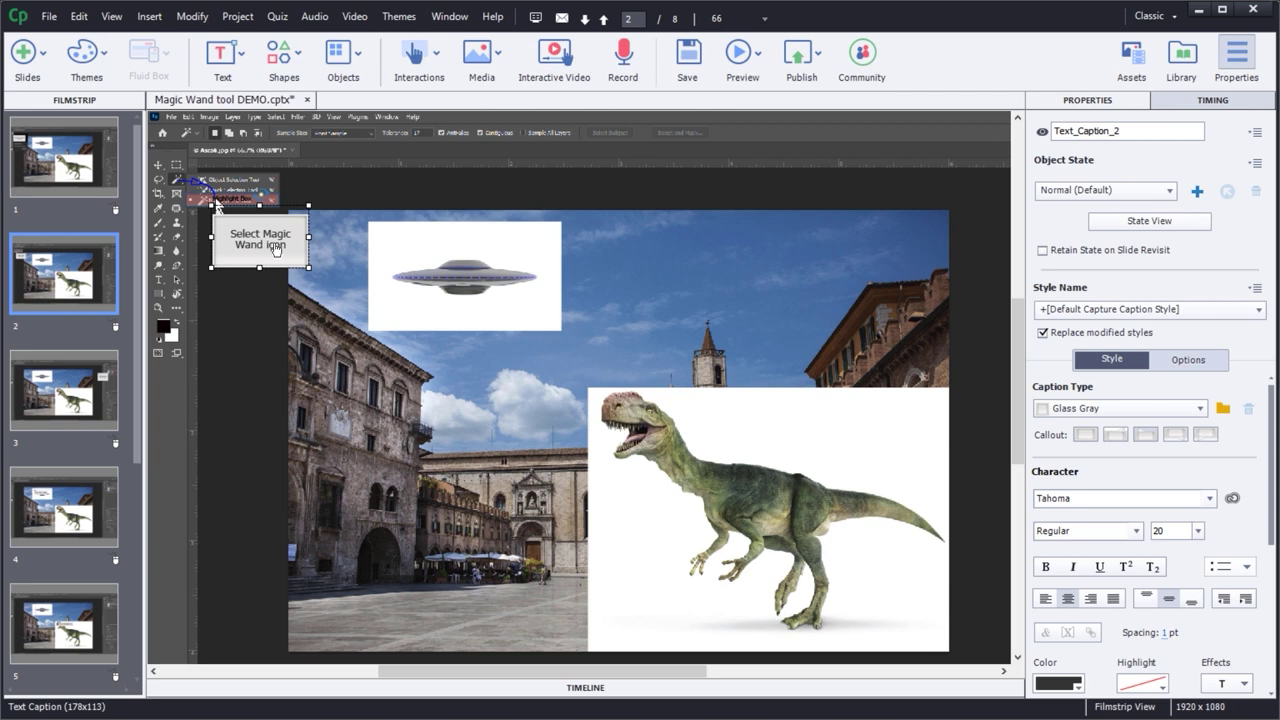
- Browse slides 1–4, then select slide 1's 'Right click on Magic Wand tool' caption and expand the Timeline
{"action": "left_click", "coordinate": [63, 157]}
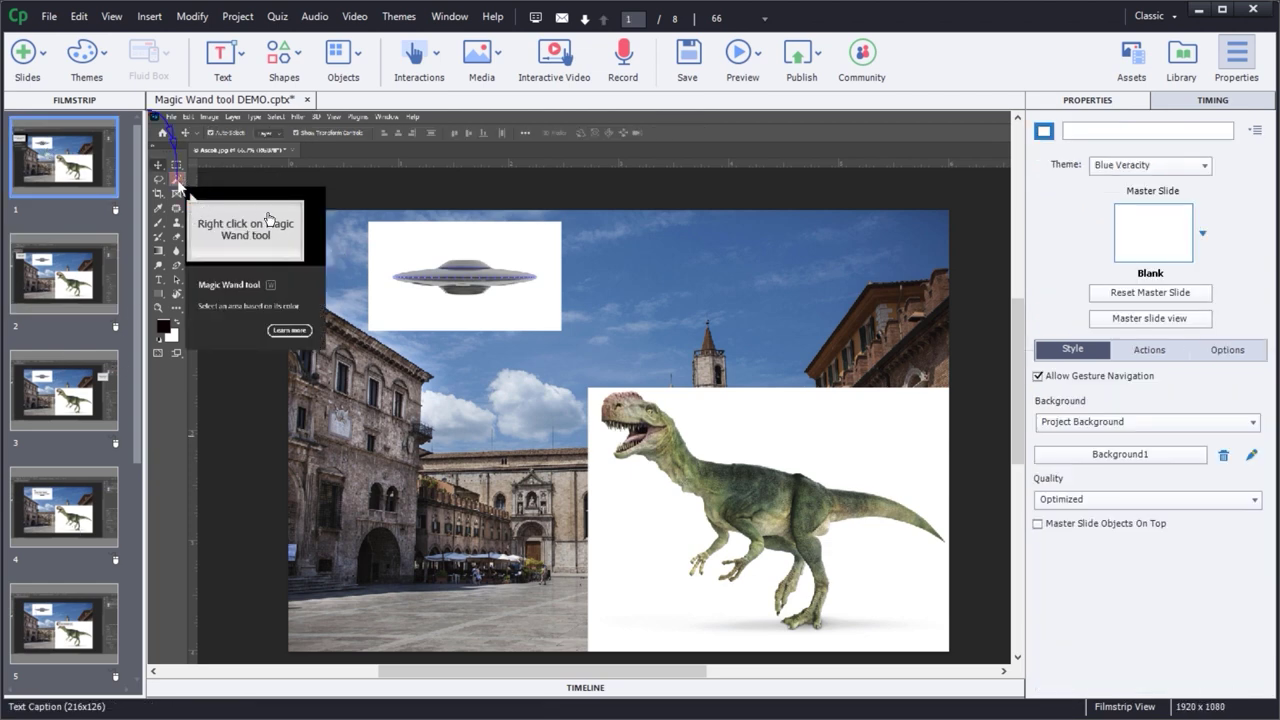
{"action": "left_click", "coordinate": [61, 264]}
{"action": "left_click", "coordinate": [73, 355]}
{"action": "left_click", "coordinate": [56, 498]}
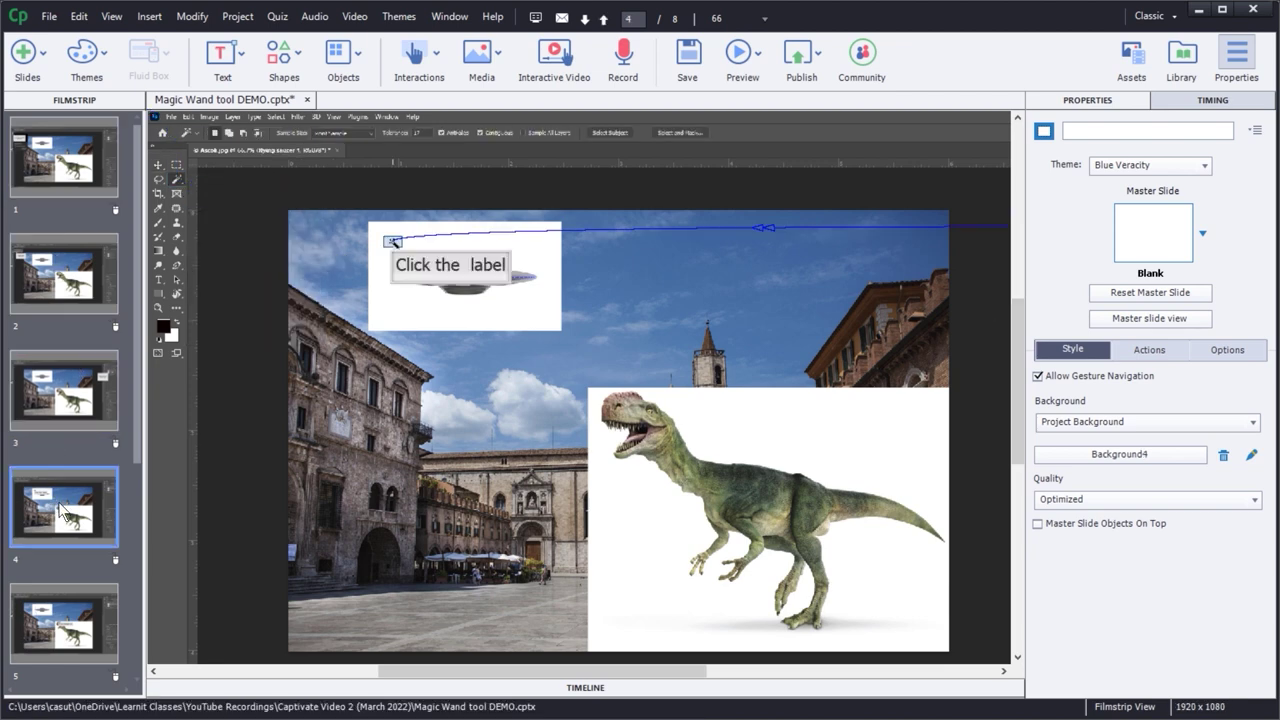
{"action": "left_click", "coordinate": [65, 152]}
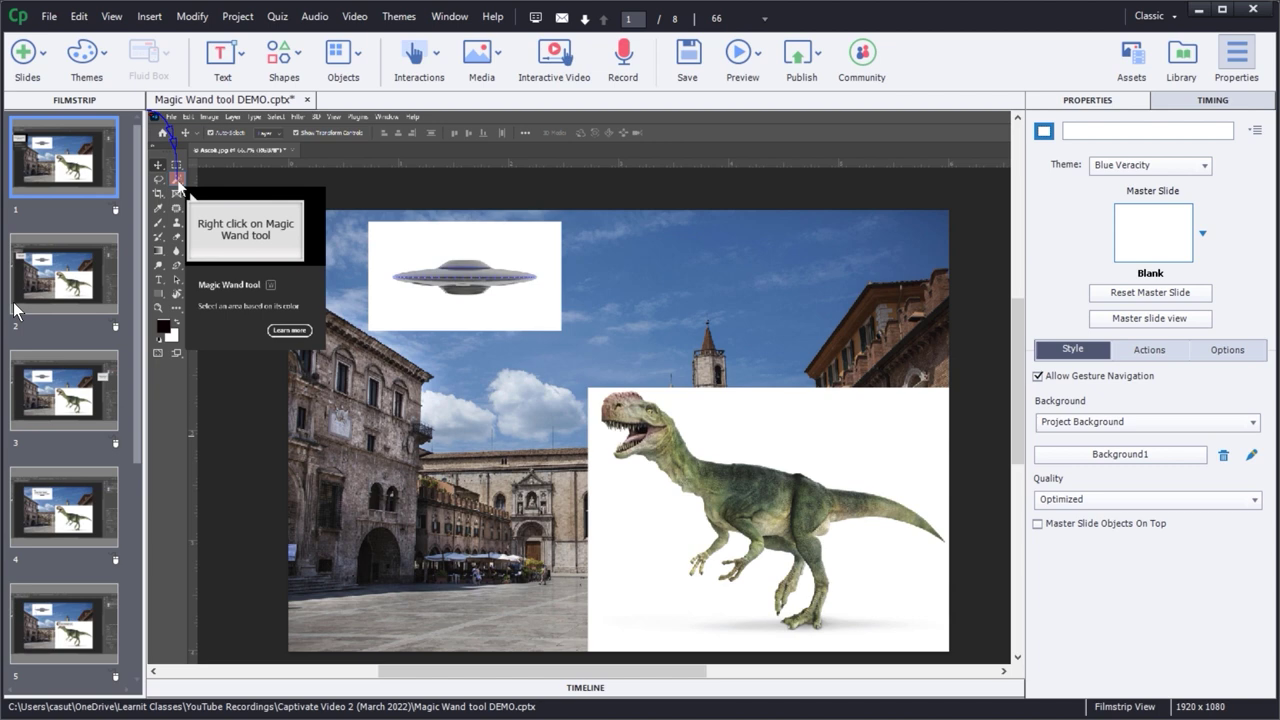
{"action": "left_click", "coordinate": [244, 238]}
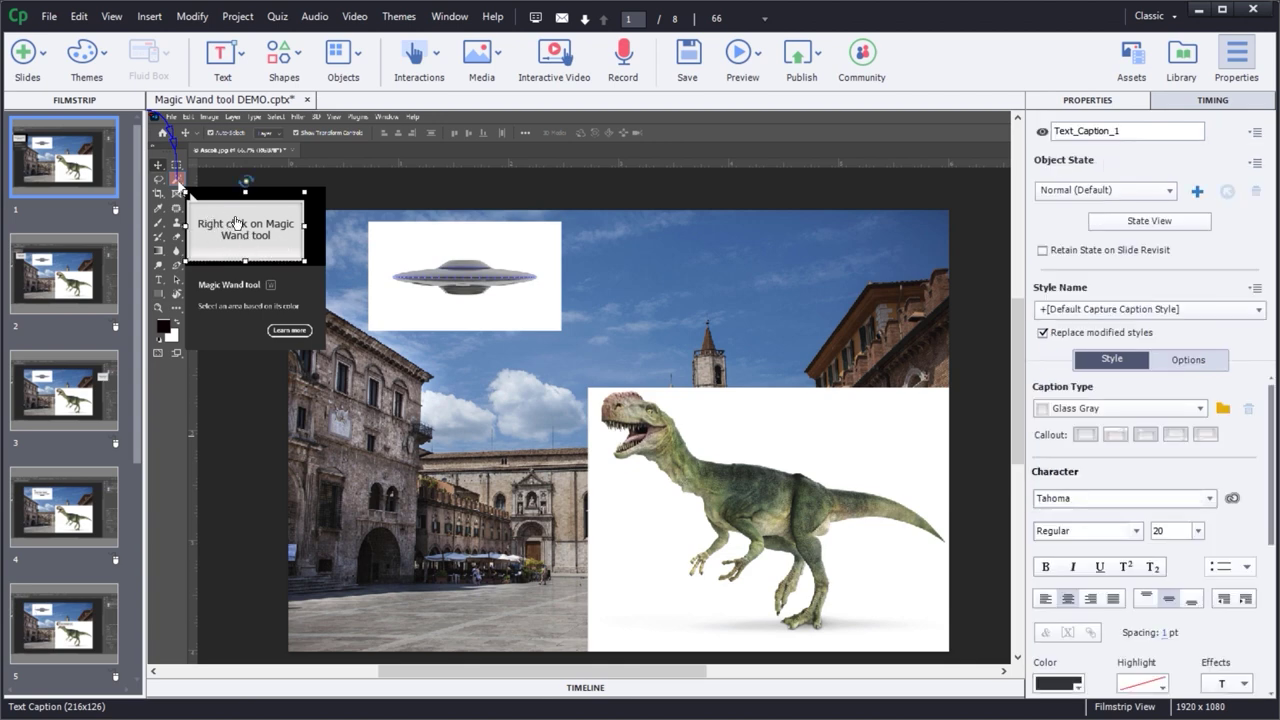
{"action": "left_click", "coordinate": [590, 688]}
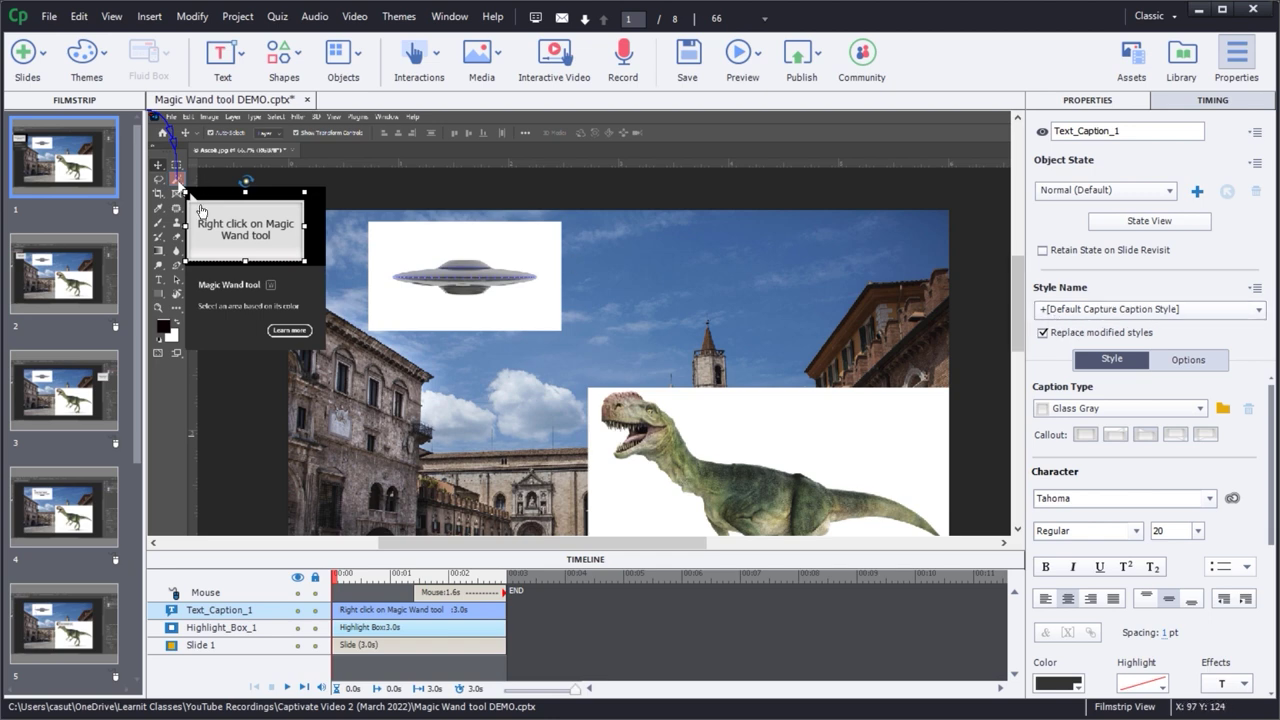
{"action": "left_click", "coordinate": [48, 276]}
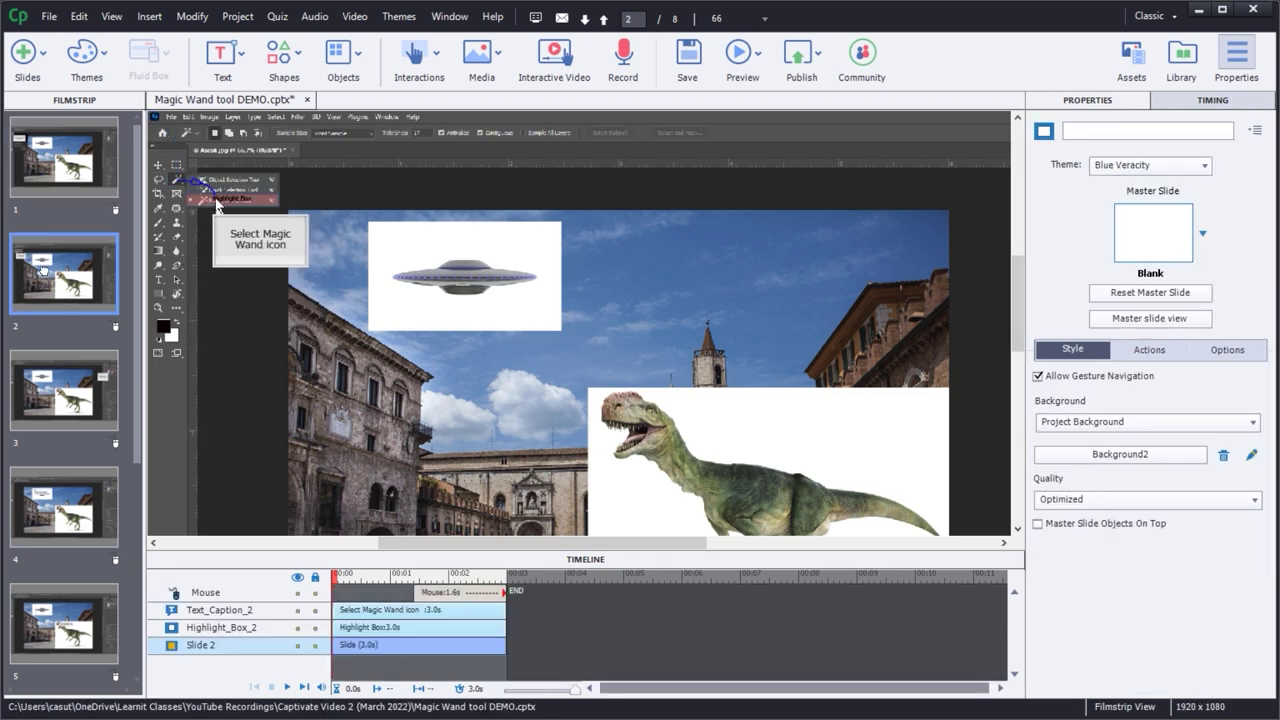
{"action": "left_click", "coordinate": [254, 257]}
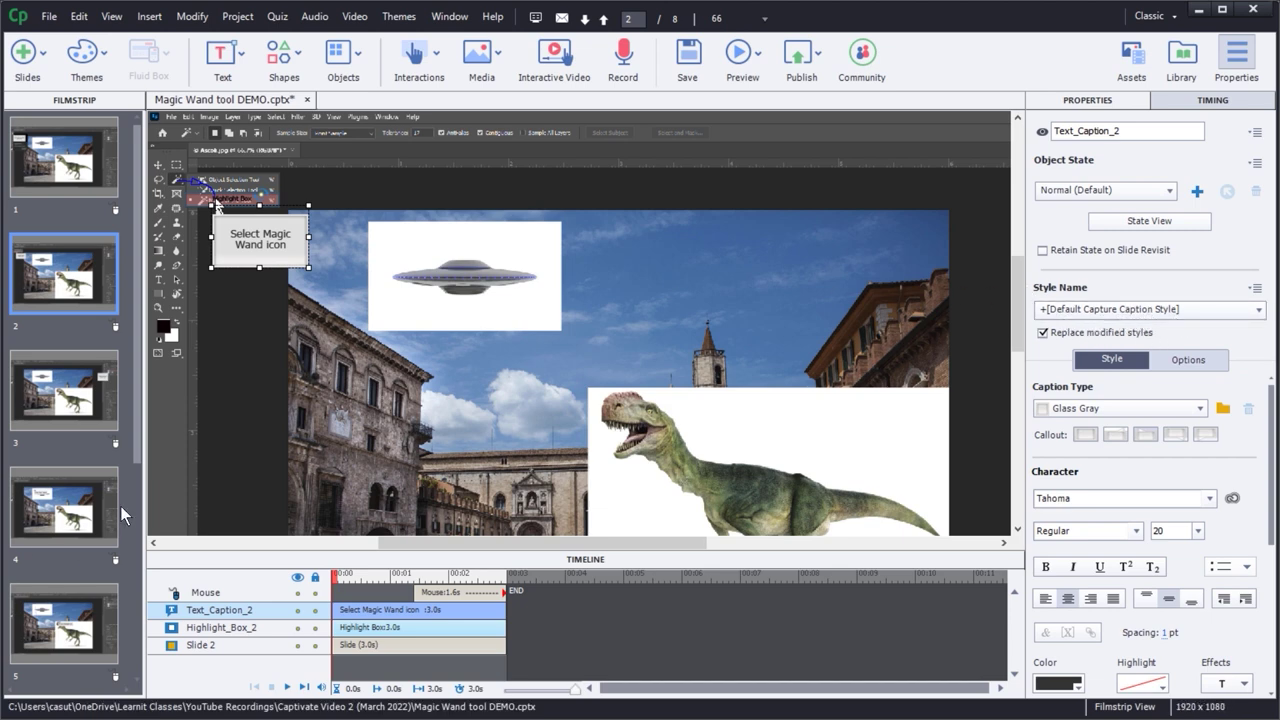
{"action": "left_click", "coordinate": [59, 490]}
{"action": "left_click", "coordinate": [446, 271]}
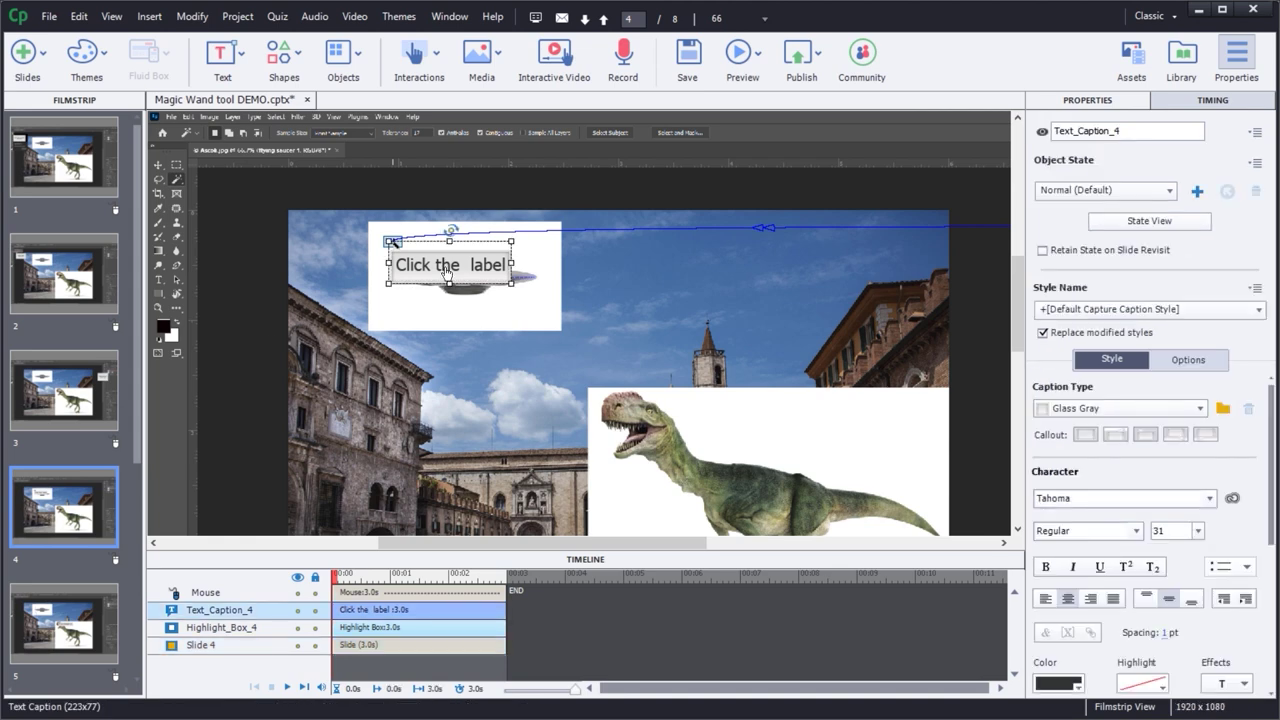
{"action": "left_click", "coordinate": [65, 147]}
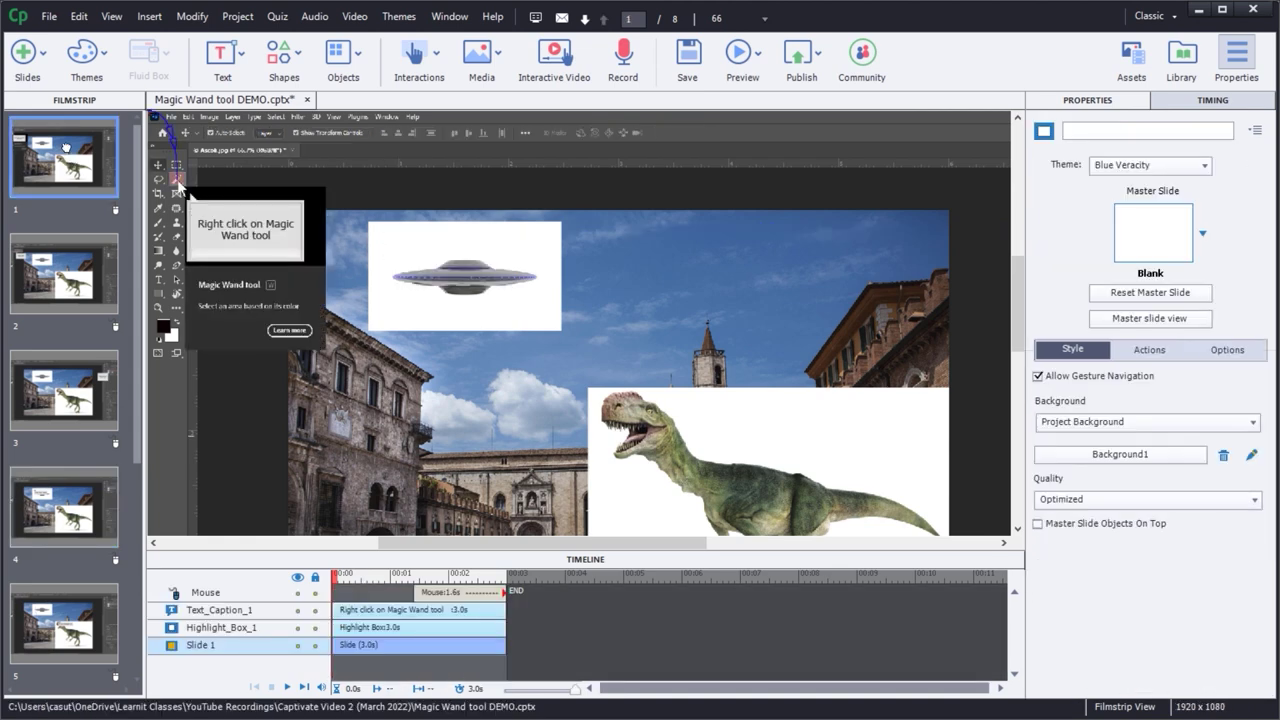
{"action": "left_click", "coordinate": [238, 238]}
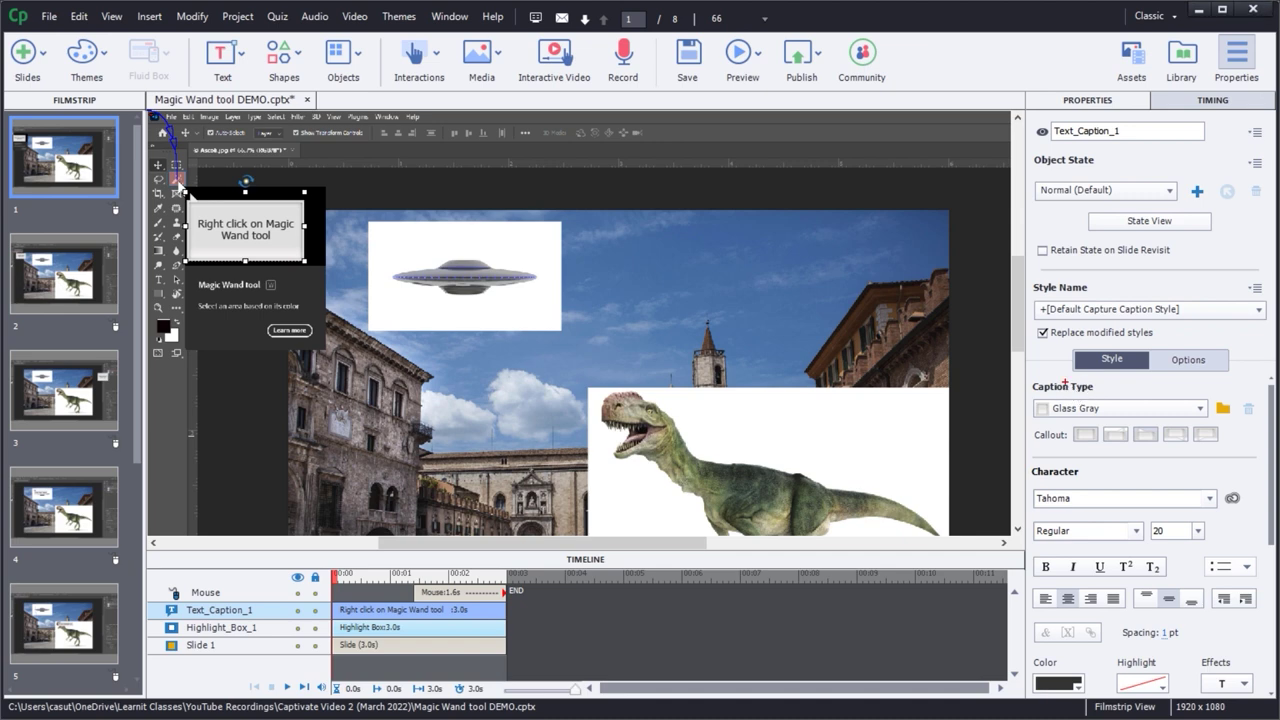
- Highlight the Caption Type setting, then try the Adobe Blue and Adobe Green caption types
{"action": "left_click_drag", "start_coordinate": [1024, 376], "coordinate": [1114, 395]}
{"action": "left_click_drag", "start_coordinate": [1207, 404], "coordinate": [1268, 381]}
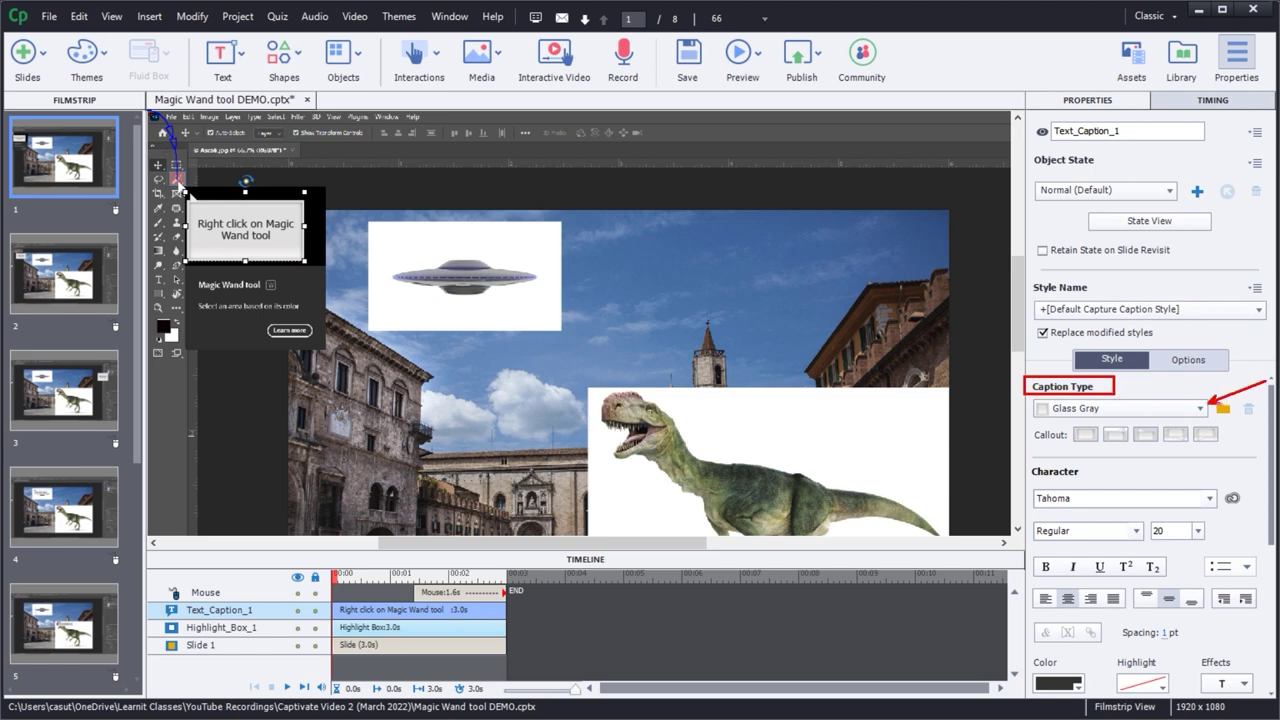
{"action": "left_click", "coordinate": [1201, 408]}
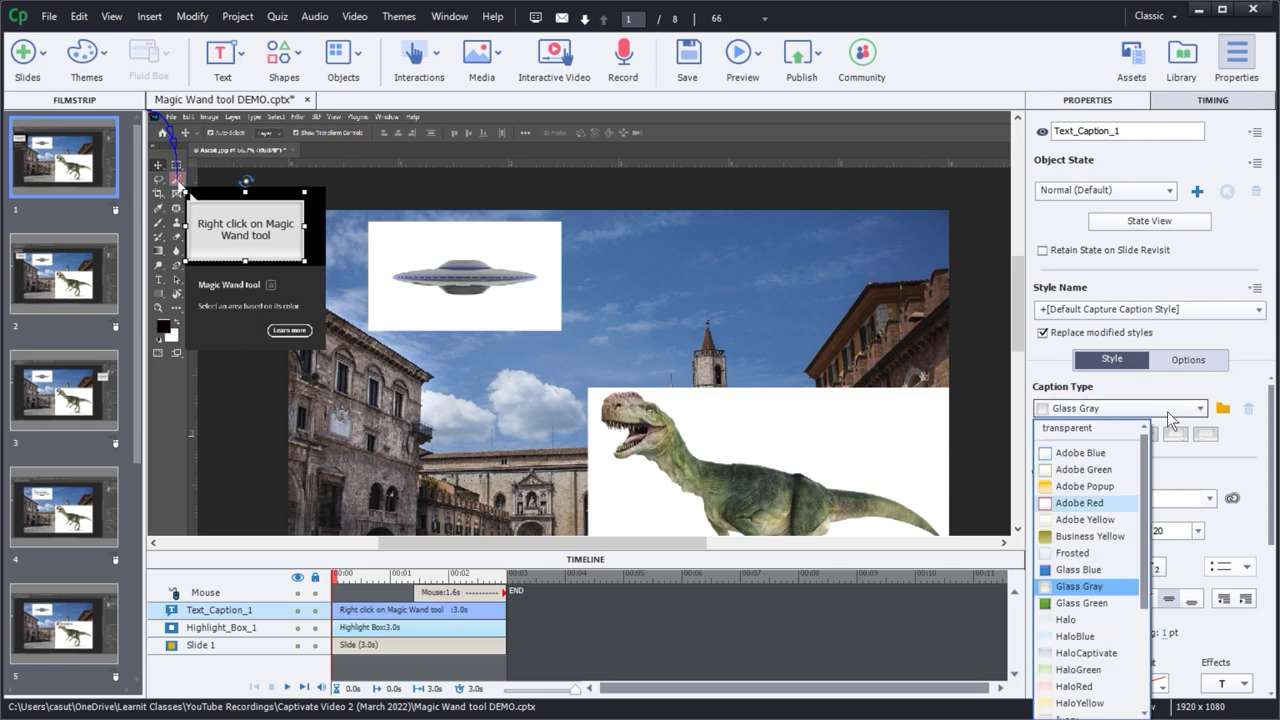
{"action": "left_click", "coordinate": [1093, 454]}
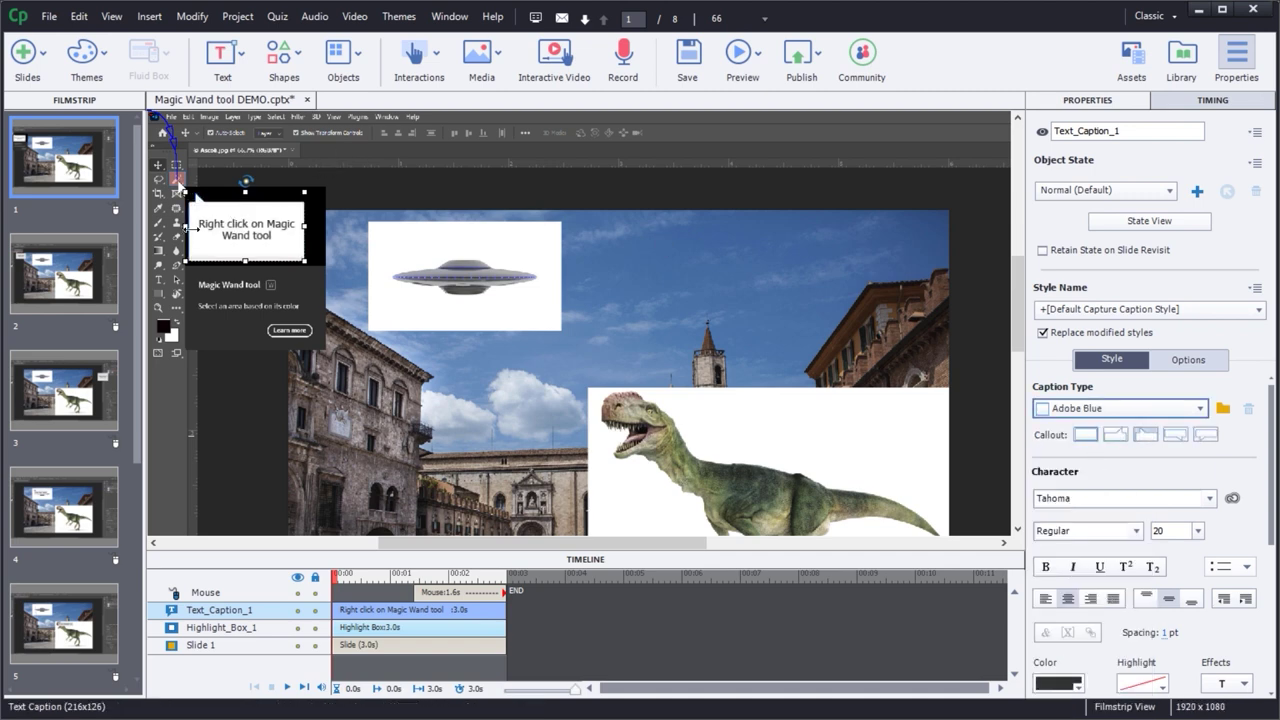
{"action": "left_click", "coordinate": [1062, 408]}
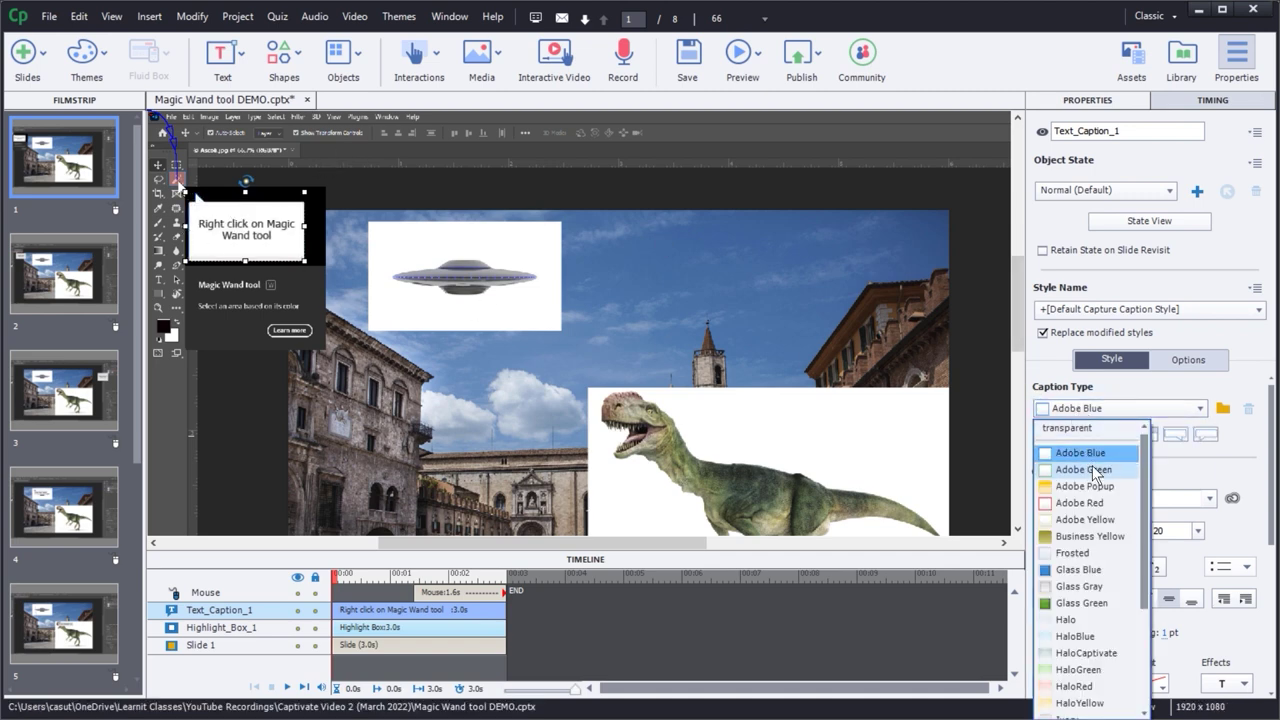
{"action": "left_click", "coordinate": [1137, 466]}
- Try the Glass Blue and Frosted caption types, then settle back on Adobe Green
{"action": "left_click", "coordinate": [1140, 409]}
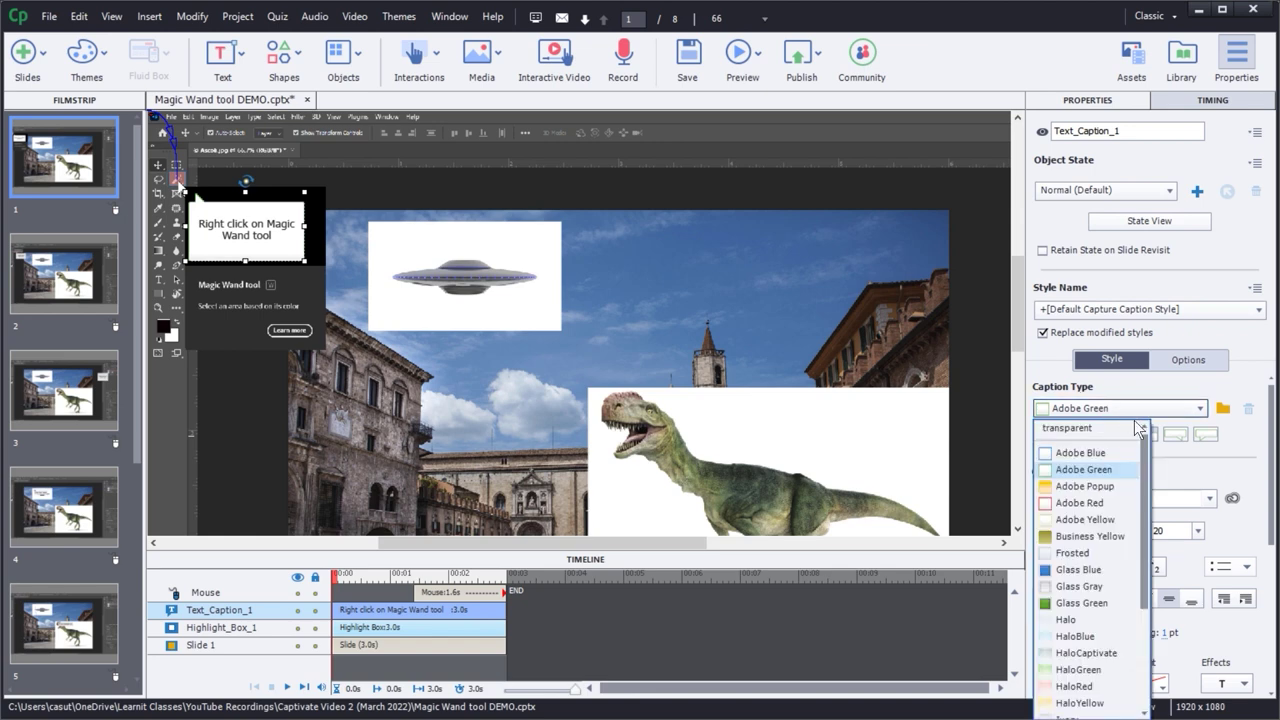
{"action": "left_click_drag", "start_coordinate": [1147, 460], "coordinate": [1147, 525]}
{"action": "left_click", "coordinate": [1072, 453]}
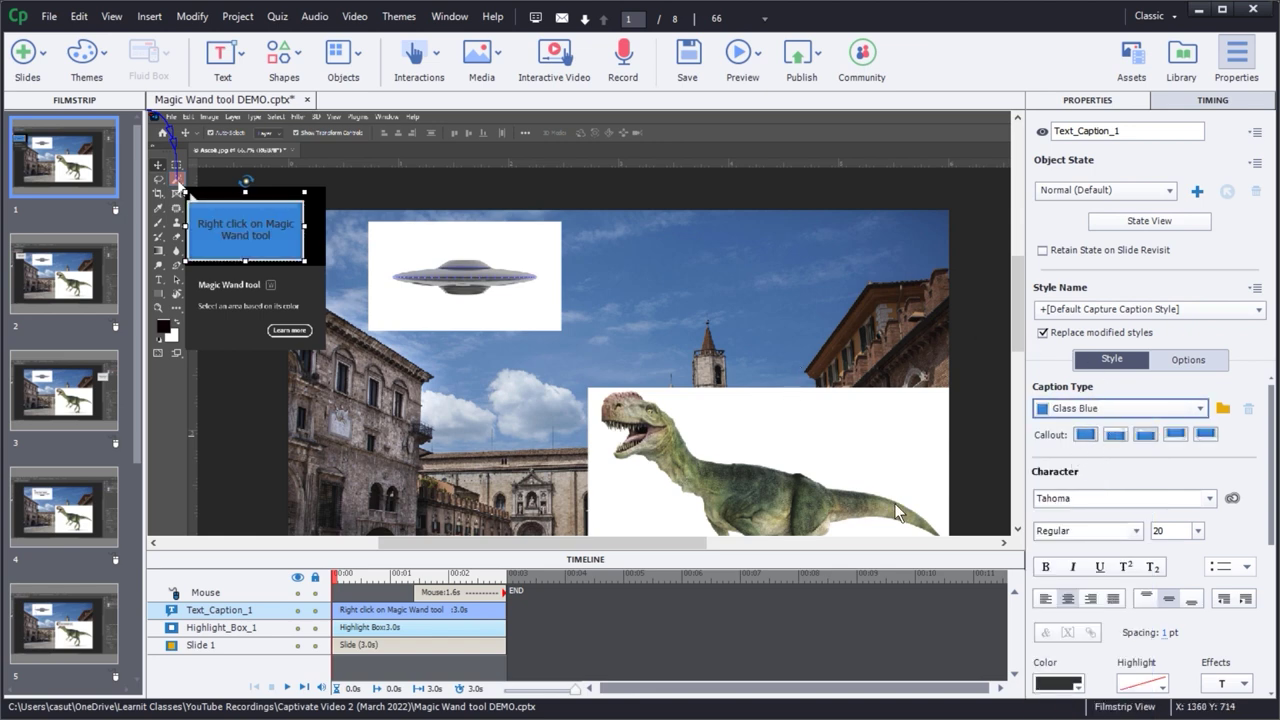
{"action": "left_click", "coordinate": [1102, 415]}
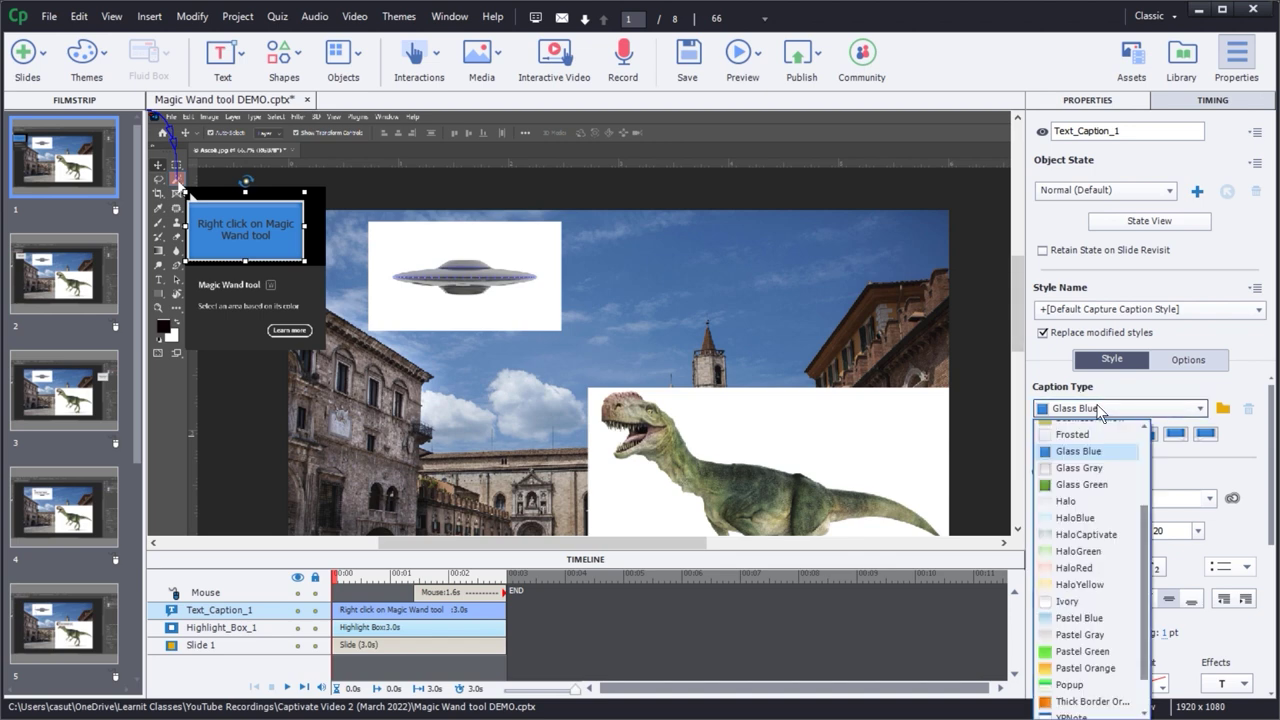
{"action": "left_click", "coordinate": [1084, 434]}
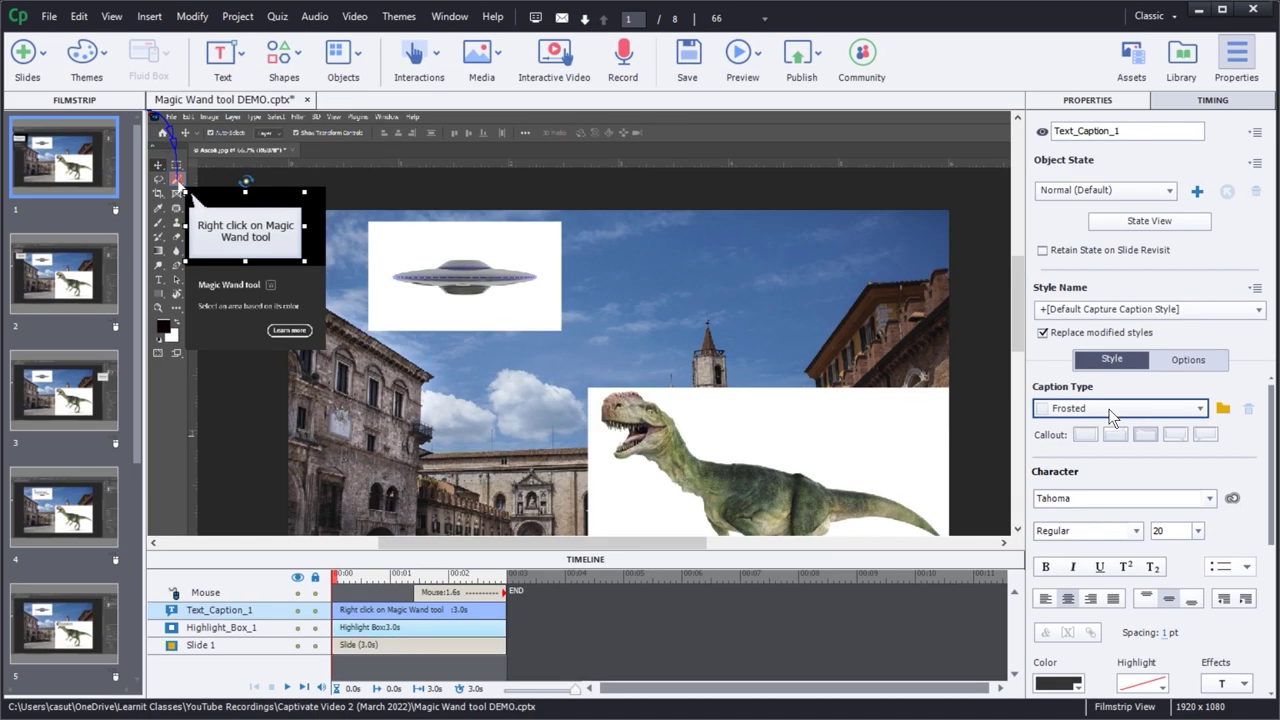
{"action": "left_click", "coordinate": [1190, 374]}
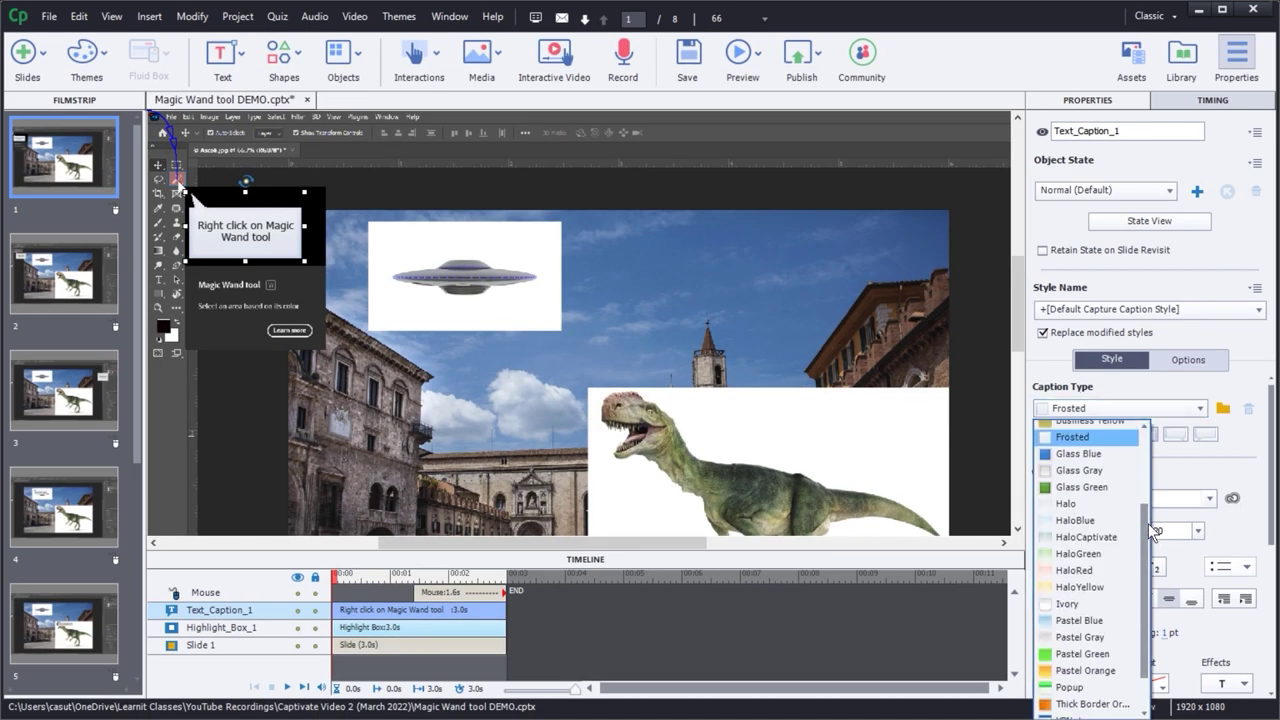
{"action": "scroll", "coordinate": [1090, 510], "scroll_direction": "up", "scroll_amount": 3}
{"action": "left_click", "coordinate": [1083, 469]}
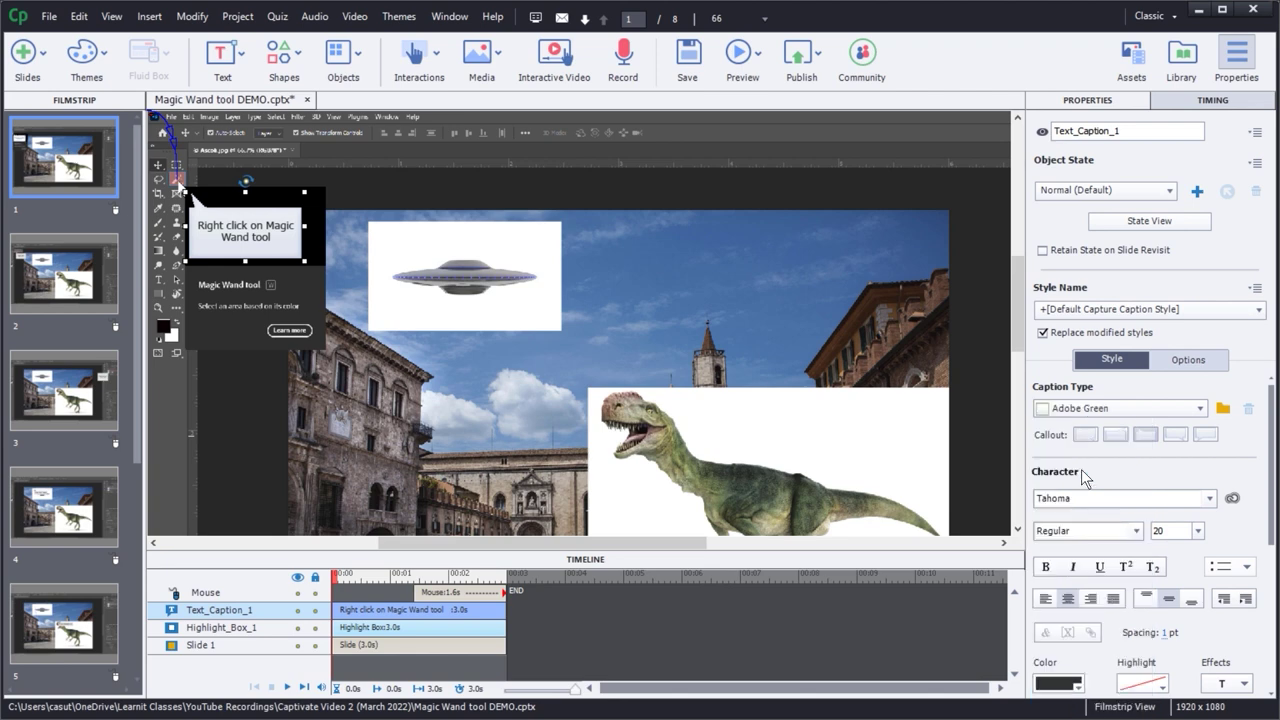
{"action": "left_click", "coordinate": [1085, 408]}
- Apply the Adobe Popup caption type and try its orange, green, blue and gray callout variants
{"action": "left_click", "coordinate": [1085, 486]}
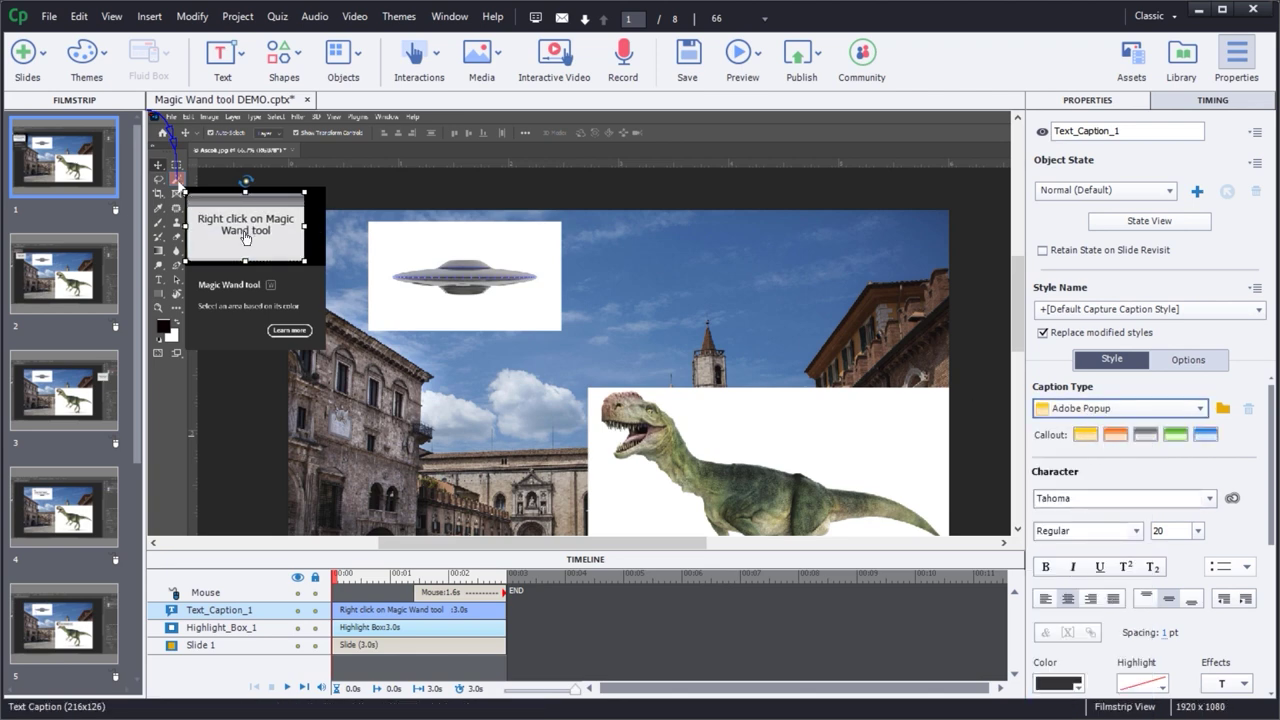
{"action": "left_click", "coordinate": [1115, 436]}
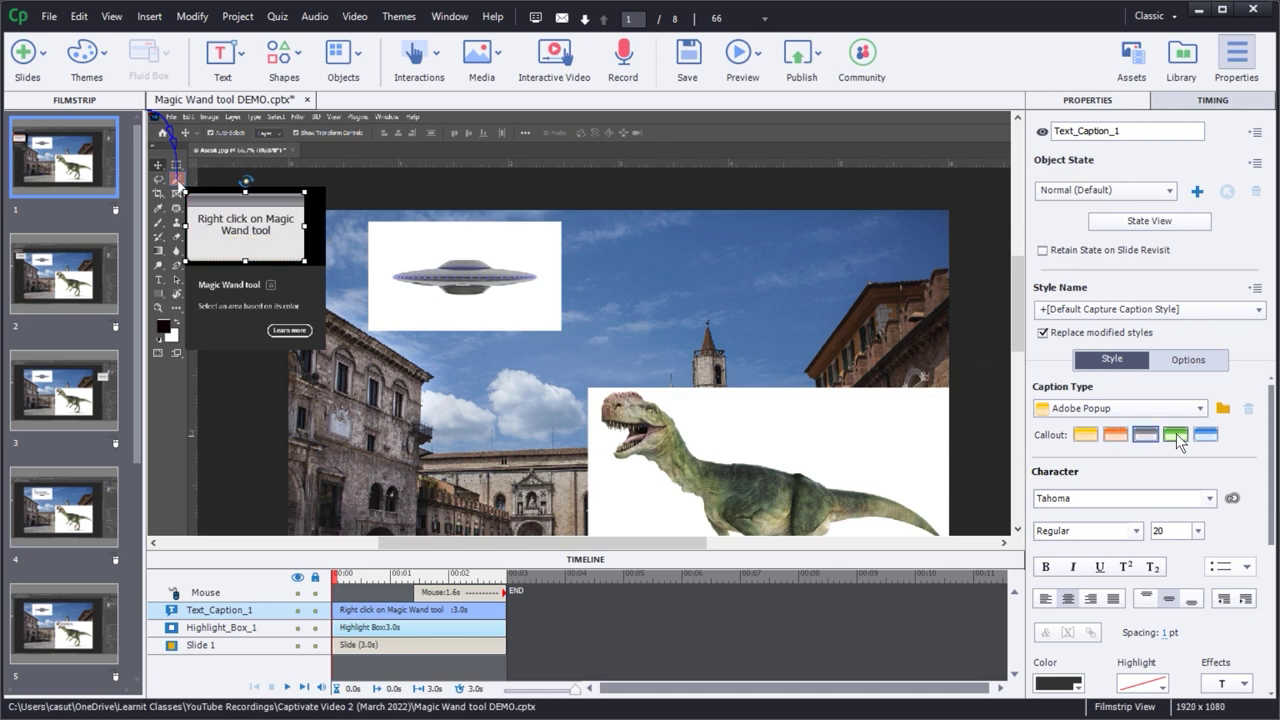
{"action": "left_click", "coordinate": [1176, 436]}
{"action": "left_click", "coordinate": [1205, 436]}
{"action": "left_click", "coordinate": [1174, 436]}
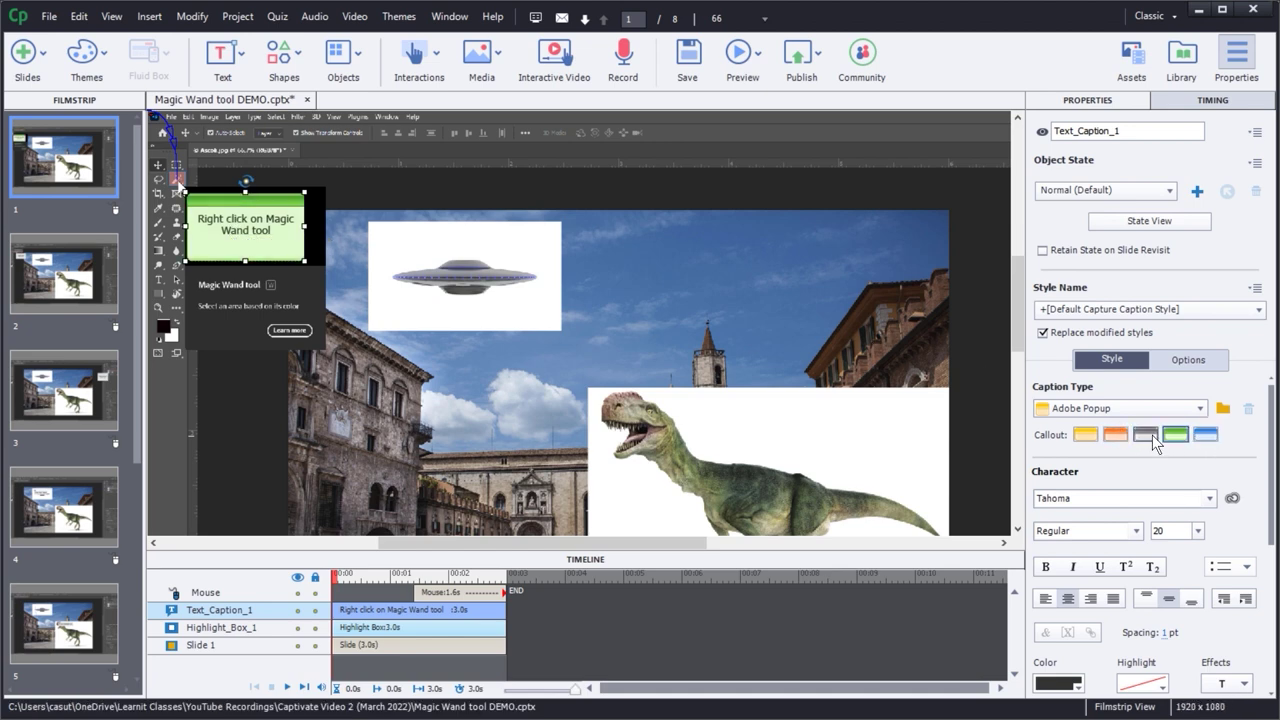
{"action": "left_click", "coordinate": [1142, 436]}
- Pick the yellow callout variant, then change the caption type to Adobe Blue
{"action": "left_click", "coordinate": [1086, 434]}
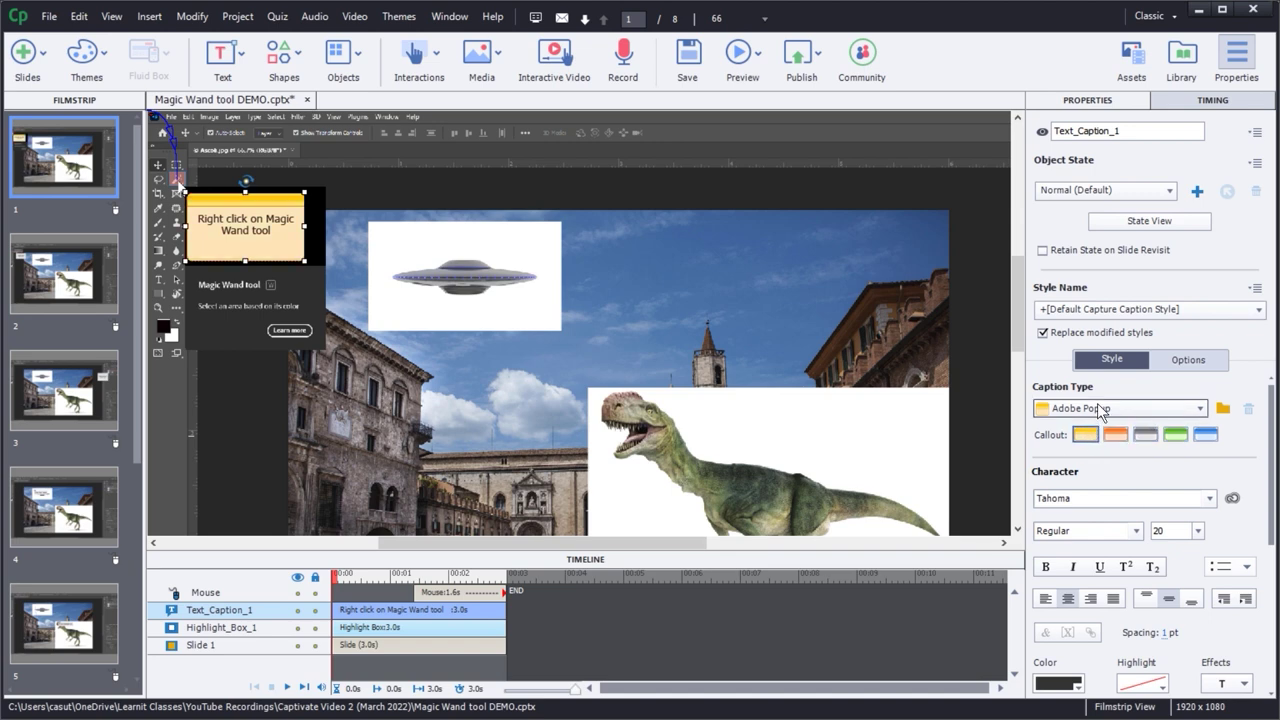
{"action": "left_click", "coordinate": [1097, 406]}
{"action": "left_click", "coordinate": [1082, 454]}
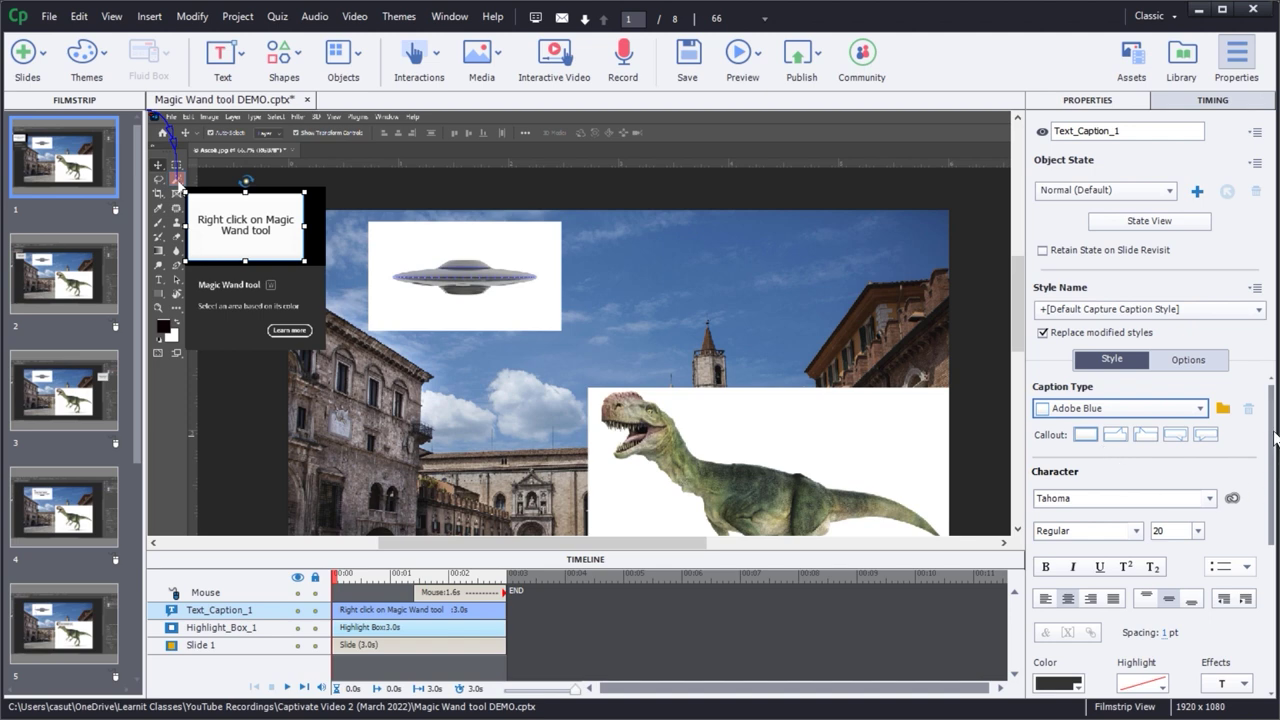
- Change the caption font from Tahoma to Bebas Neue
{"action": "scroll", "coordinate": [1273, 450], "scroll_direction": "down", "scroll_amount": 1}
{"action": "left_click_drag", "start_coordinate": [1273, 450], "coordinate": [1270, 474]}
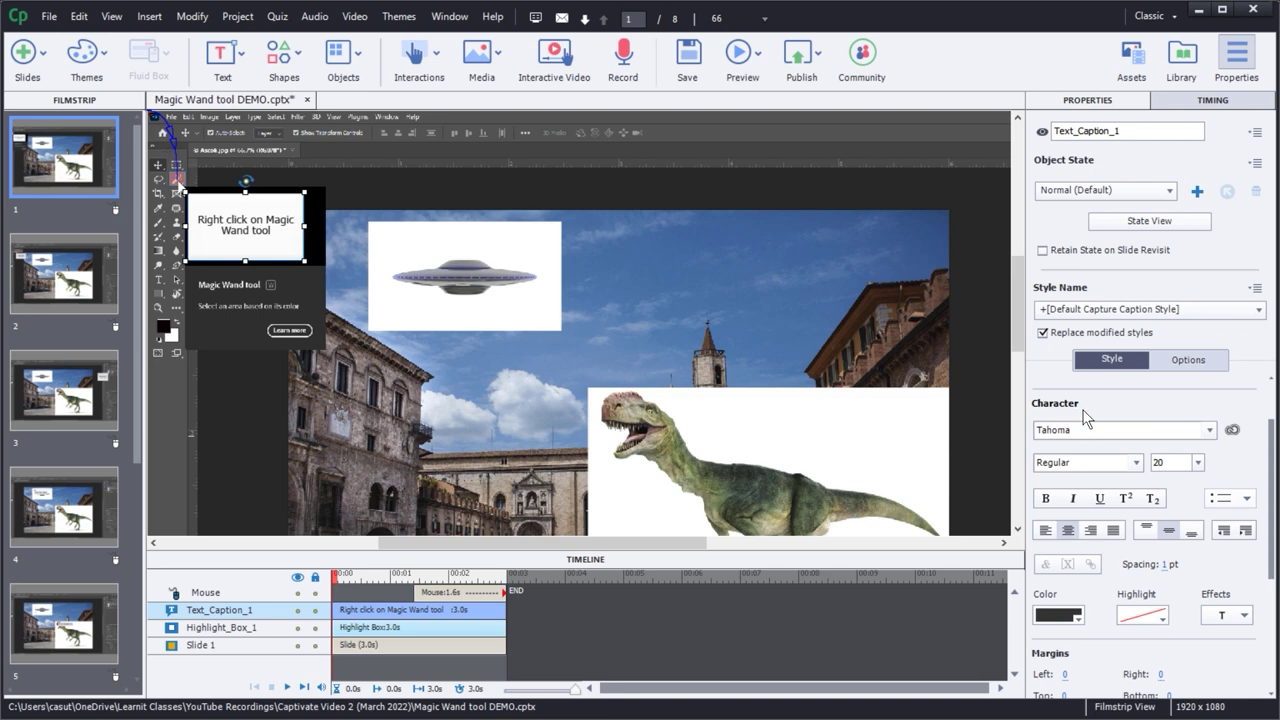
{"action": "left_click", "coordinate": [1209, 430]}
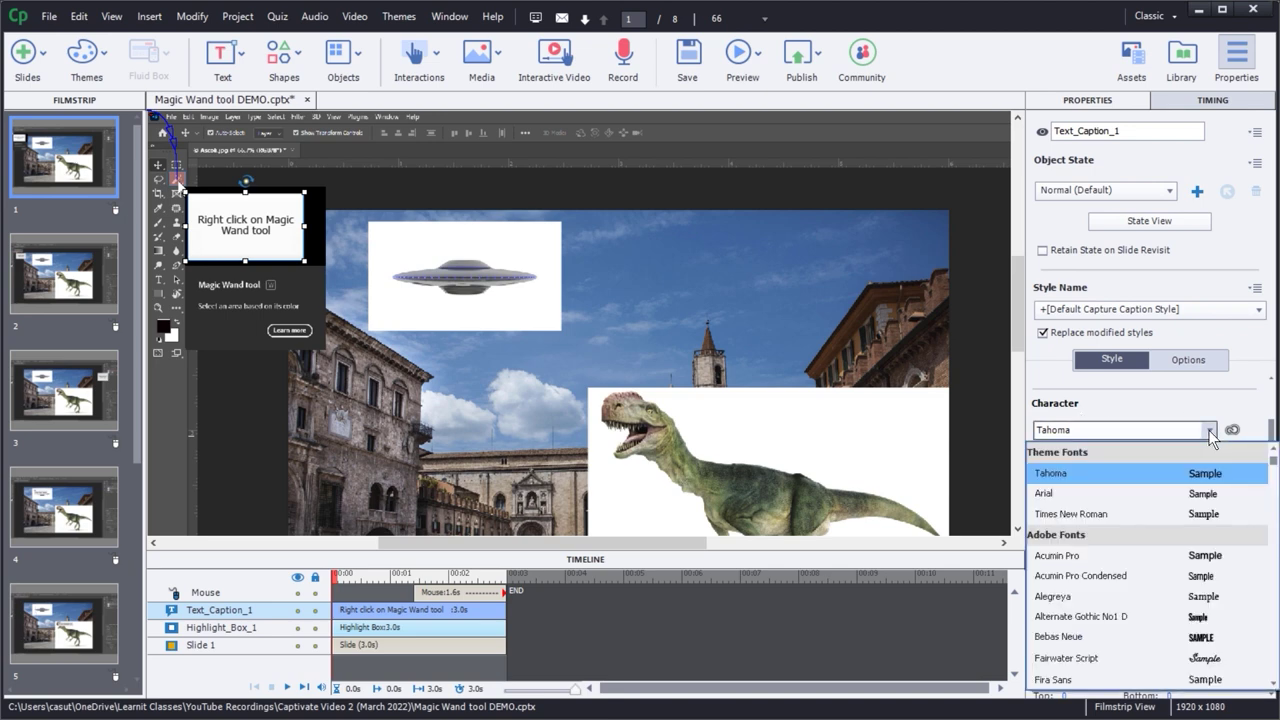
{"action": "scroll", "coordinate": [1180, 540], "scroll_direction": "down", "scroll_amount": 1}
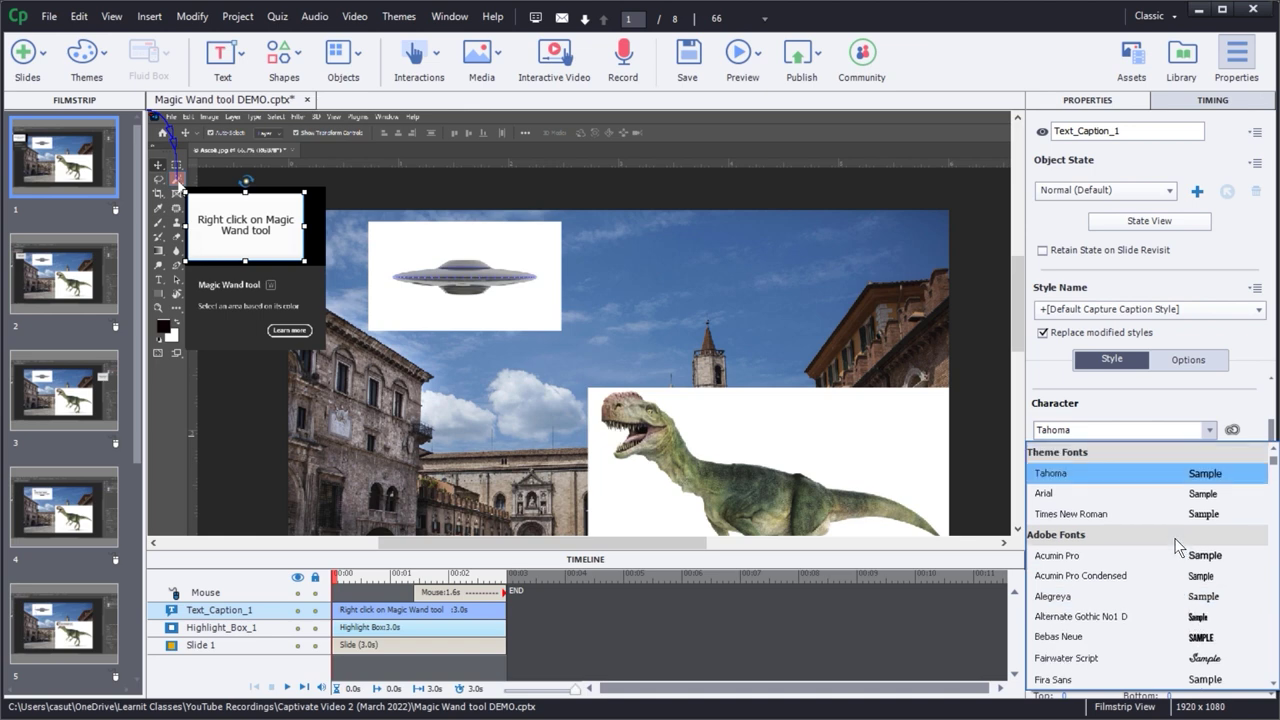
{"action": "scroll", "coordinate": [1178, 535], "scroll_direction": "up", "scroll_amount": 1}
{"action": "scroll", "coordinate": [1176, 535], "scroll_direction": "down", "scroll_amount": 2}
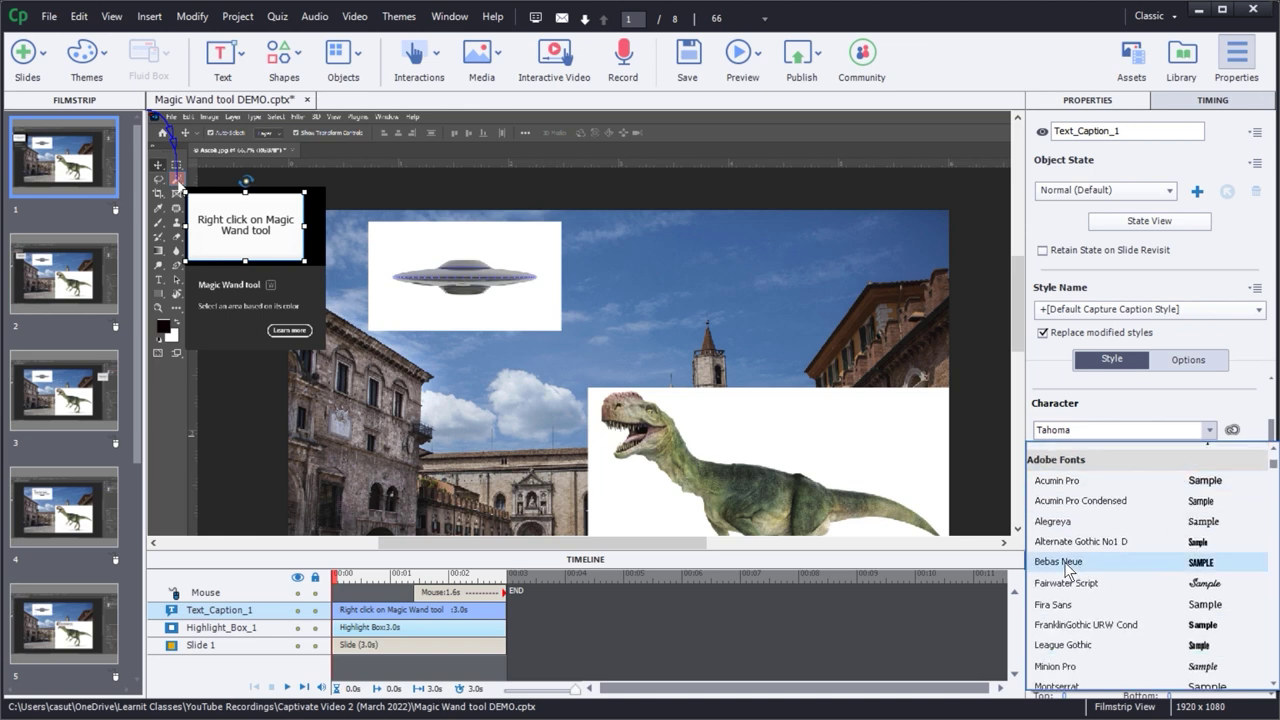
{"action": "left_click", "coordinate": [1068, 562]}
- Set the caption font size to 24 pt and bring up the text colour palette
{"action": "left_click", "coordinate": [1171, 468]}
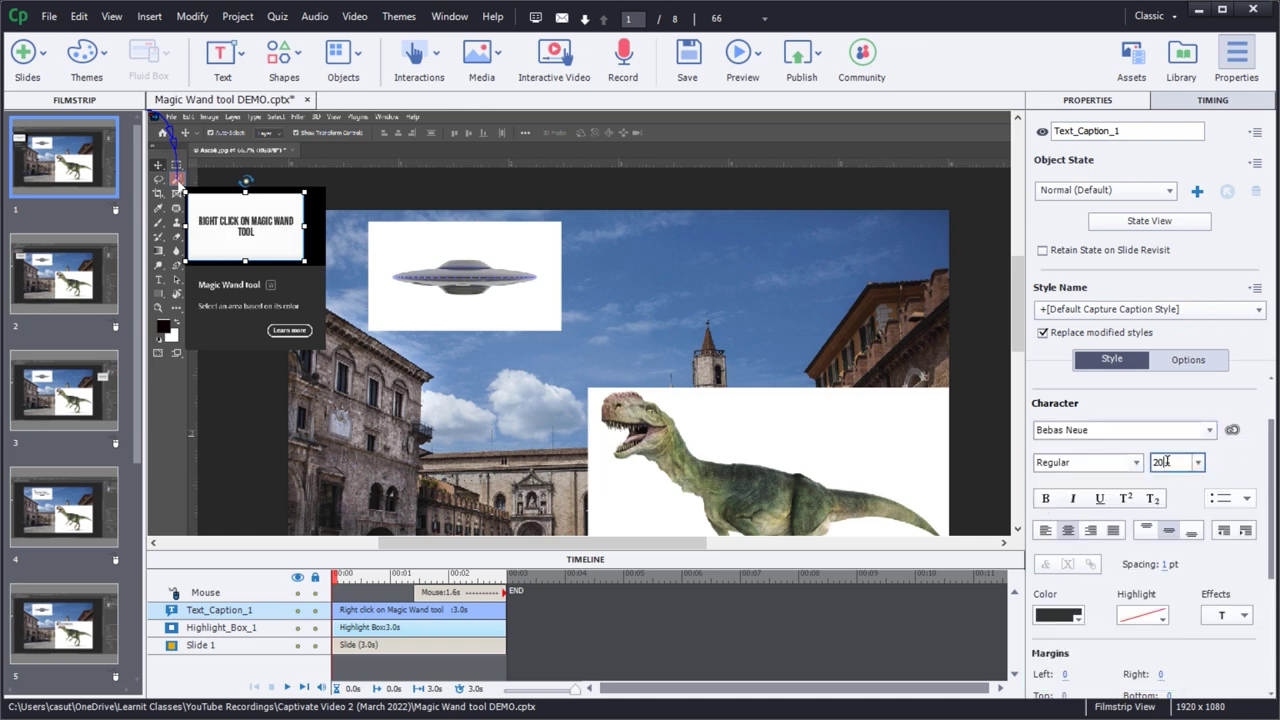
{"action": "type", "text": "24"}
{"action": "key", "text": "Tab"}
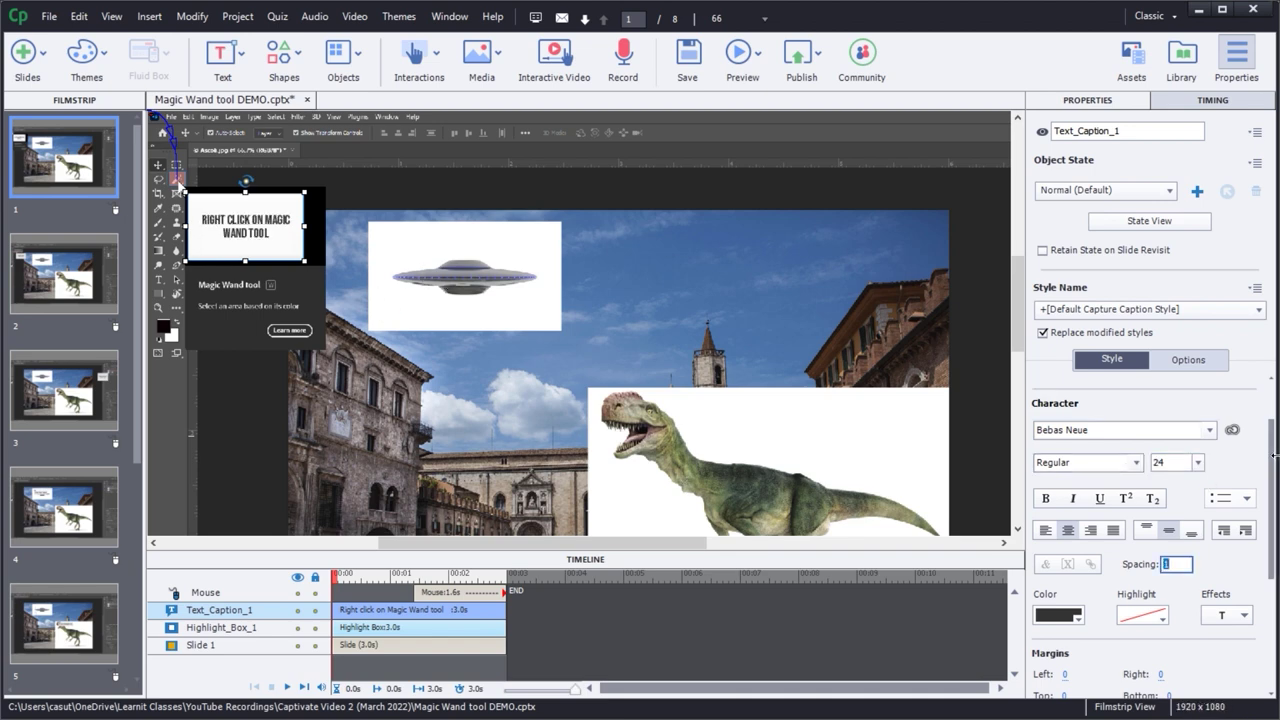
{"action": "scroll", "coordinate": [1047, 562], "scroll_direction": "down", "scroll_amount": 1}
{"action": "left_click", "coordinate": [1070, 573]}
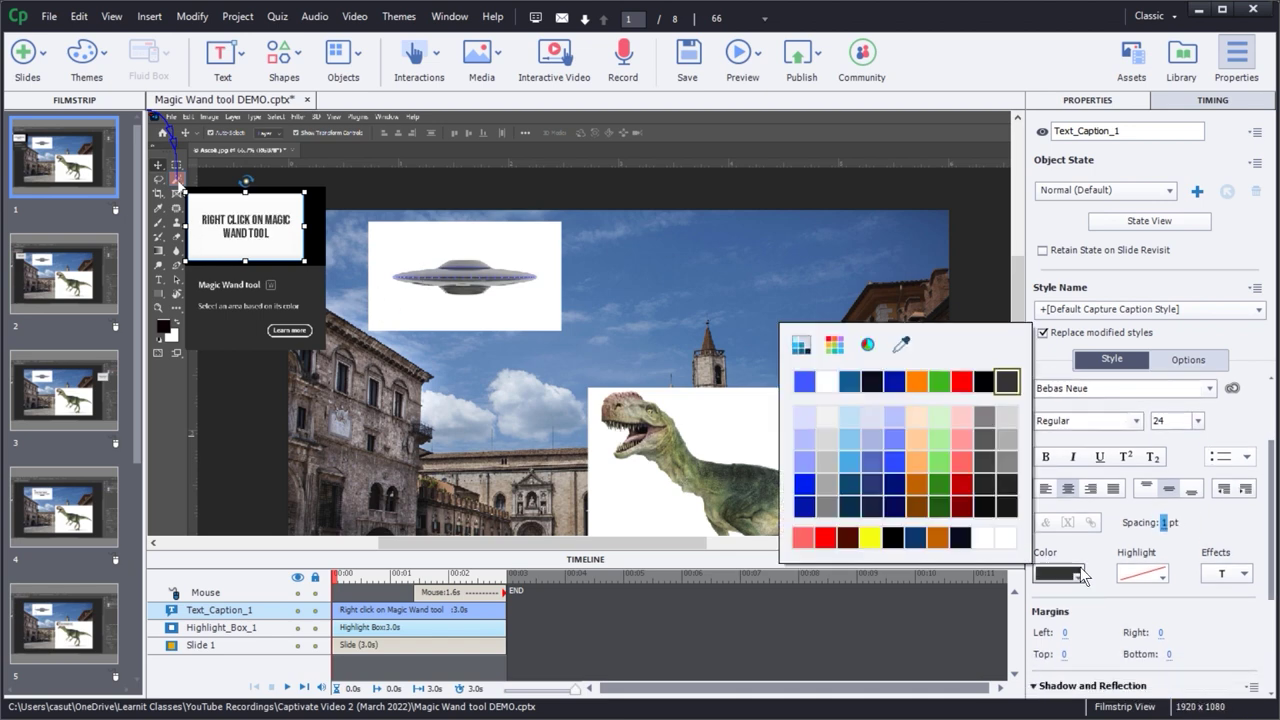
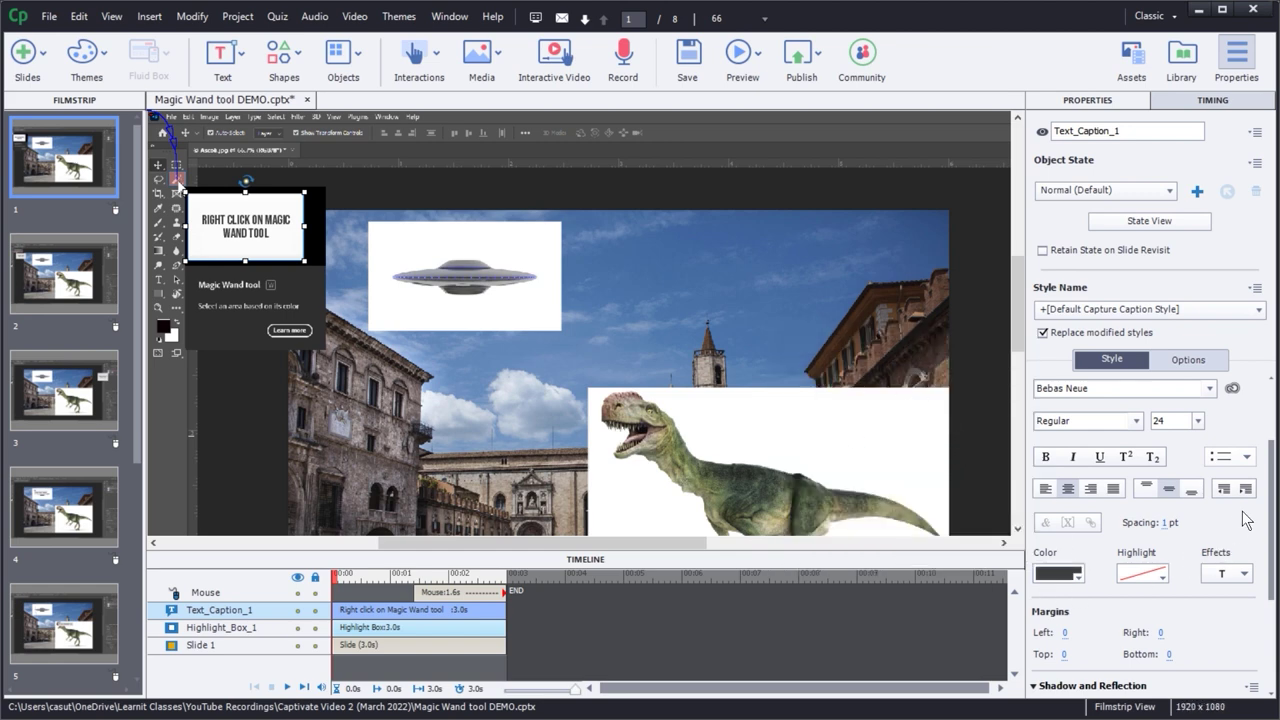
{"action": "scroll", "coordinate": [1274, 485], "scroll_direction": "down", "scroll_amount": 1}
{"action": "left_click_drag", "start_coordinate": [1274, 485], "coordinate": [1272, 553]}
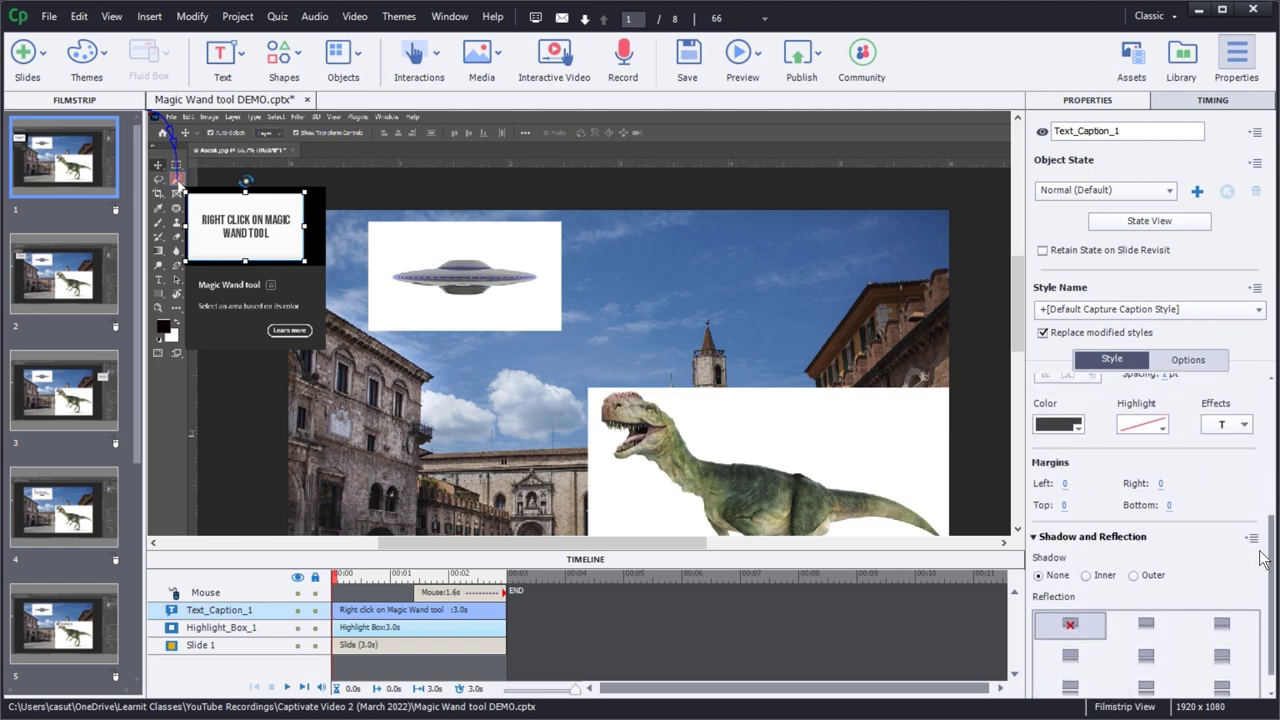
{"action": "scroll", "coordinate": [1276, 550], "scroll_direction": "up", "scroll_amount": 3}
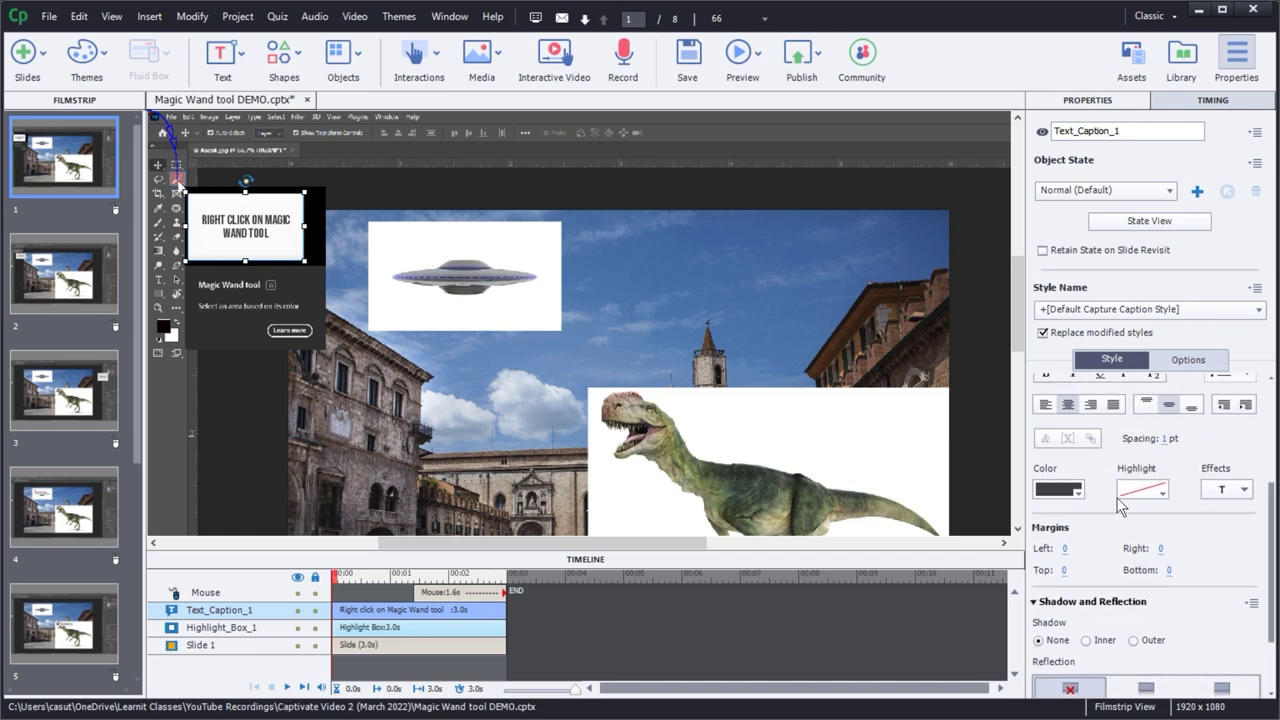
{"action": "left_click", "coordinate": [1140, 492]}
{"action": "left_click", "coordinate": [1200, 448]}
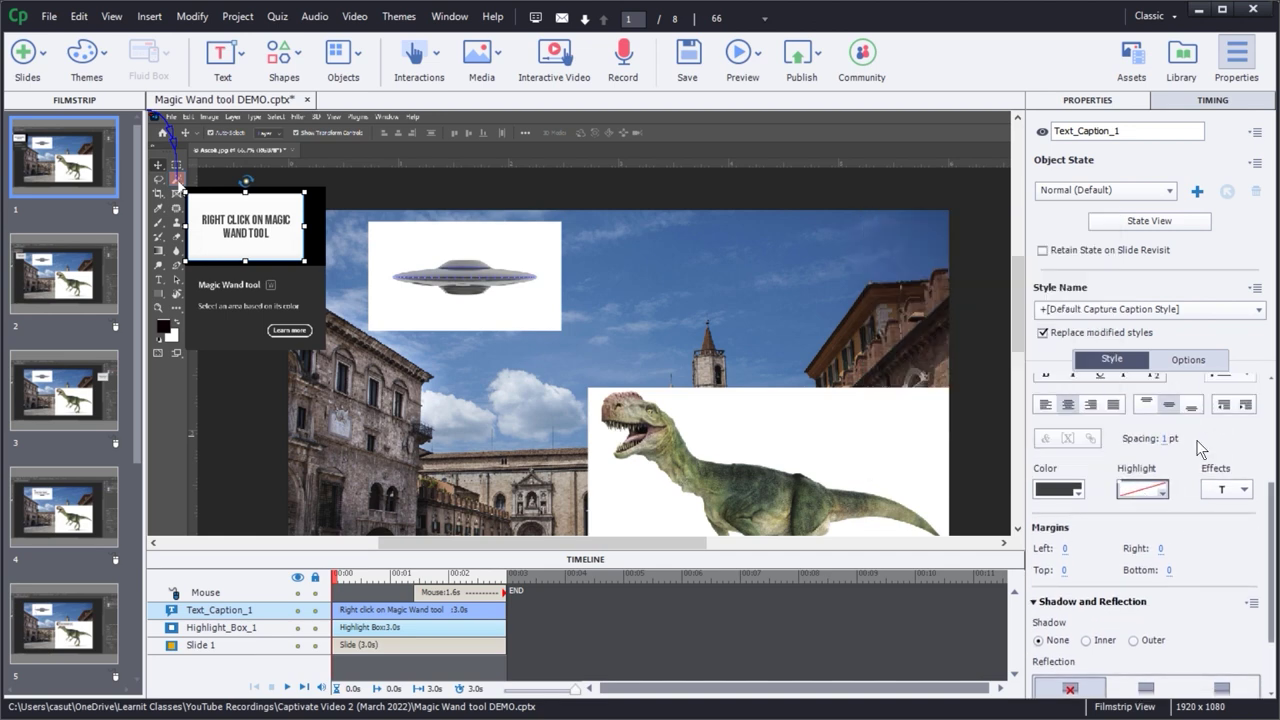
{"action": "left_click", "coordinate": [1238, 490]}
{"action": "left_click", "coordinate": [1247, 446]}
{"action": "scroll", "coordinate": [1276, 500], "scroll_direction": "down", "scroll_amount": 2}
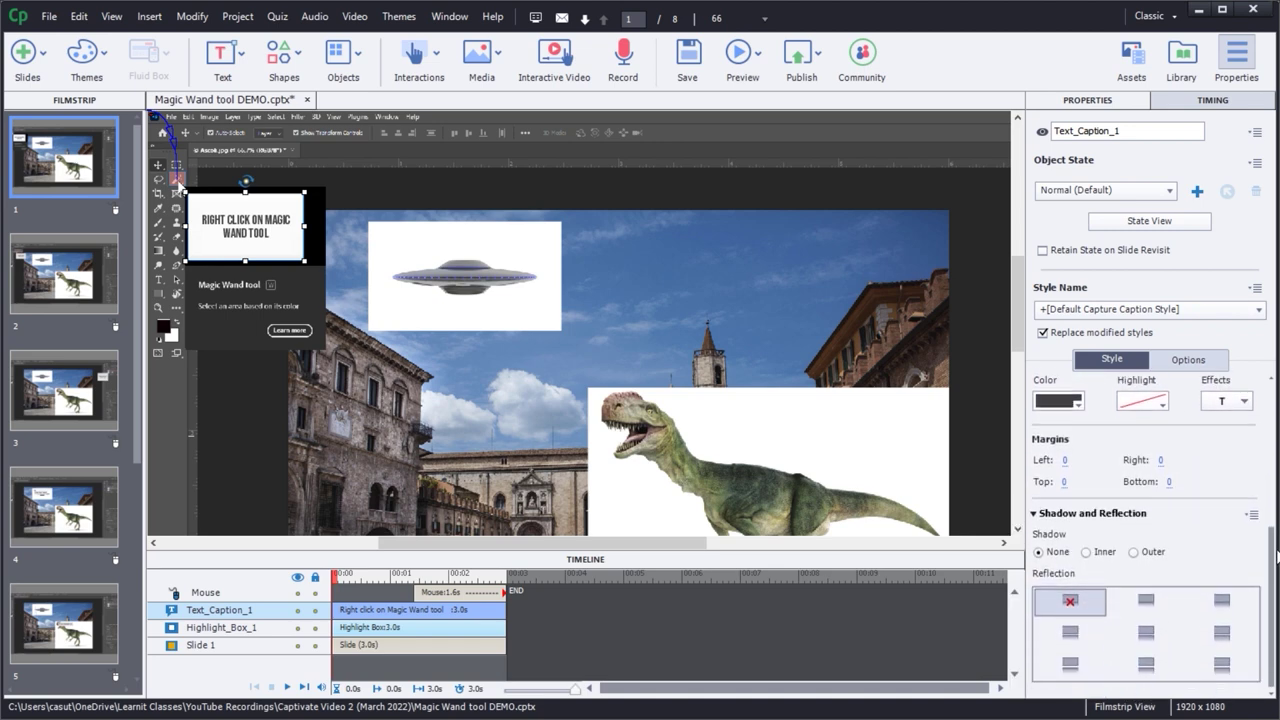
{"action": "scroll", "coordinate": [1153, 539], "scroll_direction": "up", "scroll_amount": 5}
{"action": "scroll", "coordinate": [1150, 480], "scroll_direction": "up", "scroll_amount": 1}
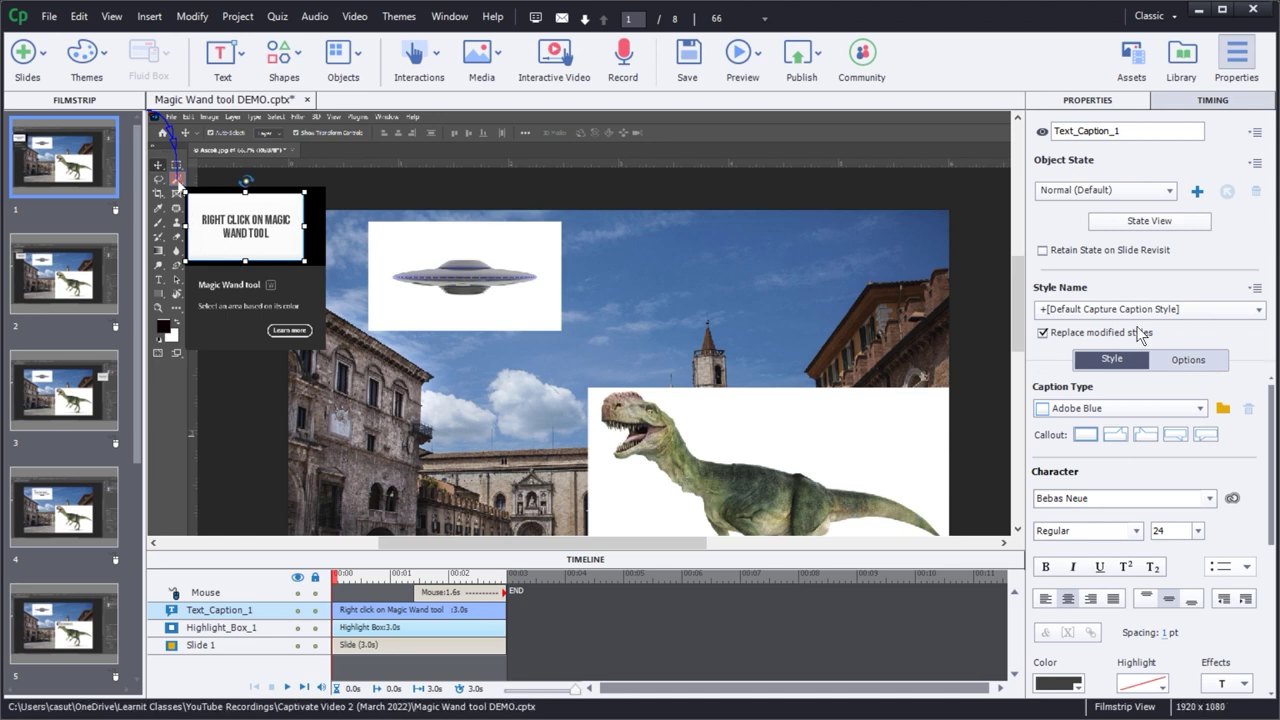
{"action": "left_click", "coordinate": [40, 275]}
{"action": "key", "text": "Up"}
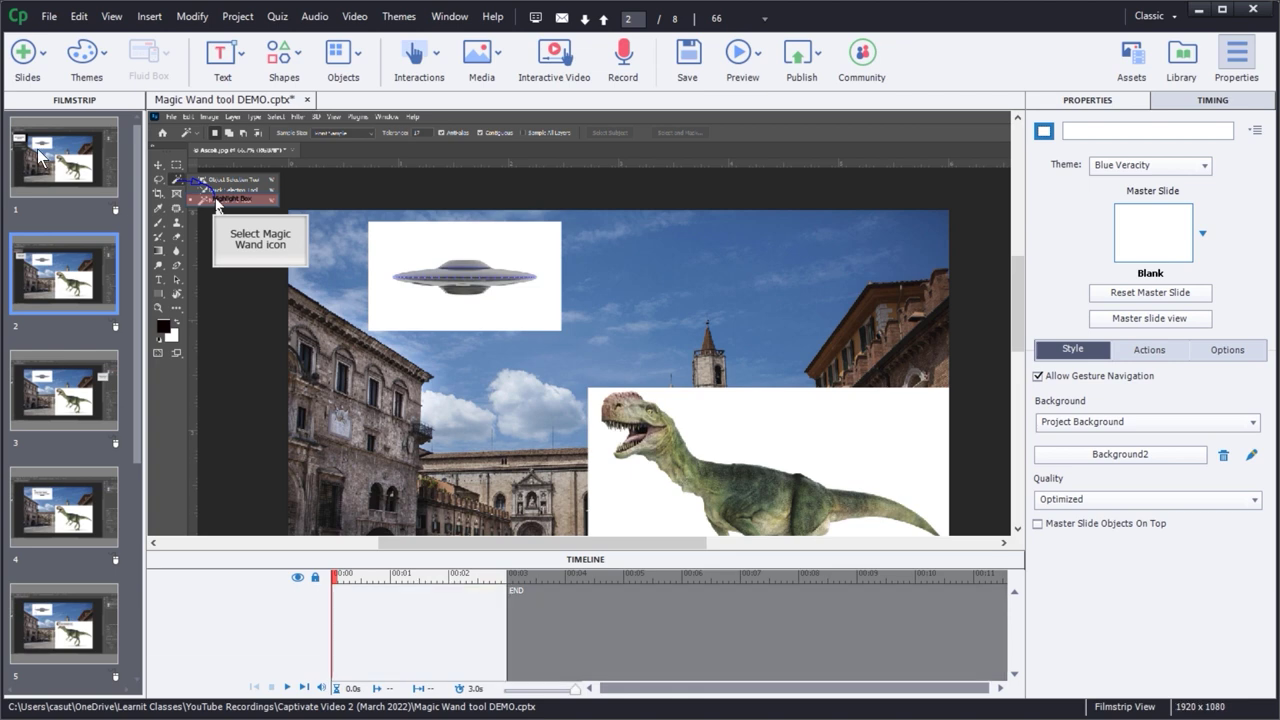
{"action": "left_click", "coordinate": [61, 276]}
{"action": "left_click", "coordinate": [56, 387]}
{"action": "left_click", "coordinate": [73, 482]}
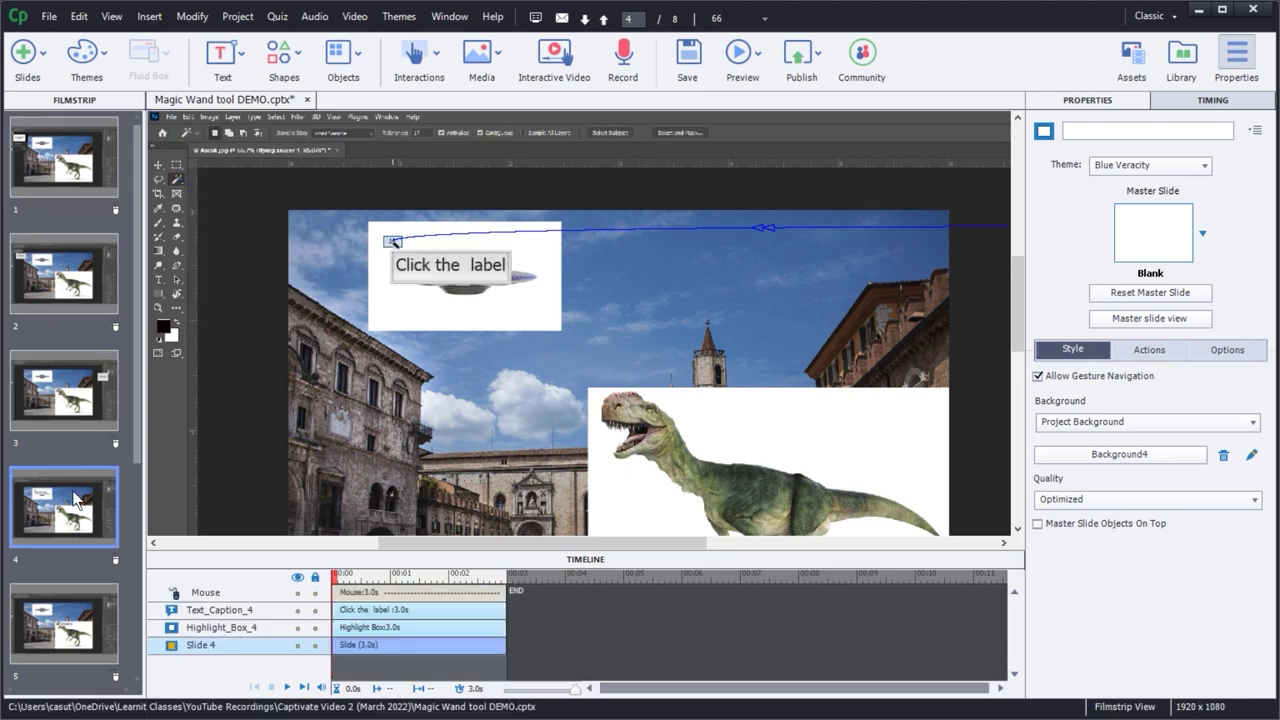
{"action": "left_click", "coordinate": [50, 395]}
{"action": "left_click", "coordinate": [49, 283]}
{"action": "left_click", "coordinate": [47, 154]}
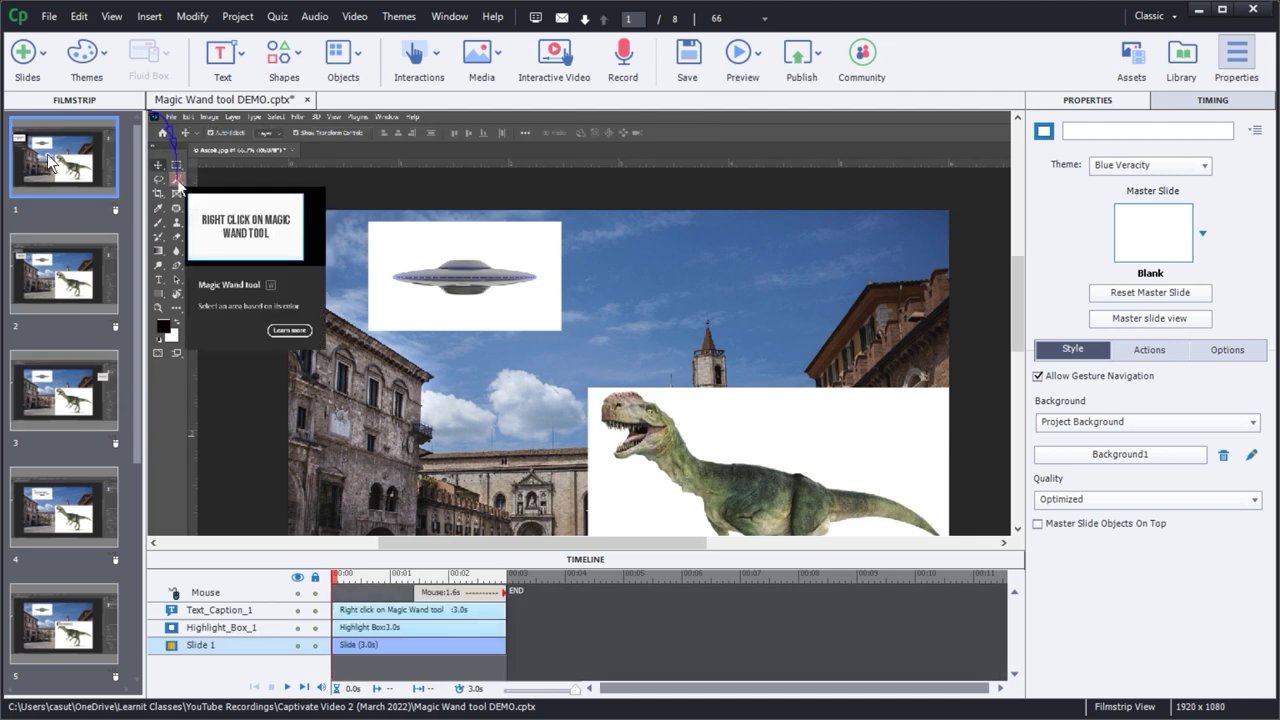
{"action": "left_click", "coordinate": [238, 244]}
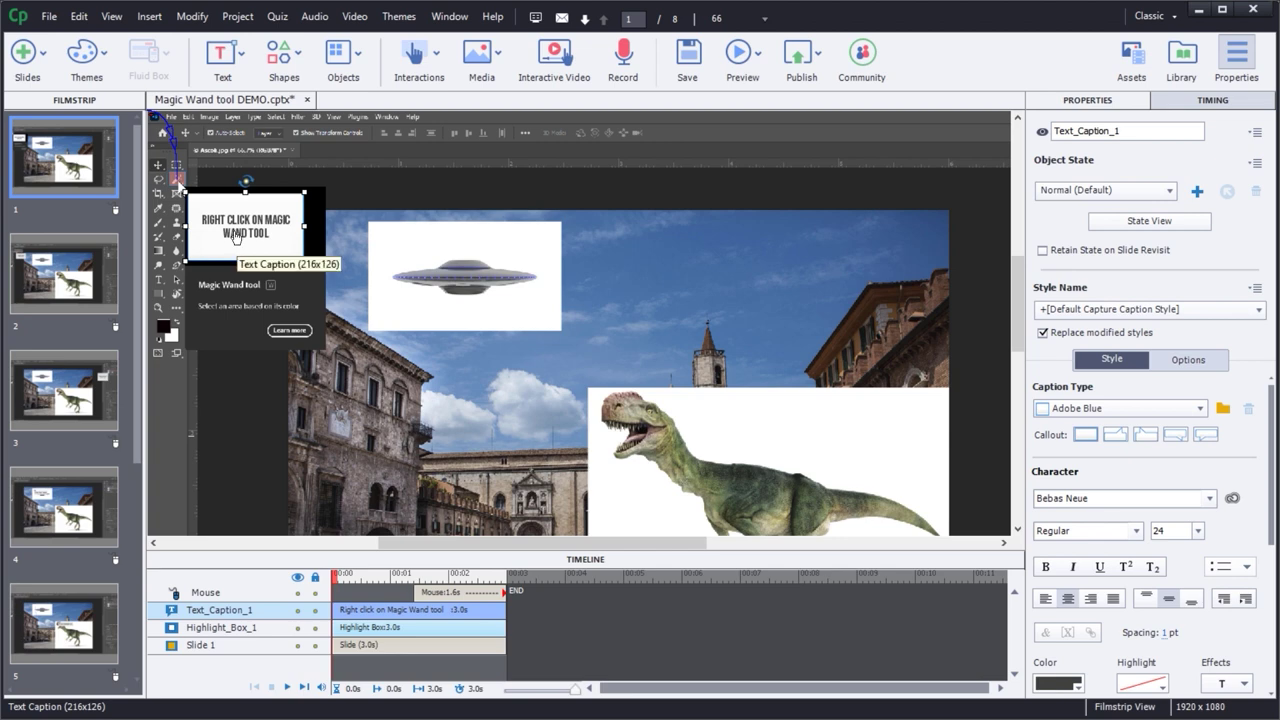
{"action": "left_click", "coordinate": [1043, 333]}
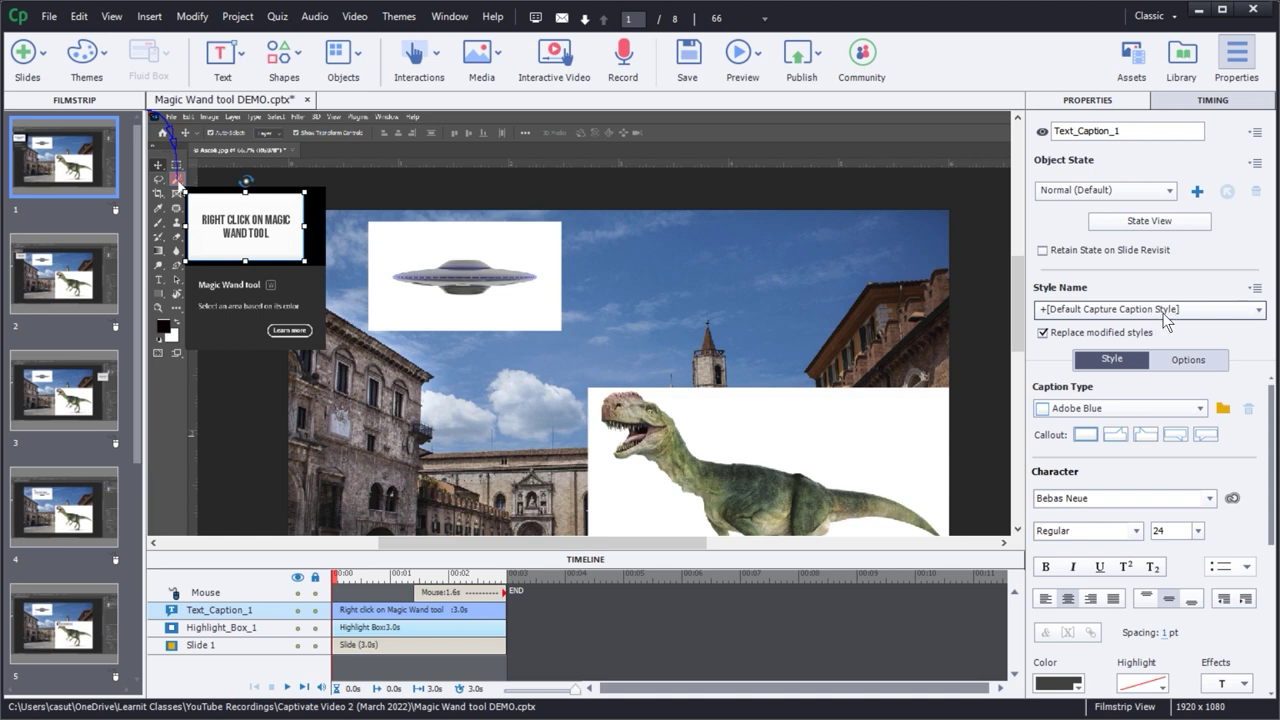
{"action": "left_click", "coordinate": [63, 268]}
{"action": "left_click", "coordinate": [260, 240]}
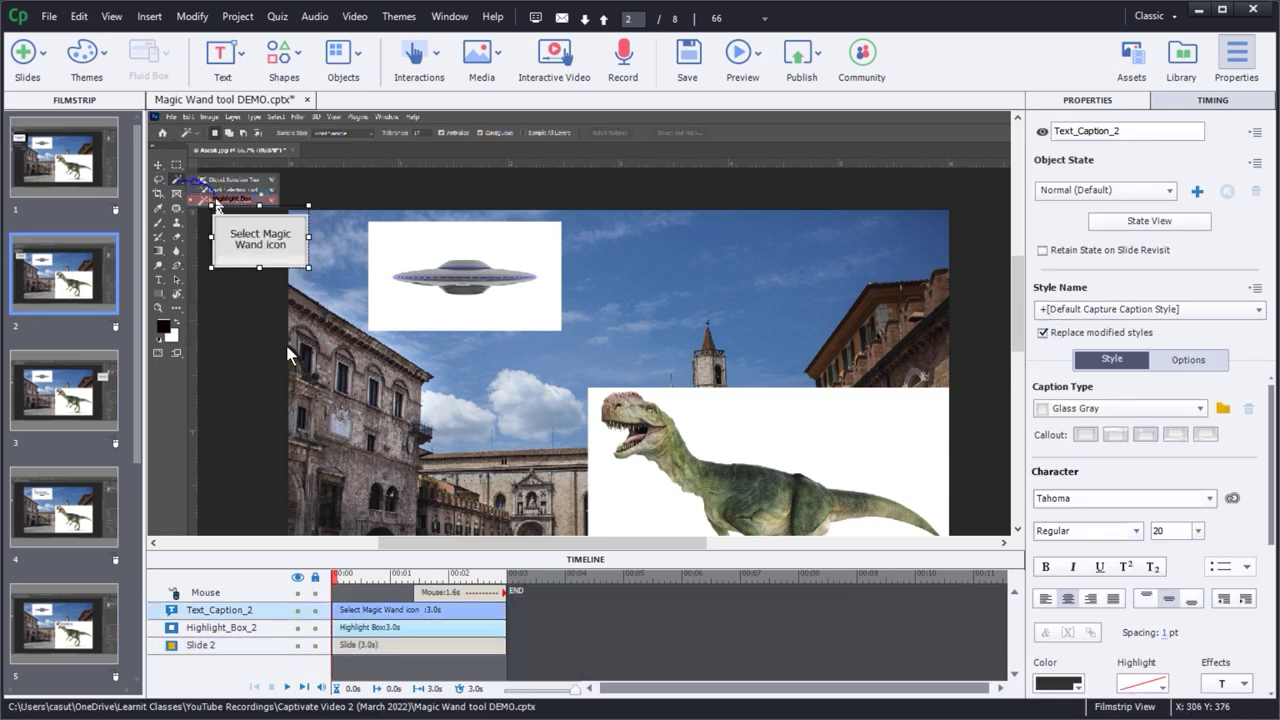
{"action": "left_click", "coordinate": [60, 133]}
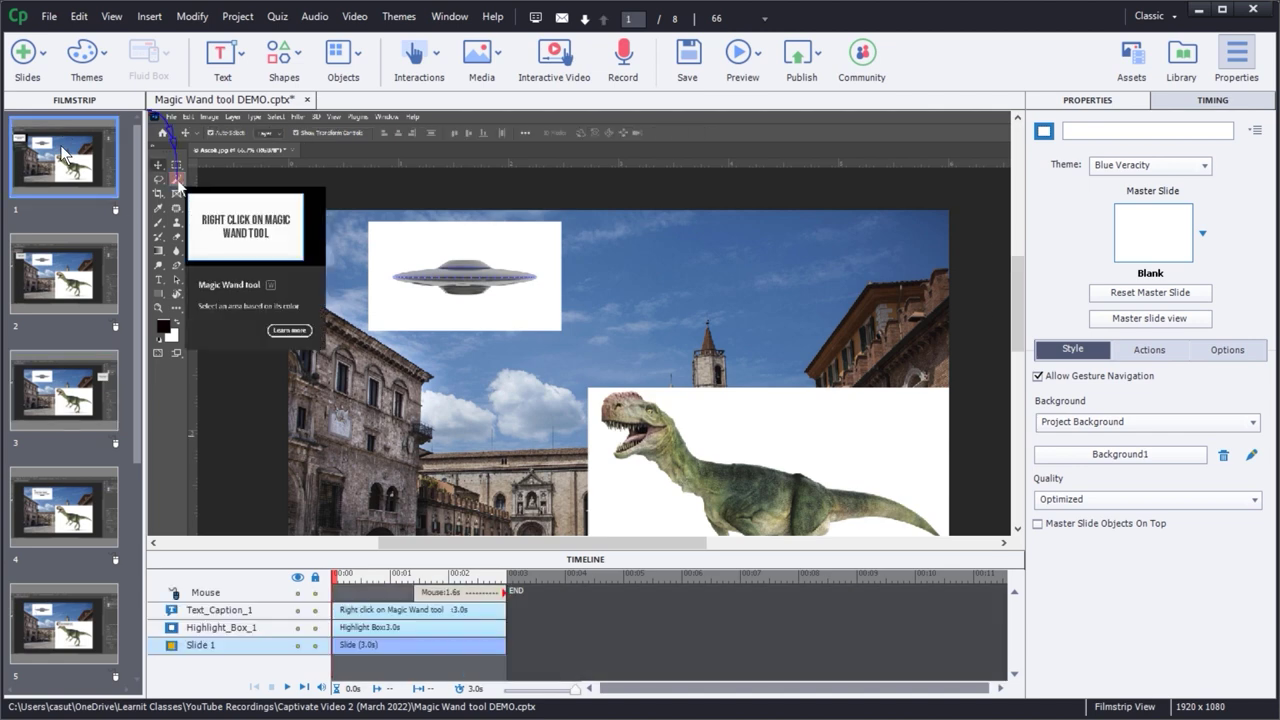
{"action": "left_click", "coordinate": [222, 232]}
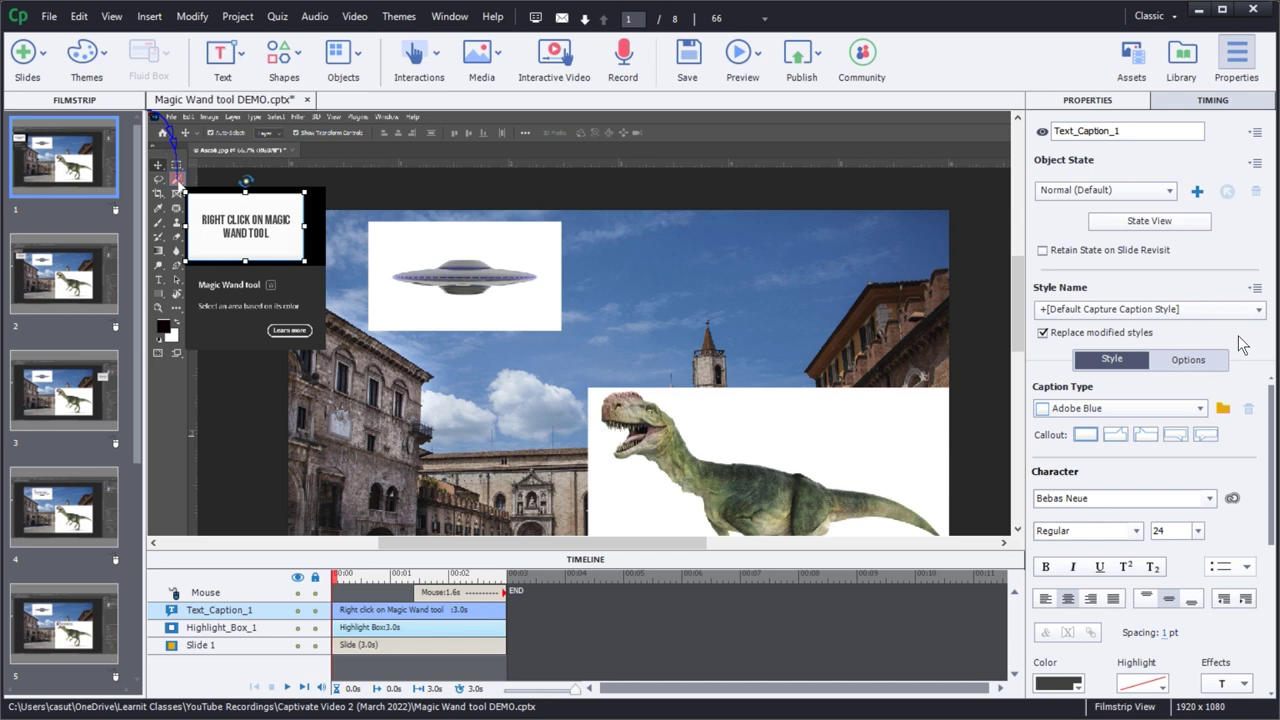
- Save the Bebas Neue 24 formatting into the Default Capture Caption Style, replacing overrides, and check slide 2
{"action": "left_click", "coordinate": [1043, 335]}
{"action": "left_click", "coordinate": [1253, 288]}
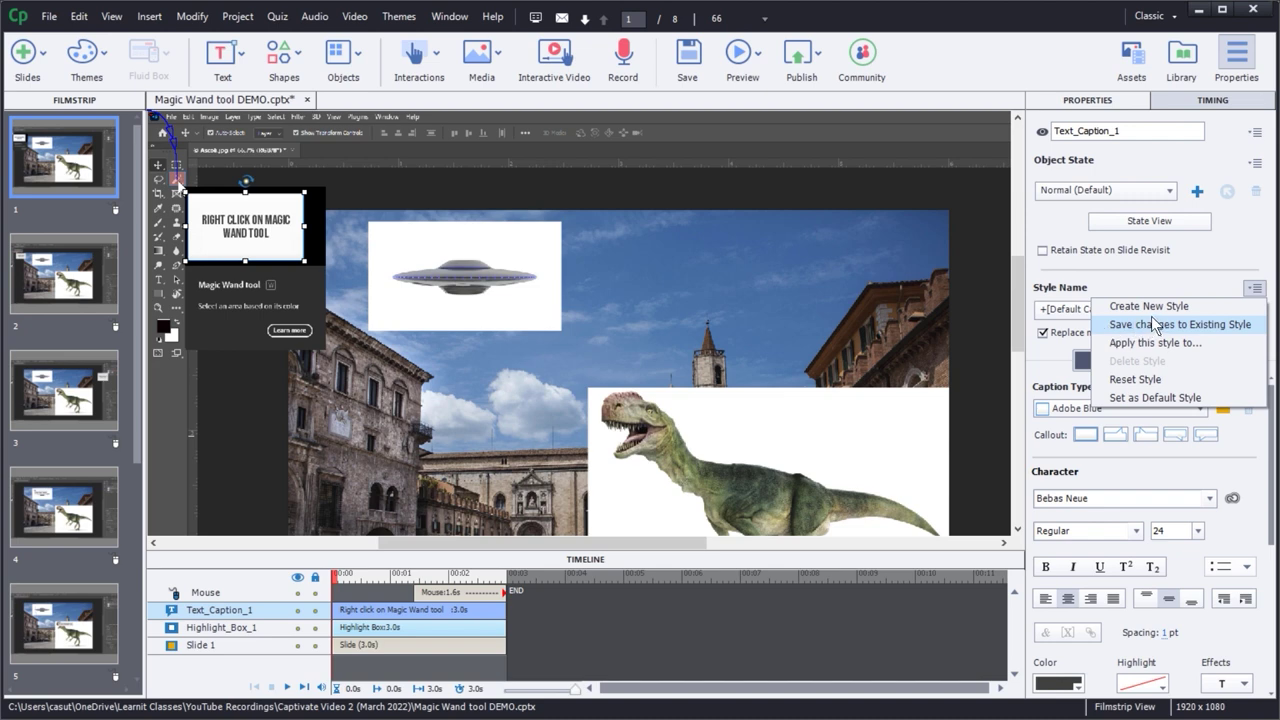
{"action": "left_click", "coordinate": [231, 235]}
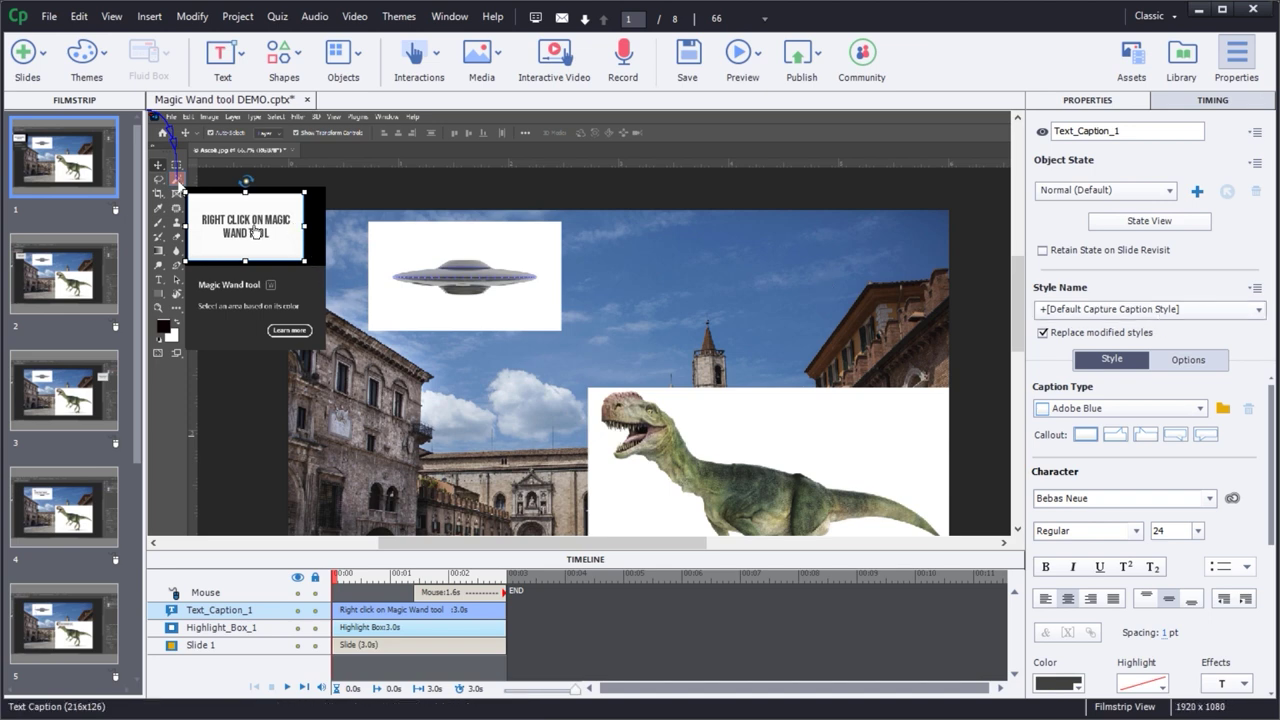
{"action": "left_click", "coordinate": [1255, 288]}
{"action": "left_click", "coordinate": [1140, 379]}
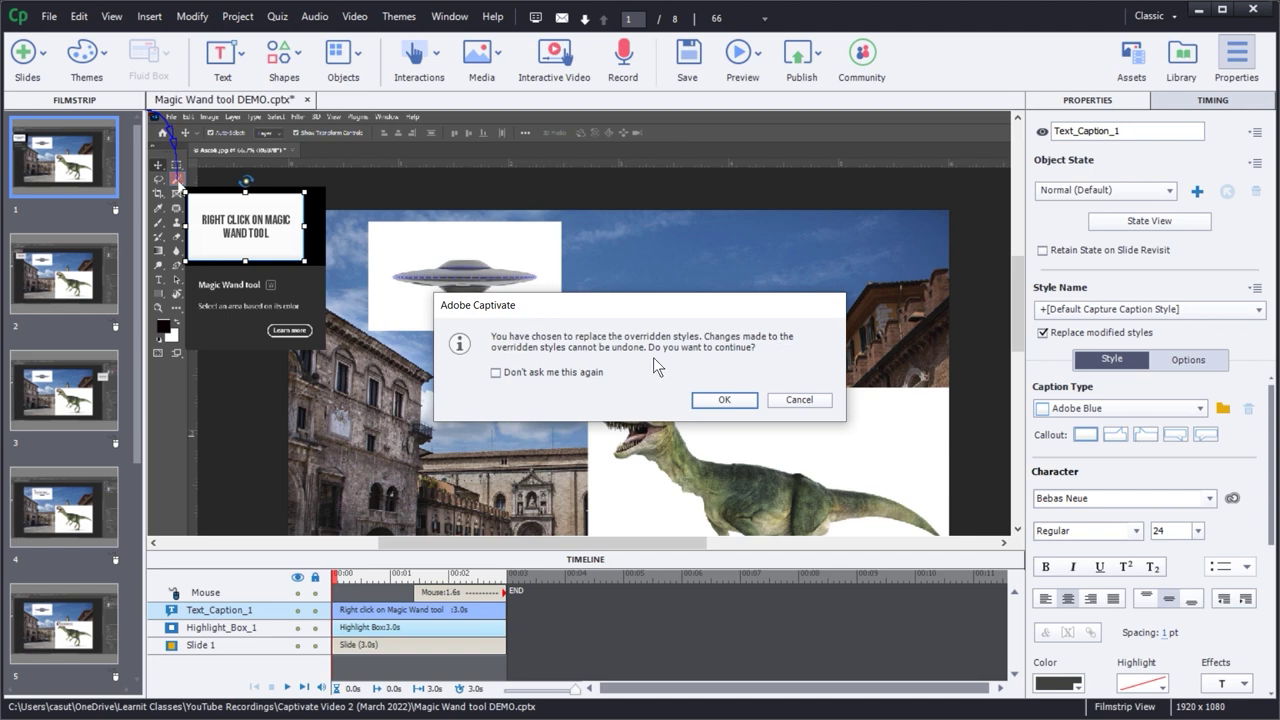
{"action": "left_click", "coordinate": [725, 404]}
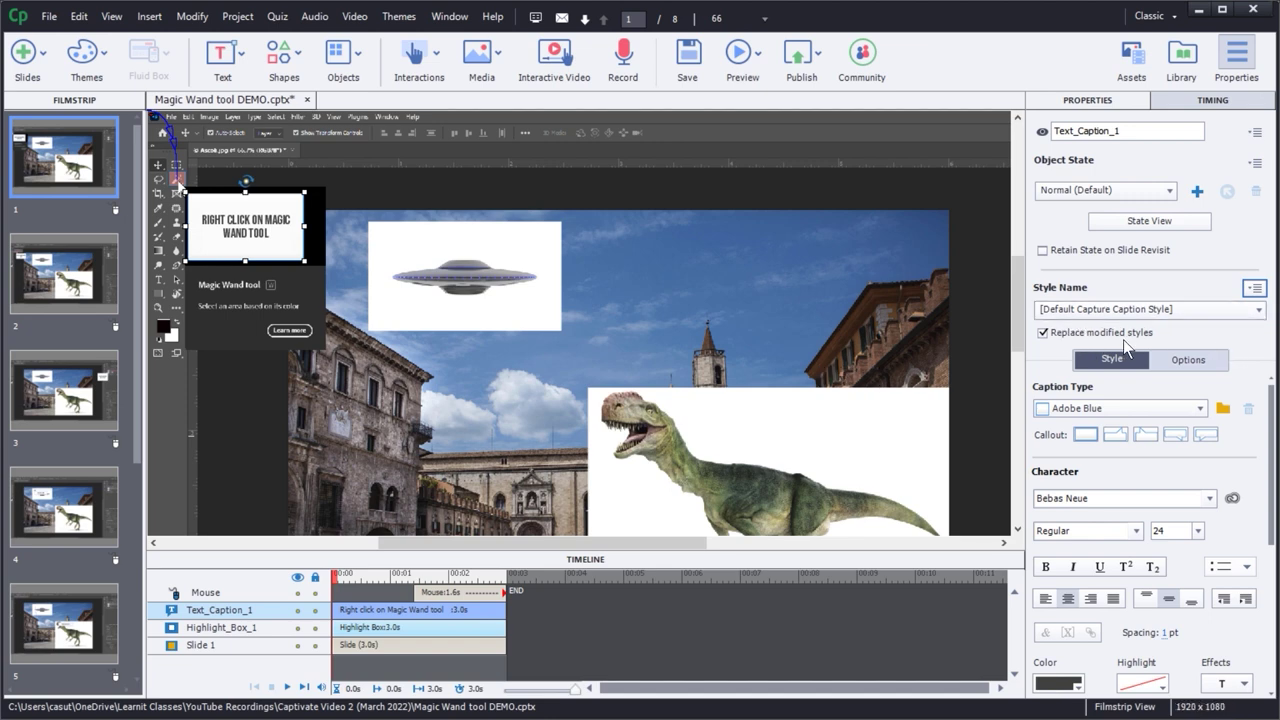
{"action": "left_click", "coordinate": [55, 285]}
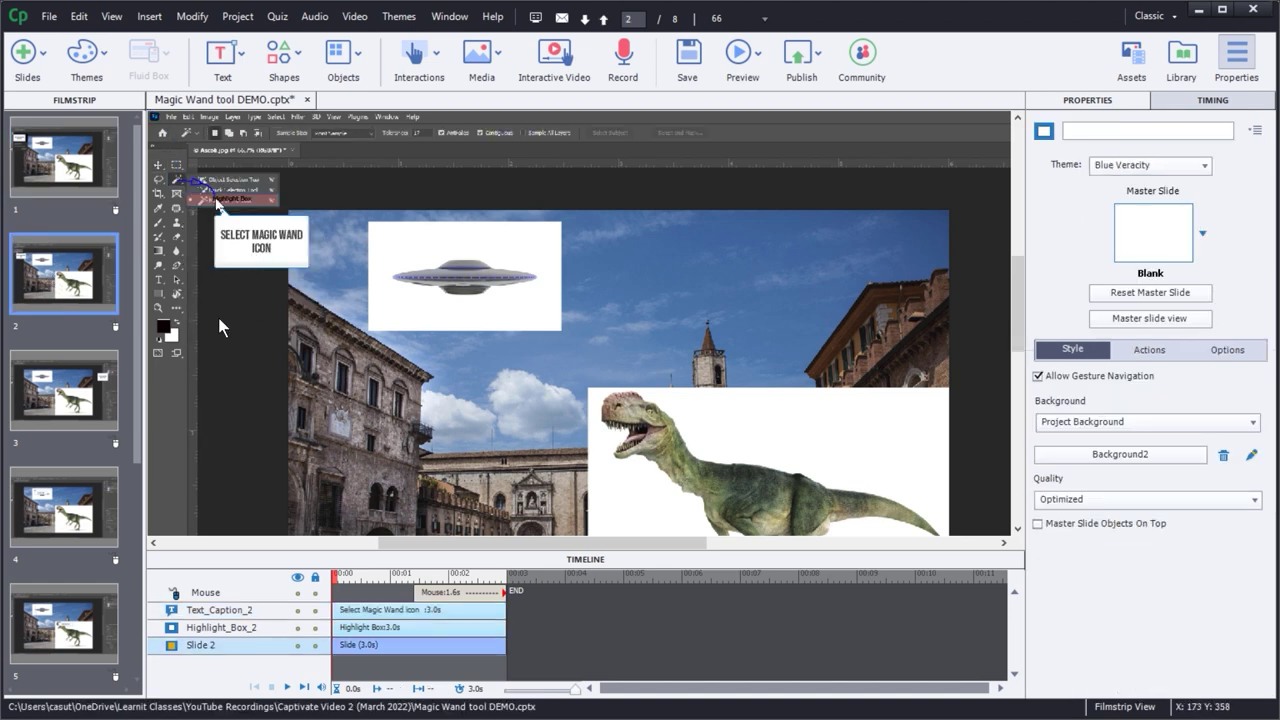
- Review the captions on slides 3 to 5, then select Text_Caption_1 on slide 1
{"action": "left_click", "coordinate": [42, 407]}
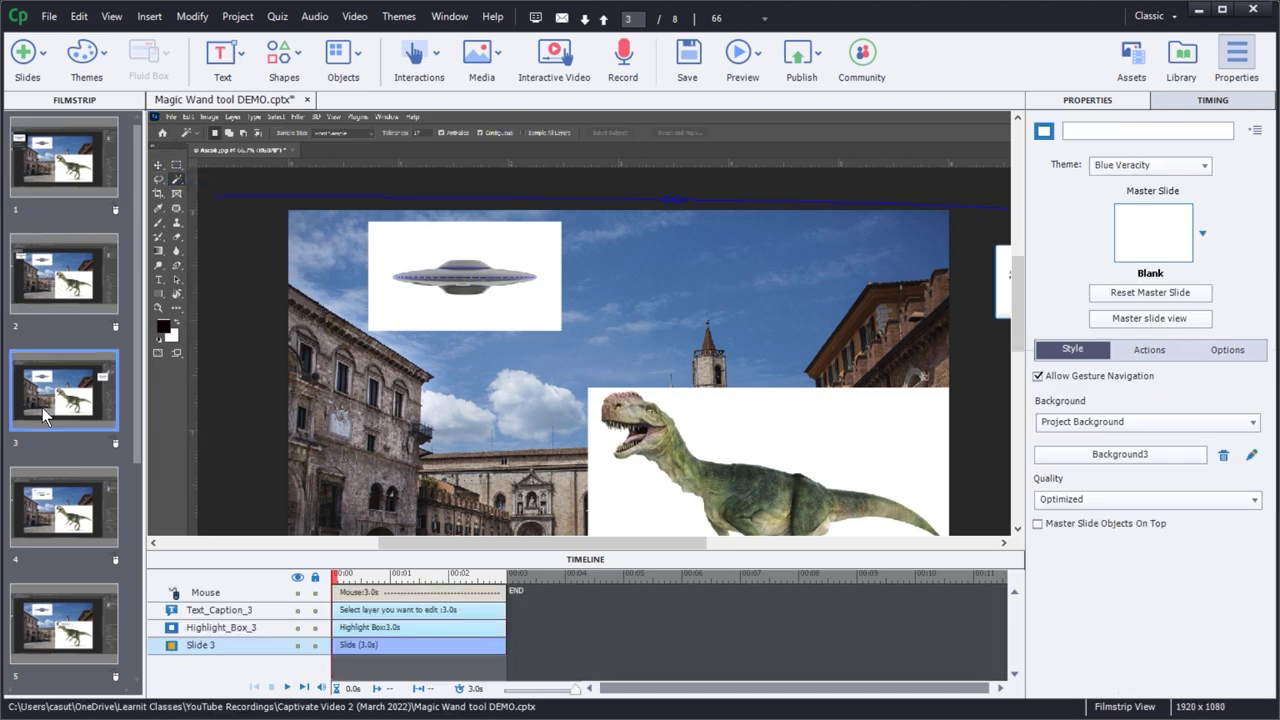
{"action": "left_click", "coordinate": [52, 517]}
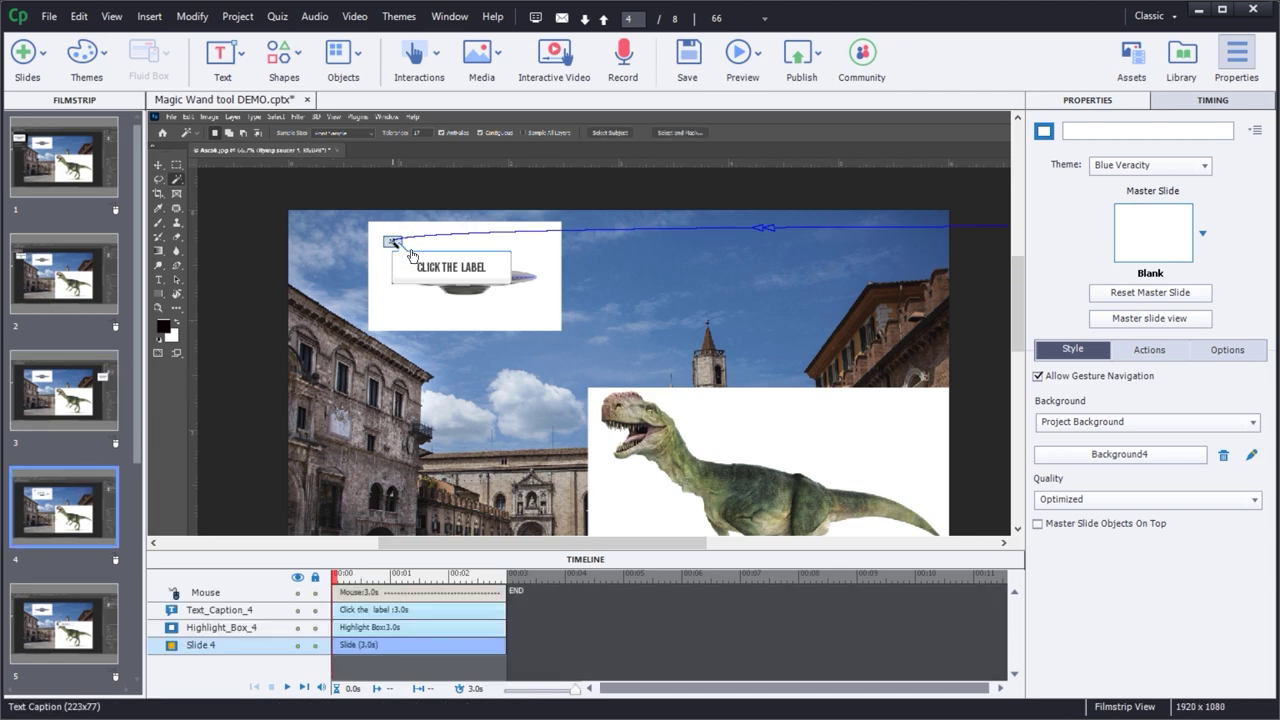
{"action": "left_click_drag", "start_coordinate": [132, 328], "coordinate": [114, 440]}
{"action": "left_click", "coordinate": [51, 453]}
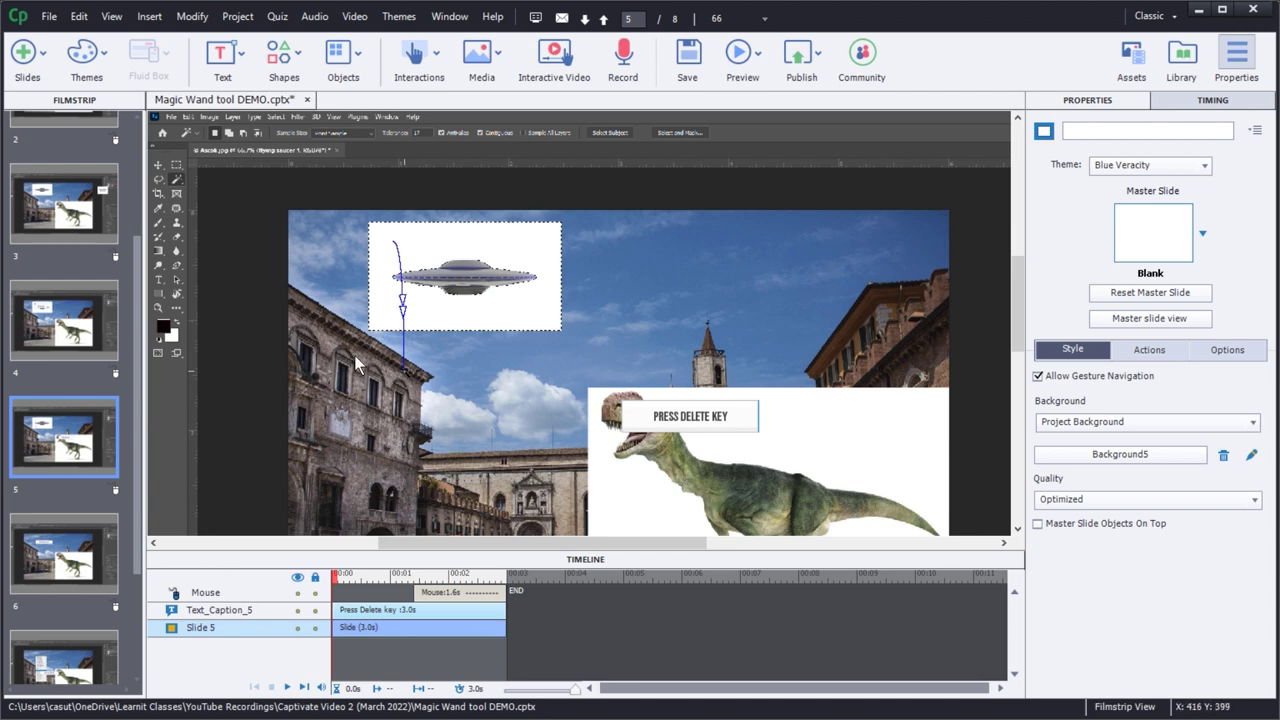
{"action": "scroll", "coordinate": [110, 300], "scroll_direction": "up", "scroll_amount": 2}
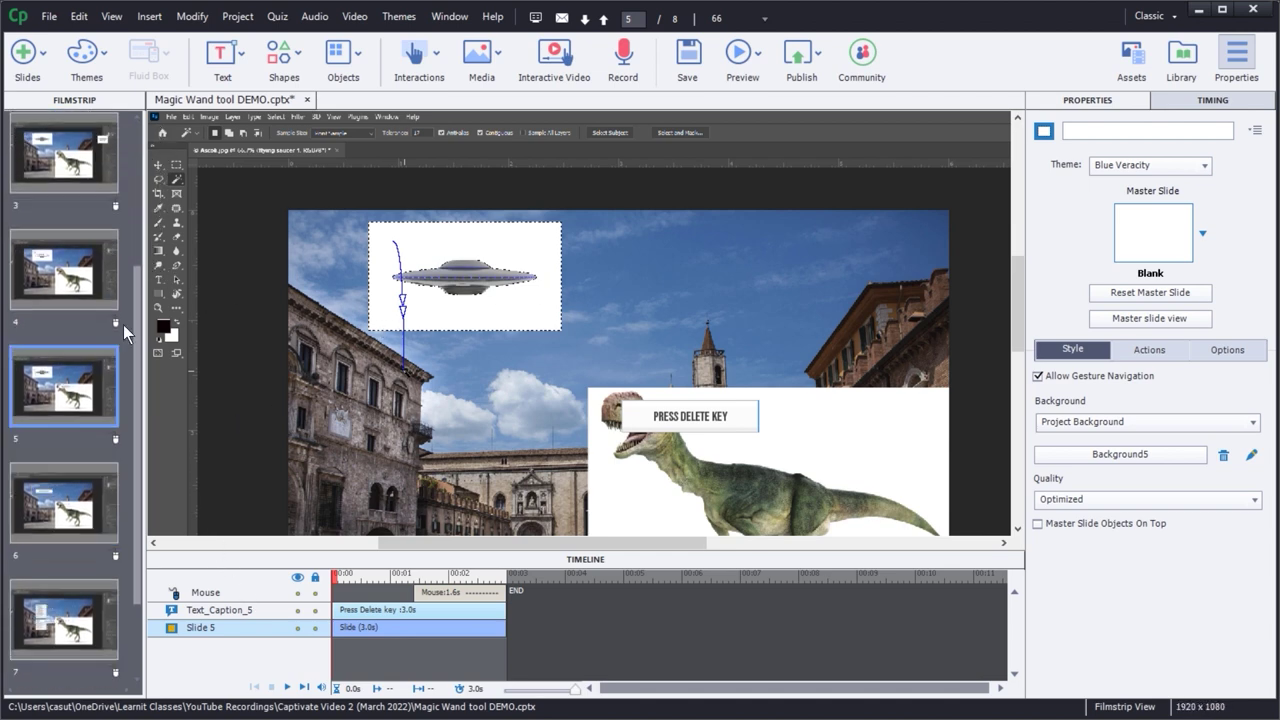
{"action": "scroll", "coordinate": [114, 202], "scroll_direction": "up", "scroll_amount": 2}
{"action": "left_click", "coordinate": [37, 183]}
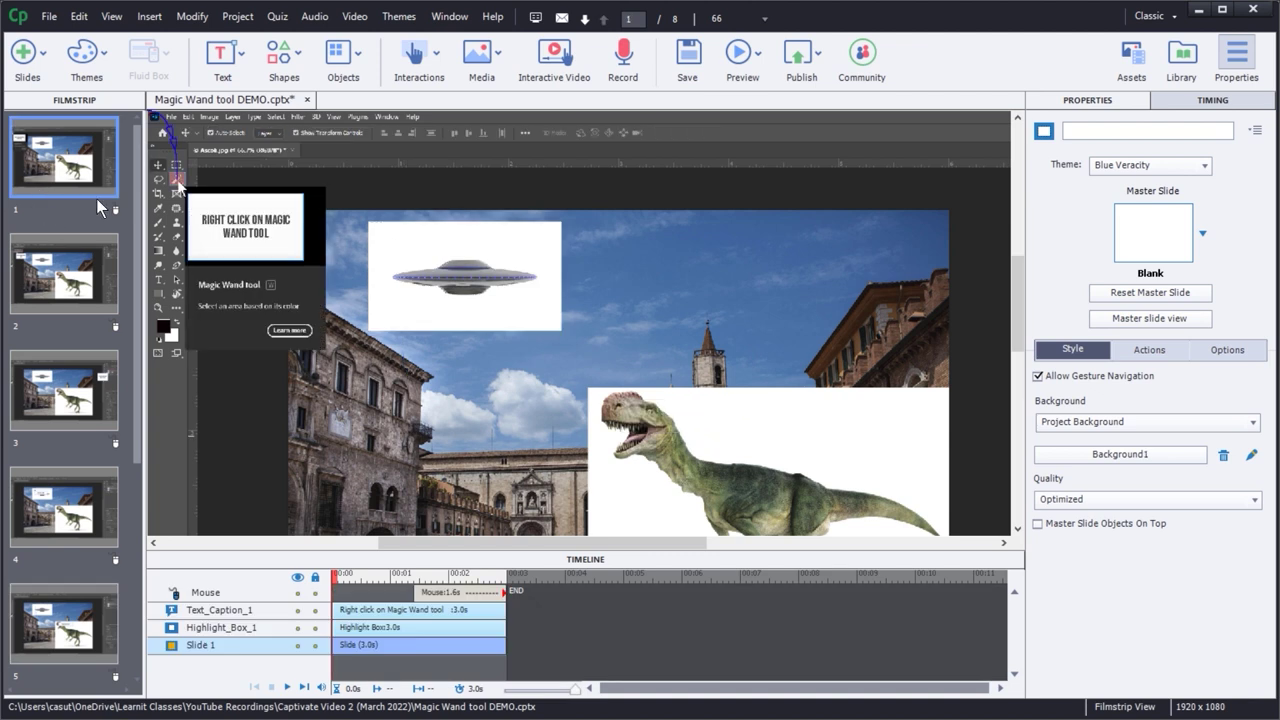
{"action": "left_click", "coordinate": [248, 233]}
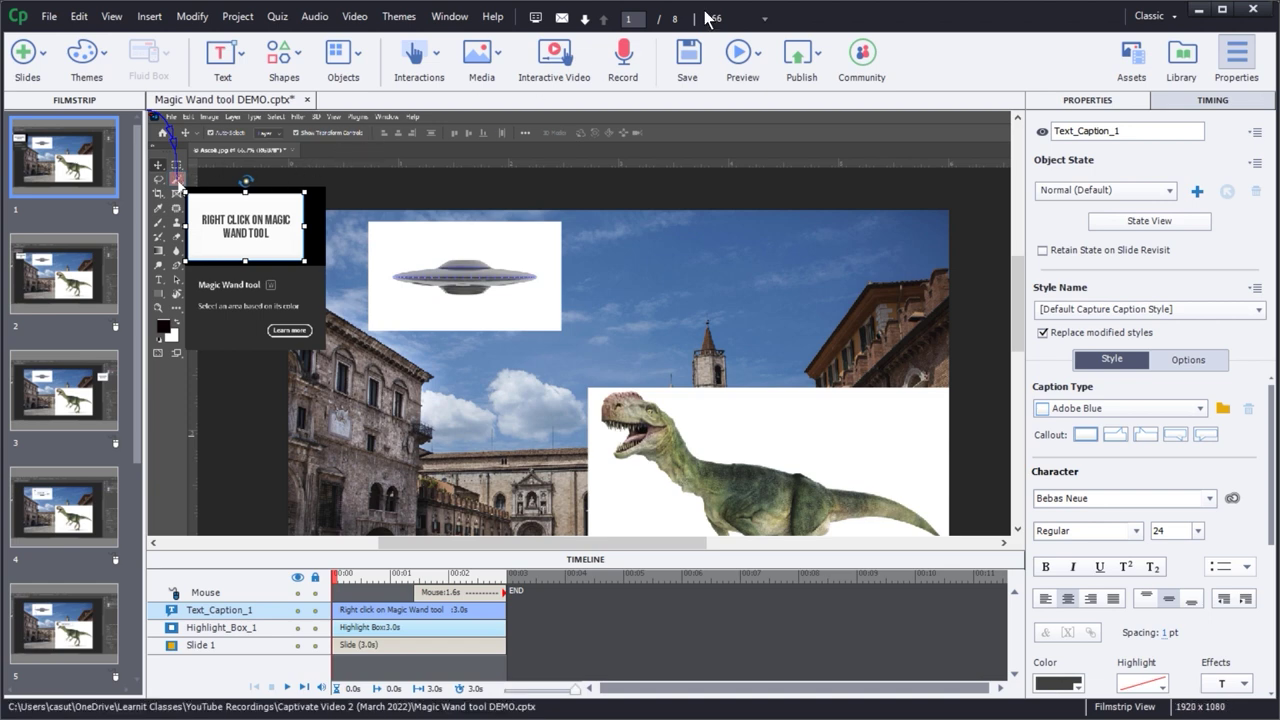
- Zoom the stage to 100% and select Highlight_Box_1 on the Magic Wand icon
{"action": "left_click", "coordinate": [740, 18]}
{"action": "left_click", "coordinate": [735, 130]}
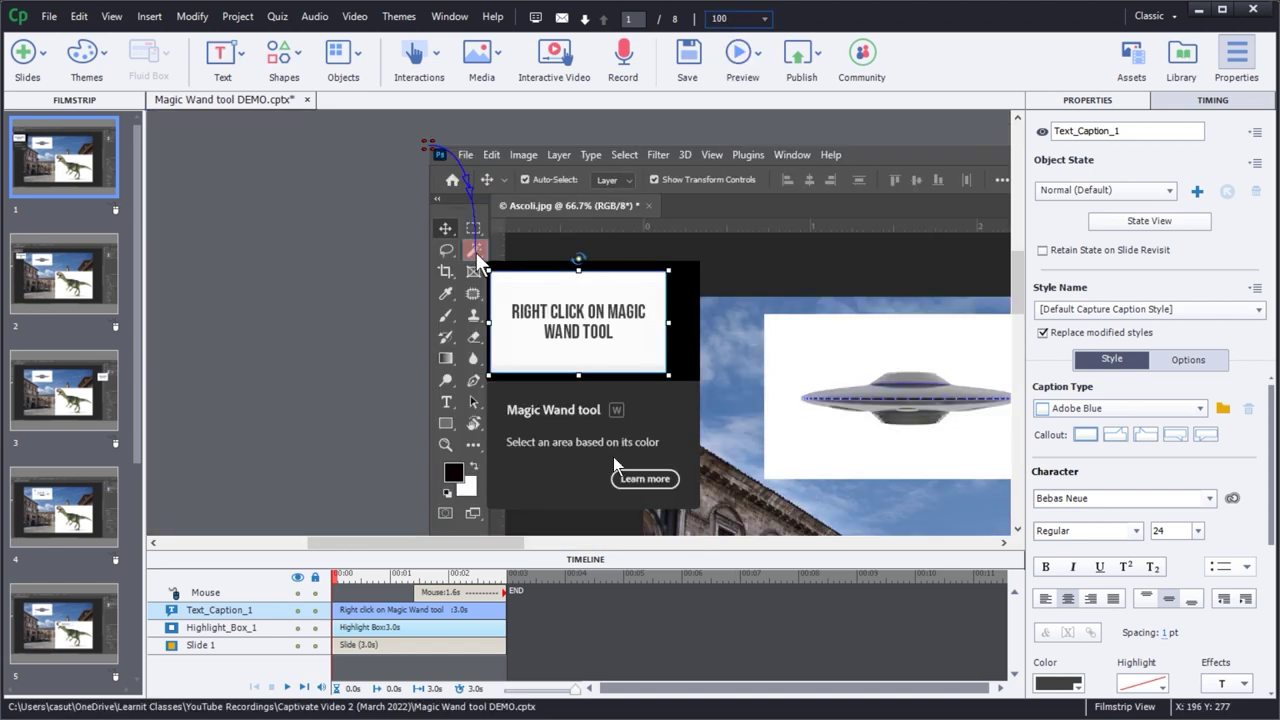
{"action": "left_click", "coordinate": [476, 257]}
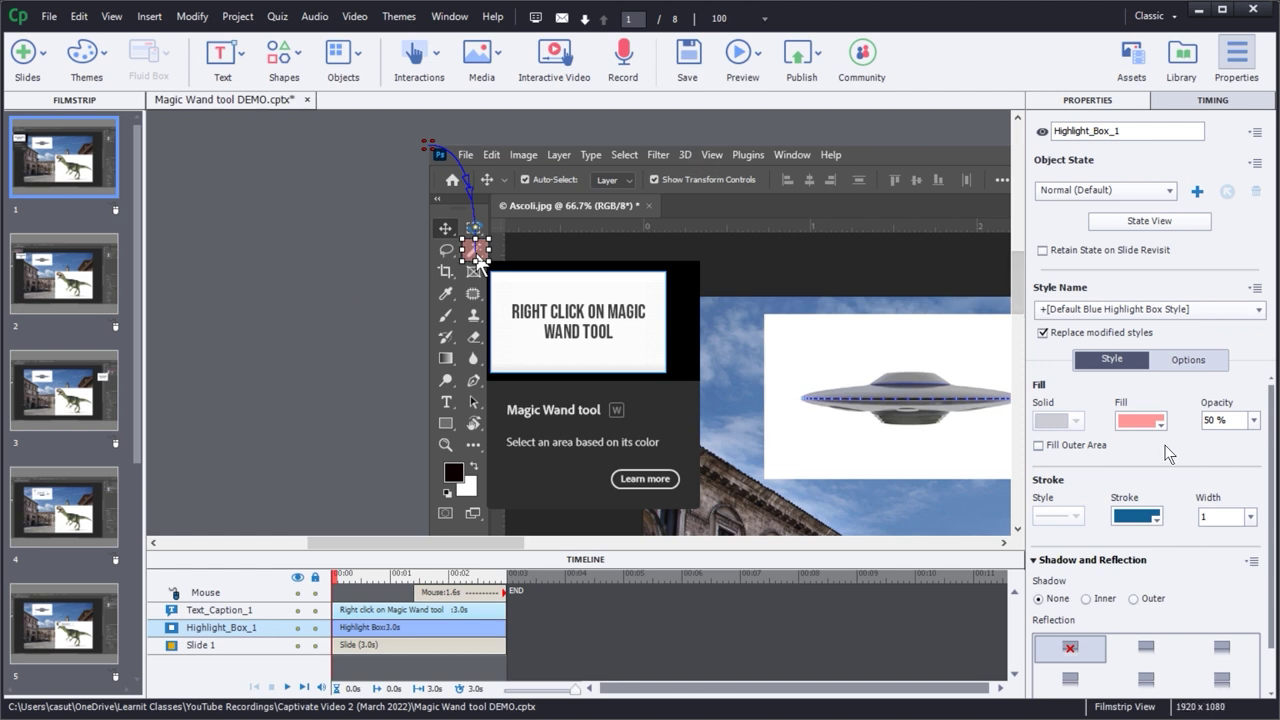
- Give the highlight box a yellow fill and a red stroke of width 2
{"action": "left_click", "coordinate": [1141, 424]}
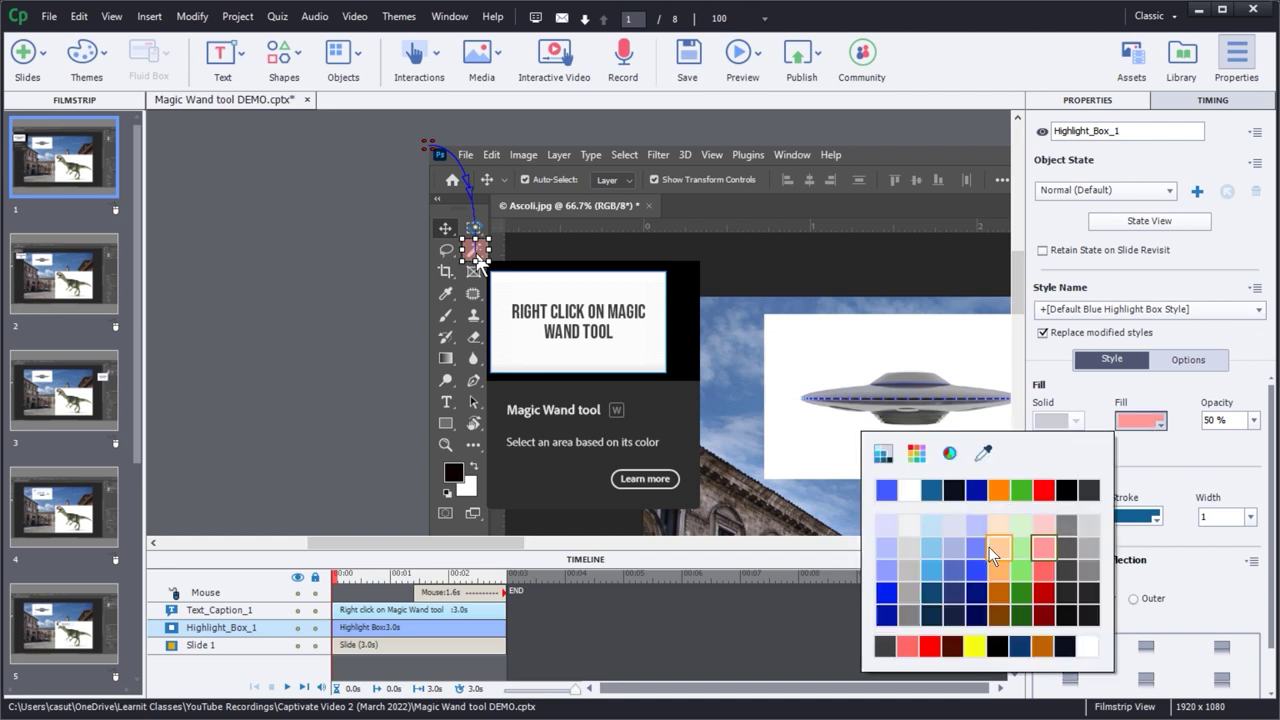
{"action": "left_click", "coordinate": [978, 648]}
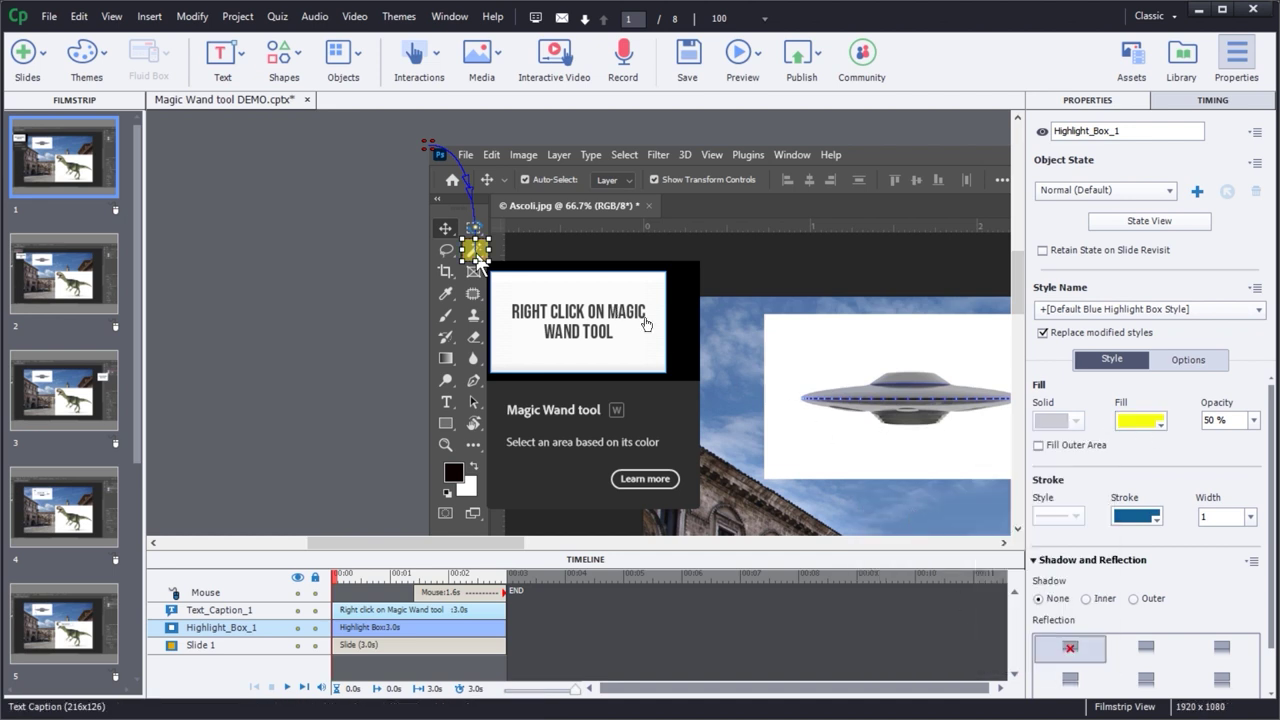
{"action": "scroll", "coordinate": [1276, 467], "scroll_direction": "down", "scroll_amount": 1}
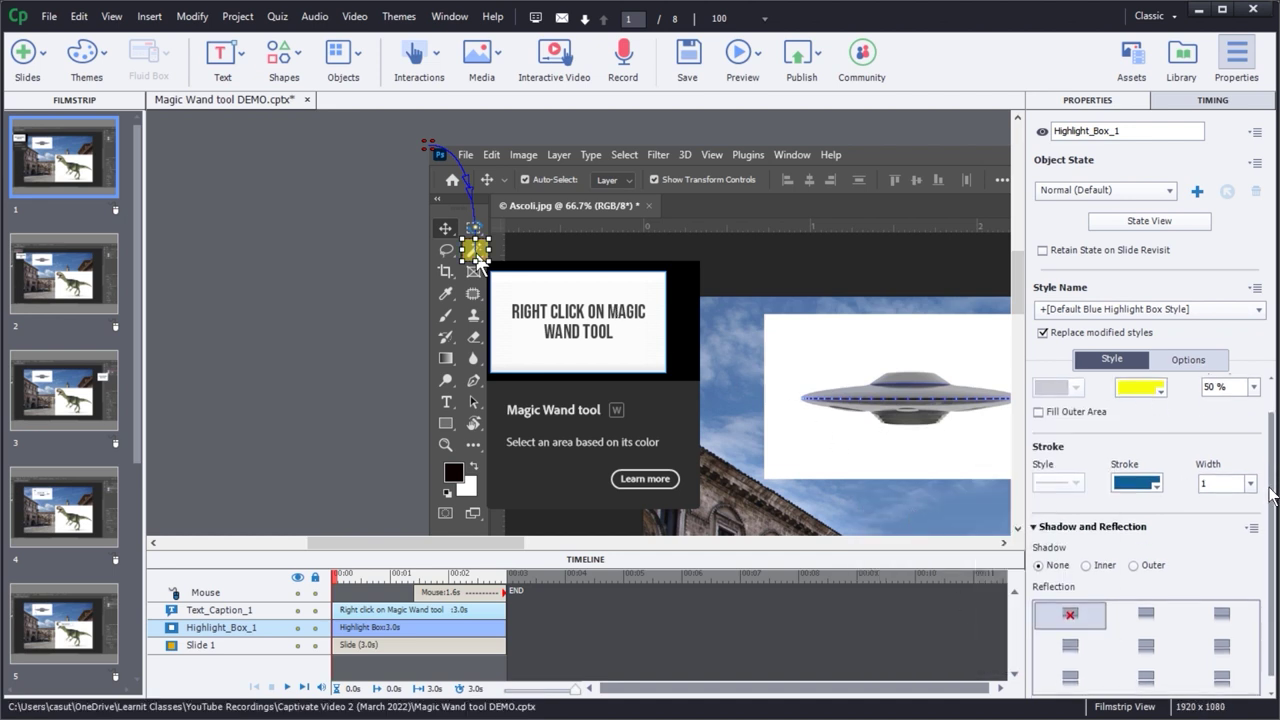
{"action": "left_click", "coordinate": [1141, 485]}
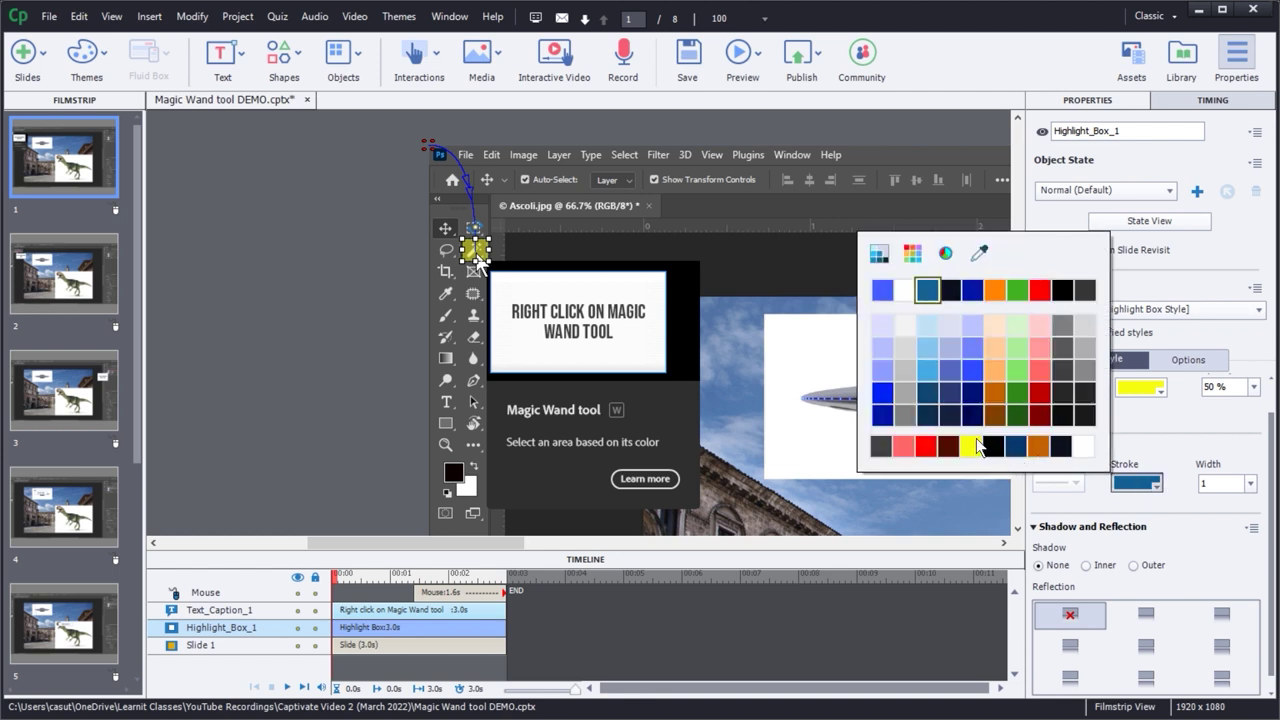
{"action": "left_click", "coordinate": [1042, 290]}
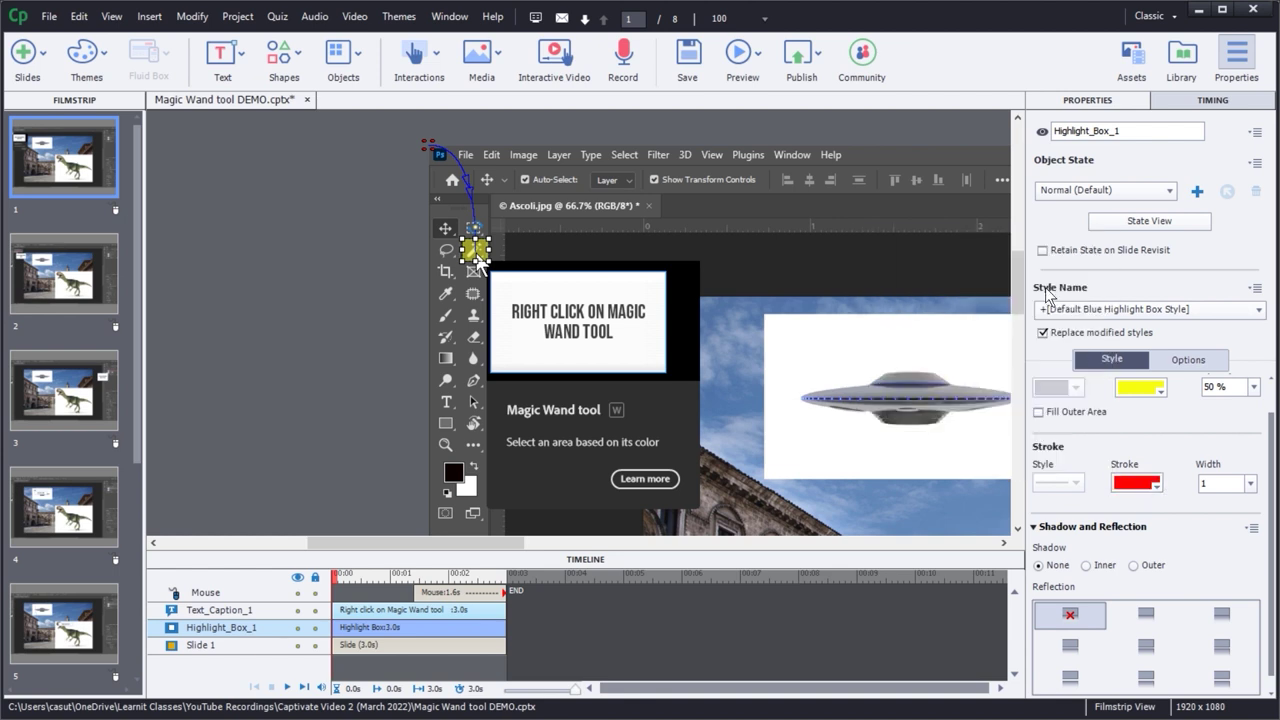
{"action": "left_click", "coordinate": [1250, 486]}
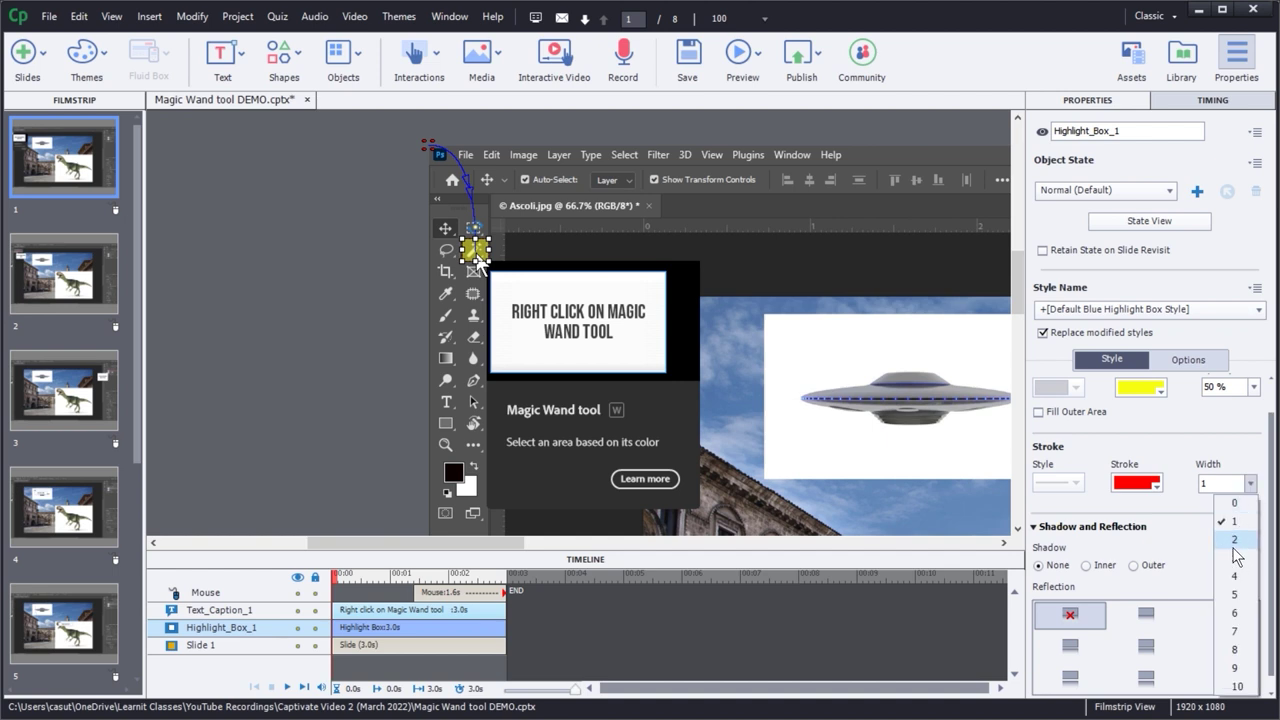
{"action": "left_click", "coordinate": [1234, 548]}
{"action": "left_click", "coordinate": [298, 279]}
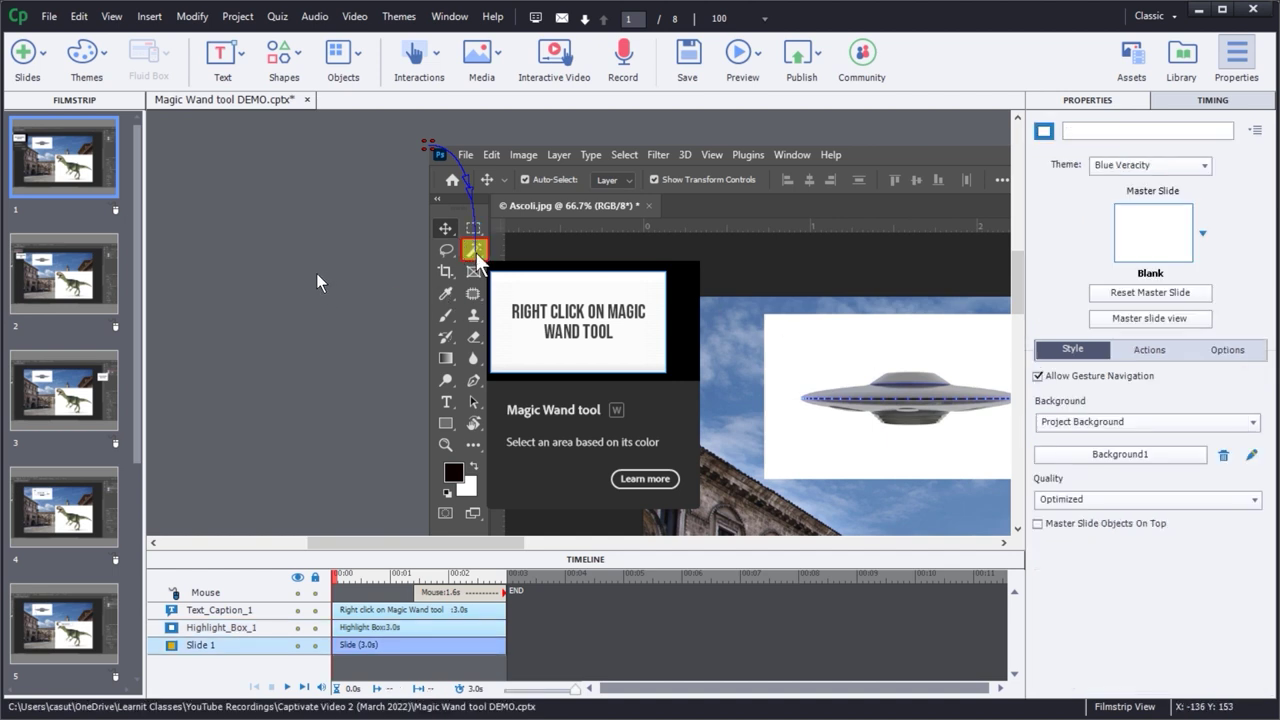
{"action": "left_click", "coordinate": [54, 282]}
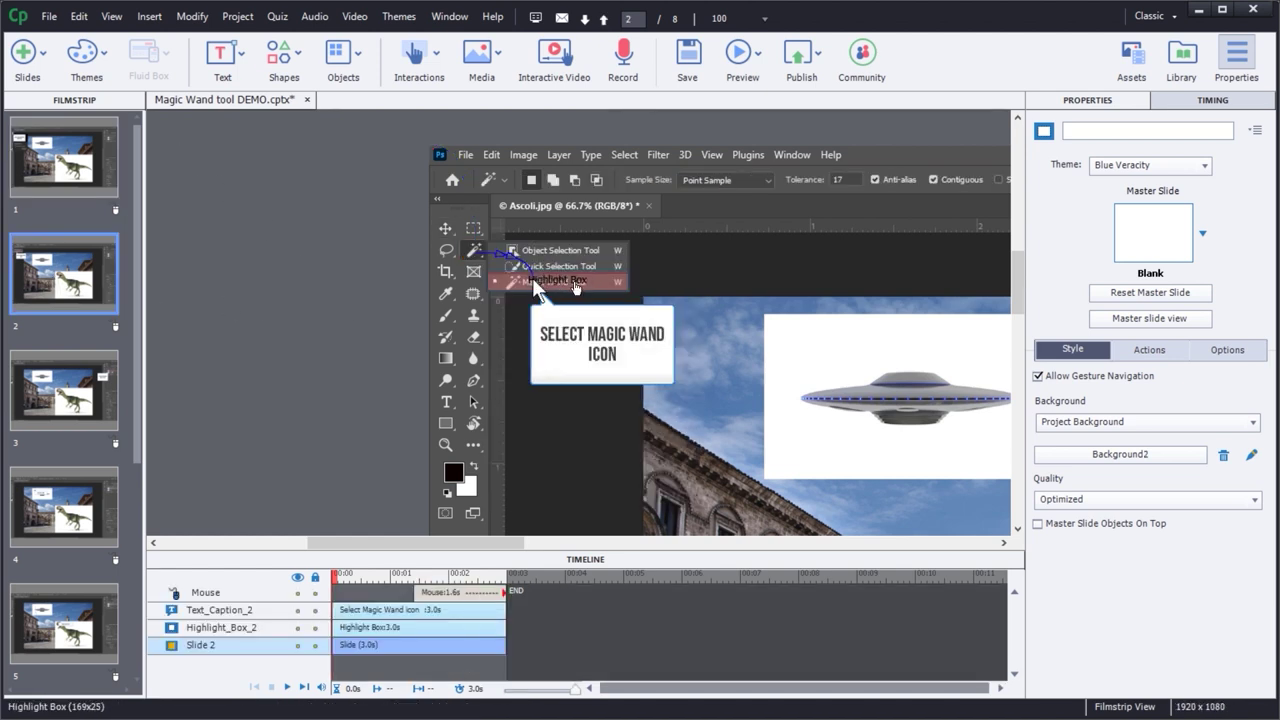
{"action": "left_click", "coordinate": [70, 387]}
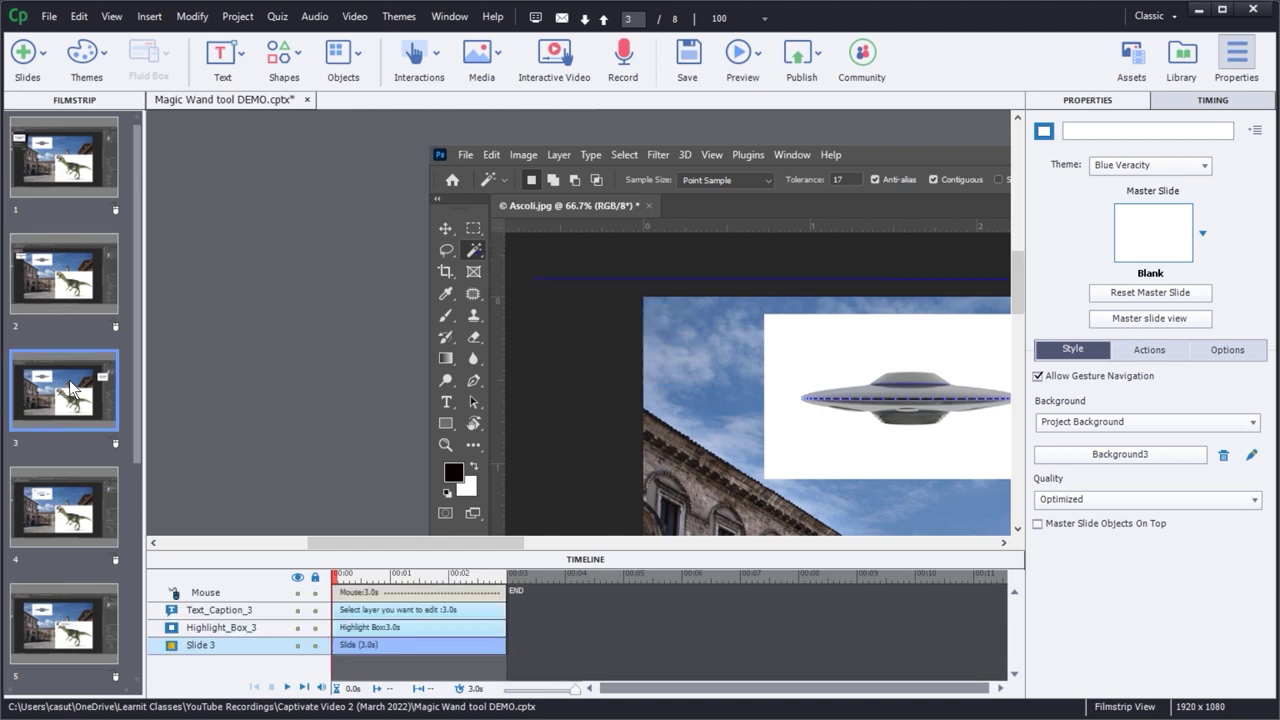
{"action": "left_click_drag", "start_coordinate": [403, 542], "coordinate": [185, 412]}
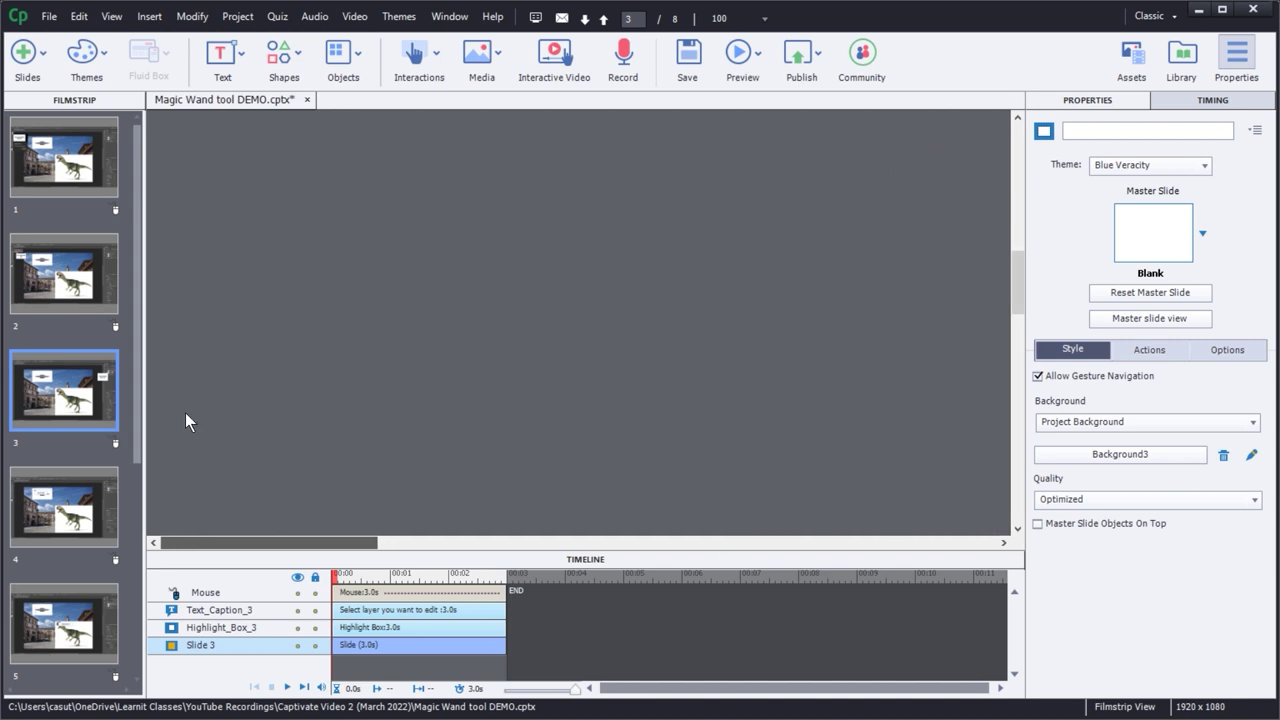
{"action": "left_click", "coordinate": [50, 151]}
{"action": "left_click", "coordinate": [80, 282]}
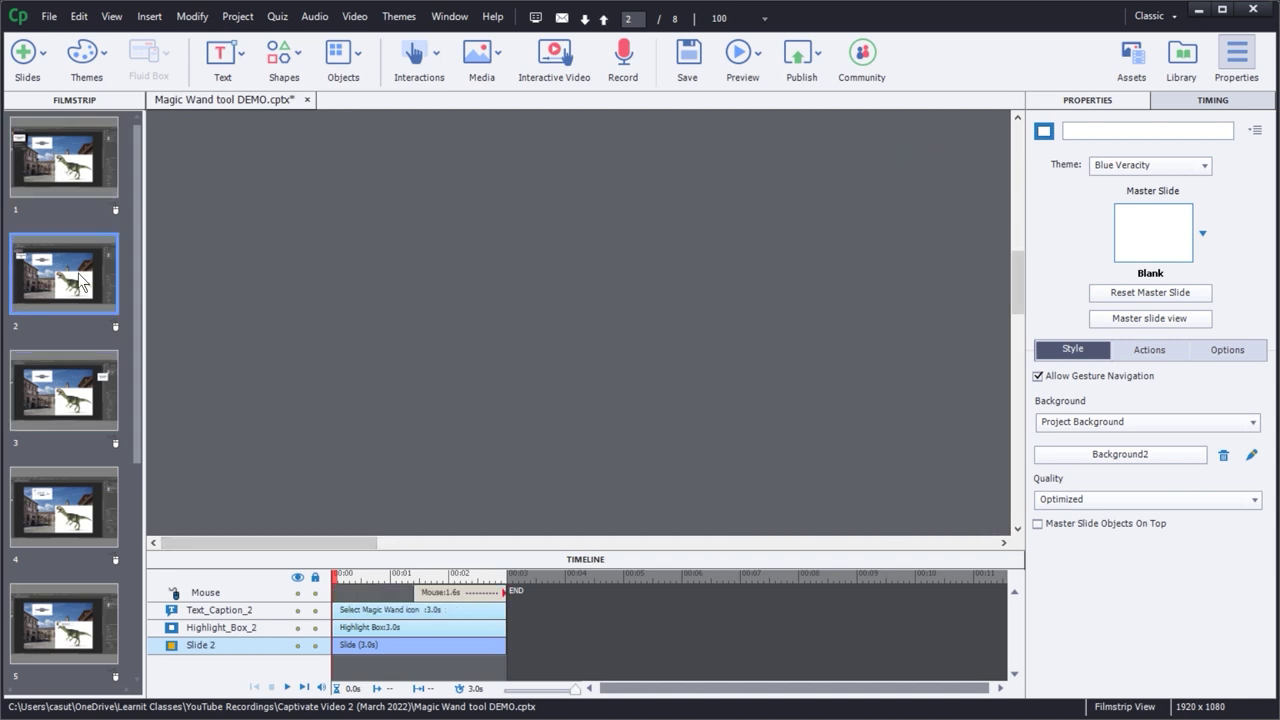
{"action": "key", "text": "Up"}
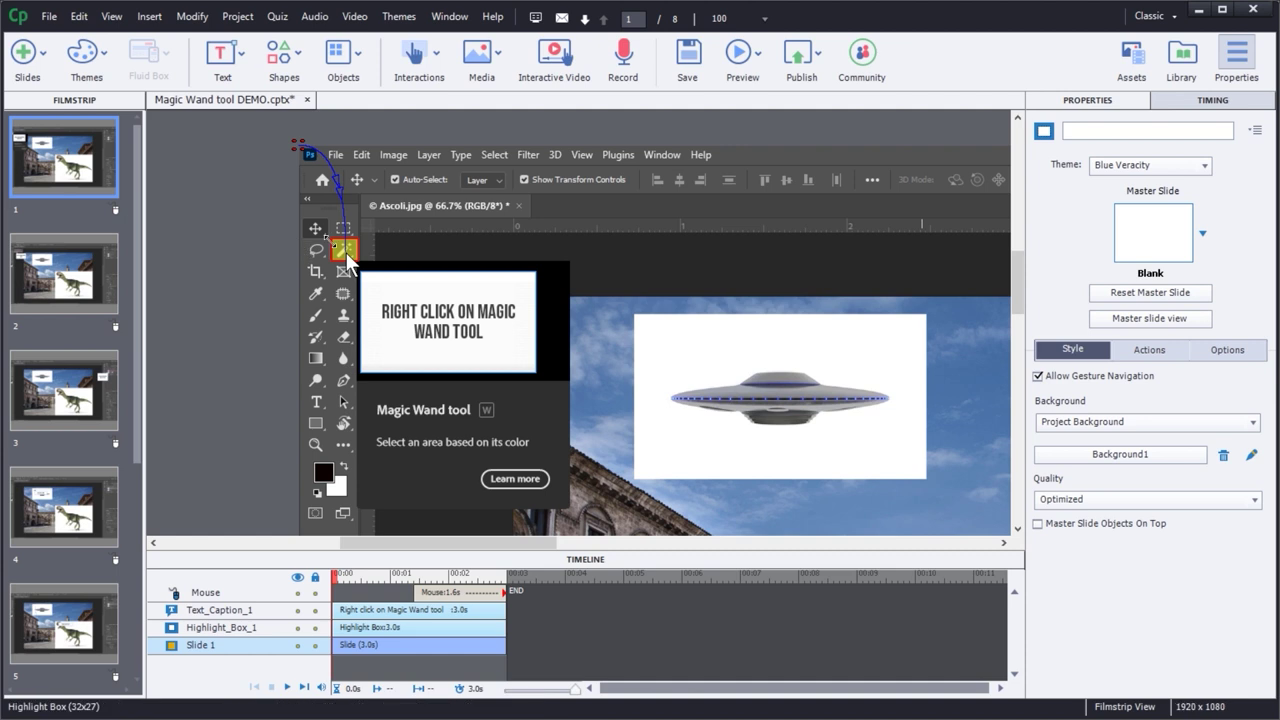
{"action": "left_click", "coordinate": [346, 252]}
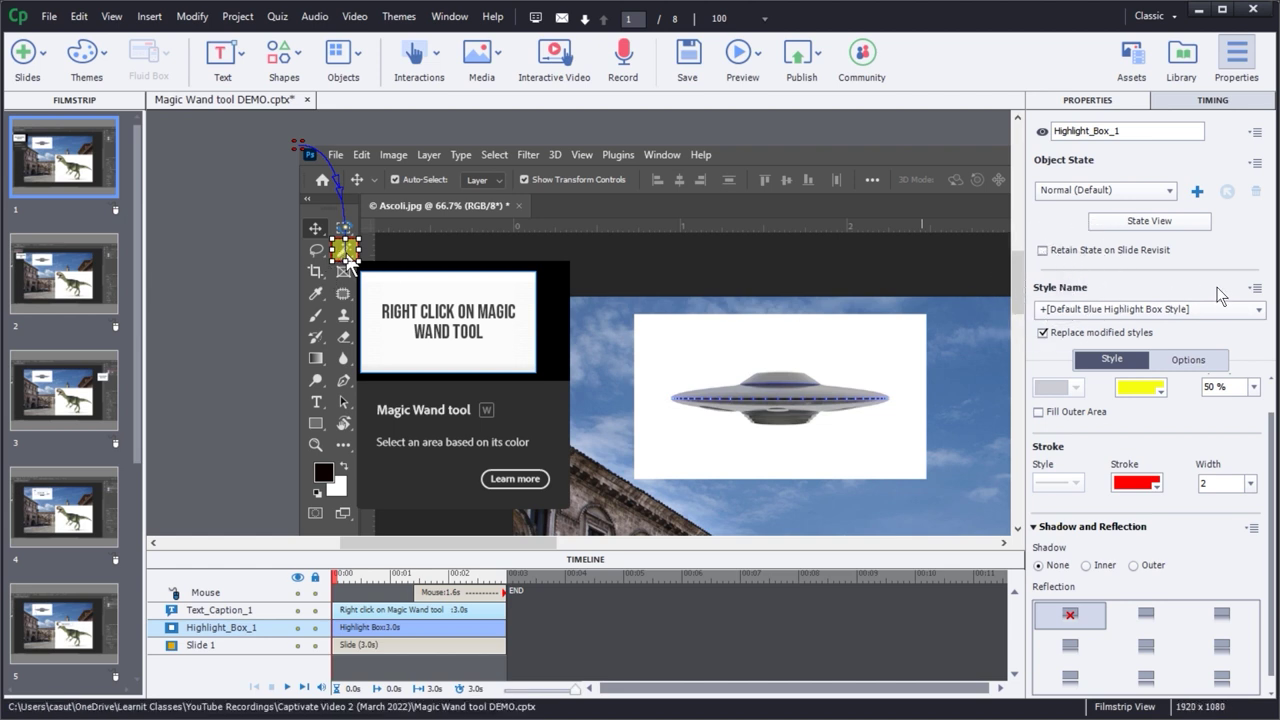
- Save the yellow fill and red stroke into the Default Blue Highlight Box Style
{"action": "left_click", "coordinate": [1254, 290]}
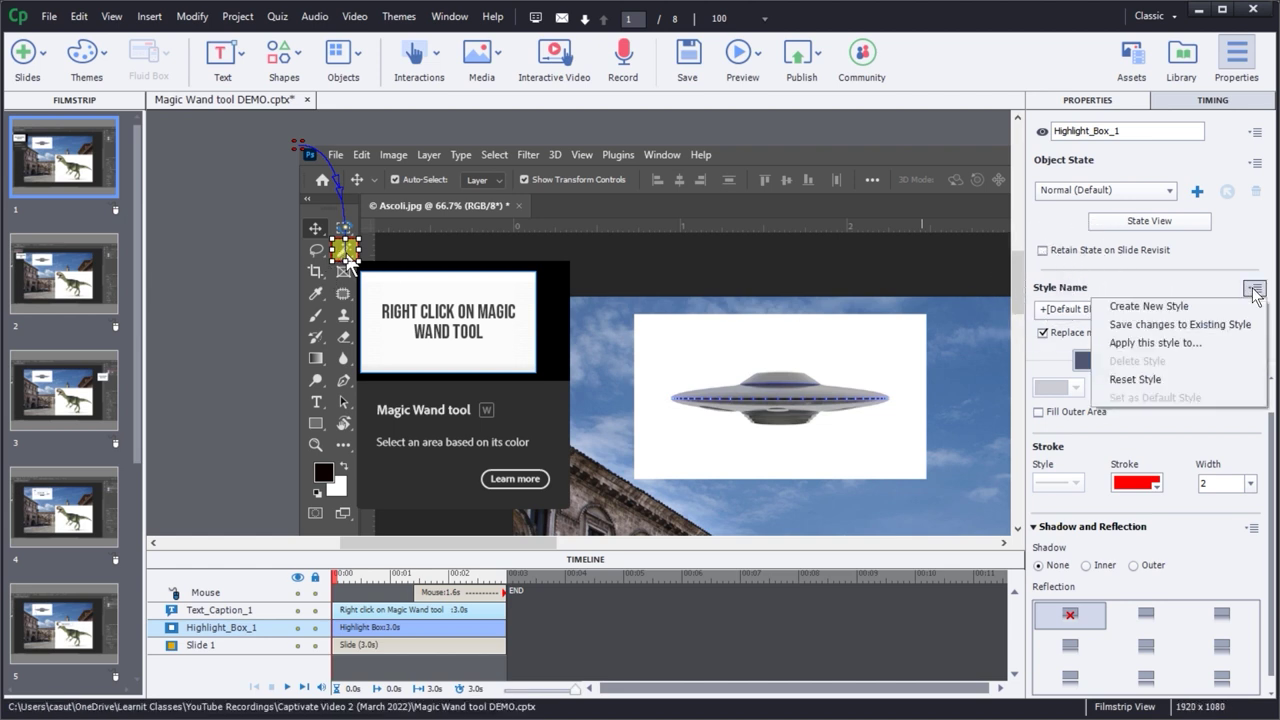
{"action": "left_click", "coordinate": [1122, 325]}
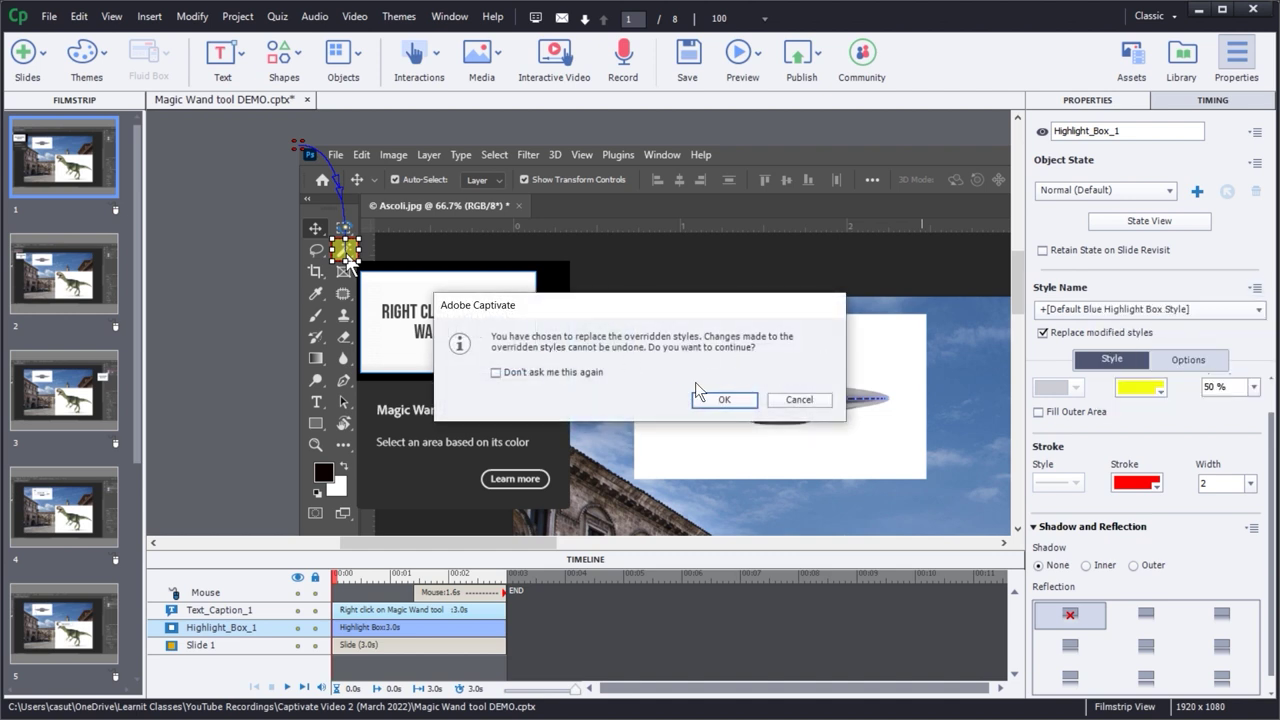
{"action": "left_click", "coordinate": [724, 400]}
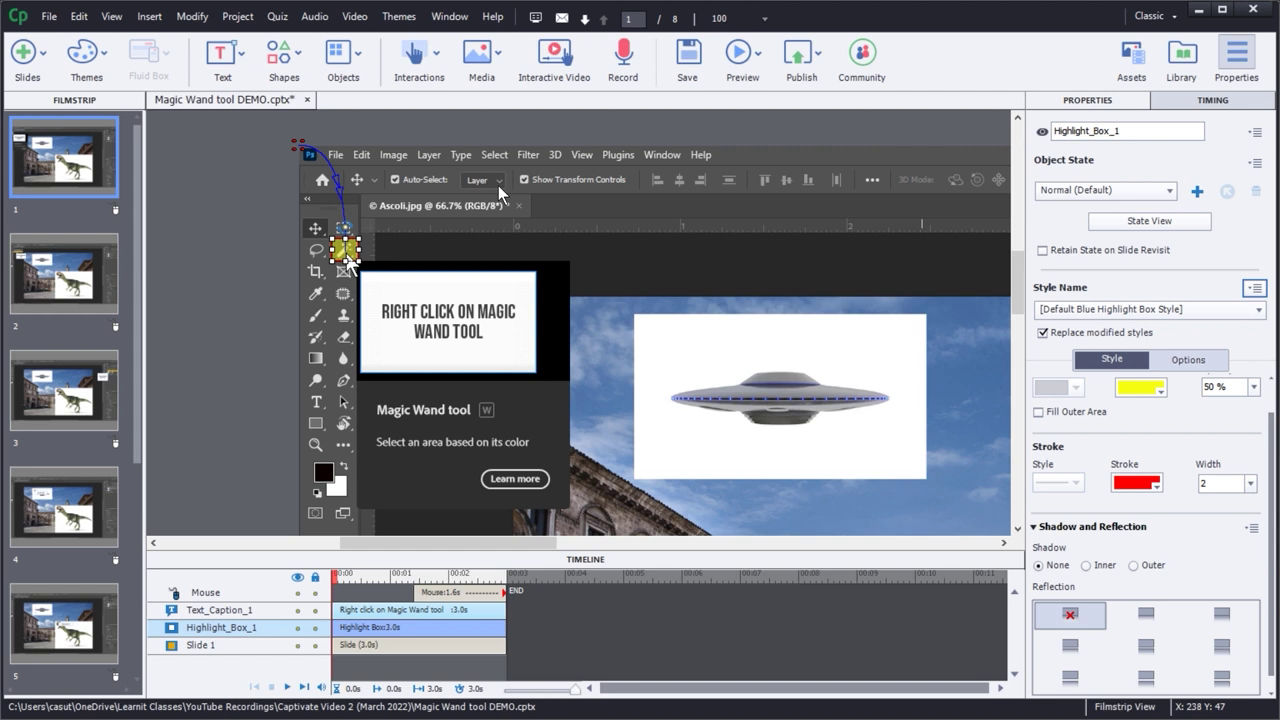
- Check that the highlight boxes on slides 2, 3 and 4 now match
{"action": "left_click", "coordinate": [62, 270]}
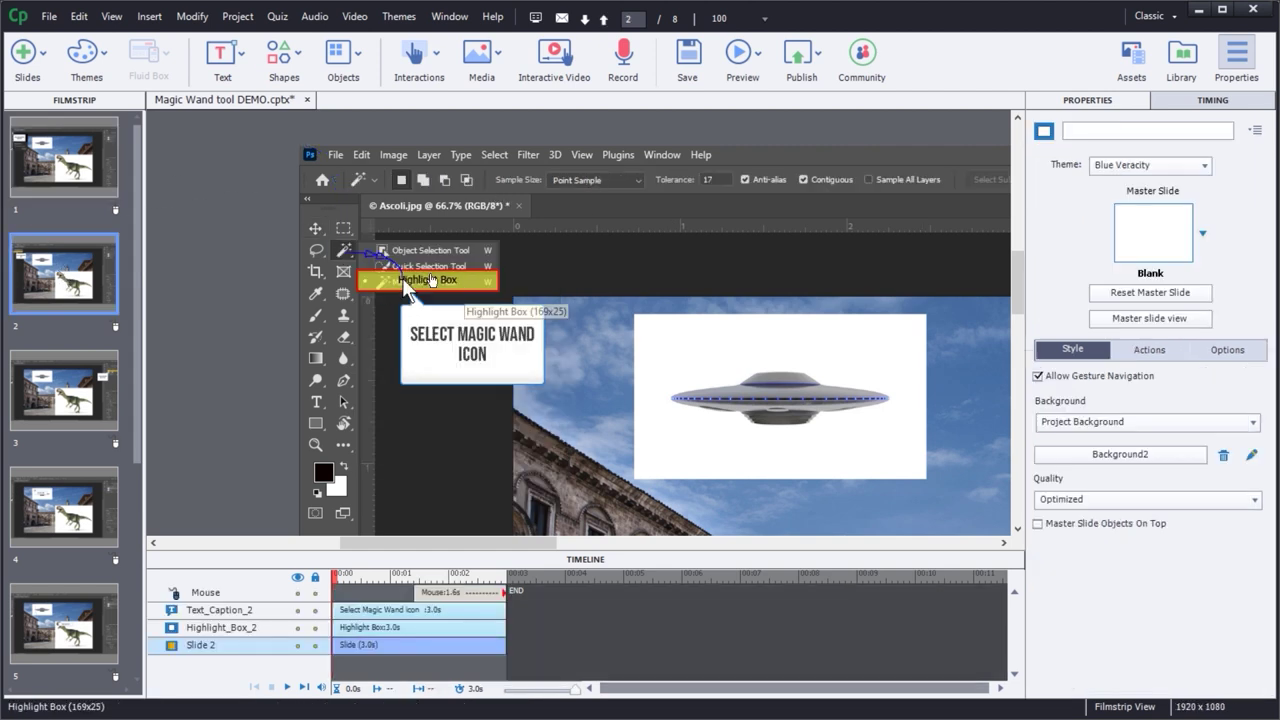
{"action": "left_click", "coordinate": [72, 403]}
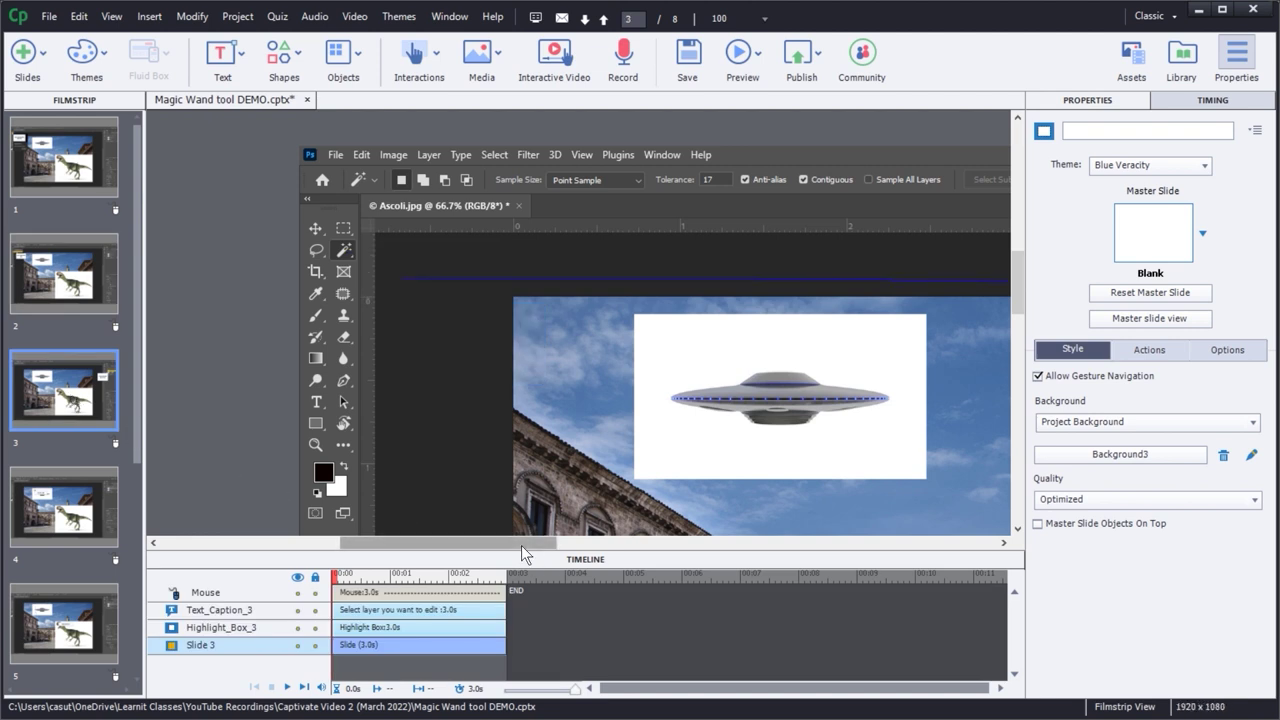
{"action": "left_click_drag", "start_coordinate": [521, 545], "coordinate": [764, 556]}
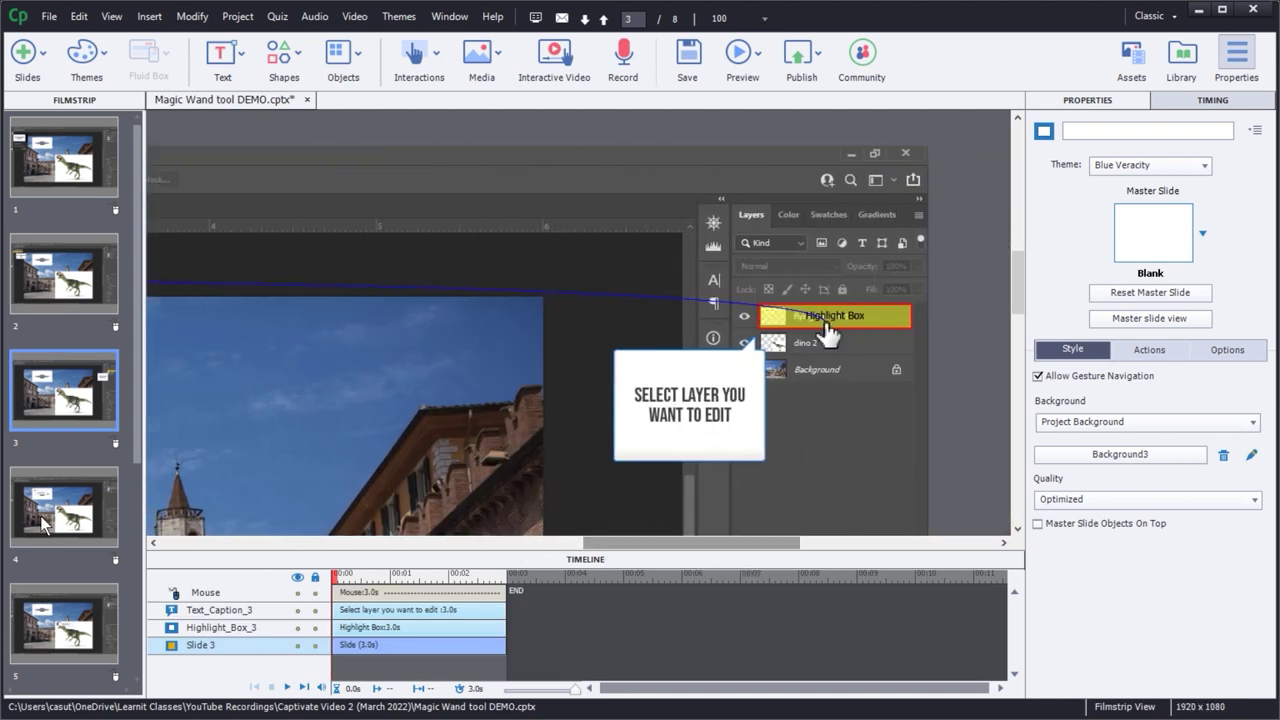
{"action": "left_click", "coordinate": [84, 507]}
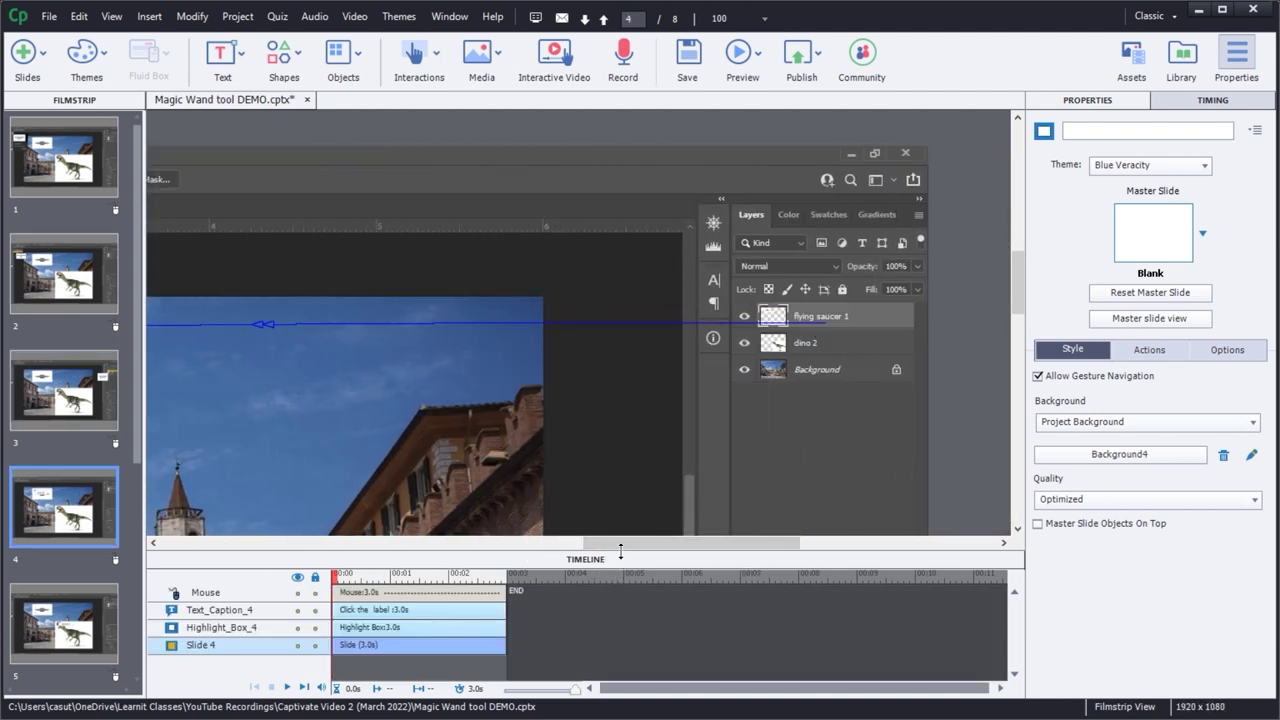
{"action": "left_click_drag", "start_coordinate": [612, 546], "coordinate": [440, 537]}
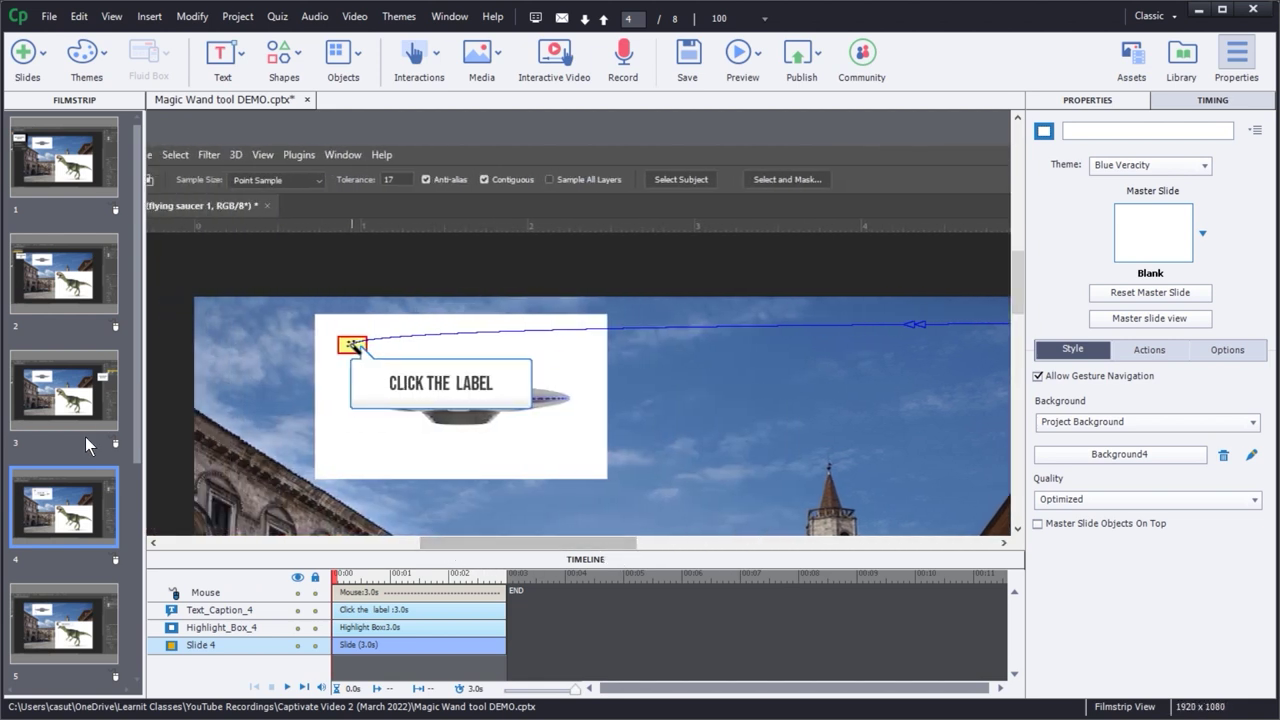
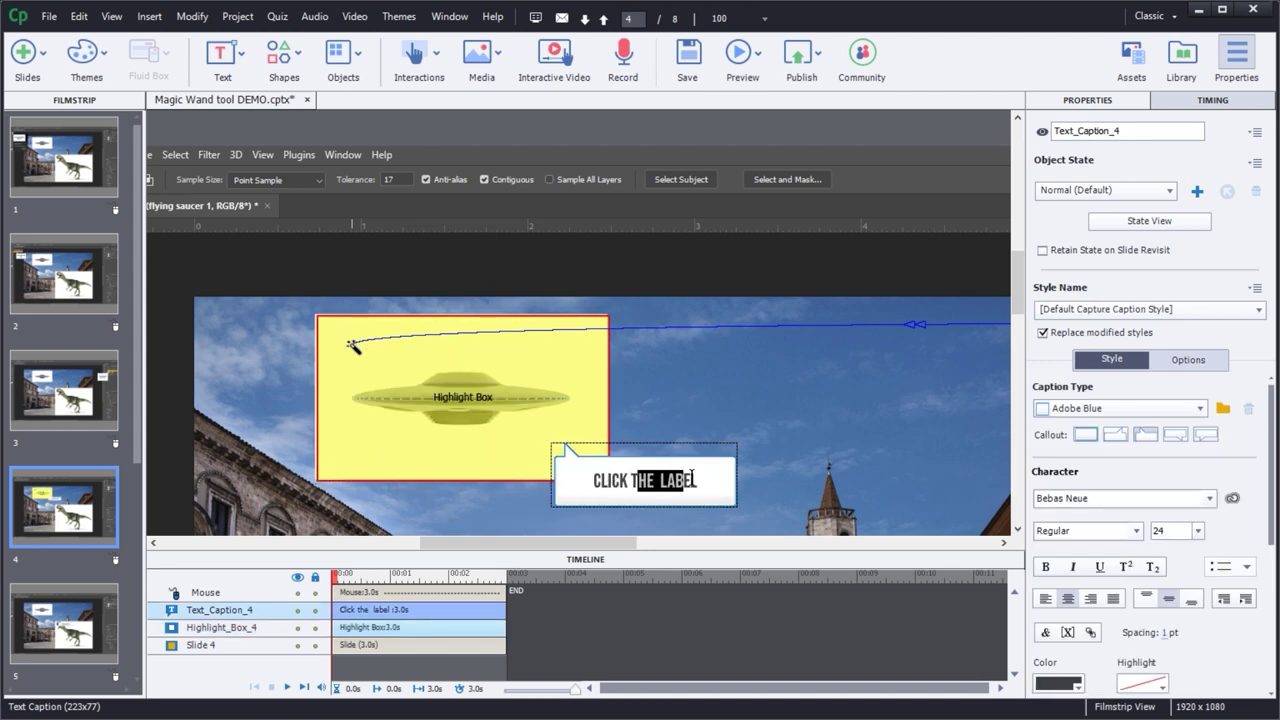
- Change slide 4's caption to 'Click white area', then go to slide 5
{"action": "key", "text": "BackSpace"}
{"action": "type", "text": "W"}
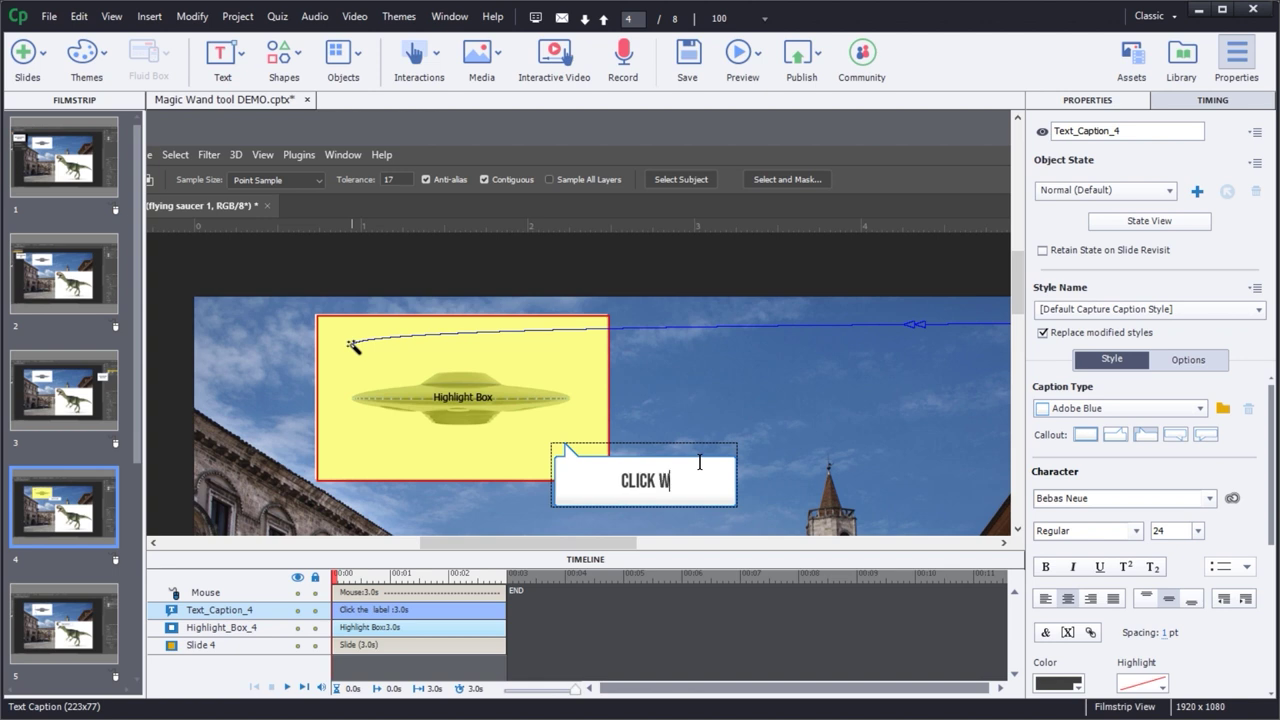
{"action": "type", "text": "hite area"}
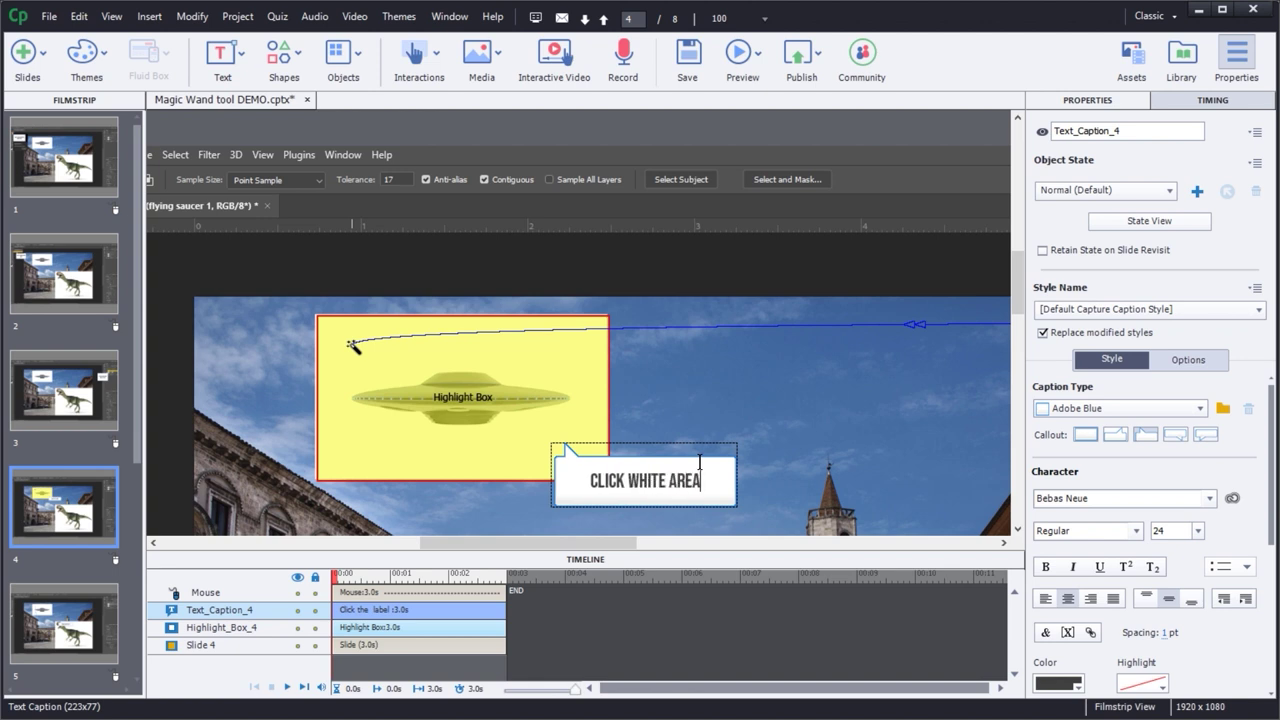
{"action": "left_click", "coordinate": [795, 406]}
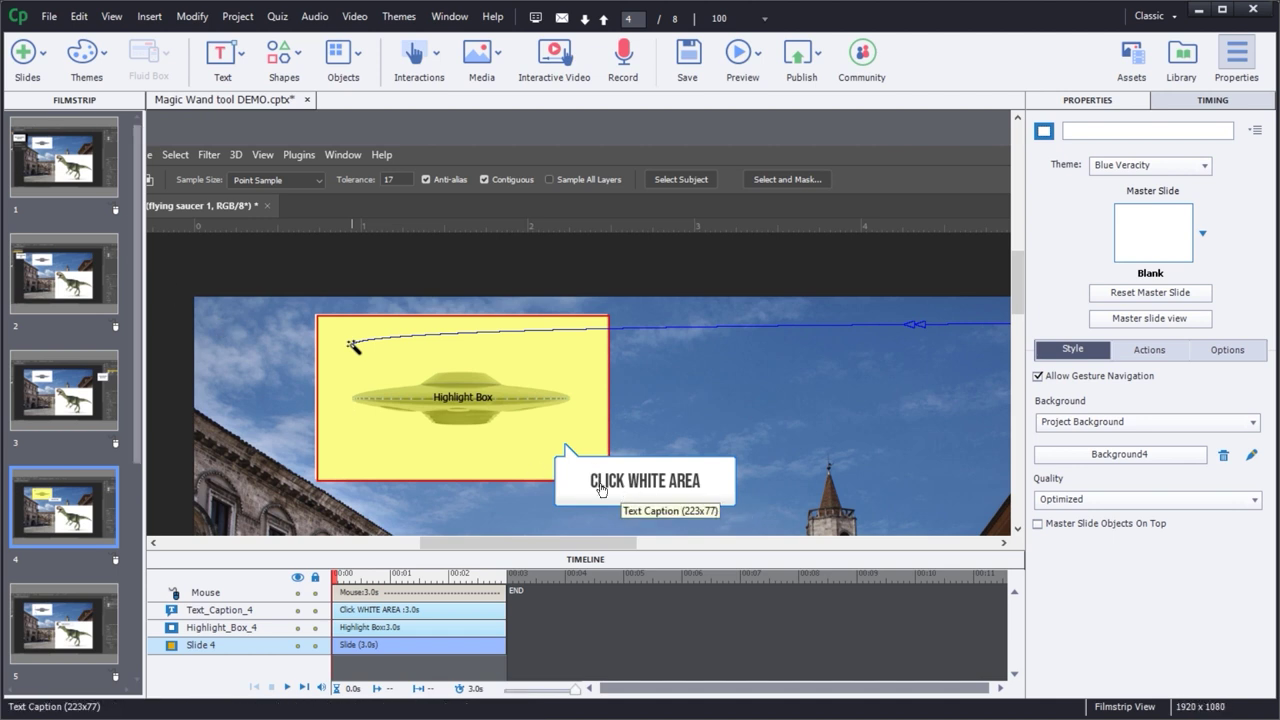
{"action": "left_click", "coordinate": [53, 628]}
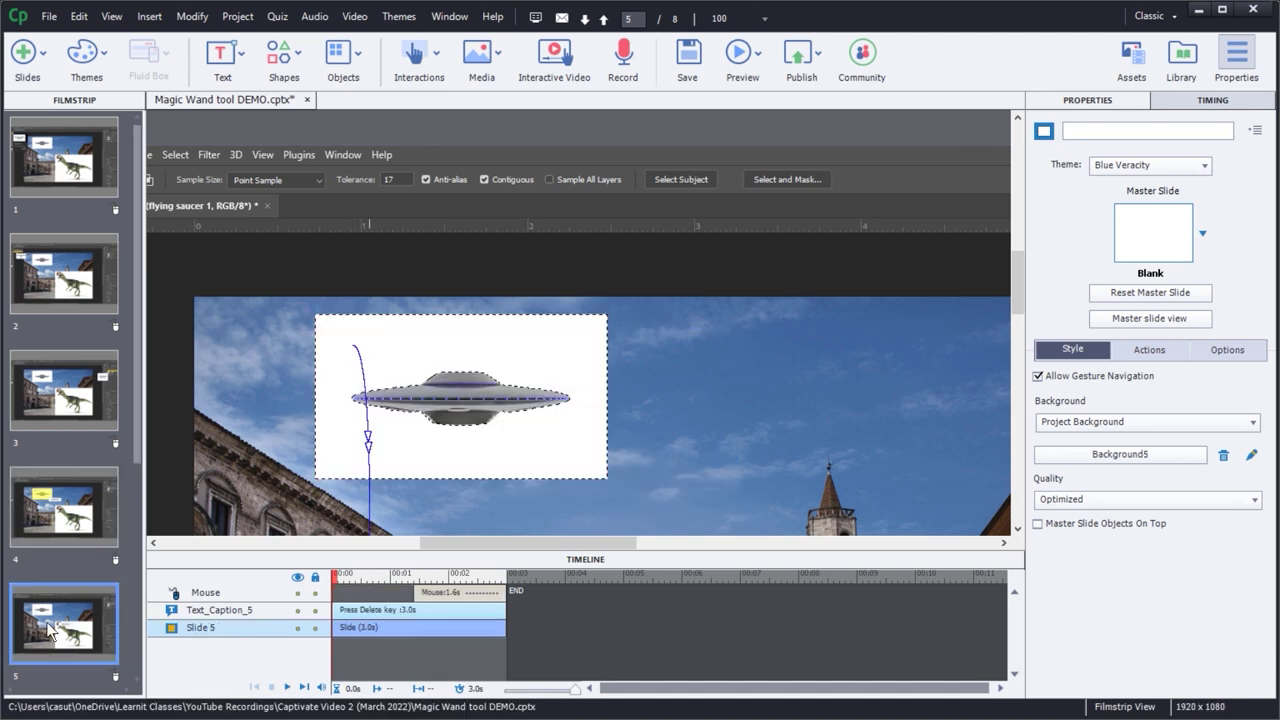
- On slide 6, enlarge the small highlight box so it covers the flying saucer
{"action": "scroll", "coordinate": [129, 437], "scroll_direction": "down", "scroll_amount": 5}
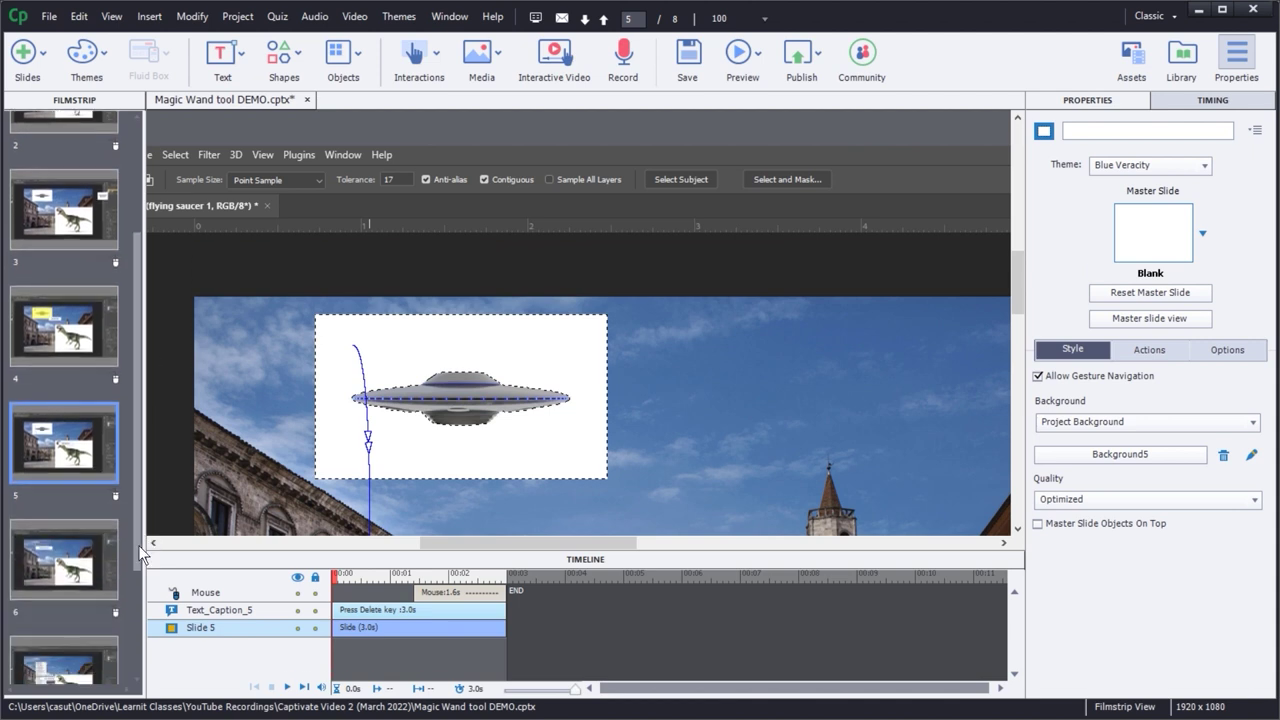
{"action": "left_click", "coordinate": [38, 520]}
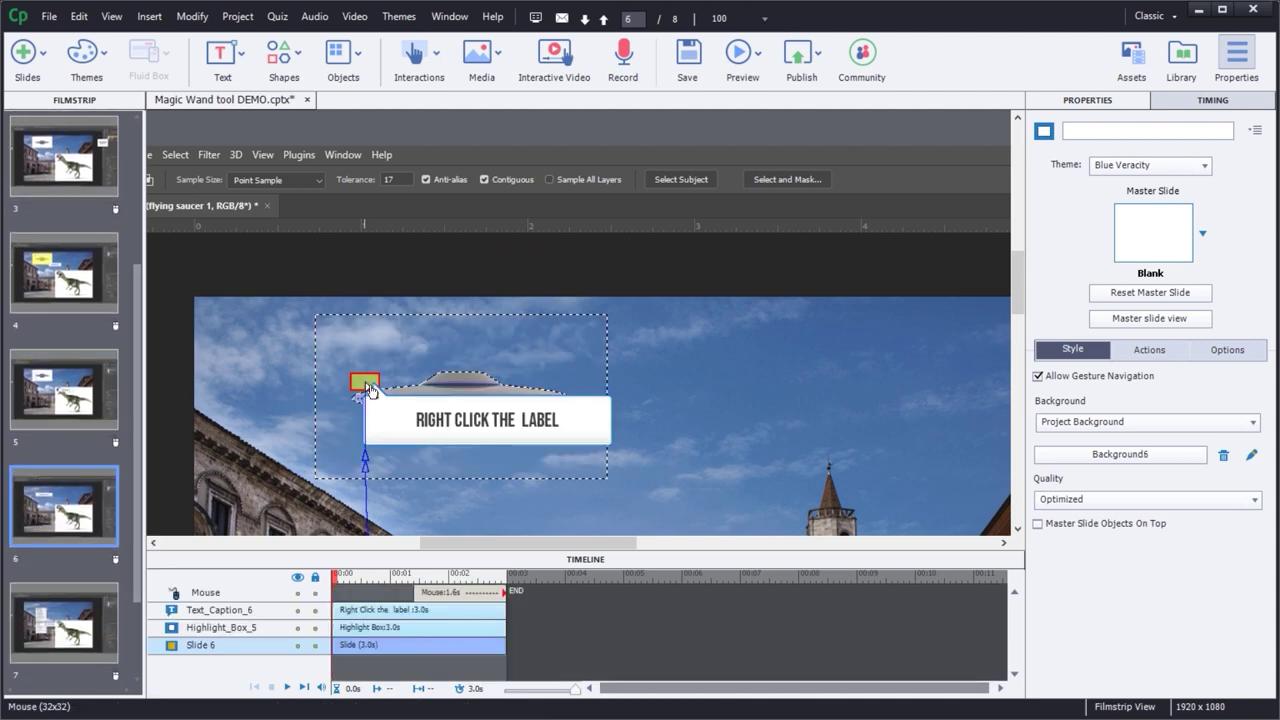
{"action": "left_click", "coordinate": [370, 390]}
{"action": "left_click", "coordinate": [374, 396]}
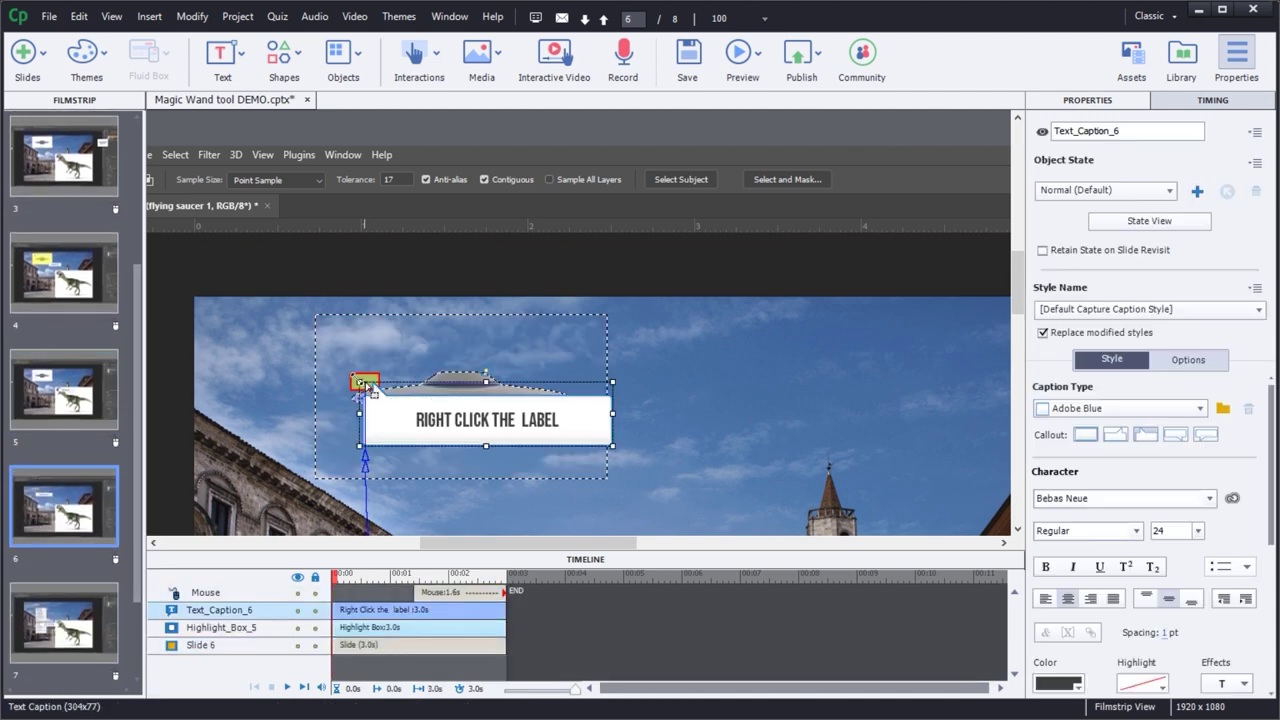
{"action": "left_click", "coordinate": [357, 381]}
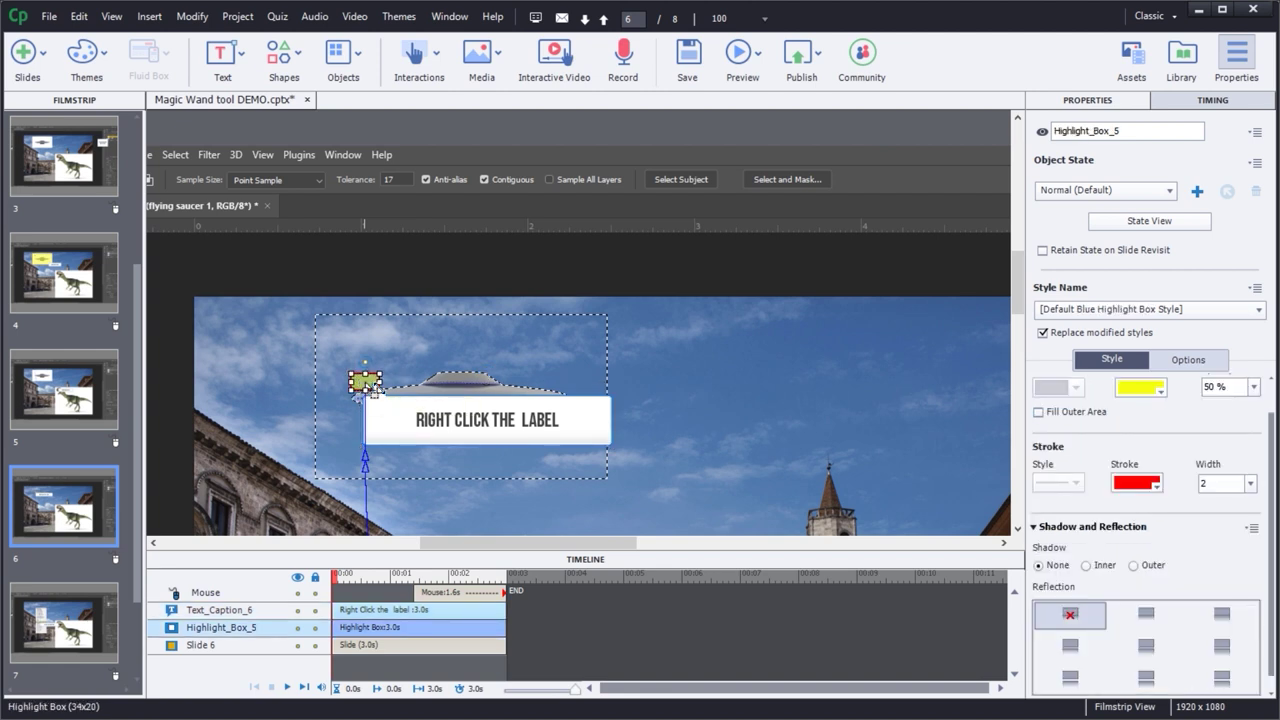
{"action": "left_click_drag", "start_coordinate": [379, 392], "coordinate": [605, 484]}
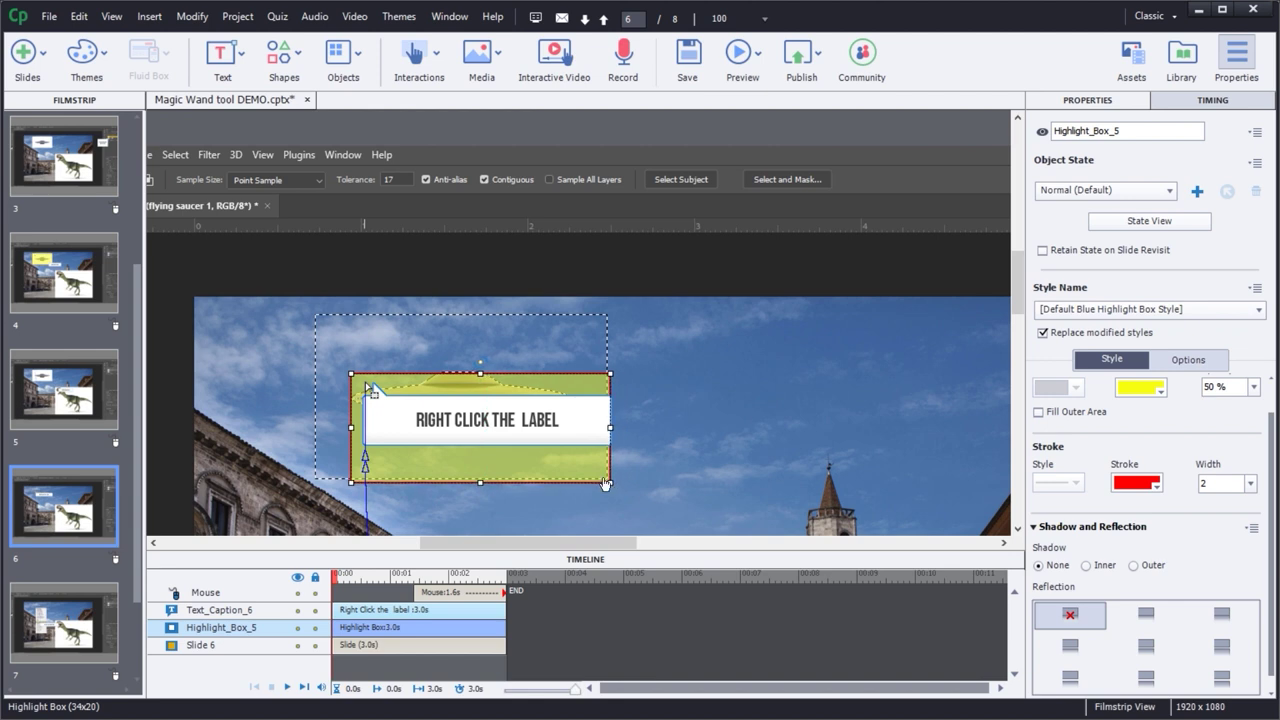
{"action": "left_click_drag", "start_coordinate": [351, 374], "coordinate": [306, 306]}
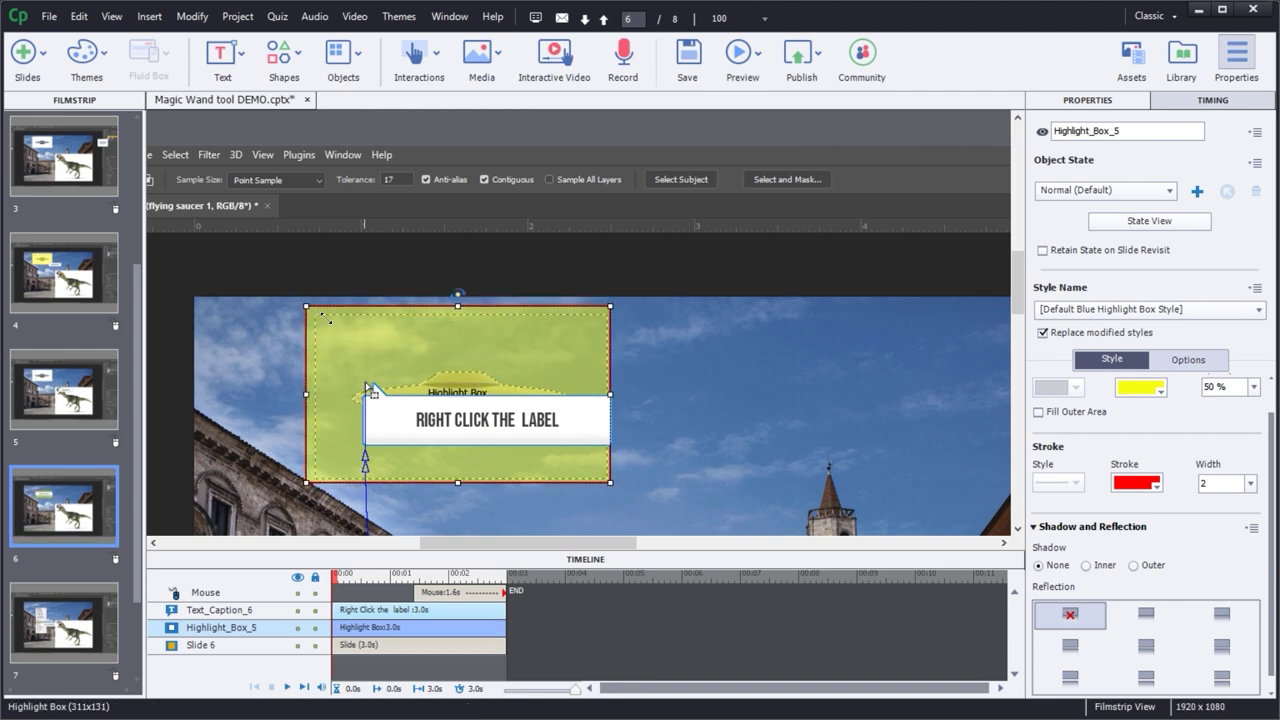
- Change the caption to 'Right click on selection' and move it down and right
{"action": "left_click", "coordinate": [490, 412]}
{"action": "double_click", "coordinate": [502, 428]}
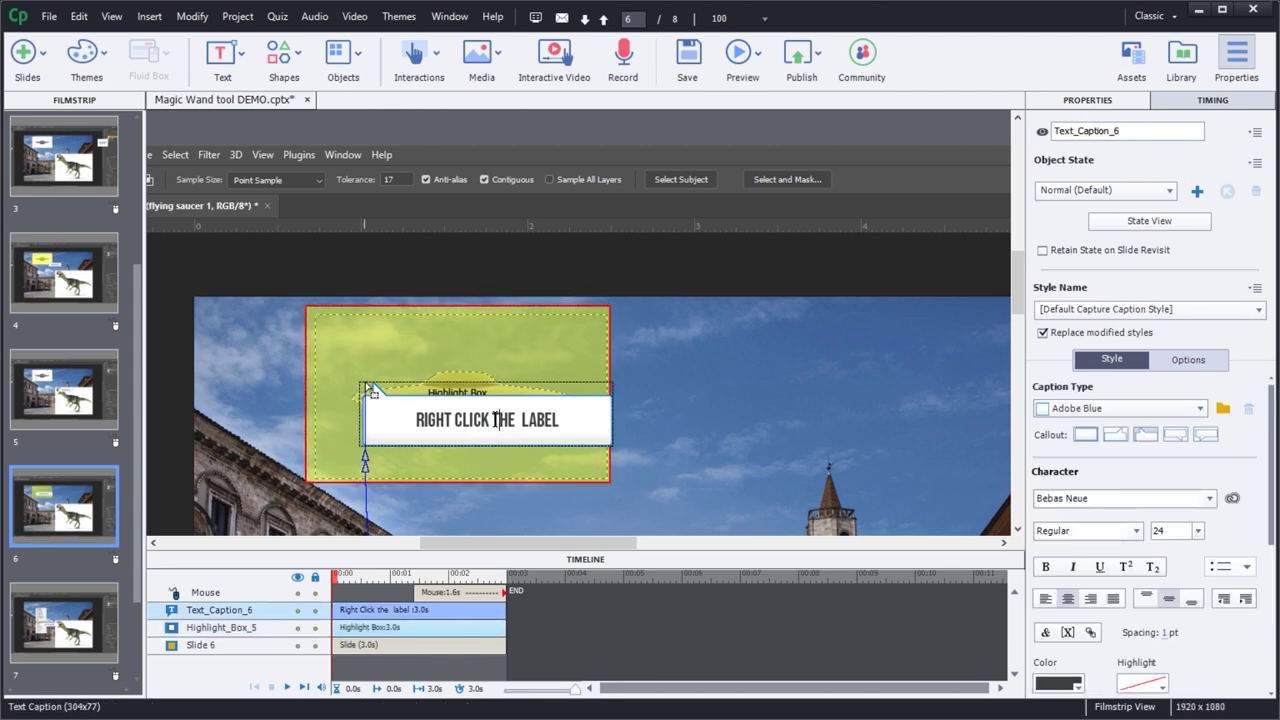
{"action": "left_click_drag", "start_coordinate": [490, 420], "coordinate": [575, 412]}
{"action": "type", "text": "on selection"}
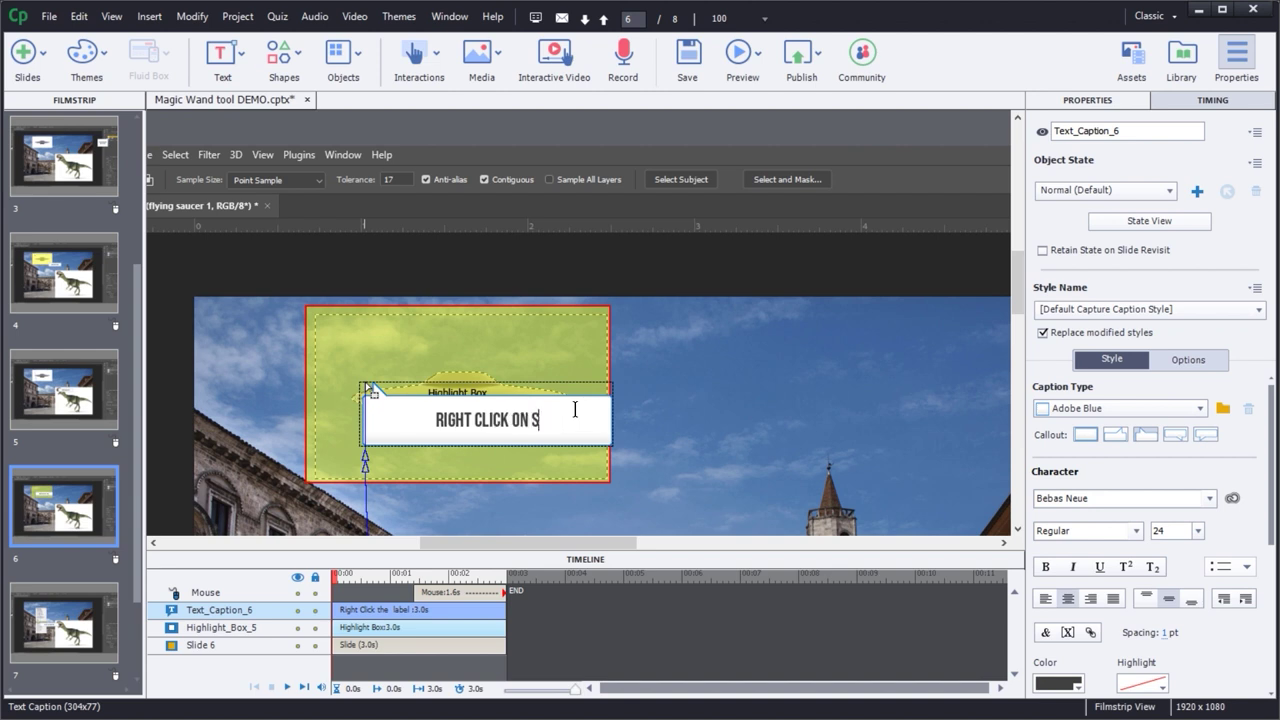
{"action": "left_click", "coordinate": [675, 412]}
{"action": "left_click_drag", "start_coordinate": [586, 427], "coordinate": [762, 493]}
{"action": "left_click", "coordinate": [705, 394]}
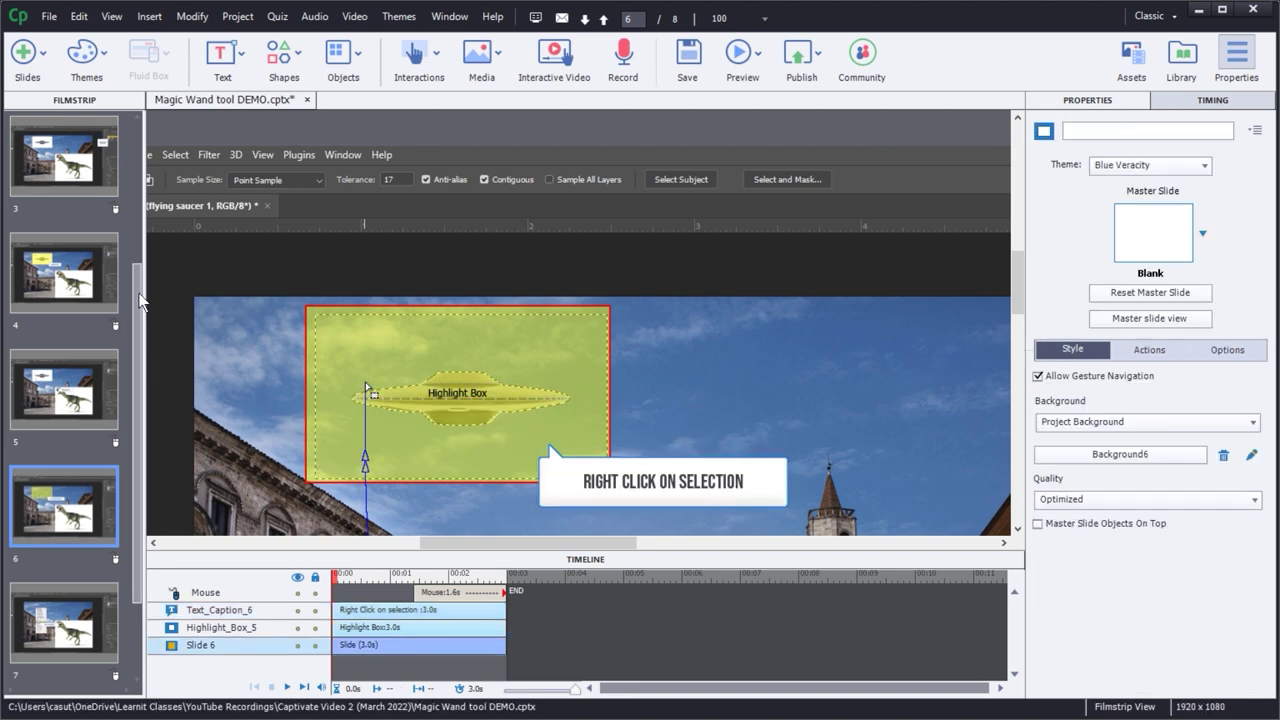
{"action": "scroll", "coordinate": [141, 304], "scroll_direction": "up", "scroll_amount": 5}
- Return to slide 1 and open the list of preview options
{"action": "left_click", "coordinate": [30, 176]}
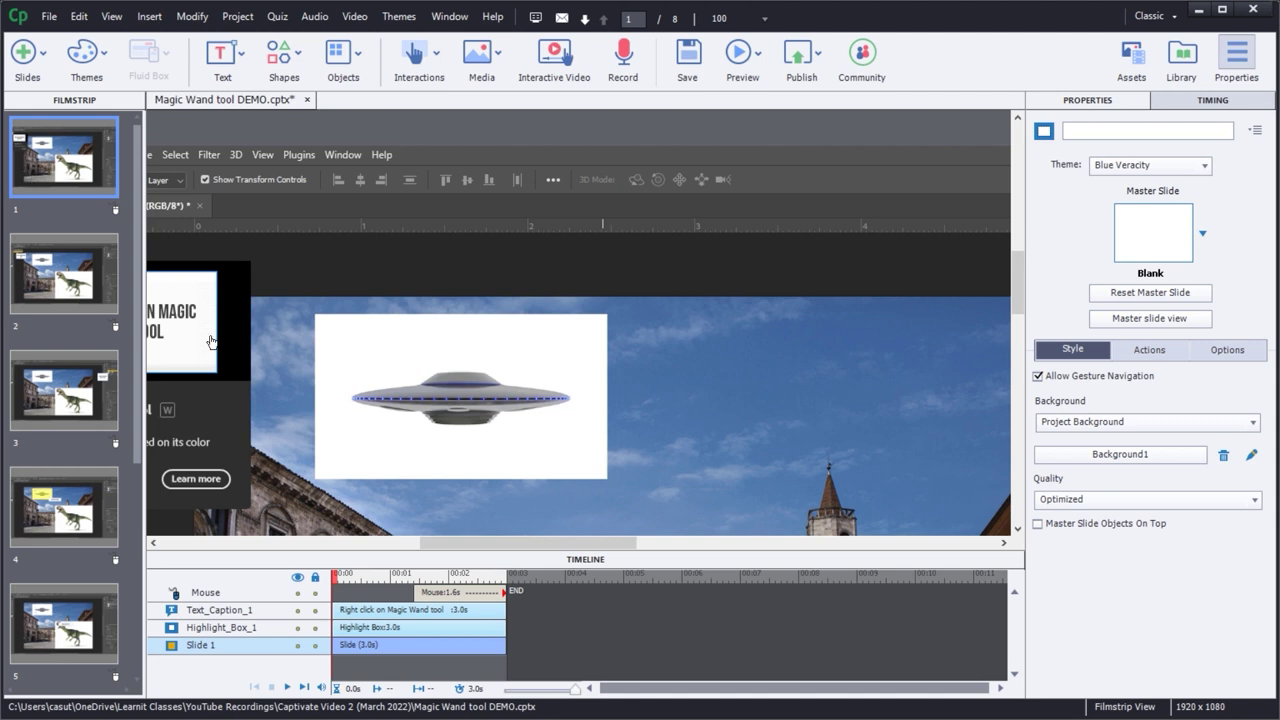
{"action": "left_click_drag", "start_coordinate": [544, 542], "coordinate": [465, 552]}
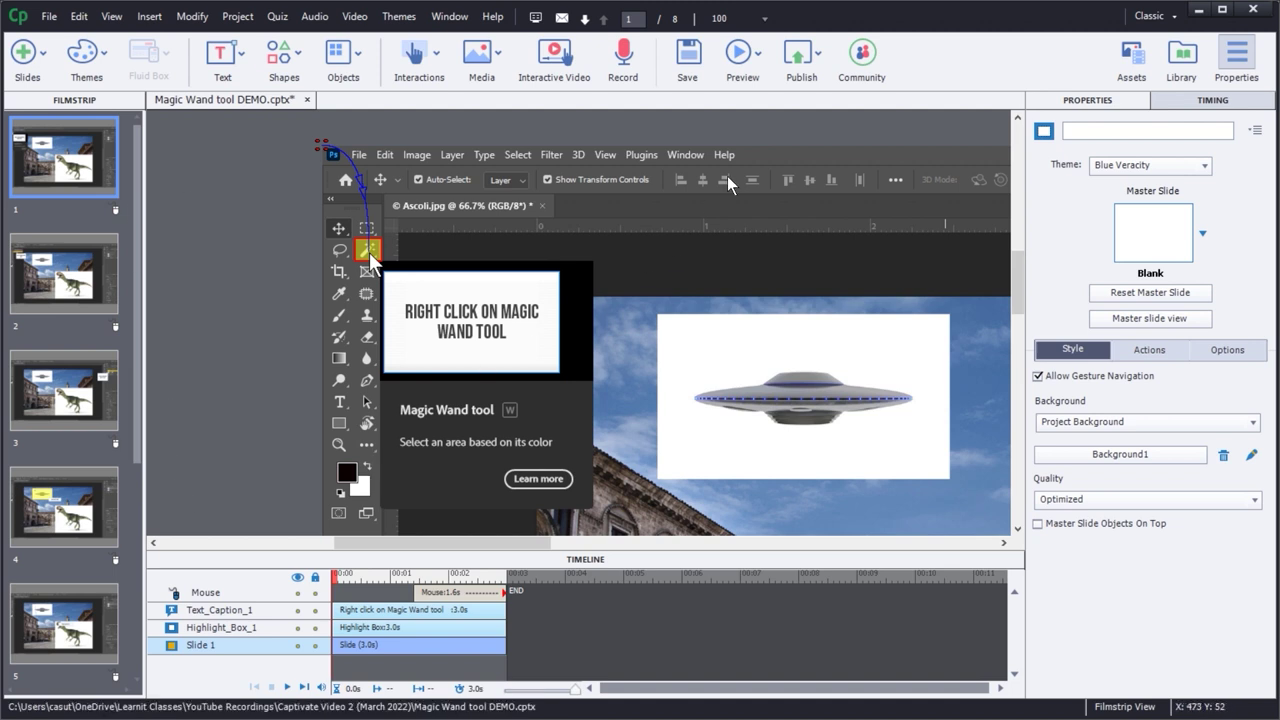
{"action": "left_click", "coordinate": [741, 64]}
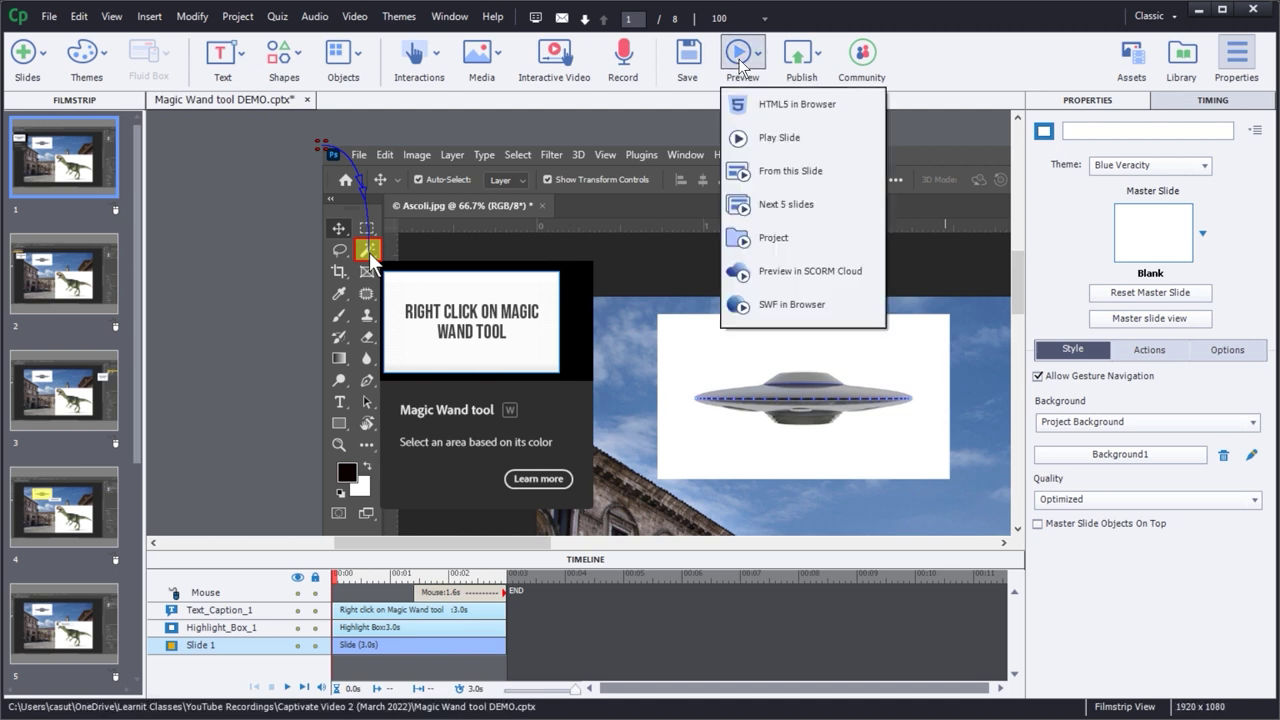
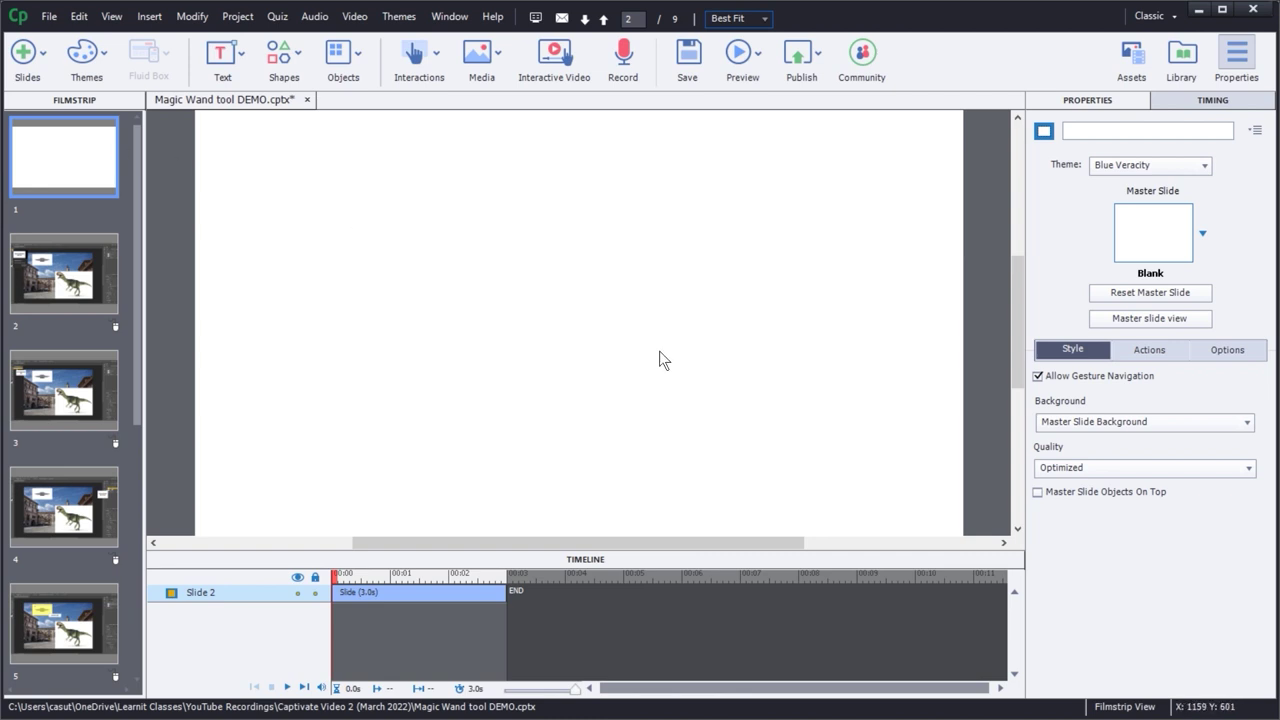
- Add a placeholder text caption to the blank first slide, checking slide 2's caption for reference
{"action": "left_click", "coordinate": [238, 70]}
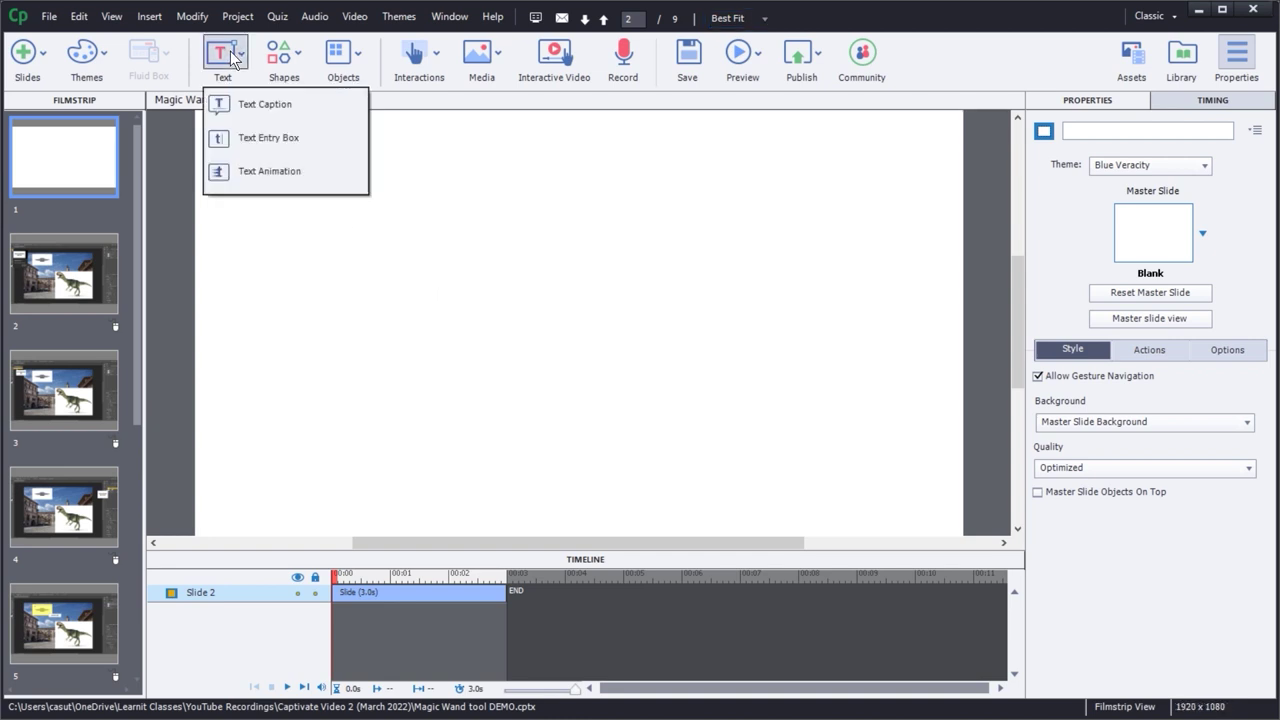
{"action": "left_click", "coordinate": [251, 106]}
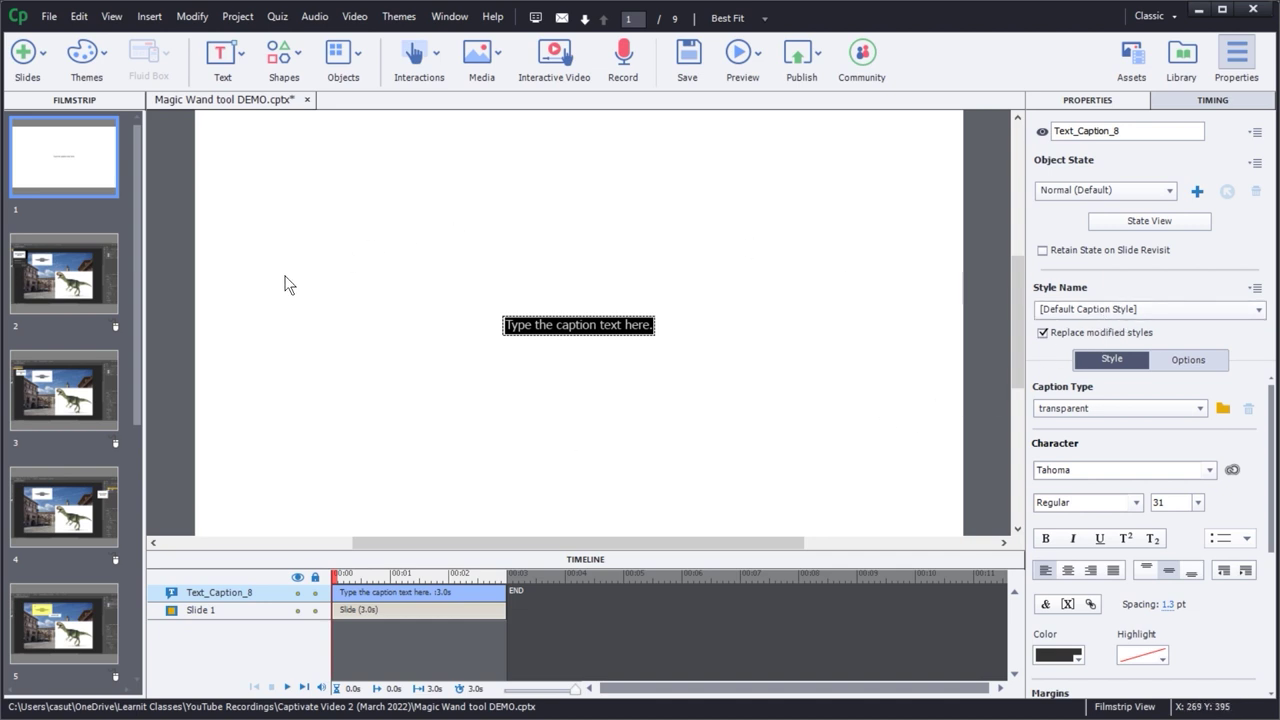
{"action": "left_click", "coordinate": [62, 290]}
{"action": "left_click", "coordinate": [280, 200]}
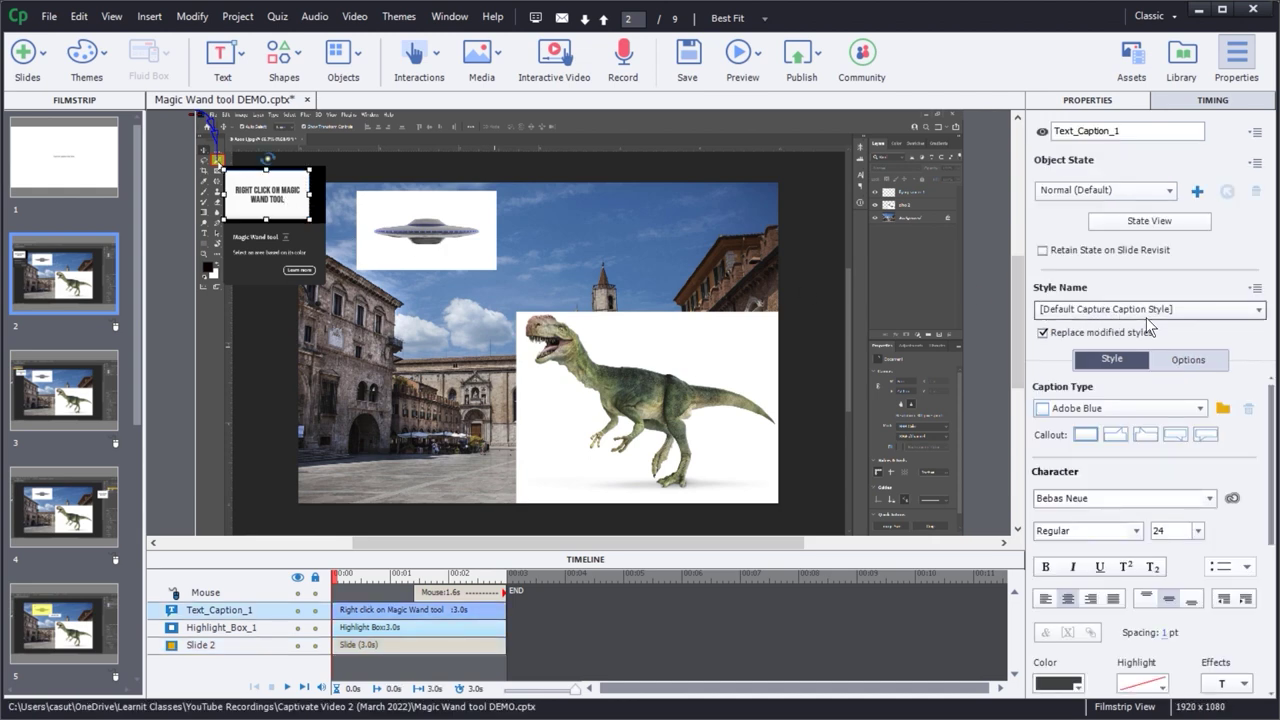
{"action": "left_click", "coordinate": [70, 172]}
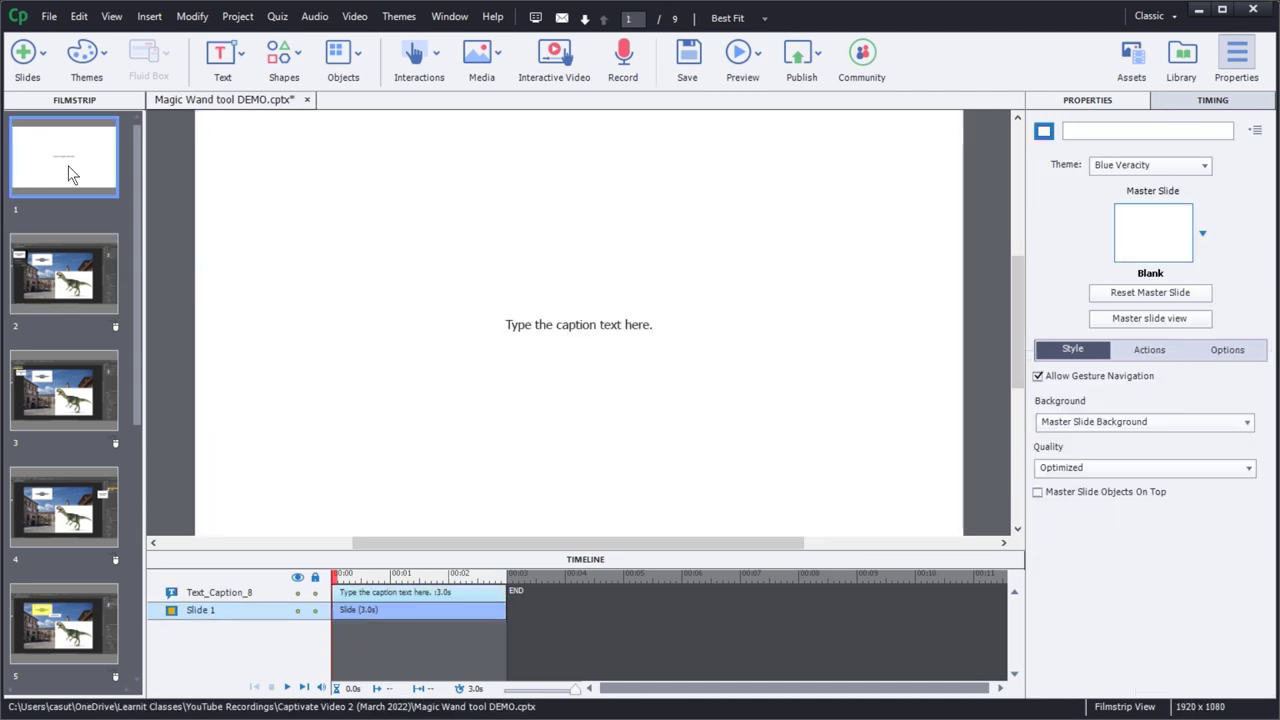
{"action": "left_click", "coordinate": [572, 330]}
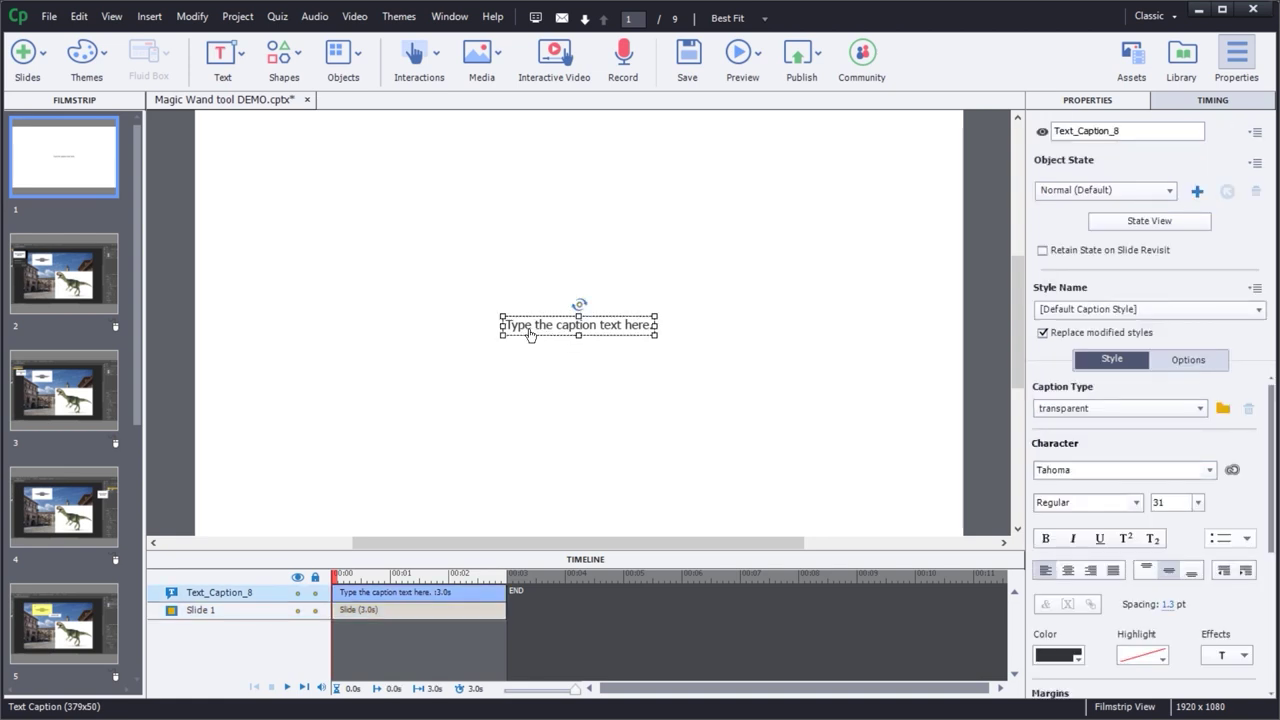
- Set the caption's font size to 72, enlarge its box and move it up and left
{"action": "left_click", "coordinate": [224, 55]}
{"action": "left_click", "coordinate": [964, 64]}
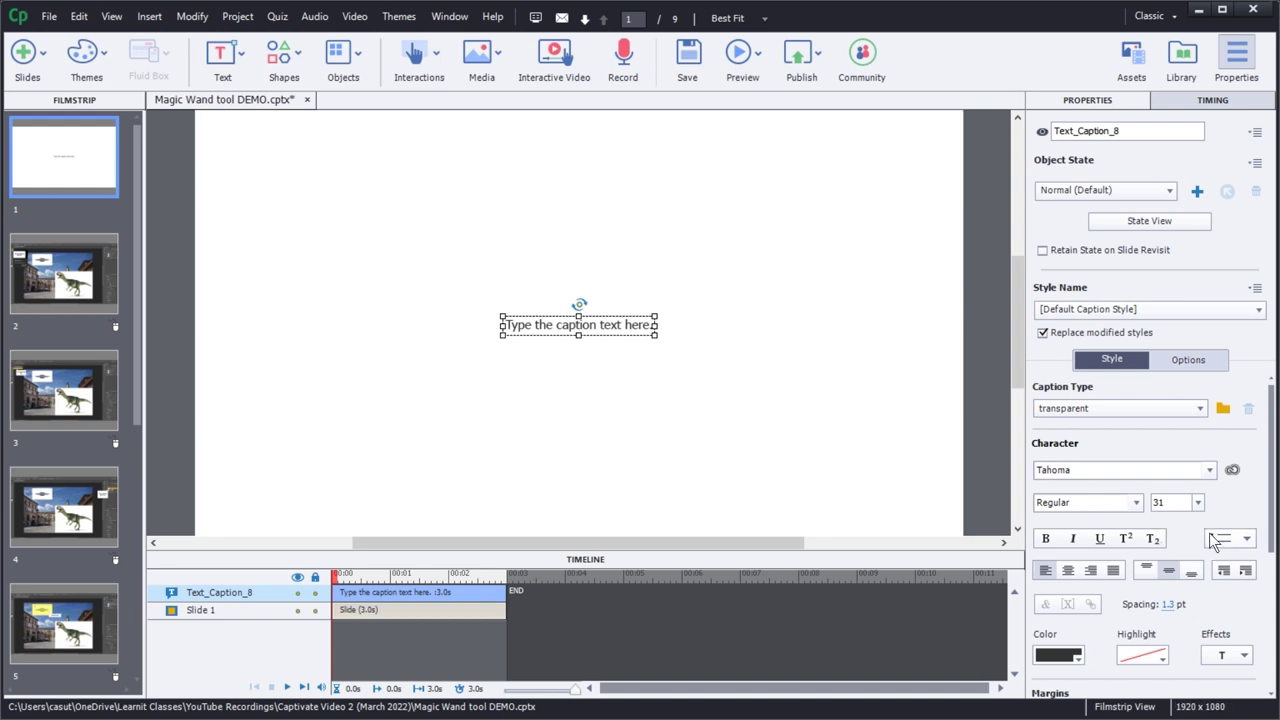
{"action": "left_click", "coordinate": [1200, 503]}
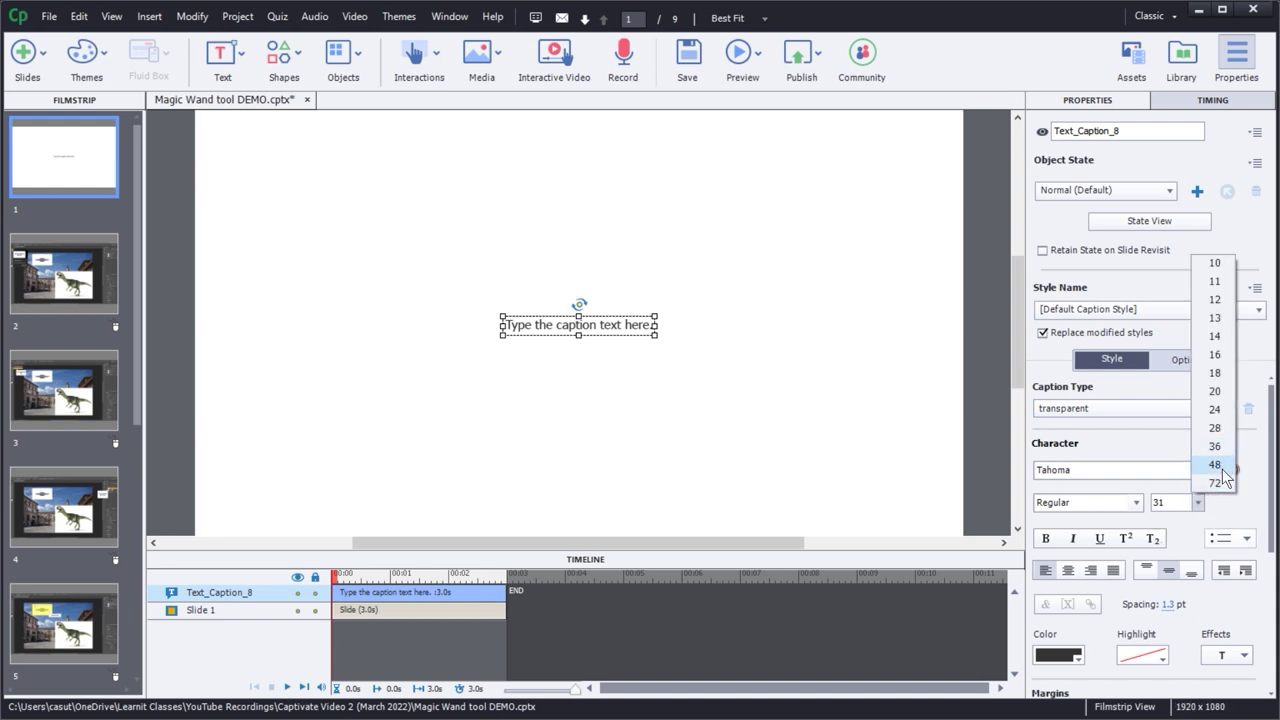
{"action": "left_click", "coordinate": [1219, 482]}
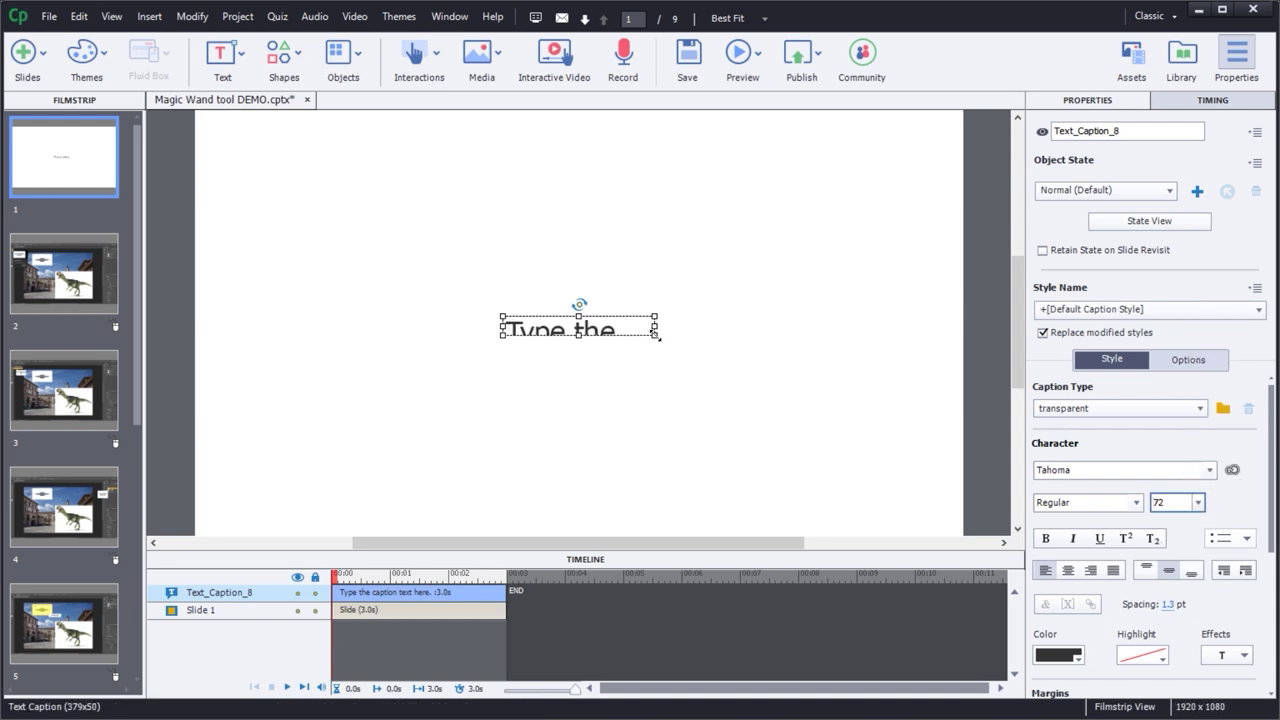
{"action": "left_click_drag", "start_coordinate": [657, 336], "coordinate": [890, 436]}
{"action": "left_click_drag", "start_coordinate": [720, 363], "coordinate": [628, 303]}
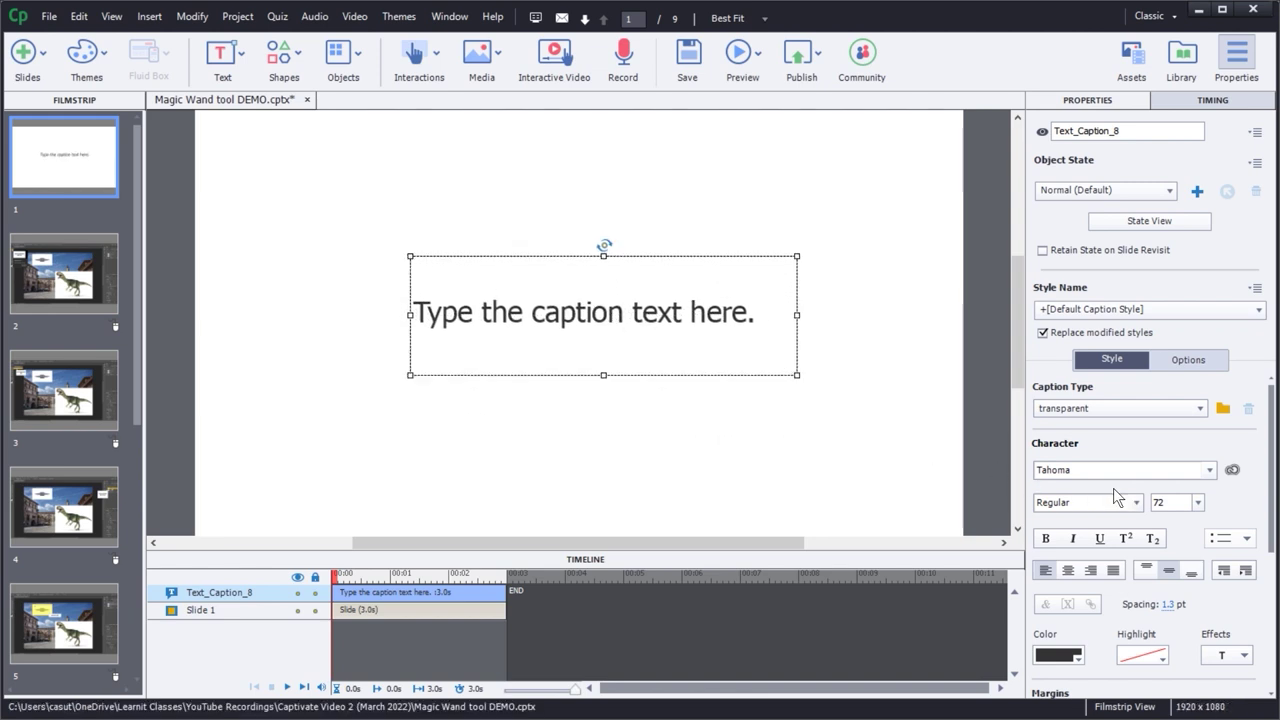
- Change the caption font to Bebas Neue at size 100 and nudge it into place
{"action": "left_click", "coordinate": [1210, 472]}
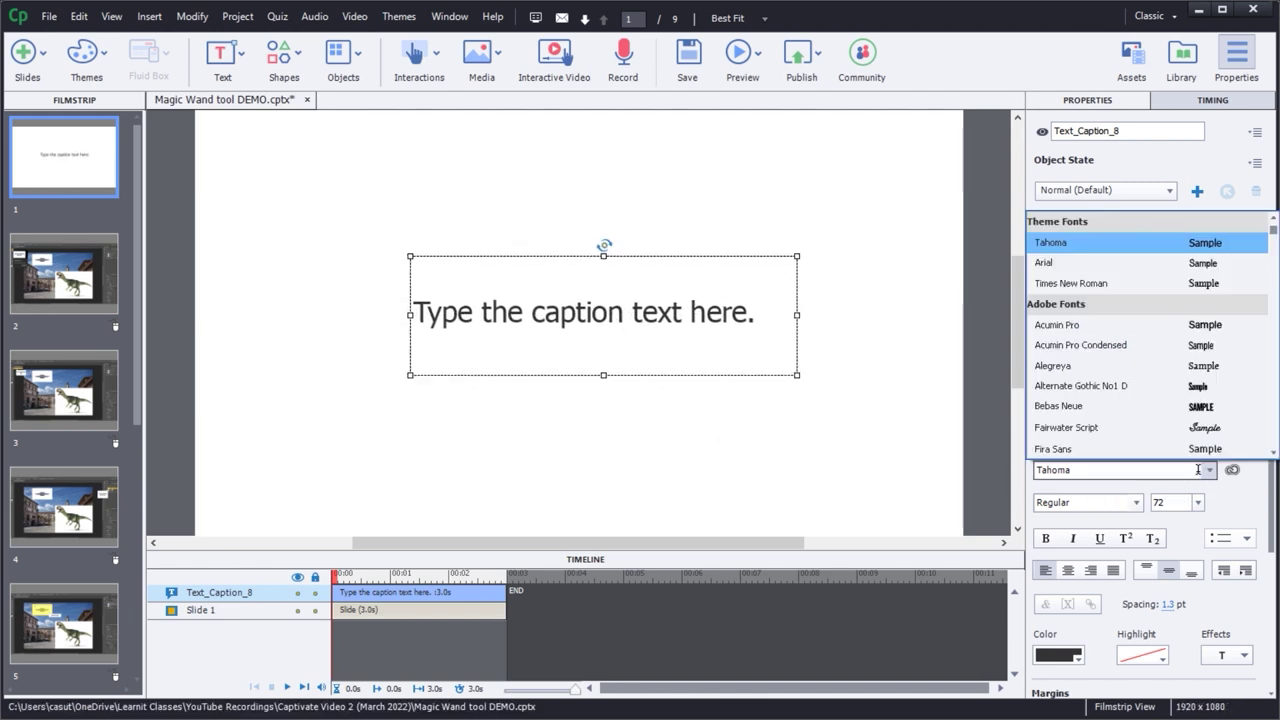
{"action": "left_click", "coordinate": [1053, 407]}
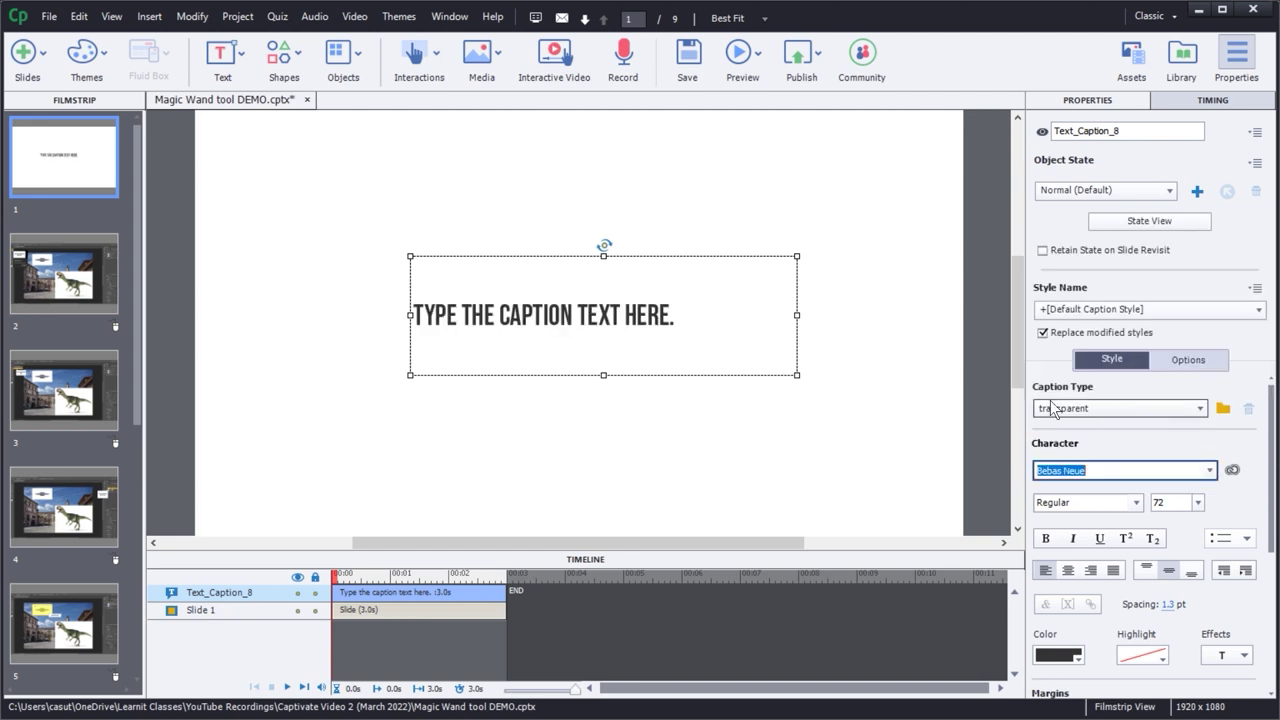
{"action": "double_click", "coordinate": [1176, 502]}
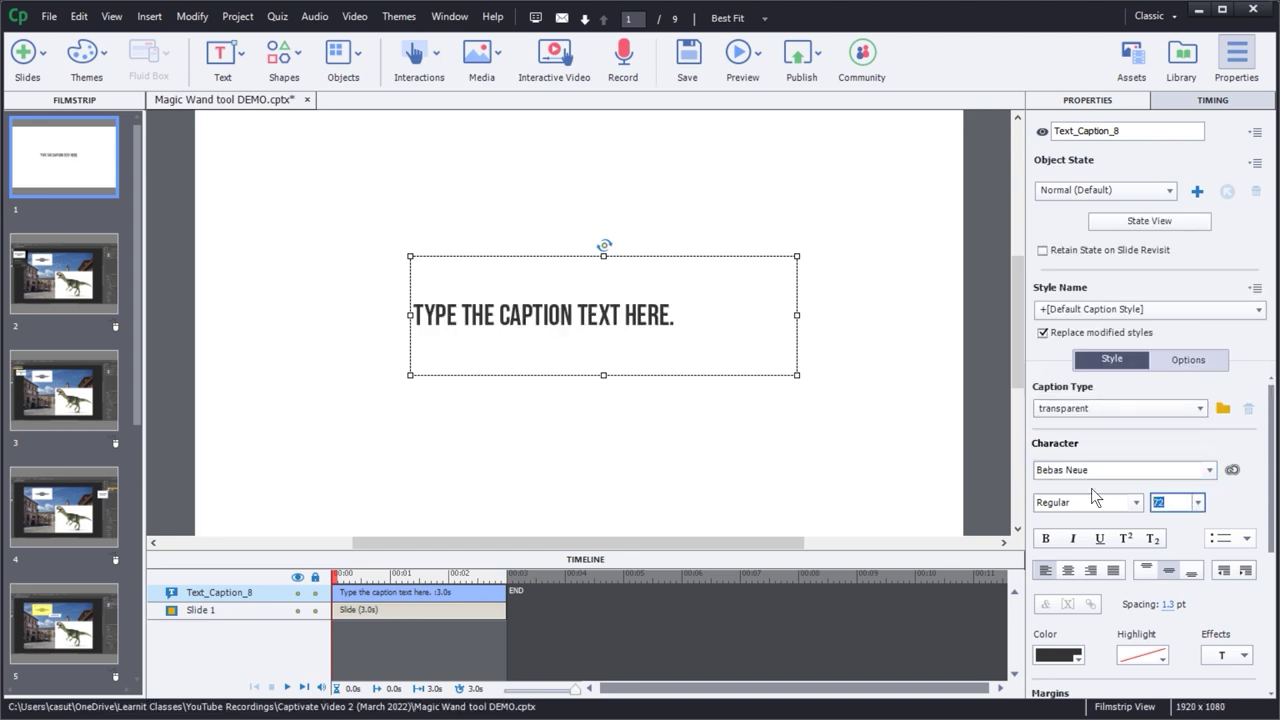
{"action": "type", "text": "100"}
{"action": "key", "text": "Return"}
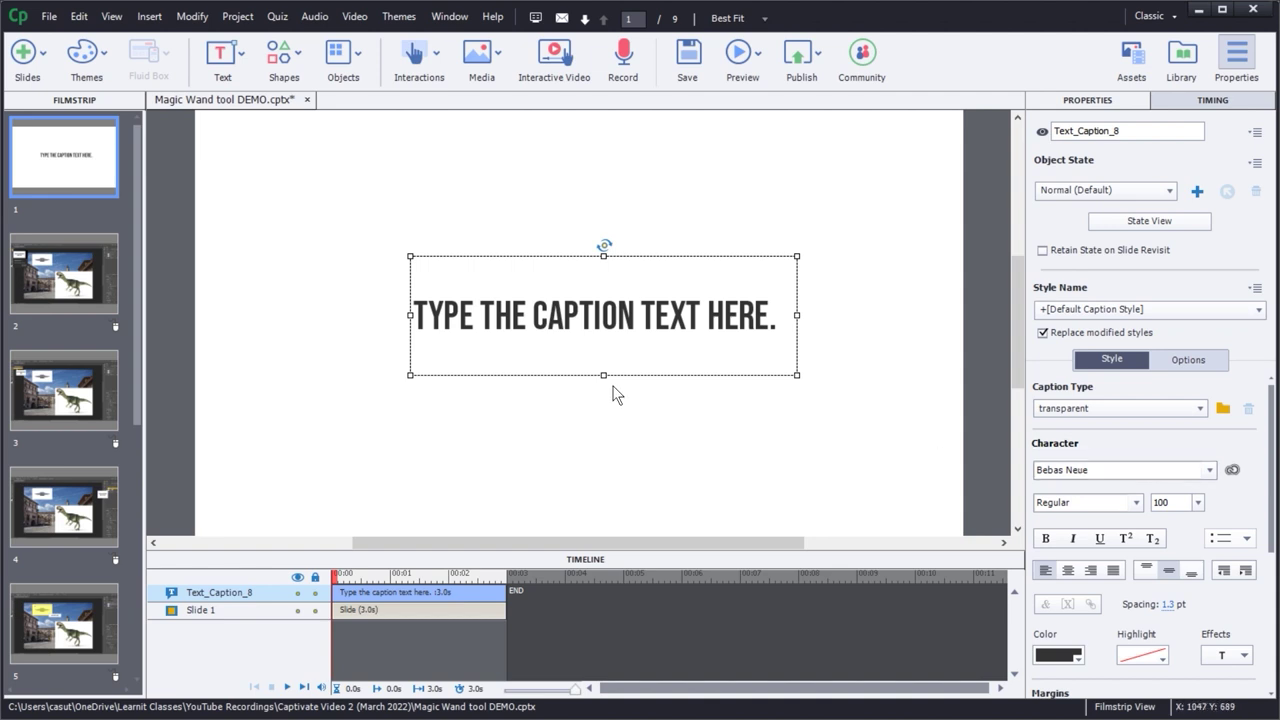
{"action": "left_click_drag", "start_coordinate": [590, 308], "coordinate": [589, 317]}
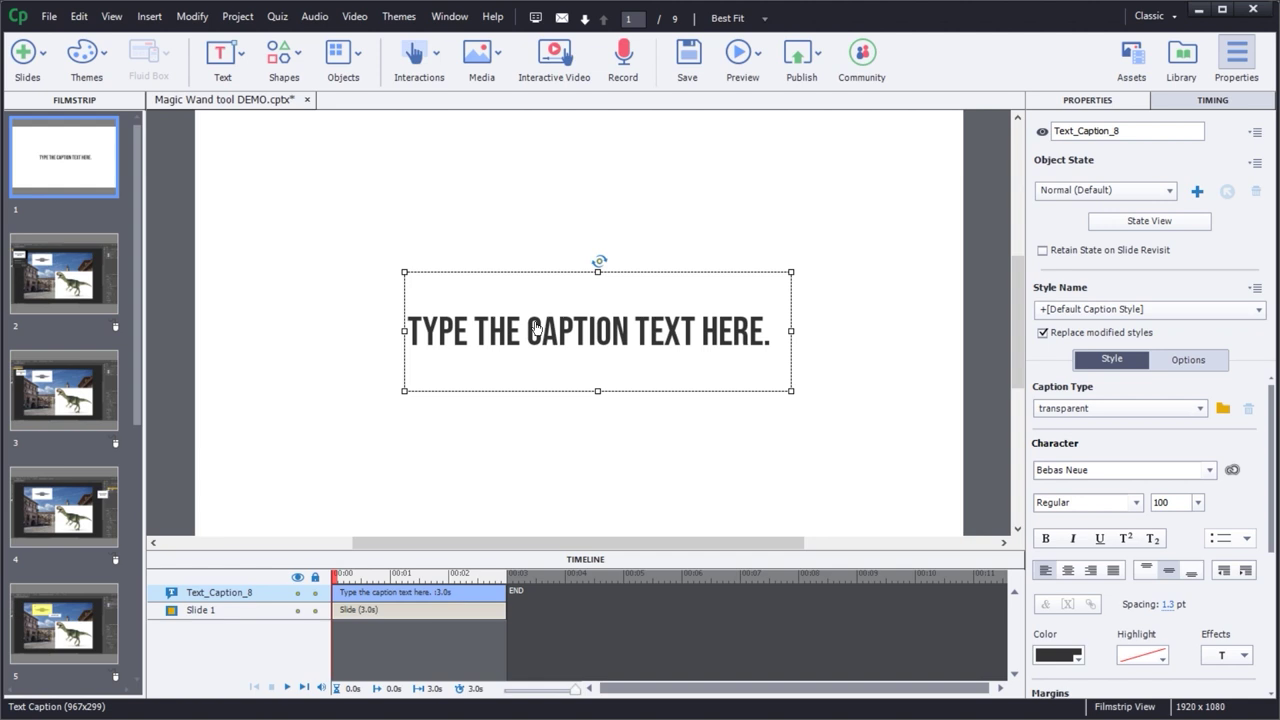
- Replace the placeholder caption text with 'HOW TO USE THE MAGIC WAND TOOL'
{"action": "double_click", "coordinate": [535, 328]}
{"action": "triple_click", "coordinate": [535, 328]}
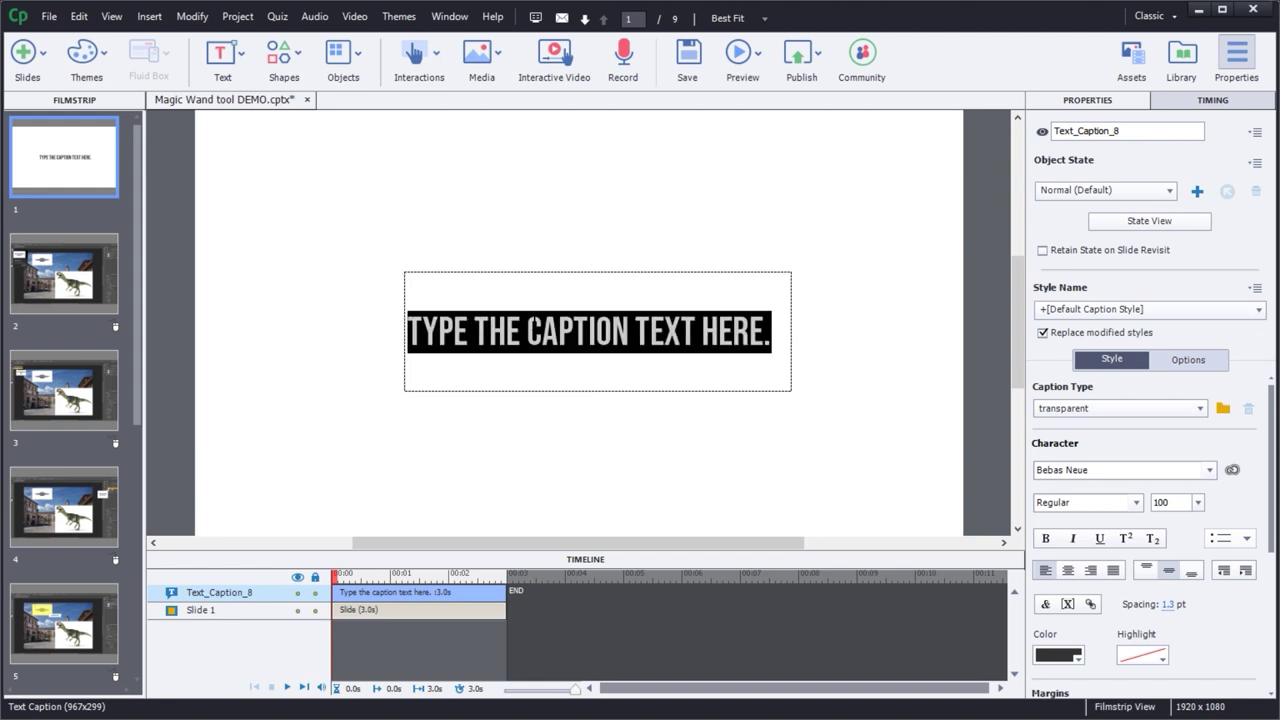
{"action": "type", "text": "HOW TO US"}
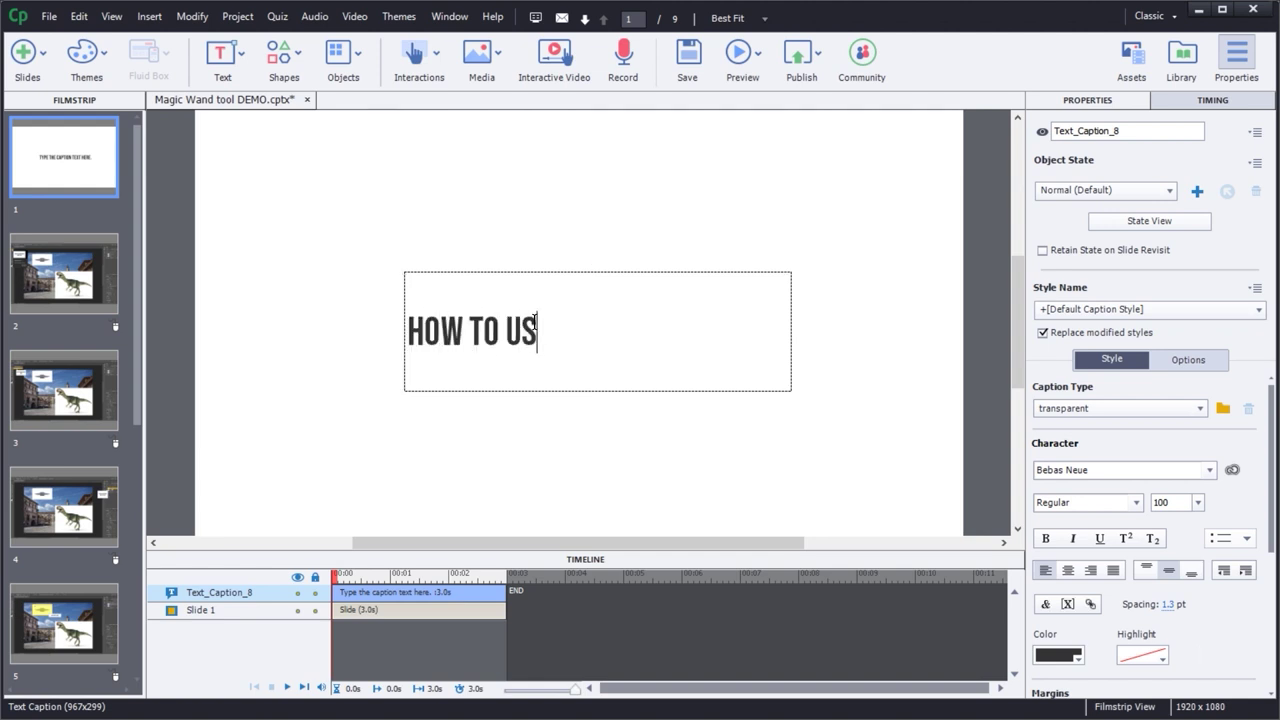
{"action": "type", "text": "E THE MAGI"}
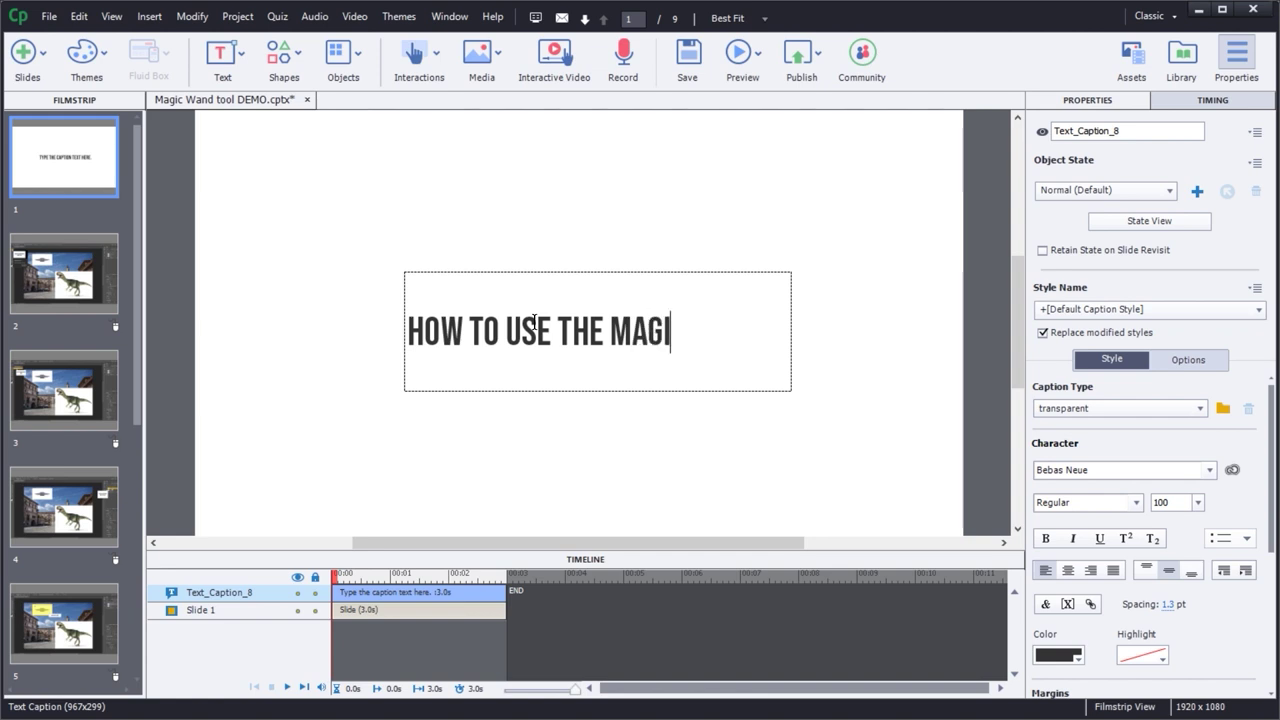
{"action": "type", "text": "C WAND"}
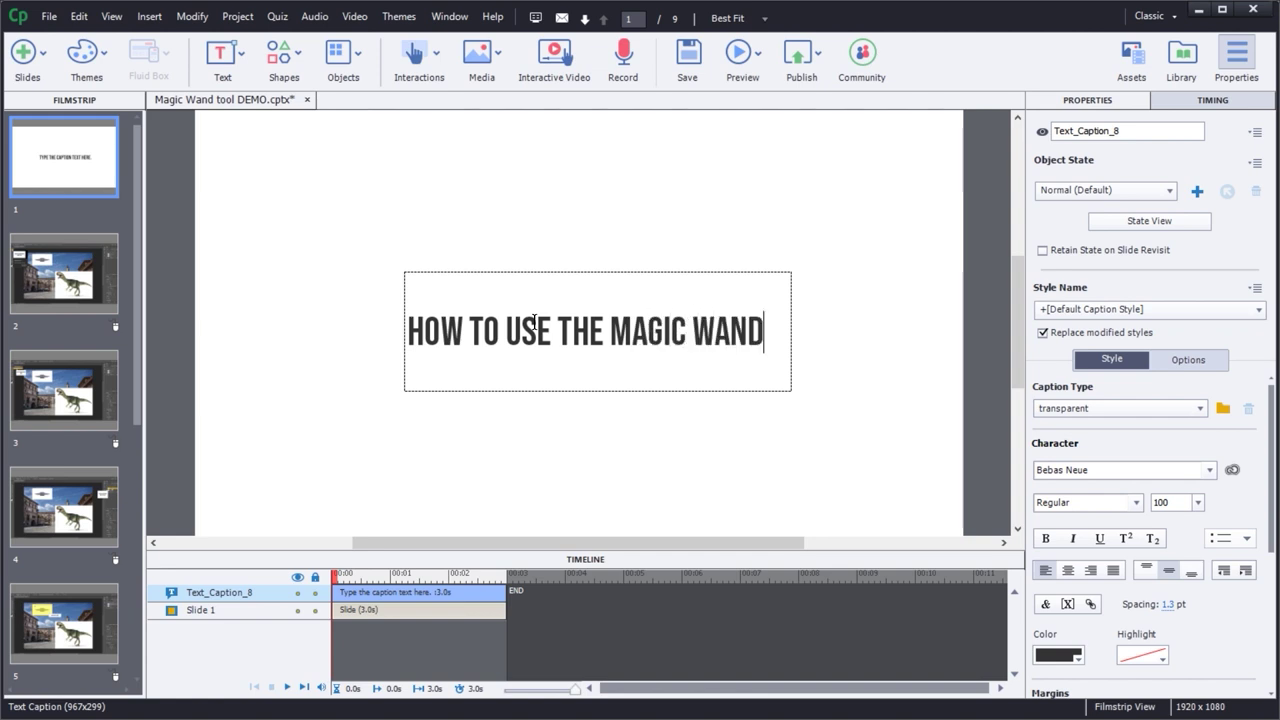
{"action": "type", "text": " TOOL"}
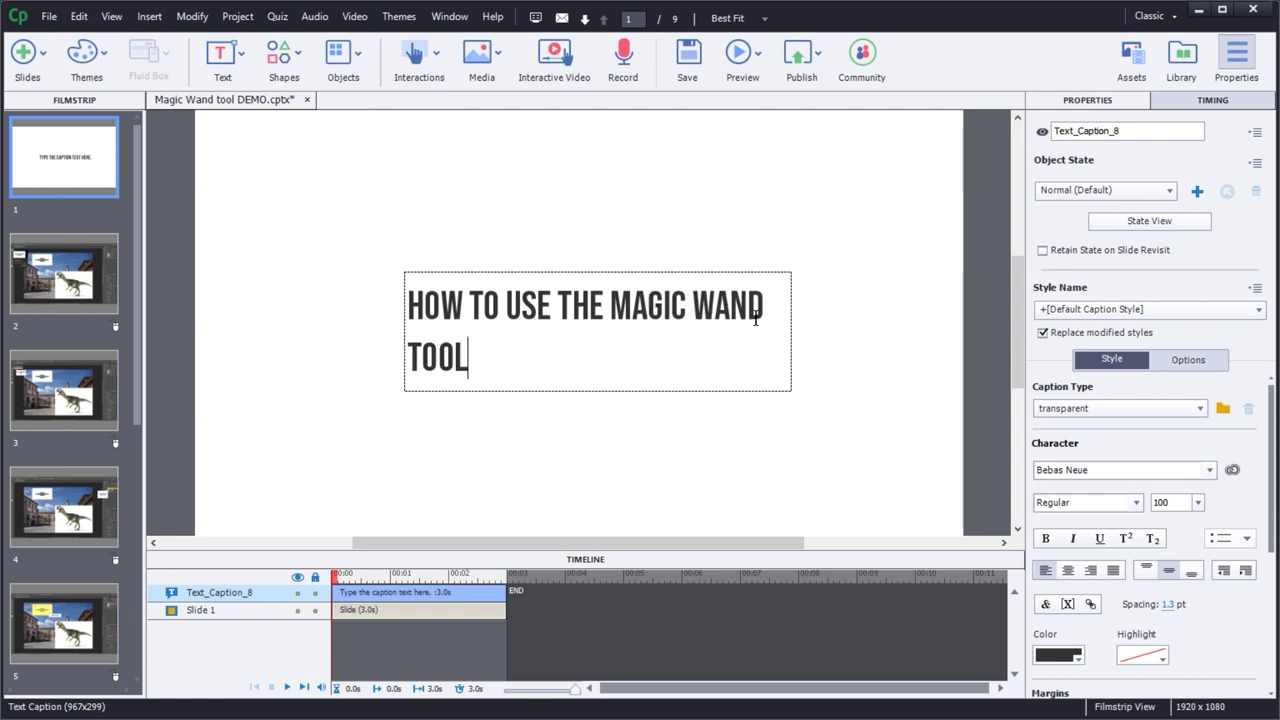
{"action": "left_click", "coordinate": [737, 457]}
- Widen and reposition the caption box so the title fits on one line
{"action": "left_click", "coordinate": [770, 340]}
{"action": "left_click_drag", "start_coordinate": [791, 331], "coordinate": [879, 330]}
{"action": "left_click_drag", "start_coordinate": [710, 338], "coordinate": [676, 338]}
{"action": "left_click_drag", "start_coordinate": [846, 330], "coordinate": [810, 343]}
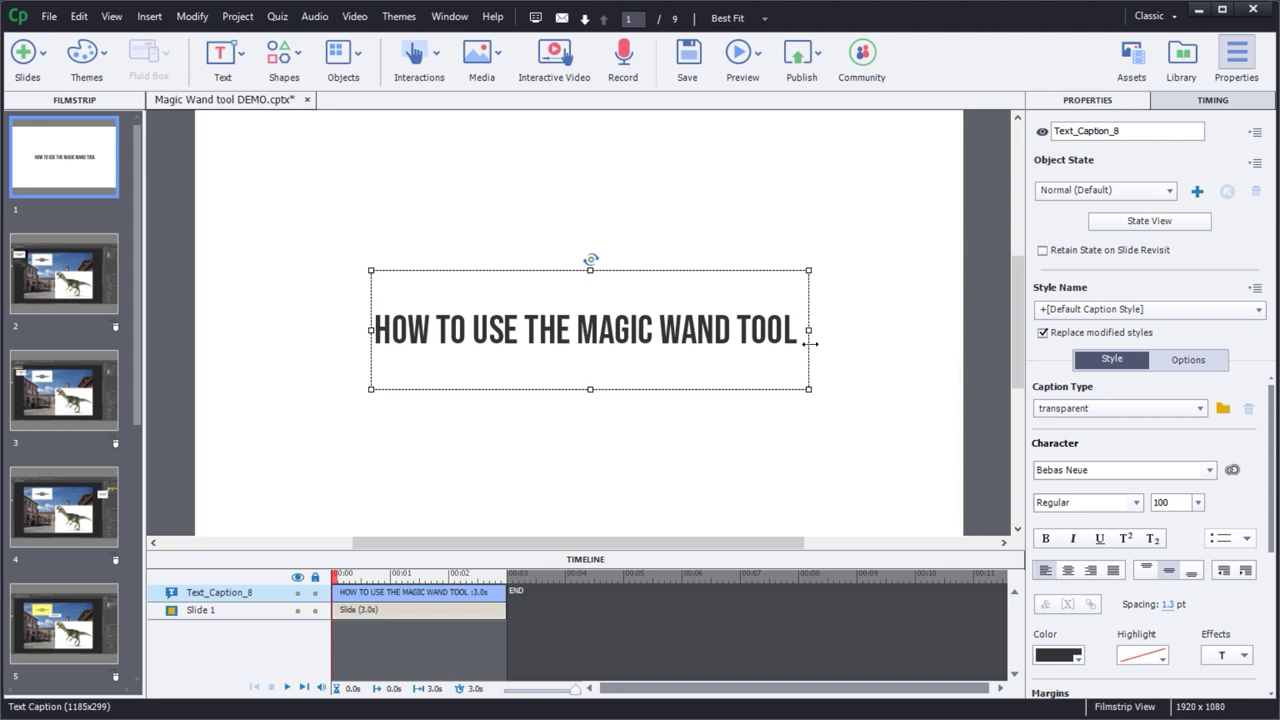
{"action": "left_click_drag", "start_coordinate": [643, 316], "coordinate": [643, 323]}
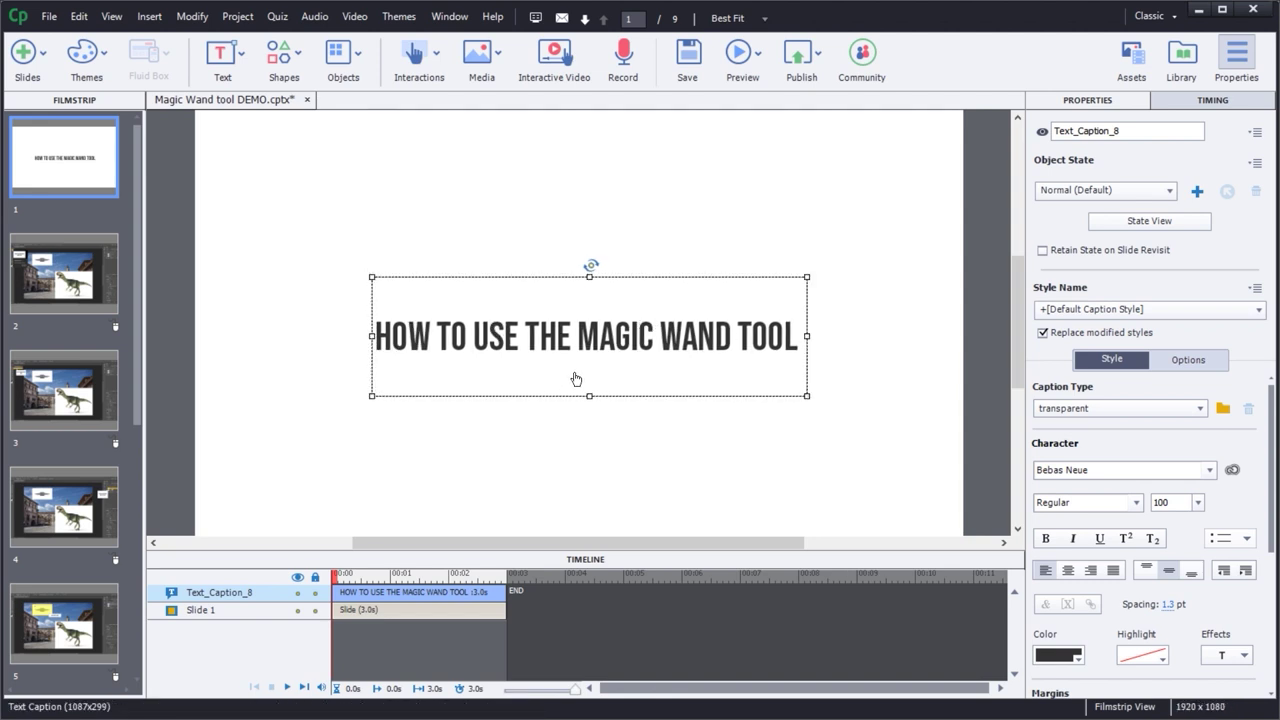
- Show the Align toolbar and centre the title caption horizontally and vertically on slide 1
{"action": "left_click", "coordinate": [441, 18]}
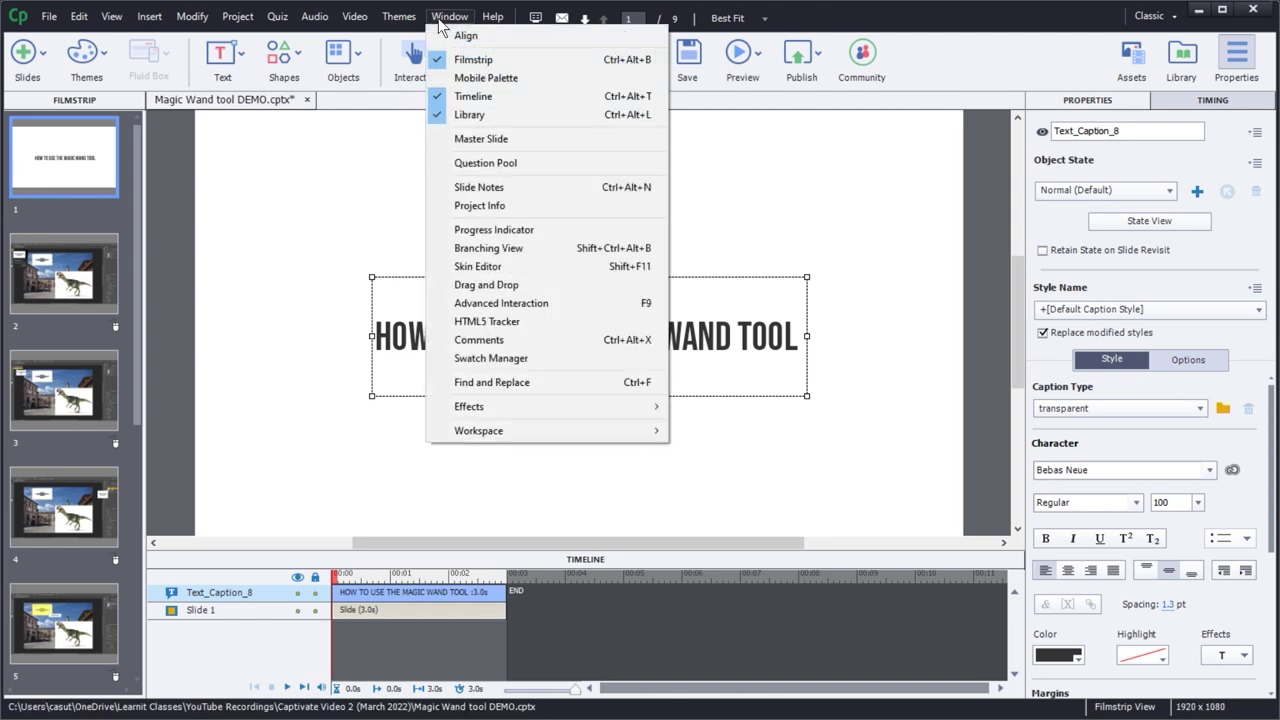
{"action": "left_click", "coordinate": [463, 36]}
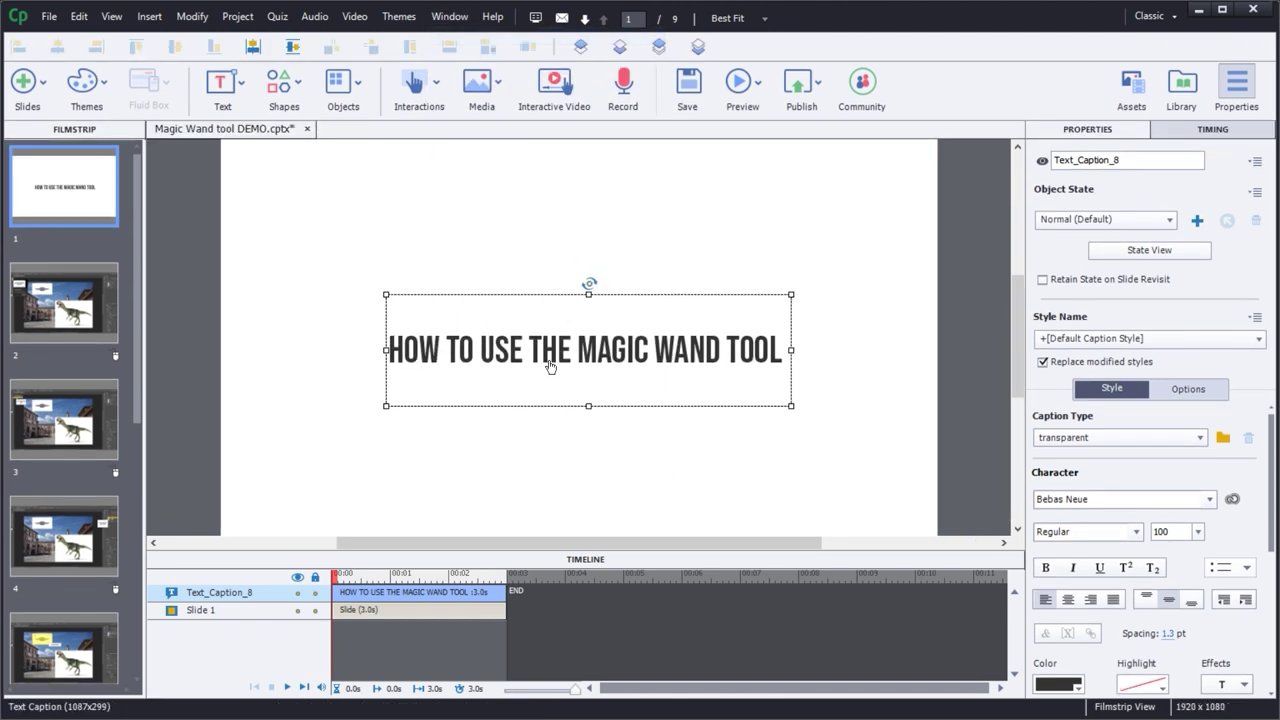
{"action": "left_click", "coordinate": [254, 48]}
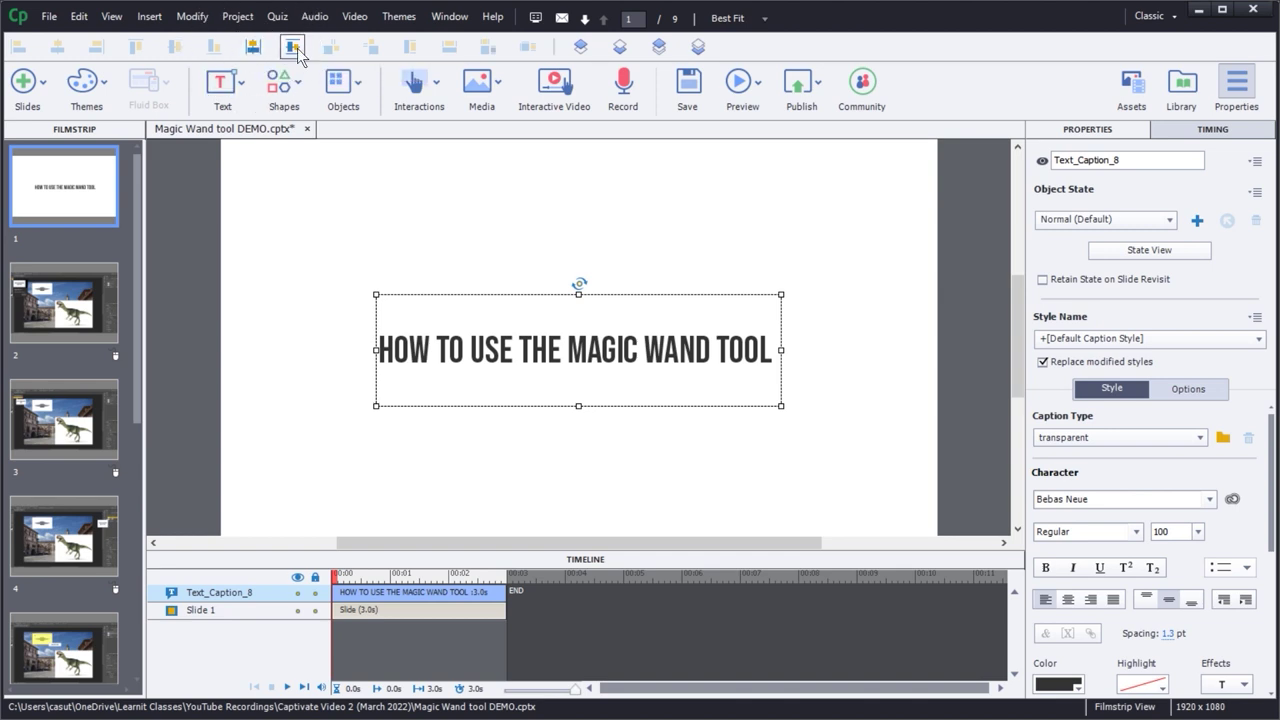
{"action": "left_click", "coordinate": [292, 48]}
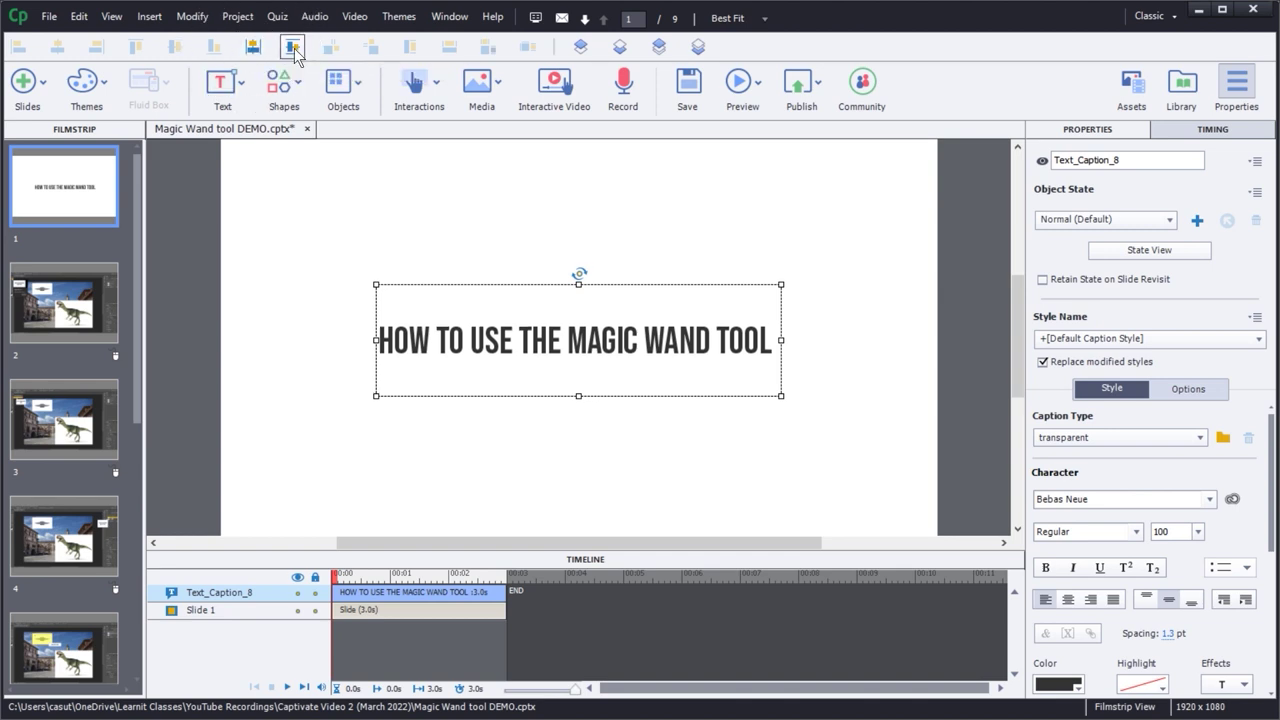
{"action": "left_click", "coordinate": [620, 484]}
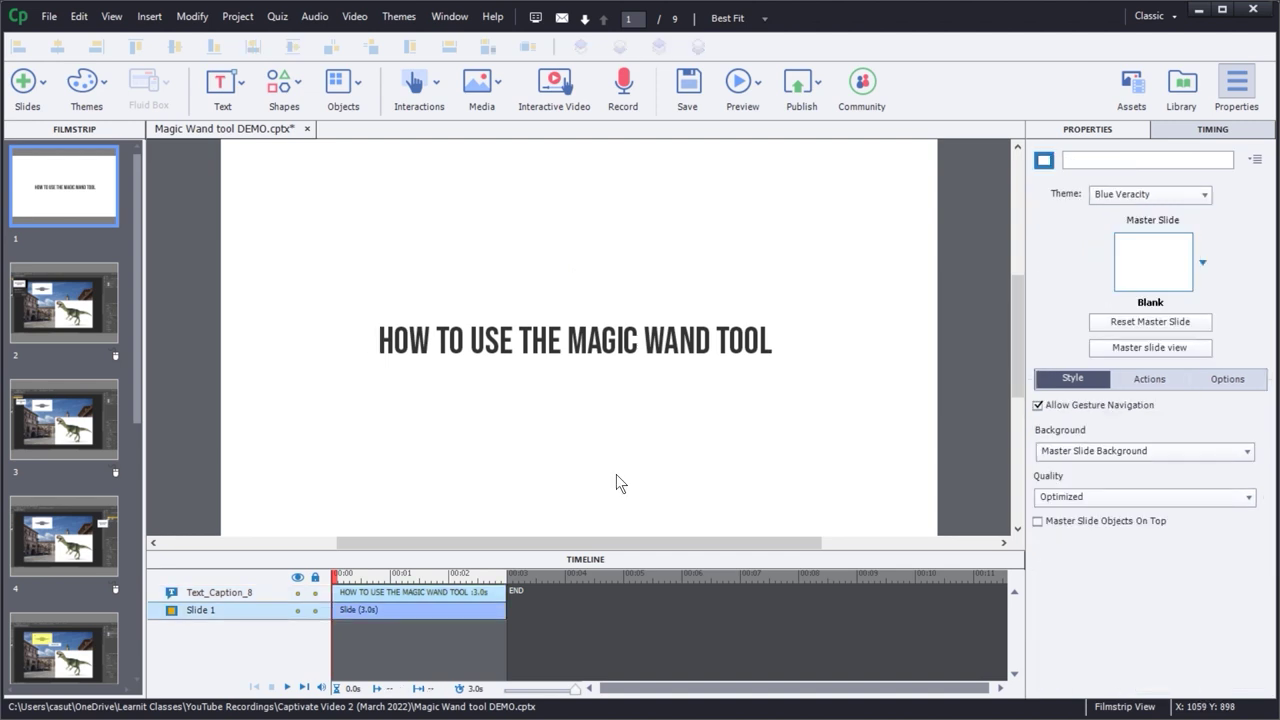
{"action": "left_click", "coordinate": [601, 342]}
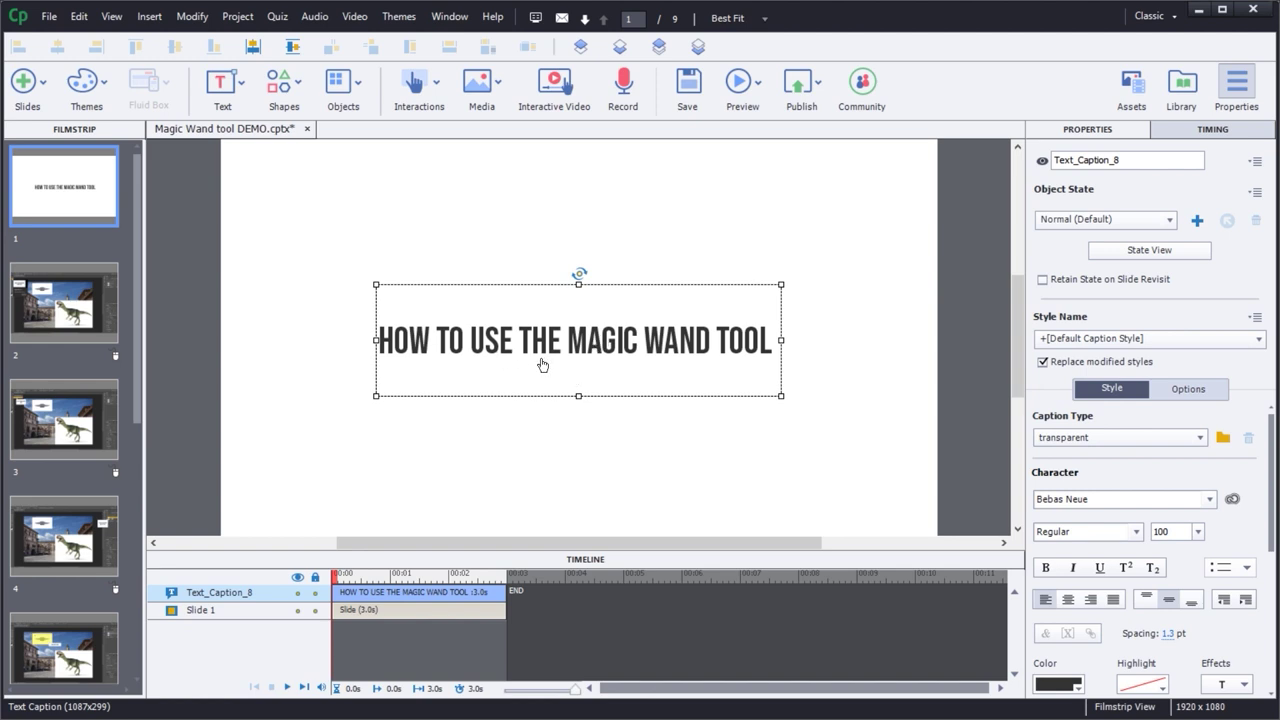
{"action": "scroll", "coordinate": [101, 417], "scroll_direction": "down", "scroll_amount": 5}
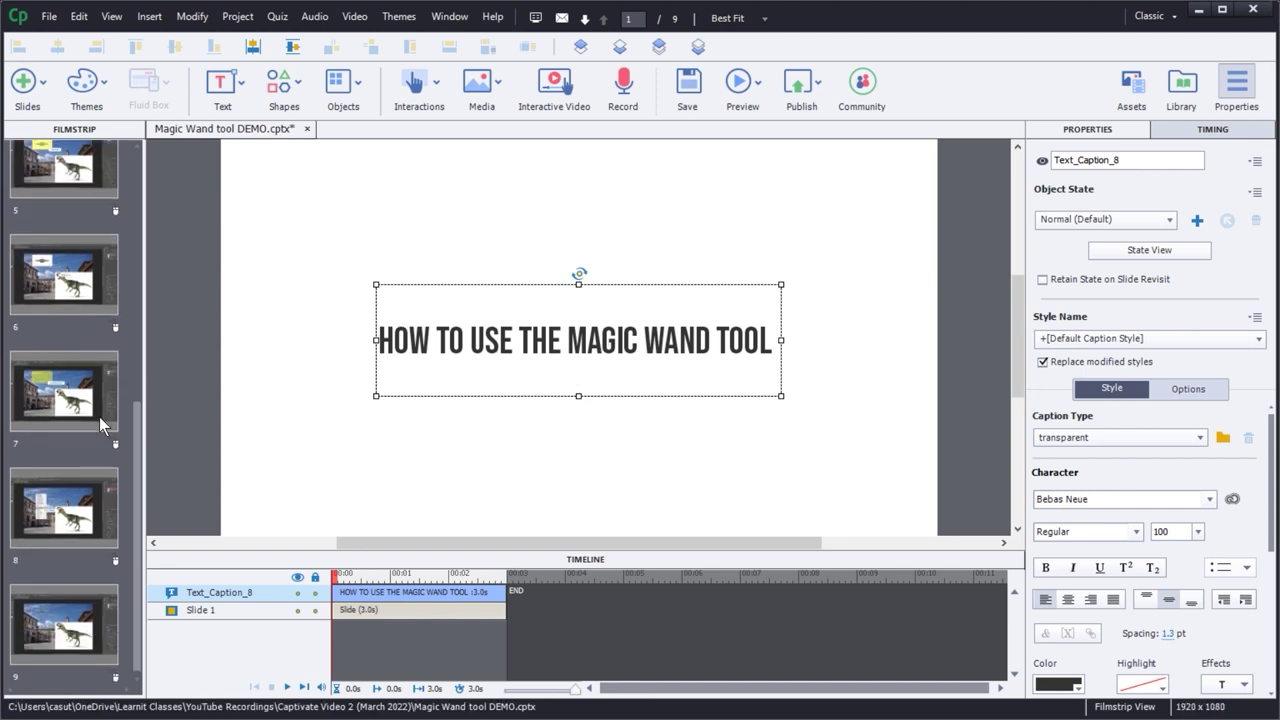
- Add a blank content slide 10 after slide 9 holding a default text caption
{"action": "left_click", "coordinate": [63, 619]}
{"action": "left_click", "coordinate": [30, 88]}
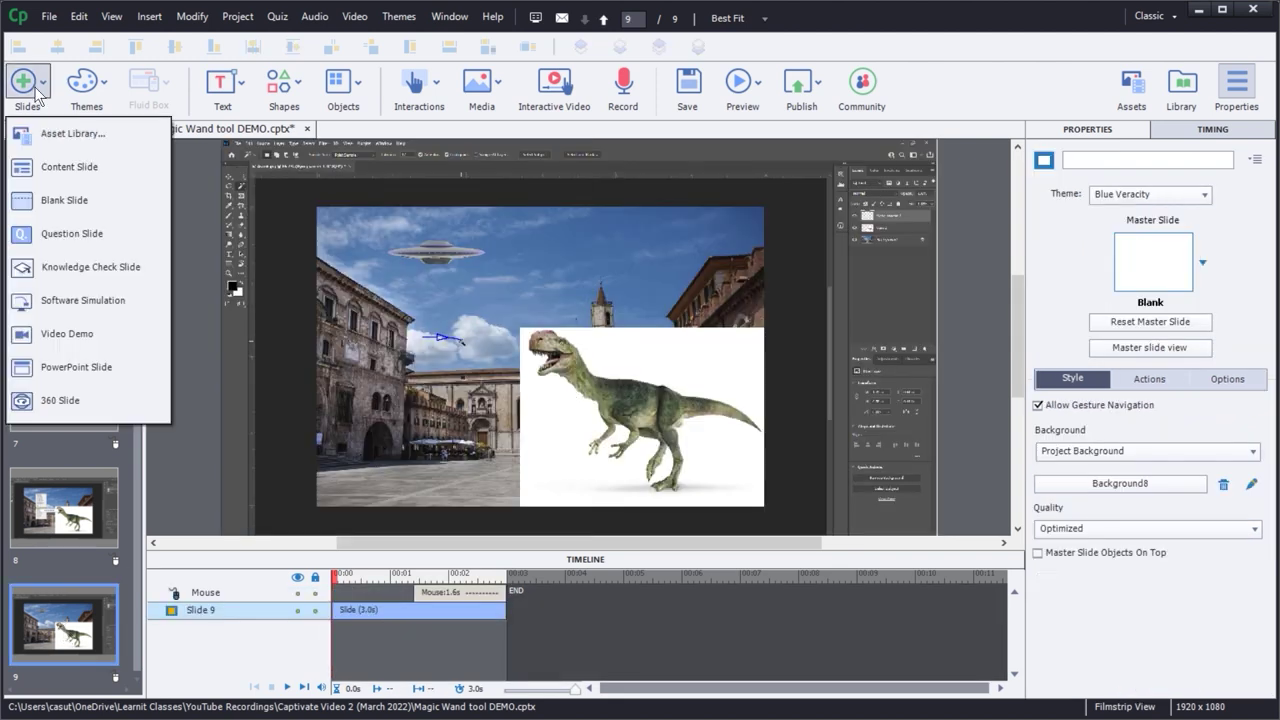
{"action": "left_click", "coordinate": [67, 168]}
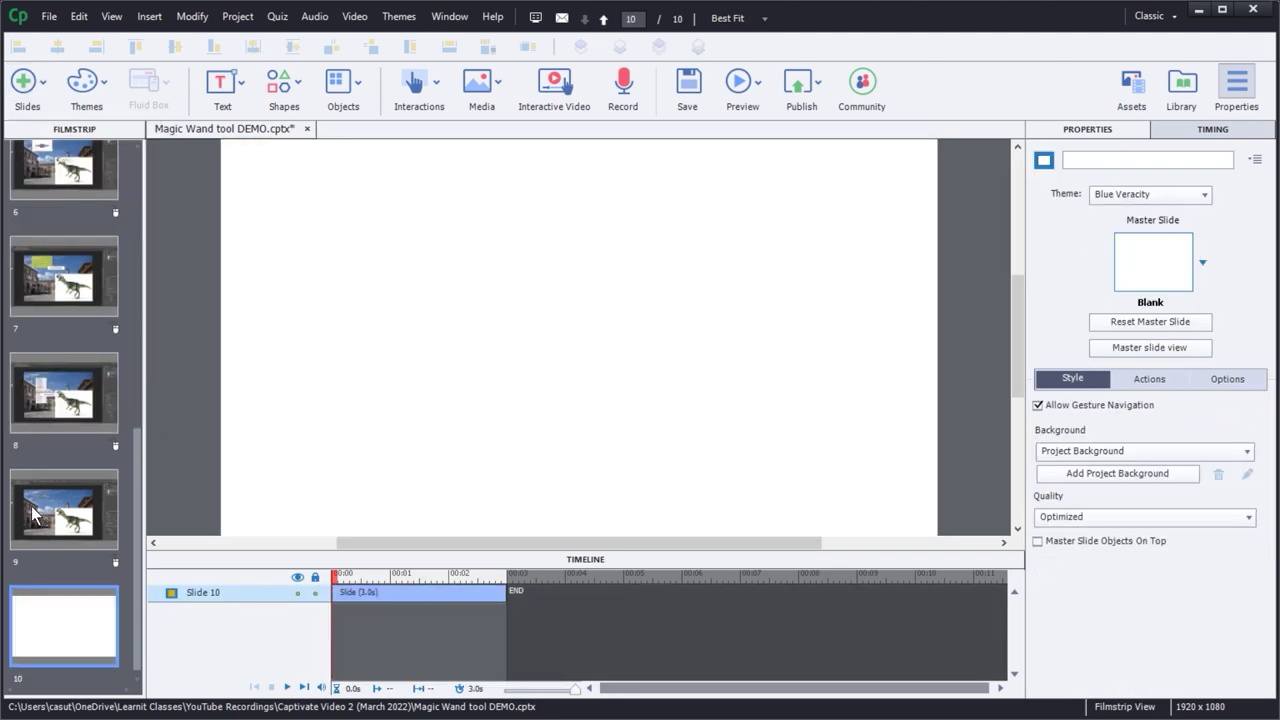
{"action": "left_click", "coordinate": [222, 85]}
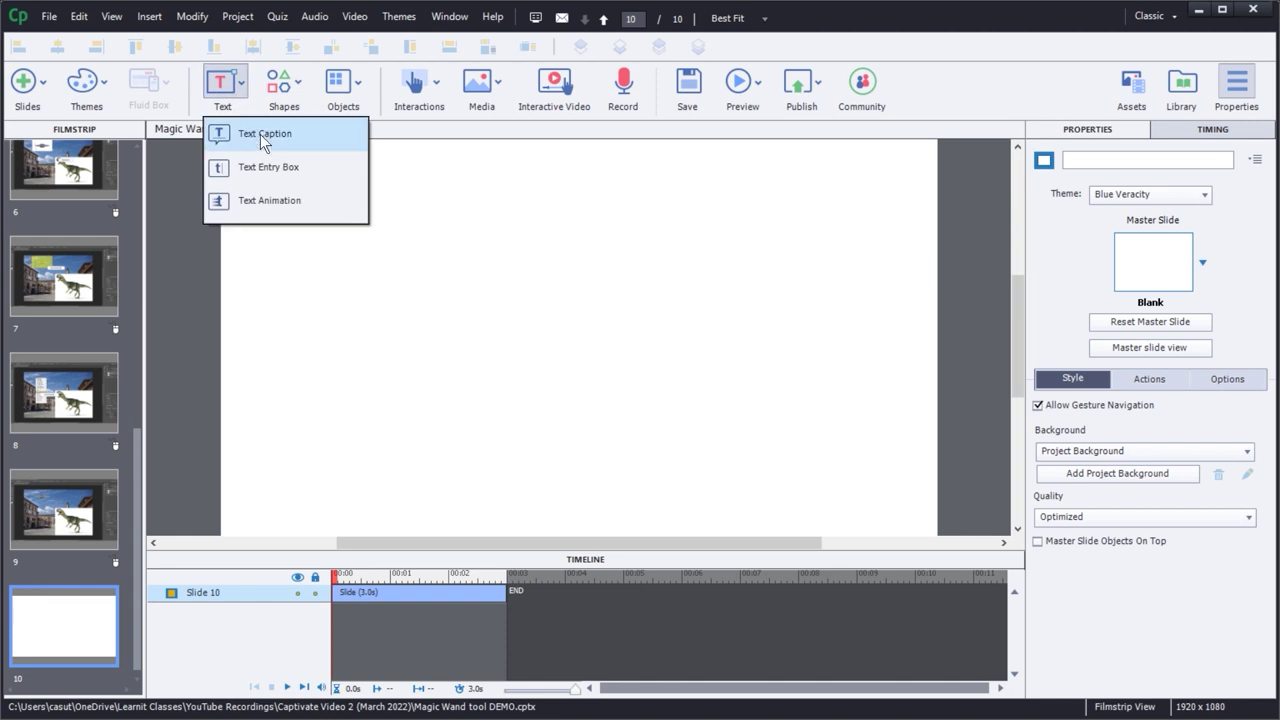
{"action": "left_click", "coordinate": [260, 134]}
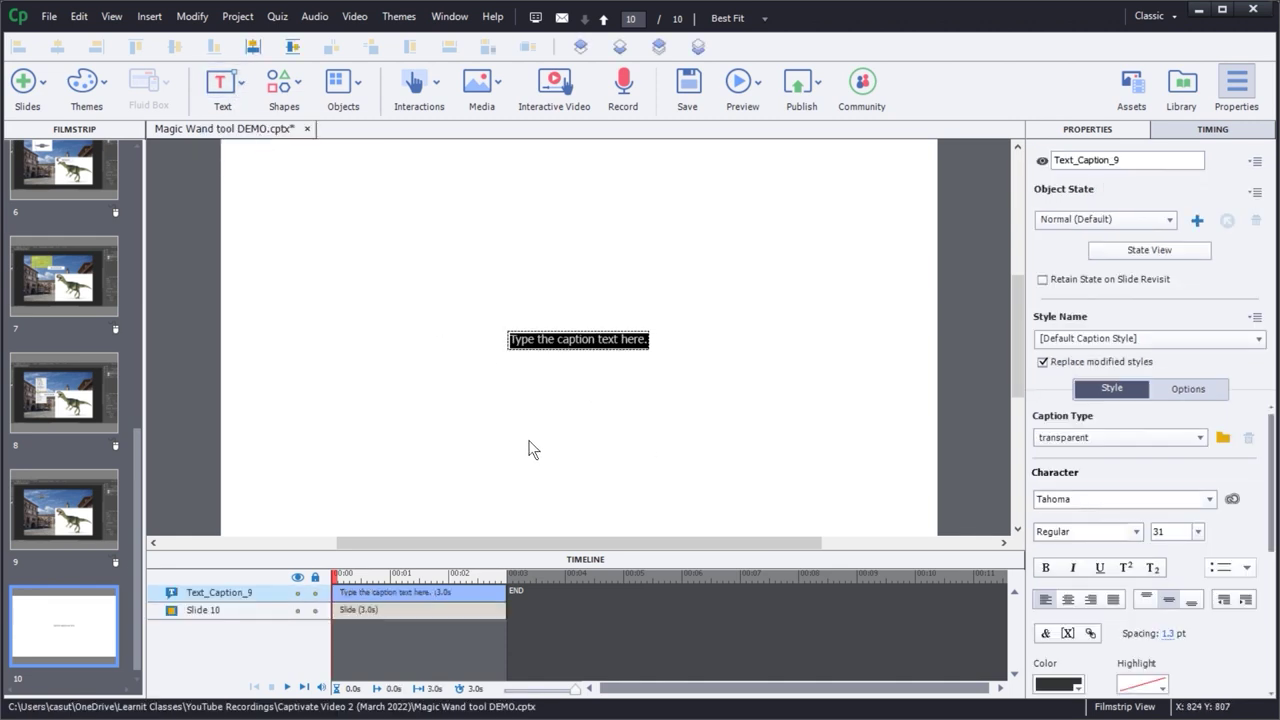
- Return to slide 1 and select its title caption
{"action": "left_click_drag", "start_coordinate": [137, 479], "coordinate": [135, 150]}
{"action": "left_click", "coordinate": [58, 205]}
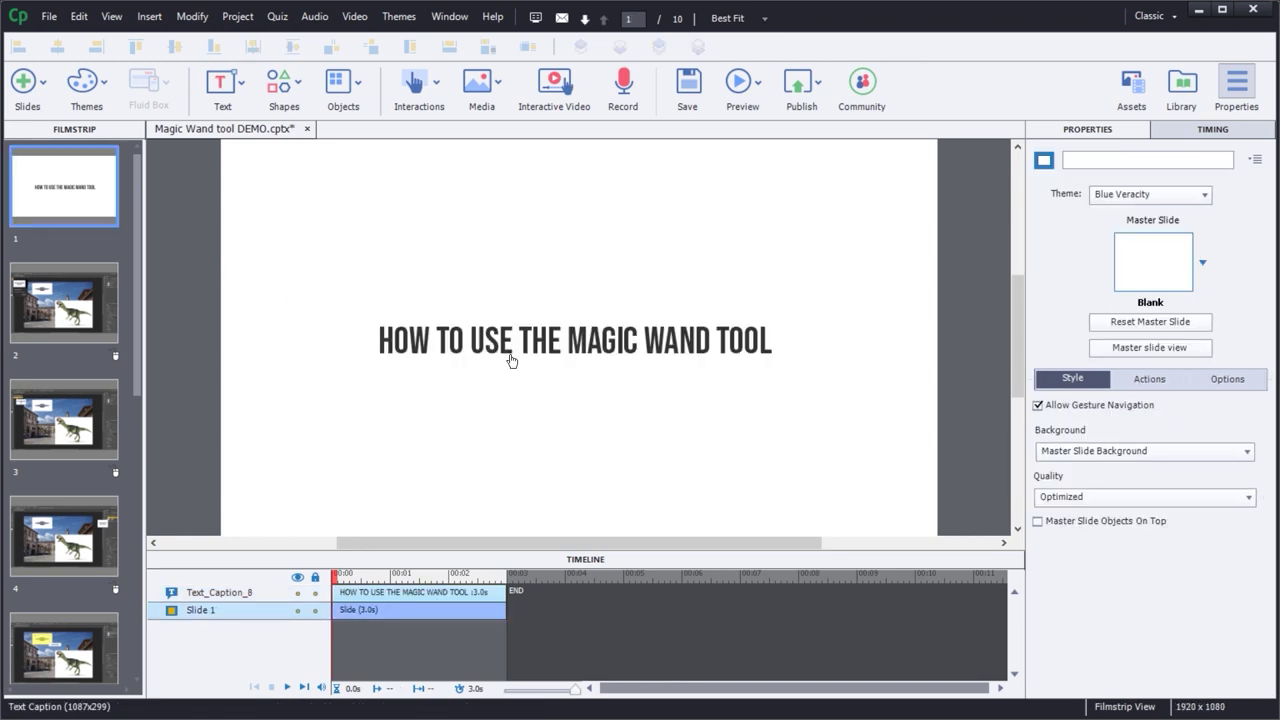
{"action": "left_click", "coordinate": [511, 360]}
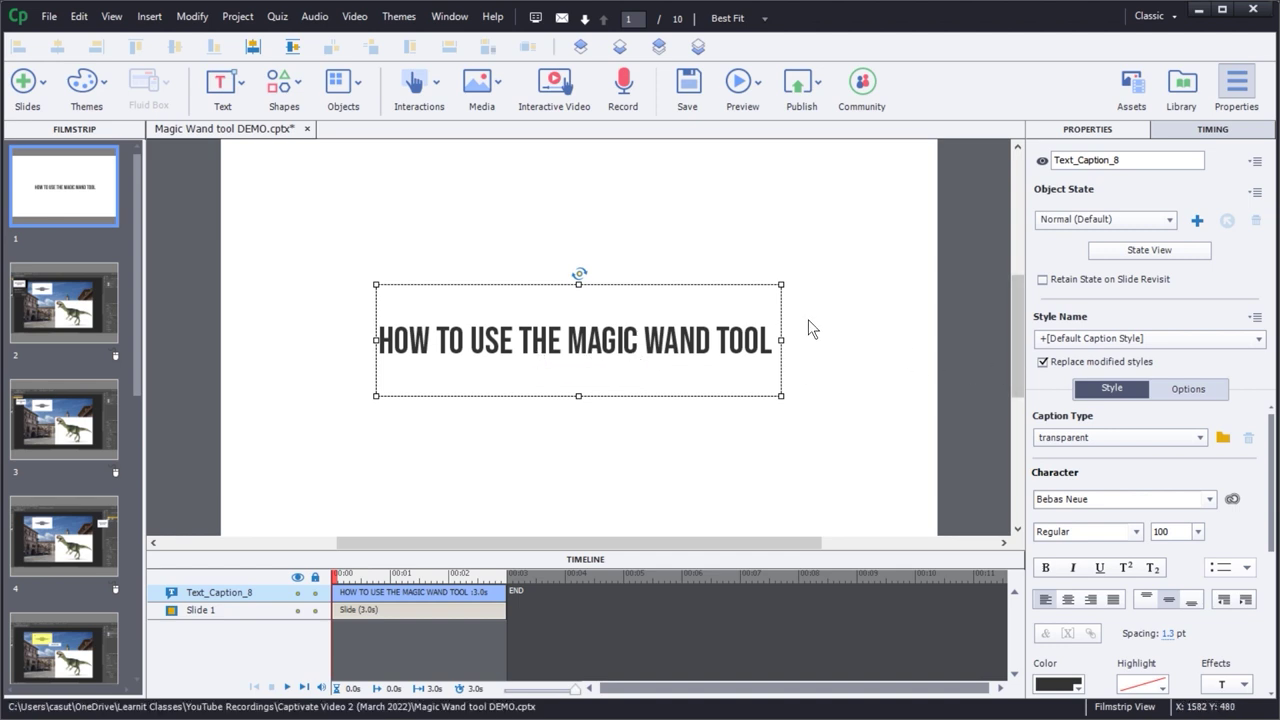
- Save the title's Bebas Neue 100 formatting into the existing default caption style
{"action": "left_click", "coordinate": [1254, 316]}
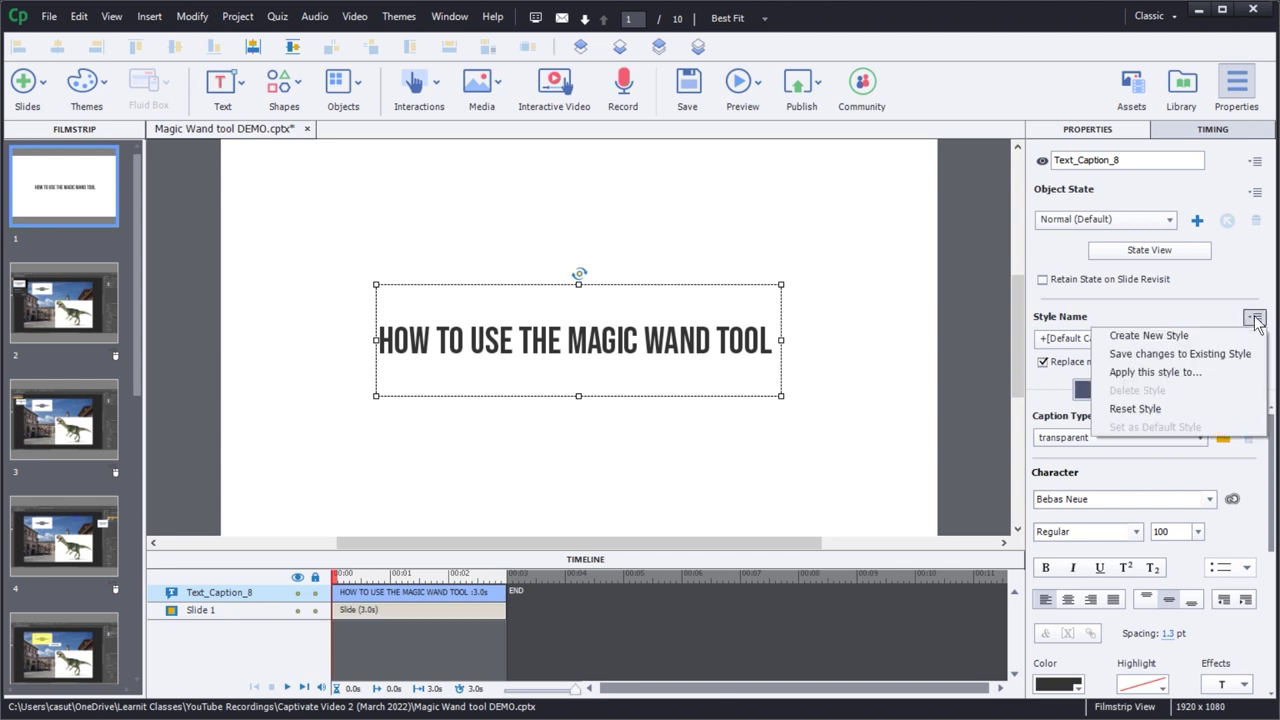
{"action": "left_click", "coordinate": [1128, 354]}
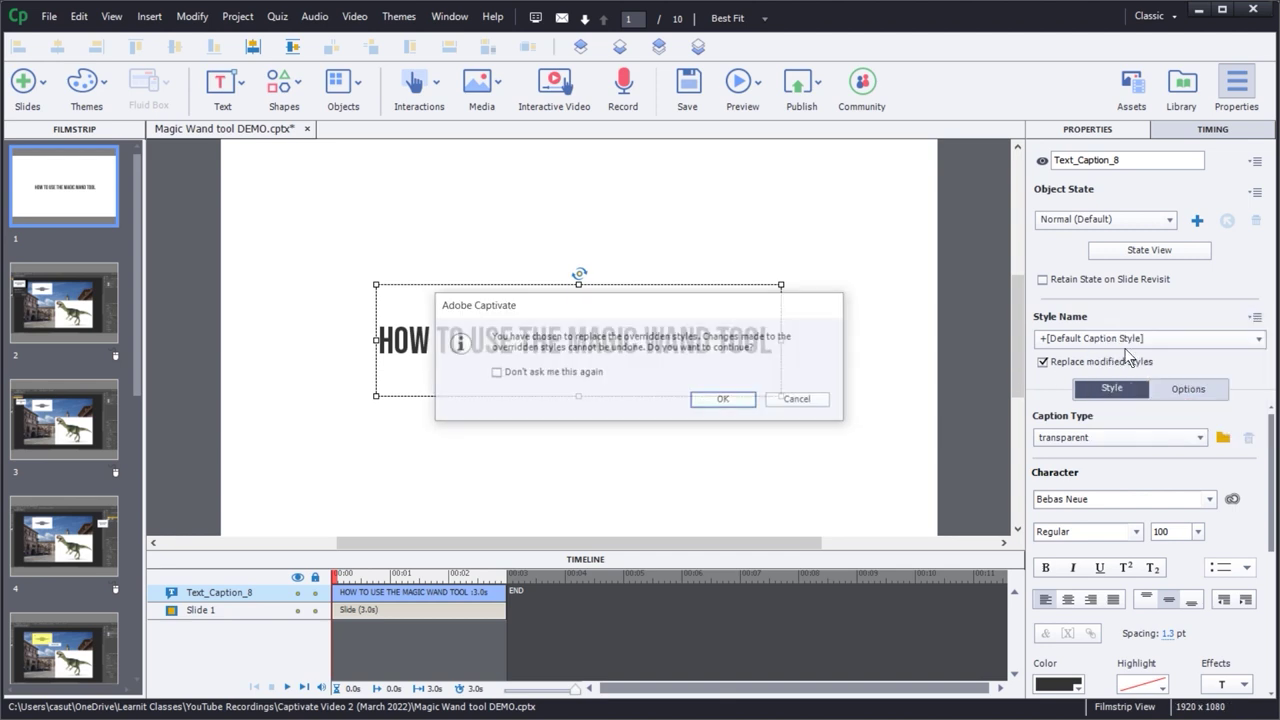
{"action": "left_click", "coordinate": [737, 401]}
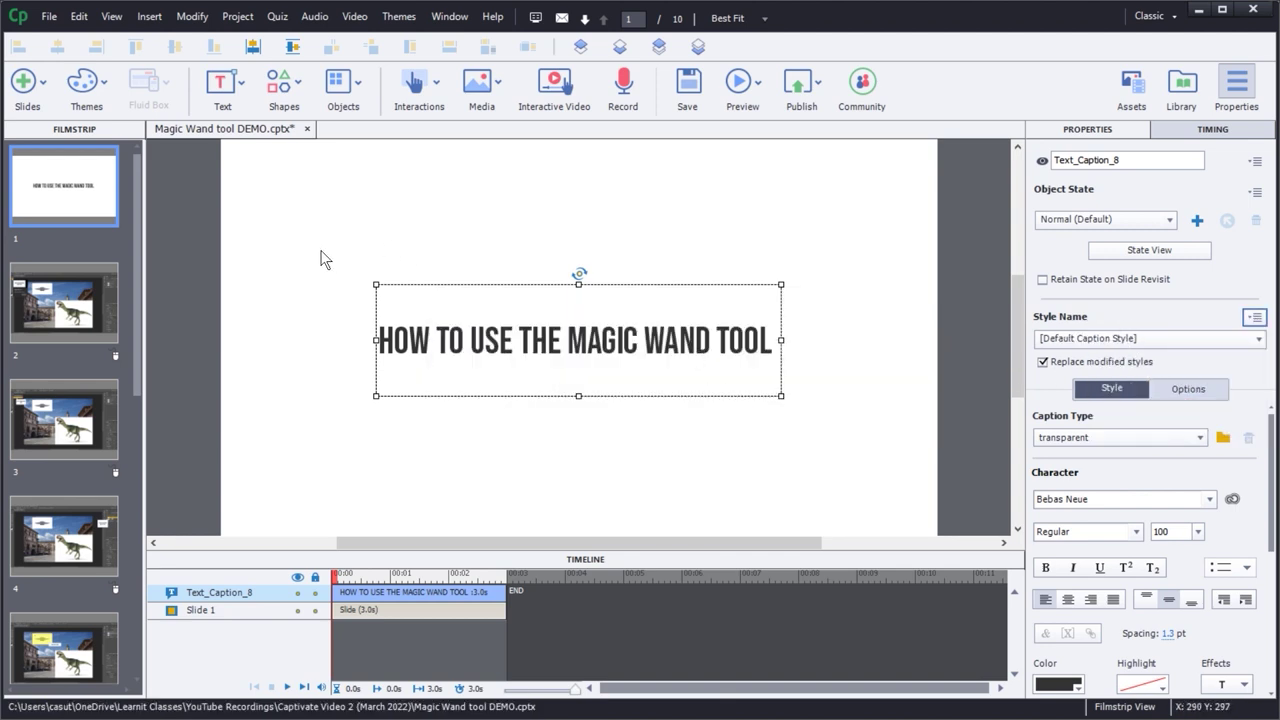
- On slide 10, enlarge the restyled caption to one line and centre it on the slide
{"action": "left_click_drag", "start_coordinate": [138, 354], "coordinate": [141, 630]}
{"action": "left_click", "coordinate": [72, 635]}
{"action": "left_click", "coordinate": [575, 357]}
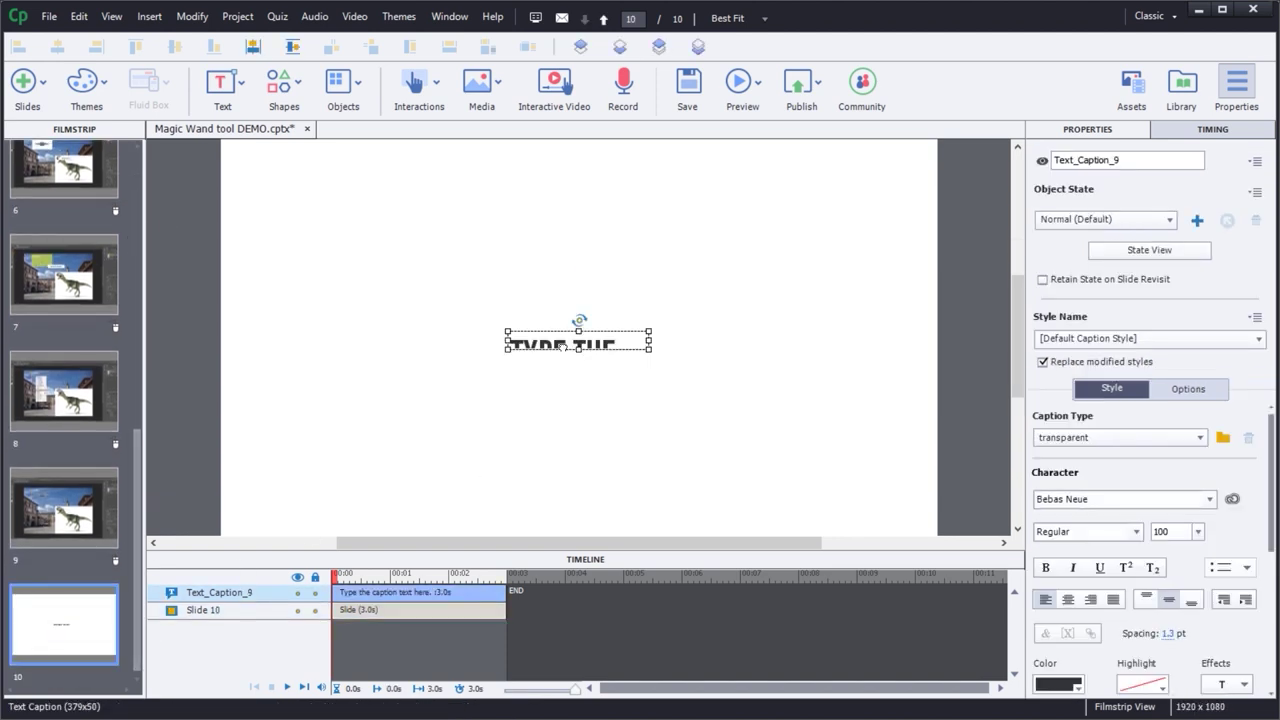
{"action": "left_click_drag", "start_coordinate": [654, 357], "coordinate": [876, 406]}
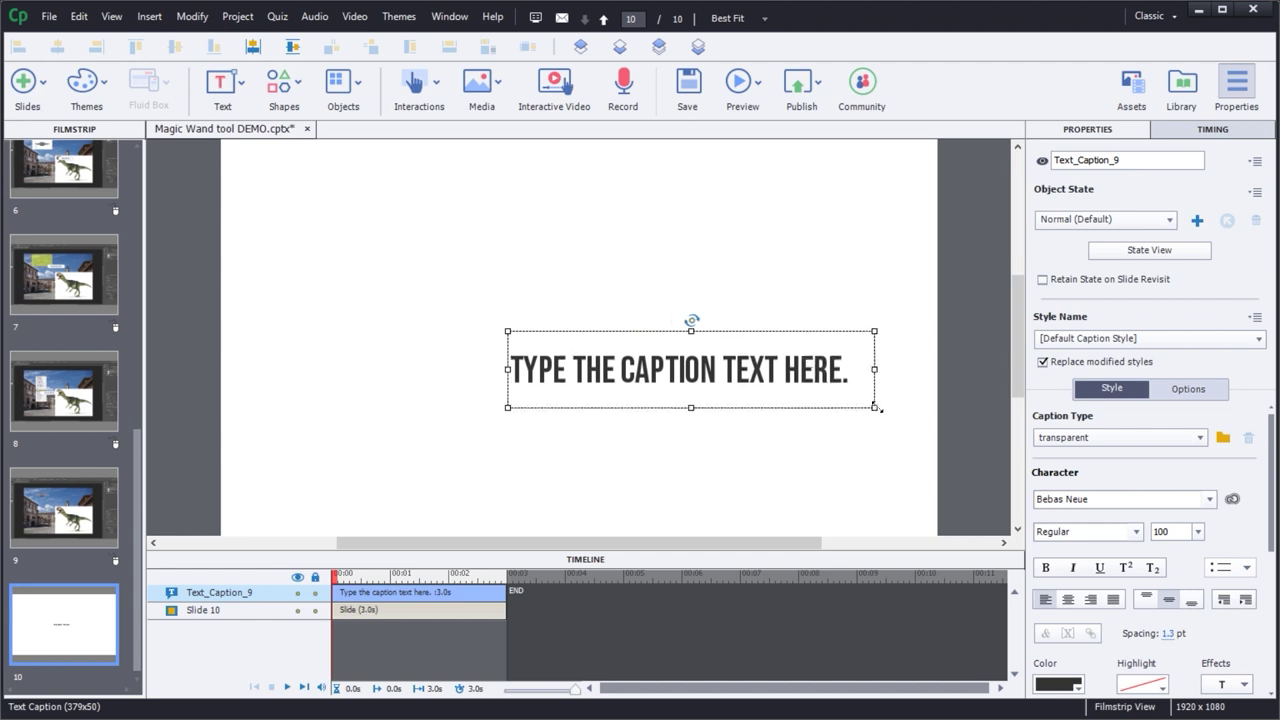
{"action": "left_click_drag", "start_coordinate": [633, 369], "coordinate": [537, 358]}
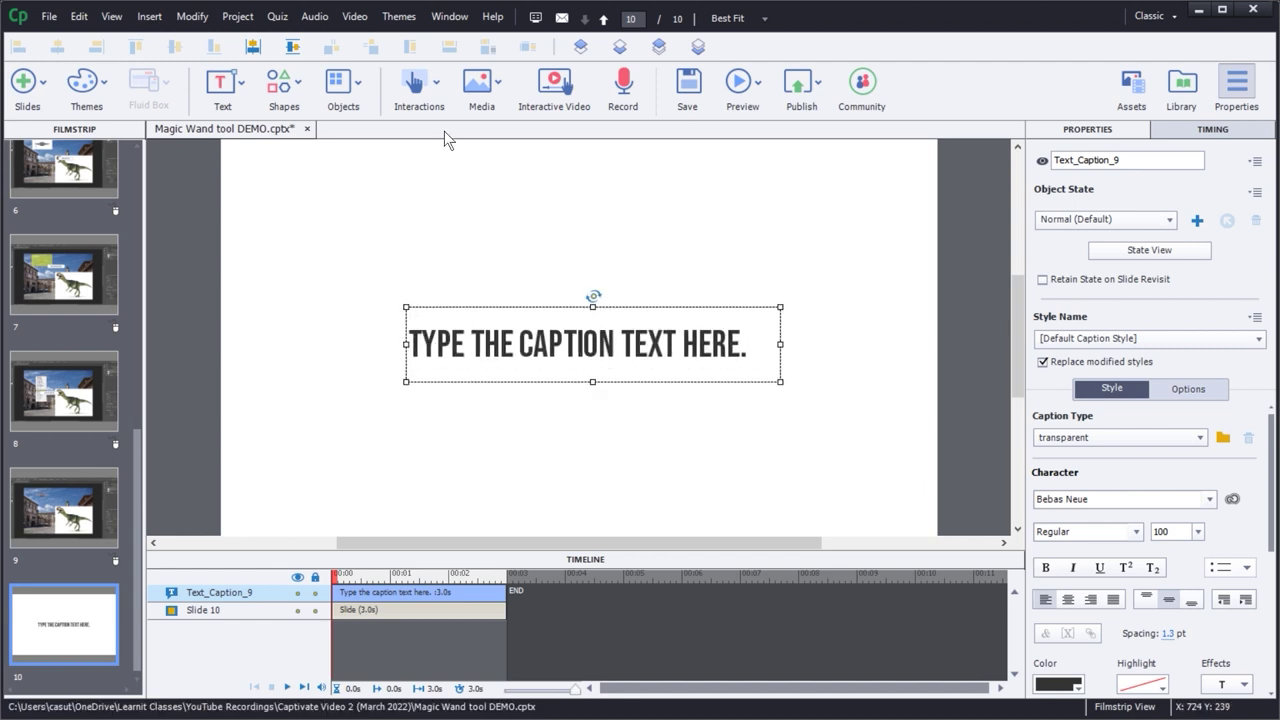
{"action": "left_click", "coordinate": [252, 46]}
{"action": "left_click", "coordinate": [291, 46]}
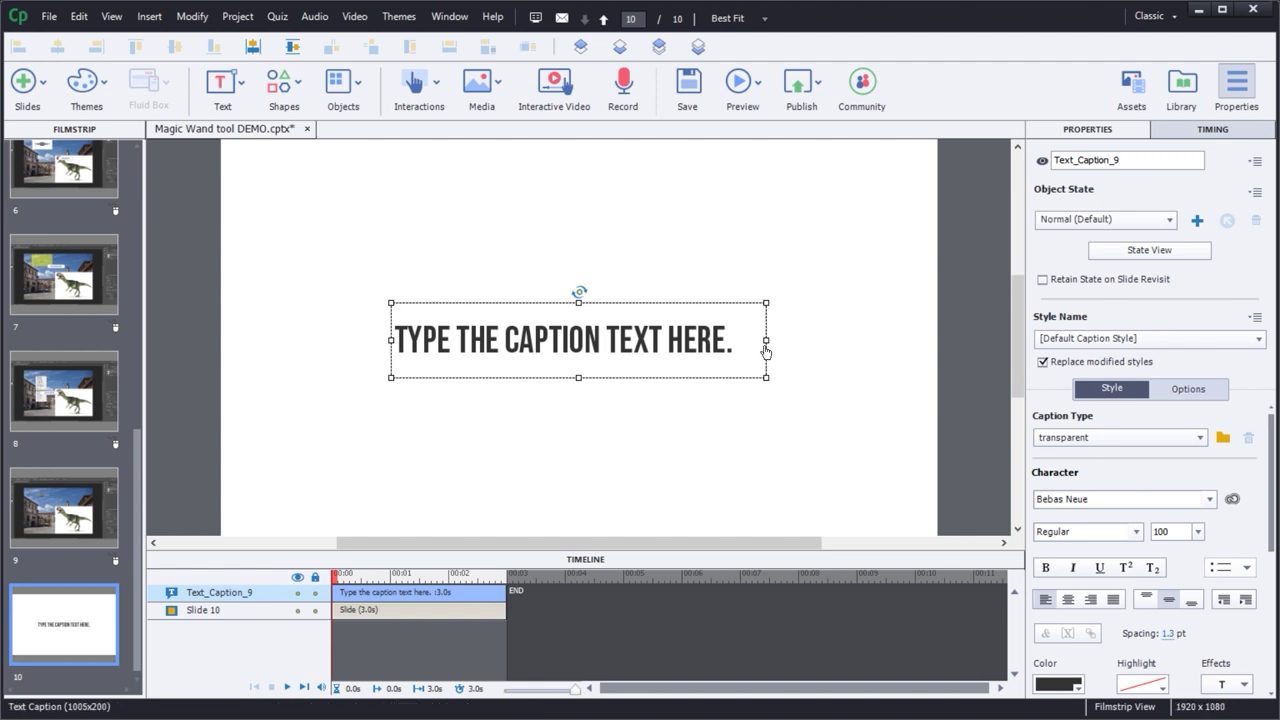
- Trim the right edge of slide 10's caption, search for 'Object Style Manager', and open the Edit menu
{"action": "left_click_drag", "start_coordinate": [765, 341], "coordinate": [744, 343]}
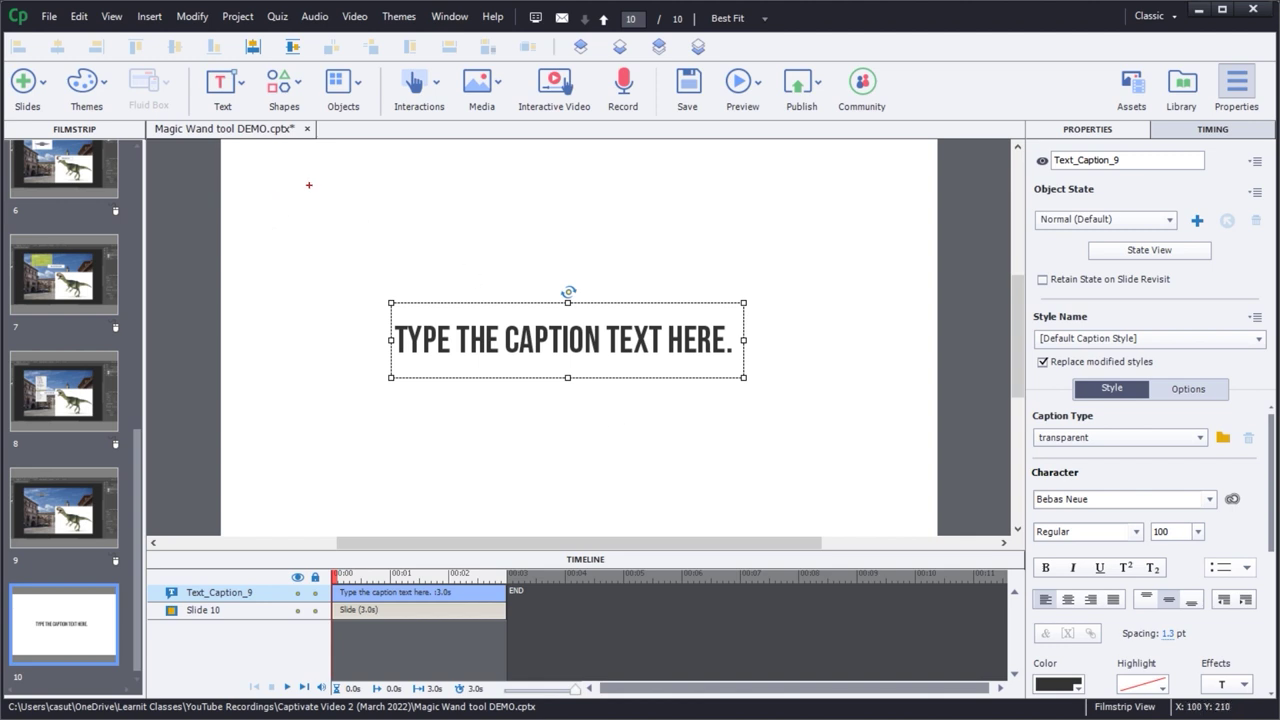
{"action": "type", "text": "Obj"}
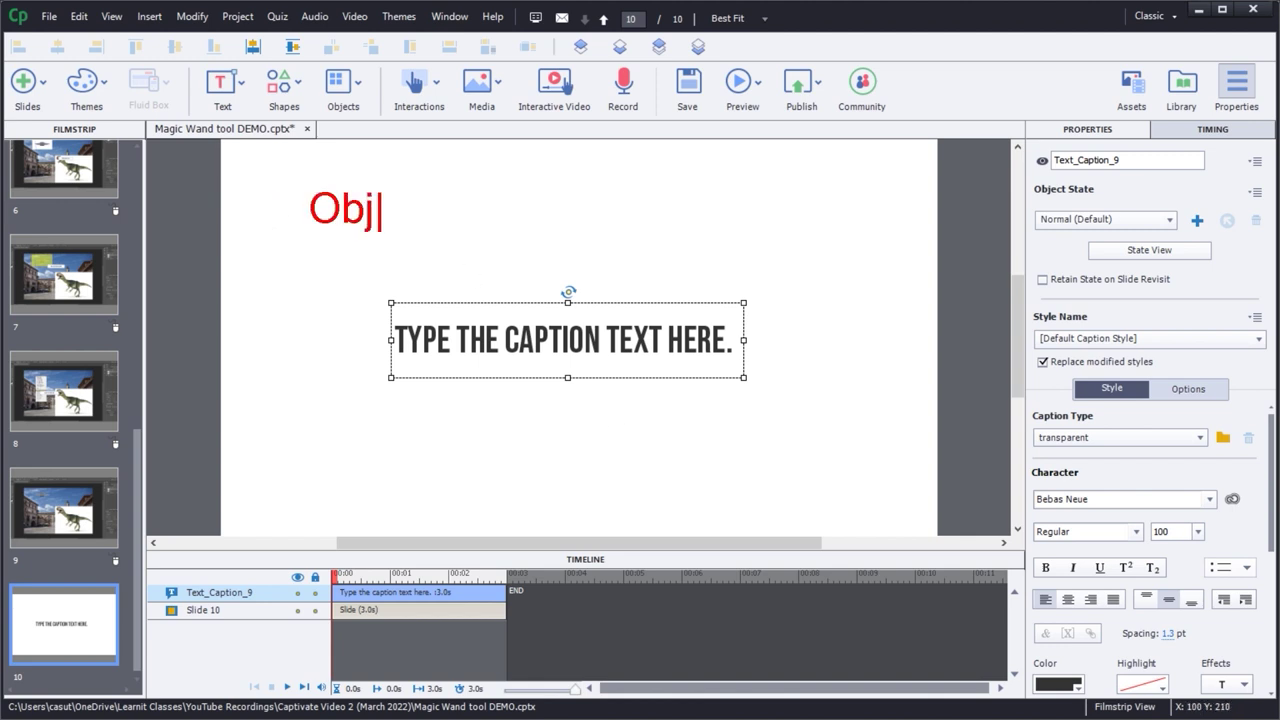
{"action": "type", "text": "ect Style "}
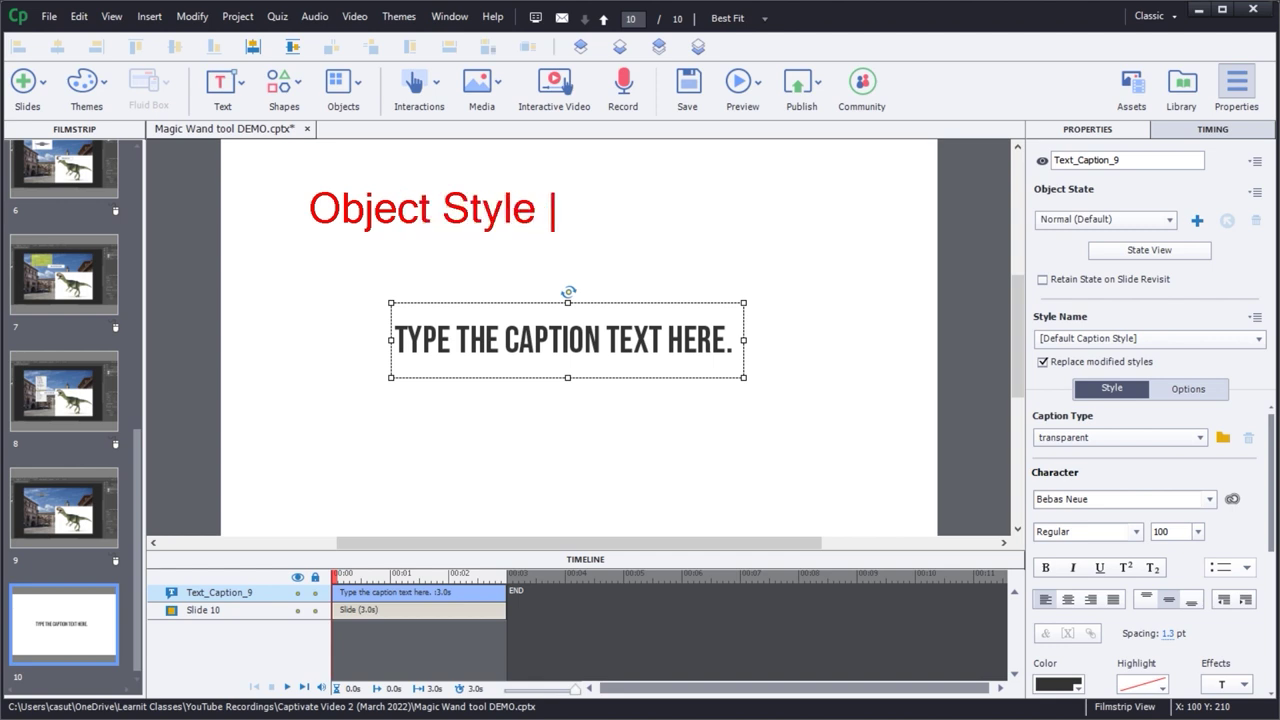
{"action": "type", "text": "Manager"}
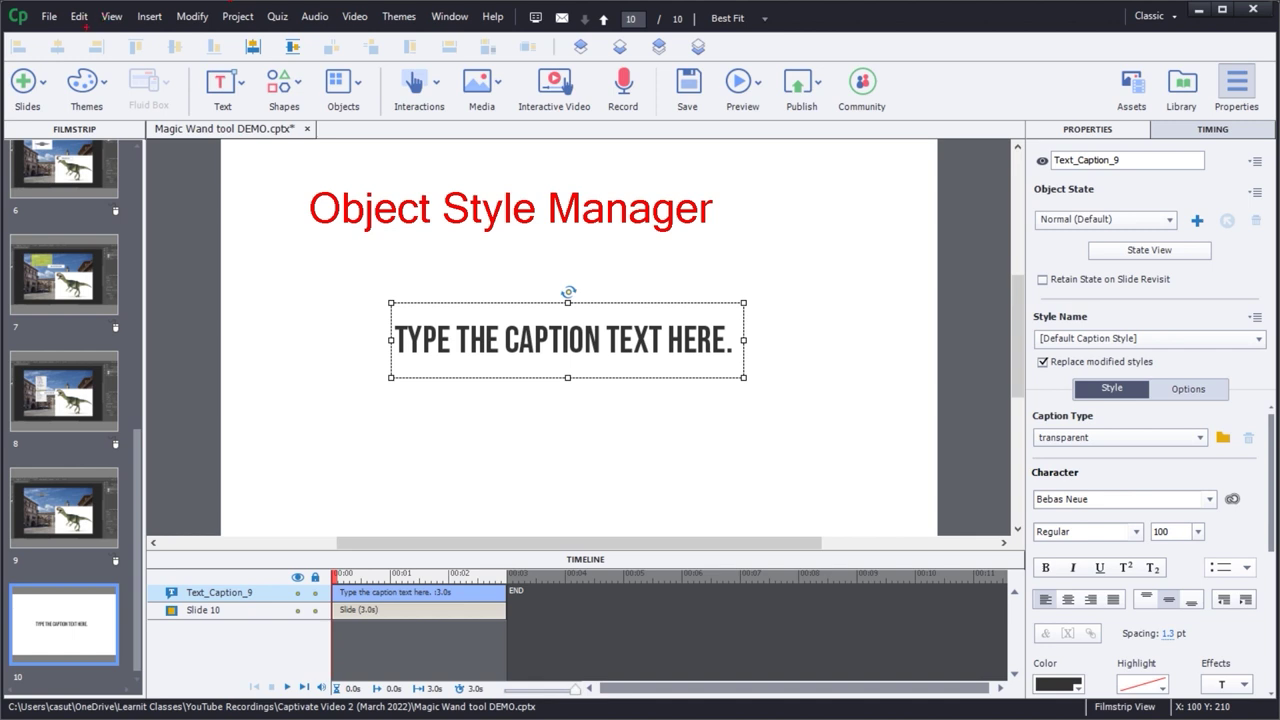
{"action": "mouse_move", "coordinate": [87, 27]}
{"action": "left_mouse_down"}
{"action": "mouse_move", "coordinate": [262, 188]}
{"action": "mouse_move", "coordinate": [299, 188]}
{"action": "left_mouse_up"}
{"action": "key", "text": "Escape"}
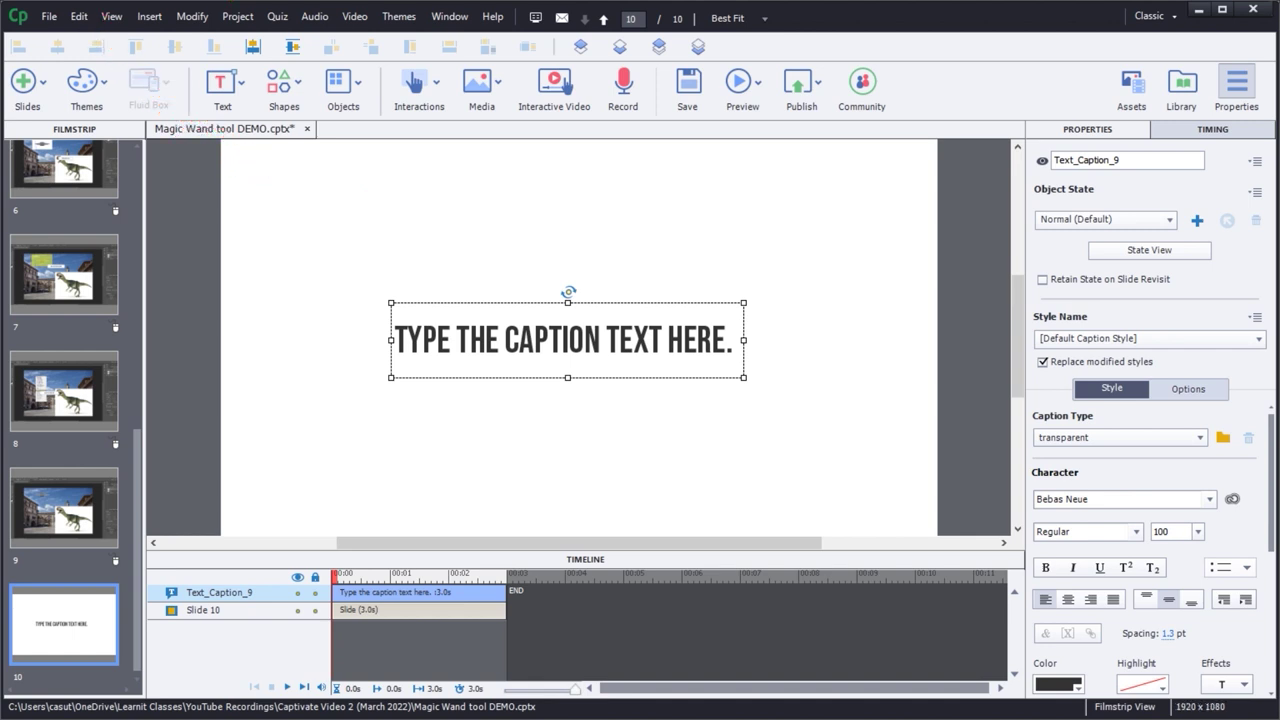
{"action": "left_click", "coordinate": [78, 20]}
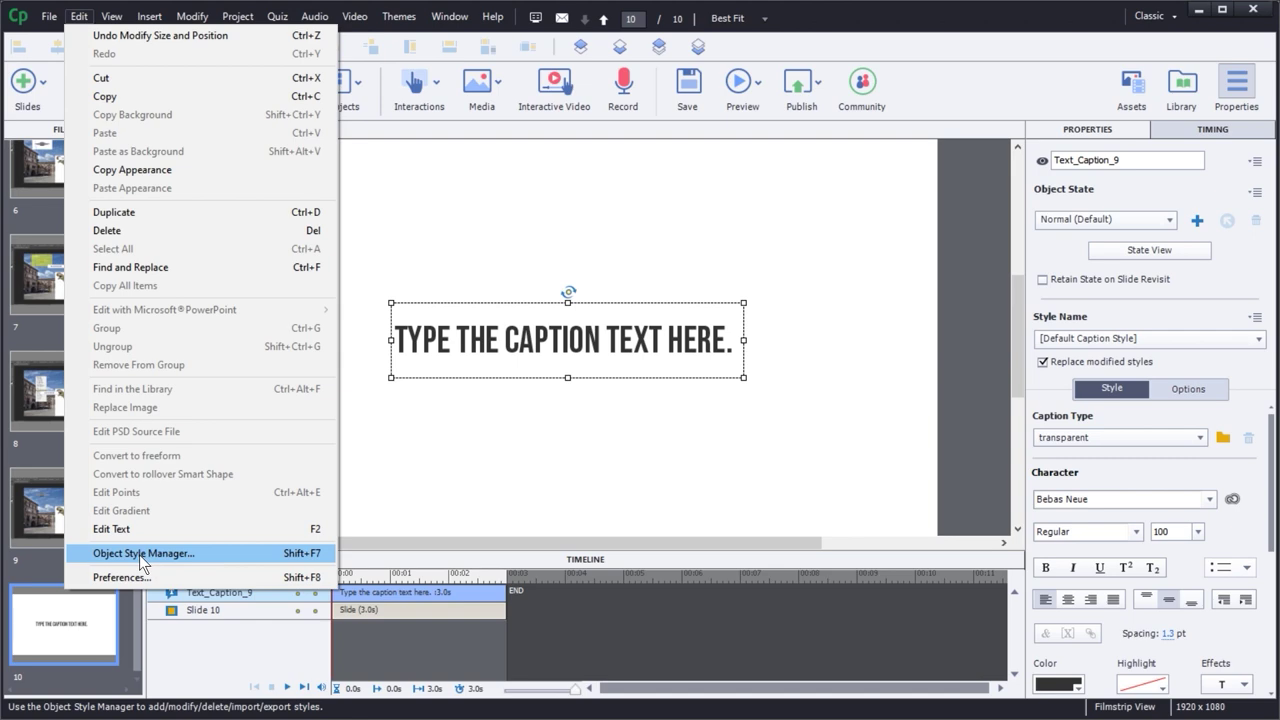
- Open the Object Style Manager, browse Text, Rollover and Success caption styles, and select [Default Capture Caption Style]
{"action": "left_click", "coordinate": [139, 554]}
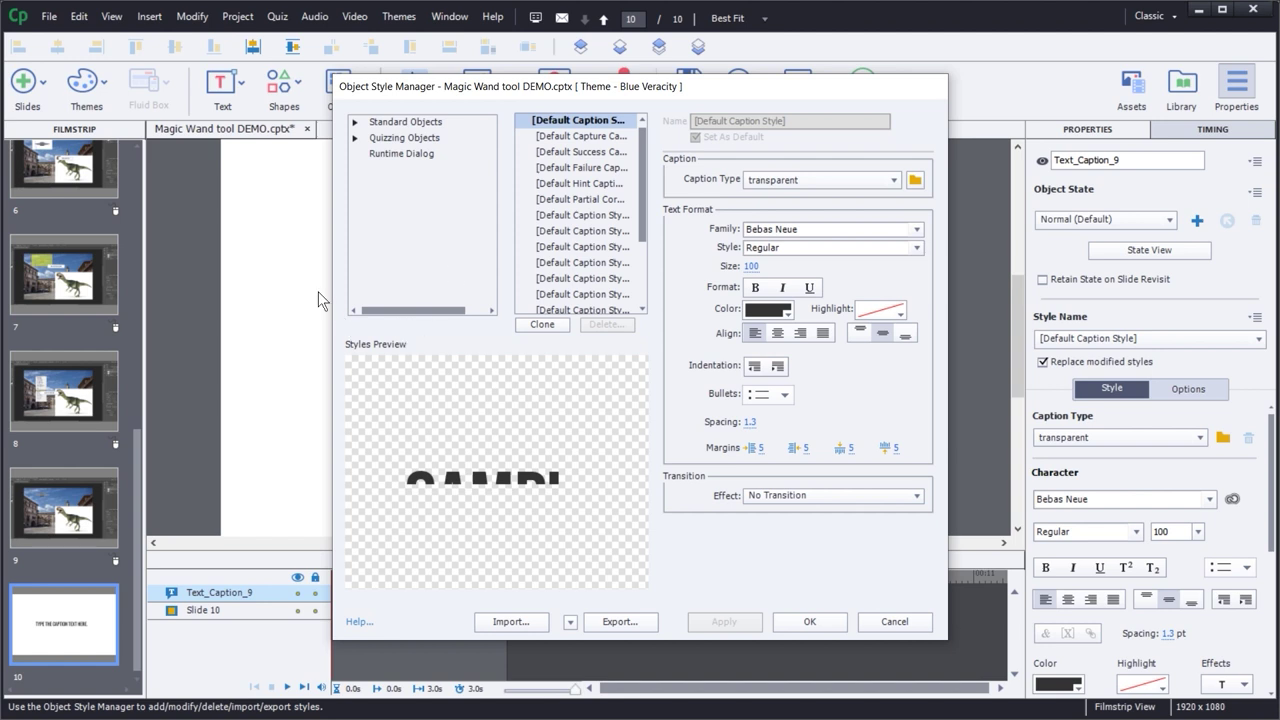
{"action": "left_click", "coordinate": [354, 124]}
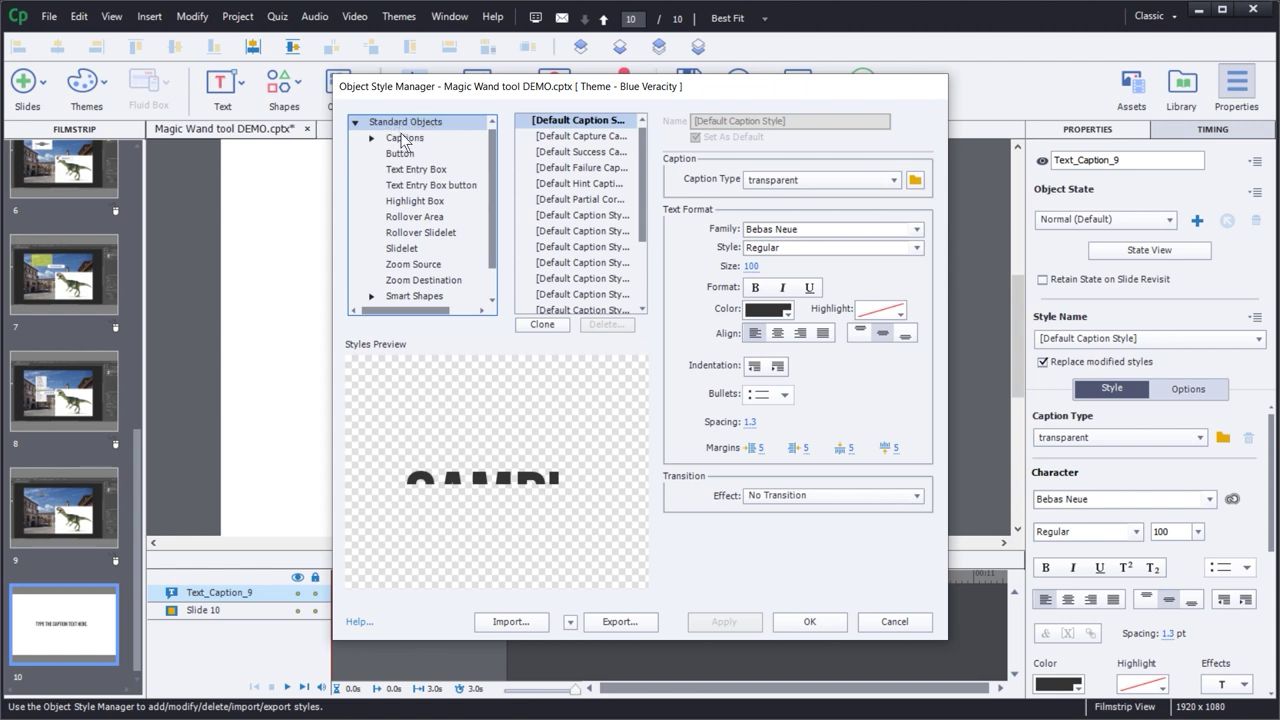
{"action": "left_click", "coordinate": [372, 140]}
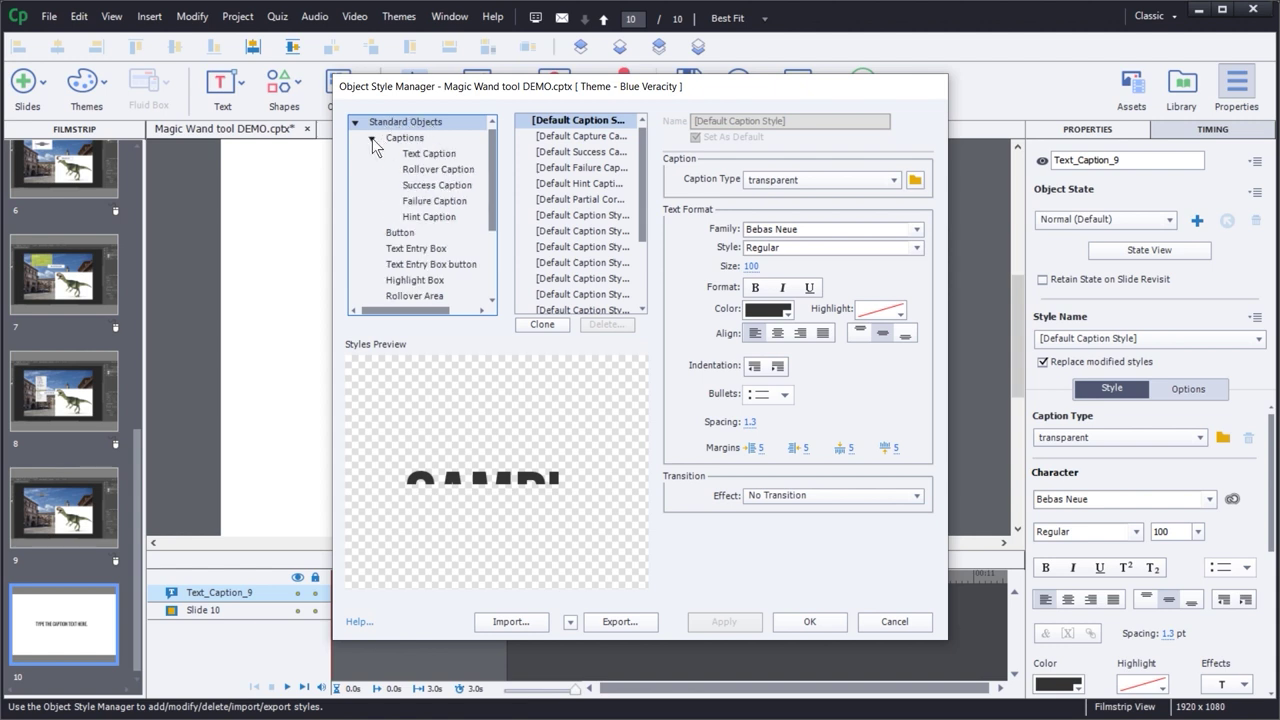
{"action": "left_click", "coordinate": [430, 155]}
{"action": "left_click", "coordinate": [434, 170]}
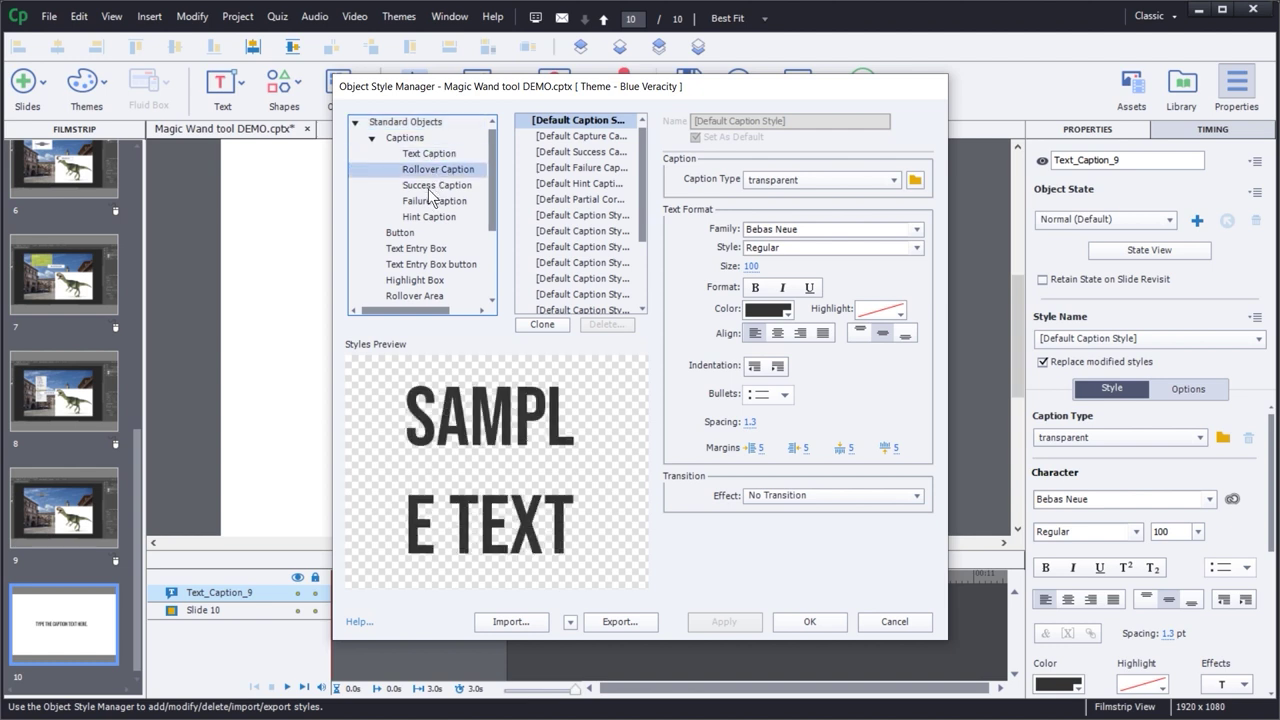
{"action": "left_click", "coordinate": [433, 186]}
{"action": "left_click", "coordinate": [430, 155]}
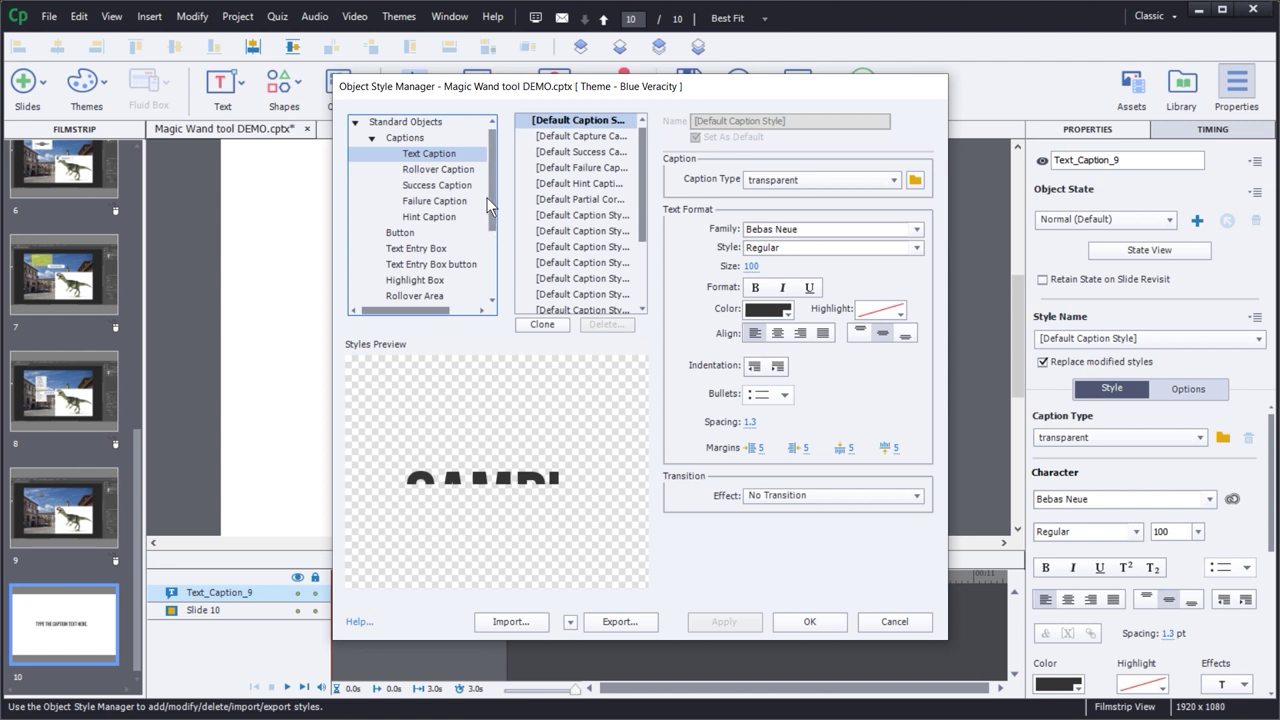
{"action": "left_click_drag", "start_coordinate": [494, 170], "coordinate": [510, 165]}
{"action": "left_click", "coordinate": [570, 136]}
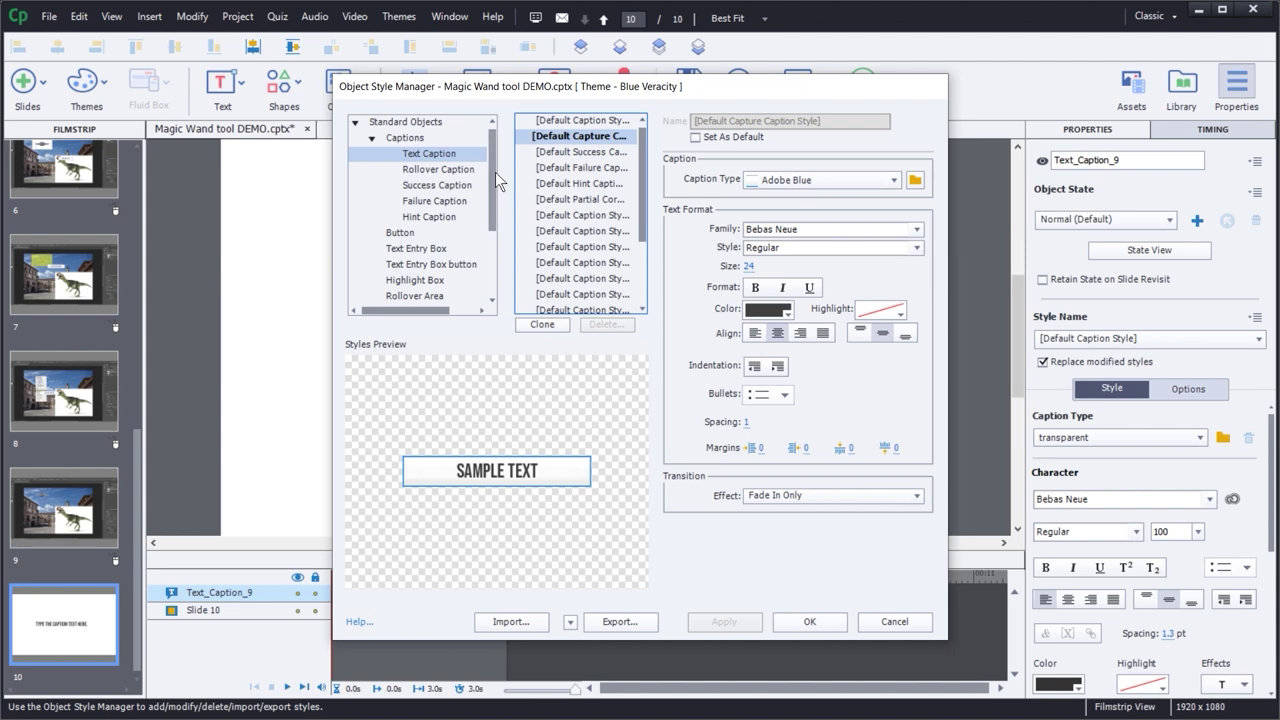
- Browse the Button and Highlight Box styles in the Object Style Manager
{"action": "left_click_drag", "start_coordinate": [495, 172], "coordinate": [495, 214]}
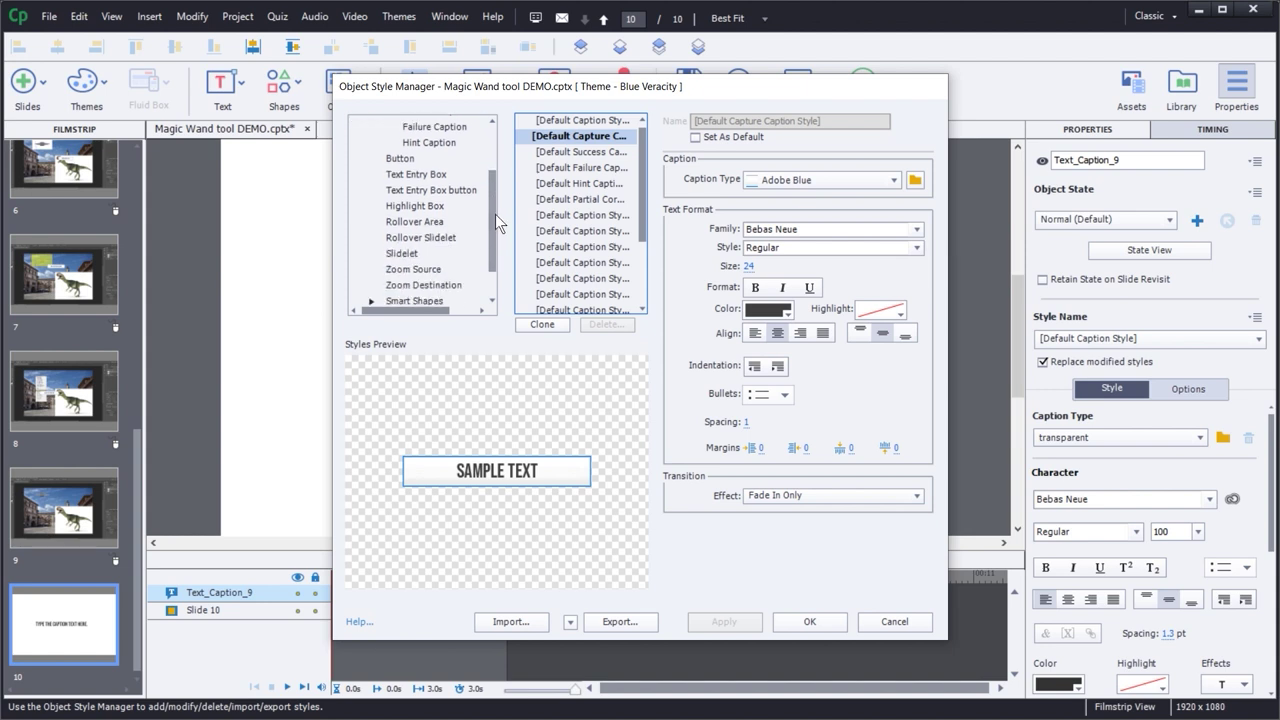
{"action": "left_click", "coordinate": [400, 153]}
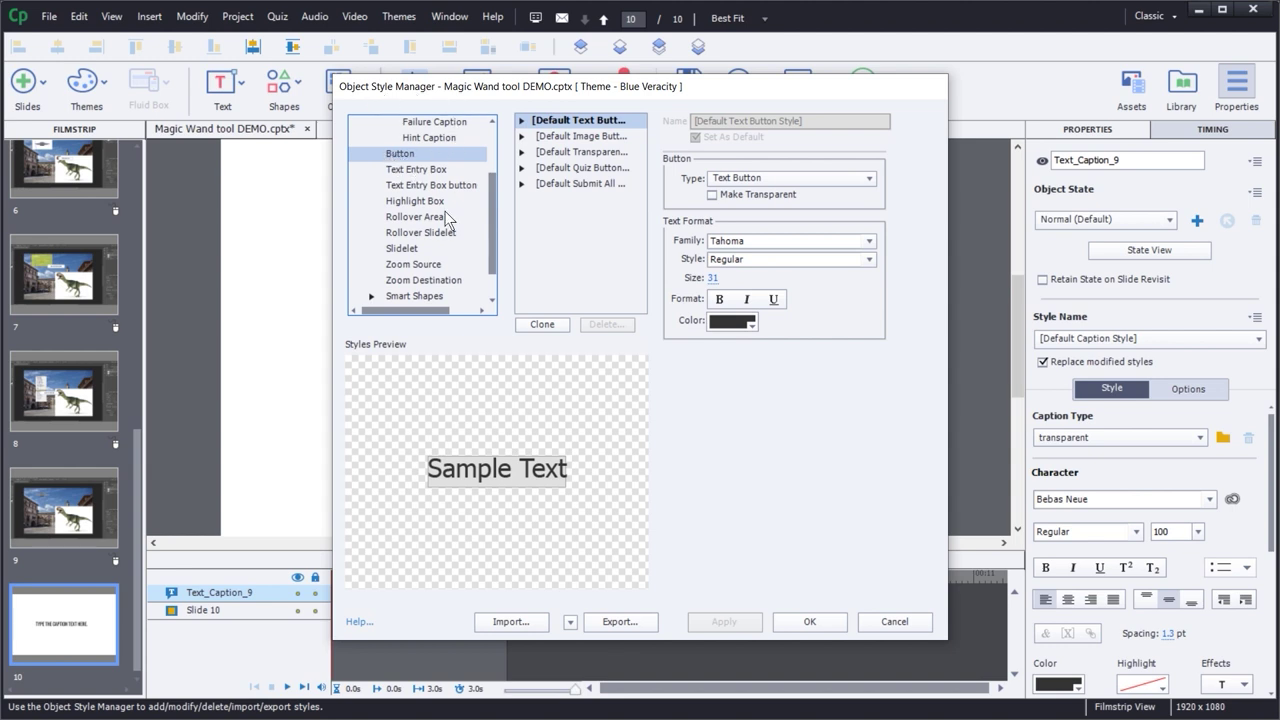
{"action": "left_click", "coordinate": [414, 203]}
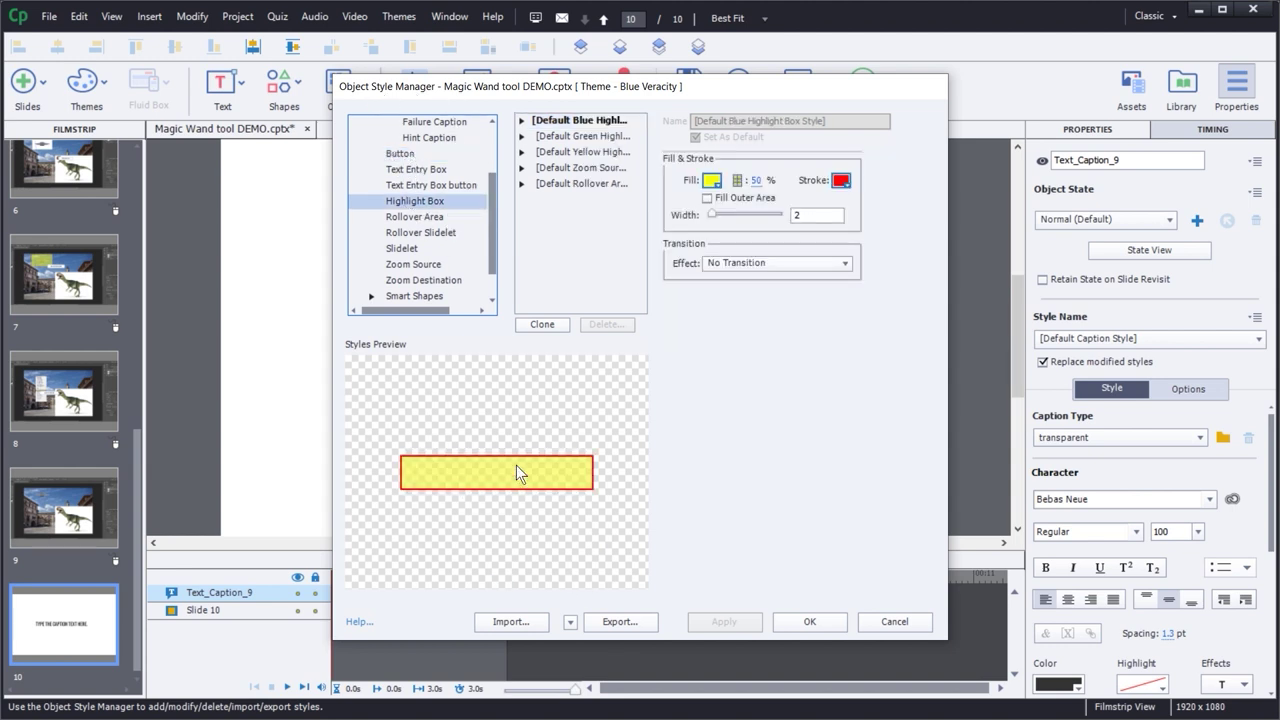
{"action": "left_click_drag", "start_coordinate": [493, 206], "coordinate": [496, 140]}
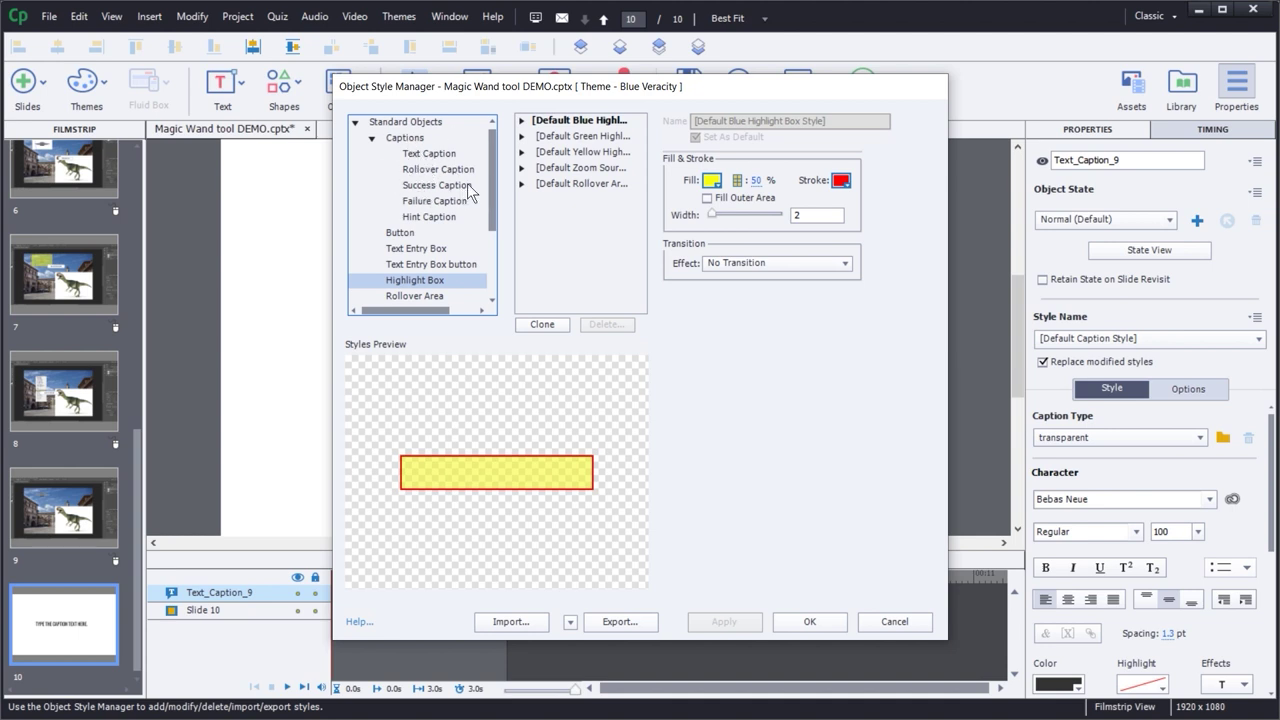
- Set [Default Capture Caption Style]'s caption type to HaloBlue and move the dialog aside
{"action": "left_click", "coordinate": [426, 123]}
{"action": "left_click", "coordinate": [582, 136]}
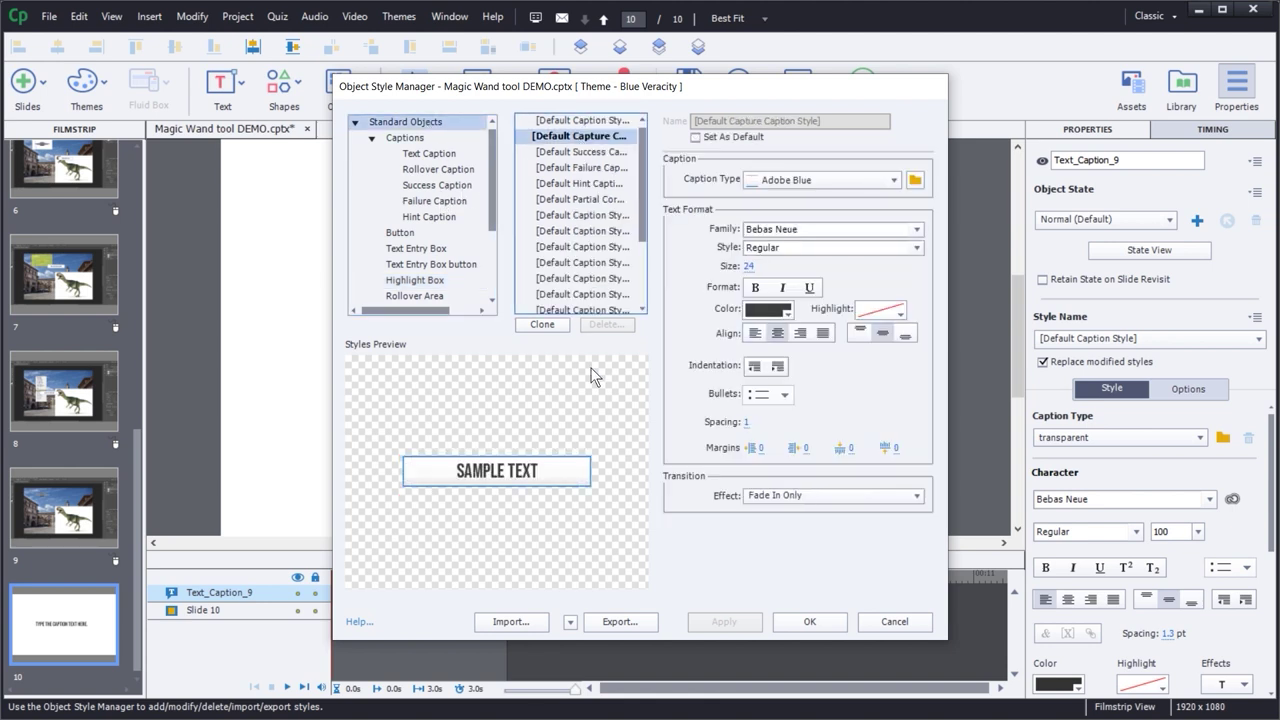
{"action": "left_click", "coordinate": [892, 181]}
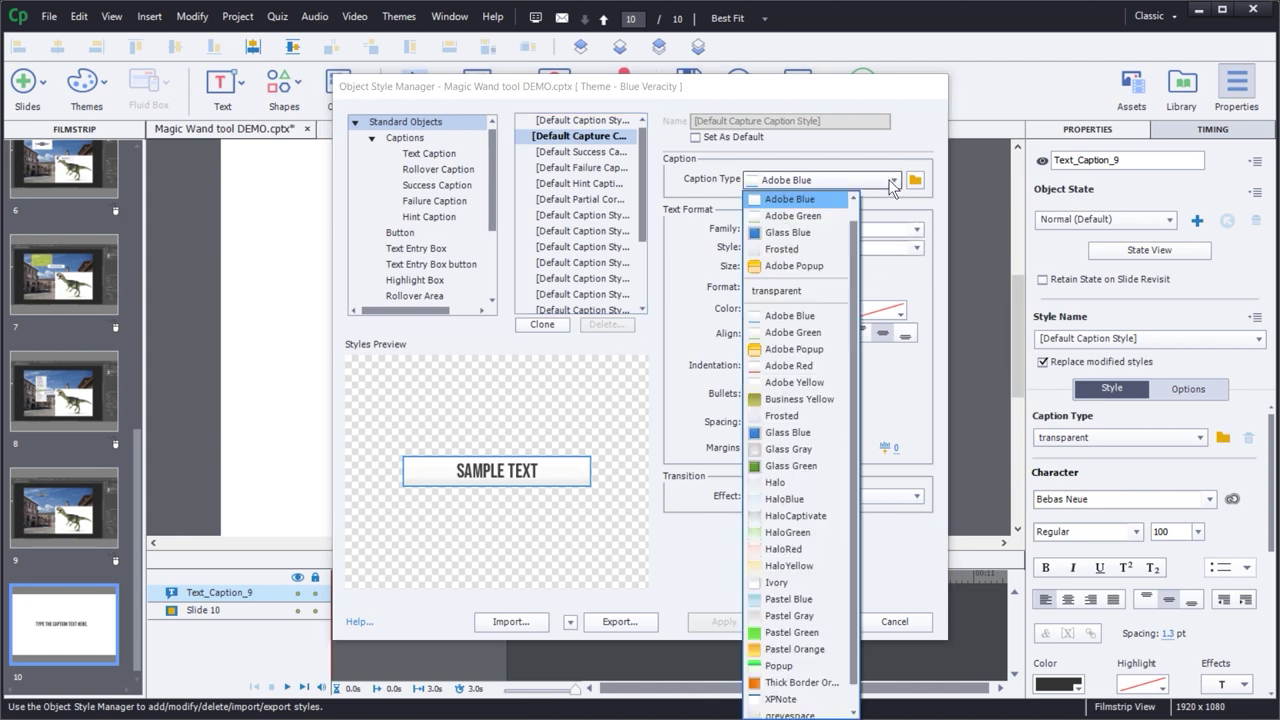
{"action": "left_click", "coordinate": [790, 499]}
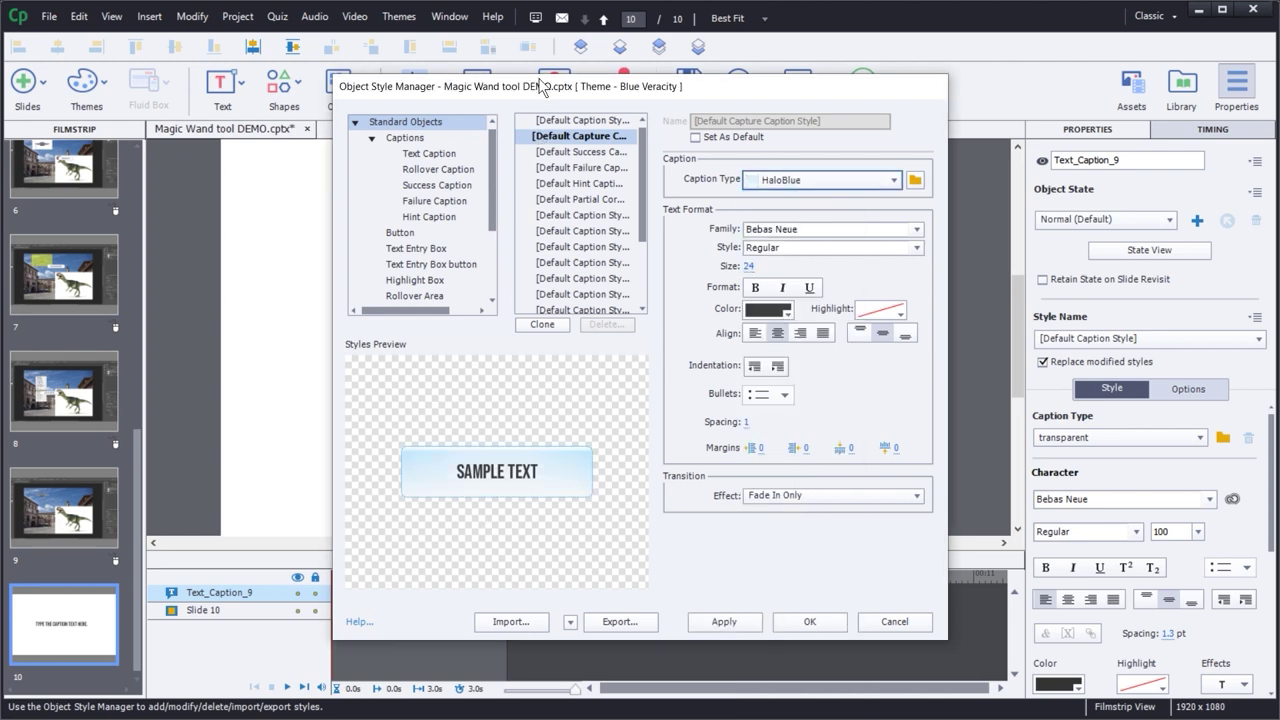
{"action": "left_click_drag", "start_coordinate": [500, 77], "coordinate": [645, 88]}
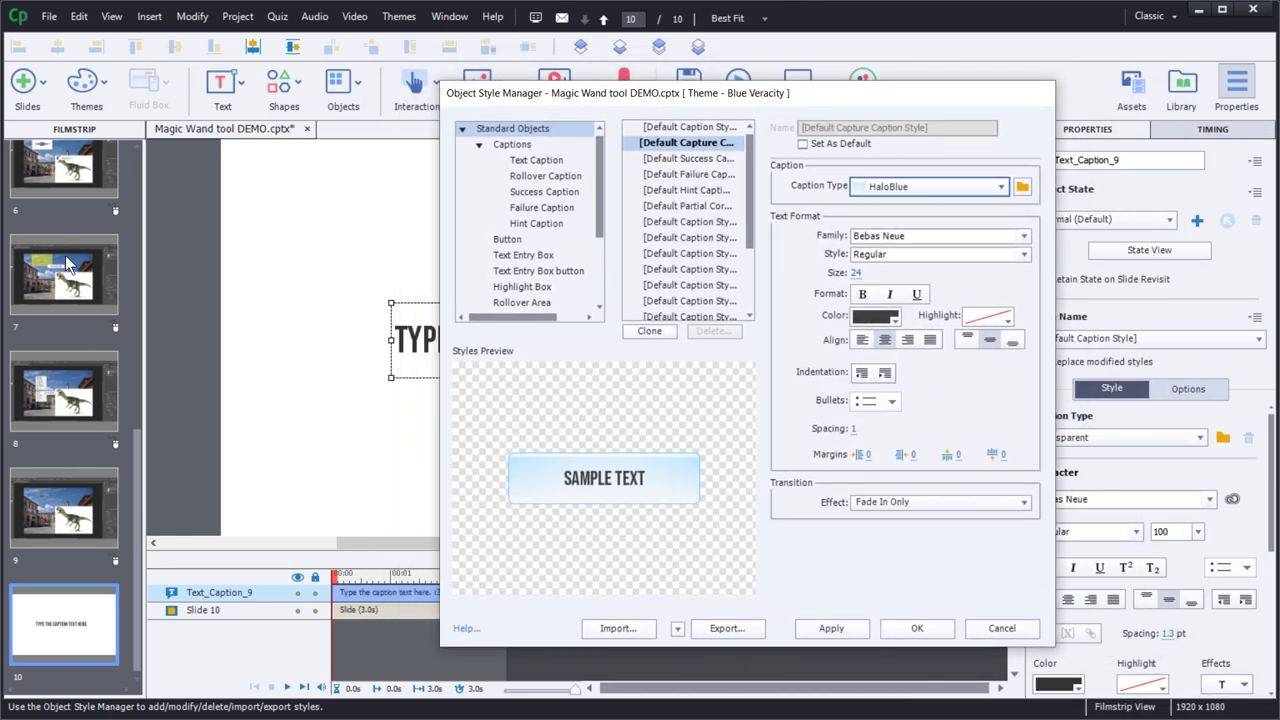
- Confirm the HaloBlue change, close the style window and show slide 2
{"action": "left_click", "coordinate": [915, 624]}
{"action": "left_click", "coordinate": [42, 177]}
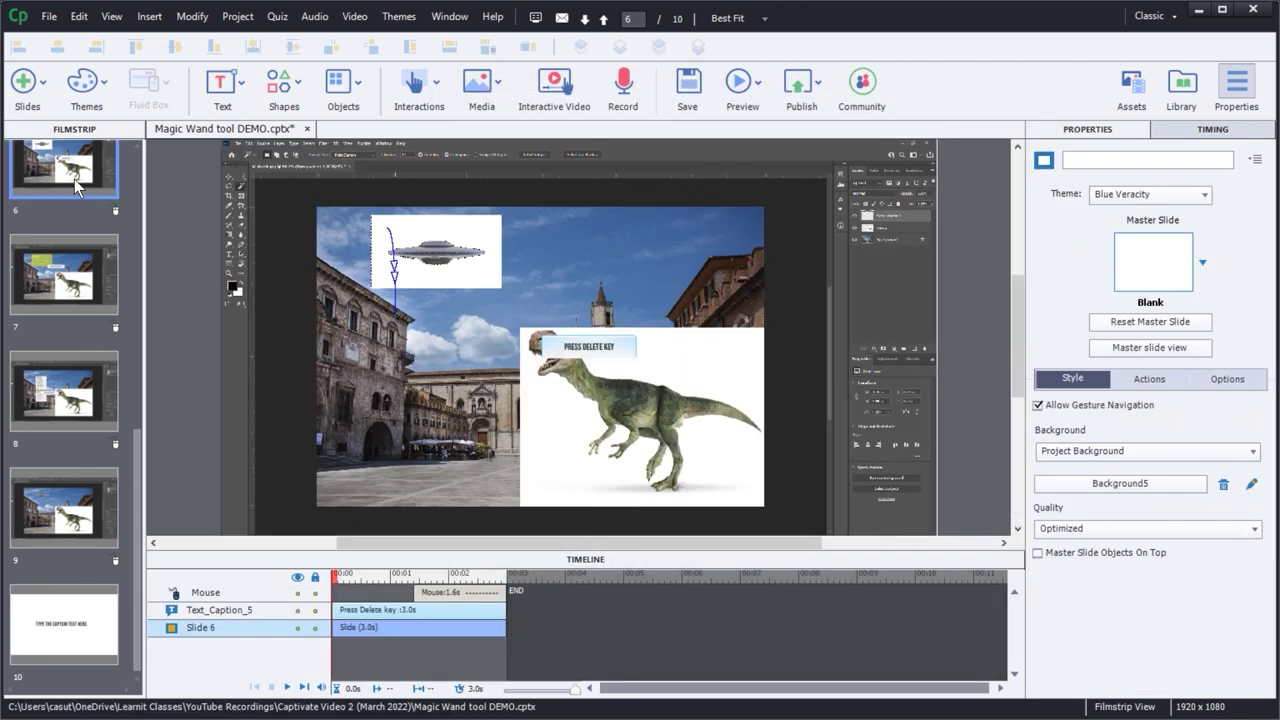
{"action": "scroll", "coordinate": [64, 195], "scroll_direction": "up", "scroll_amount": 5}
{"action": "left_click", "coordinate": [67, 337]}
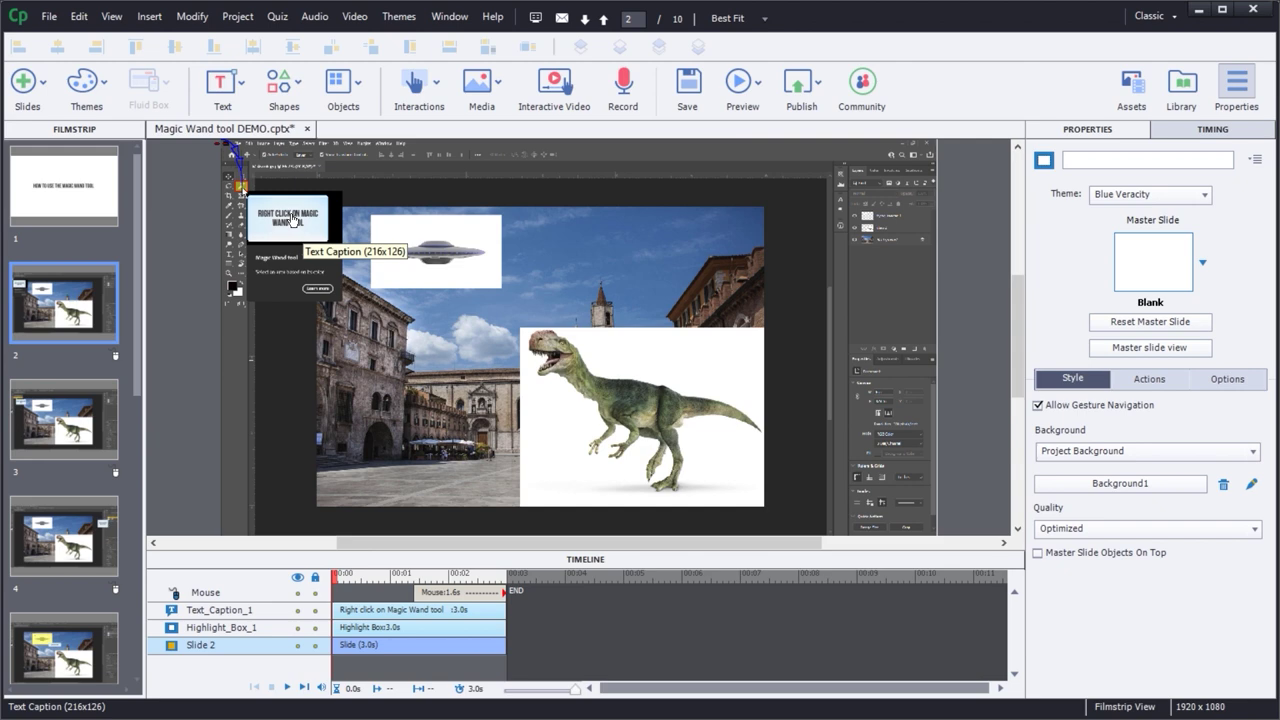
- Reopen the Object Style Manager on [Default Capture Caption Style], moving it to uncover the slide
{"action": "left_click", "coordinate": [79, 20]}
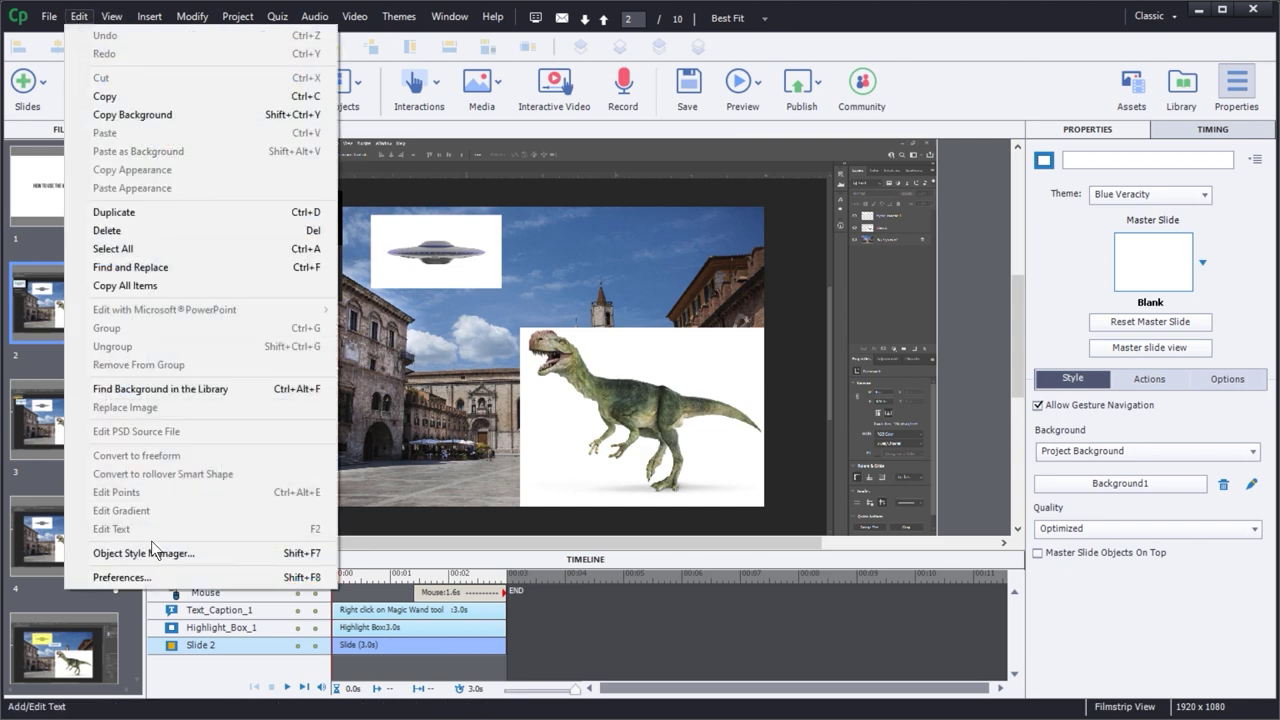
{"action": "left_click", "coordinate": [155, 553]}
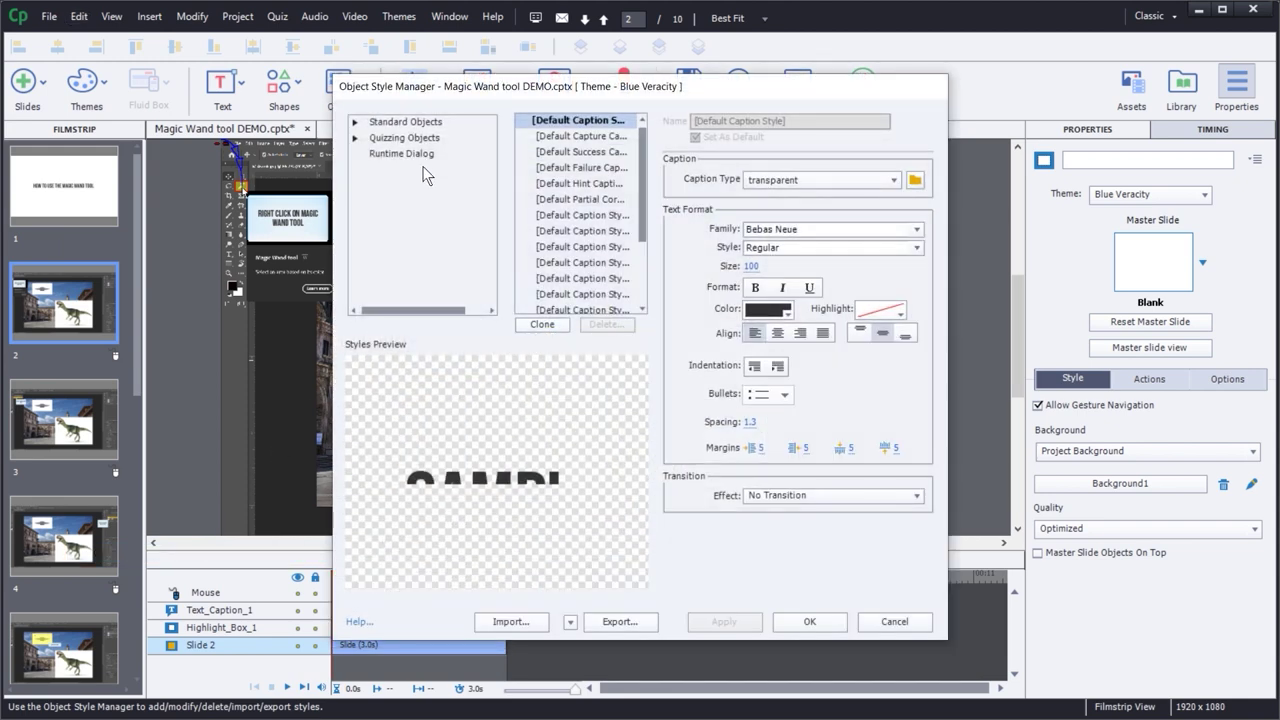
{"action": "left_click", "coordinate": [356, 121]}
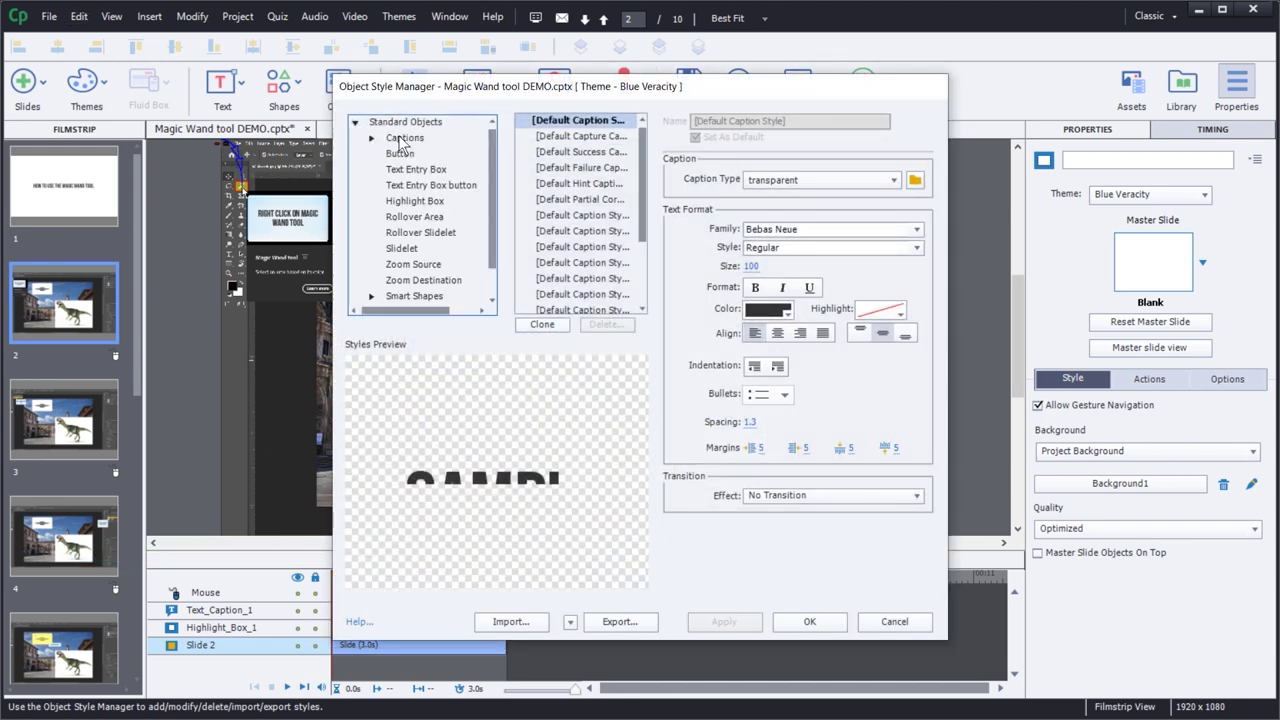
{"action": "left_click", "coordinate": [573, 141]}
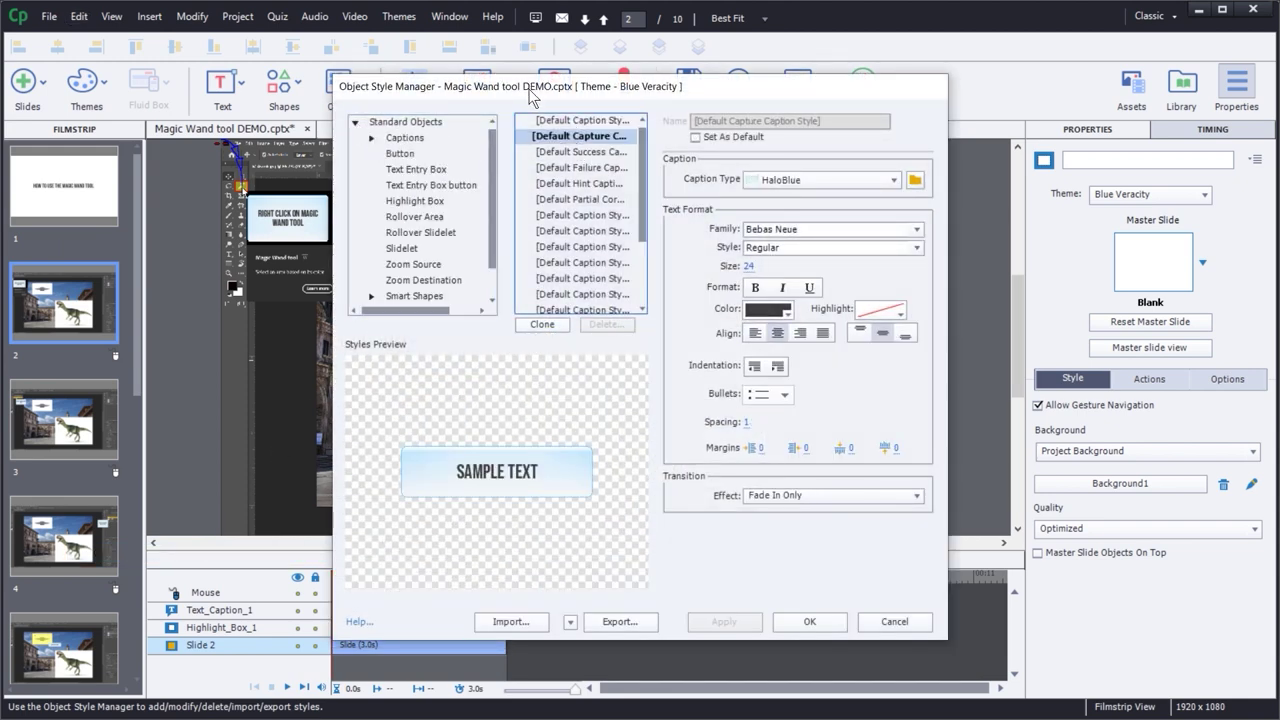
{"action": "left_click_drag", "start_coordinate": [530, 90], "coordinate": [720, 40]}
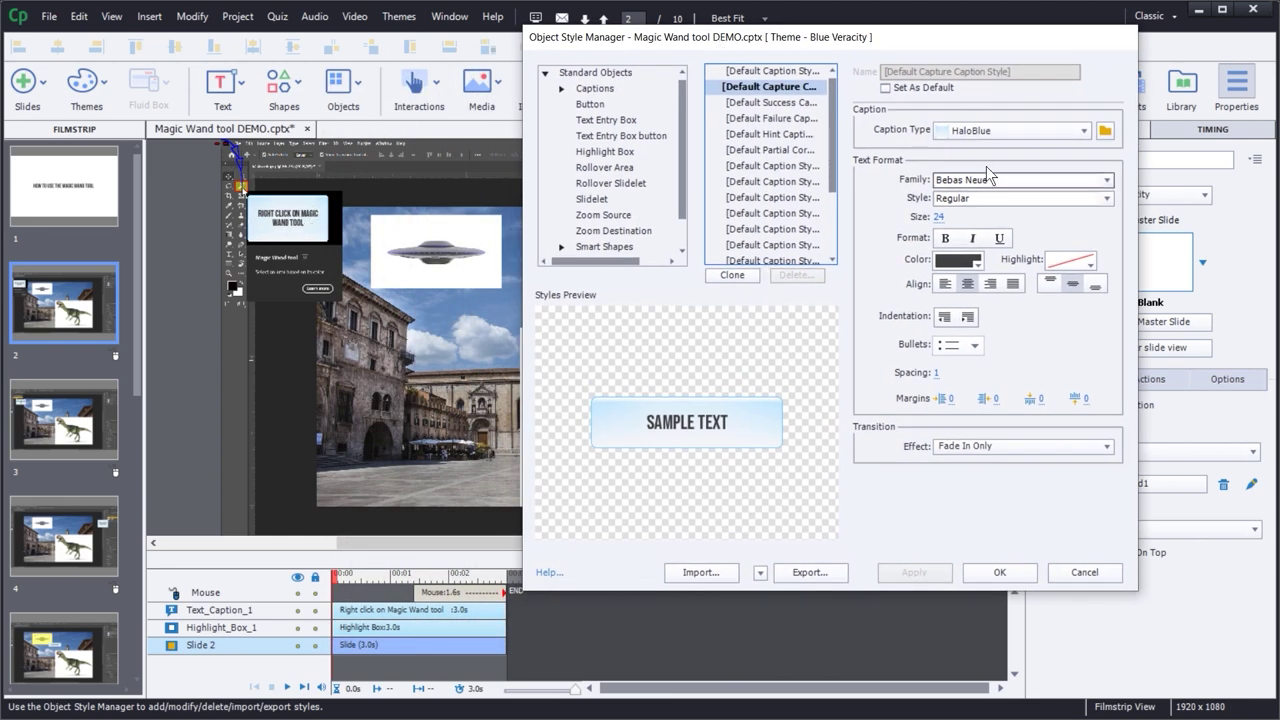
- Change the caption type to Adobe Red, after trying Adobe Popup, and apply it
{"action": "left_click", "coordinate": [988, 131]}
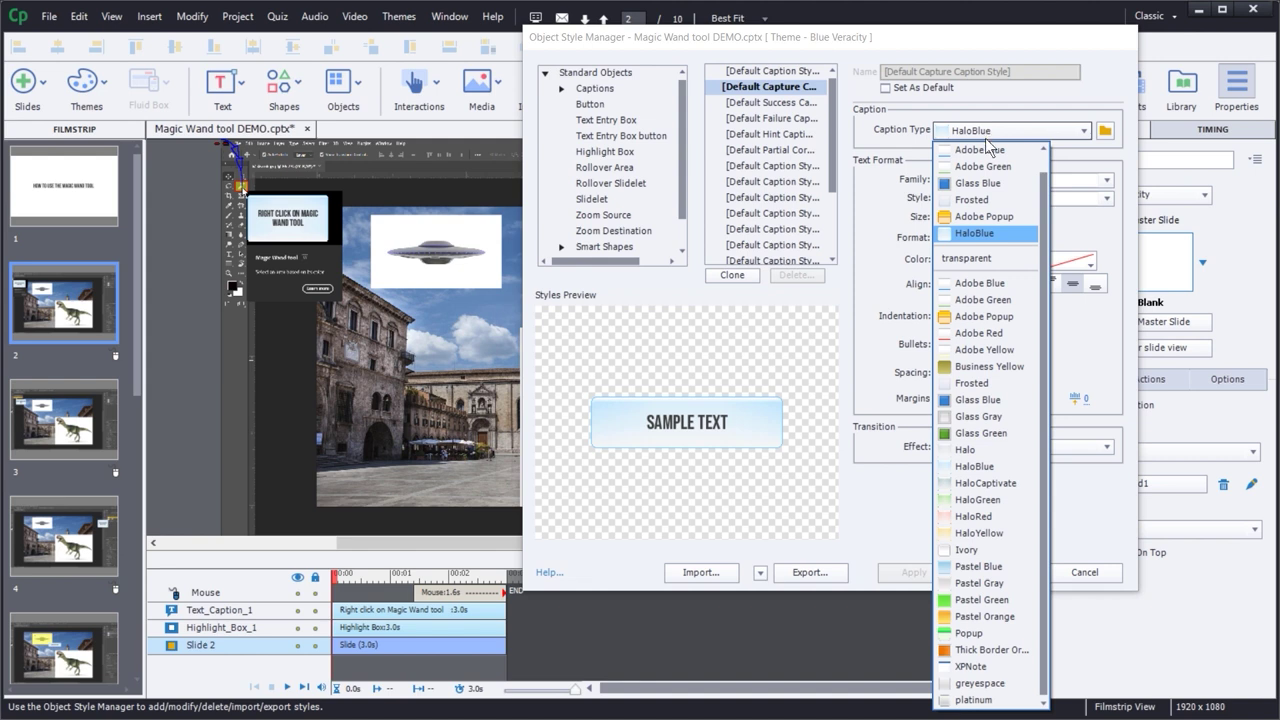
{"action": "left_click", "coordinate": [969, 316]}
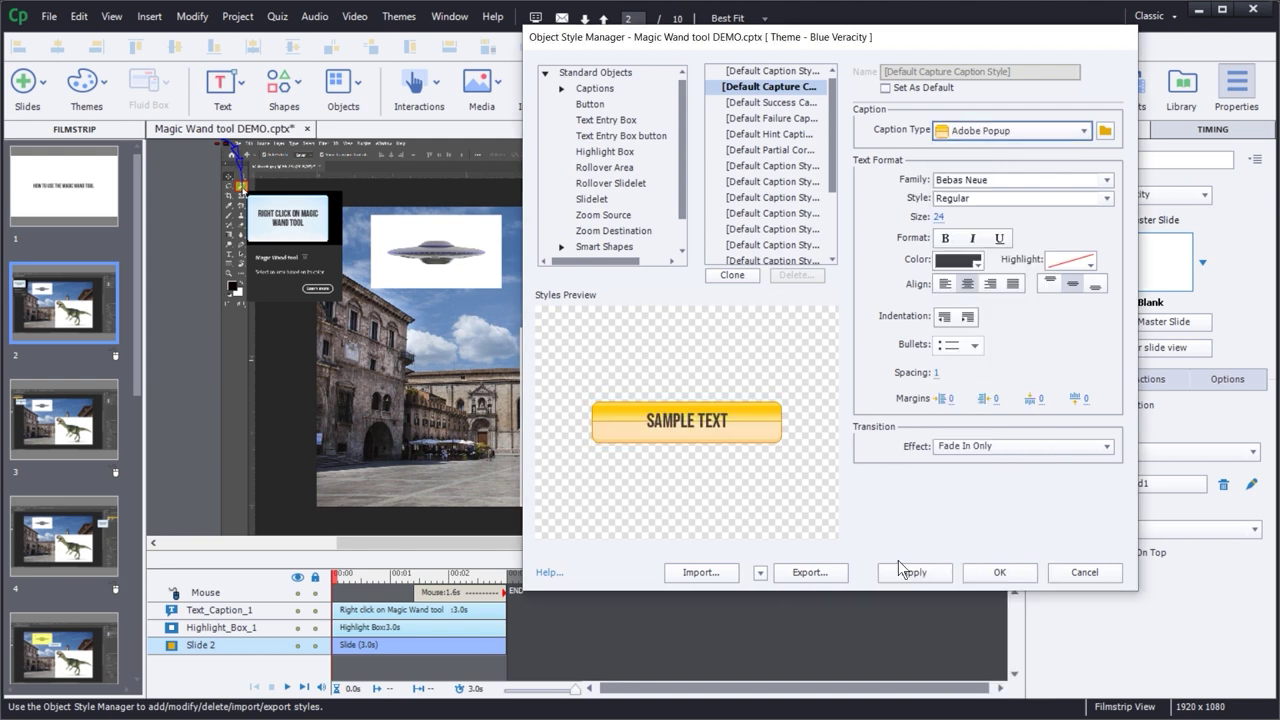
{"action": "left_click", "coordinate": [965, 133]}
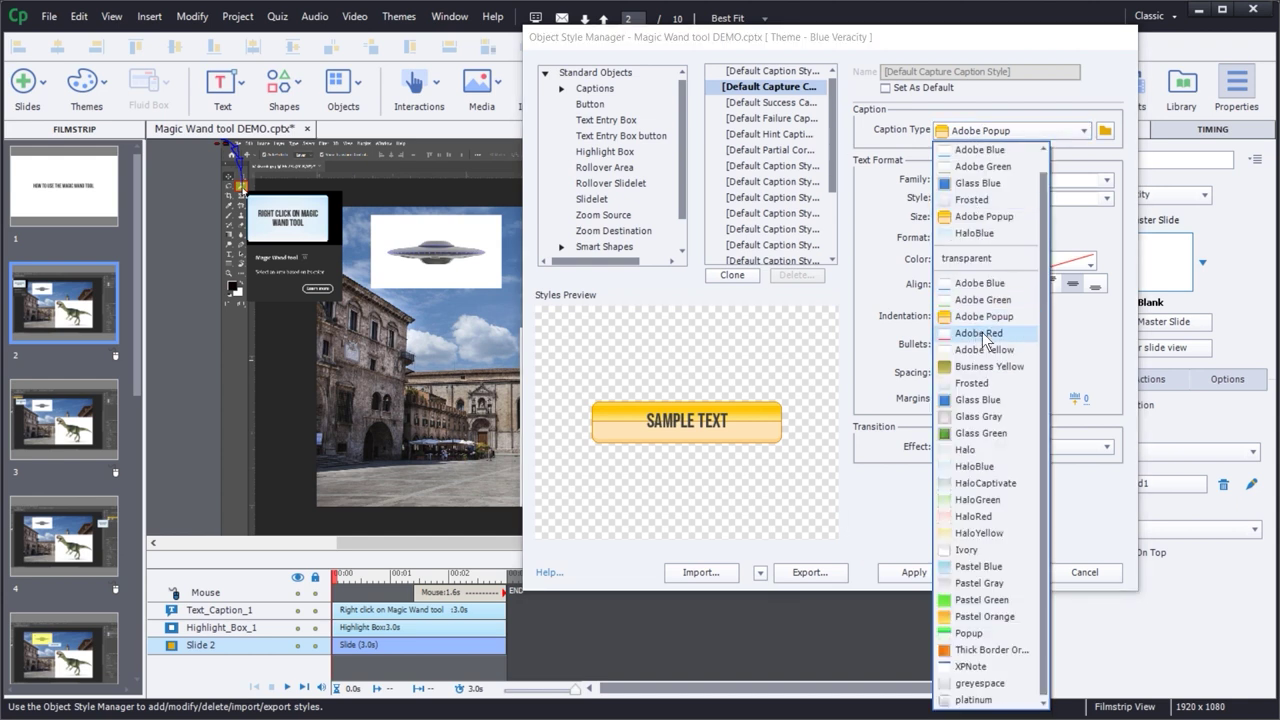
{"action": "left_click", "coordinate": [969, 333]}
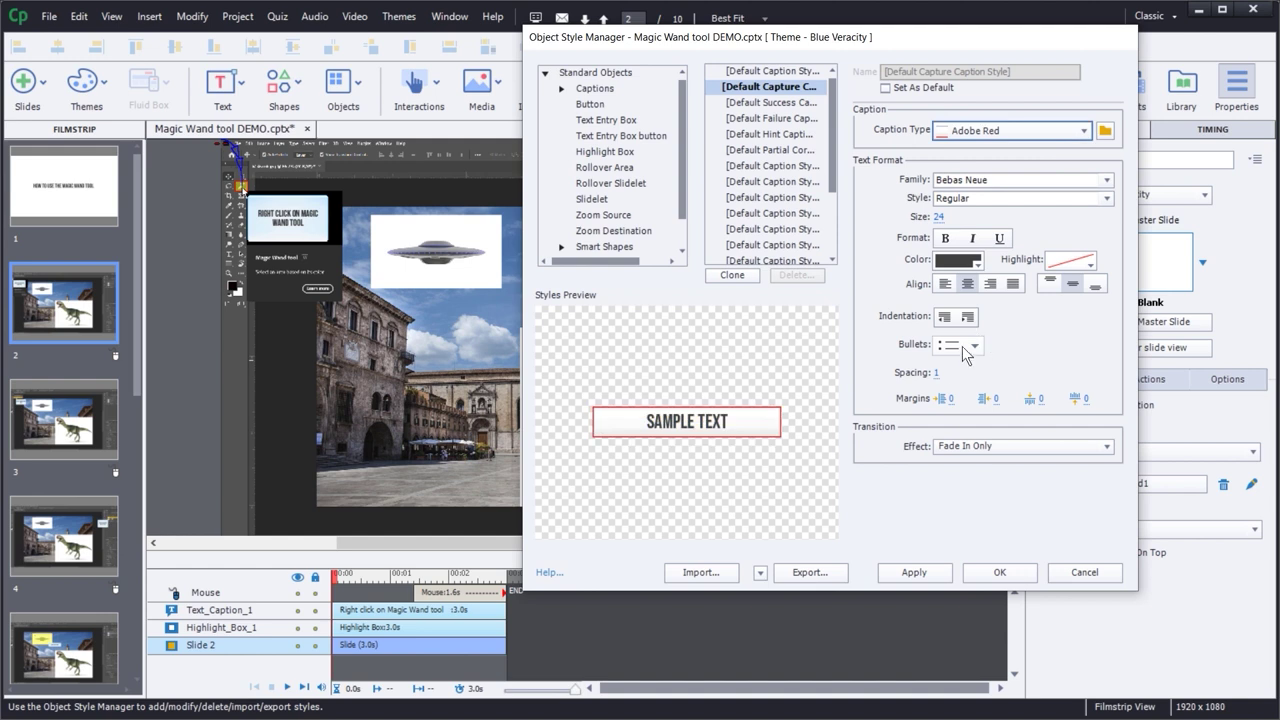
{"action": "left_click", "coordinate": [983, 575]}
{"action": "left_click", "coordinate": [914, 573]}
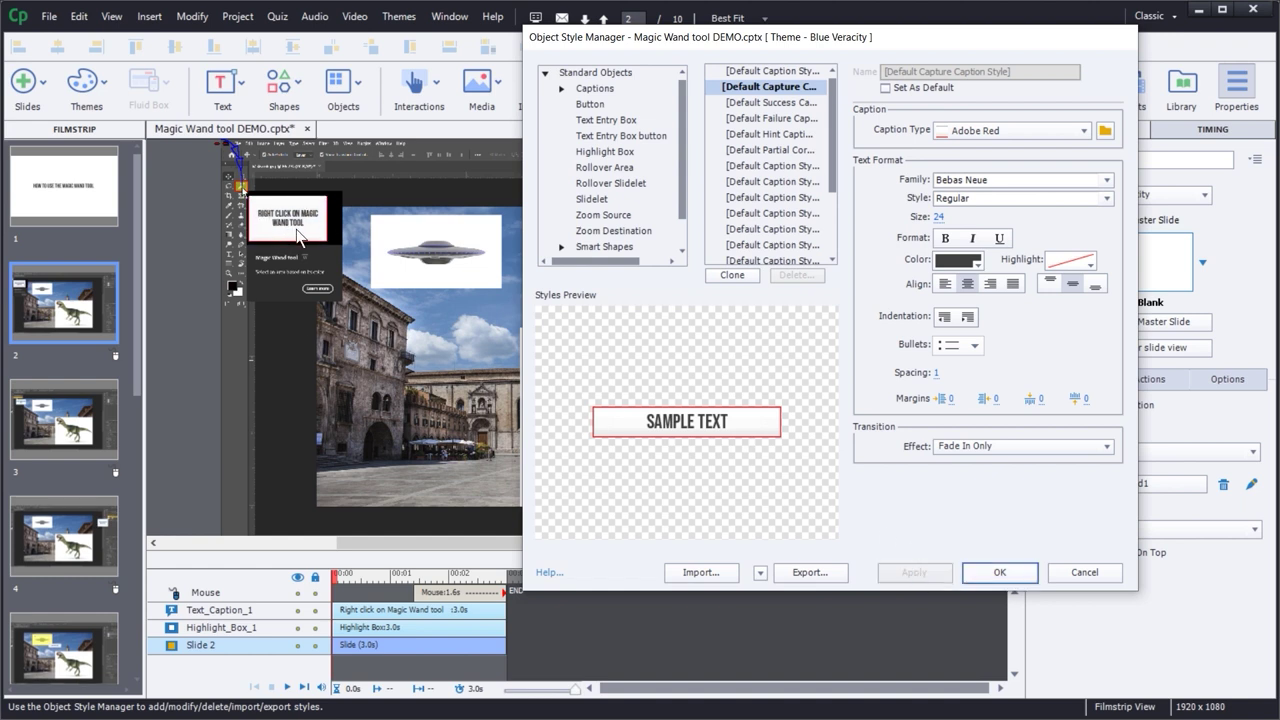
- Close the Object Style Manager and step through the filmstrip to slide 8
{"action": "left_click", "coordinate": [996, 572]}
{"action": "left_click", "coordinate": [47, 415]}
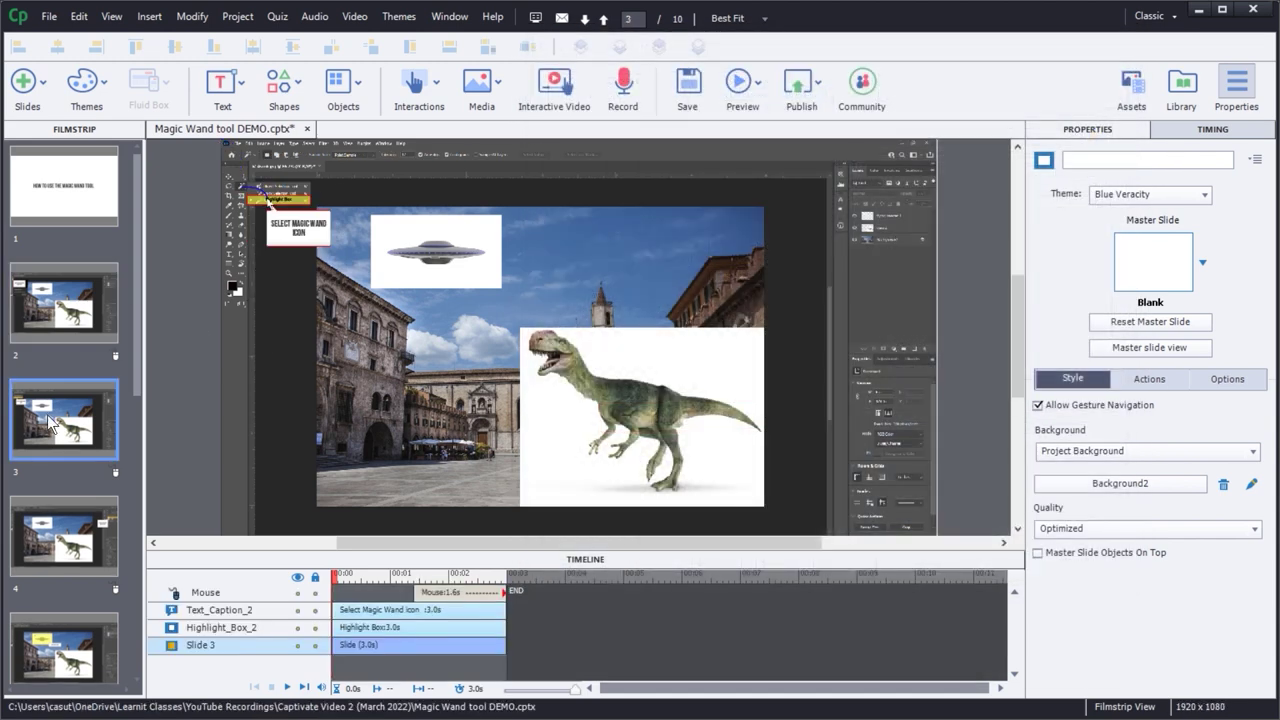
{"action": "key", "text": "Down"}
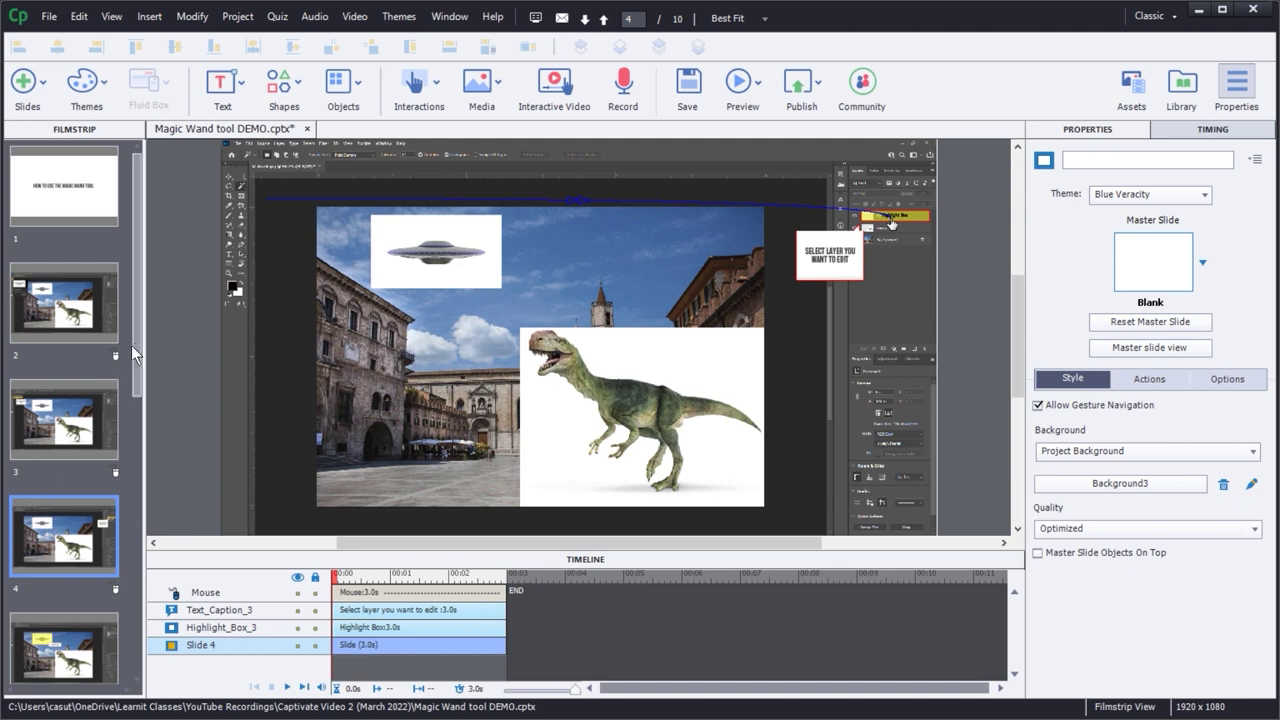
{"action": "left_click_drag", "start_coordinate": [136, 338], "coordinate": [141, 512]}
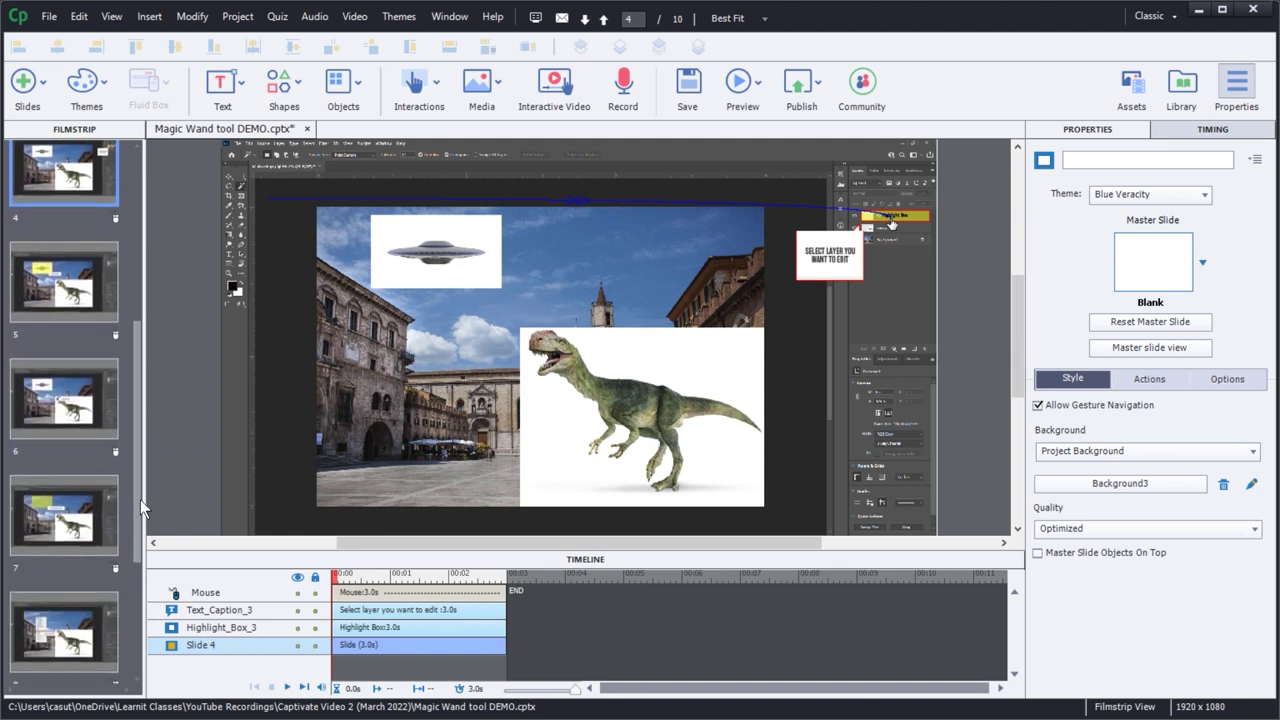
{"action": "left_click", "coordinate": [46, 512]}
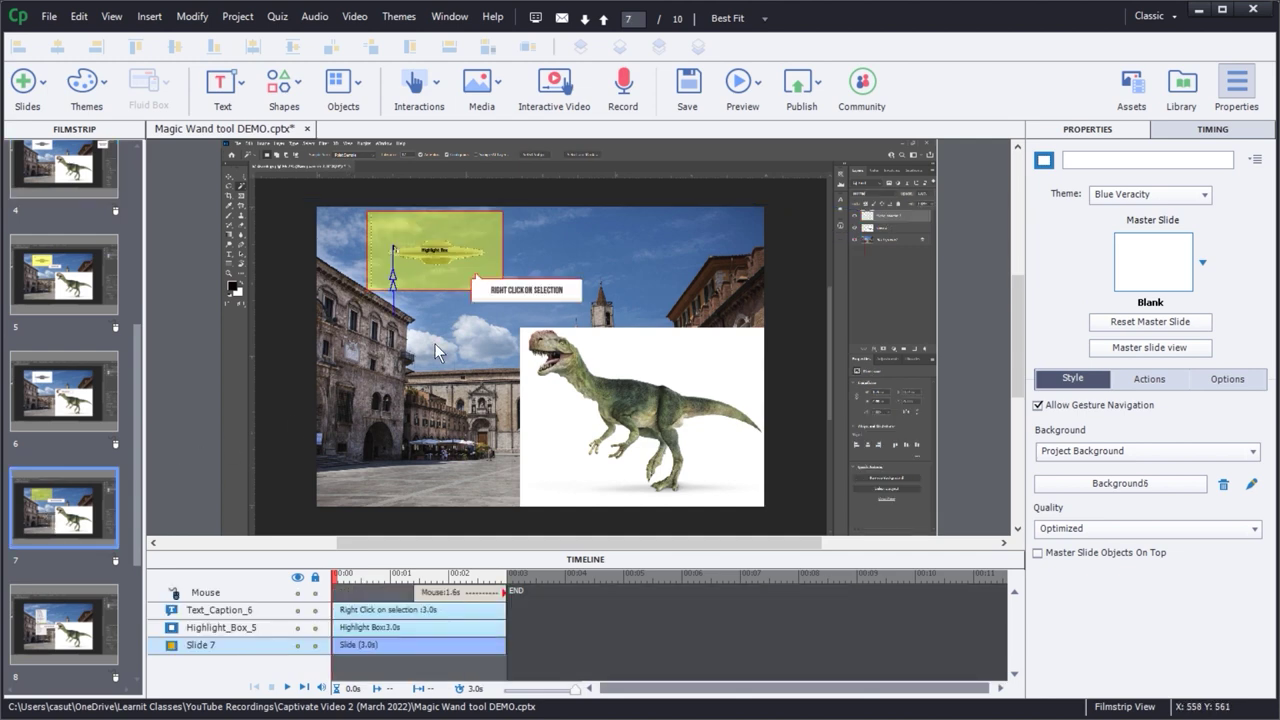
{"action": "left_click_drag", "start_coordinate": [140, 438], "coordinate": [128, 534]}
{"action": "left_click", "coordinate": [55, 500]}
{"action": "key", "text": "Up"}
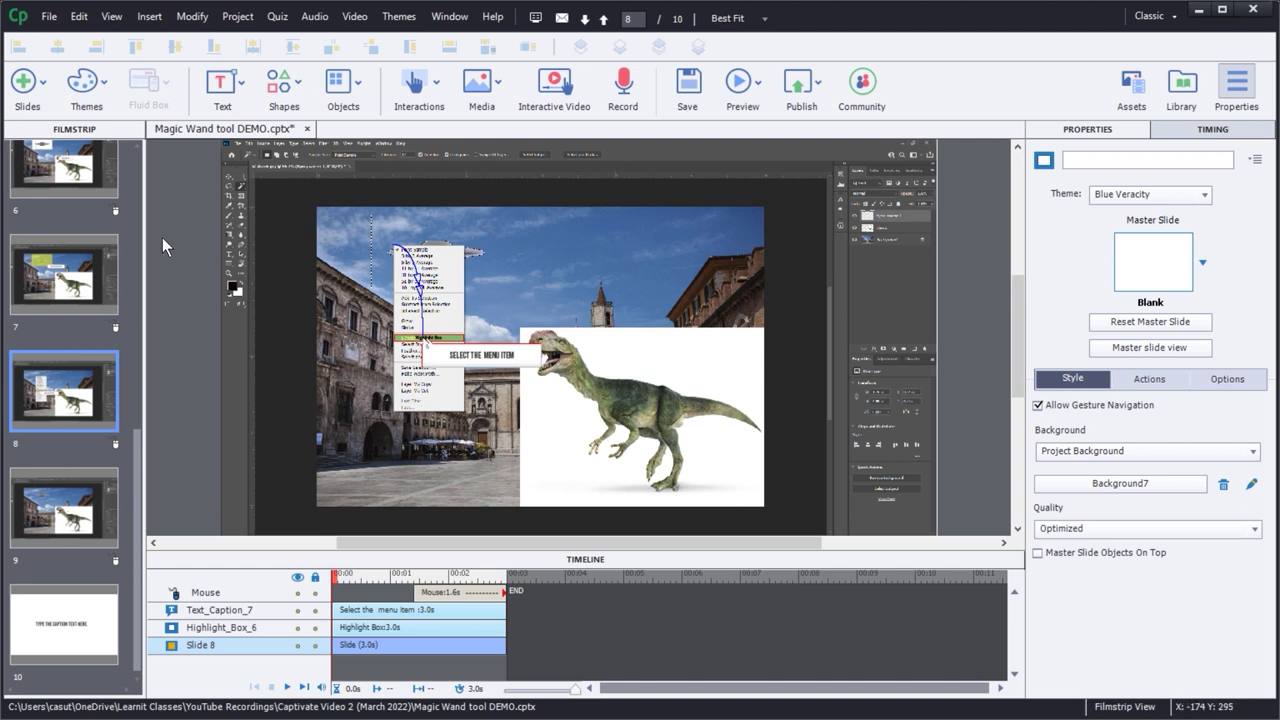
- Reopen the Object Style Manager from the Edit menu and view the export choices without changing them
{"action": "left_click", "coordinate": [80, 16]}
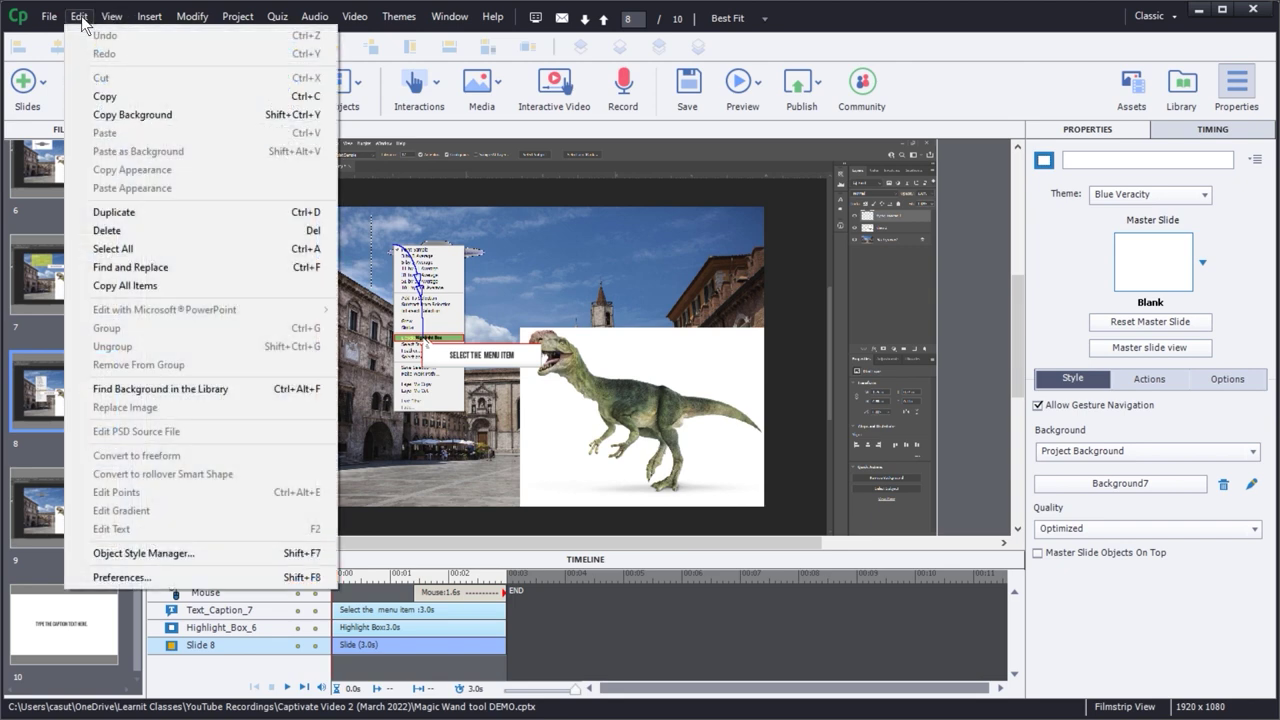
{"action": "left_click", "coordinate": [129, 556]}
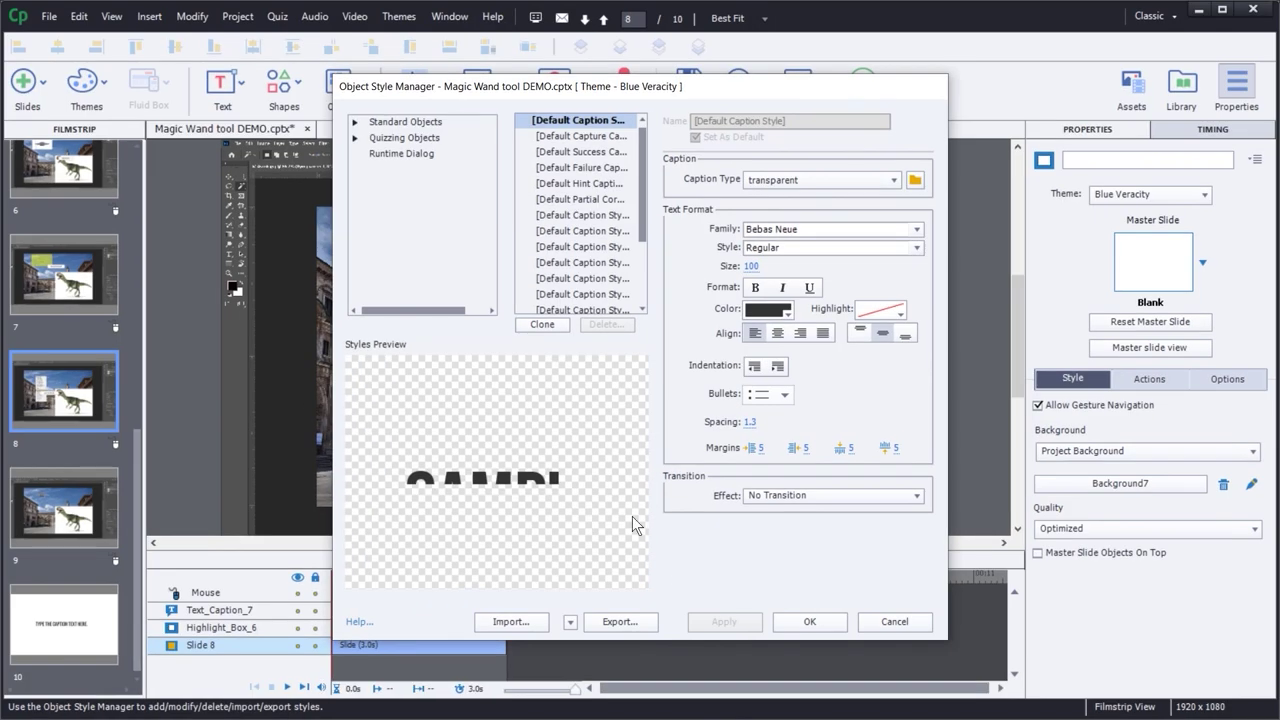
{"action": "left_click", "coordinate": [570, 622]}
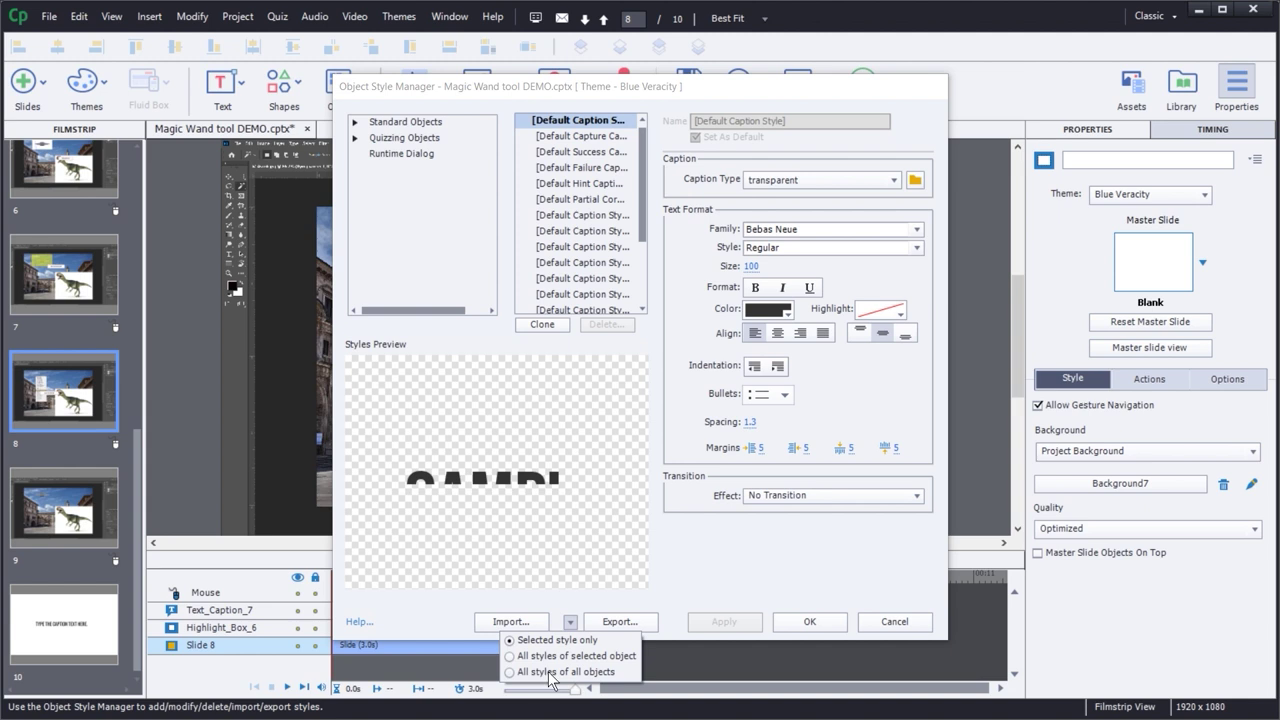
{"action": "left_click", "coordinate": [733, 568]}
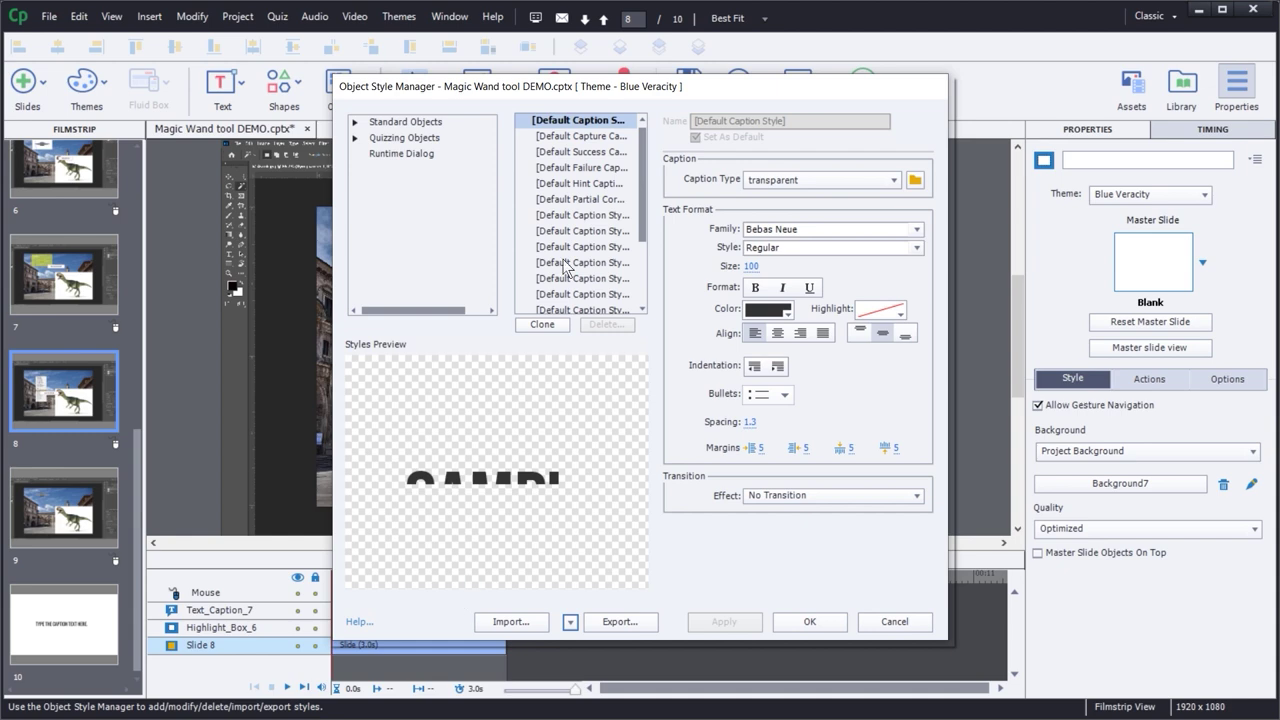
- Cancel the single-style export and choose to export all styles of all objects
{"action": "left_click", "coordinate": [616, 622]}
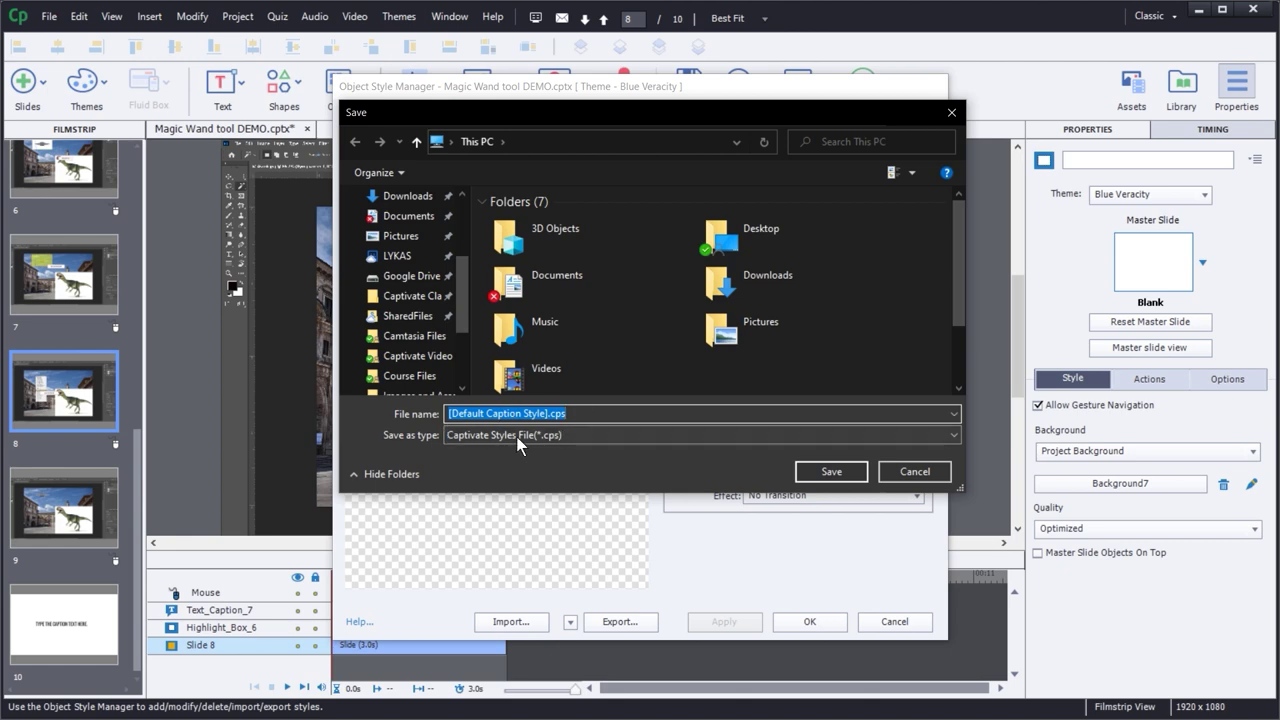
{"action": "left_click", "coordinate": [914, 471]}
{"action": "left_click", "coordinate": [570, 622]}
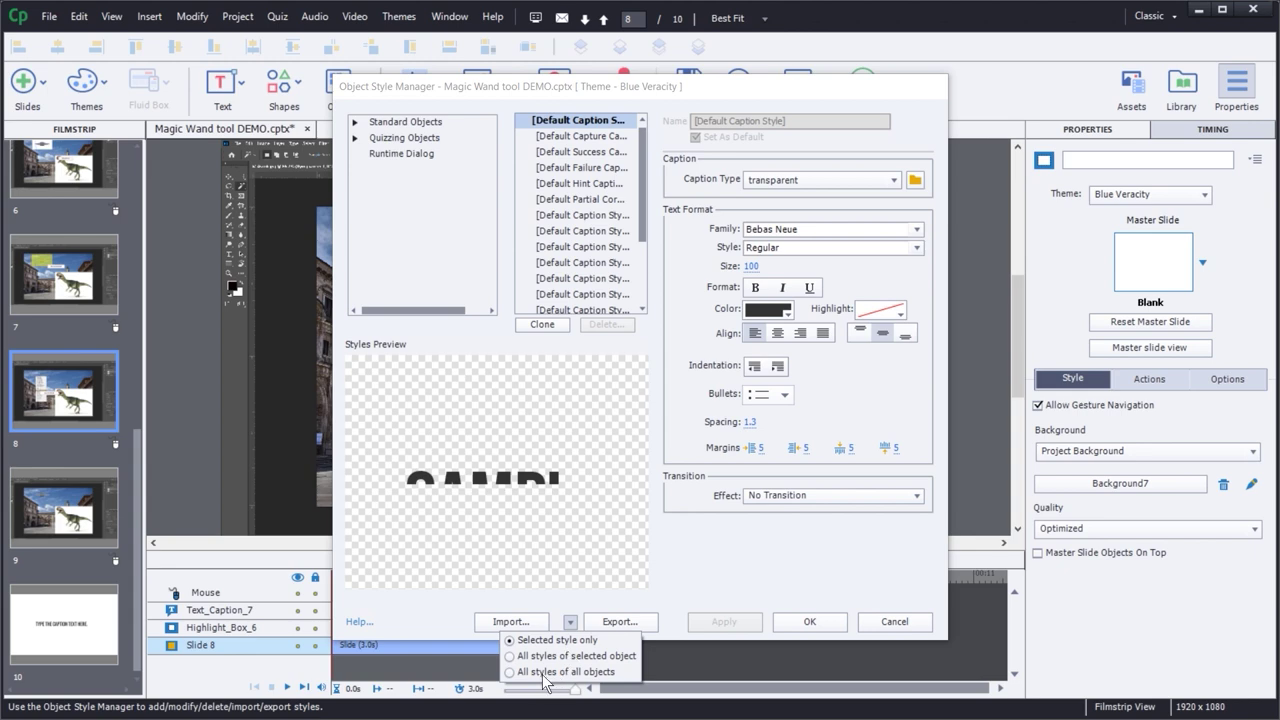
{"action": "left_click", "coordinate": [545, 672]}
{"action": "left_click", "coordinate": [768, 570]}
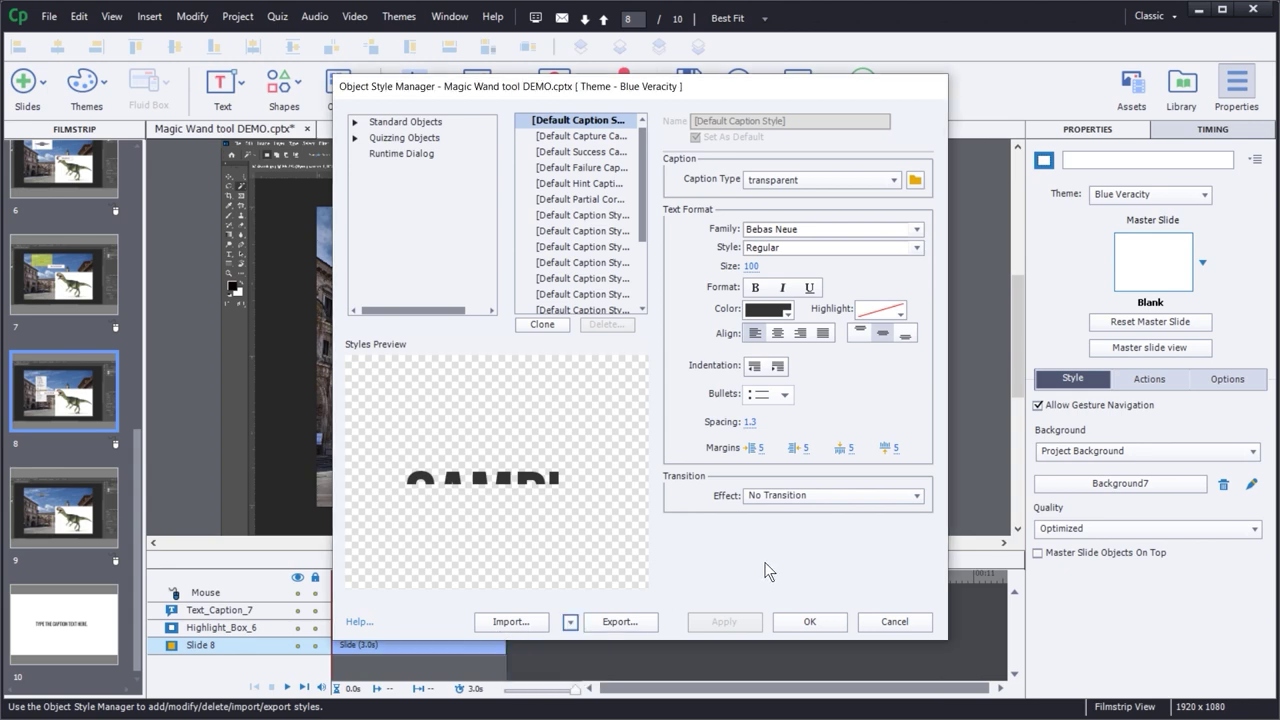
{"action": "left_click", "coordinate": [607, 622]}
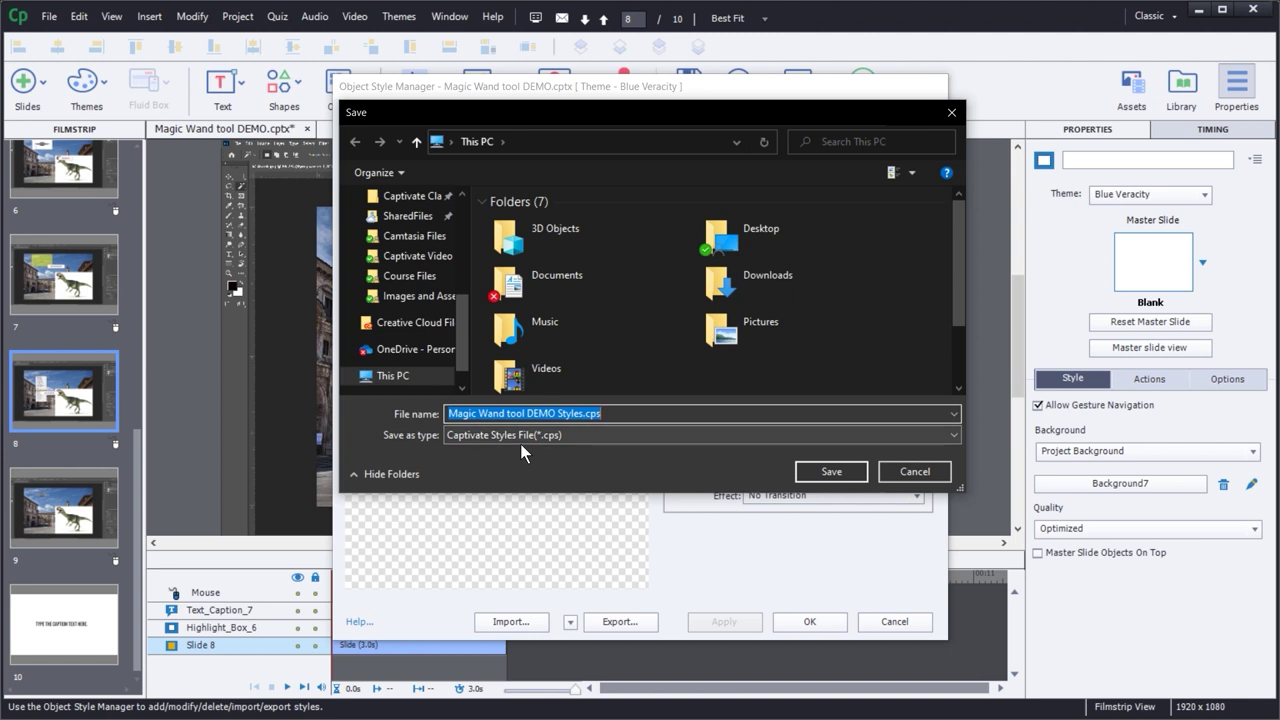
- Save Magic Wand tool DEMO Styles.cps in Captivate Video 2 (March 2022) and close the manager
{"action": "left_click_drag", "start_coordinate": [464, 331], "coordinate": [469, 209]}
{"action": "left_click", "coordinate": [405, 289]}
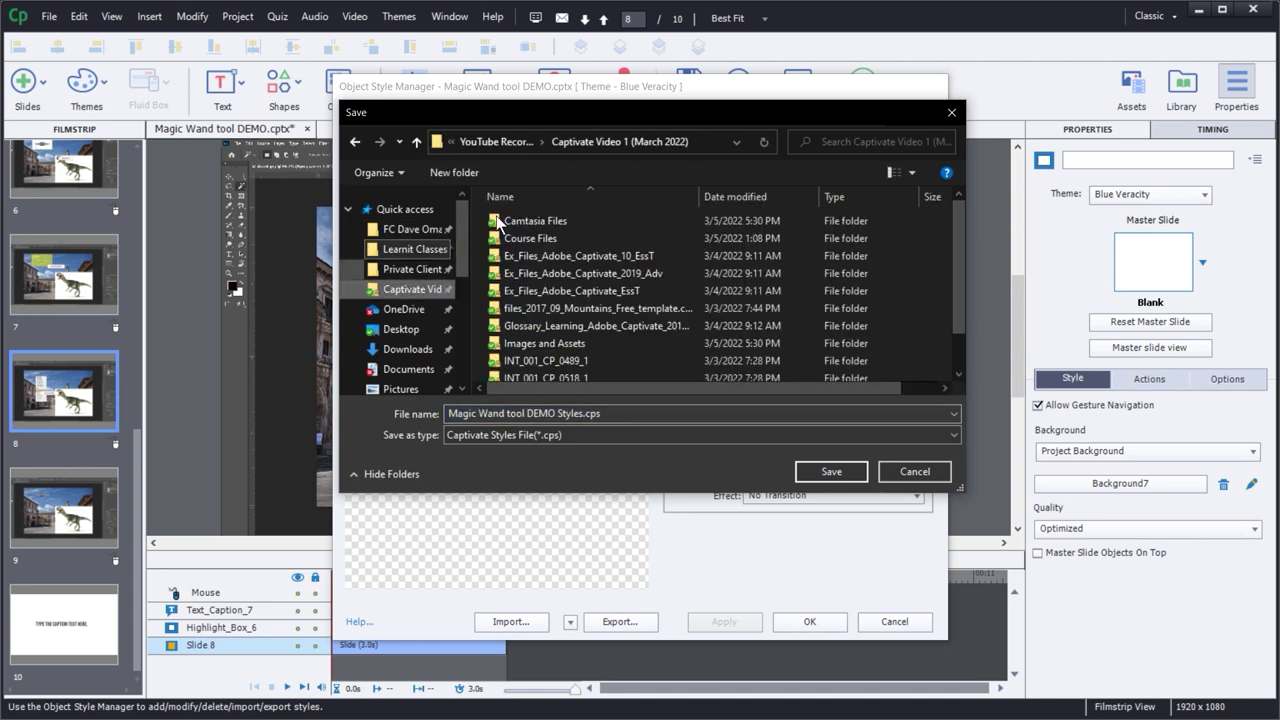
{"action": "left_click", "coordinate": [497, 141]}
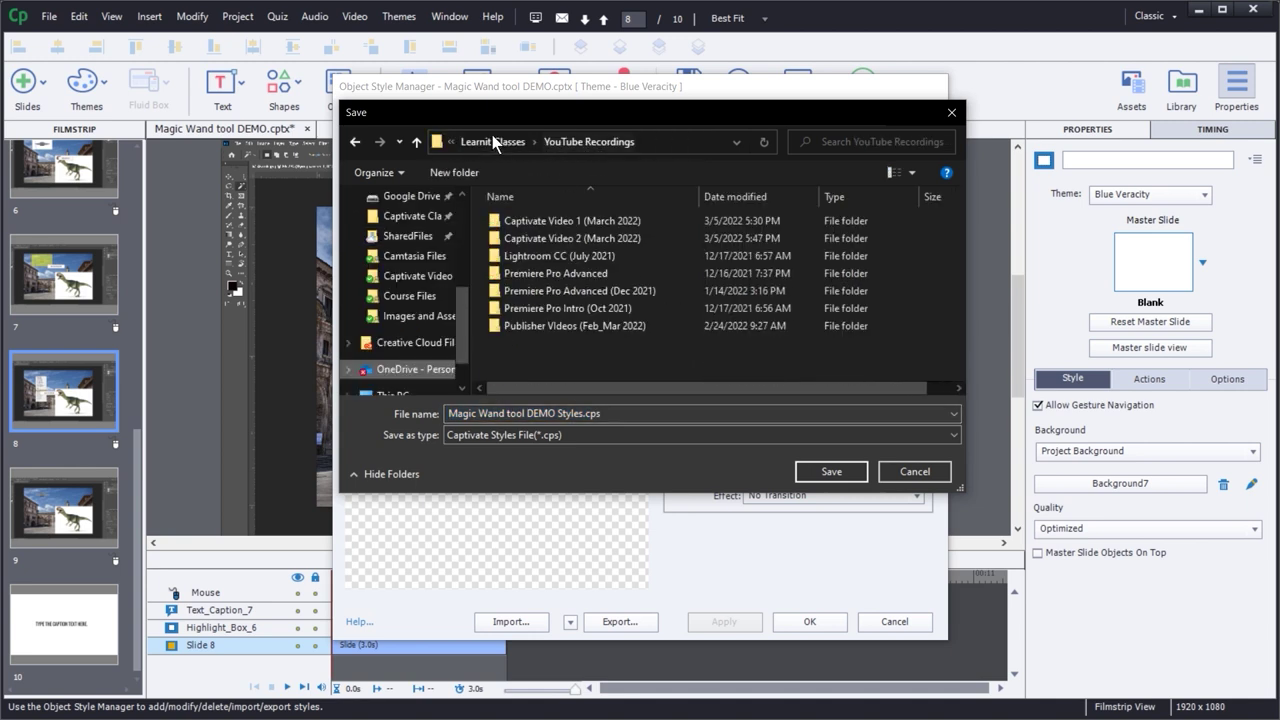
{"action": "double_click", "coordinate": [518, 239]}
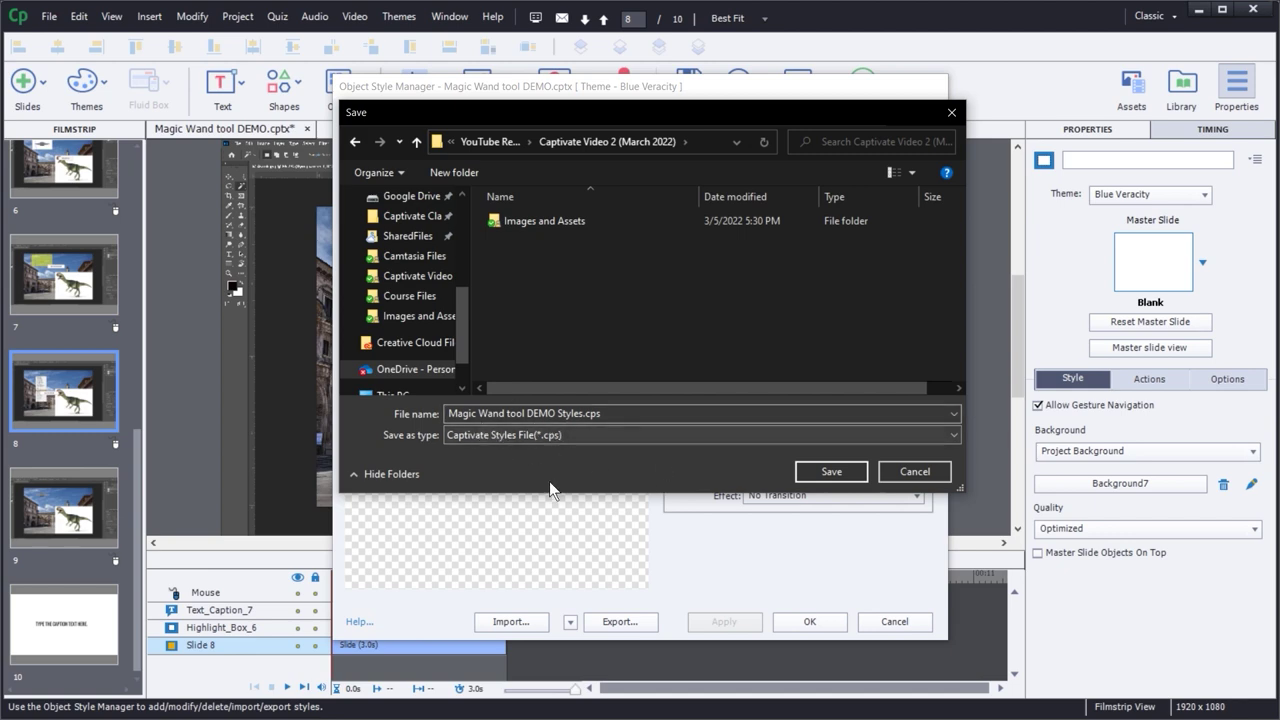
{"action": "left_click", "coordinate": [819, 474]}
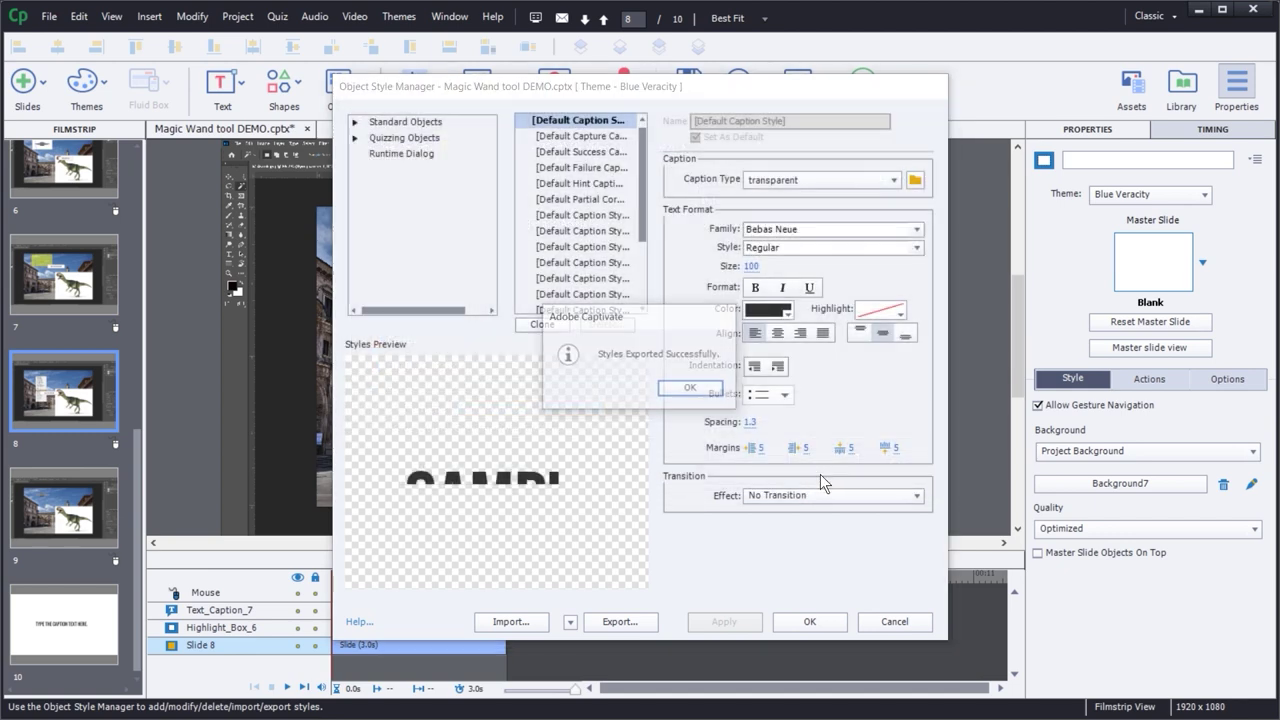
{"action": "left_click", "coordinate": [680, 388]}
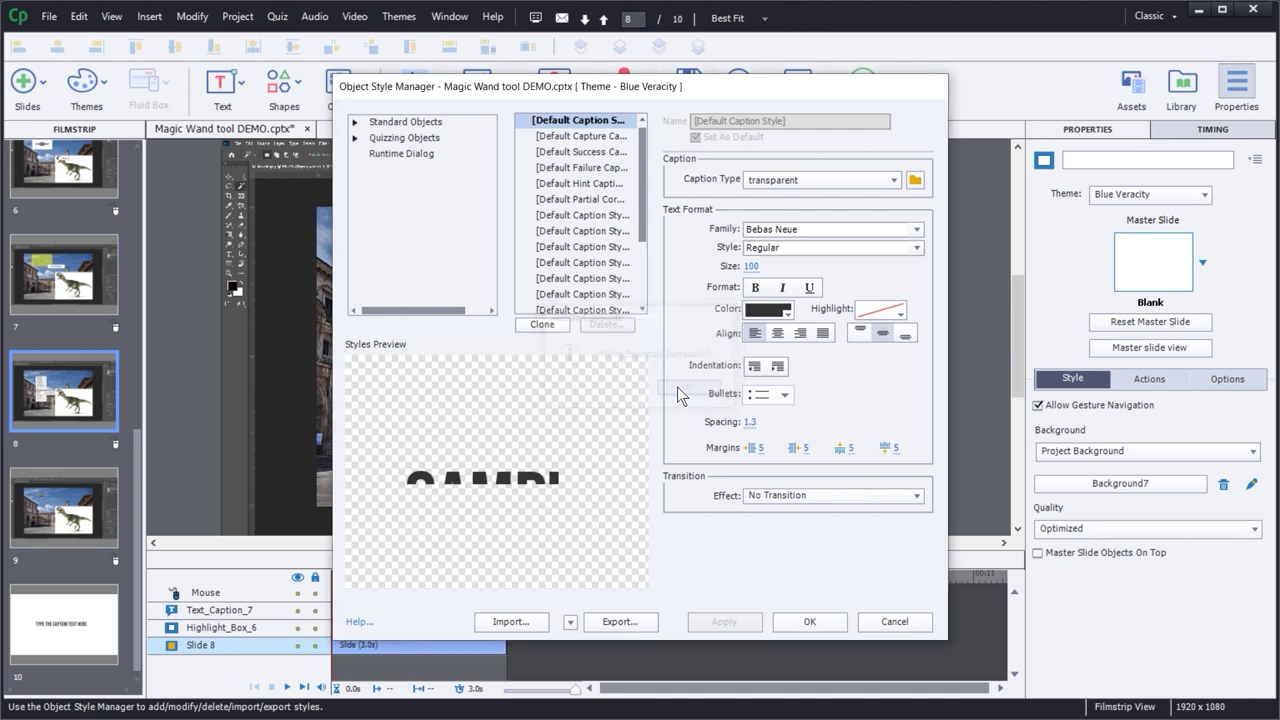
{"action": "left_click", "coordinate": [811, 621]}
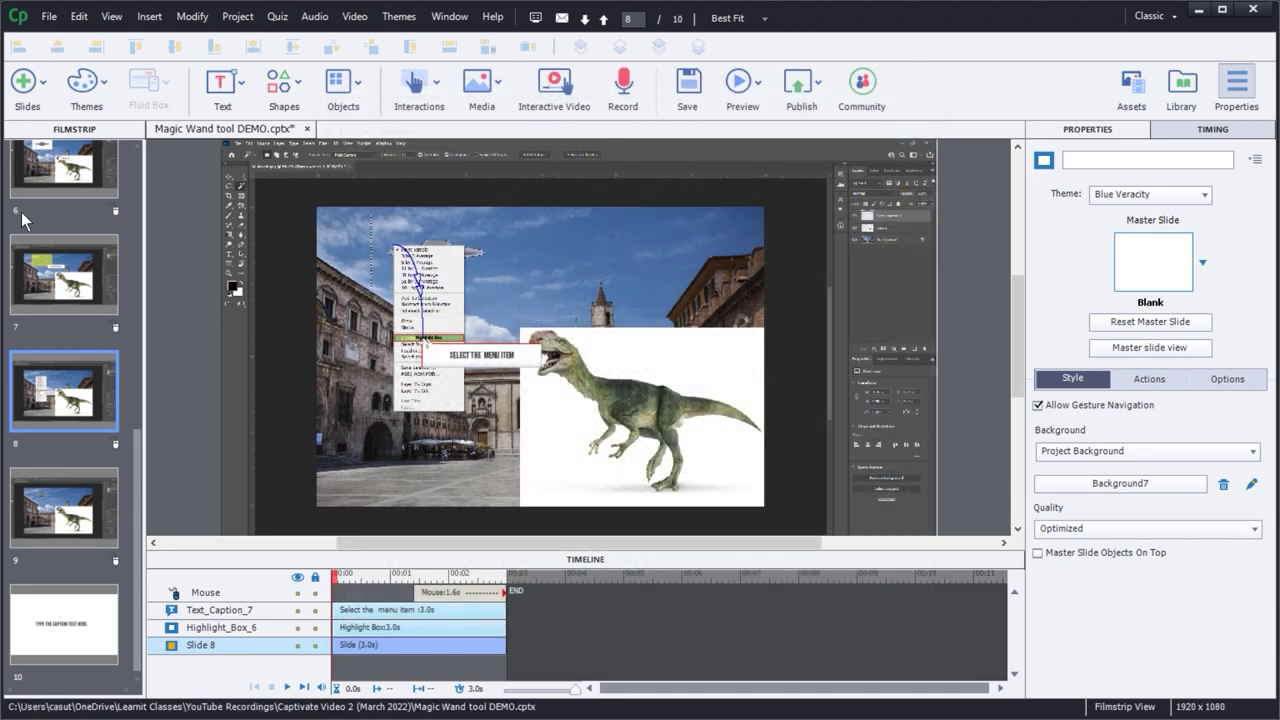
- Create a new blank project and open its Object Style Manager
{"action": "key", "text": "ctrl+n"}
{"action": "left_click", "coordinate": [666, 414]}
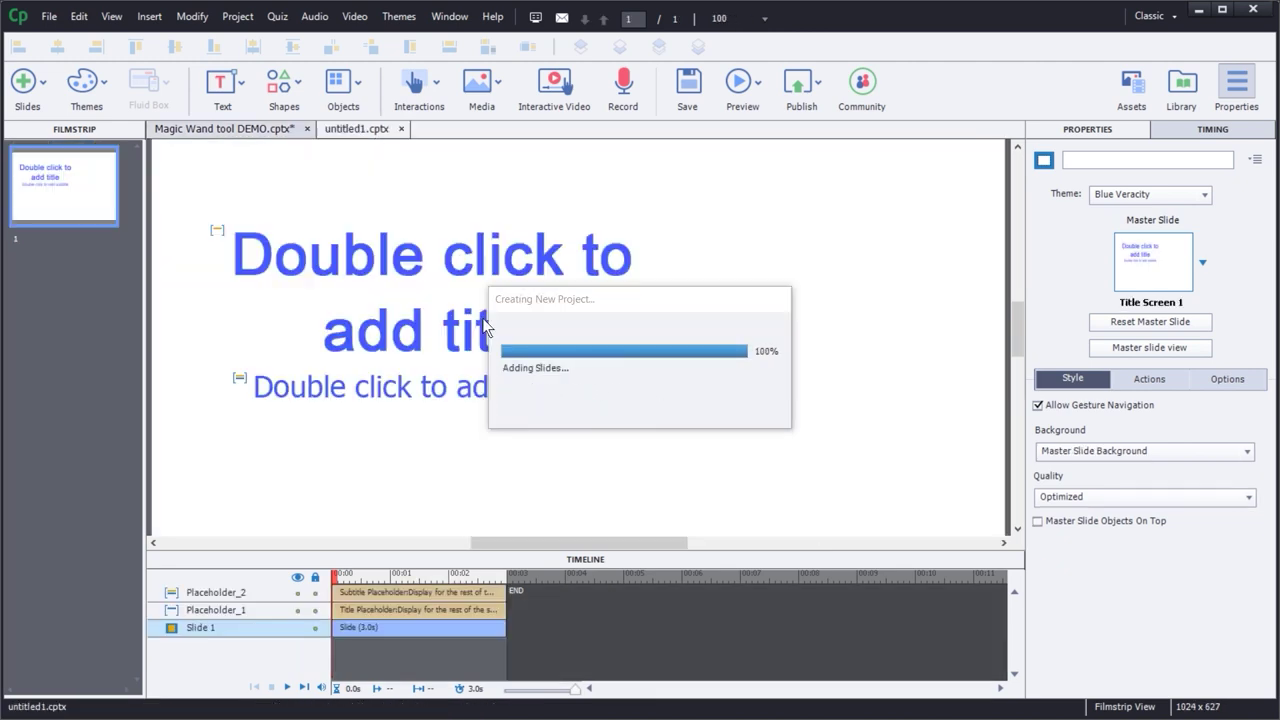
{"action": "left_click", "coordinate": [79, 18]}
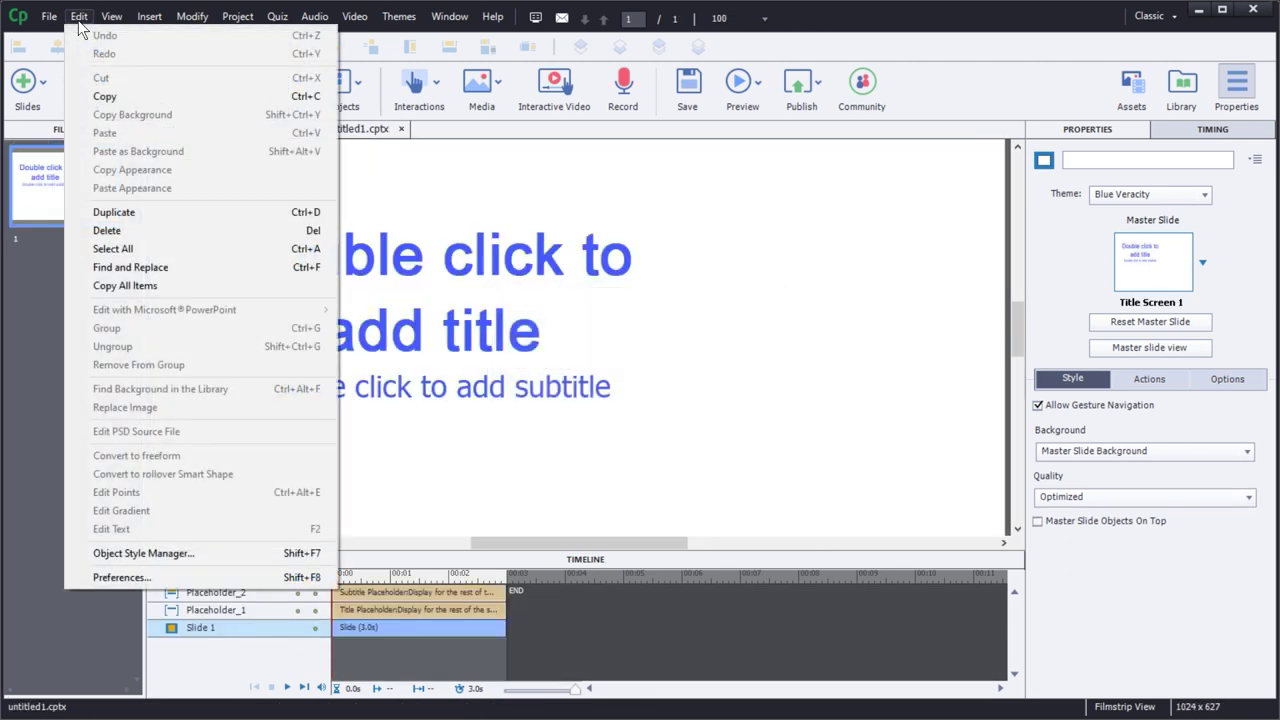
{"action": "left_click", "coordinate": [177, 552]}
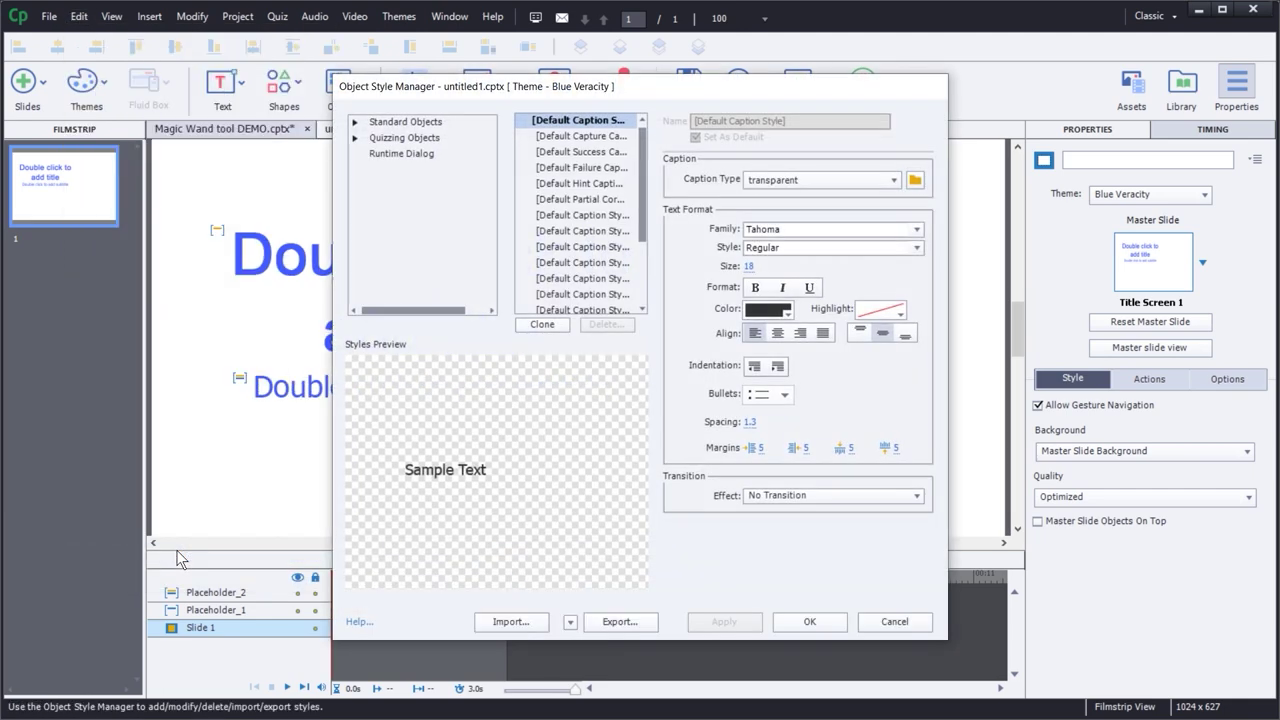
- Import Magic Wand tool DEMO Styles.cps from Captivate Video 2 (March 2022), overwriting same-named styles
{"action": "left_click", "coordinate": [510, 624]}
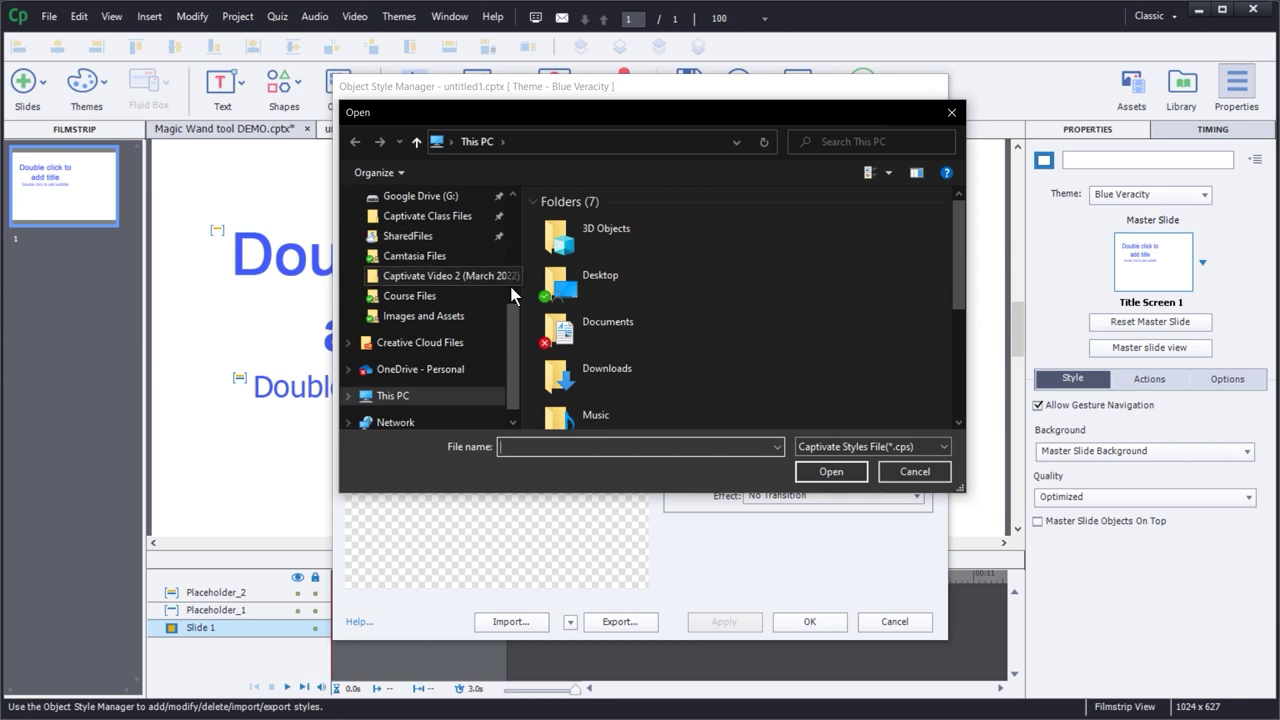
{"action": "left_click_drag", "start_coordinate": [511, 315], "coordinate": [508, 204]}
{"action": "left_click", "coordinate": [440, 289]}
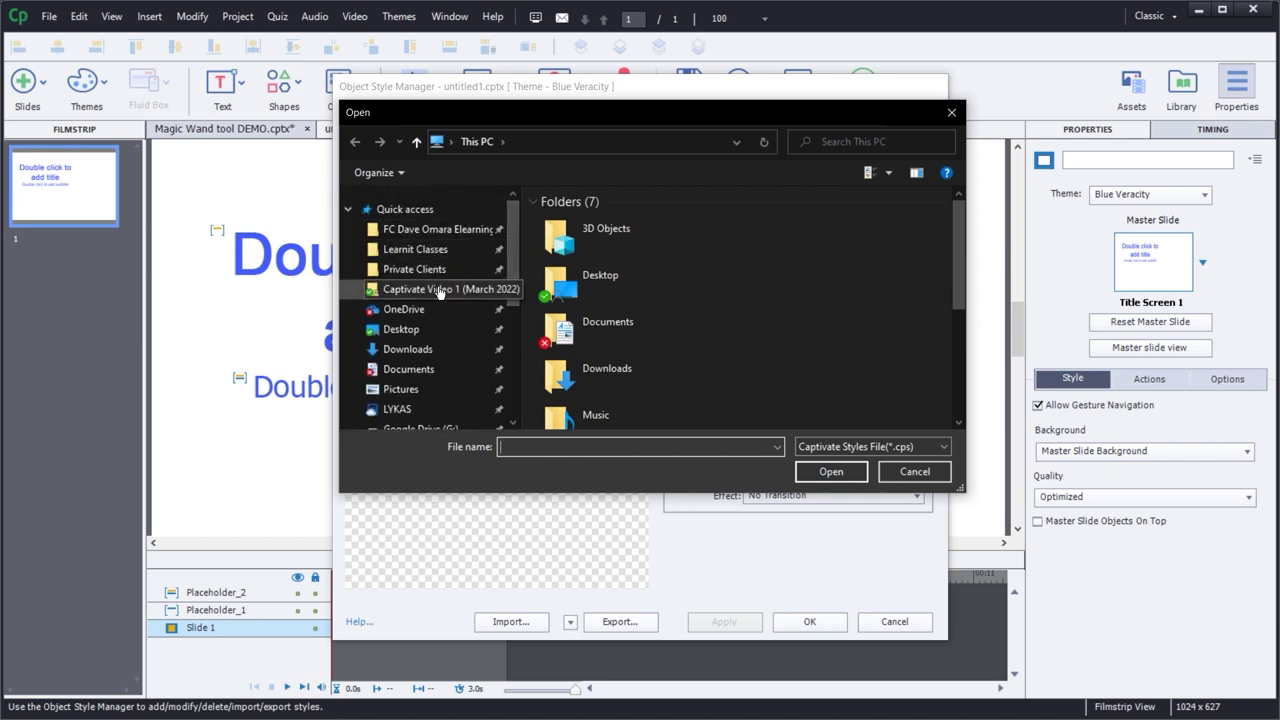
{"action": "left_click", "coordinate": [496, 142]}
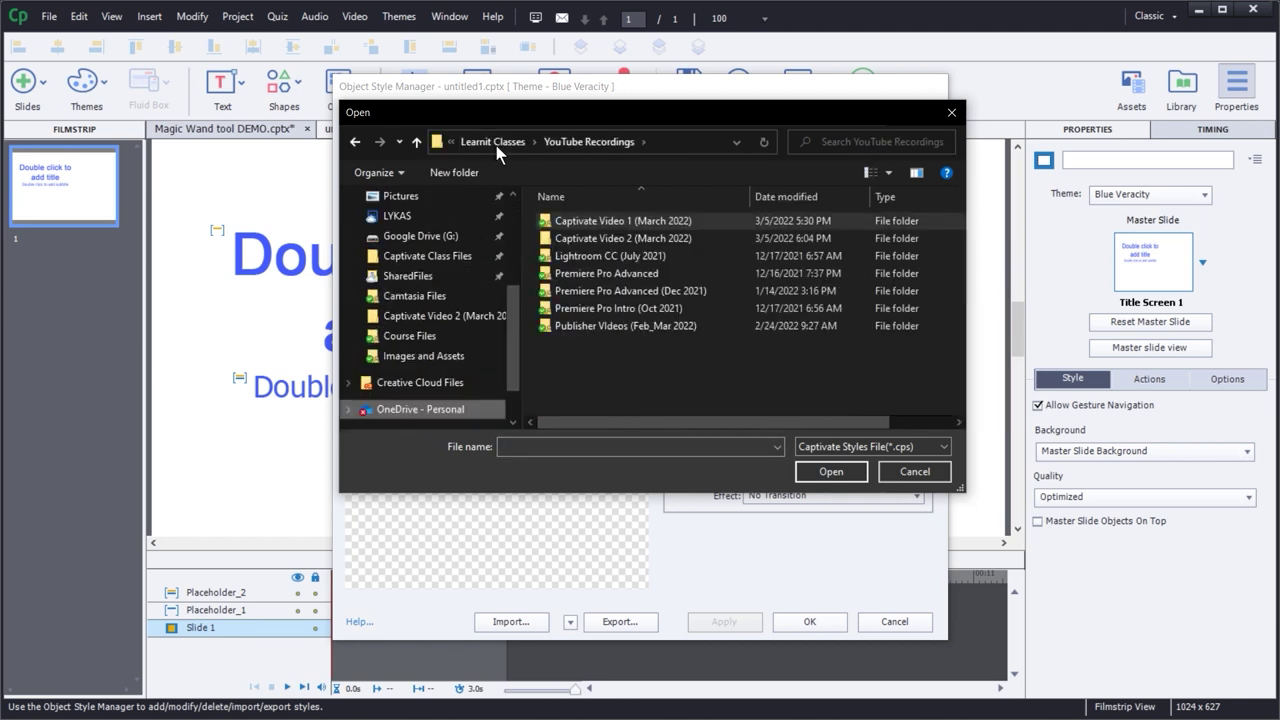
{"action": "double_click", "coordinate": [587, 237]}
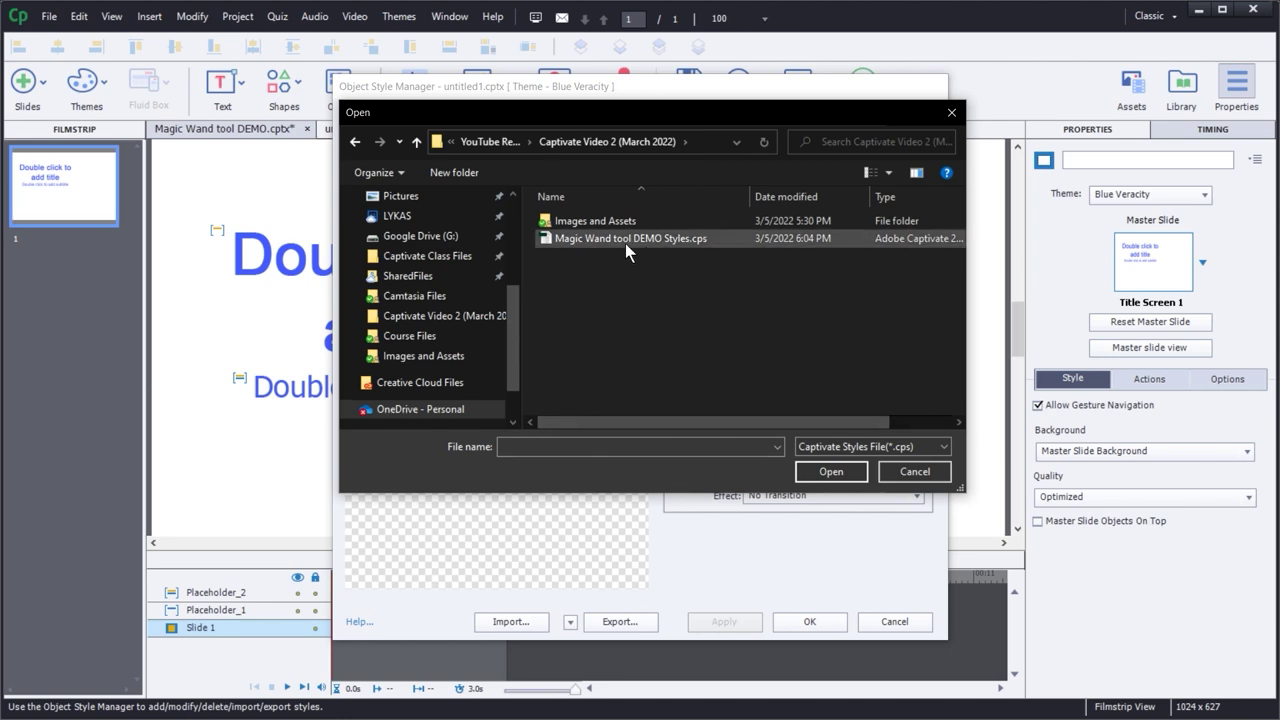
{"action": "double_click", "coordinate": [621, 240]}
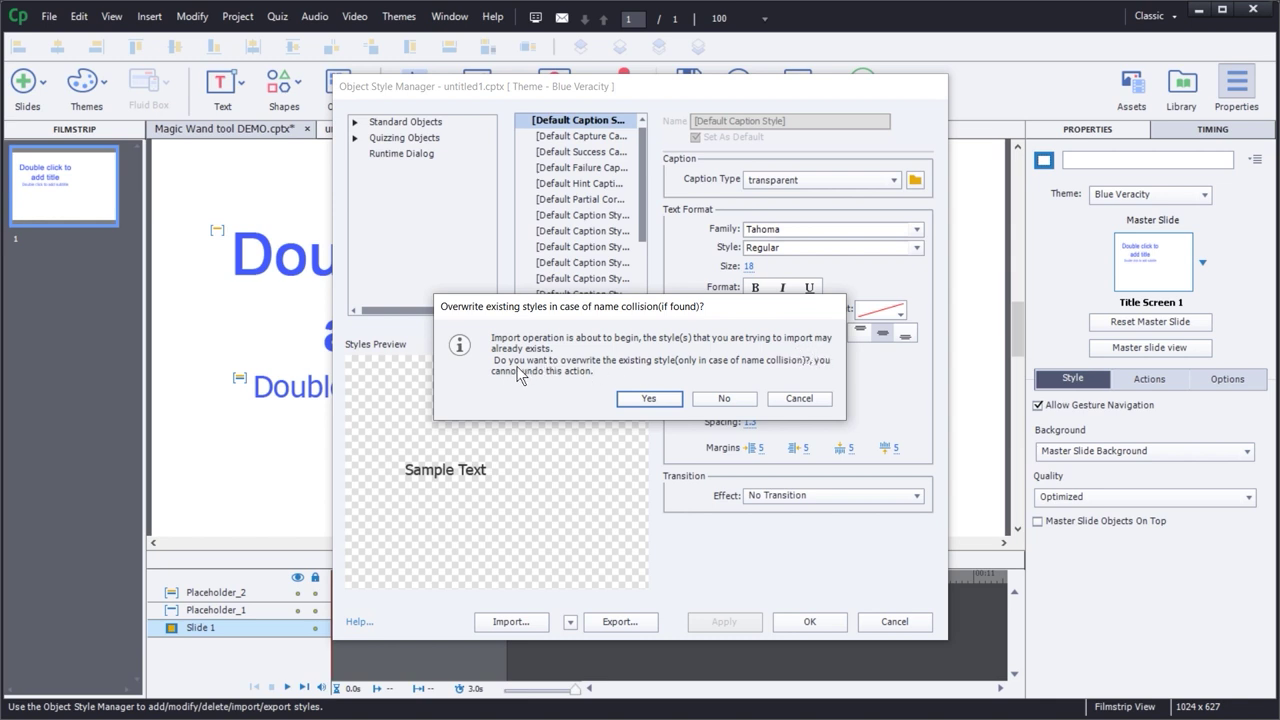
{"action": "left_click", "coordinate": [648, 399]}
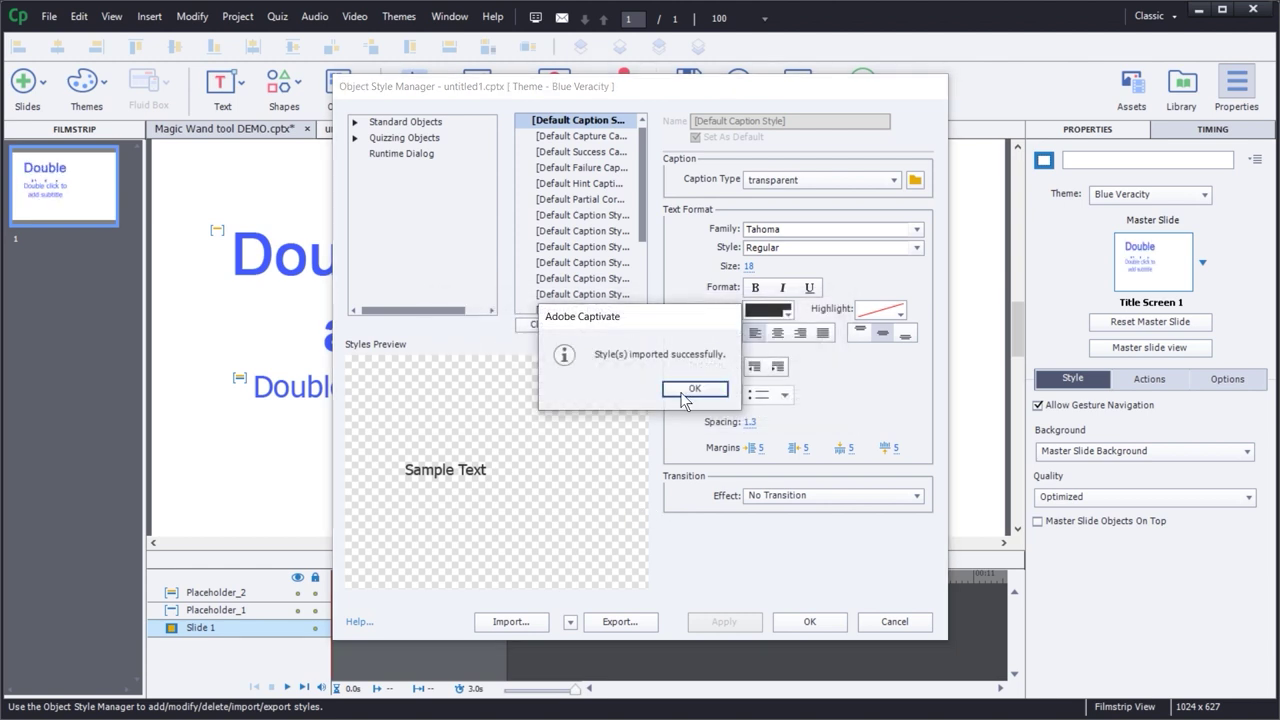
{"action": "left_click", "coordinate": [690, 389]}
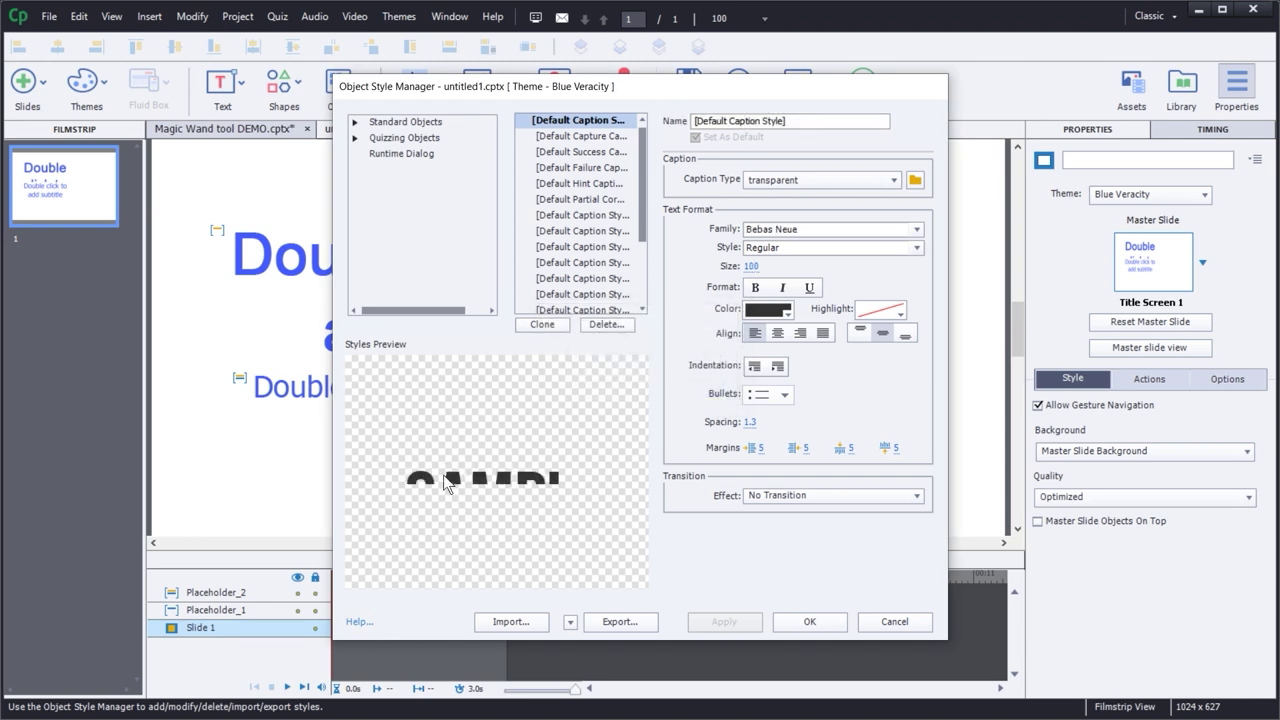
- Check the imported Success and Capture caption styles, then close the manager
{"action": "left_click", "coordinate": [558, 147]}
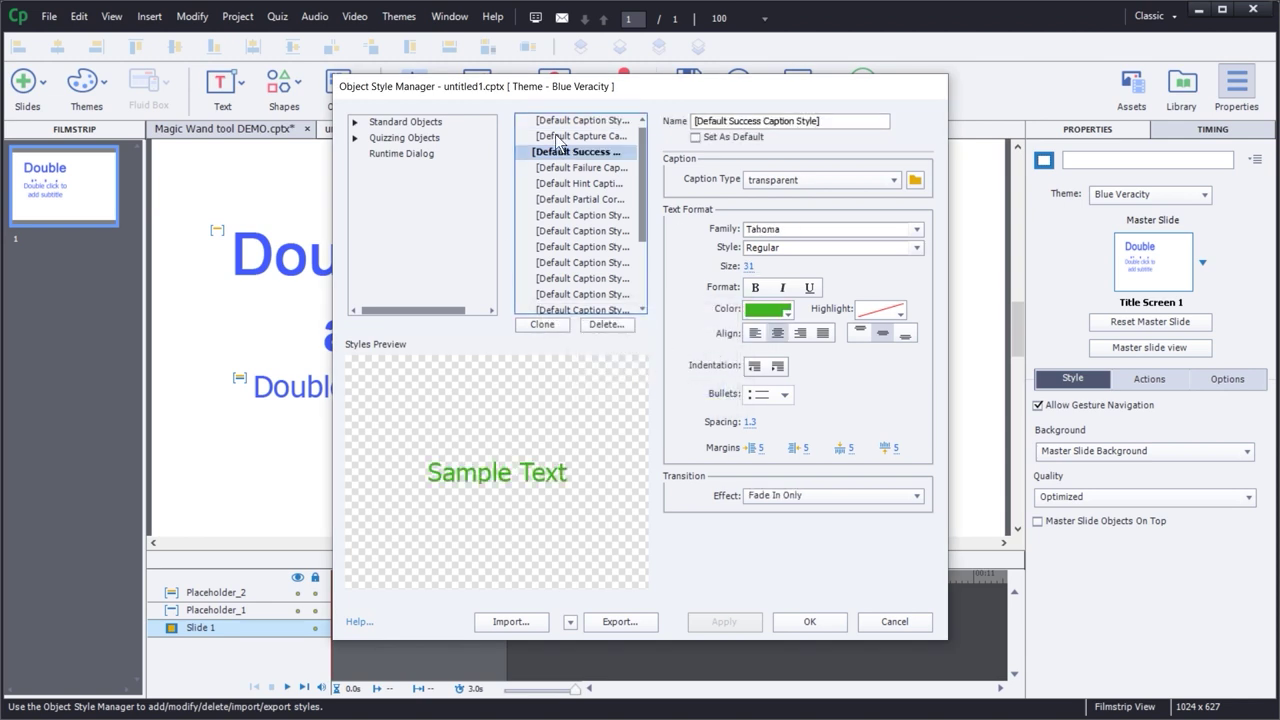
{"action": "left_click", "coordinate": [558, 139]}
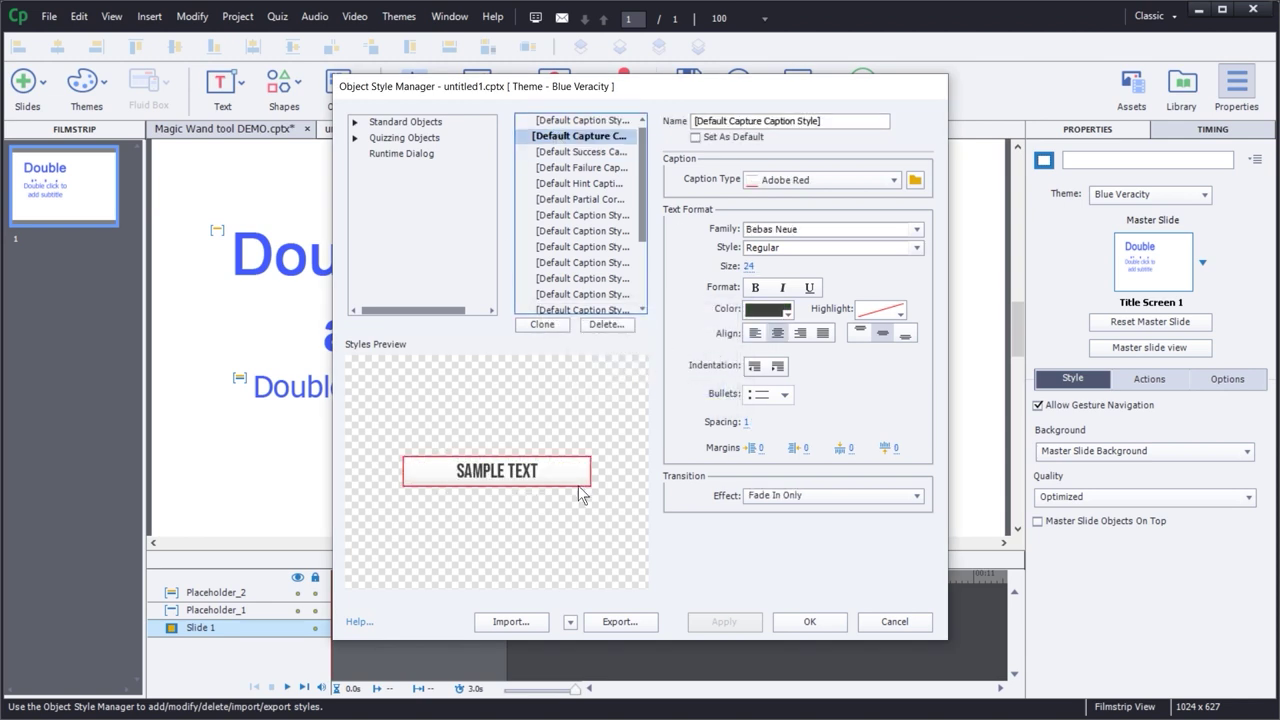
{"action": "left_click", "coordinate": [809, 623]}
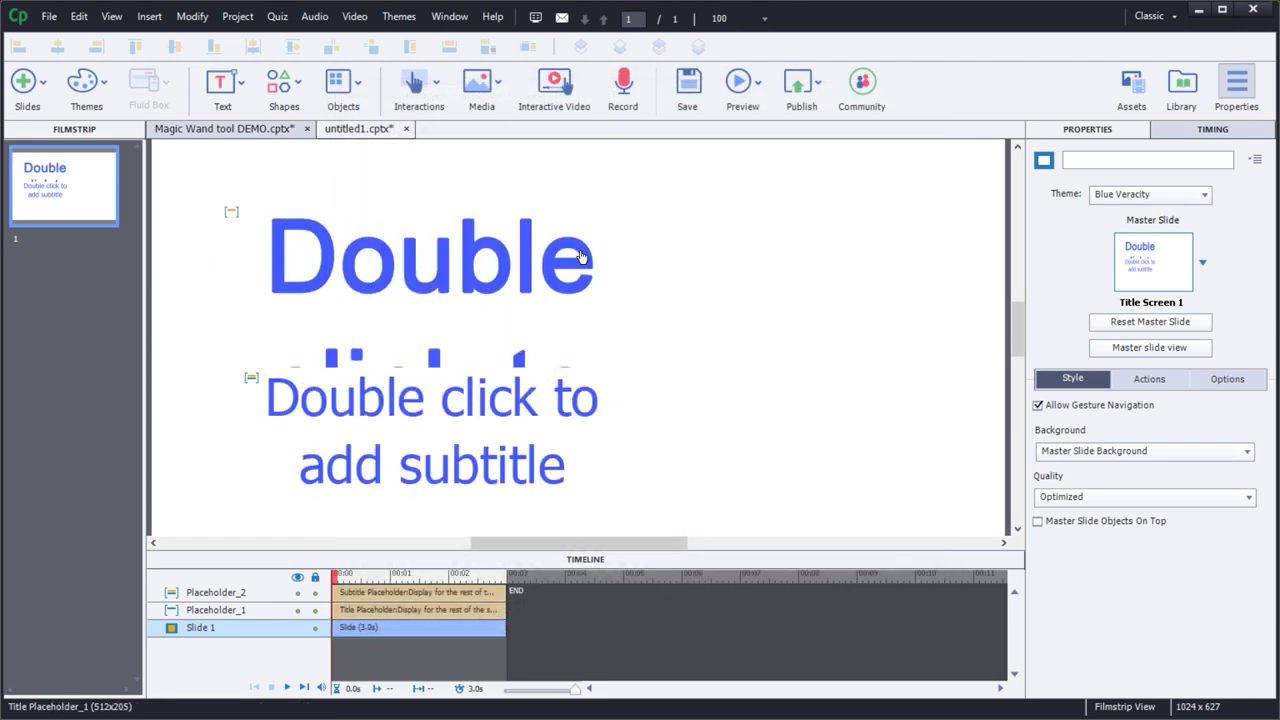
- Delete the title and subtitle placeholders from the first slide
{"action": "left_click", "coordinate": [98, 204]}
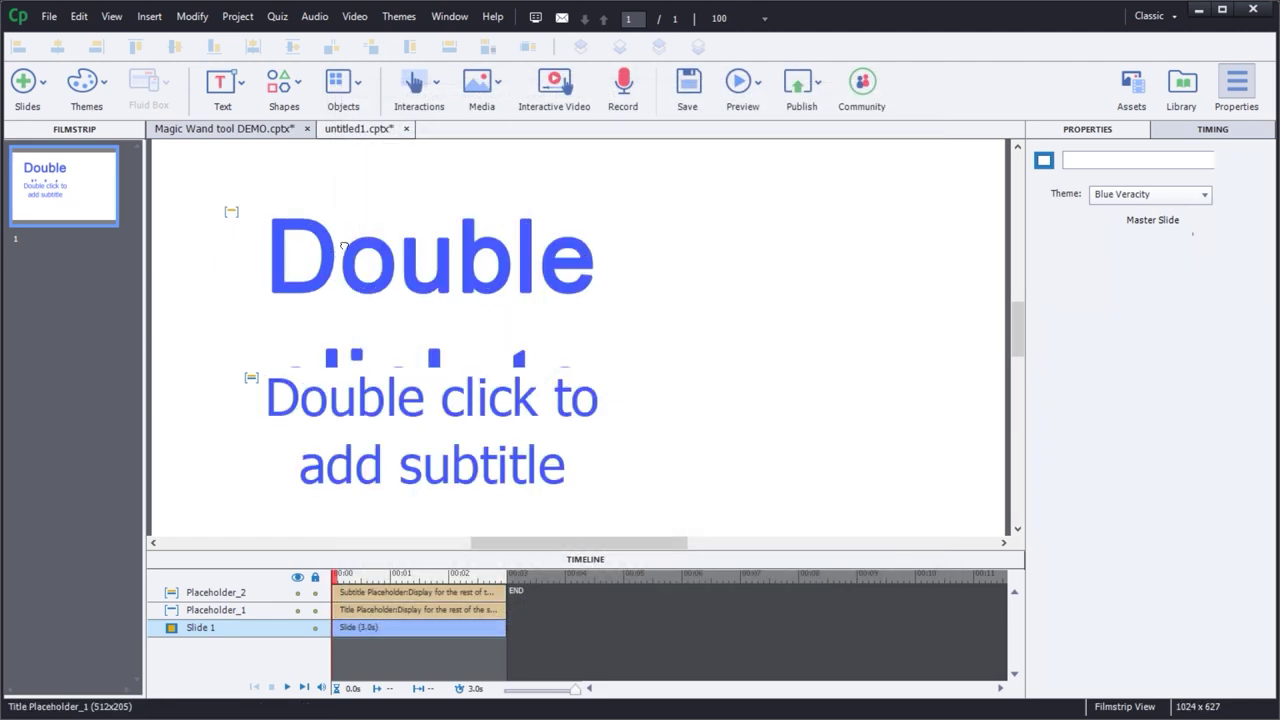
{"action": "left_click", "coordinate": [344, 246]}
{"action": "key", "text": "Delete"}
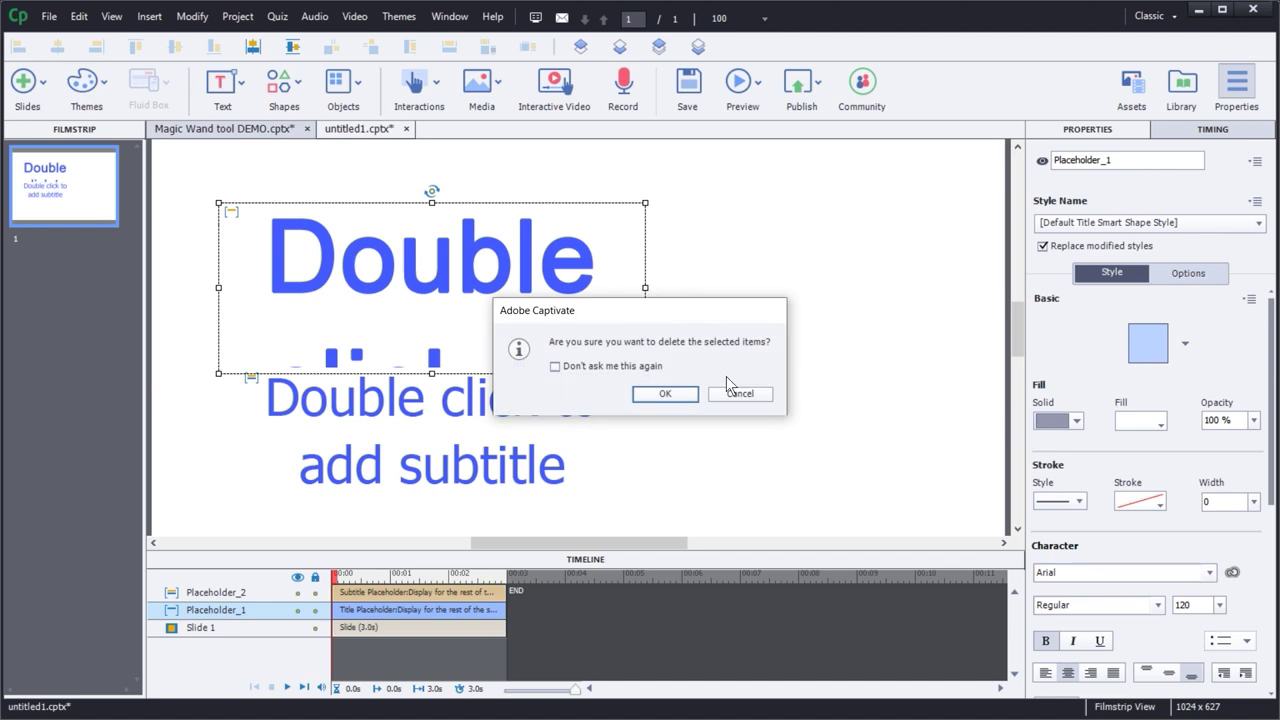
{"action": "left_click", "coordinate": [655, 396]}
{"action": "left_click", "coordinate": [387, 408]}
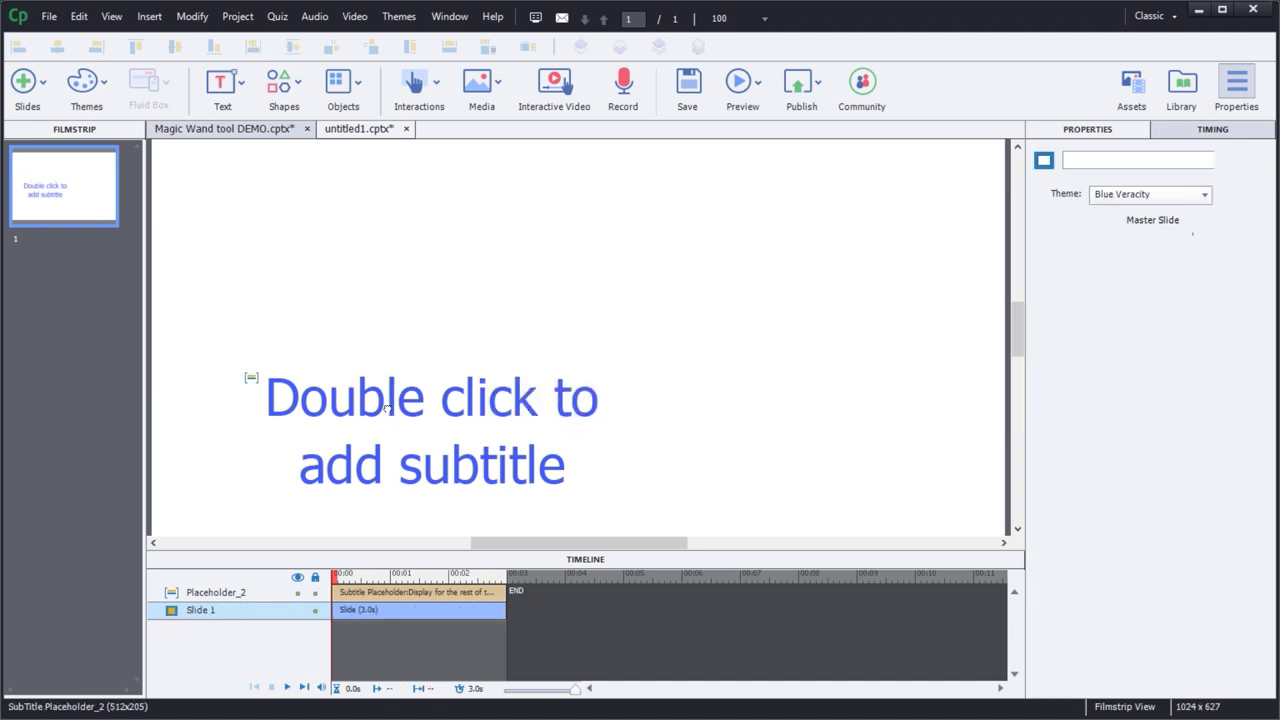
{"action": "key", "text": "Delete"}
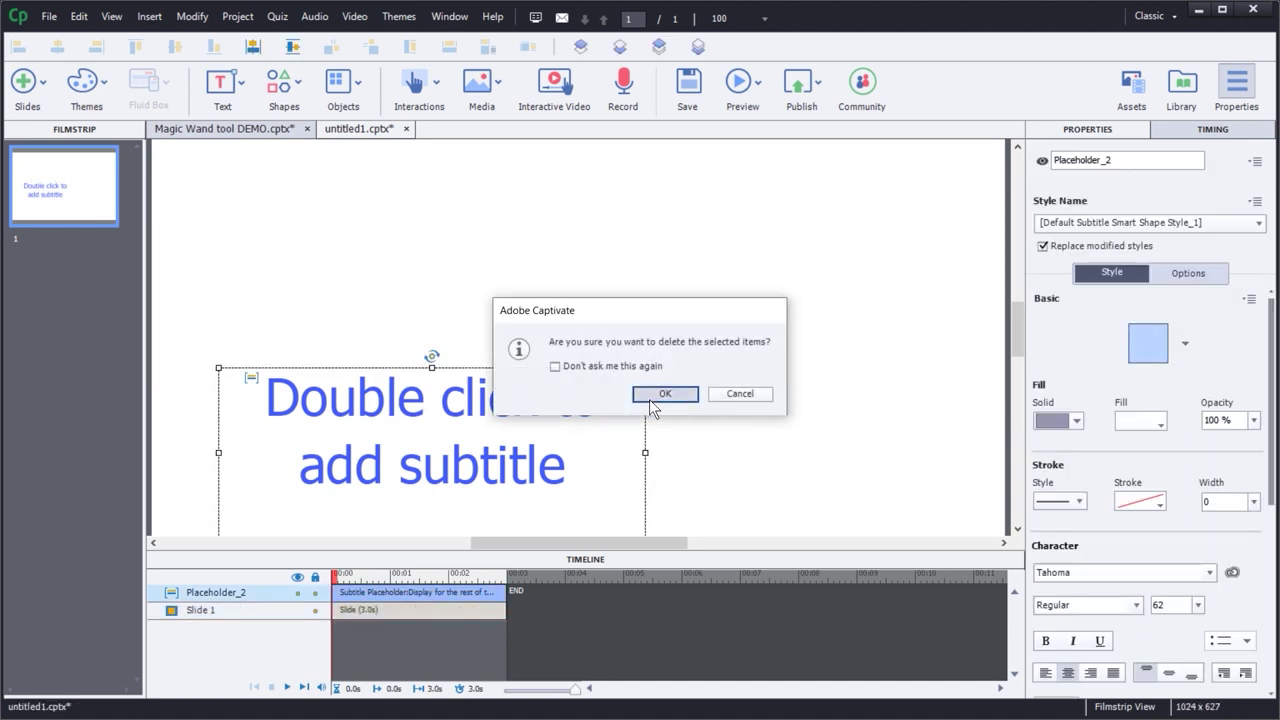
{"action": "left_click", "coordinate": [651, 396]}
- Add a text caption reading 'HOW TO BE AMAZING AT CAPTIVATE', widened to fit one line
{"action": "left_click", "coordinate": [236, 98]}
{"action": "left_click", "coordinate": [259, 128]}
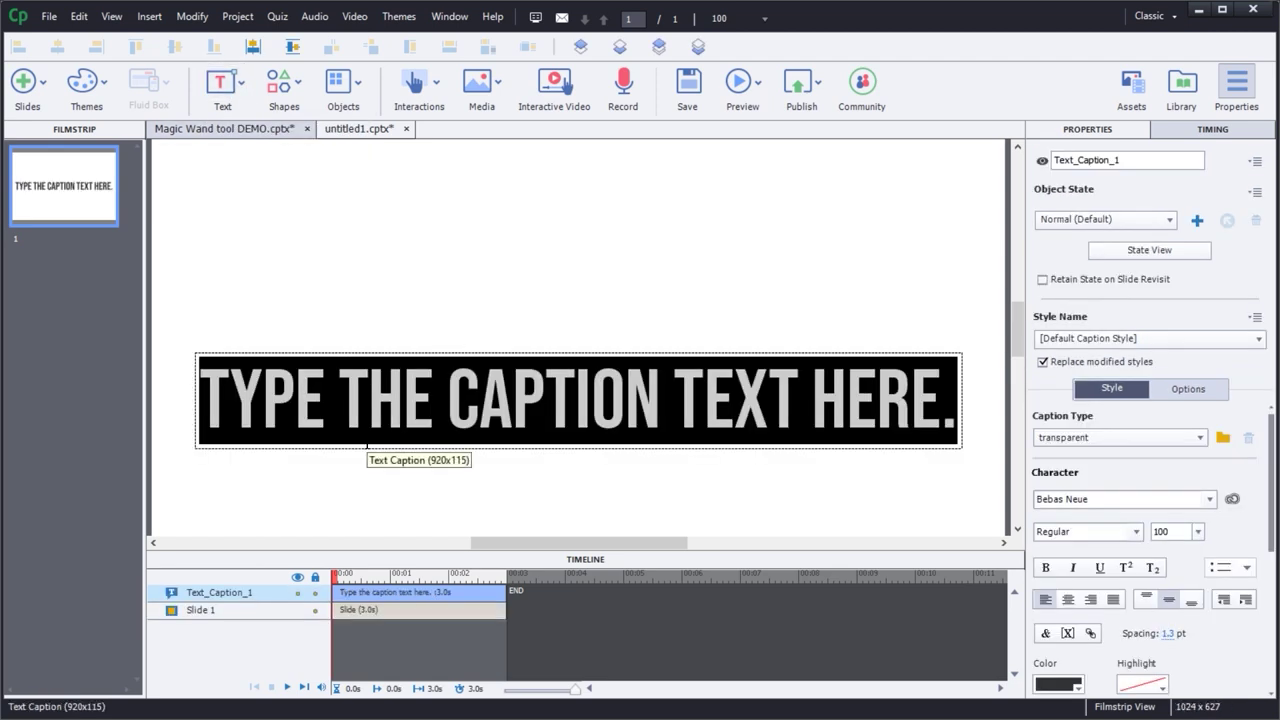
{"action": "type", "text": "HOW TO BE"}
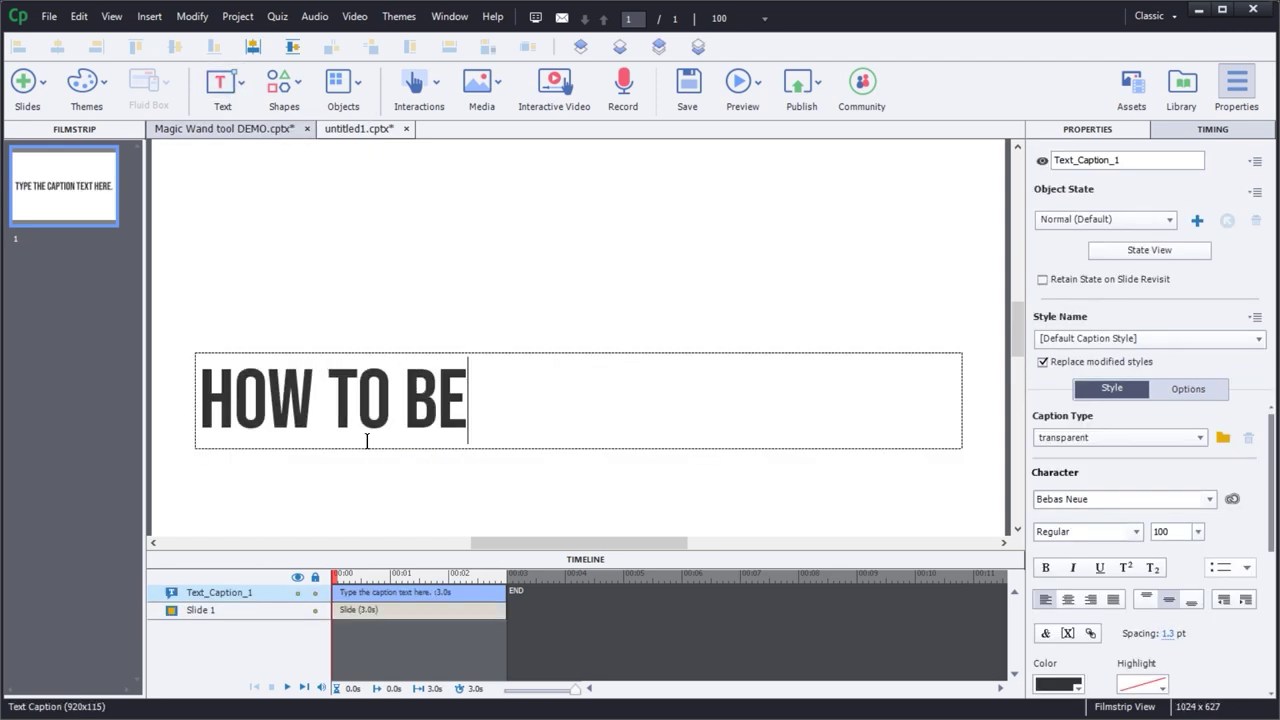
{"action": "type", "text": " AMAZING AT"}
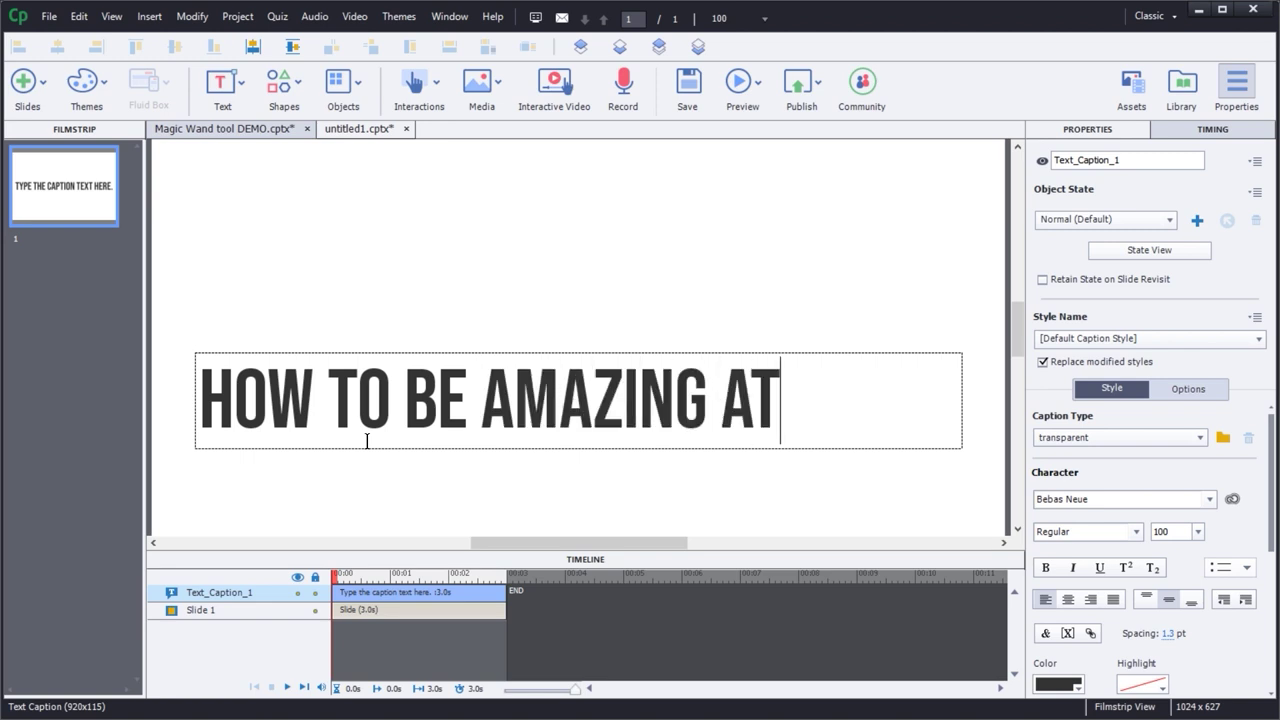
{"action": "type", "text": " CAPT"}
{"action": "key", "text": "BackSpace"}
{"action": "key", "text": "BackSpace"}
{"action": "key", "text": "BackSpace"}
{"action": "key", "text": "BackSpace"}
{"action": "left_click", "coordinate": [367, 462]}
{"action": "left_click", "coordinate": [600, 382]}
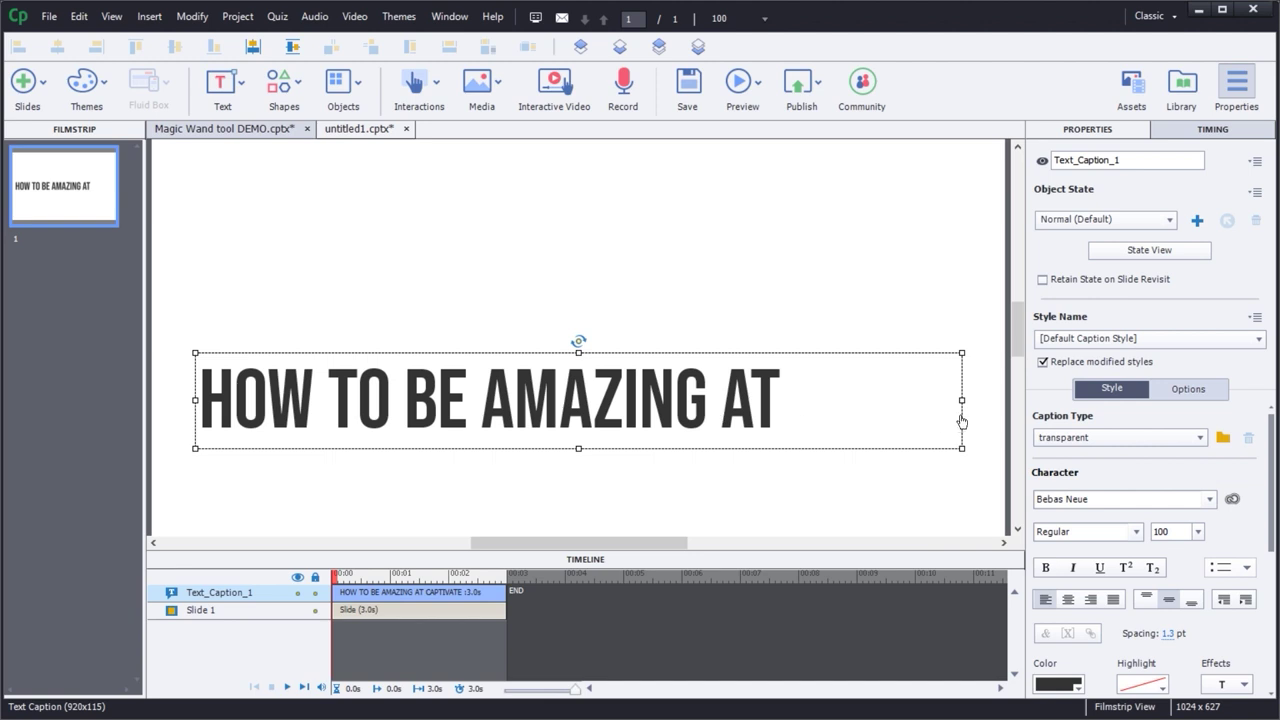
{"action": "left_click_drag", "start_coordinate": [961, 401], "coordinate": [1018, 401]}
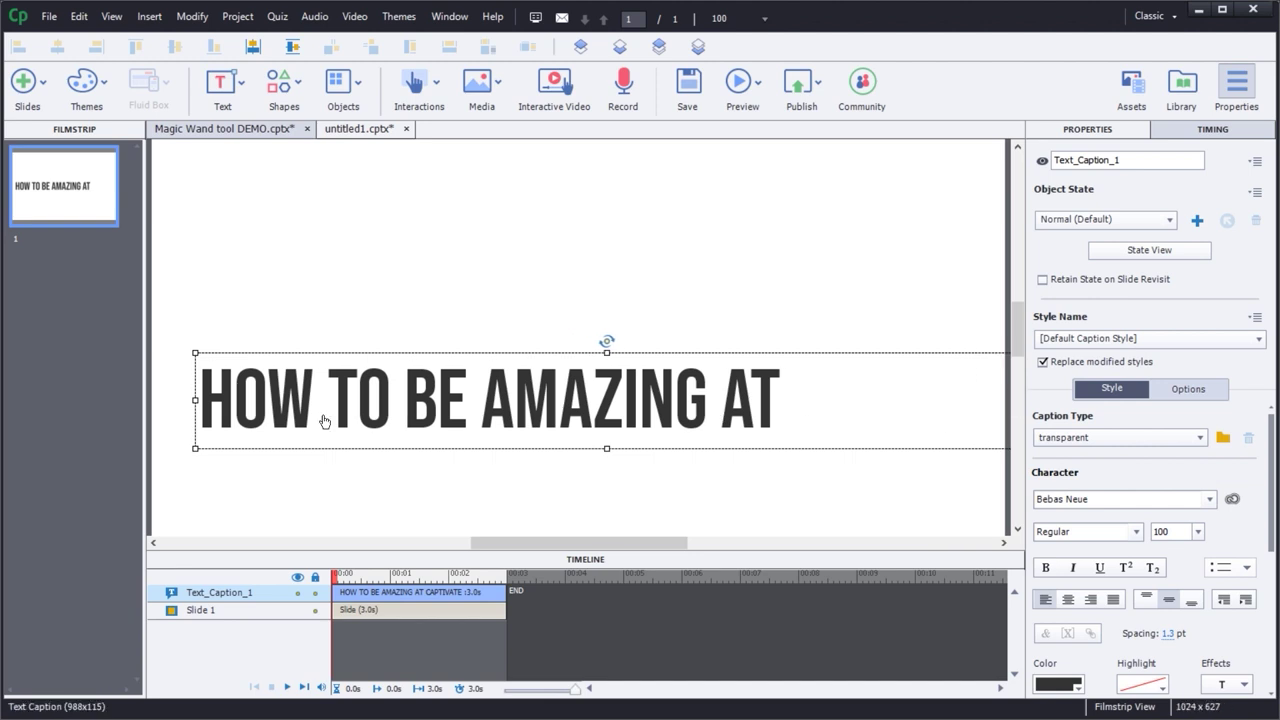
{"action": "left_click_drag", "start_coordinate": [187, 400], "coordinate": [152, 400]}
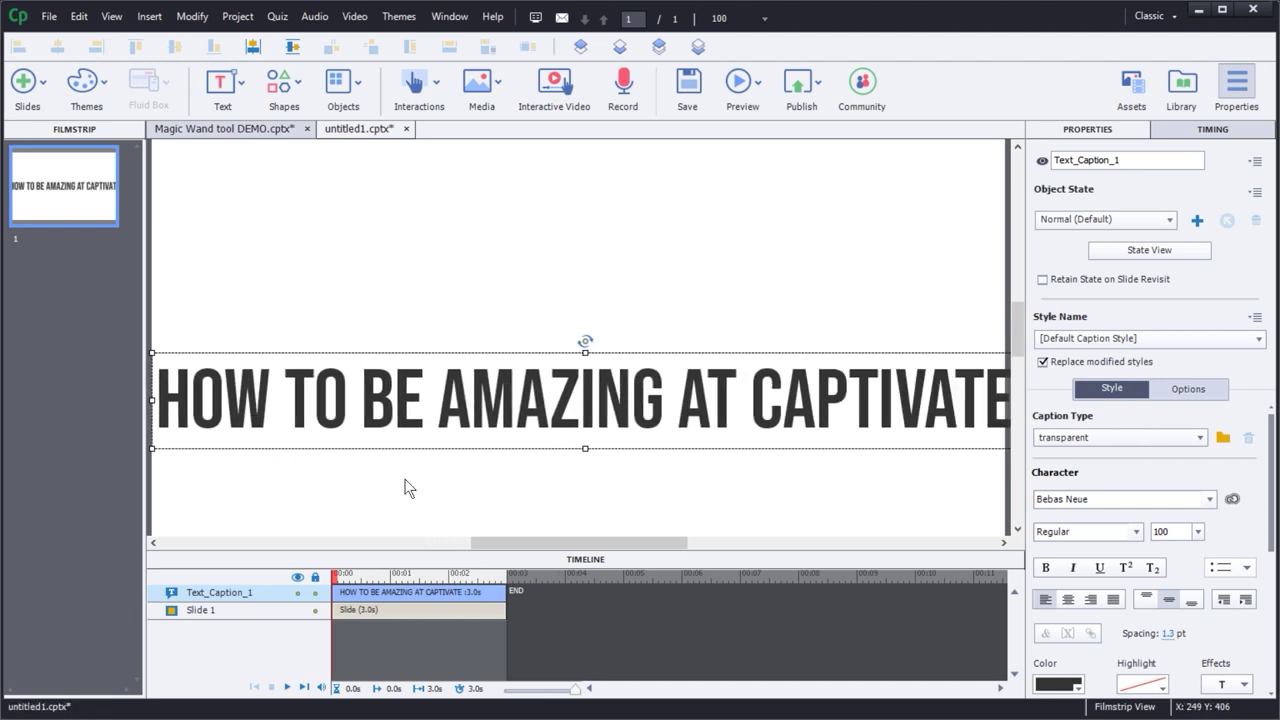
- Set the zoom to Best Fit so the whole slide shows
{"action": "left_click", "coordinate": [745, 18]}
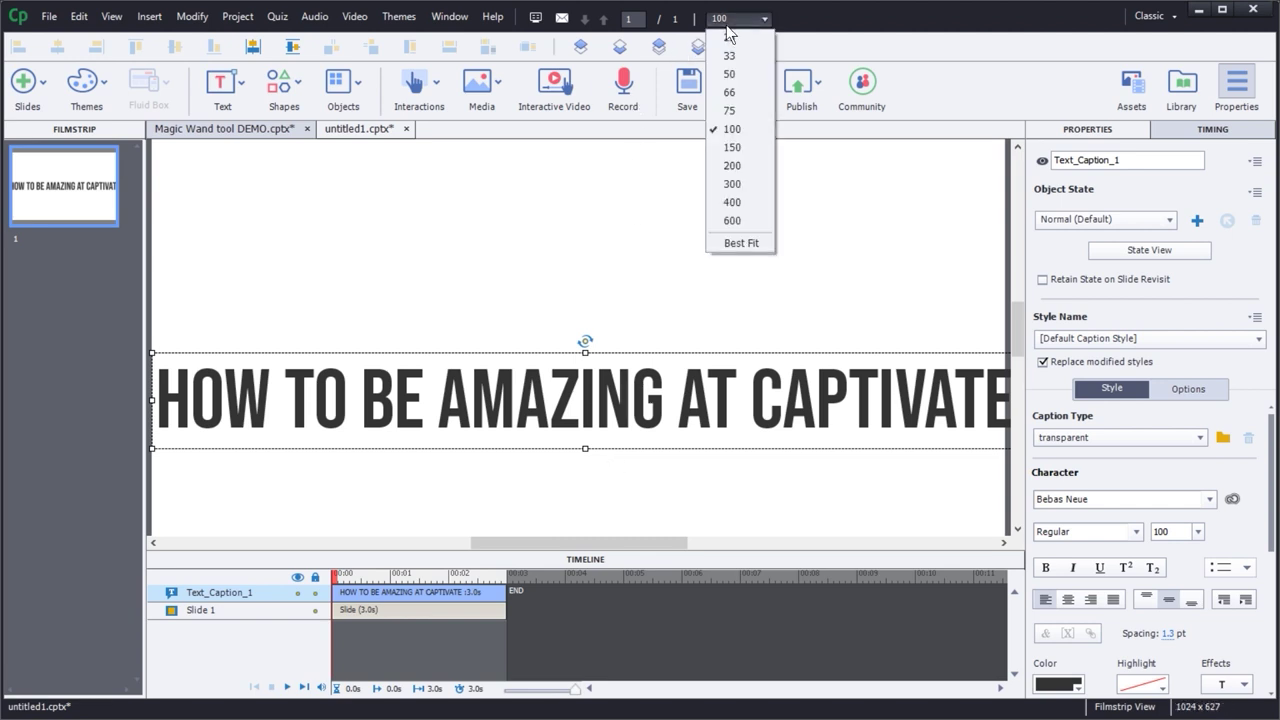
{"action": "left_click", "coordinate": [741, 242]}
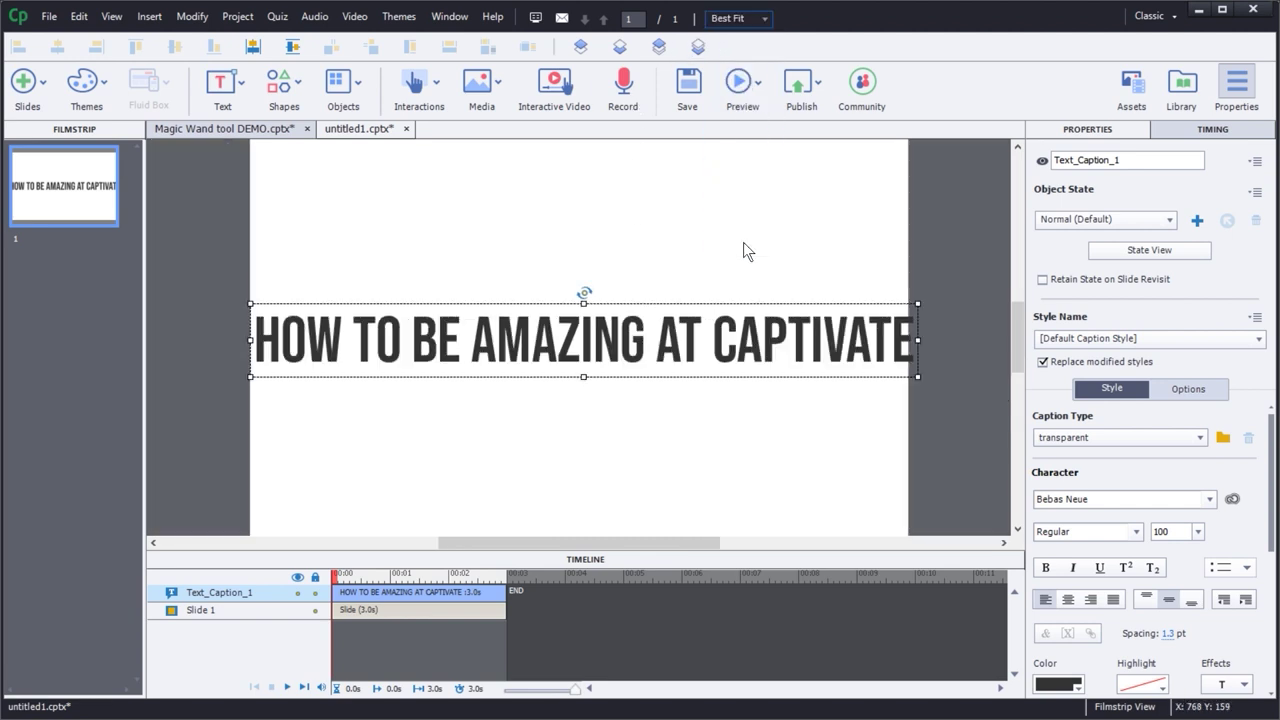
{"action": "left_click", "coordinate": [642, 458]}
{"action": "left_click", "coordinate": [662, 333]}
- Browse the Objects and Interactions lists without adding anything
{"action": "left_click", "coordinate": [697, 432]}
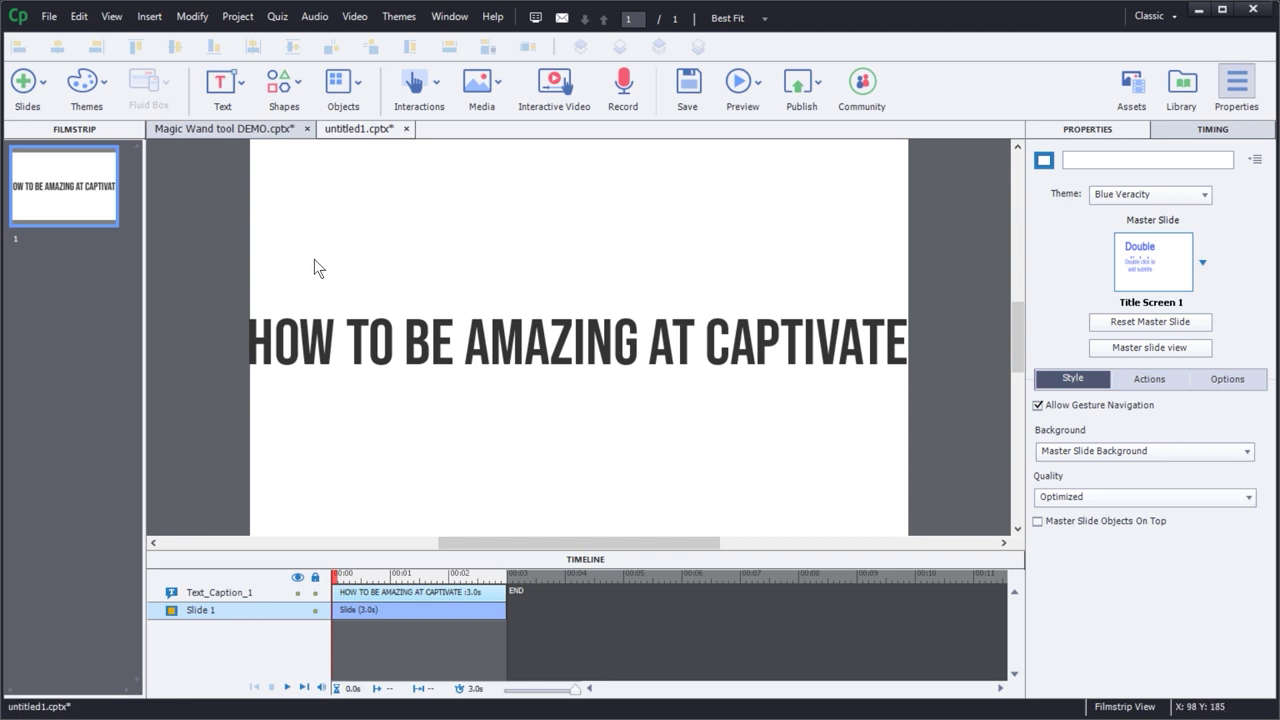
{"action": "left_click", "coordinate": [341, 84]}
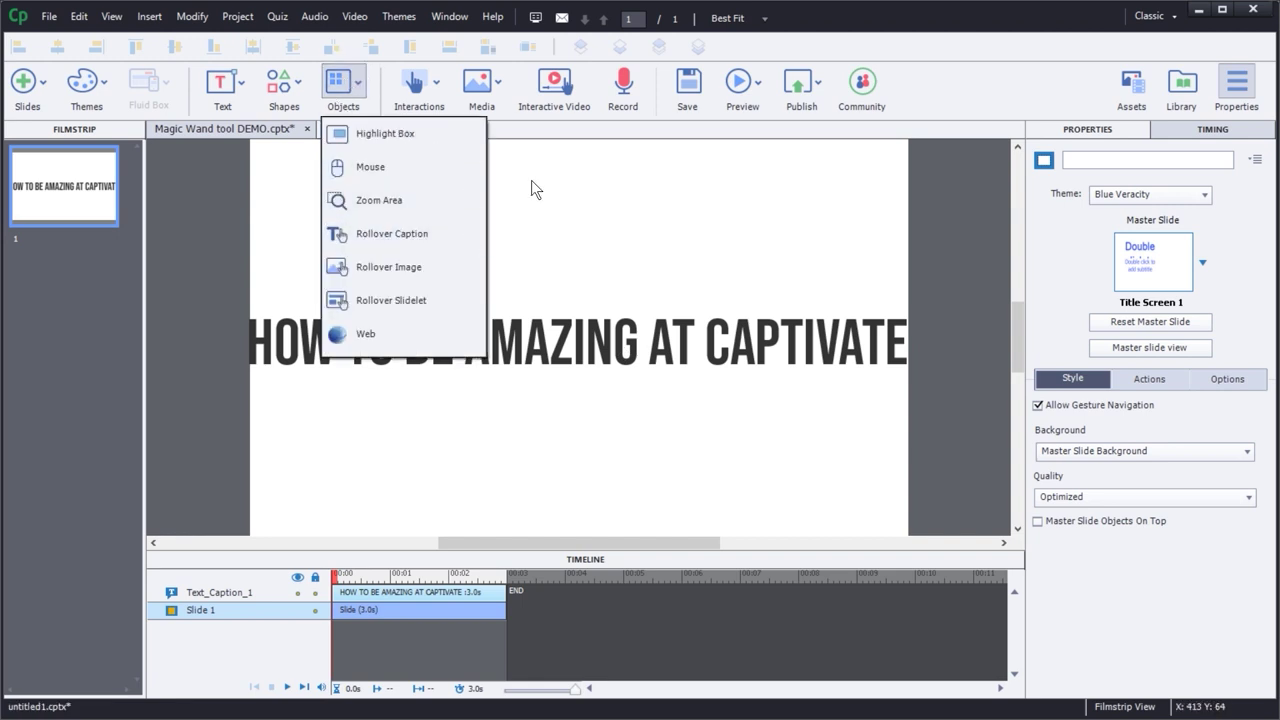
{"action": "left_click", "coordinate": [710, 263]}
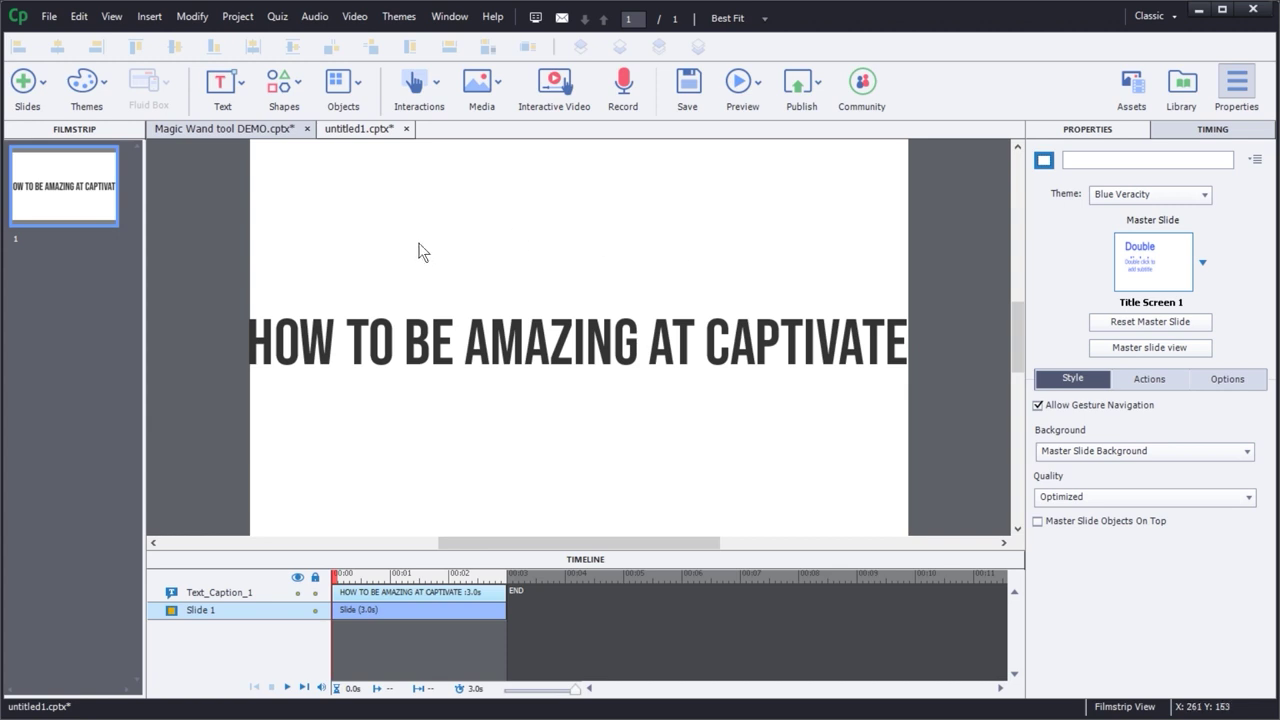
{"action": "left_click", "coordinate": [436, 87]}
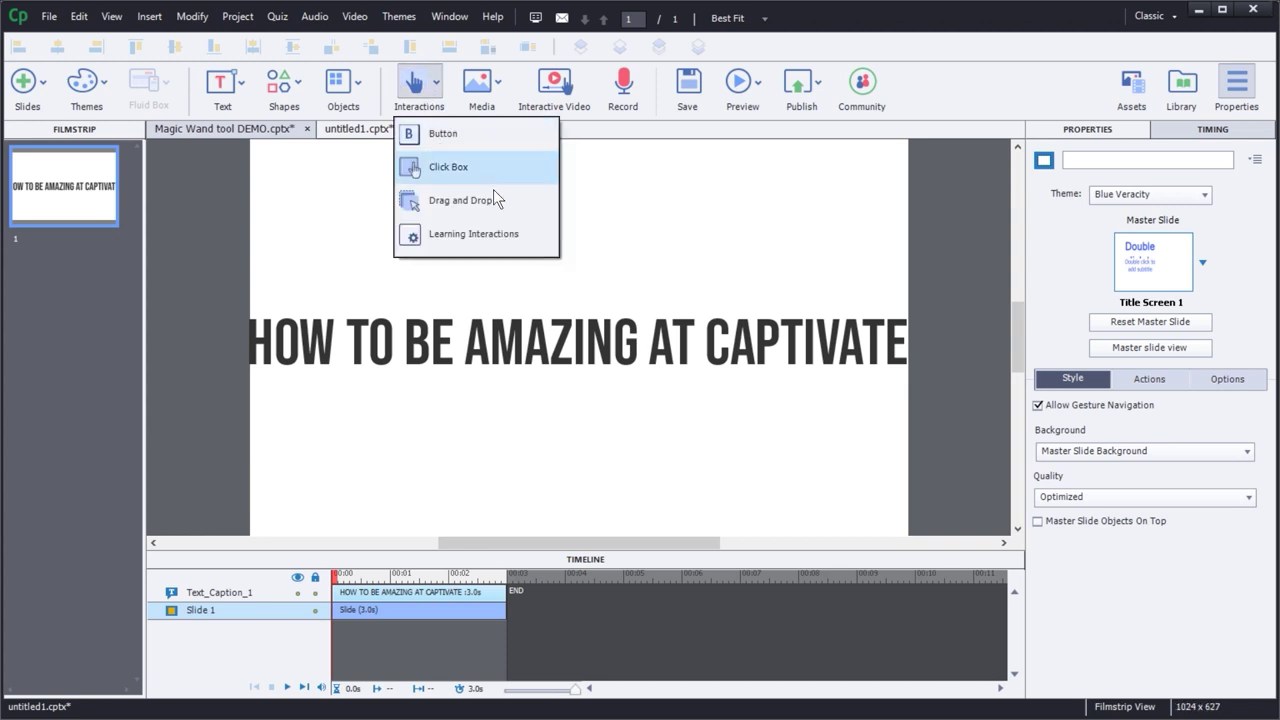
{"action": "left_click", "coordinate": [390, 303]}
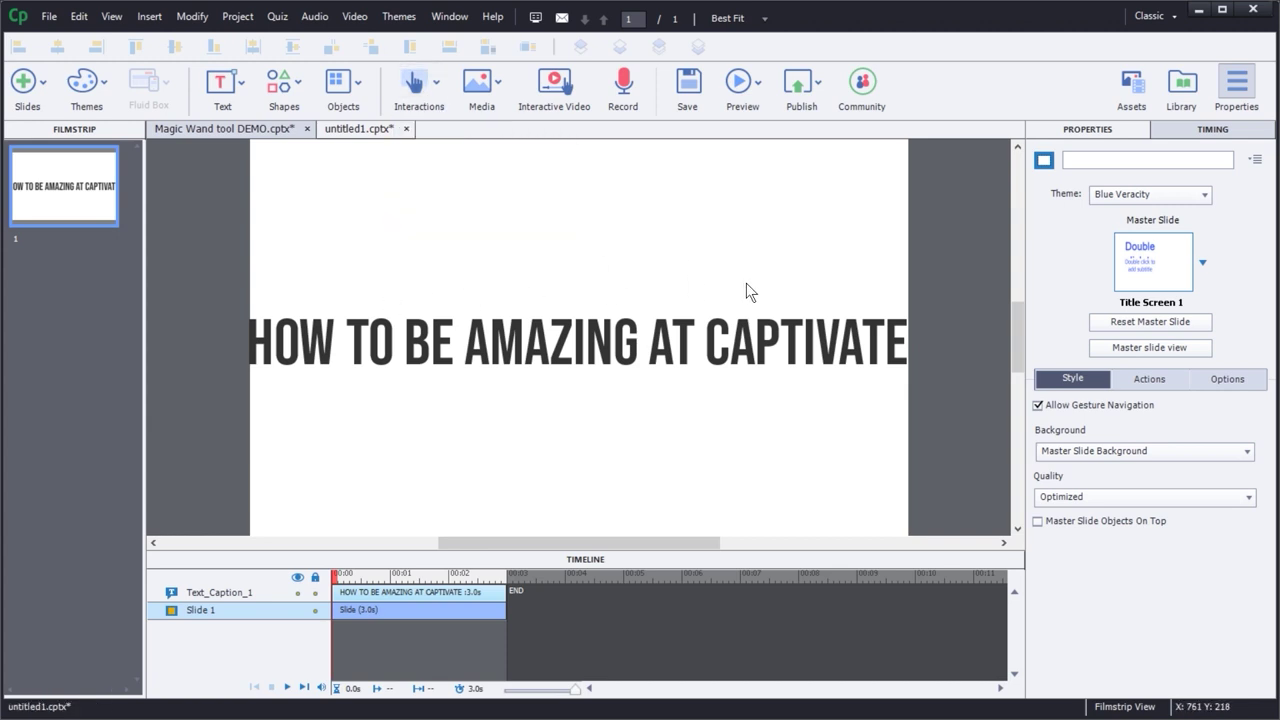
- Review the Standard Objects styles without changes, then switch to the Magic Wand tool DEMO project
{"action": "left_click", "coordinate": [80, 17]}
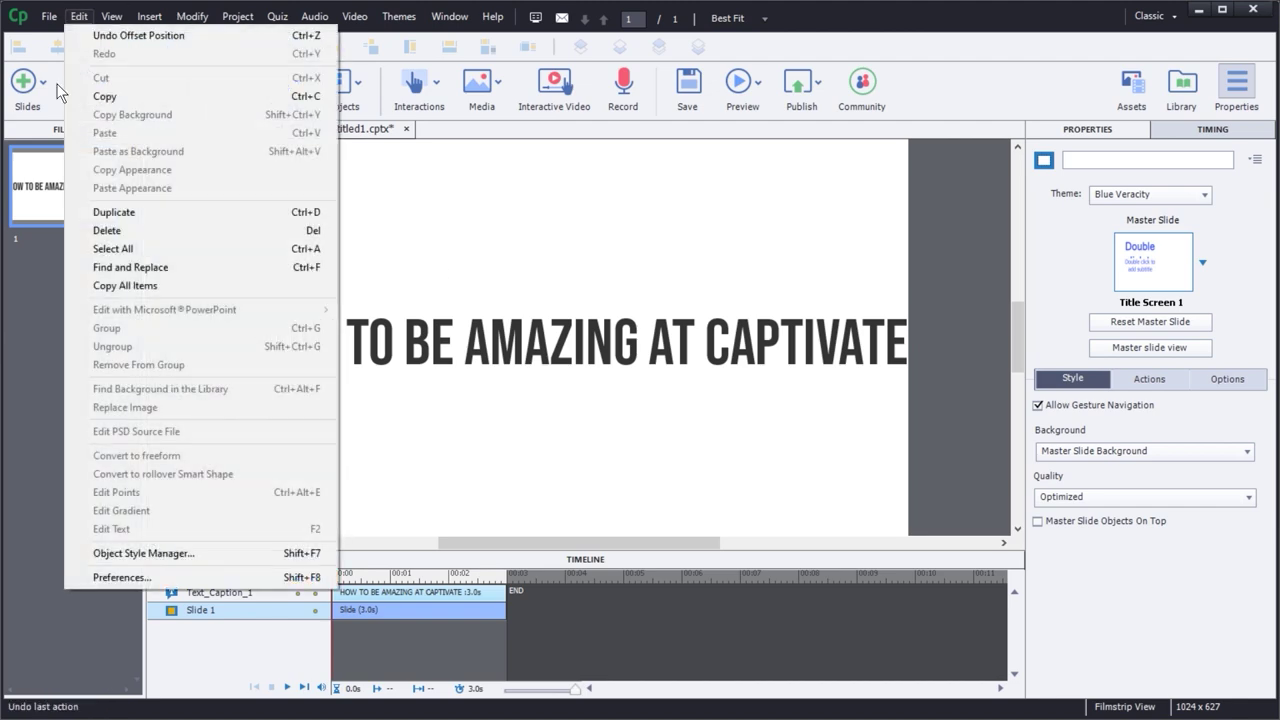
{"action": "left_click", "coordinate": [185, 552]}
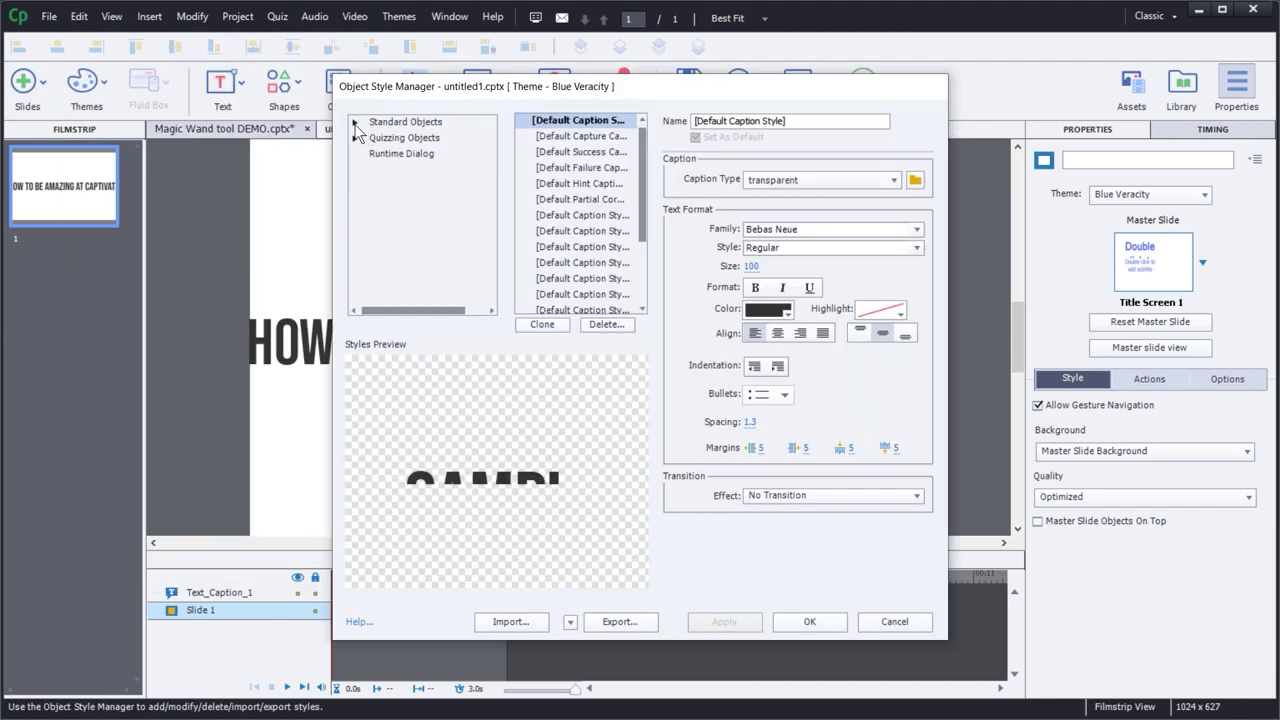
{"action": "left_click", "coordinate": [355, 122]}
{"action": "left_click_drag", "start_coordinate": [494, 153], "coordinate": [472, 335]}
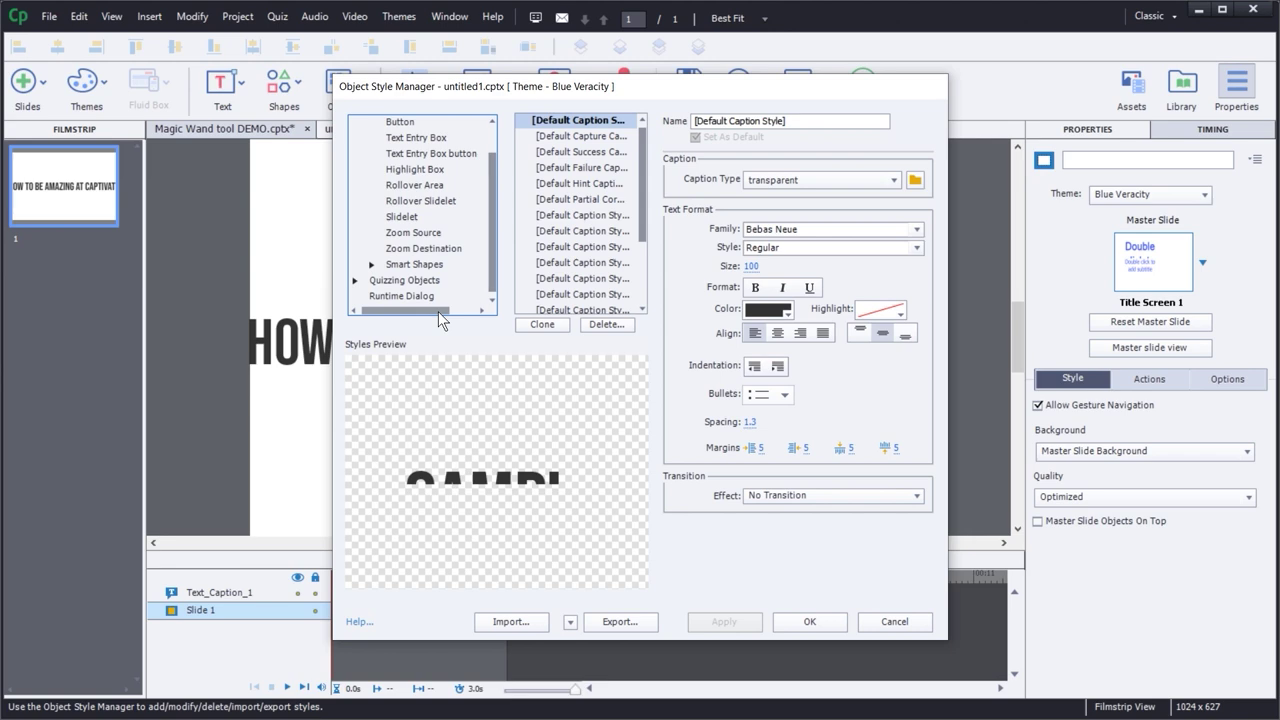
{"action": "left_click", "coordinate": [888, 622]}
{"action": "left_click", "coordinate": [243, 126]}
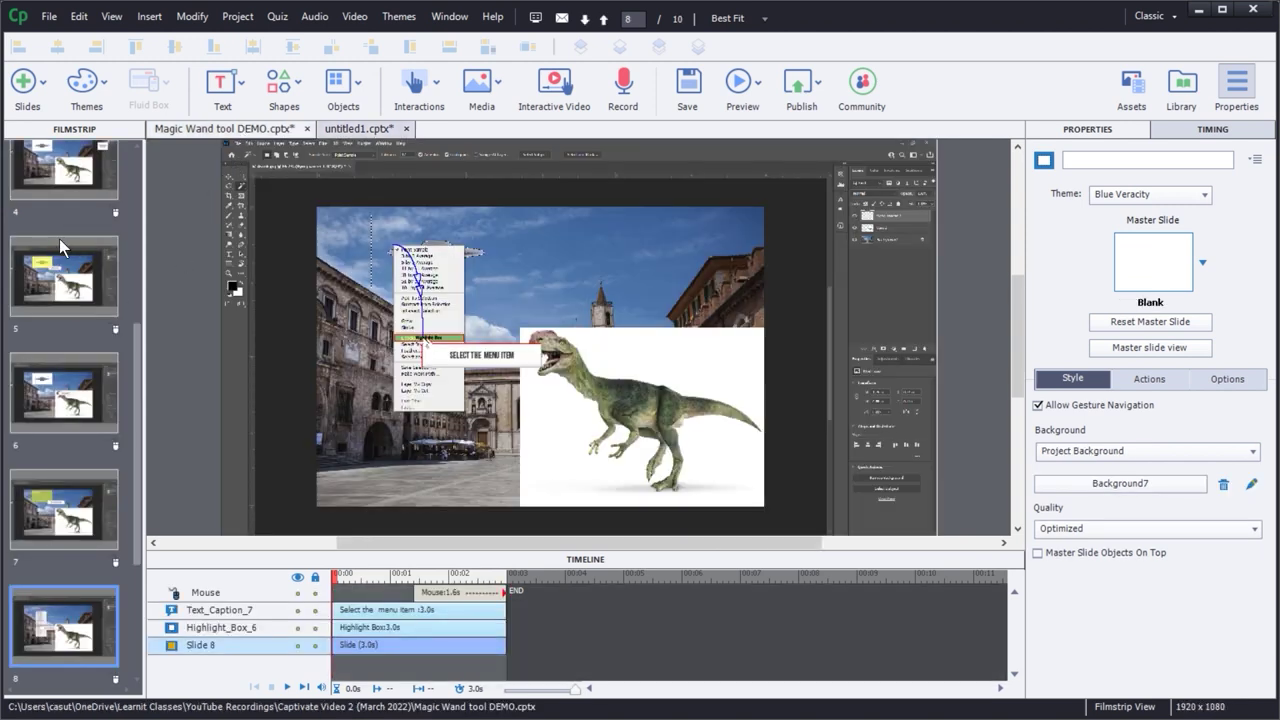
- Show slide 4, then scroll the filmstrip to the top and show slide 1
{"action": "left_click", "coordinate": [70, 177]}
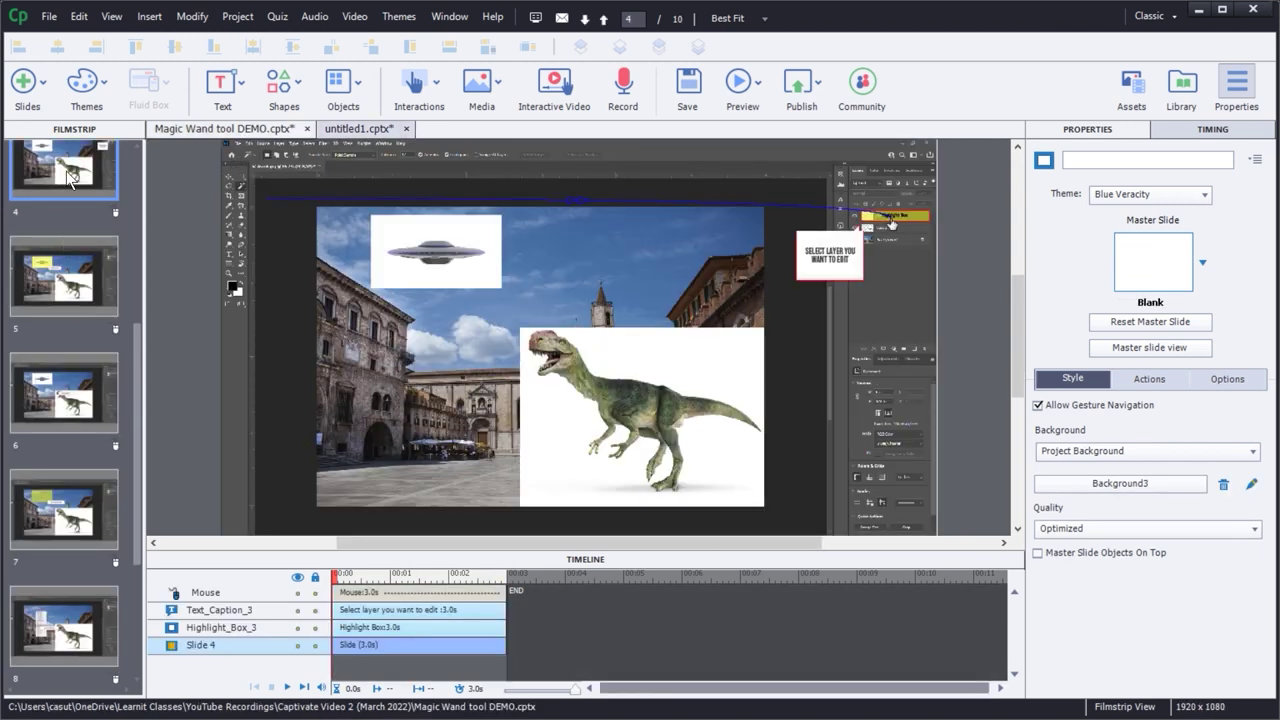
{"action": "left_click_drag", "start_coordinate": [137, 350], "coordinate": [135, 147]}
{"action": "left_click", "coordinate": [63, 197]}
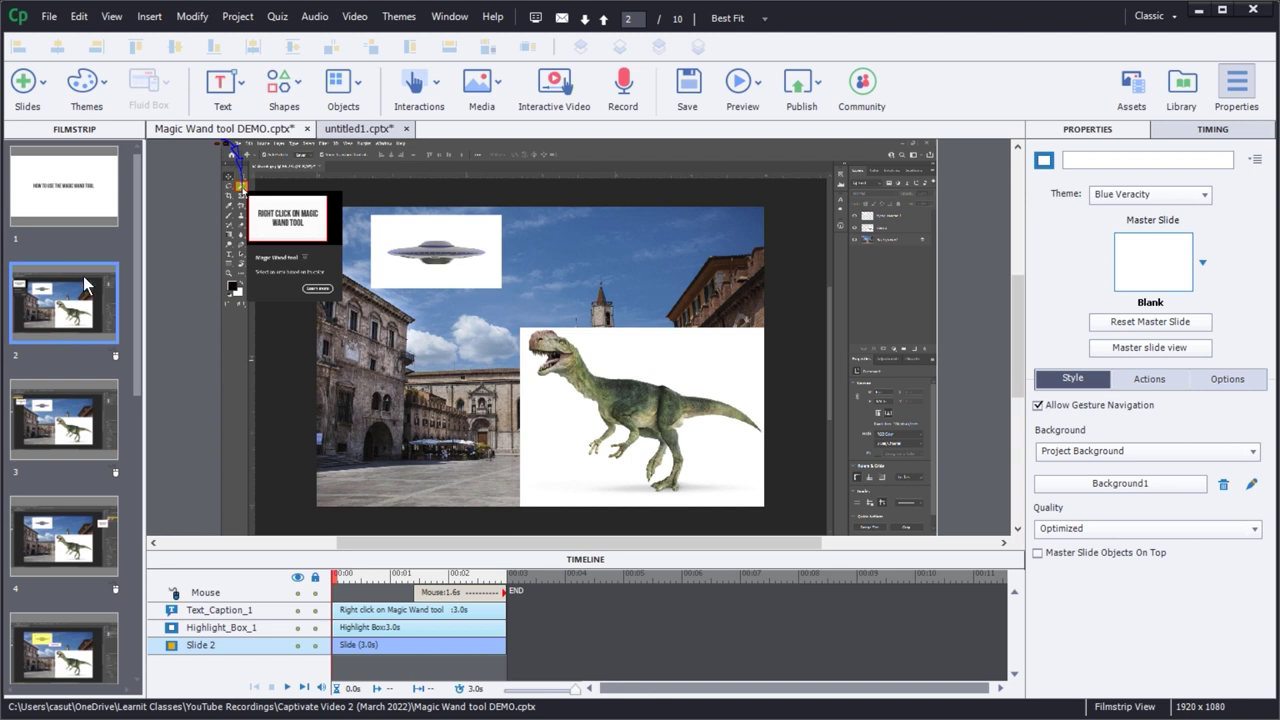
- Review slides 3, 2, 3 and 4, ending on 'Select layer you want to edit'
{"action": "left_click", "coordinate": [88, 432]}
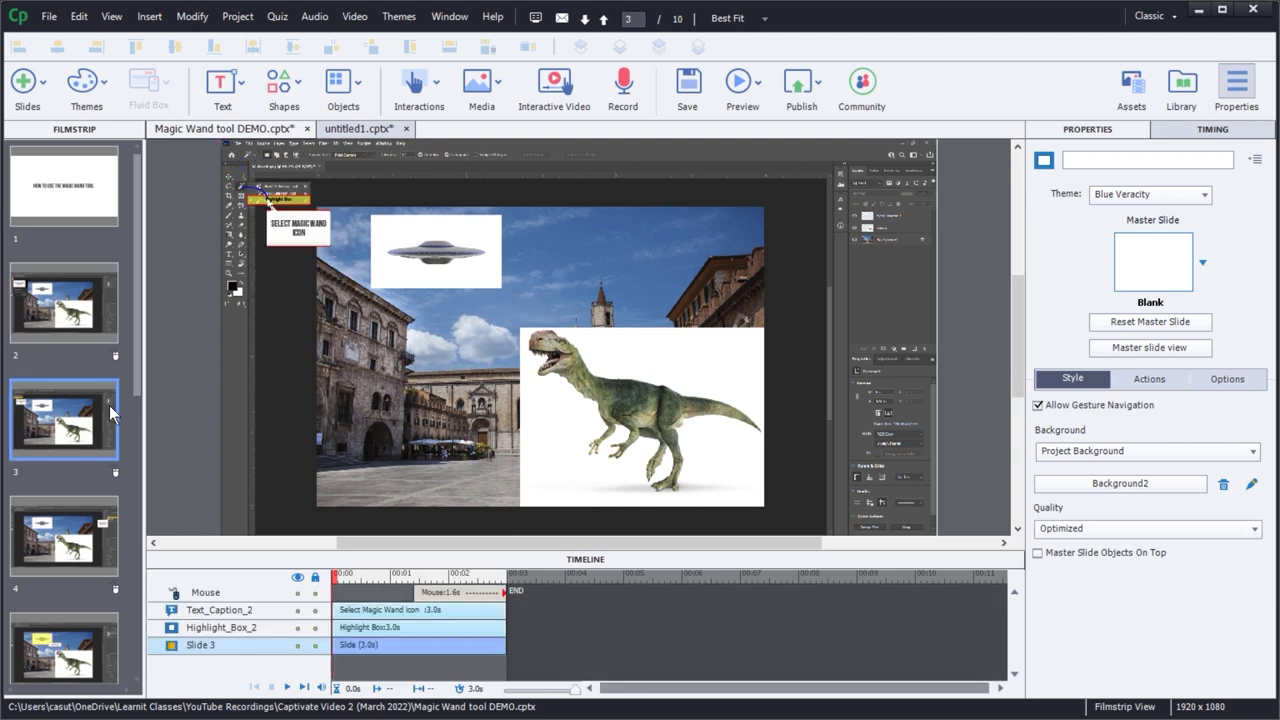
{"action": "left_click_drag", "start_coordinate": [136, 310], "coordinate": [155, 171]}
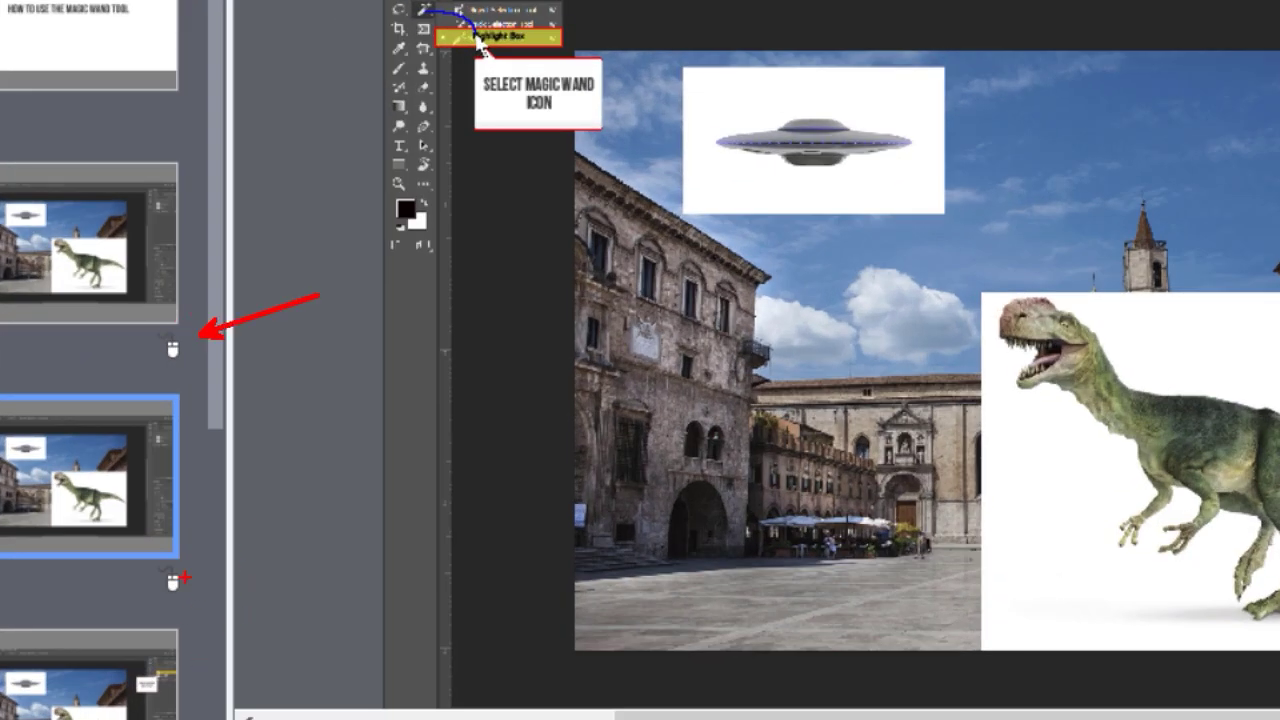
{"action": "left_click_drag", "start_coordinate": [140, 557], "coordinate": [208, 604]}
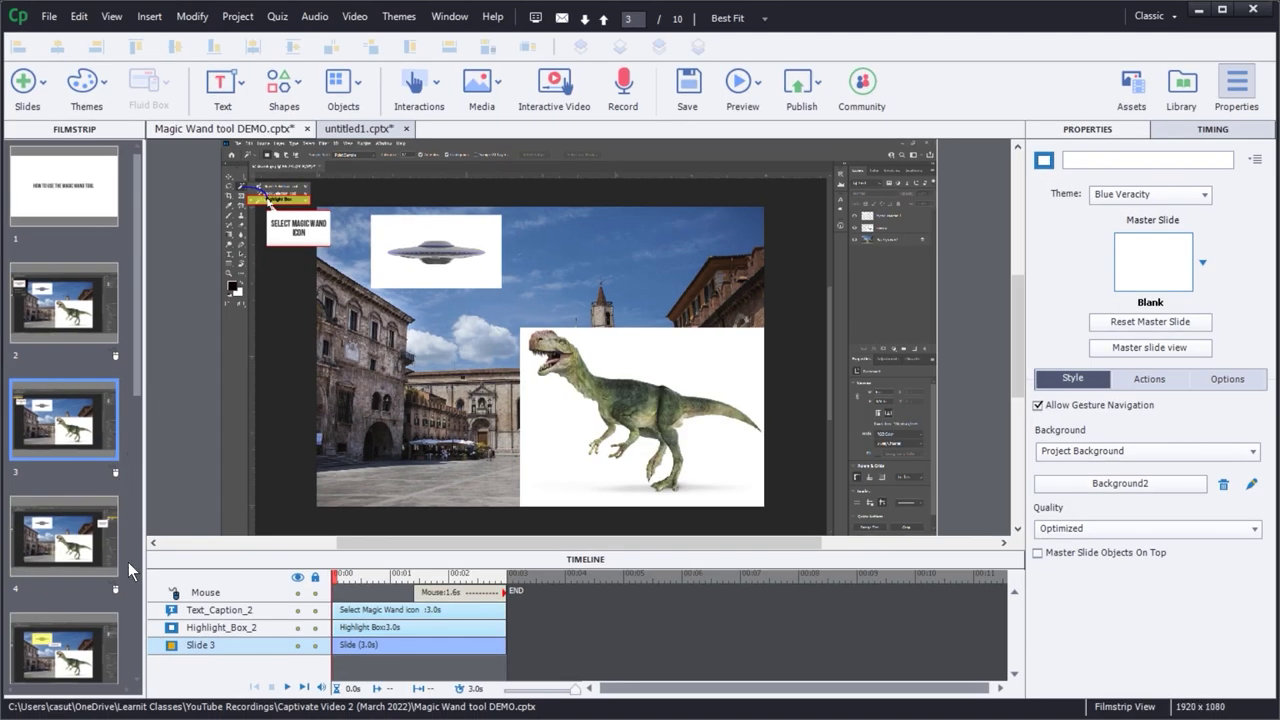
{"action": "left_click_drag", "start_coordinate": [134, 362], "coordinate": [138, 330]}
{"action": "left_click", "coordinate": [63, 303]}
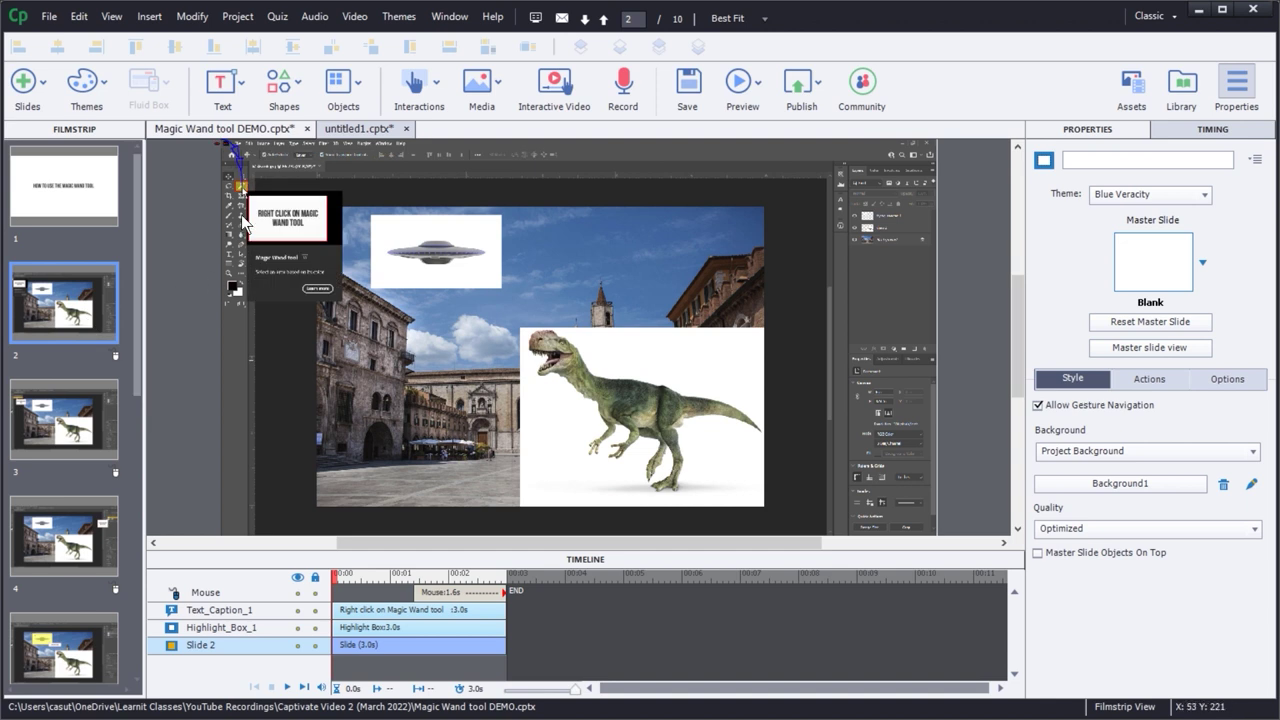
{"action": "left_click", "coordinate": [56, 441]}
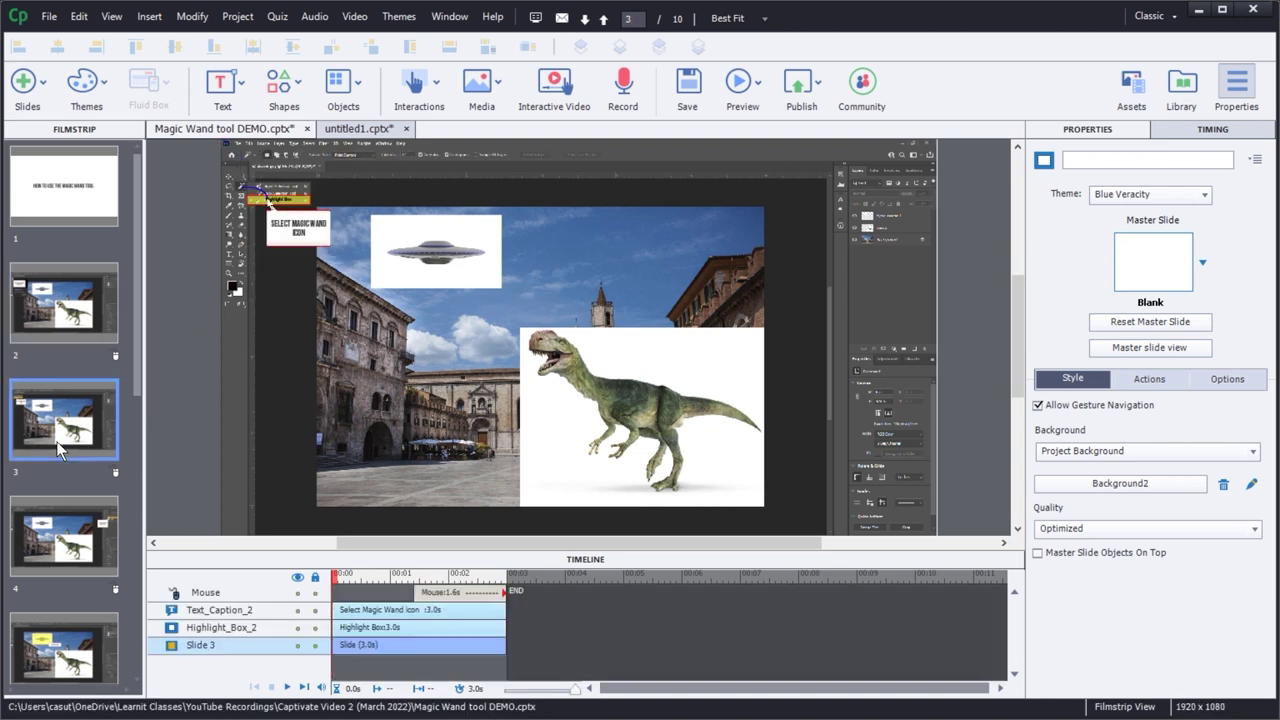
{"action": "left_click", "coordinate": [77, 556]}
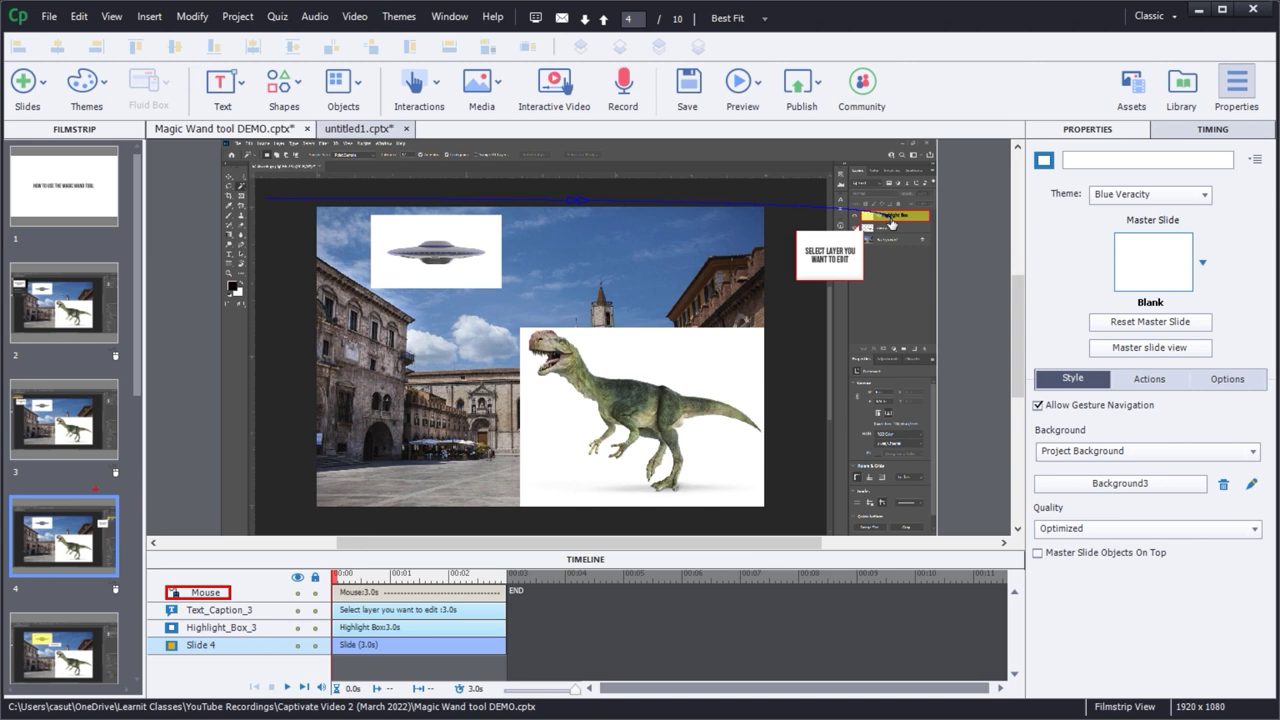
- Return to slide 2 and select its mouse movement to show its options
{"action": "left_click", "coordinate": [70, 655]}
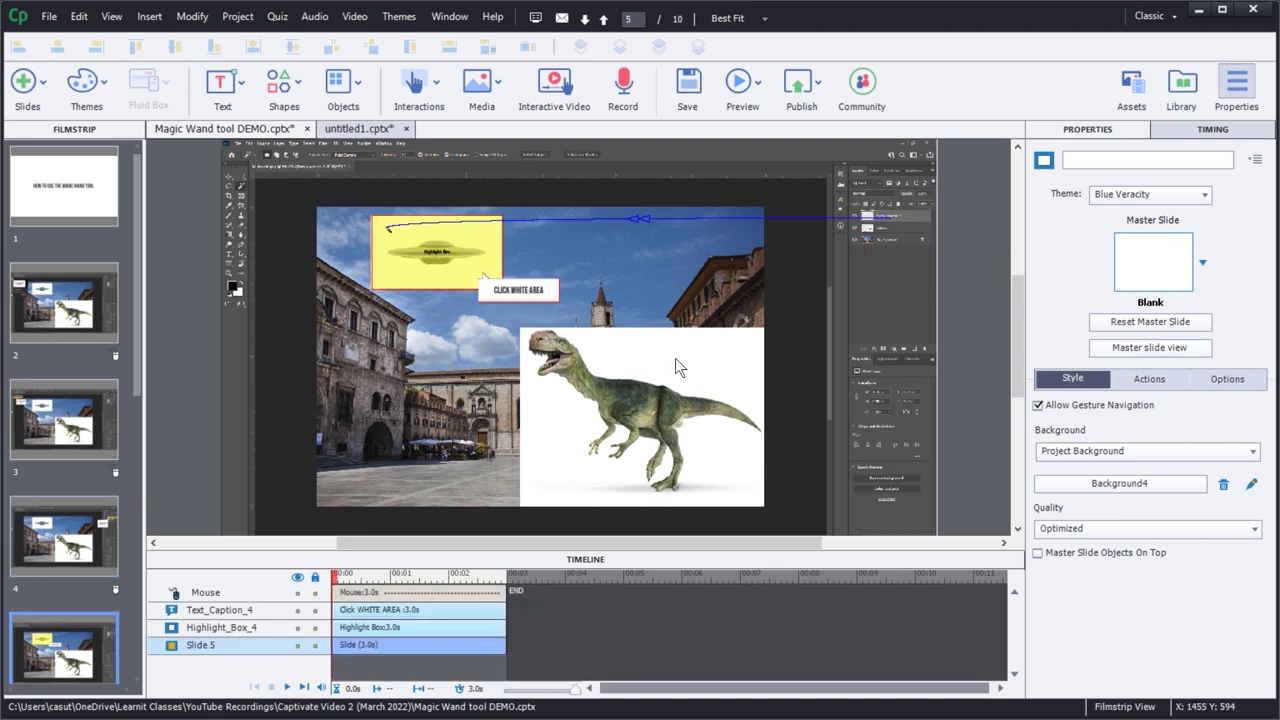
{"action": "left_click", "coordinate": [42, 305]}
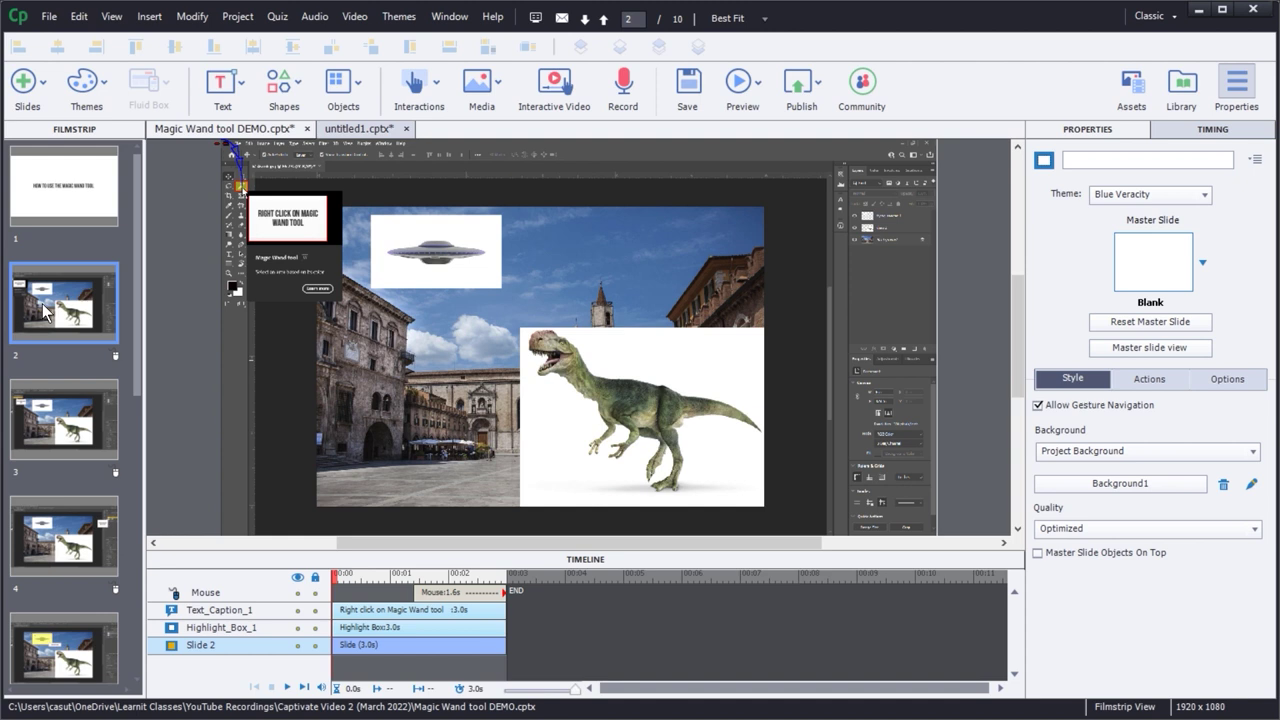
{"action": "left_click", "coordinate": [249, 197]}
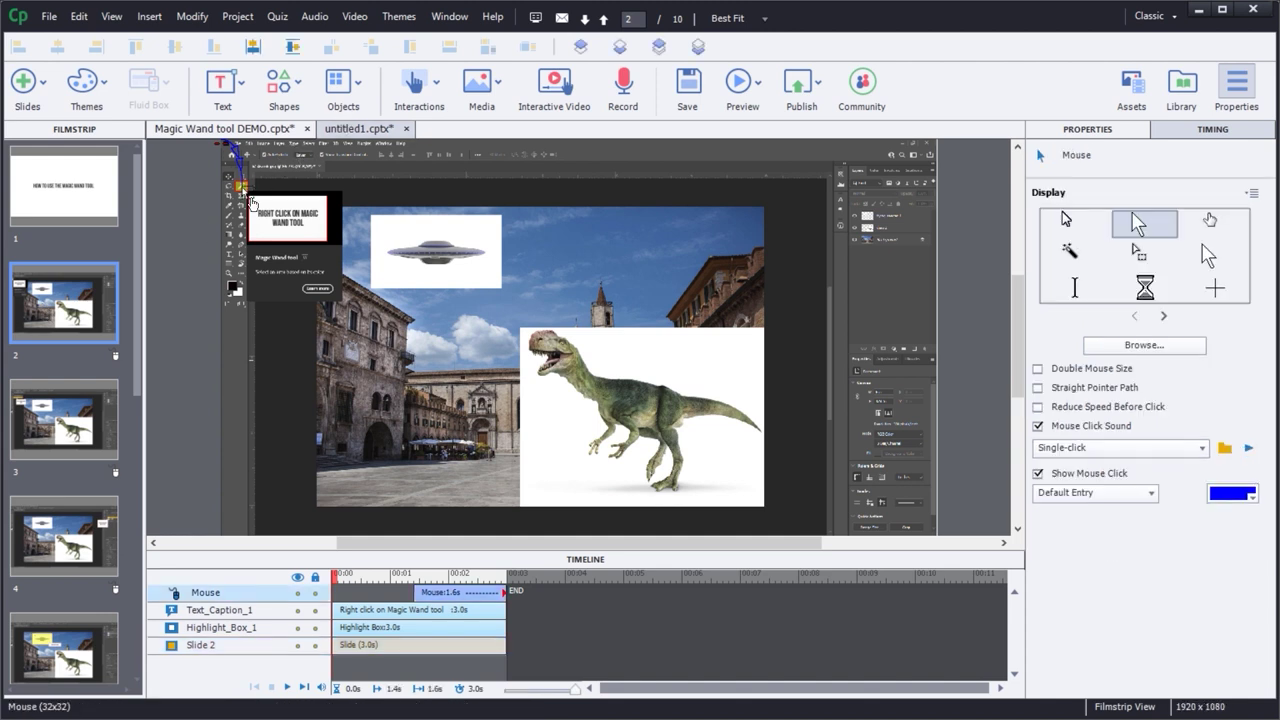
{"action": "left_click", "coordinate": [215, 593]}
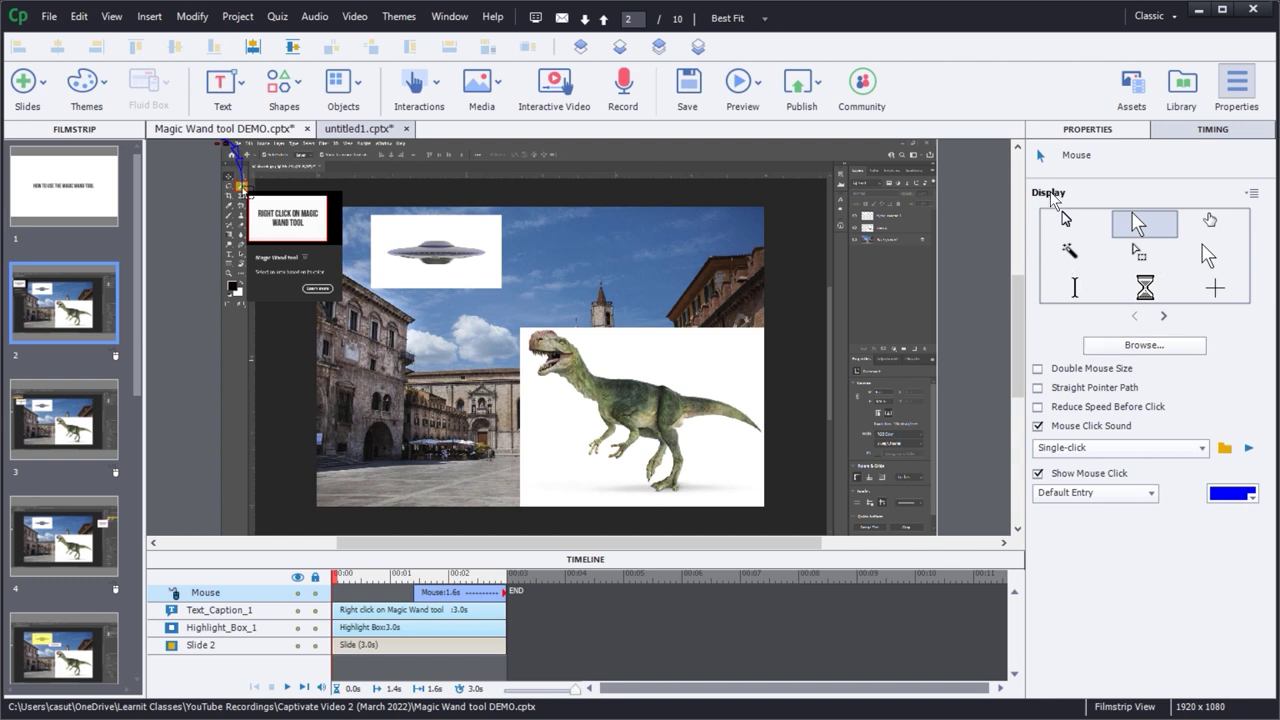
- Try the magic-wand, hand and additional pointer shapes, then keep the standard arrow
{"action": "left_click", "coordinate": [1071, 254]}
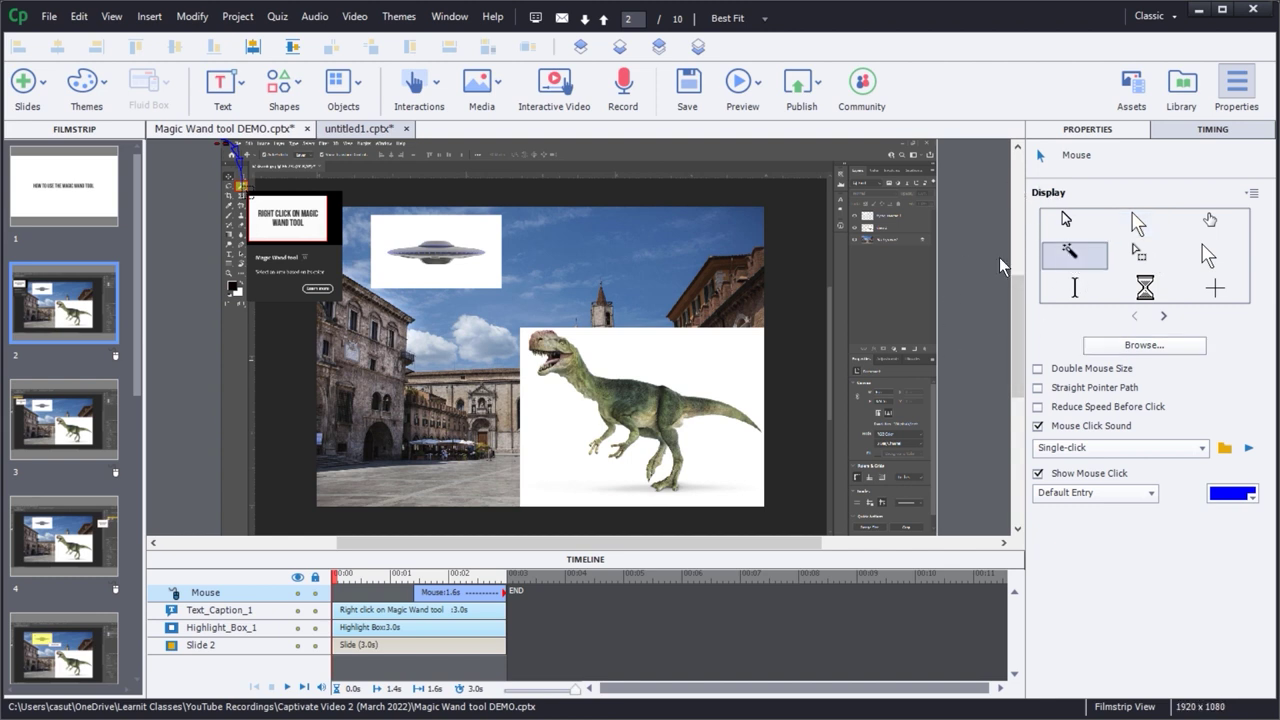
{"action": "left_click", "coordinate": [1209, 223]}
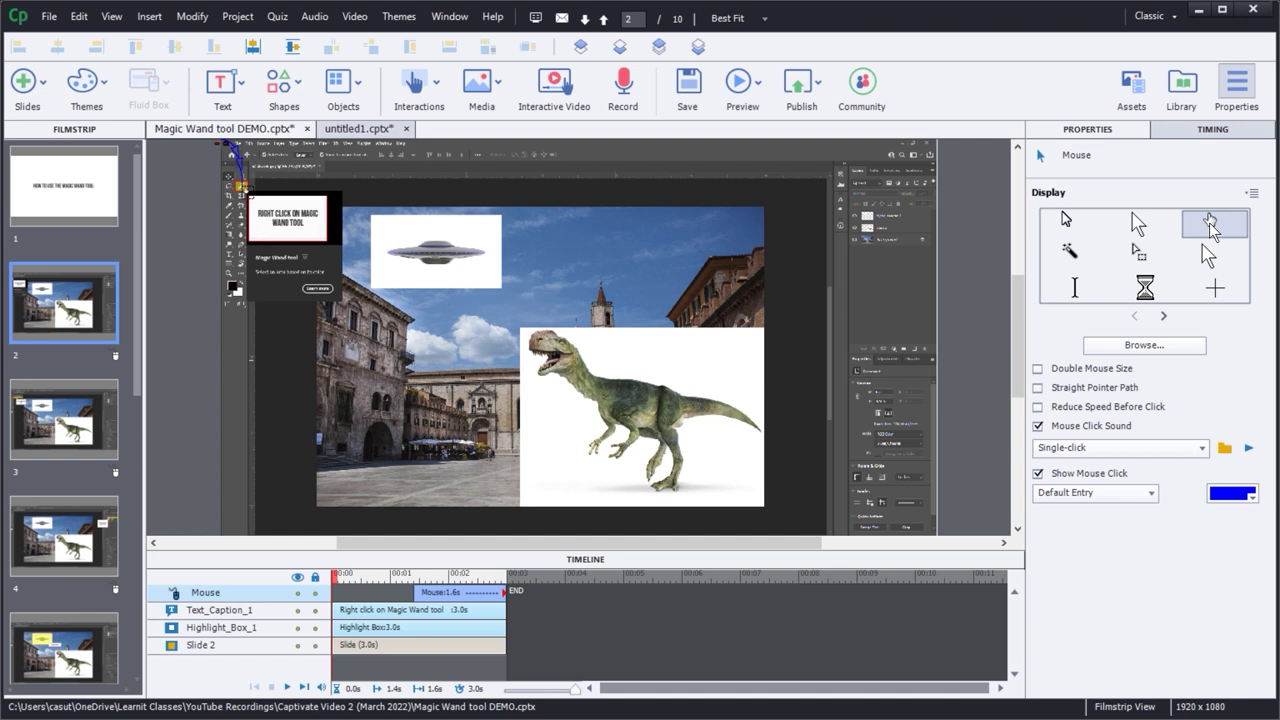
{"action": "left_click", "coordinate": [1137, 225]}
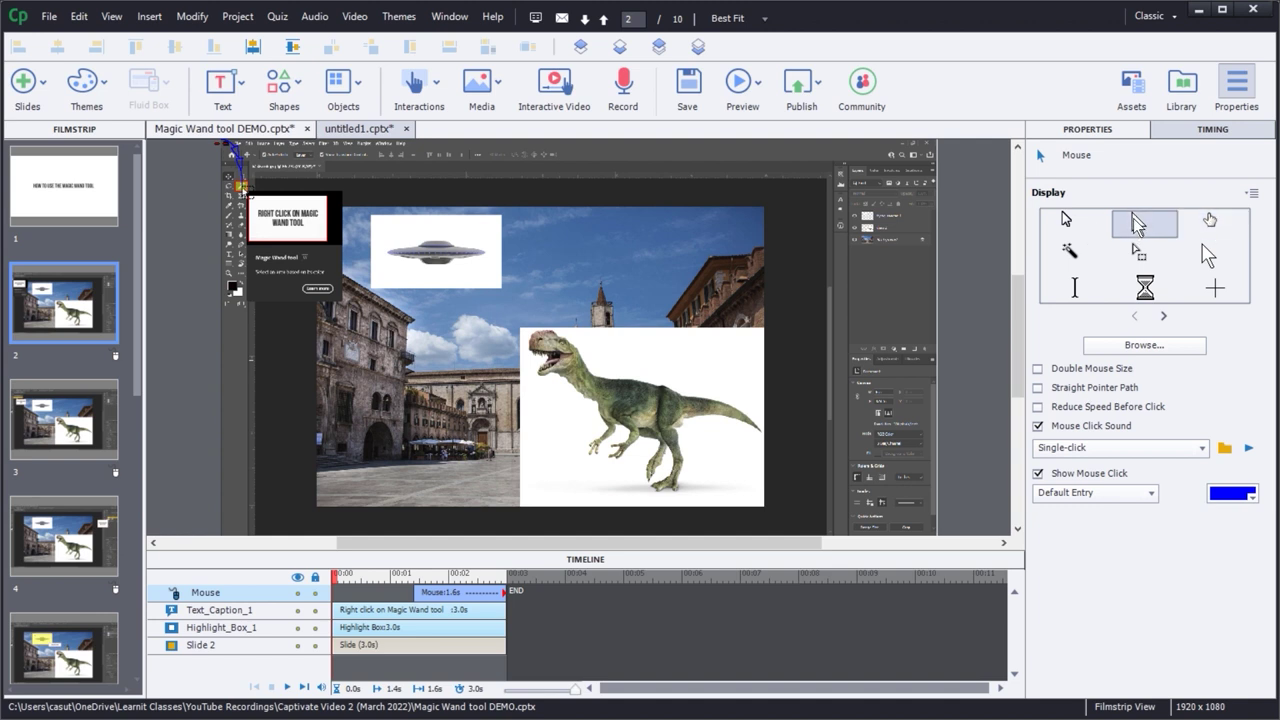
{"action": "left_click", "coordinate": [1163, 317]}
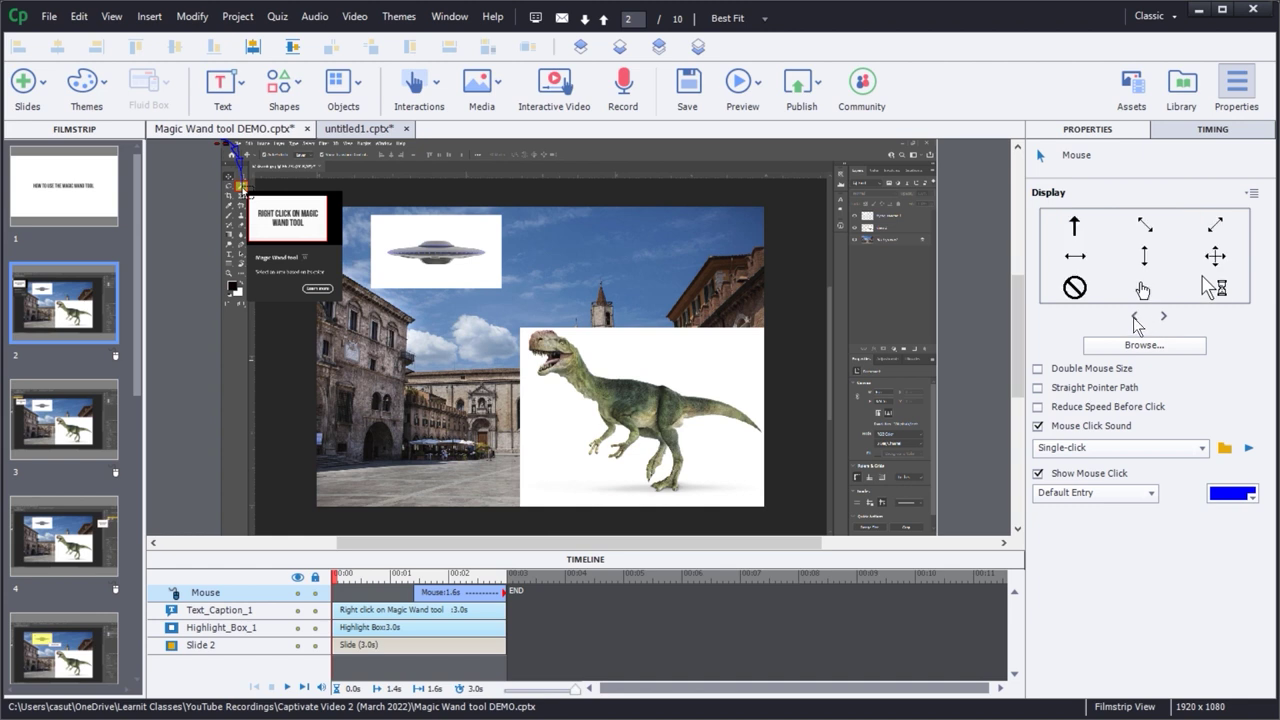
{"action": "left_click", "coordinate": [1134, 316]}
{"action": "left_click", "coordinate": [1164, 317]}
{"action": "left_click", "coordinate": [1135, 316]}
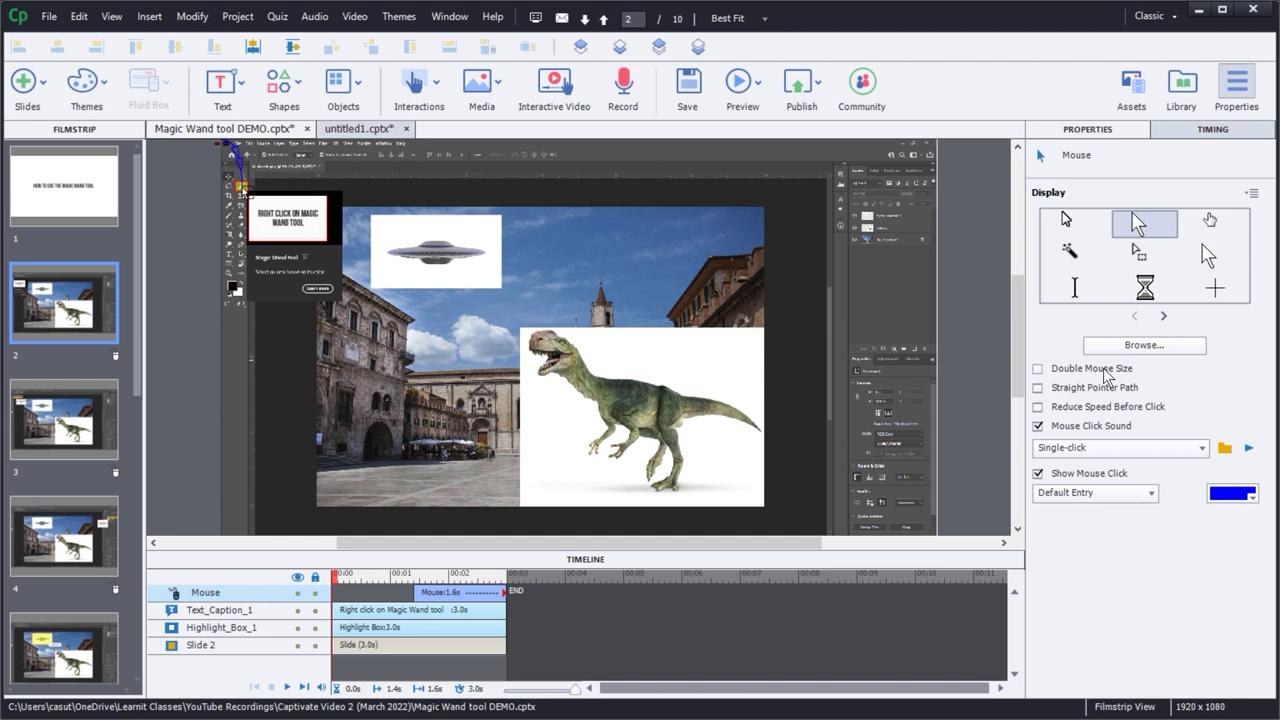
- Set the mouse pointer to double size and move it onto the building
{"action": "left_click", "coordinate": [1038, 369]}
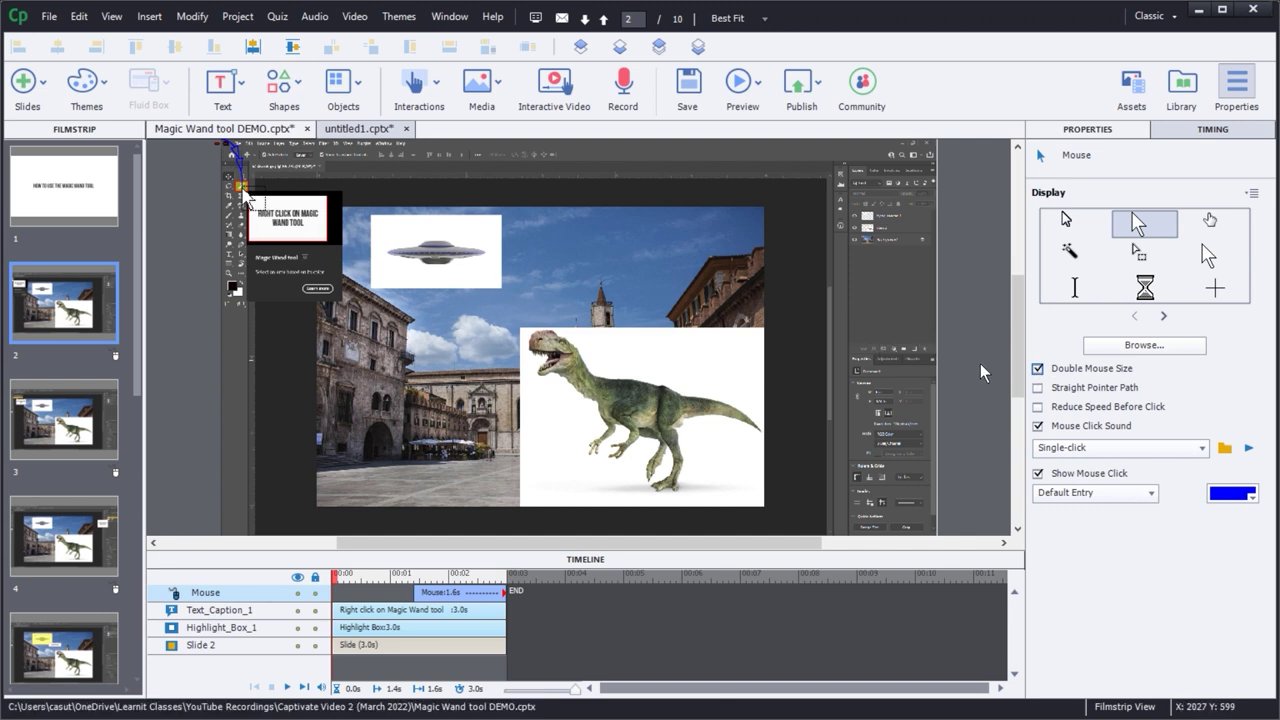
{"action": "left_click", "coordinate": [1038, 369]}
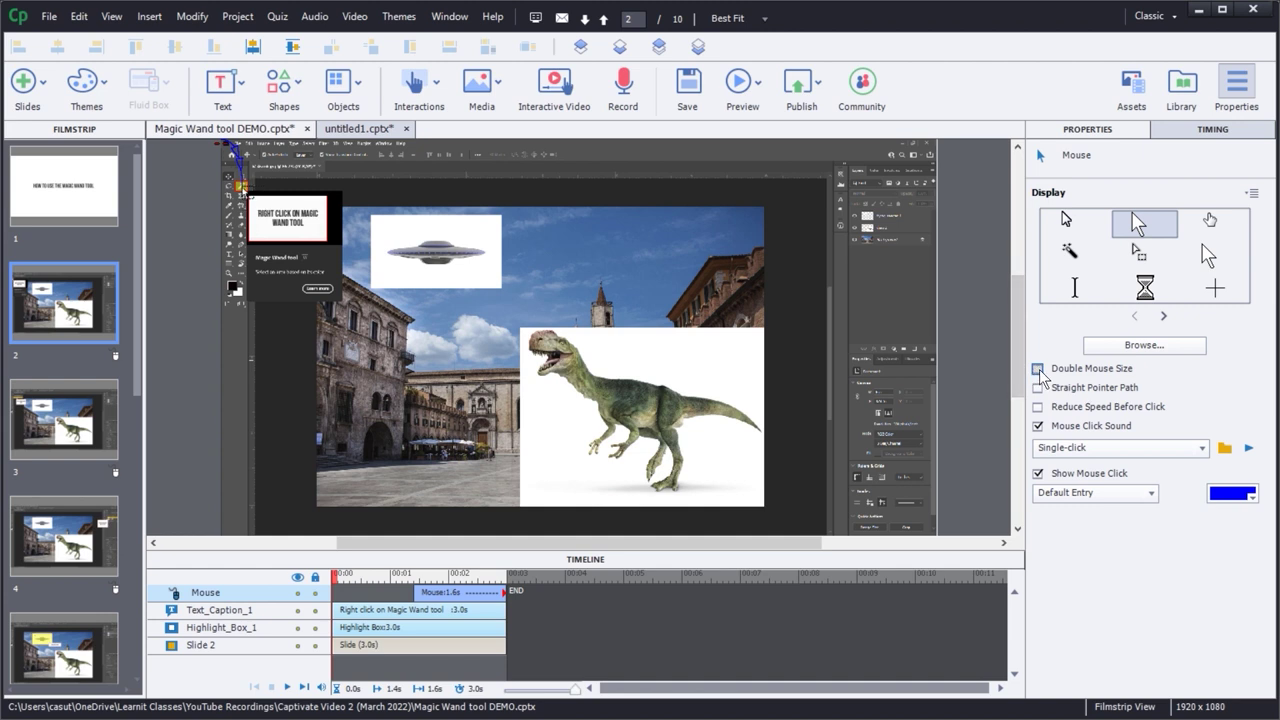
{"action": "left_click", "coordinate": [1038, 369]}
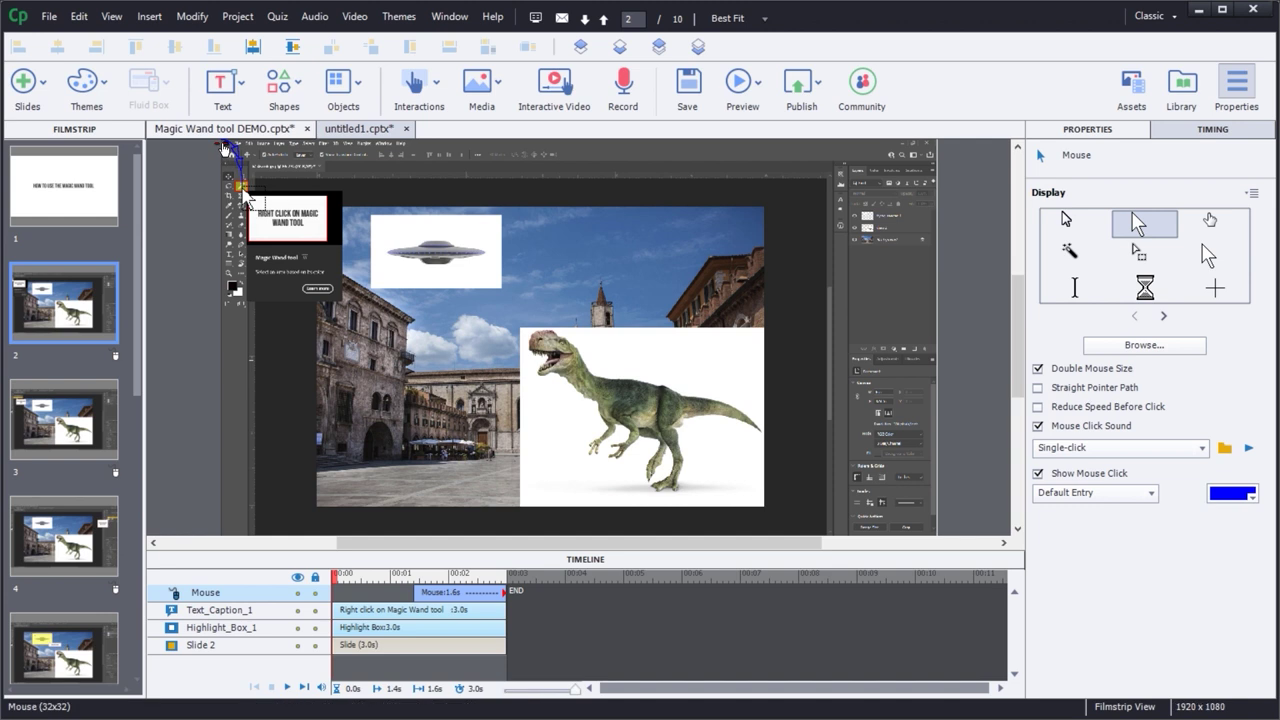
{"action": "mouse_move", "coordinate": [223, 148]}
{"action": "left_mouse_down"}
{"action": "mouse_move", "coordinate": [300, 245]}
{"action": "mouse_move", "coordinate": [385, 414]}
{"action": "mouse_move", "coordinate": [429, 420]}
{"action": "left_mouse_up"}
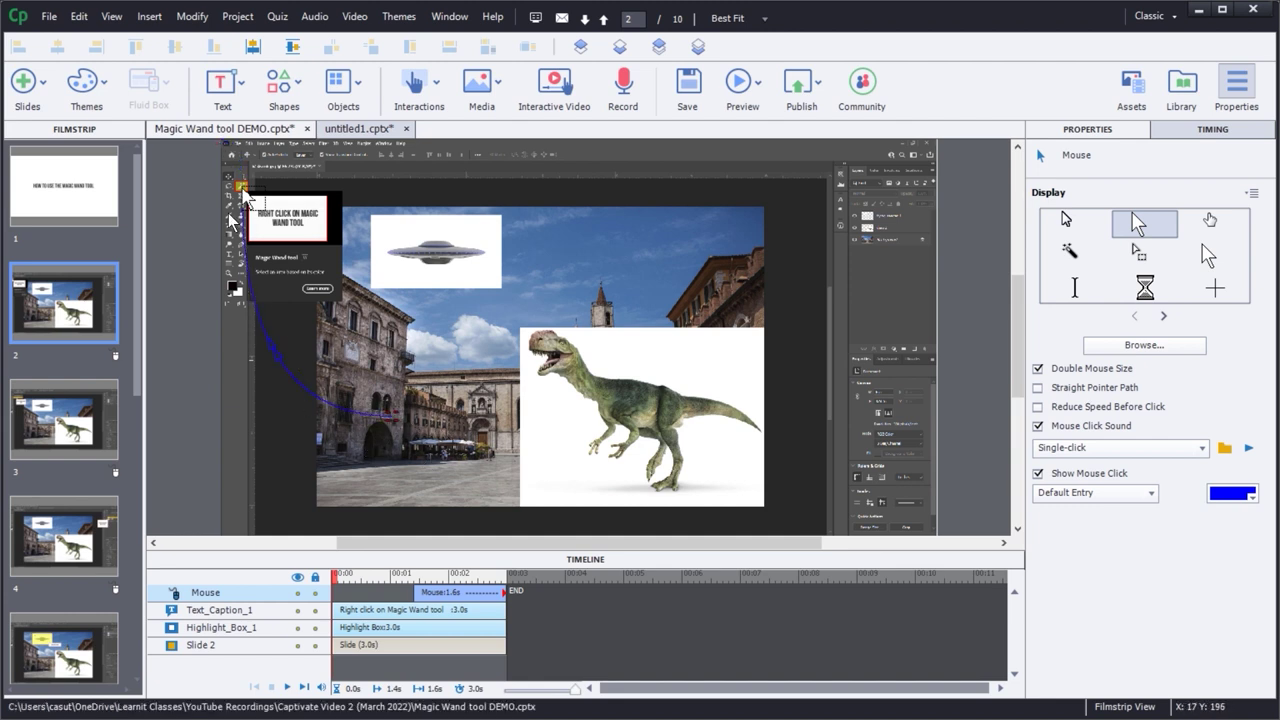
{"action": "left_click", "coordinate": [231, 220]}
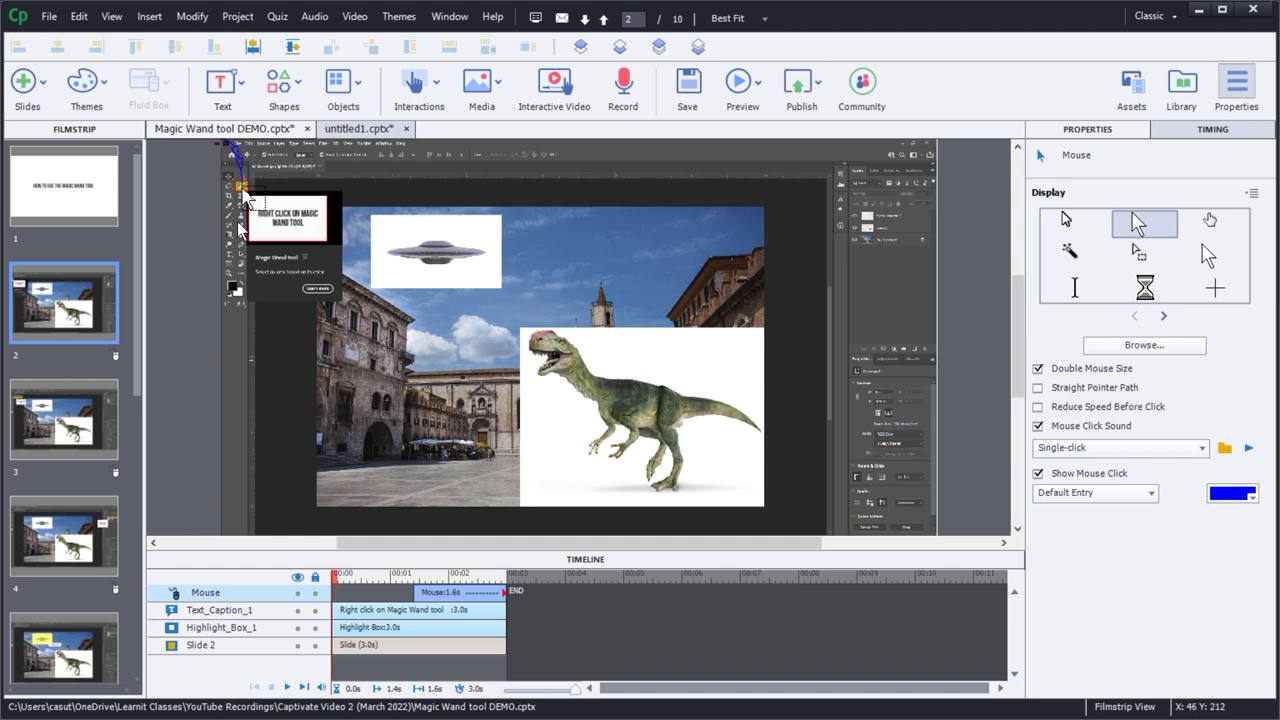
{"action": "left_click", "coordinate": [745, 87]}
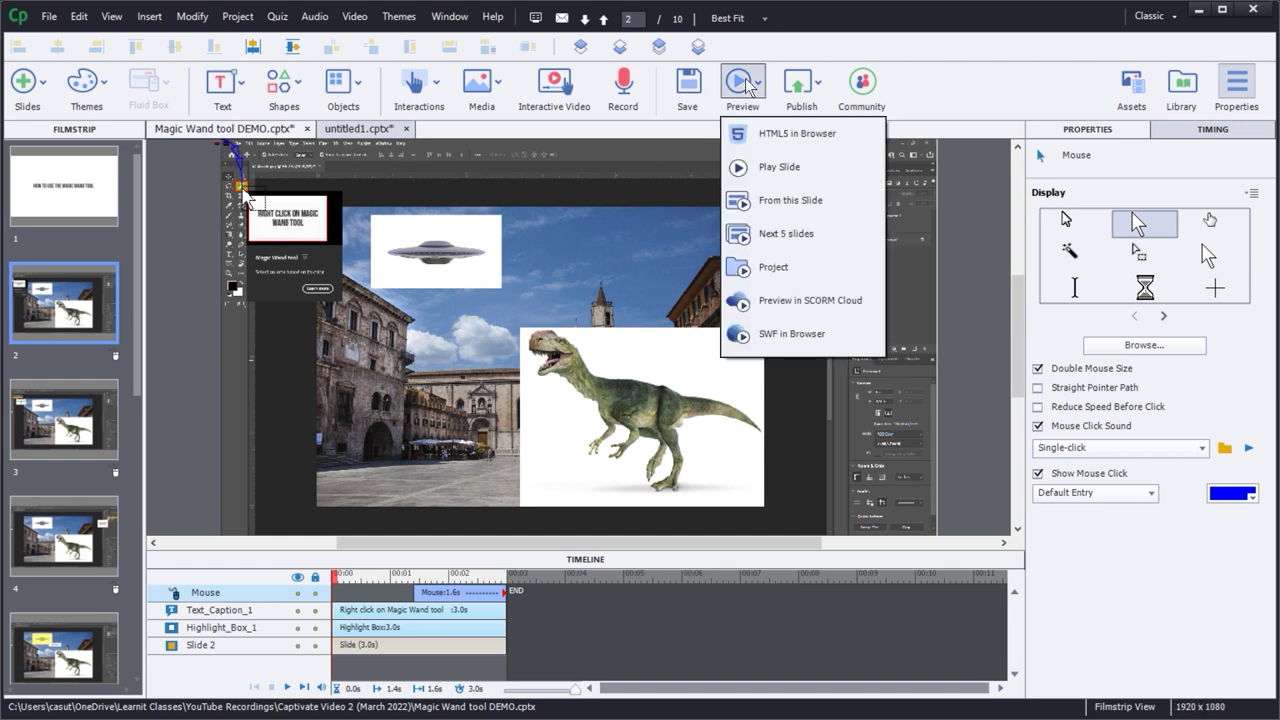
{"action": "left_click", "coordinate": [786, 231]}
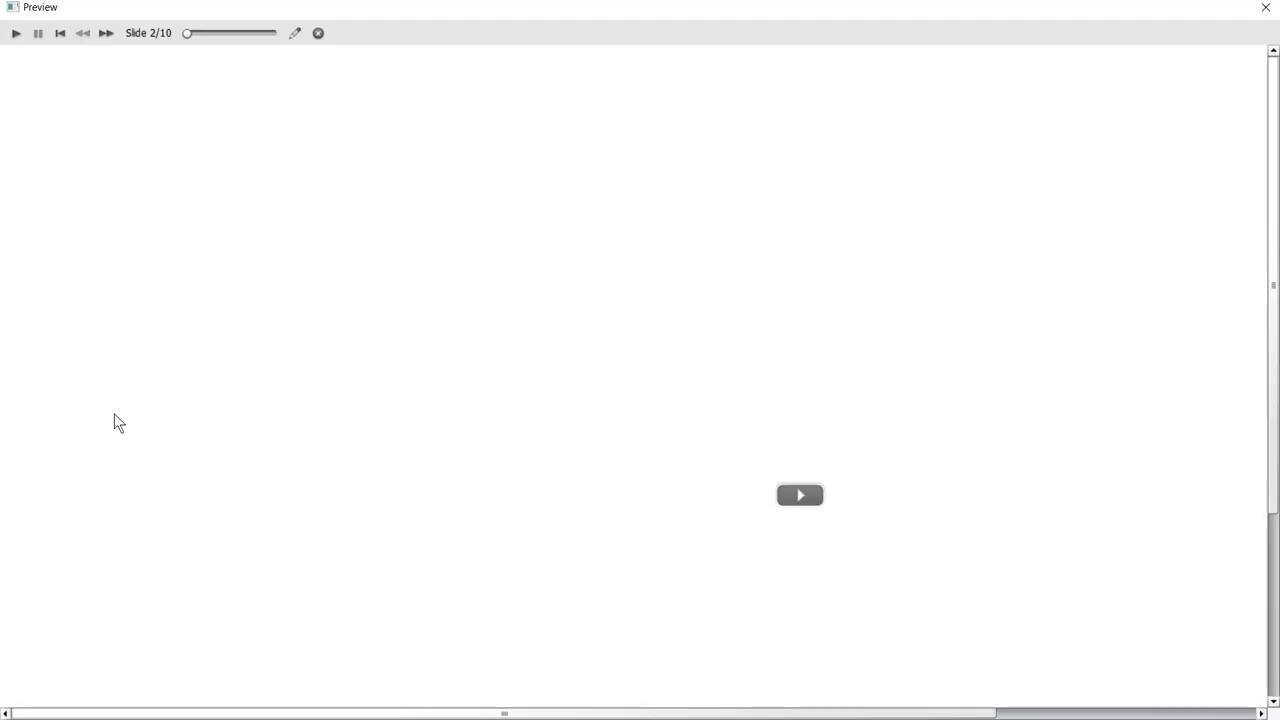
{"action": "left_click", "coordinate": [806, 502]}
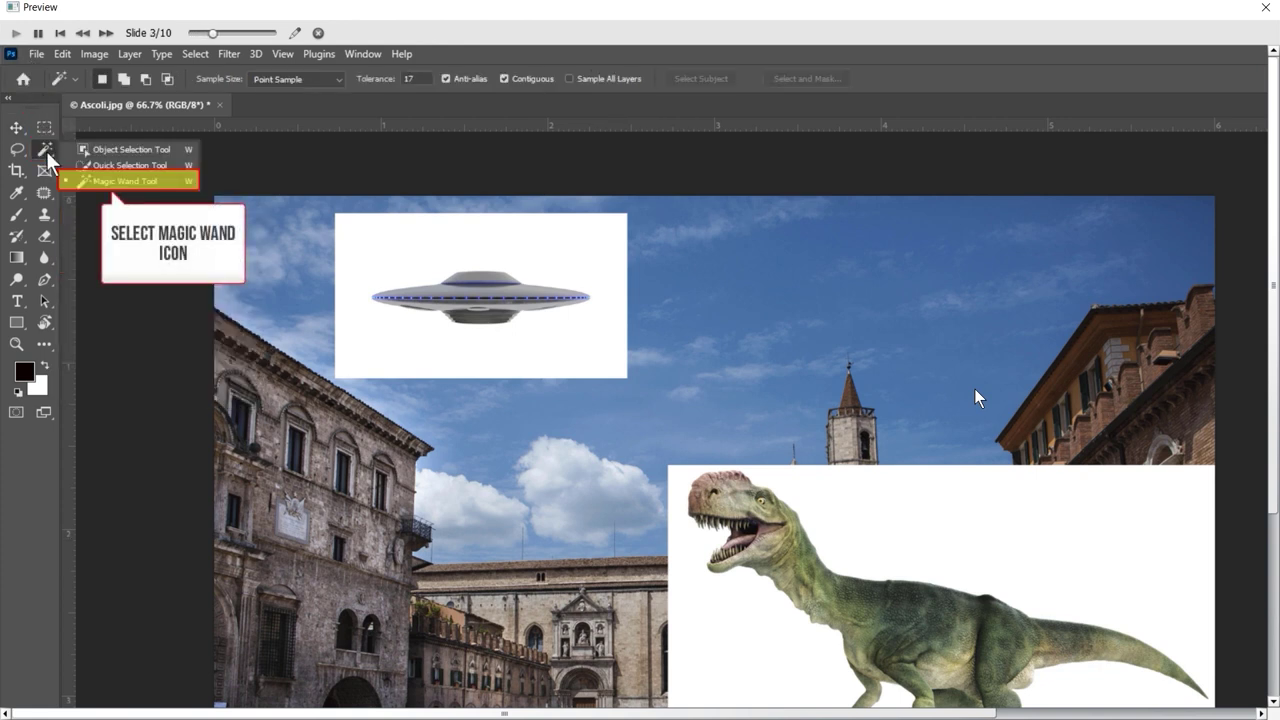
{"action": "left_click", "coordinate": [1265, 7]}
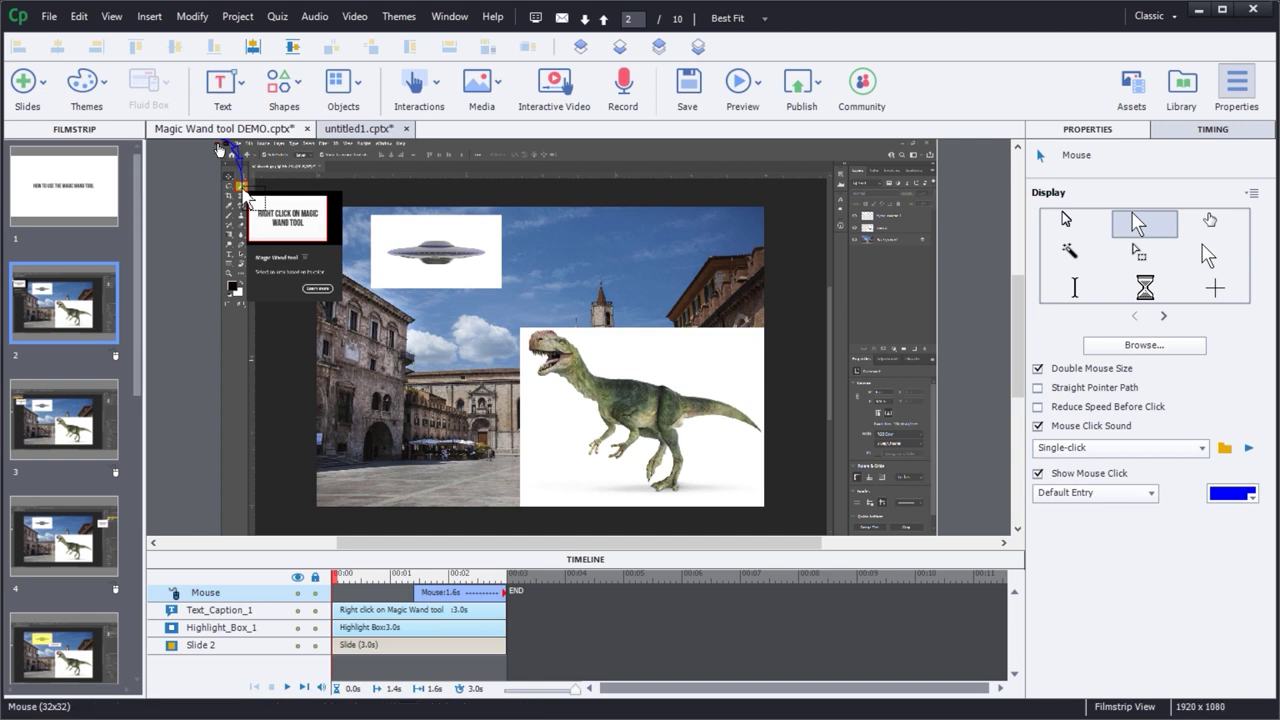
- End slide 2's mouse path on the building, start it earlier on the Timeline, and preview
{"action": "left_click_drag", "start_coordinate": [222, 149], "coordinate": [389, 401]}
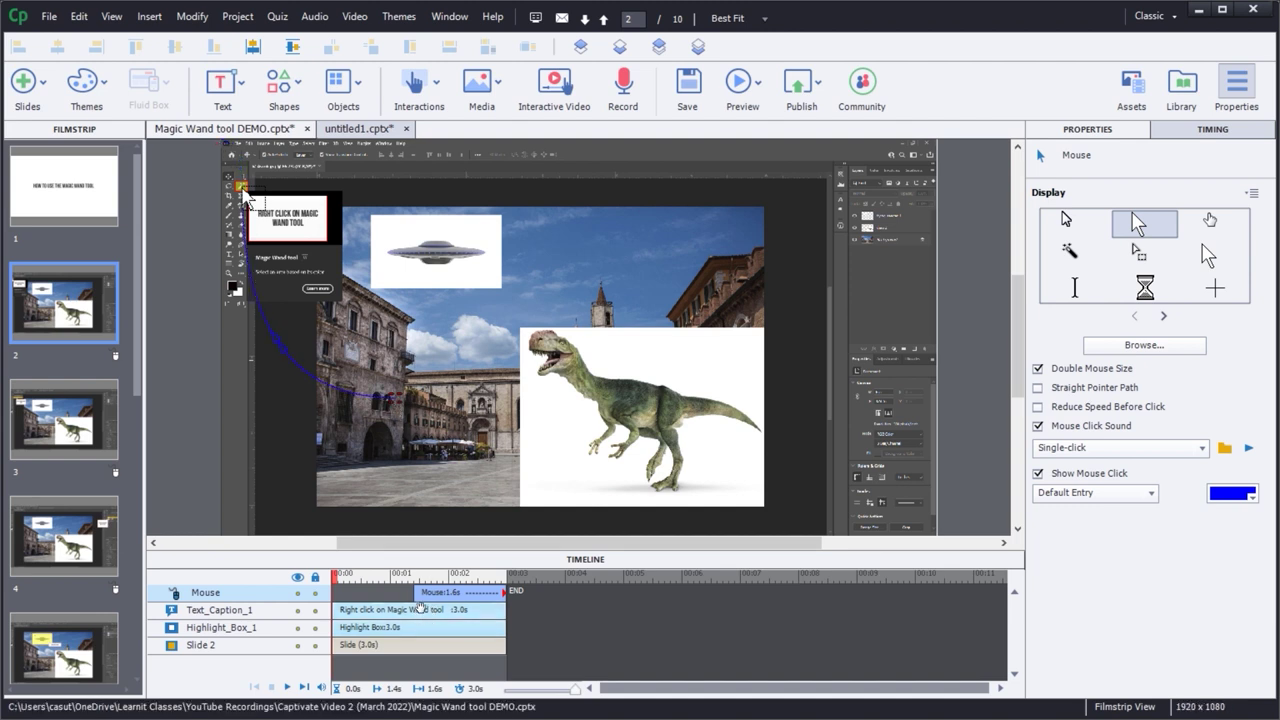
{"action": "left_click_drag", "start_coordinate": [416, 594], "coordinate": [362, 599]}
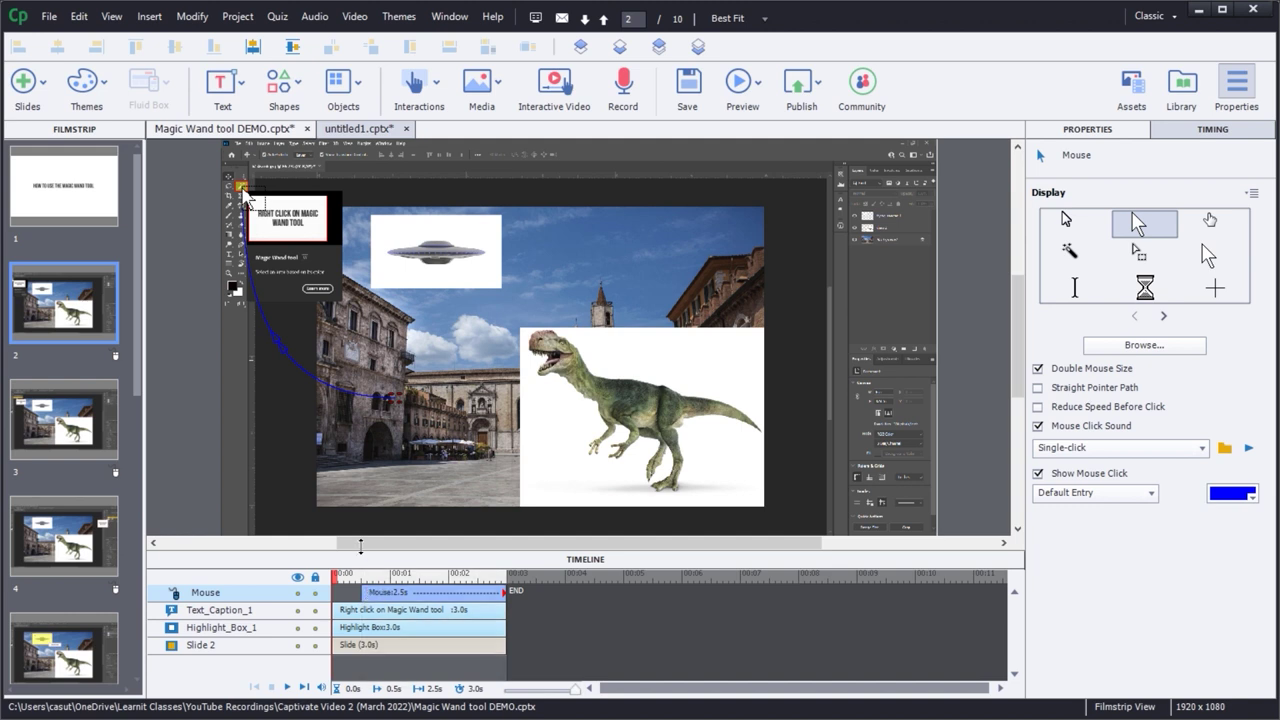
{"action": "left_click", "coordinate": [401, 404]}
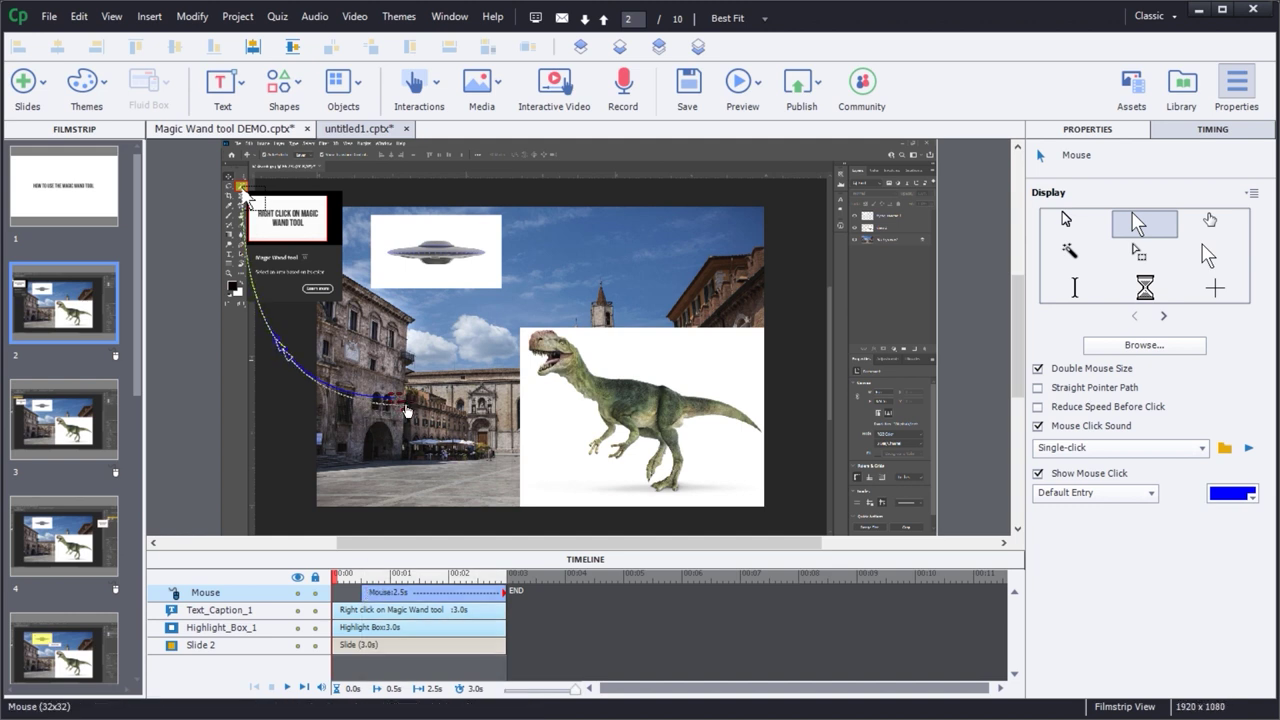
{"action": "left_click", "coordinate": [974, 388]}
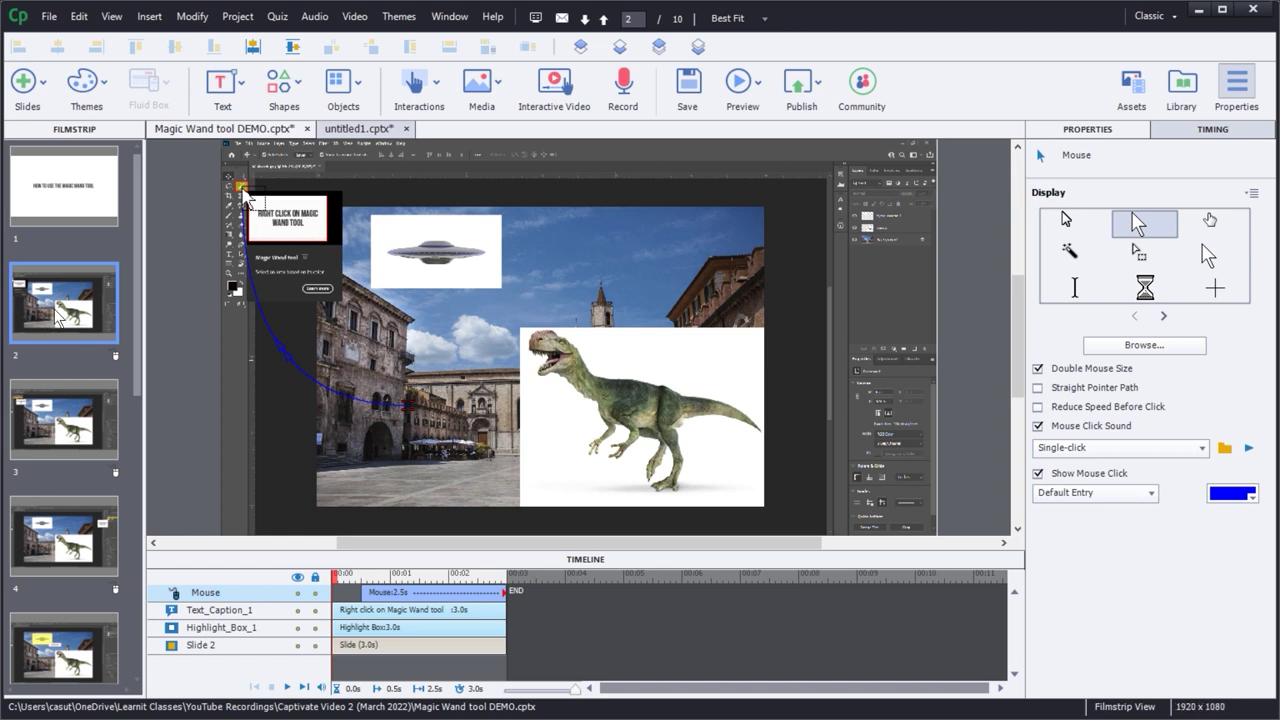
{"action": "key", "text": "F4"}
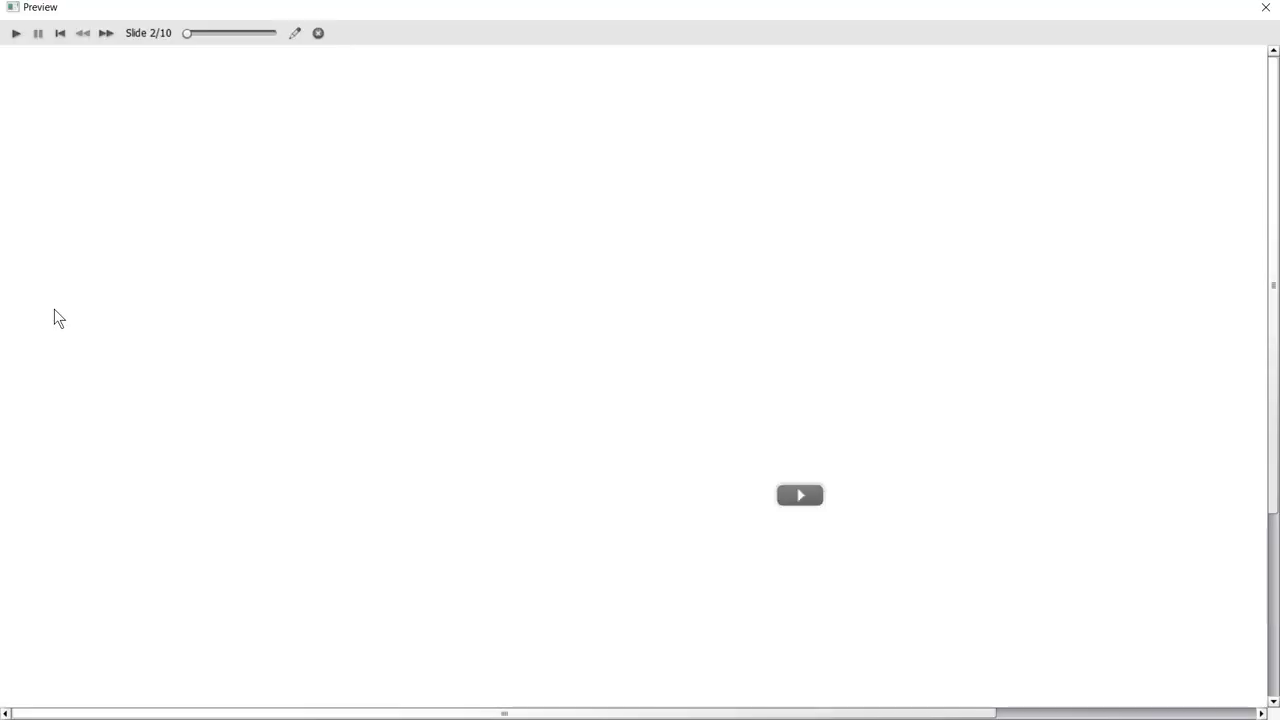
- Play and close the preview, then turn on Straight Pointer Path for slide 2's mouse
{"action": "left_click", "coordinate": [800, 495]}
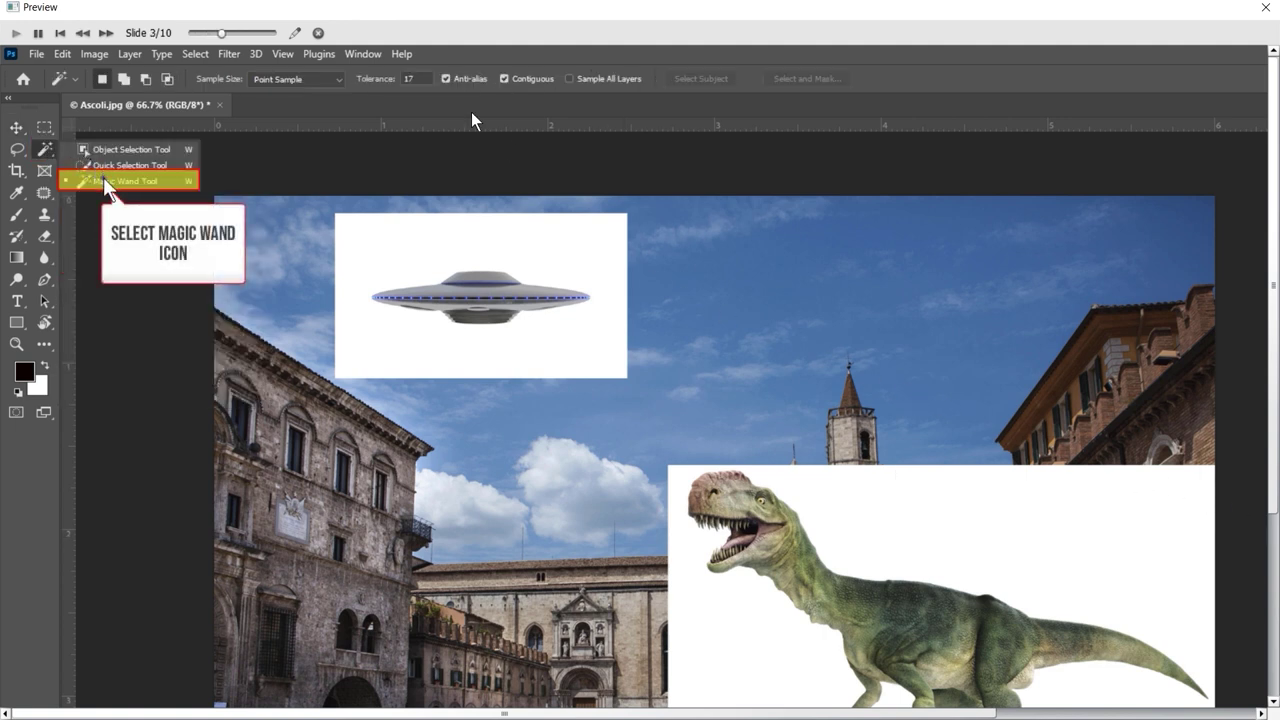
{"action": "left_click", "coordinate": [1265, 7]}
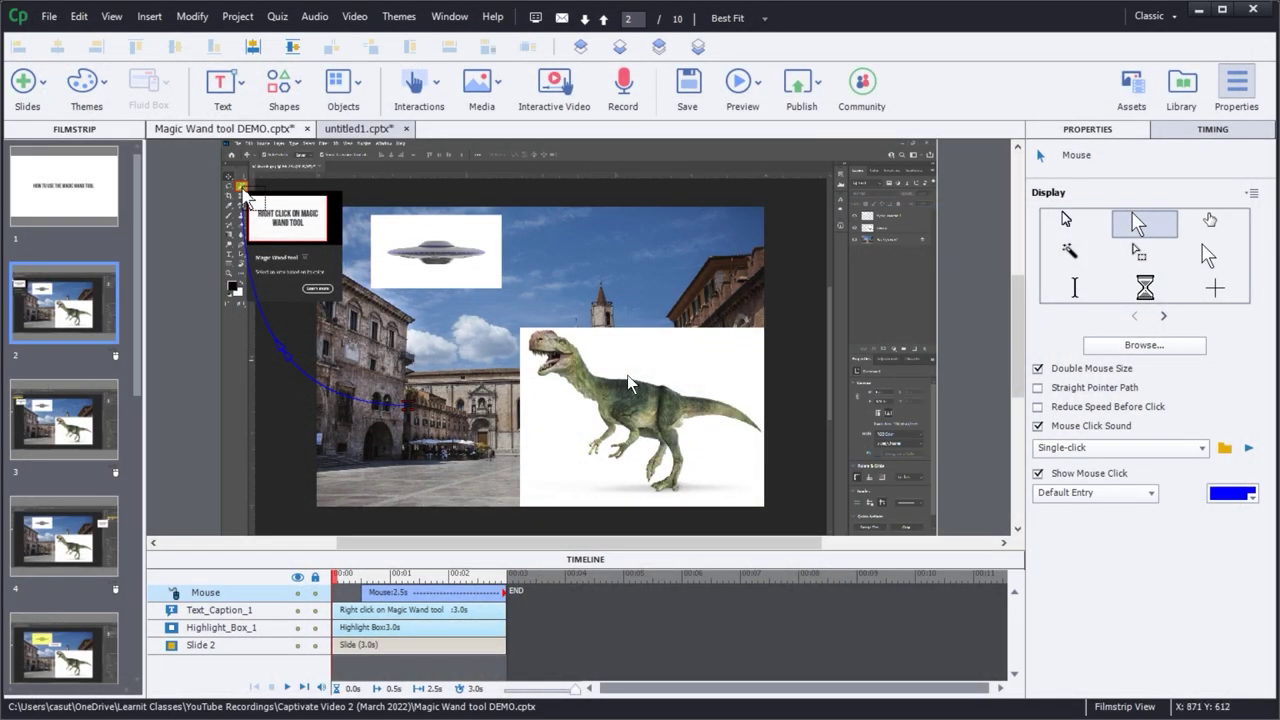
{"action": "left_click", "coordinate": [418, 410]}
{"action": "left_click", "coordinate": [1037, 388]}
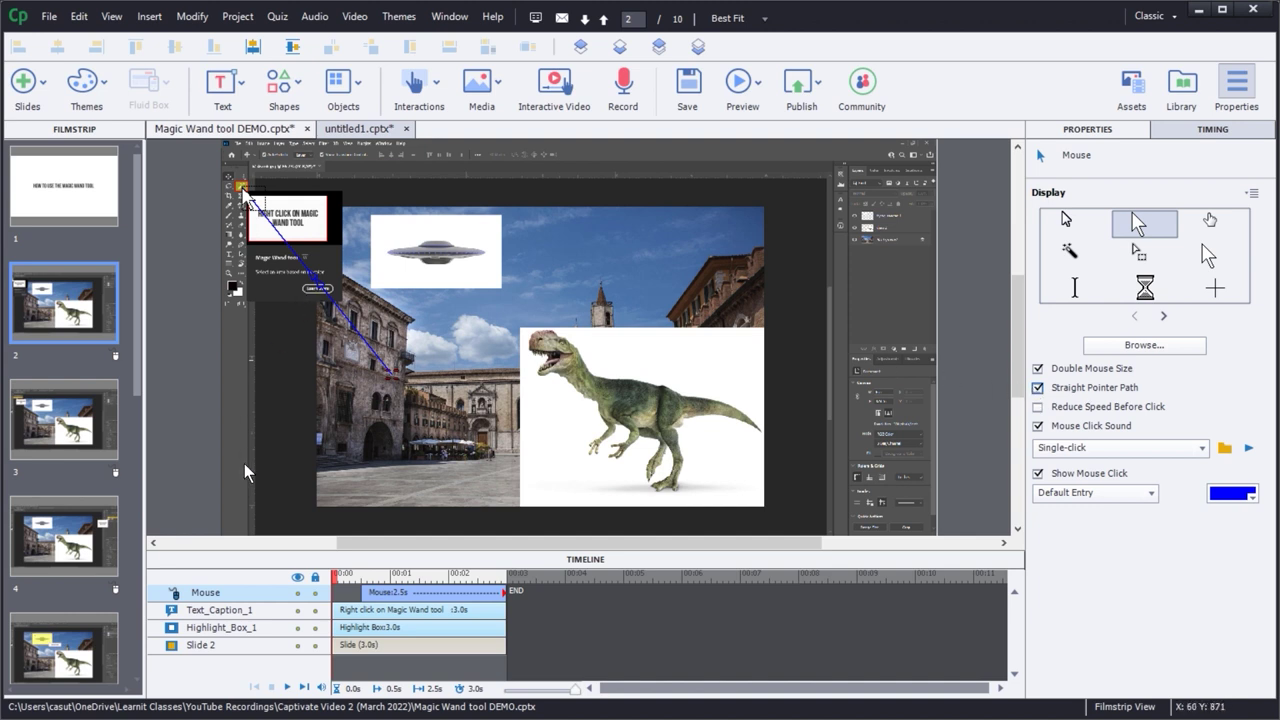
- Preview the slides again to watch the straight pointer path, then close the preview
{"action": "key", "text": "F12"}
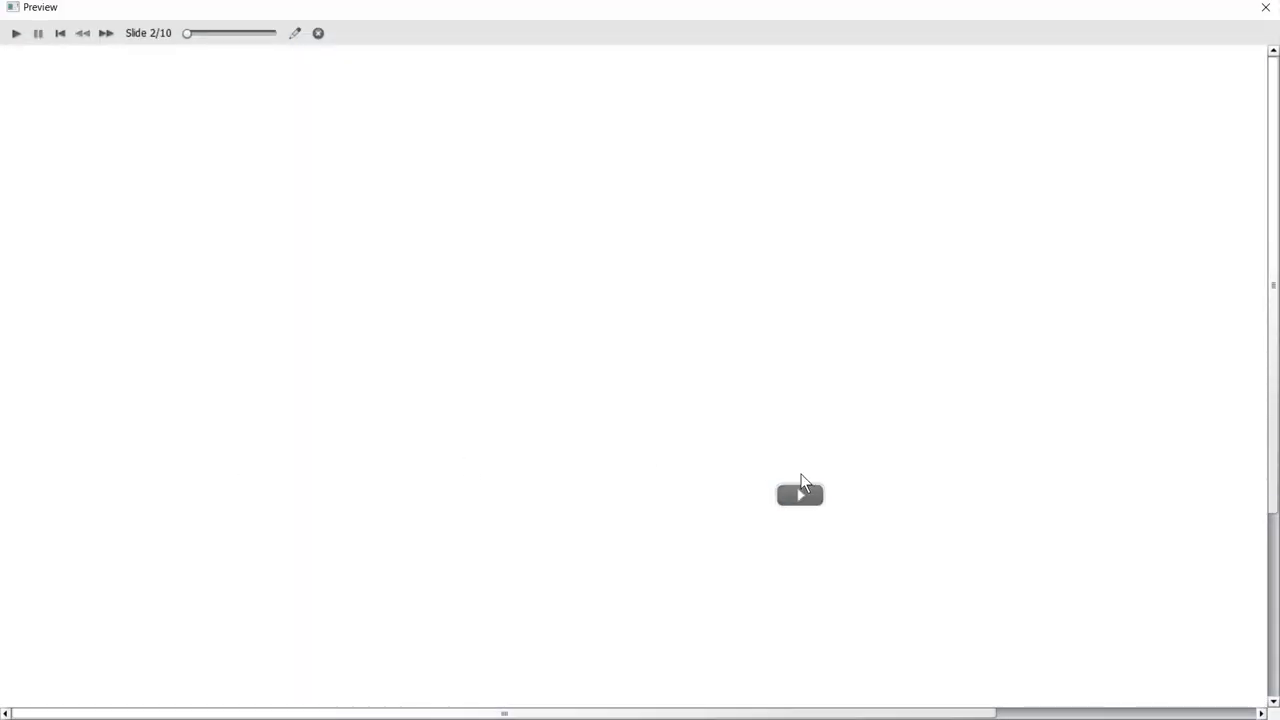
{"action": "left_click", "coordinate": [805, 492]}
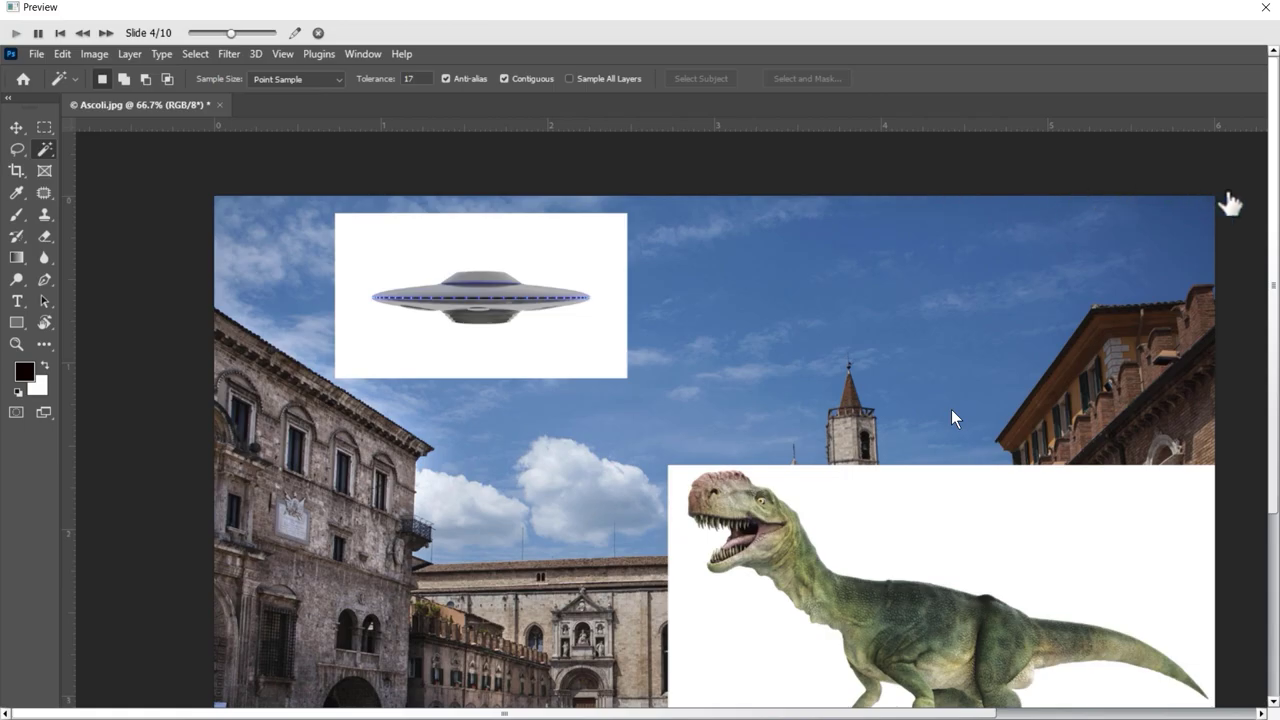
{"action": "key", "text": "Escape"}
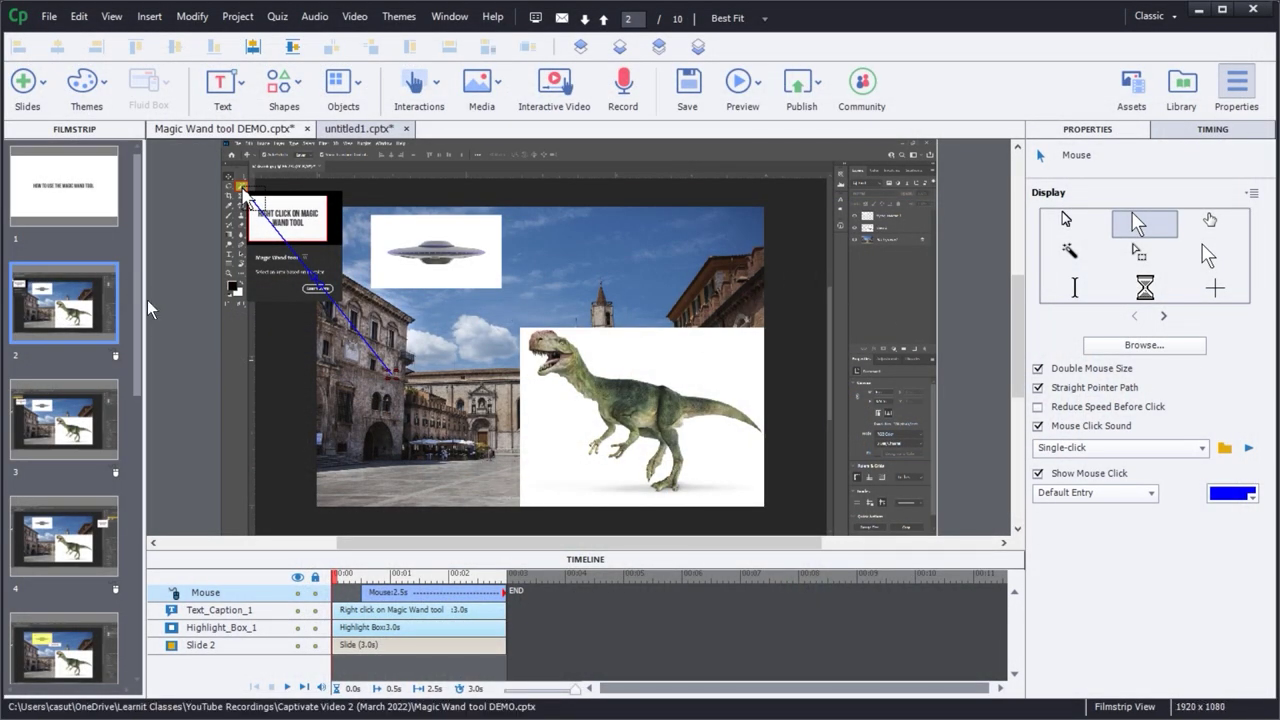
- Restore the curved mouse path, keep Single Click, leave the click effect unchanged, and preview
{"action": "left_click", "coordinate": [1038, 387]}
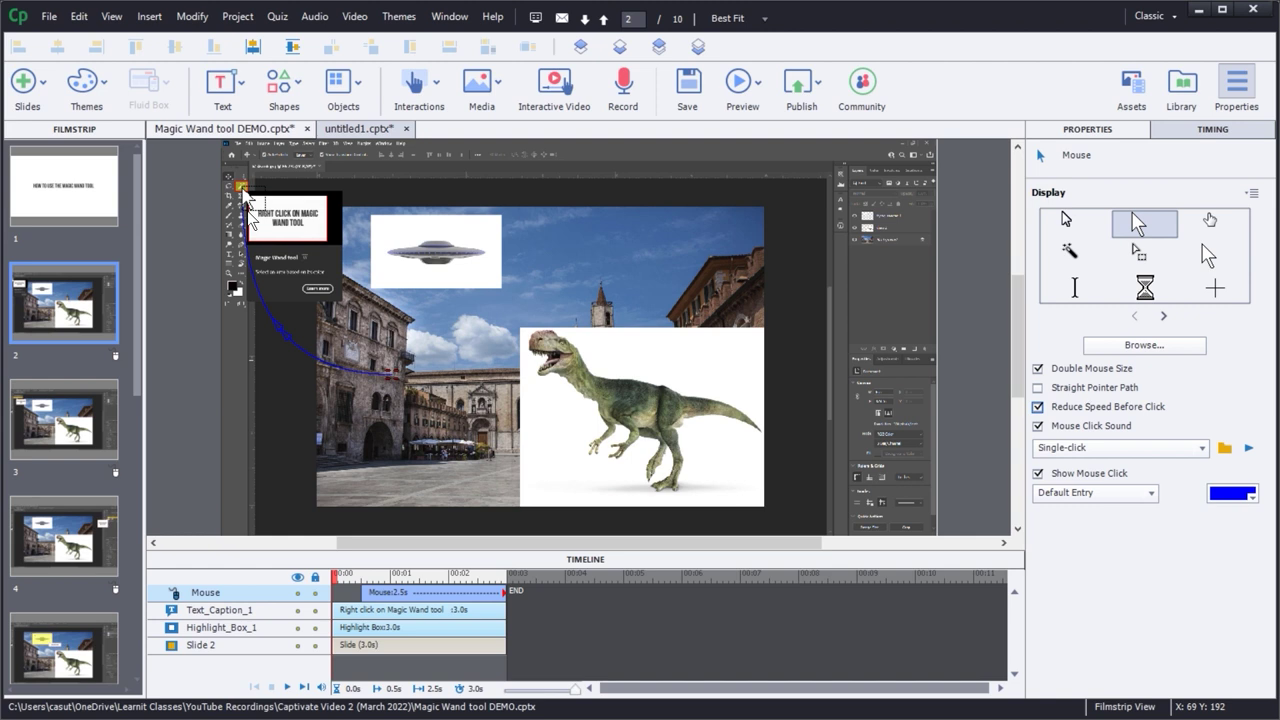
{"action": "left_click", "coordinate": [1098, 453]}
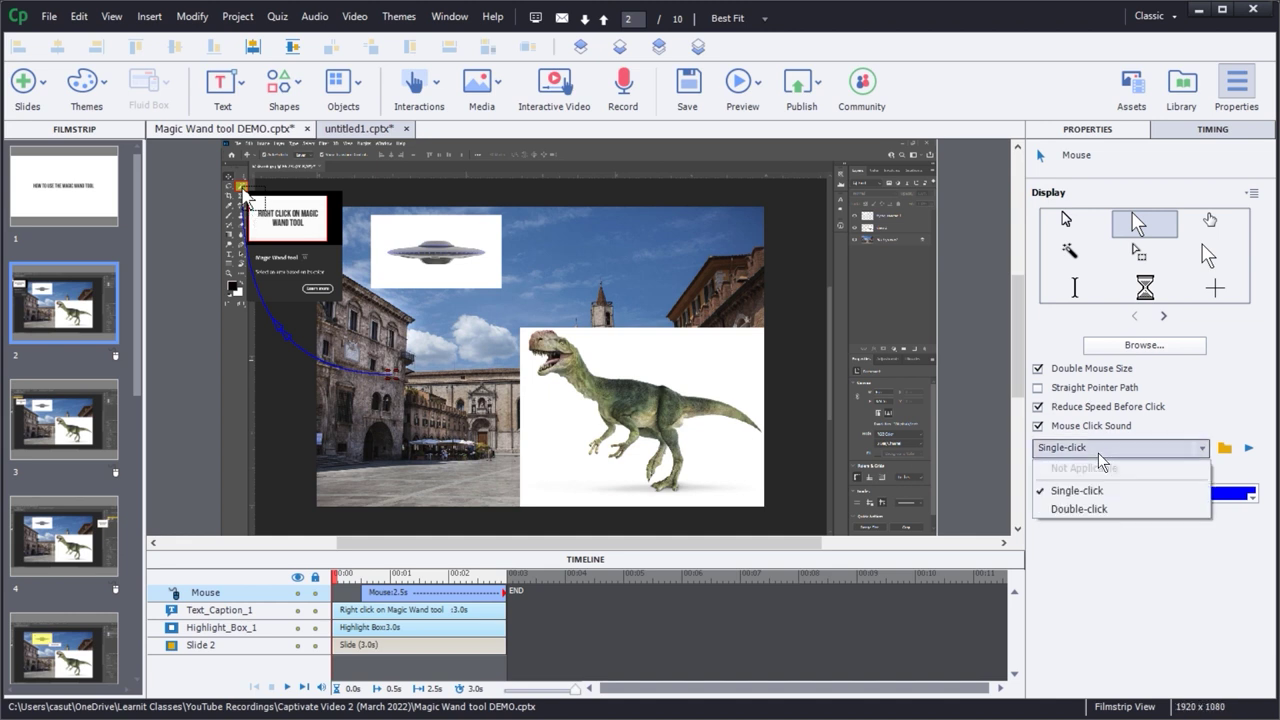
{"action": "left_click", "coordinate": [1099, 595]}
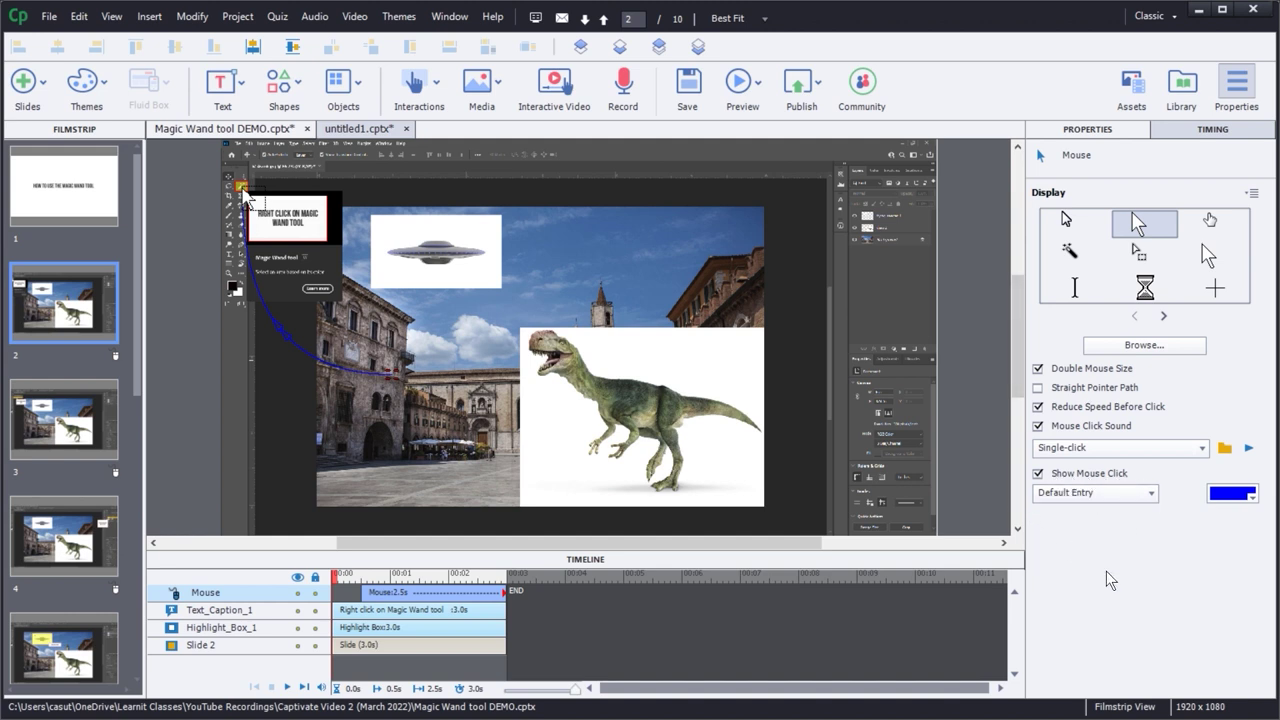
{"action": "left_click", "coordinate": [1066, 496]}
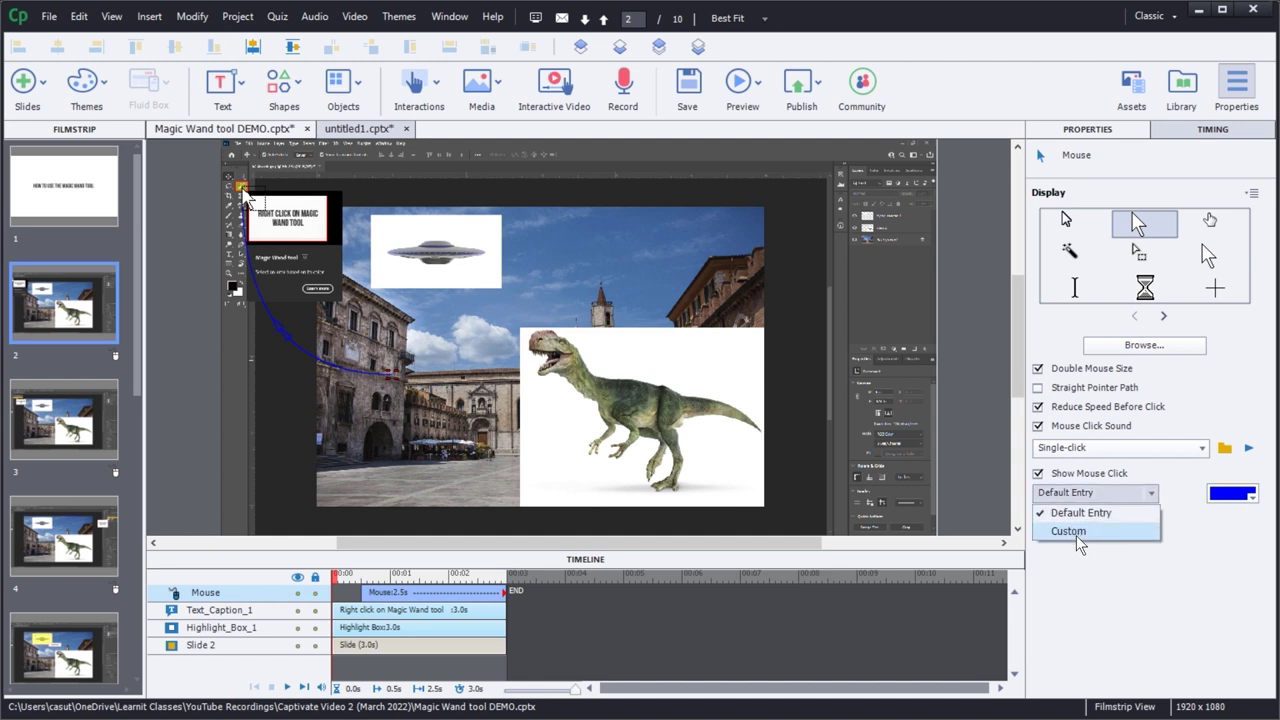
{"action": "key", "text": "Escape"}
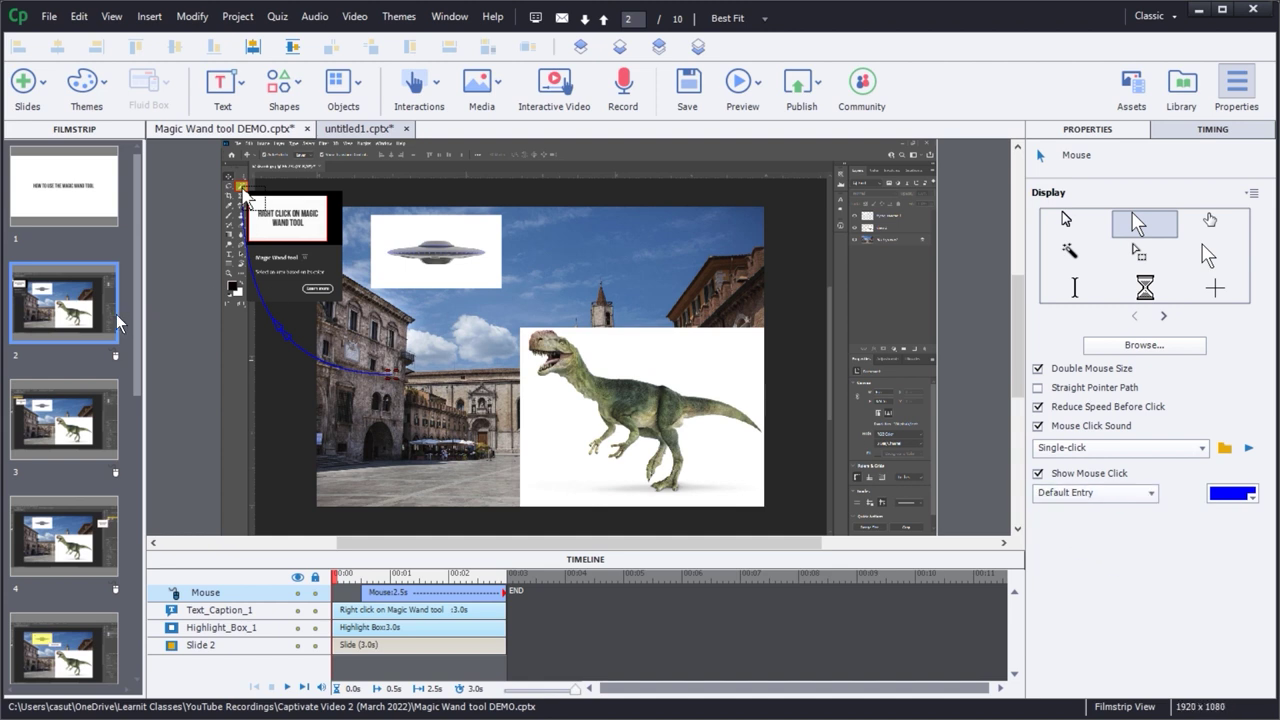
{"action": "key", "text": "F4"}
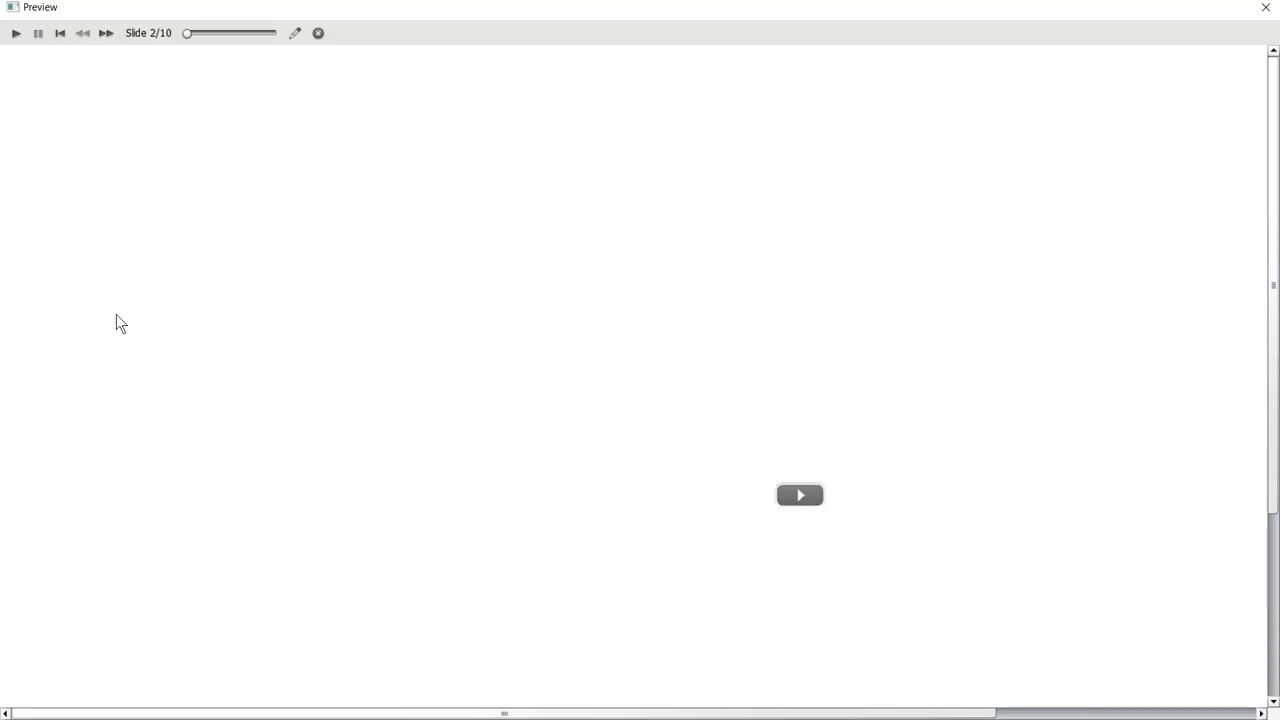
- After playing the preview, set slide 2's Show Mouse Click to Custom, keeping GreenRing
{"action": "left_click", "coordinate": [797, 498]}
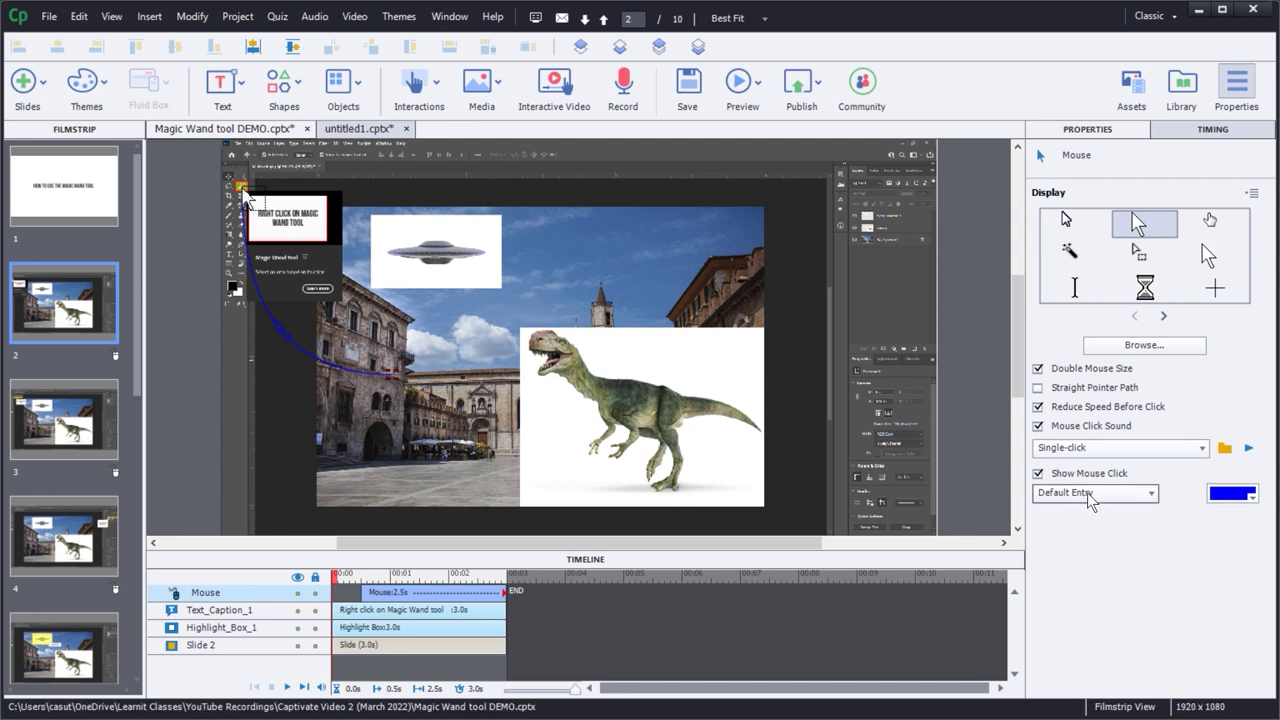
{"action": "left_click", "coordinate": [1232, 495]}
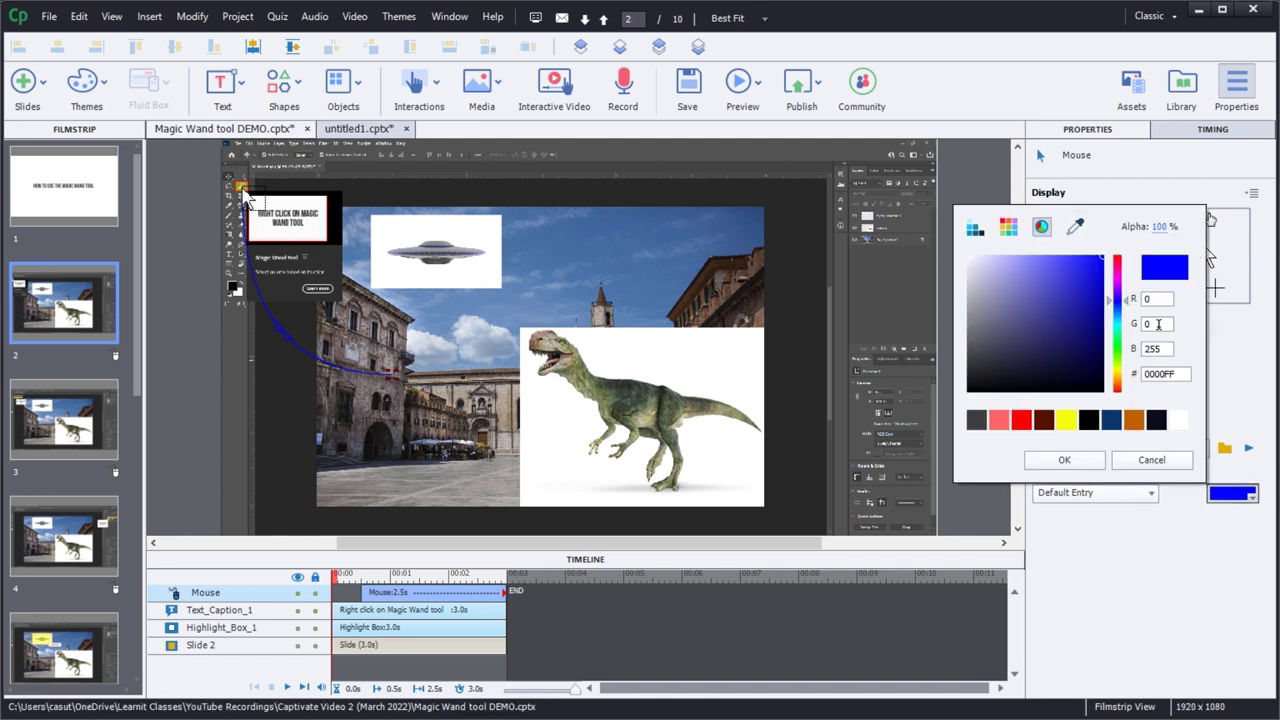
{"action": "left_click", "coordinate": [1150, 460]}
{"action": "left_click", "coordinate": [1108, 495]}
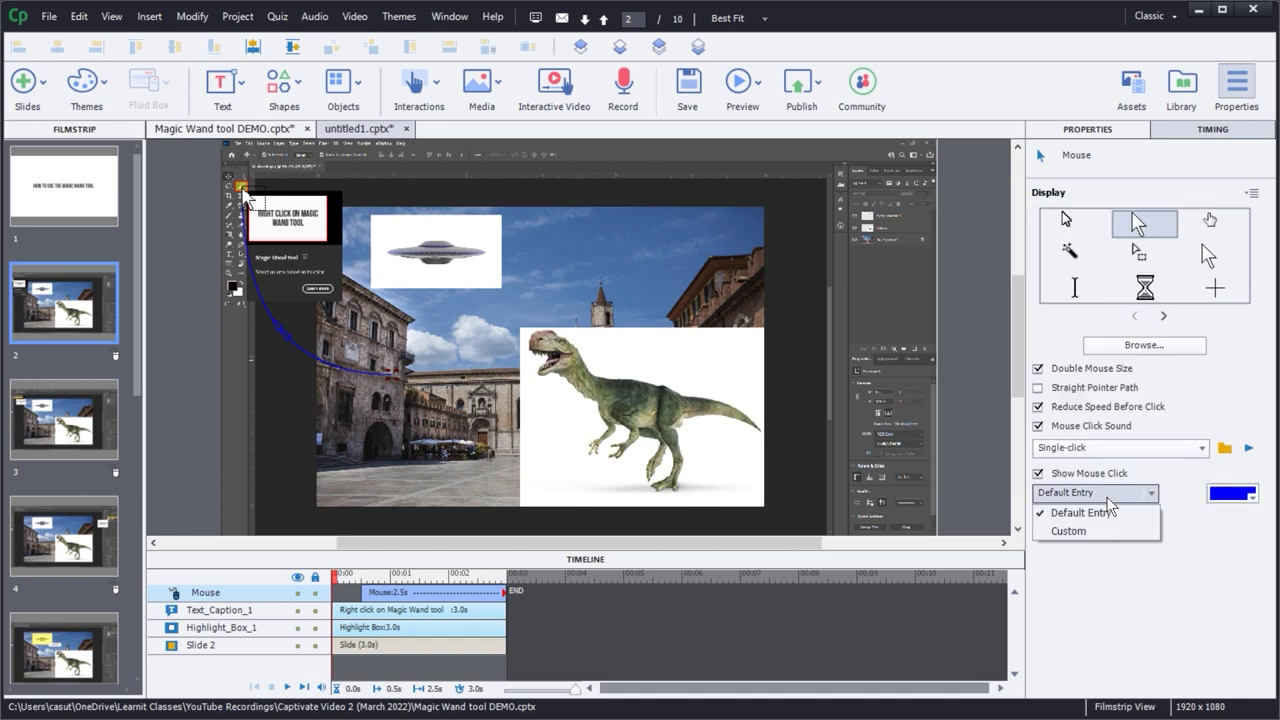
{"action": "left_click", "coordinate": [1061, 528]}
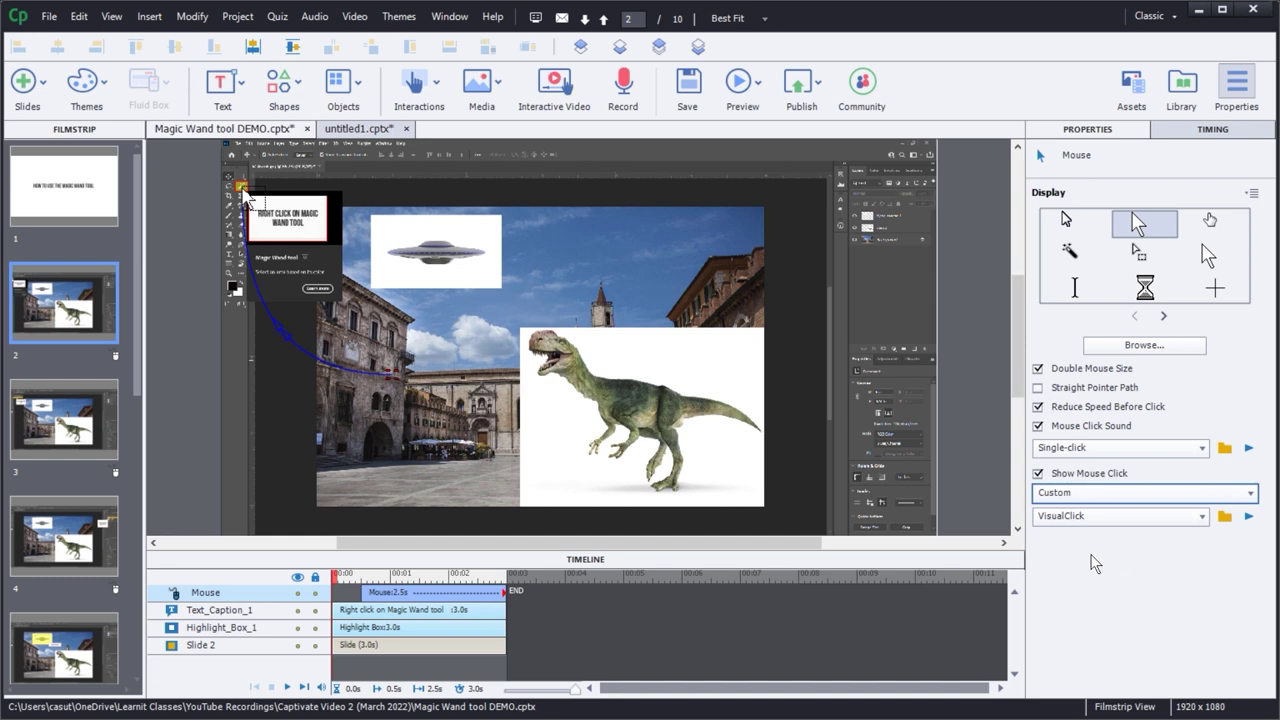
{"action": "left_click", "coordinate": [1064, 516]}
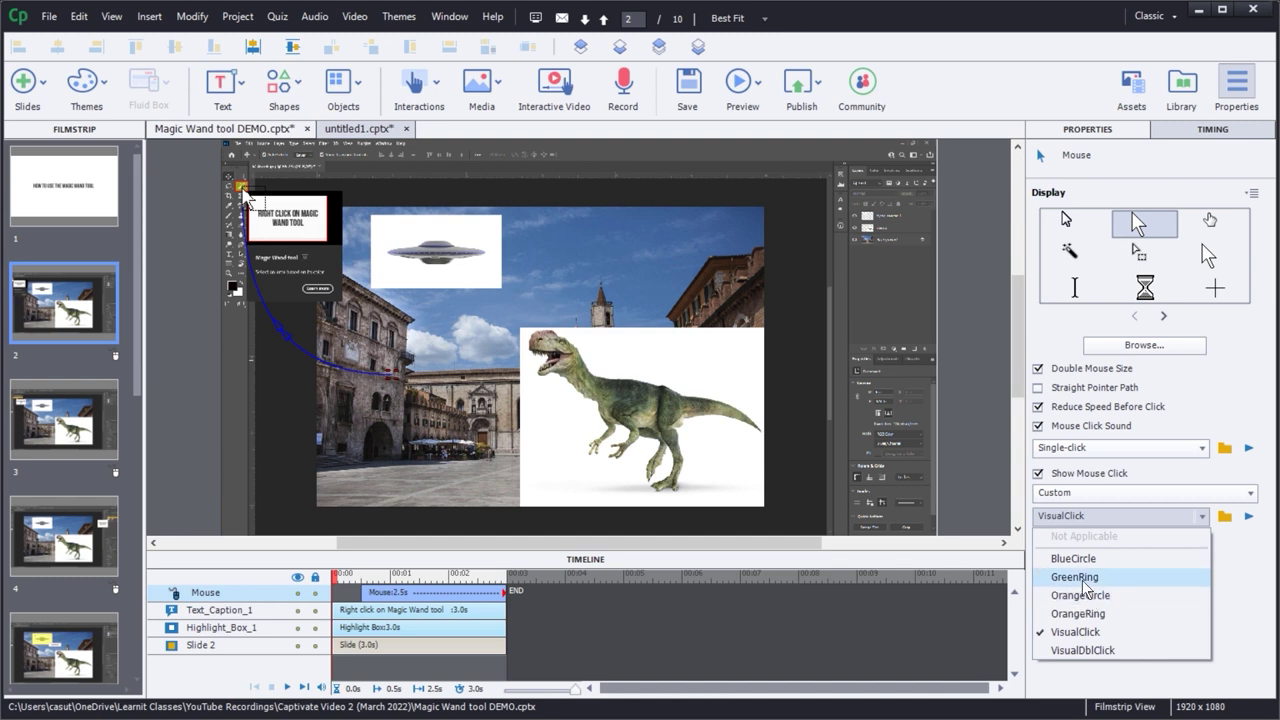
{"action": "key", "text": "Escape"}
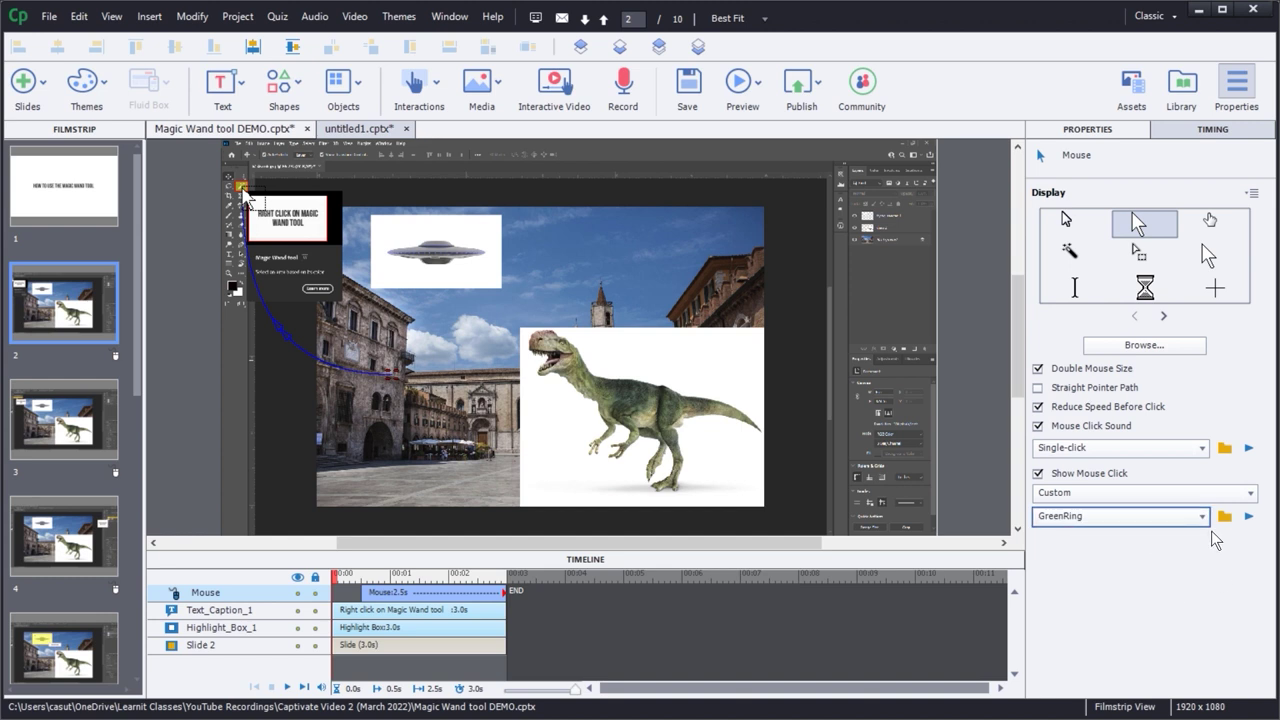
- Sample GreenRing, switch the custom click effect to BlueCircle, sample it, then preview the project
{"action": "left_click", "coordinate": [1249, 517]}
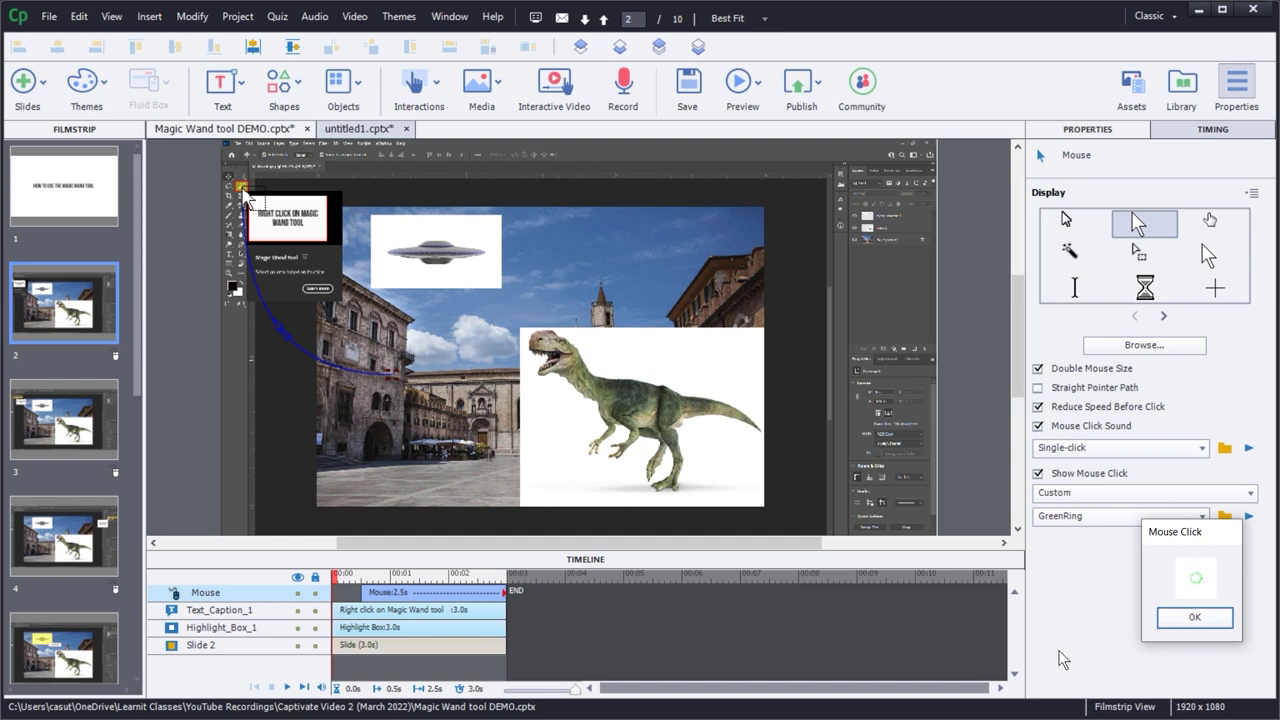
{"action": "left_click", "coordinate": [1194, 617]}
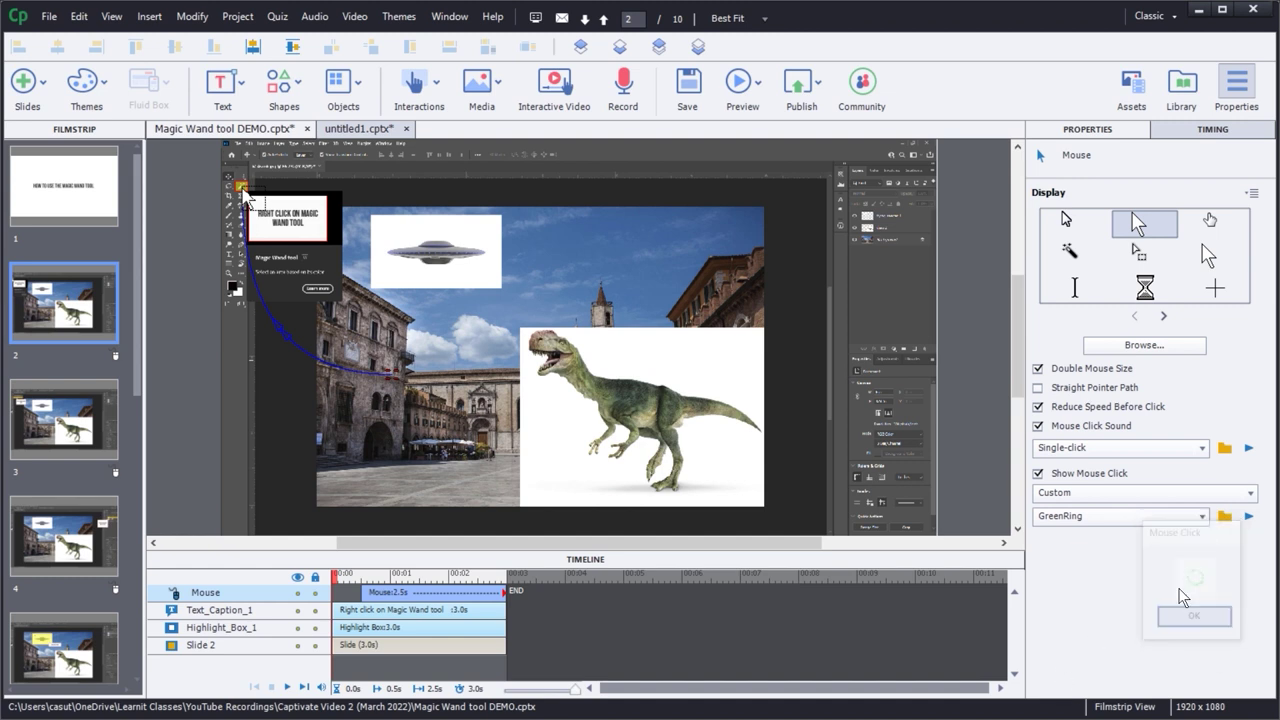
{"action": "left_click", "coordinate": [1102, 517]}
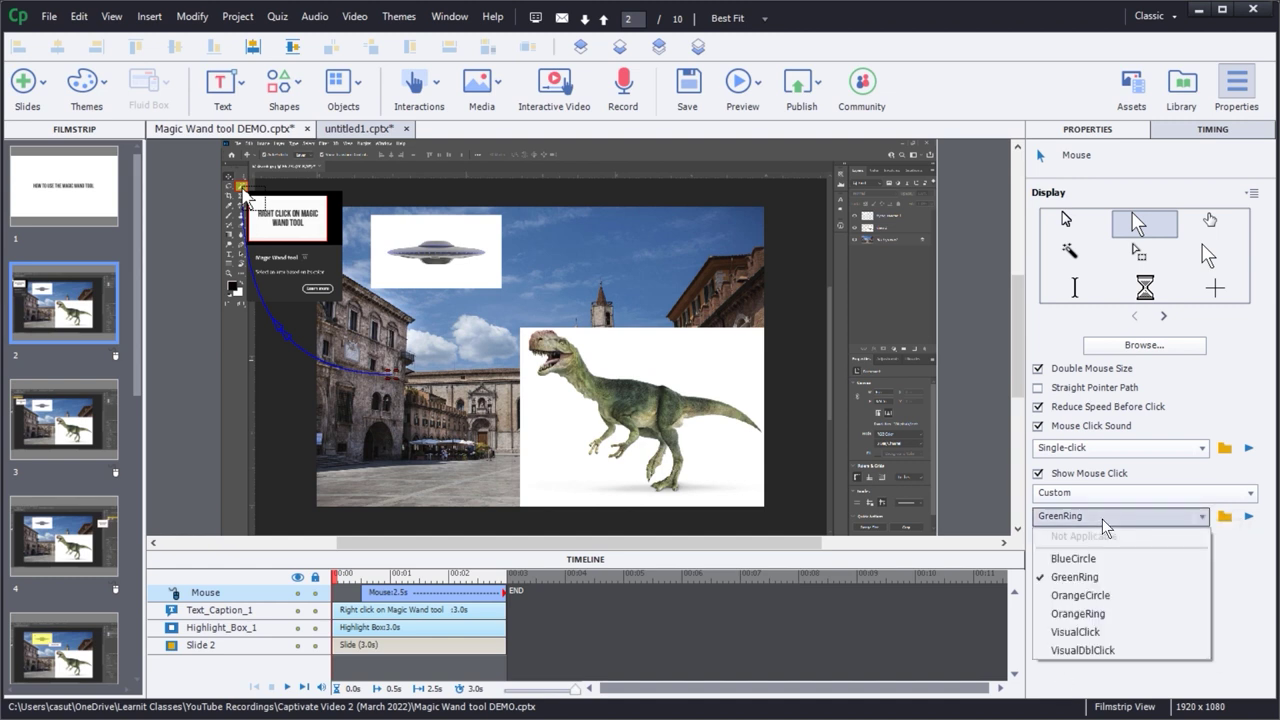
{"action": "left_click", "coordinate": [1080, 559]}
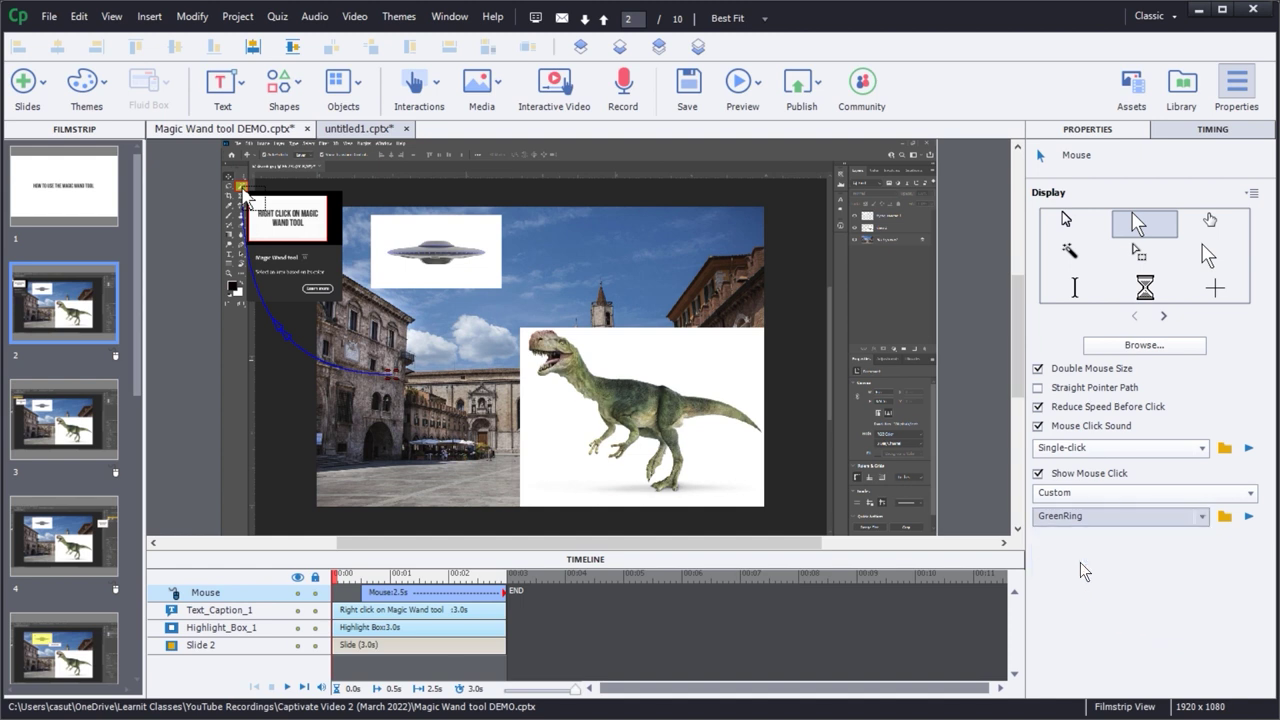
{"action": "left_click", "coordinate": [1248, 516]}
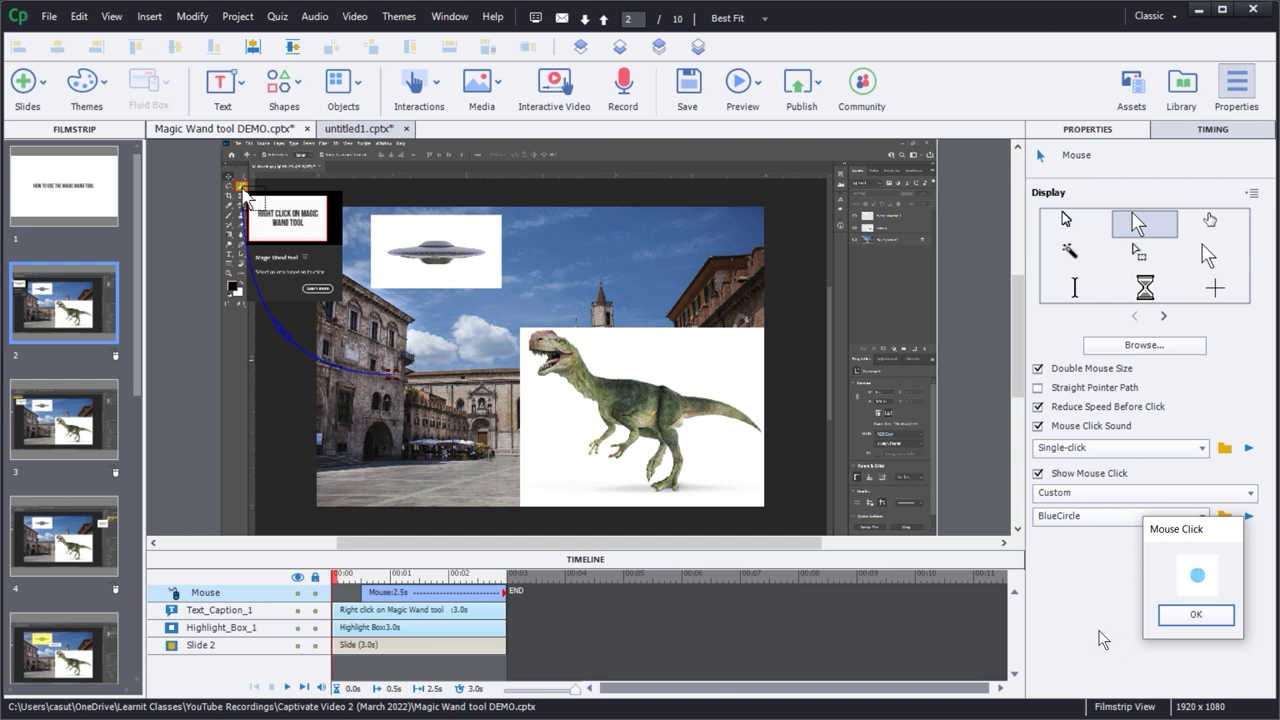
{"action": "left_click", "coordinate": [1194, 614]}
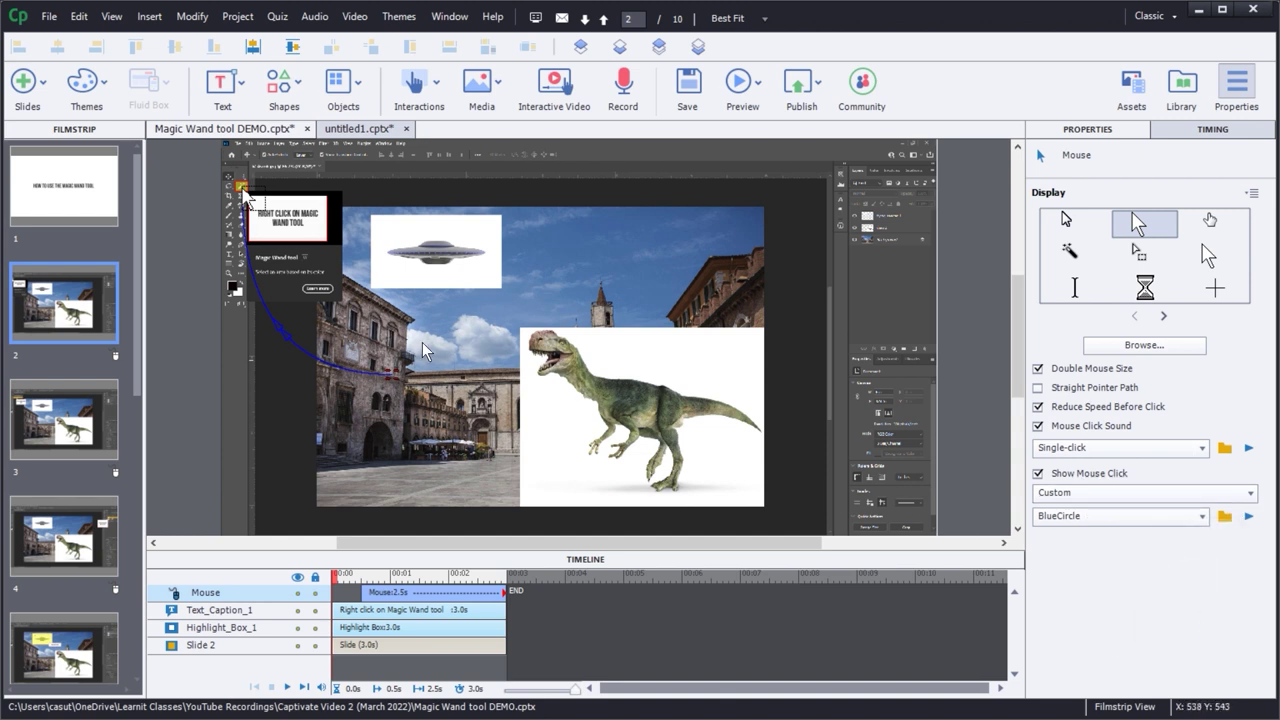
{"action": "key", "text": "F4"}
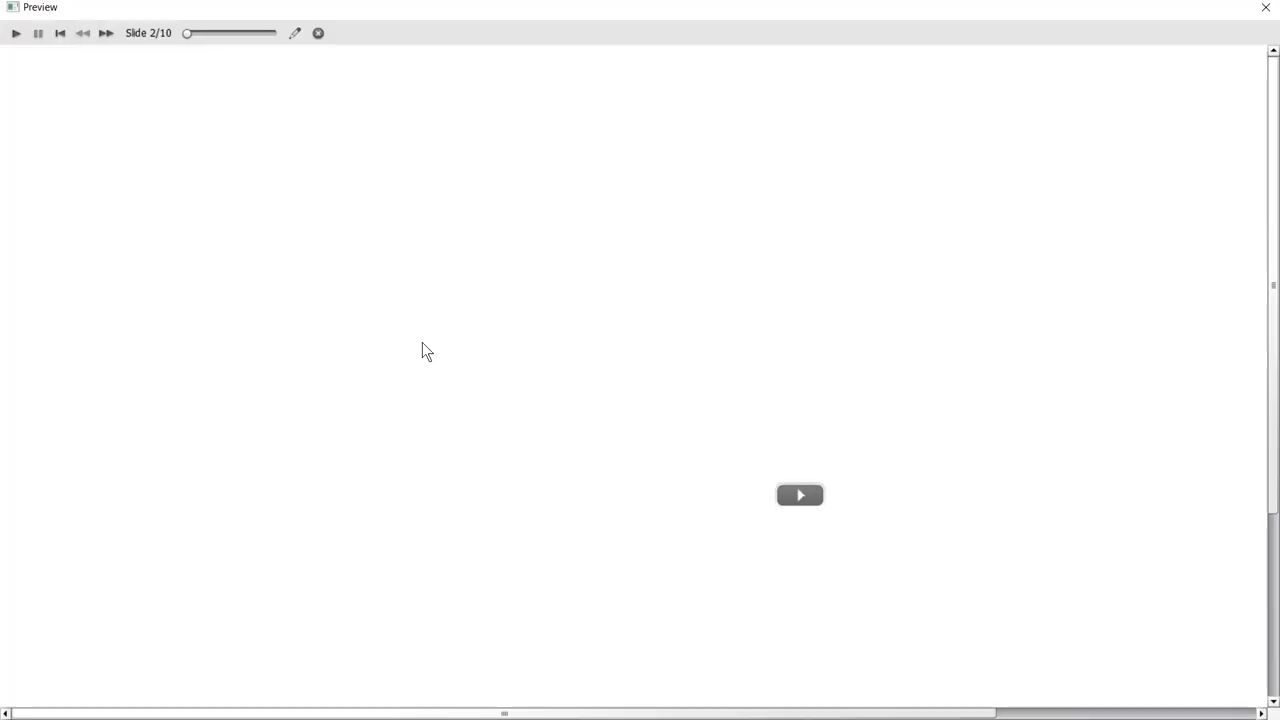
- Play and close the preview, then bring up slide 2's mouse pointer menu in the filmstrip
{"action": "left_click", "coordinate": [801, 495]}
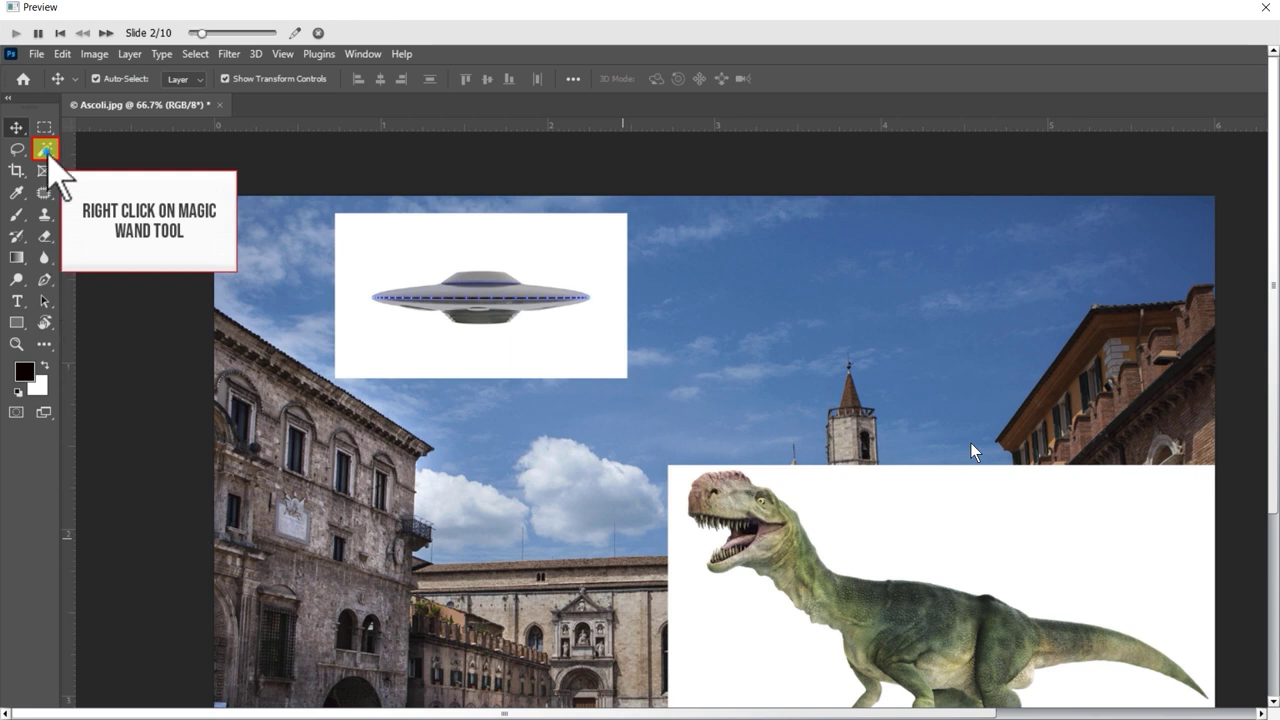
{"action": "key", "text": "Escape"}
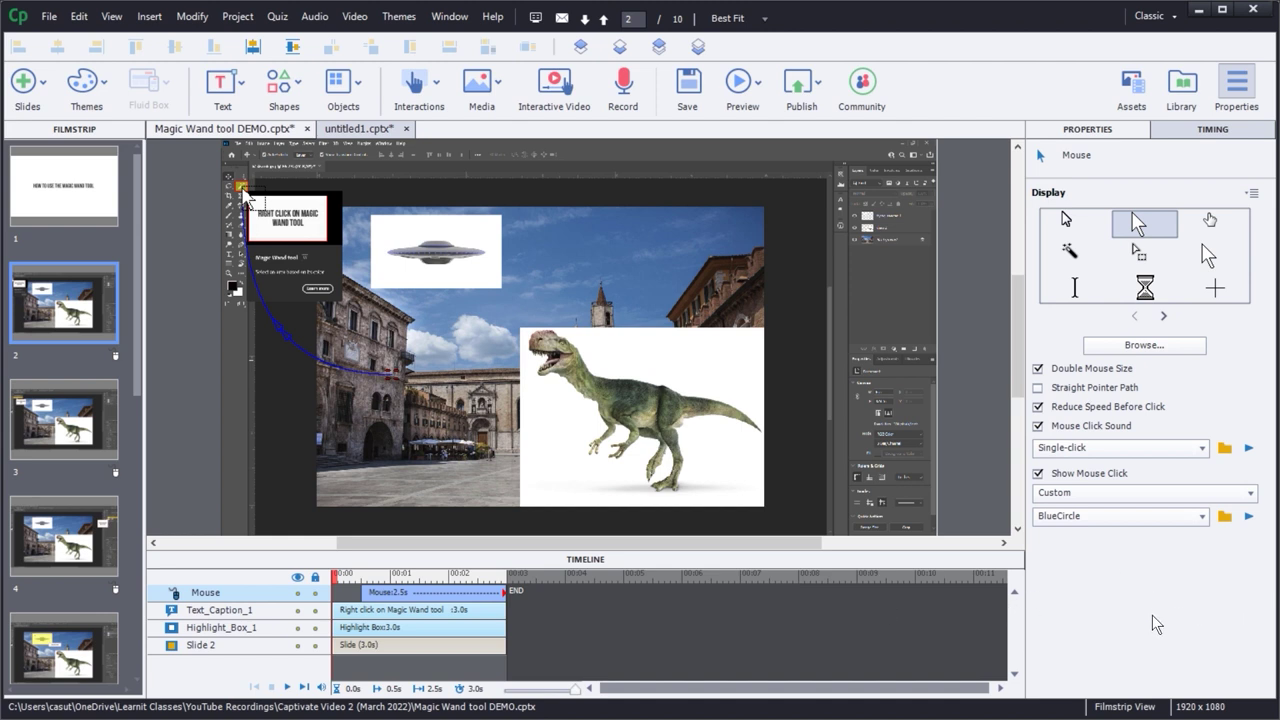
{"action": "right_click", "coordinate": [114, 358]}
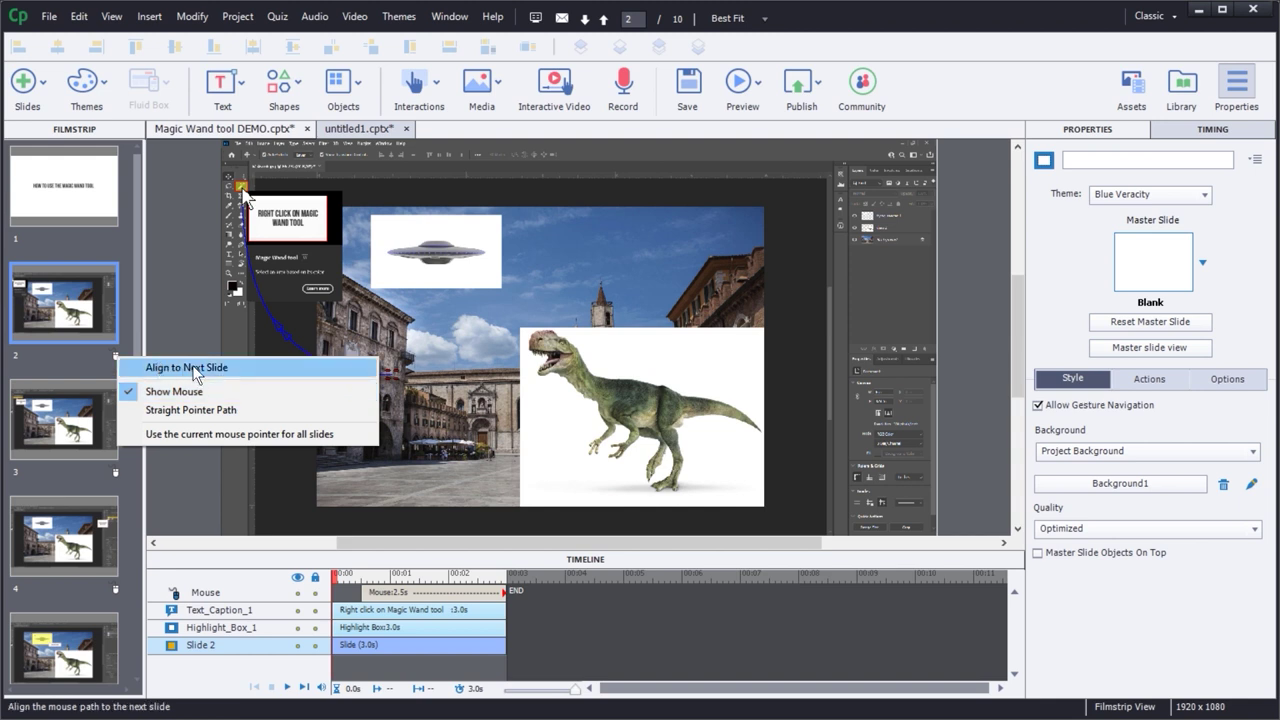
- Align slide 2's pointer to the next slide and compare the pointer settings on slides 2 and 3
{"action": "left_click", "coordinate": [50, 427]}
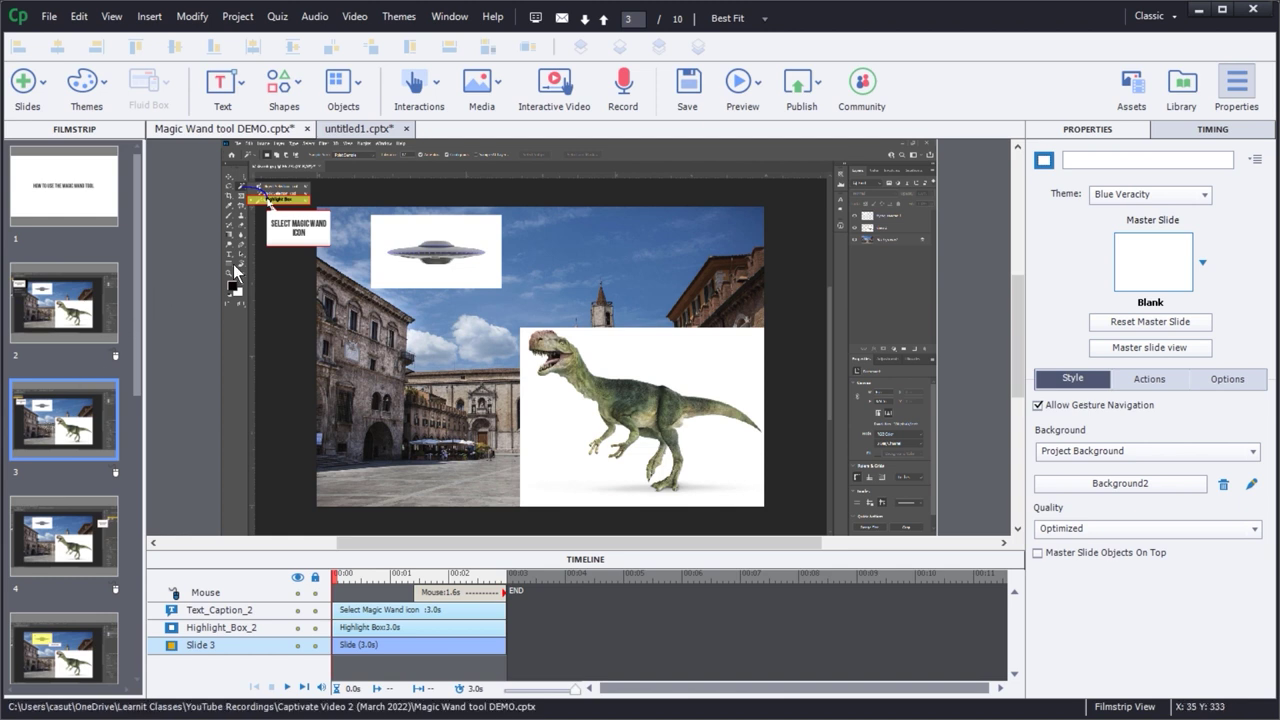
{"action": "left_click", "coordinate": [70, 320]}
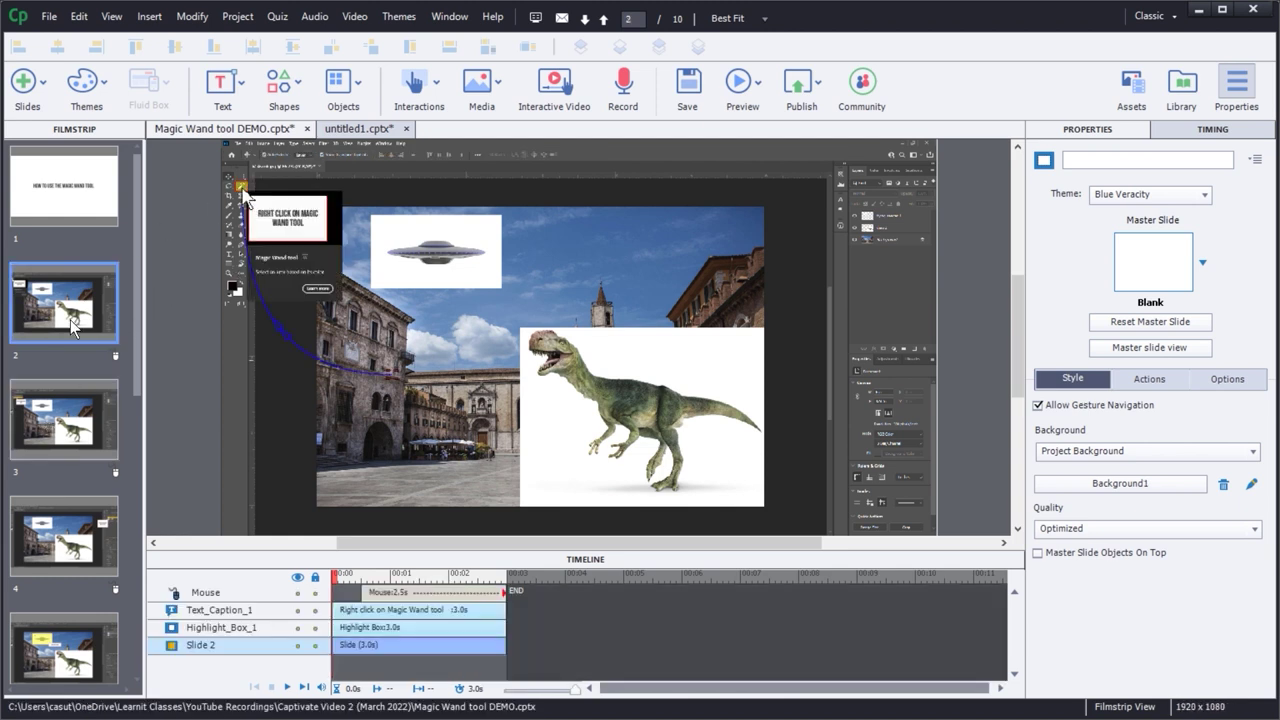
{"action": "left_click", "coordinate": [62, 418]}
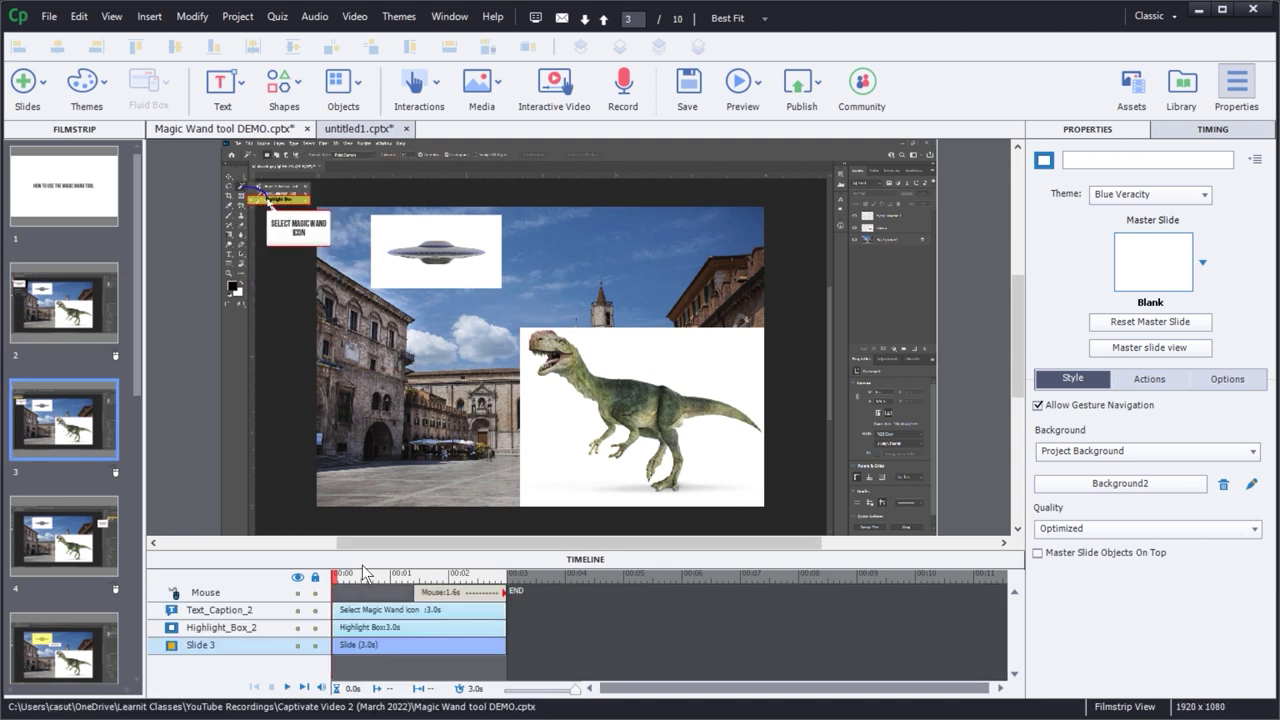
{"action": "left_click", "coordinate": [428, 595]}
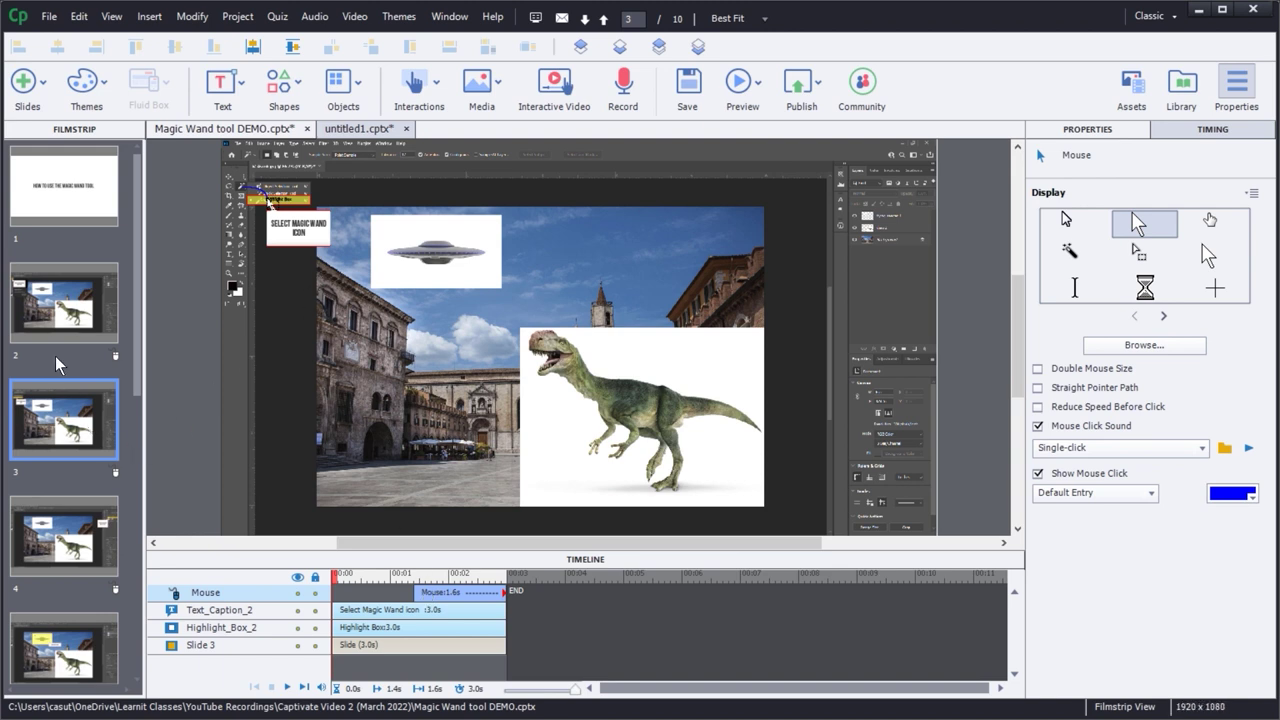
{"action": "left_click", "coordinate": [106, 333]}
- Uncheck Show Mouse for slide 2 and generate a project preview
{"action": "left_click", "coordinate": [114, 359]}
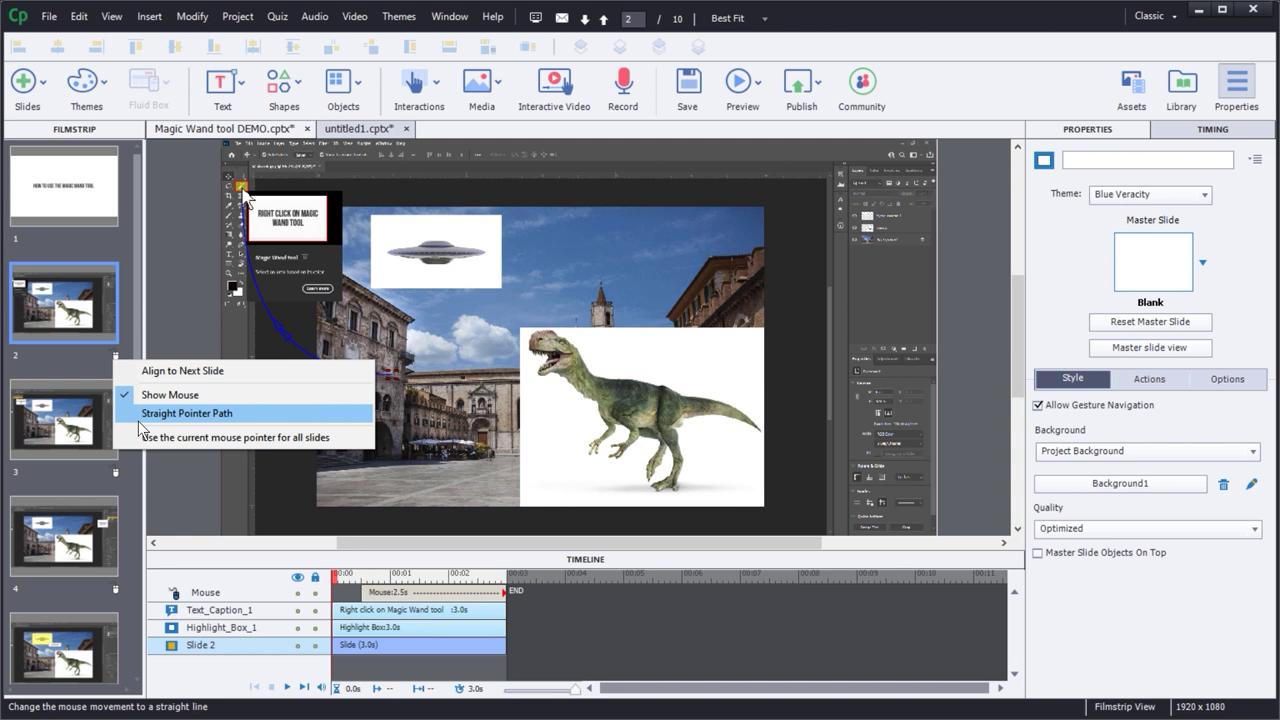
{"action": "left_click", "coordinate": [170, 394]}
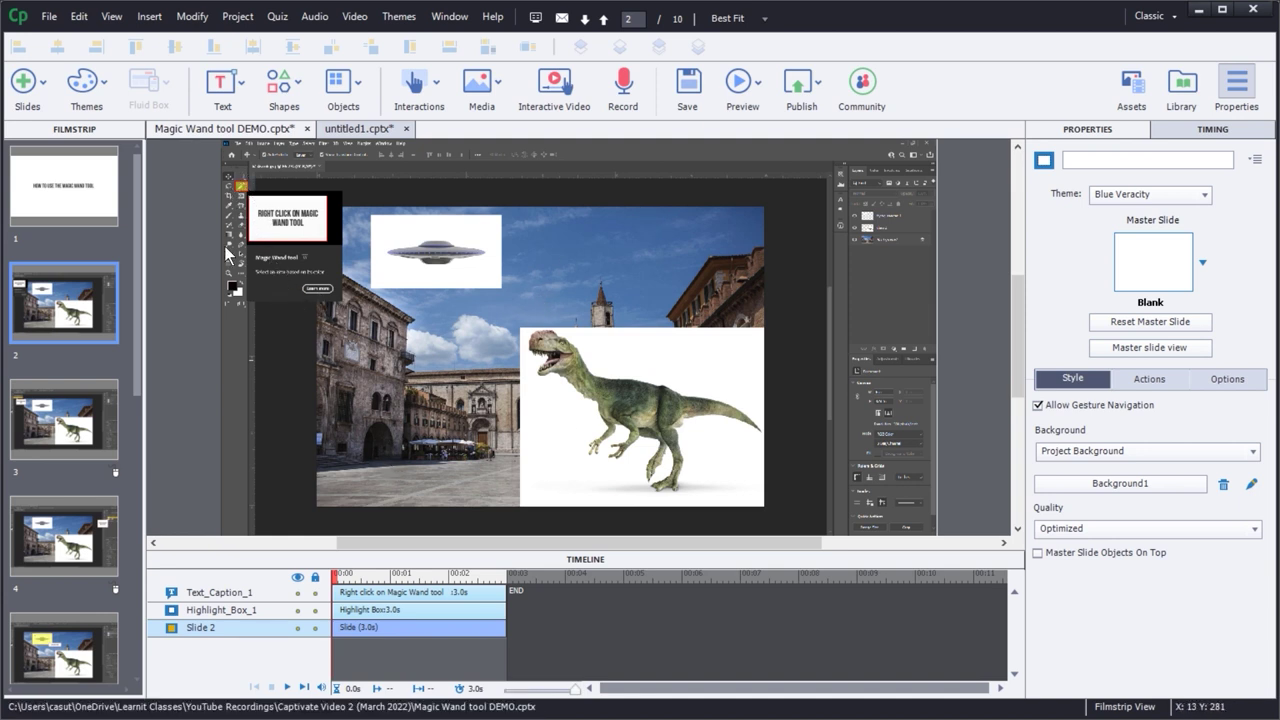
{"action": "key", "text": "F4"}
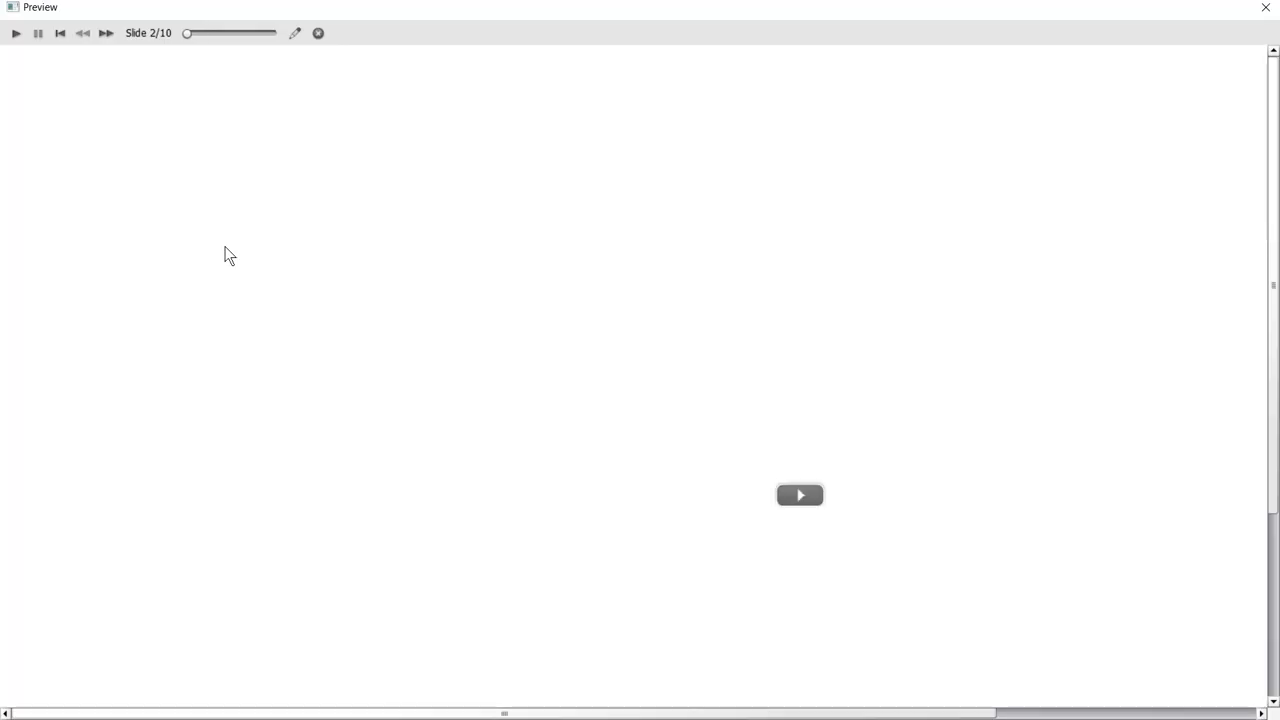
- Play the preview through to slide 4, close it, and open slide 3, Select Magic Wand icon
{"action": "left_click", "coordinate": [800, 496]}
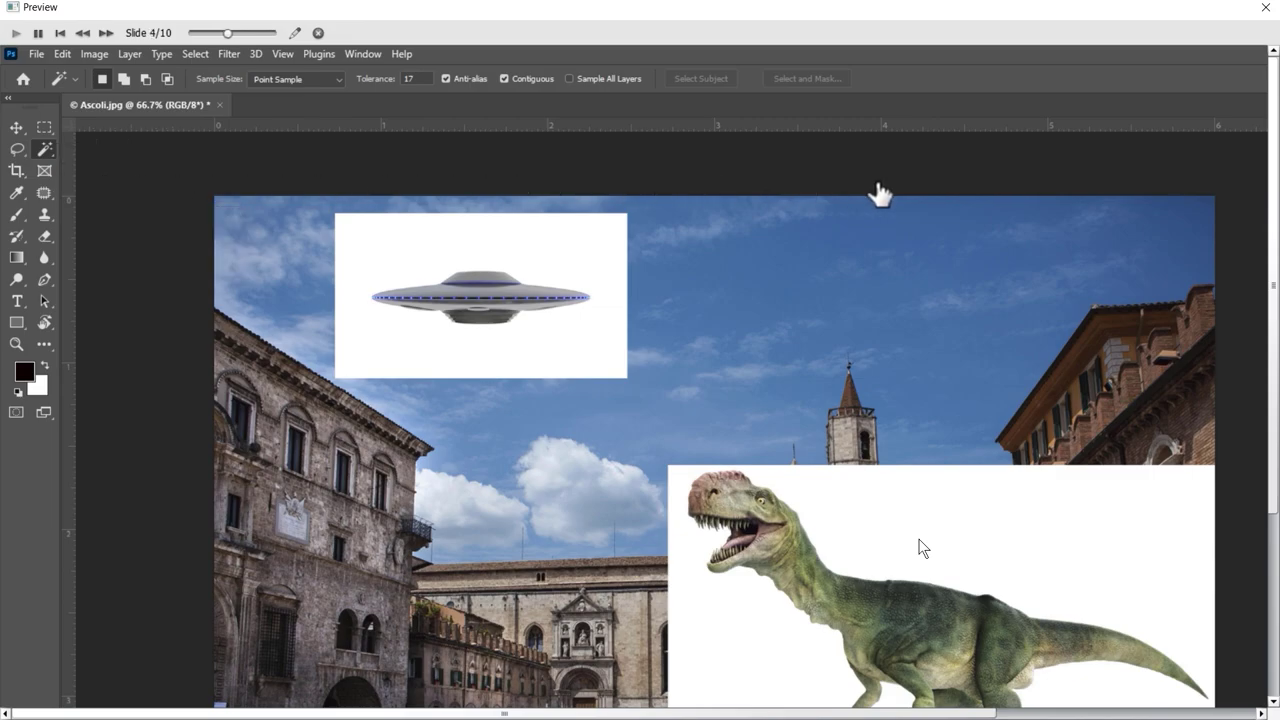
{"action": "key", "text": "Escape"}
{"action": "left_click", "coordinate": [66, 430]}
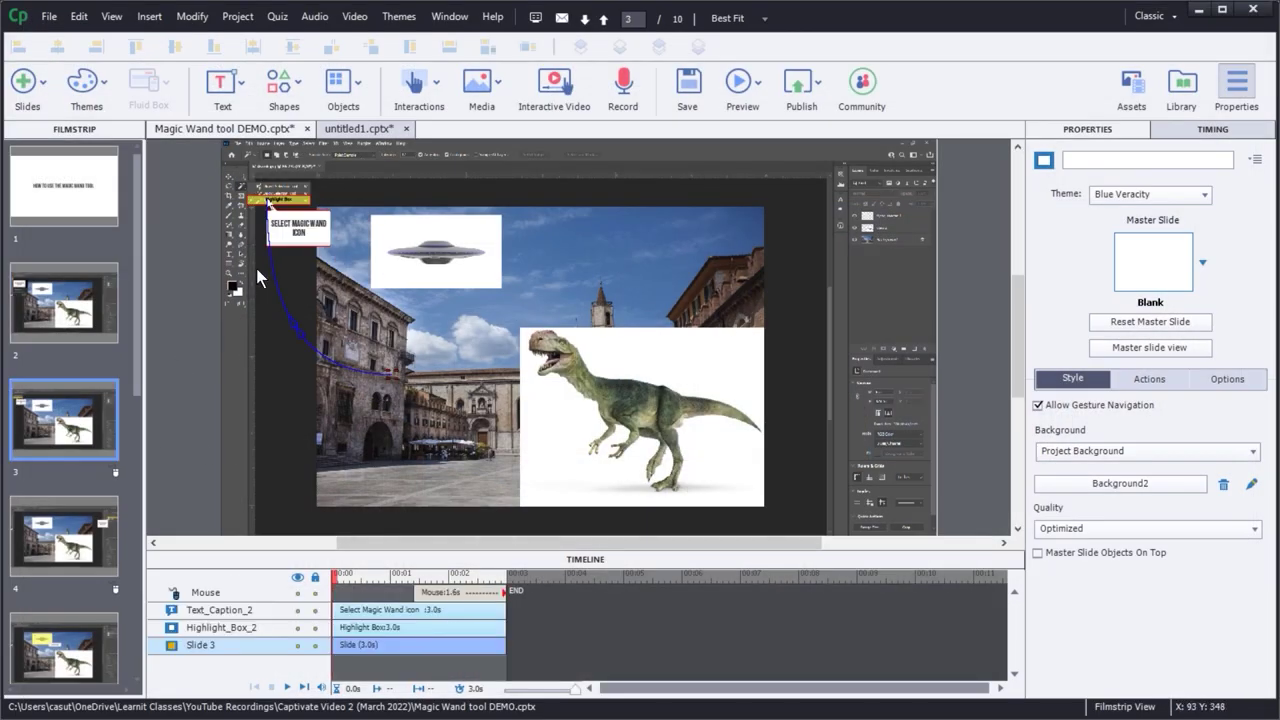
- Hide slide 3's mouse pointer, then turn it back on via Mouse > Show Mouse
{"action": "left_click", "coordinate": [115, 475]}
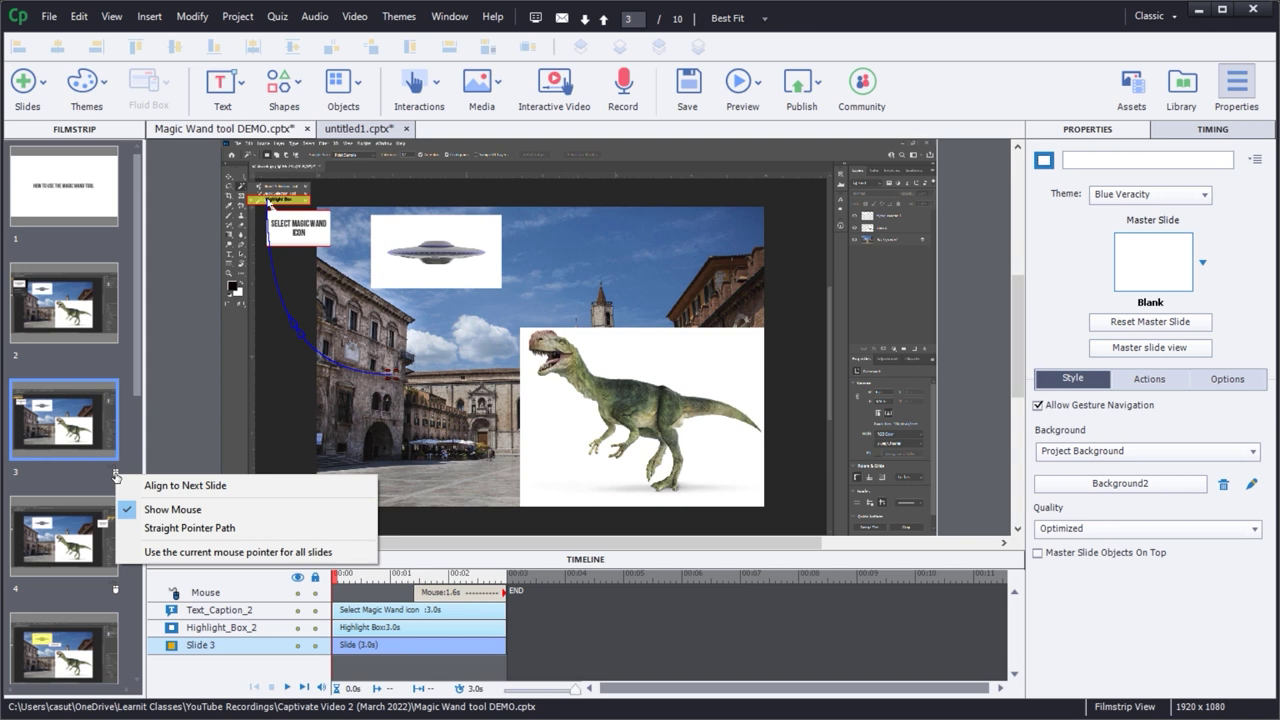
{"action": "left_click", "coordinate": [172, 509]}
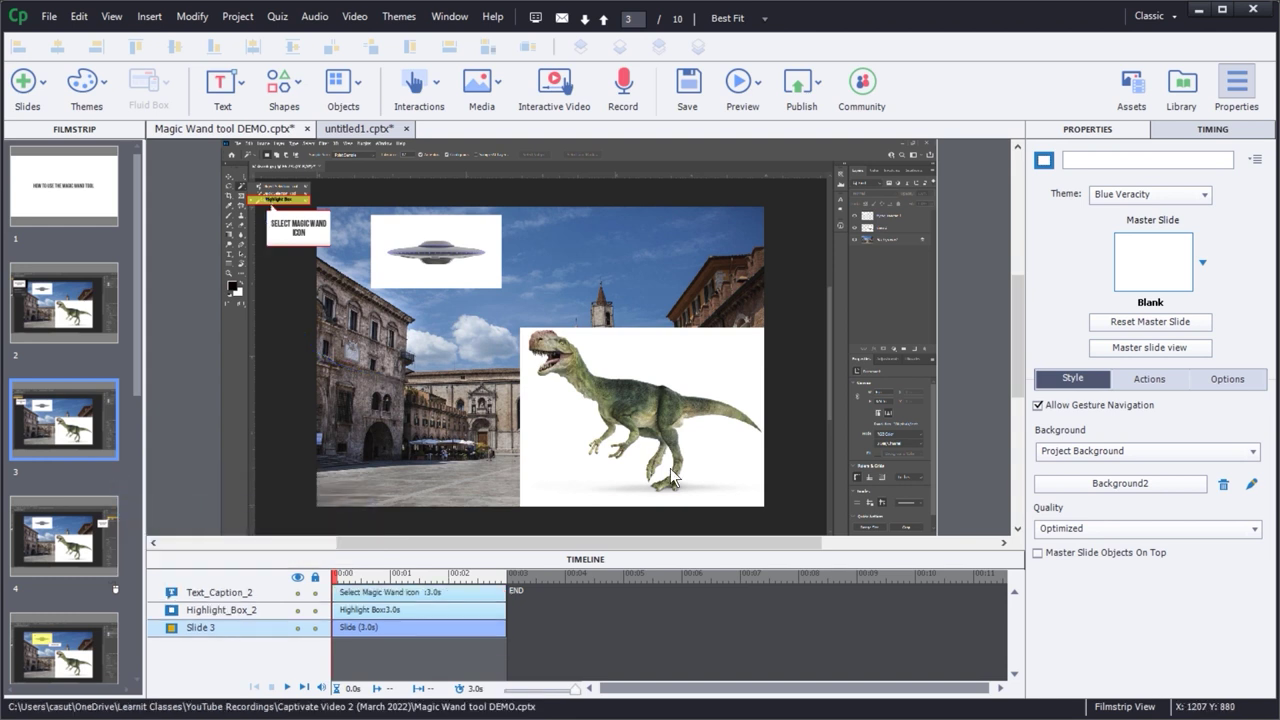
{"action": "right_click", "coordinate": [79, 409]}
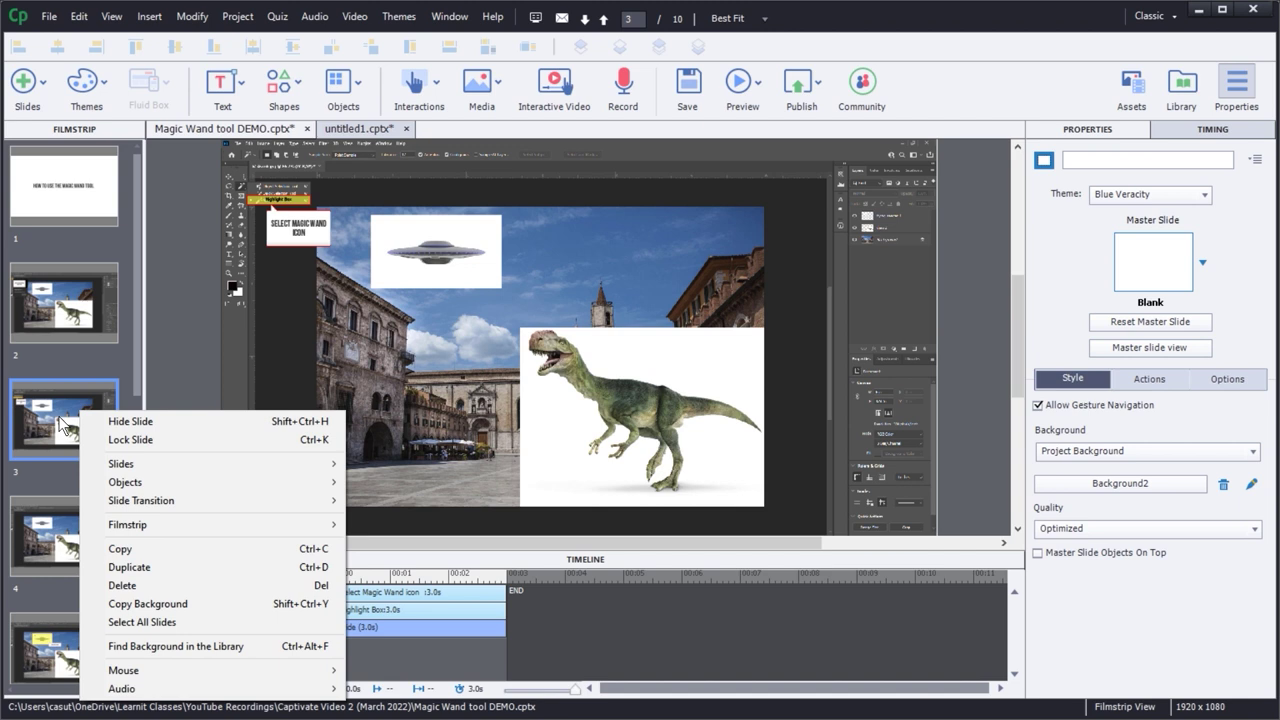
{"action": "mouse_move", "coordinate": [200, 672]}
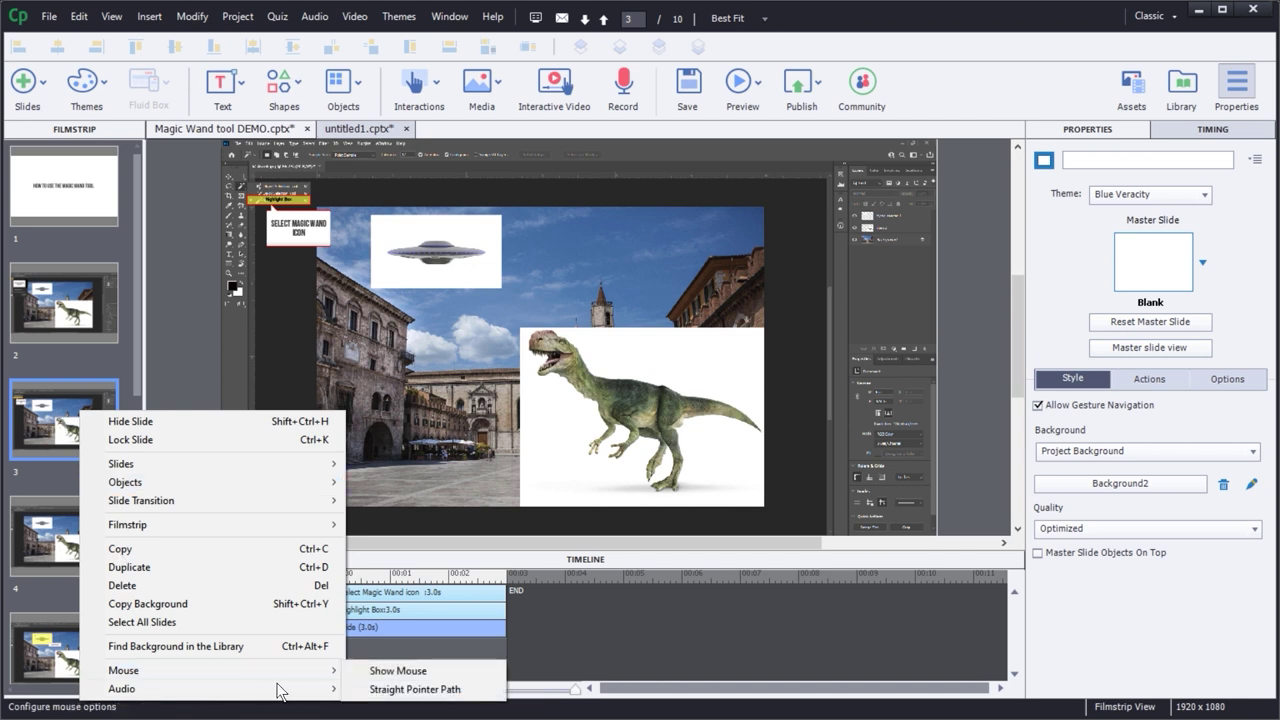
{"action": "left_click", "coordinate": [398, 671]}
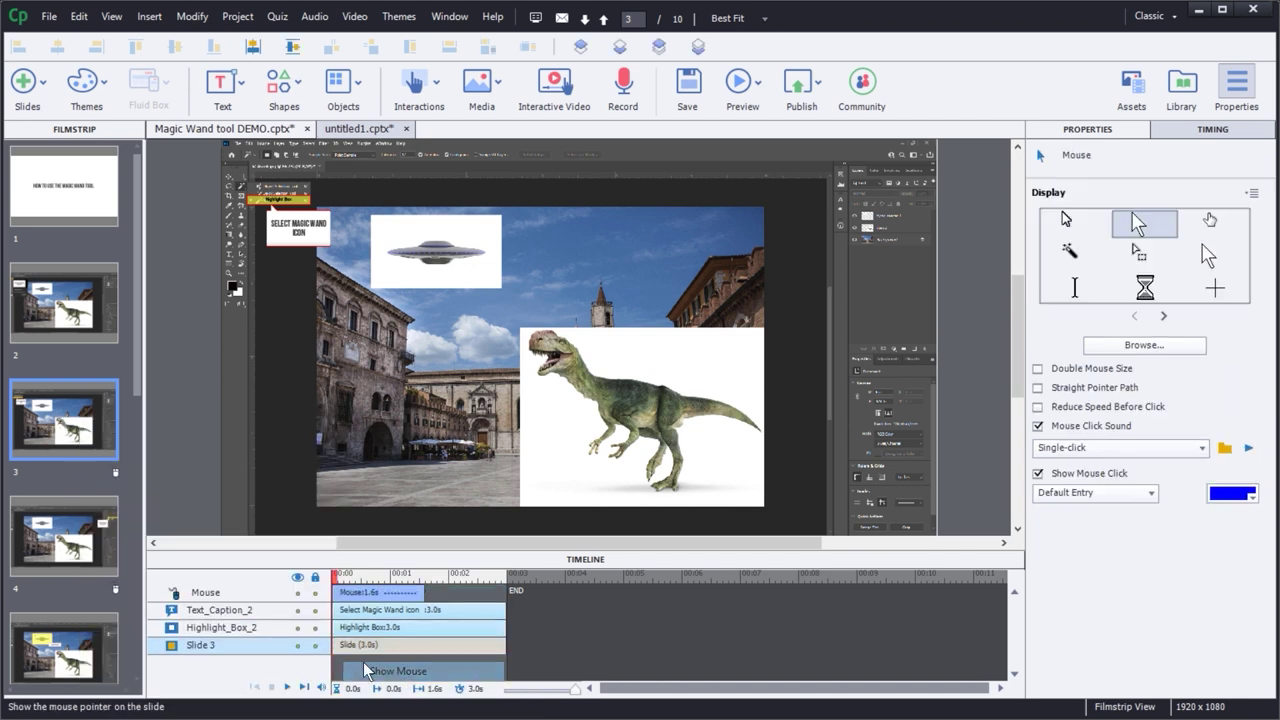
- Turn Show Mouse back on for slide 2 from its thumbnail menu
{"action": "right_click", "coordinate": [63, 302]}
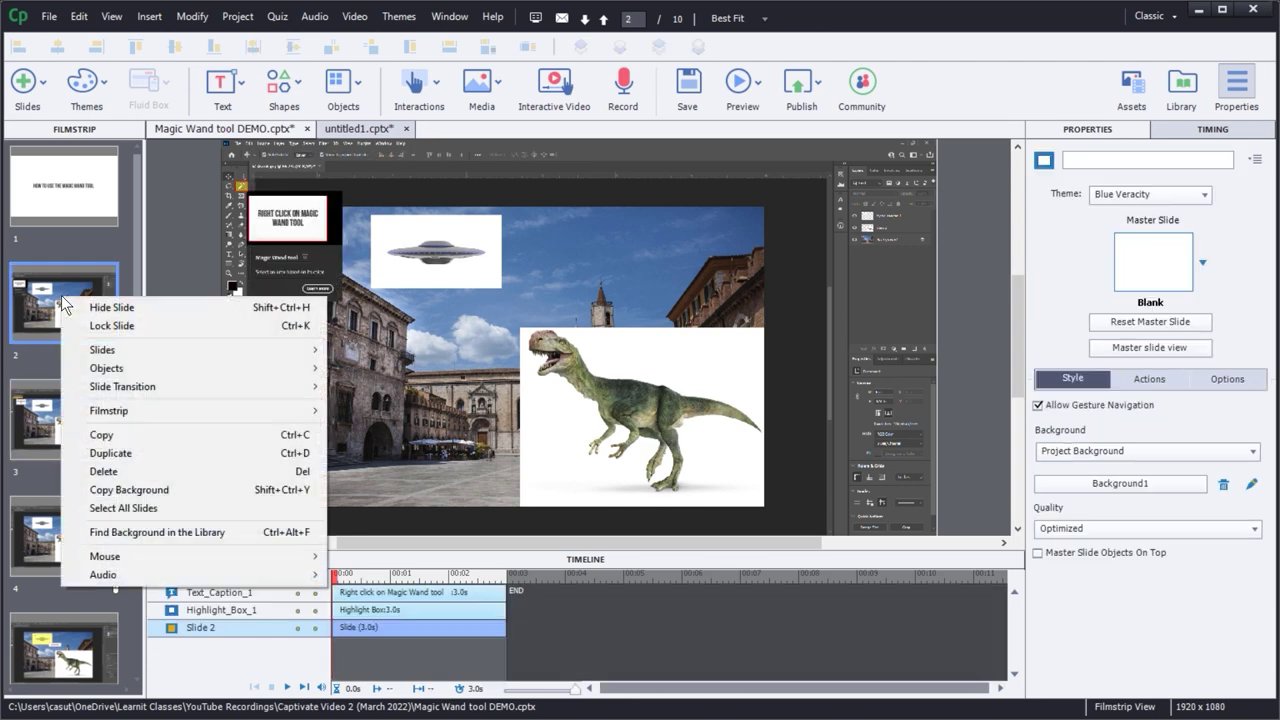
{"action": "mouse_move", "coordinate": [258, 558]}
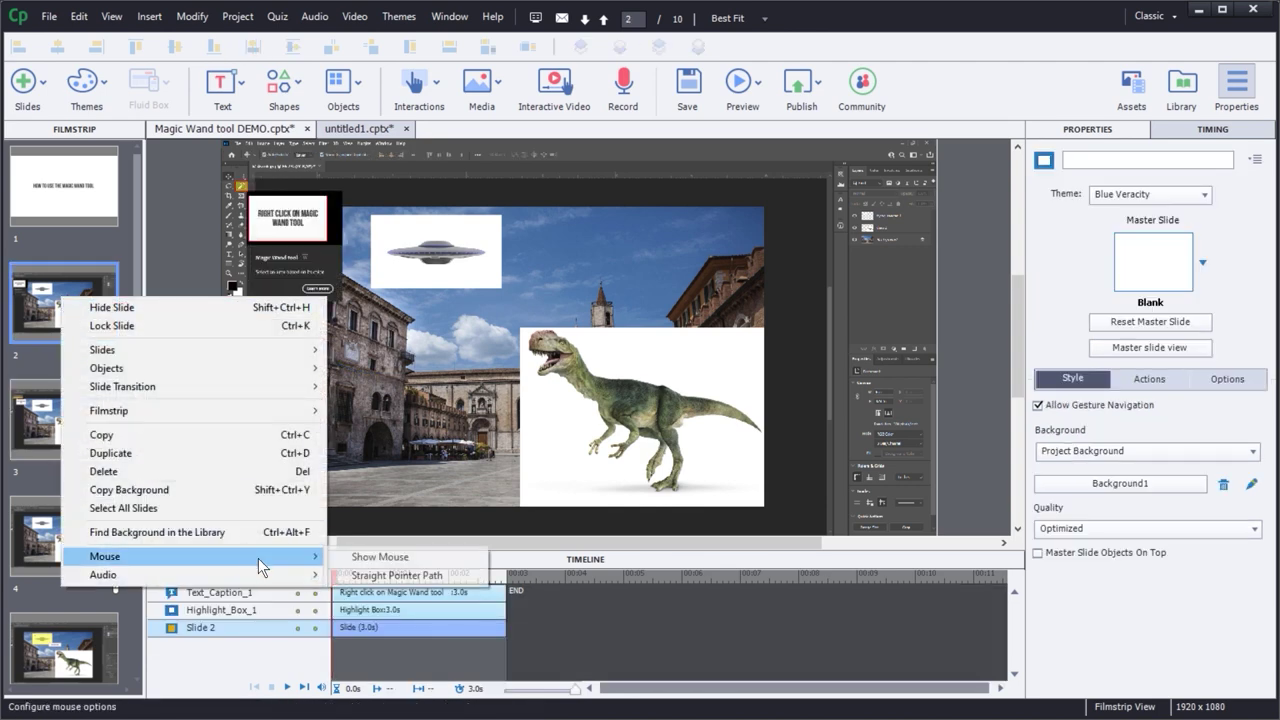
{"action": "left_click", "coordinate": [359, 566]}
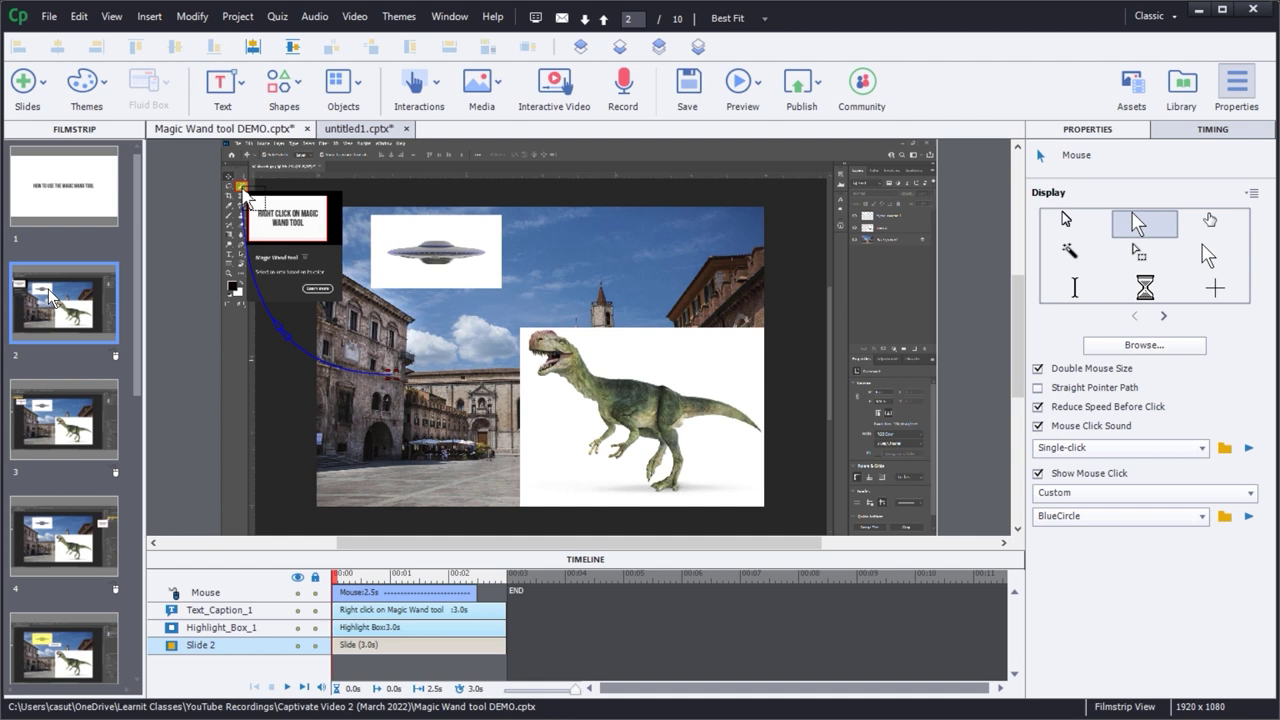
- Apply slide 2's current pointer to all slides and compare the pointers on slides 2 and 3
{"action": "right_click", "coordinate": [115, 357]}
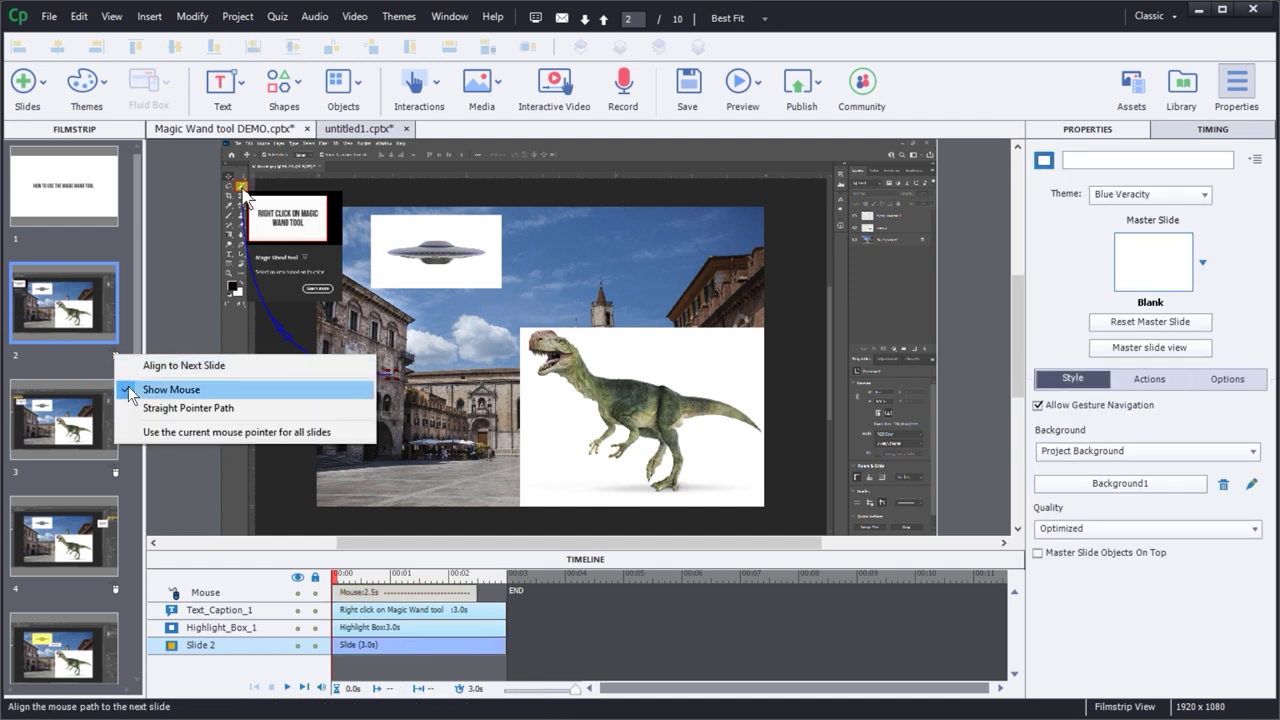
{"action": "left_click", "coordinate": [174, 434]}
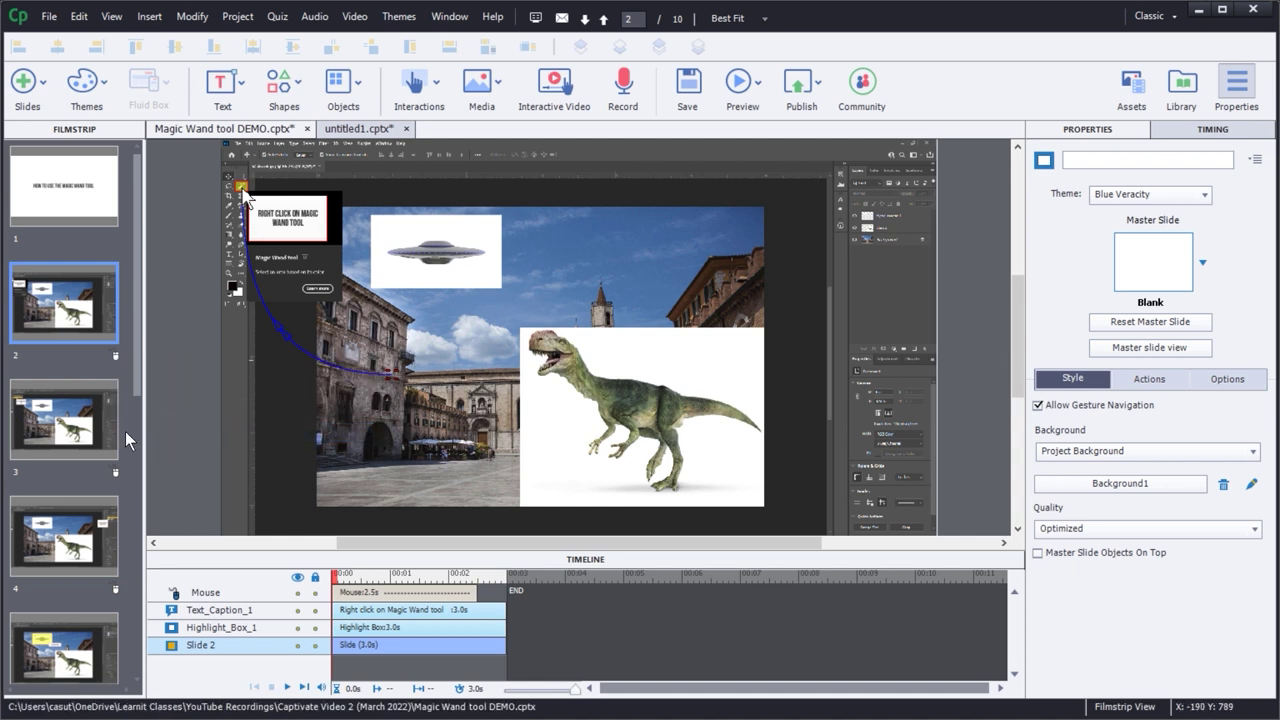
{"action": "left_click", "coordinate": [73, 432]}
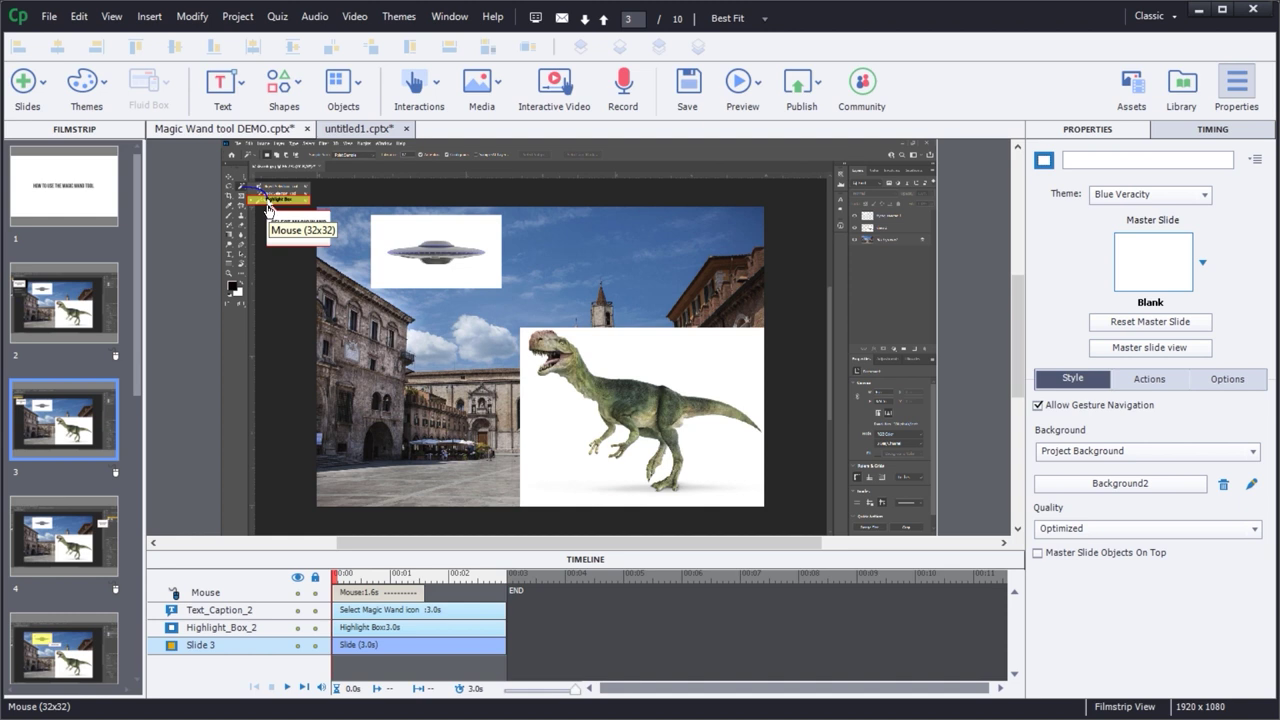
{"action": "left_click", "coordinate": [100, 322]}
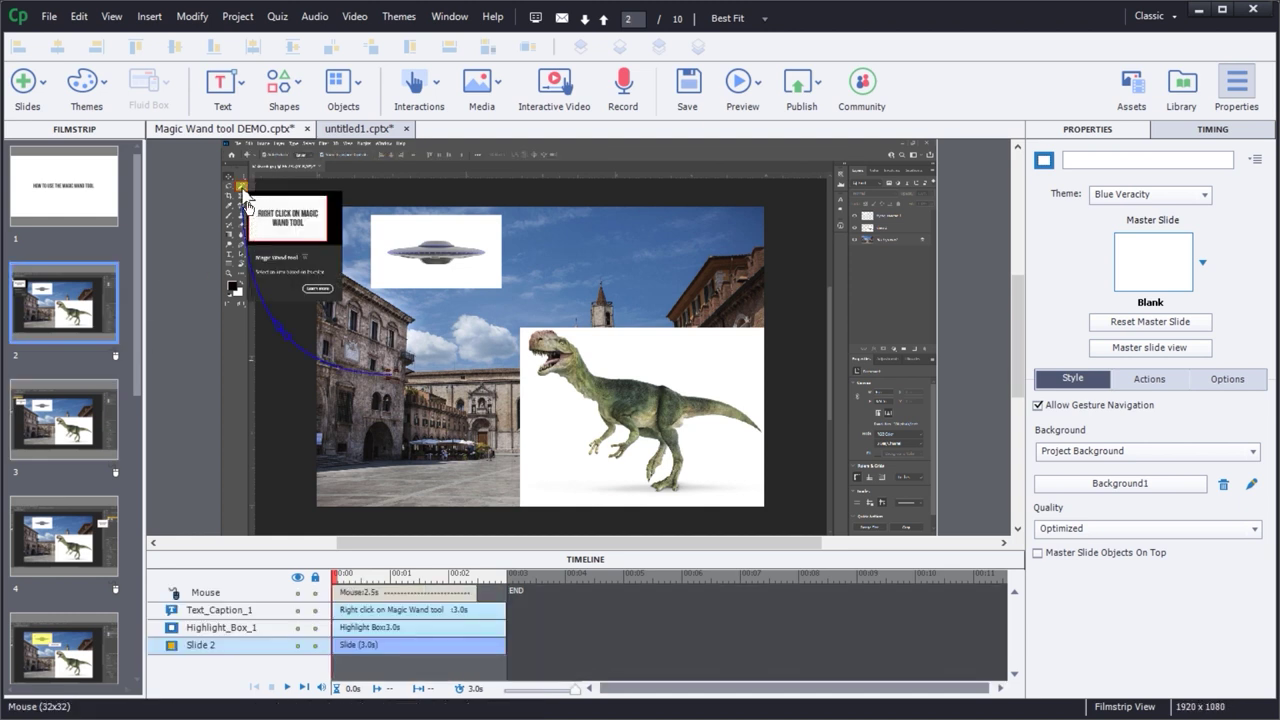
{"action": "left_click", "coordinate": [71, 407]}
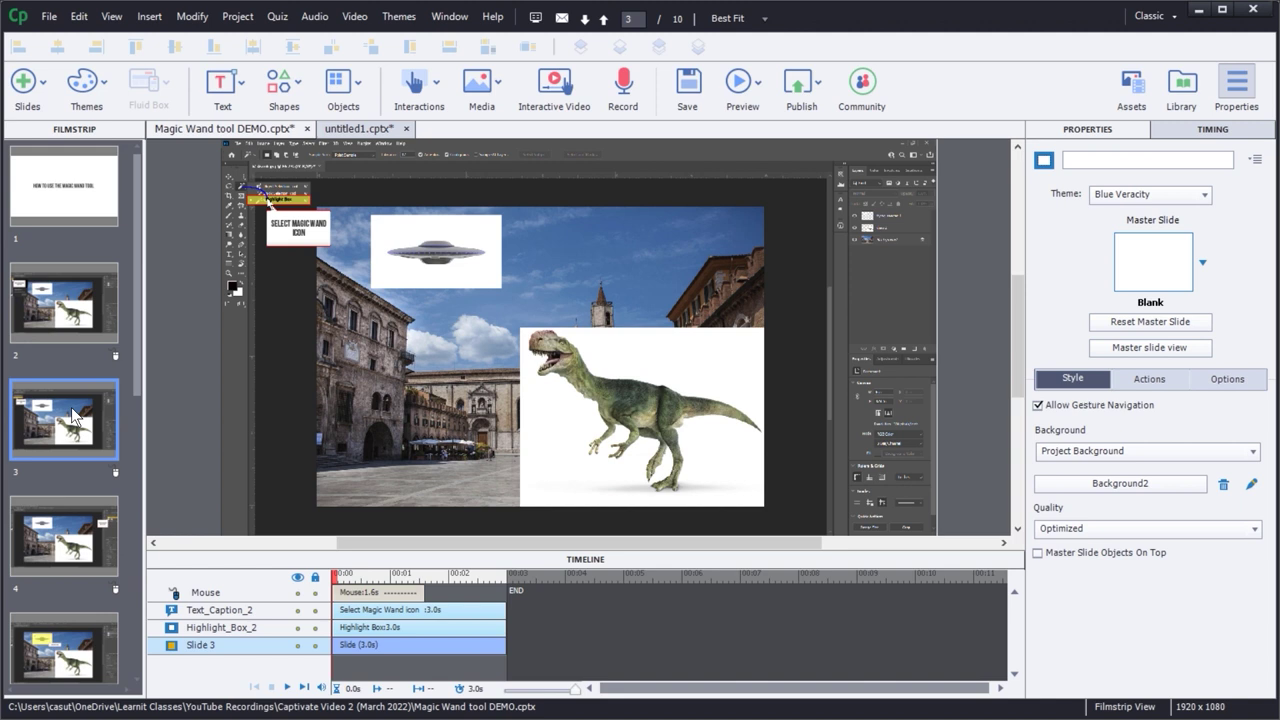
{"action": "left_click", "coordinate": [79, 291]}
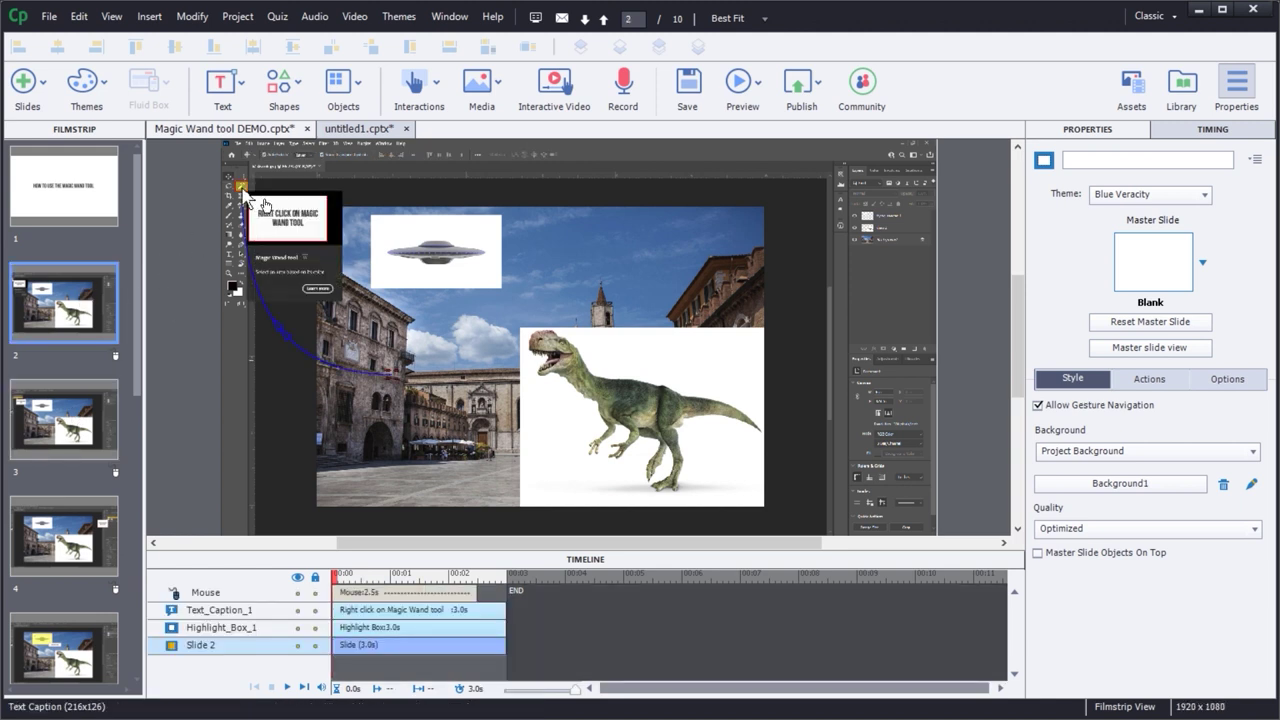
- Change slide 2's pointer to the hand cursor and use it for all slides
{"action": "left_click", "coordinate": [248, 196]}
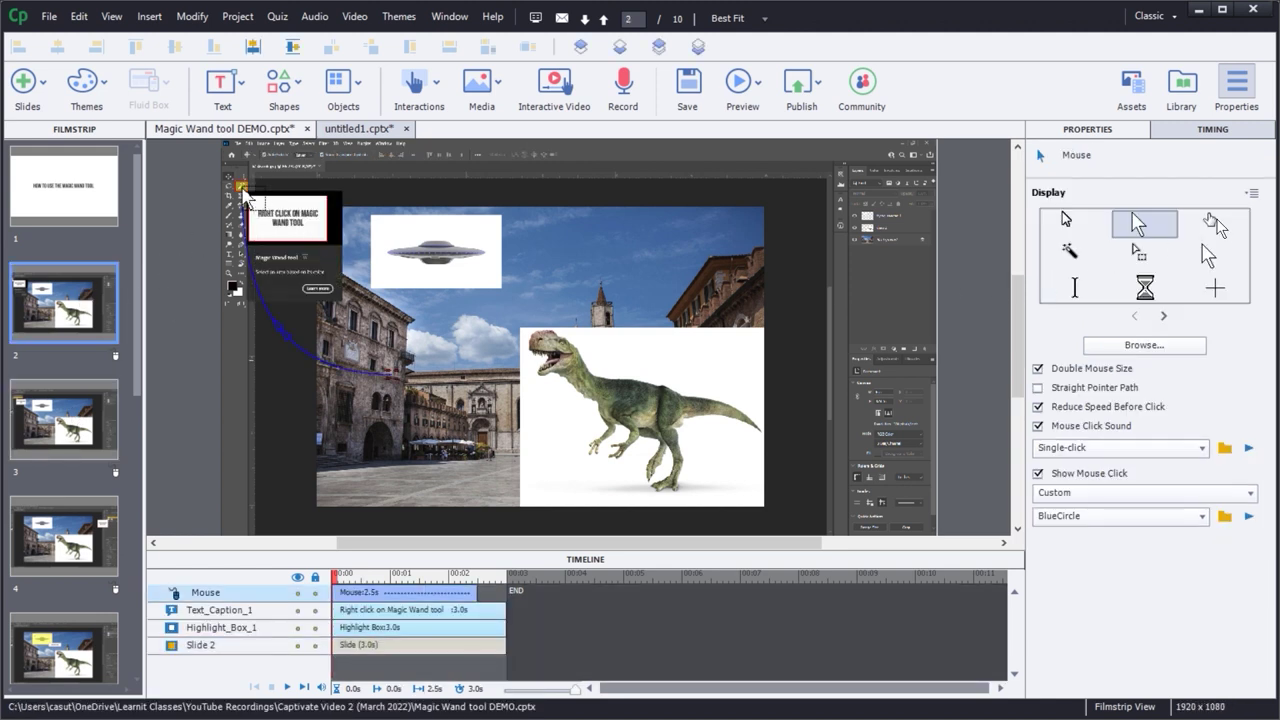
{"action": "left_click", "coordinate": [1210, 222]}
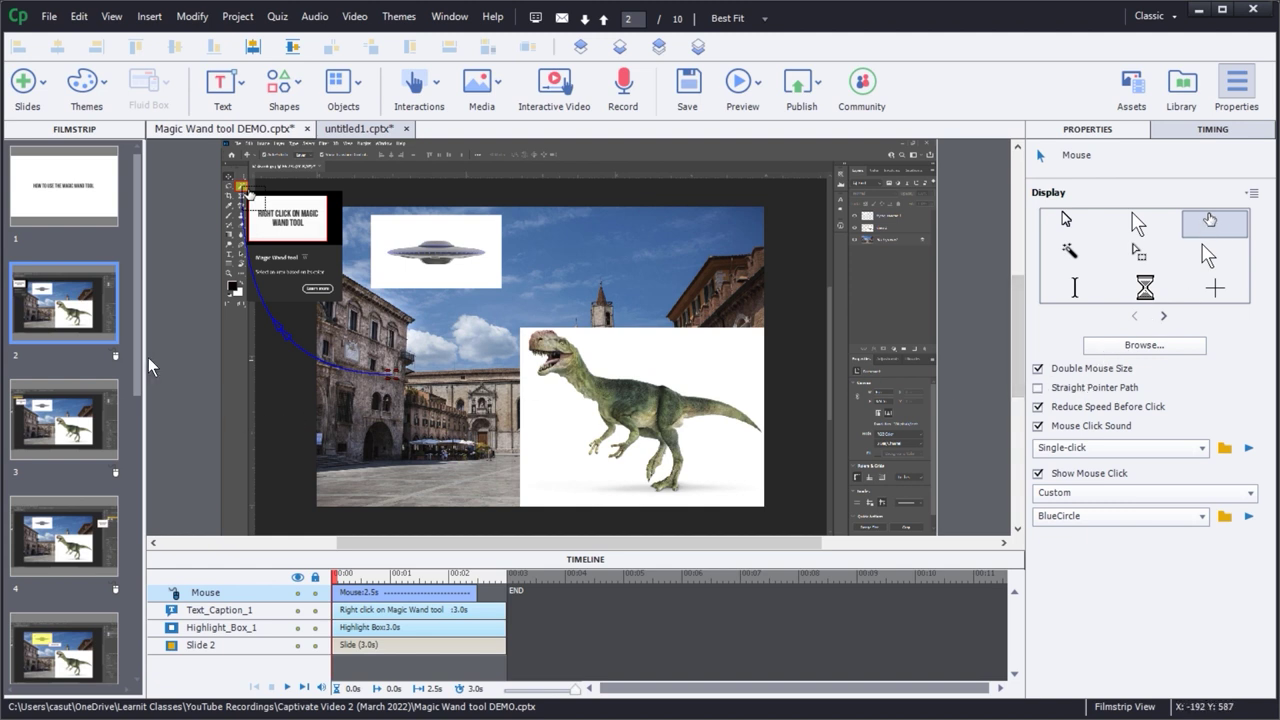
{"action": "left_click", "coordinate": [115, 356]}
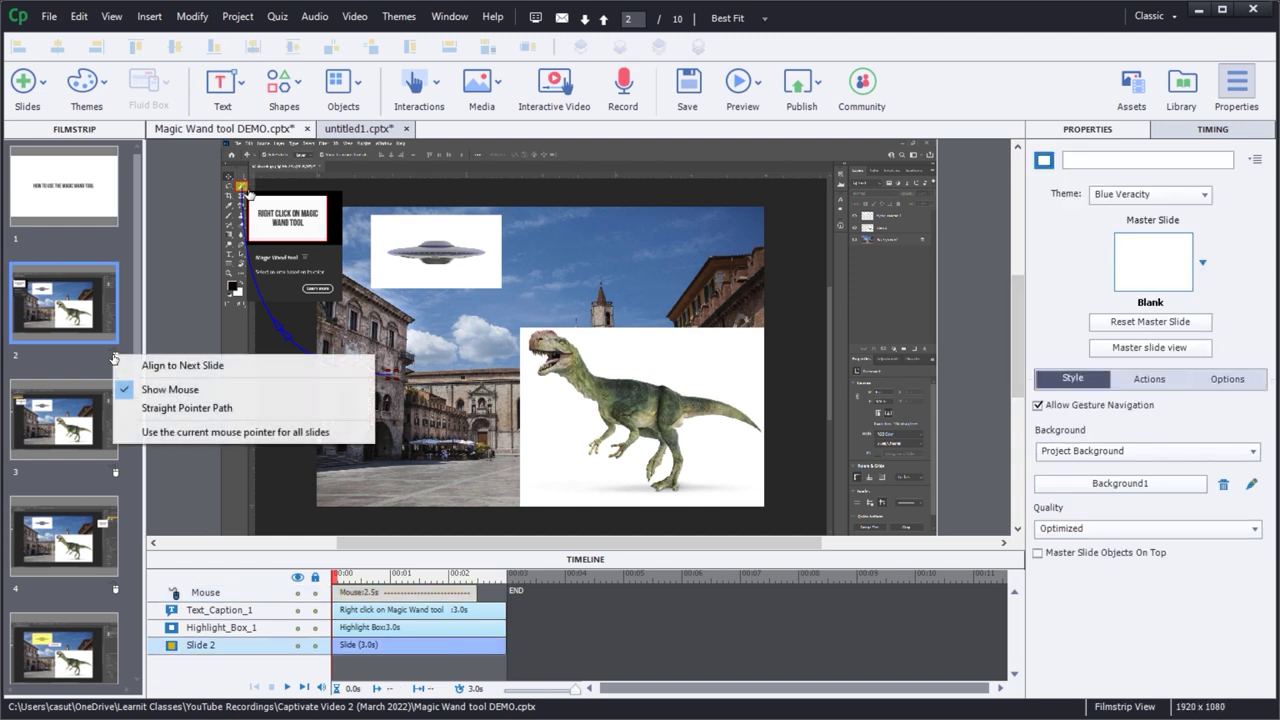
{"action": "left_click", "coordinate": [179, 431]}
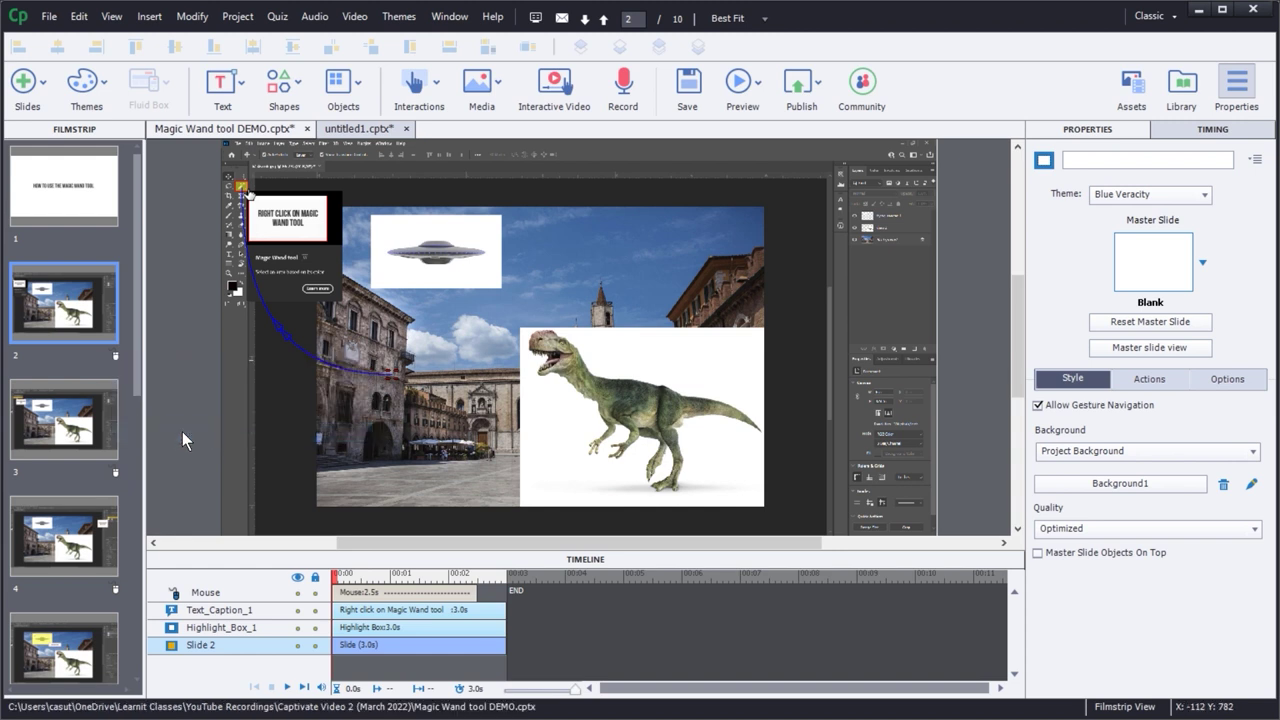
{"action": "left_click", "coordinate": [60, 413]}
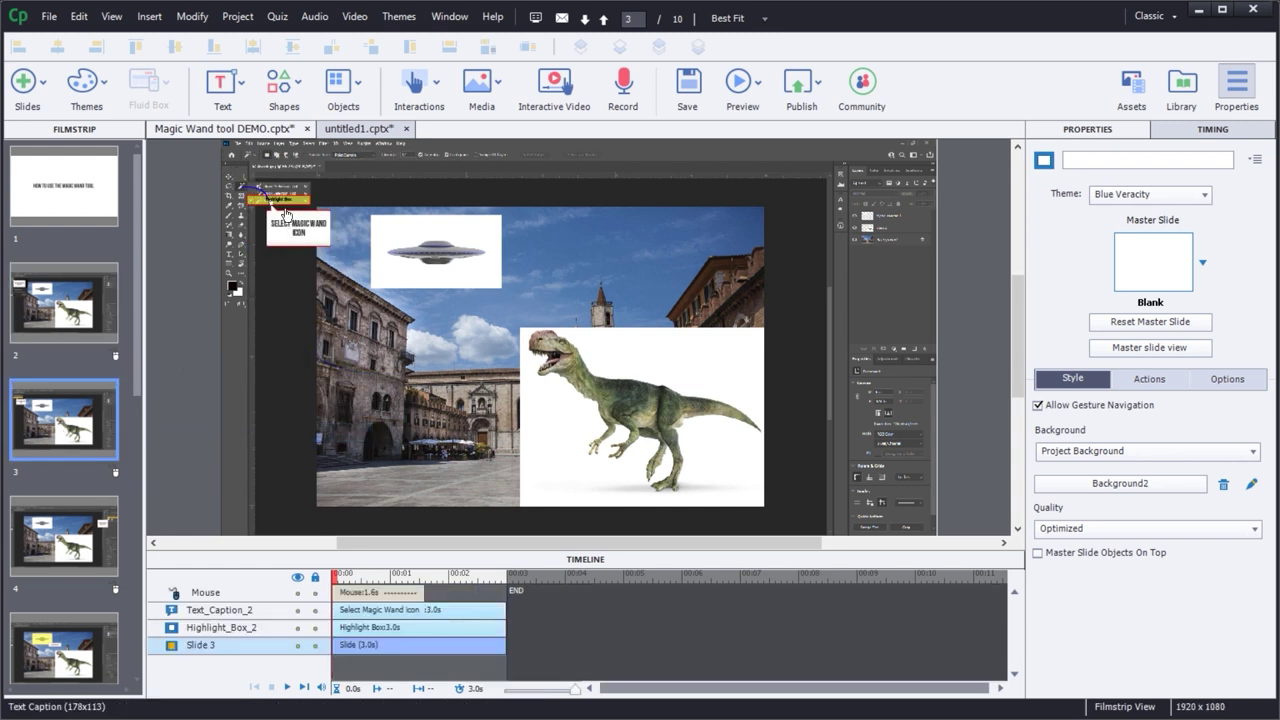
- Turn on Double Mouse Size for slide 3's pointer, then go to slide 4
{"action": "left_click", "coordinate": [262, 593]}
{"action": "left_click", "coordinate": [1038, 368]}
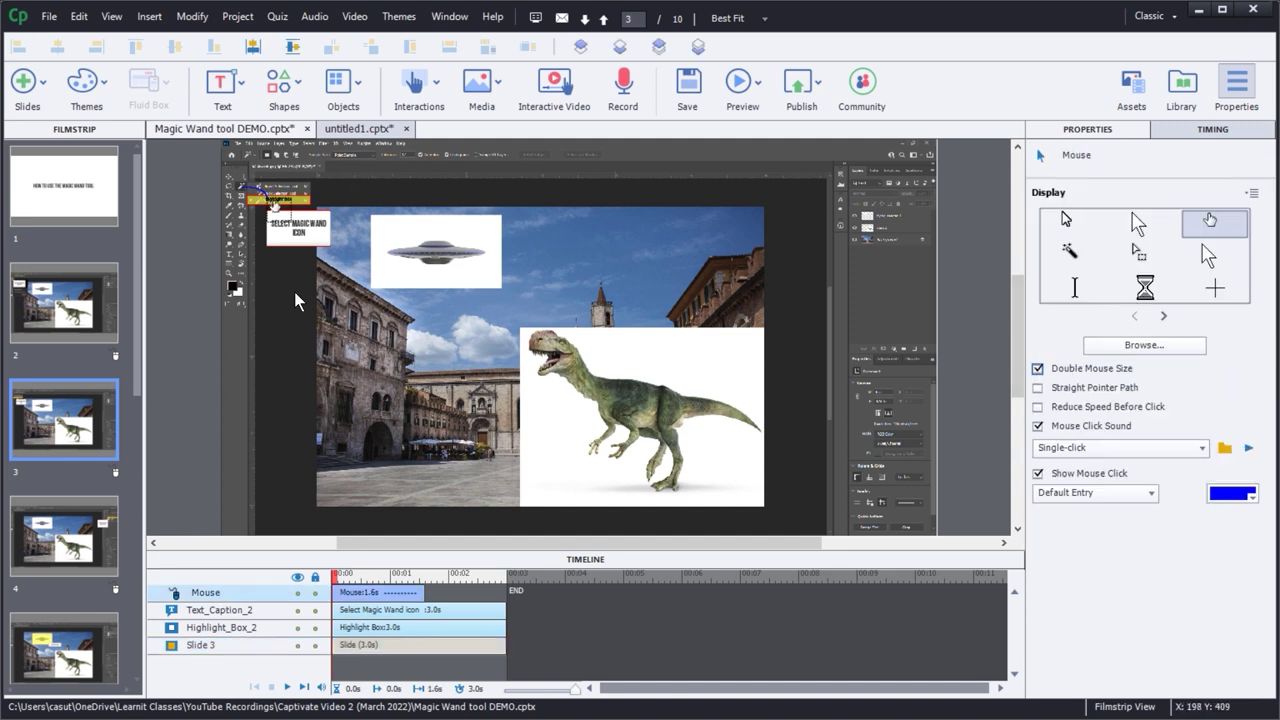
{"action": "left_click", "coordinate": [64, 558]}
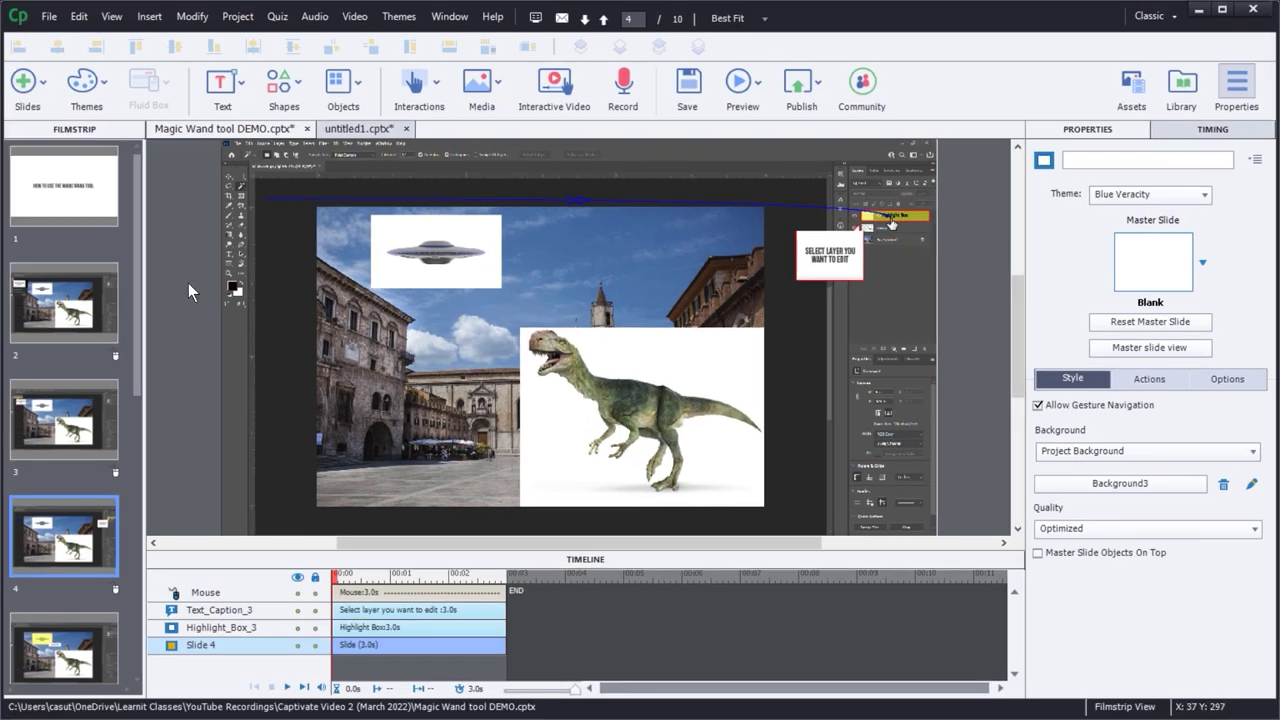
- Go back to slide 1, the HOW TO USE THE MAGIC WAND TOOL title slide, and open Modify > Mouse
{"action": "scroll", "coordinate": [44, 500], "scroll_direction": "down", "scroll_amount": 5}
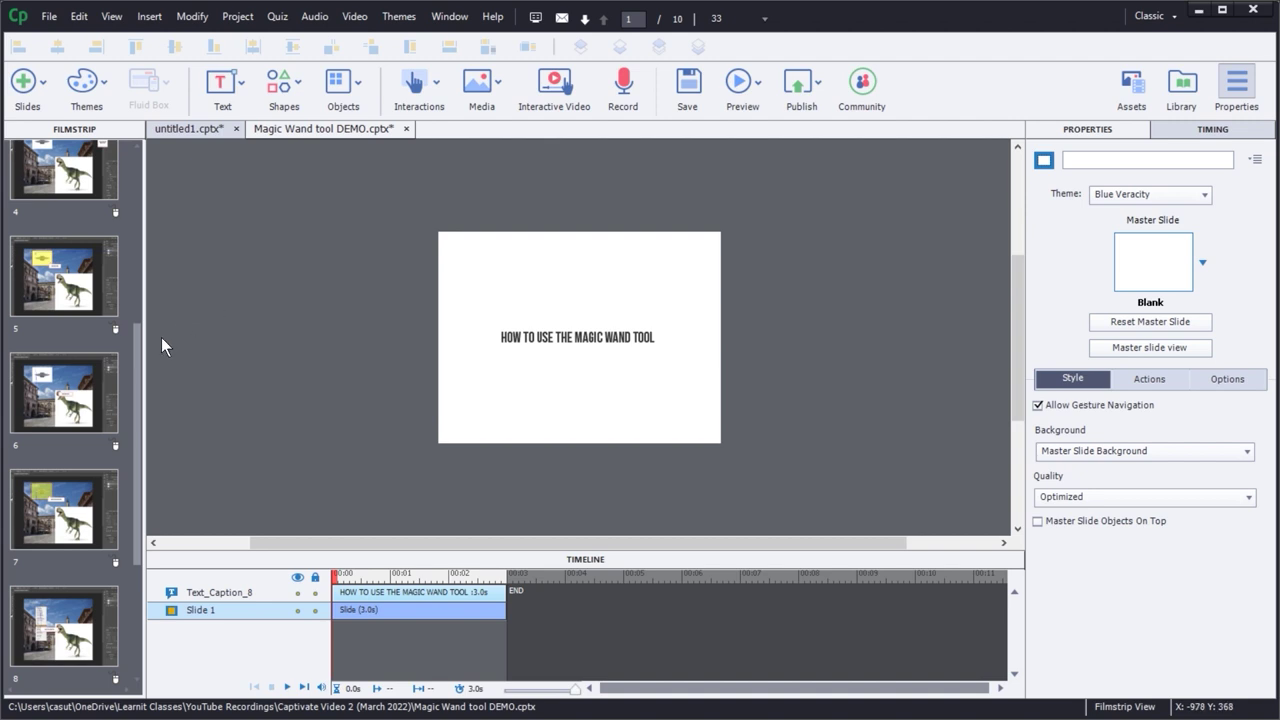
{"action": "left_click_drag", "start_coordinate": [135, 348], "coordinate": [134, 175]}
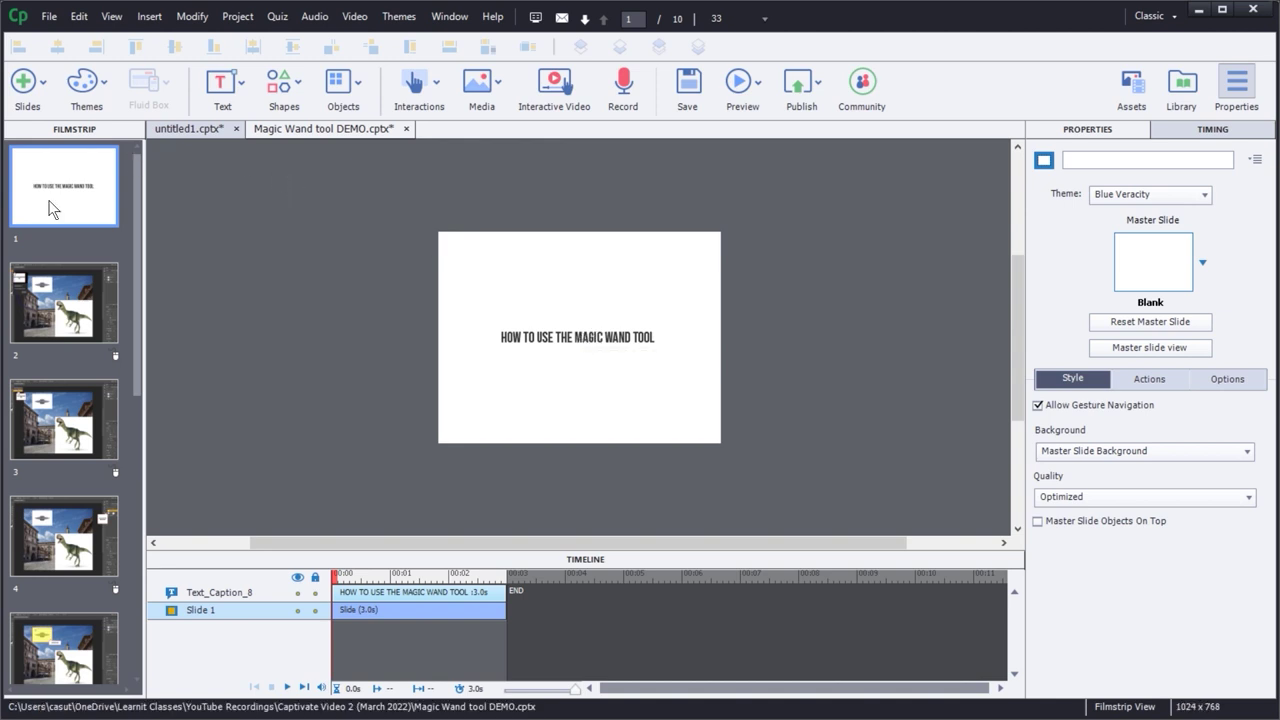
{"action": "left_click", "coordinate": [196, 21]}
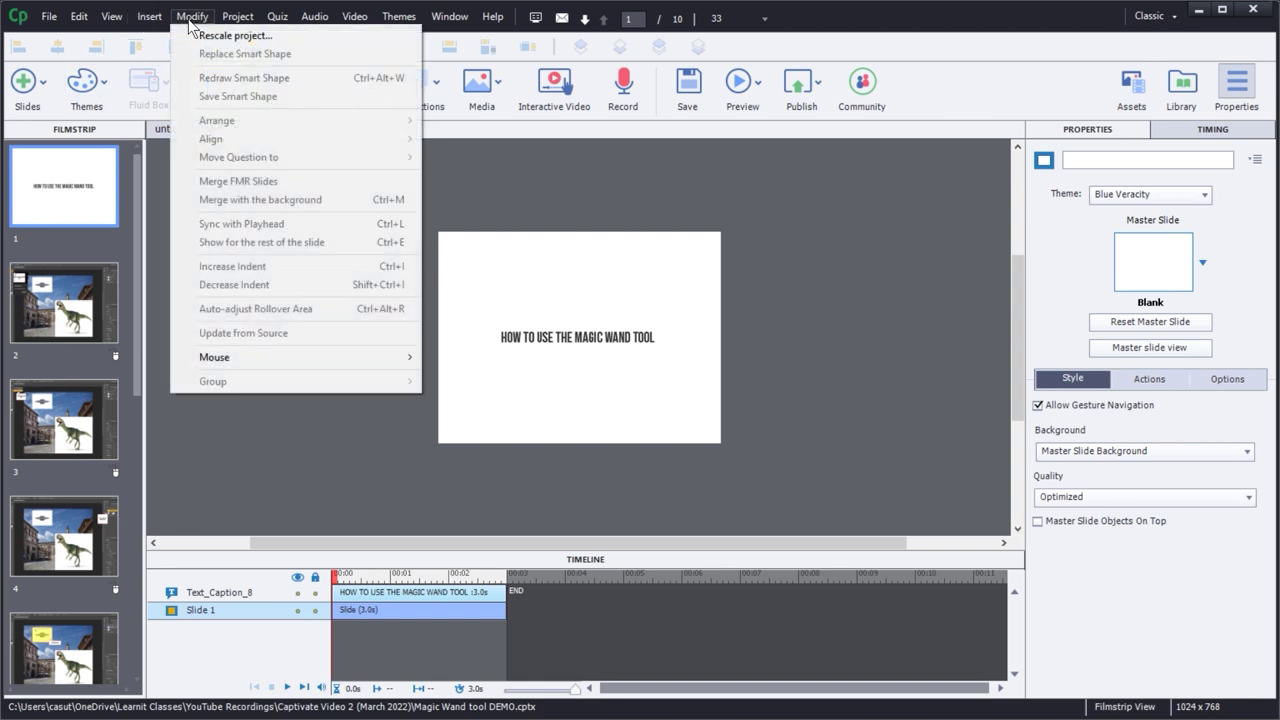
{"action": "mouse_move", "coordinate": [284, 357]}
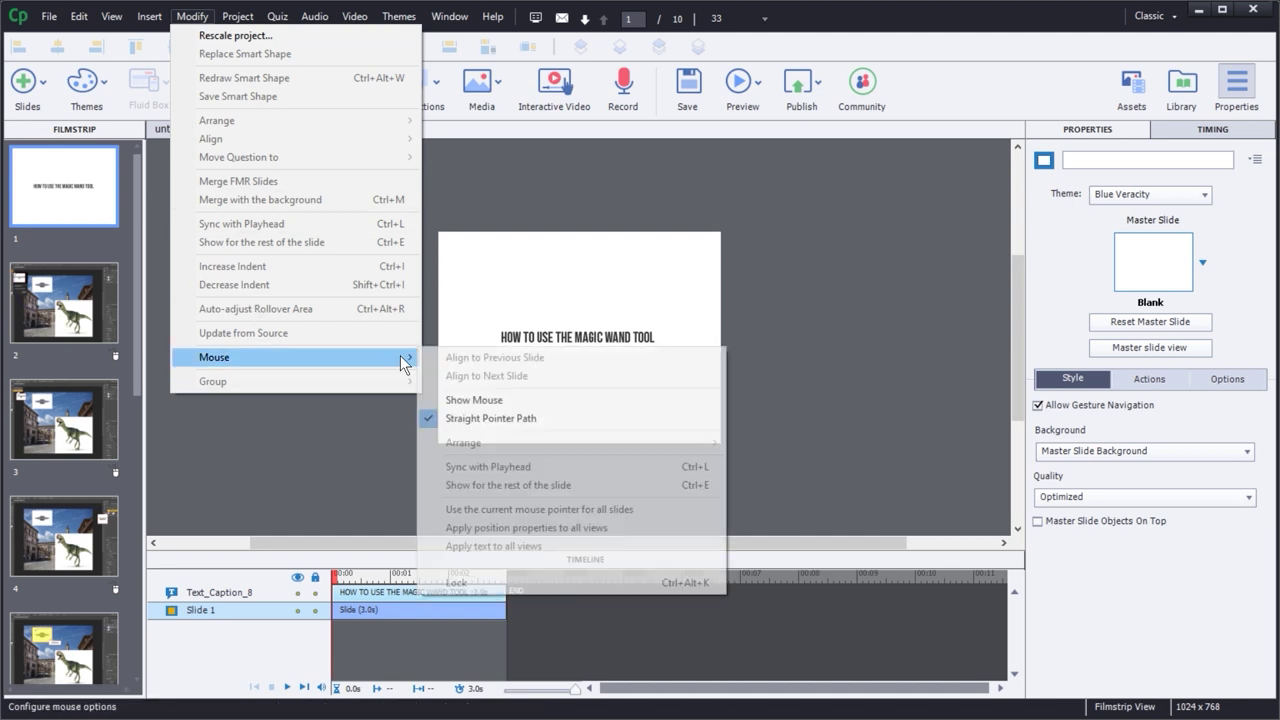
- Add a mouse path from the lower left up to the title text, using a double-size magic wand cursor
{"action": "left_click", "coordinate": [492, 402]}
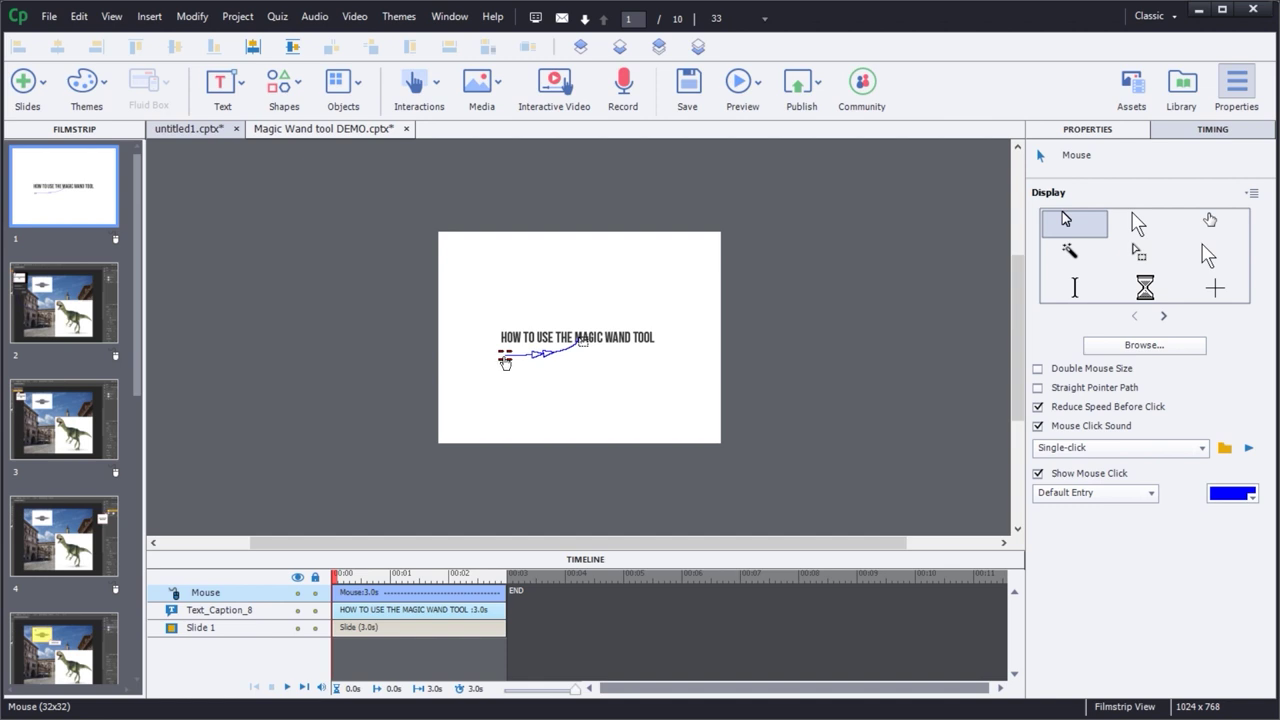
{"action": "left_click_drag", "start_coordinate": [505, 362], "coordinate": [495, 396]}
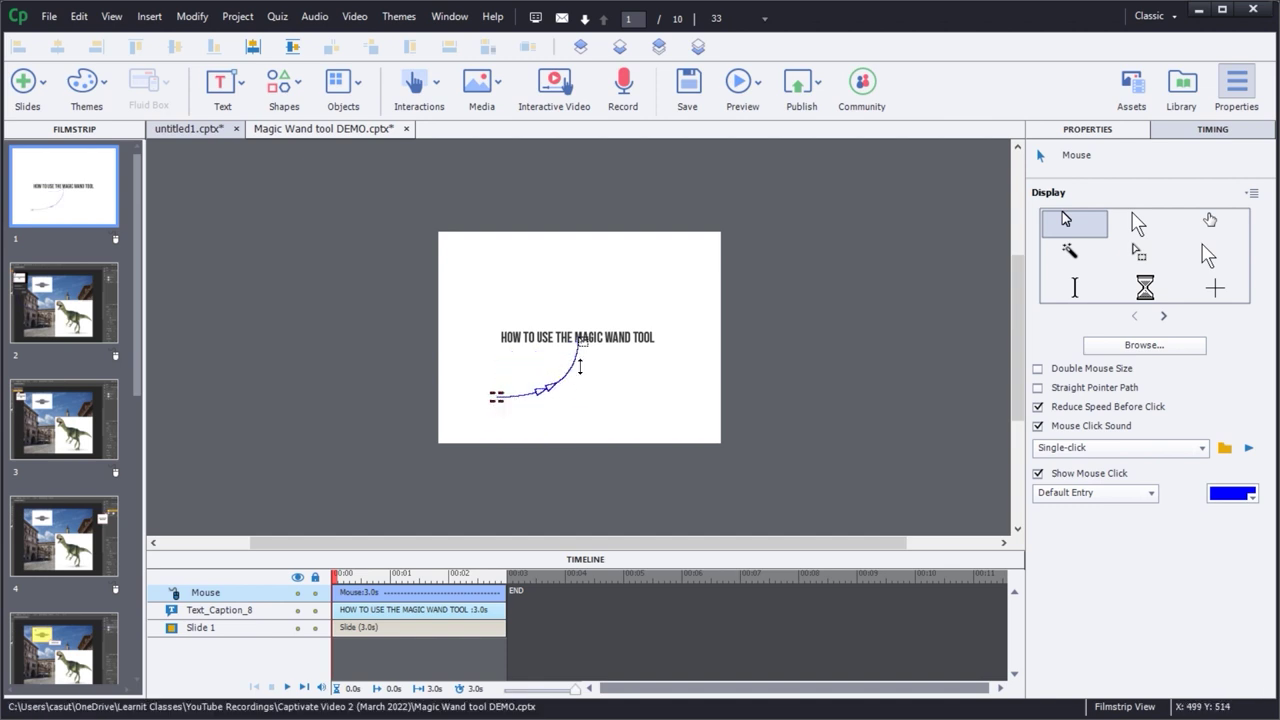
{"action": "left_click_drag", "start_coordinate": [583, 343], "coordinate": [607, 349]}
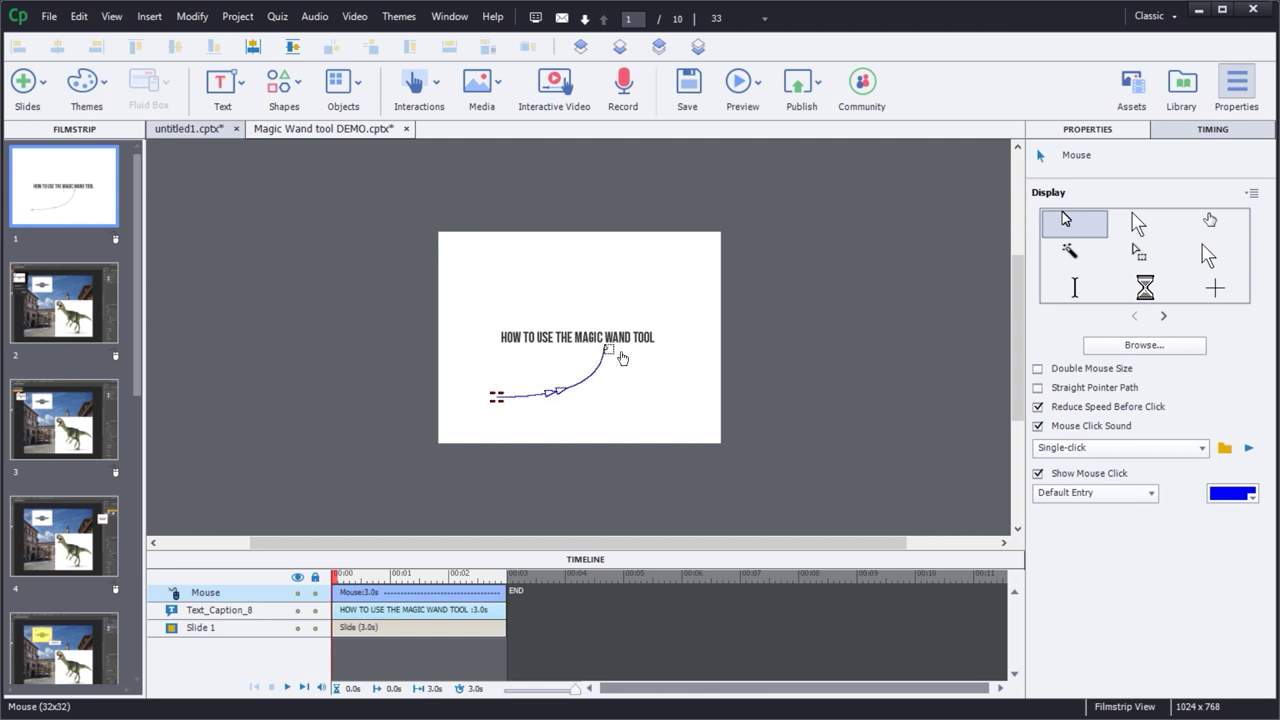
{"action": "left_click", "coordinate": [1070, 253]}
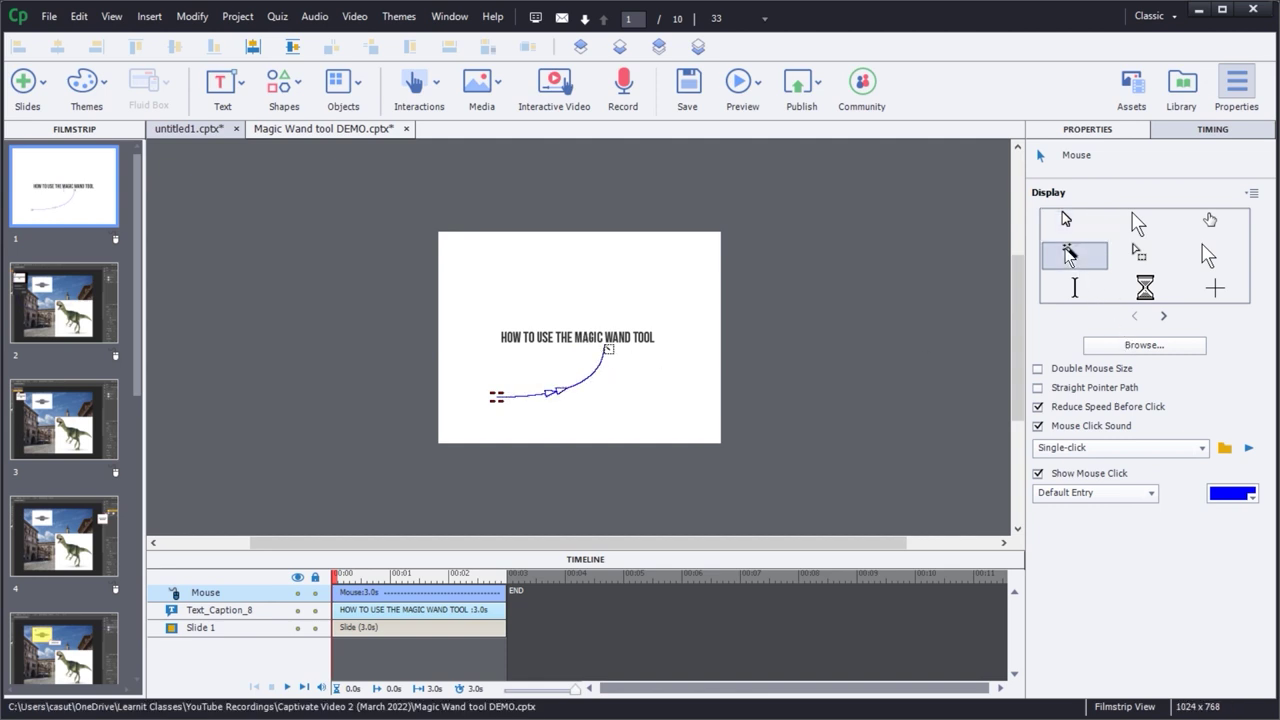
{"action": "left_click", "coordinate": [1038, 370]}
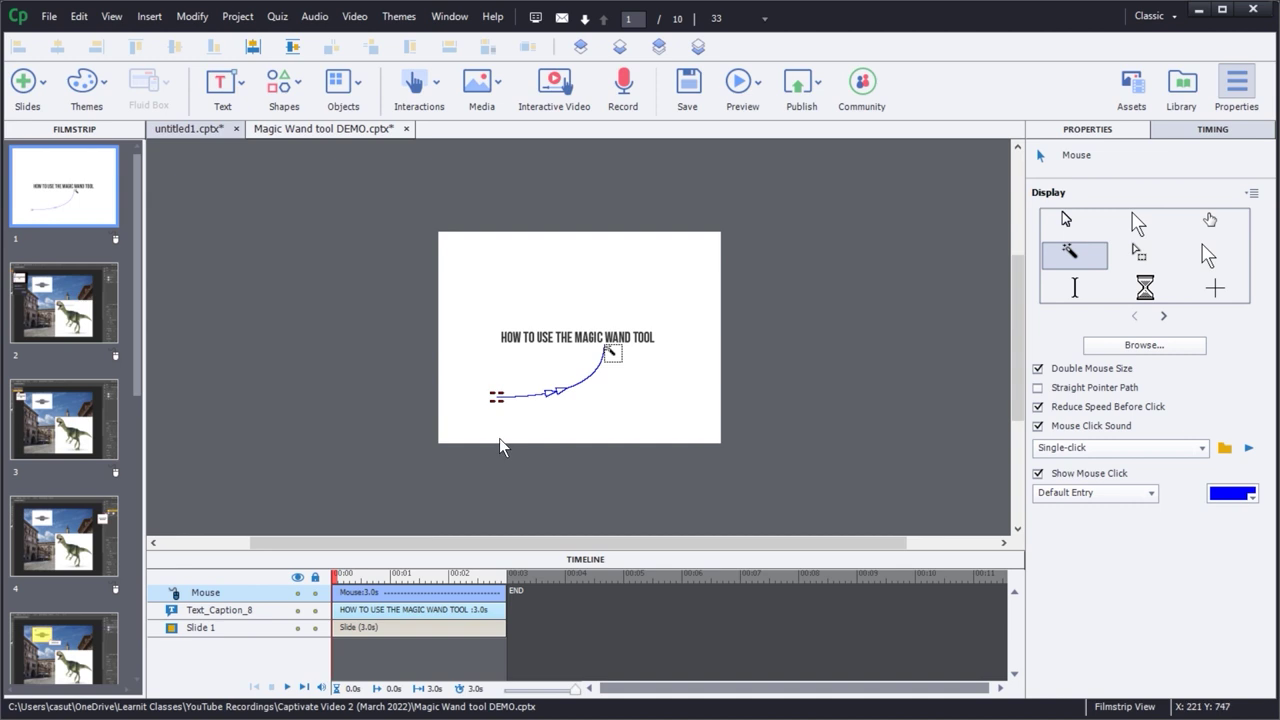
{"action": "left_click", "coordinate": [54, 200]}
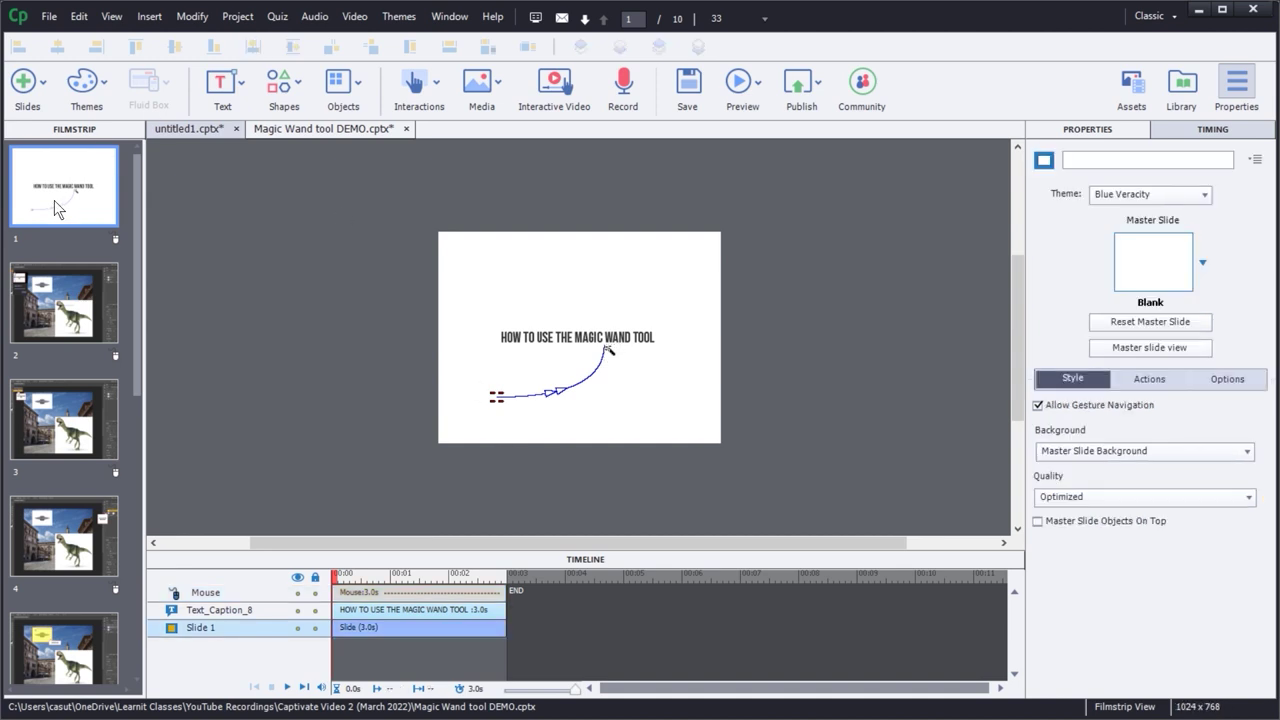
{"action": "key", "text": "ctrl+s"}
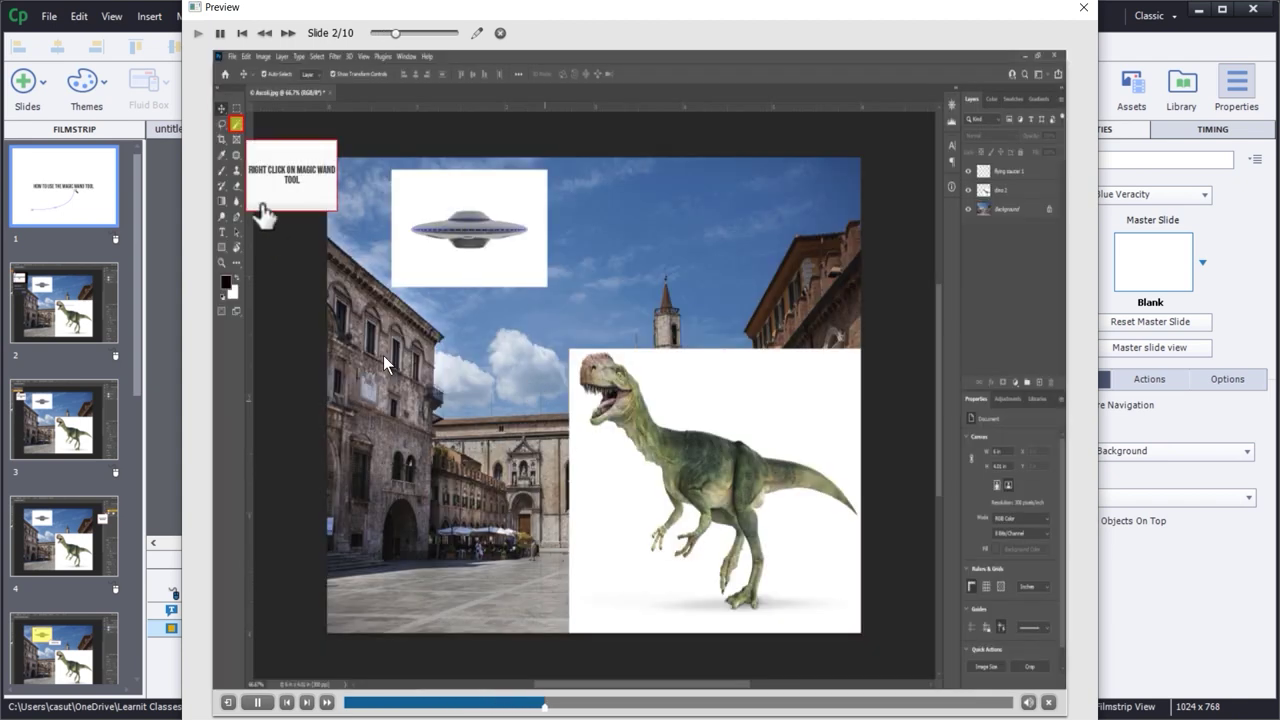
{"action": "key", "text": "Escape"}
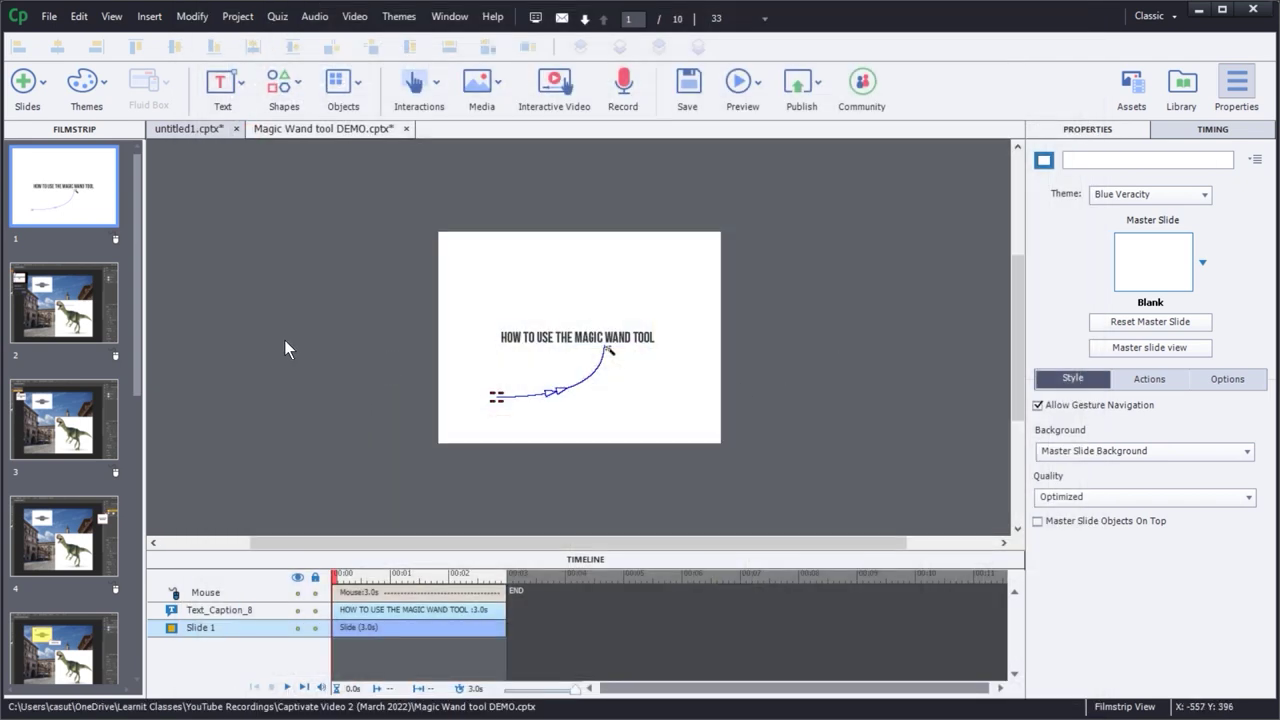
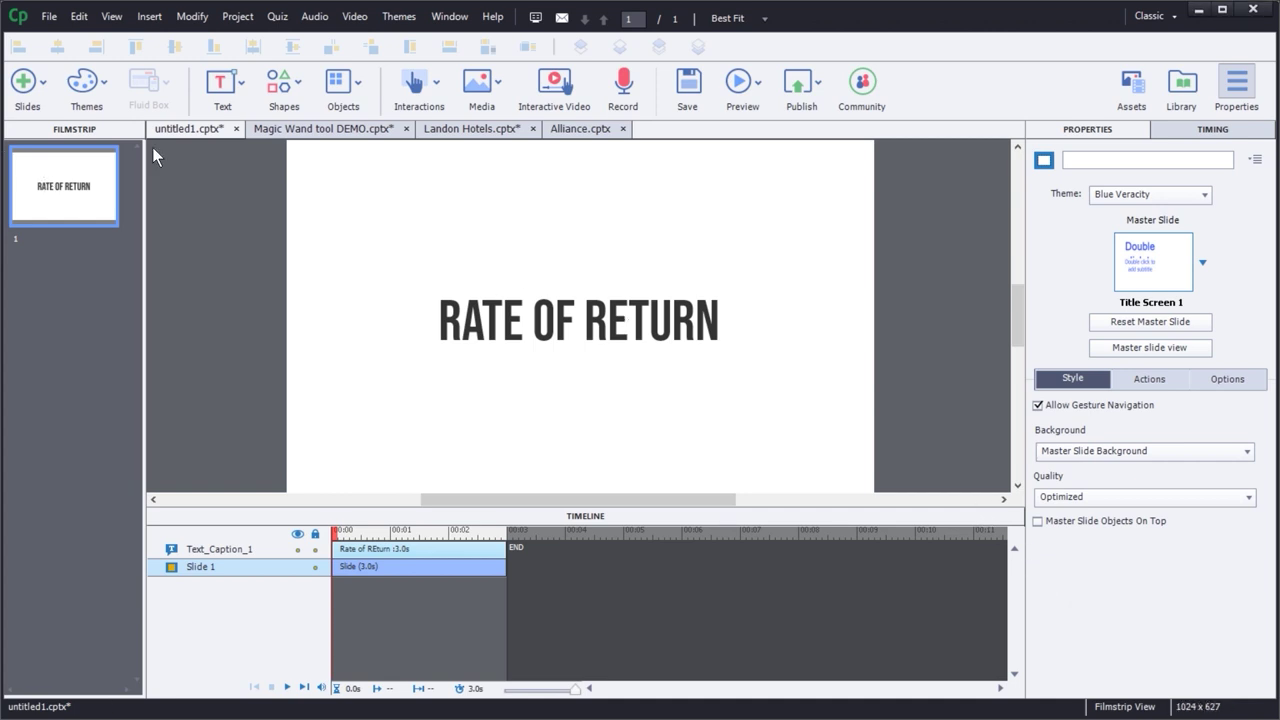
- Save the project as 'Rate of Return CAP' in the Captivate Video 2 folder
{"action": "left_click", "coordinate": [48, 17]}
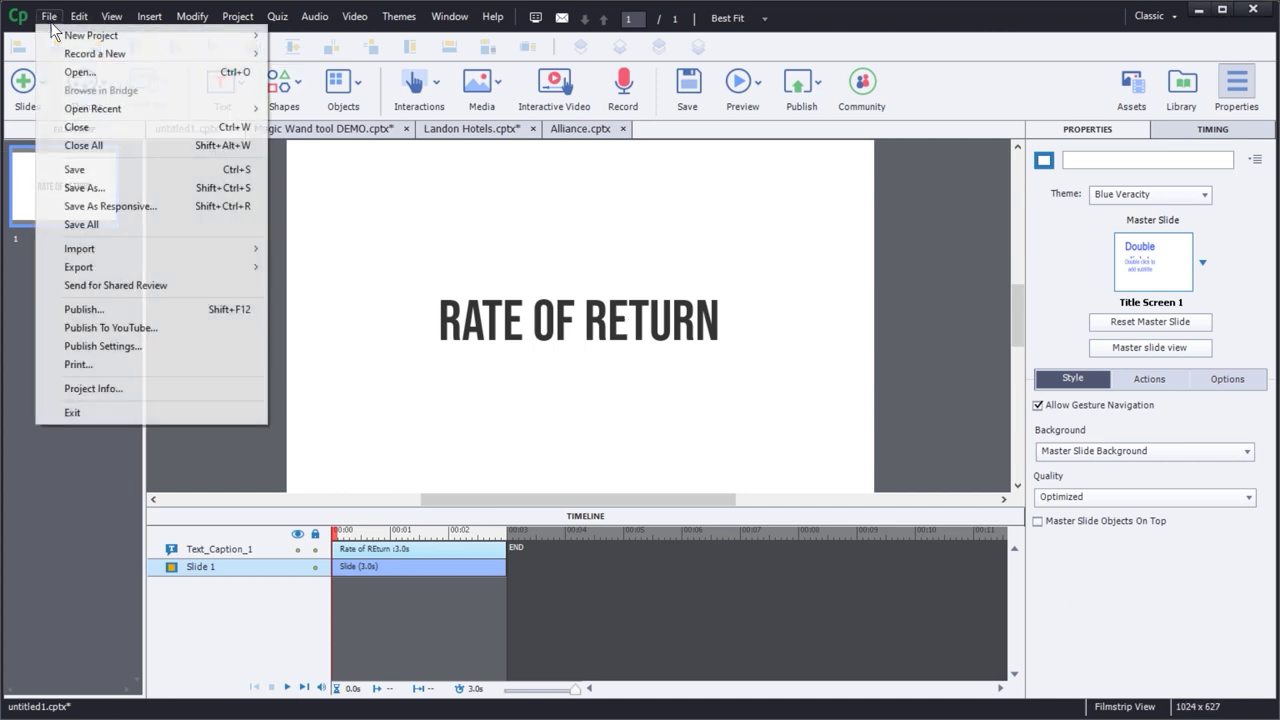
{"action": "left_click", "coordinate": [118, 187]}
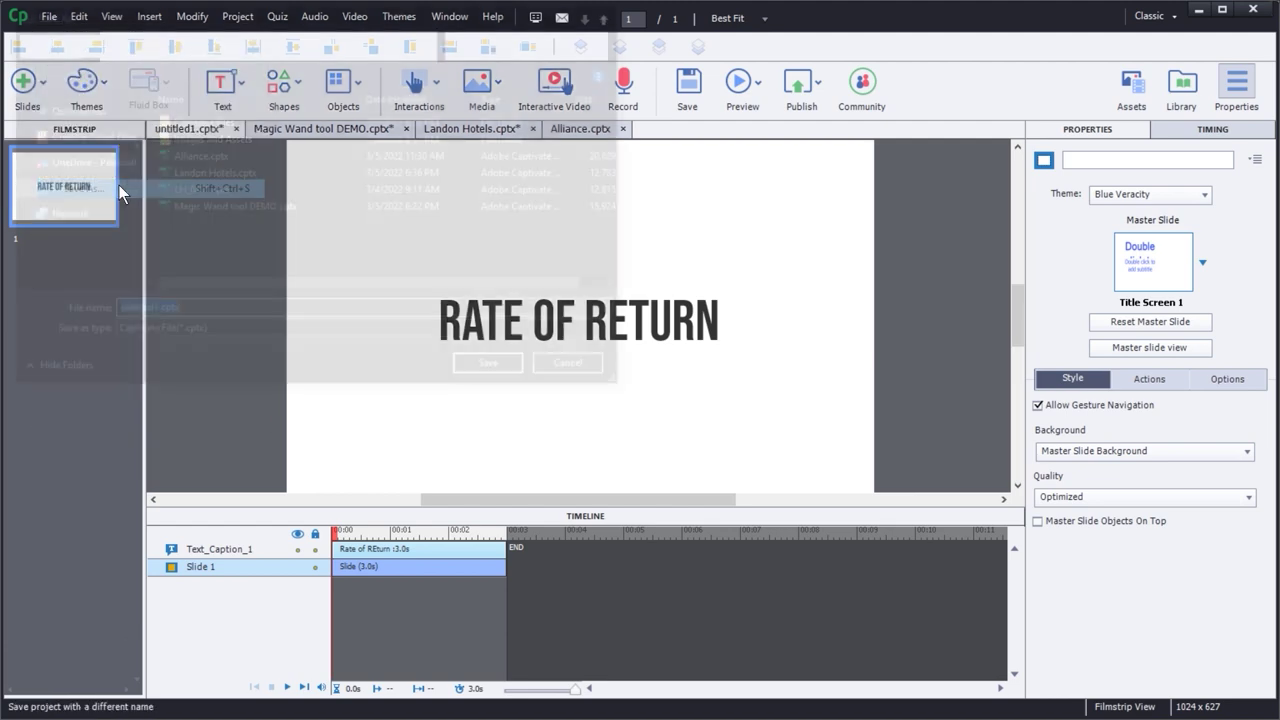
{"action": "type", "text": "Rte o"}
{"action": "key", "text": "BackSpace"}
{"action": "key", "text": "BackSpace"}
{"action": "key", "text": "BackSpace"}
{"action": "key", "text": "BackSpace"}
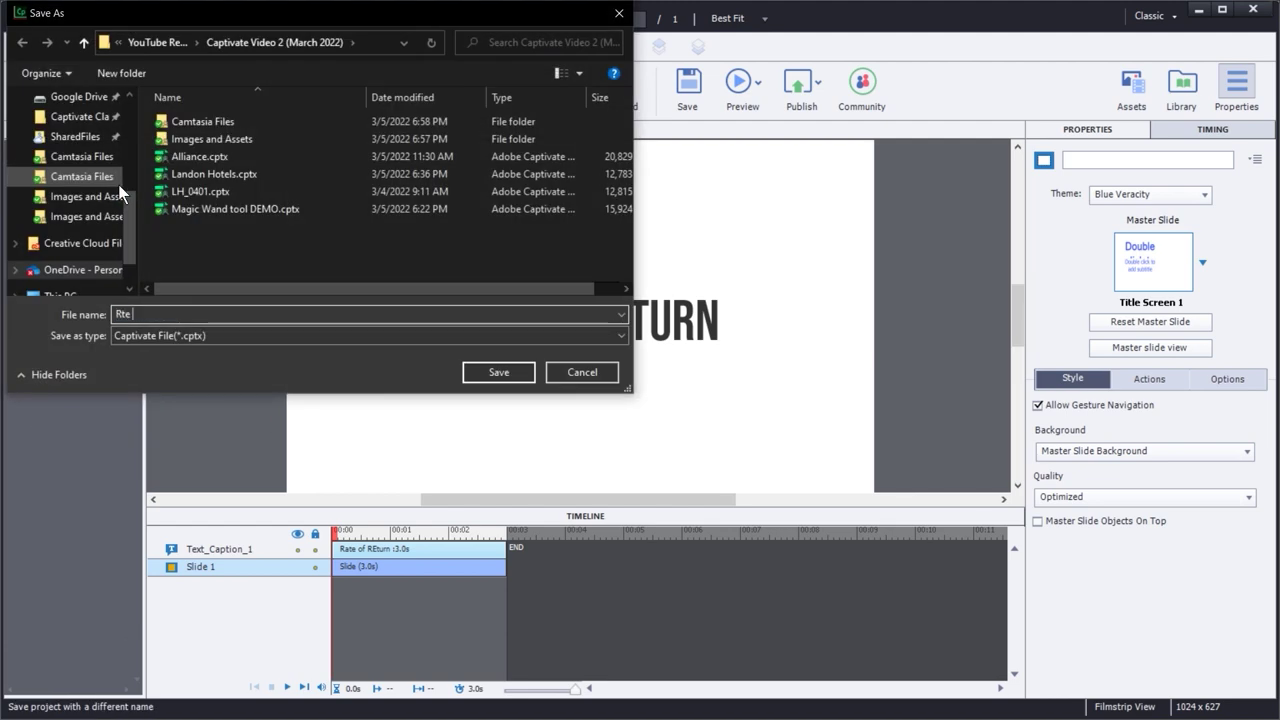
{"action": "type", "text": "ate of R"}
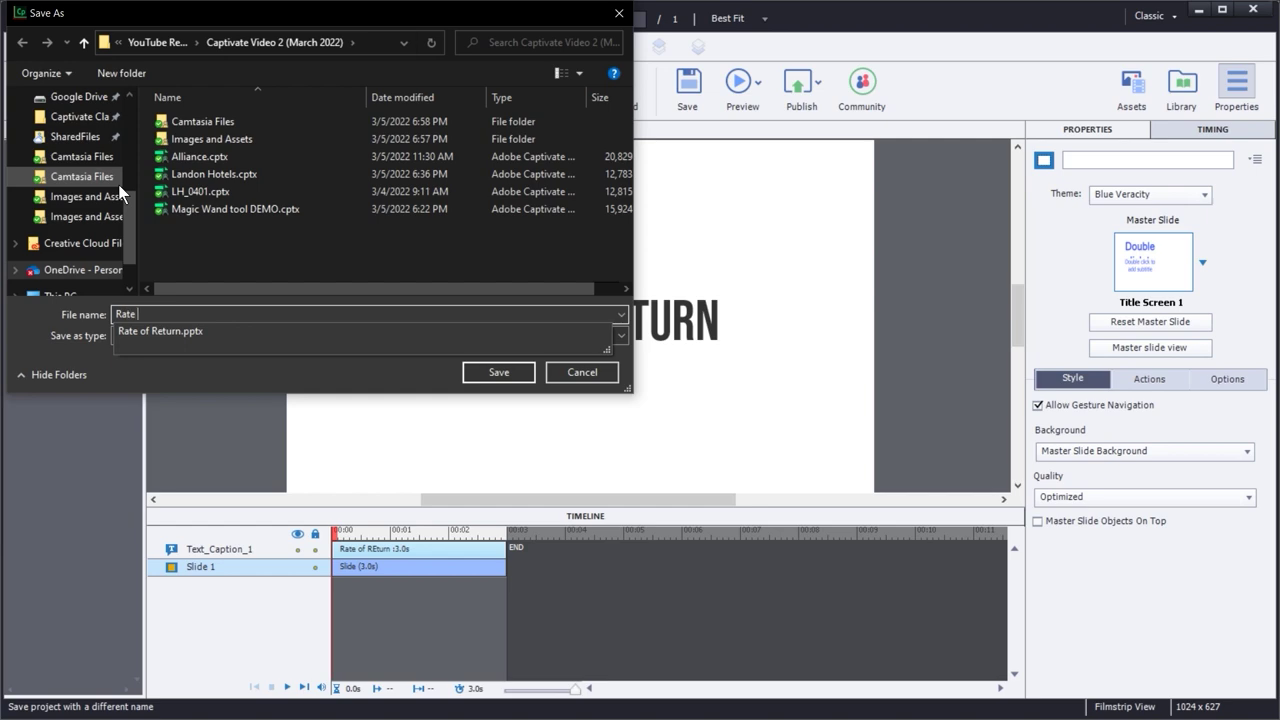
{"action": "type", "text": "eturn CAP"}
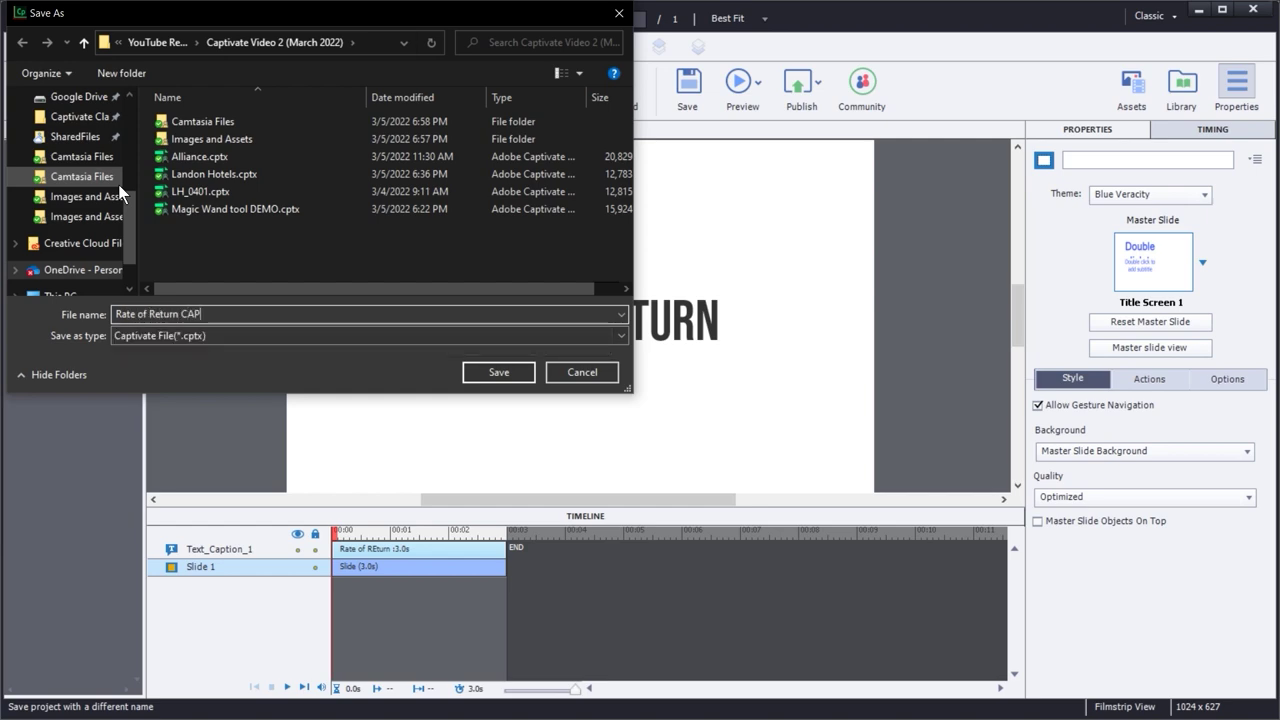
{"action": "key", "text": "Return"}
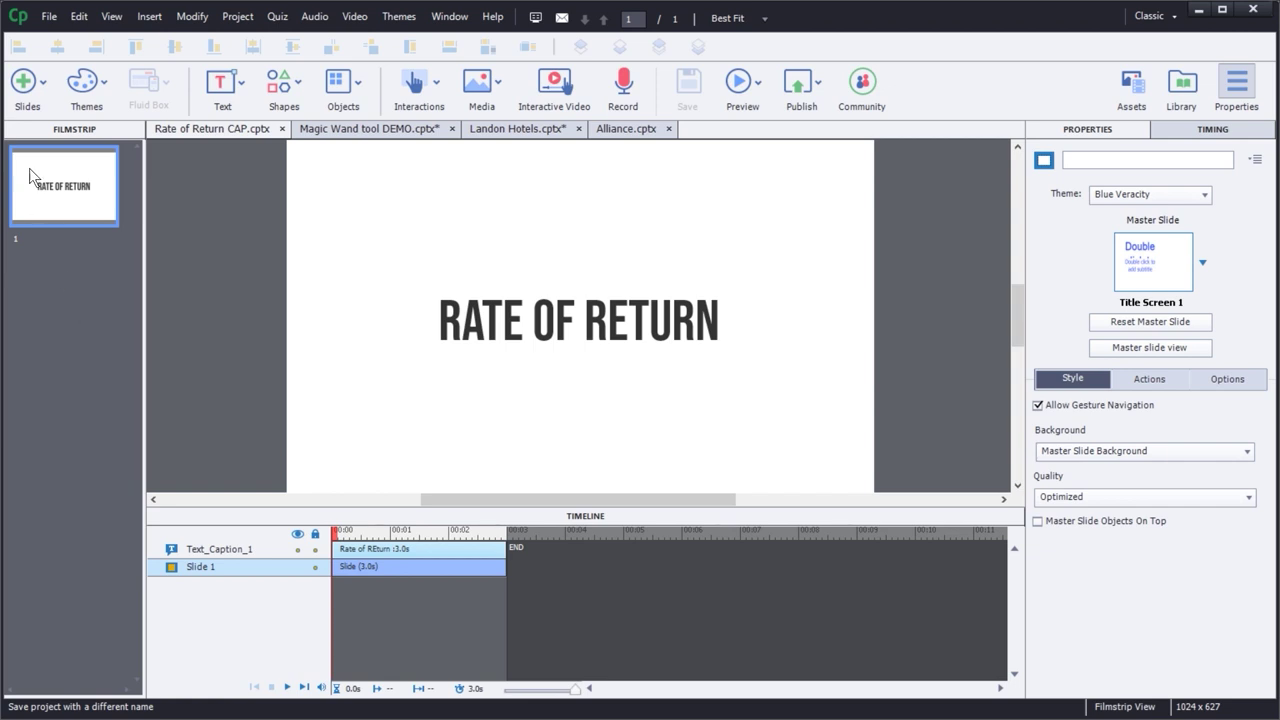
- Start a PowerPoint slide import after slide 1 and browse to the Captivate Video 2 (March 2022) folder
{"action": "left_click", "coordinate": [30, 95]}
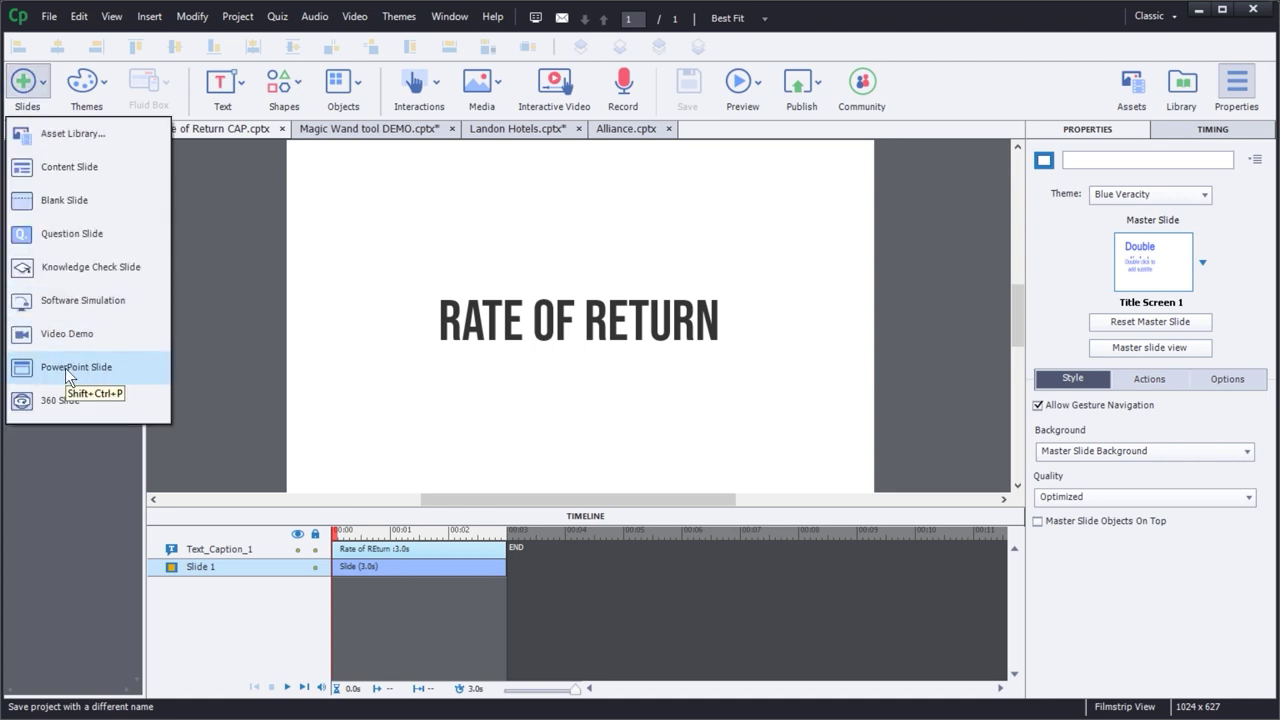
{"action": "left_click", "coordinate": [86, 369]}
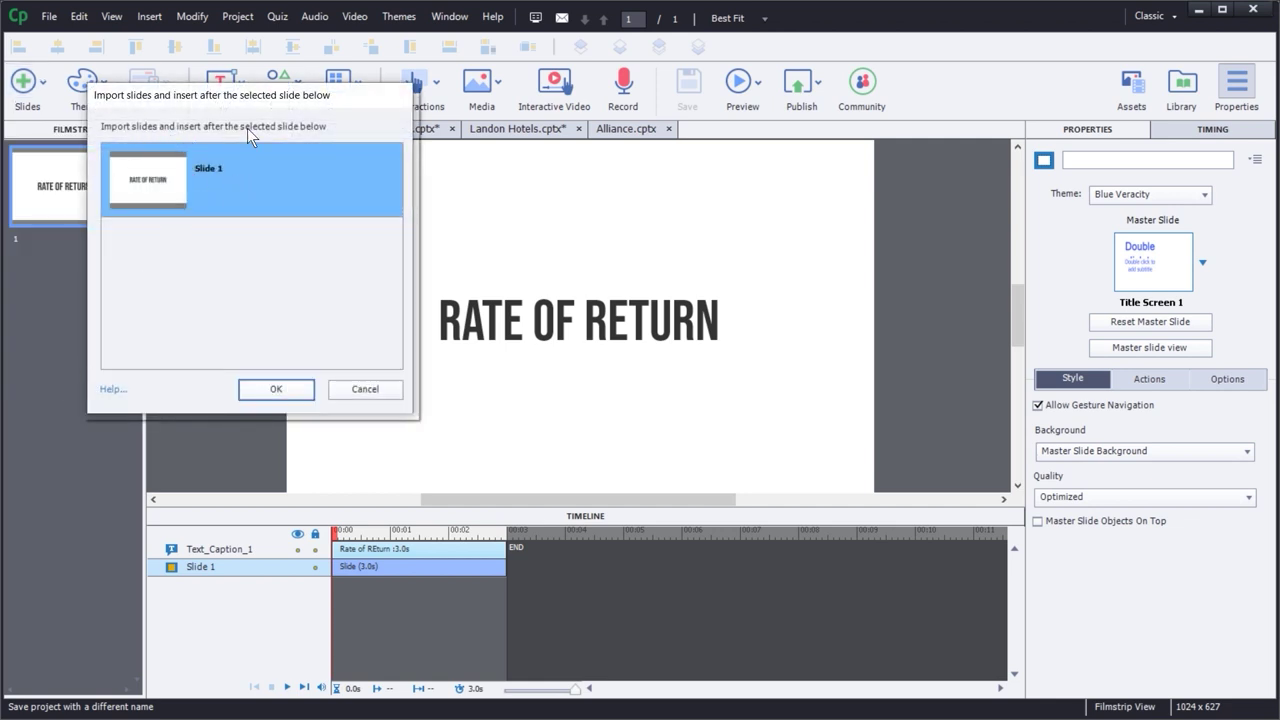
{"action": "left_click", "coordinate": [280, 391]}
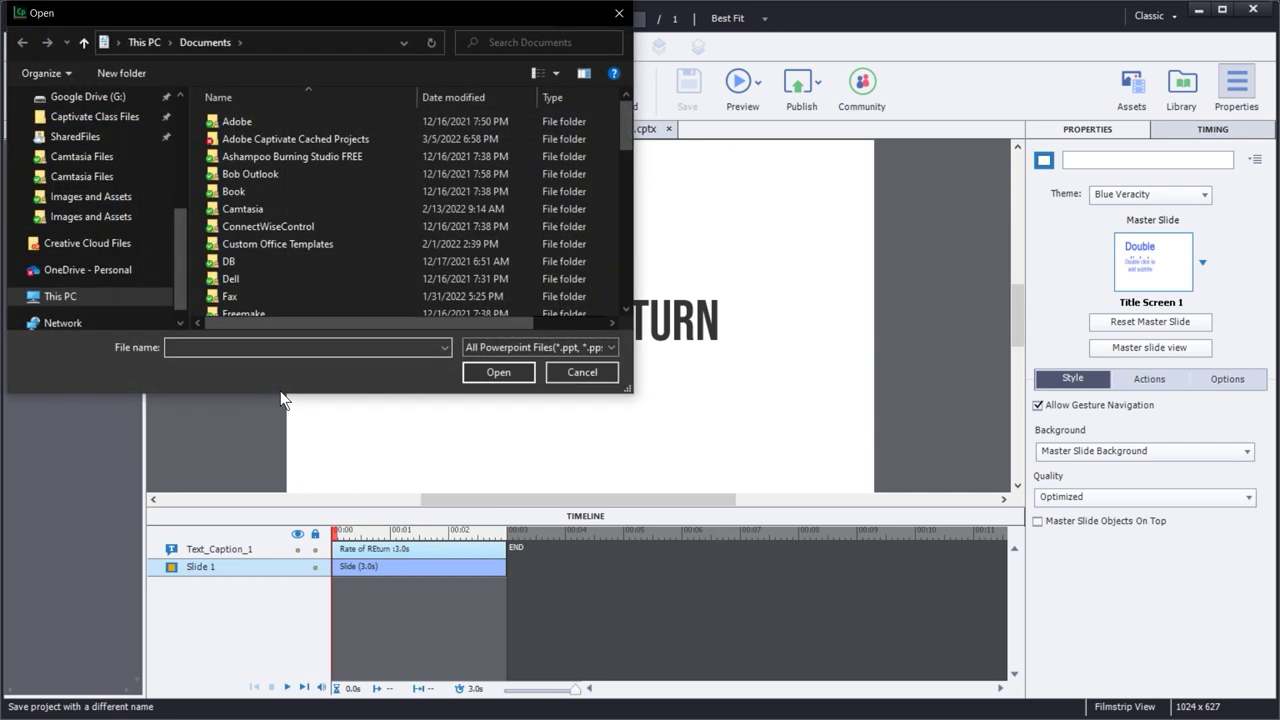
{"action": "scroll", "coordinate": [103, 184], "scroll_direction": "up", "scroll_amount": 5}
{"action": "scroll", "coordinate": [103, 184], "scroll_direction": "up", "scroll_amount": 2}
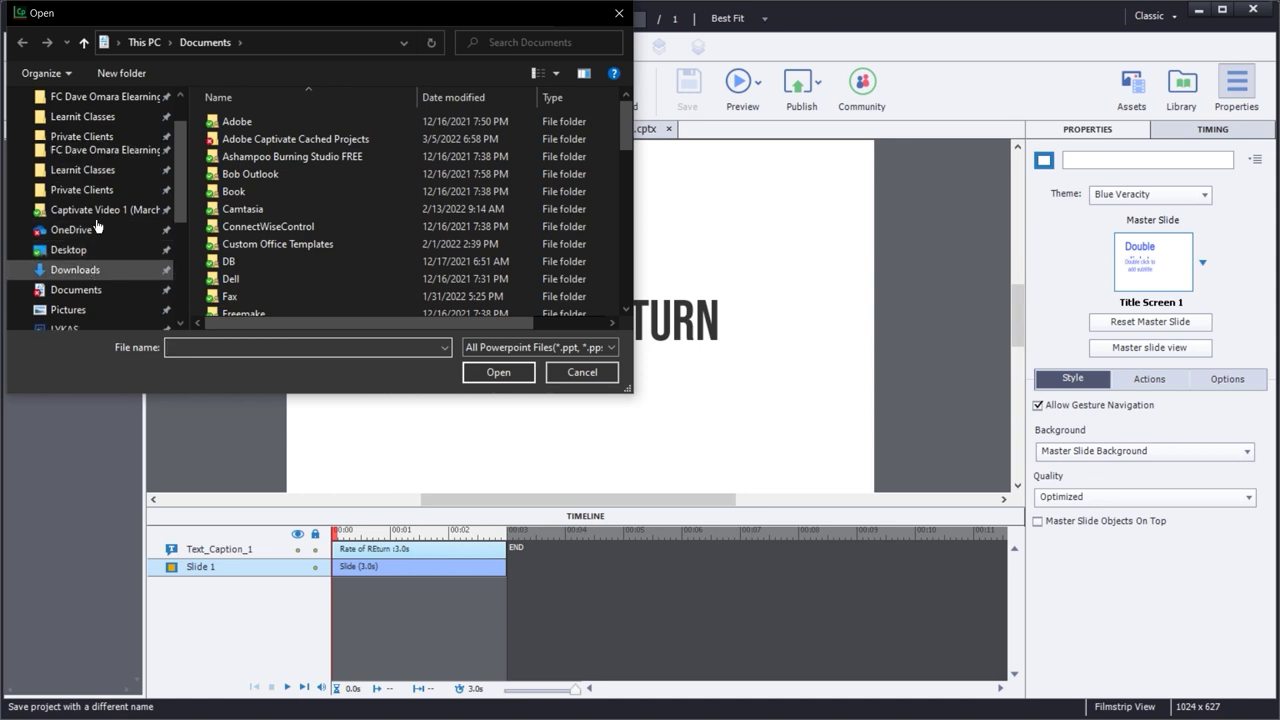
{"action": "left_click", "coordinate": [94, 132]}
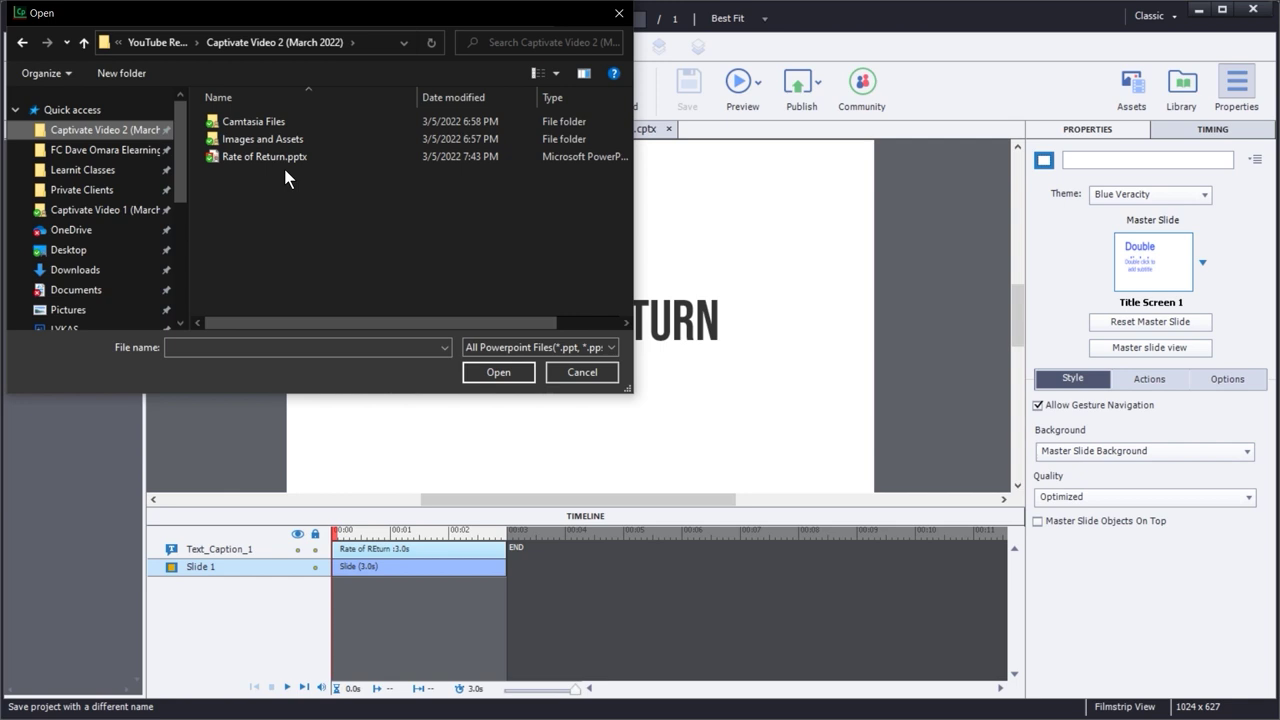
- Load Rate of Return.pptx, clear all slides, and include only Slide1 through Slide4, kept linked
{"action": "double_click", "coordinate": [261, 158]}
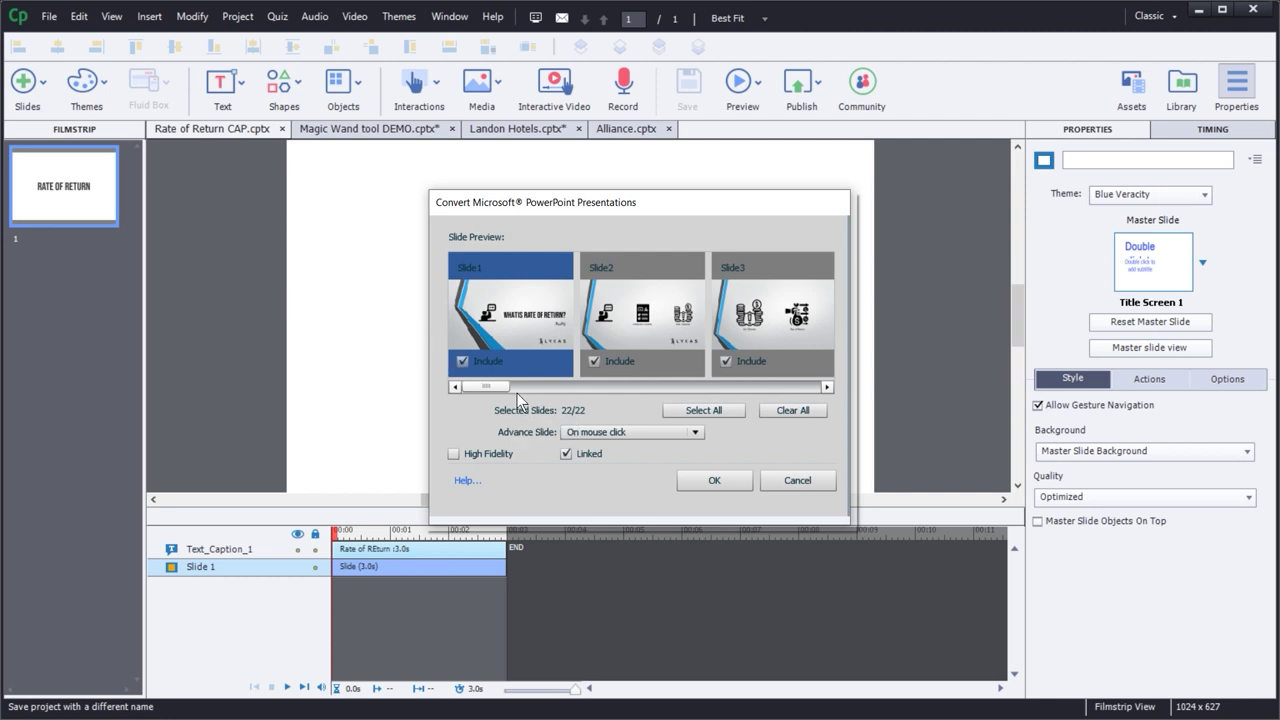
{"action": "left_click_drag", "start_coordinate": [505, 389], "coordinate": [497, 413]}
{"action": "left_click", "coordinate": [796, 414]}
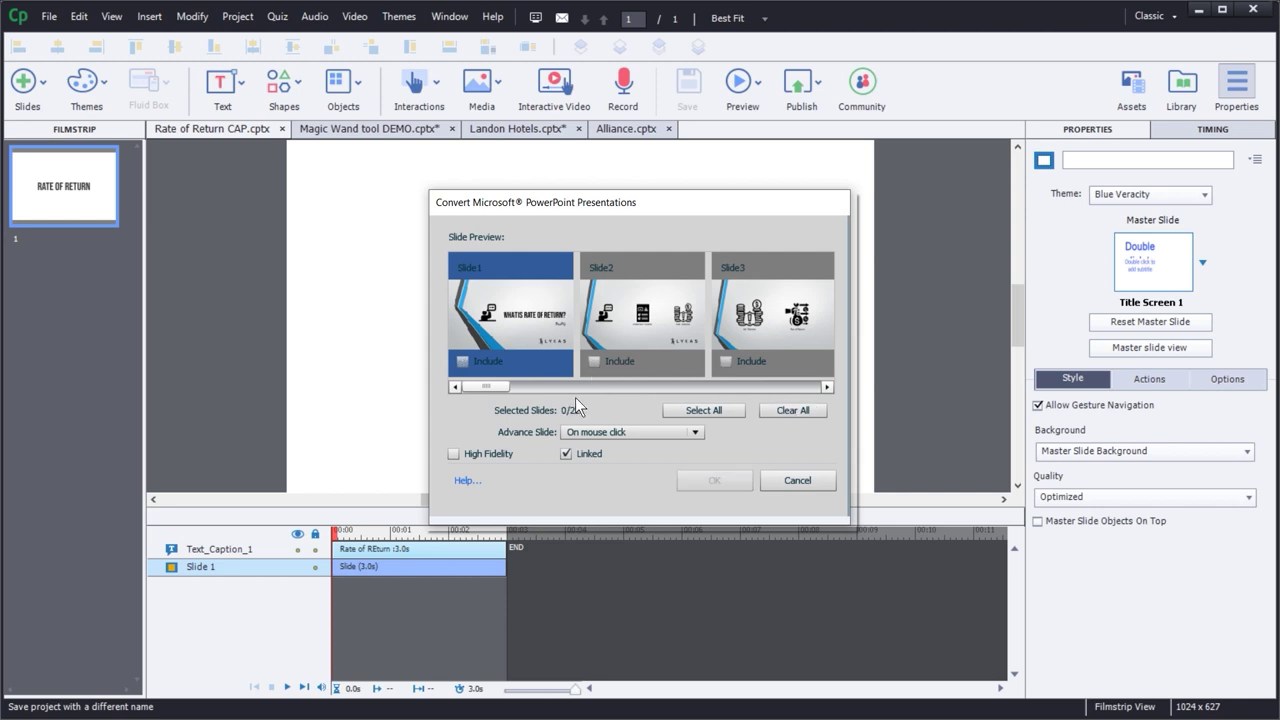
{"action": "left_click", "coordinate": [462, 361]}
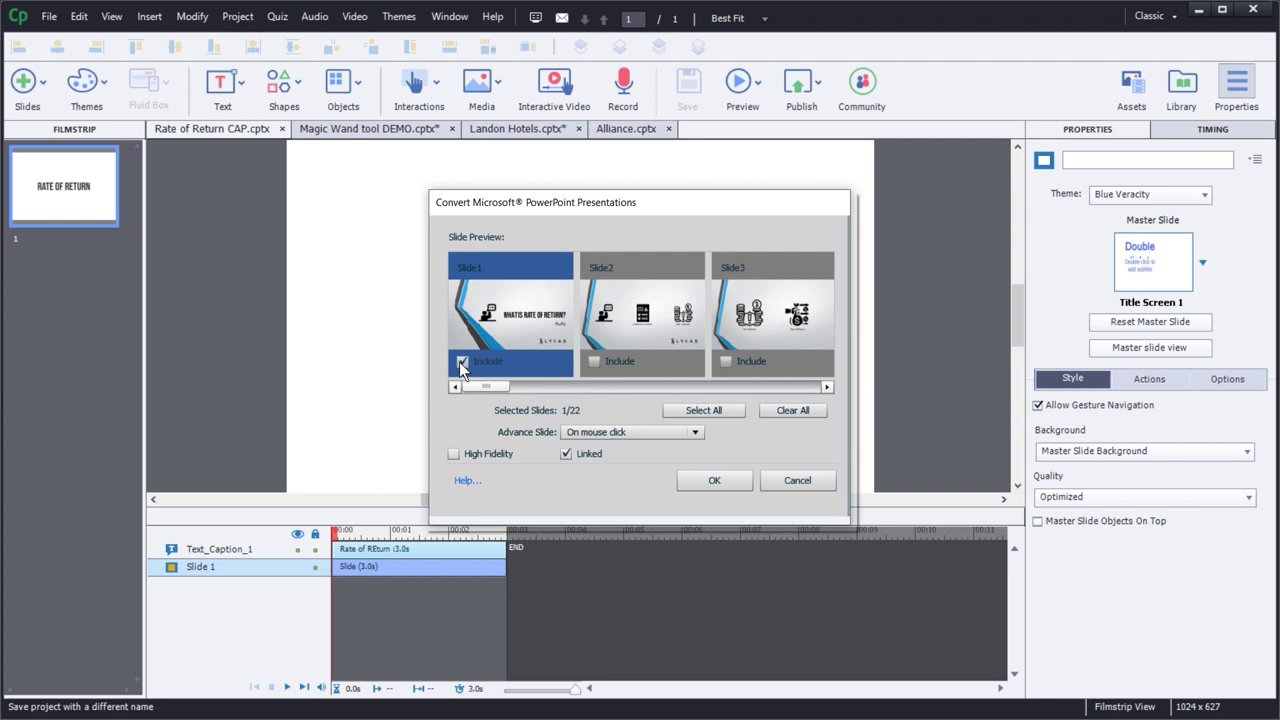
{"action": "left_click", "coordinate": [594, 361]}
{"action": "left_click", "coordinate": [724, 363]}
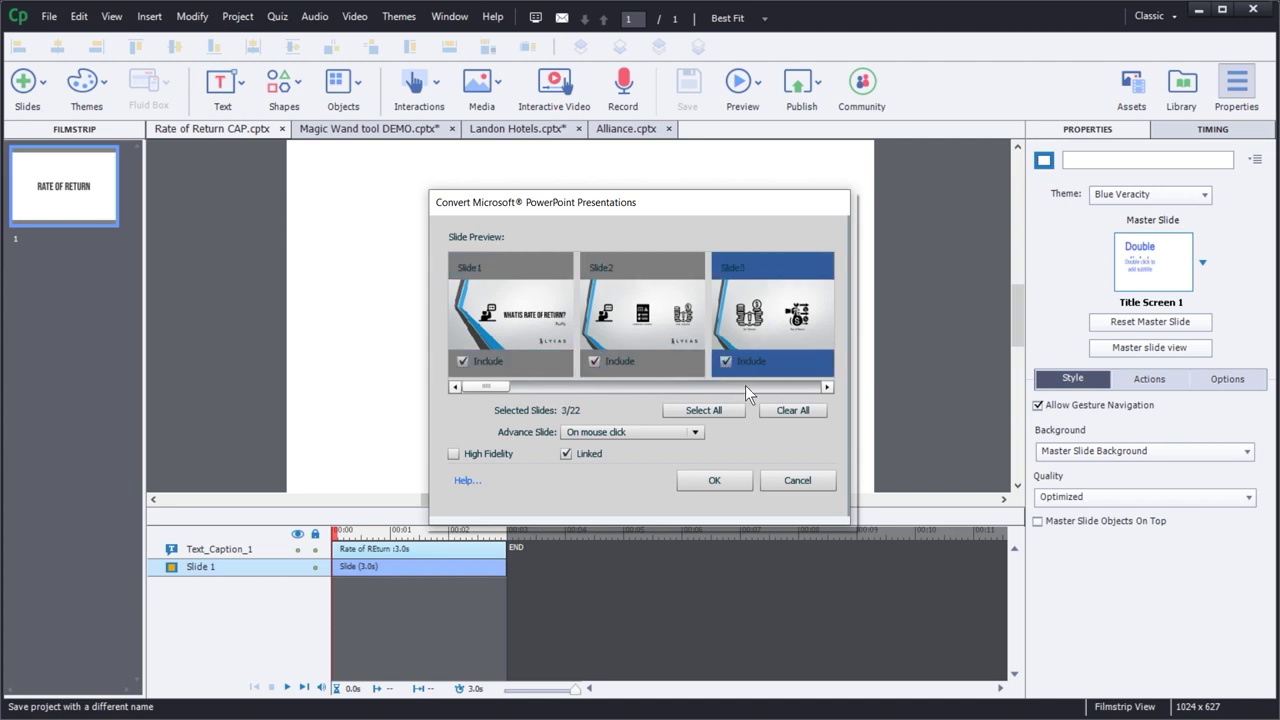
{"action": "left_click", "coordinate": [745, 386]}
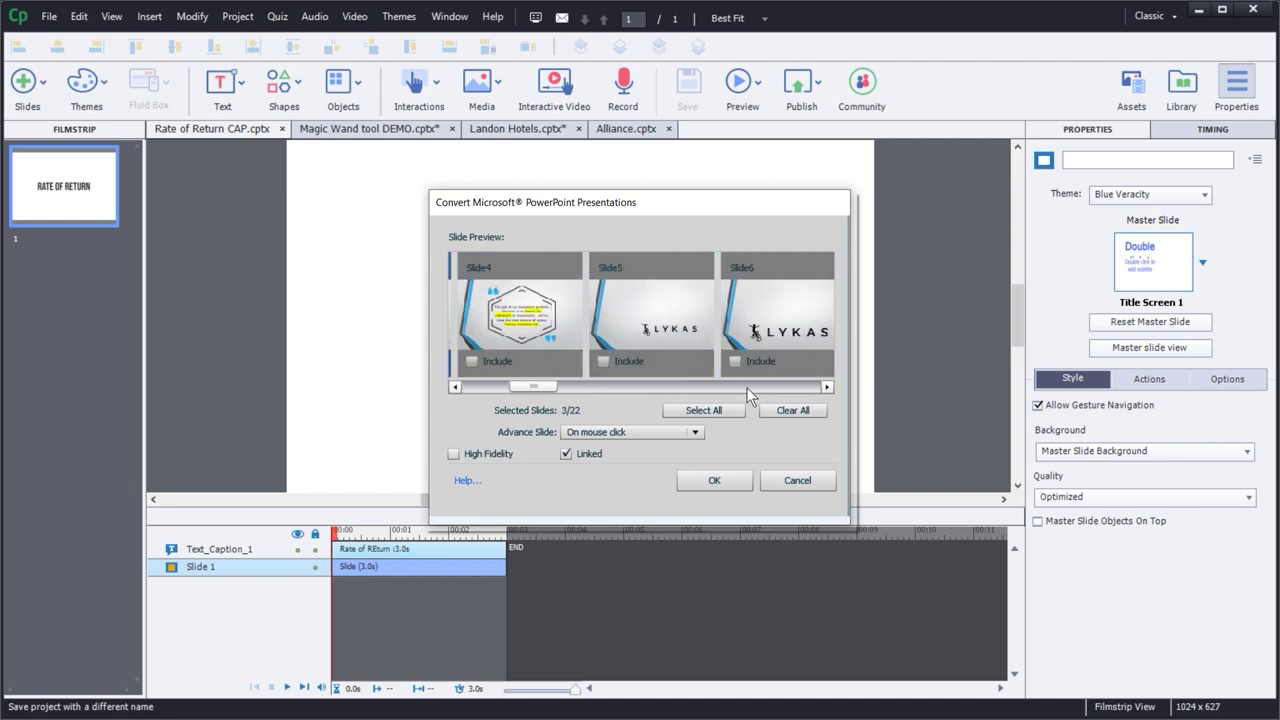
{"action": "left_click", "coordinate": [471, 361]}
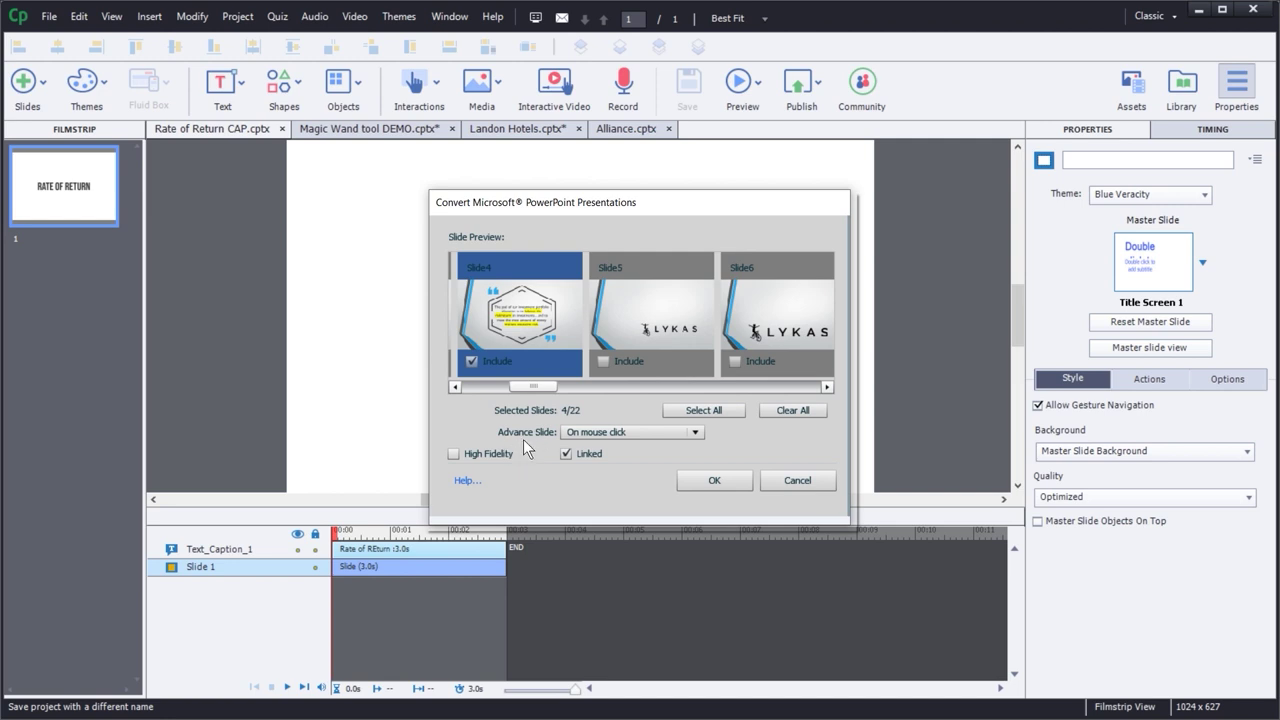
{"action": "left_click", "coordinate": [606, 431]}
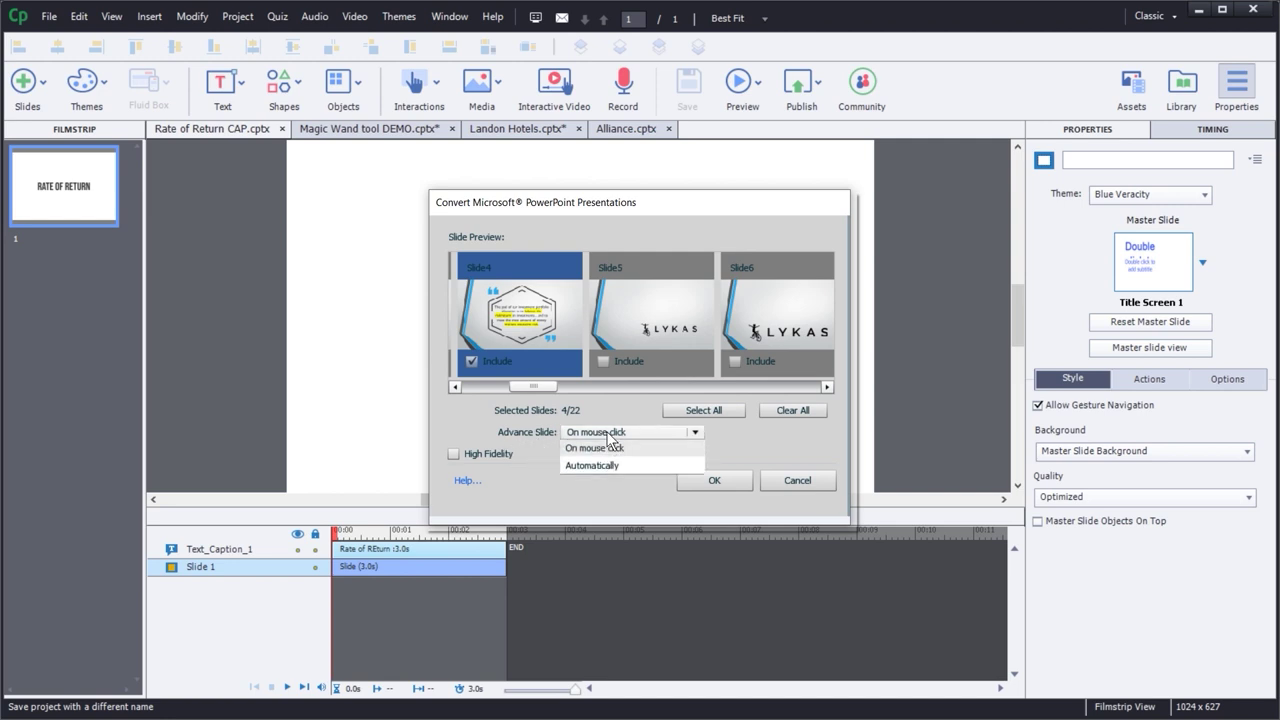
- Set Advance Slide to Automatically, enable High Fidelity with Linked kept on, and start the conversion
{"action": "left_click", "coordinate": [508, 425]}
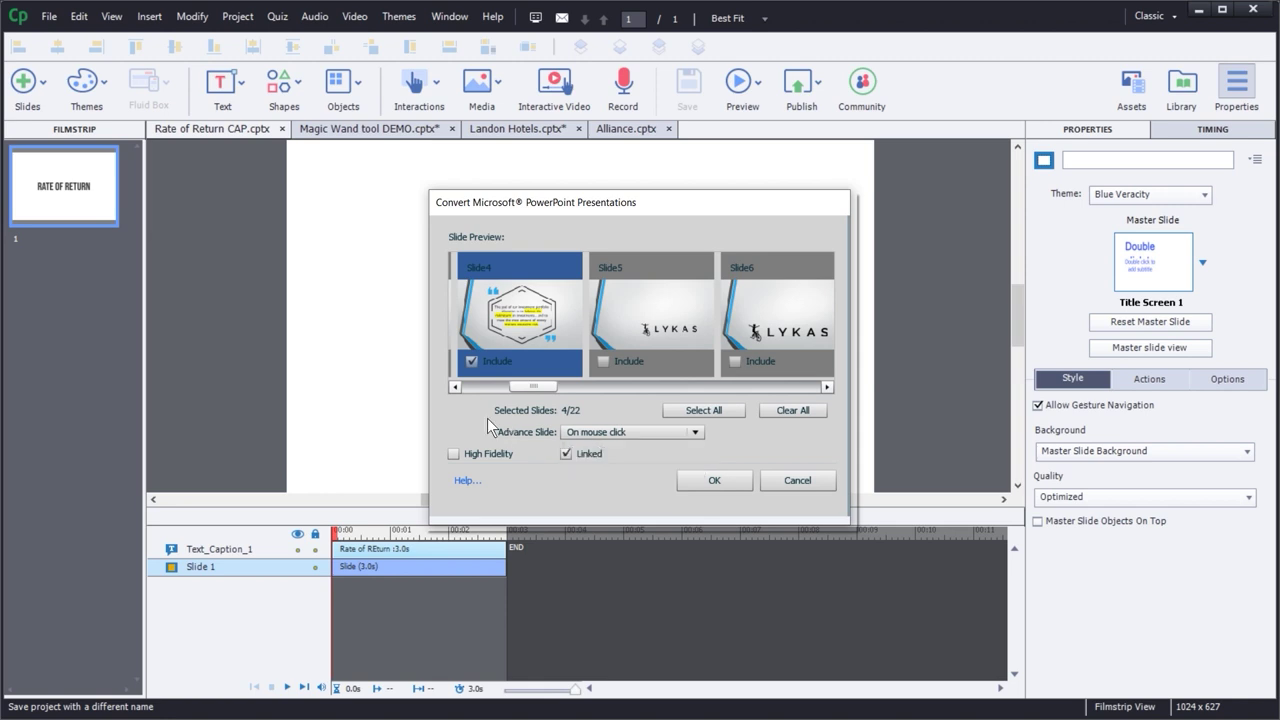
{"action": "left_click", "coordinate": [620, 431]}
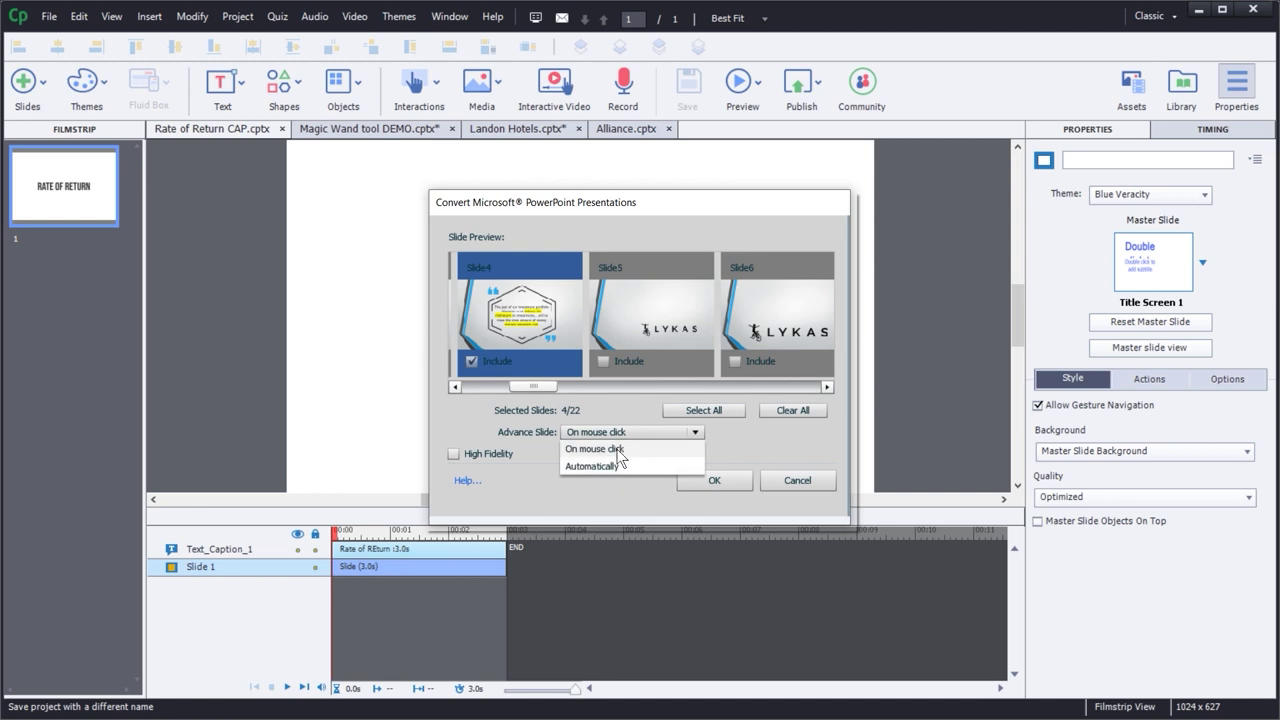
{"action": "left_click", "coordinate": [469, 417]}
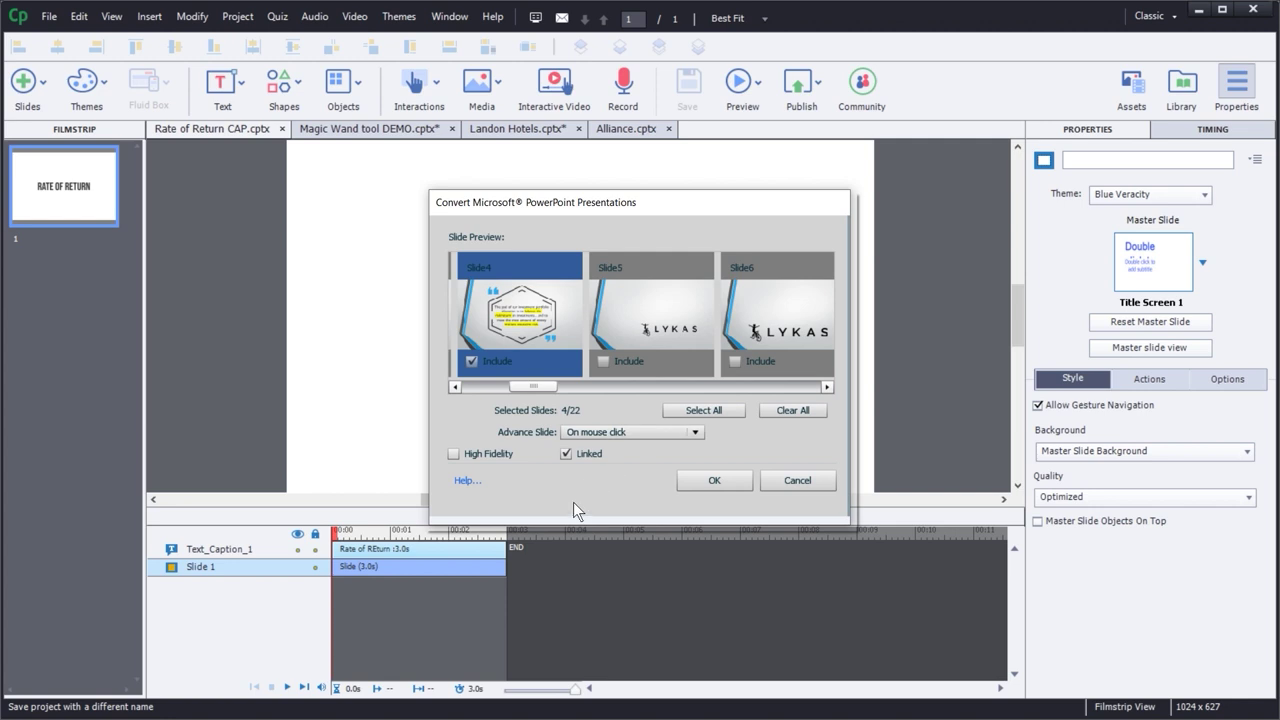
{"action": "left_click", "coordinate": [632, 433]}
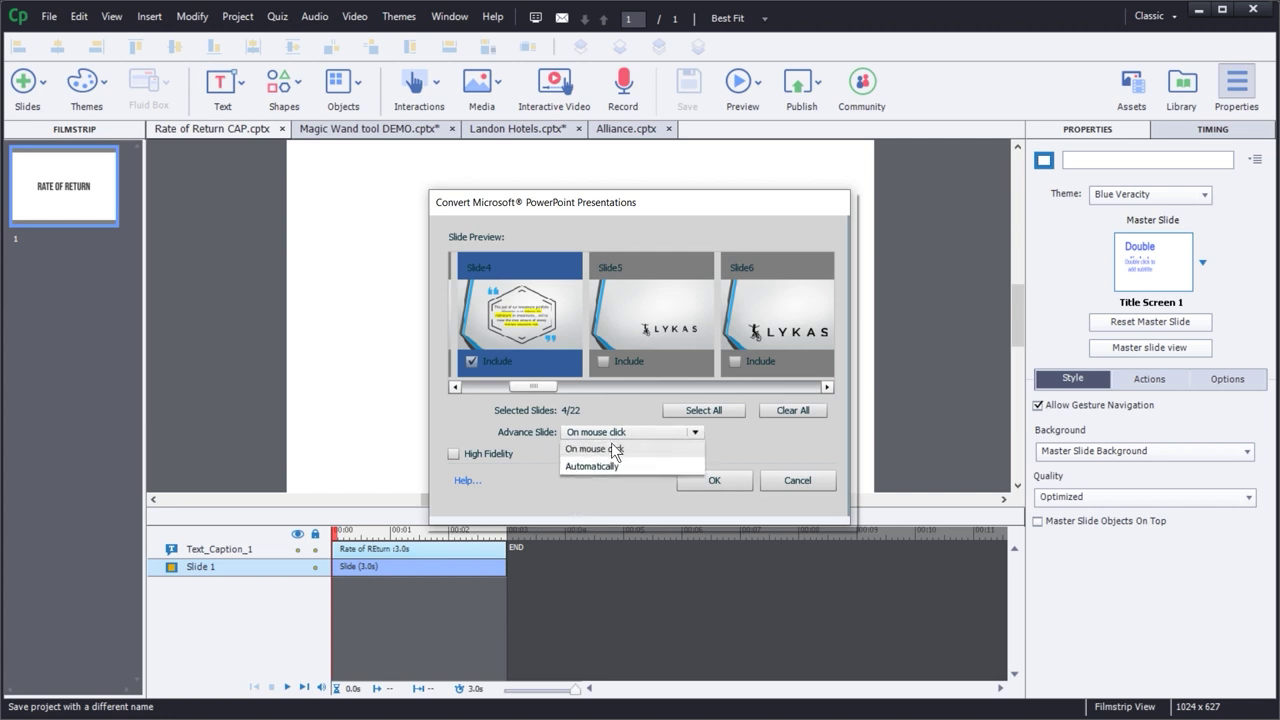
{"action": "left_click", "coordinate": [624, 465]}
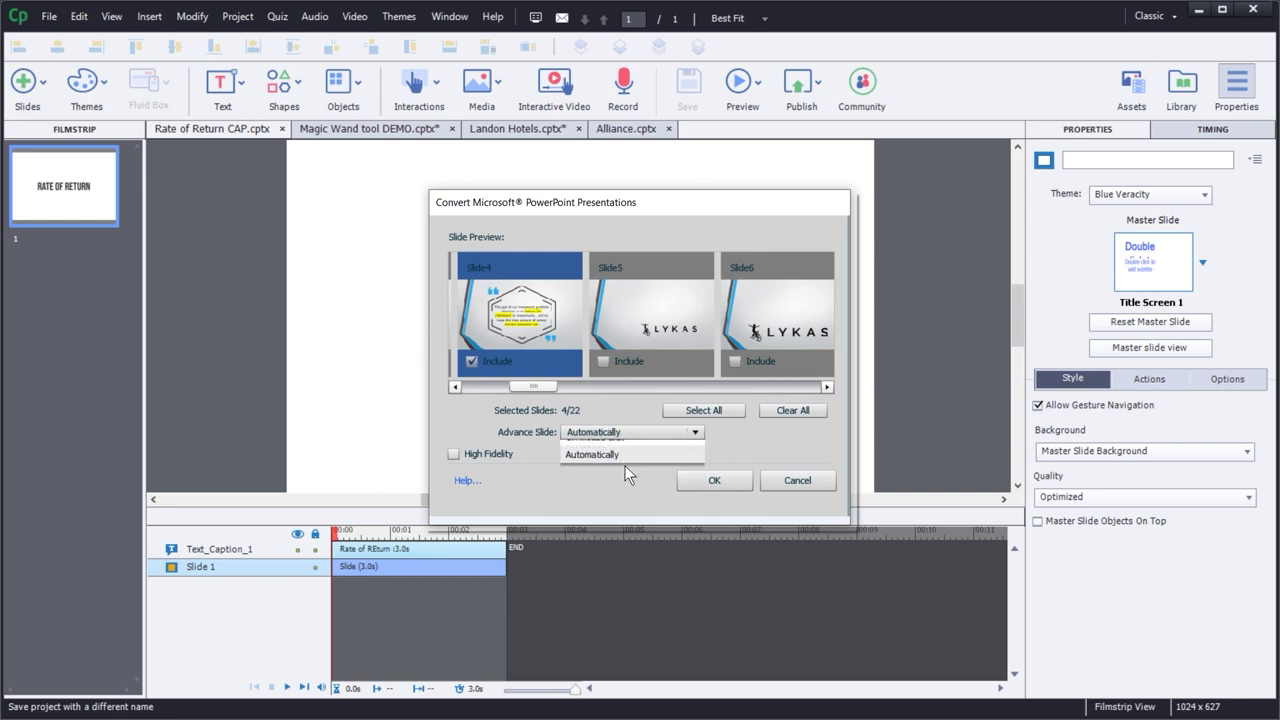
{"action": "left_click", "coordinate": [455, 455]}
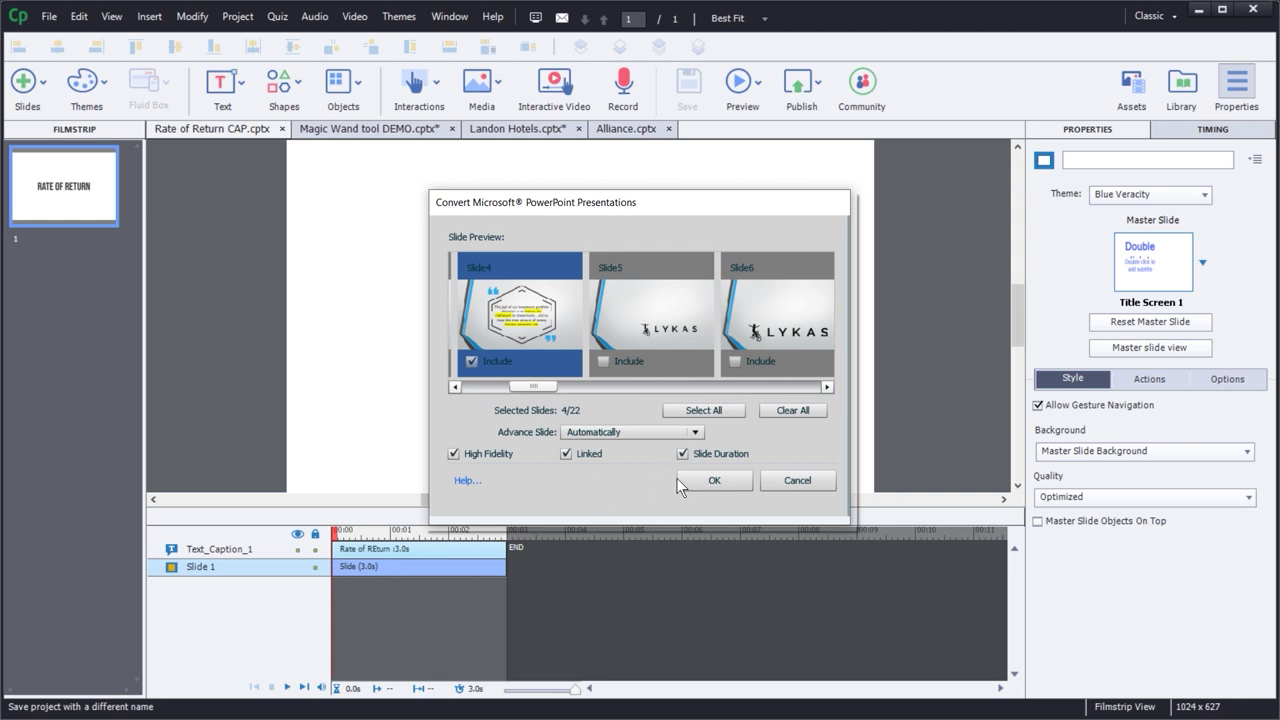
{"action": "left_click", "coordinate": [707, 481]}
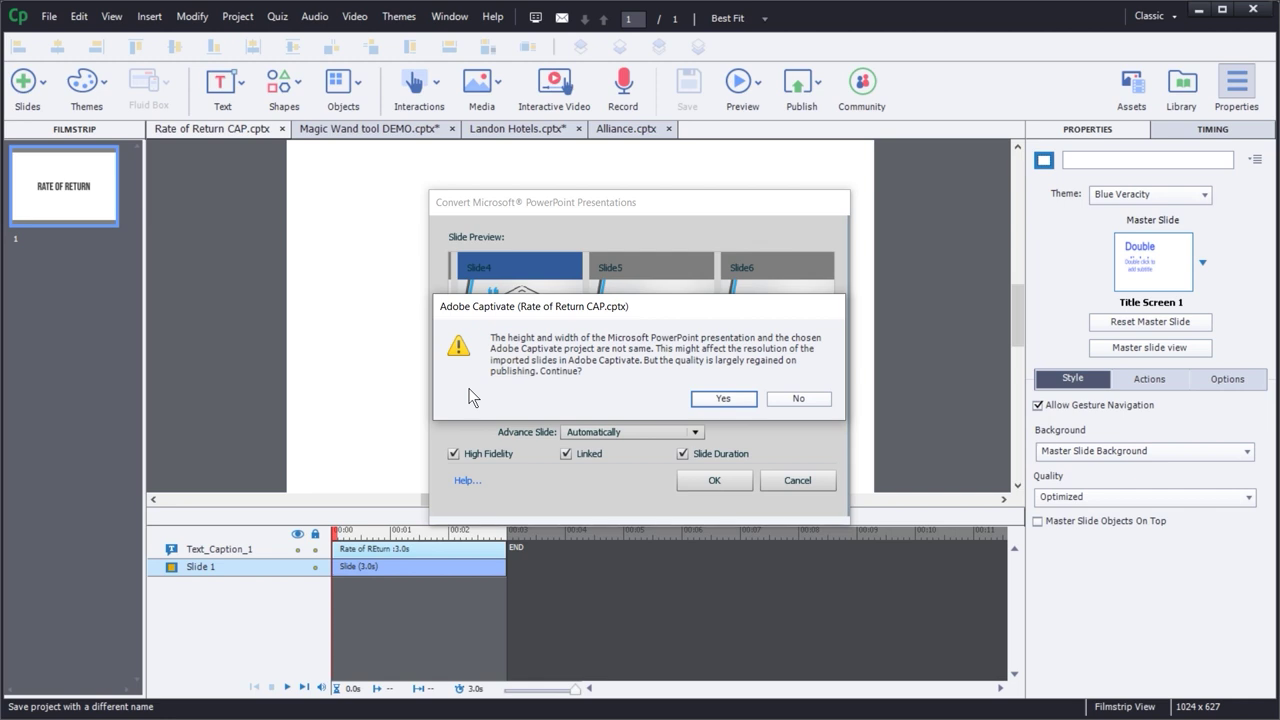
- Accept the size-mismatch warning, review the imported slides, and return to the title slide
{"action": "left_click", "coordinate": [706, 400]}
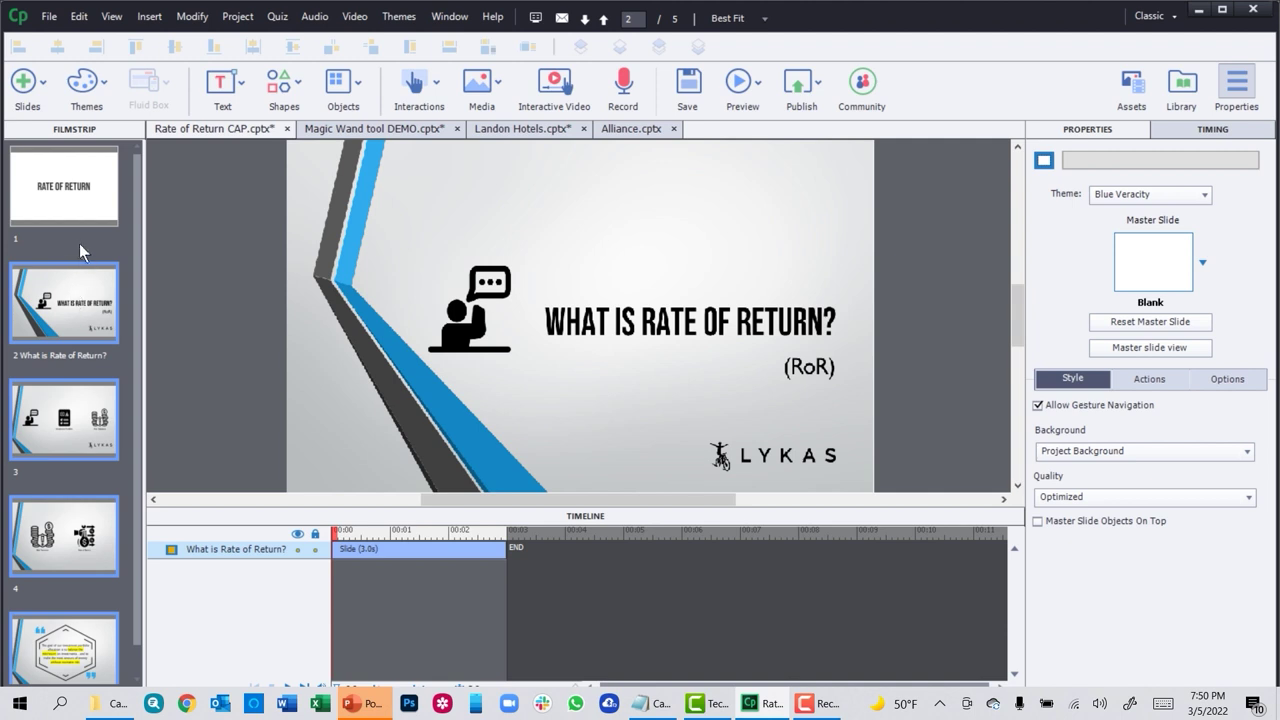
{"action": "left_click", "coordinate": [86, 193]}
{"action": "left_click", "coordinate": [57, 290]}
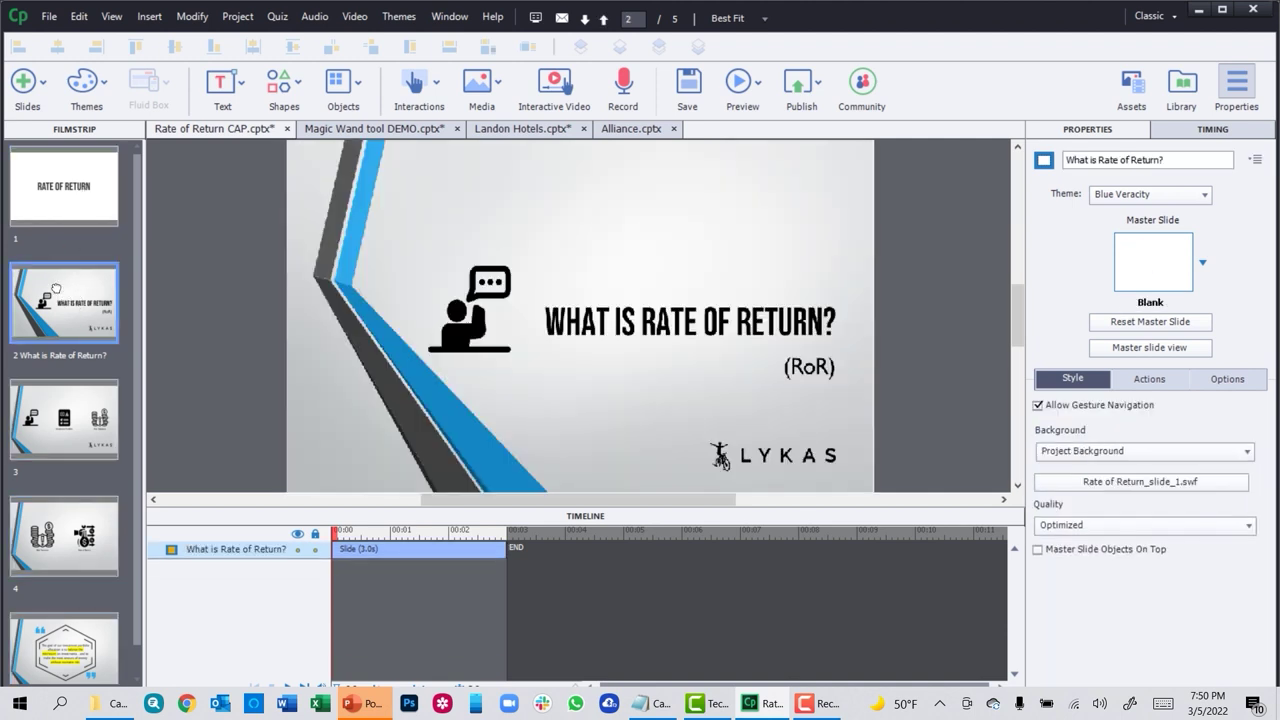
{"action": "left_click", "coordinate": [78, 425]}
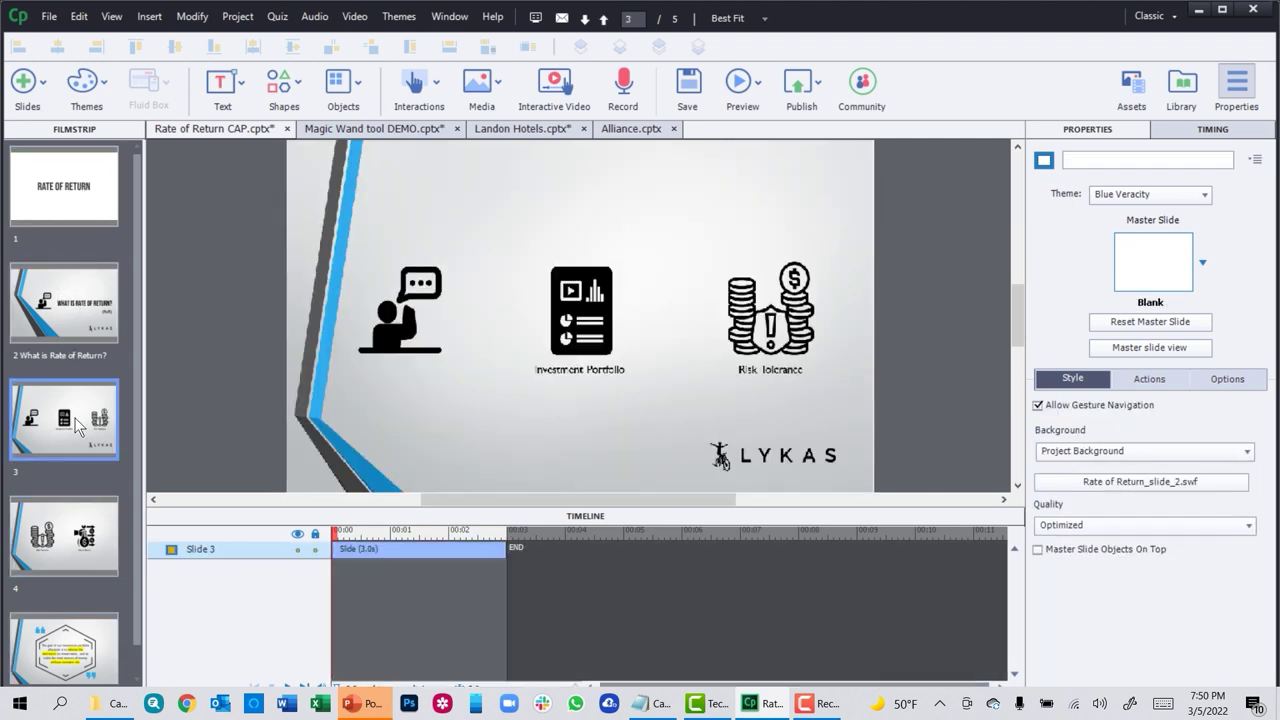
{"action": "left_click", "coordinate": [58, 188]}
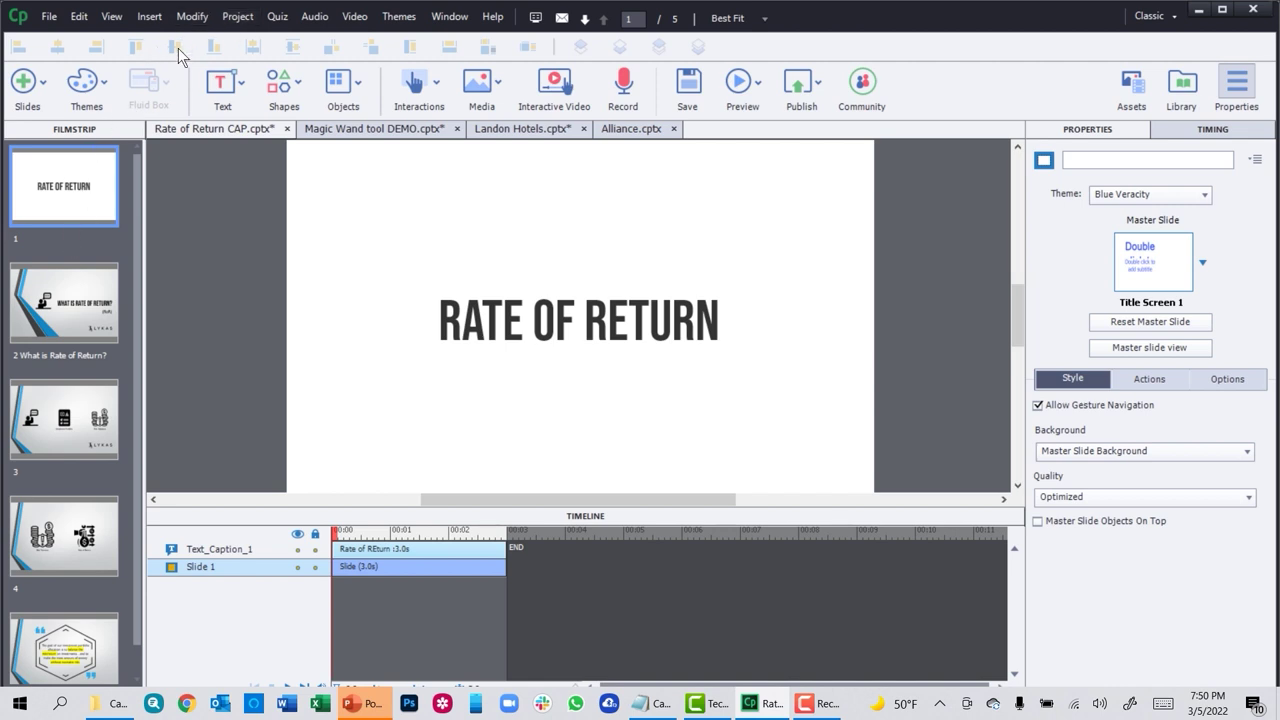
- Check the Rescale project settings without changes, then view slides 2 and 3
{"action": "left_click", "coordinate": [195, 16]}
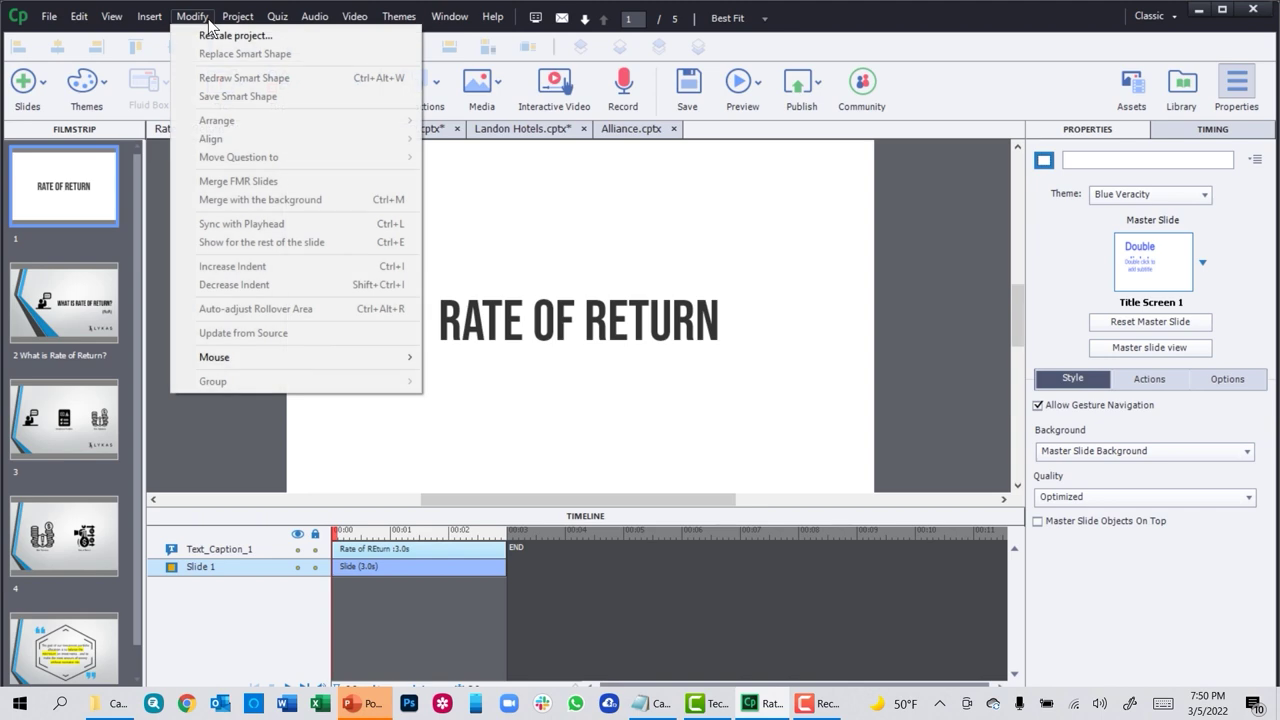
{"action": "left_click", "coordinate": [230, 38]}
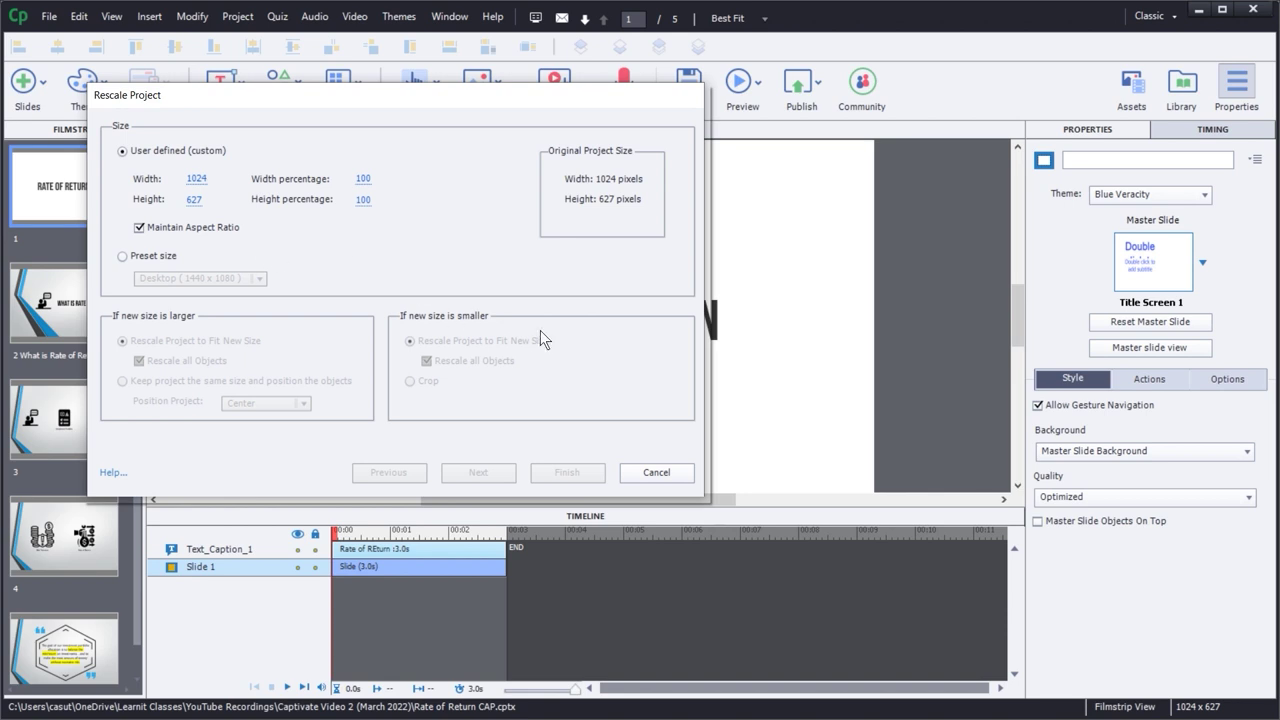
{"action": "left_click", "coordinate": [660, 475]}
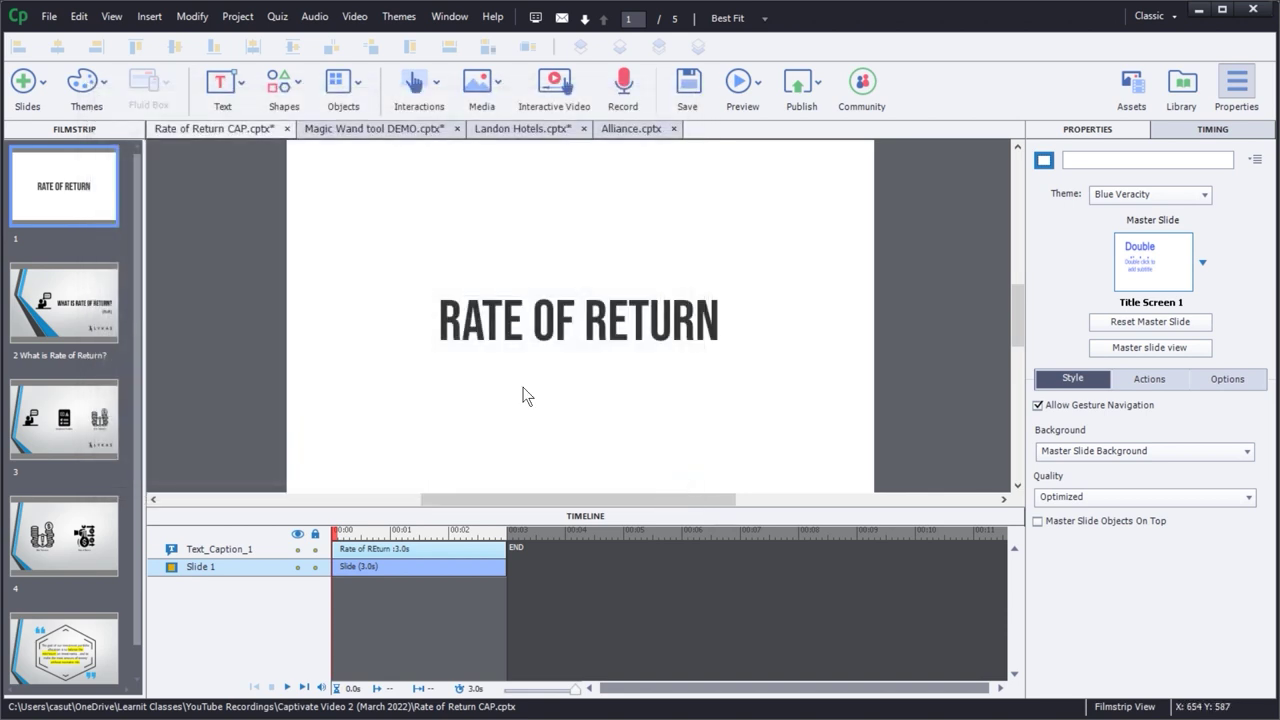
{"action": "left_click", "coordinate": [64, 314]}
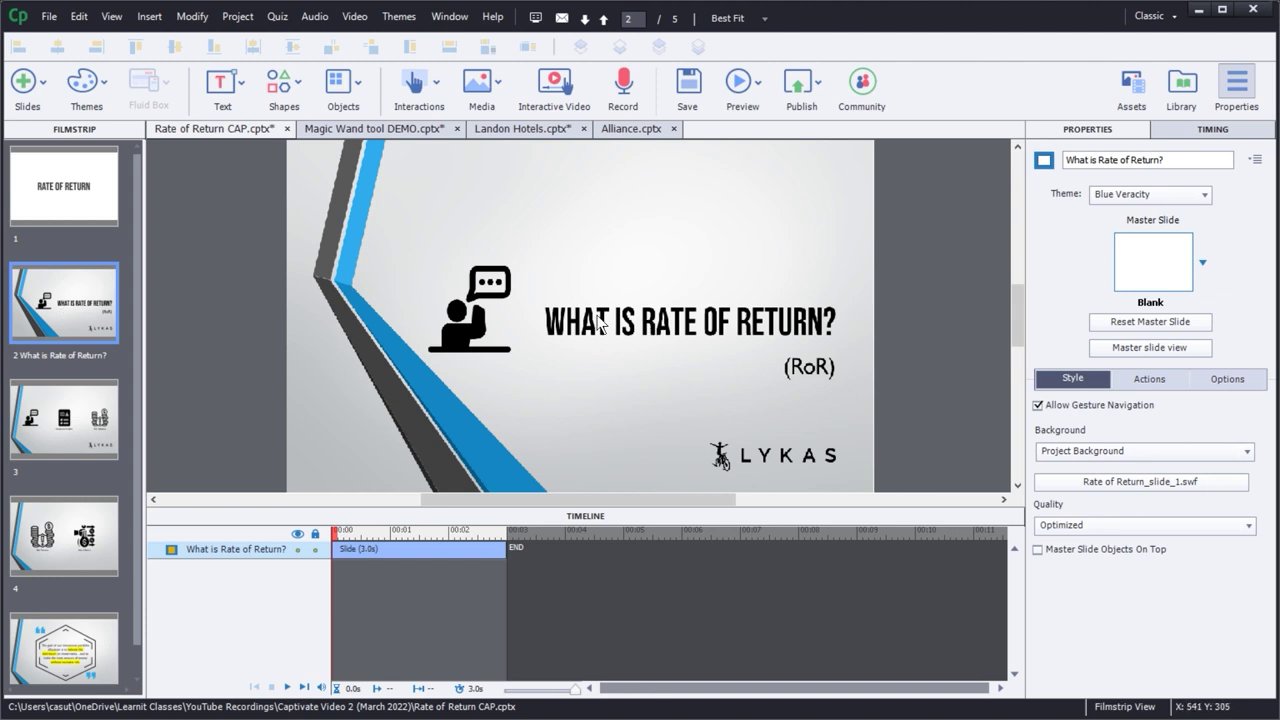
{"action": "left_click", "coordinate": [64, 432]}
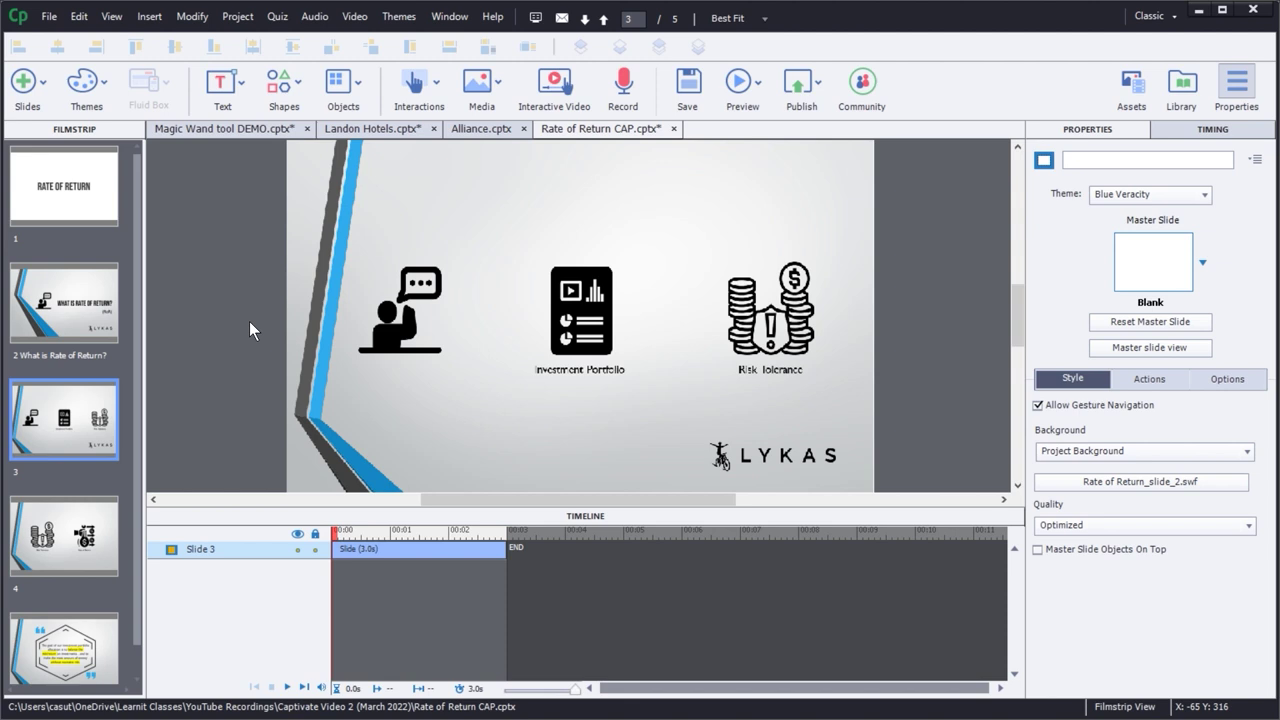
- Show the Library, confirm the Rate of Return presentation's status is in sync, then view slide 2
{"action": "left_click", "coordinate": [1183, 93]}
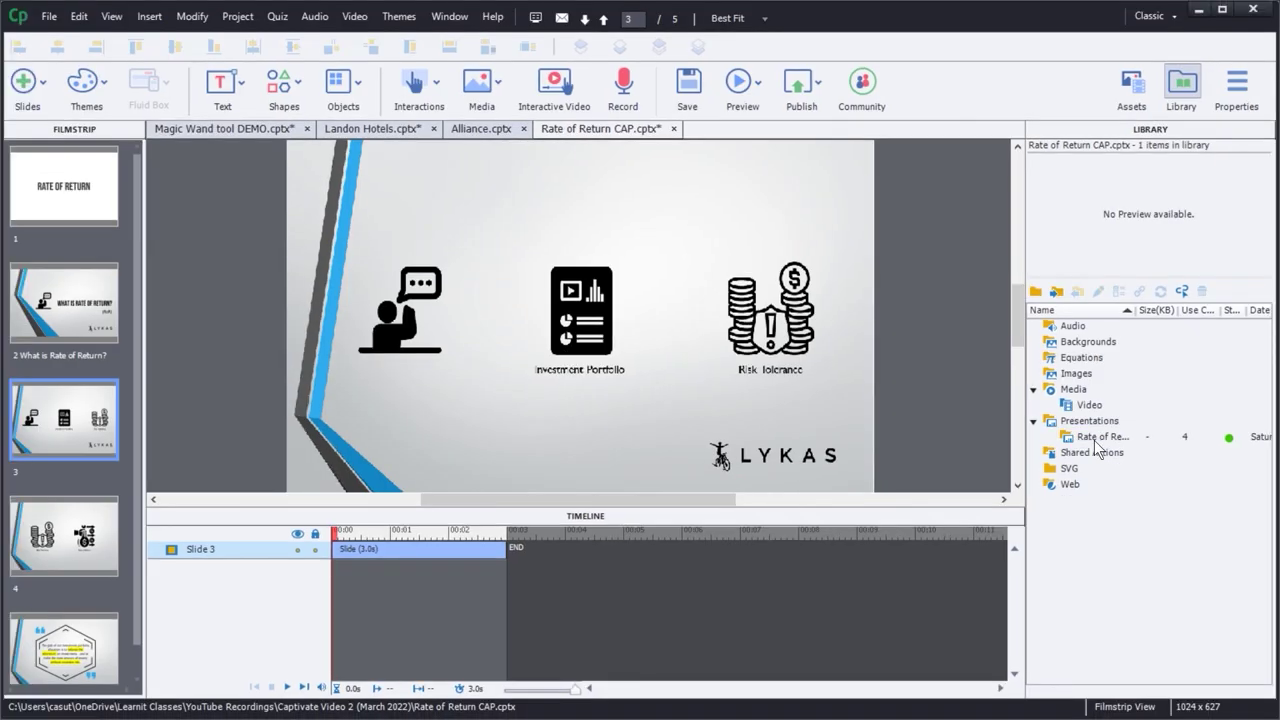
{"action": "left_click", "coordinate": [1108, 440]}
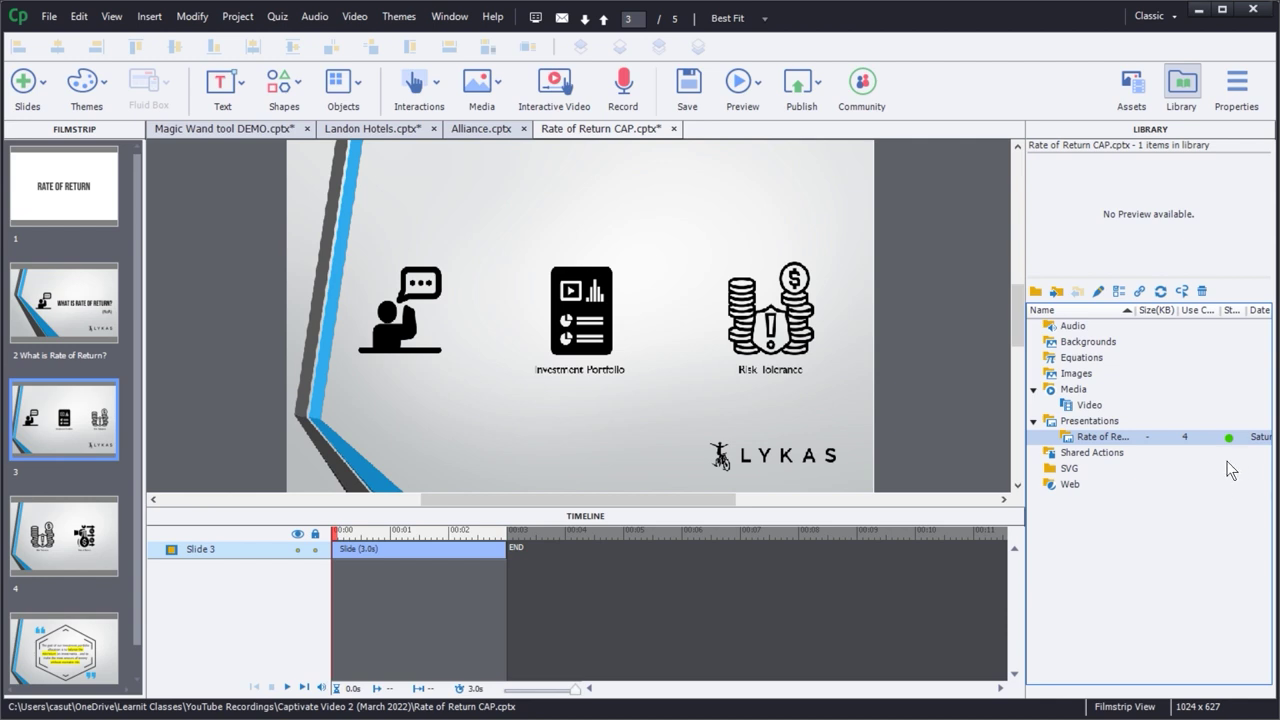
{"action": "mouse_move", "coordinate": [1229, 446]}
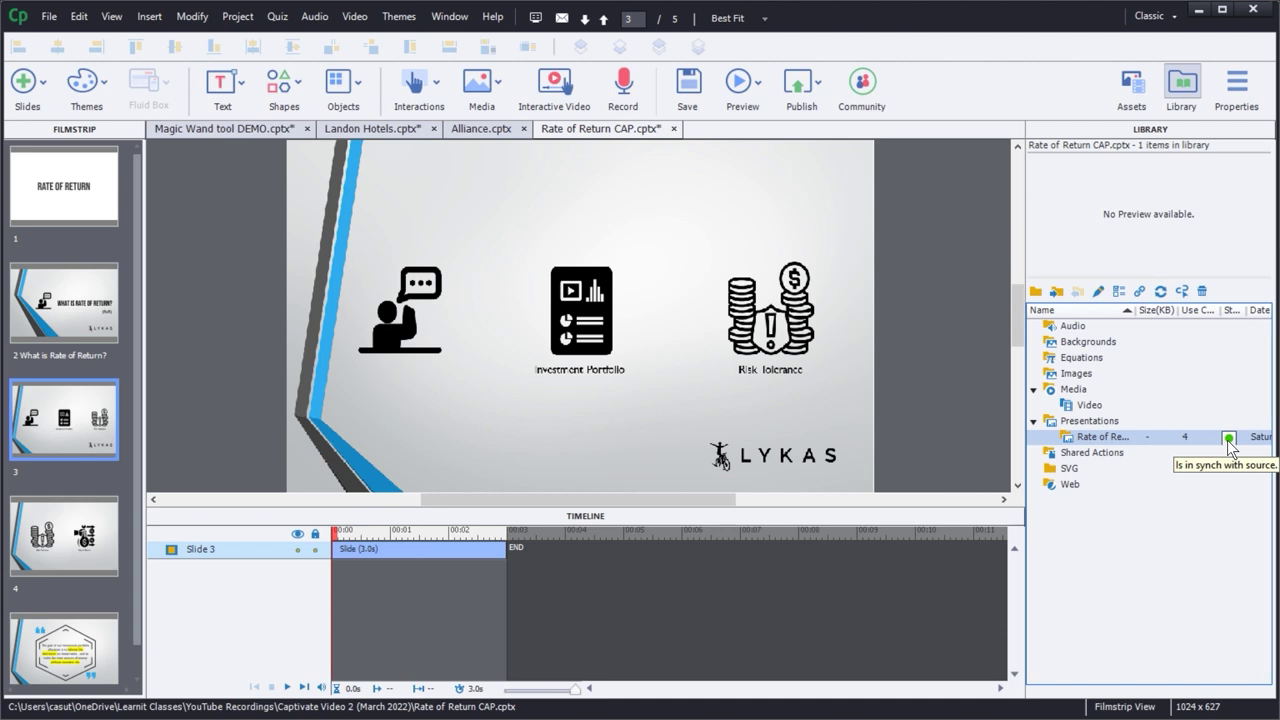
{"action": "left_click", "coordinate": [73, 298]}
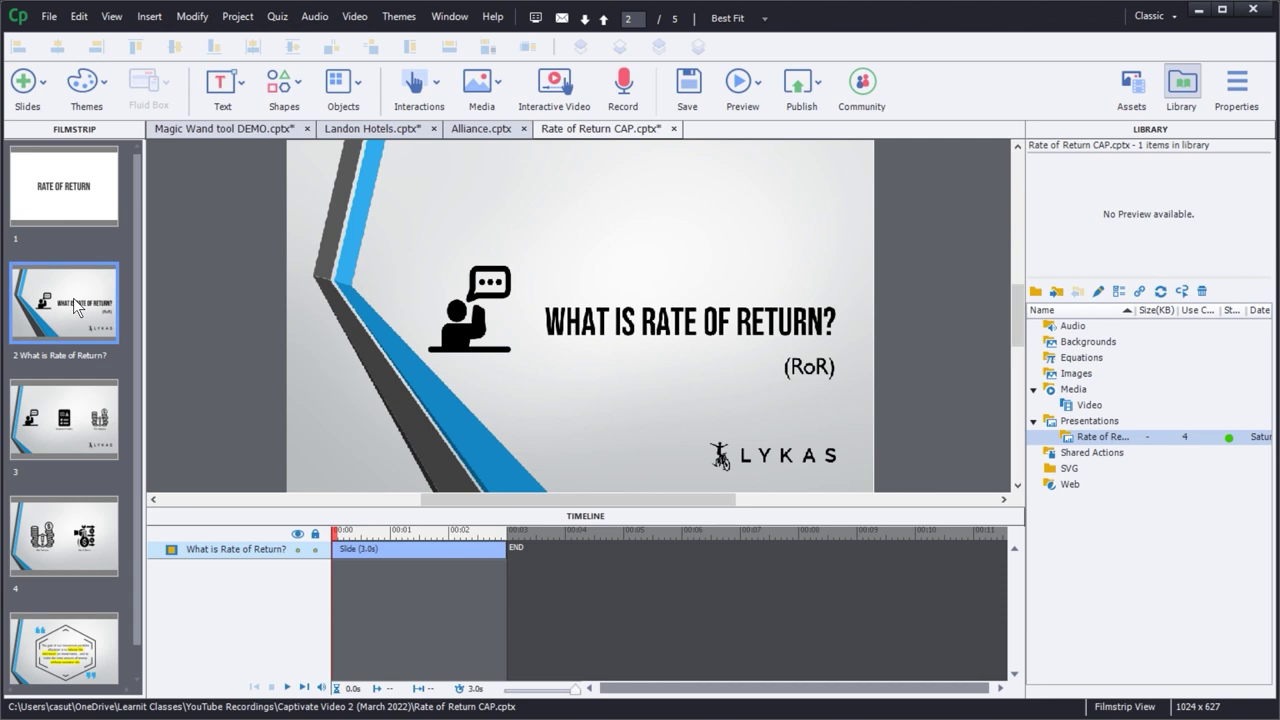
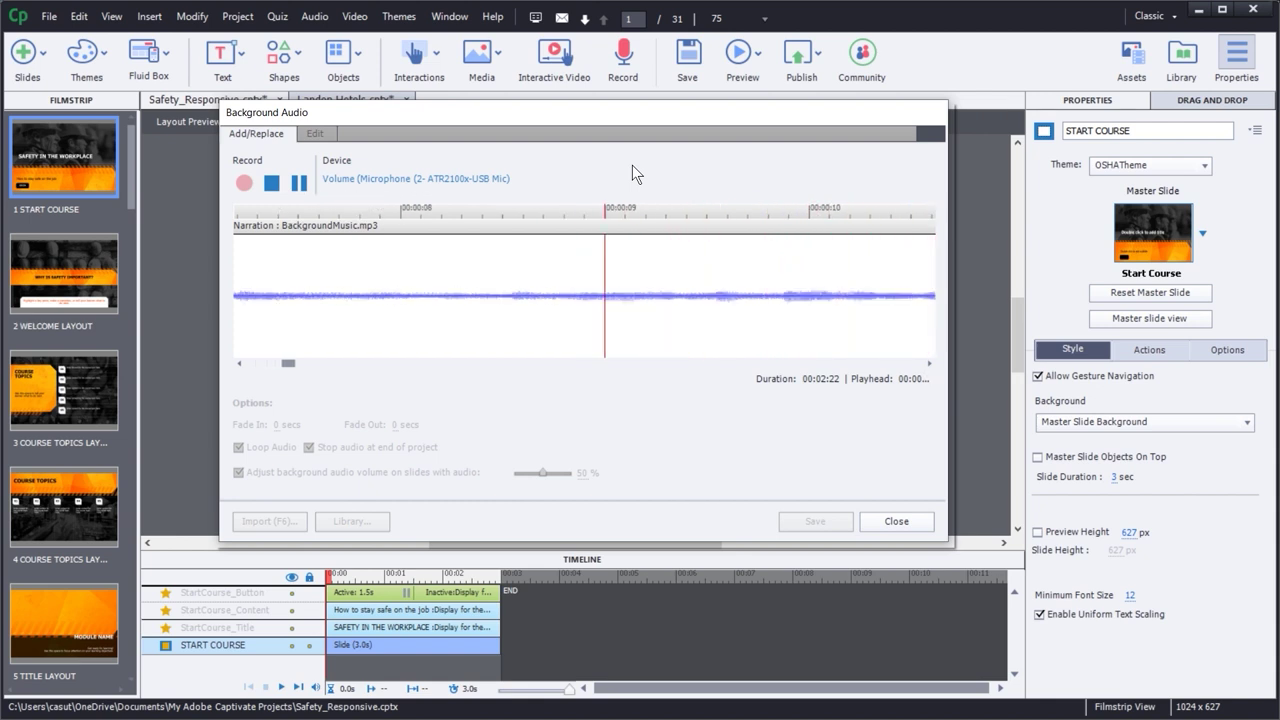
- Replace the project's background audio with background4.mp3 from the Audio import dialog
{"action": "left_click", "coordinate": [896, 521]}
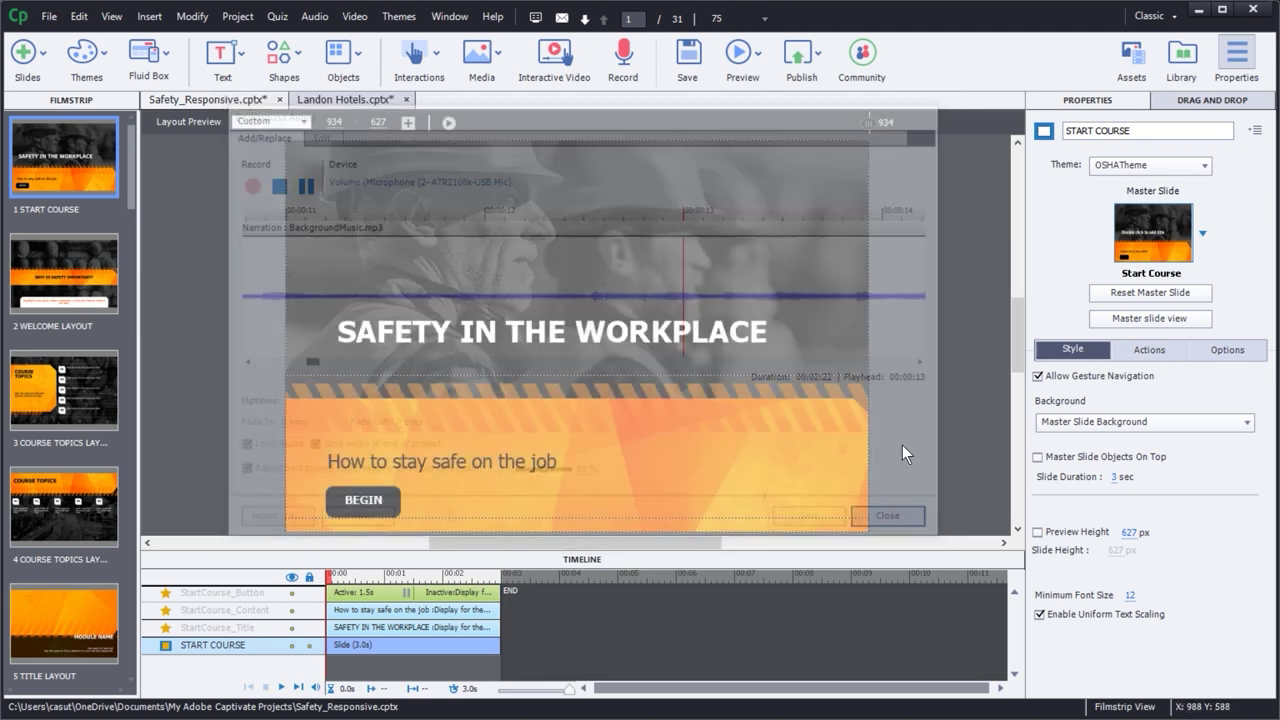
{"action": "left_click", "coordinate": [312, 17]}
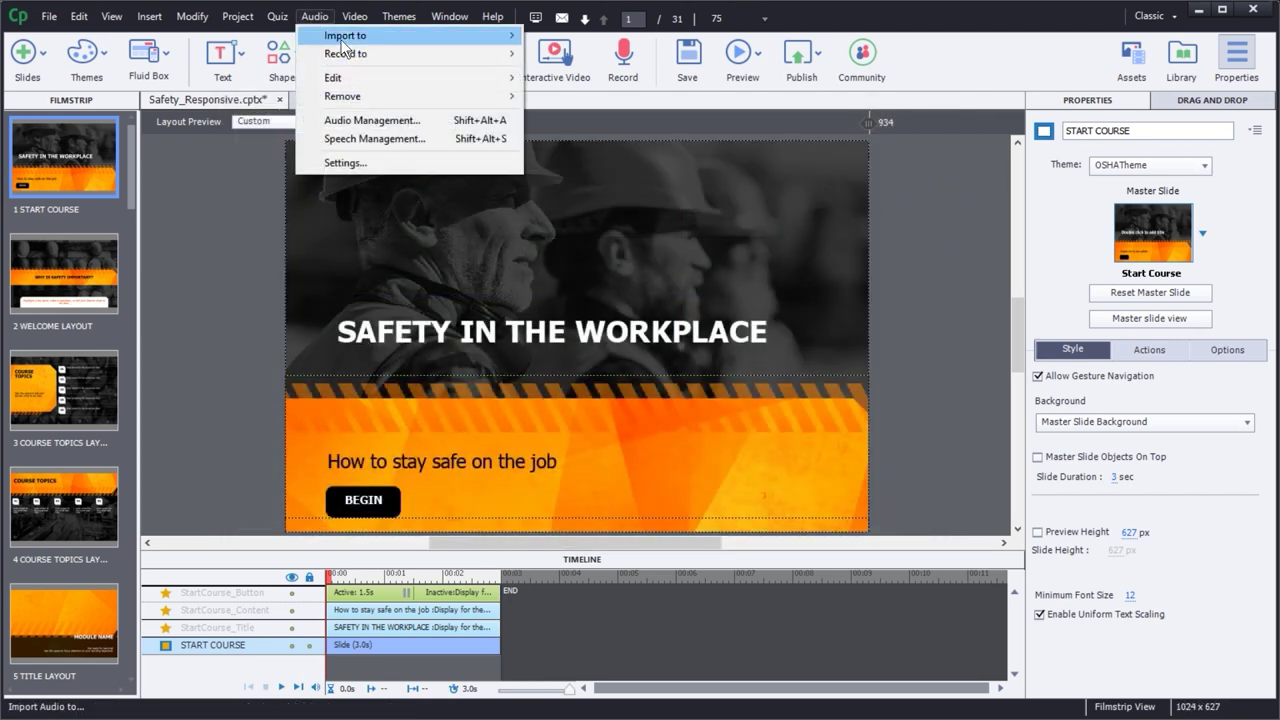
{"action": "mouse_move", "coordinate": [340, 35]}
{"action": "left_click", "coordinate": [590, 74]}
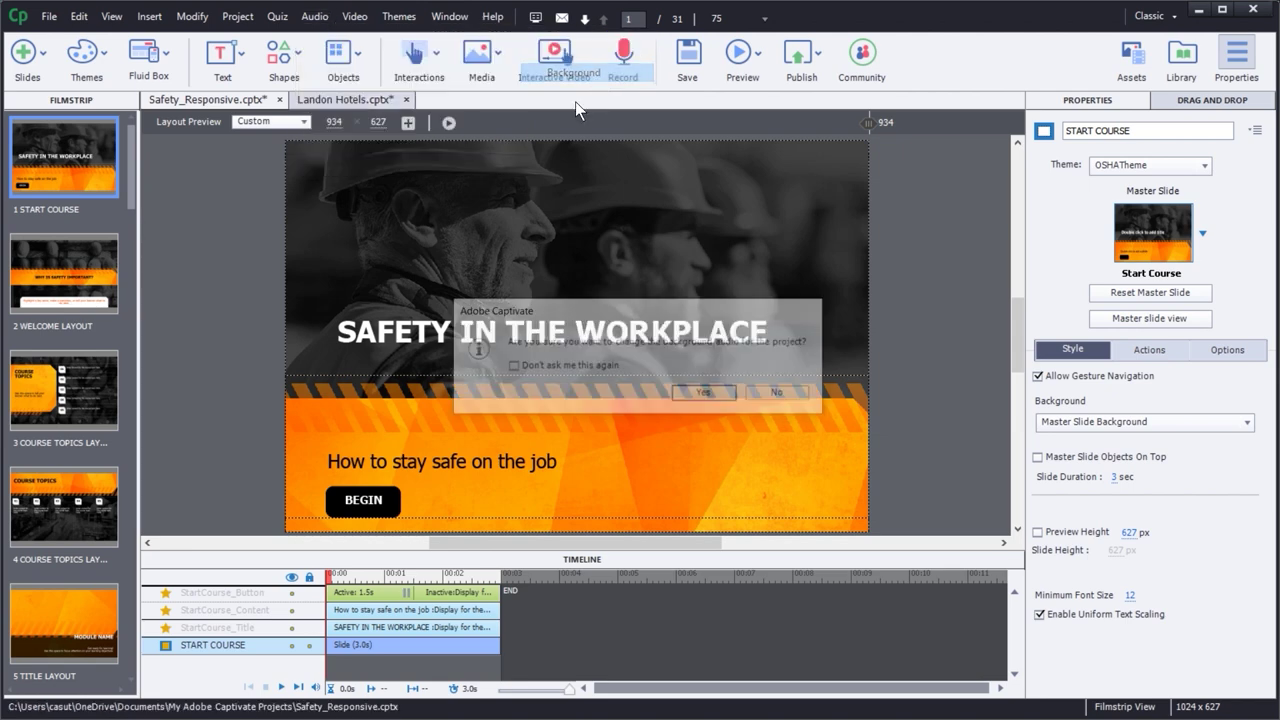
{"action": "left_click", "coordinate": [708, 391]}
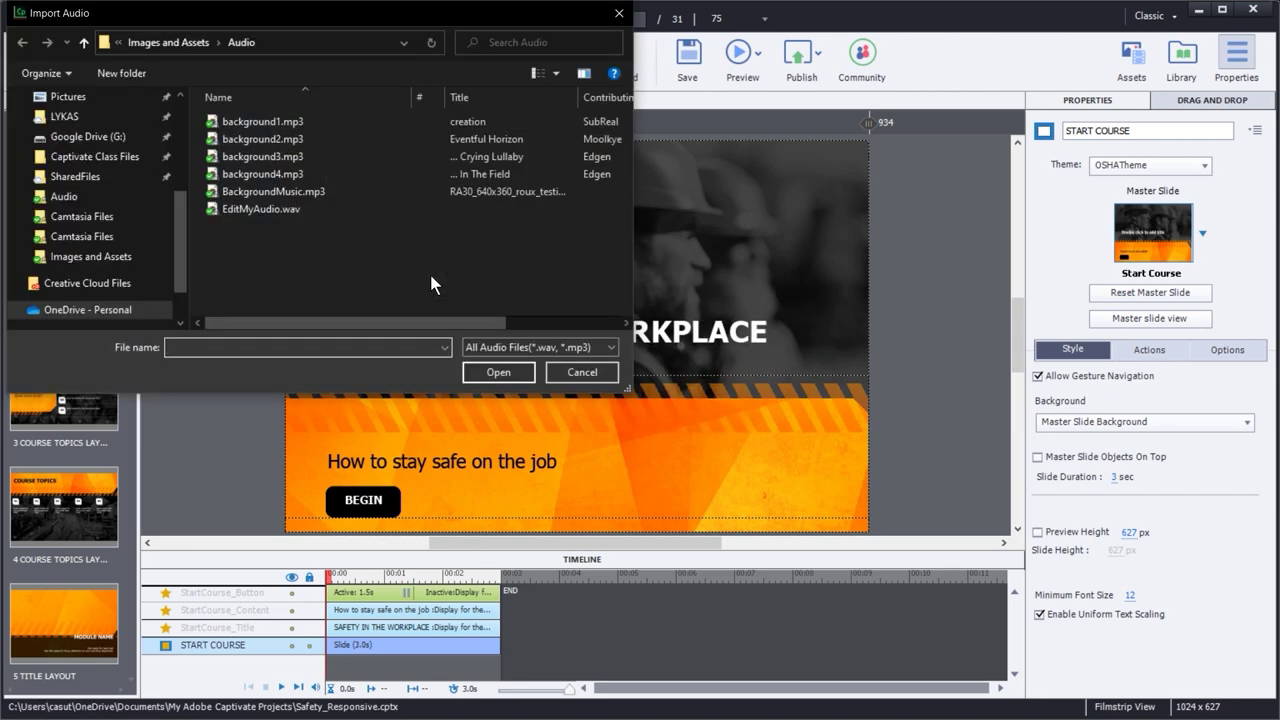
{"action": "double_click", "coordinate": [266, 176]}
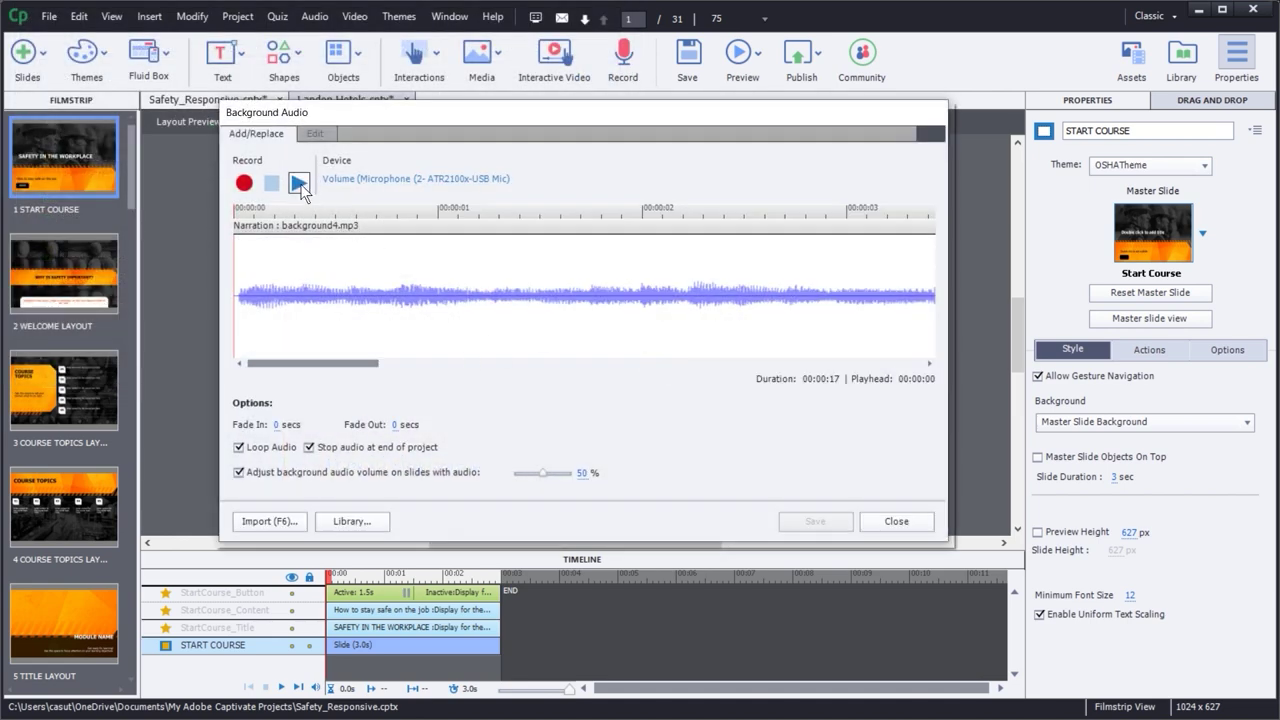
{"action": "left_click", "coordinate": [299, 184]}
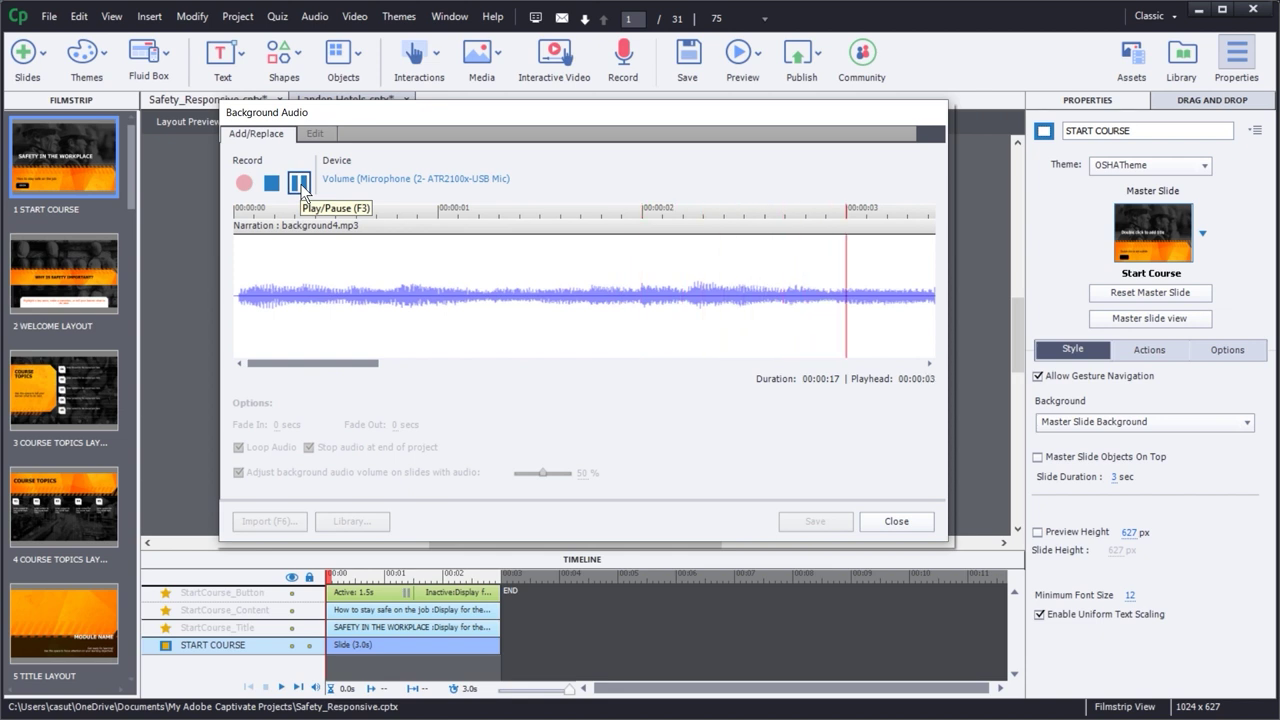
{"action": "left_click", "coordinate": [299, 184]}
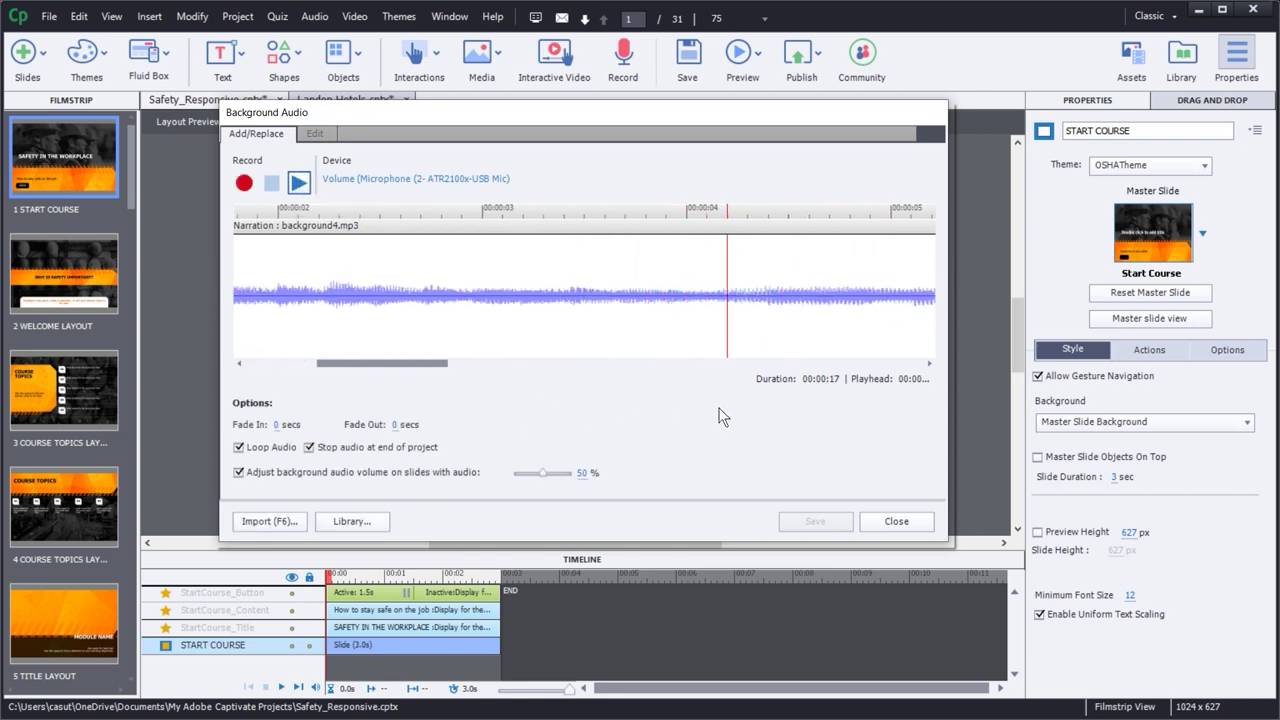
{"action": "left_click_drag", "start_coordinate": [419, 365], "coordinate": [318, 368]}
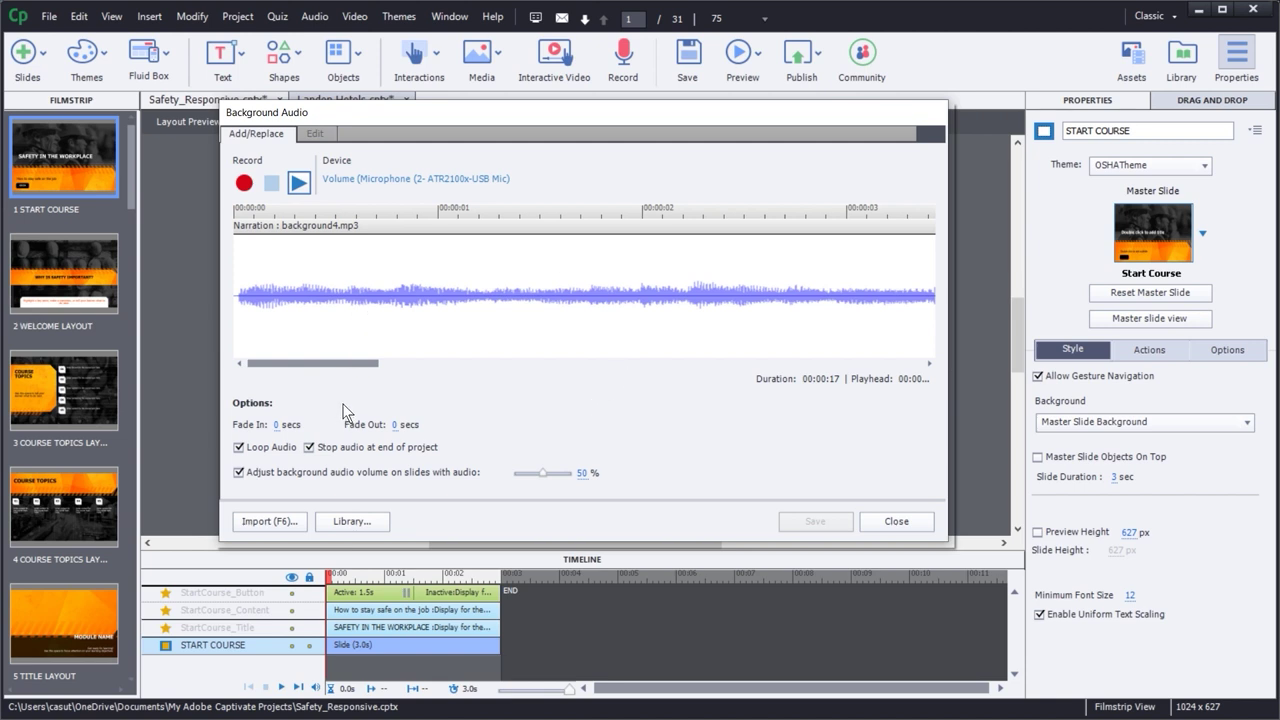
{"action": "left_click", "coordinate": [300, 185]}
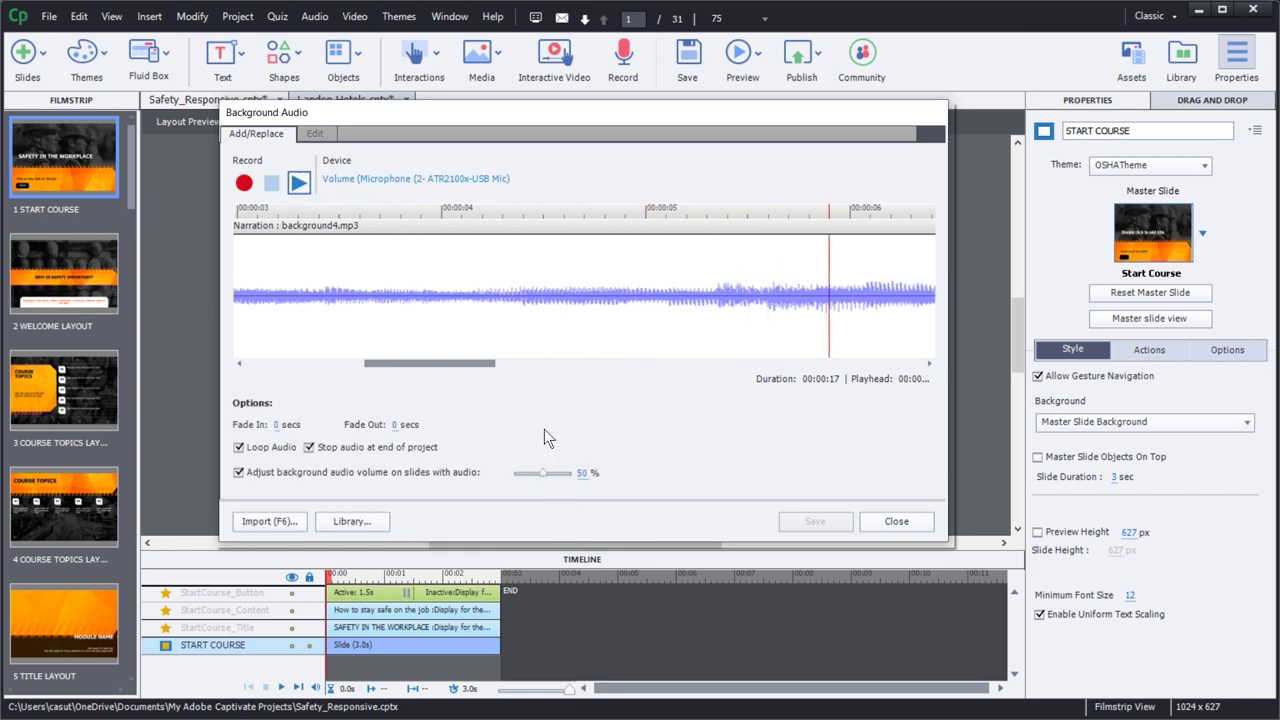
{"action": "left_click", "coordinate": [277, 428]}
- Set the background audio fade-in to 2 seconds
{"action": "left_click_drag", "start_coordinate": [277, 426], "coordinate": [295, 425]}
{"action": "left_click", "coordinate": [278, 425]}
{"action": "type", "text": "2"}
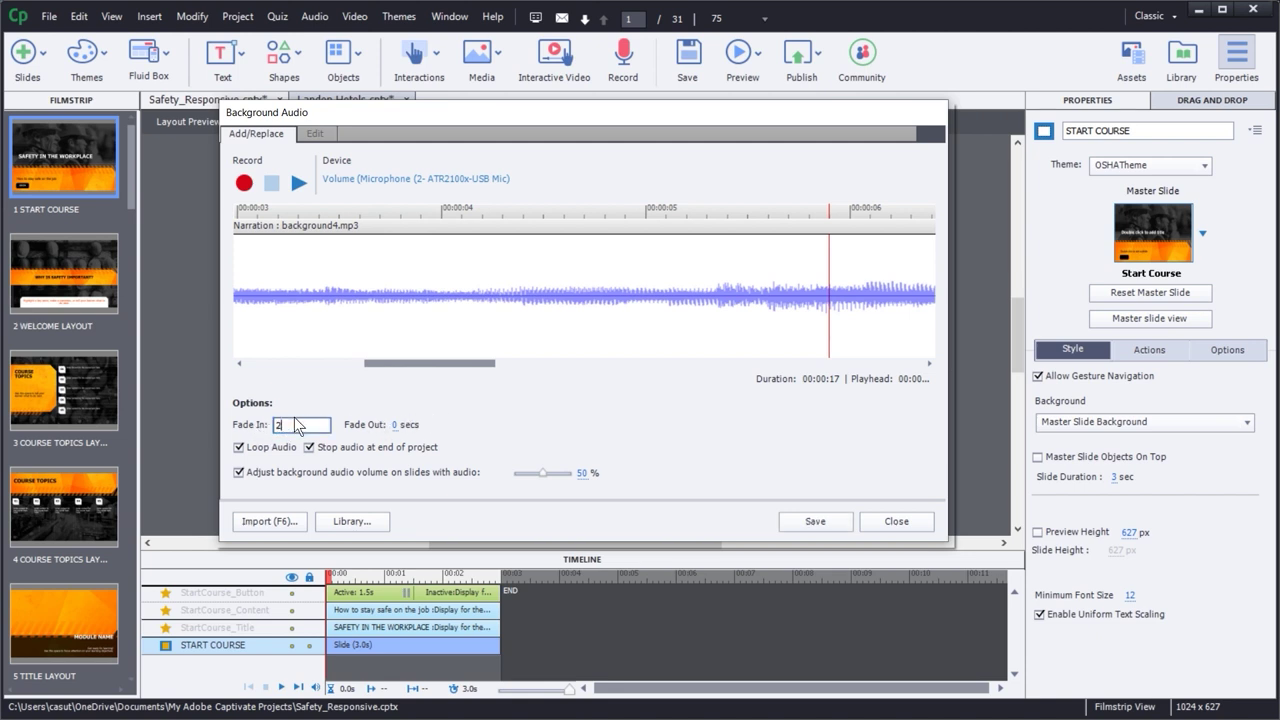
{"action": "key", "text": "Tab"}
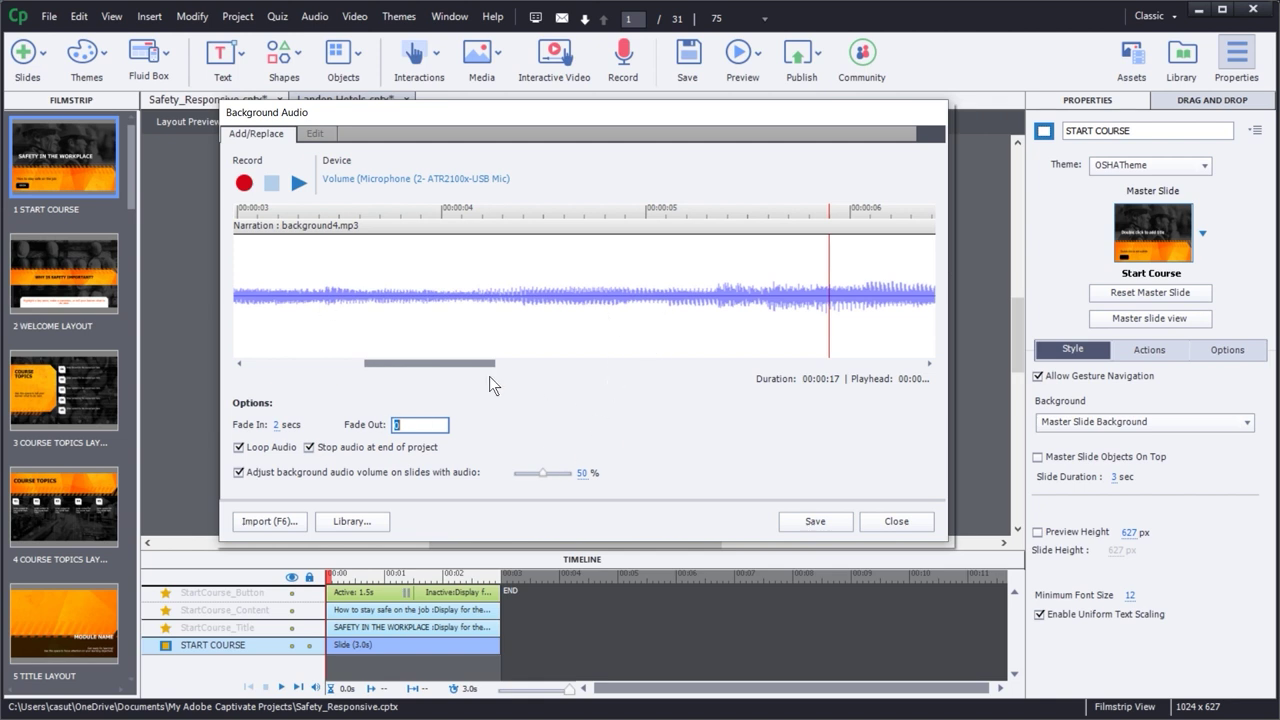
- Set the background volume to 15%, save the settings, and close the dialog
{"action": "left_click", "coordinate": [582, 474]}
{"action": "type", "text": "15"}
{"action": "key", "text": "Tab"}
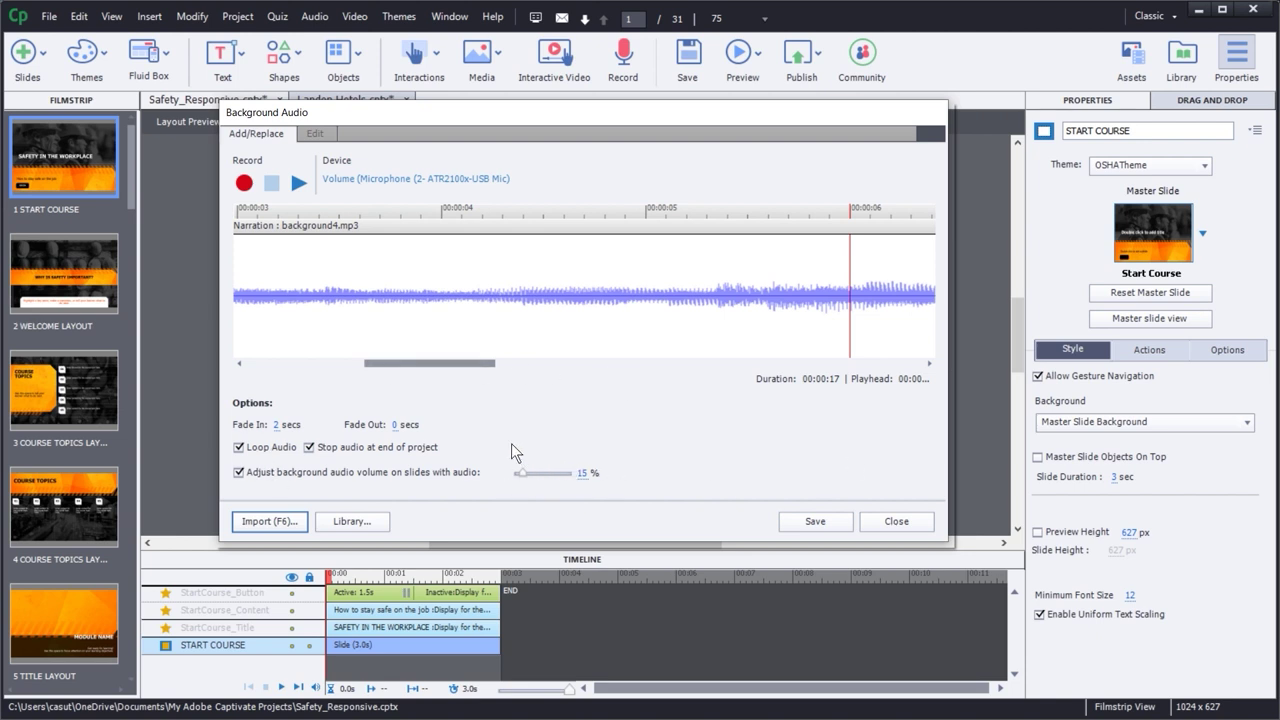
{"action": "left_click", "coordinate": [818, 524]}
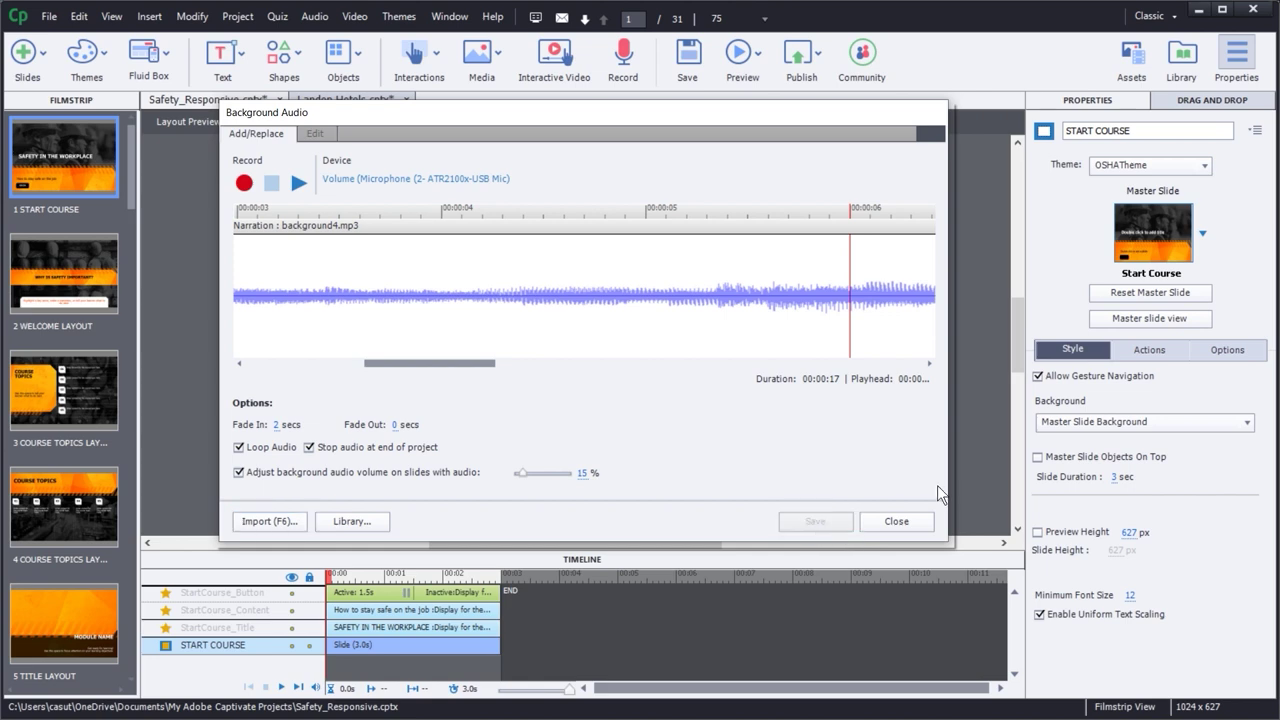
{"action": "left_click", "coordinate": [892, 521]}
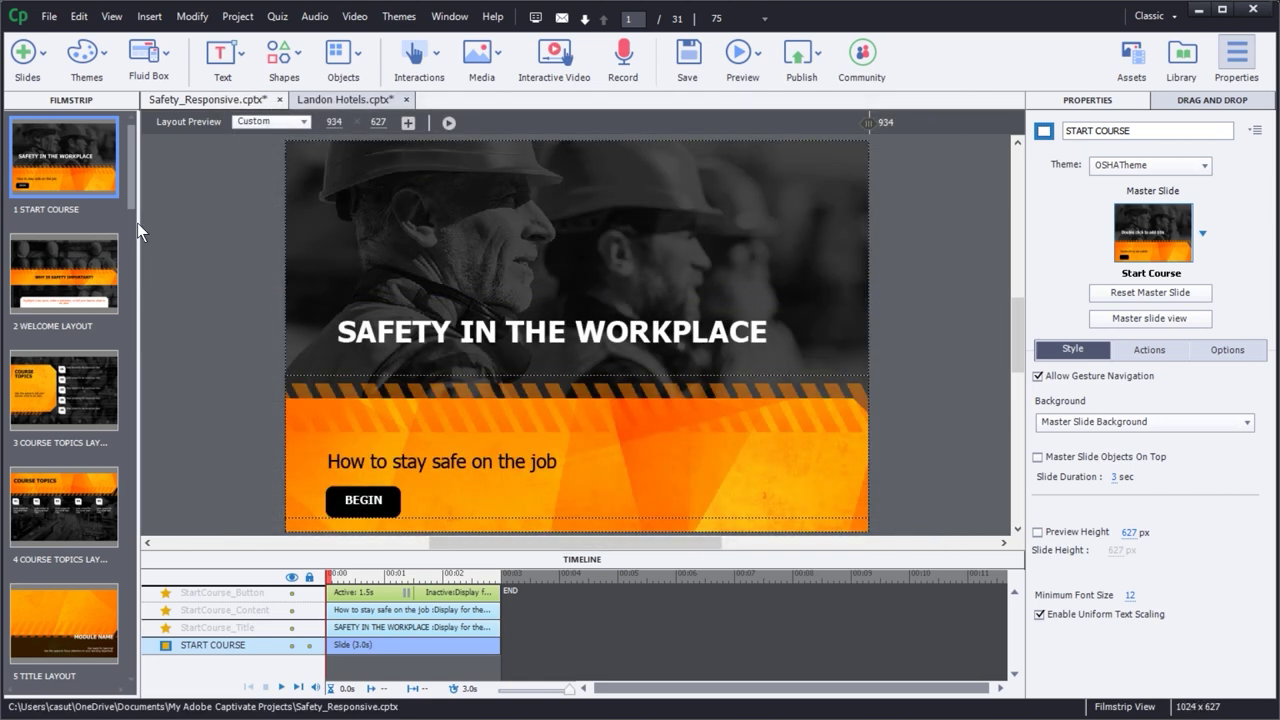
- Preview the course in the browser with F12 and start it from the title slide
{"action": "key", "text": "F12"}
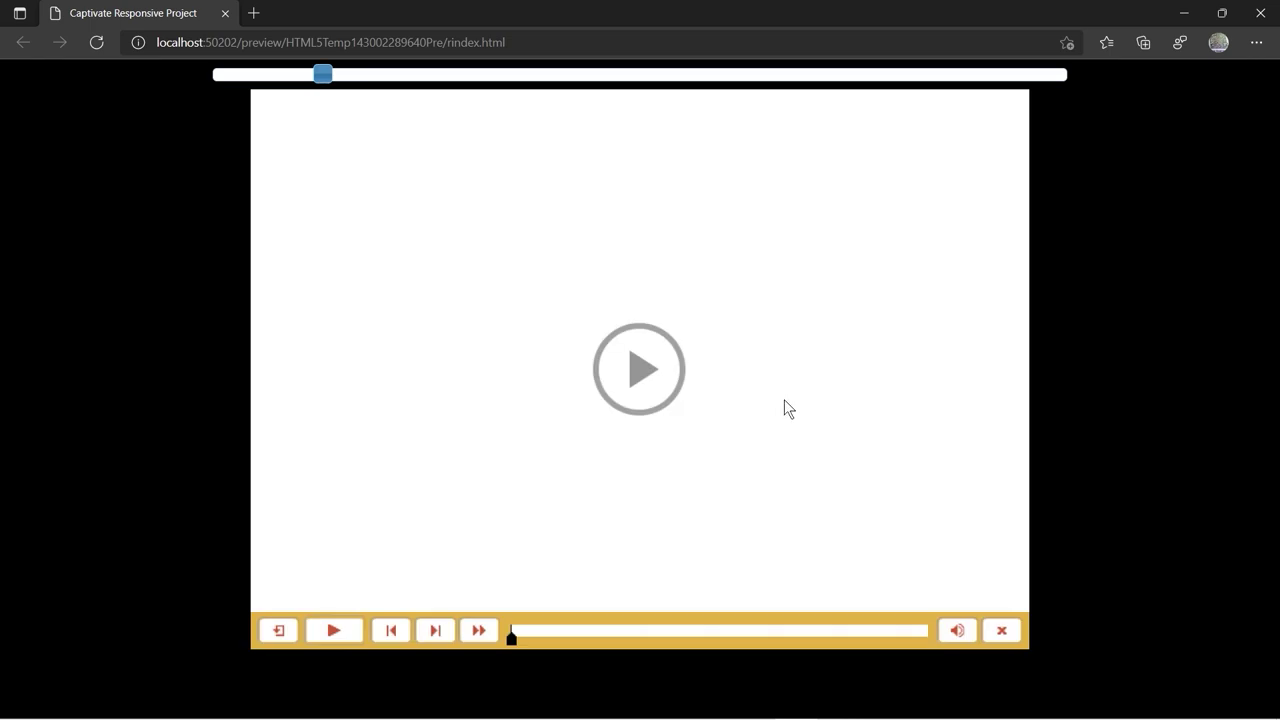
{"action": "left_click", "coordinate": [636, 375]}
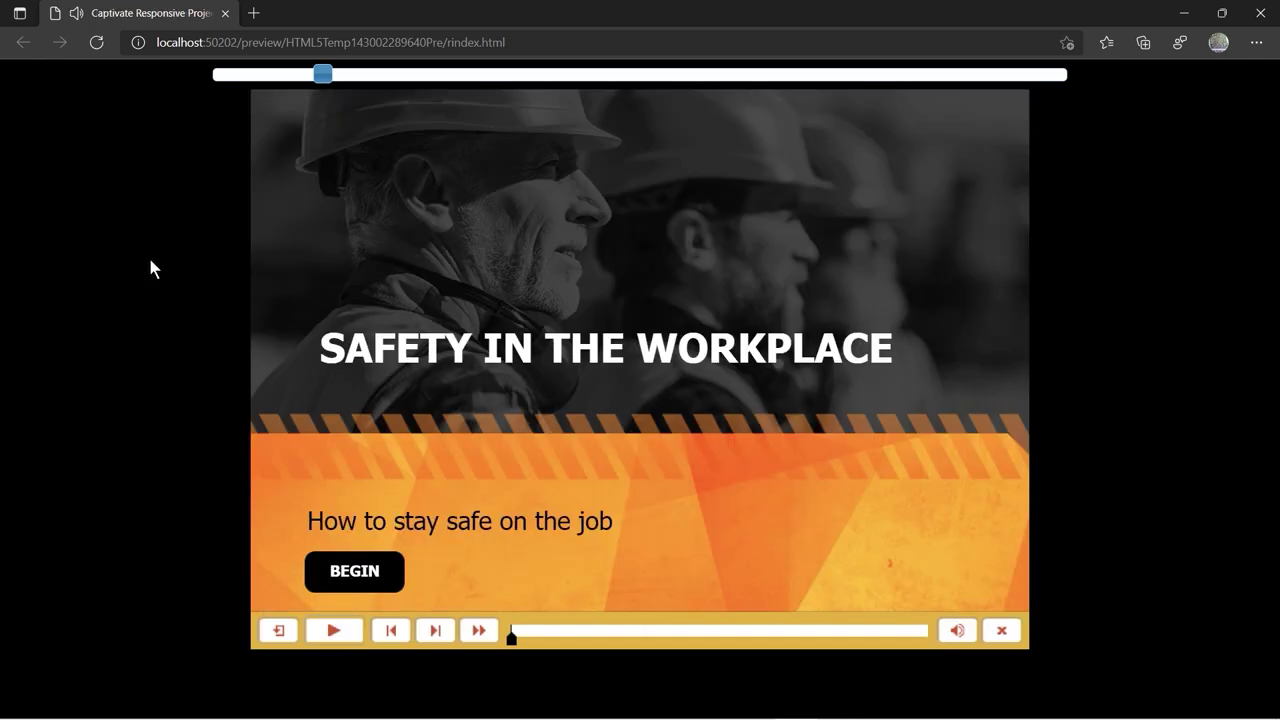
{"action": "left_click", "coordinate": [362, 575]}
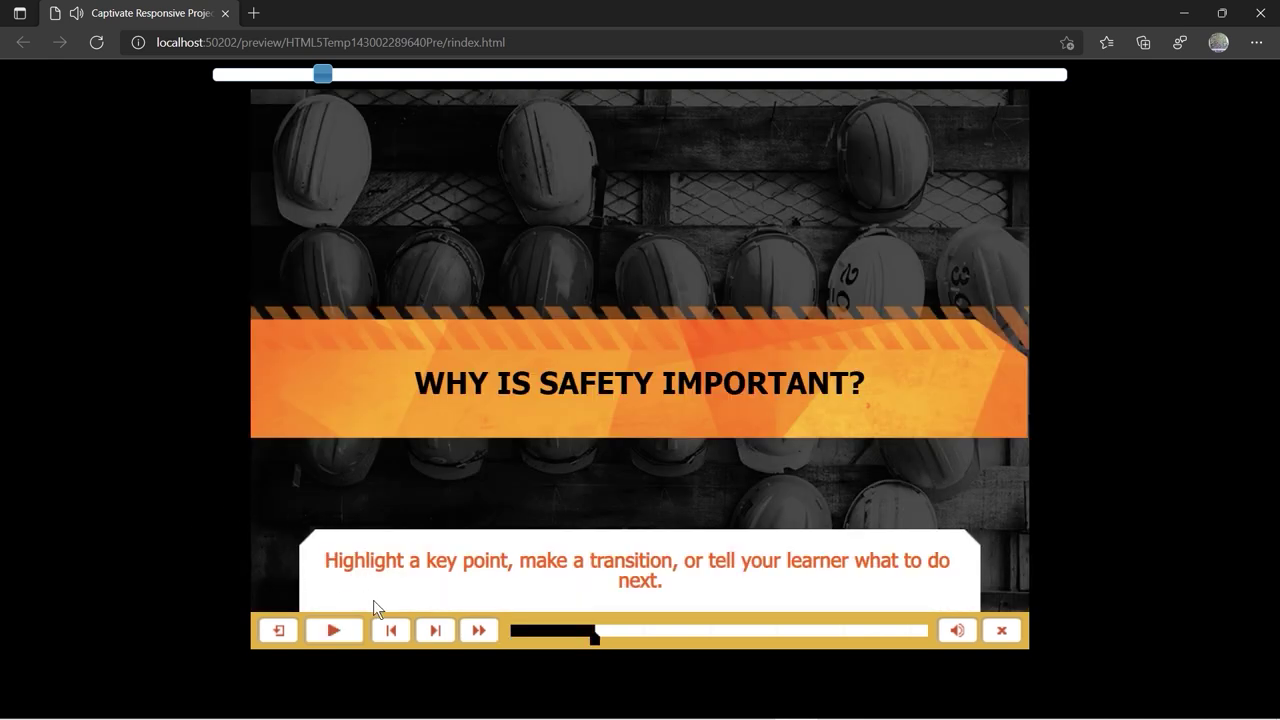
- Advance through both Course Topics slides, then close the browser preview
{"action": "left_click", "coordinate": [434, 630]}
{"action": "left_click", "coordinate": [434, 630]}
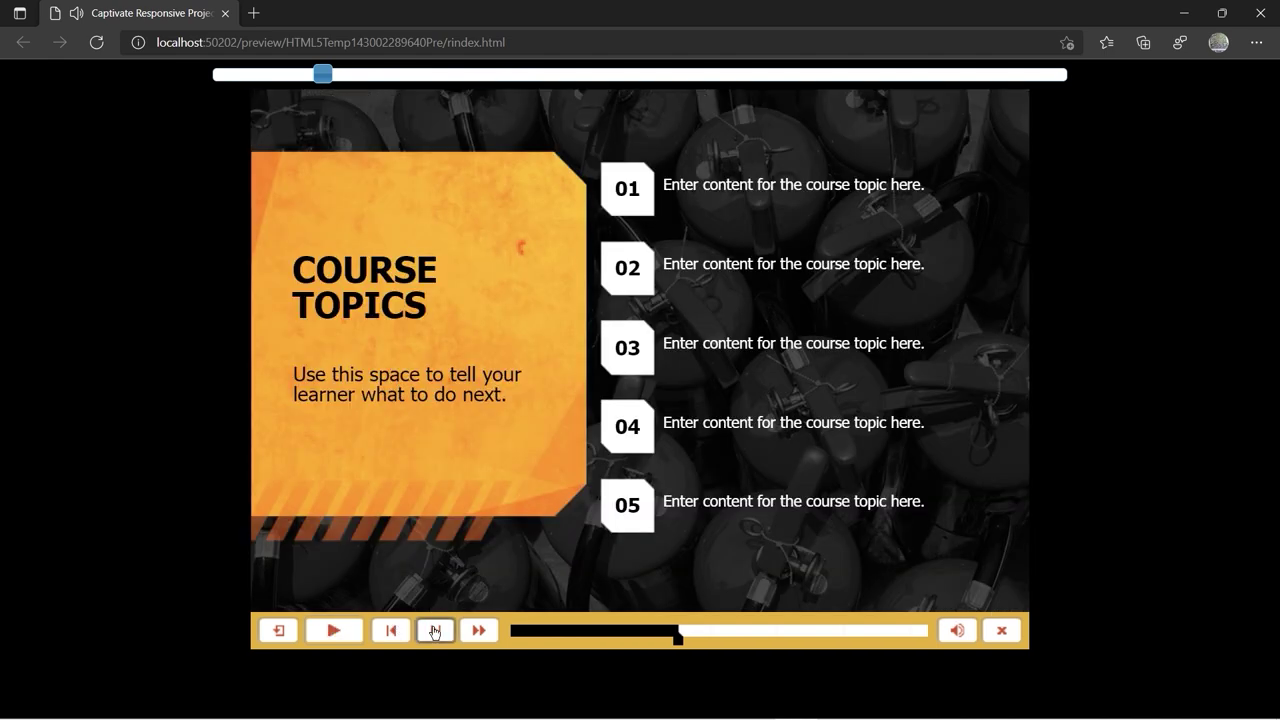
{"action": "left_click", "coordinate": [434, 630]}
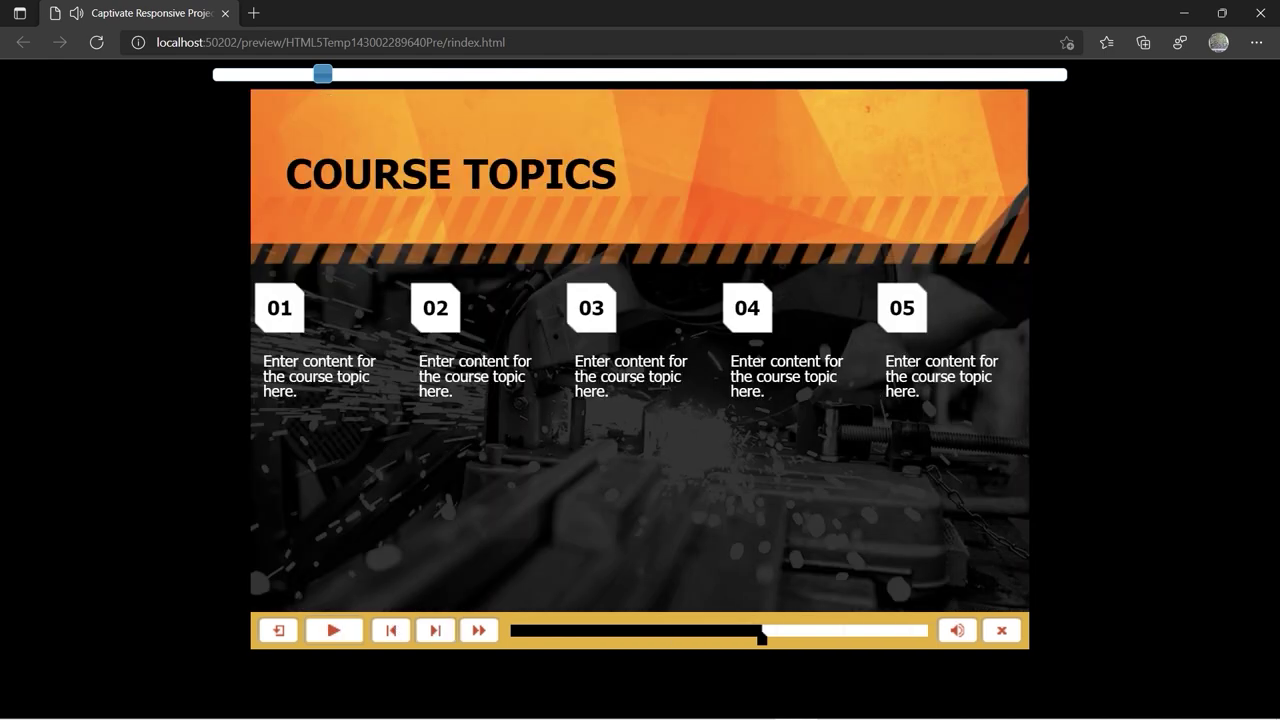
{"action": "left_click", "coordinate": [1259, 17]}
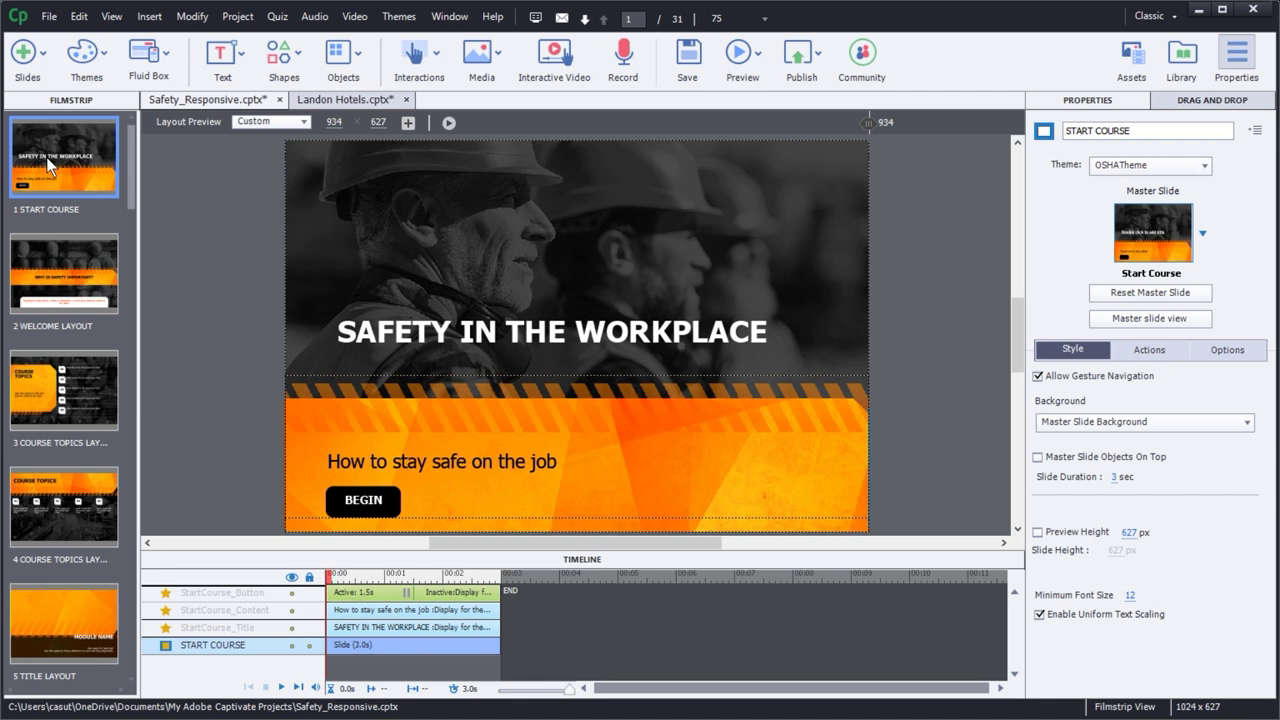
- Open Audio Management and select the Background row holding background4.mp3
{"action": "left_click", "coordinate": [314, 17]}
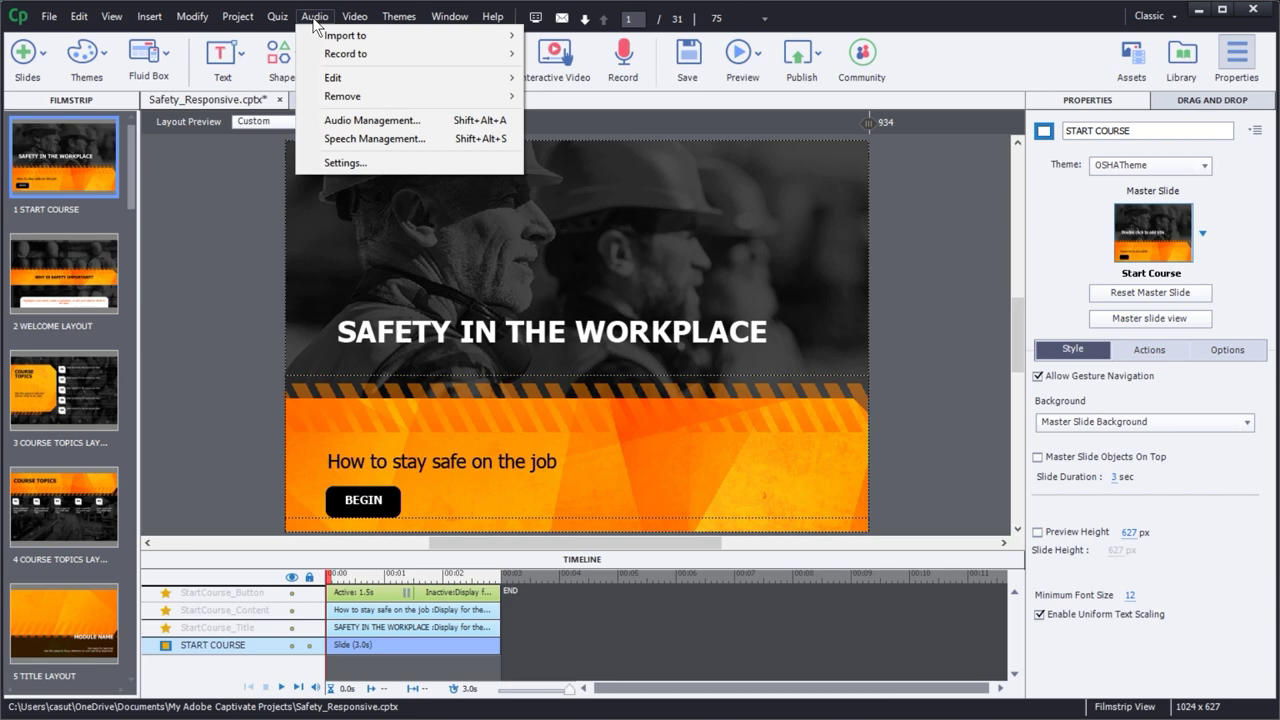
{"action": "left_click", "coordinate": [340, 133]}
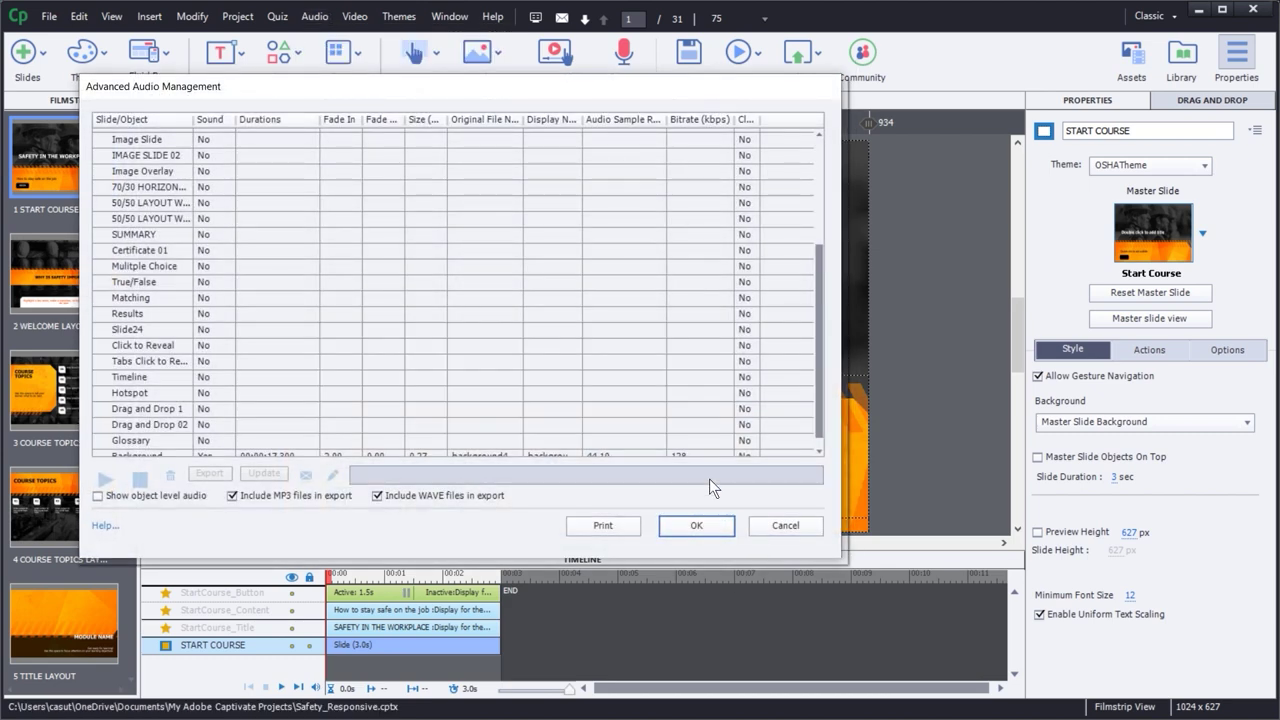
{"action": "left_click_drag", "start_coordinate": [822, 279], "coordinate": [822, 128]}
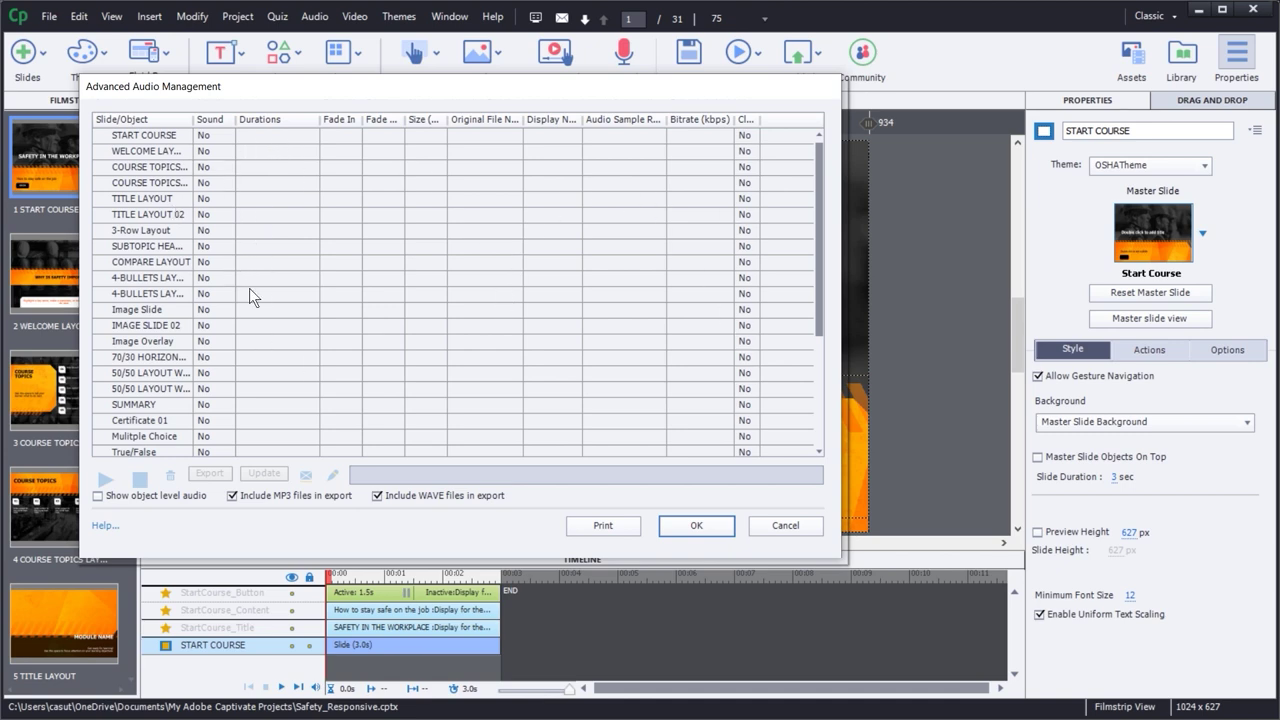
{"action": "left_click_drag", "start_coordinate": [818, 179], "coordinate": [815, 298]}
{"action": "left_click", "coordinate": [128, 452]}
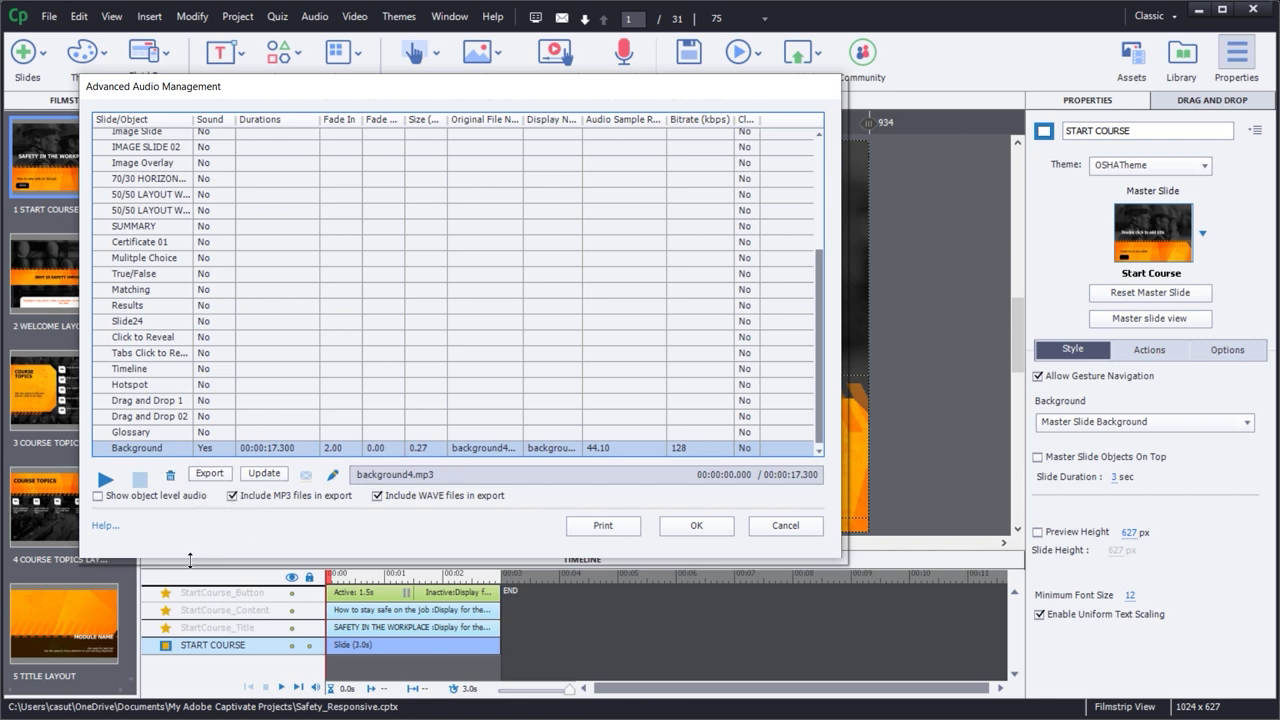
{"action": "left_click", "coordinate": [333, 476]}
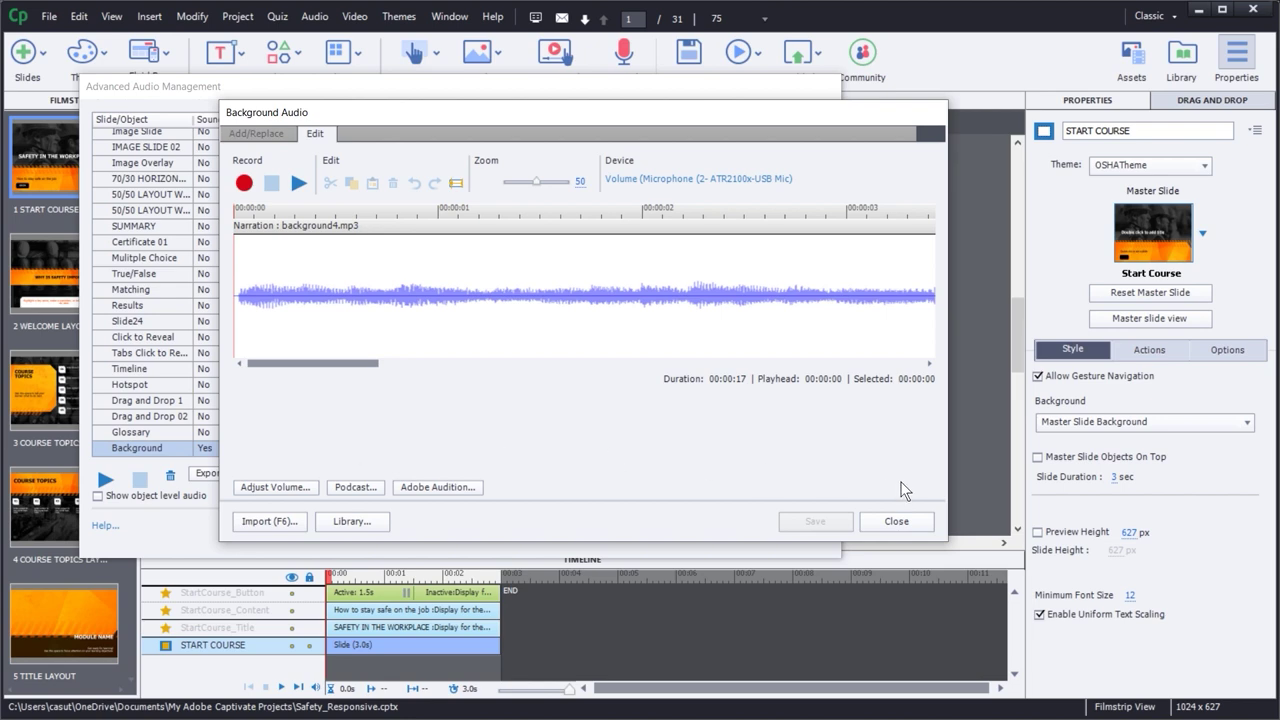
{"action": "left_click", "coordinate": [896, 521]}
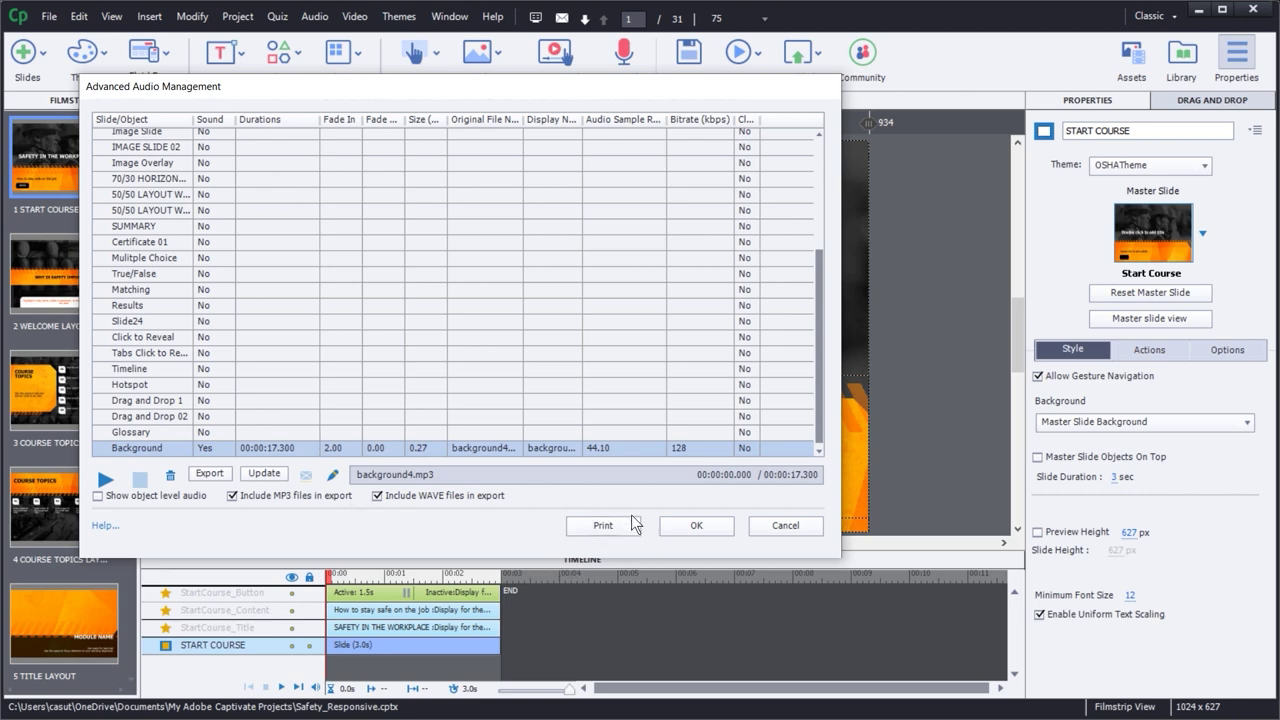
{"action": "left_click_drag", "start_coordinate": [820, 314], "coordinate": [820, 285]}
- Close Audio Management, show the Library, and play the first background audio clip
{"action": "left_click", "coordinate": [695, 526]}
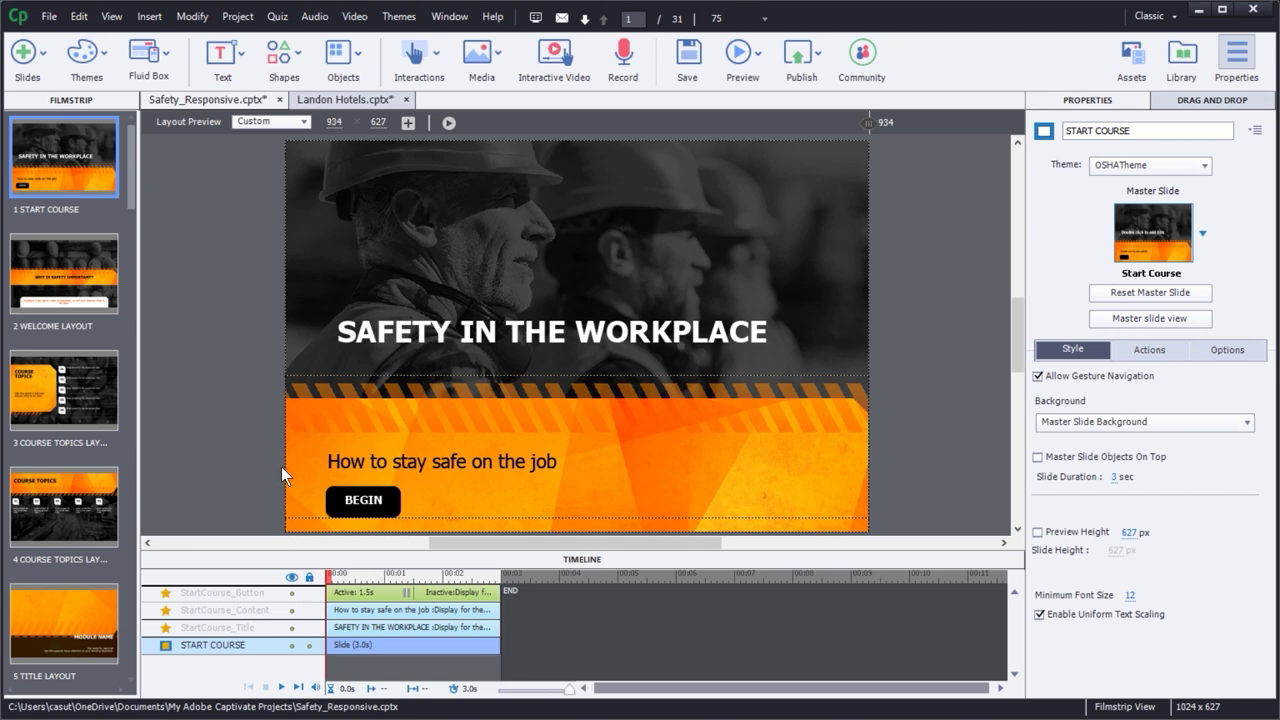
{"action": "left_click", "coordinate": [1182, 58]}
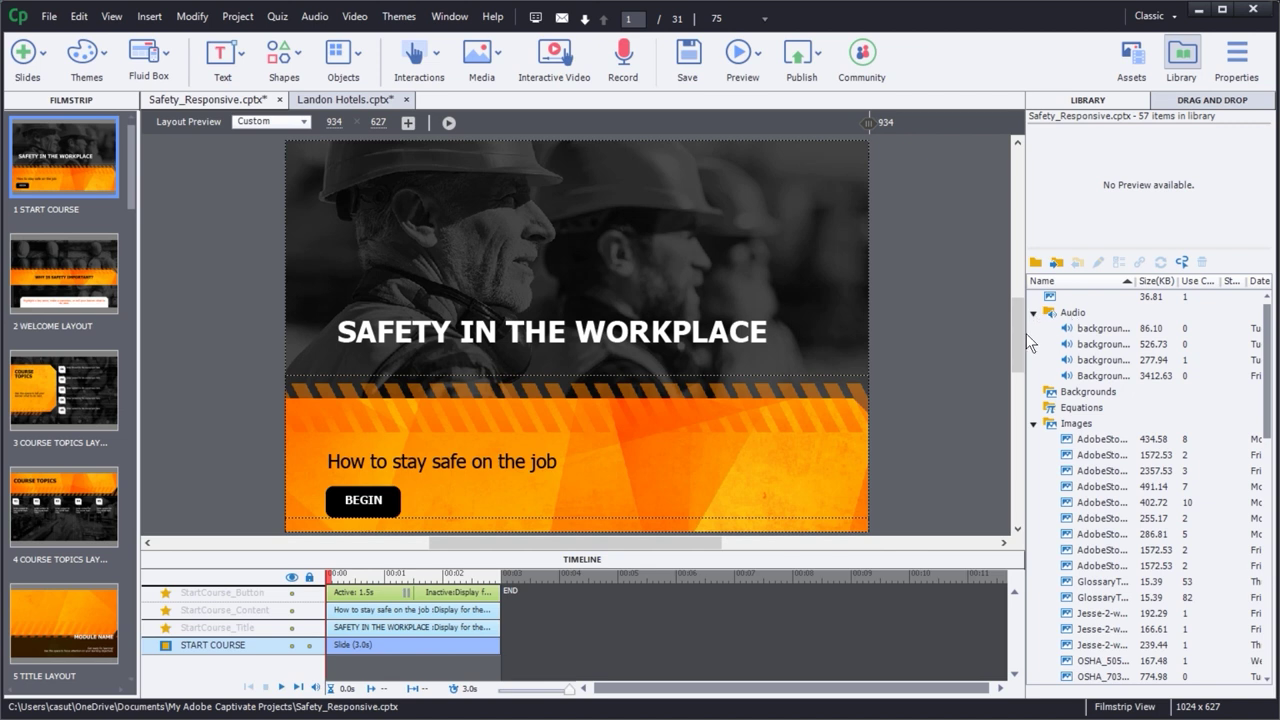
{"action": "left_click", "coordinate": [1096, 342]}
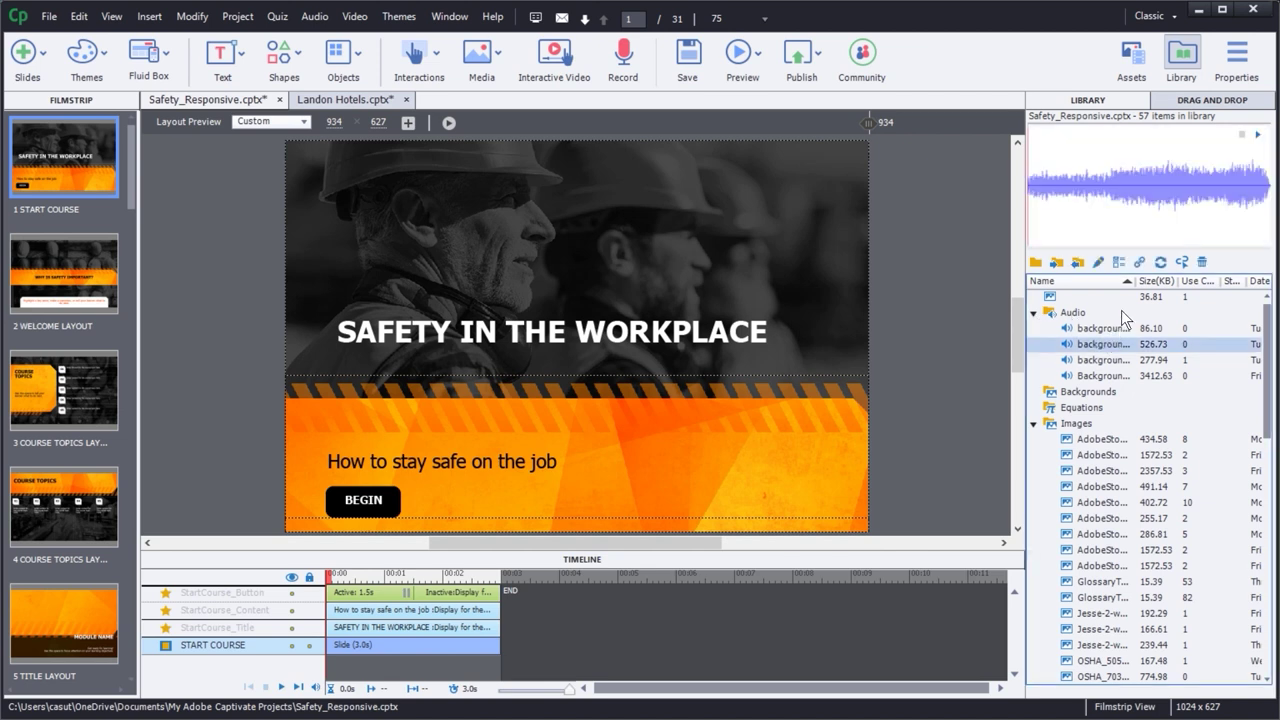
{"action": "left_click", "coordinate": [1115, 330]}
{"action": "left_click", "coordinate": [1243, 135]}
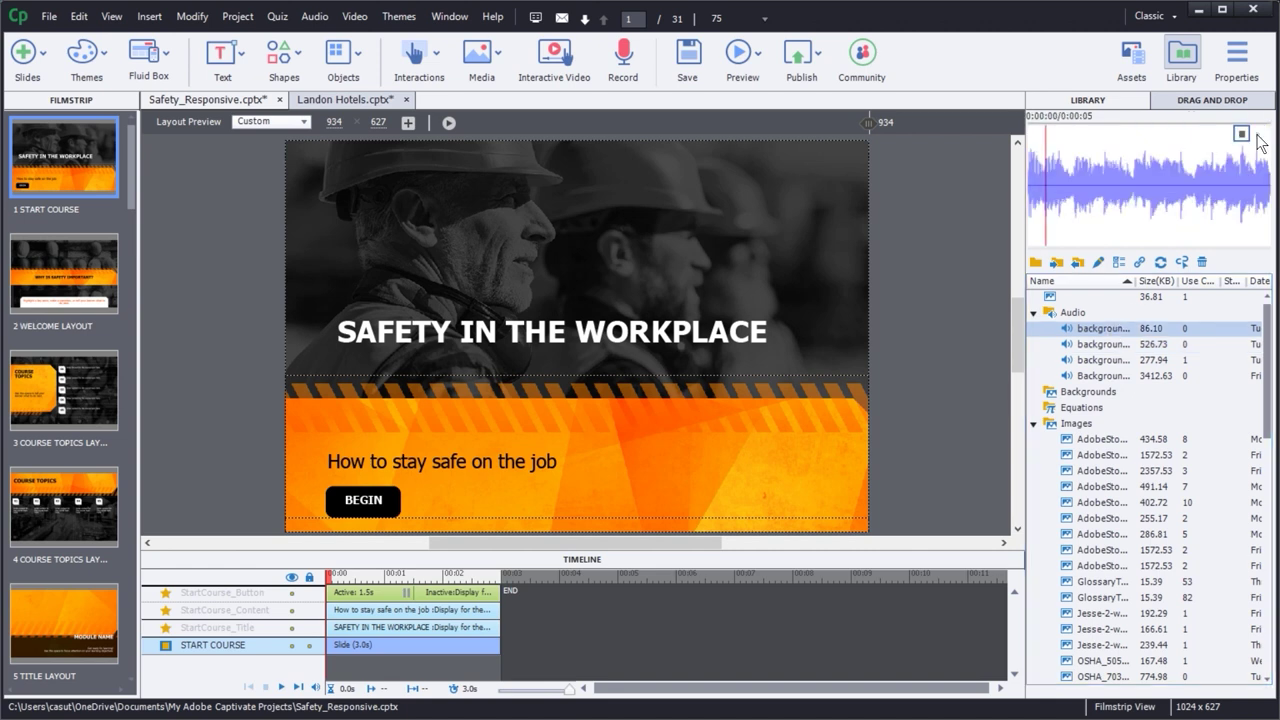
- Preview the second, third (277.94 KB) and large Background audio clips in turn
{"action": "left_click", "coordinate": [1242, 135]}
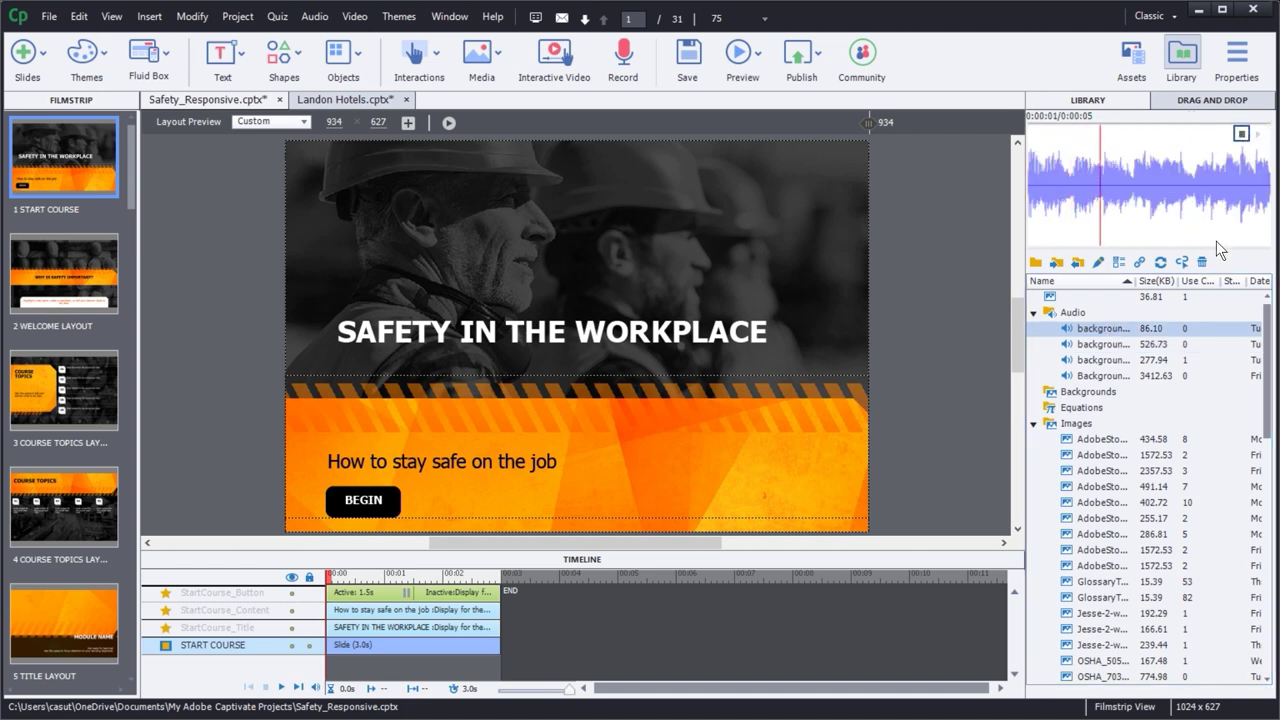
{"action": "left_click", "coordinate": [1115, 340]}
{"action": "left_click", "coordinate": [1257, 137]}
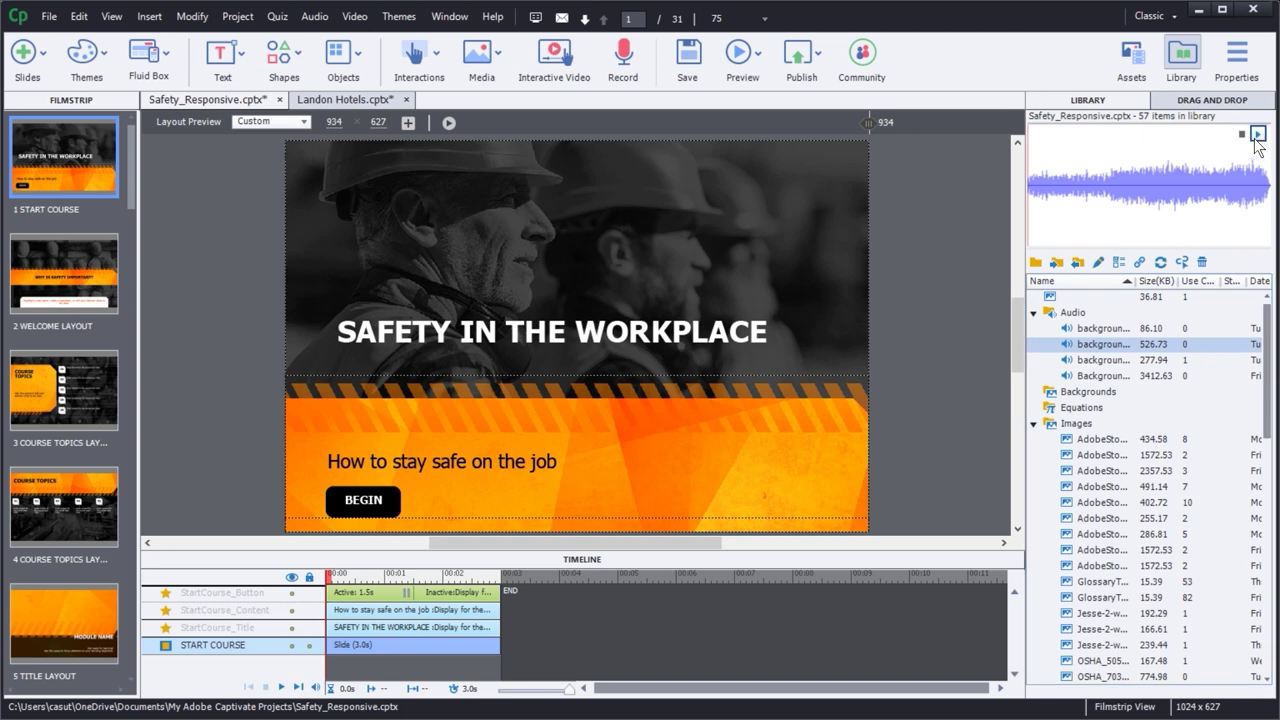
{"action": "left_click", "coordinate": [1241, 133]}
{"action": "left_click", "coordinate": [1094, 360]}
{"action": "left_click", "coordinate": [1257, 136]}
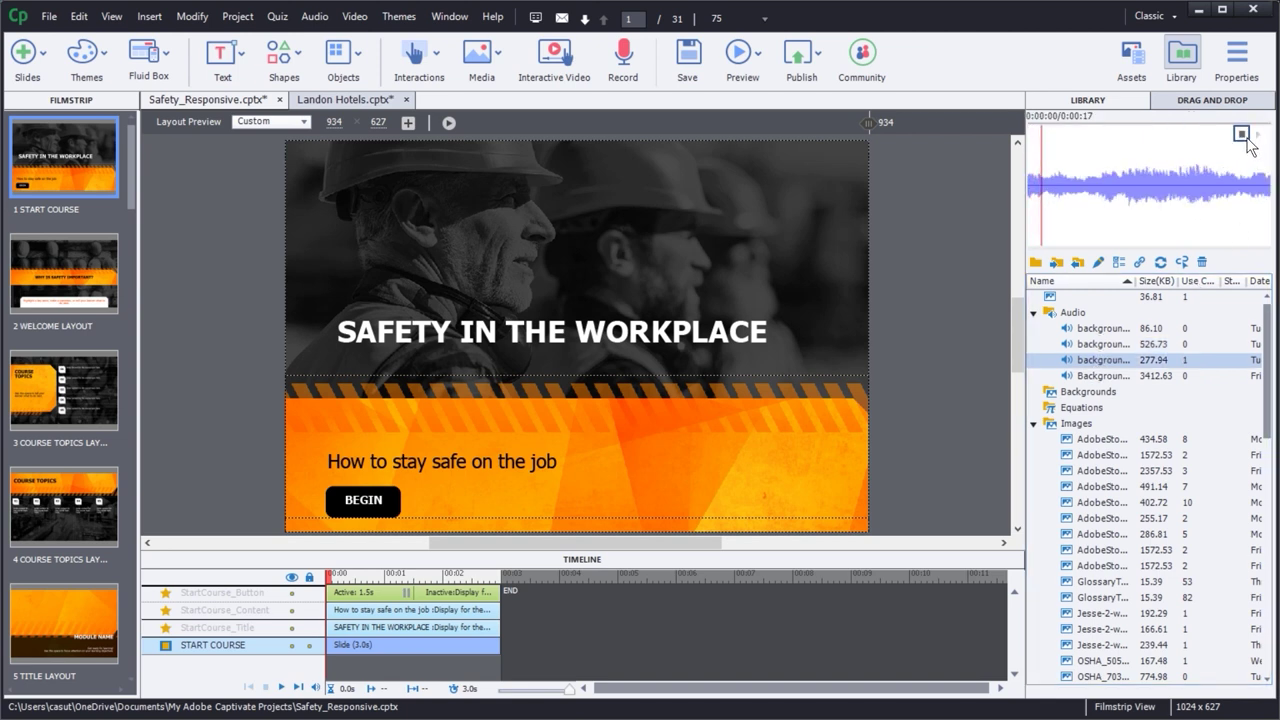
{"action": "left_click", "coordinate": [1100, 376]}
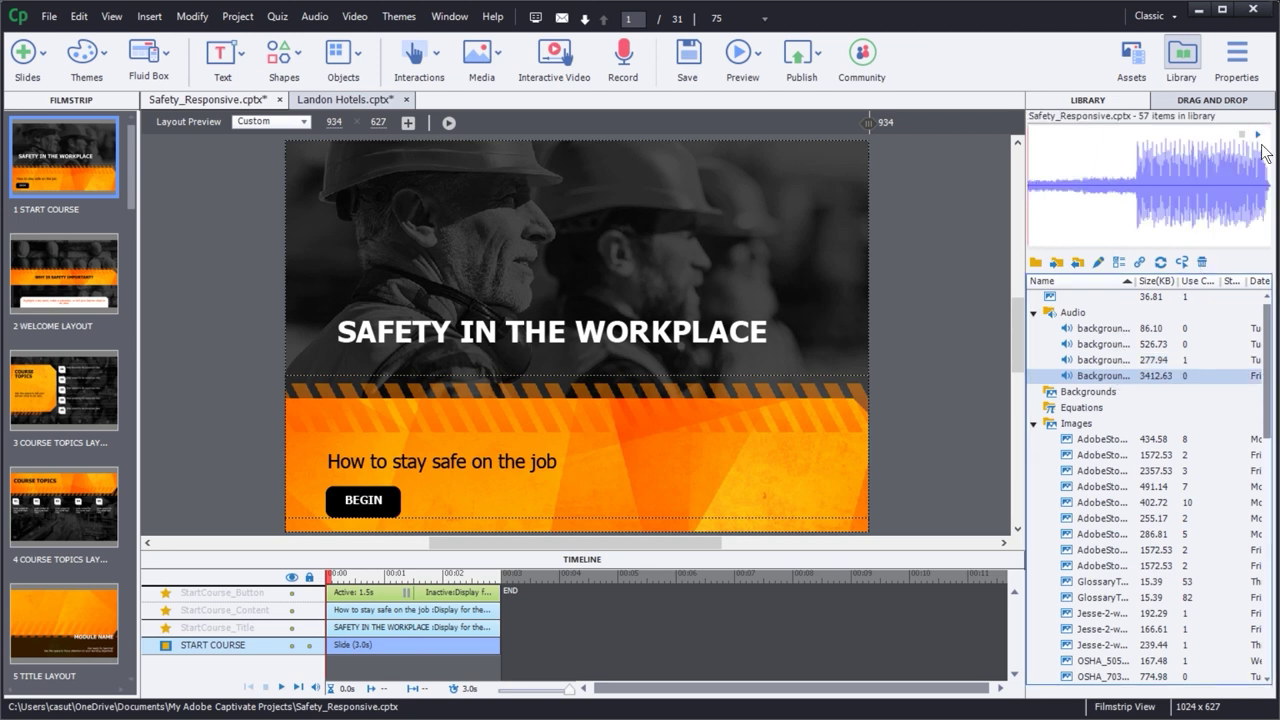
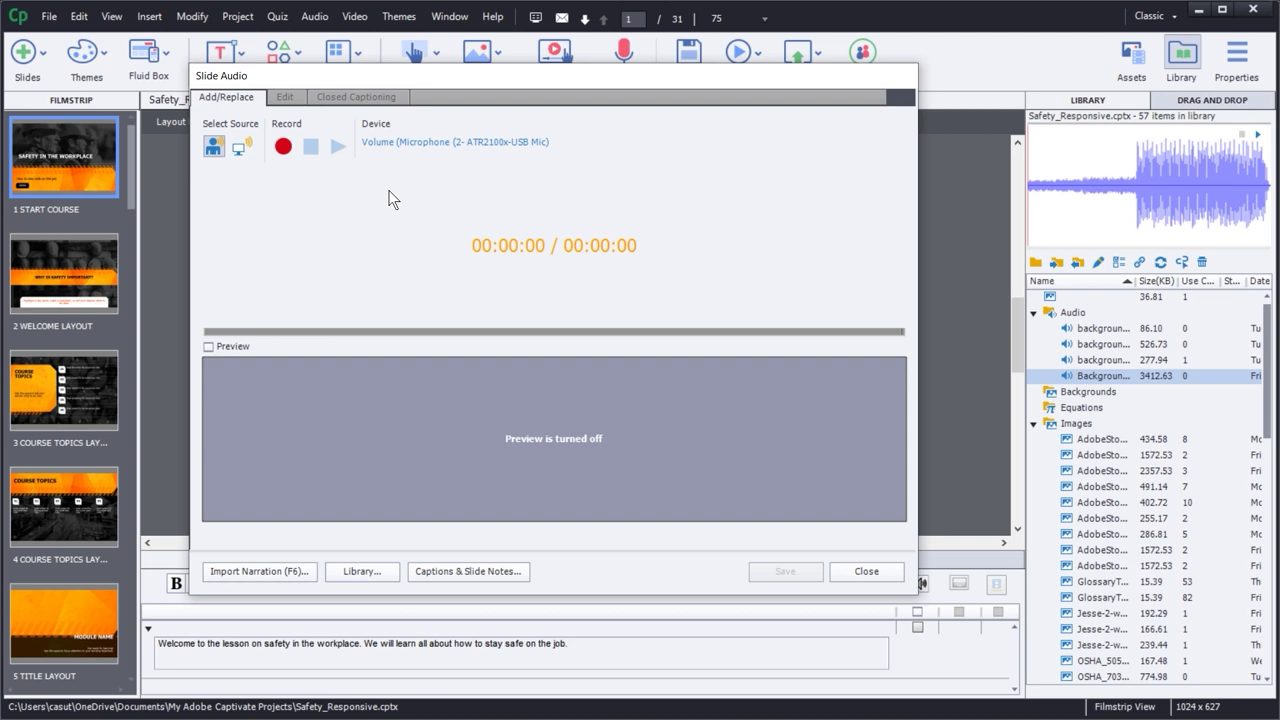
- Auto-calibrate the microphone input to a 2.6 pre-amplifier value, test-record a sample, and accept
{"action": "left_click", "coordinate": [401, 143]}
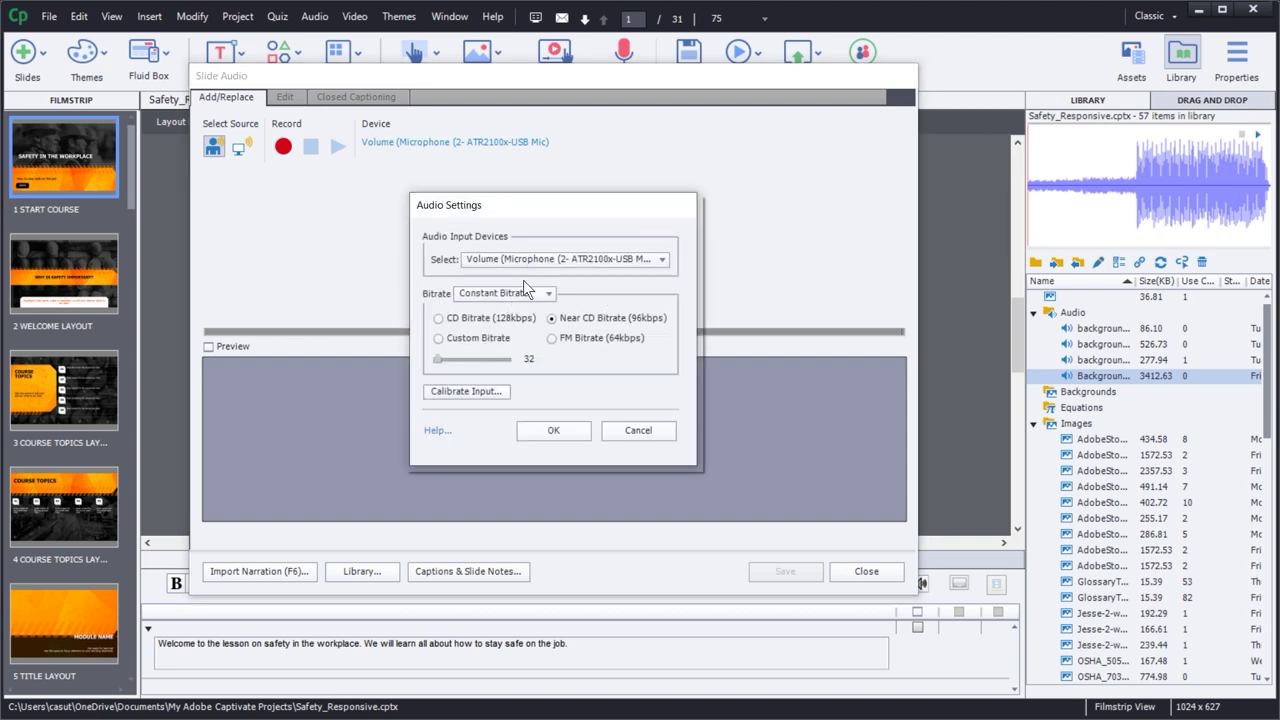
{"action": "left_click", "coordinate": [469, 394]}
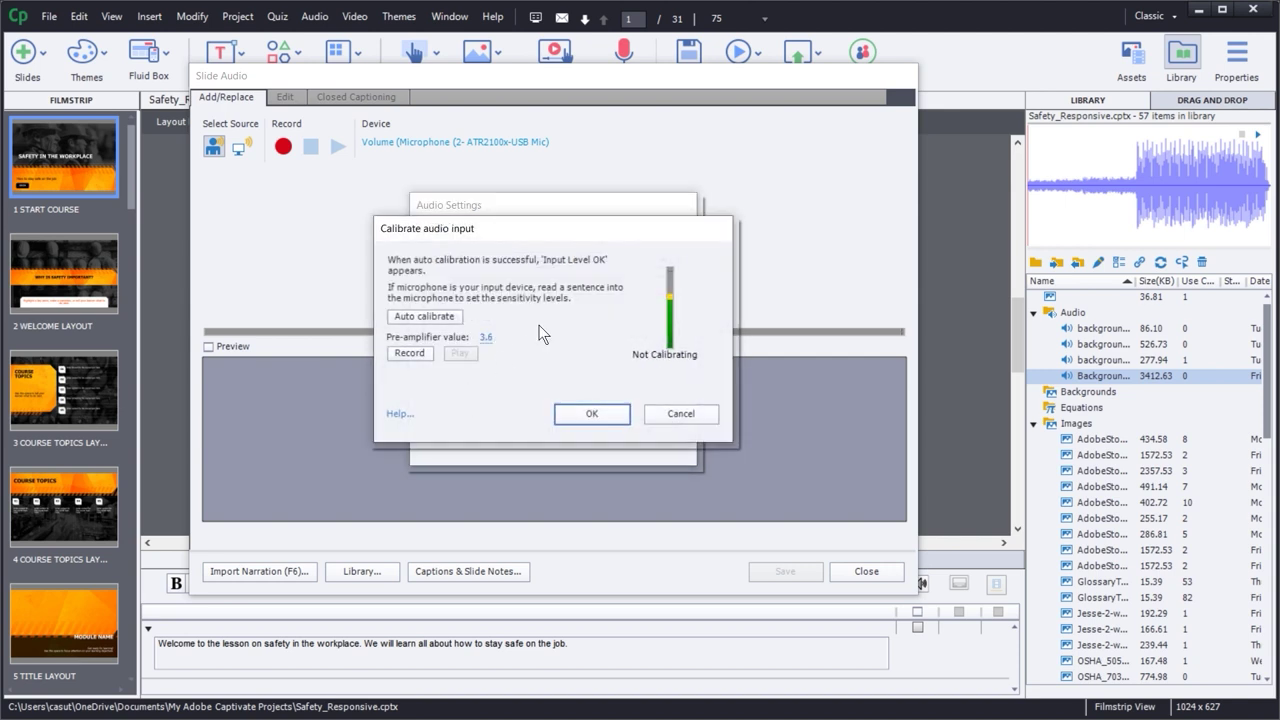
{"action": "left_click", "coordinate": [418, 316]}
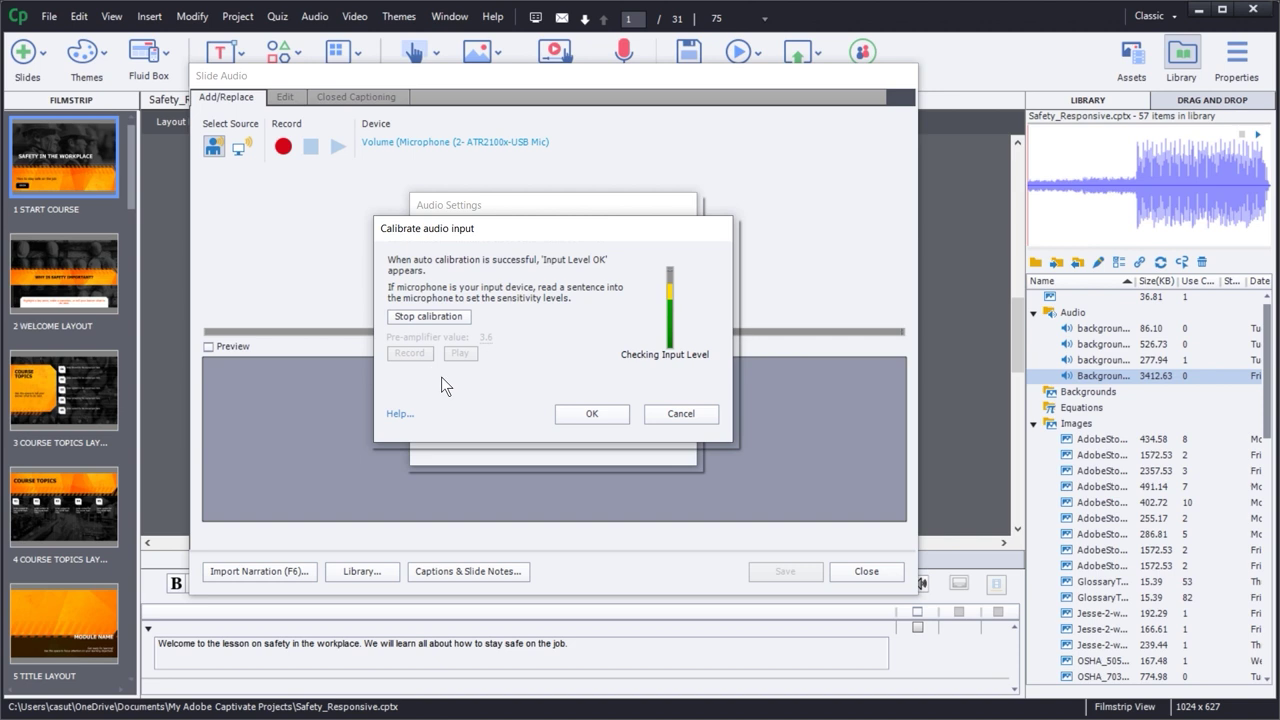
{"action": "left_click", "coordinate": [432, 317]}
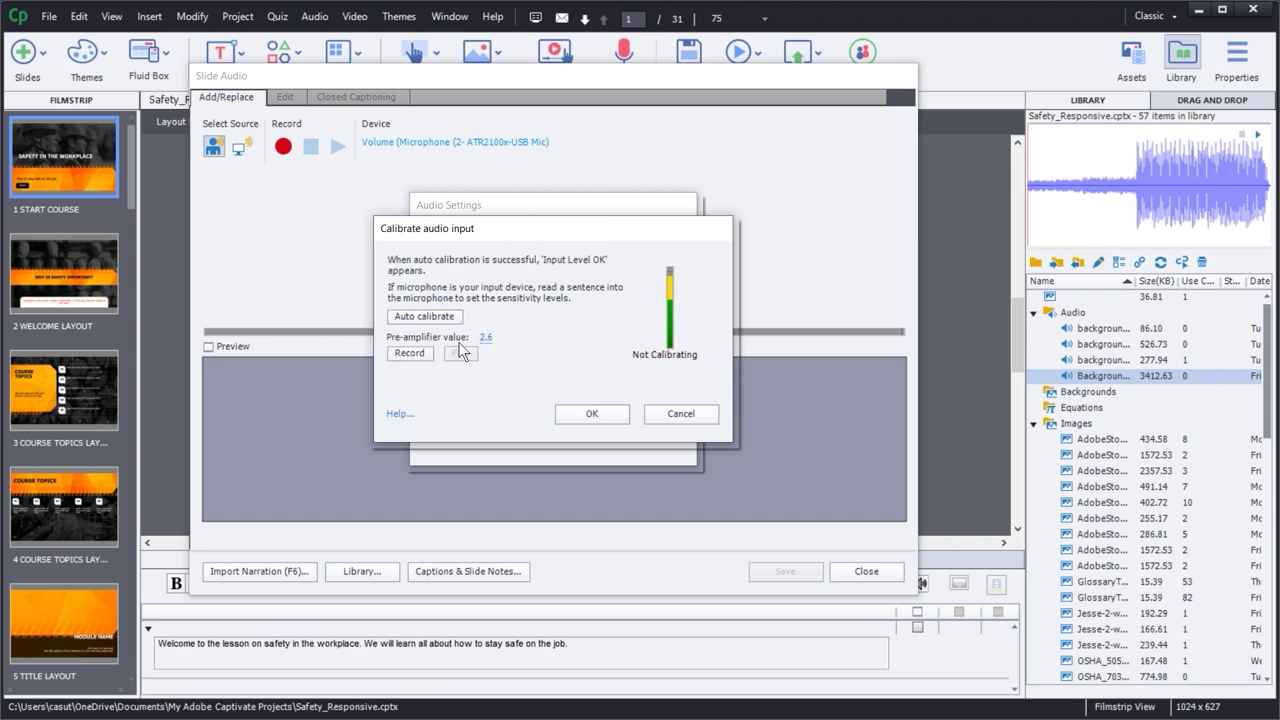
{"action": "left_click", "coordinate": [410, 353]}
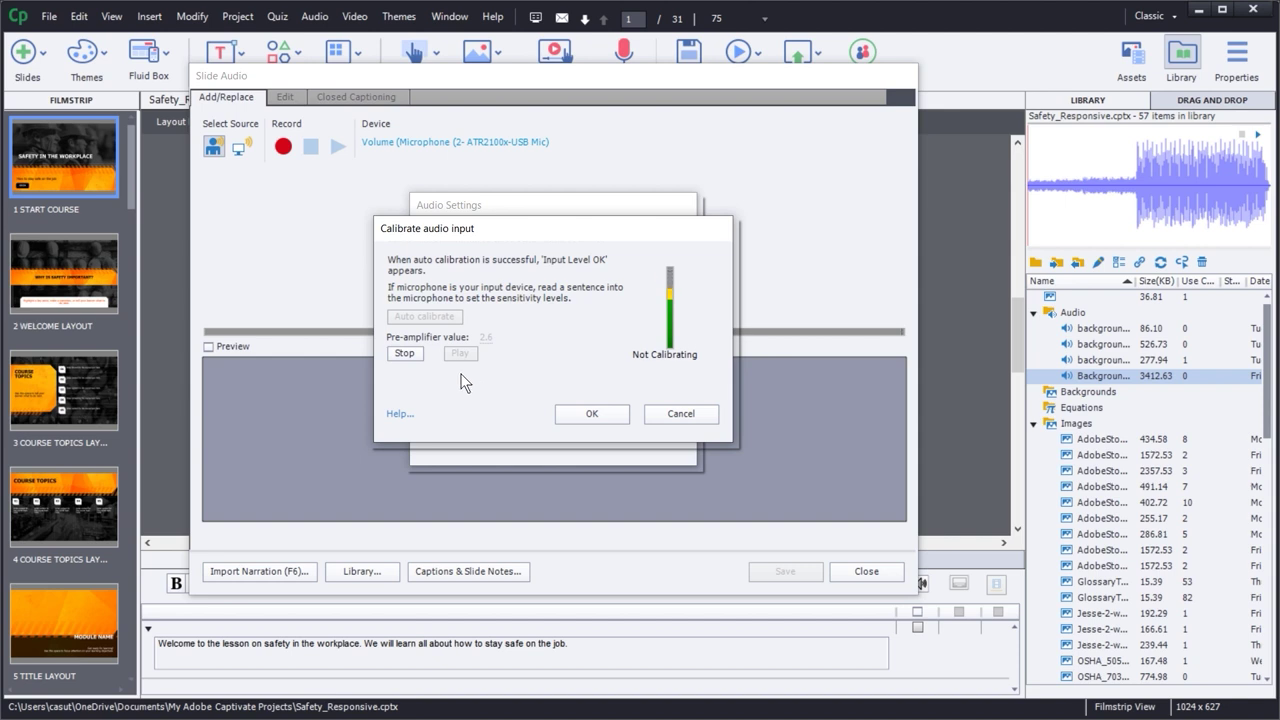
{"action": "left_click", "coordinate": [404, 353]}
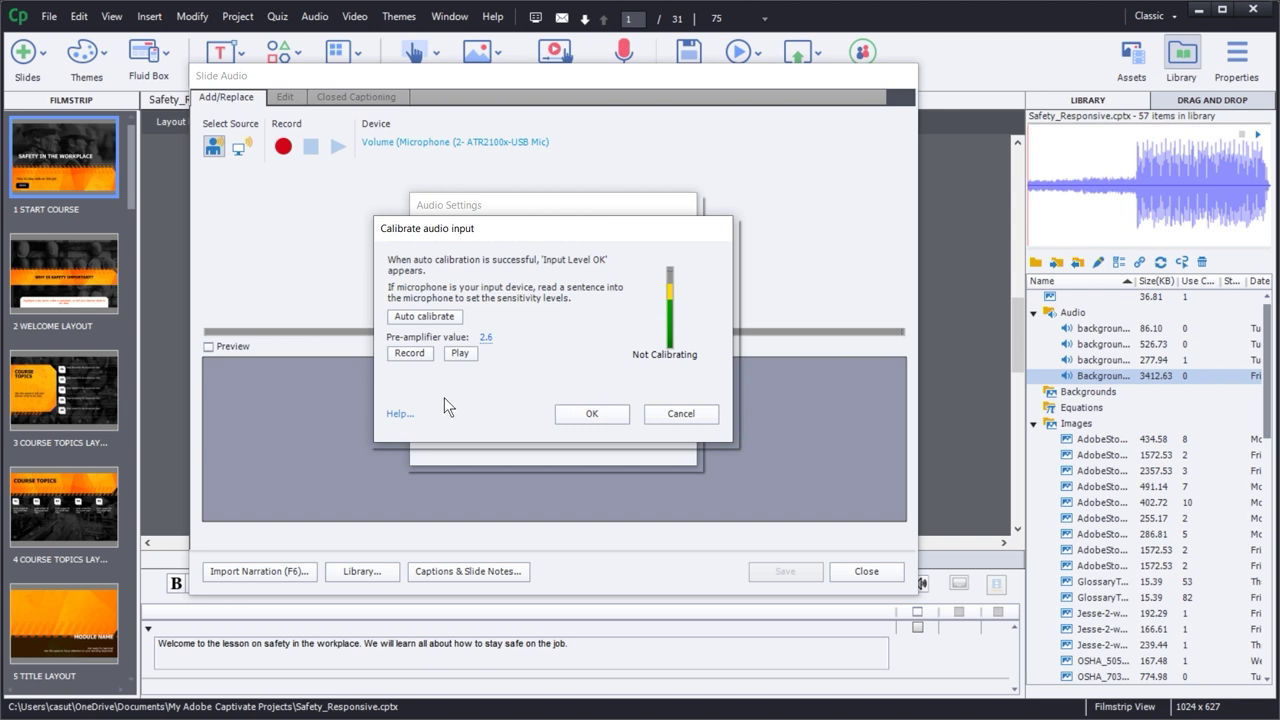
{"action": "left_click", "coordinate": [566, 414]}
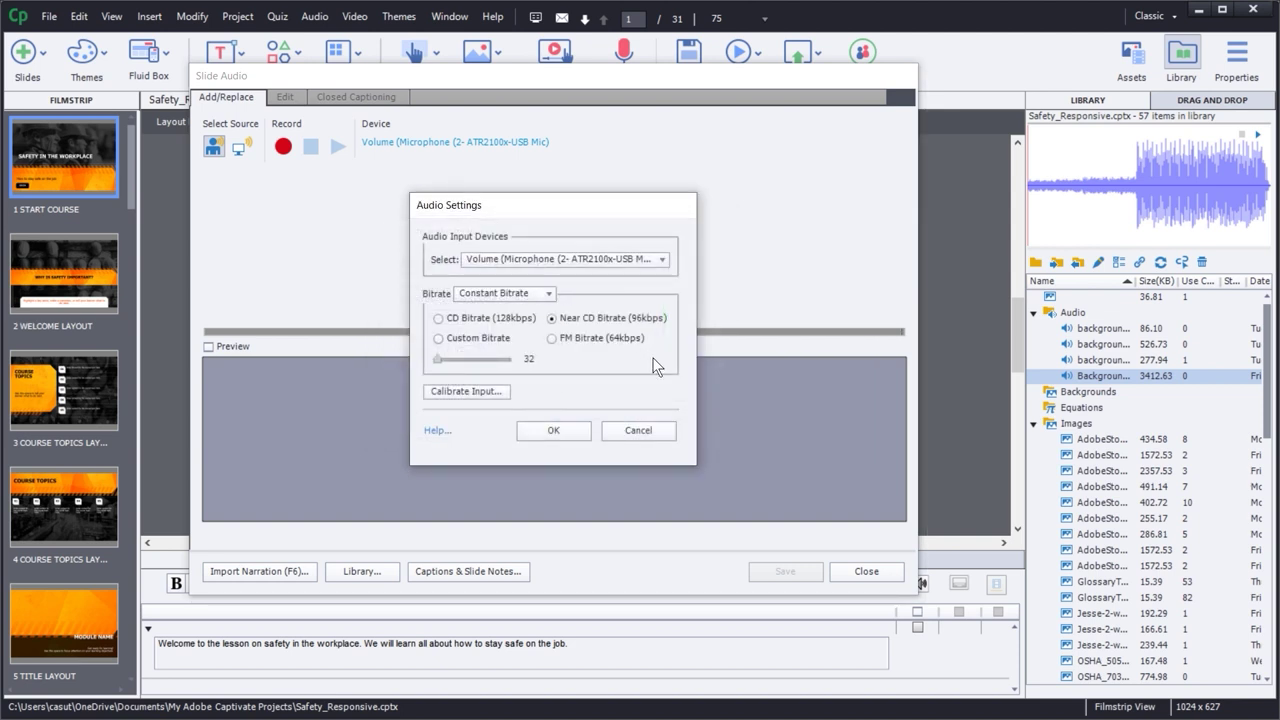
{"action": "left_click", "coordinate": [566, 429]}
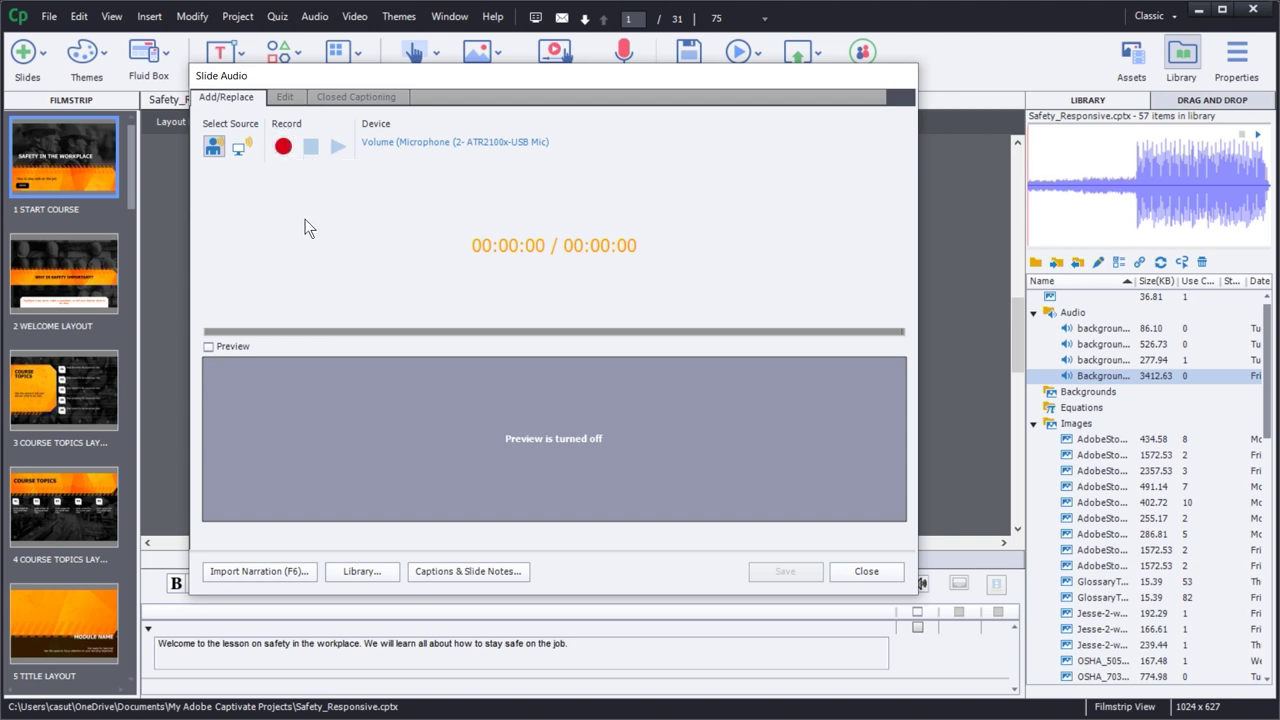
- Enable Preview in the Slide Audio recorder so slide 1 is visible
{"action": "left_click", "coordinate": [209, 347]}
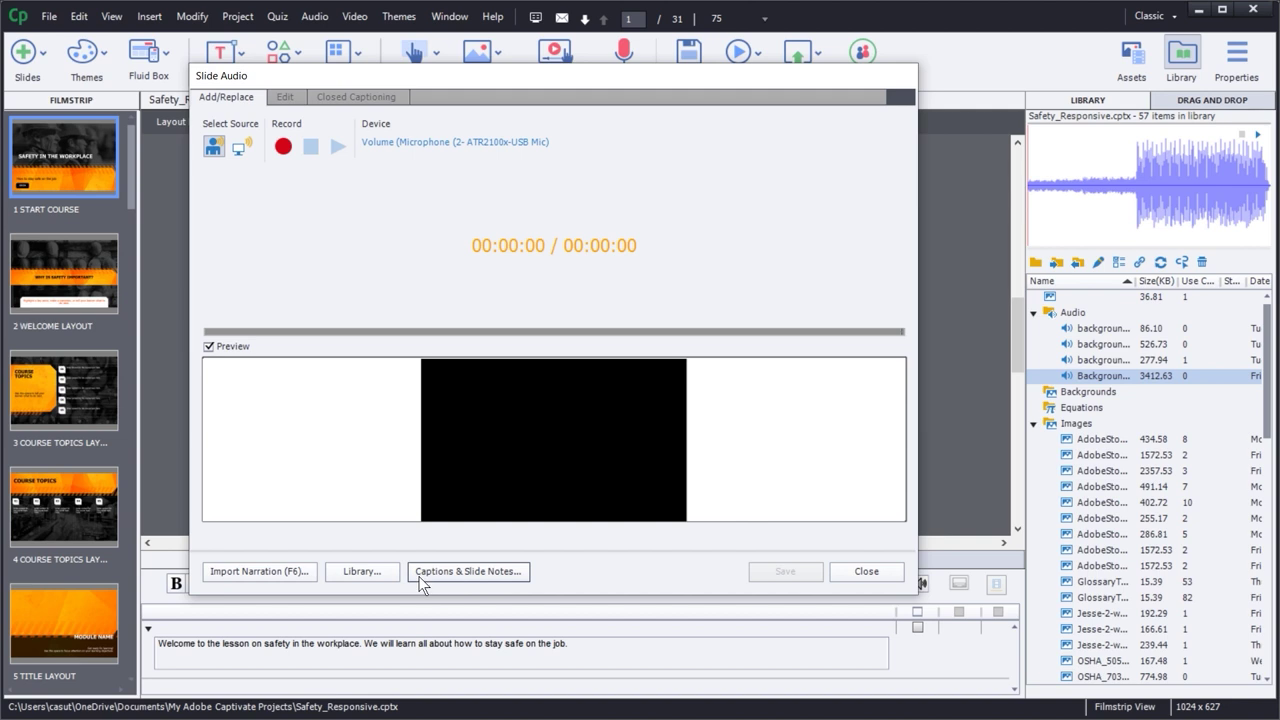
- Show slide 1's notes in the Caption and Slide Notes dialog, moved aside and enlarged five sizes
{"action": "left_click", "coordinate": [454, 572]}
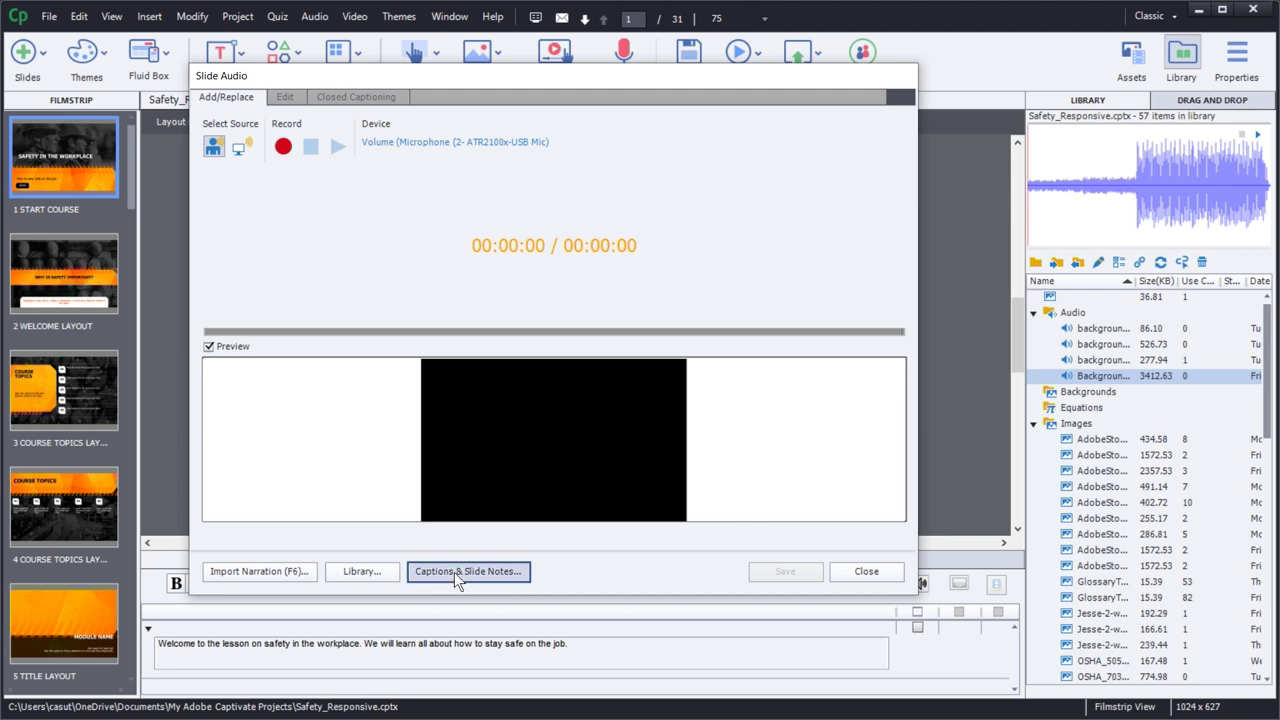
{"action": "left_click_drag", "start_coordinate": [535, 182], "coordinate": [799, 128]}
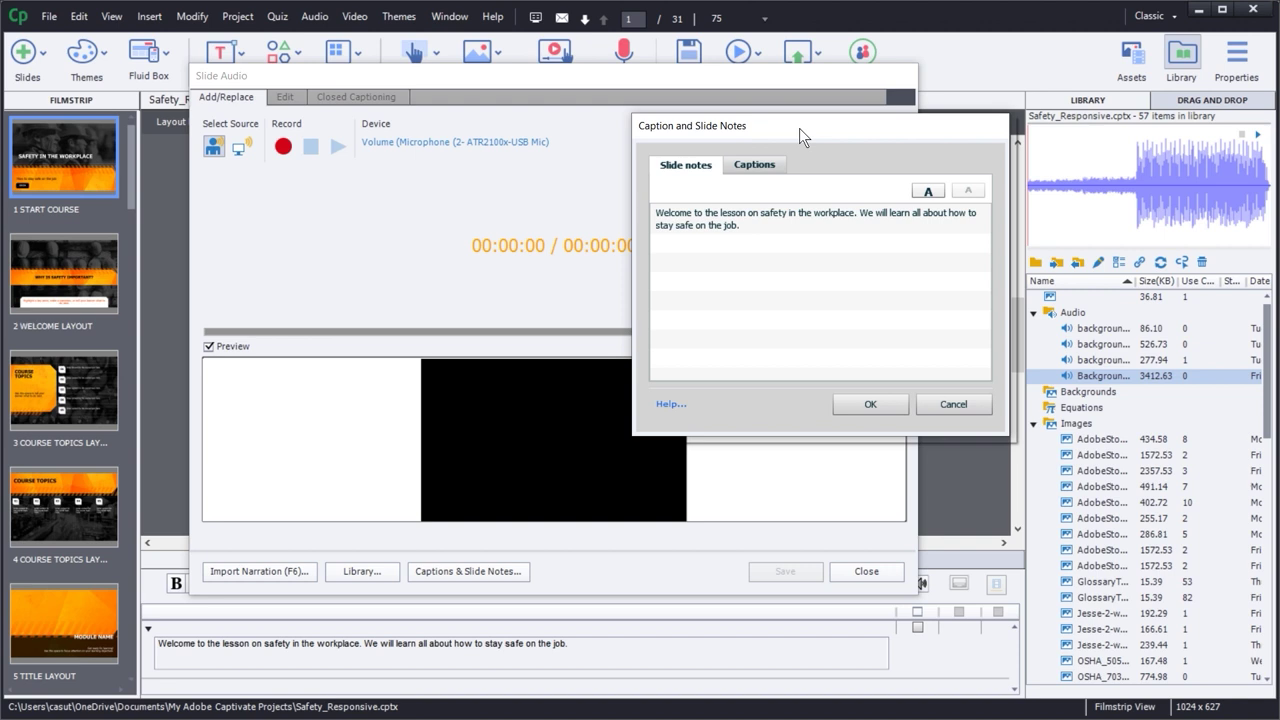
{"action": "left_click", "coordinate": [929, 192]}
{"action": "left_click", "coordinate": [929, 191]}
{"action": "left_click", "coordinate": [929, 191]}
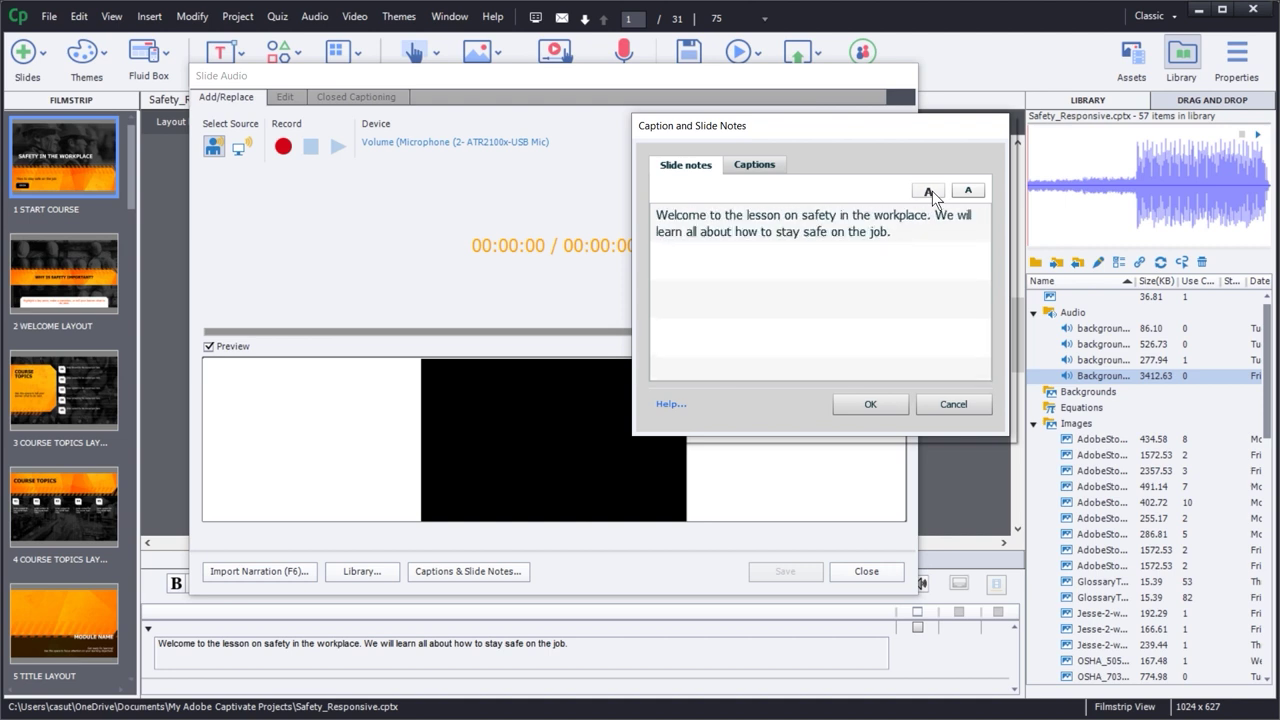
{"action": "left_click", "coordinate": [929, 191]}
{"action": "left_click", "coordinate": [930, 191]}
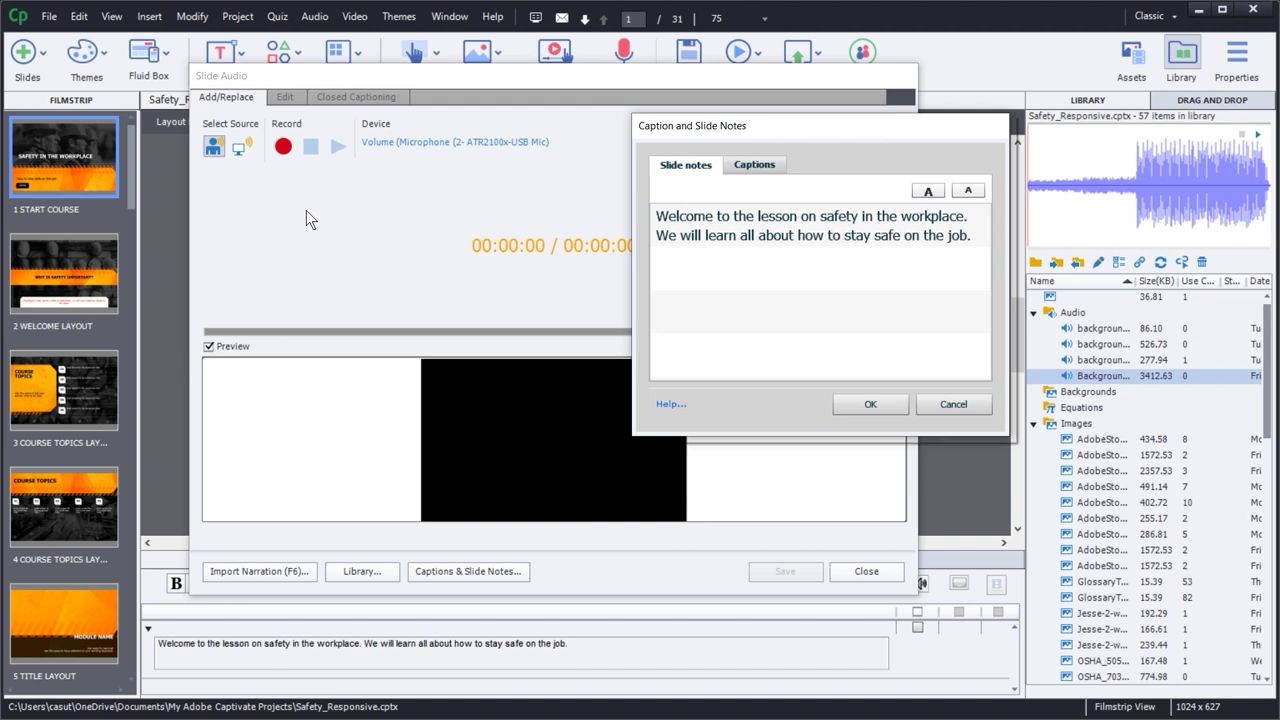
- Record the welcome narration from the slide notes as Recording1, then close the notes
{"action": "left_click", "coordinate": [283, 148]}
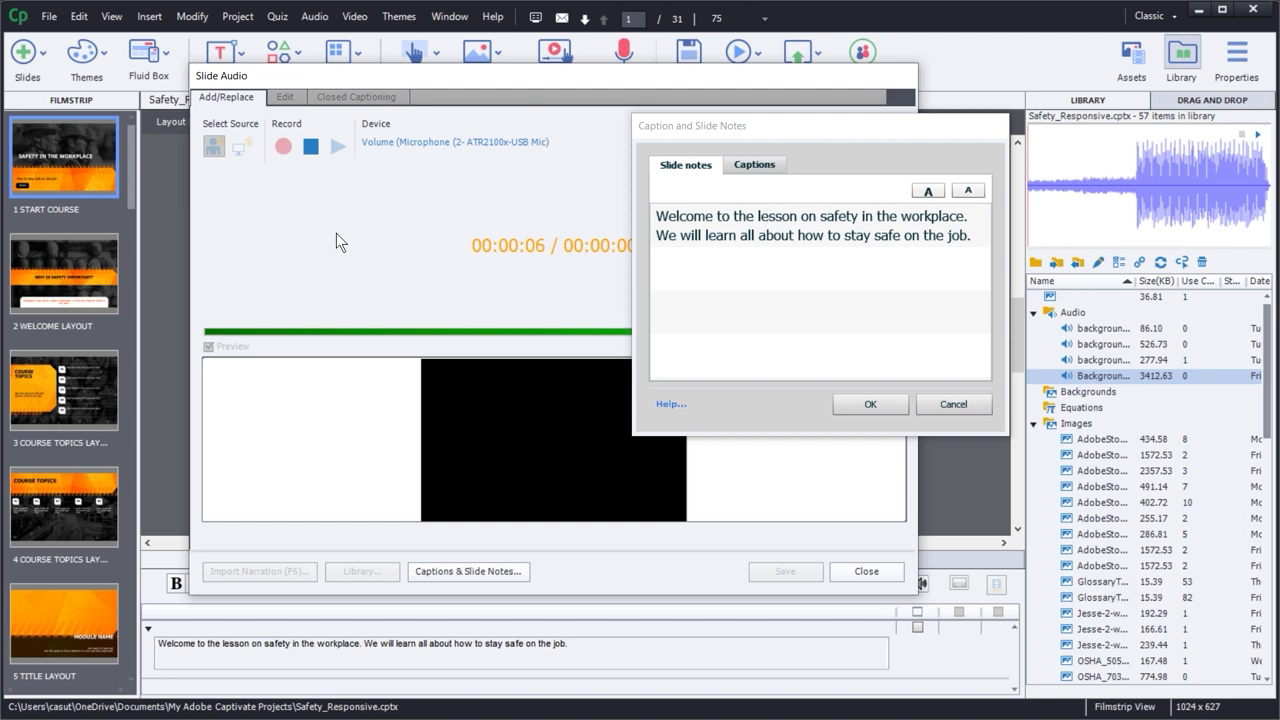
{"action": "left_click", "coordinate": [310, 146]}
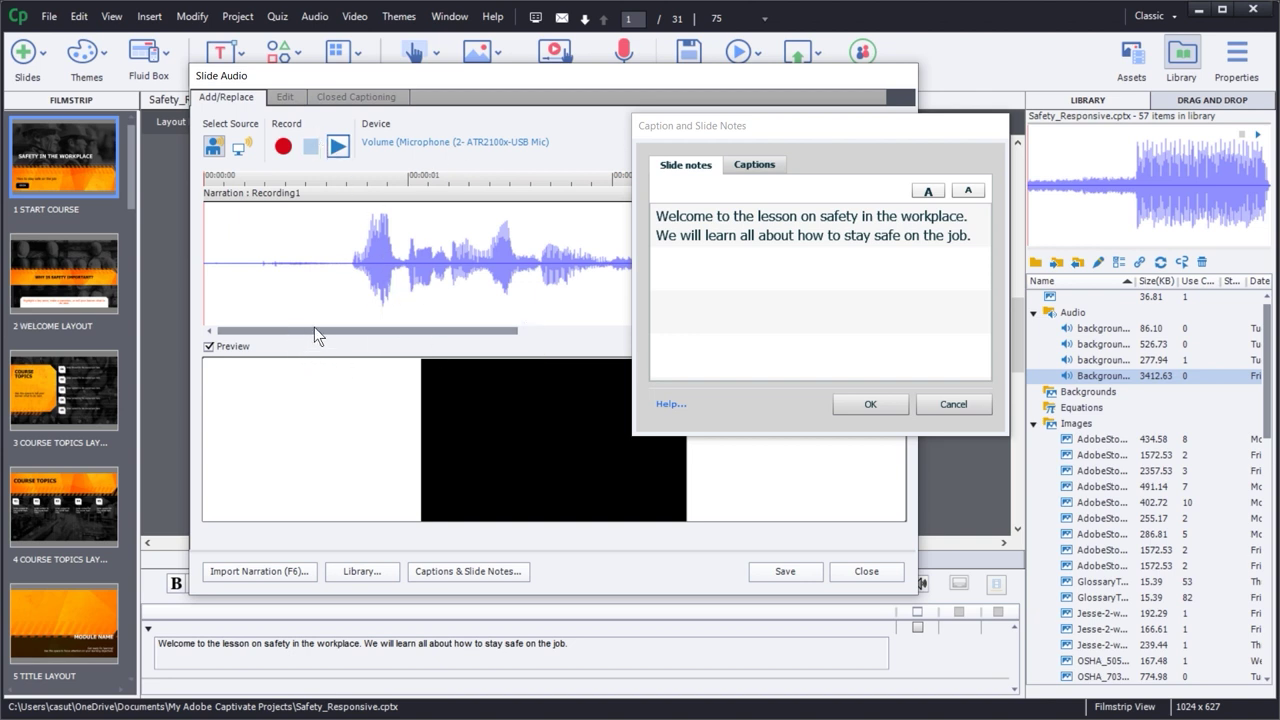
{"action": "left_click", "coordinate": [871, 403]}
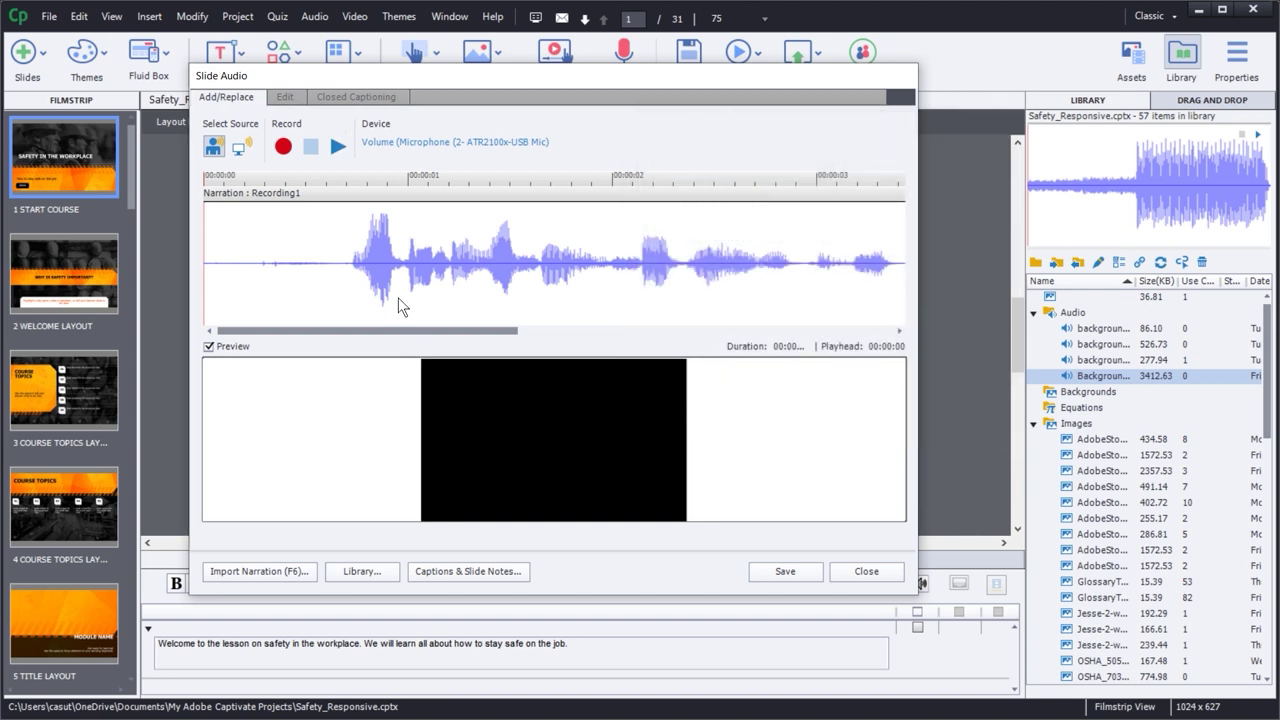
- Play back Recording1 in the Slide Audio recorder to review the narration
{"action": "left_click", "coordinate": [337, 148]}
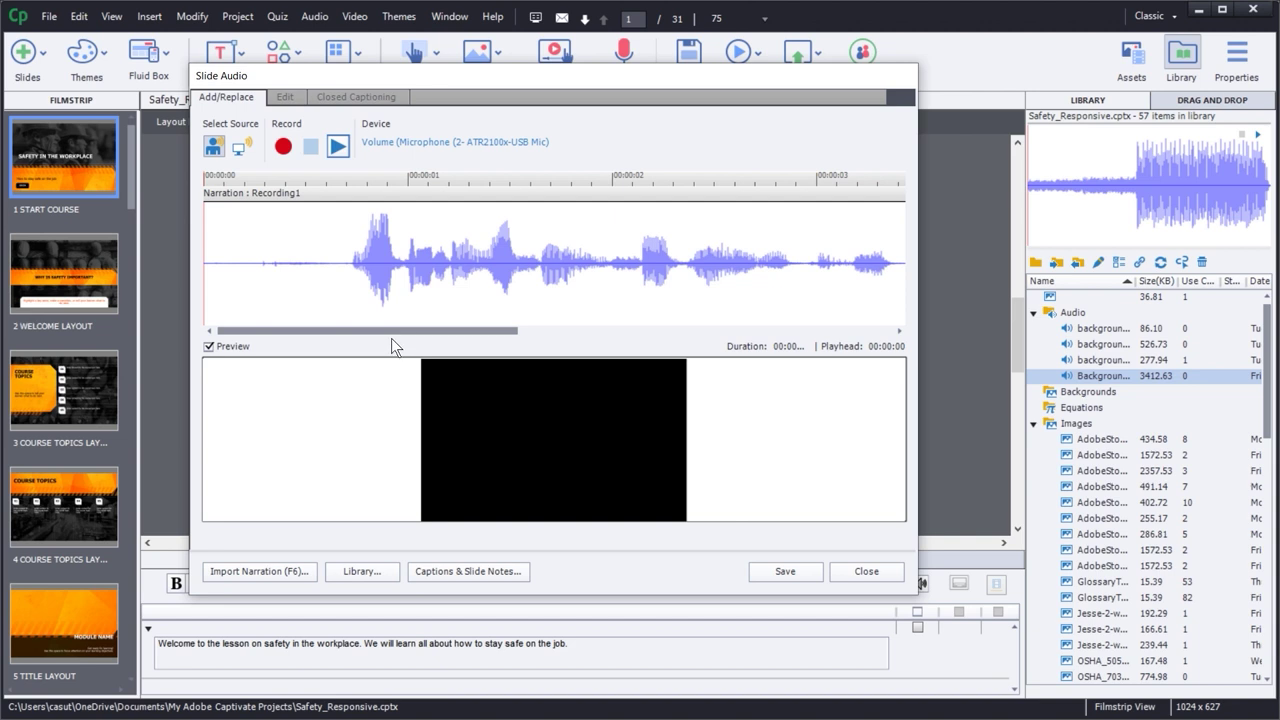
{"action": "left_click_drag", "start_coordinate": [411, 333], "coordinate": [236, 303]}
{"action": "left_click", "coordinate": [338, 147]}
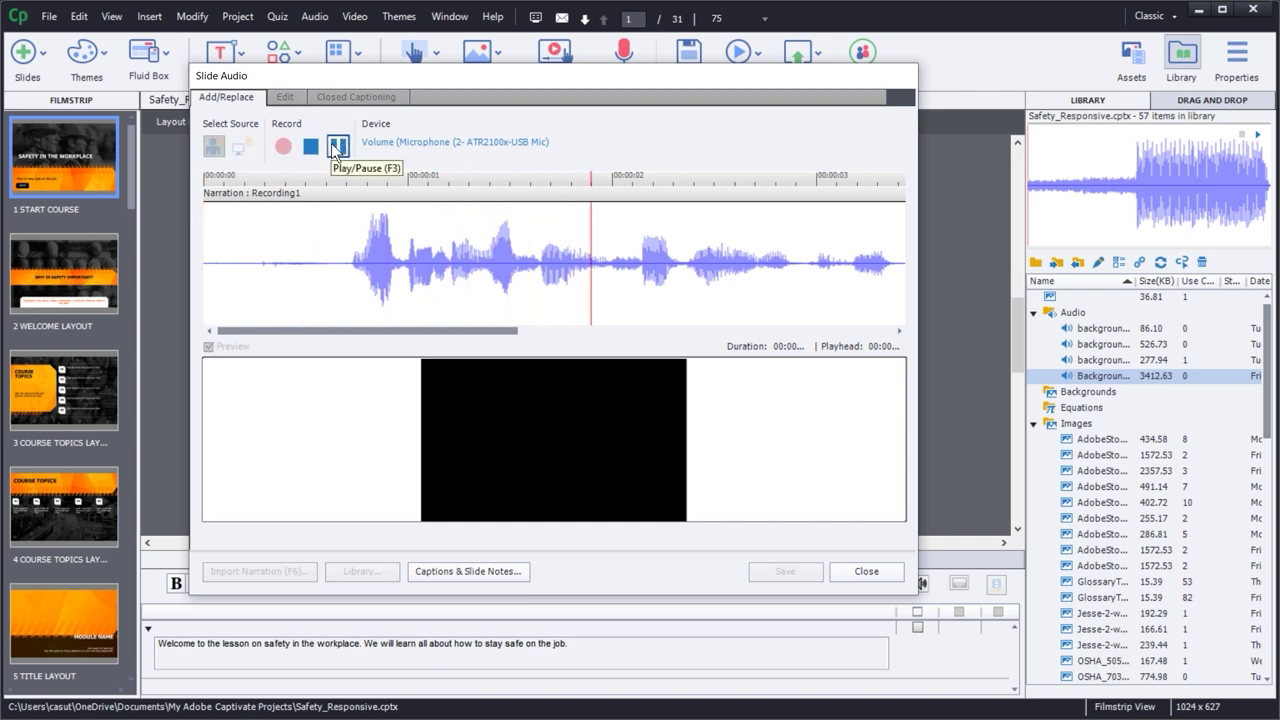
{"action": "left_click", "coordinate": [334, 148]}
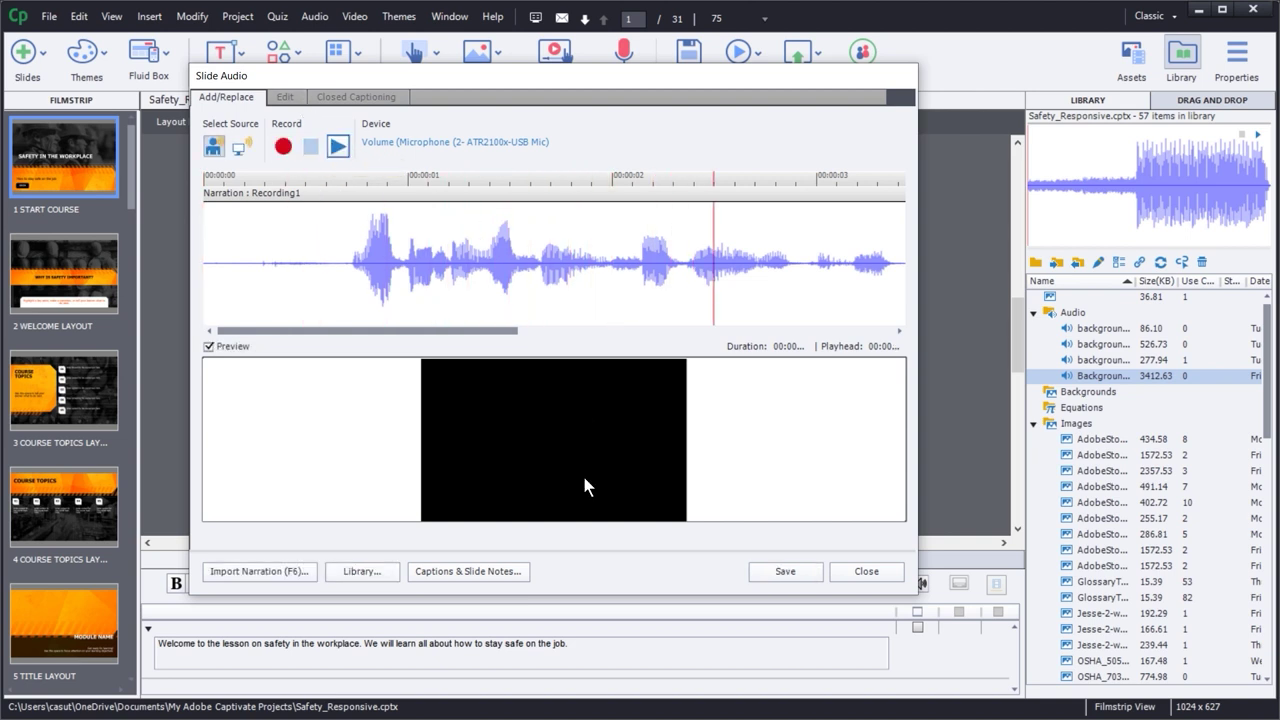
- Save the narration to slide 1, extending the slide to 7.7 seconds
{"action": "left_click", "coordinate": [785, 578]}
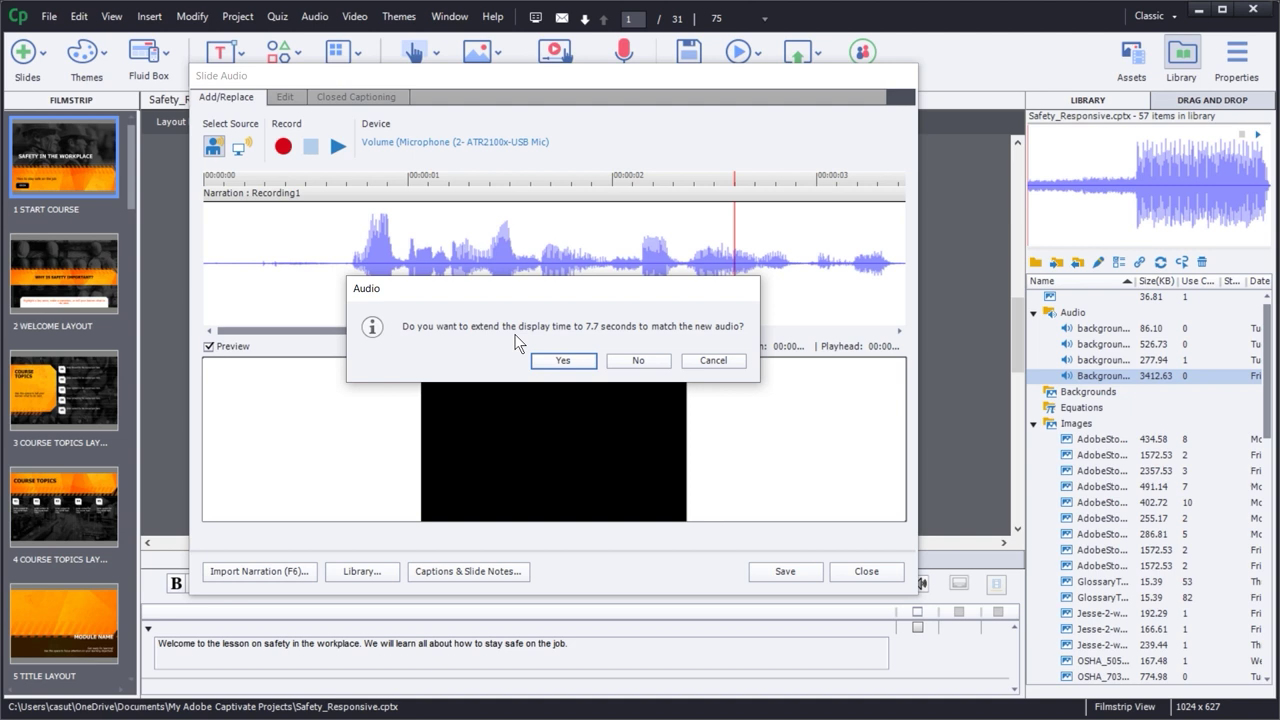
{"action": "left_click", "coordinate": [549, 360]}
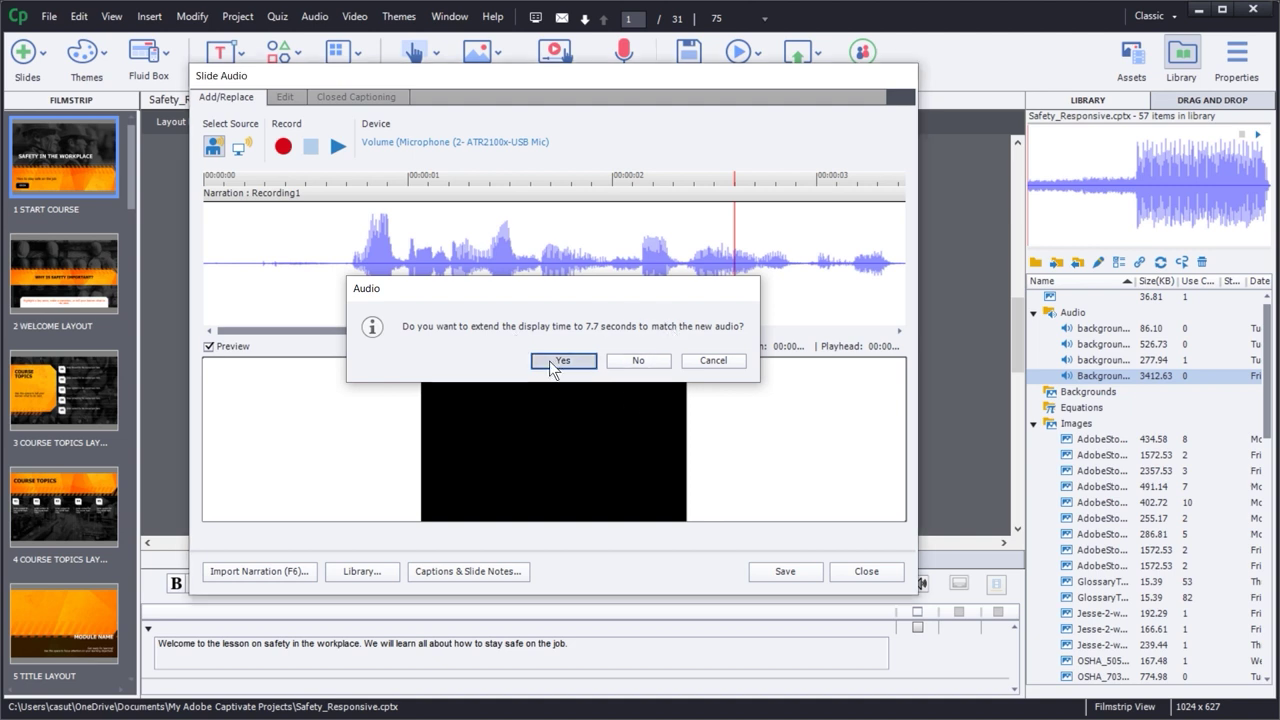
{"action": "left_click", "coordinate": [866, 572]}
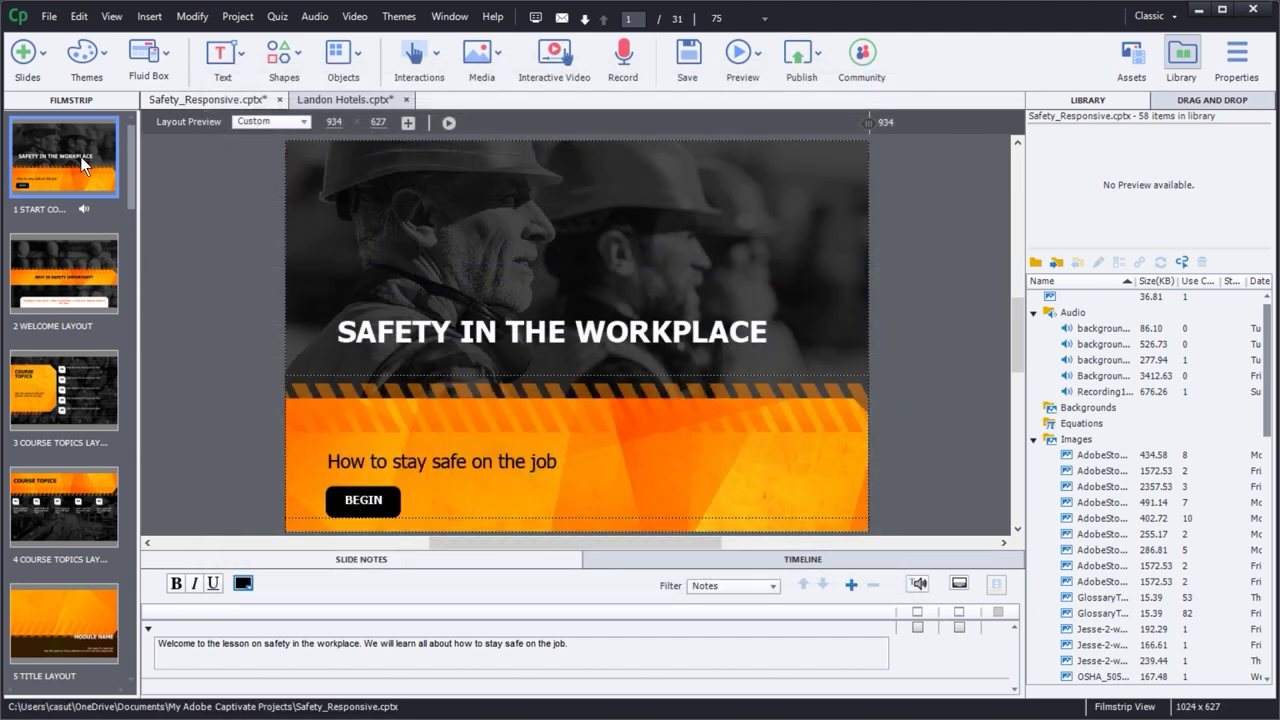
- Check Recording1.wav on the slide timeline and preview it in the Library
{"action": "left_click", "coordinate": [770, 559]}
{"action": "left_click", "coordinate": [214, 662]}
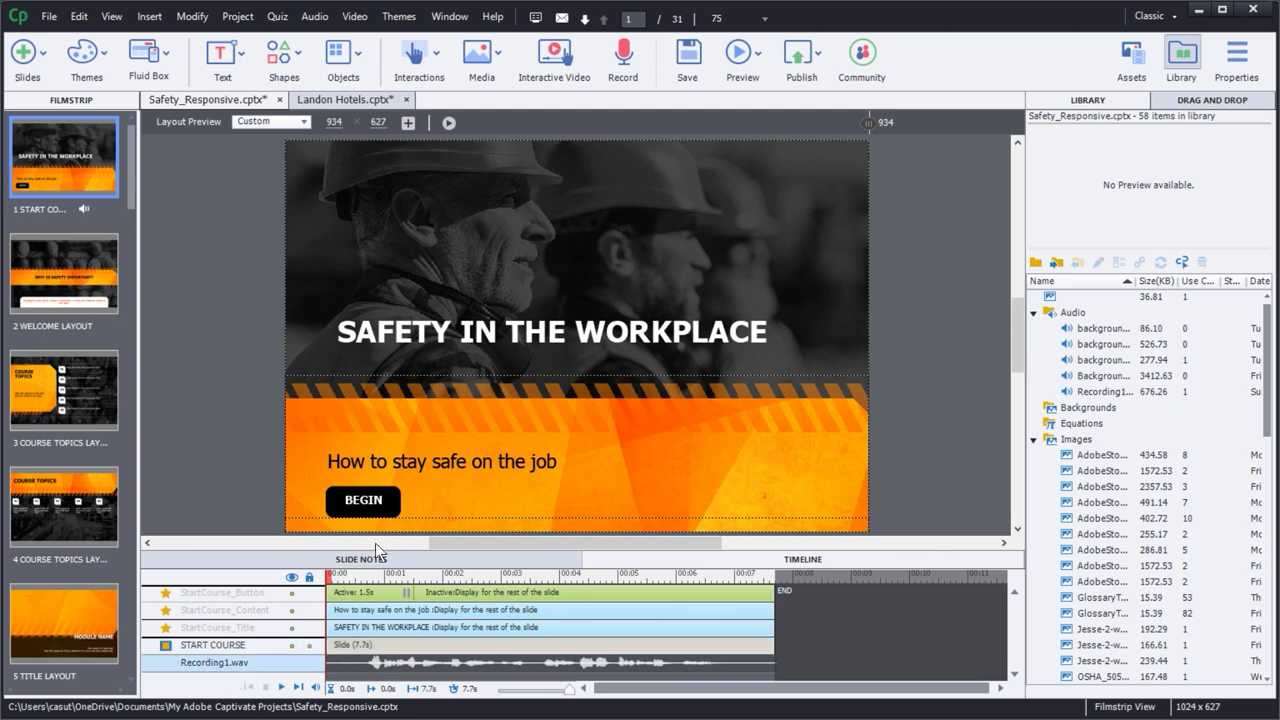
{"action": "left_click", "coordinate": [1183, 57]}
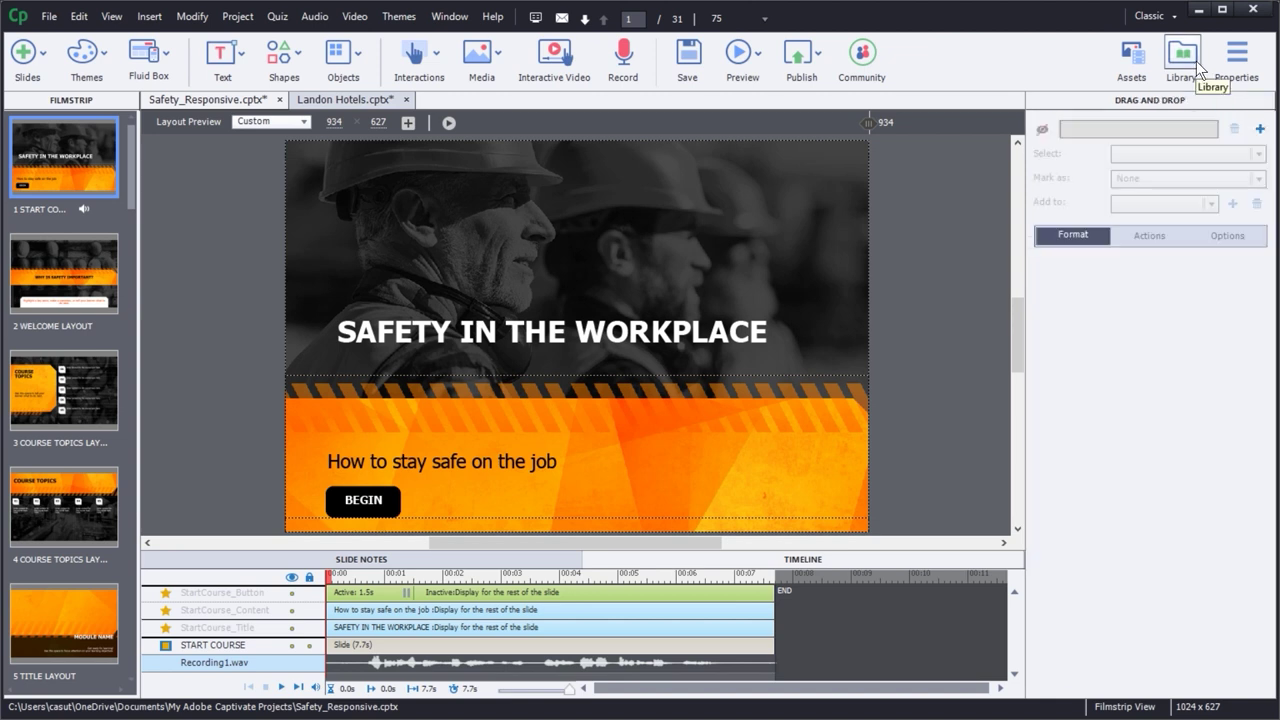
{"action": "left_click", "coordinate": [1199, 67]}
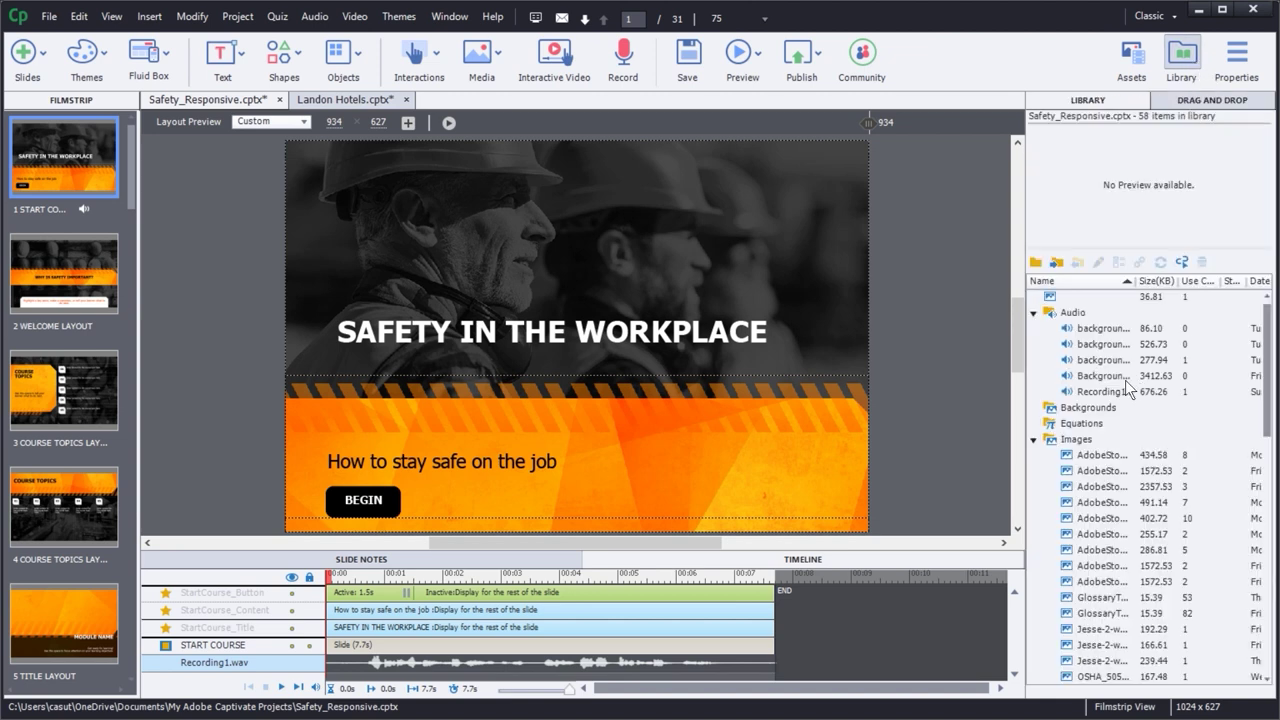
{"action": "left_click", "coordinate": [1092, 392]}
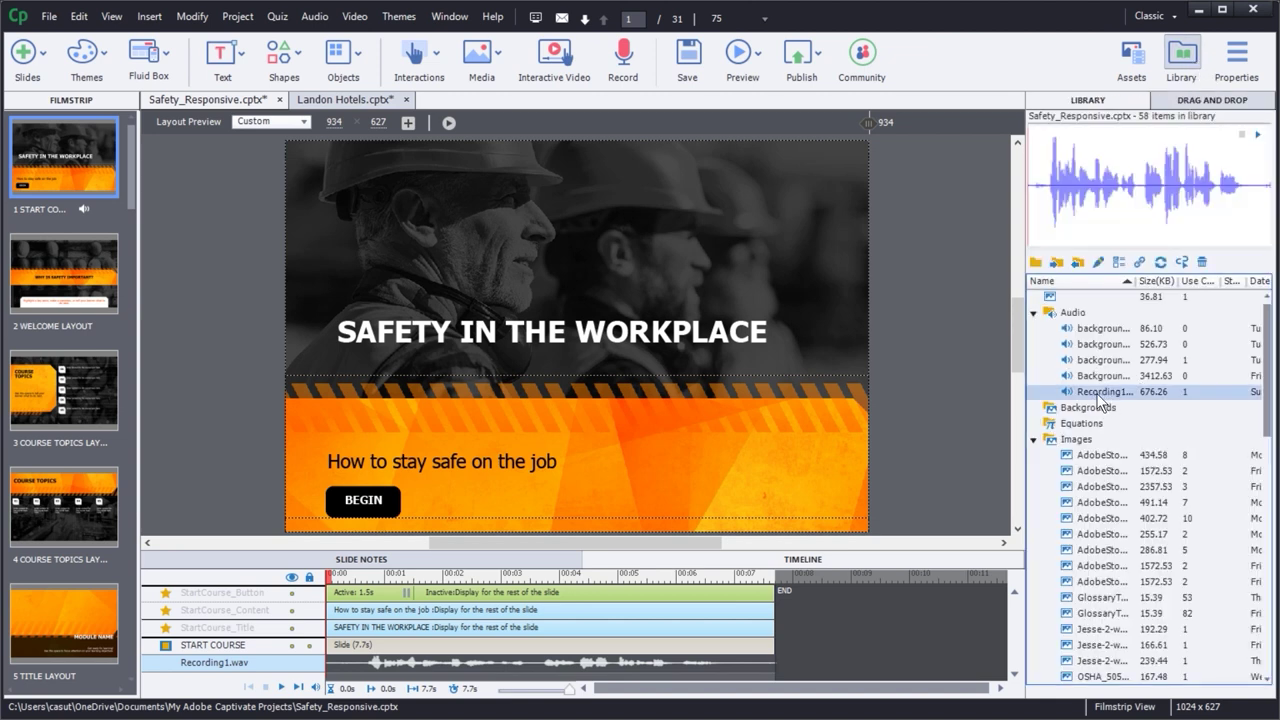
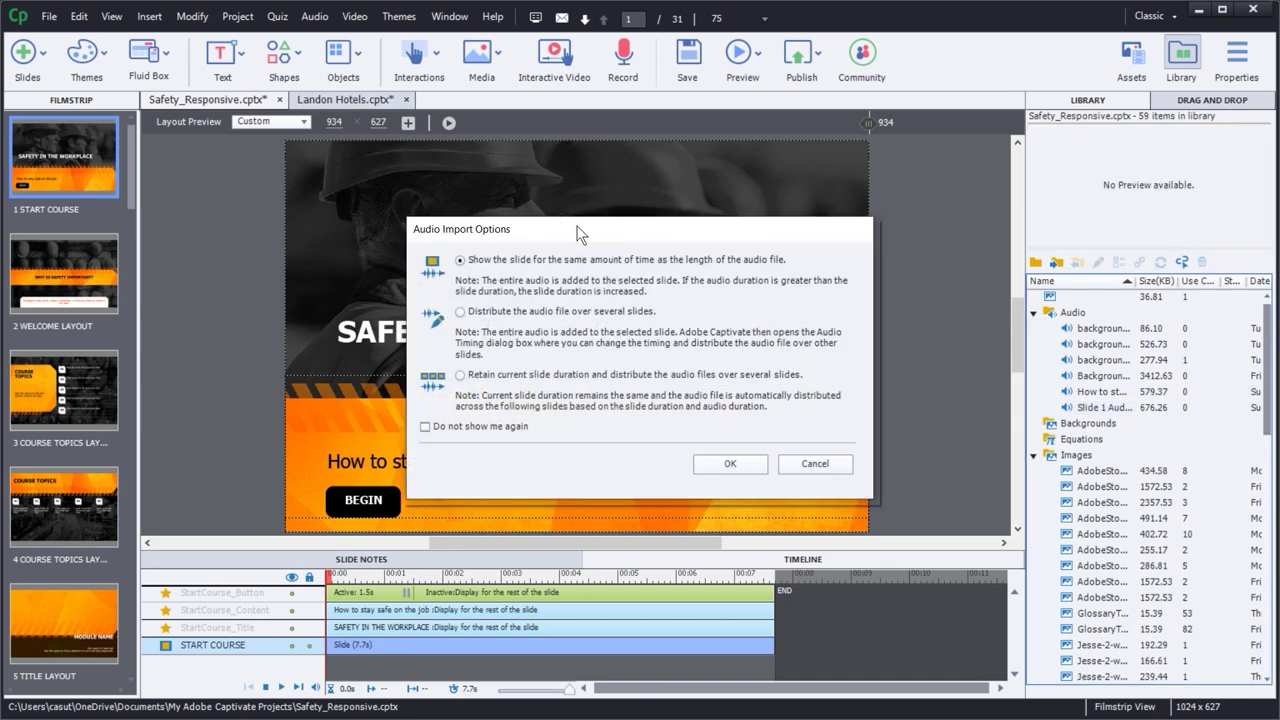
- Move the Audio Import Options dialog up and left to reveal the 'How to stay safe on the job' line
{"action": "left_click_drag", "start_coordinate": [583, 229], "coordinate": [461, 175]}
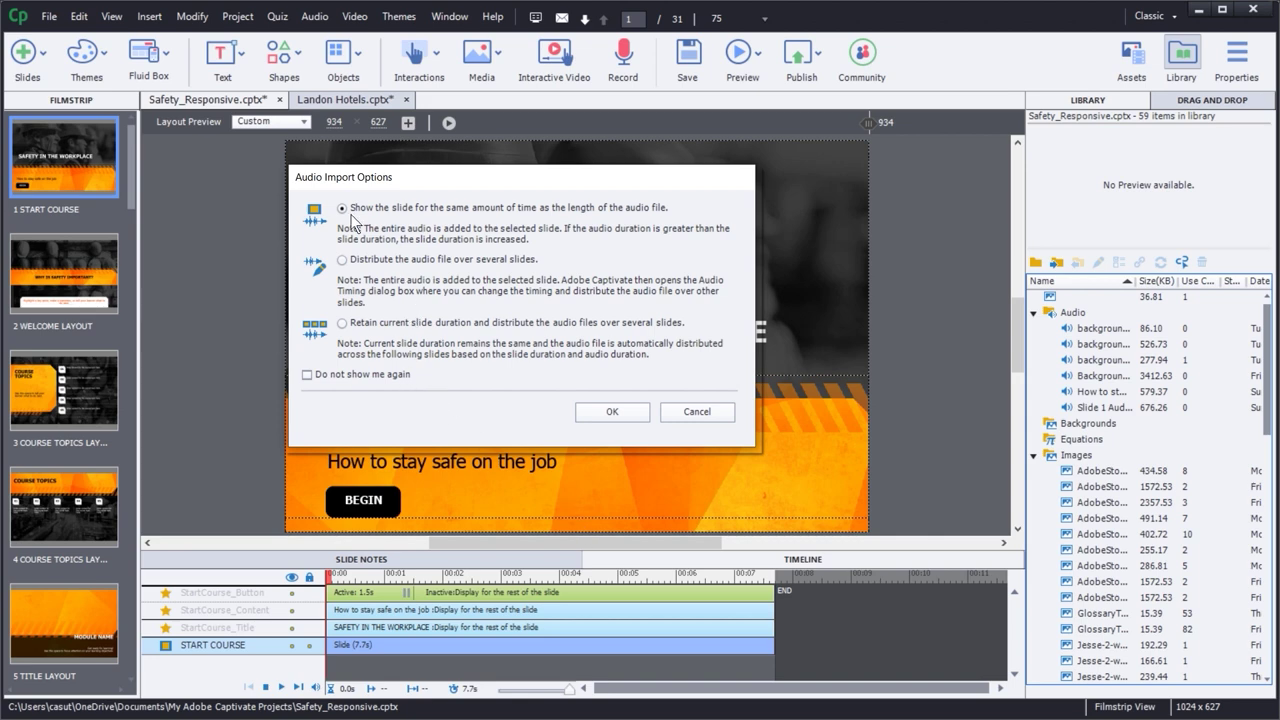
- Stretch slide 1 to the 19.5 s narration, preview playback, and widen the Library Name column
{"action": "left_click", "coordinate": [611, 413]}
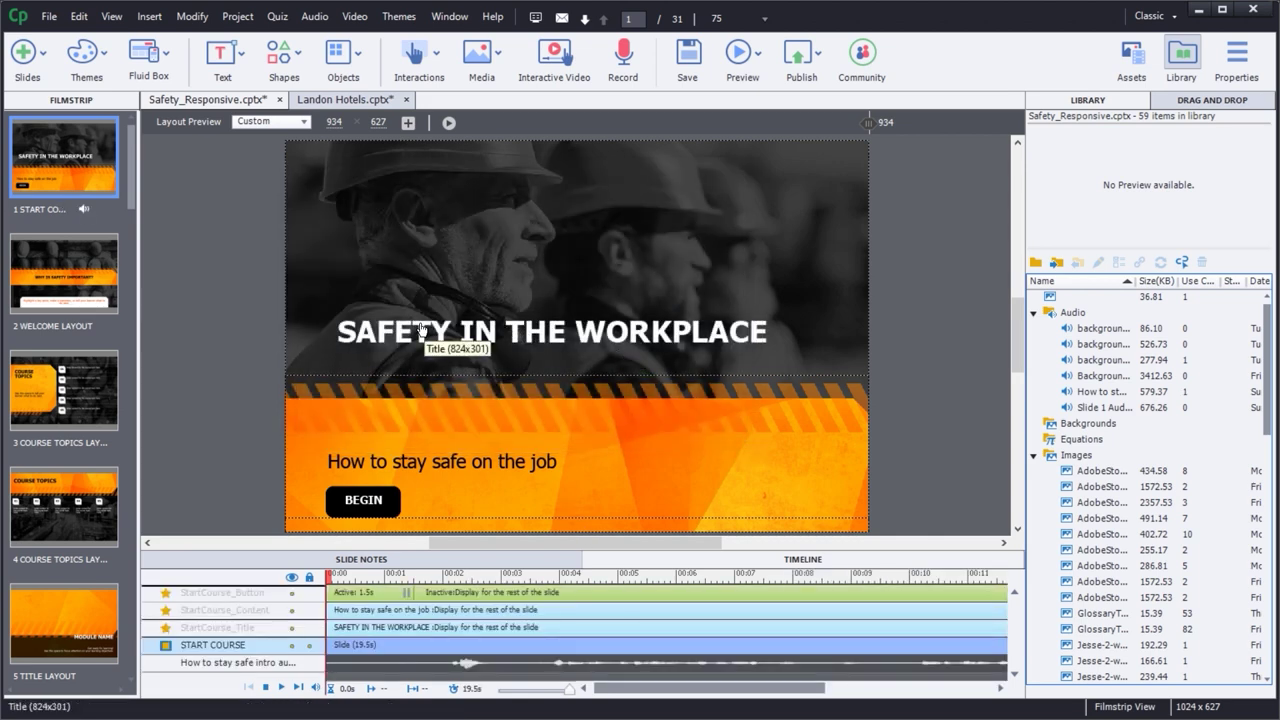
{"action": "key", "text": "space"}
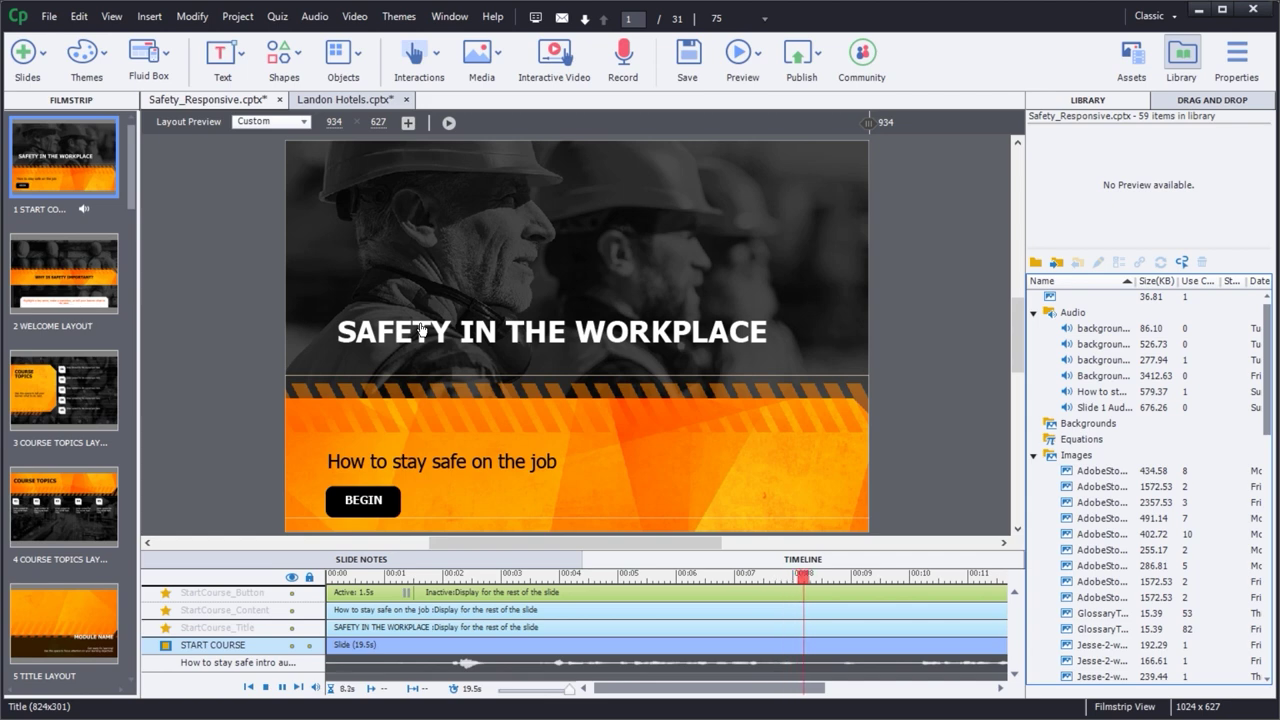
{"action": "key", "text": "space"}
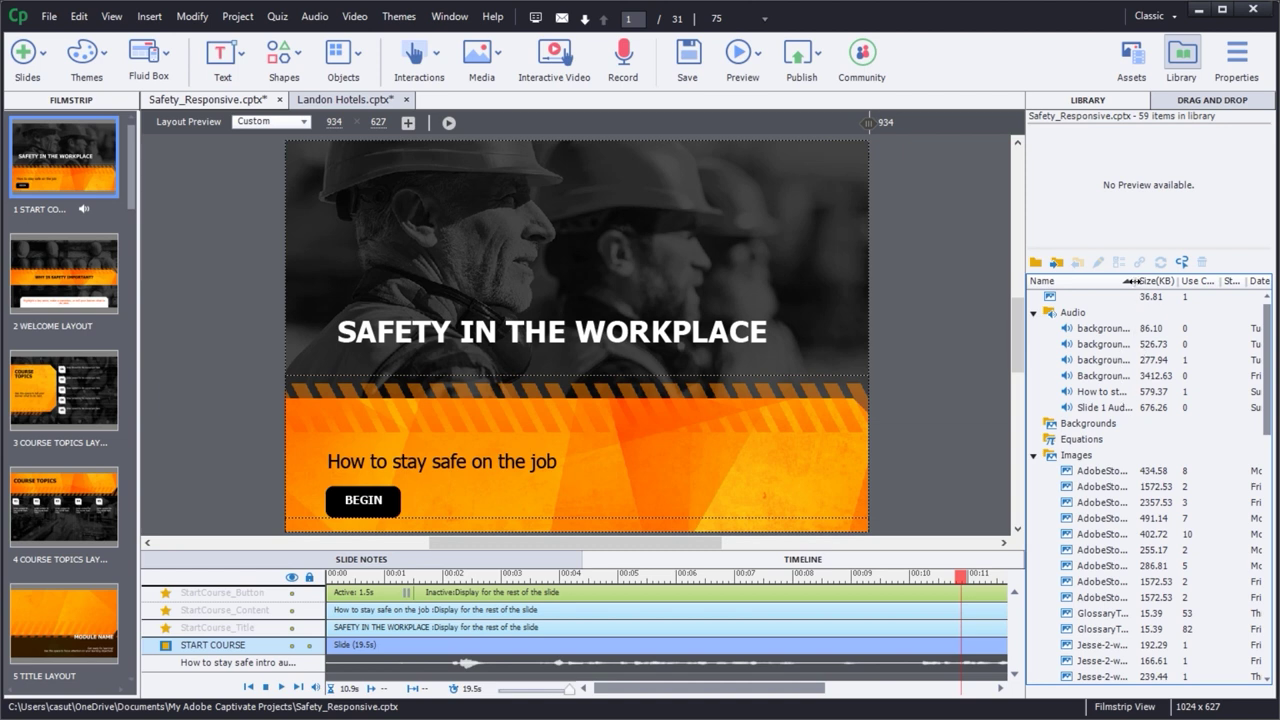
{"action": "left_click_drag", "start_coordinate": [1135, 281], "coordinate": [1200, 283]}
{"action": "left_click", "coordinate": [313, 17]}
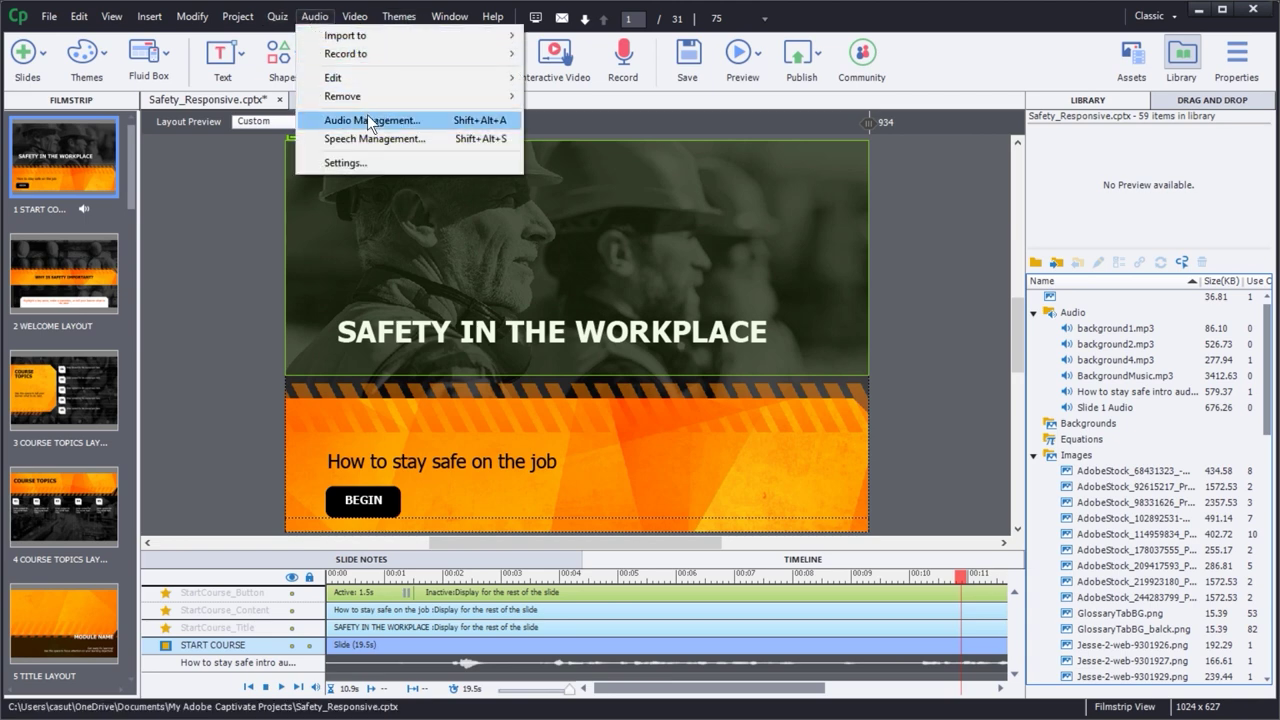
{"action": "left_click", "coordinate": [368, 120]}
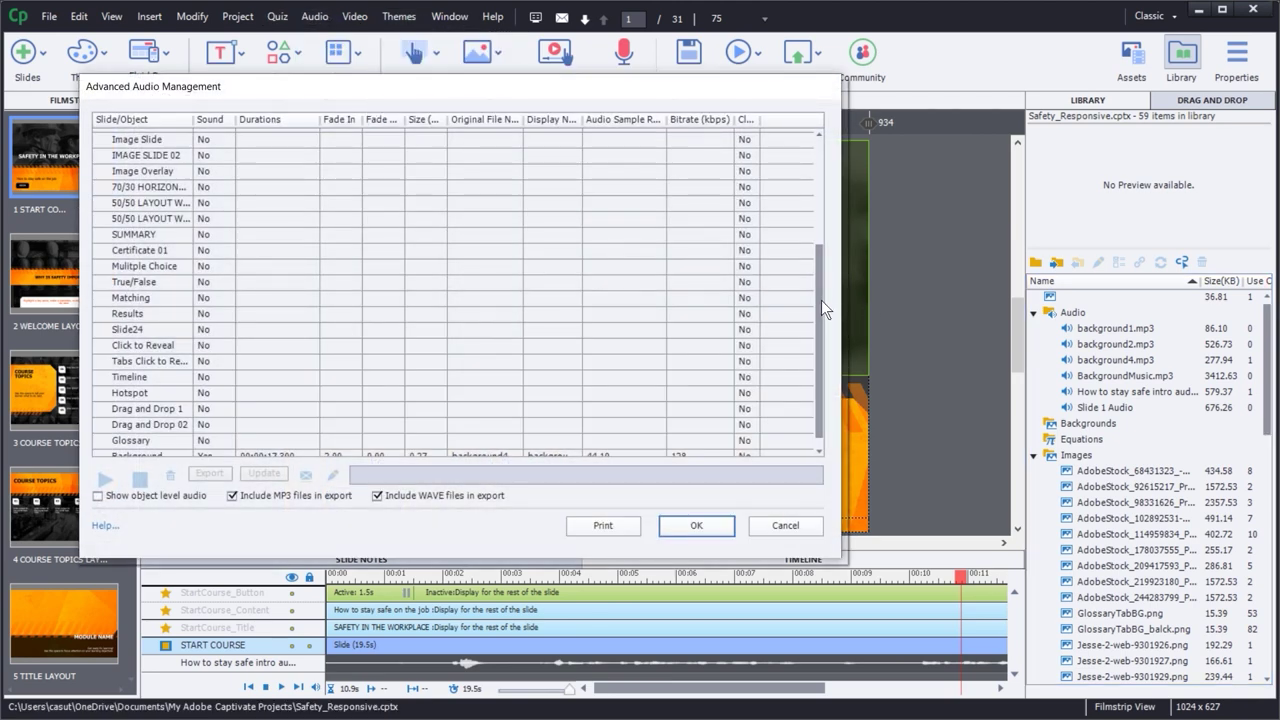
{"action": "scroll", "coordinate": [821, 300], "scroll_direction": "up", "scroll_amount": 4}
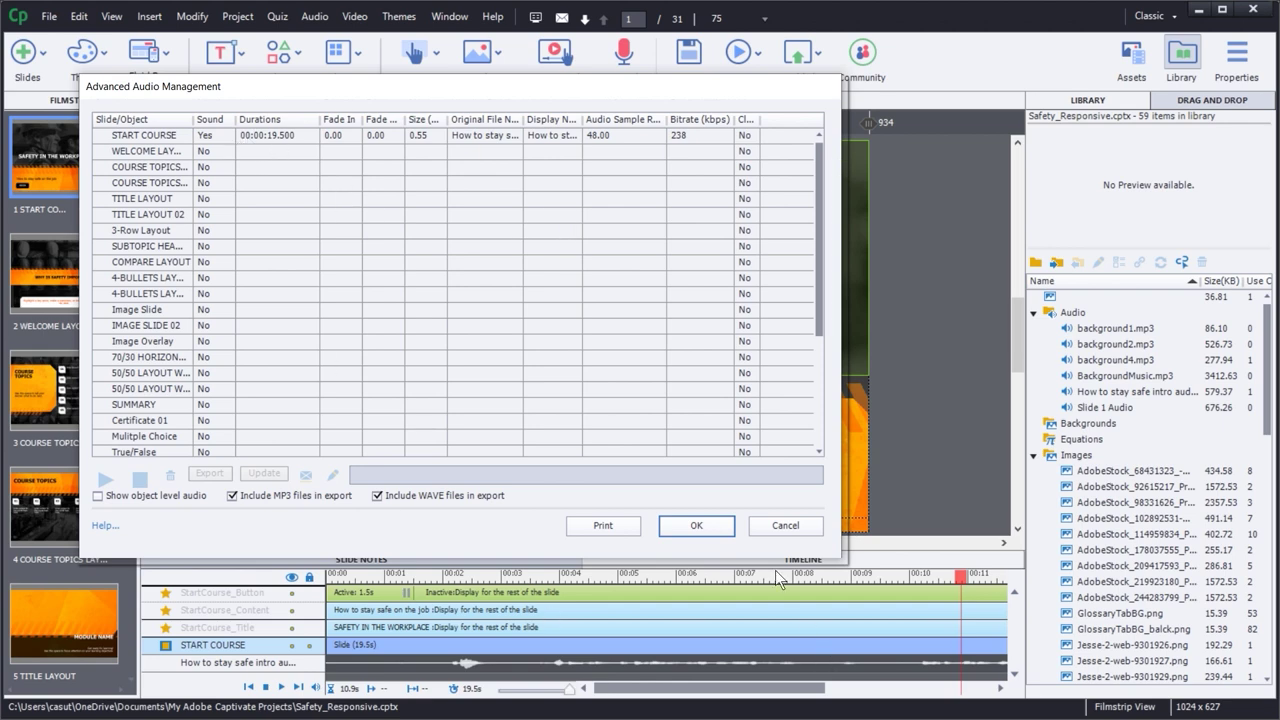
{"action": "left_click", "coordinate": [700, 529]}
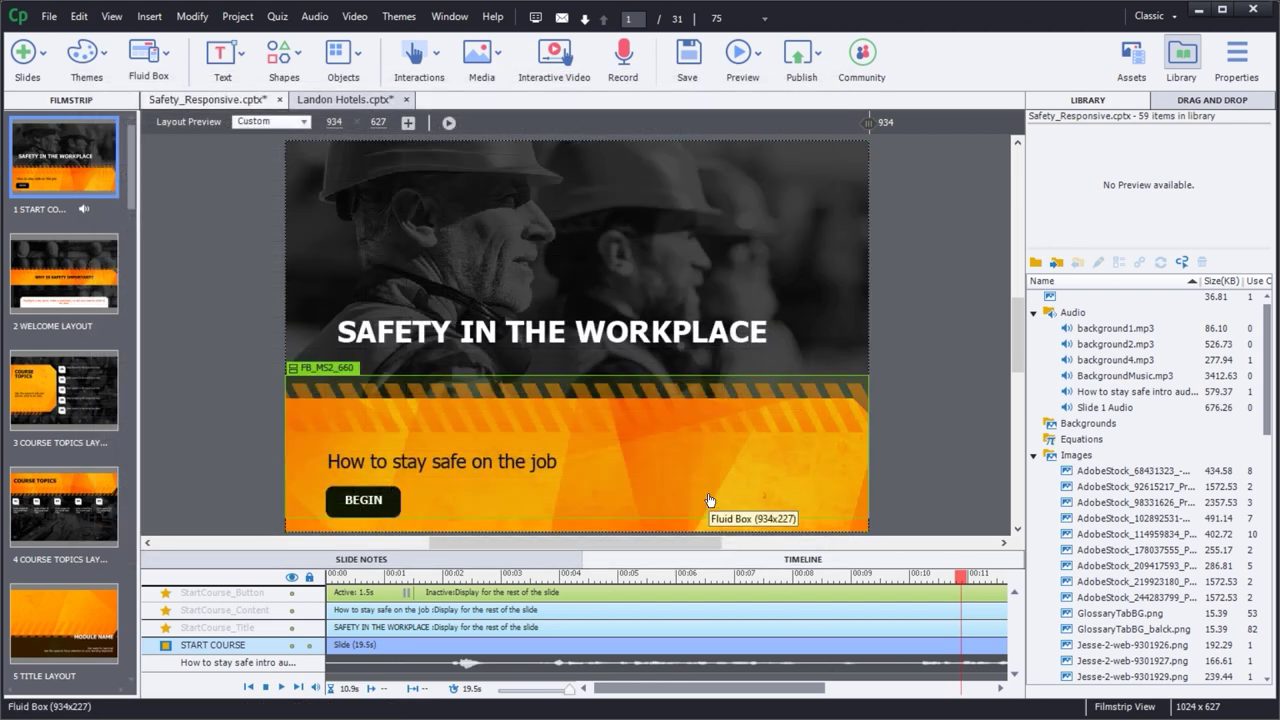
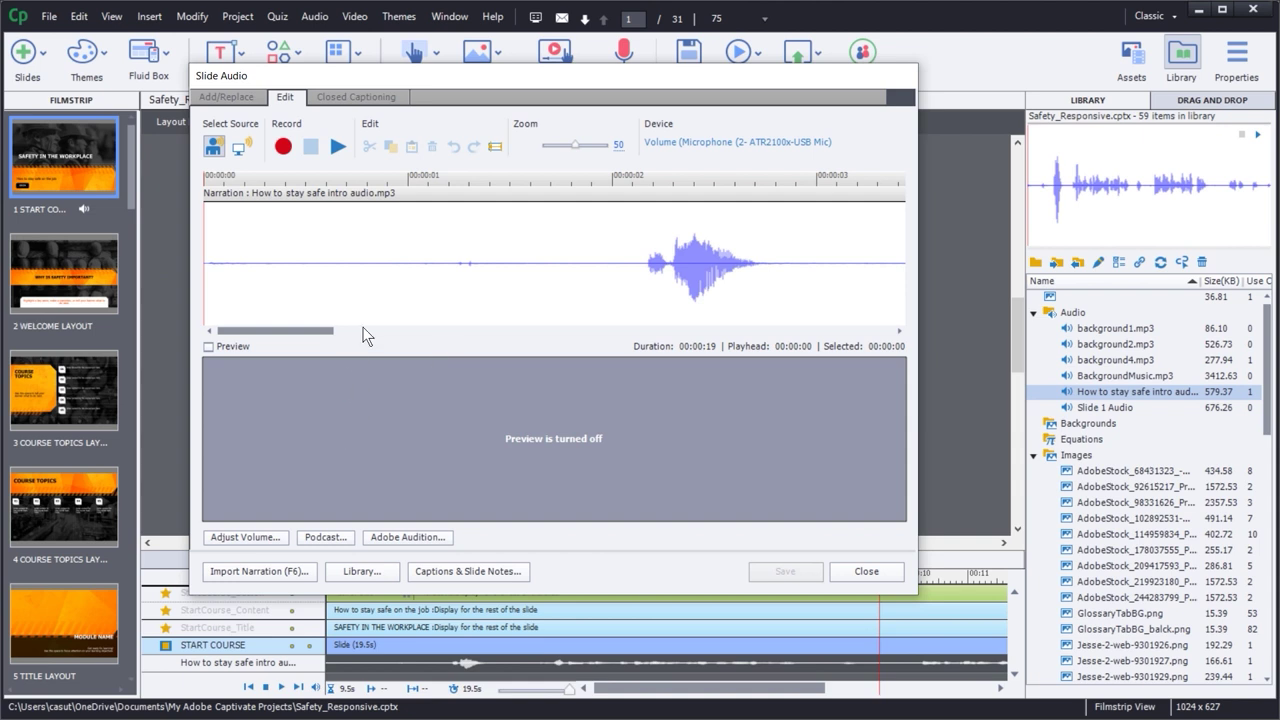
- Zoom the slide 1 narration waveform out to about 9 so the full 19 seconds fit in view
{"action": "left_click_drag", "start_coordinate": [309, 329], "coordinate": [217, 308]}
{"action": "left_click_drag", "start_coordinate": [572, 147], "coordinate": [595, 150]}
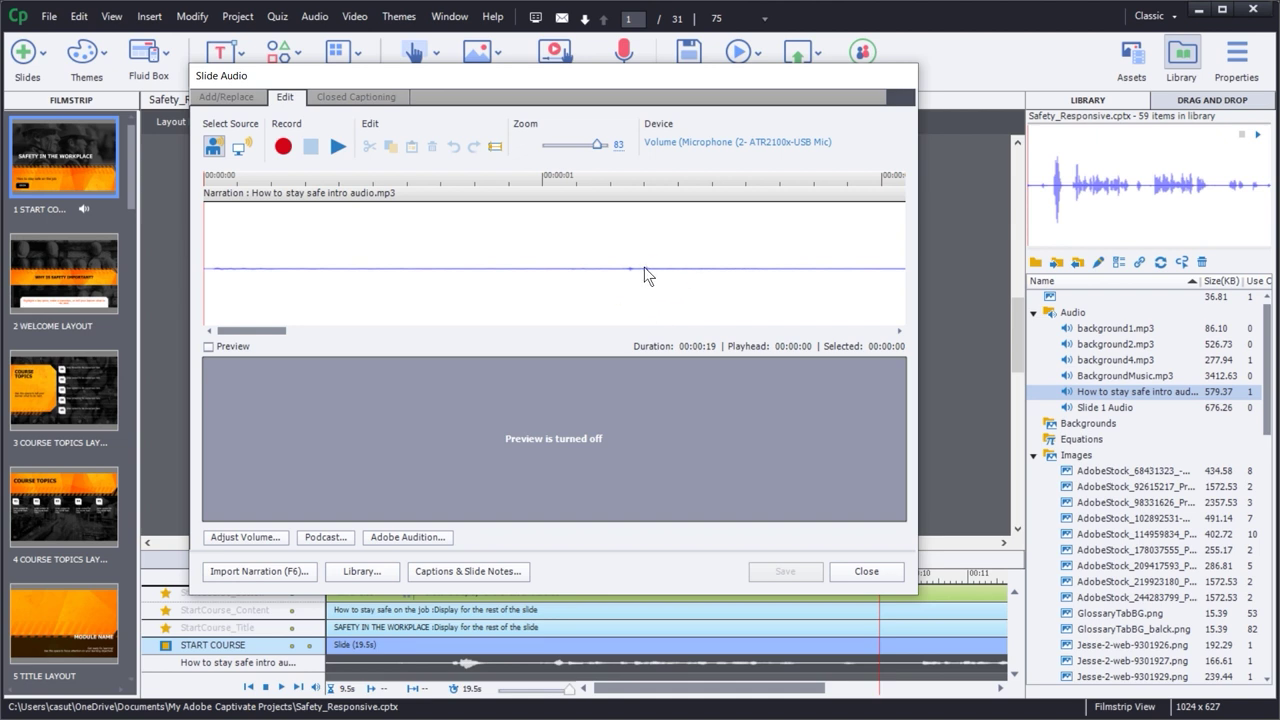
{"action": "left_click_drag", "start_coordinate": [603, 147], "coordinate": [549, 166]}
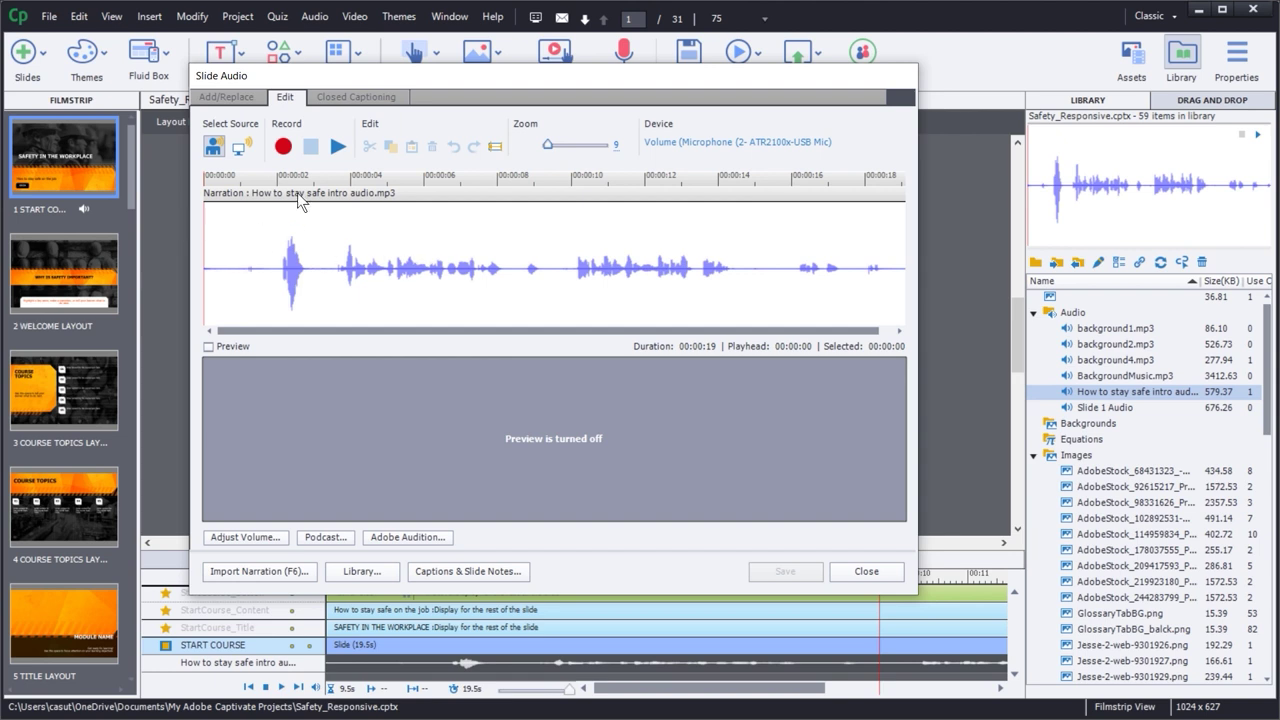
- Play the narration from its start, then select the silent gap before the first spoken word
{"action": "left_click", "coordinate": [338, 146]}
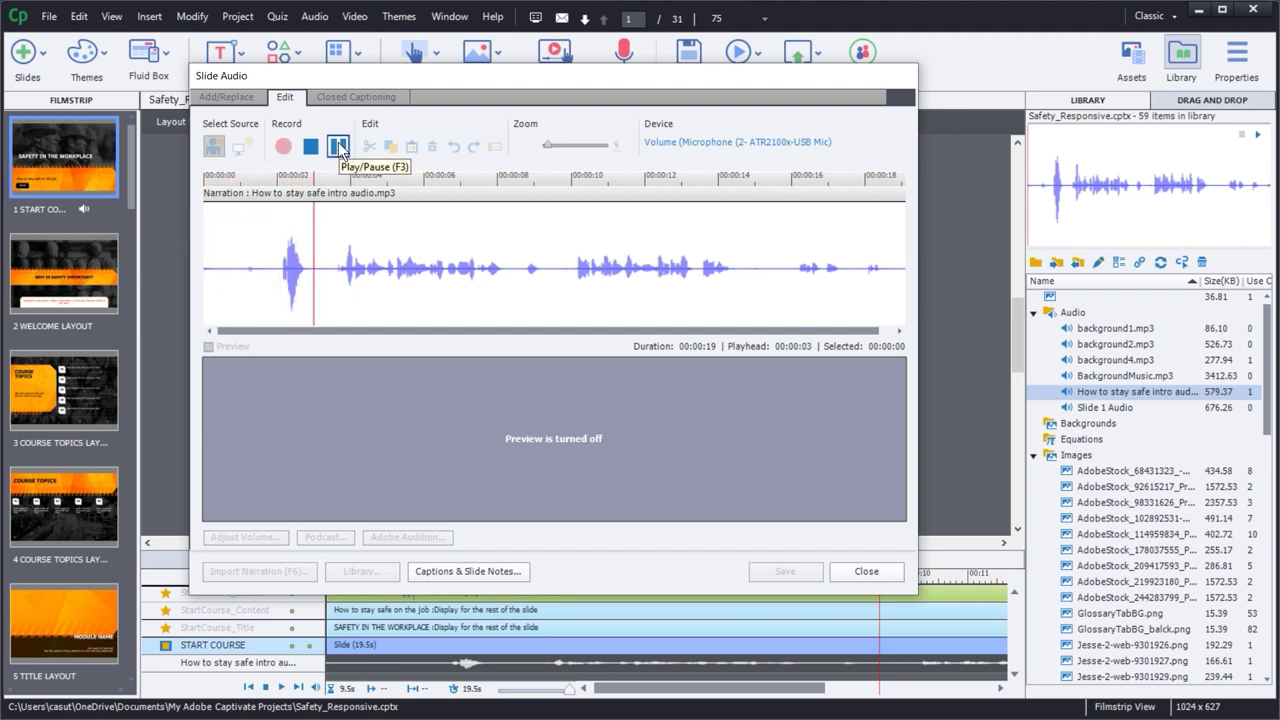
{"action": "left_click", "coordinate": [338, 146]}
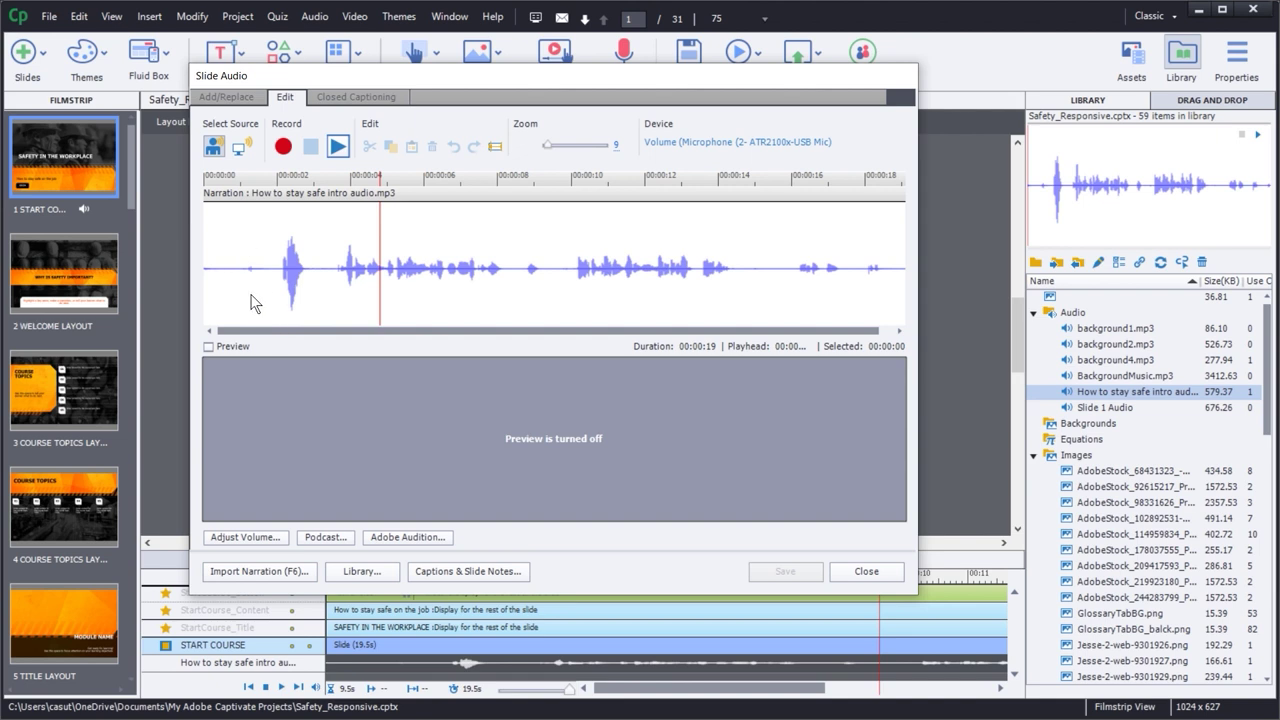
{"action": "left_click", "coordinate": [224, 238]}
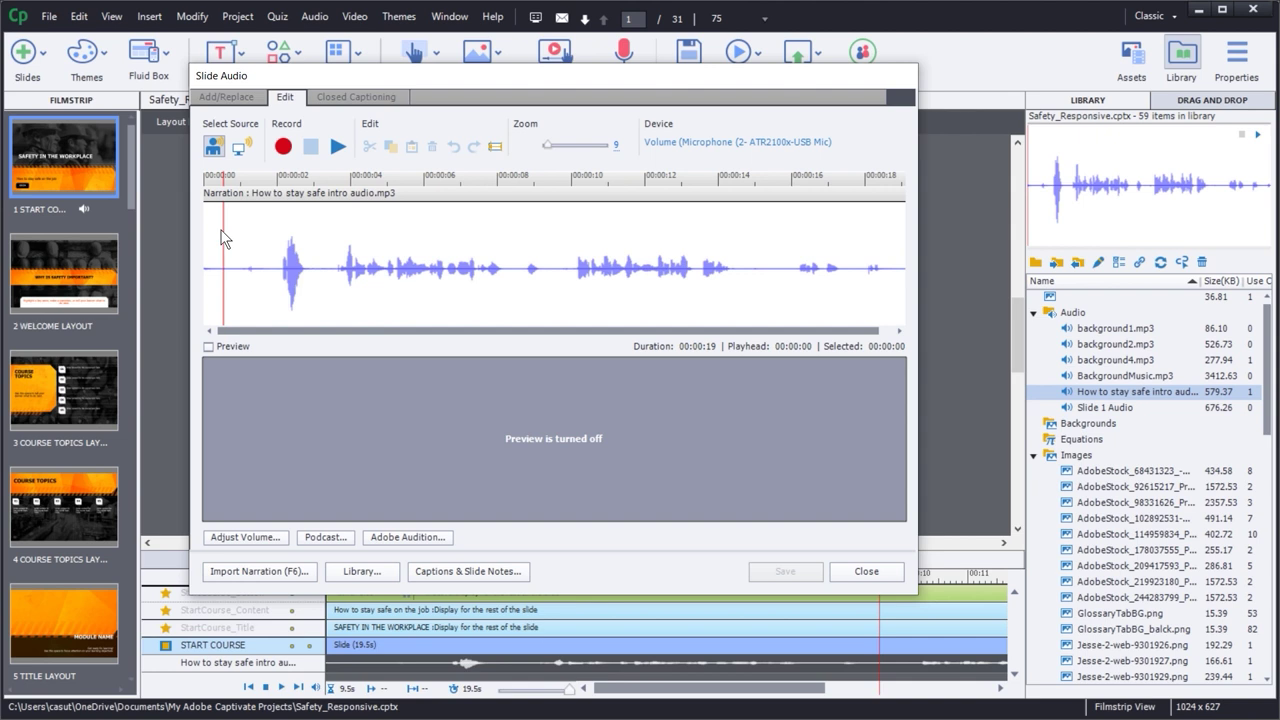
{"action": "key", "text": "space"}
{"action": "key", "text": "space"}
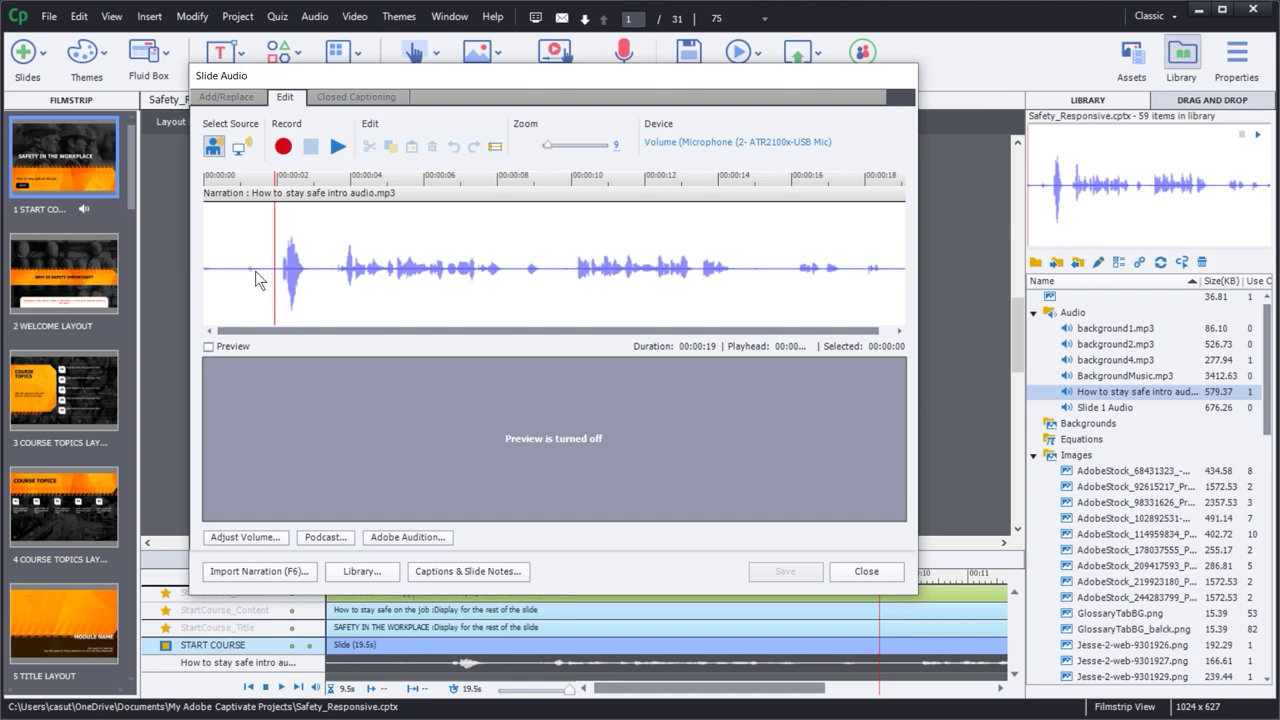
{"action": "left_click_drag", "start_coordinate": [255, 271], "coordinate": [235, 276]}
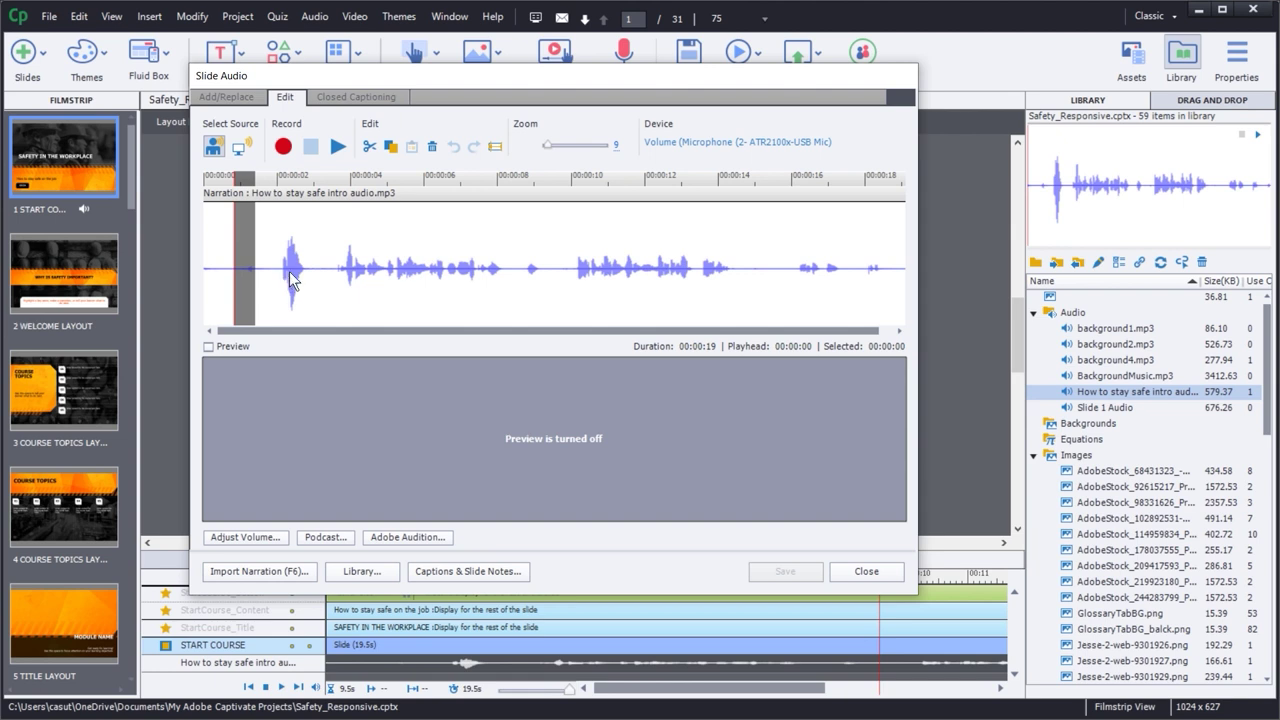
{"action": "left_click_drag", "start_coordinate": [257, 279], "coordinate": [234, 283]}
{"action": "left_click", "coordinate": [433, 147]}
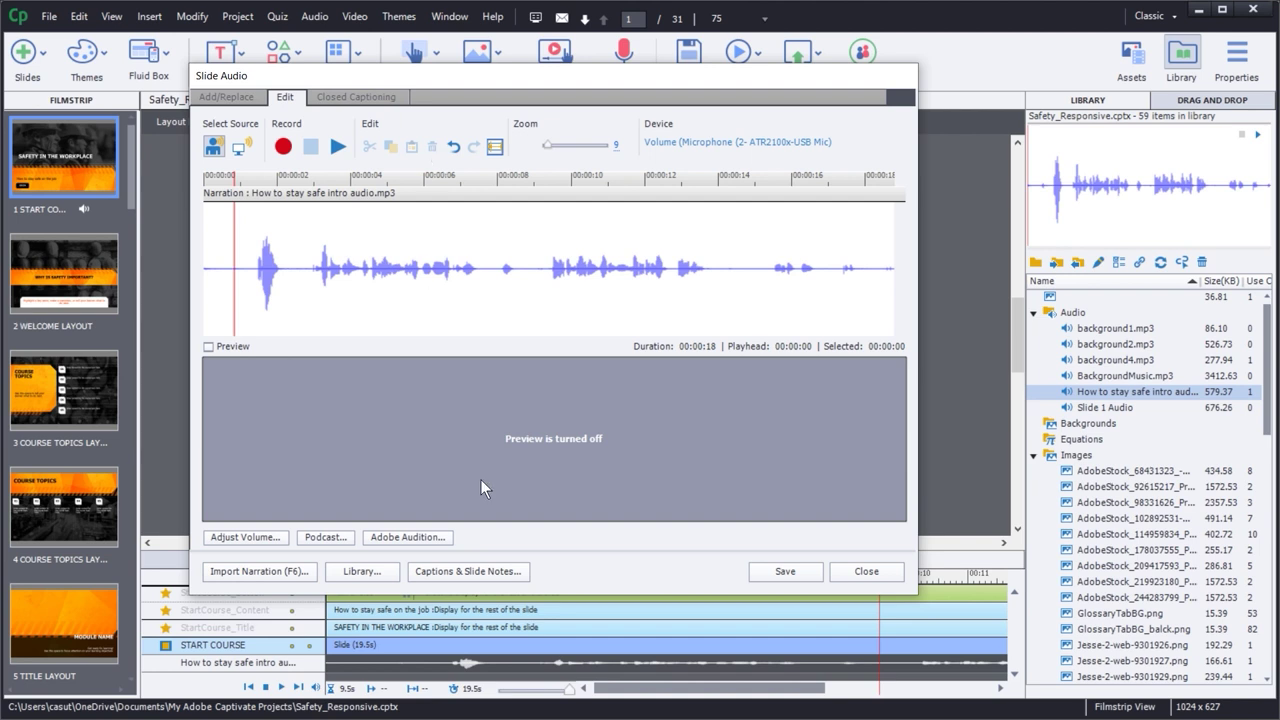
{"action": "left_click", "coordinate": [453, 147]}
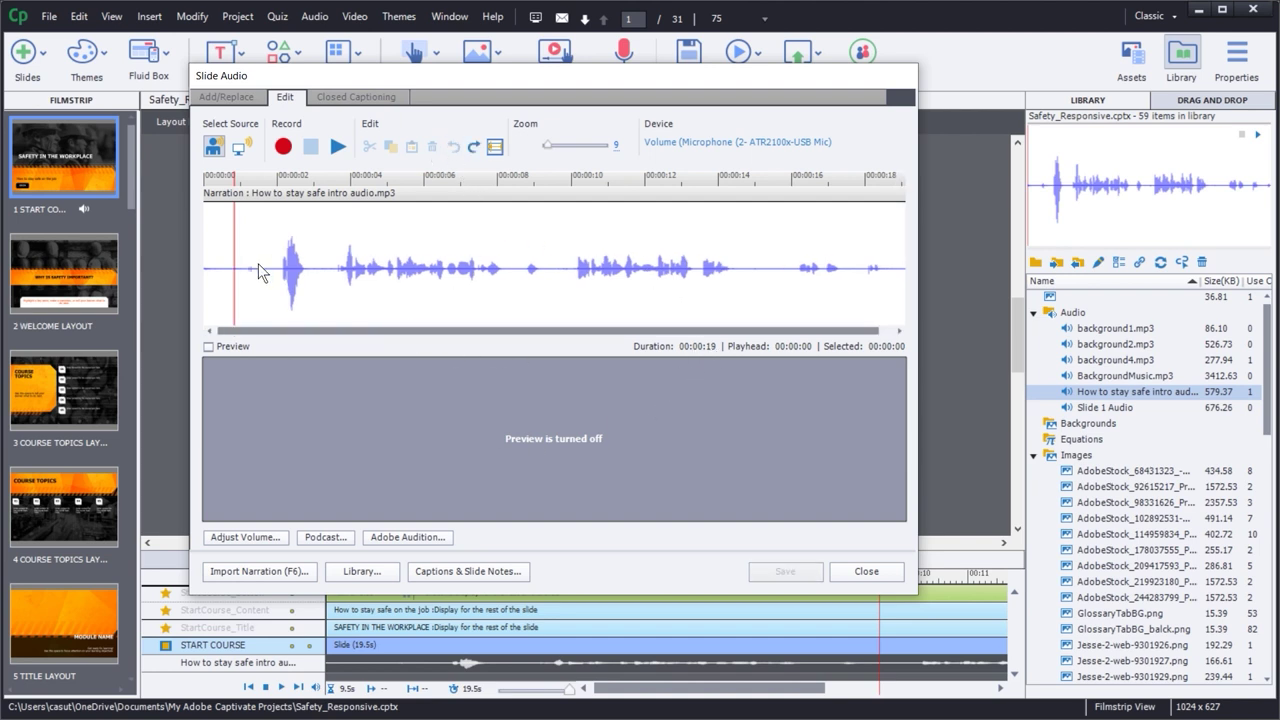
{"action": "left_click_drag", "start_coordinate": [258, 266], "coordinate": [228, 266]}
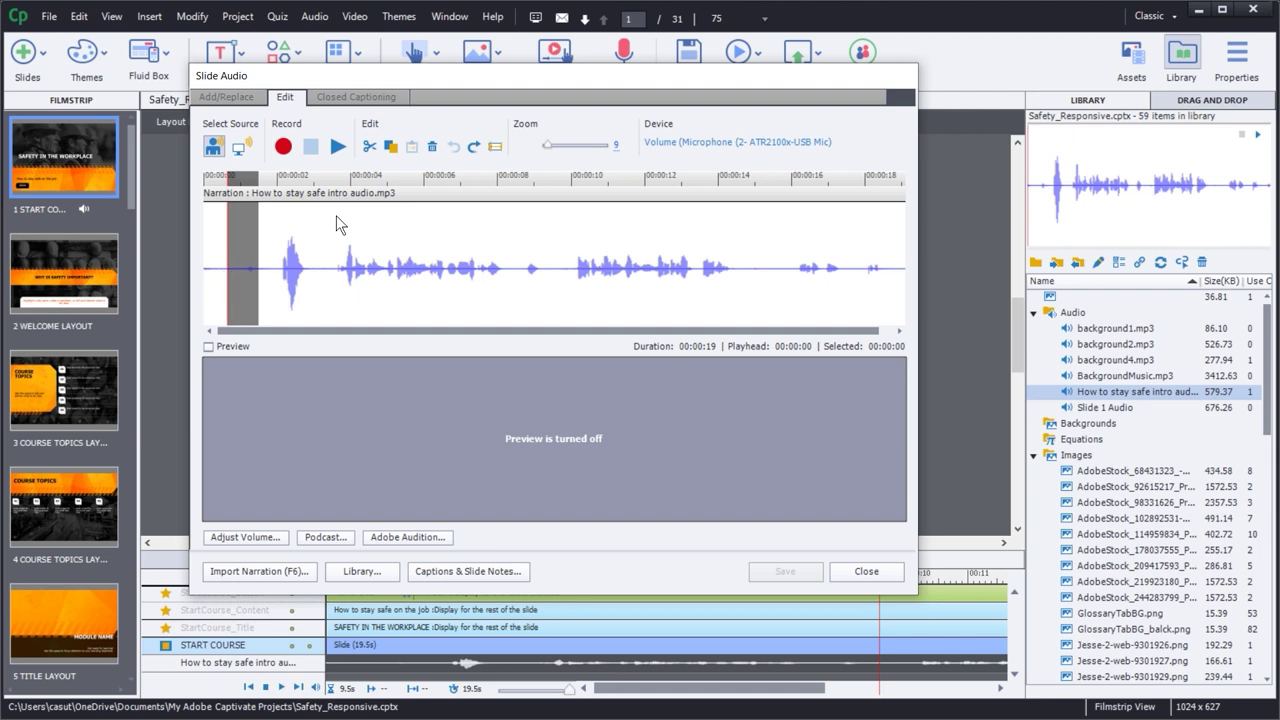
{"action": "left_click", "coordinate": [494, 147]}
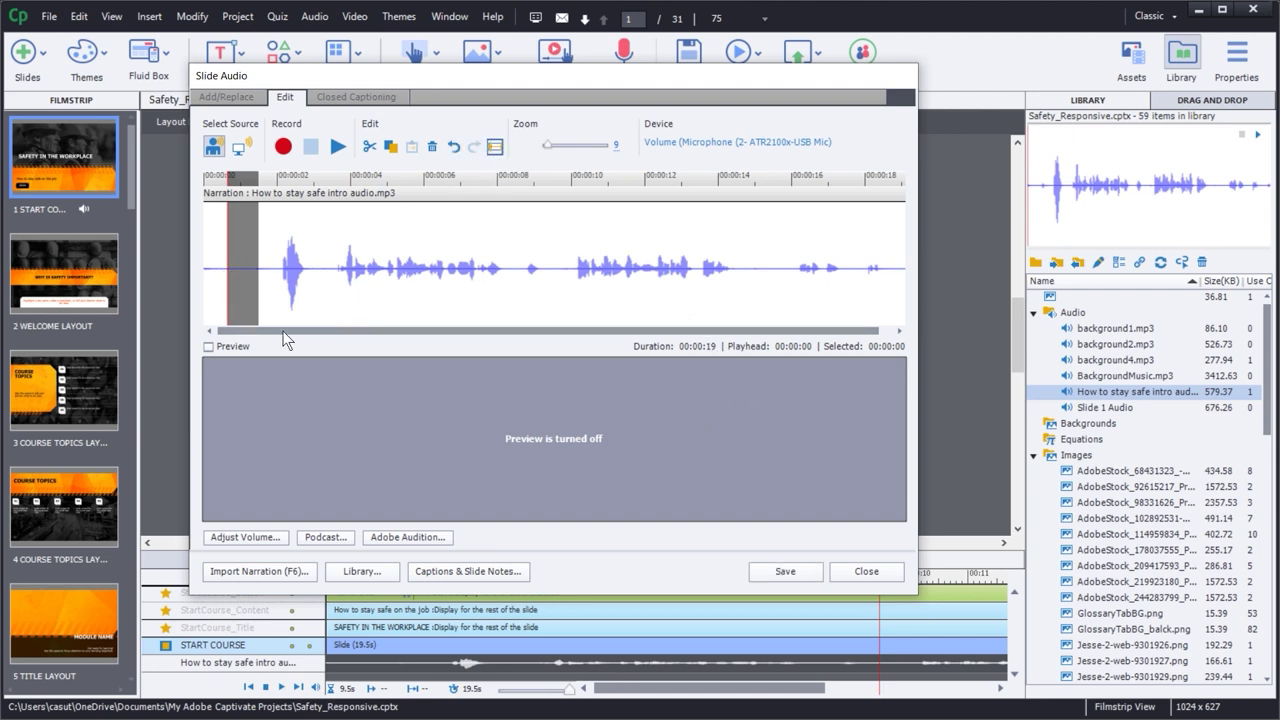
{"action": "left_click", "coordinate": [214, 276]}
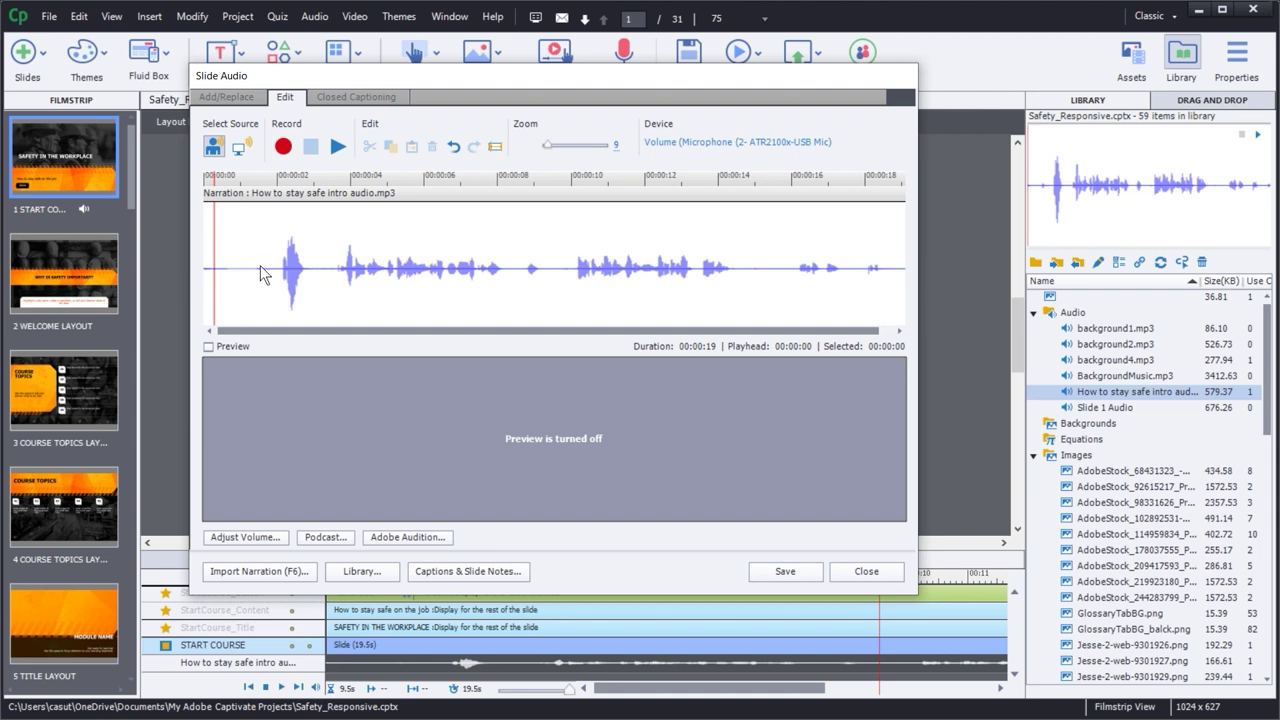
{"action": "left_click_drag", "start_coordinate": [257, 265], "coordinate": [324, 267]}
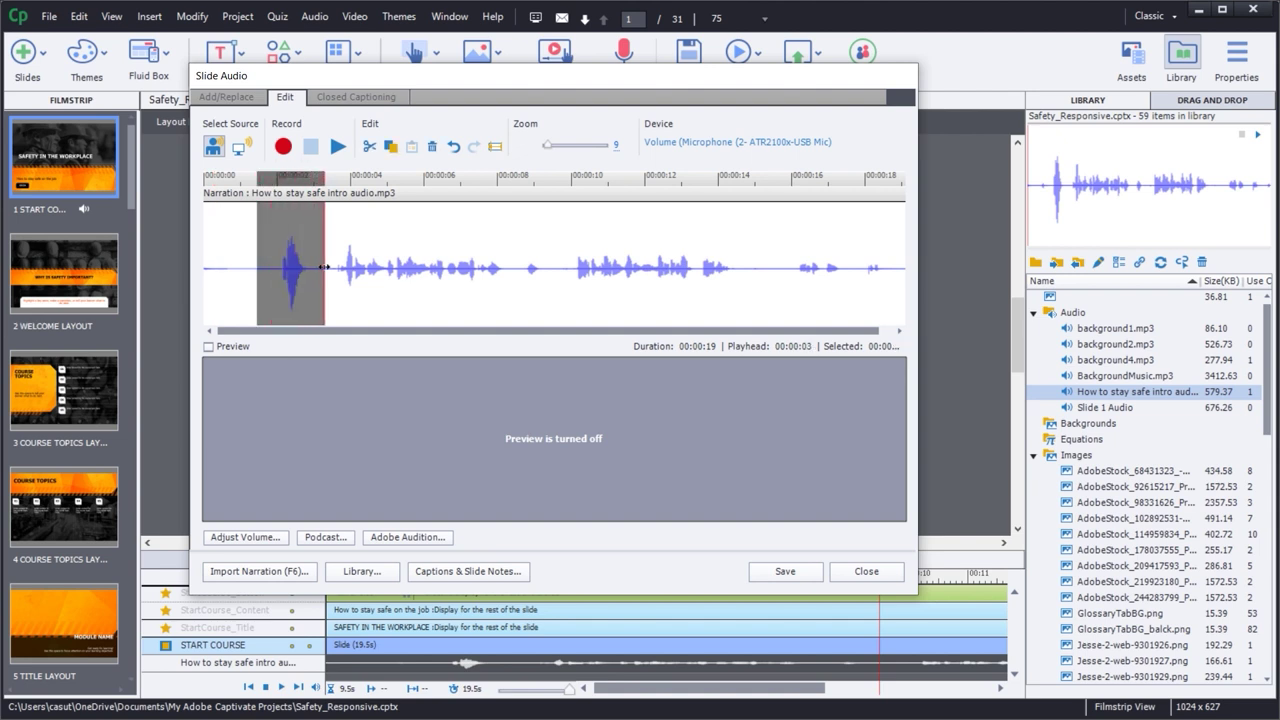
{"action": "left_click", "coordinate": [338, 146]}
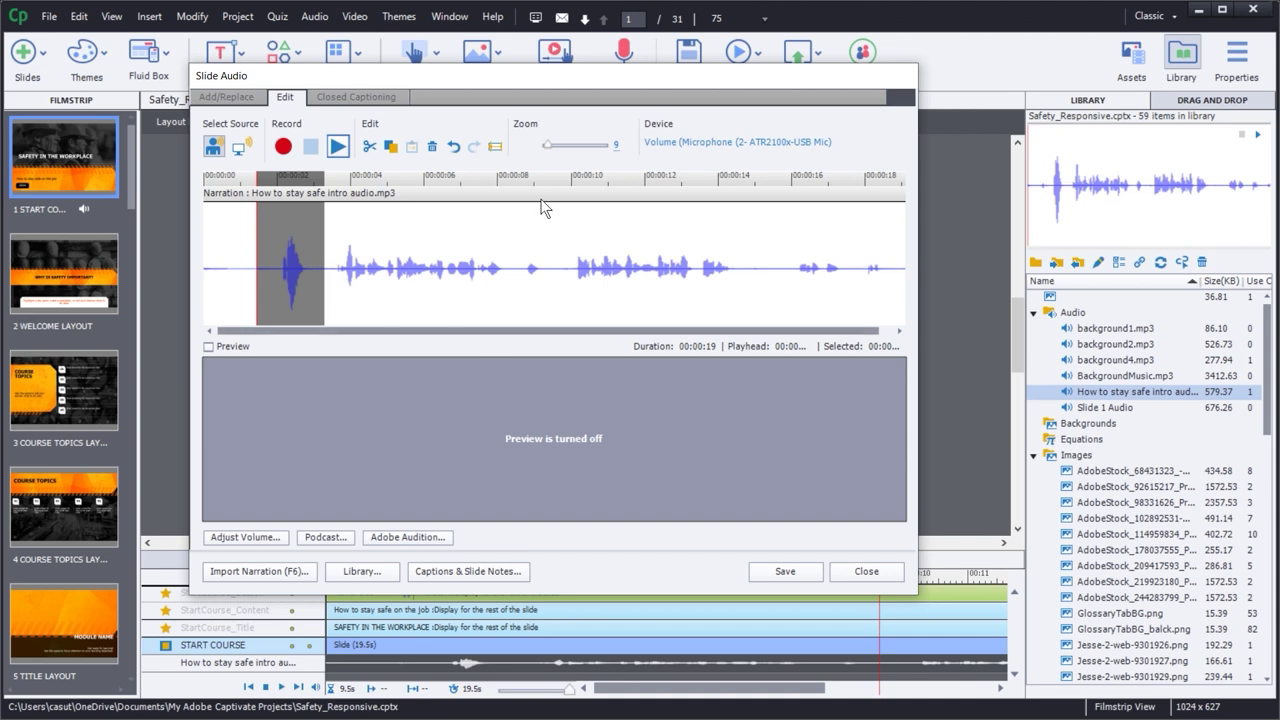
{"action": "left_click", "coordinate": [454, 147]}
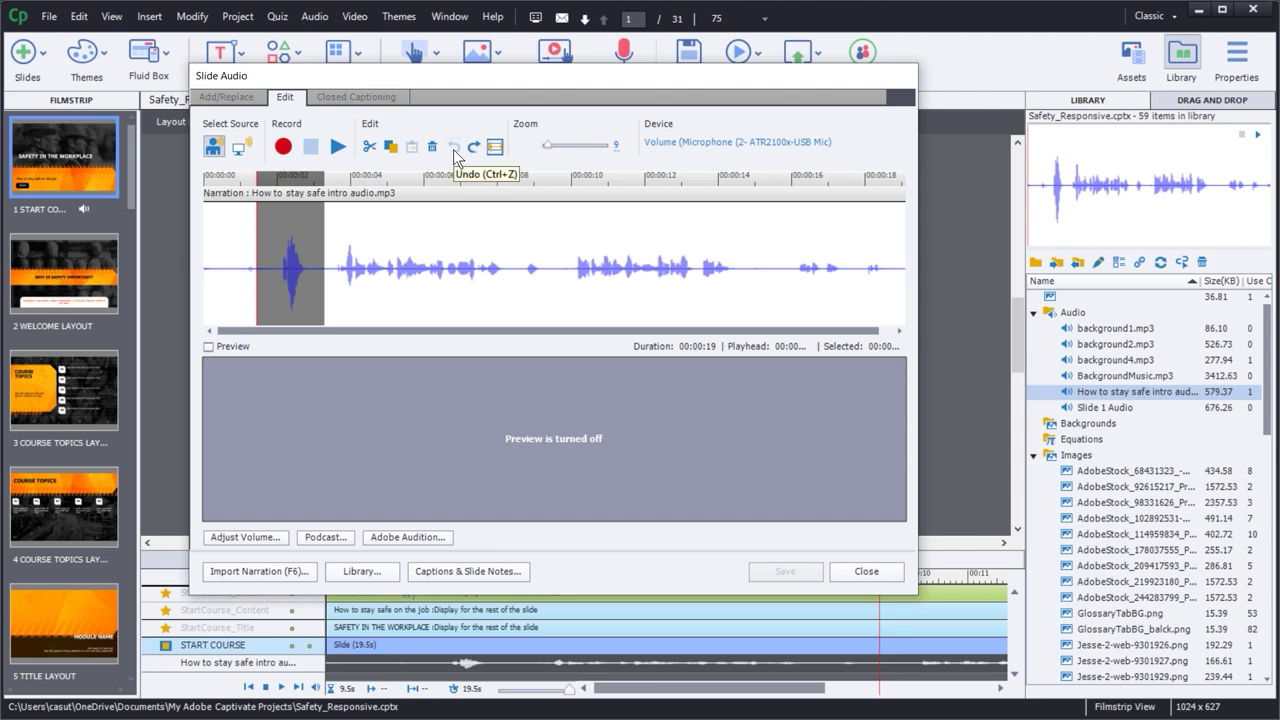
{"action": "left_click", "coordinate": [376, 302]}
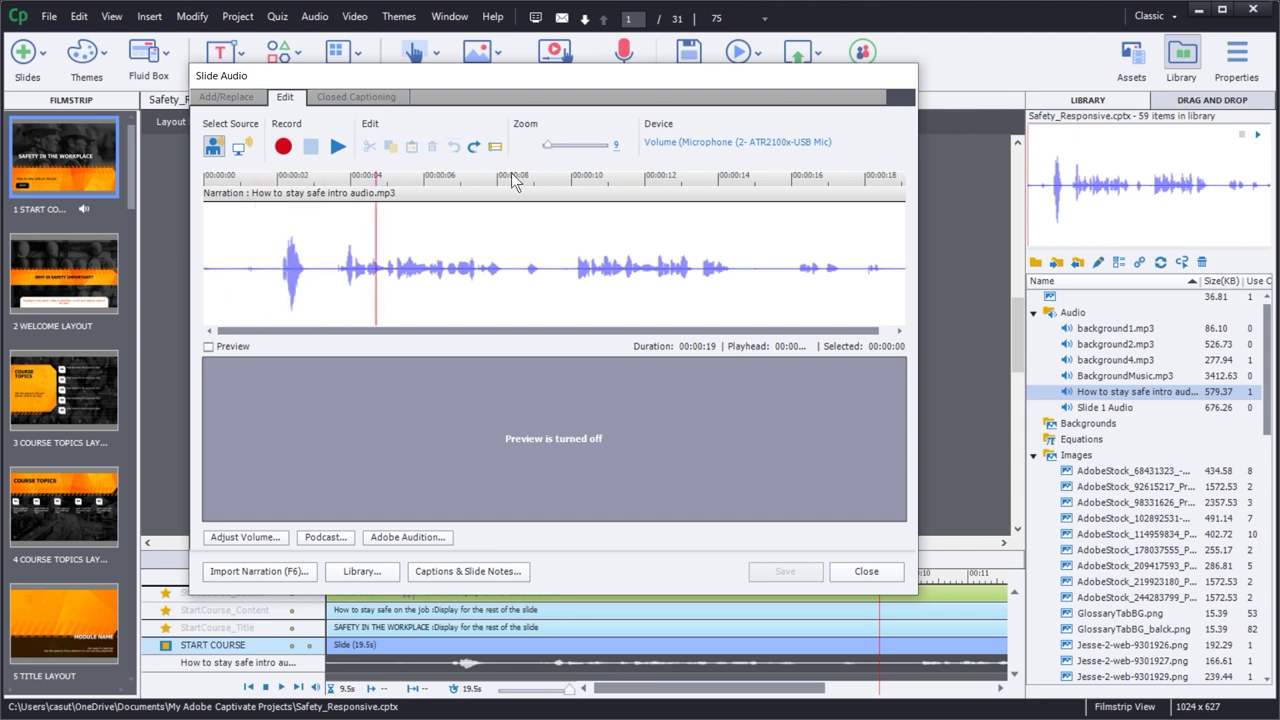
{"action": "left_click_drag", "start_coordinate": [549, 146], "coordinate": [556, 143]}
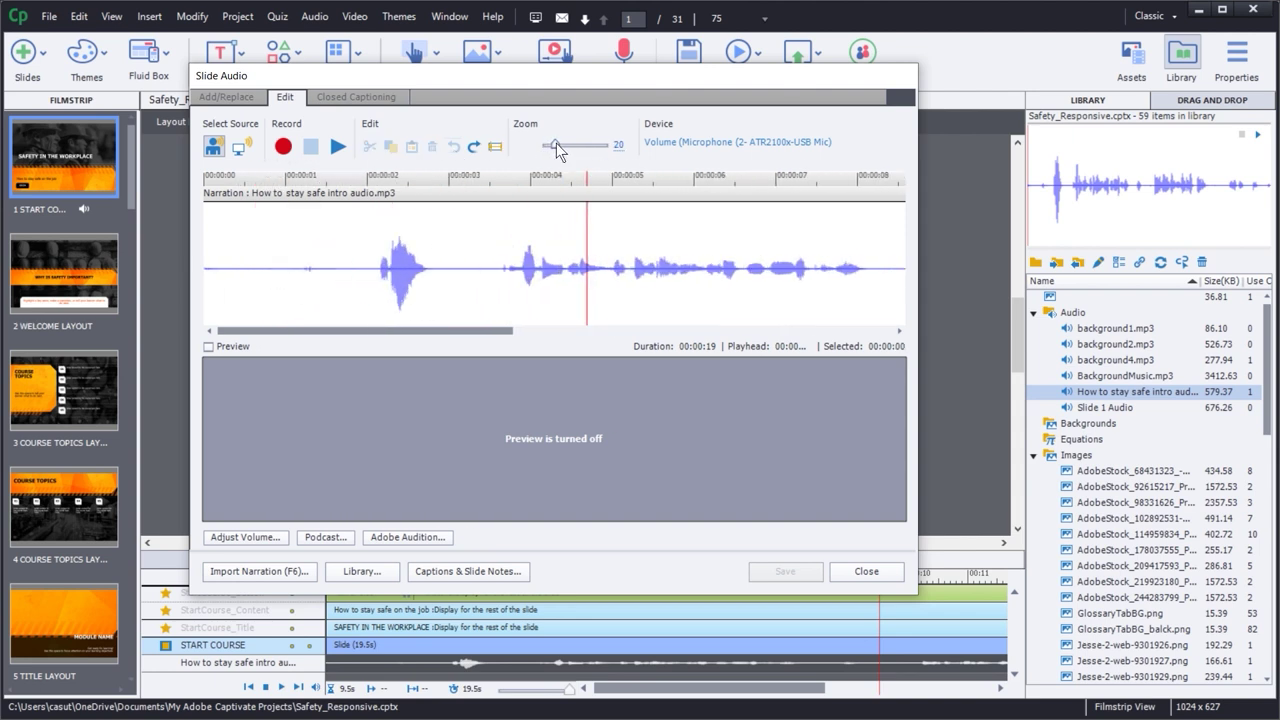
- Audition the narration's opening and select from its start to about 00:00:03
{"action": "left_click_drag", "start_coordinate": [301, 276], "coordinate": [353, 290]}
{"action": "left_click", "coordinate": [337, 148]}
{"action": "left_click", "coordinate": [336, 148]}
{"action": "left_click", "coordinate": [336, 148]}
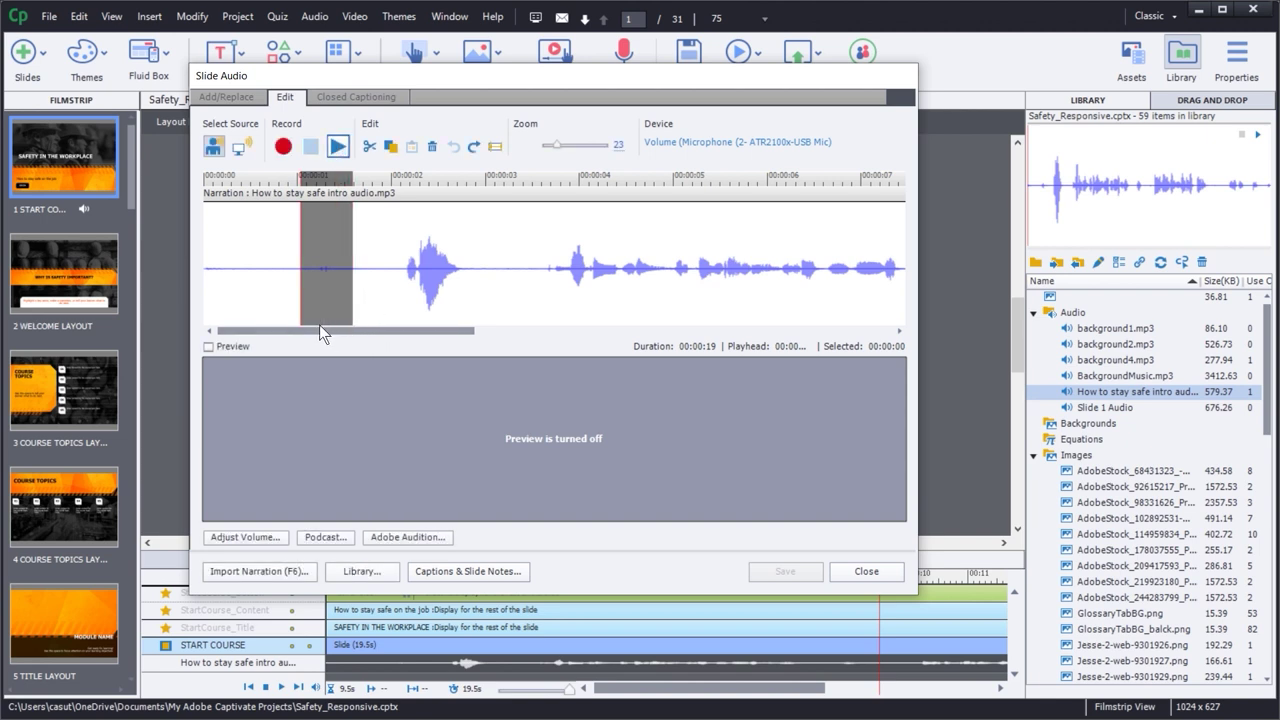
{"action": "left_click", "coordinate": [355, 298]}
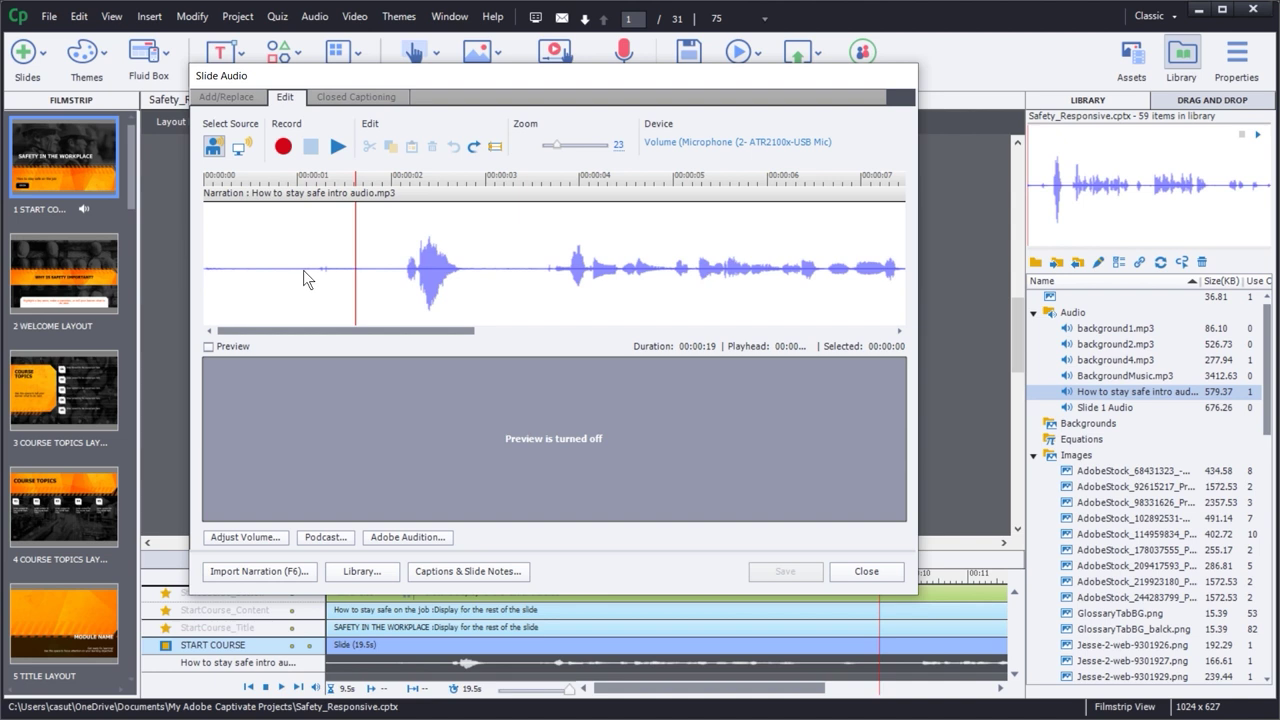
{"action": "left_click_drag", "start_coordinate": [303, 270], "coordinate": [348, 268]}
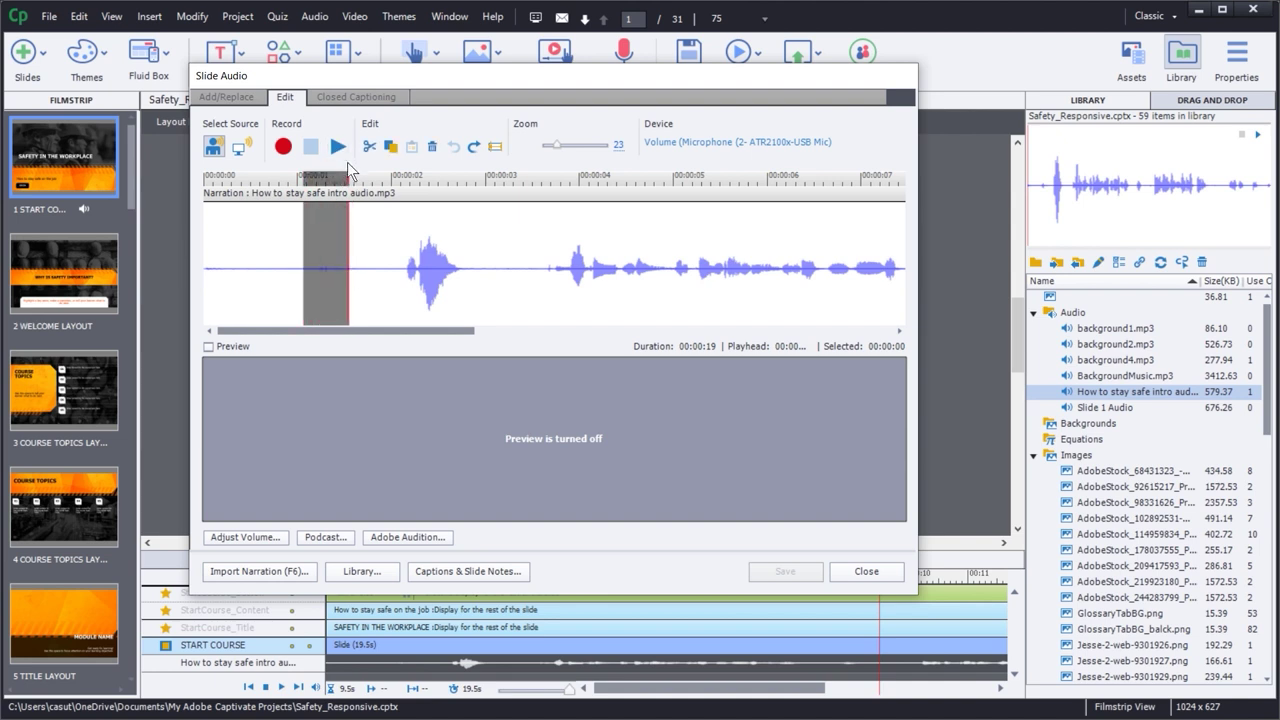
{"action": "left_click", "coordinate": [370, 298]}
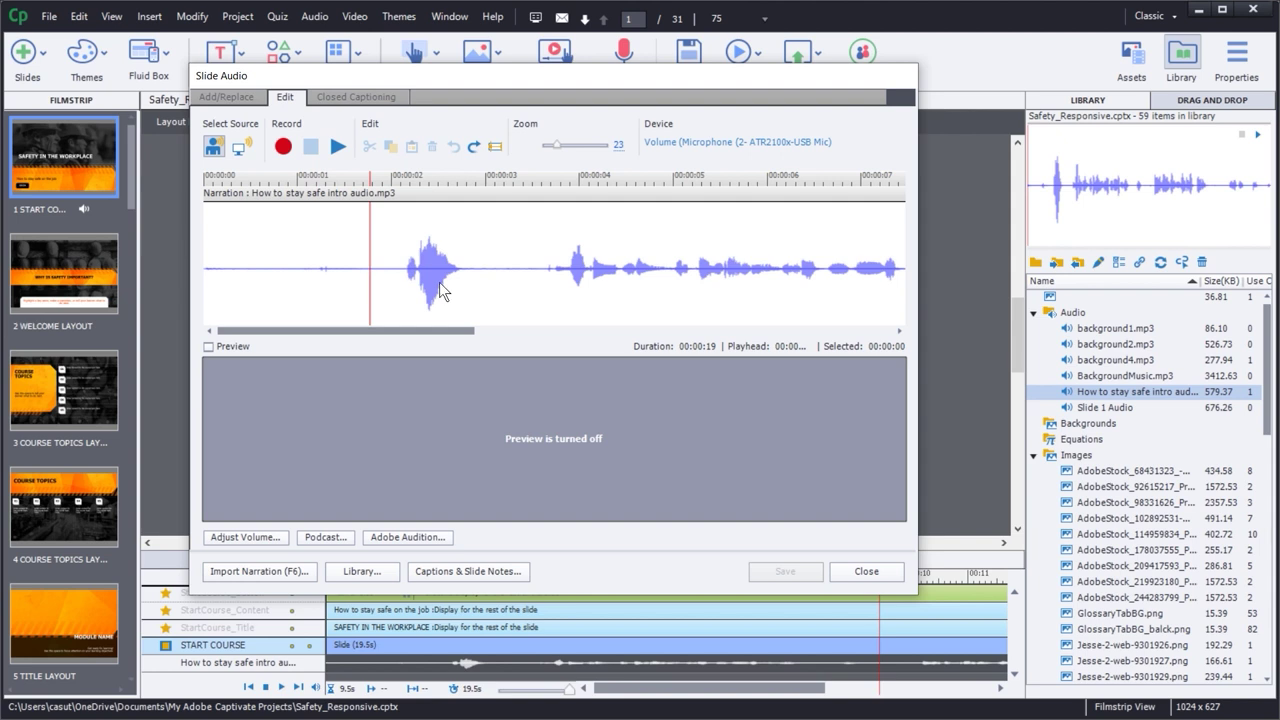
{"action": "left_click", "coordinate": [527, 268]}
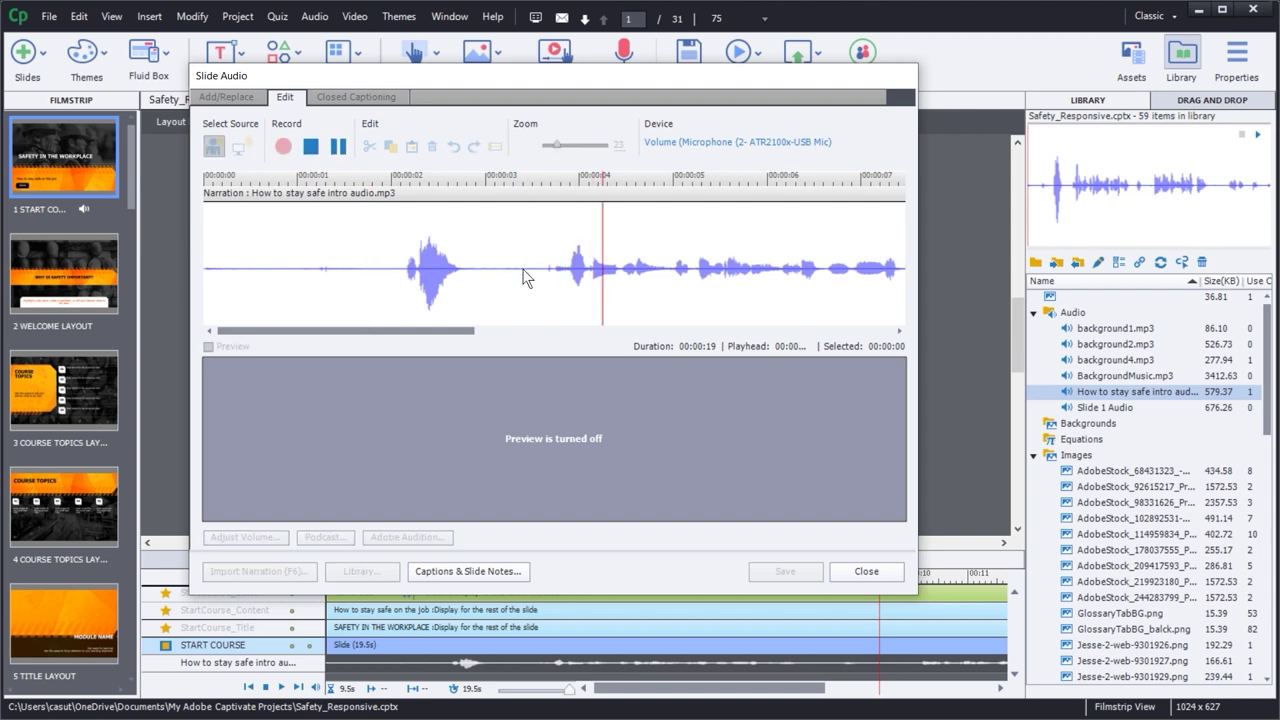
{"action": "key", "text": "space"}
{"action": "left_click_drag", "start_coordinate": [537, 272], "coordinate": [76, 264]}
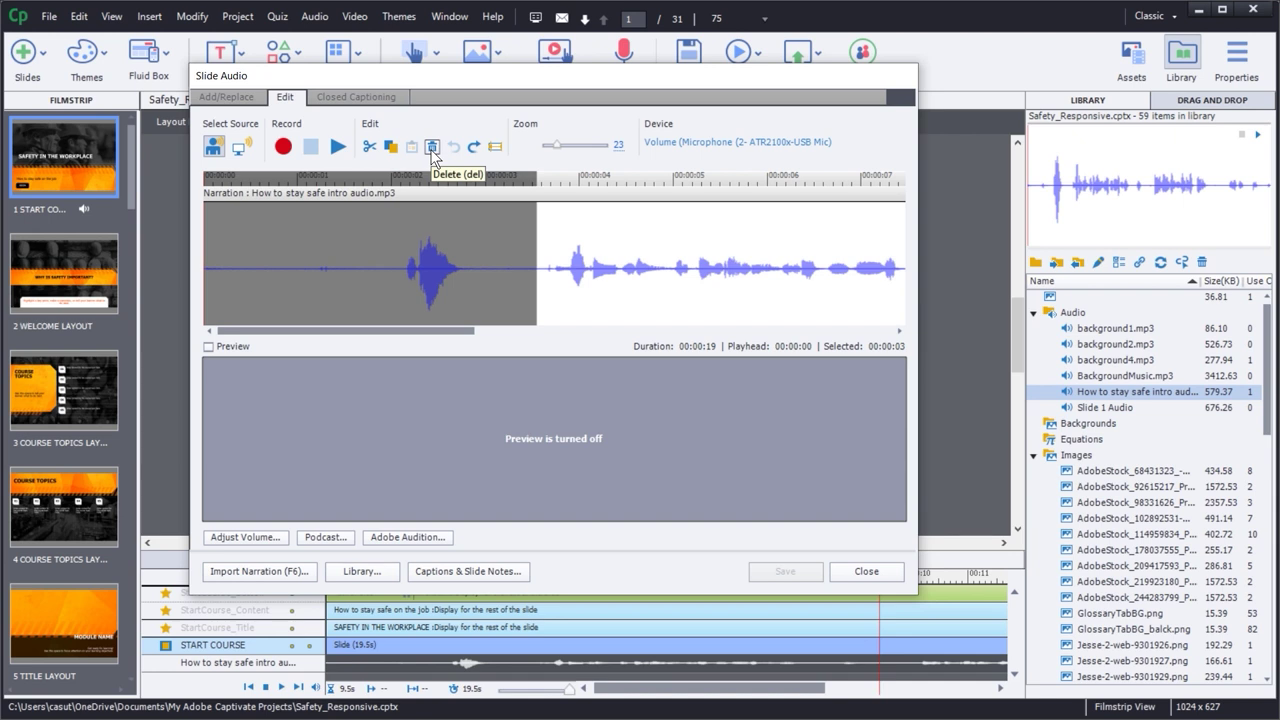
- Delete the narration's first three seconds without inserting silence, and replay the result
{"action": "left_click", "coordinate": [432, 147]}
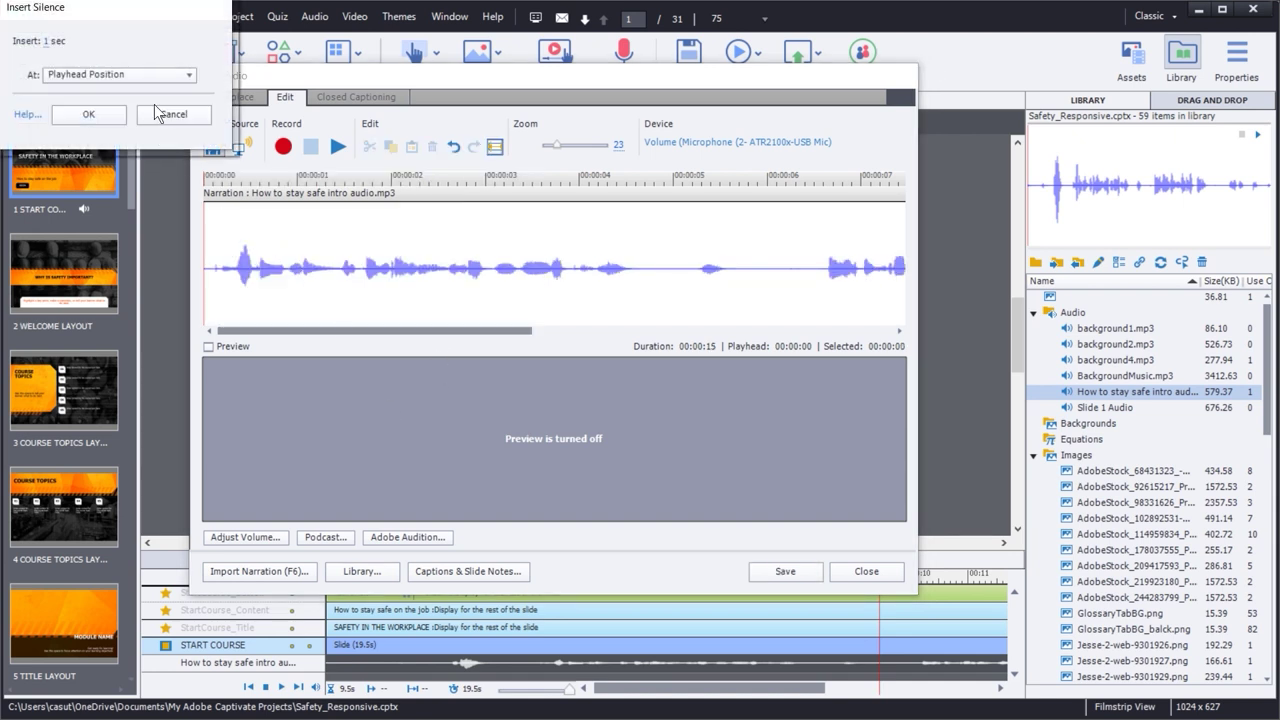
{"action": "left_click", "coordinate": [170, 115]}
{"action": "left_click", "coordinate": [222, 270]}
{"action": "key", "text": "space"}
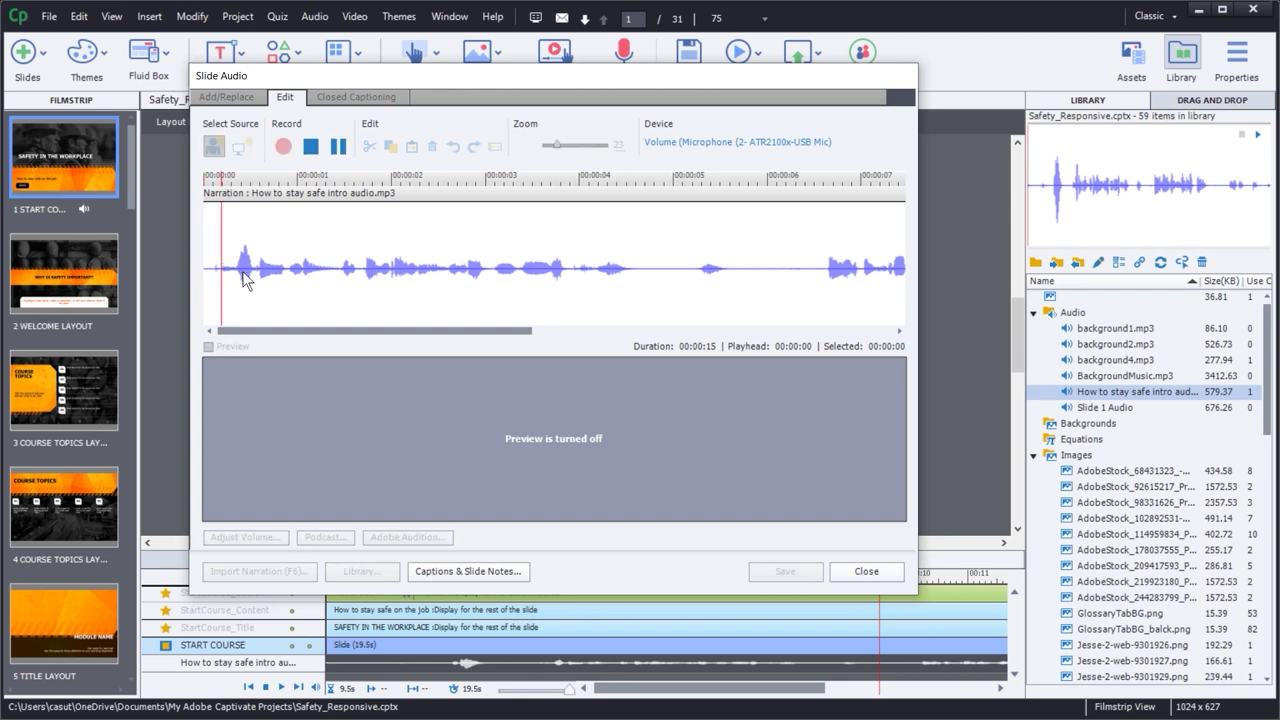
{"action": "left_click", "coordinate": [220, 276]}
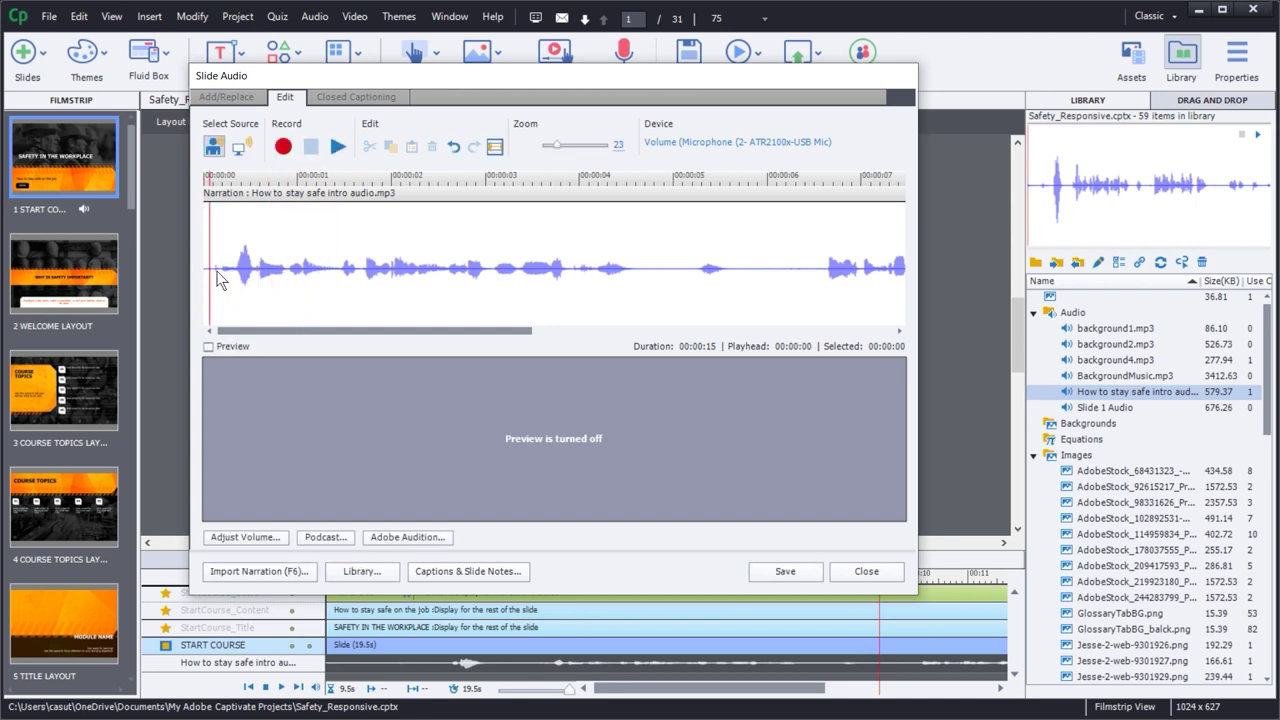
{"action": "key", "text": "space"}
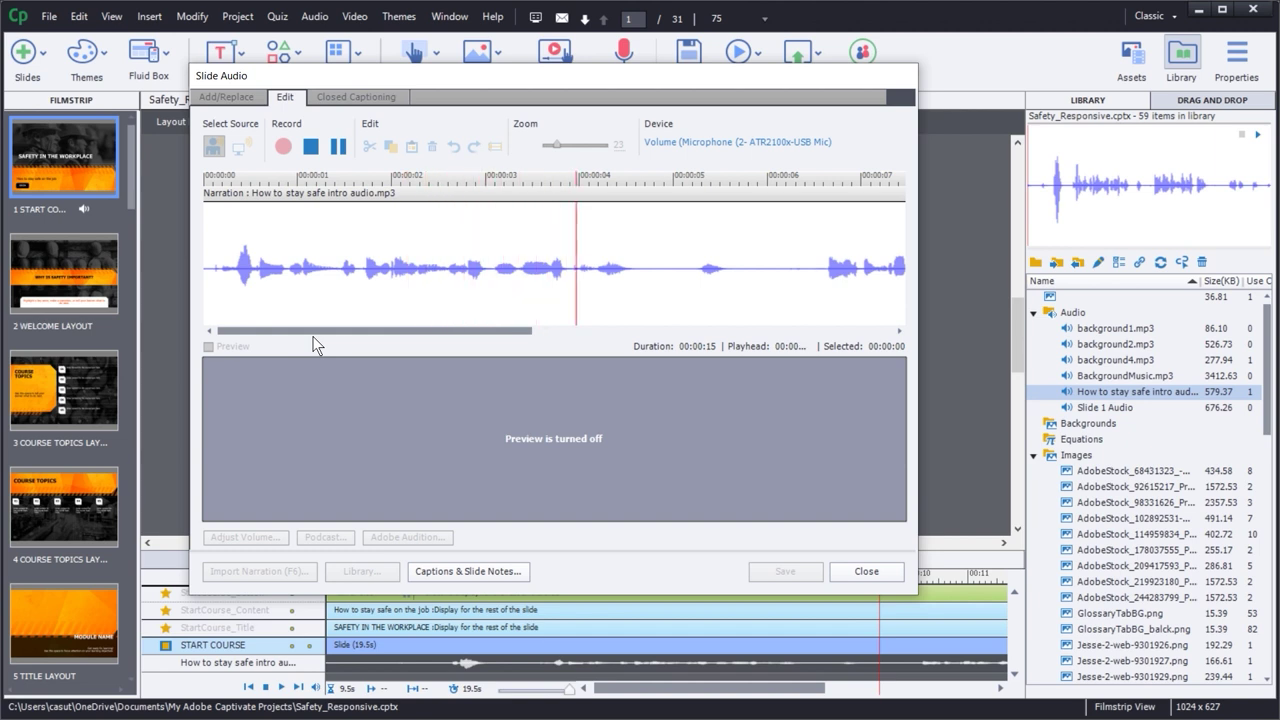
{"action": "key", "text": "space"}
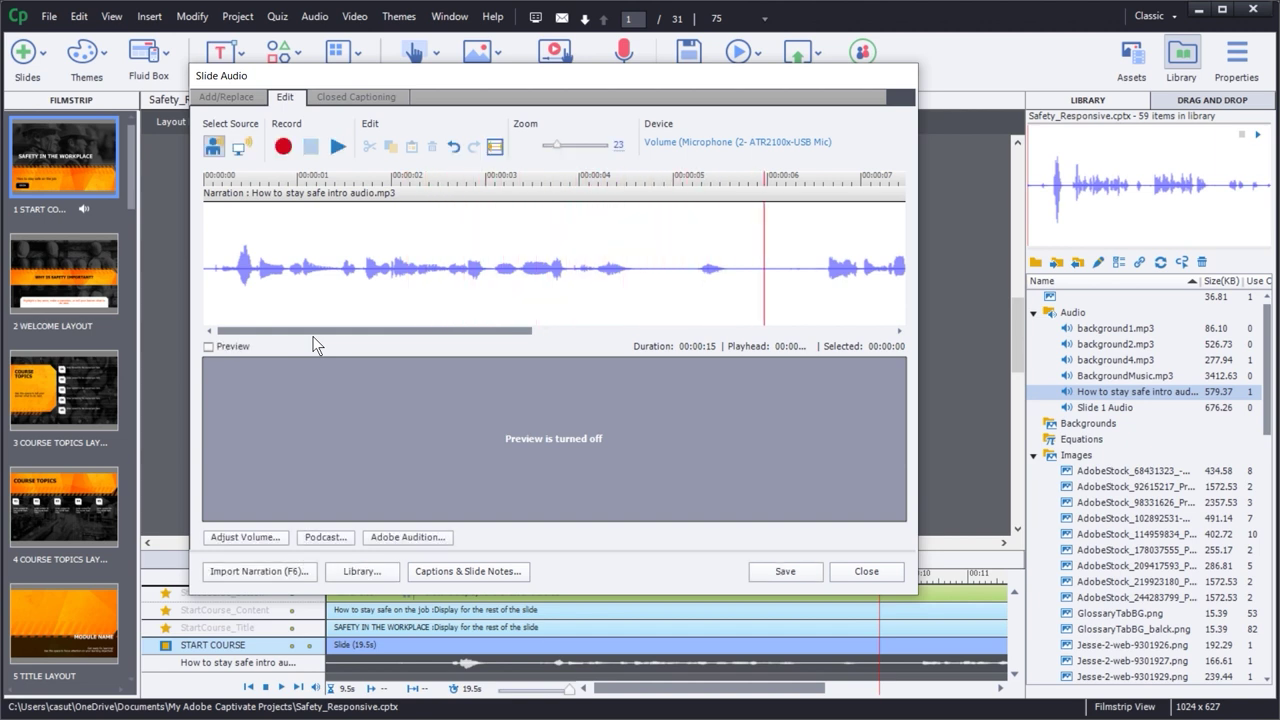
- Cut the short pause around 4.5 seconds and play back to check the edit
{"action": "left_click_drag", "start_coordinate": [670, 278], "coordinate": [814, 269]}
{"action": "key", "text": "Delete"}
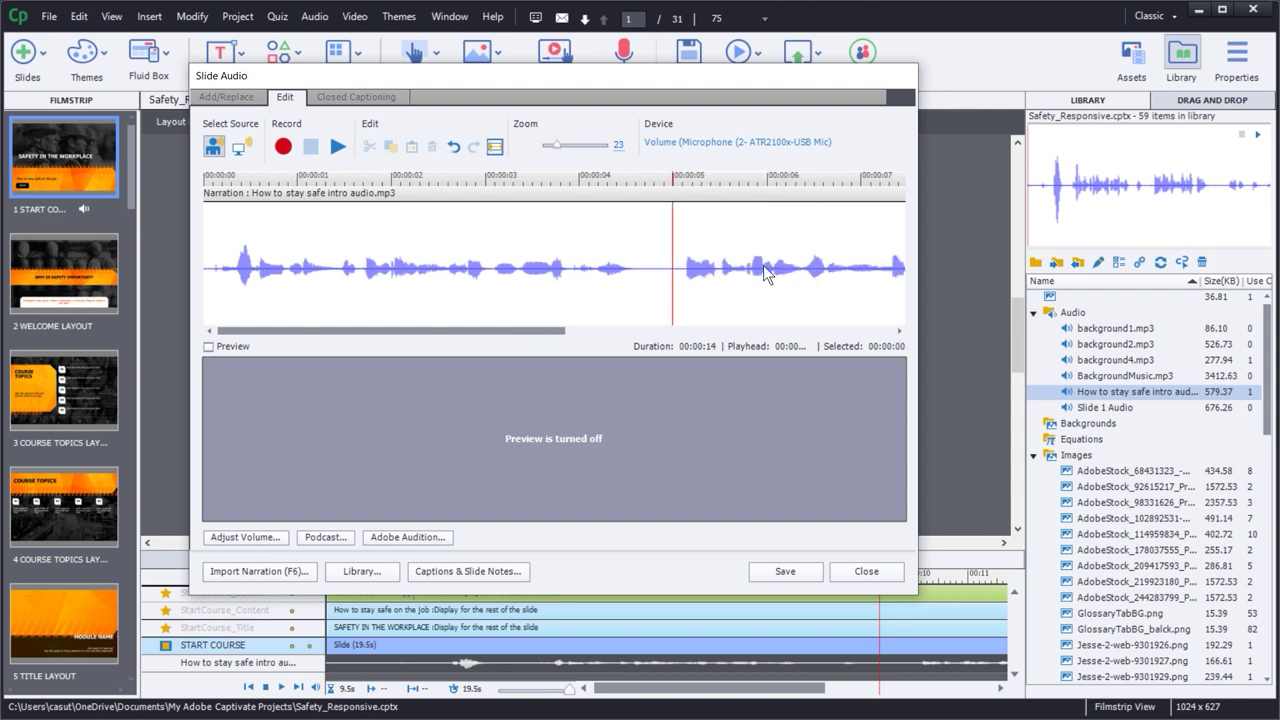
{"action": "key", "text": "space"}
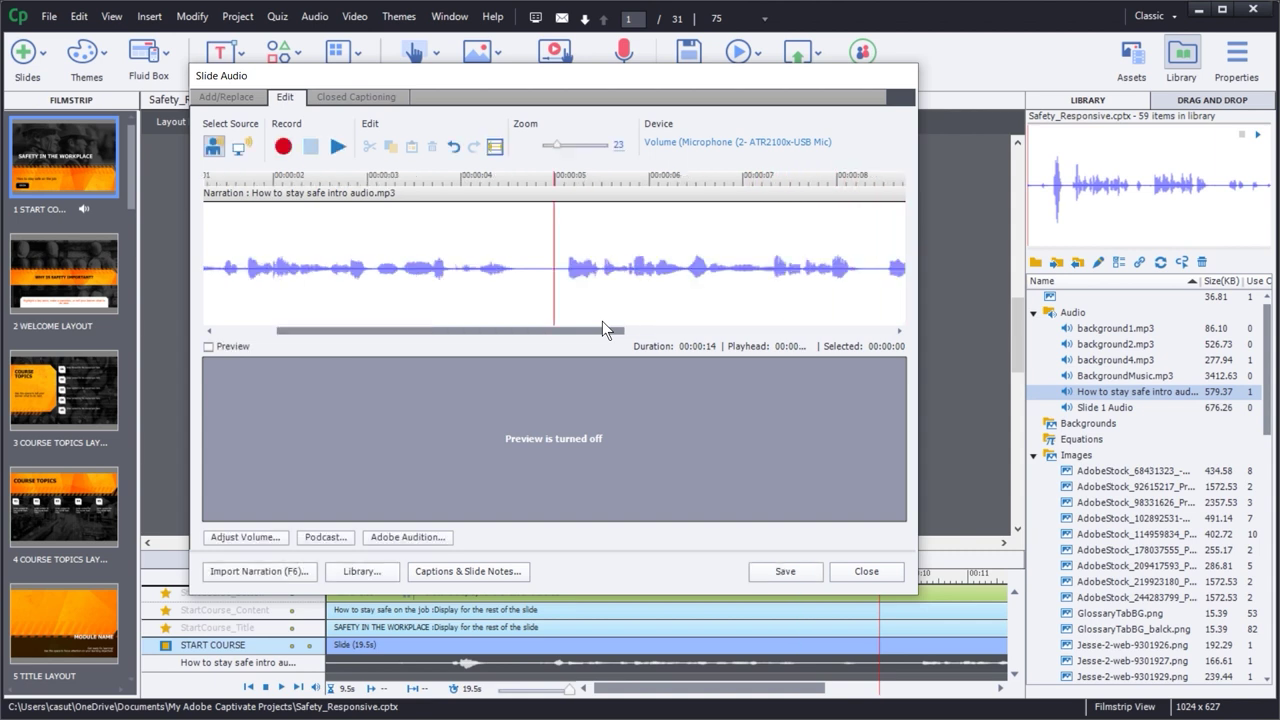
- Delete everything from about 9.8 seconds to the end, then turn on Preview
{"action": "left_click_drag", "start_coordinate": [574, 334], "coordinate": [947, 364]}
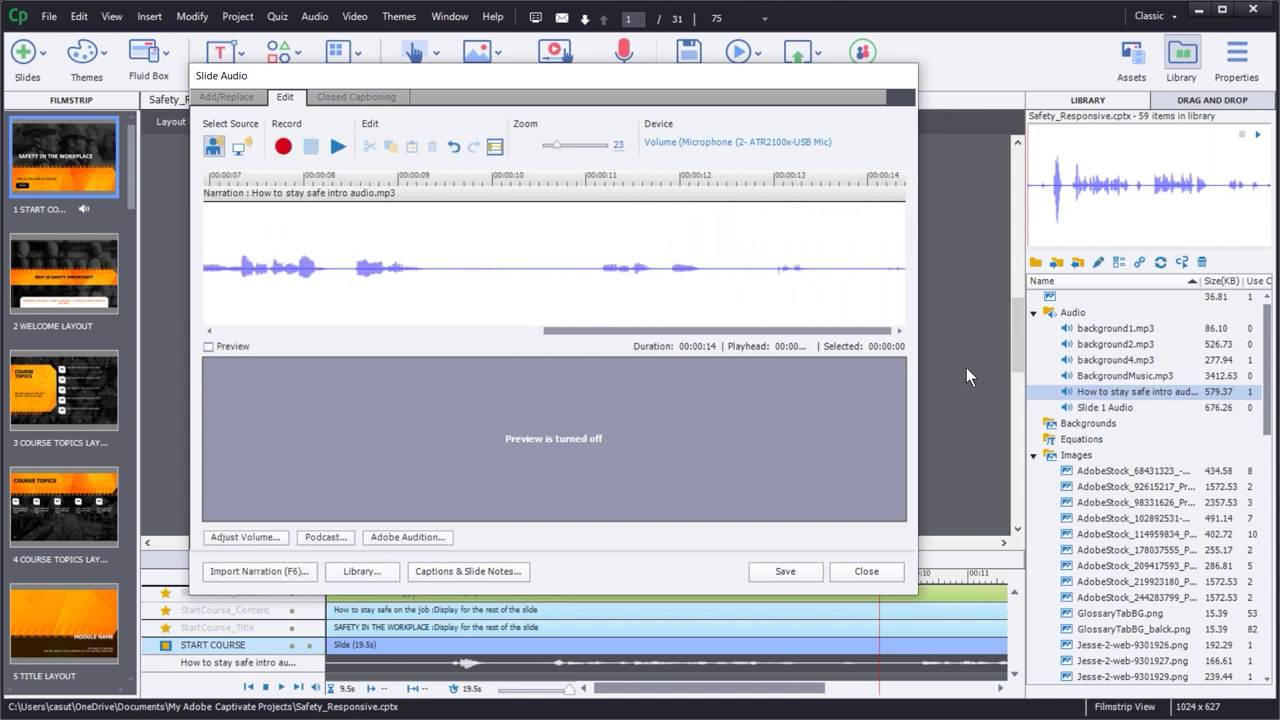
{"action": "left_click_drag", "start_coordinate": [467, 263], "coordinate": [1020, 313]}
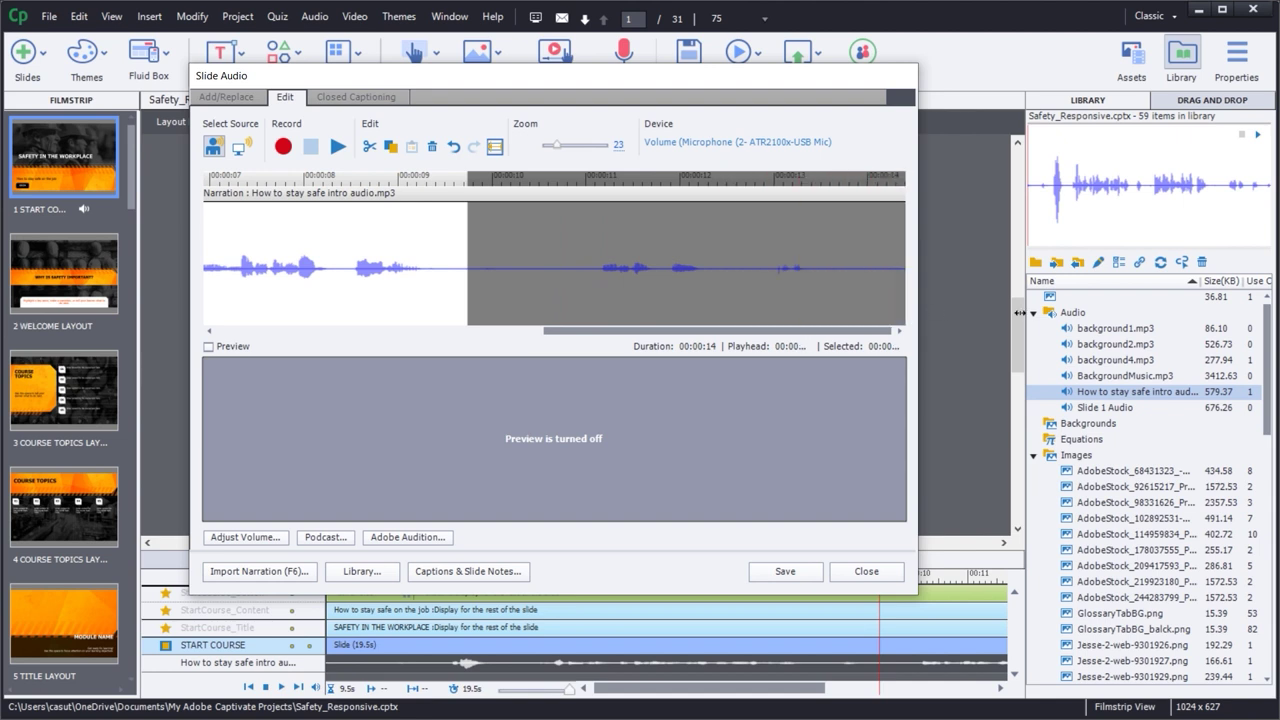
{"action": "key", "text": "Delete"}
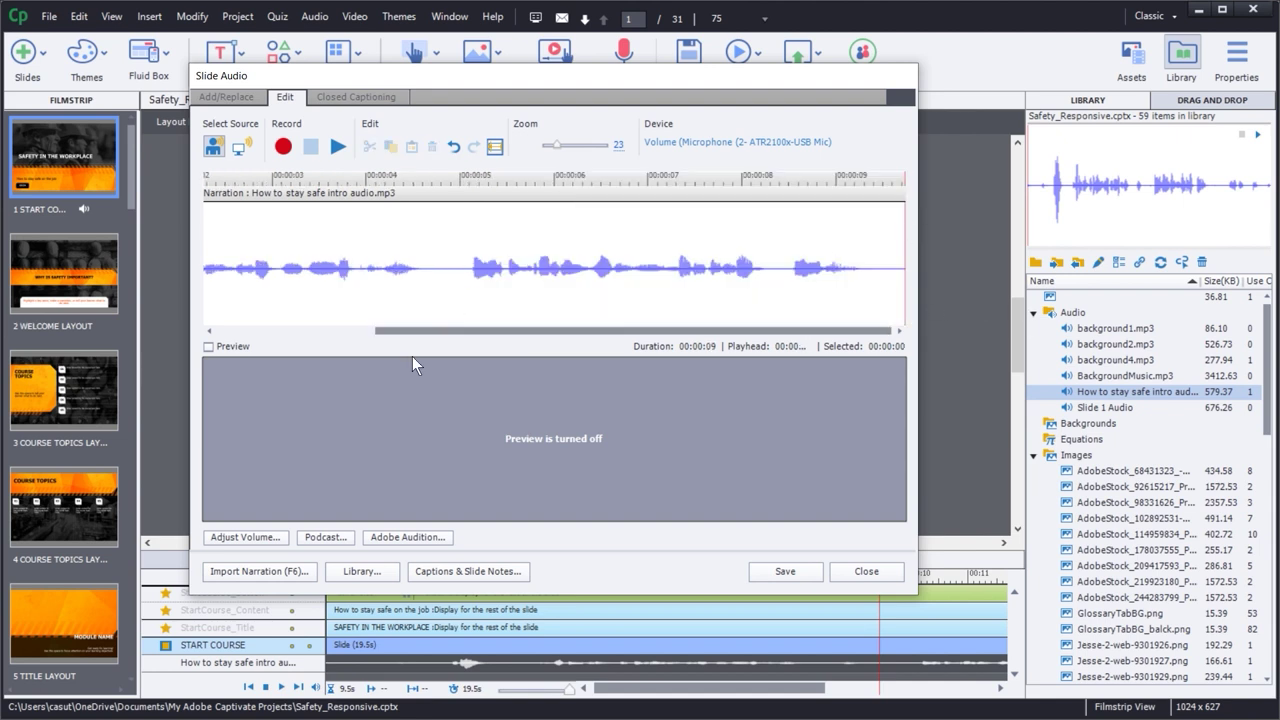
{"action": "left_click_drag", "start_coordinate": [389, 332], "coordinate": [231, 333]}
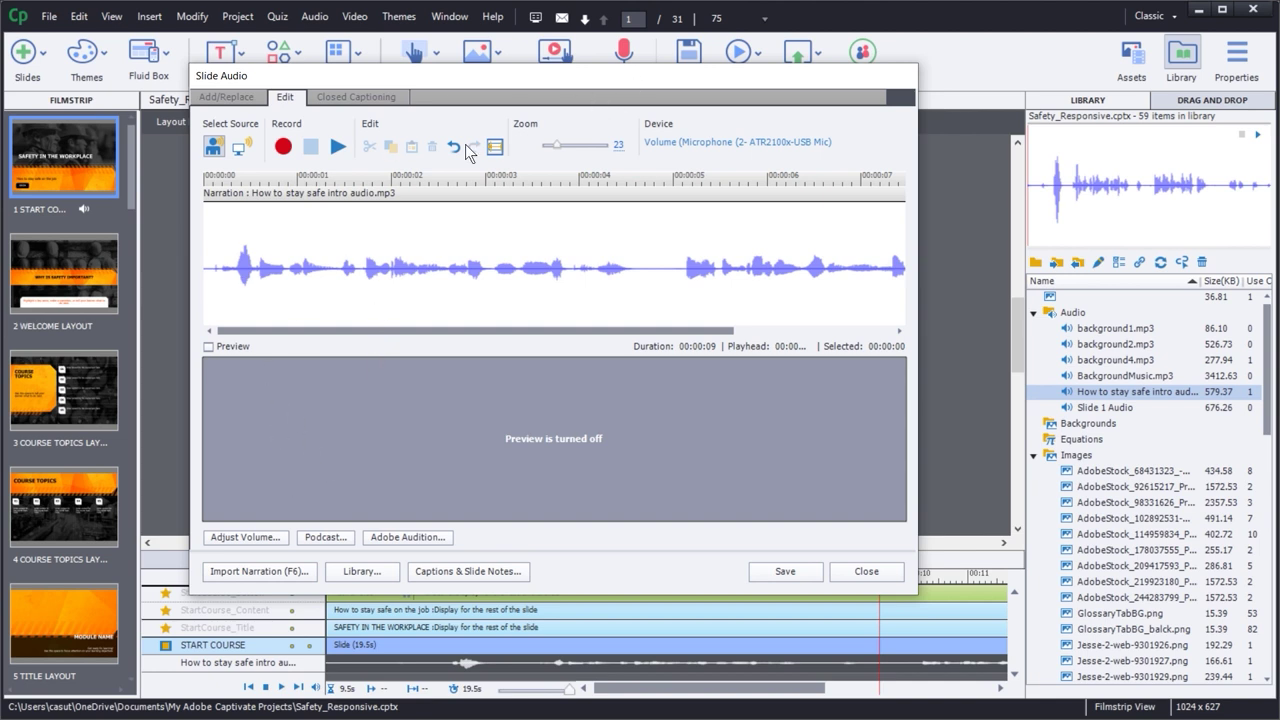
{"action": "left_click", "coordinate": [208, 347]}
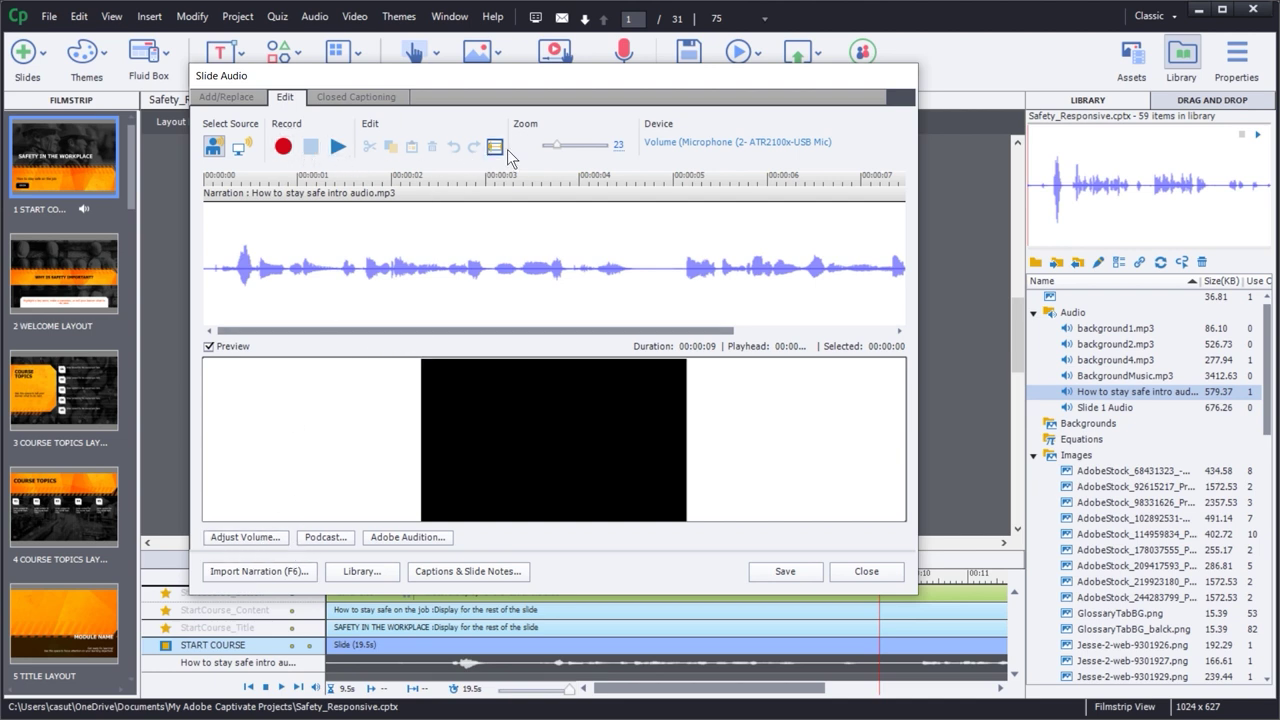
- Raise the narration volume with Adjust Volume and listen to the louder result
{"action": "left_click", "coordinate": [245, 538]}
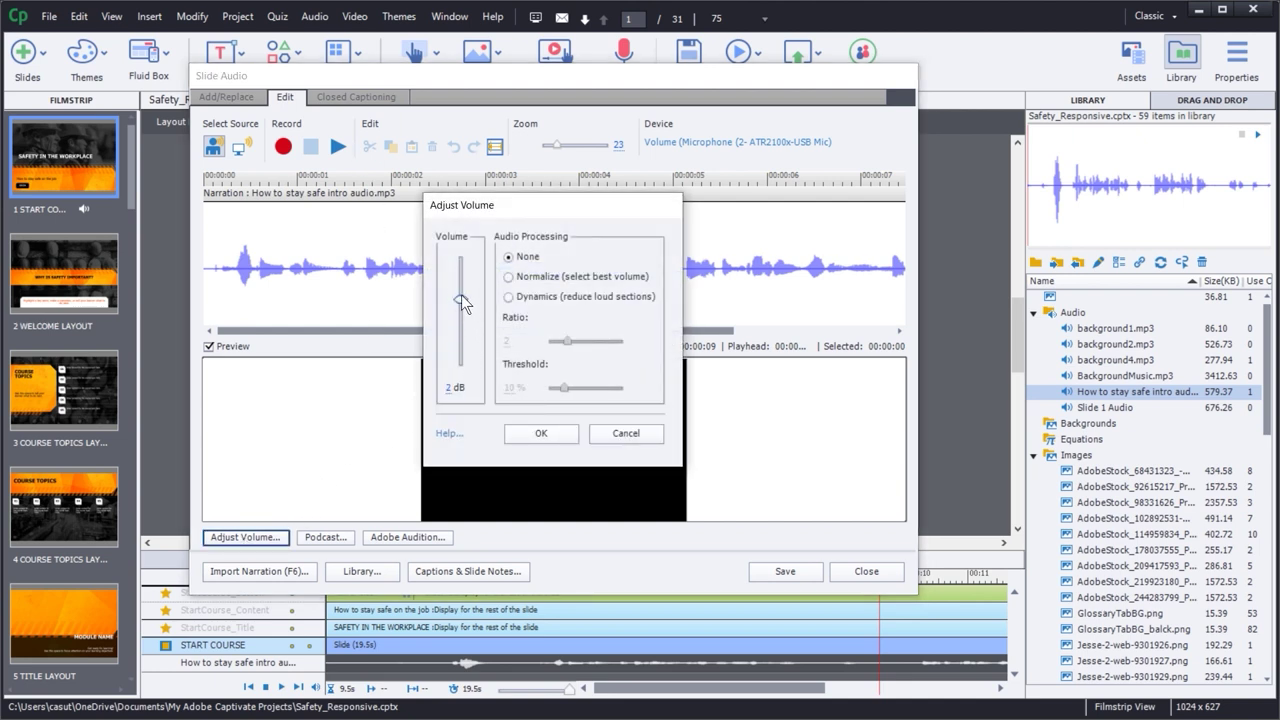
{"action": "left_click_drag", "start_coordinate": [459, 279], "coordinate": [466, 303]}
{"action": "left_click", "coordinate": [540, 433]}
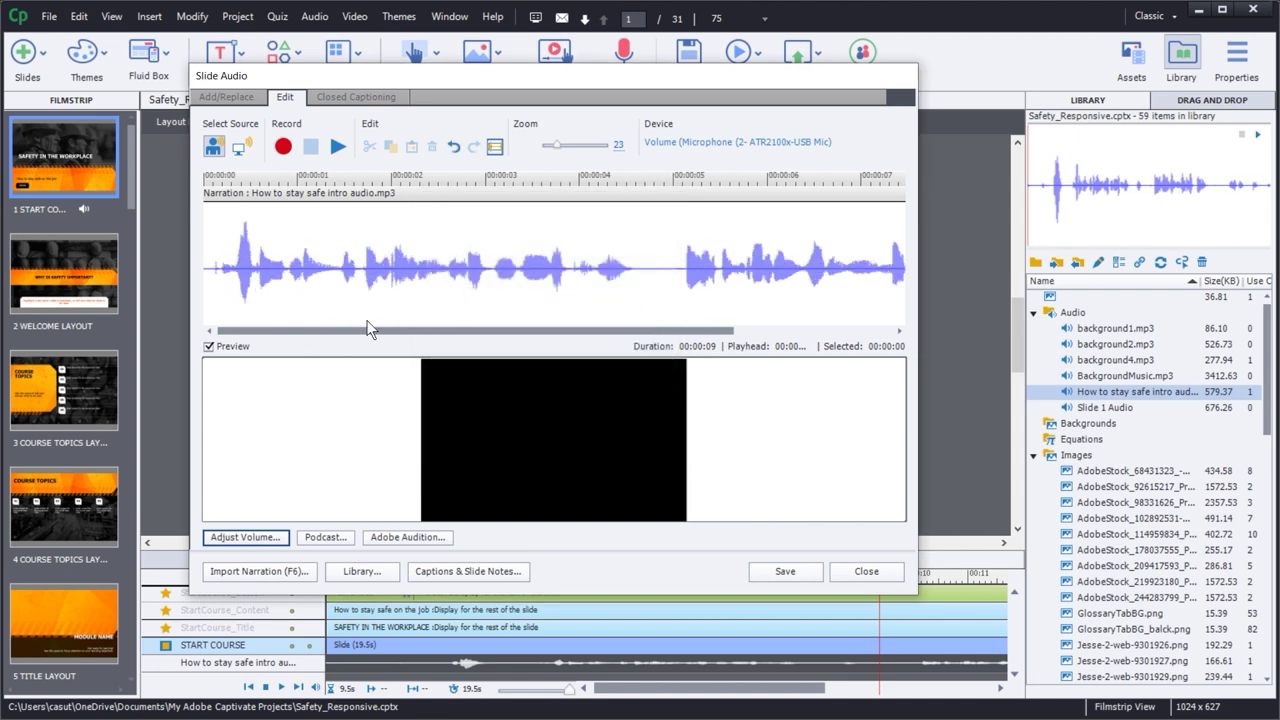
{"action": "left_click", "coordinate": [206, 264]}
{"action": "key", "text": "space"}
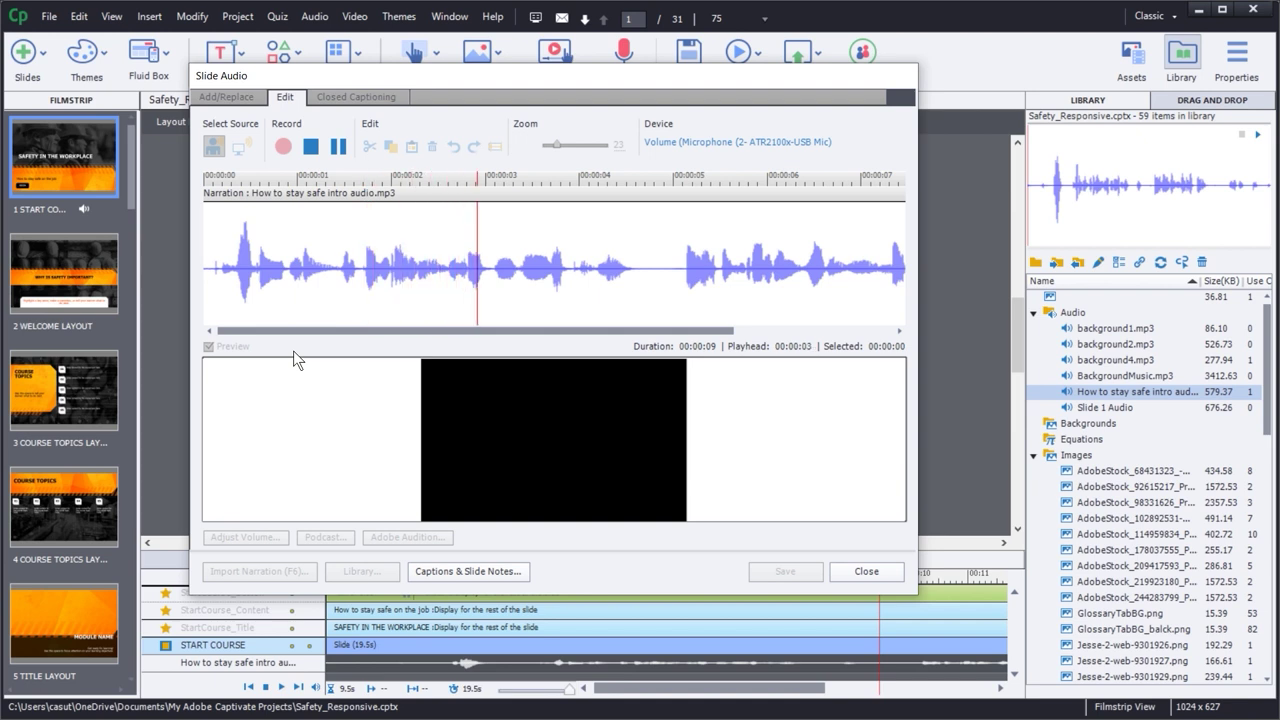
{"action": "key", "text": "space"}
- Lower the narration volume to -6 dB and listen for comparison
{"action": "left_click", "coordinate": [245, 537]}
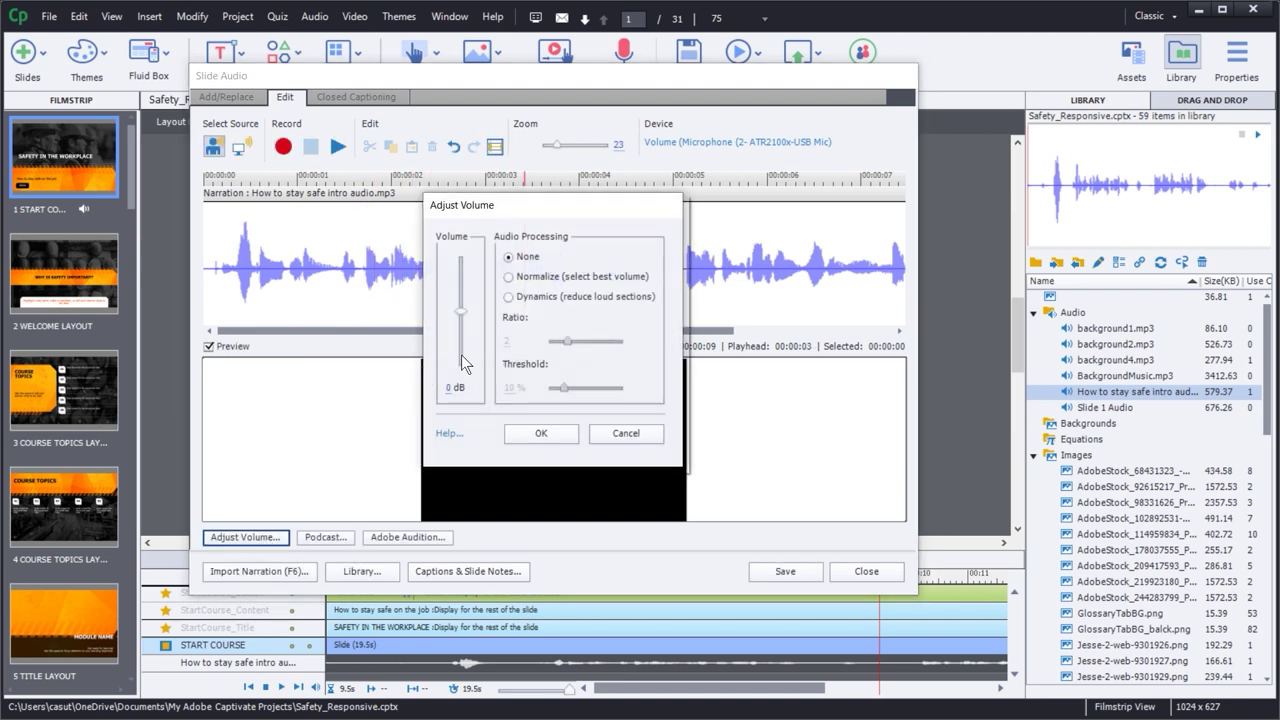
{"action": "left_click_drag", "start_coordinate": [460, 313], "coordinate": [462, 324]}
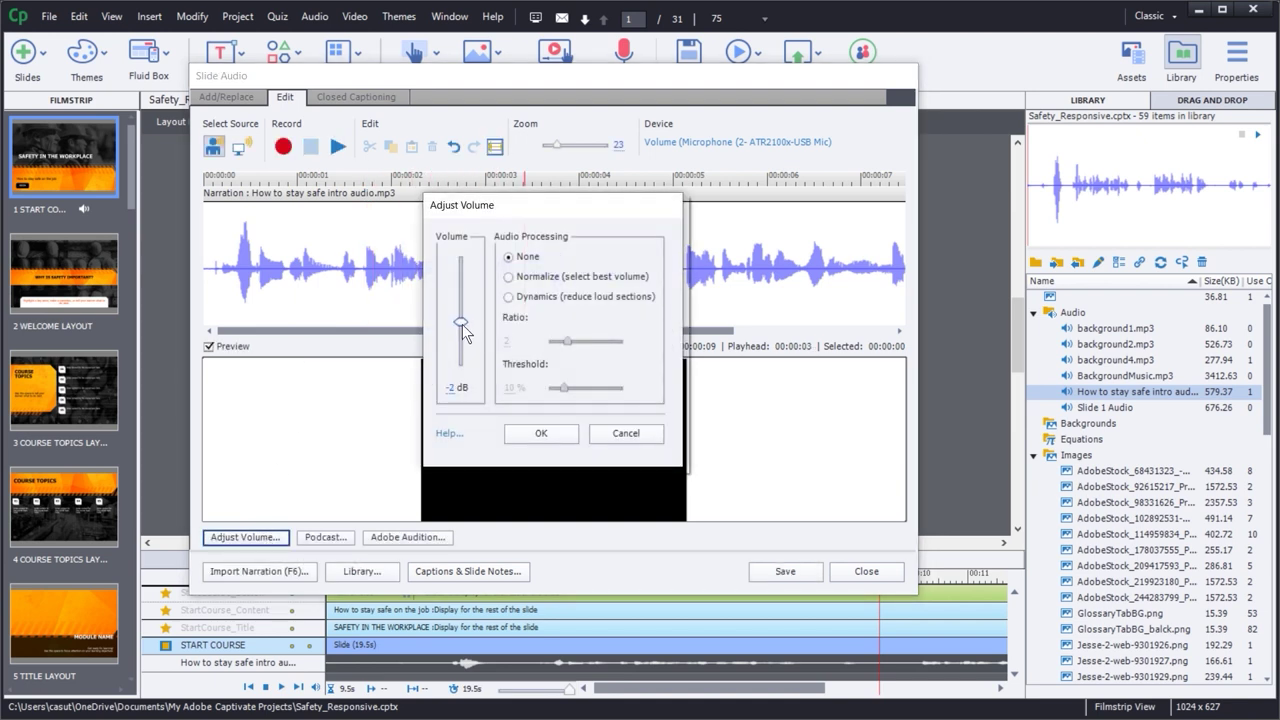
{"action": "left_click", "coordinate": [517, 433]}
{"action": "key", "text": "space"}
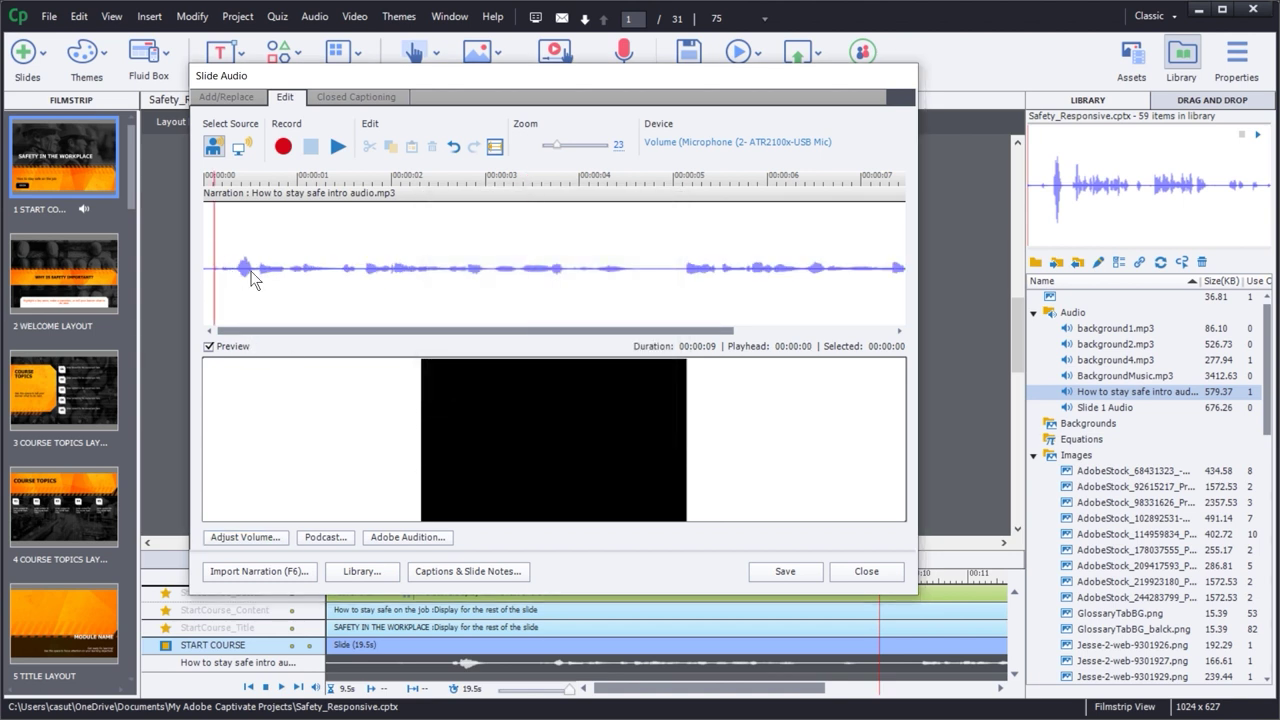
{"action": "key", "text": "space"}
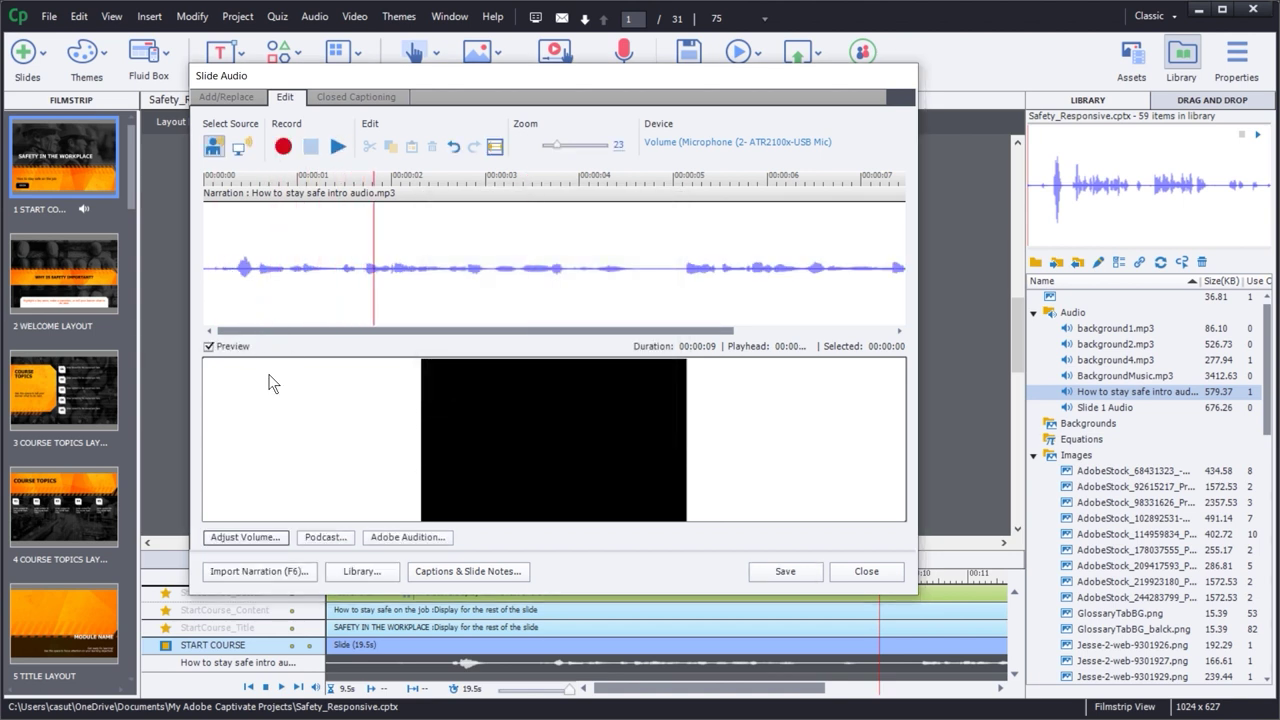
- Raise the narration volume back to 3 dB, then boost it once more
{"action": "left_click", "coordinate": [276, 540]}
{"action": "left_click_drag", "start_coordinate": [460, 312], "coordinate": [460, 295]}
{"action": "left_click", "coordinate": [540, 434]}
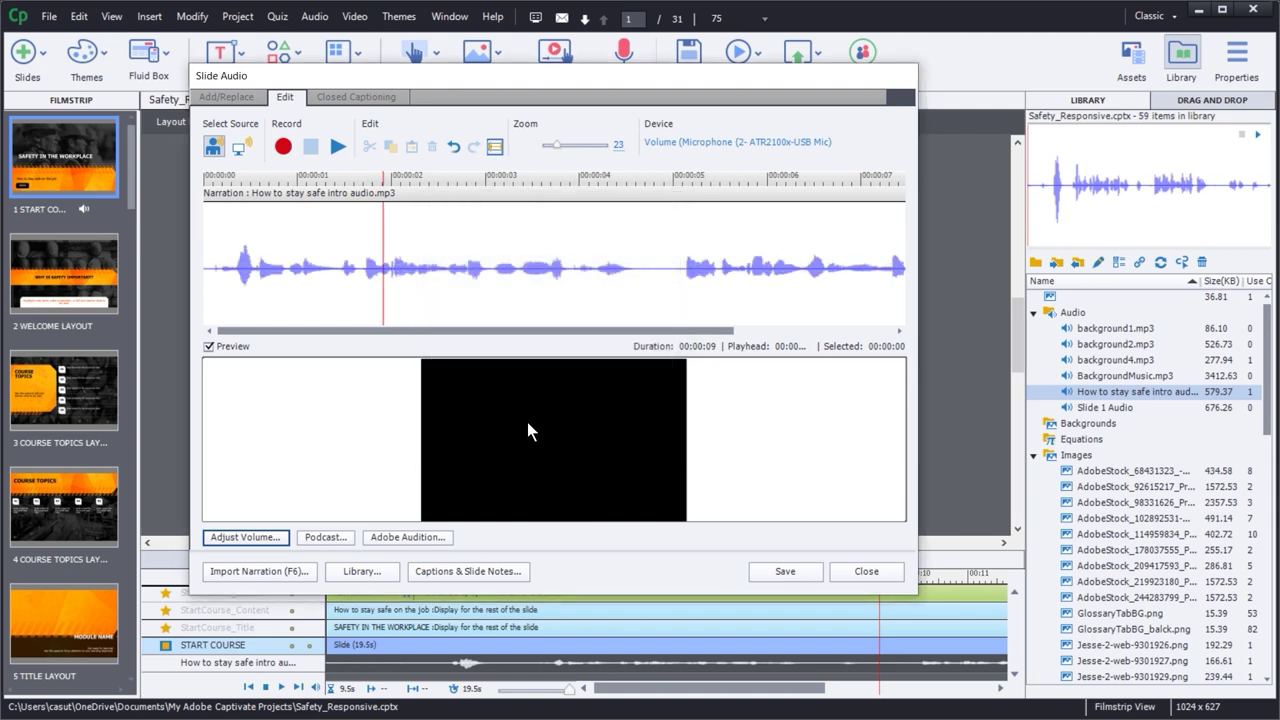
{"action": "left_click", "coordinate": [281, 540]}
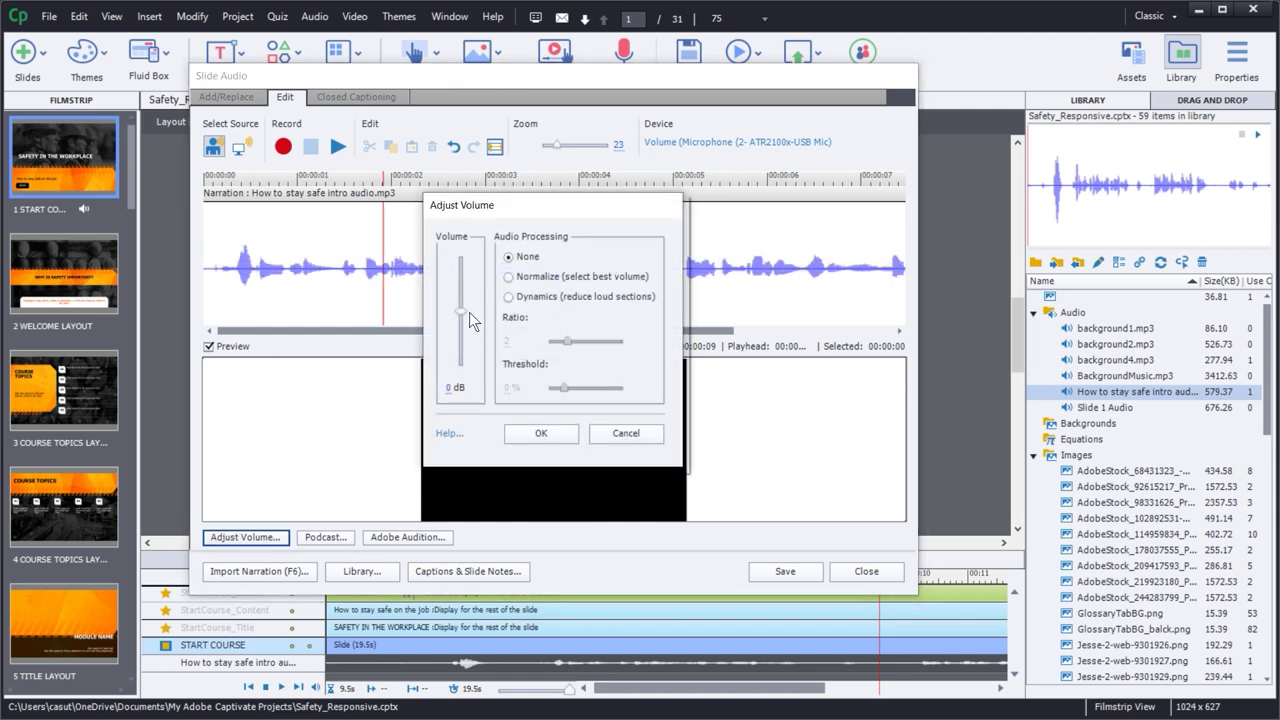
{"action": "left_click_drag", "start_coordinate": [462, 309], "coordinate": [462, 290]}
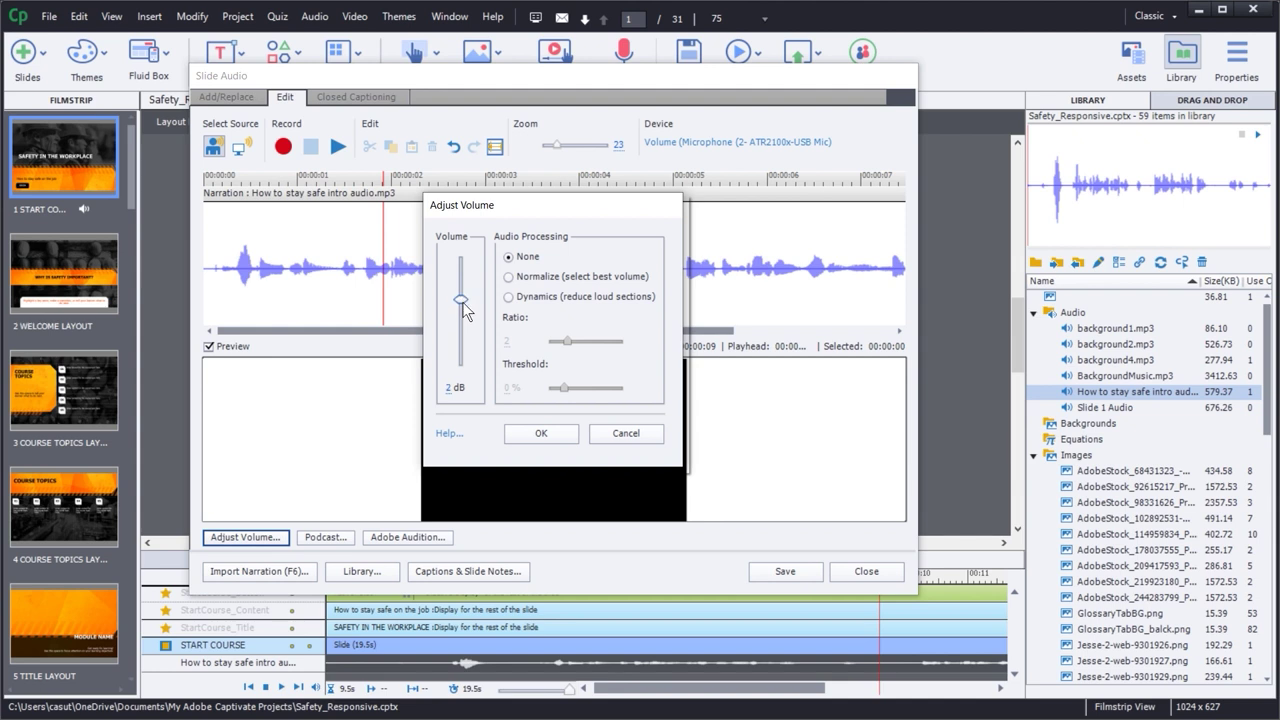
{"action": "left_click", "coordinate": [540, 433]}
{"action": "left_click", "coordinate": [210, 255]}
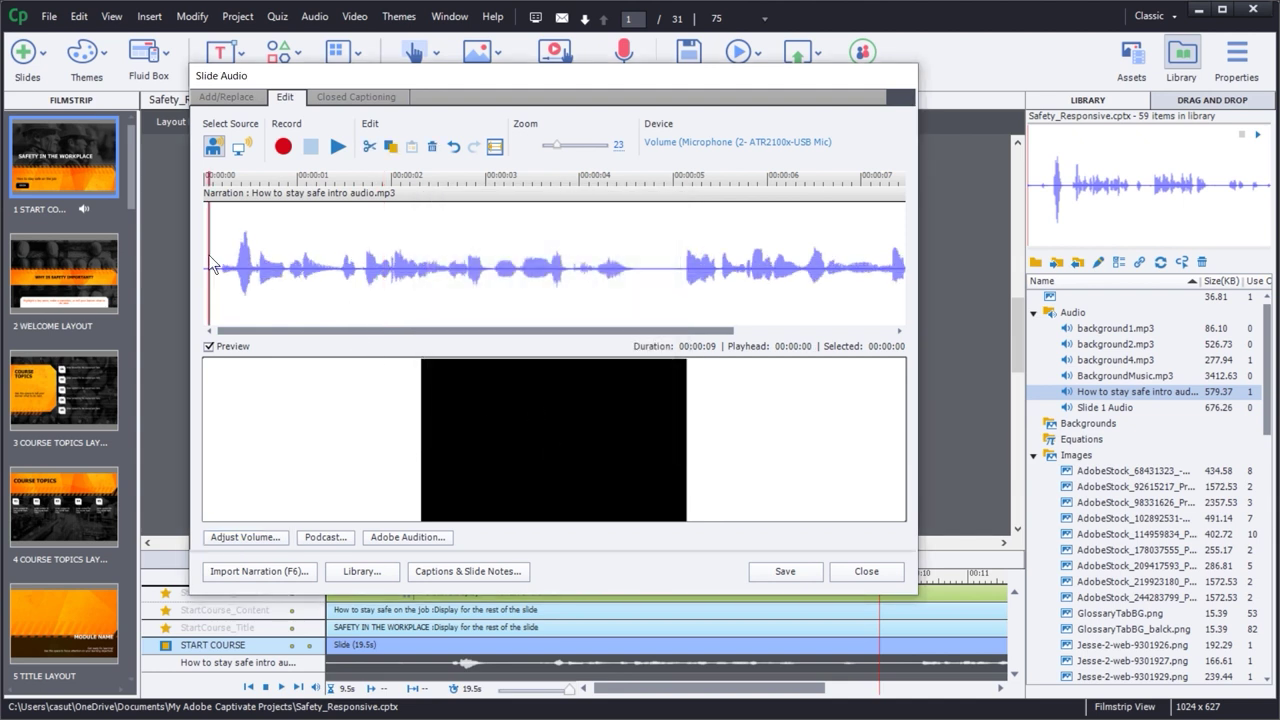
- Play back the trimmed, louder narration, then save it and close the Slide Audio editor
{"action": "key", "text": "space"}
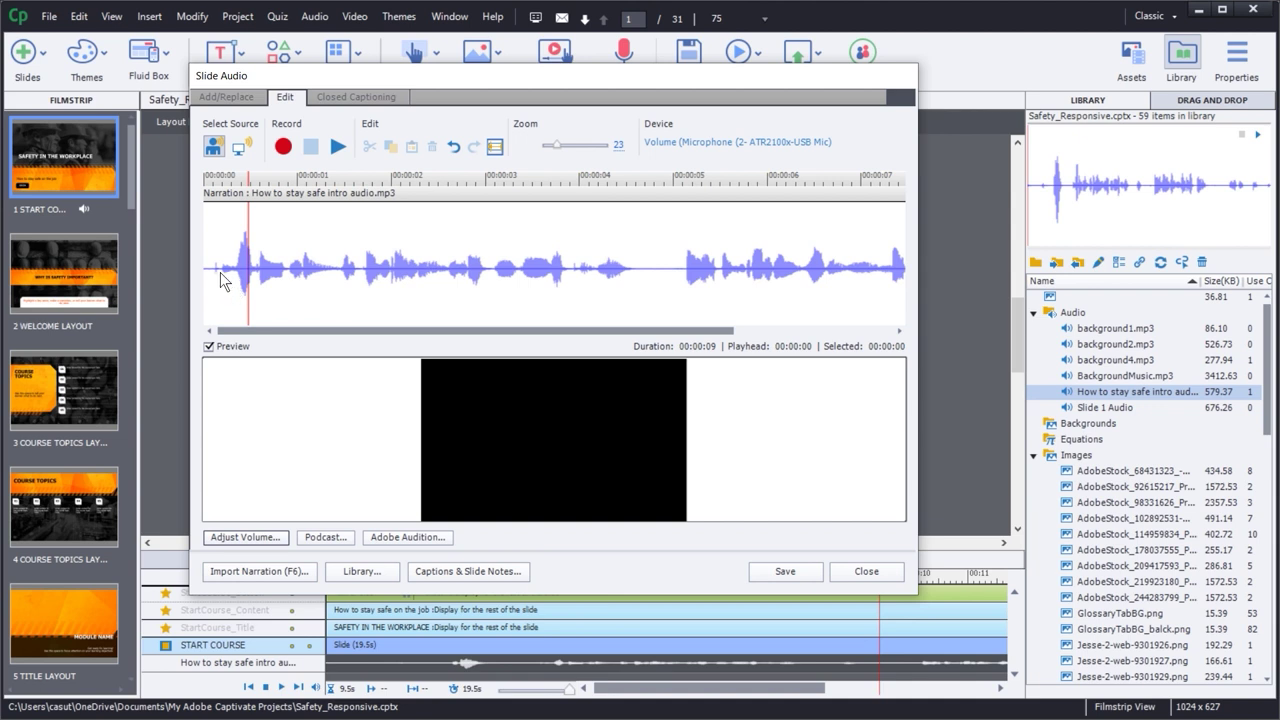
{"action": "left_click_drag", "start_coordinate": [221, 277], "coordinate": [207, 269]}
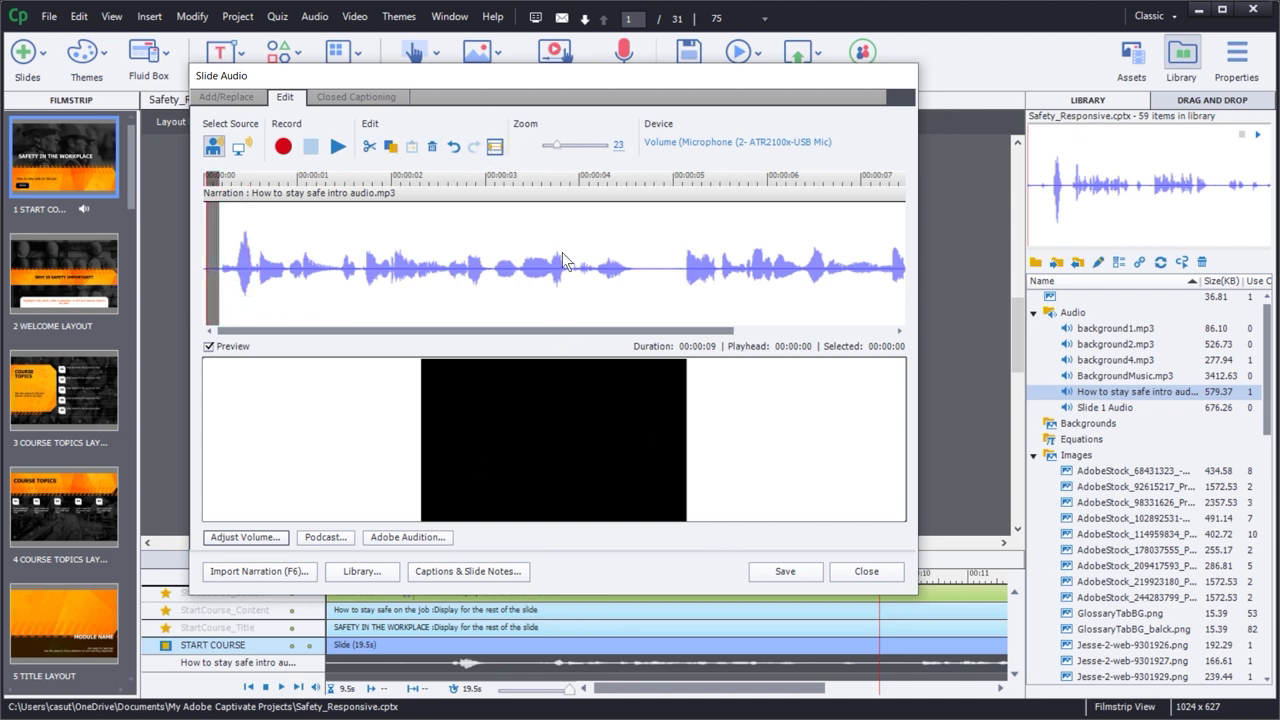
{"action": "left_click", "coordinate": [212, 272]}
{"action": "key", "text": "space"}
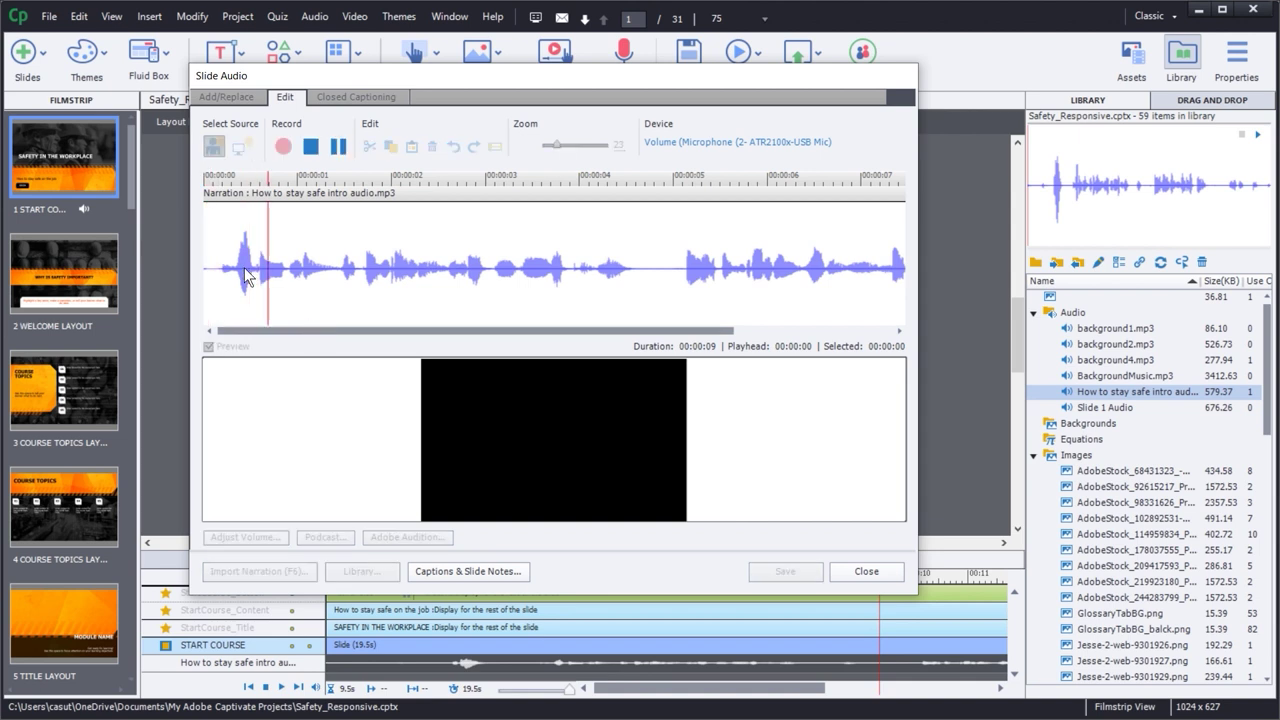
{"action": "key", "text": "space"}
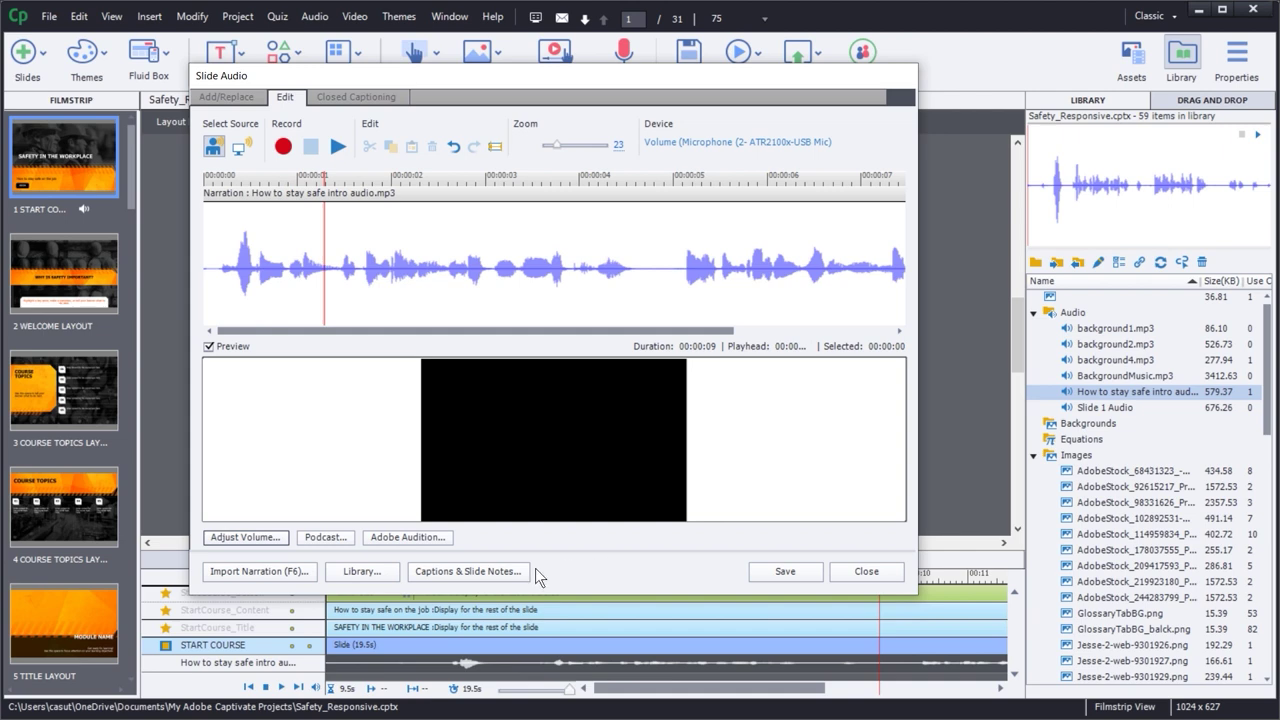
{"action": "left_click", "coordinate": [767, 577]}
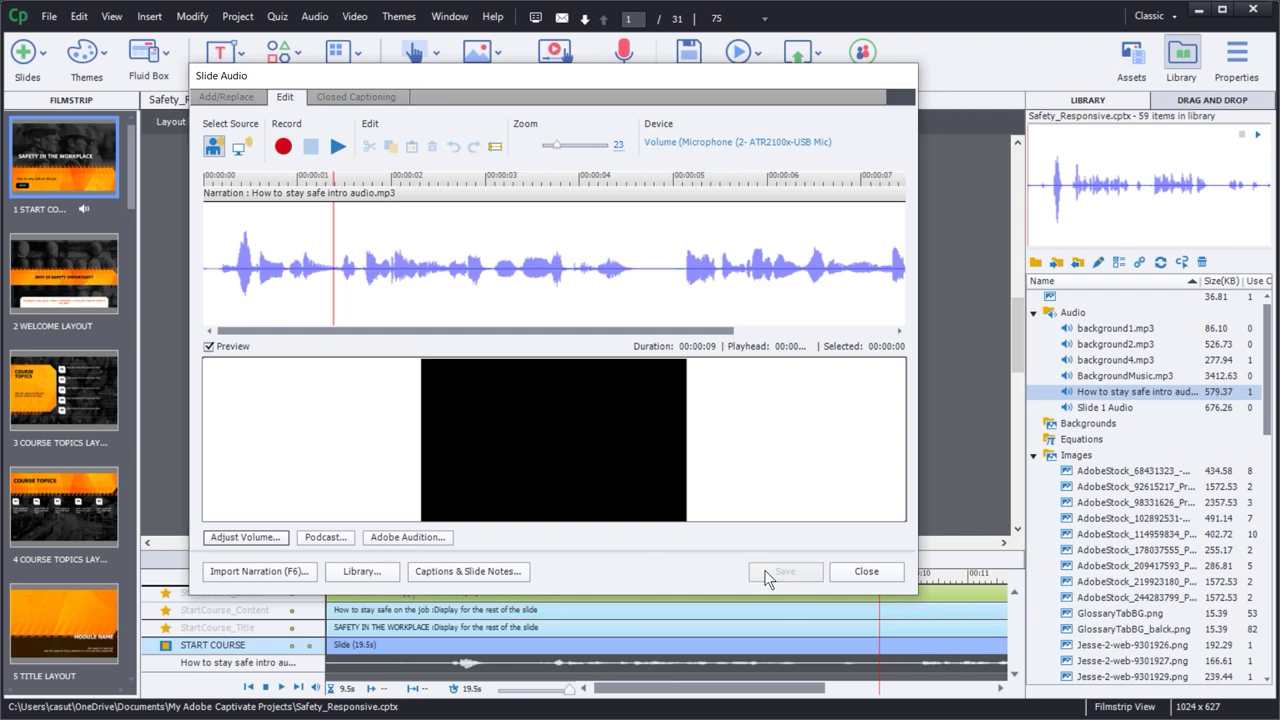
{"action": "left_click", "coordinate": [864, 571]}
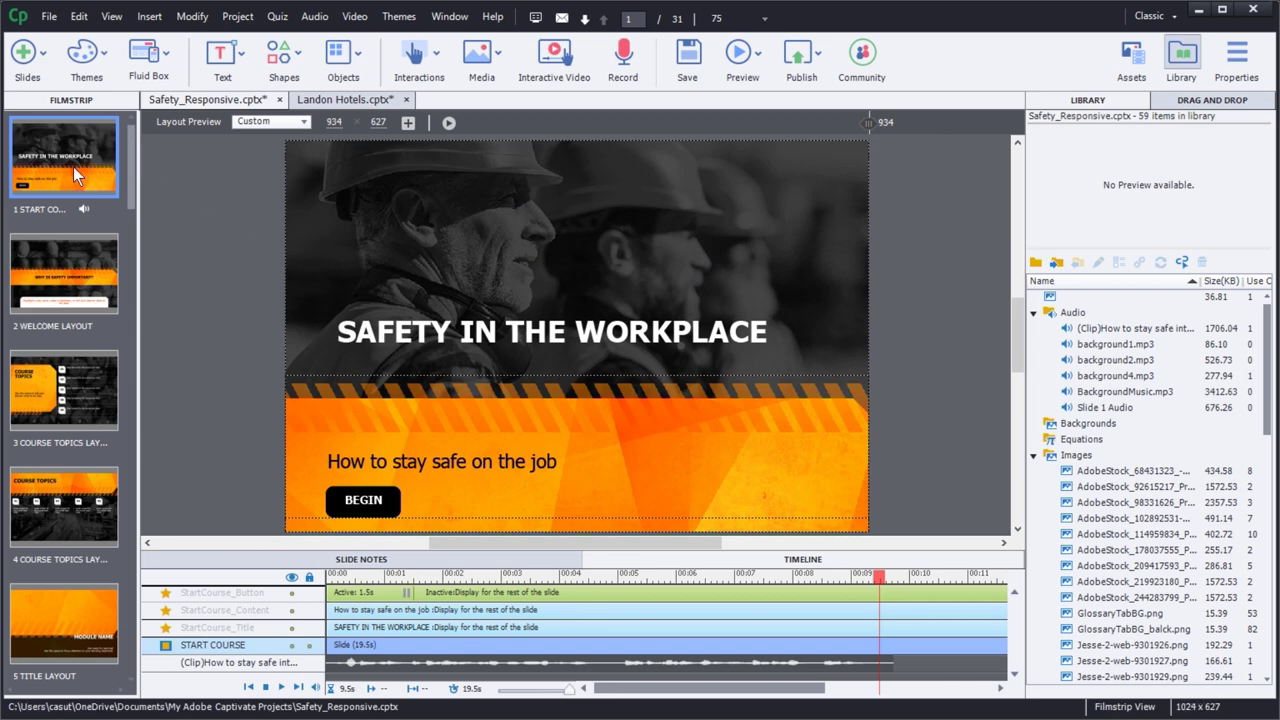
- In Audio Management, select the Background row and edit background4.mp3
{"action": "left_click", "coordinate": [312, 20]}
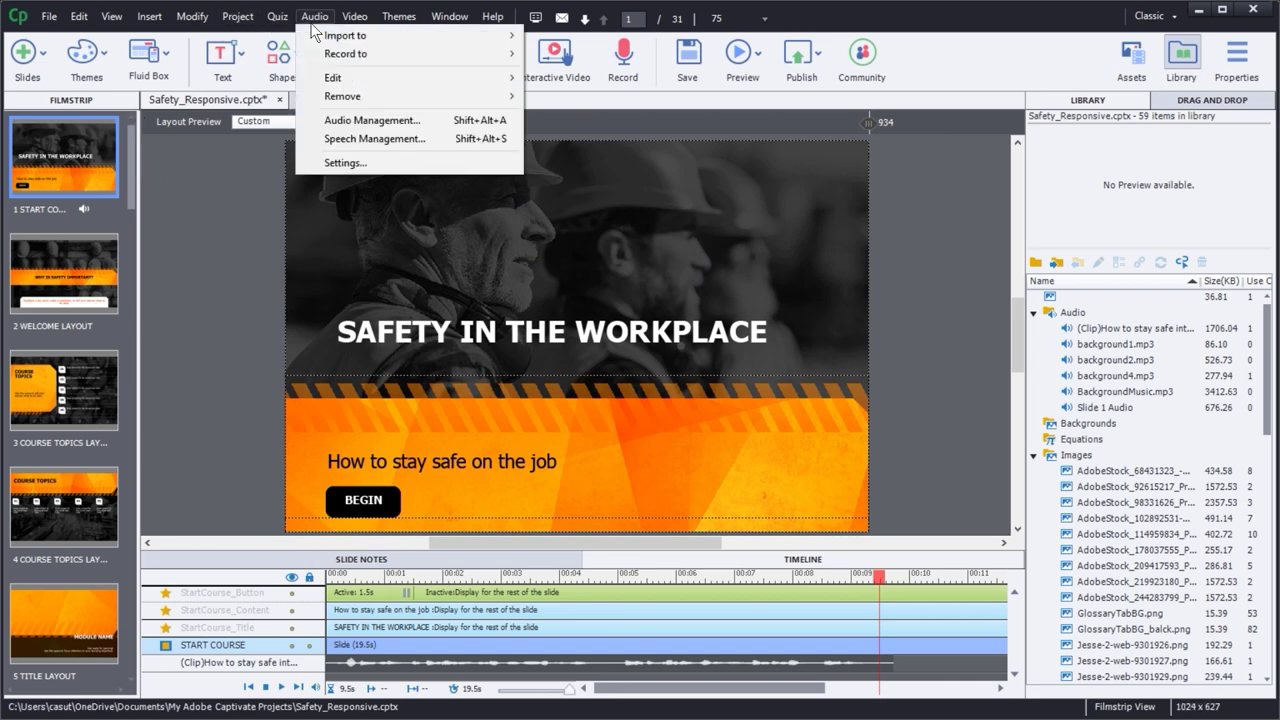
{"action": "left_click", "coordinate": [372, 120]}
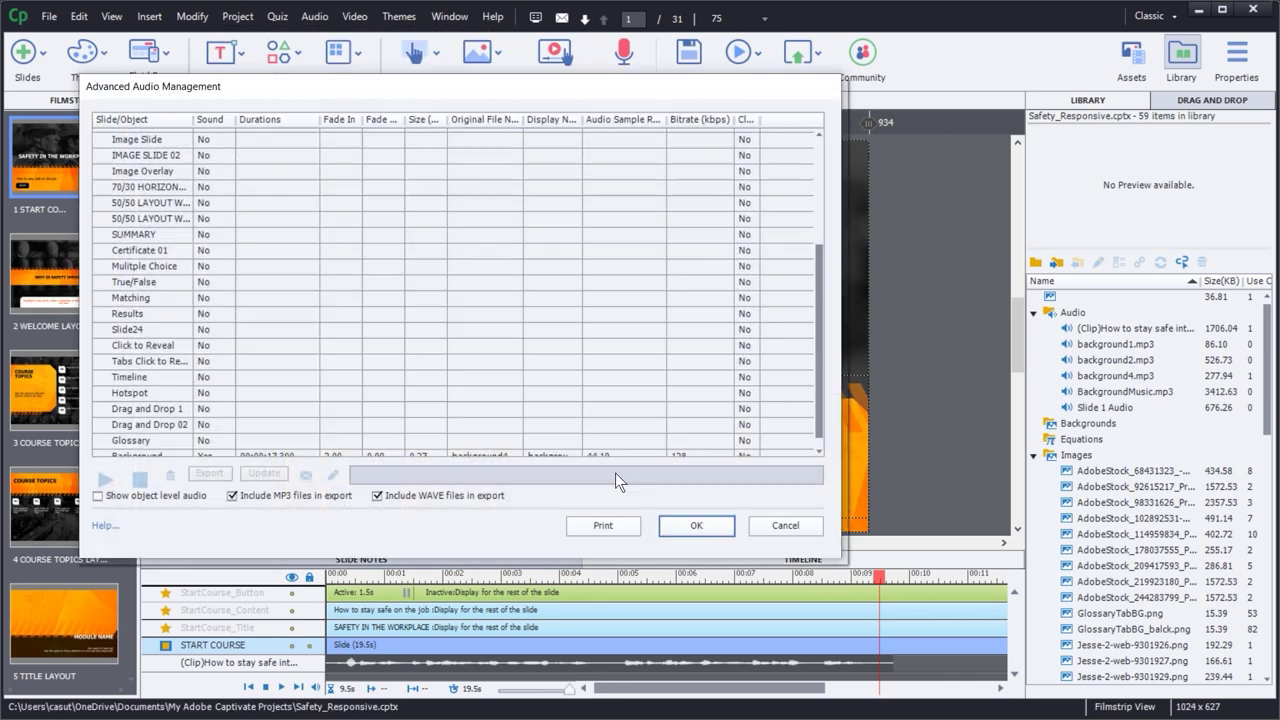
{"action": "scroll", "coordinate": [817, 275], "scroll_direction": "down", "scroll_amount": 1}
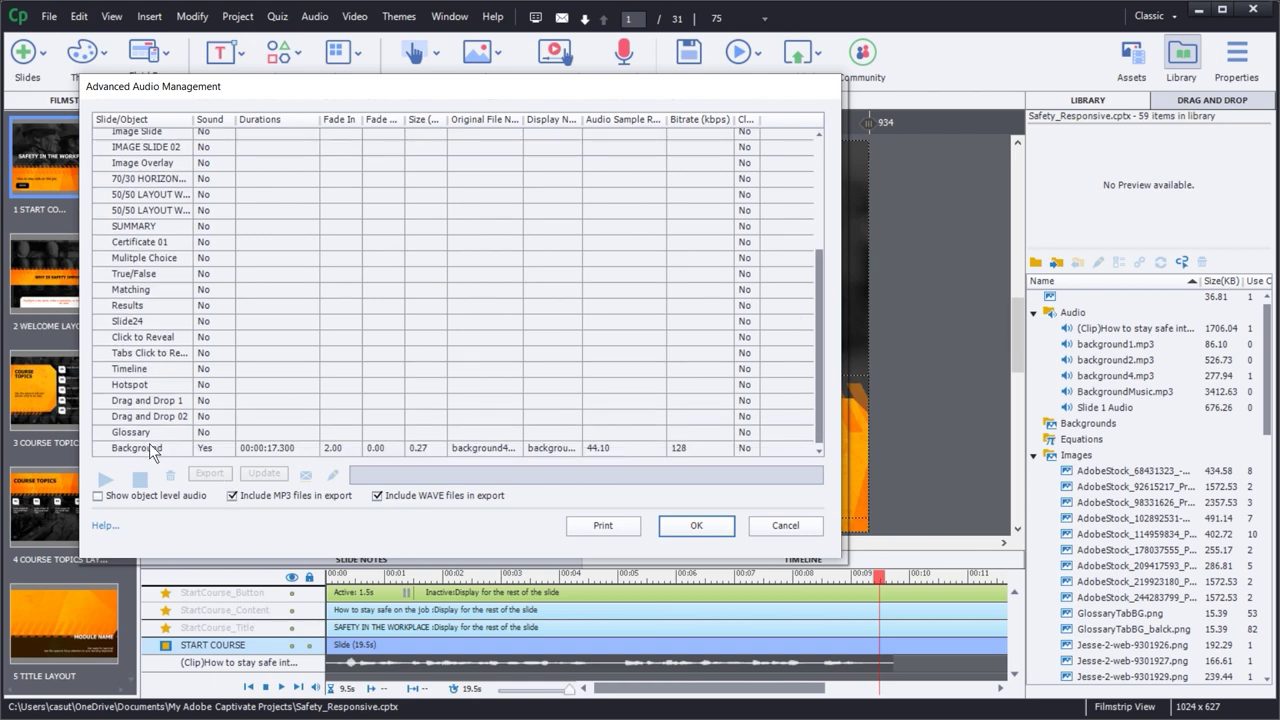
{"action": "left_click_drag", "start_coordinate": [817, 259], "coordinate": [824, 120]}
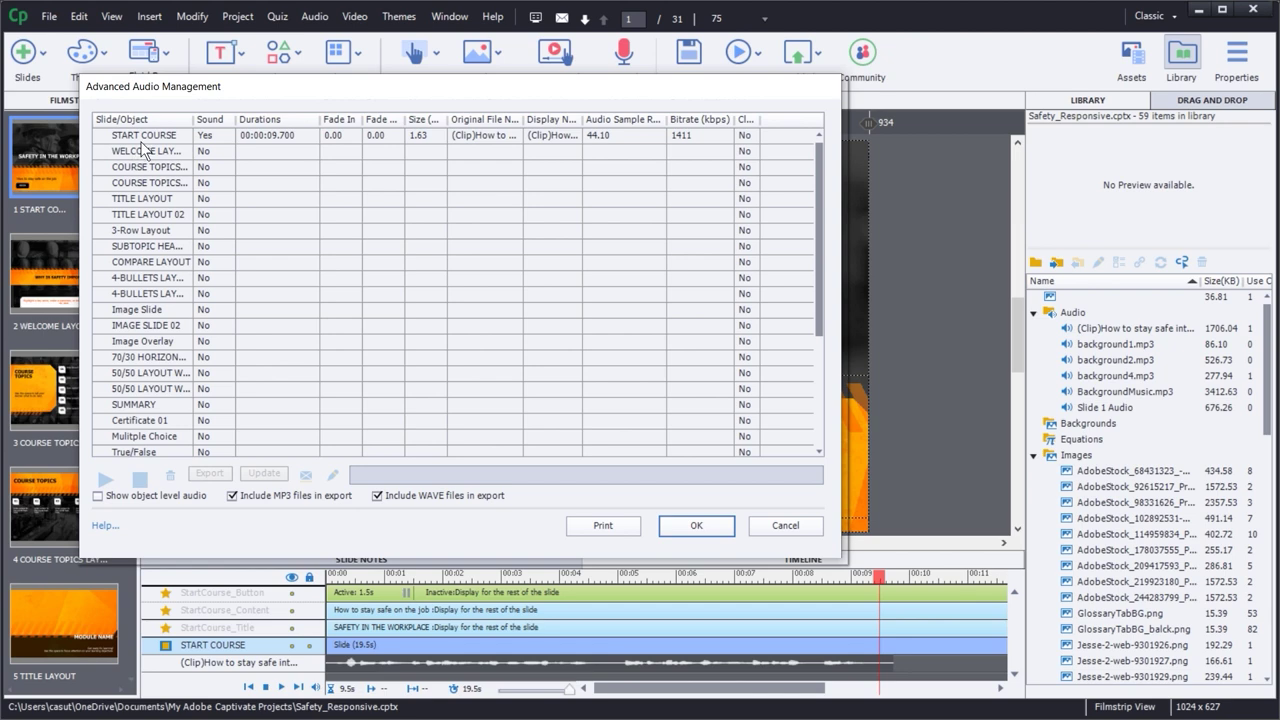
{"action": "left_click_drag", "start_coordinate": [818, 173], "coordinate": [811, 273]}
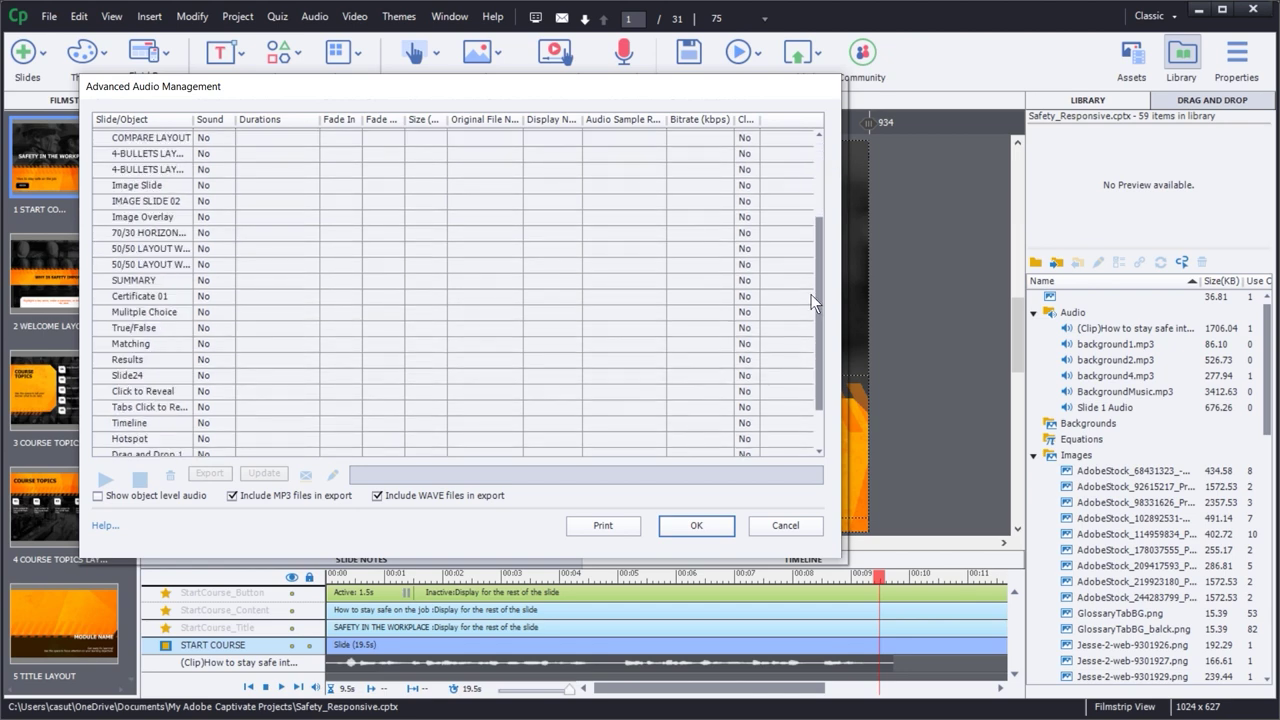
{"action": "left_click", "coordinate": [125, 448]}
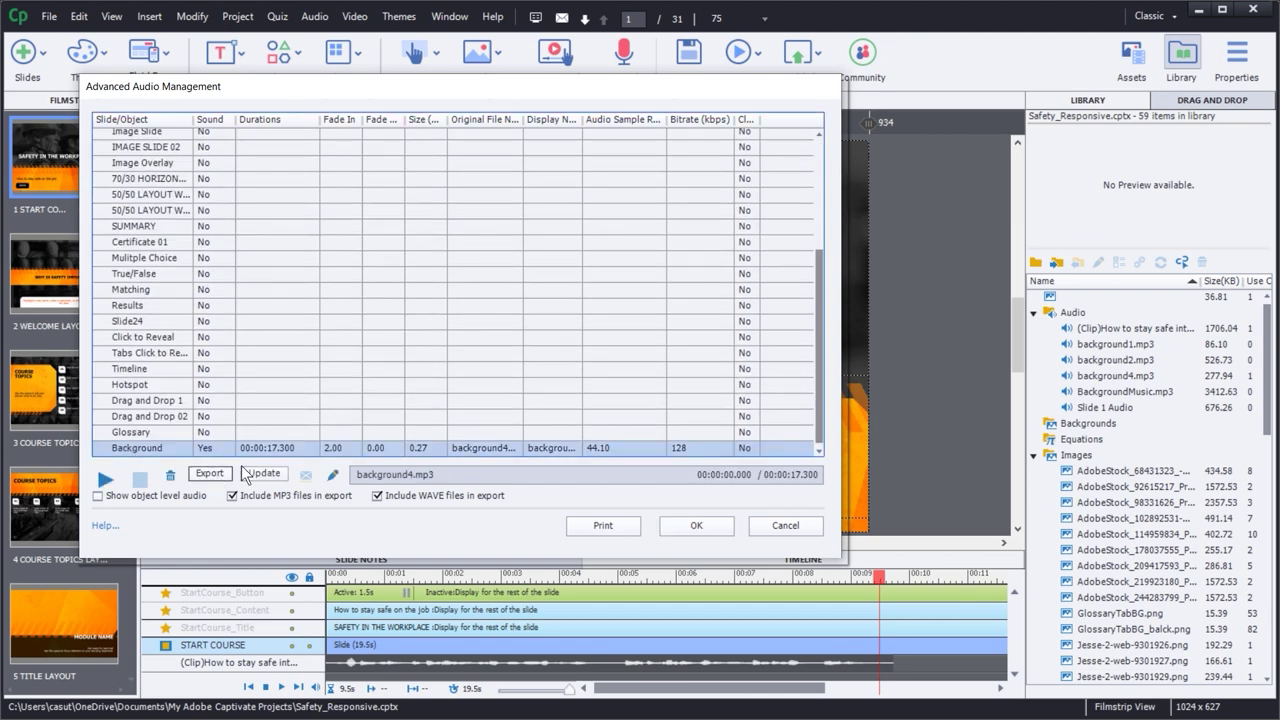
{"action": "left_click", "coordinate": [332, 475]}
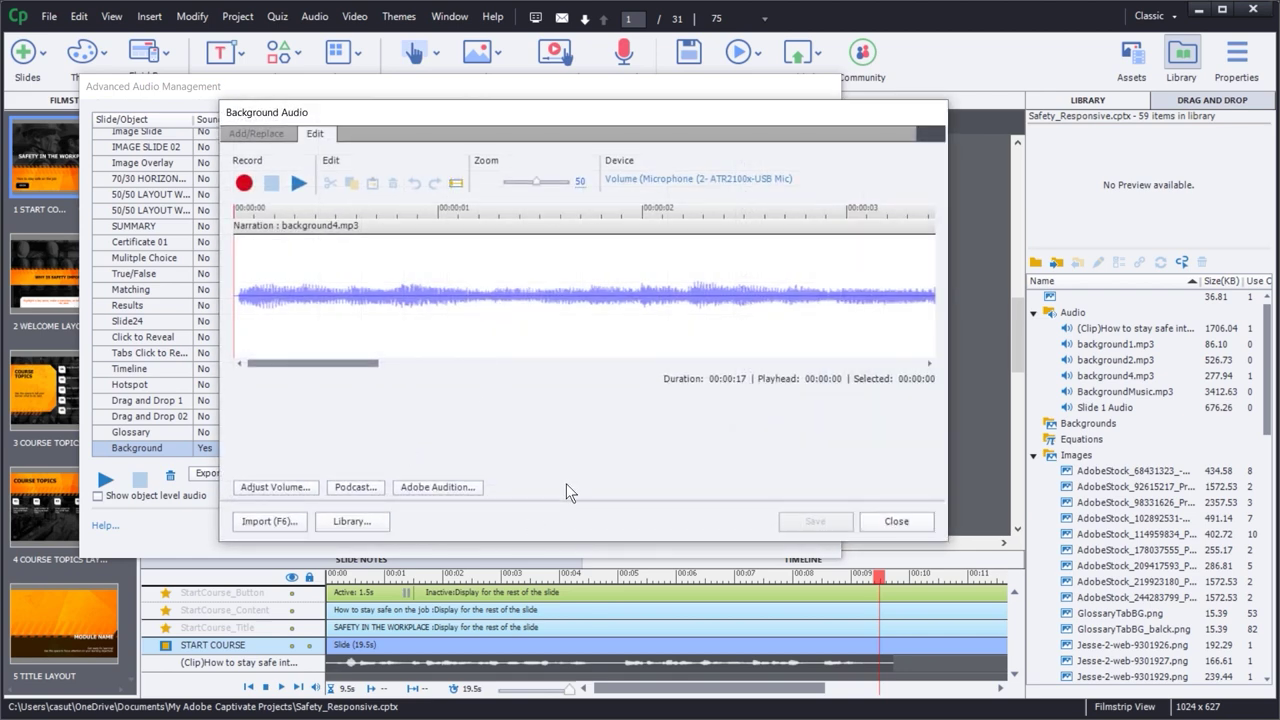
- Check background4.mp3's 2-second fade-in and loop options, play it briefly, and close both audio windows
{"action": "left_click", "coordinate": [252, 133]}
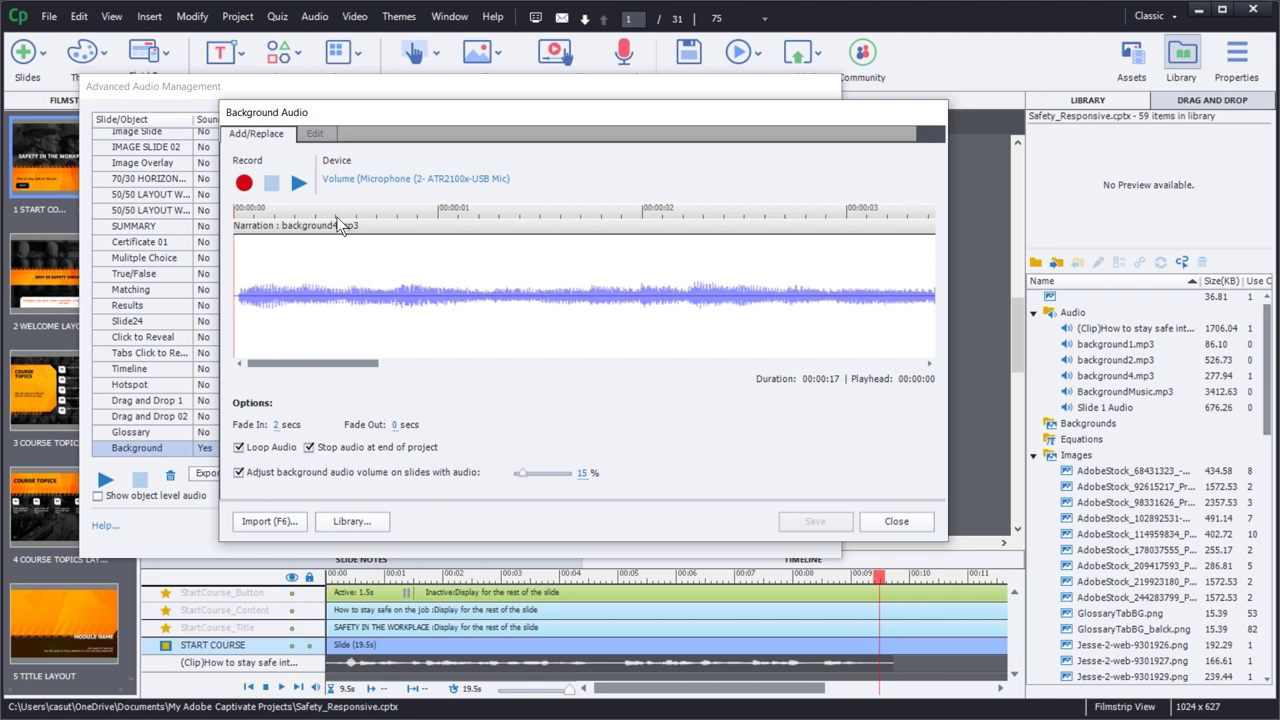
{"action": "left_click", "coordinate": [297, 182]}
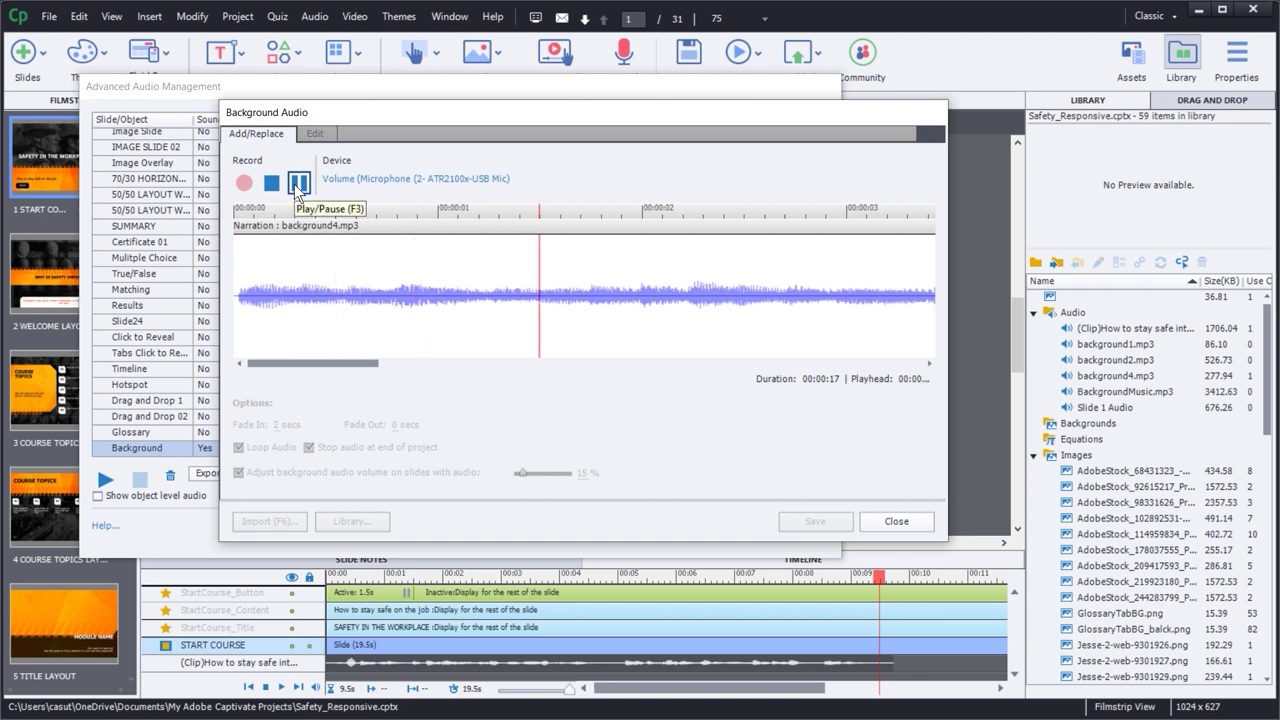
{"action": "left_click", "coordinate": [297, 182]}
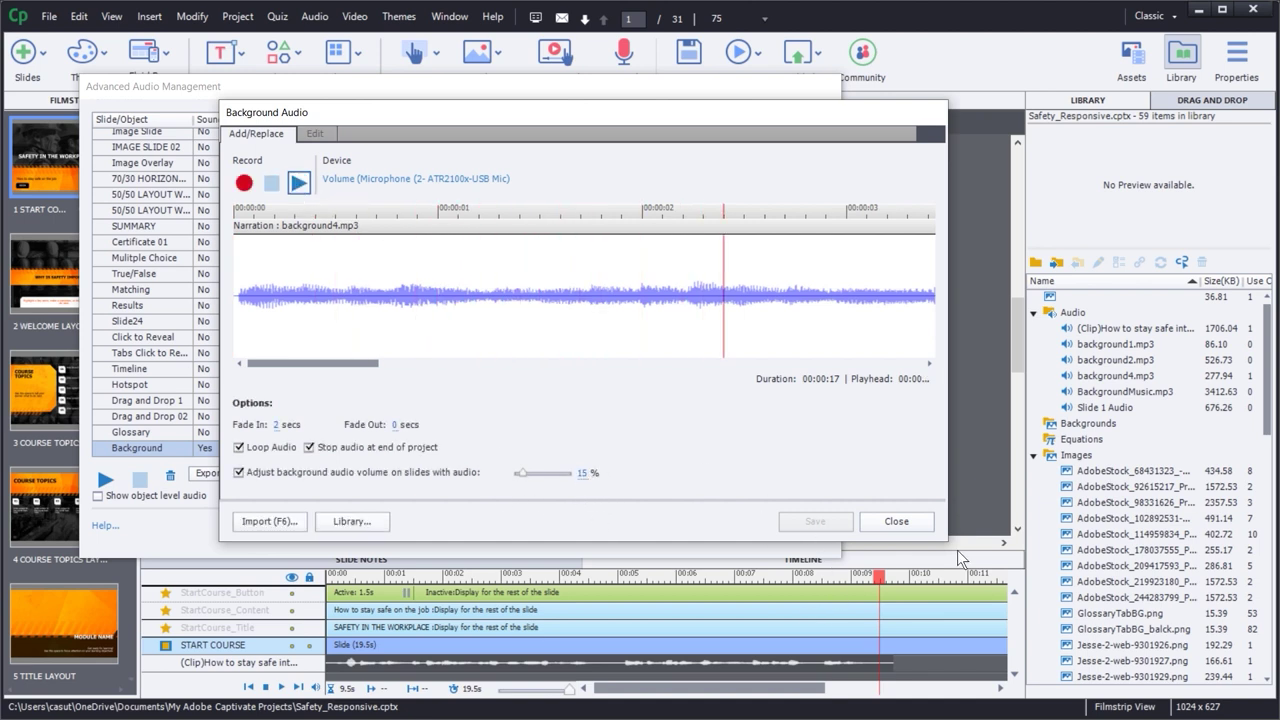
{"action": "left_click", "coordinate": [896, 521]}
{"action": "left_click", "coordinate": [692, 528]}
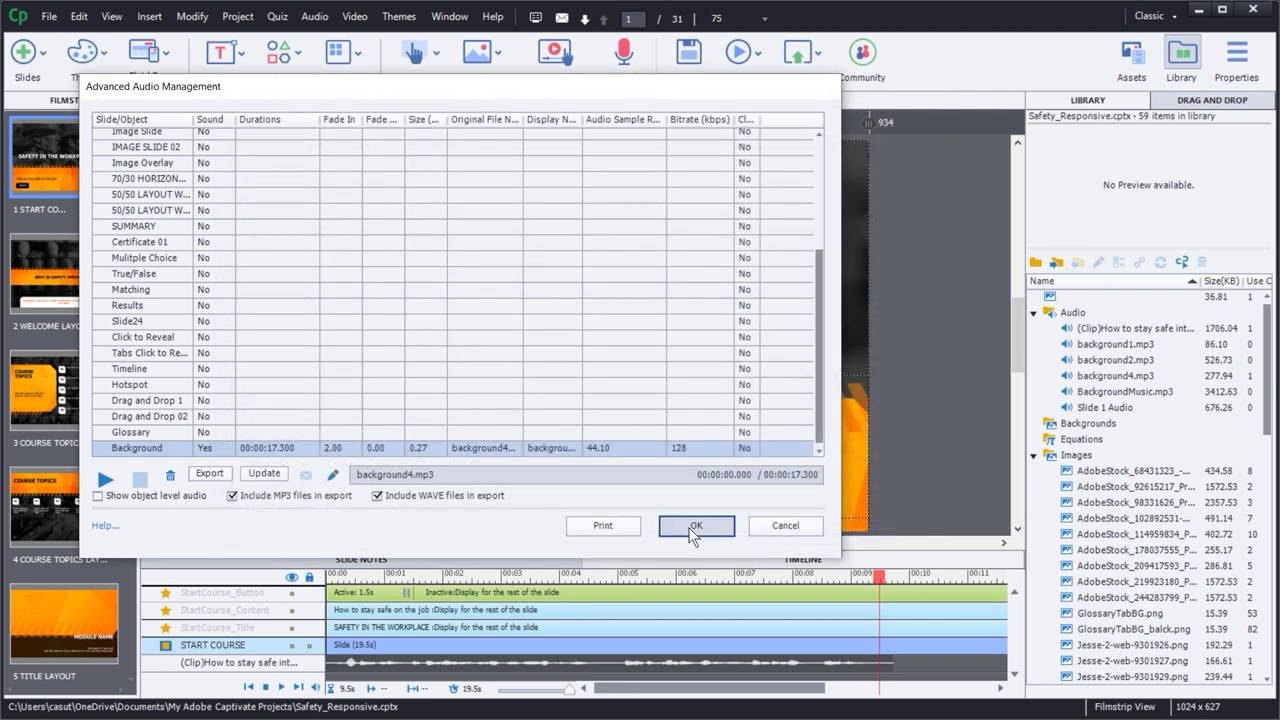
{"action": "left_click", "coordinate": [566, 498]}
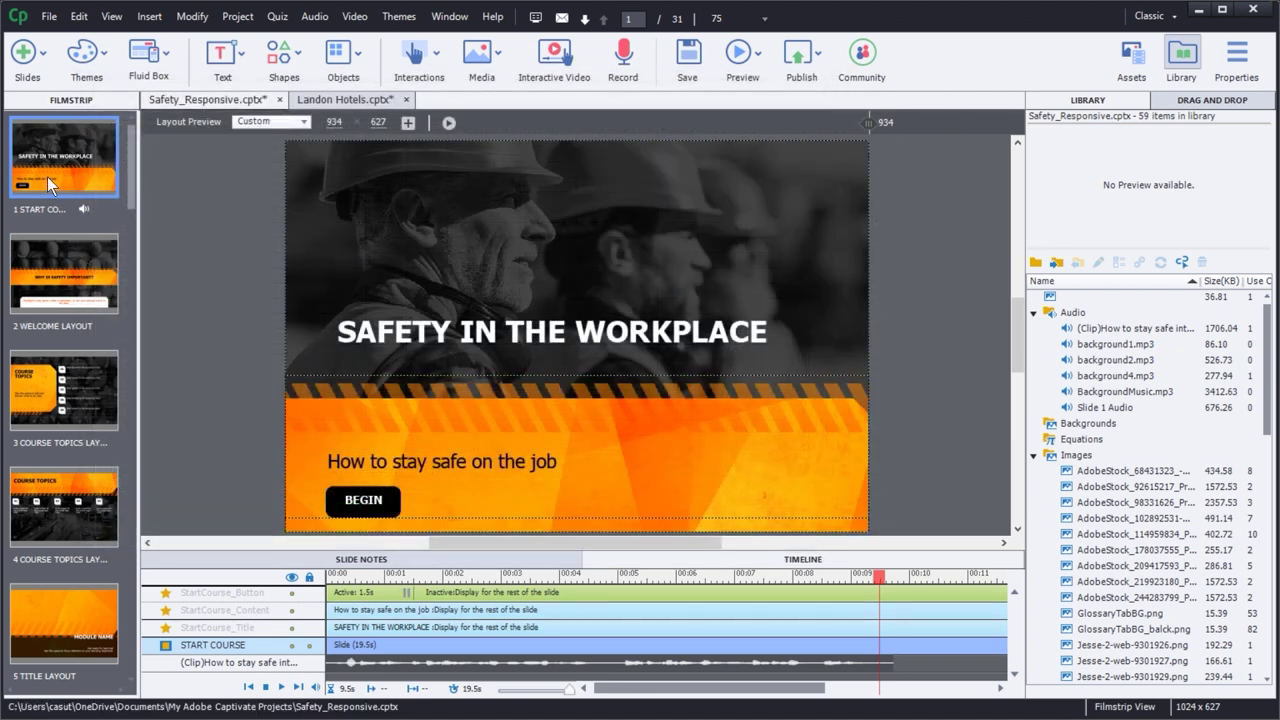
- Preview the course in HTML5 with F12, click BEGIN, and advance through both Course Topics slides
{"action": "key", "text": "F12"}
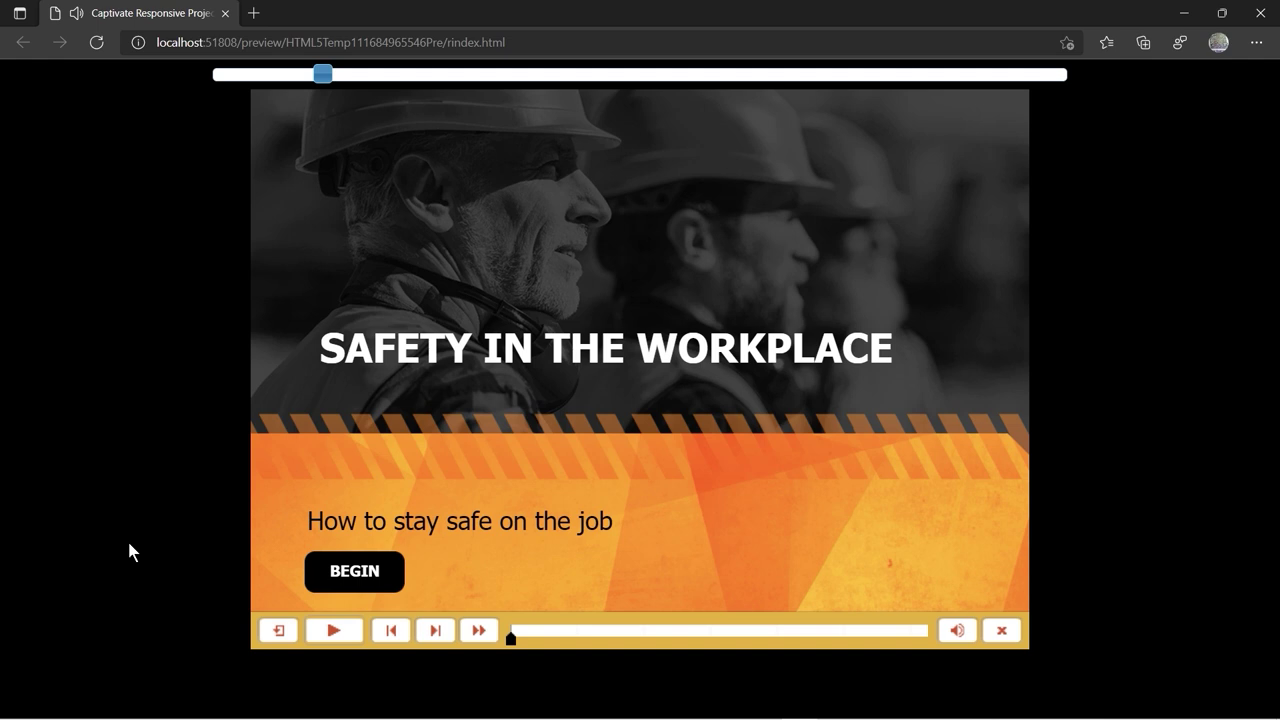
{"action": "left_click", "coordinate": [333, 630]}
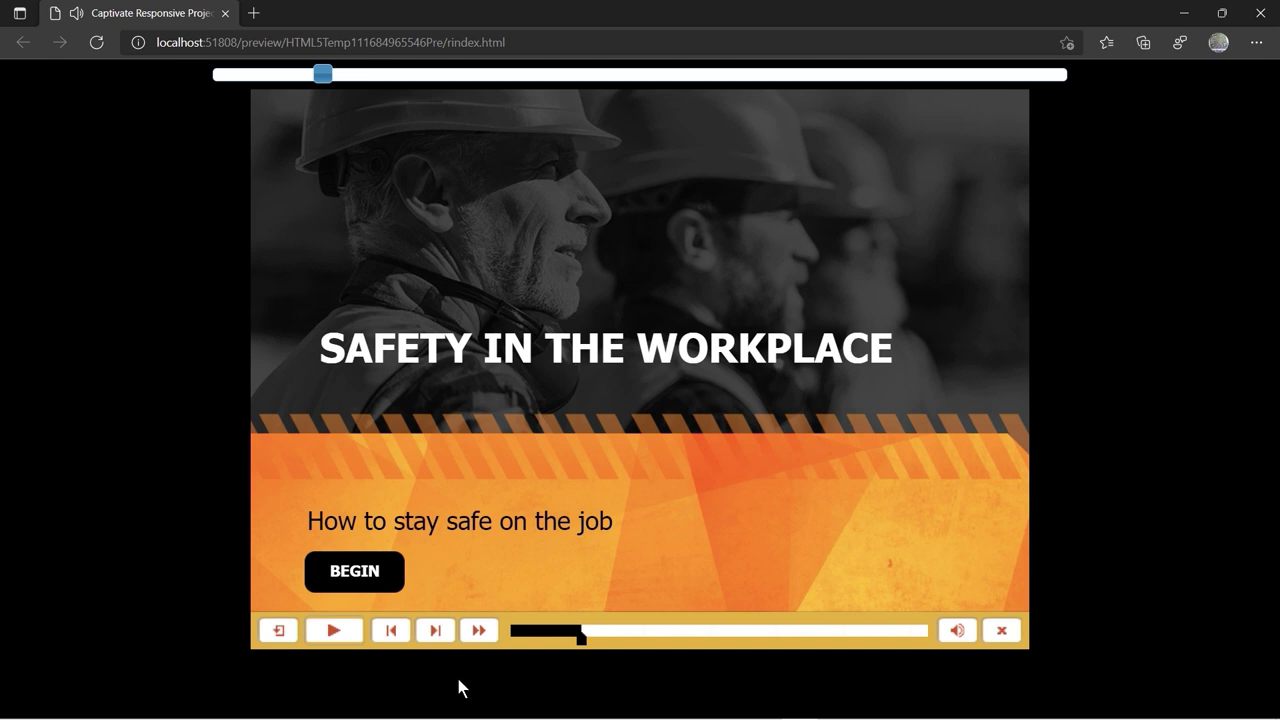
{"action": "left_click", "coordinate": [338, 578]}
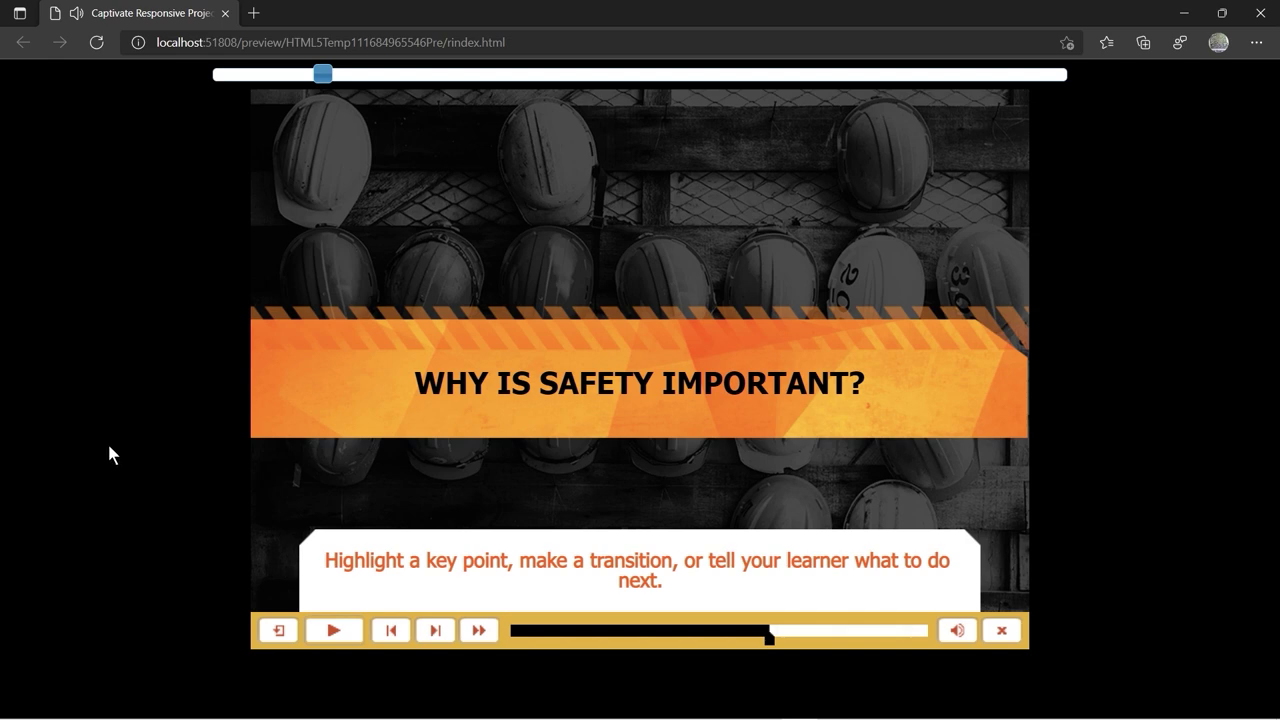
{"action": "left_click", "coordinate": [435, 630]}
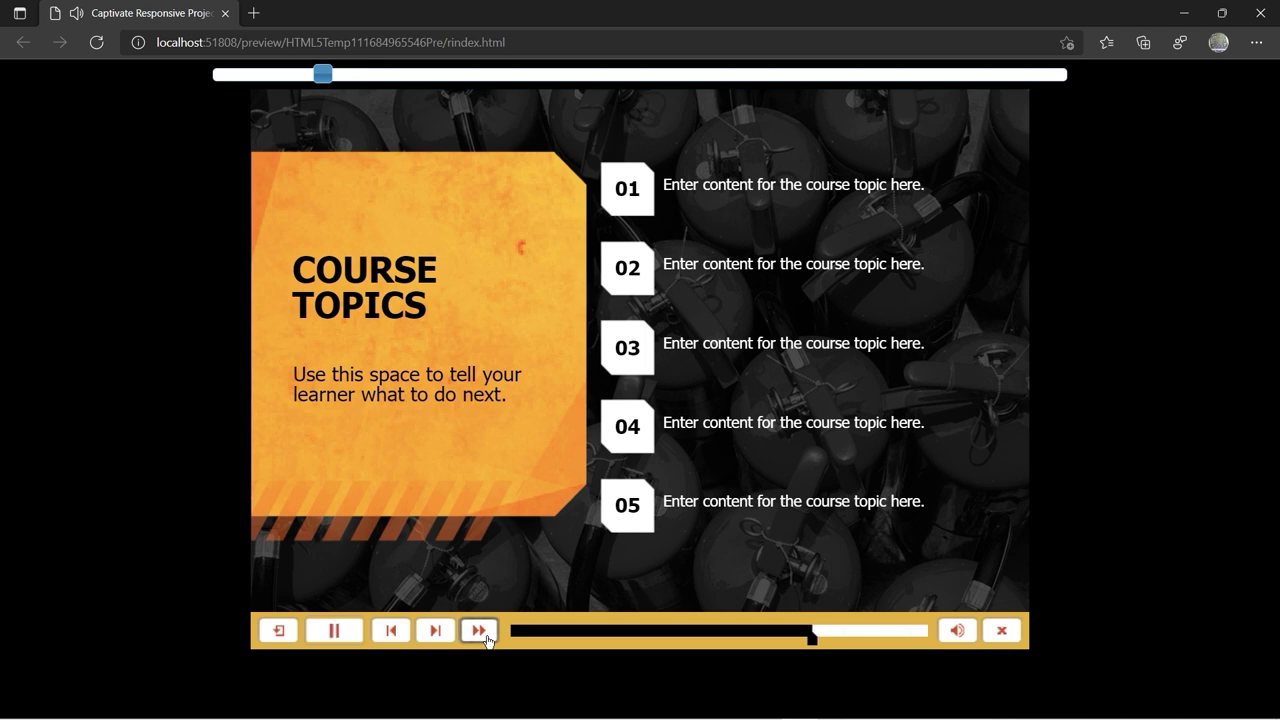
{"action": "left_click", "coordinate": [435, 630]}
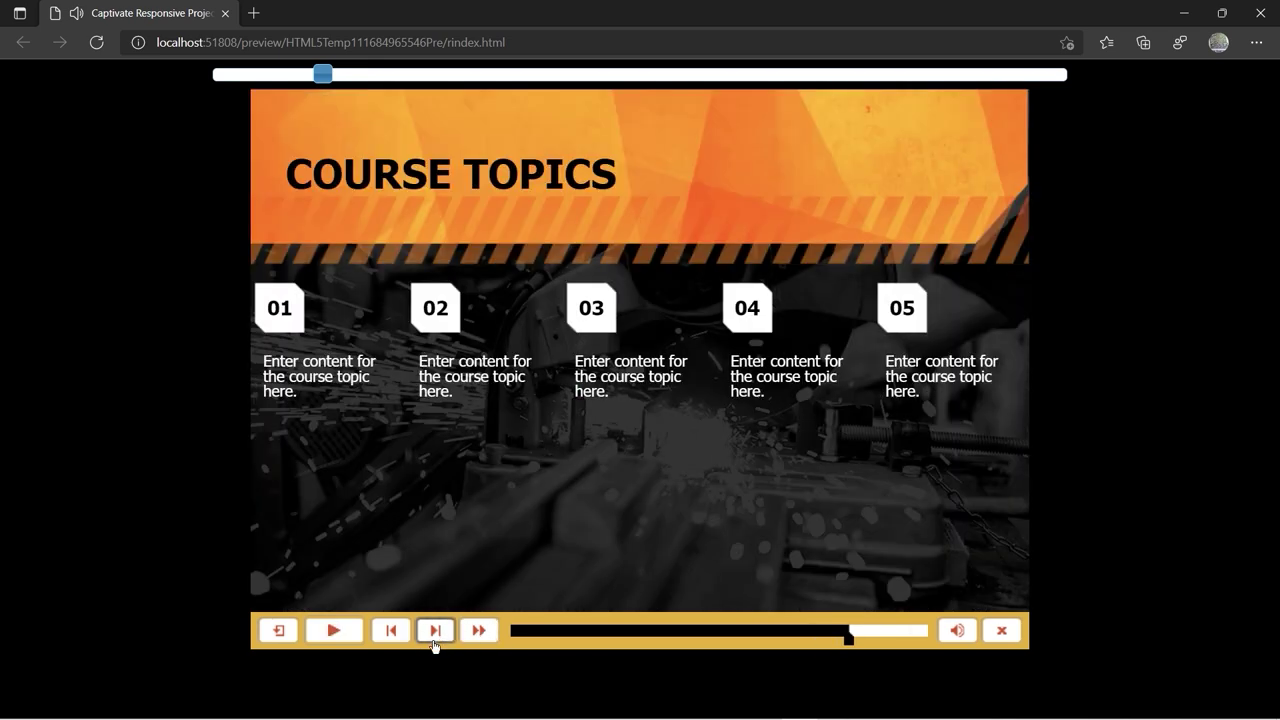
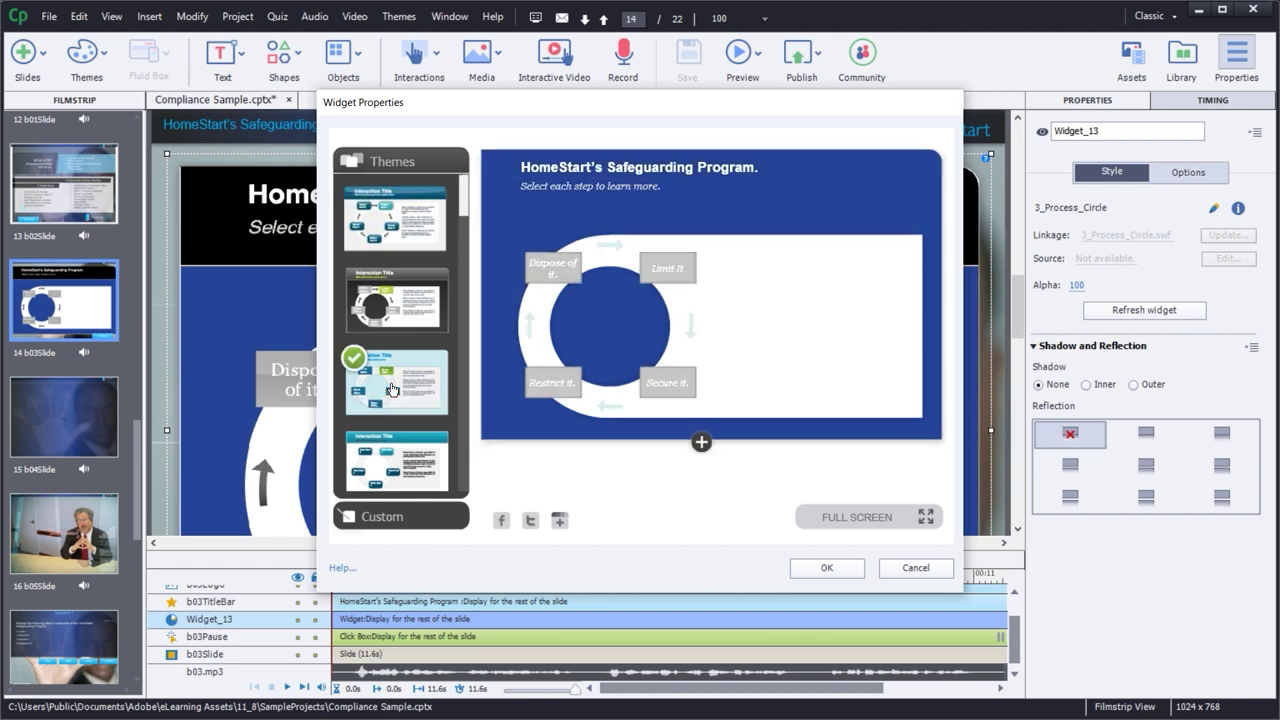
- Preview Theme 4 for the Process Circle, then cancel so the theme isn't applied
{"action": "left_click", "coordinate": [389, 445]}
{"action": "left_click_drag", "start_coordinate": [466, 194], "coordinate": [465, 182]}
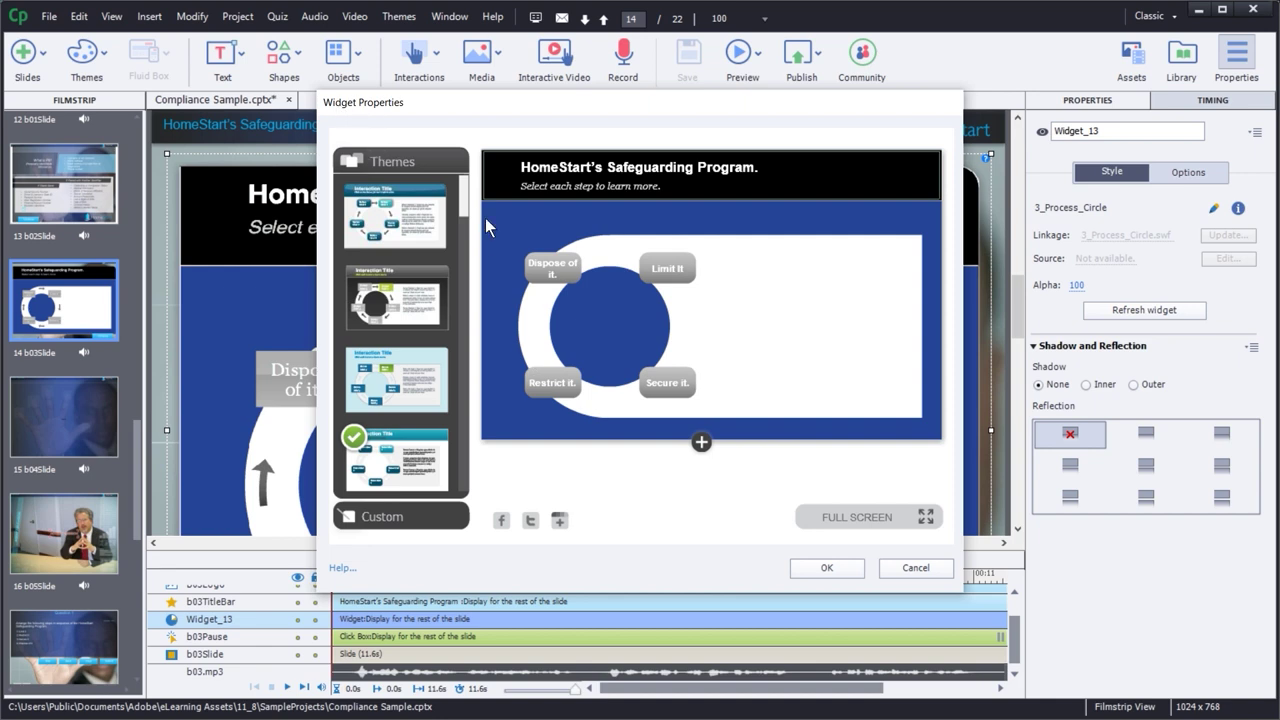
{"action": "left_click", "coordinate": [916, 568]}
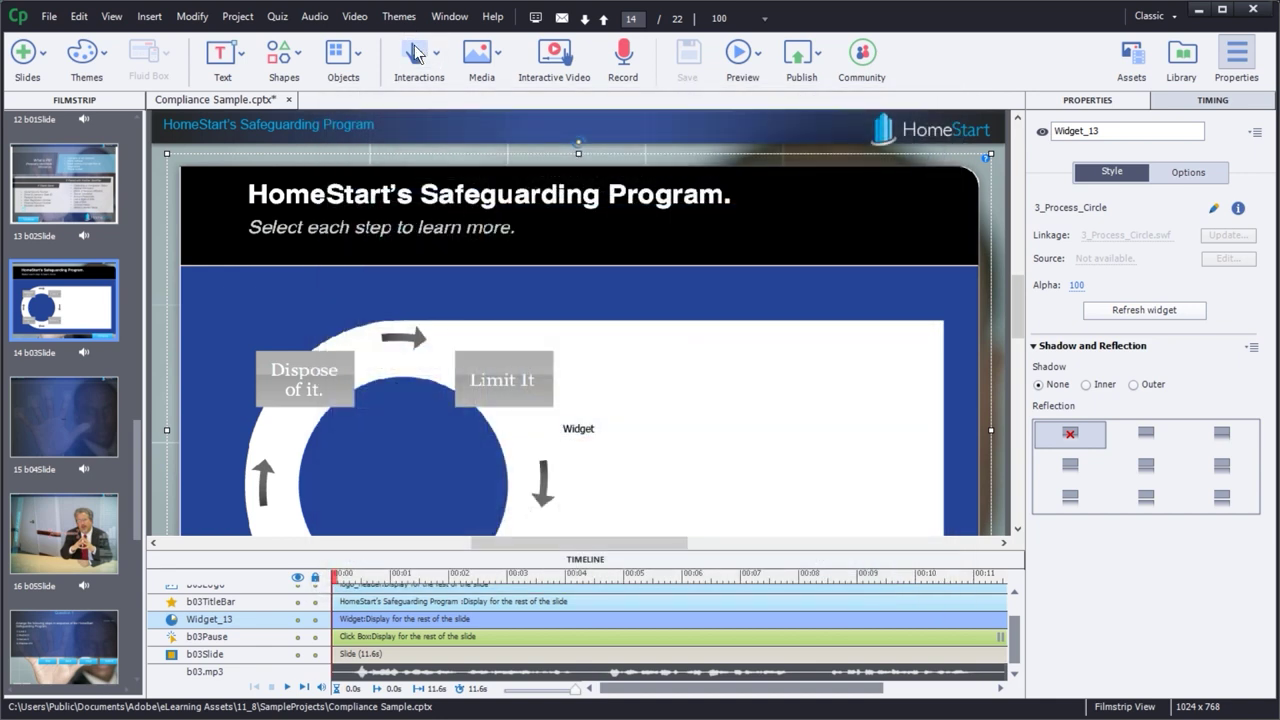
{"action": "left_click", "coordinate": [415, 55]}
- Insert a blank slide after slide 15, then open Interactions > Learning Interactions
{"action": "left_click", "coordinate": [82, 425]}
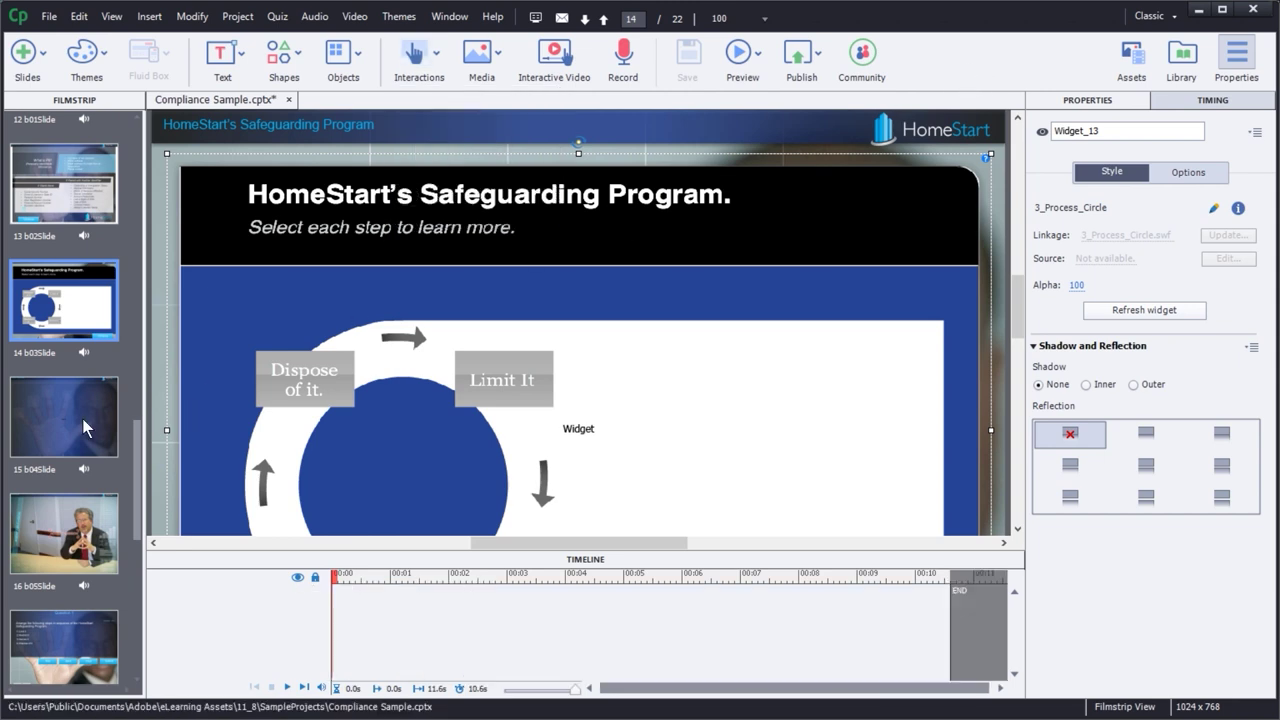
{"action": "right_click", "coordinate": [72, 427]}
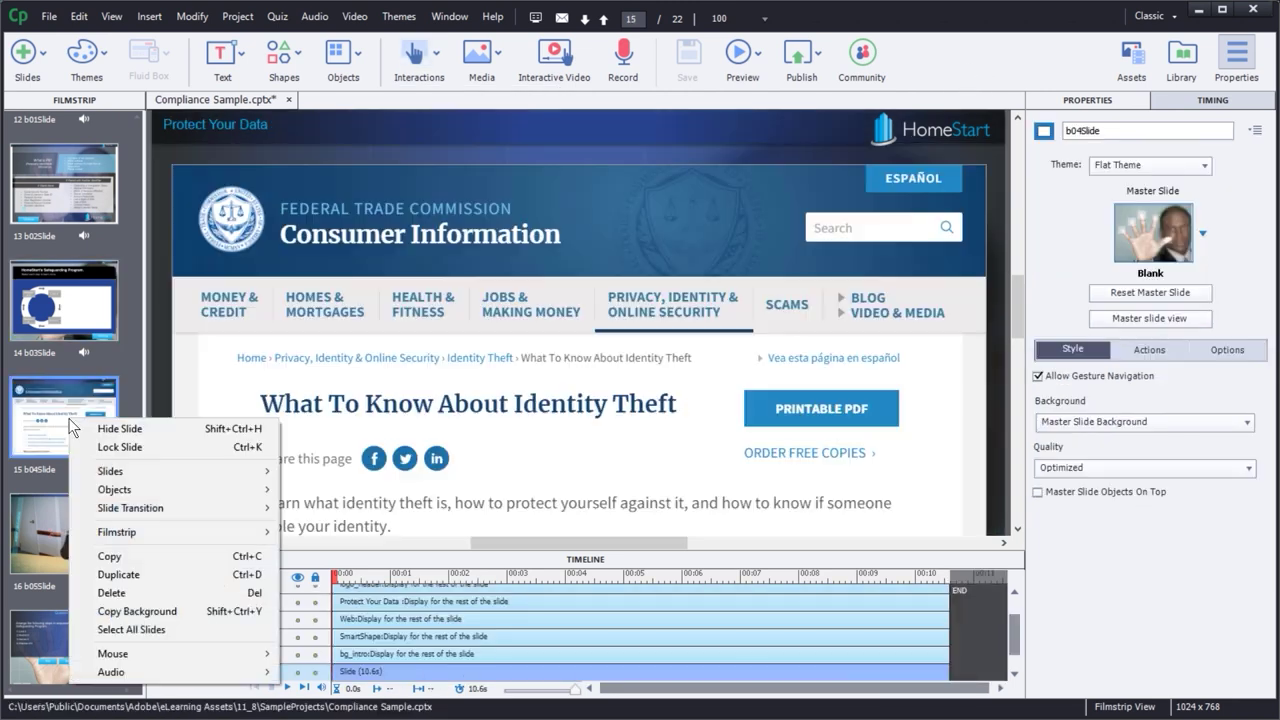
{"action": "mouse_move", "coordinate": [171, 477]}
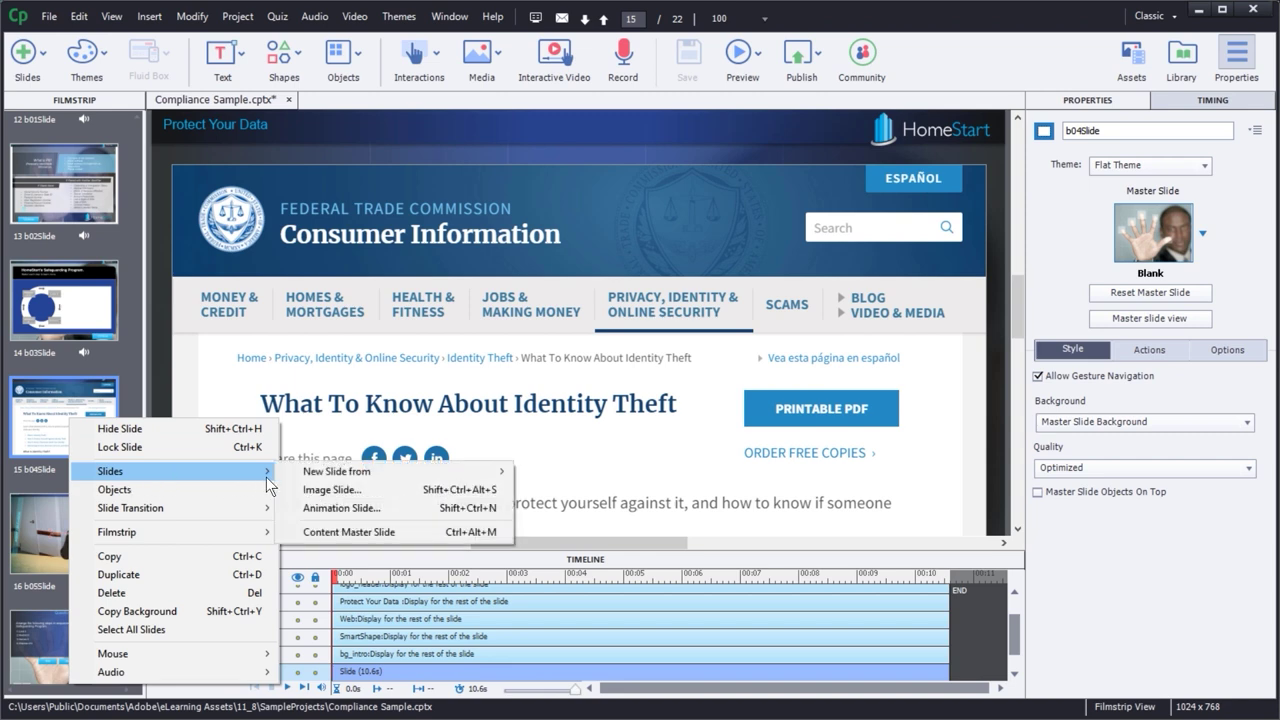
{"action": "mouse_move", "coordinate": [400, 471]}
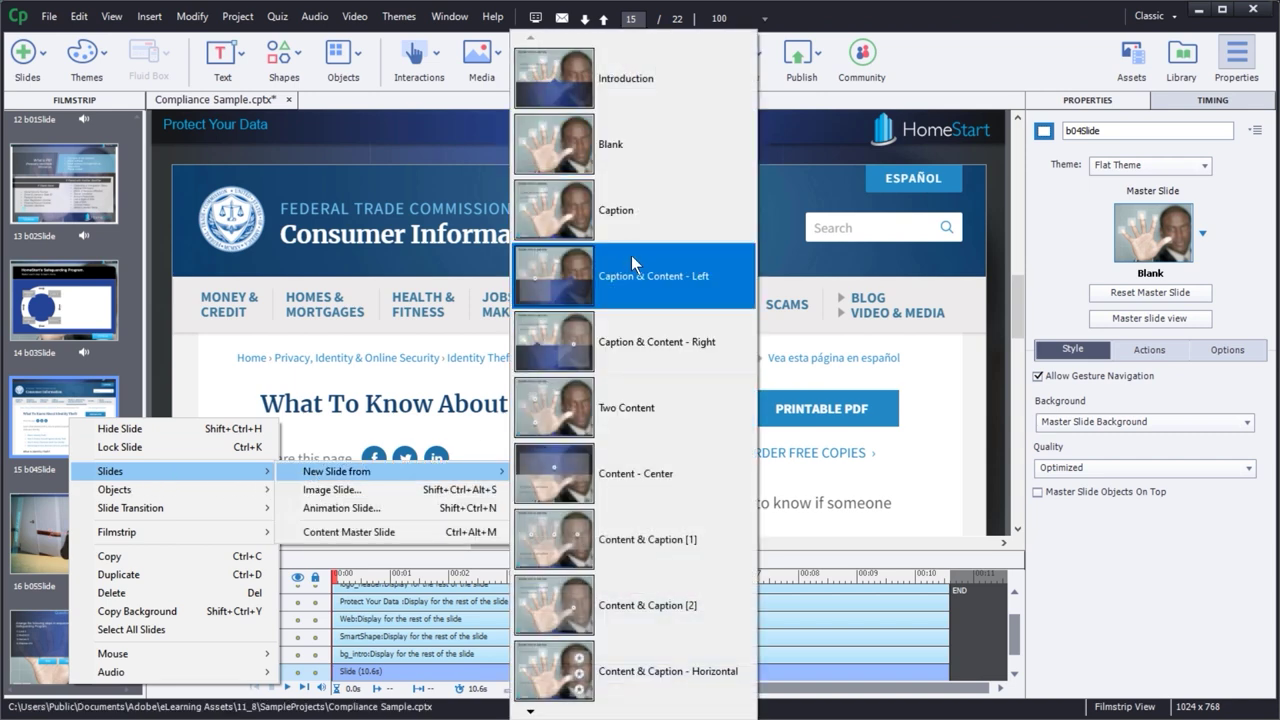
{"action": "left_click", "coordinate": [24, 55]}
{"action": "left_click", "coordinate": [65, 171]}
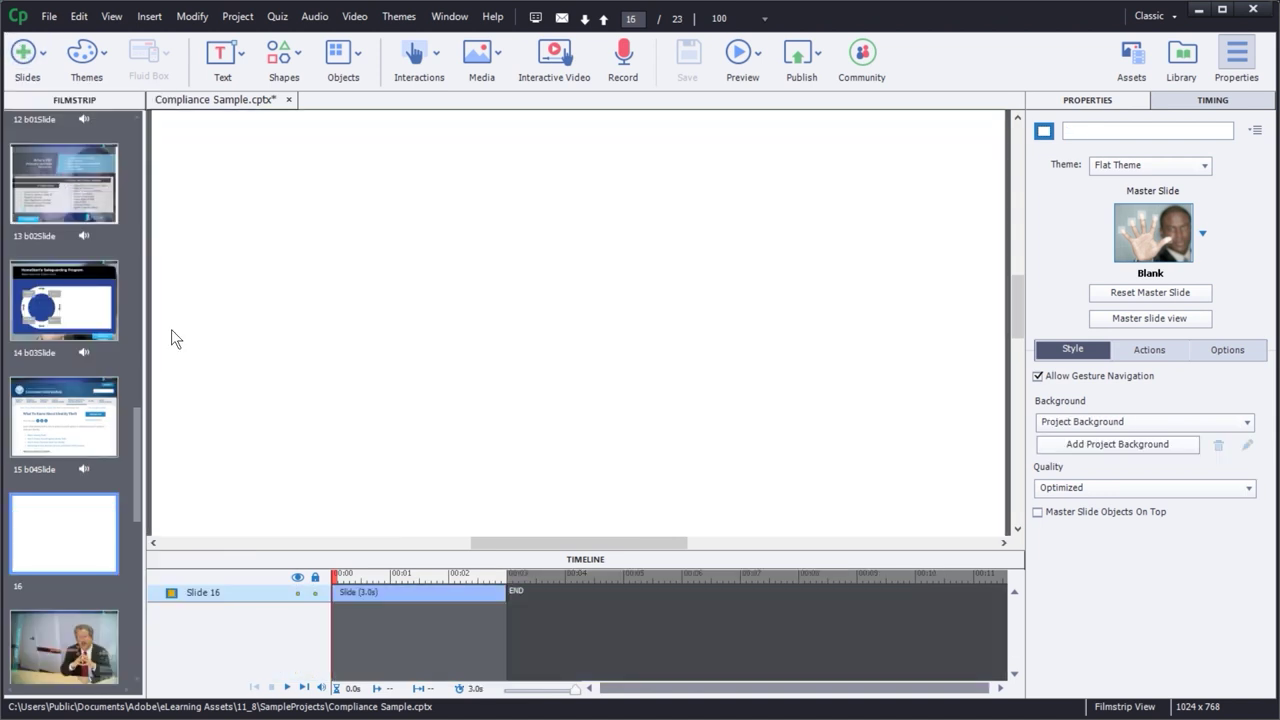
{"action": "left_click", "coordinate": [427, 57]}
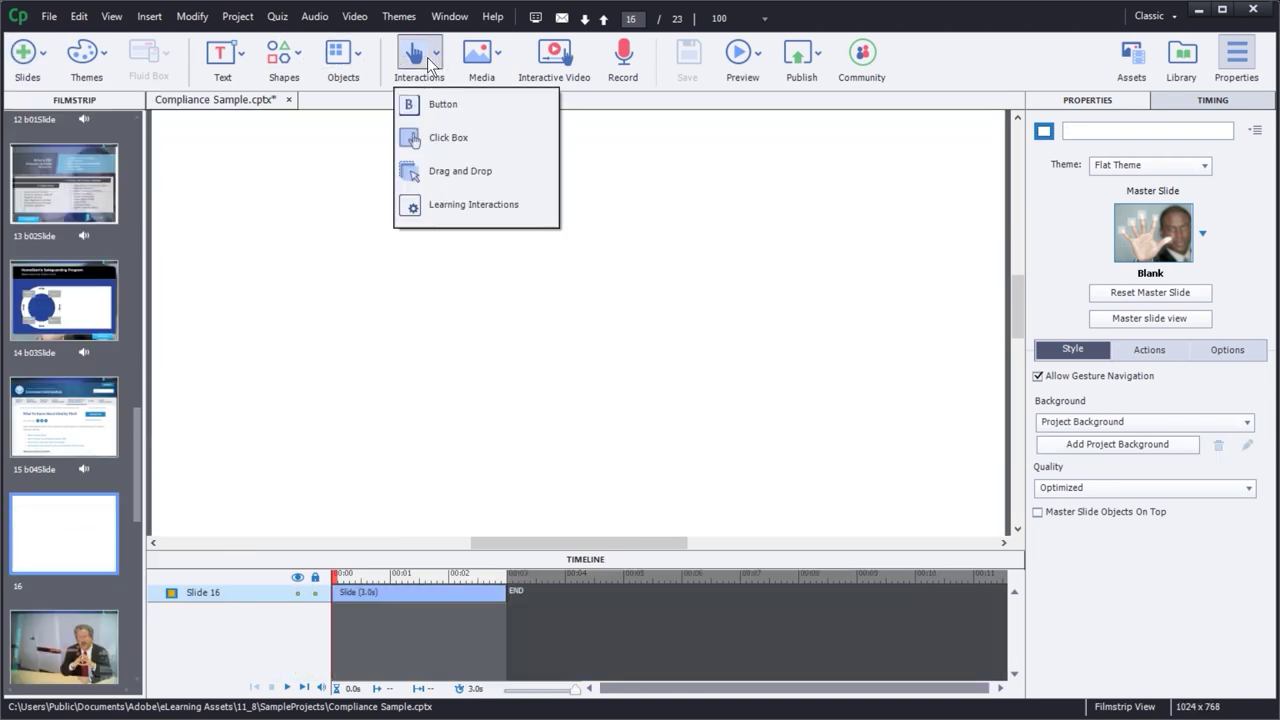
{"action": "left_click", "coordinate": [462, 210]}
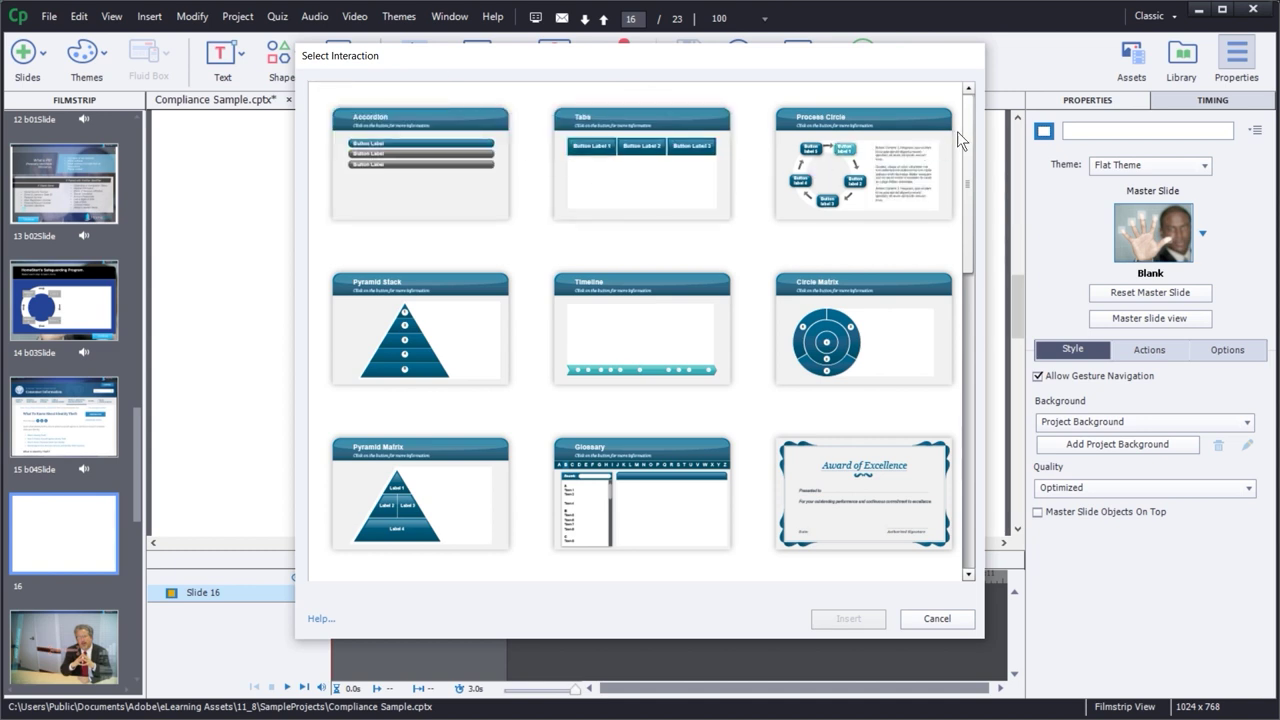
- Scroll the Select Interaction list, choose Accordion and insert it onto slide 16
{"action": "left_click_drag", "start_coordinate": [973, 133], "coordinate": [974, 103]}
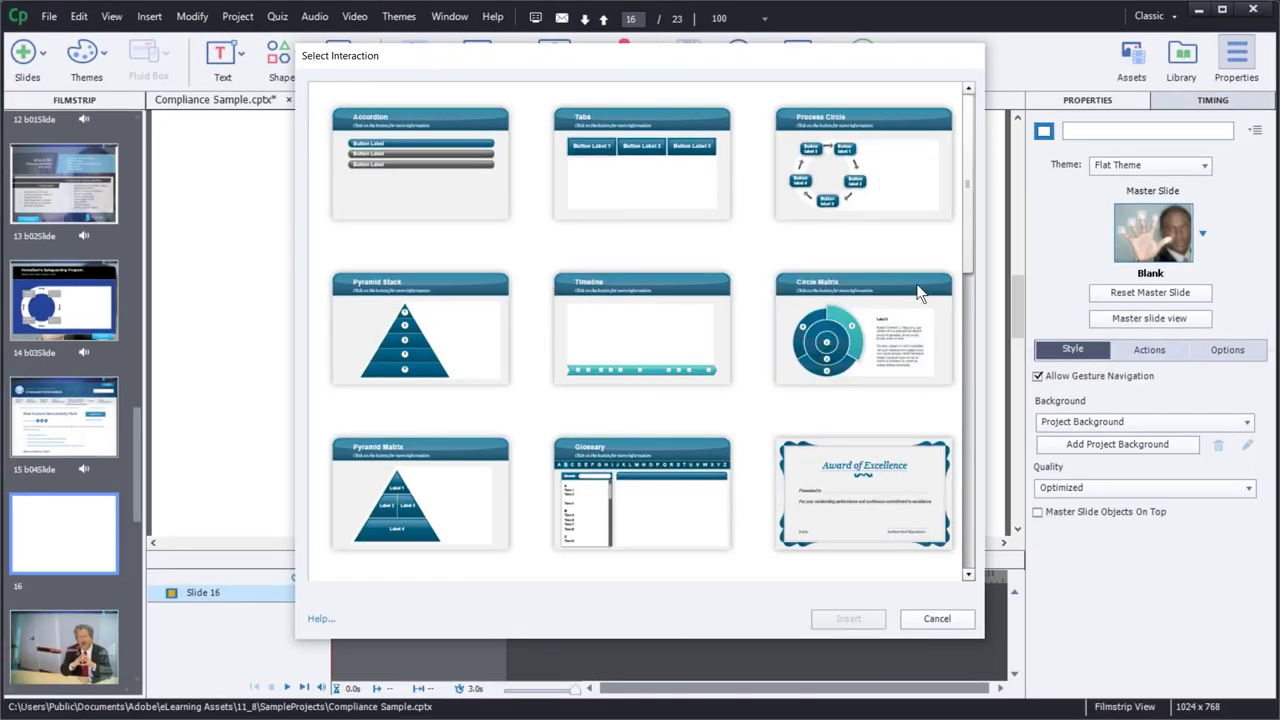
{"action": "left_click_drag", "start_coordinate": [966, 196], "coordinate": [970, 305]}
{"action": "left_click", "coordinate": [961, 221]}
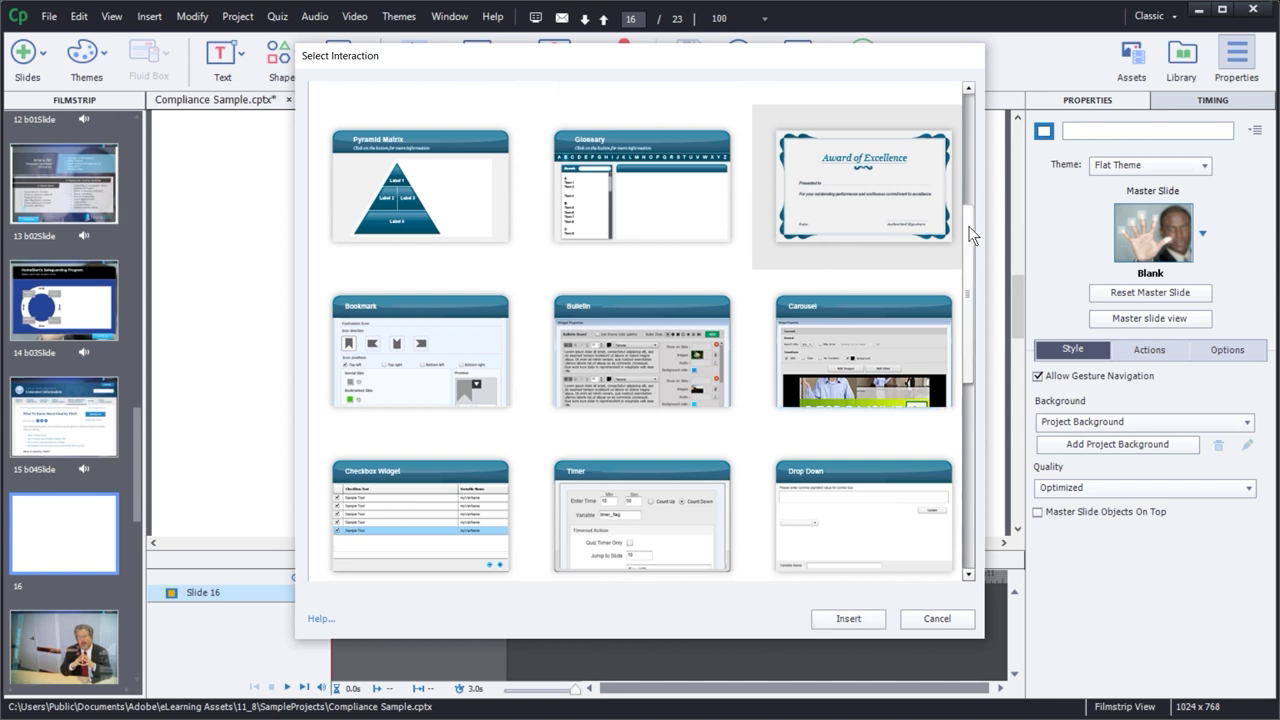
{"action": "left_click_drag", "start_coordinate": [968, 228], "coordinate": [969, 234]}
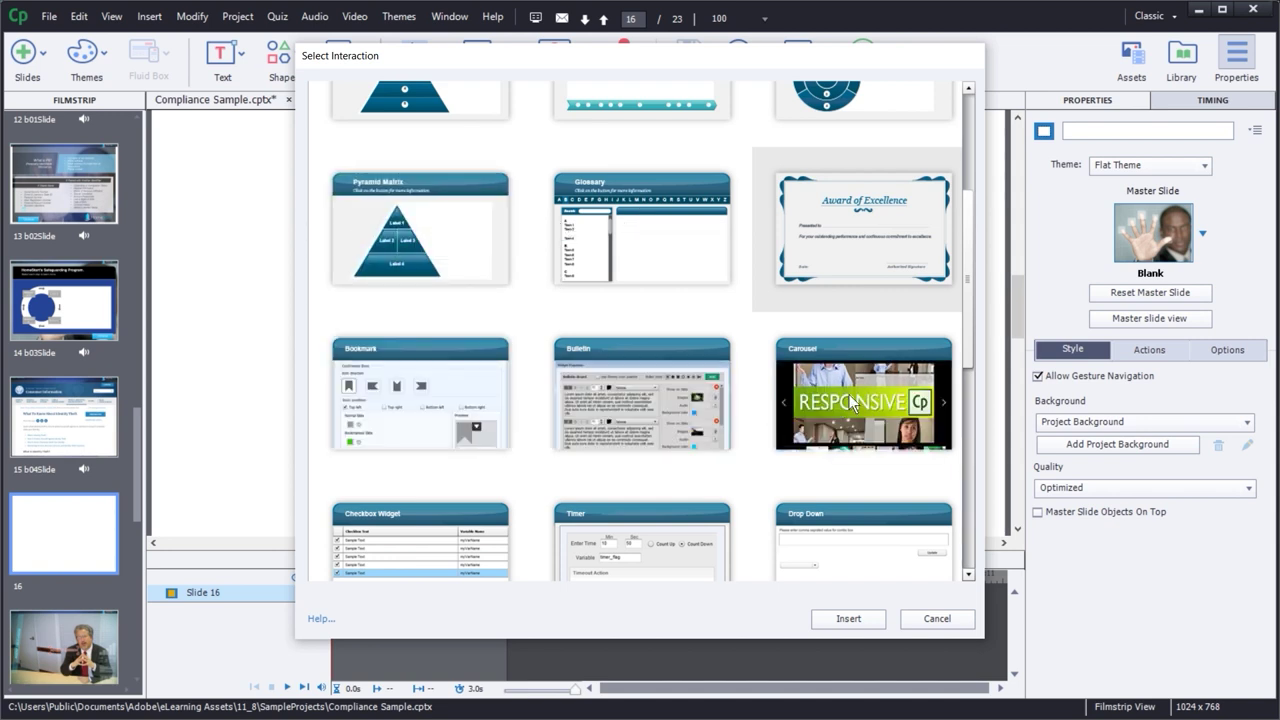
{"action": "left_click_drag", "start_coordinate": [966, 282], "coordinate": [968, 189]}
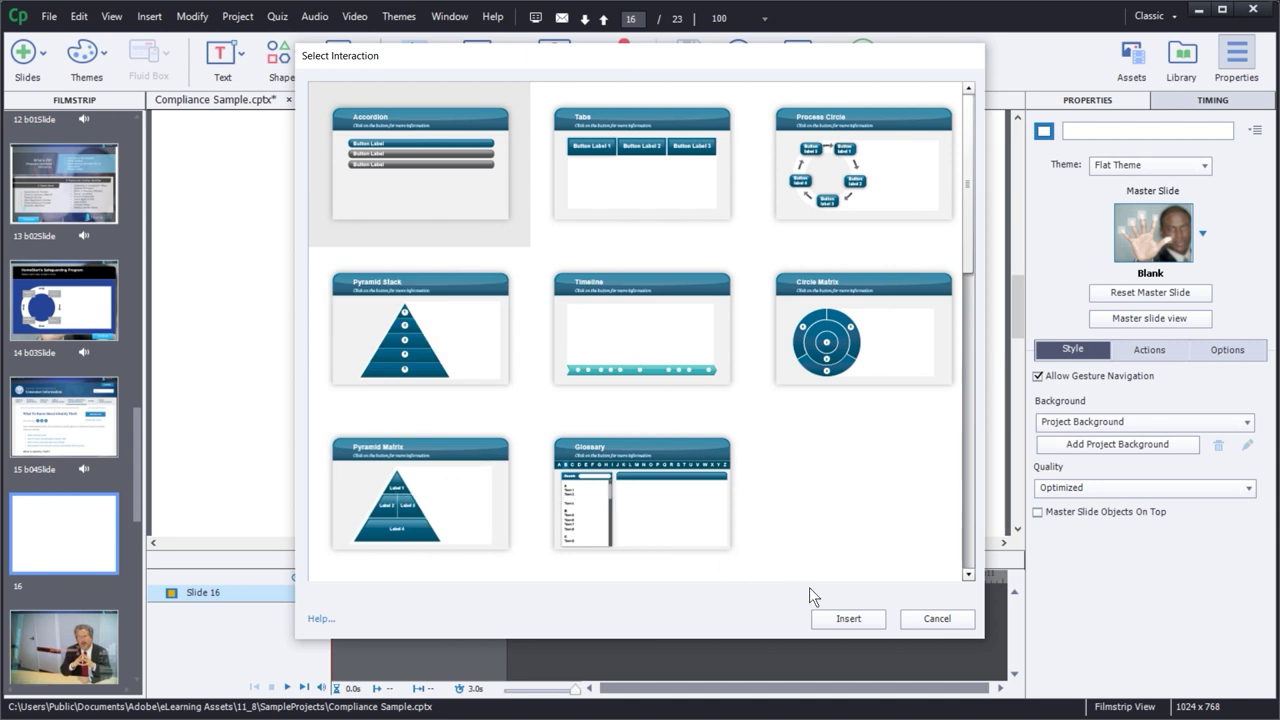
{"action": "left_click", "coordinate": [846, 619]}
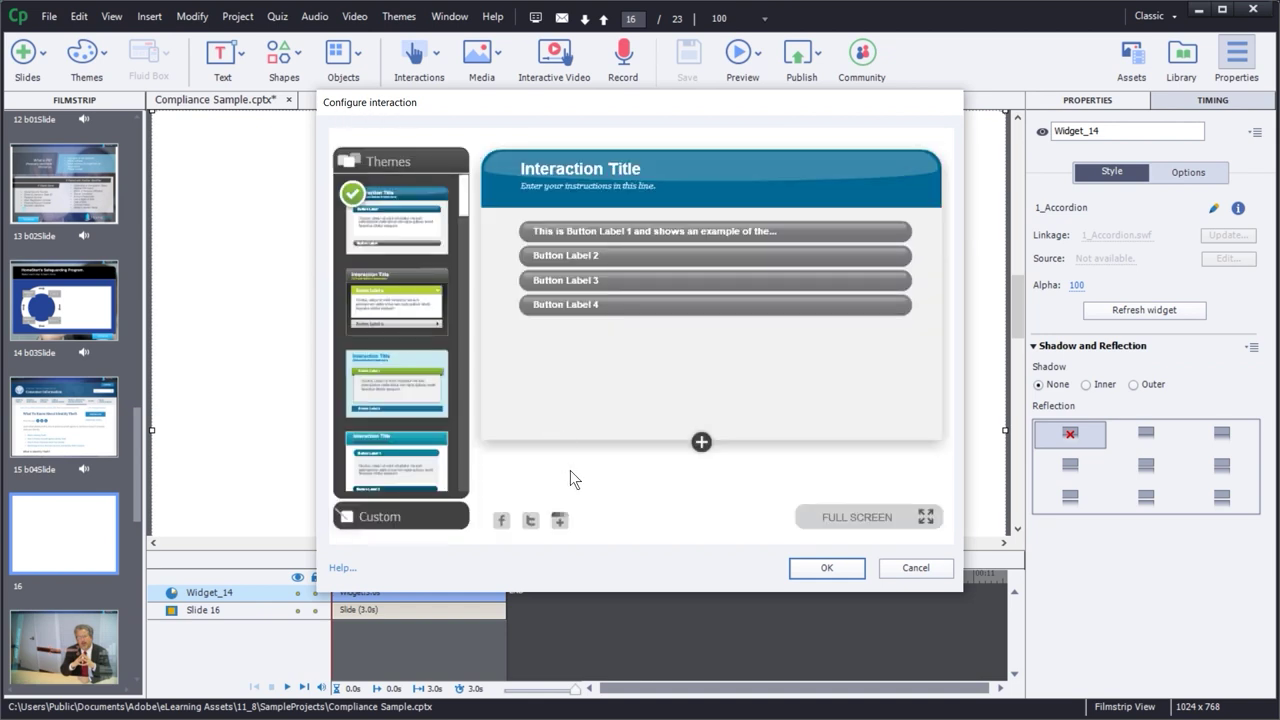
- Compare the dark grey and light blue themes, then apply the white theme with teal header
{"action": "left_click", "coordinate": [391, 291]}
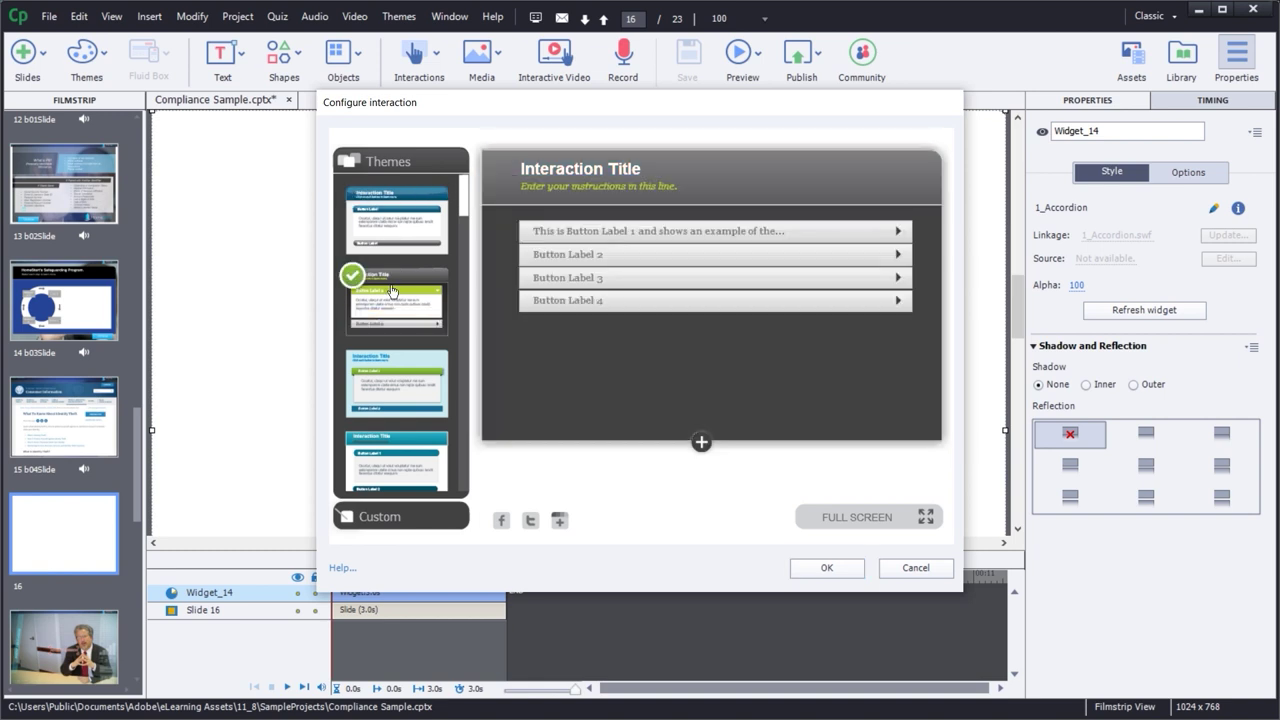
{"action": "left_click", "coordinate": [405, 358]}
{"action": "scroll", "coordinate": [463, 204], "scroll_direction": "down", "scroll_amount": 2}
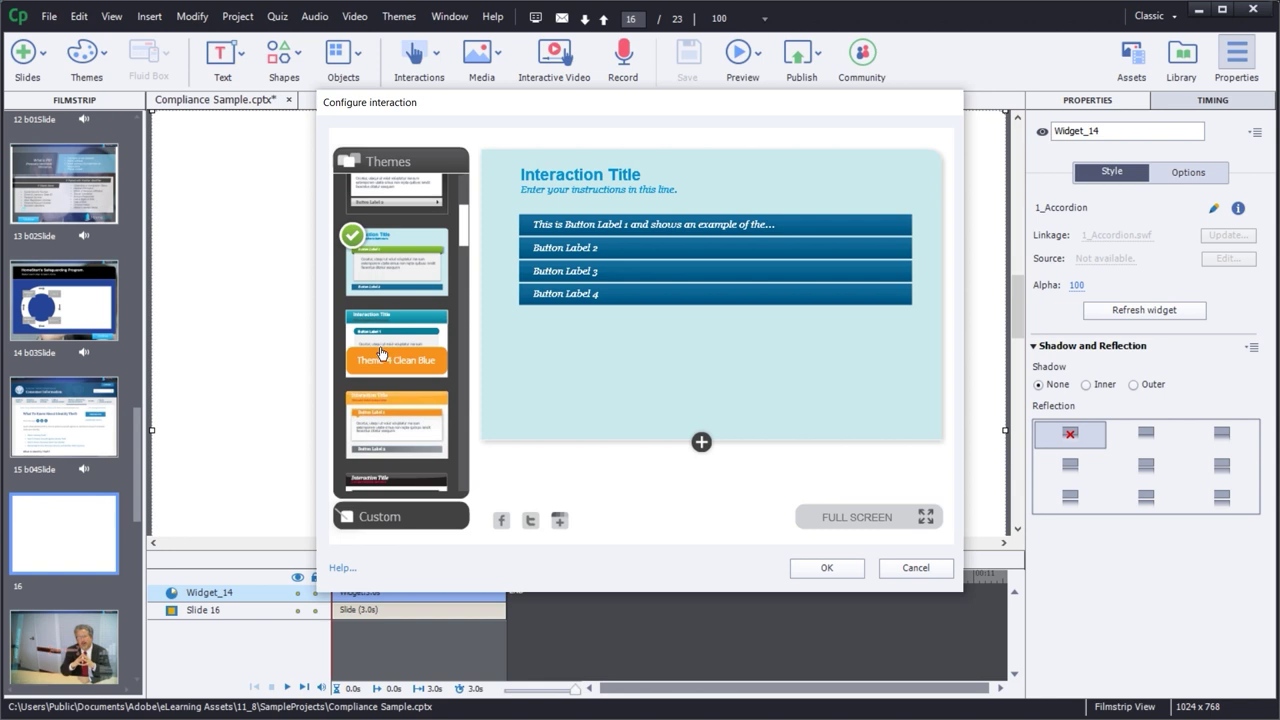
{"action": "left_click", "coordinate": [381, 352]}
{"action": "left_click_drag", "start_coordinate": [466, 226], "coordinate": [474, 223]}
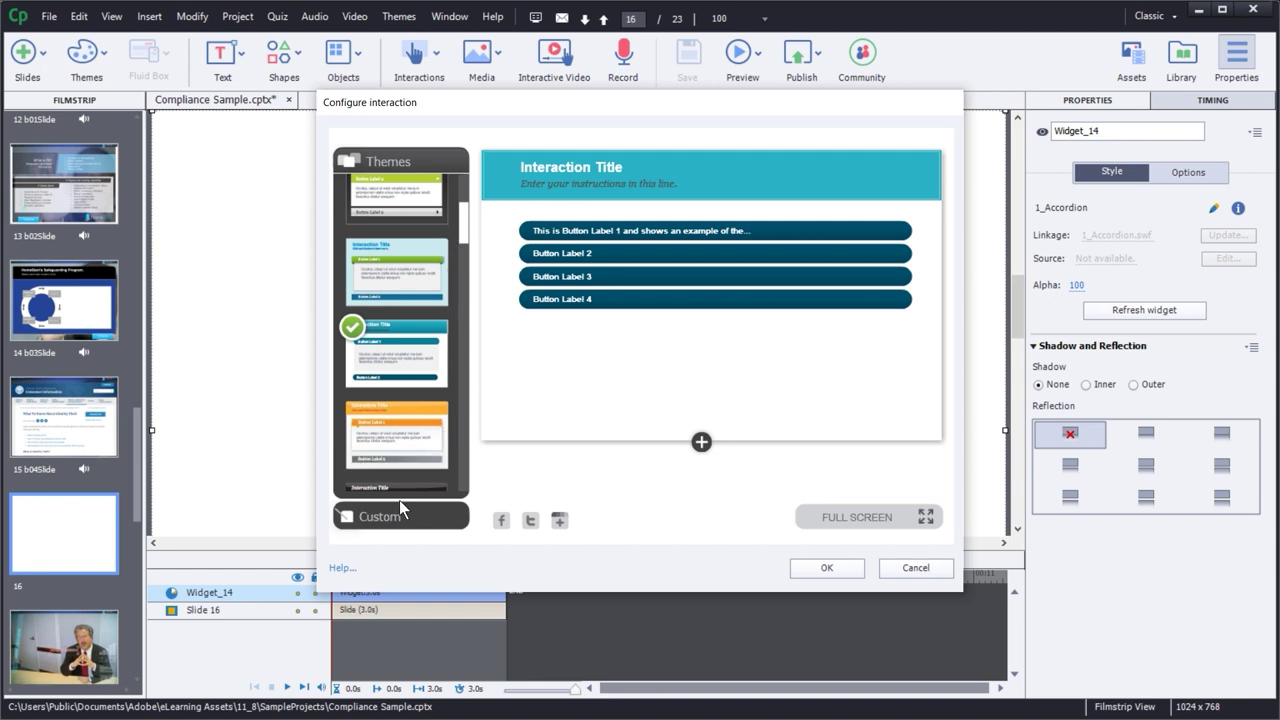
{"action": "left_click", "coordinate": [366, 520]}
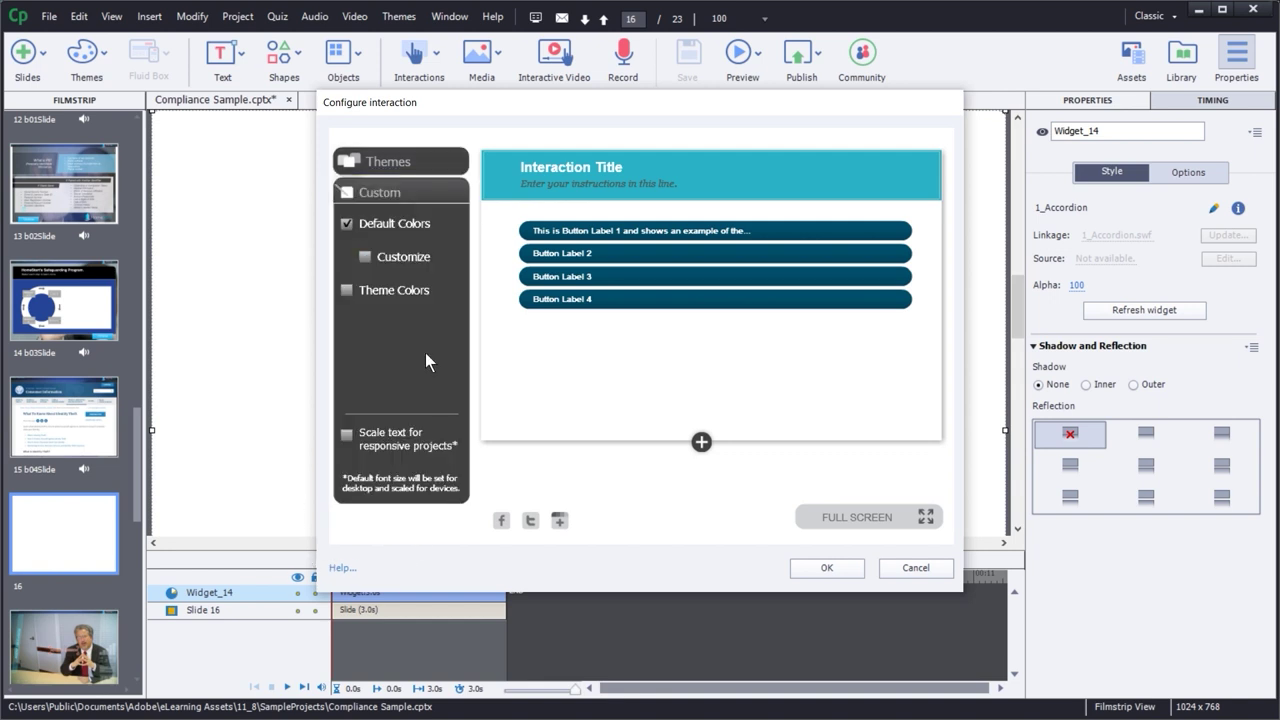
- Customize the accordion buttons: orange for the Normal state and #ffcc33 for Over
{"action": "left_click", "coordinate": [366, 257]}
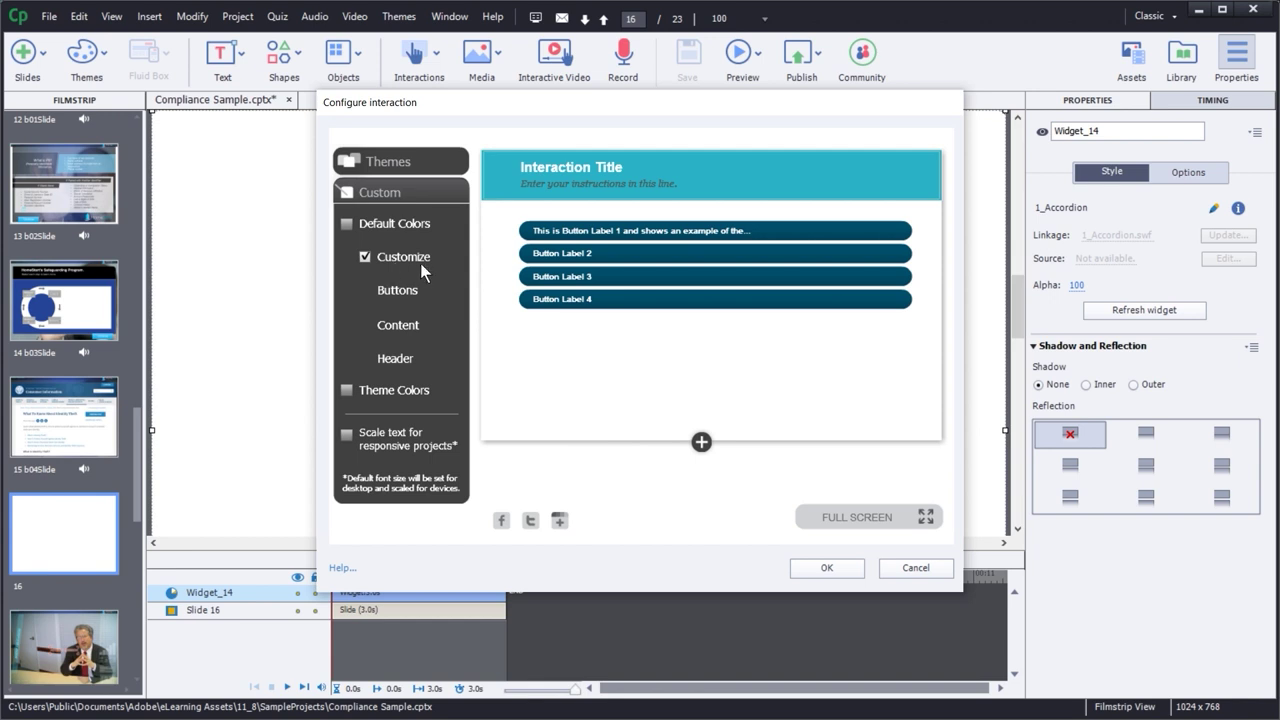
{"action": "left_click", "coordinate": [405, 291]}
{"action": "left_click", "coordinate": [408, 287]}
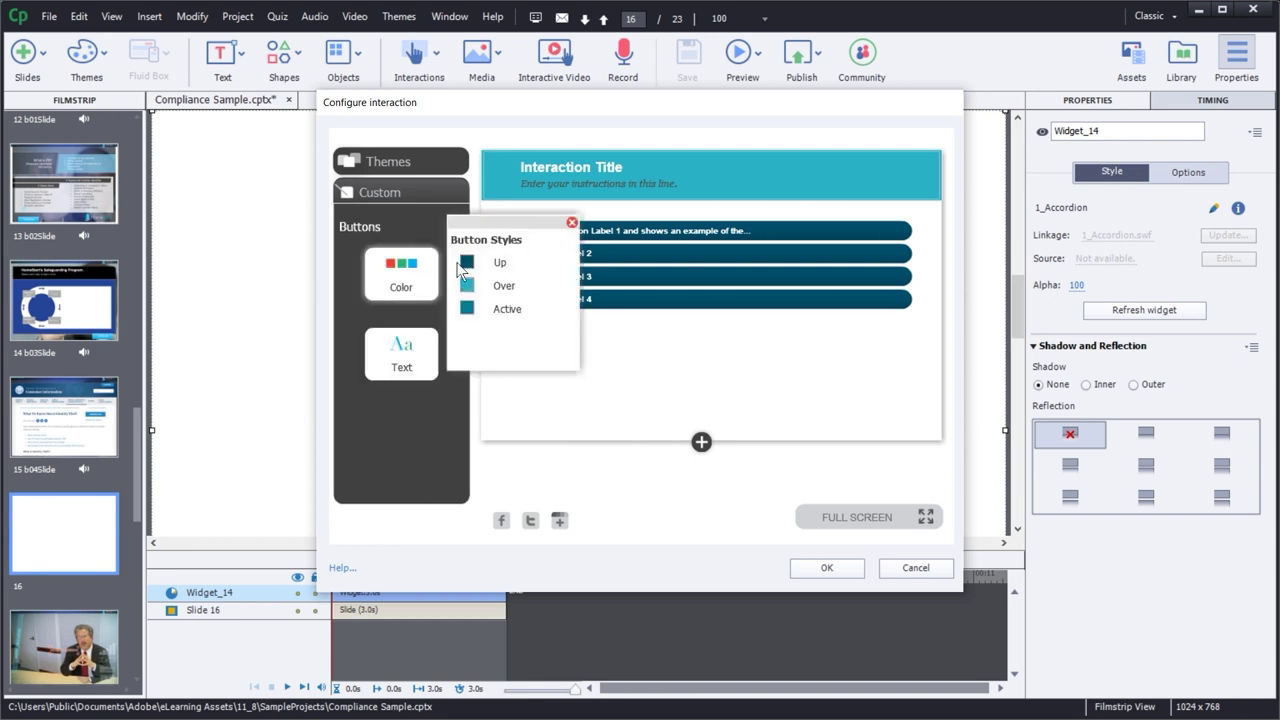
{"action": "left_click", "coordinate": [466, 263]}
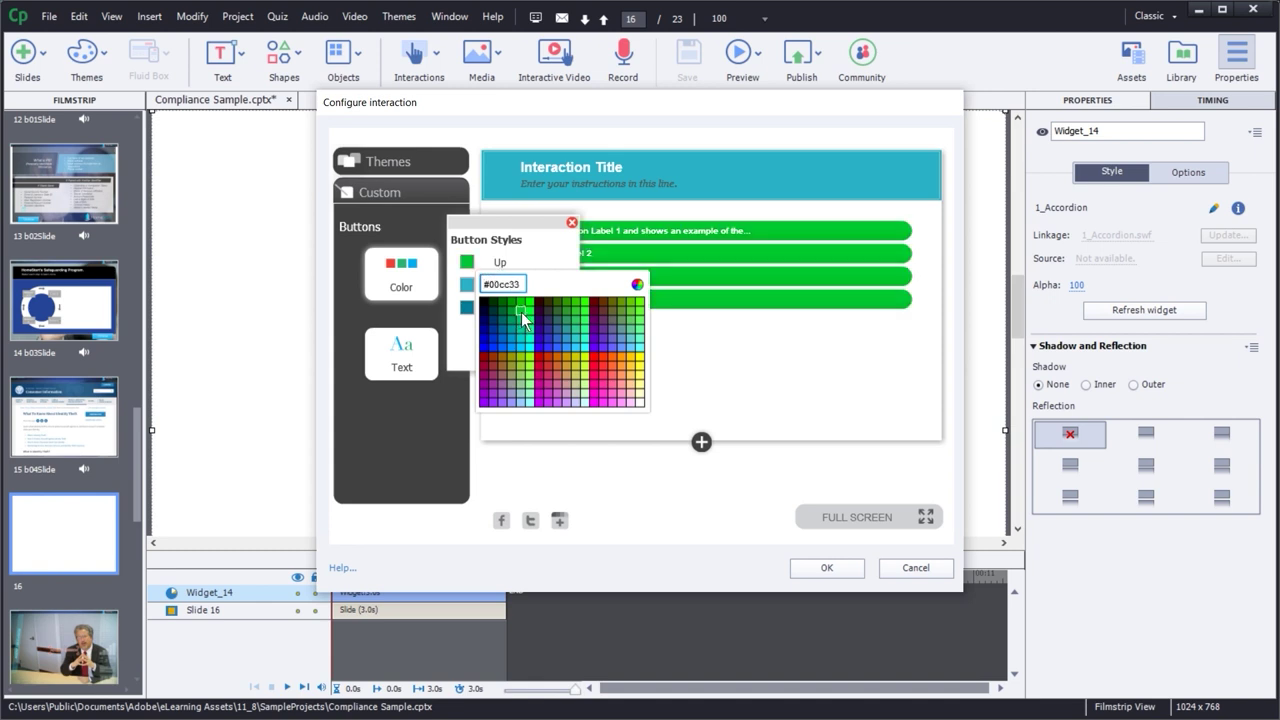
{"action": "left_click", "coordinate": [621, 375]}
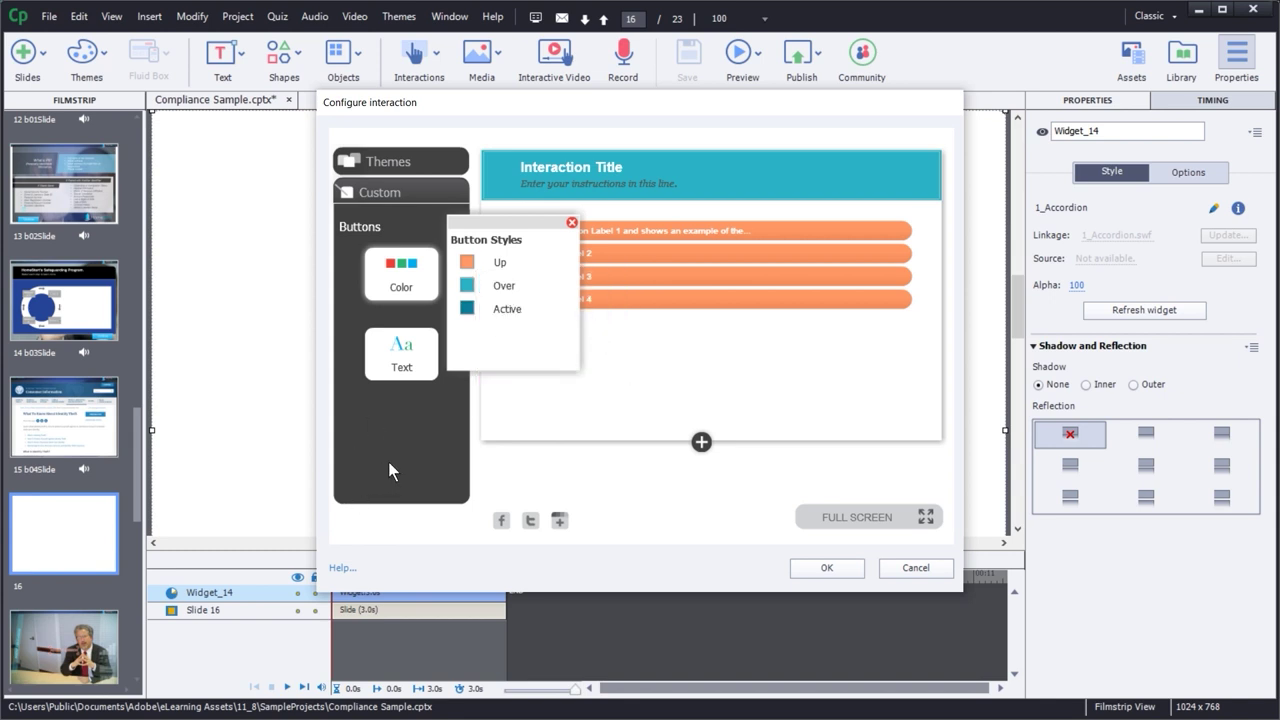
{"action": "left_click", "coordinate": [468, 288]}
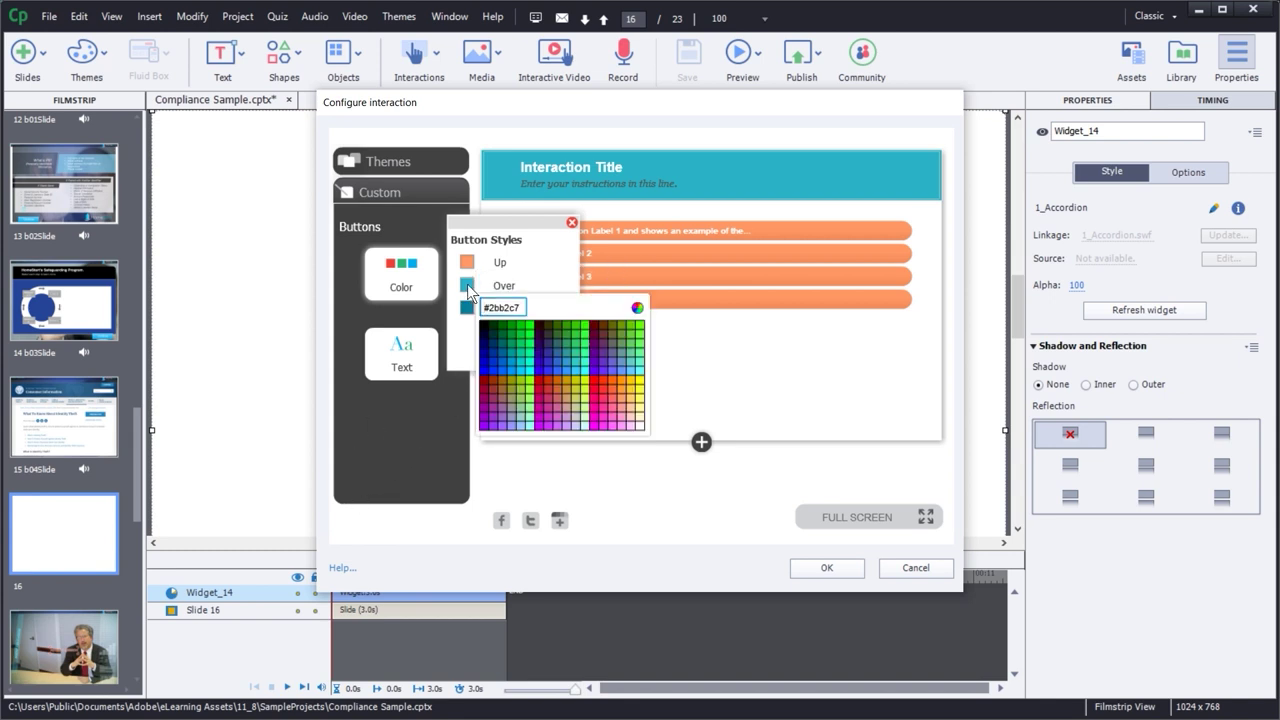
{"action": "left_click", "coordinate": [635, 390]}
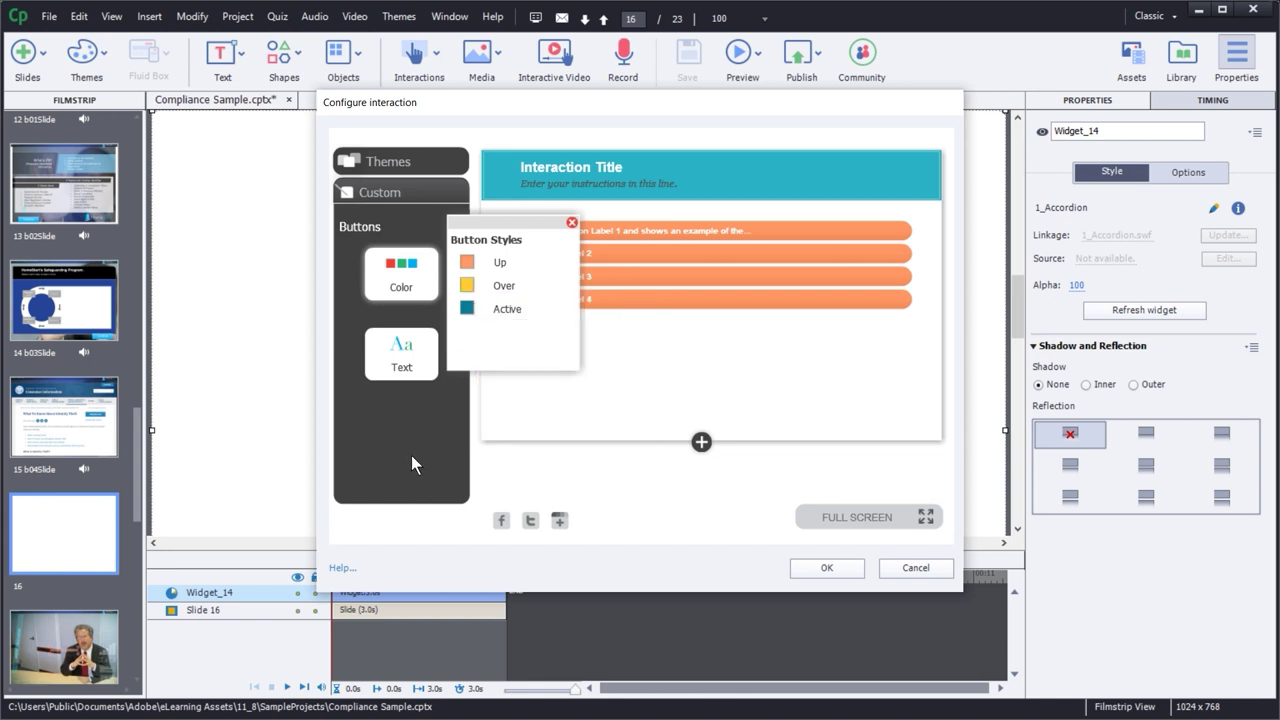
{"action": "left_click", "coordinate": [406, 380]}
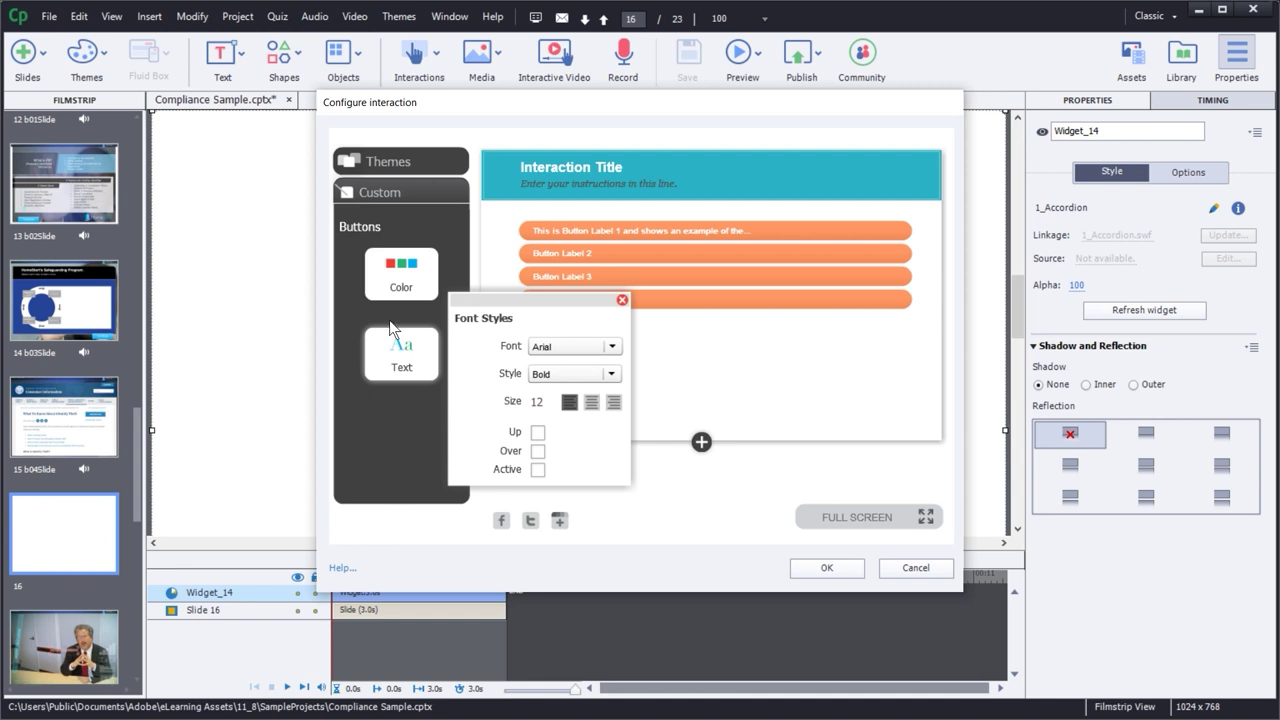
{"action": "left_click", "coordinate": [375, 194]}
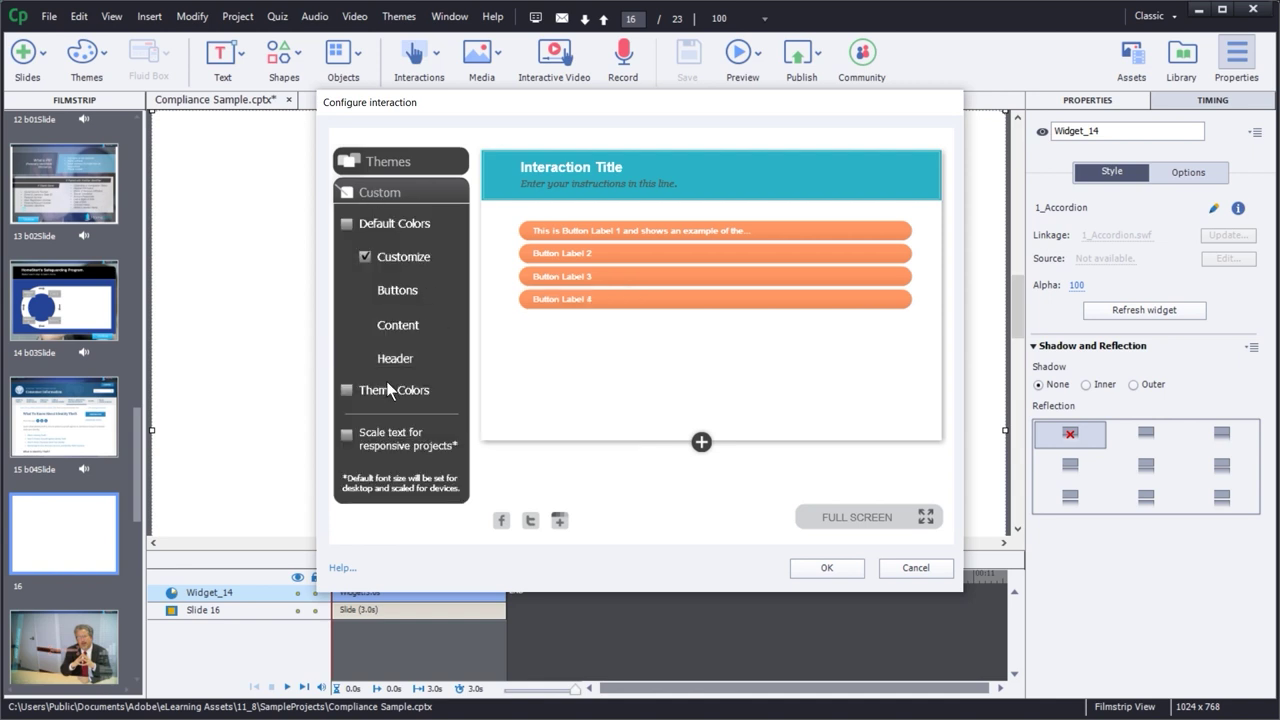
- Compare Theme and Default colour schemes, turn on Scale text for responsive projects, and keep Customize
{"action": "left_click", "coordinate": [346, 391]}
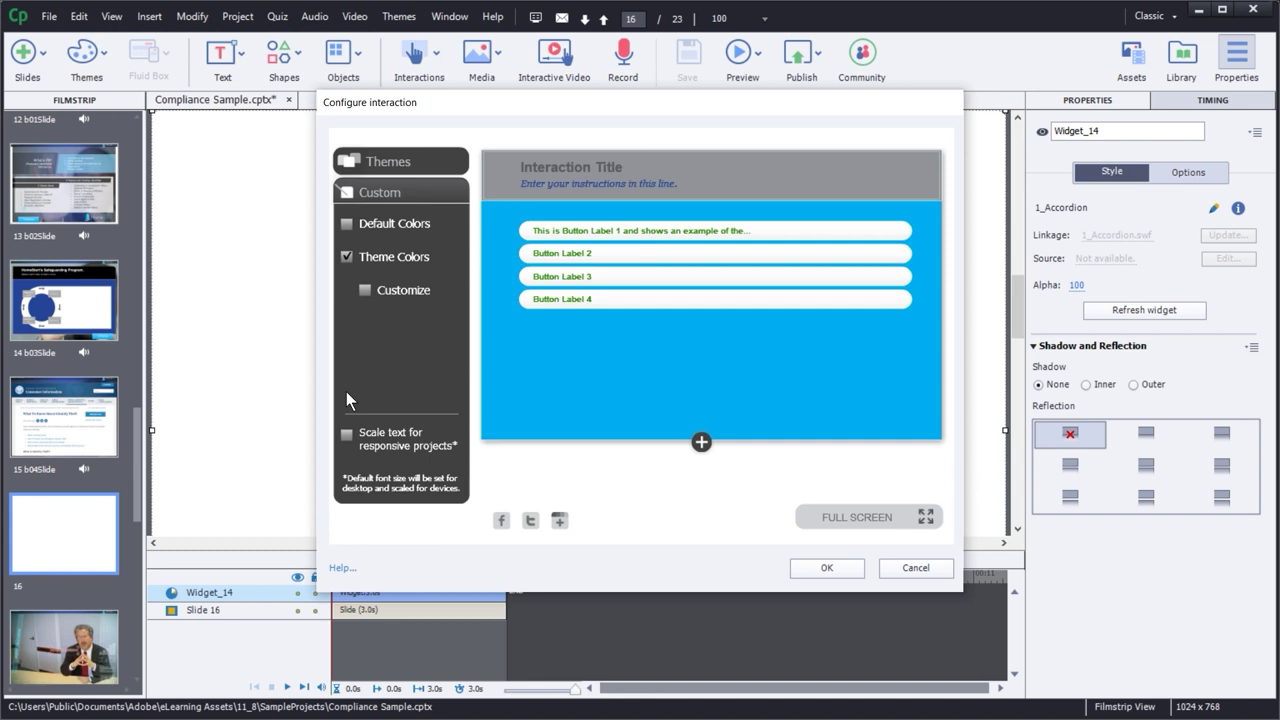
{"action": "left_click", "coordinate": [370, 294]}
{"action": "left_click", "coordinate": [347, 257]}
{"action": "left_click", "coordinate": [347, 256]}
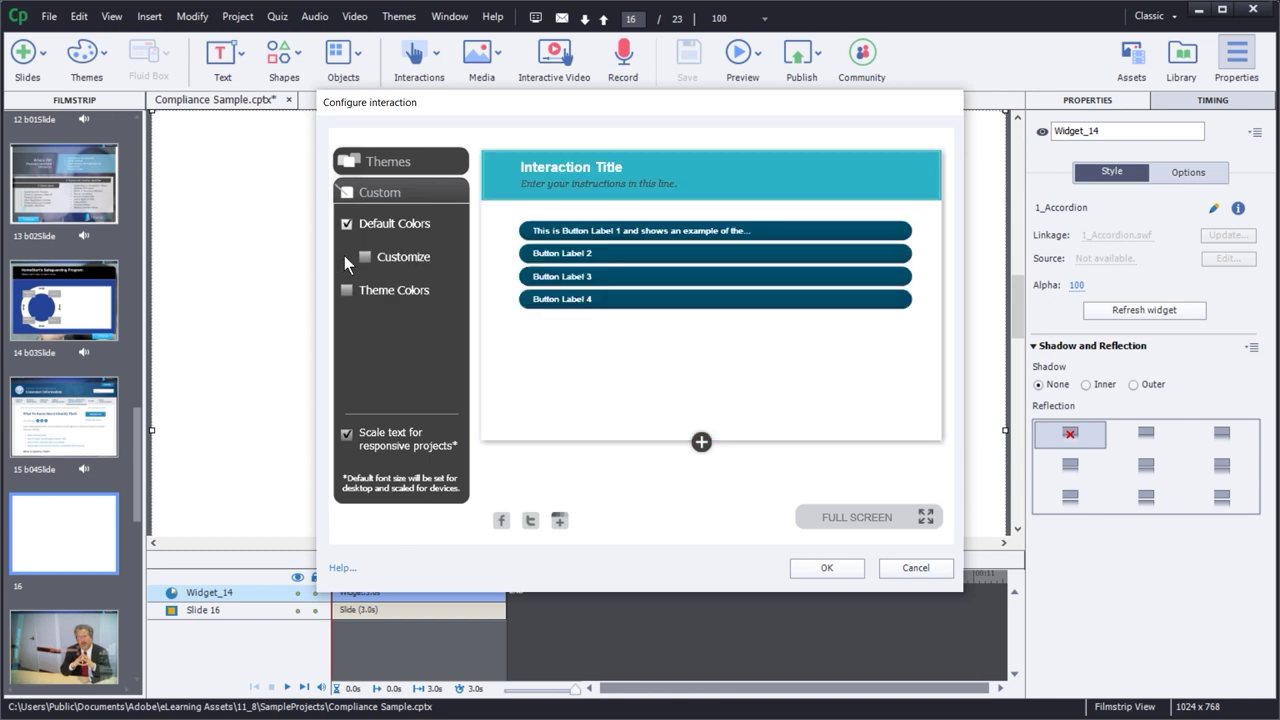
{"action": "left_click", "coordinate": [365, 257]}
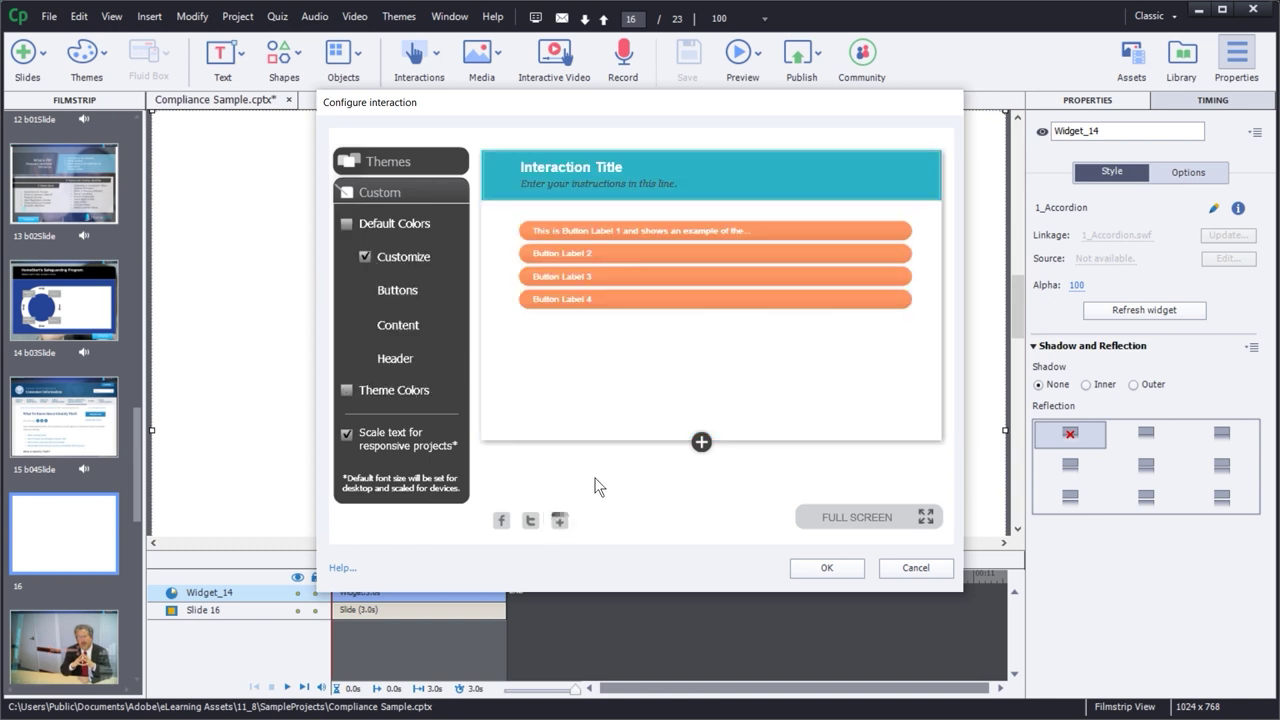
- Set the accordion content body background colour to pale yellow #ffffcc
{"action": "left_click", "coordinate": [391, 325]}
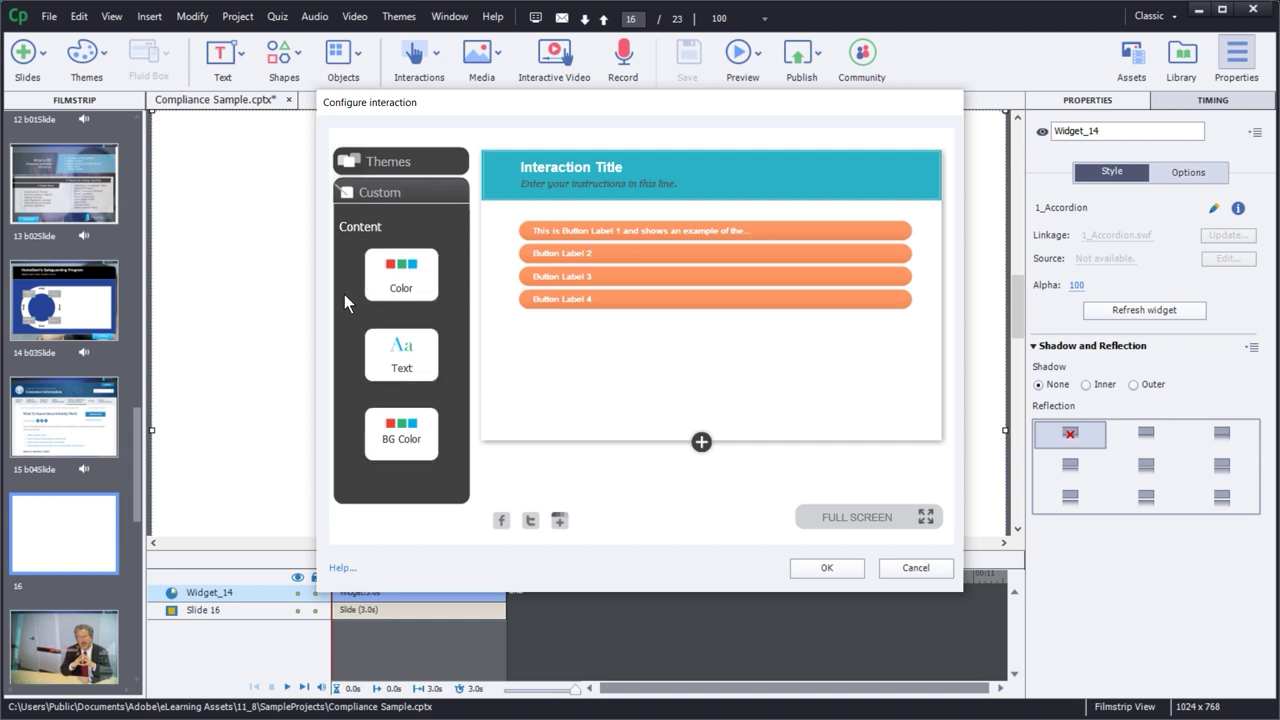
{"action": "left_click", "coordinate": [402, 444]}
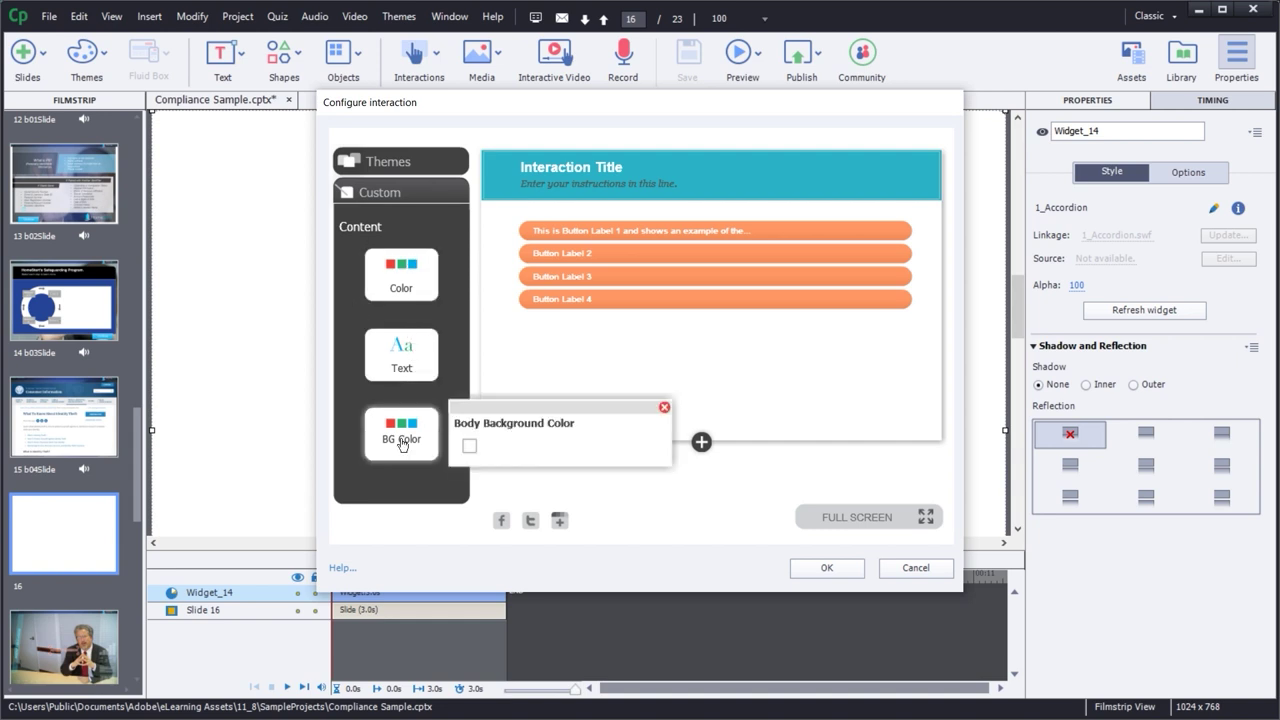
{"action": "left_click", "coordinate": [467, 448]}
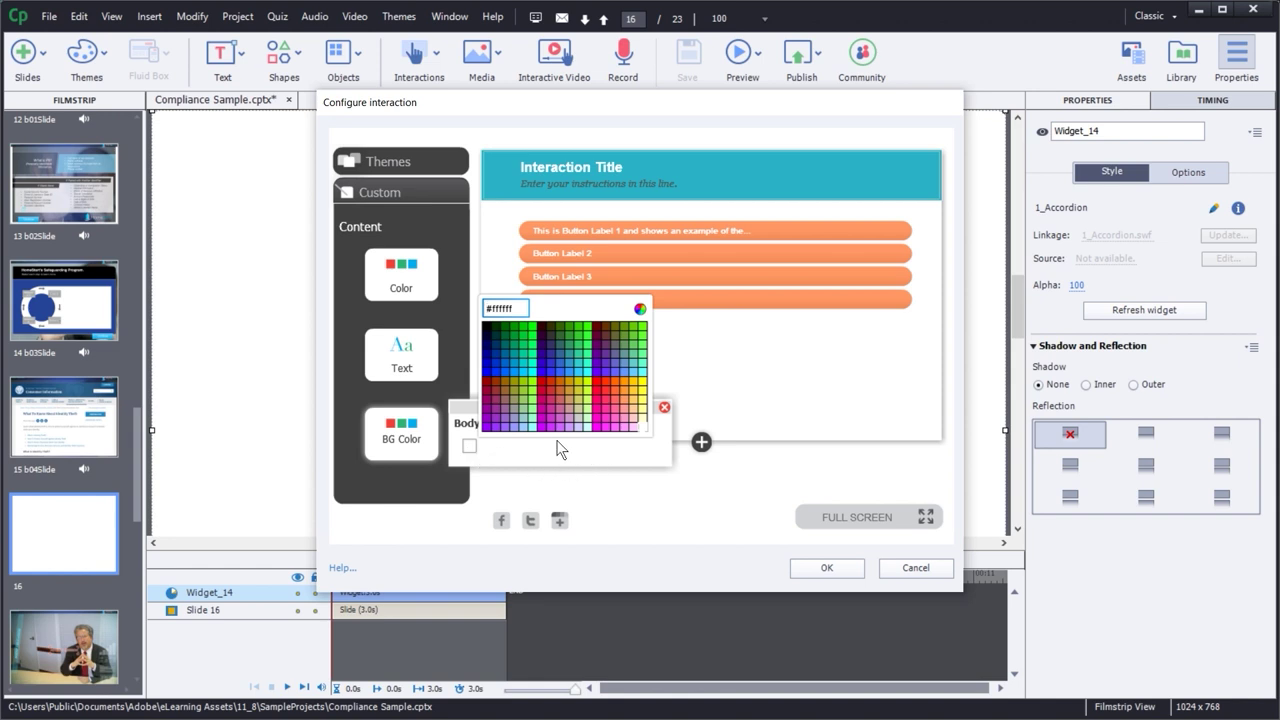
{"action": "left_click", "coordinate": [643, 425]}
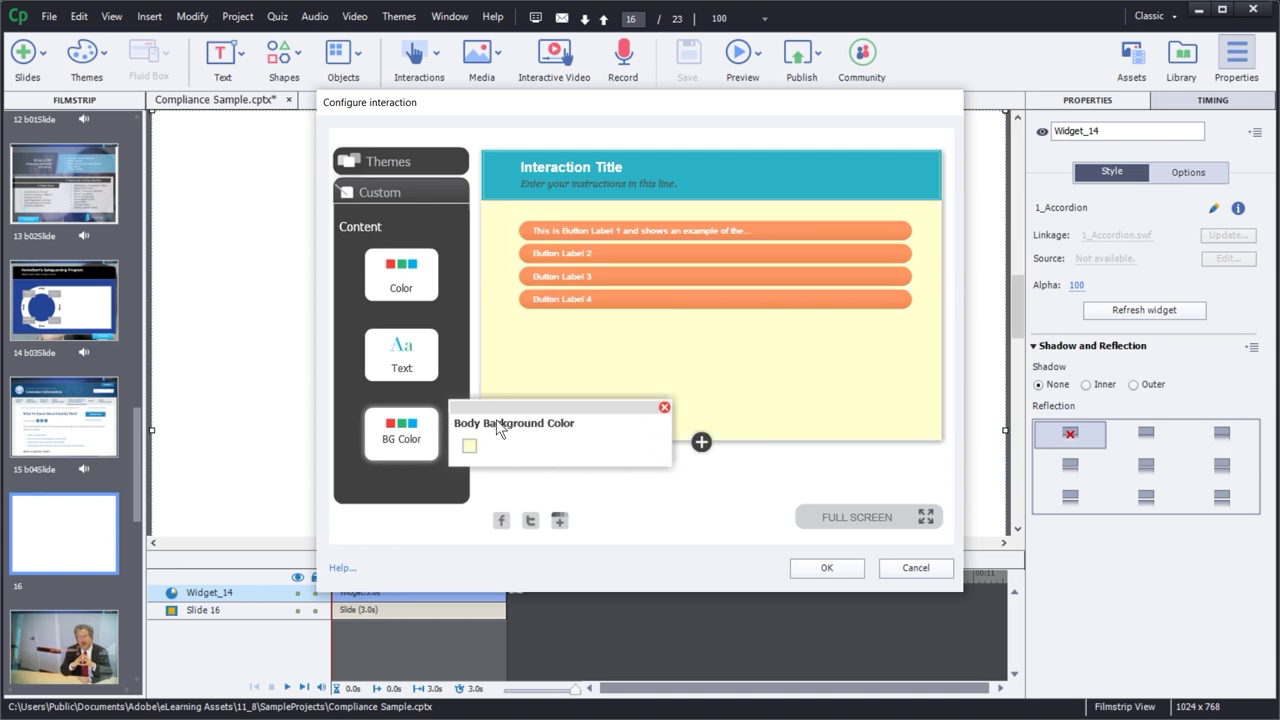
{"action": "left_click", "coordinate": [403, 359]}
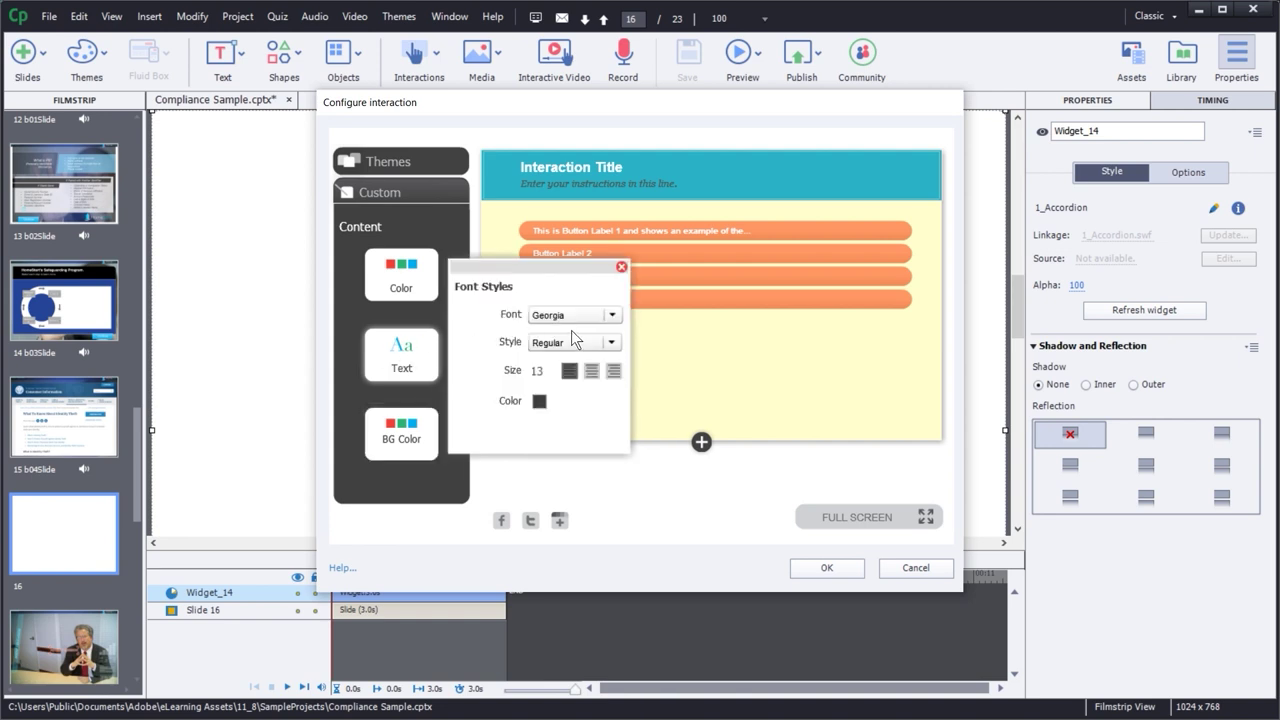
{"action": "left_click", "coordinate": [405, 275]}
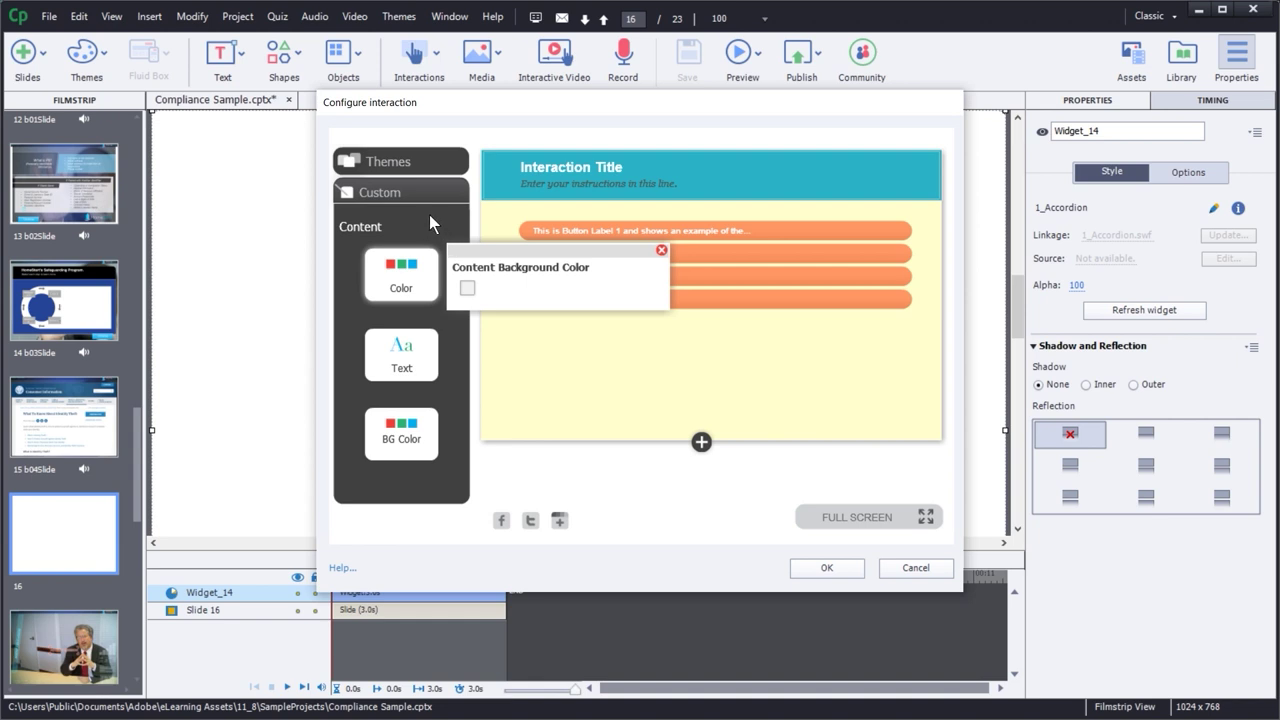
{"action": "left_click", "coordinate": [380, 195]}
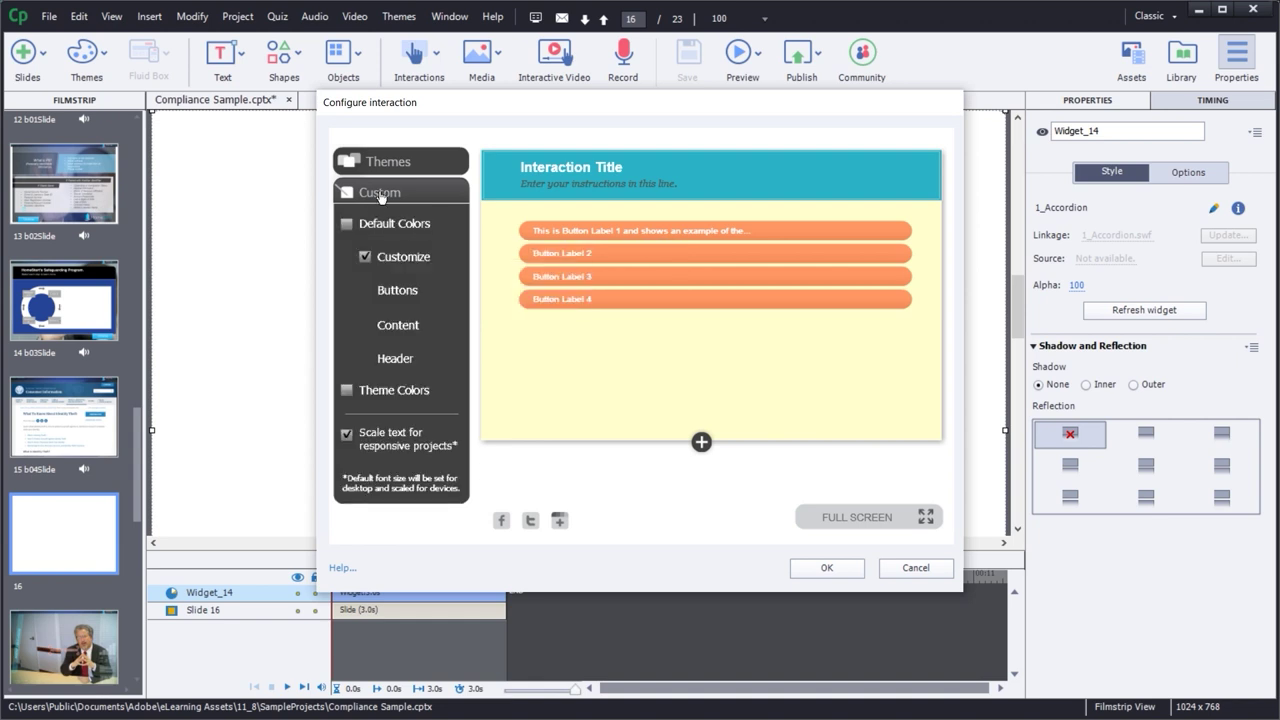
- Toggle the accordion header off and back on, then make the instruction line bold
{"action": "left_click", "coordinate": [396, 358]}
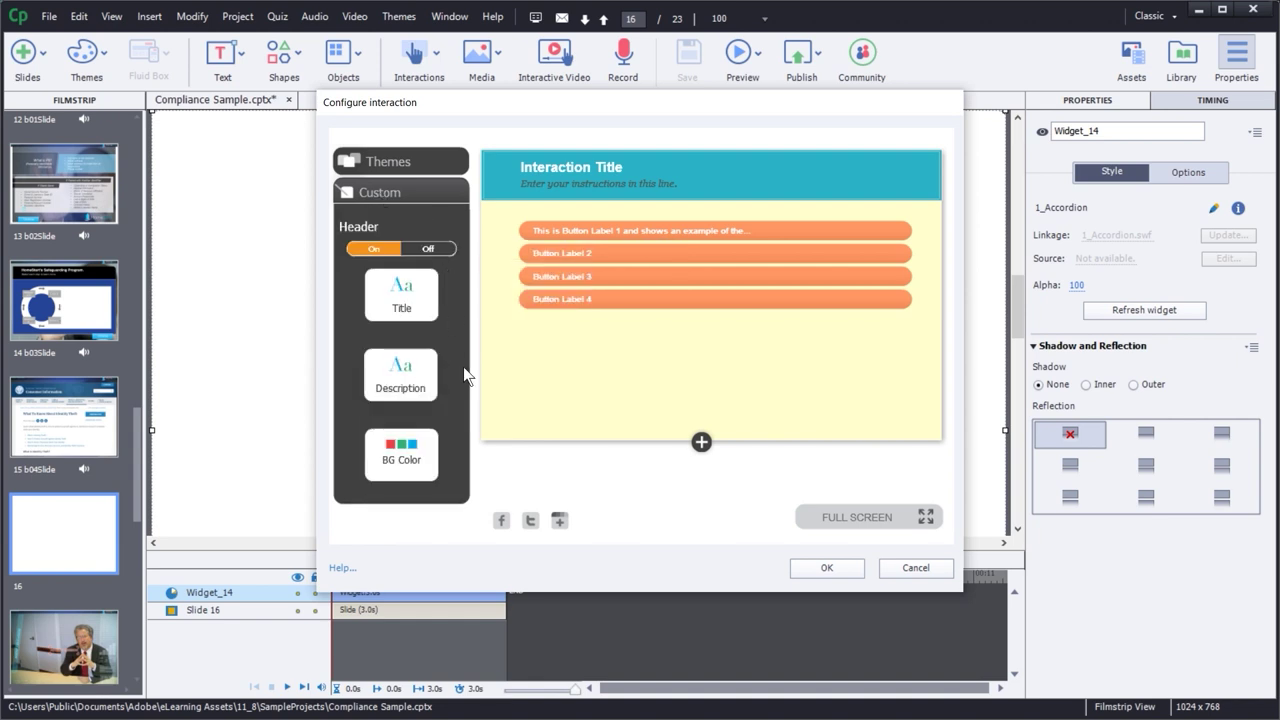
{"action": "left_click", "coordinate": [430, 250]}
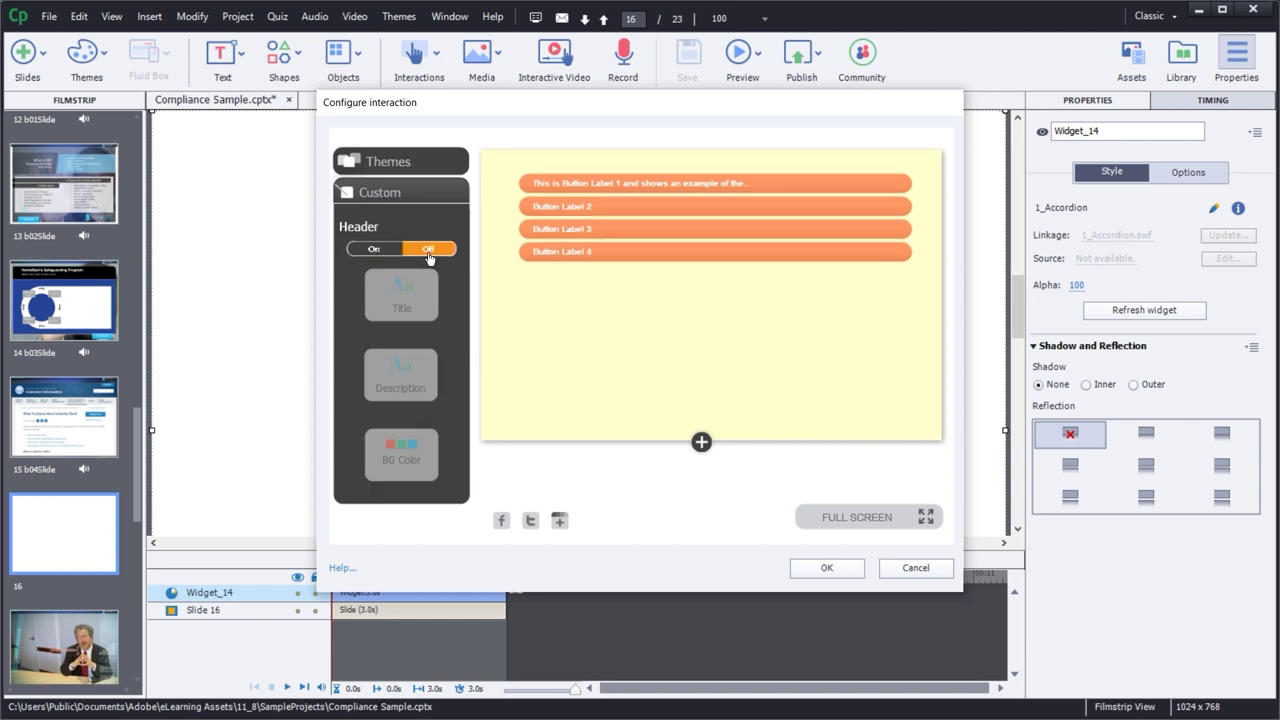
{"action": "left_click", "coordinate": [371, 250]}
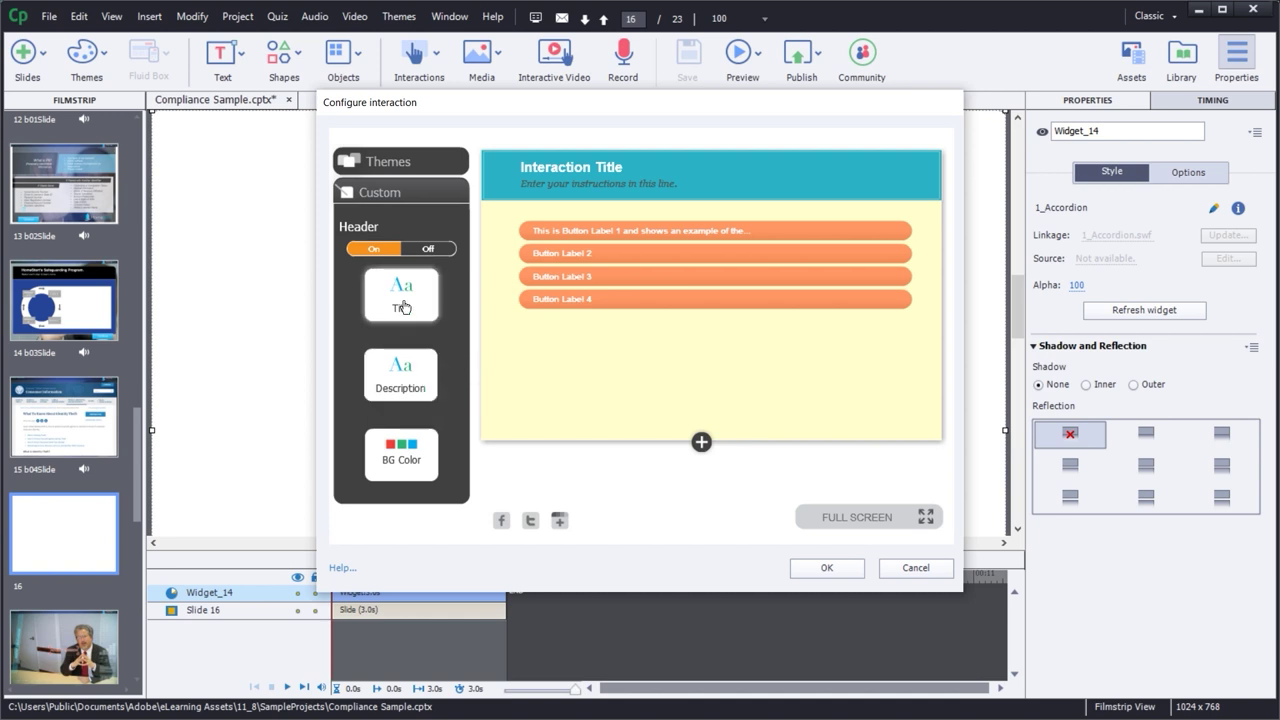
{"action": "left_click", "coordinate": [389, 391]}
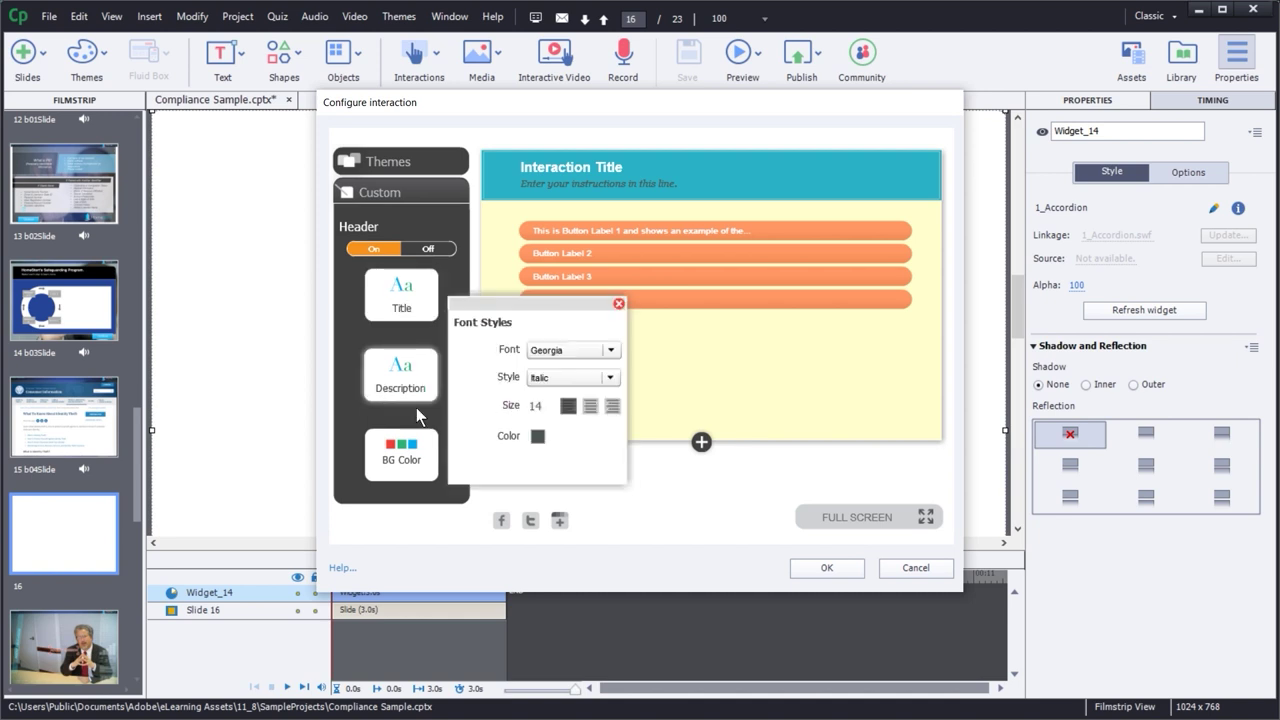
{"action": "left_click", "coordinate": [610, 378]}
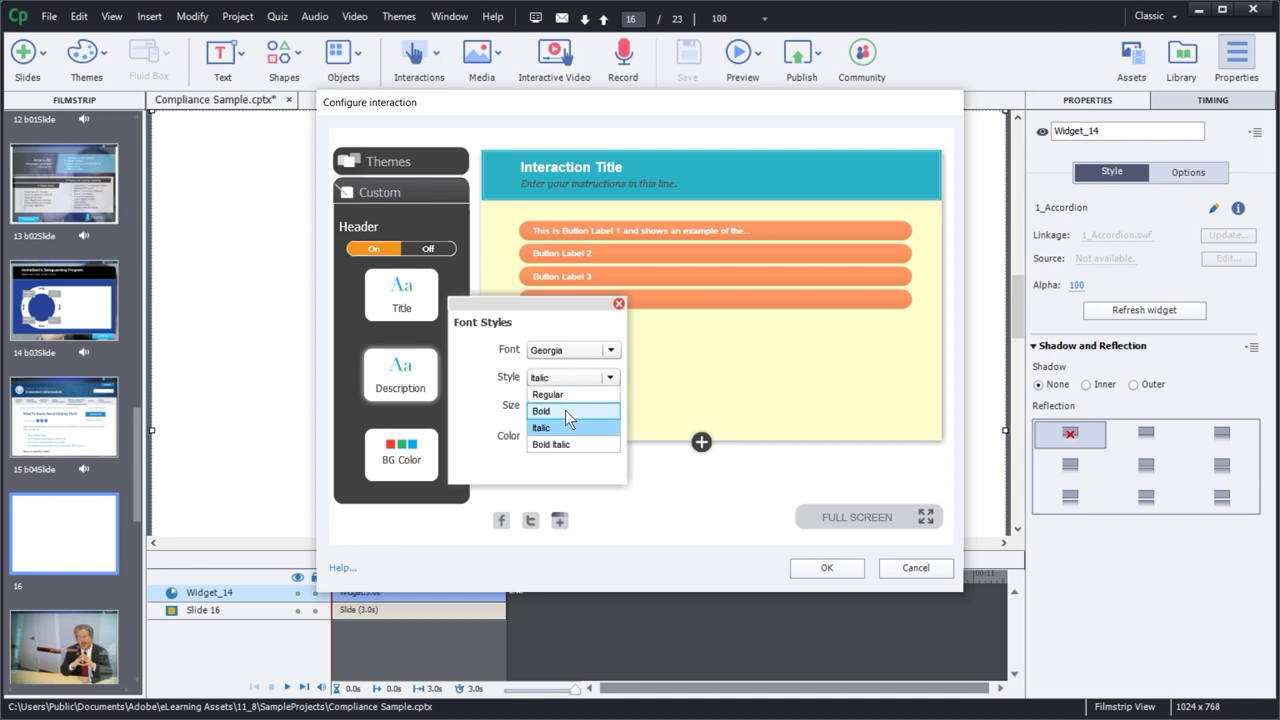
{"action": "left_click", "coordinate": [565, 410]}
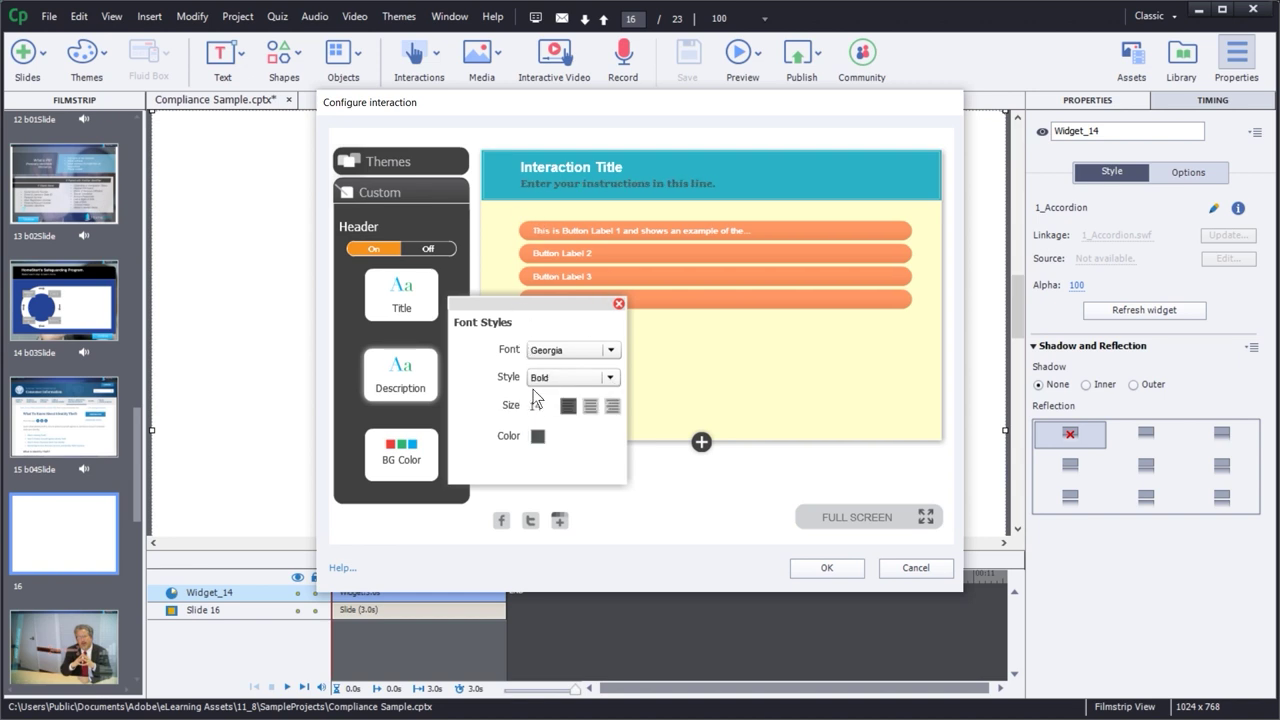
- Set the instruction line font to Calibri in white #ffffff and close Font Styles
{"action": "left_click", "coordinate": [610, 350]}
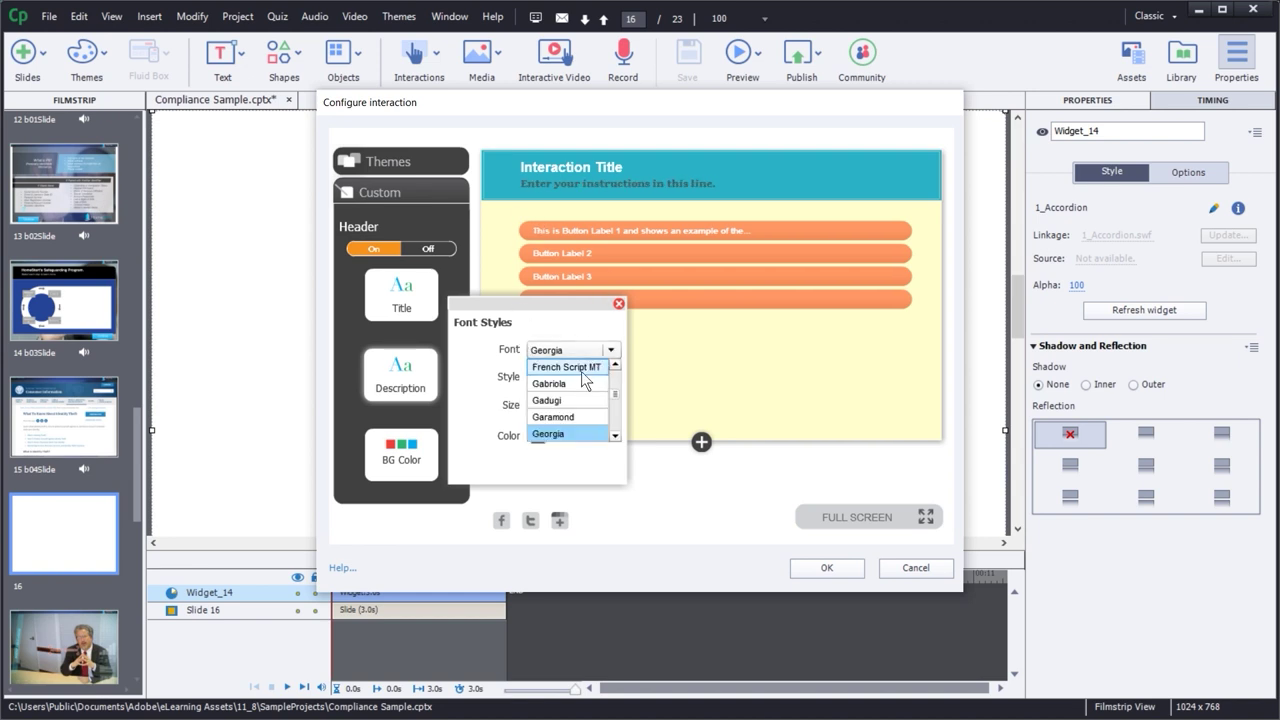
{"action": "left_click_drag", "start_coordinate": [615, 392], "coordinate": [617, 382]}
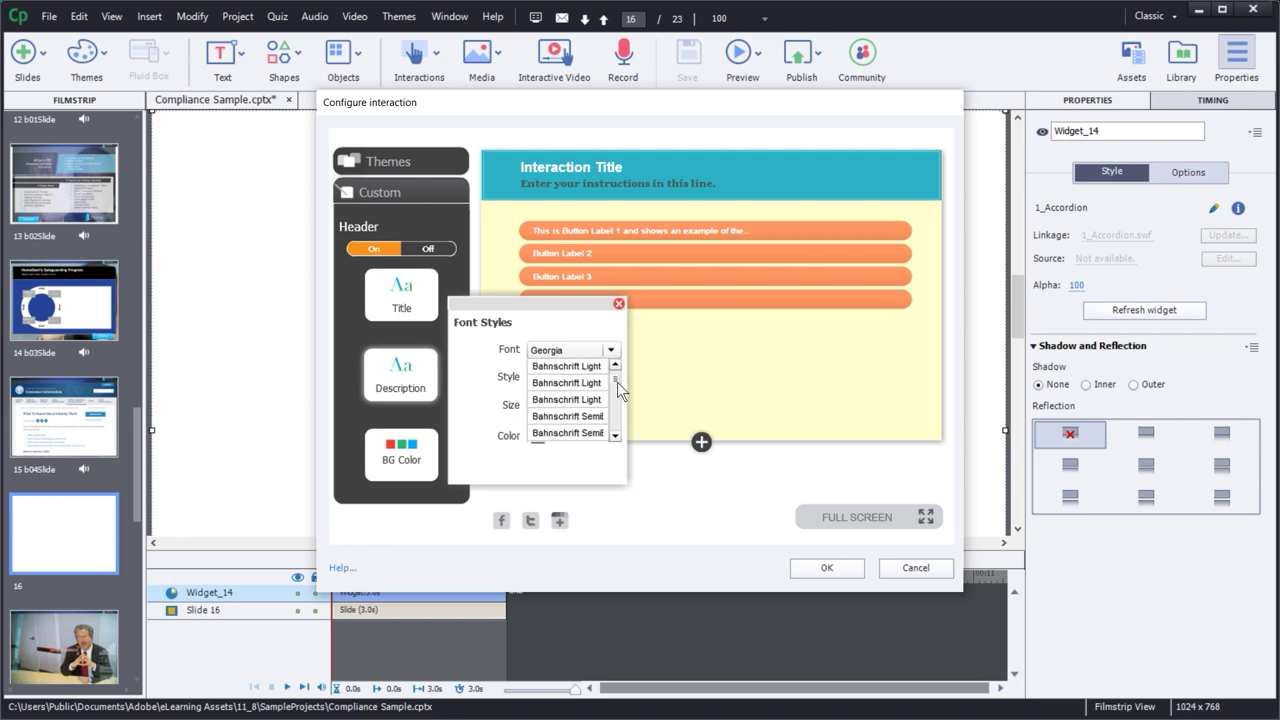
{"action": "scroll", "coordinate": [616, 409], "scroll_direction": "down", "scroll_amount": 7}
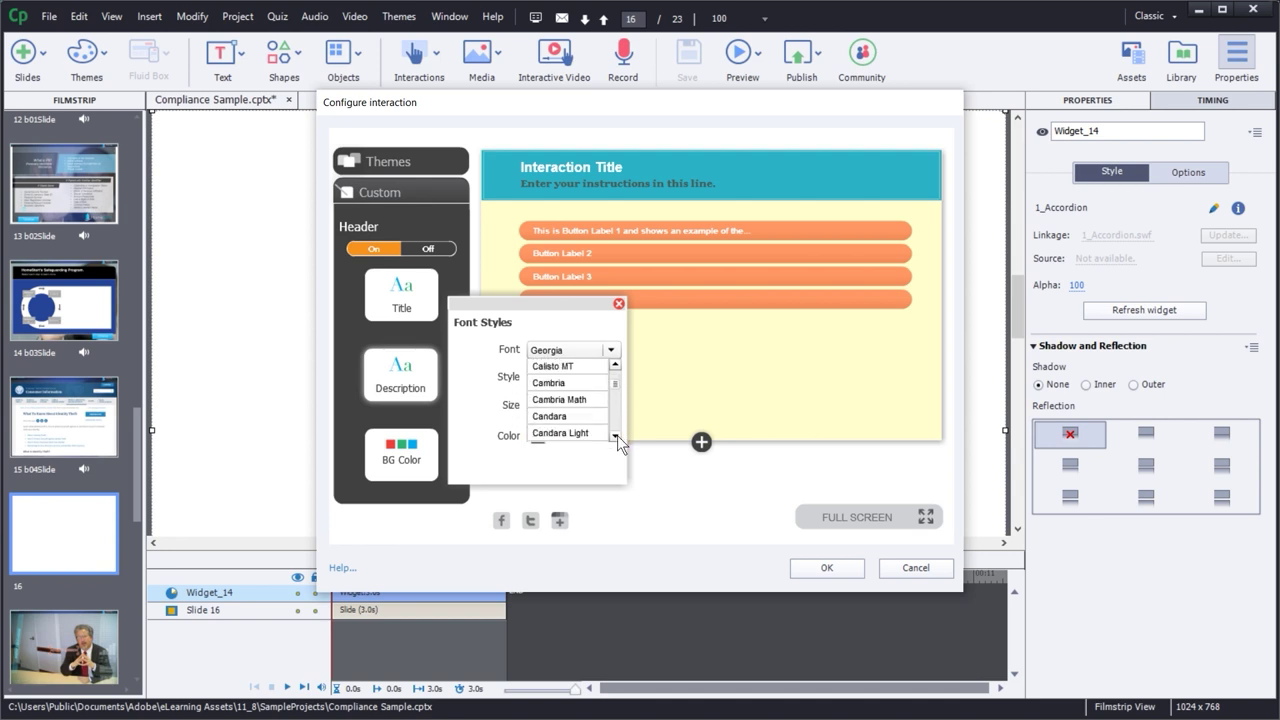
{"action": "left_click", "coordinate": [616, 436]}
{"action": "scroll", "coordinate": [615, 368], "scroll_direction": "up", "scroll_amount": 5}
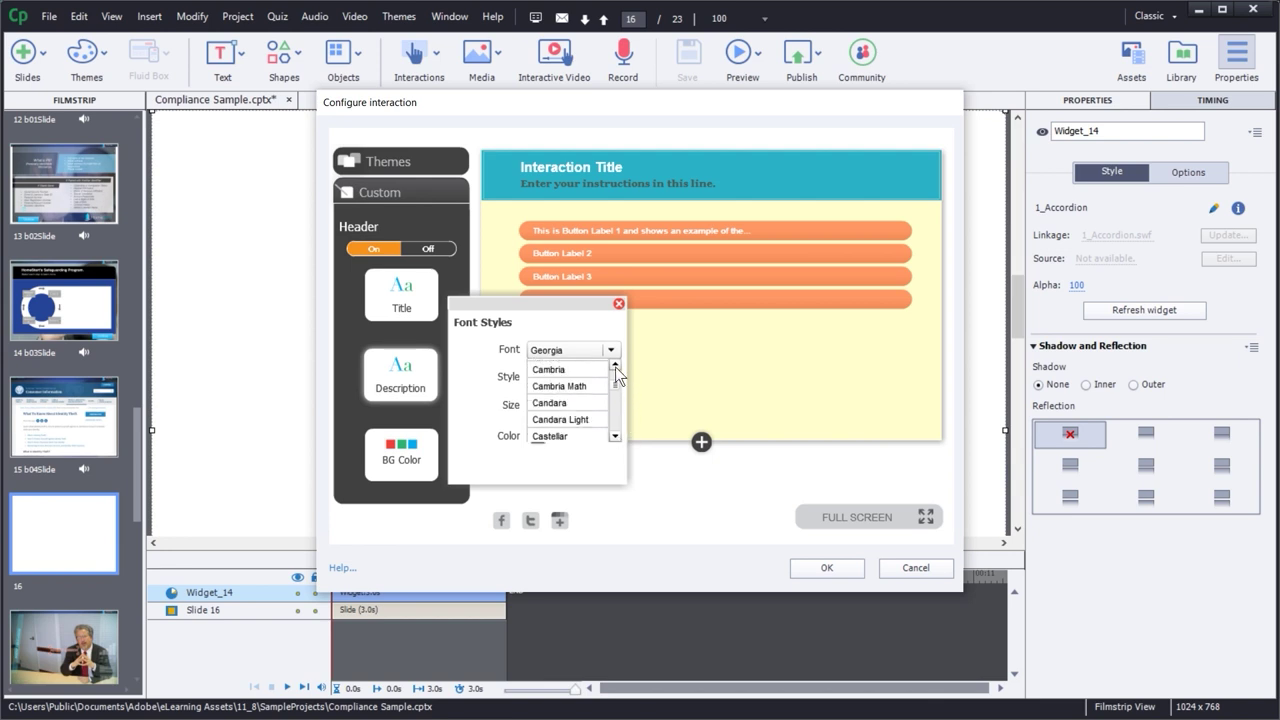
{"action": "scroll", "coordinate": [613, 428], "scroll_direction": "down", "scroll_amount": 4}
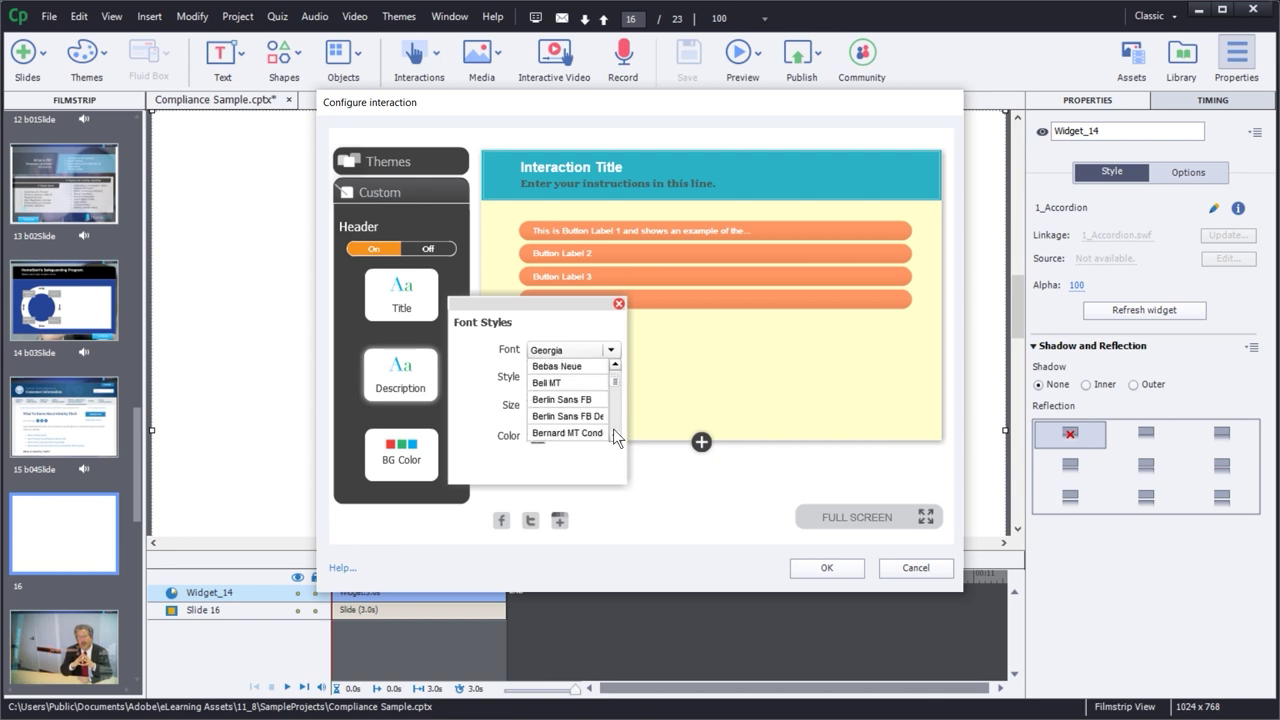
{"action": "scroll", "coordinate": [613, 435], "scroll_direction": "down", "scroll_amount": 4}
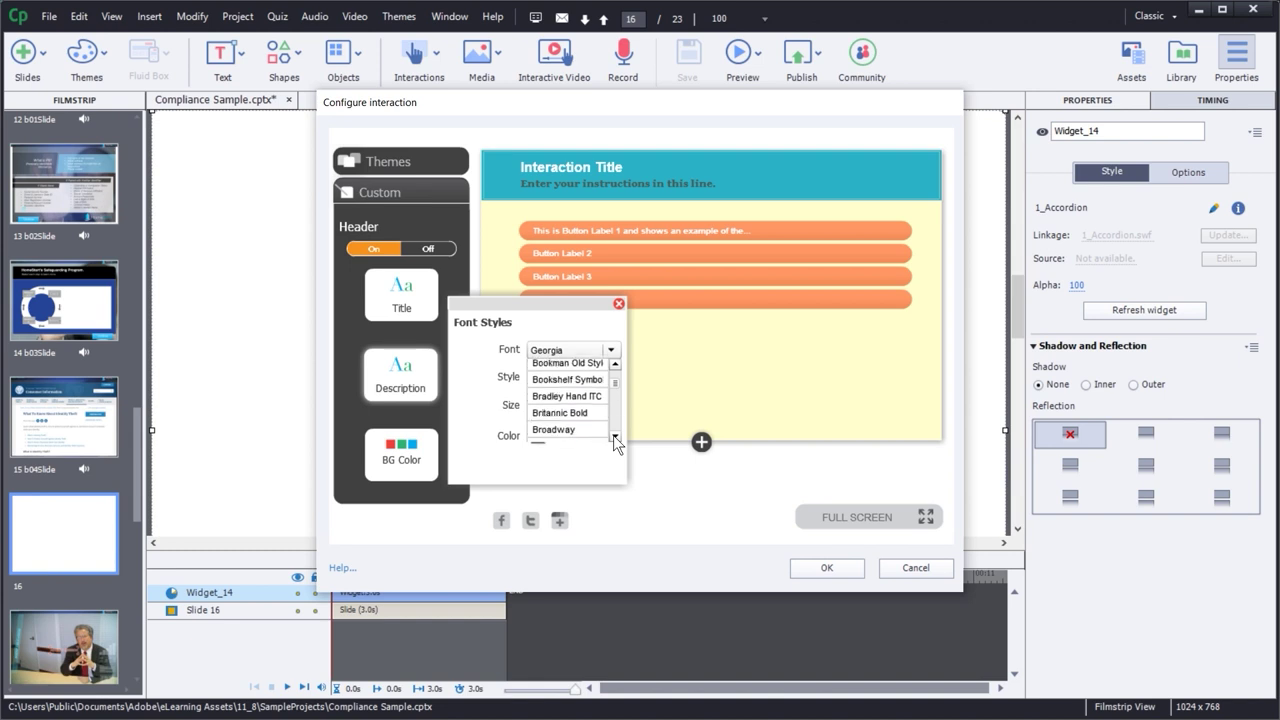
{"action": "left_click", "coordinate": [589, 428]}
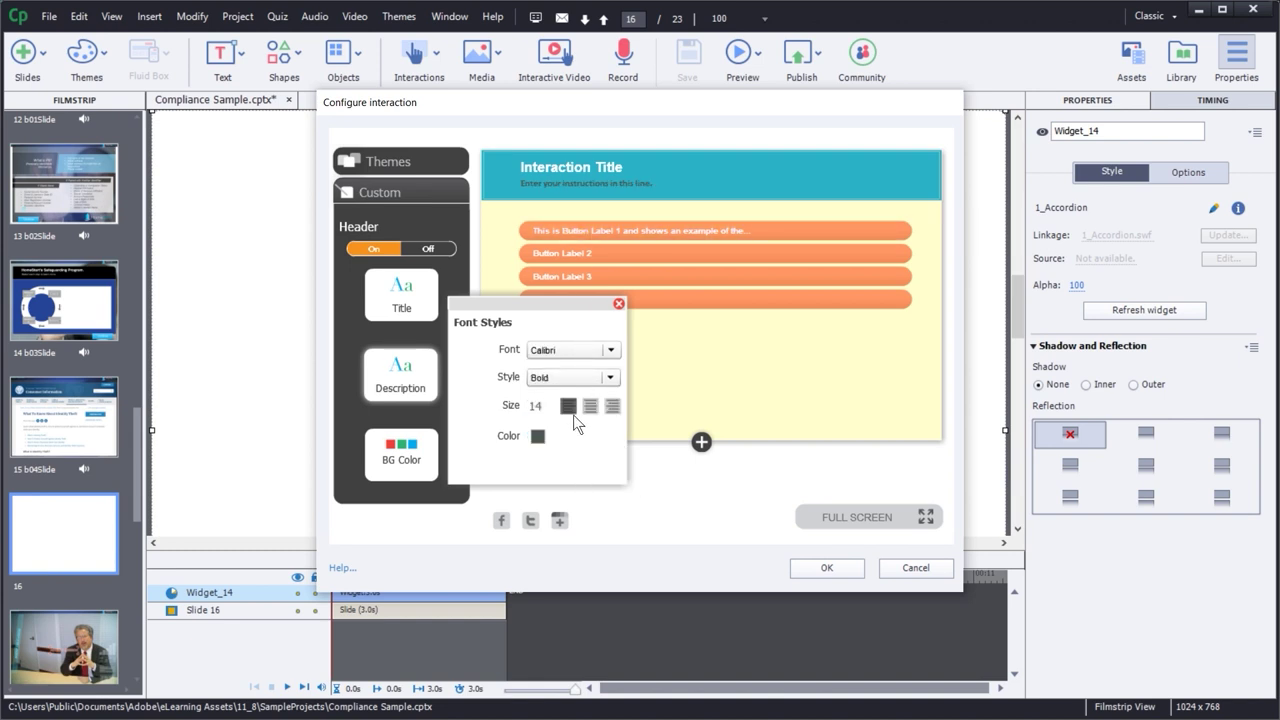
{"action": "left_click", "coordinate": [541, 437]}
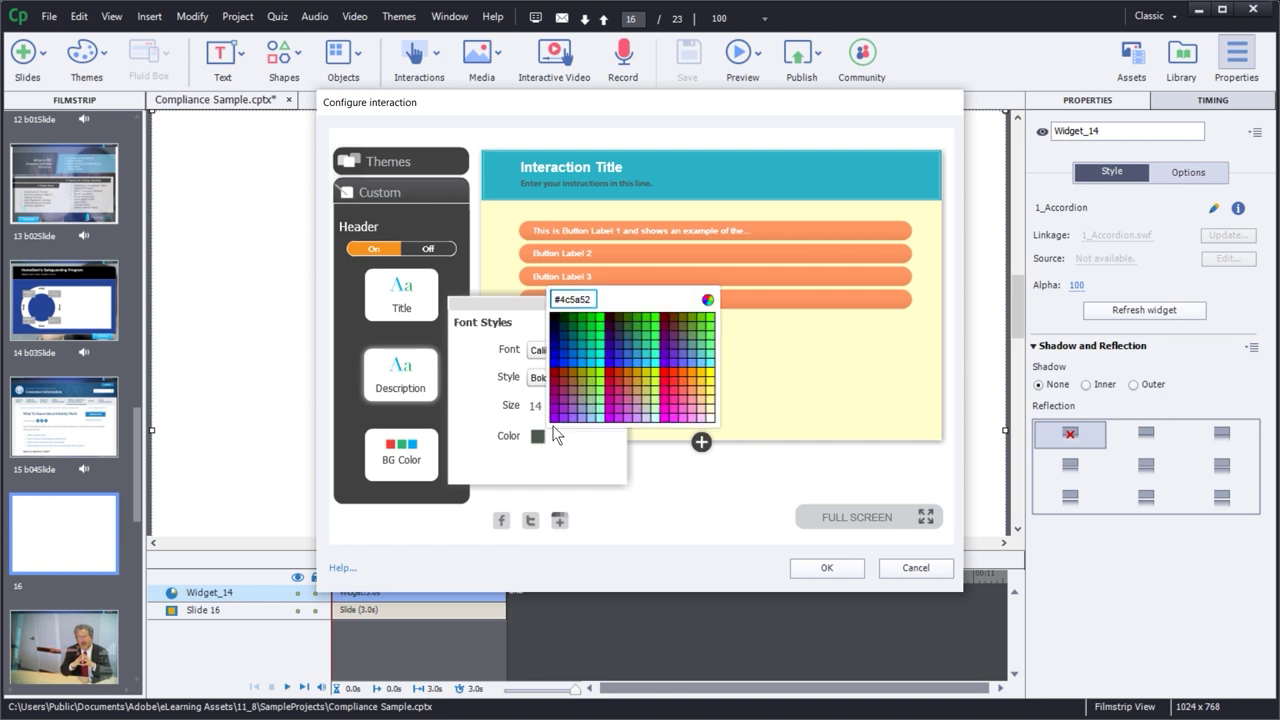
{"action": "left_click", "coordinate": [711, 422]}
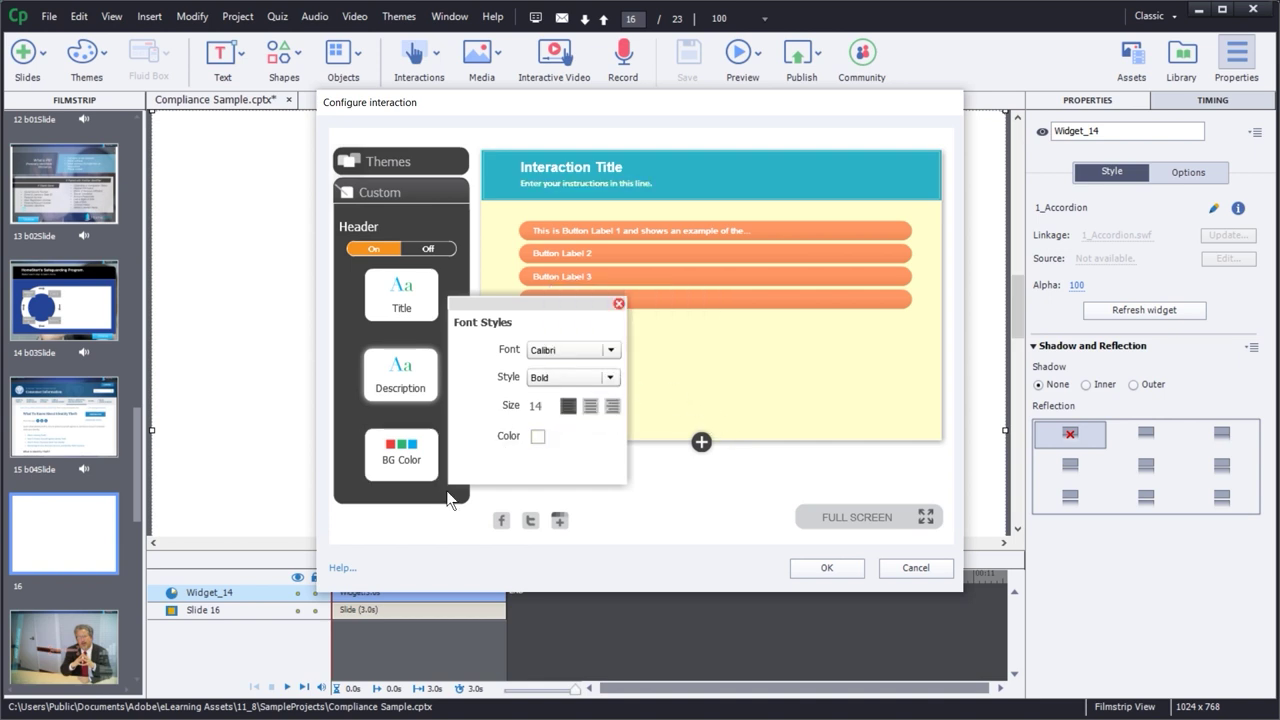
{"action": "left_click", "coordinate": [619, 304]}
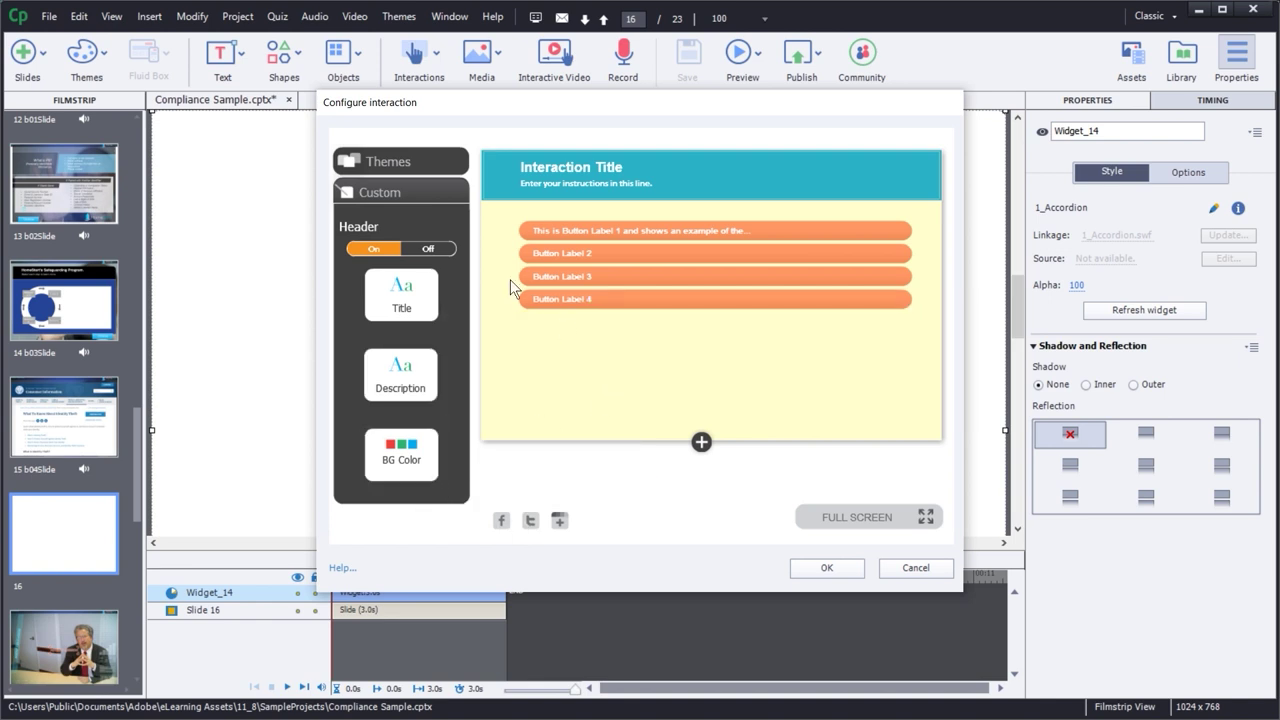
- Try in-place editing of the title, Button Labels 1–2 and Contents 1–2, expanding Button Label 2
{"action": "left_click", "coordinate": [389, 197]}
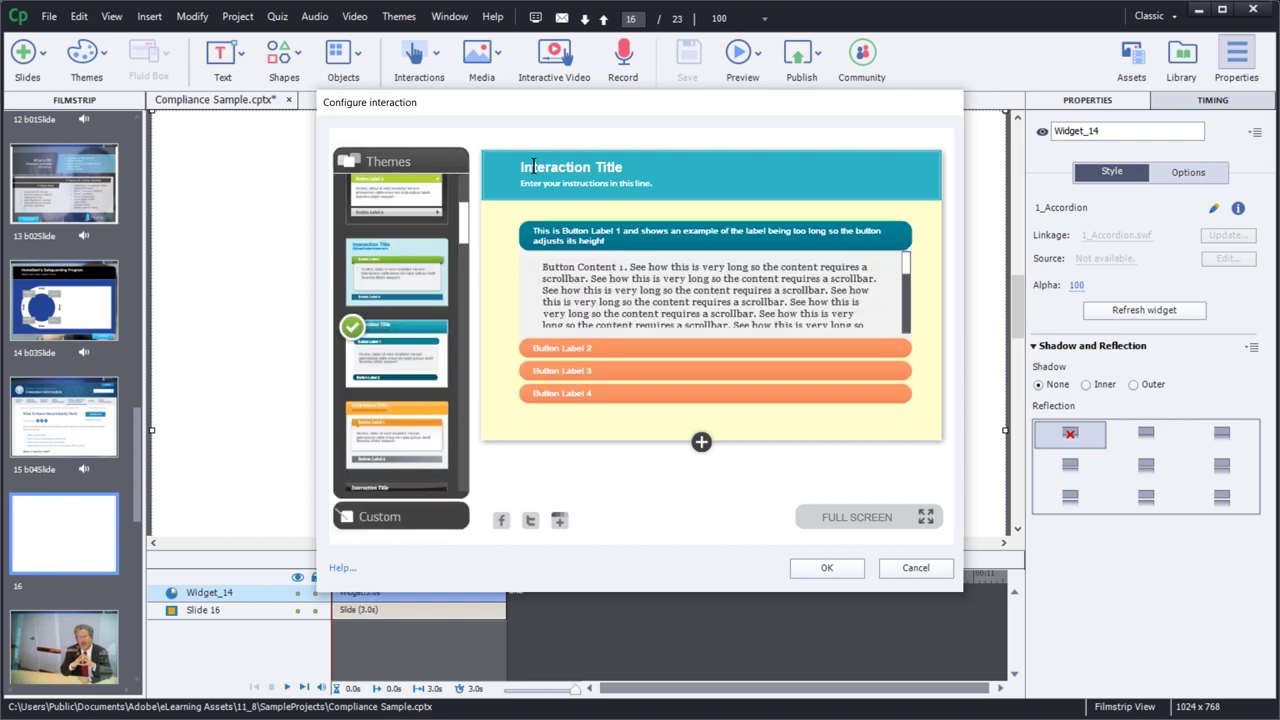
{"action": "double_click", "coordinate": [546, 166]}
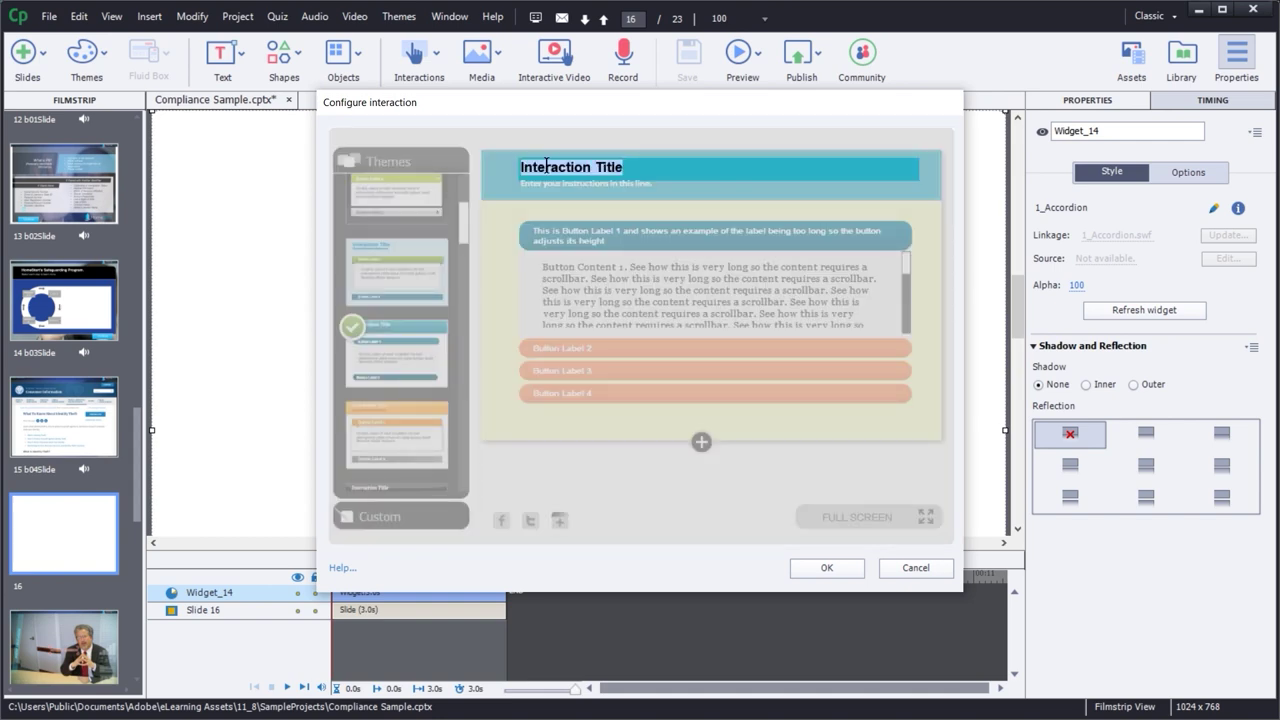
{"action": "double_click", "coordinate": [566, 241]}
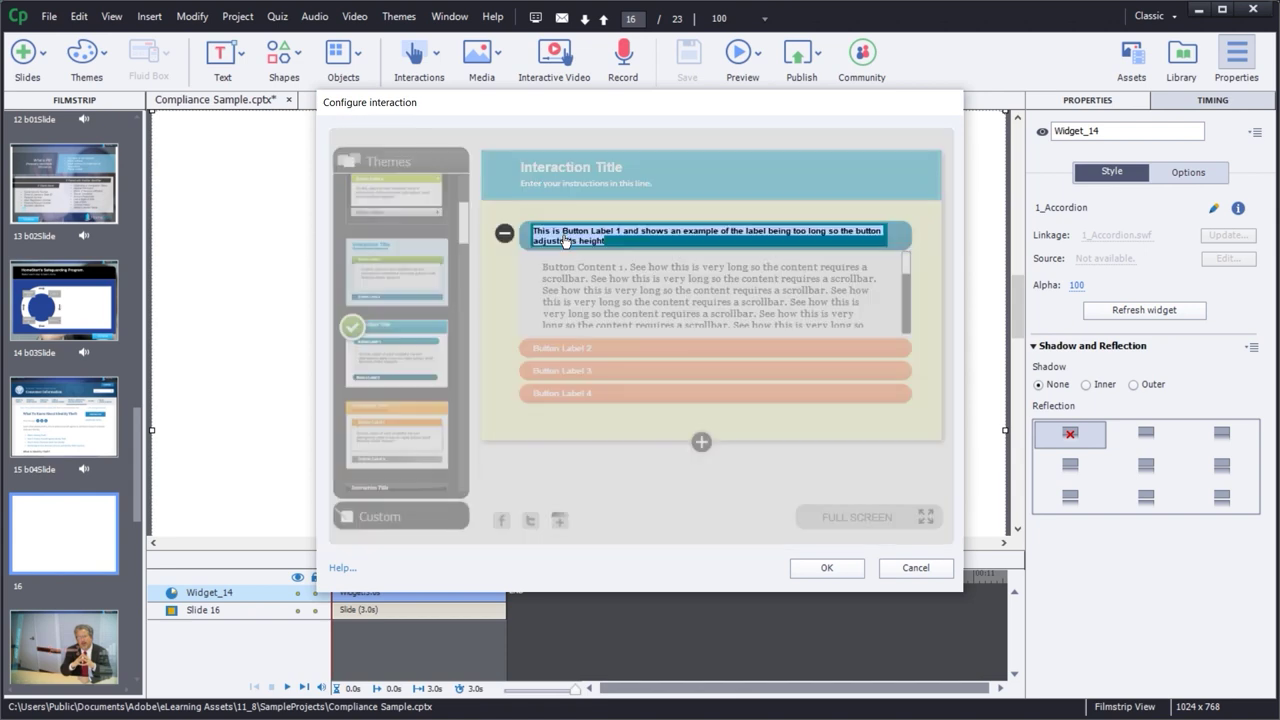
{"action": "left_click", "coordinate": [575, 272]}
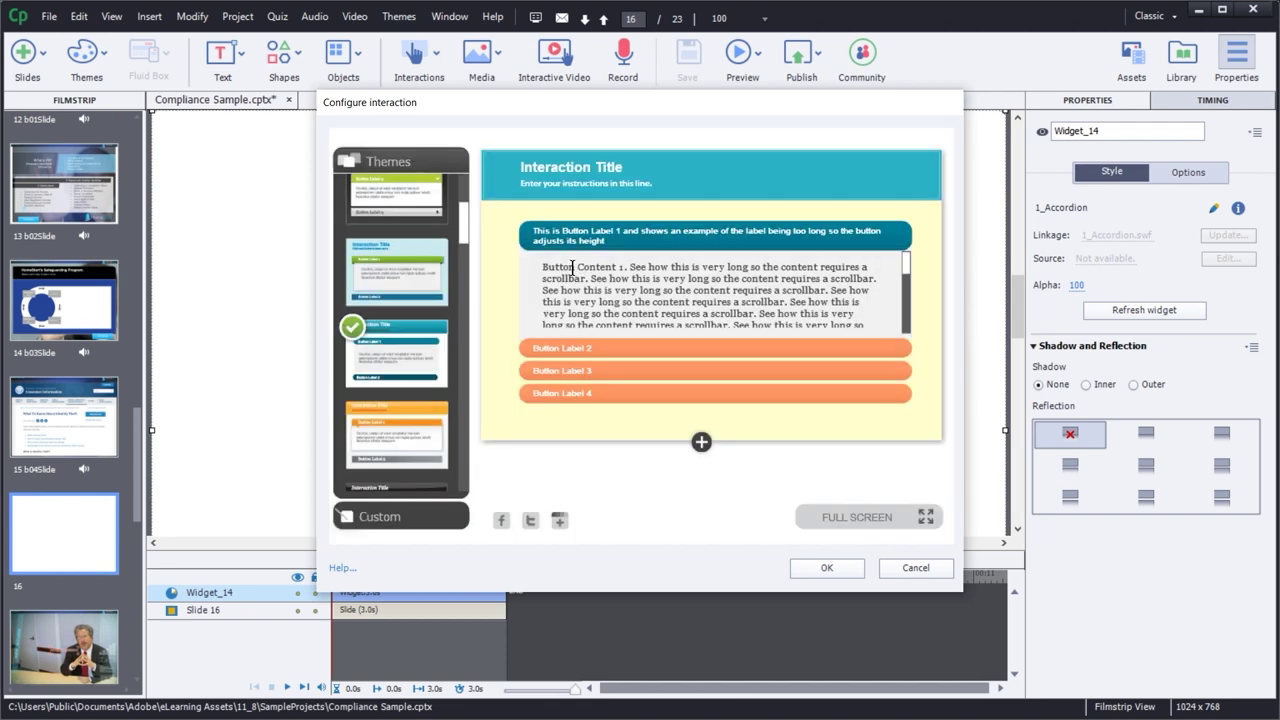
{"action": "double_click", "coordinate": [573, 267]}
{"action": "left_click", "coordinate": [587, 350]}
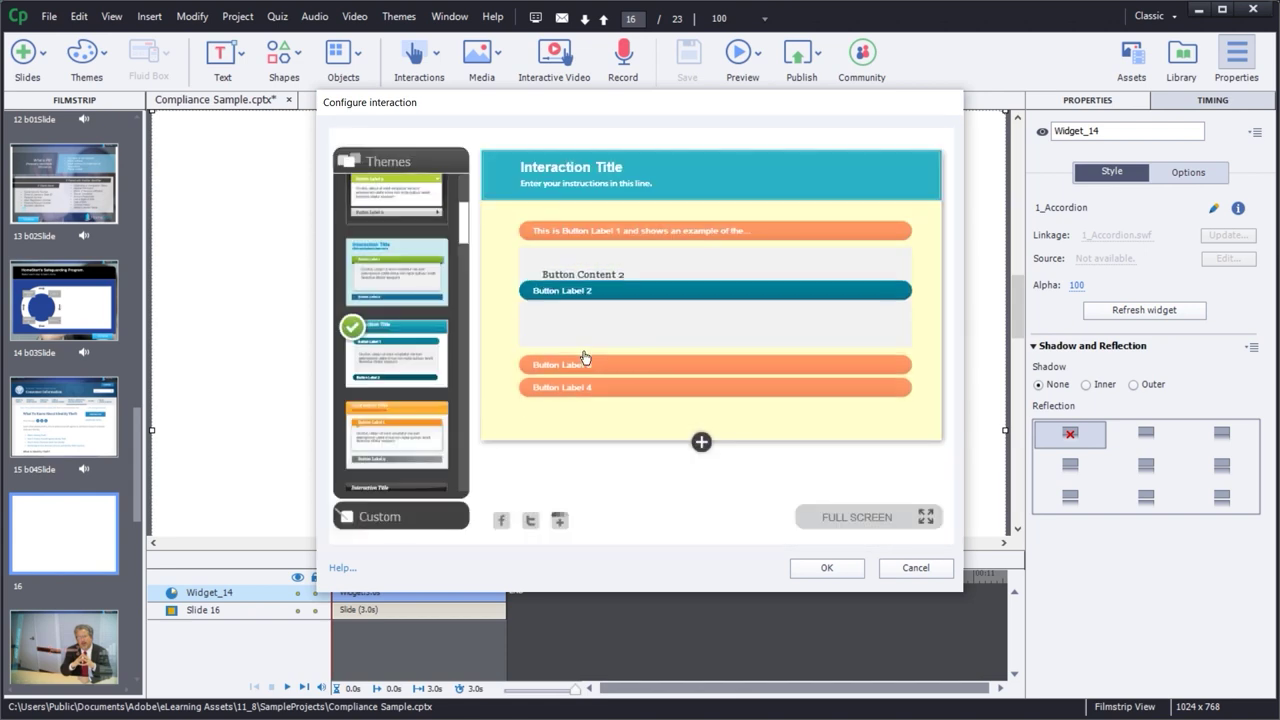
{"action": "double_click", "coordinate": [577, 254]}
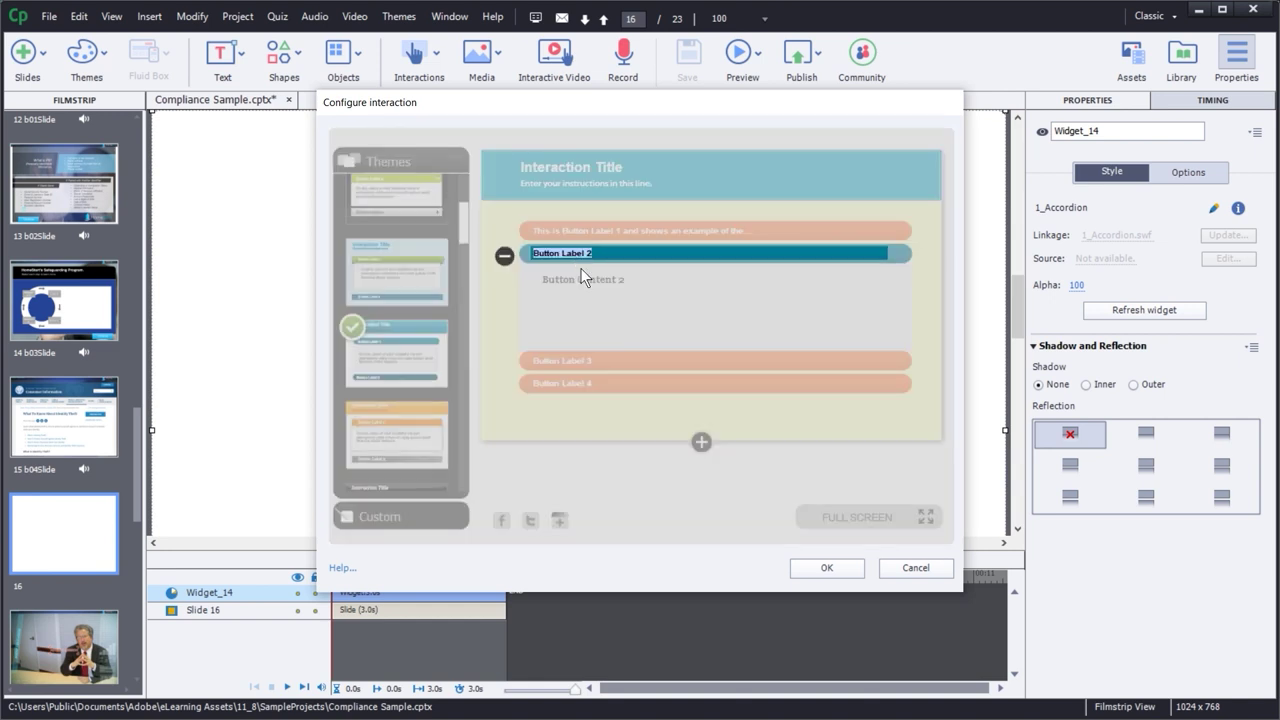
{"action": "left_click", "coordinate": [585, 276]}
{"action": "double_click", "coordinate": [584, 279]}
{"action": "left_click", "coordinate": [495, 225]}
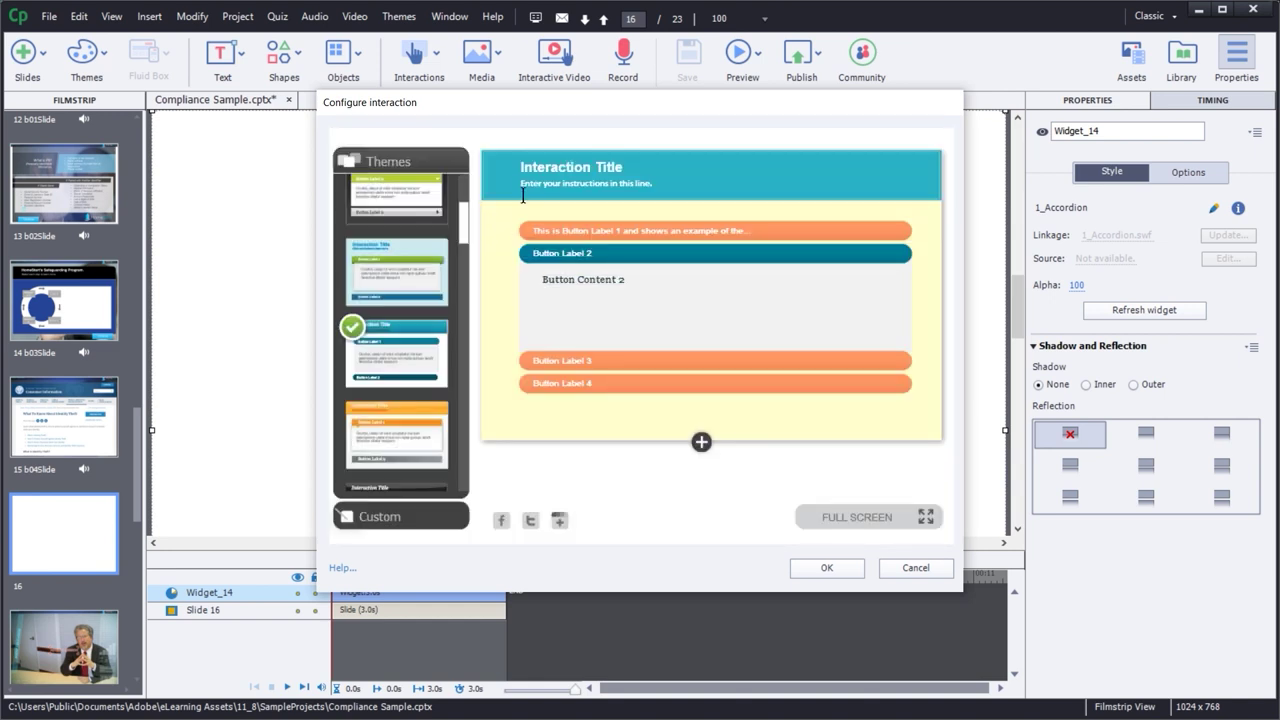
{"action": "double_click", "coordinate": [547, 166]}
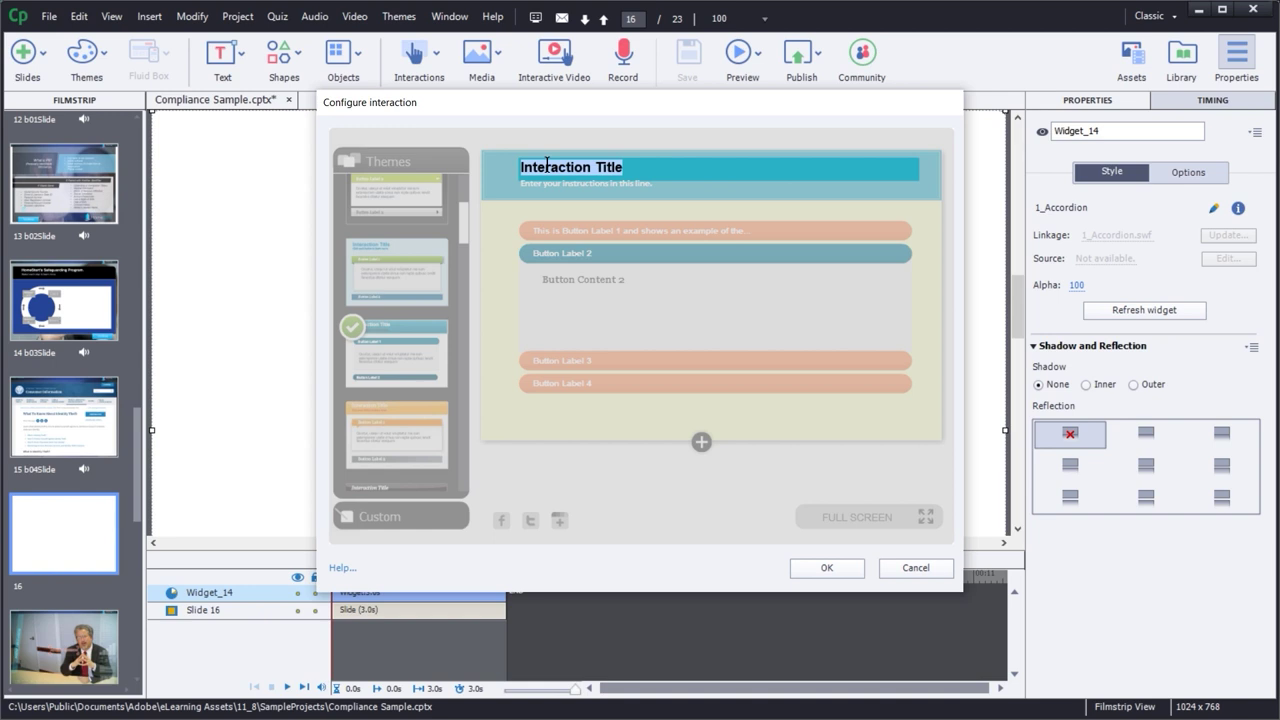
- Enter title '508 Compliance', instructions 'How to make your learning module accessible', first label 'All tags on image'
{"action": "type", "text": "508 Compl"}
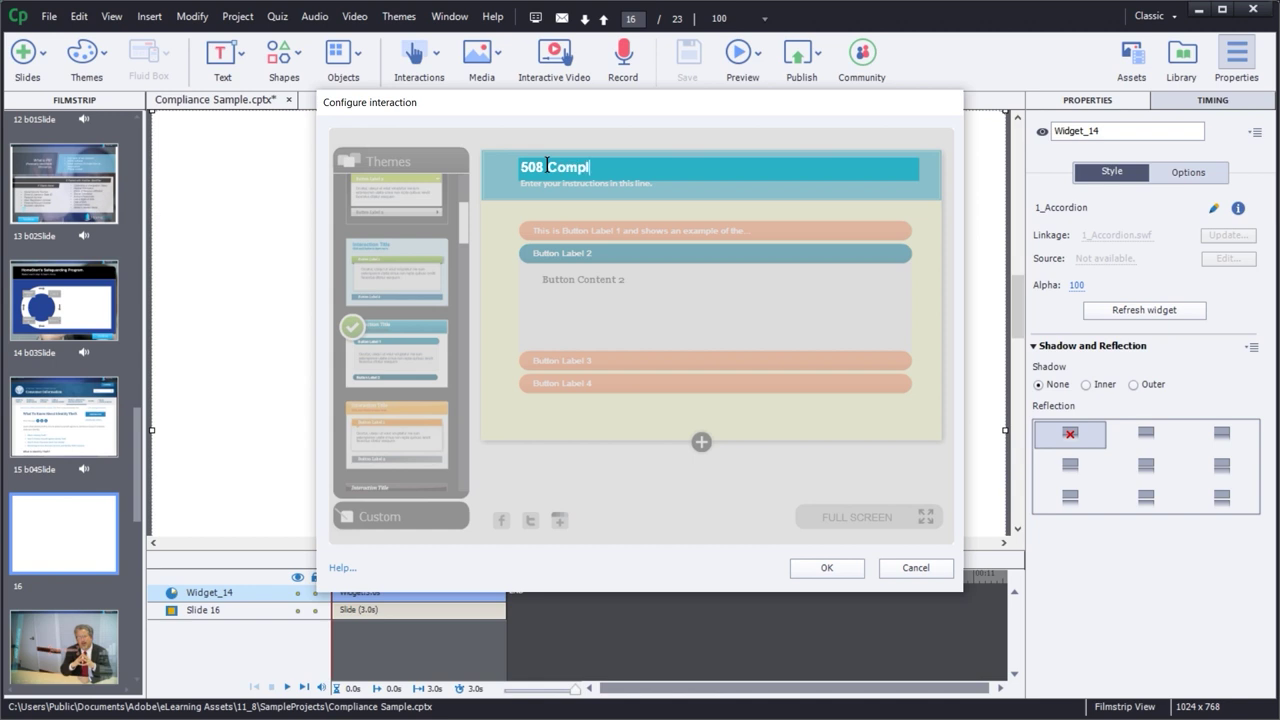
{"action": "type", "text": "iance"}
{"action": "key", "text": "Return"}
{"action": "left_click", "coordinate": [556, 187]}
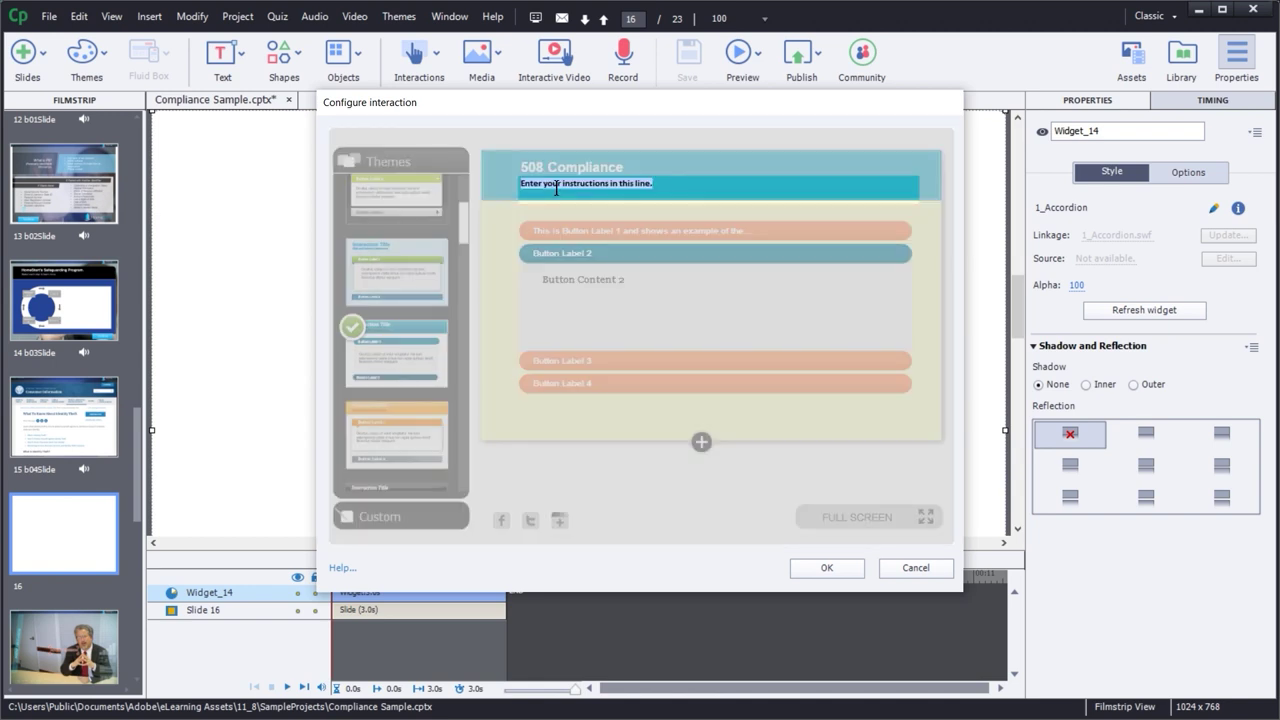
{"action": "type", "text": "How to make yo"}
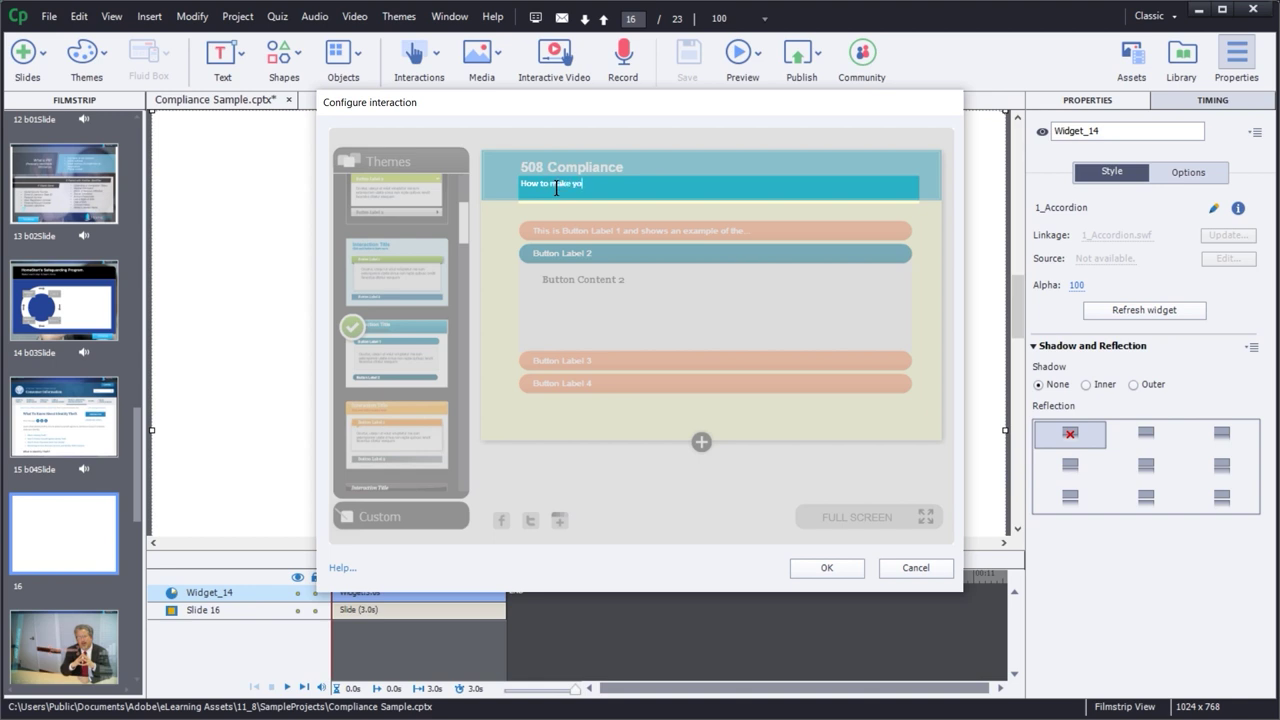
{"action": "type", "text": "ur learning module accessible"}
{"action": "left_click", "coordinate": [575, 232]}
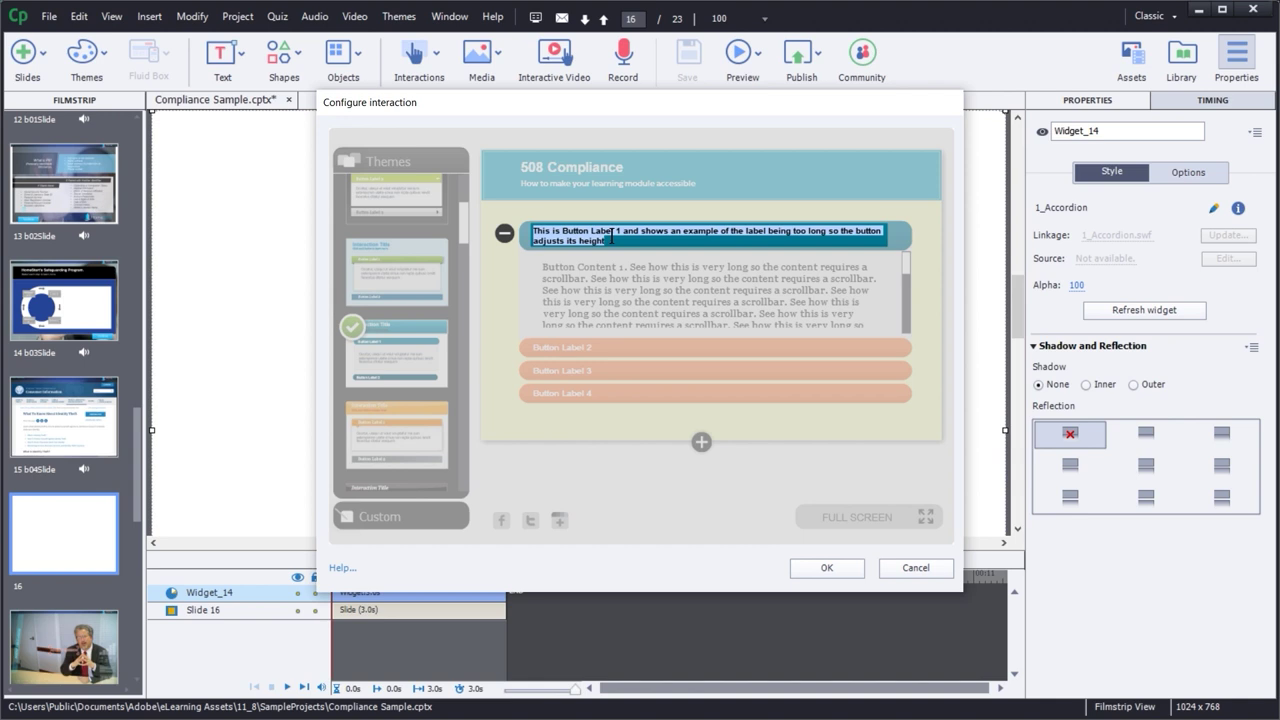
{"action": "type", "text": "A"}
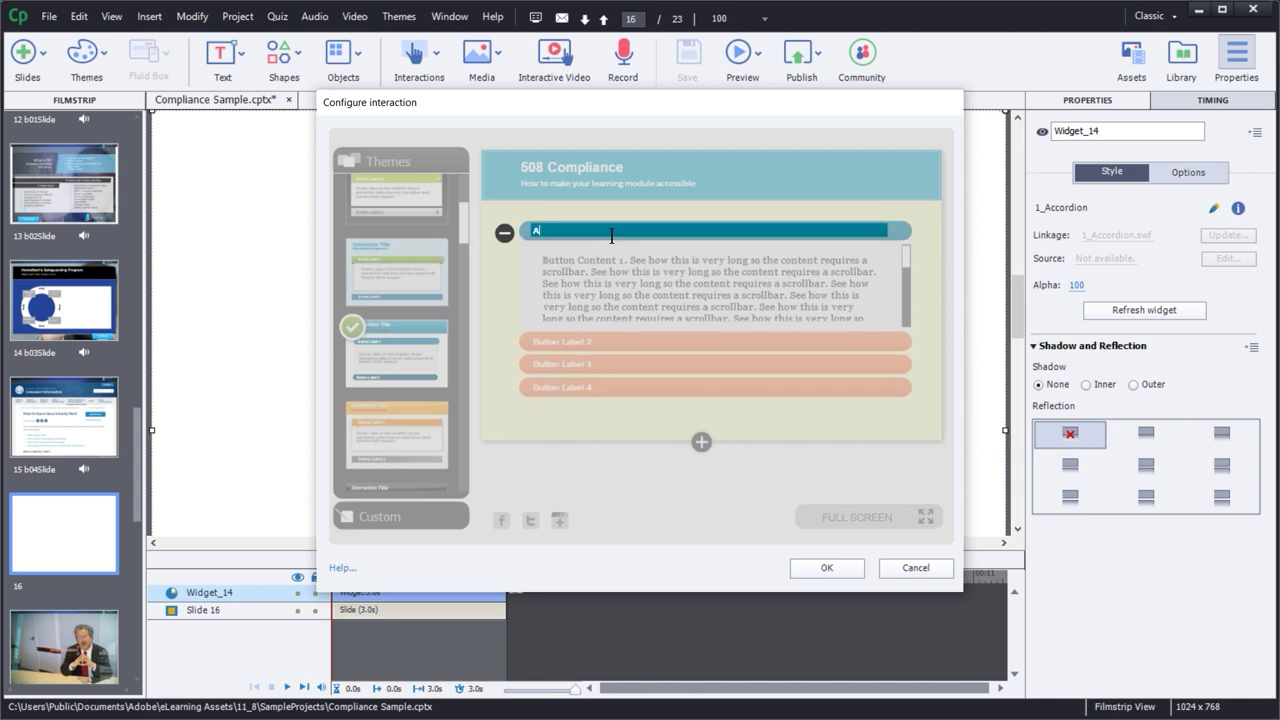
{"action": "type", "text": "ll tags on images"}
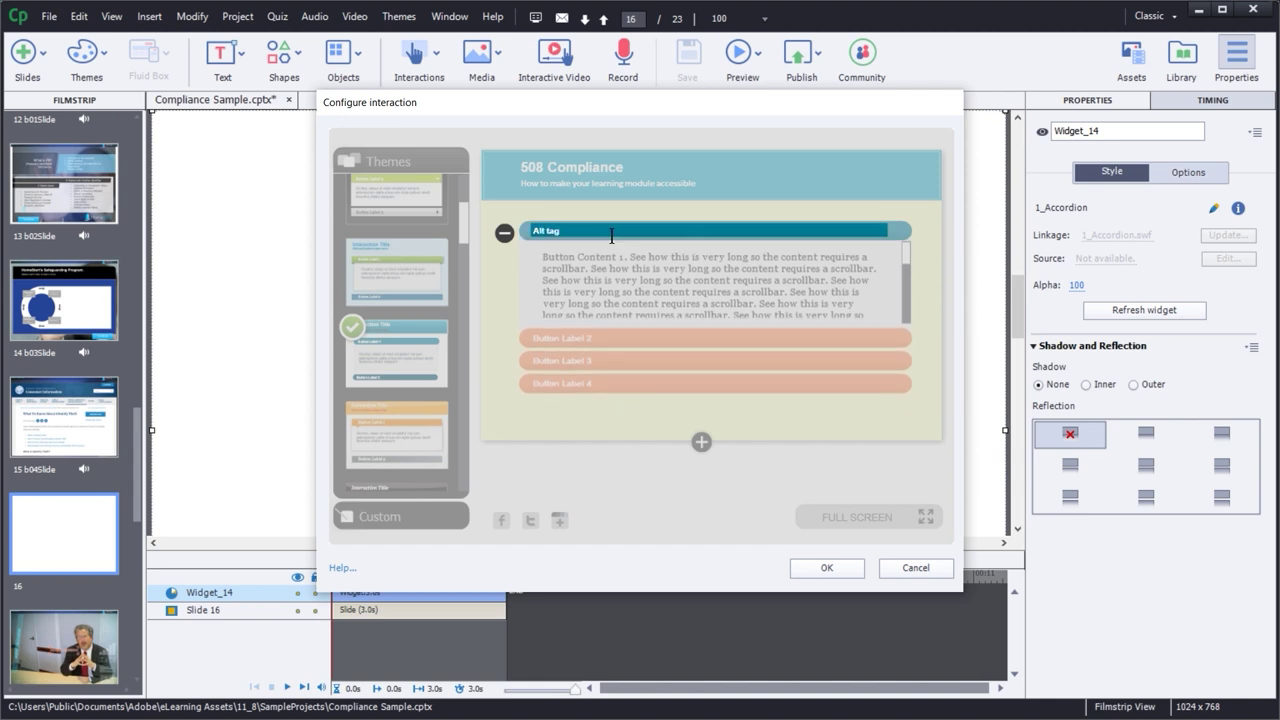
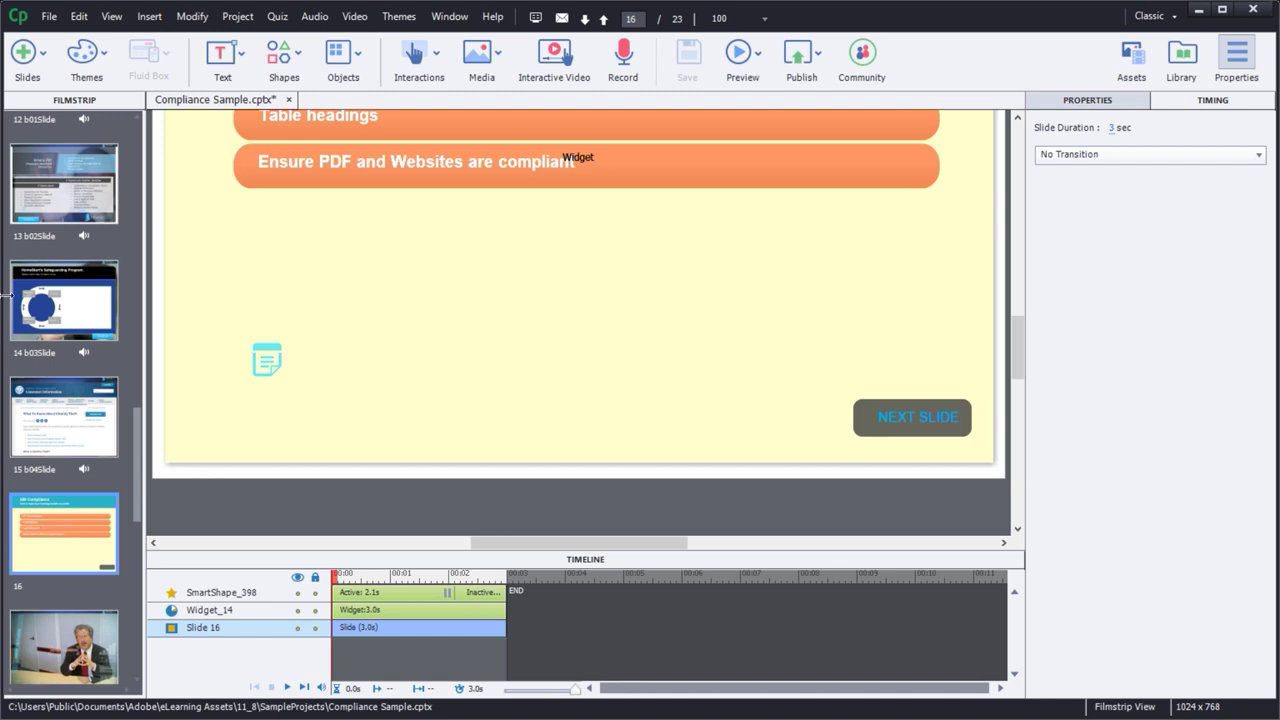
- Add blank slide 17 after slide 16 and insert a Tabs learning interaction on it
{"action": "left_click", "coordinate": [30, 60]}
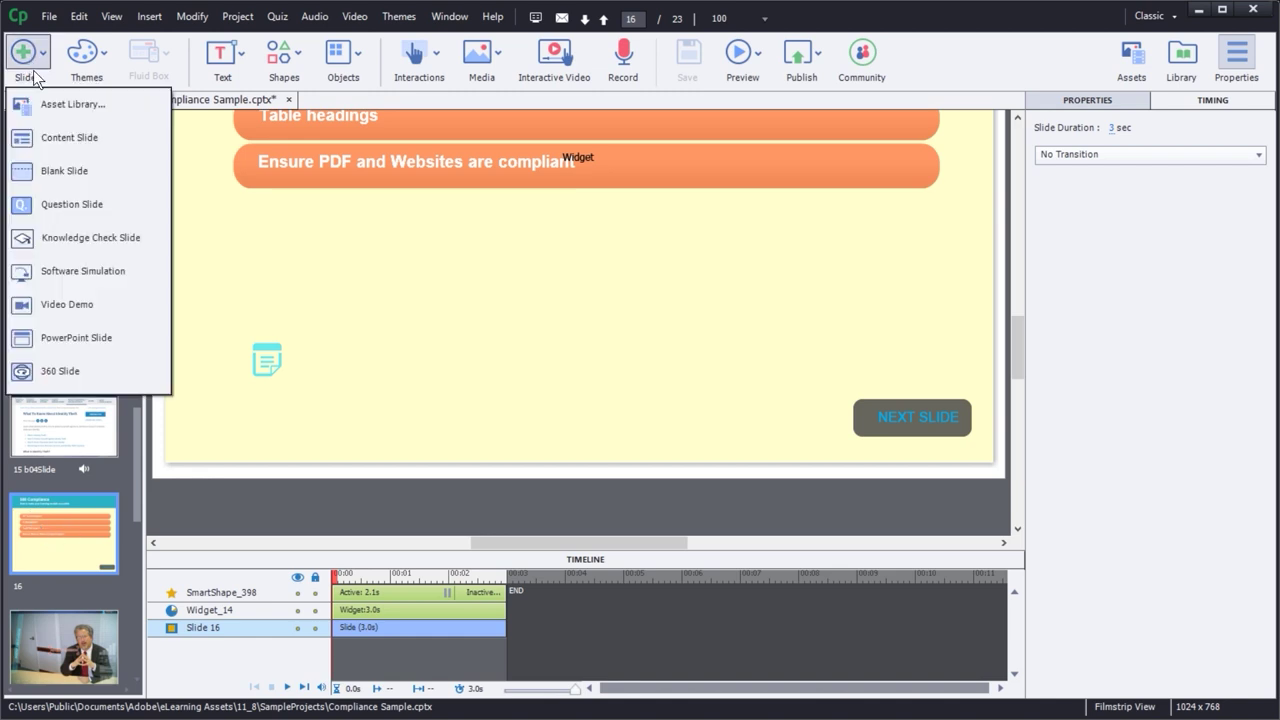
{"action": "left_click", "coordinate": [69, 170]}
{"action": "left_click", "coordinate": [436, 58]}
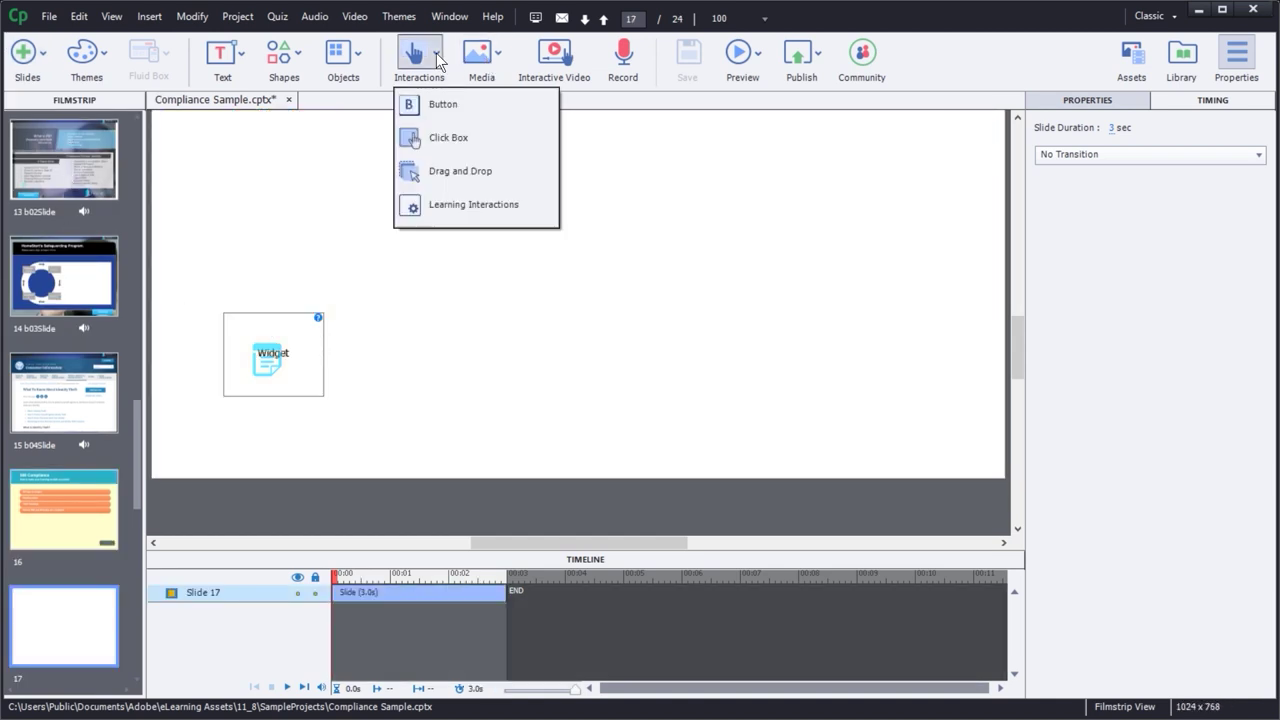
{"action": "left_click", "coordinate": [470, 202]}
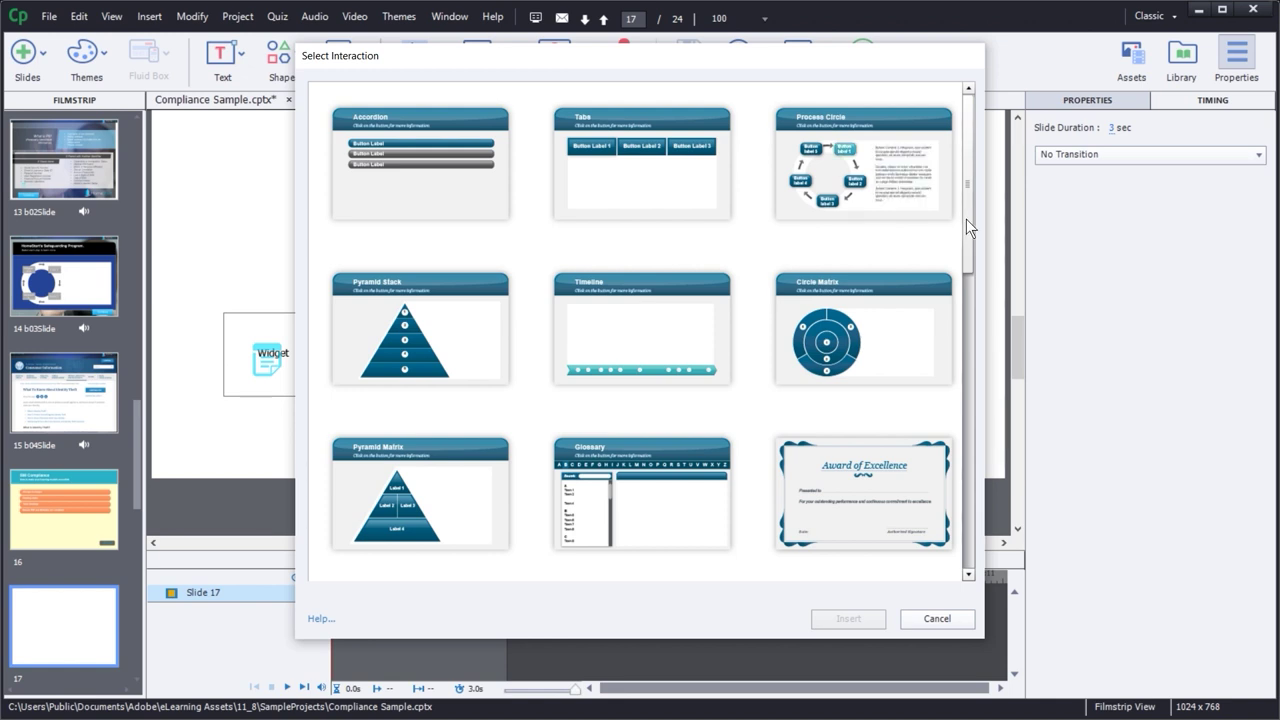
{"action": "left_click", "coordinate": [641, 184]}
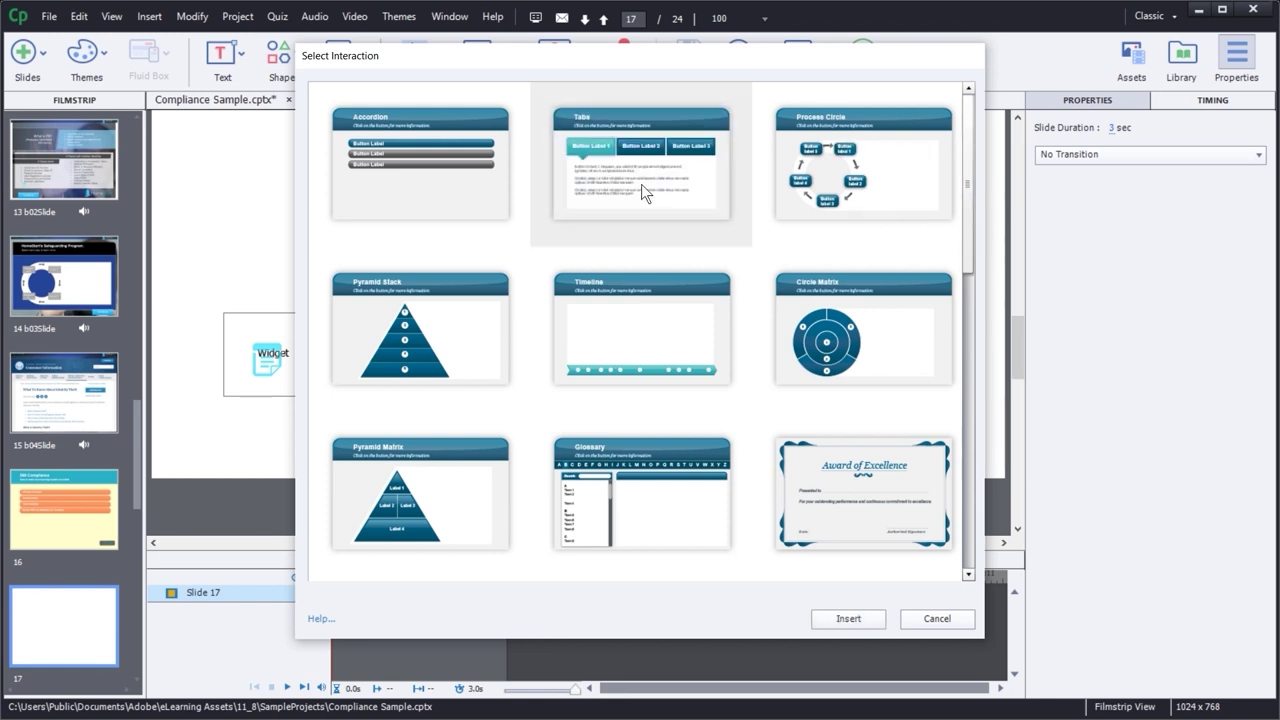
{"action": "left_click", "coordinate": [848, 618]}
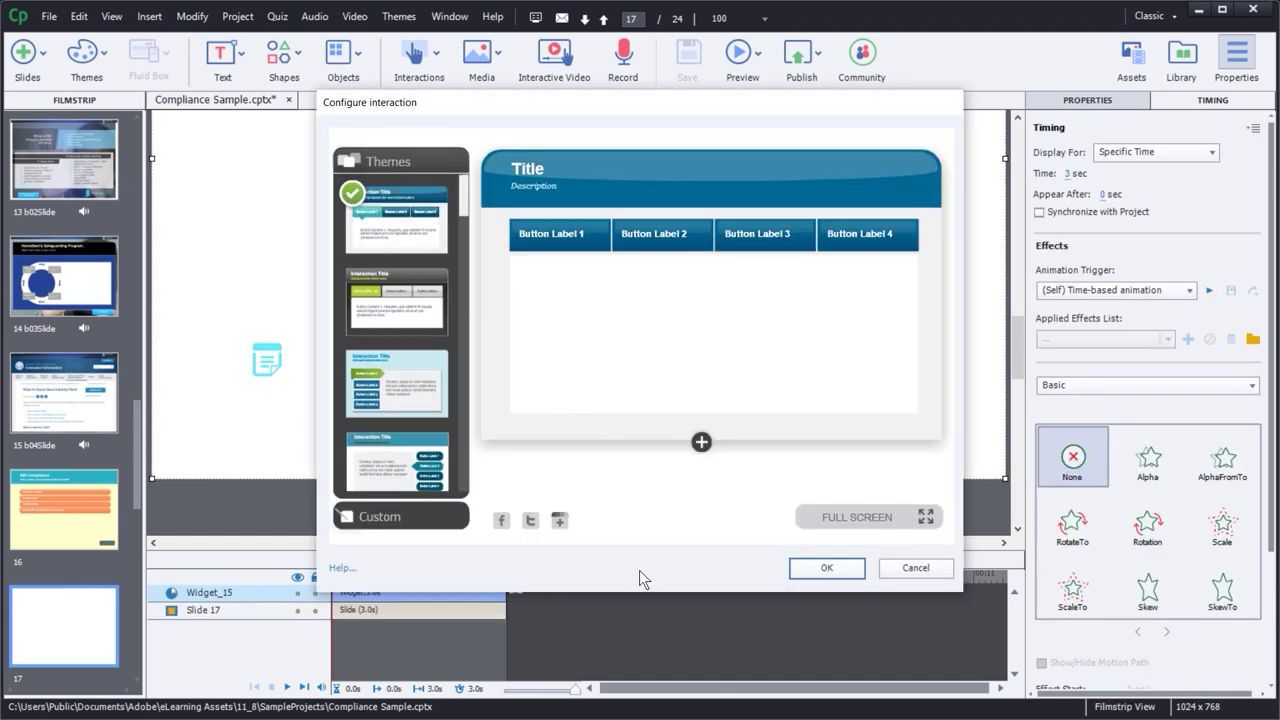
- Preview Themes 2 through 9 on the Tabs interaction, checking Theme 9's four tabs
{"action": "left_click", "coordinate": [373, 313]}
{"action": "left_click", "coordinate": [402, 376]}
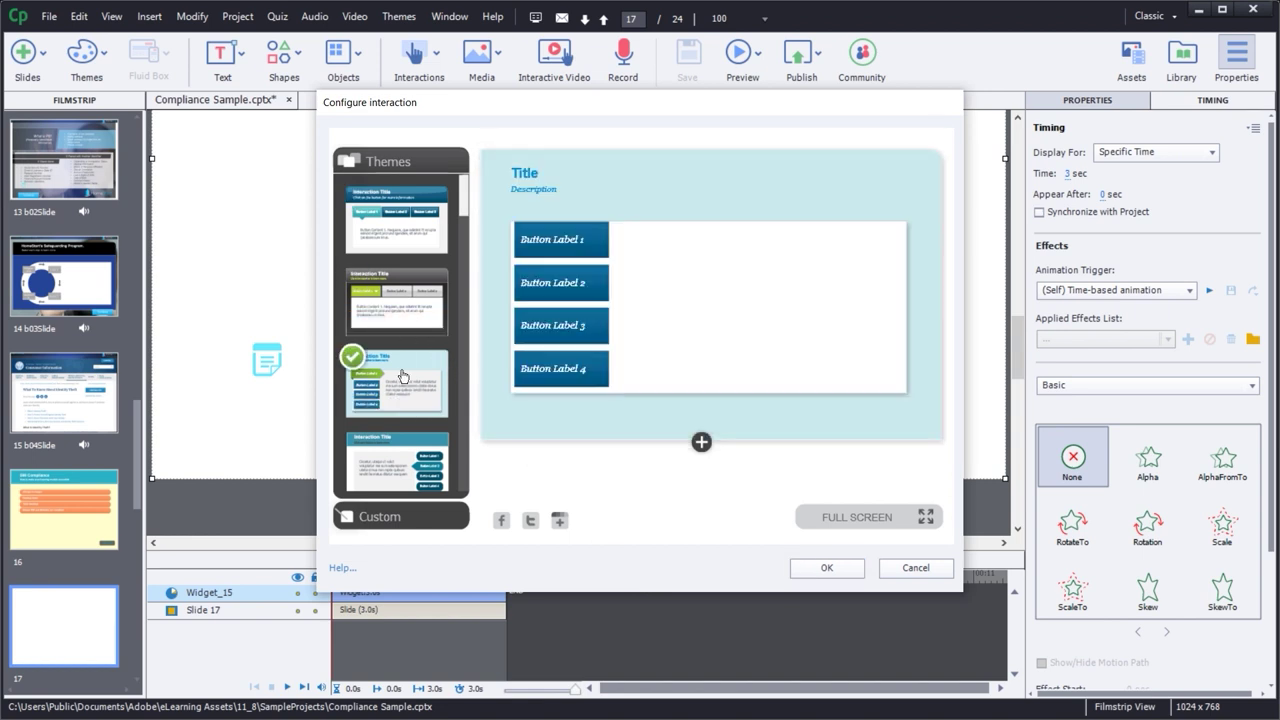
{"action": "left_click", "coordinate": [416, 460]}
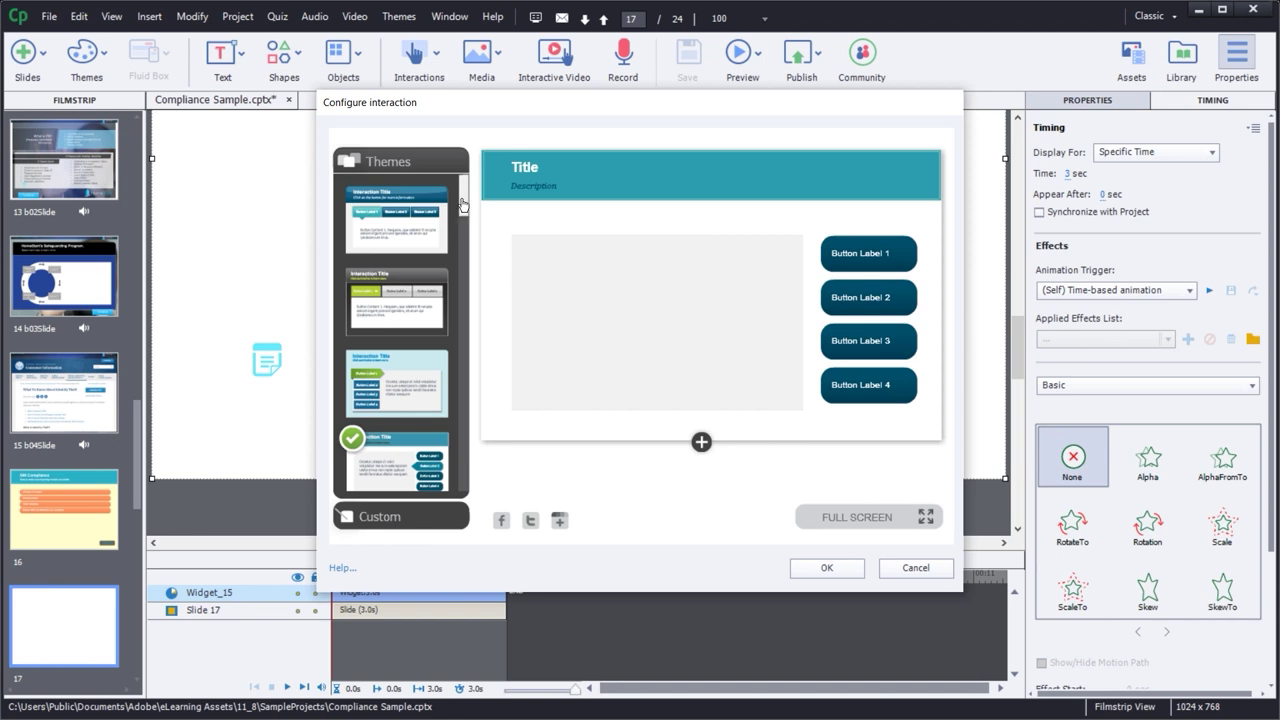
{"action": "left_click_drag", "start_coordinate": [463, 205], "coordinate": [464, 318]}
{"action": "left_click", "coordinate": [394, 362]}
{"action": "left_click", "coordinate": [392, 336]}
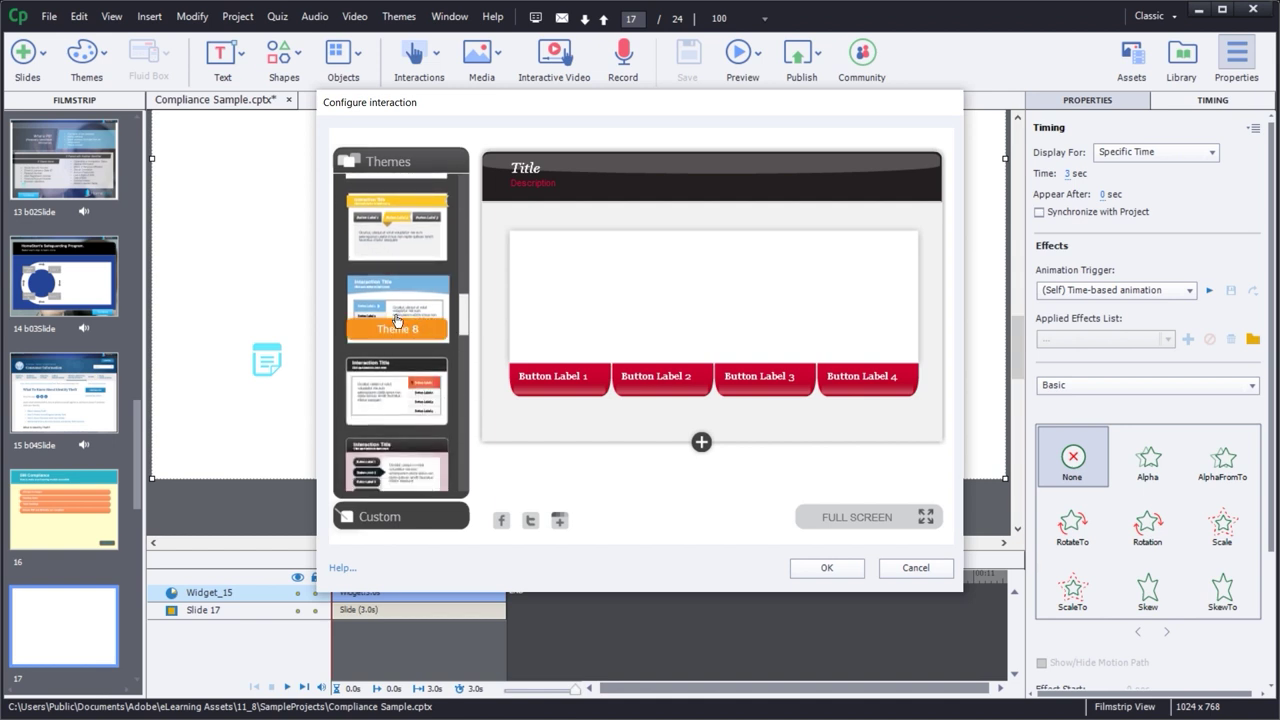
{"action": "left_click", "coordinate": [397, 321]}
{"action": "left_click", "coordinate": [404, 395]}
{"action": "left_click", "coordinate": [880, 258]}
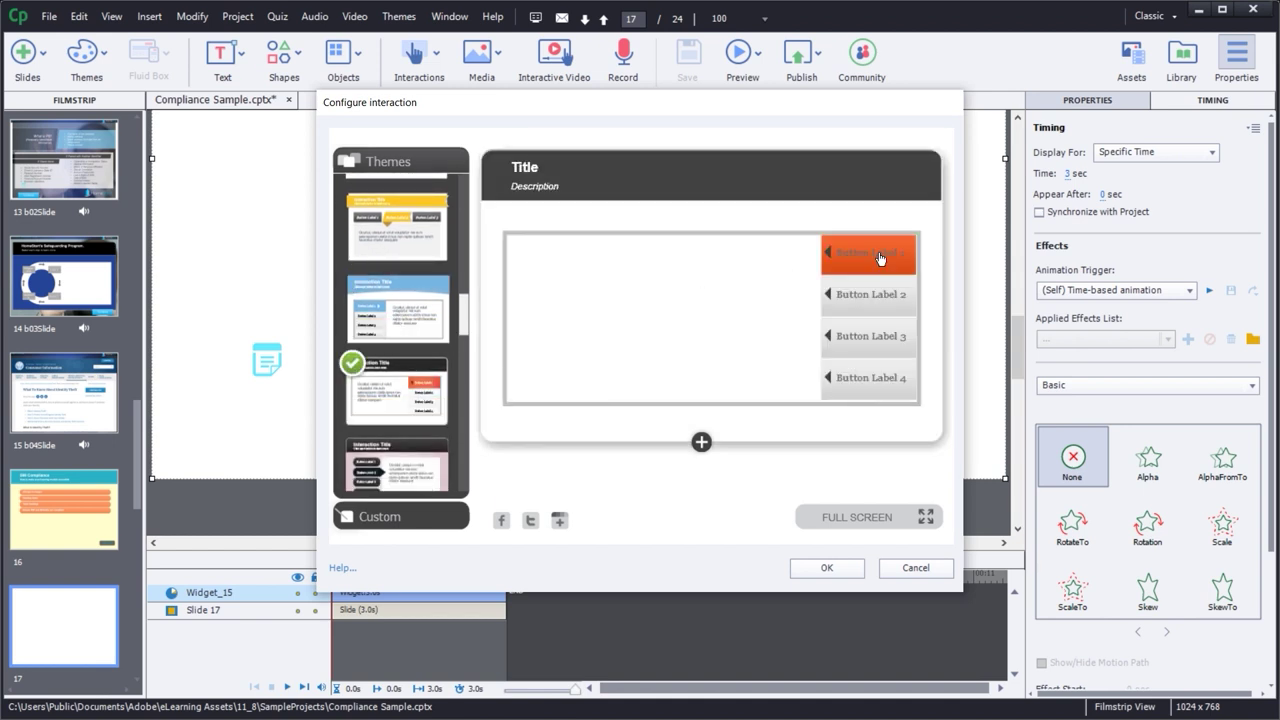
{"action": "left_click", "coordinate": [855, 298]}
{"action": "left_click", "coordinate": [840, 332]}
{"action": "left_click", "coordinate": [842, 376]}
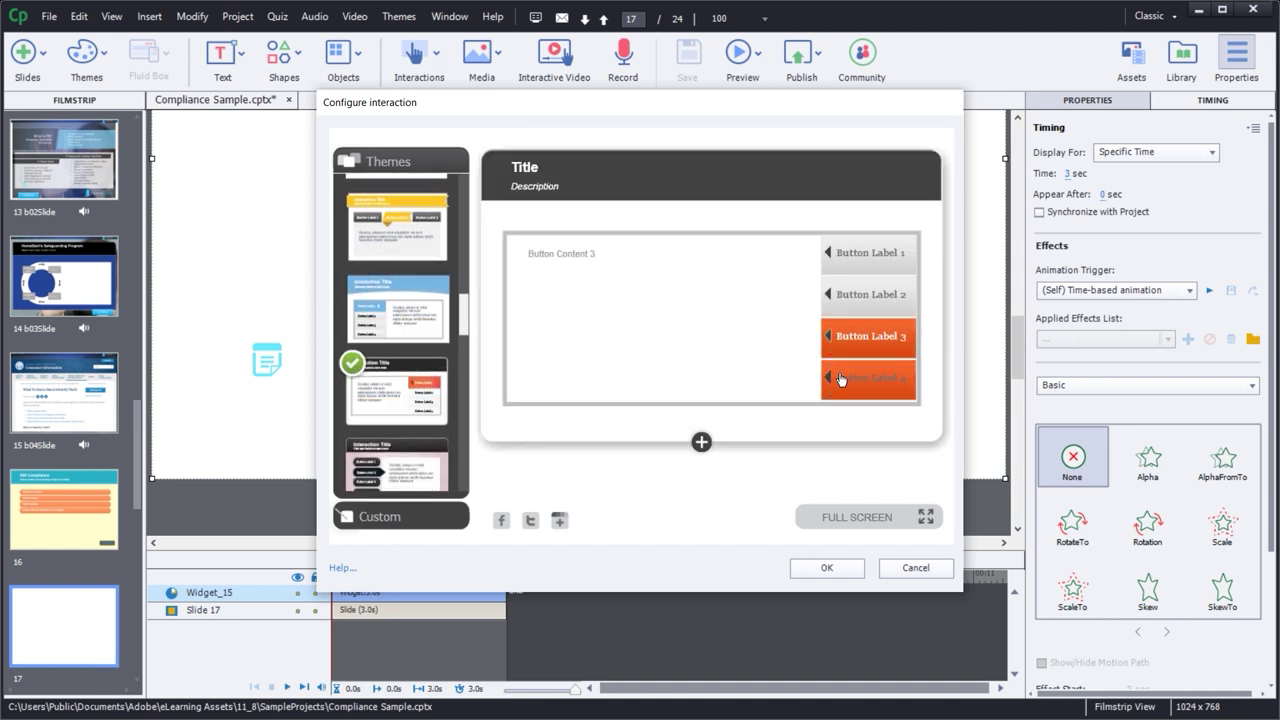
- Try Theme 10 and view the content of each of its four tabs
{"action": "left_click", "coordinate": [416, 452]}
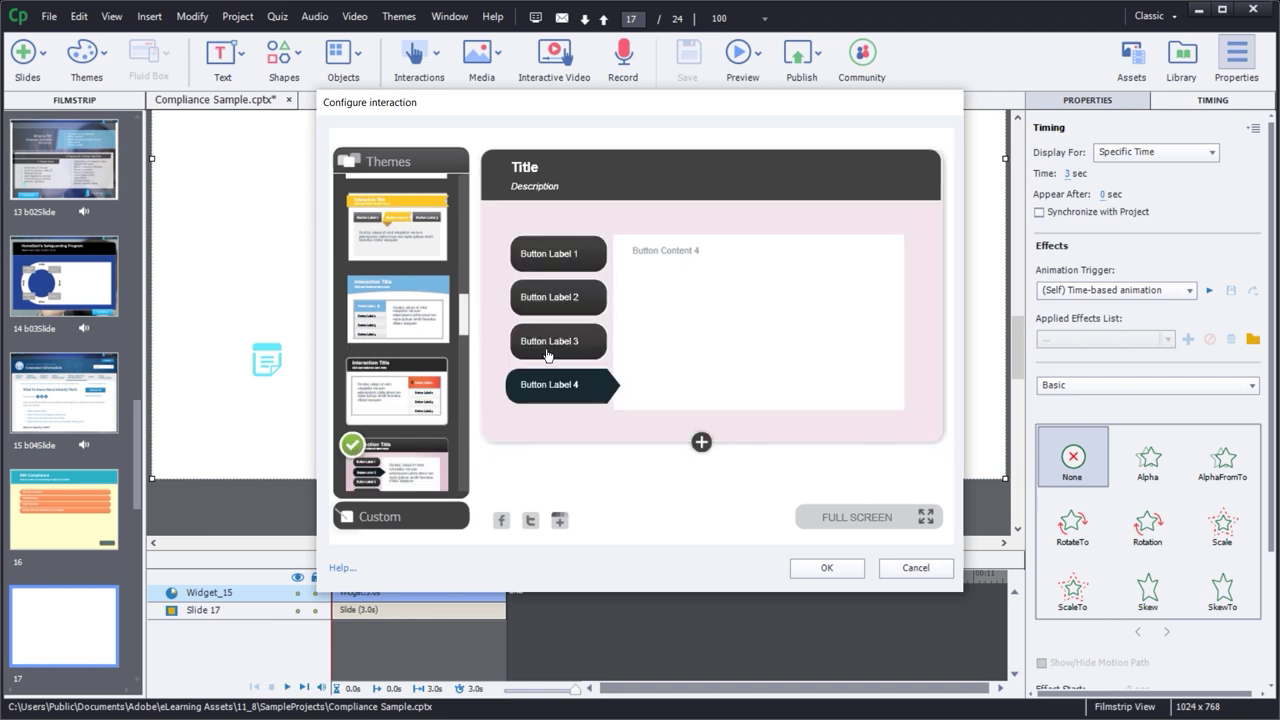
{"action": "left_click", "coordinate": [568, 342]}
{"action": "left_click", "coordinate": [565, 312]}
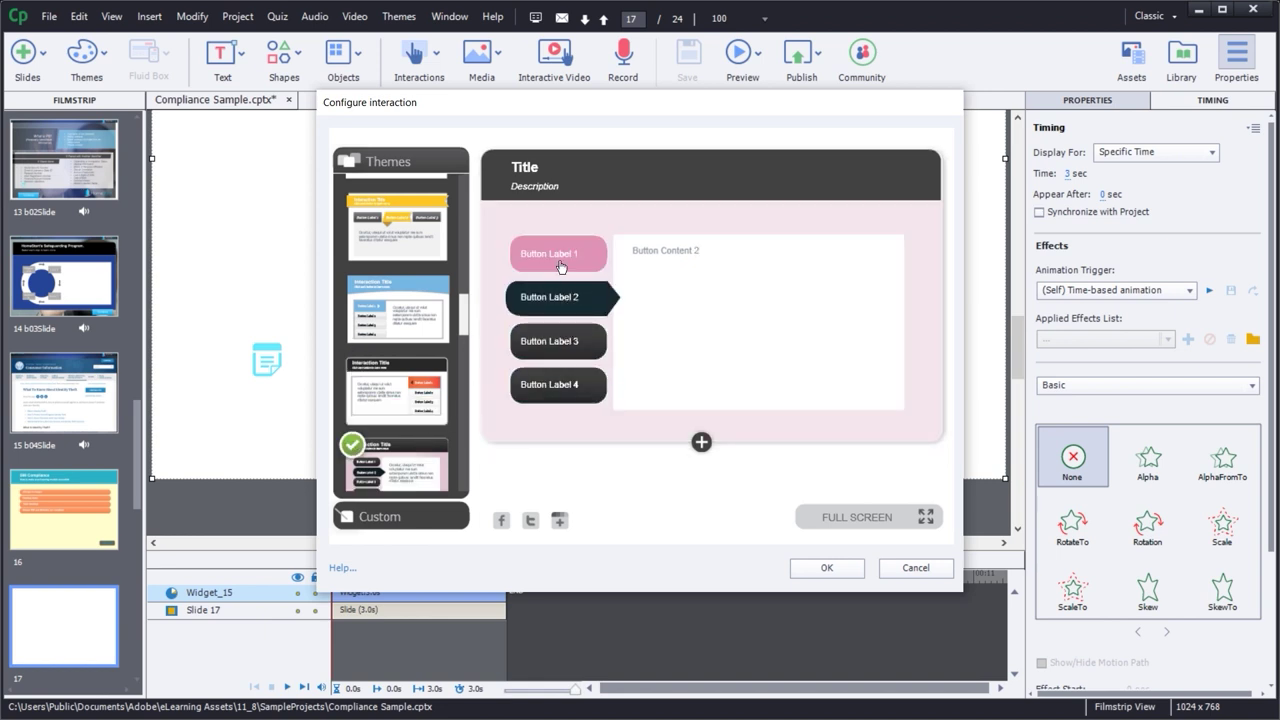
{"action": "left_click", "coordinate": [558, 255]}
{"action": "left_click", "coordinate": [557, 298]}
{"action": "left_click", "coordinate": [557, 345]}
{"action": "left_click", "coordinate": [556, 384]}
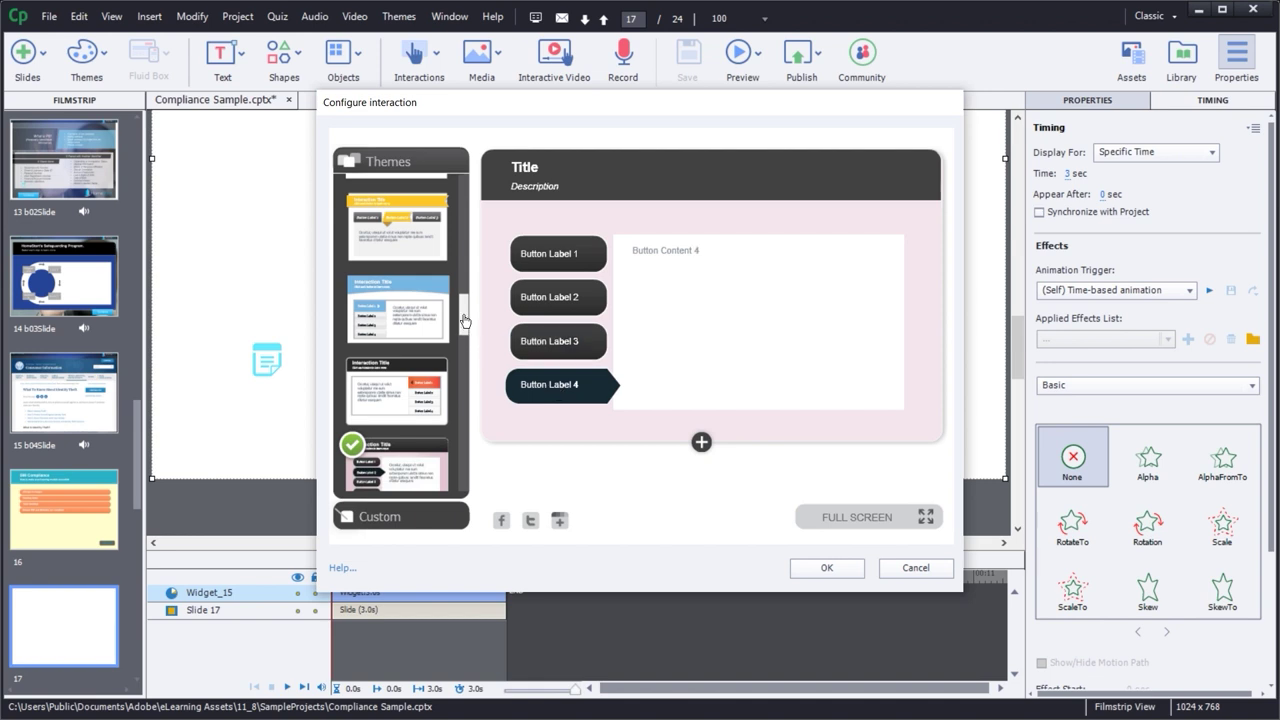
- Scroll further down the themes list and apply Theme 5 Green
{"action": "scroll", "coordinate": [466, 335], "scroll_direction": "down", "scroll_amount": 6}
{"action": "left_click", "coordinate": [414, 302]}
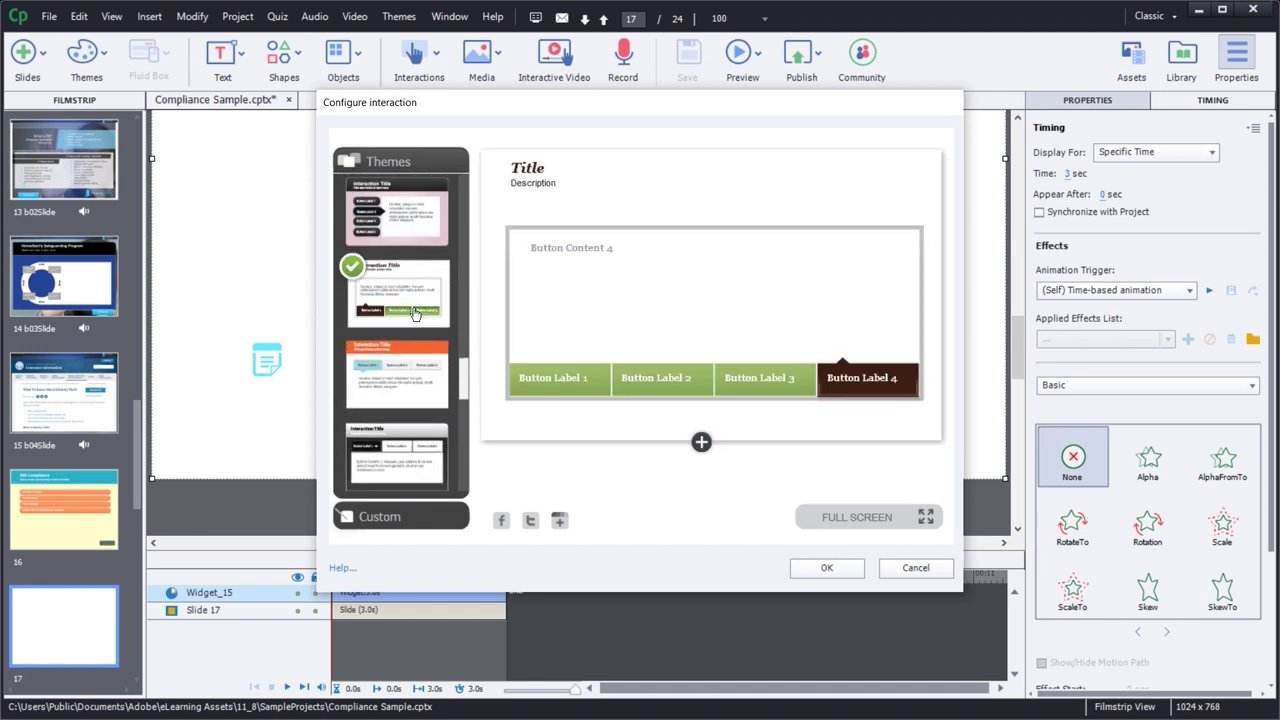
{"action": "scroll", "coordinate": [462, 390], "scroll_direction": "down", "scroll_amount": 5}
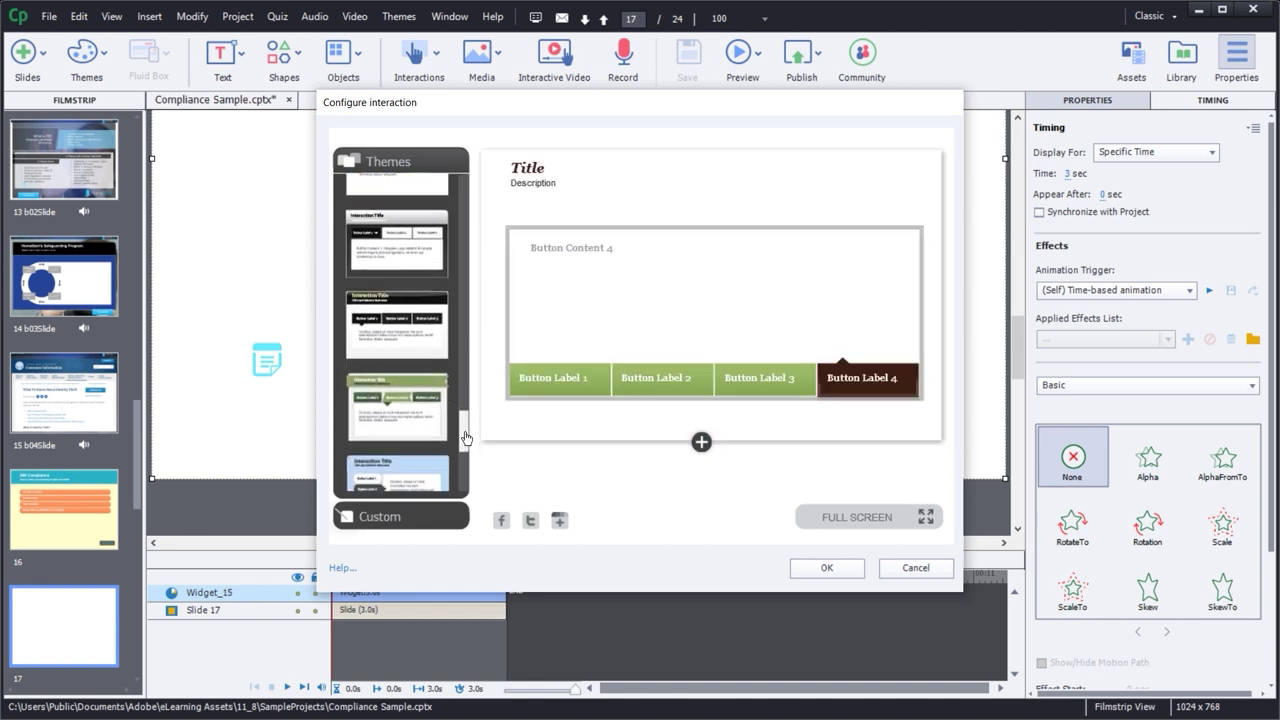
{"action": "left_click", "coordinate": [390, 333]}
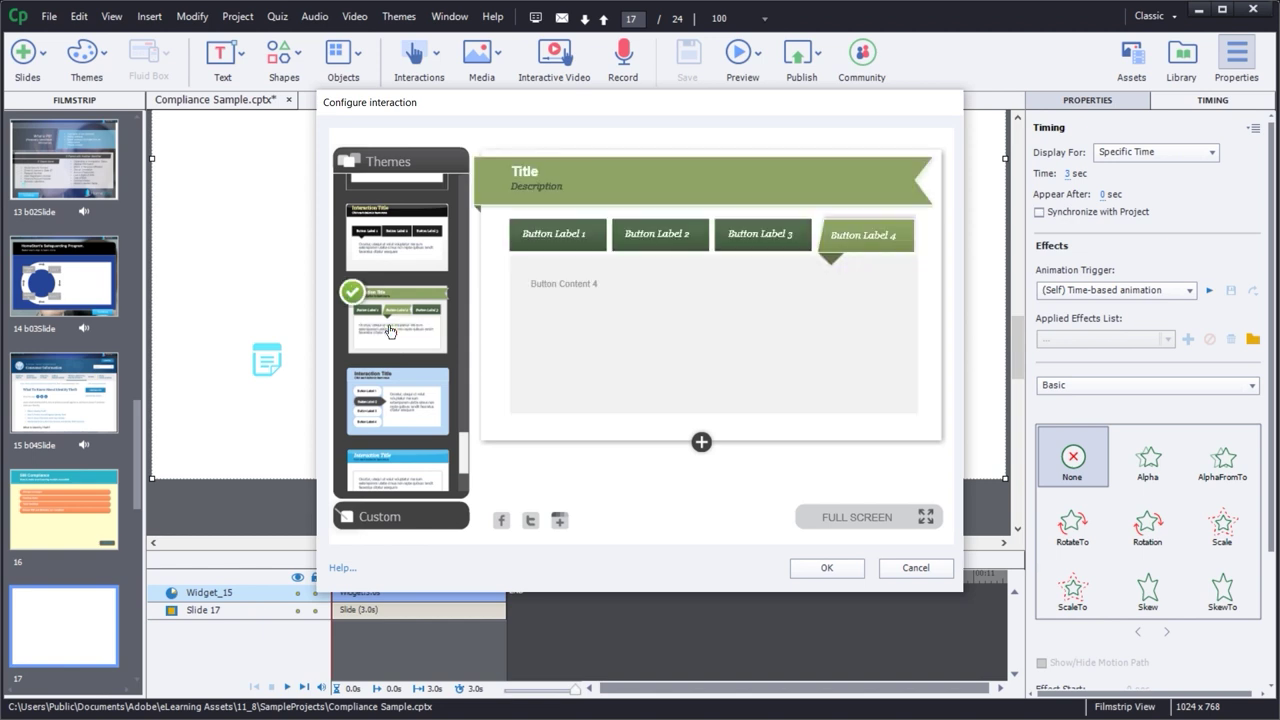
- Title the interaction 'Compliance 101' and begin entering its description line
{"action": "double_click", "coordinate": [526, 171]}
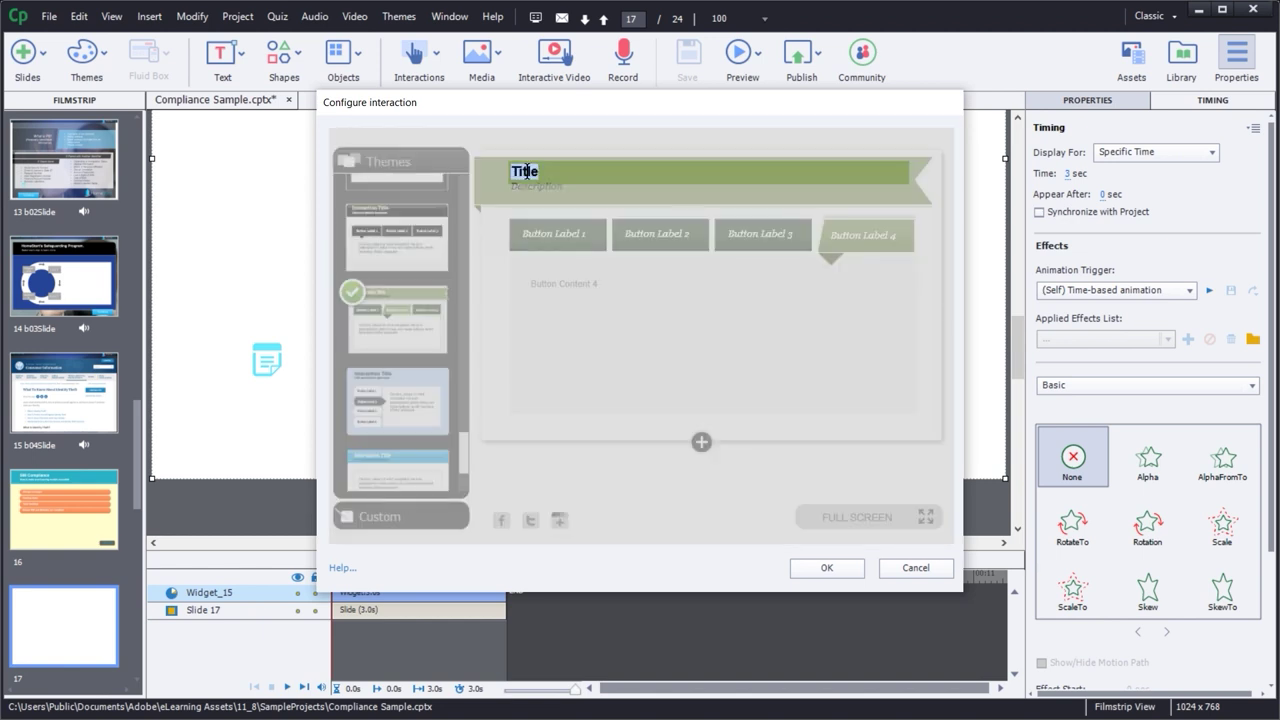
{"action": "type", "text": "Compliance 101"}
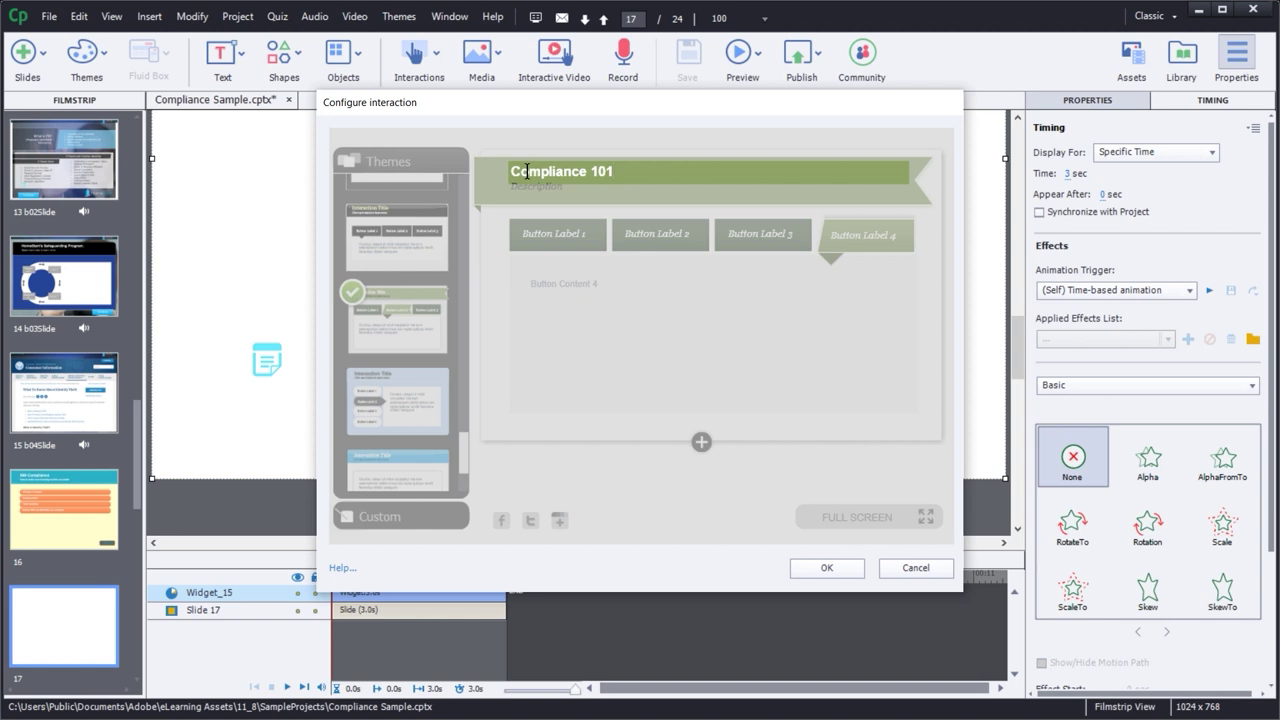
{"action": "left_click", "coordinate": [556, 192]}
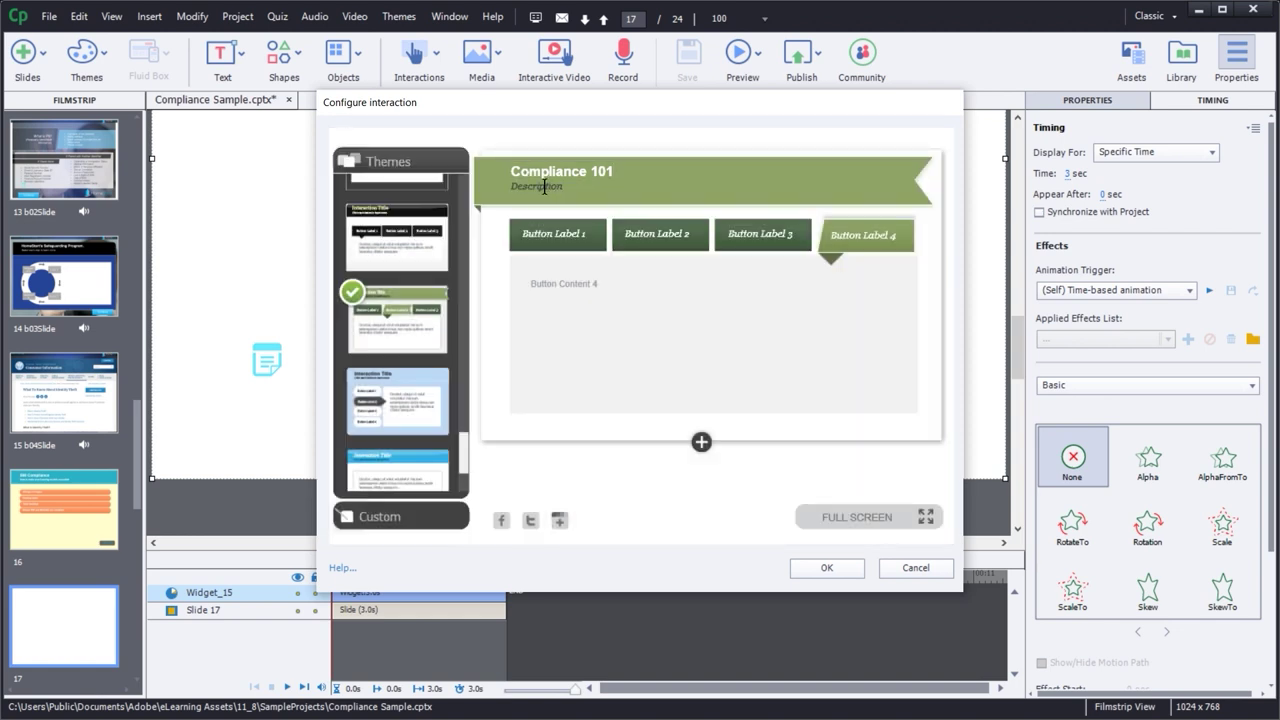
{"action": "double_click", "coordinate": [544, 188]}
{"action": "type", "text": "Le"}
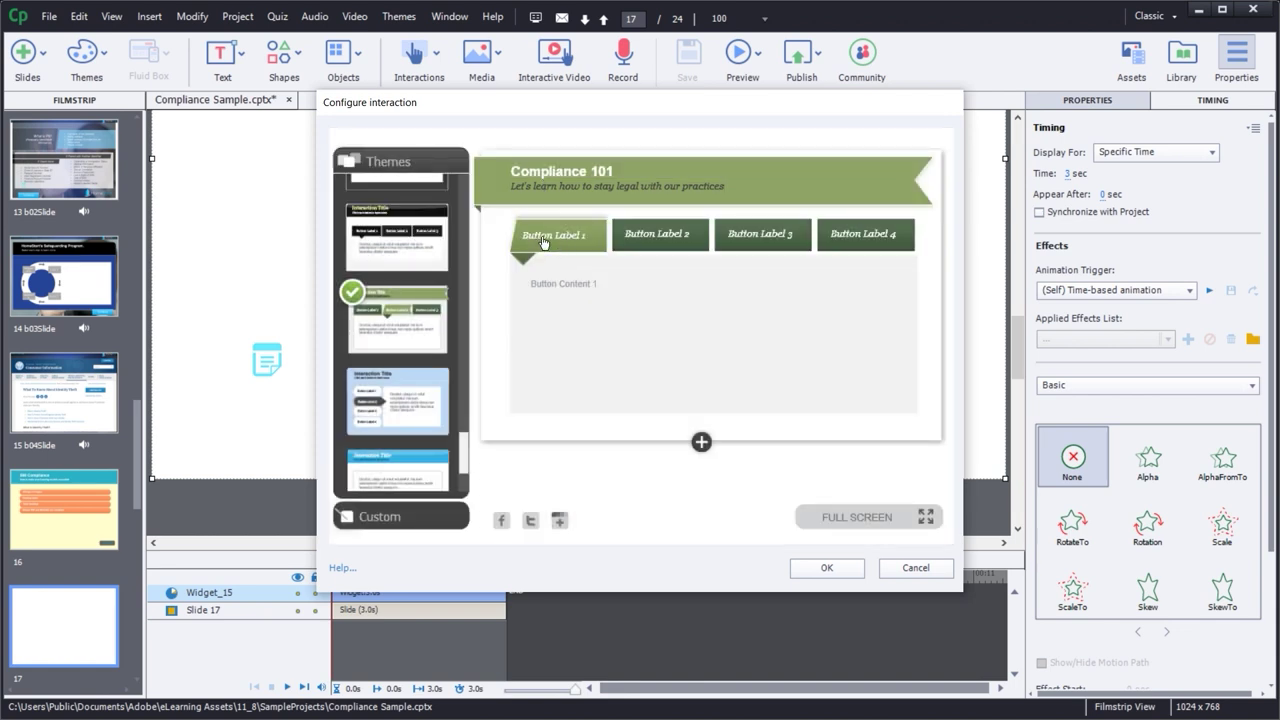
- Relabel the tabs 'Review HR Forms', 'Contact Legal' and 'Maintain ethics instructions'
{"action": "double_click", "coordinate": [543, 243]}
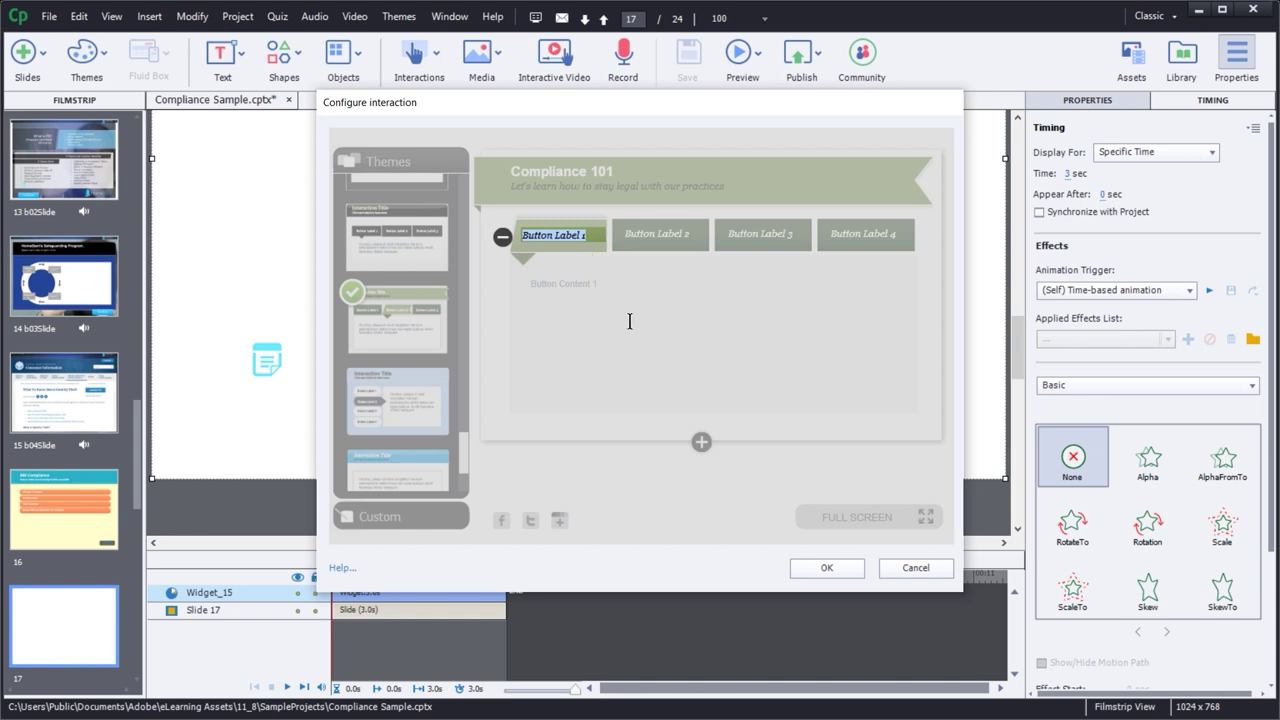
{"action": "type", "text": "Review HR Forms"}
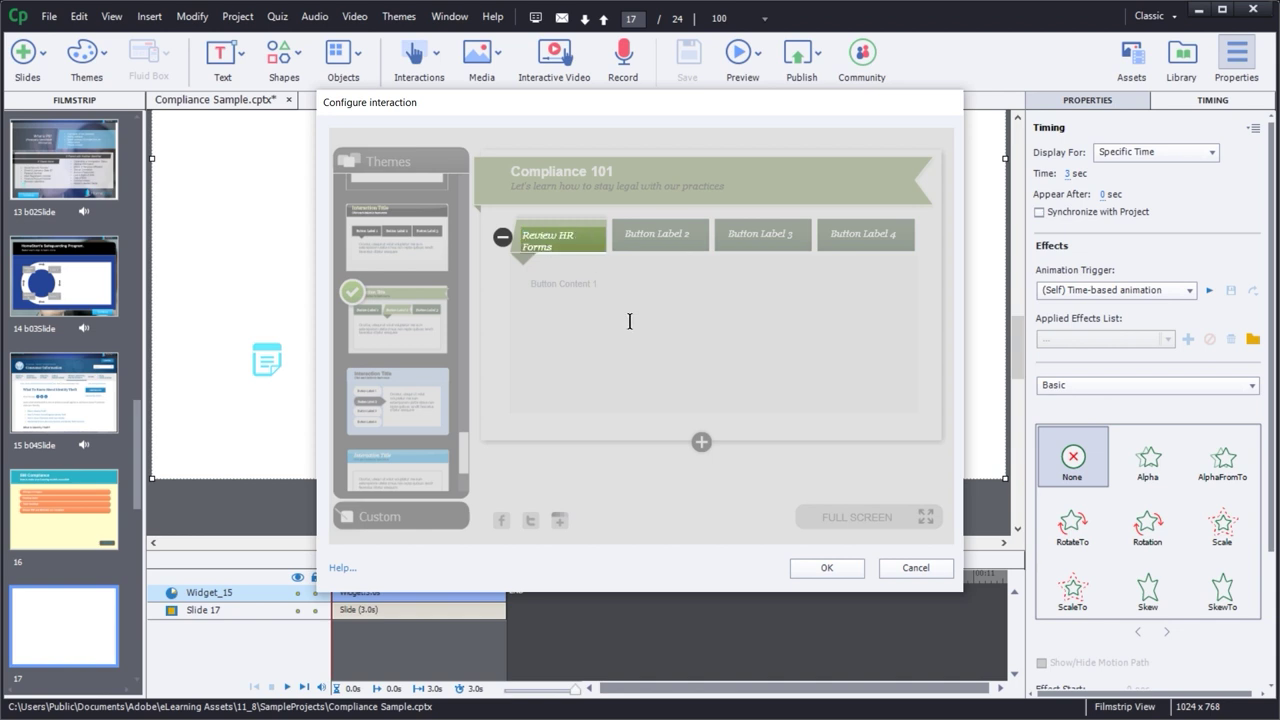
{"action": "left_click", "coordinate": [648, 240]}
{"action": "double_click", "coordinate": [648, 240]}
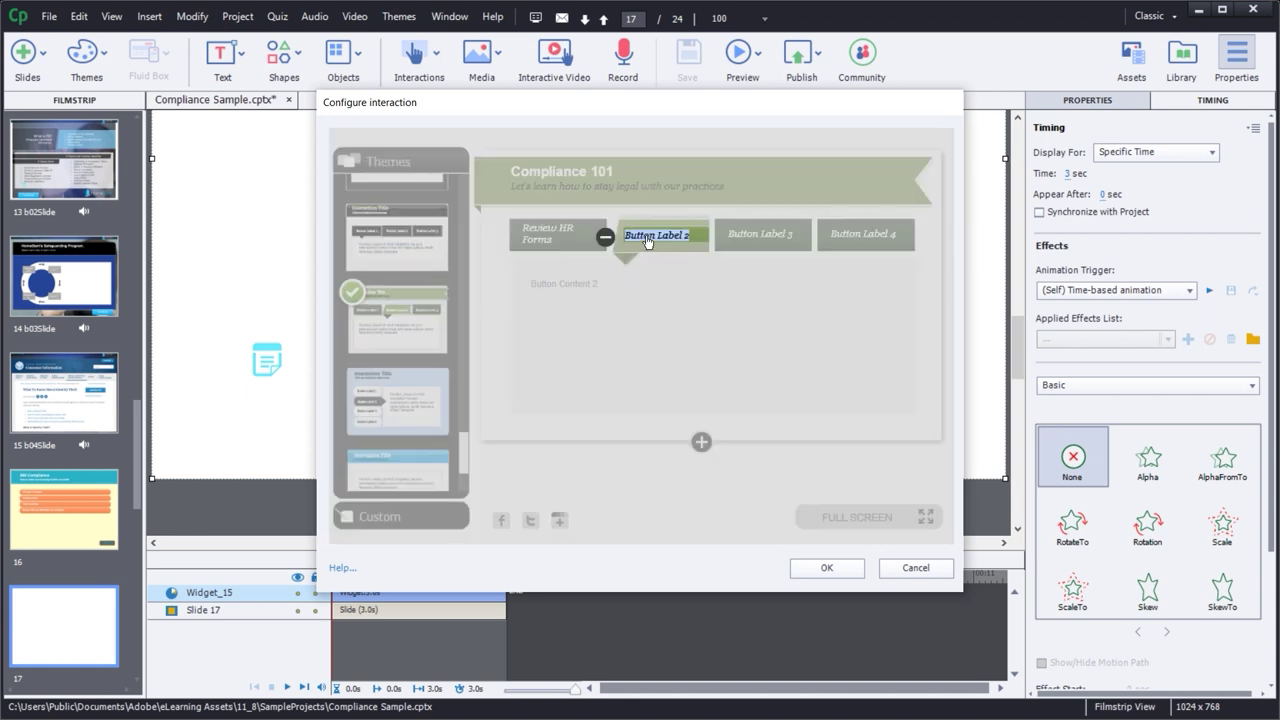
{"action": "type", "text": "Contact Legal"}
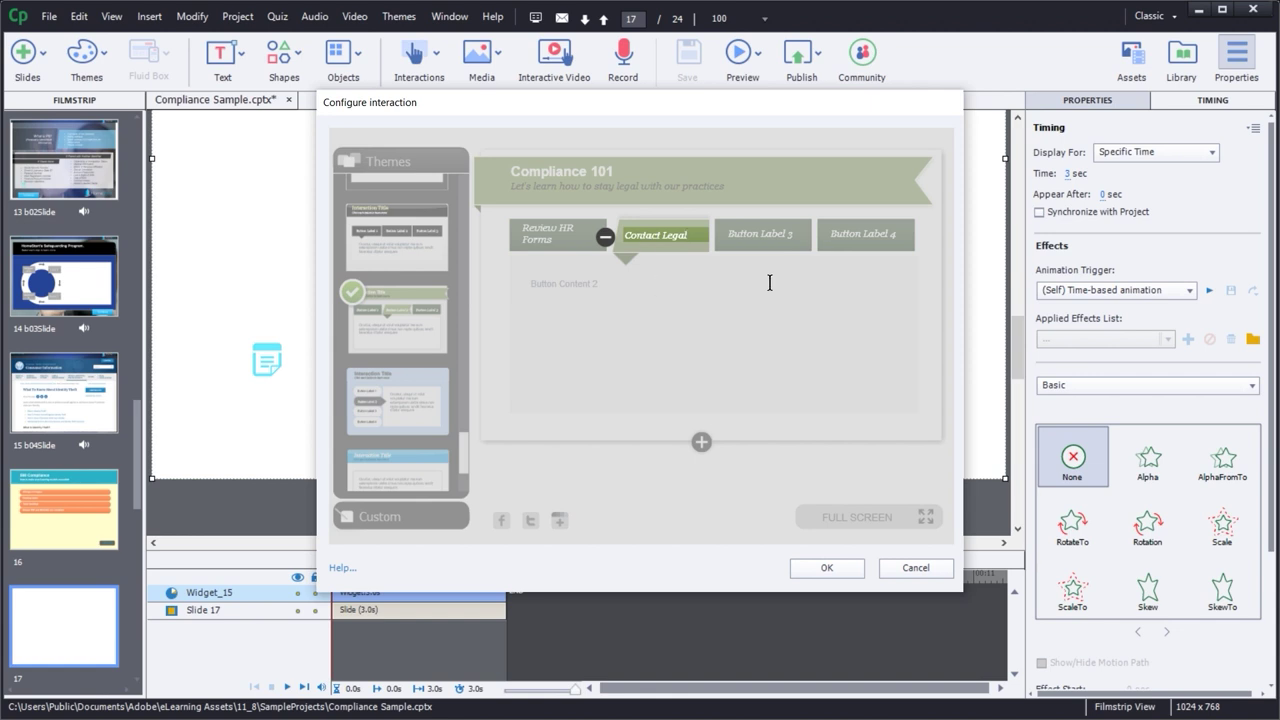
{"action": "double_click", "coordinate": [754, 233]}
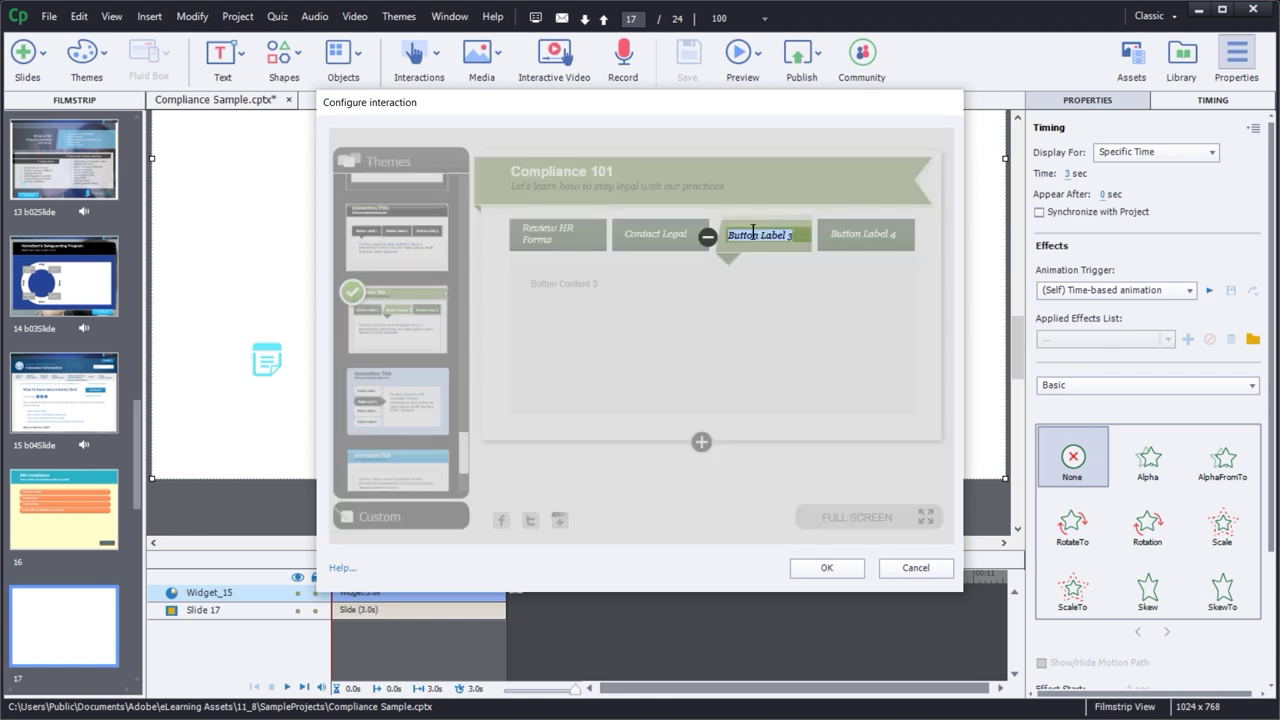
{"action": "type", "text": "Mana"}
{"action": "type", "text": "gem"}
{"action": "type", "text": "n ethics instructions"}
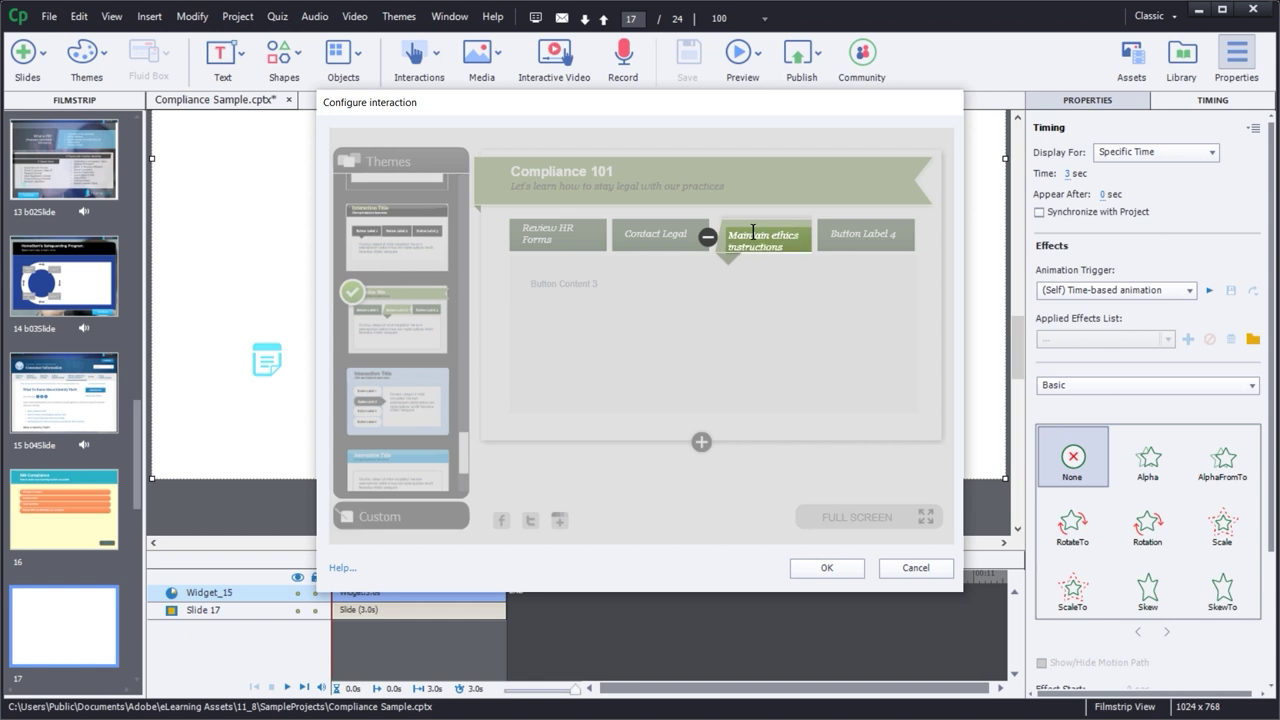
- Finish the third tab's label and edit the Review HR Forms tab's content text
{"action": "left_click", "coordinate": [784, 467]}
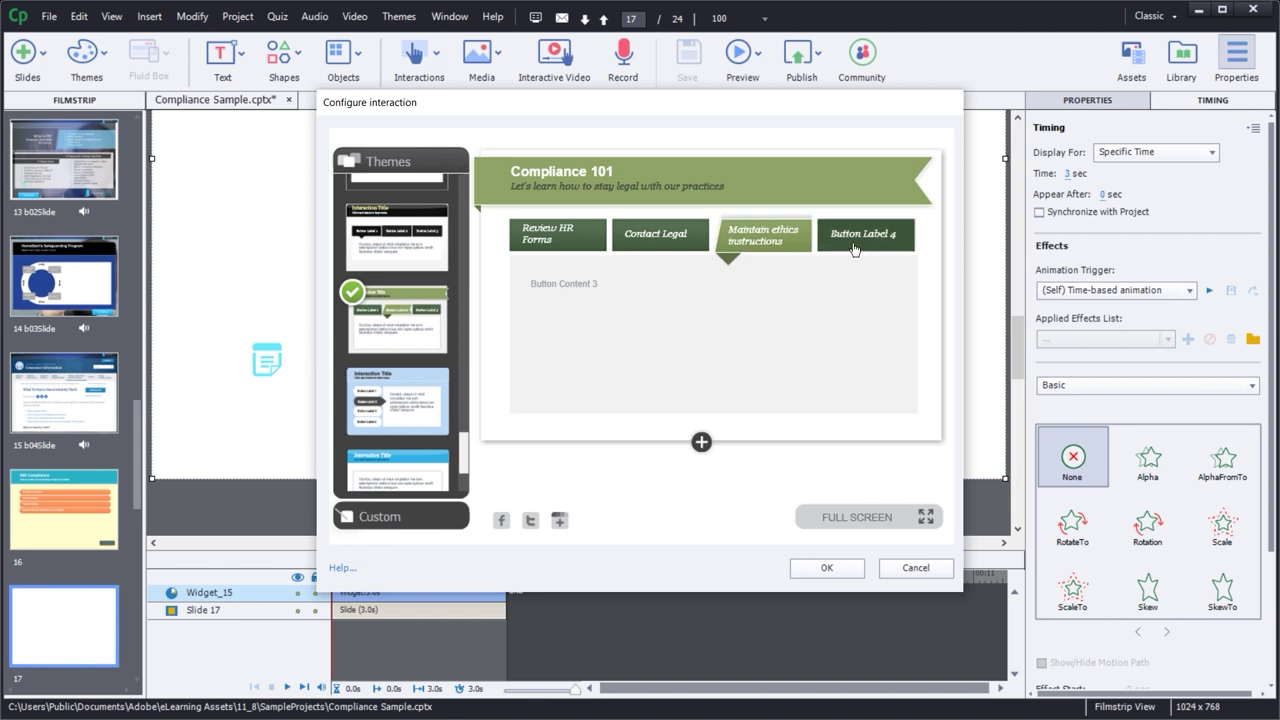
{"action": "left_click", "coordinate": [530, 222]}
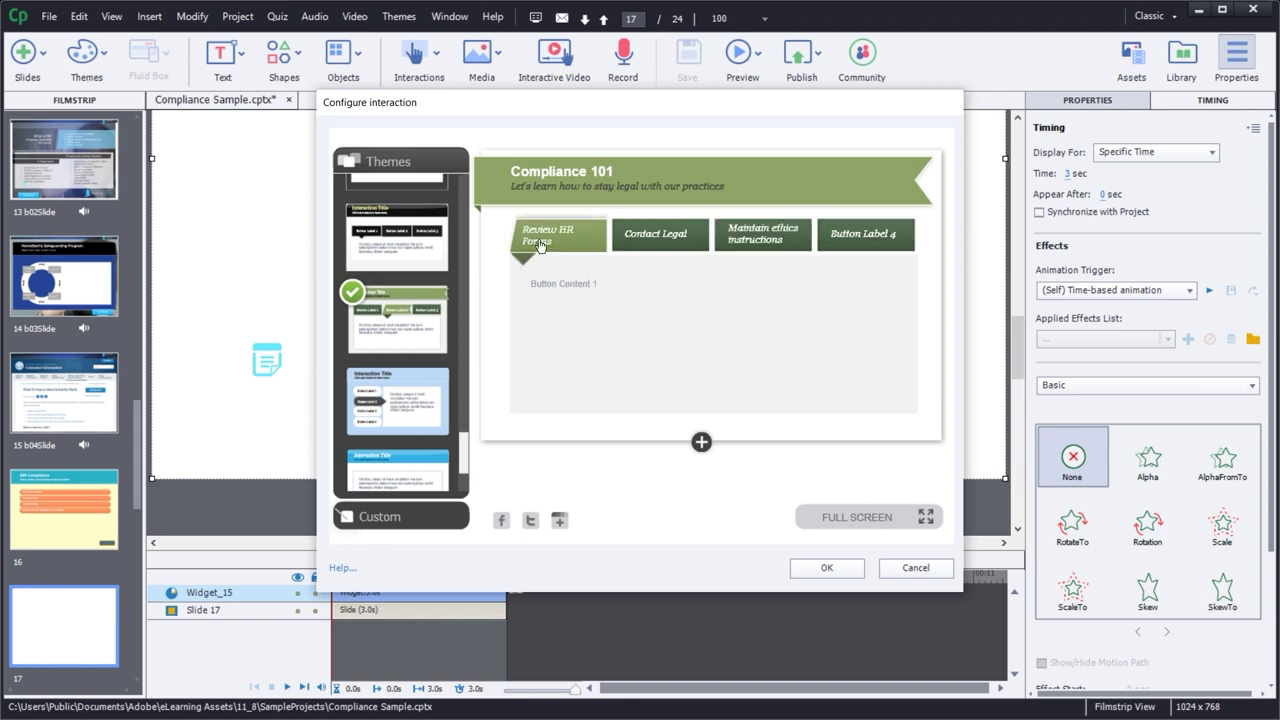
{"action": "left_click", "coordinate": [552, 284]}
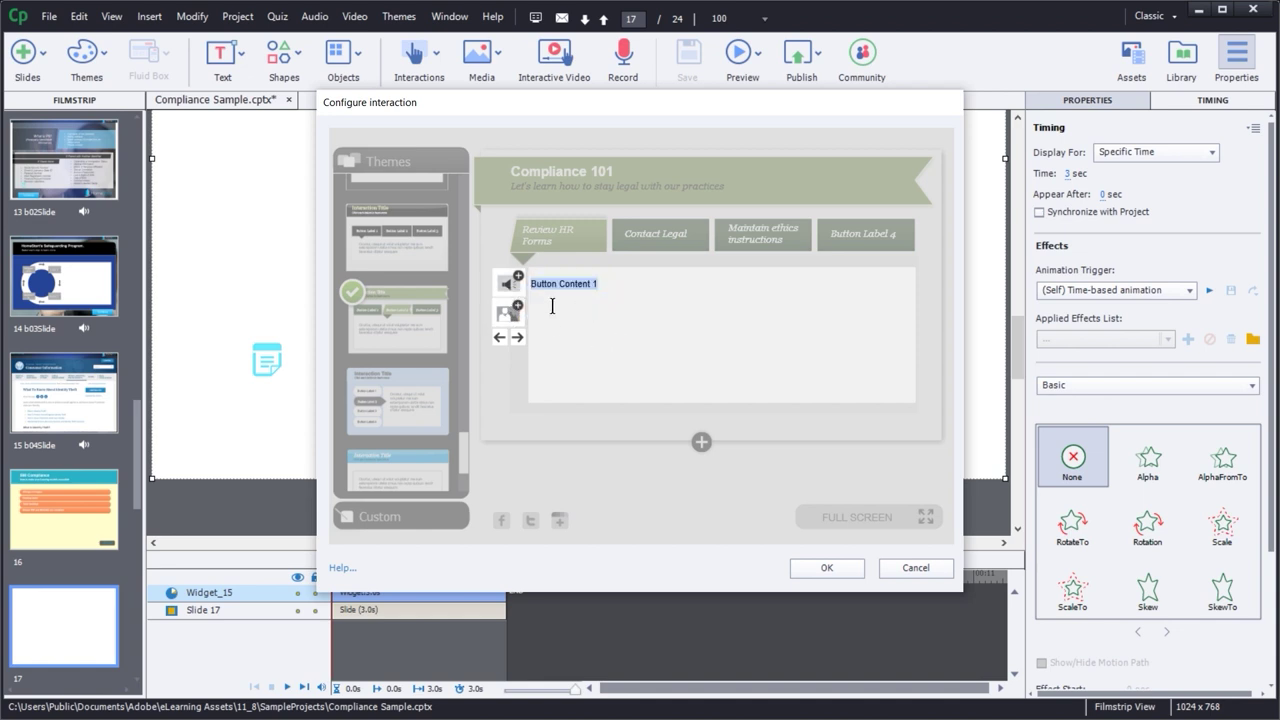
{"action": "left_click", "coordinate": [609, 495]}
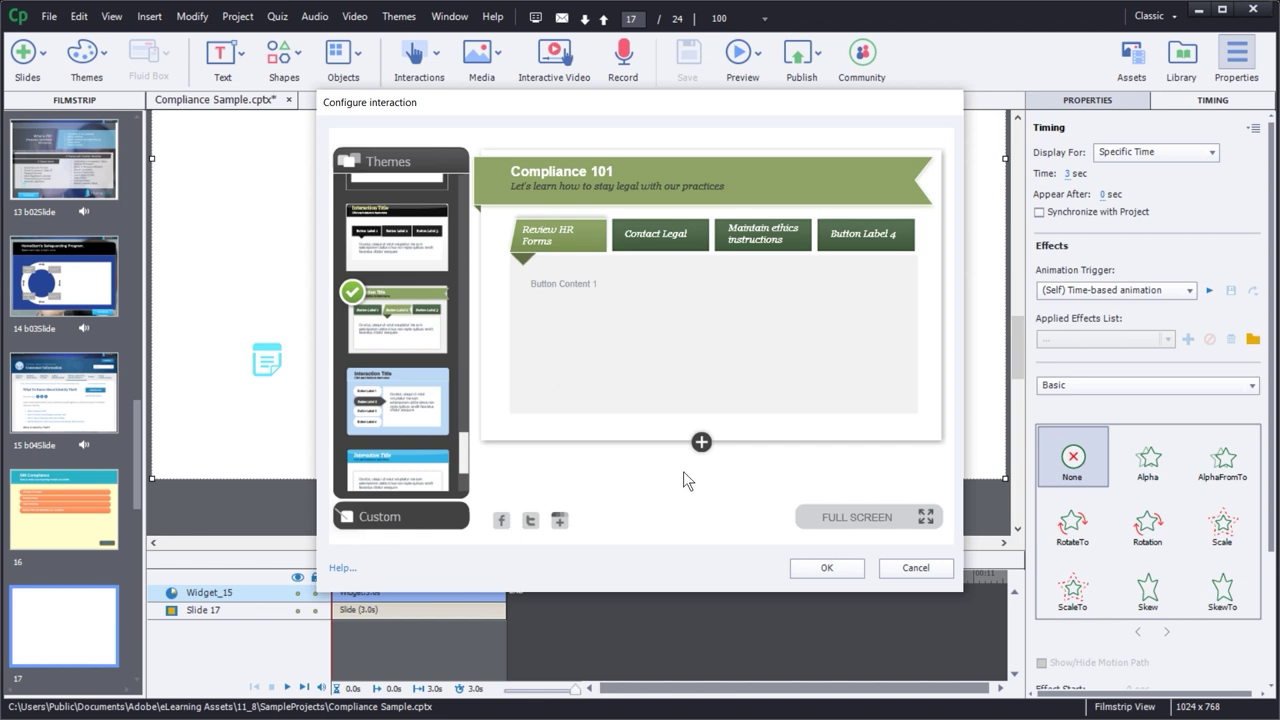
- Add a fifth tab, check the Button Label 4 content, and apply the configuration
{"action": "left_click", "coordinate": [701, 443]}
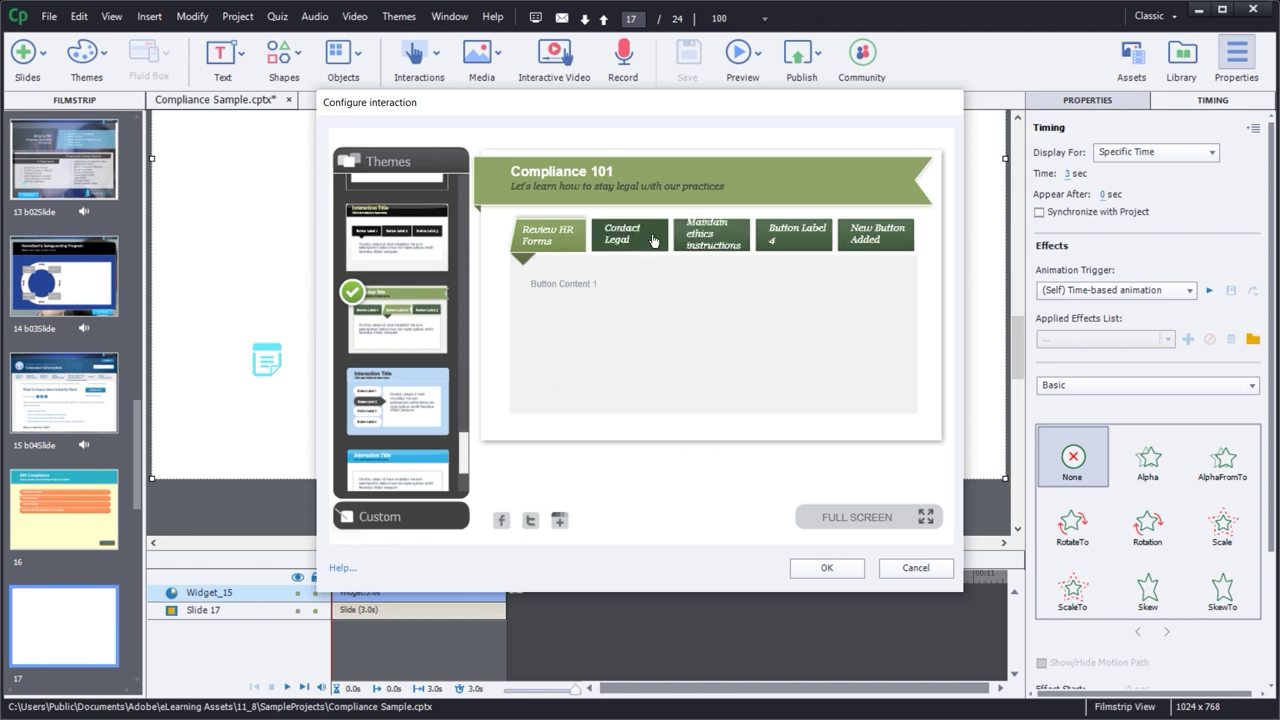
{"action": "left_click", "coordinate": [808, 244]}
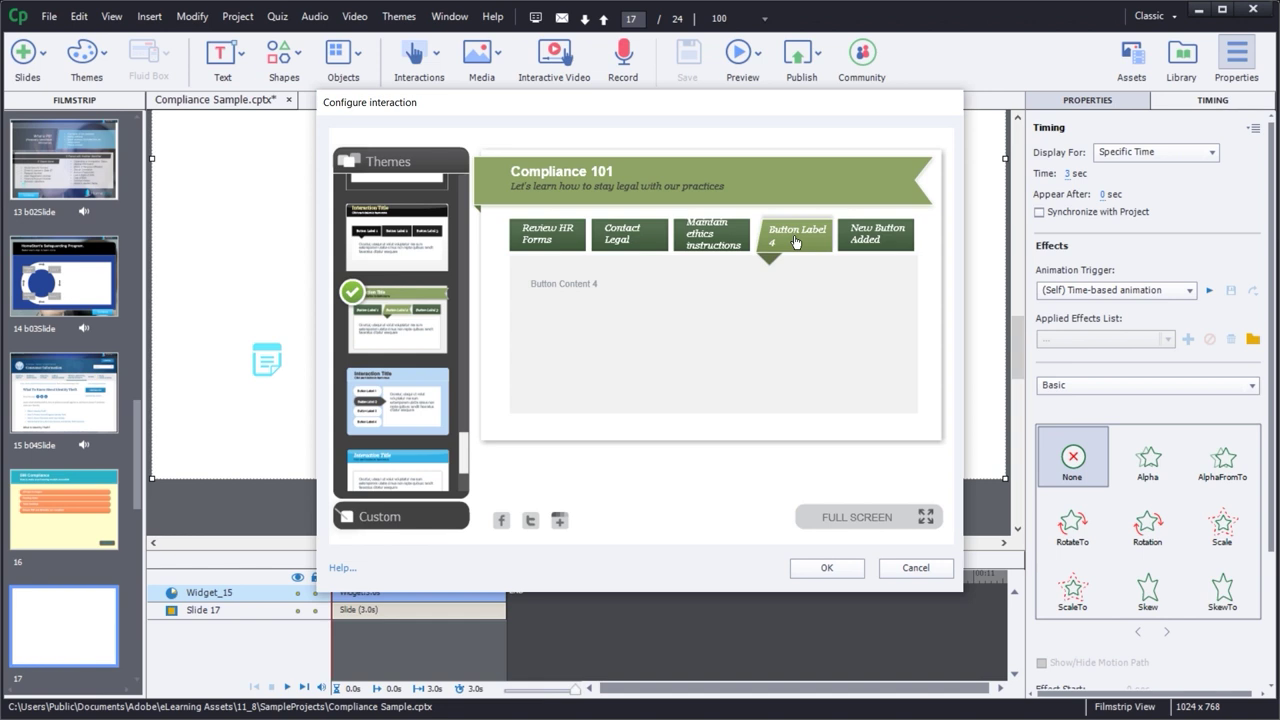
{"action": "left_click", "coordinate": [829, 574]}
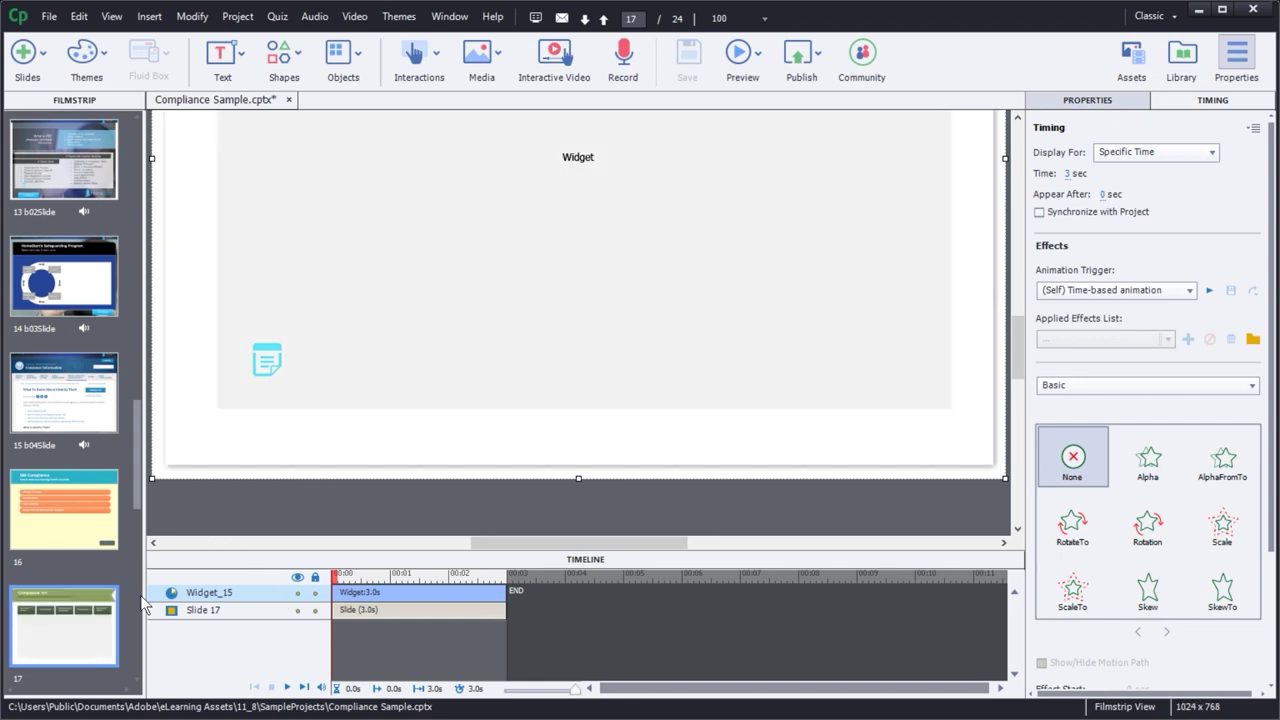
- Copy the NEXT SLIDE button from slide 16 after checking its click action
{"action": "left_click", "coordinate": [53, 530]}
{"action": "left_click", "coordinate": [878, 425]}
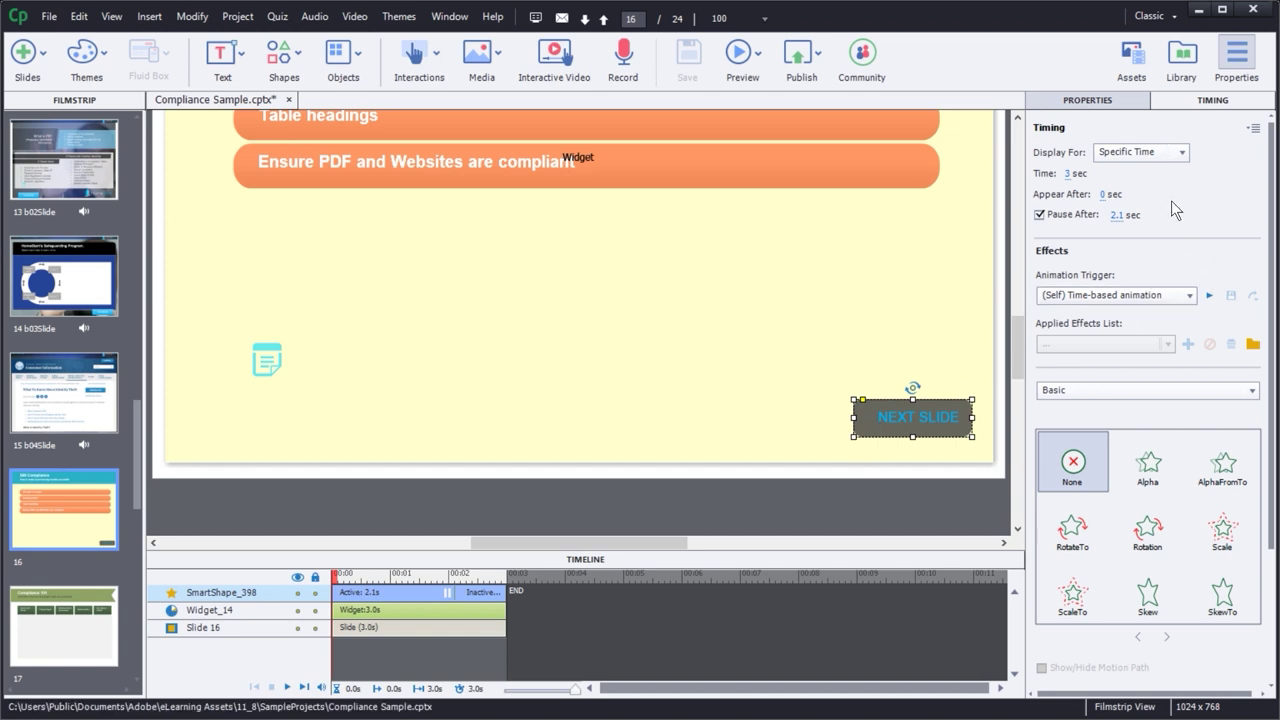
{"action": "left_click", "coordinate": [1102, 104]}
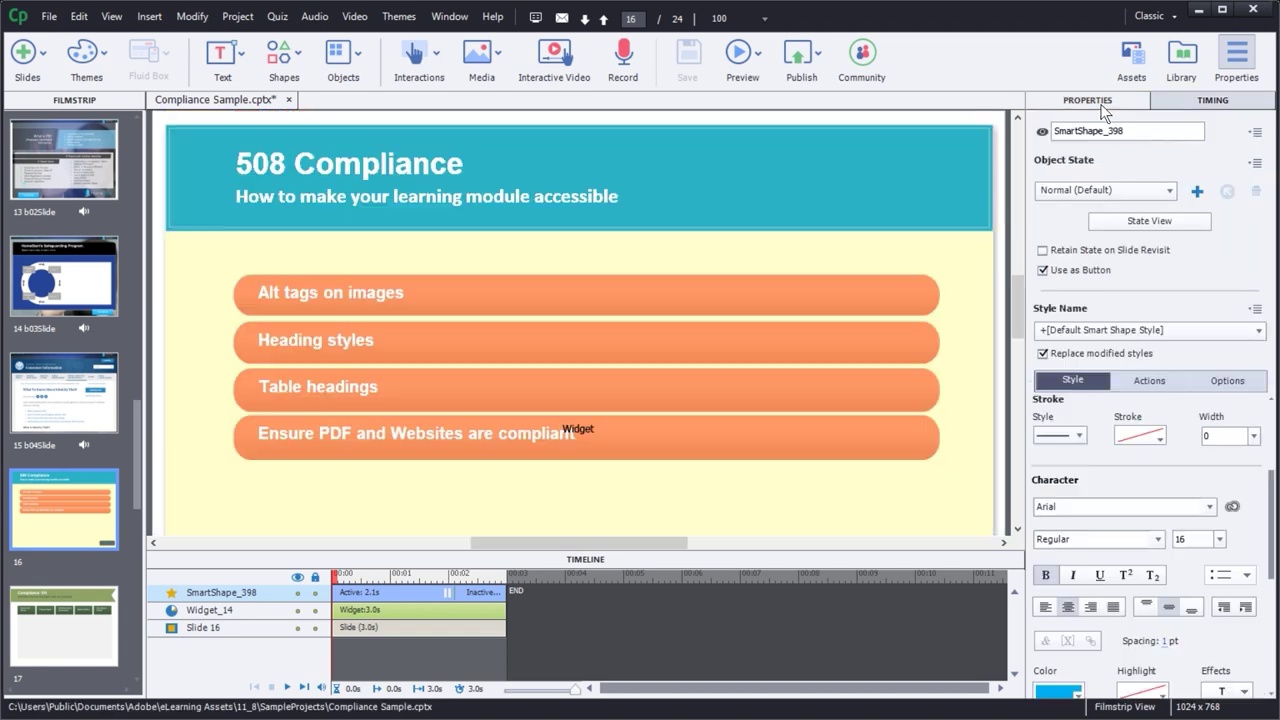
{"action": "left_click", "coordinate": [1145, 380]}
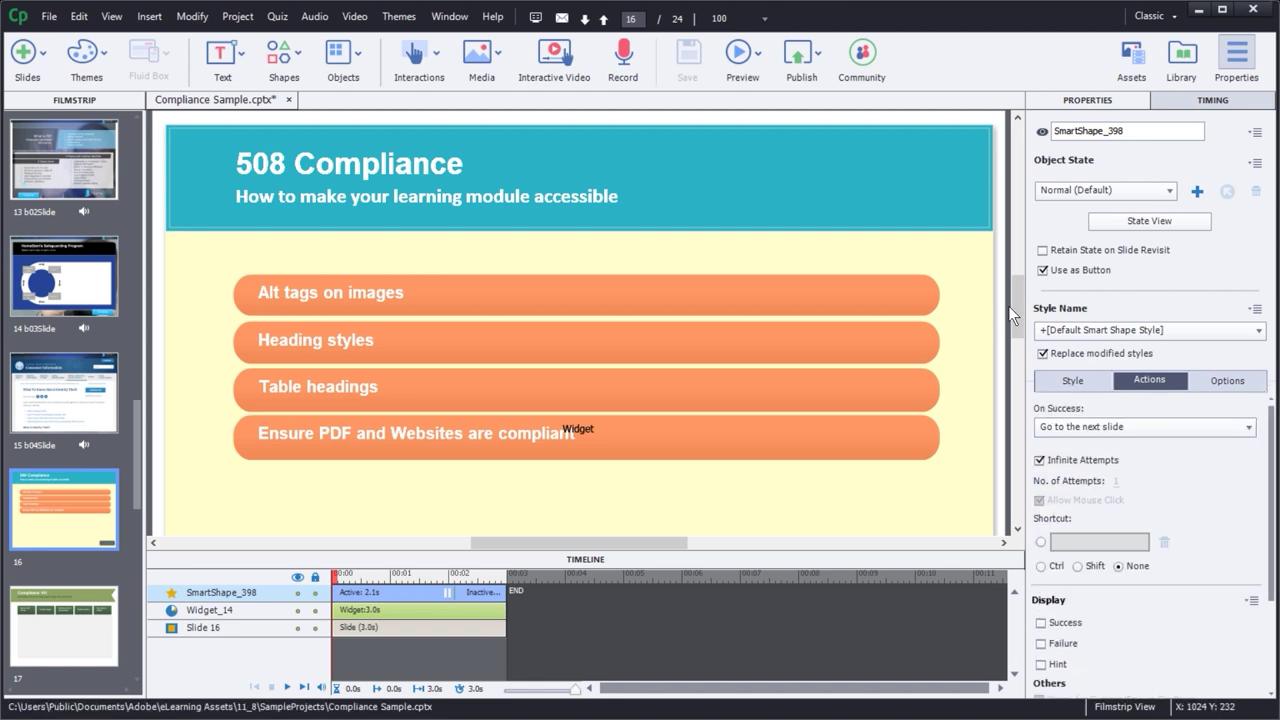
{"action": "left_click_drag", "start_coordinate": [1008, 306], "coordinate": [1018, 340]}
{"action": "key", "text": "ctrl+c"}
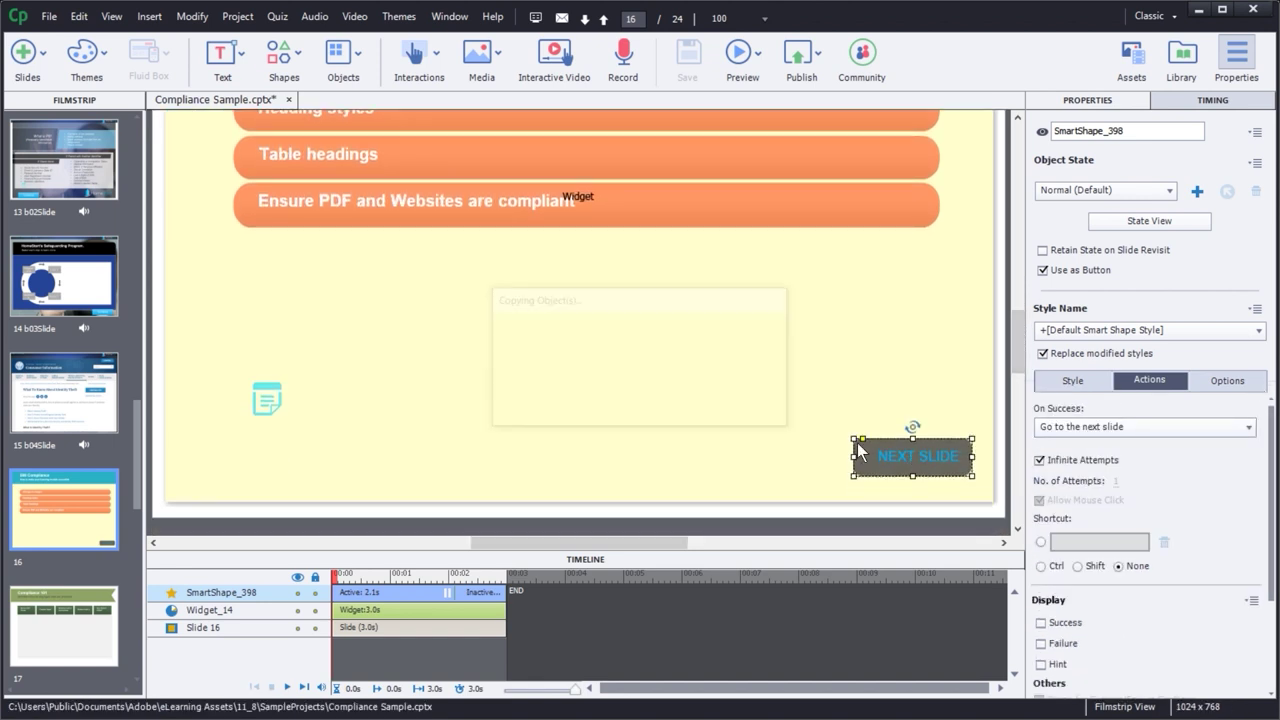
- Paste the NEXT SLIDE button onto slide 17 and shrink the tabs widget to fit
{"action": "left_click", "coordinate": [55, 648]}
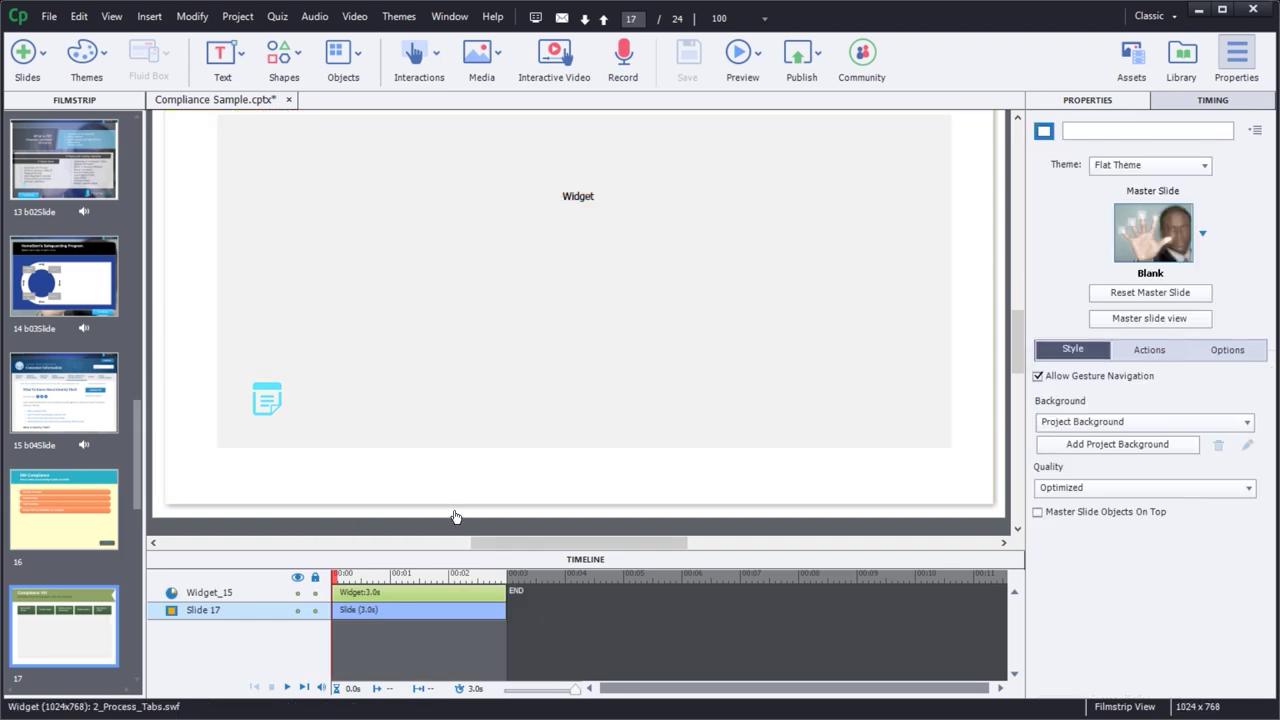
{"action": "key", "text": "ctrl+v"}
{"action": "left_click", "coordinate": [785, 483]}
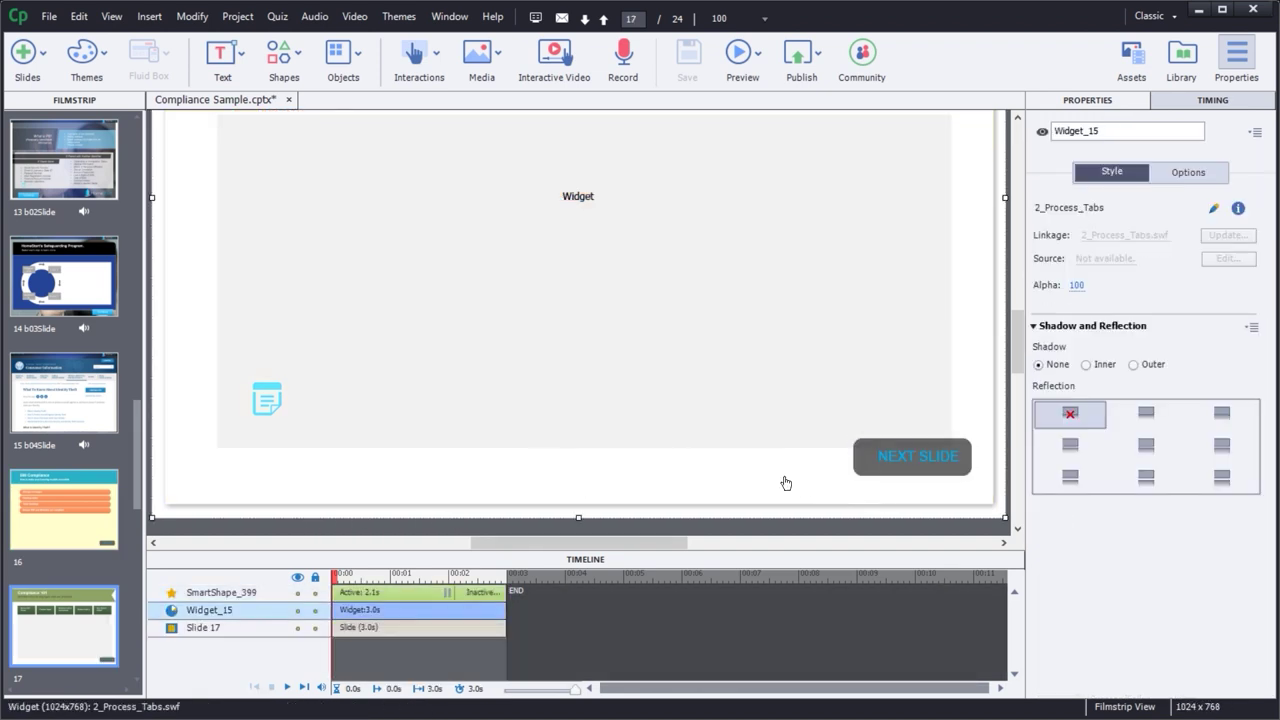
{"action": "left_click_drag", "start_coordinate": [1005, 517], "coordinate": [993, 414]}
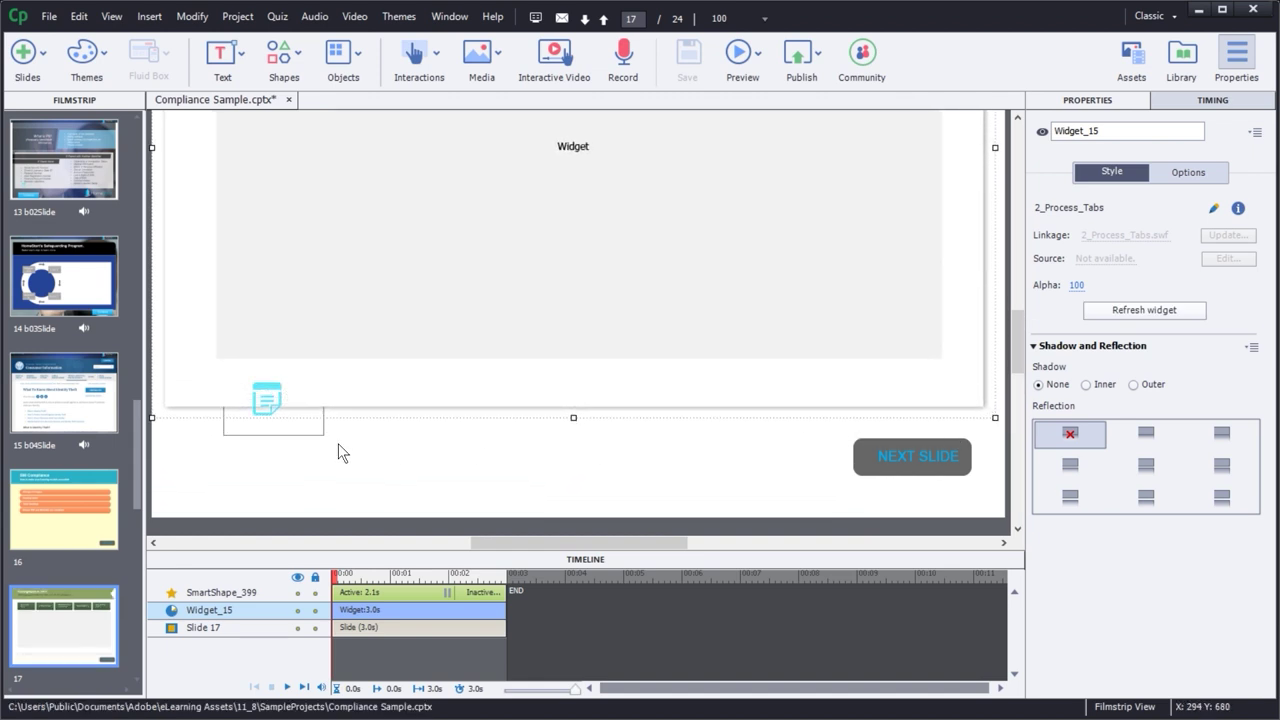
{"action": "left_click", "coordinate": [273, 449]}
- Preview slide 17 with its tabs widget and NEXT SLIDE button
{"action": "left_click", "coordinate": [918, 370]}
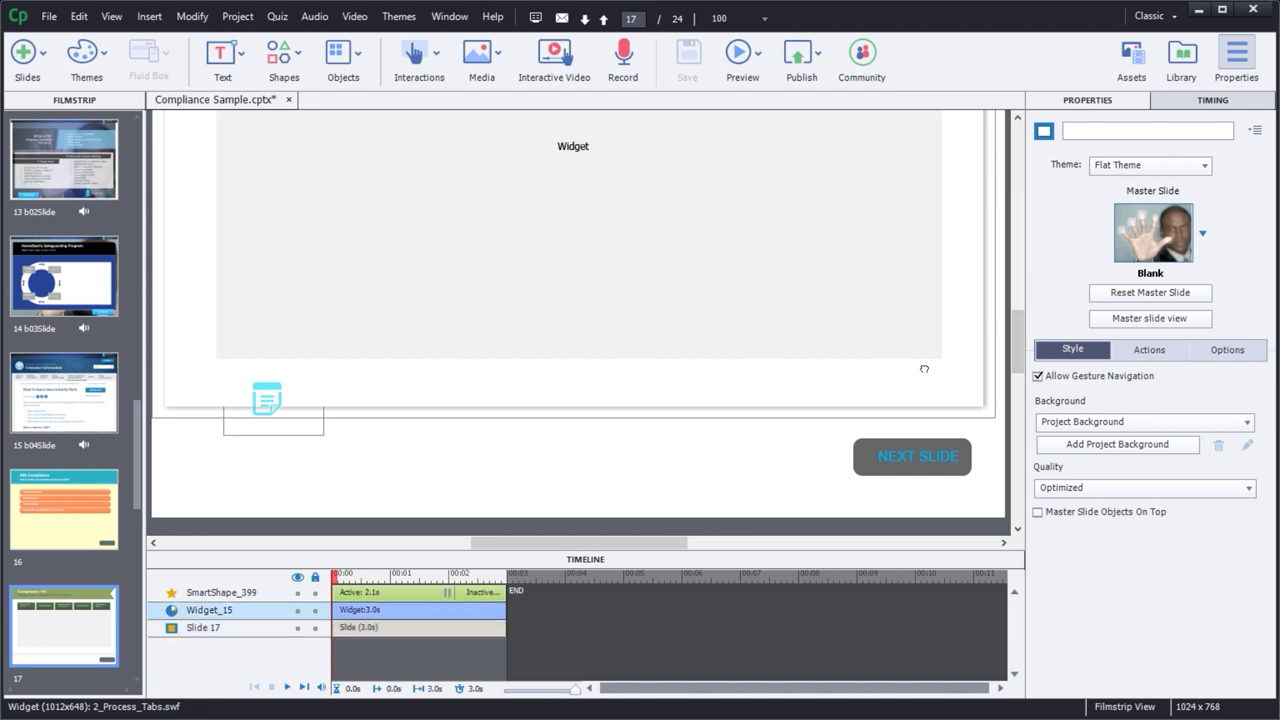
{"action": "scroll", "coordinate": [886, 443], "scroll_direction": "up", "scroll_amount": 5}
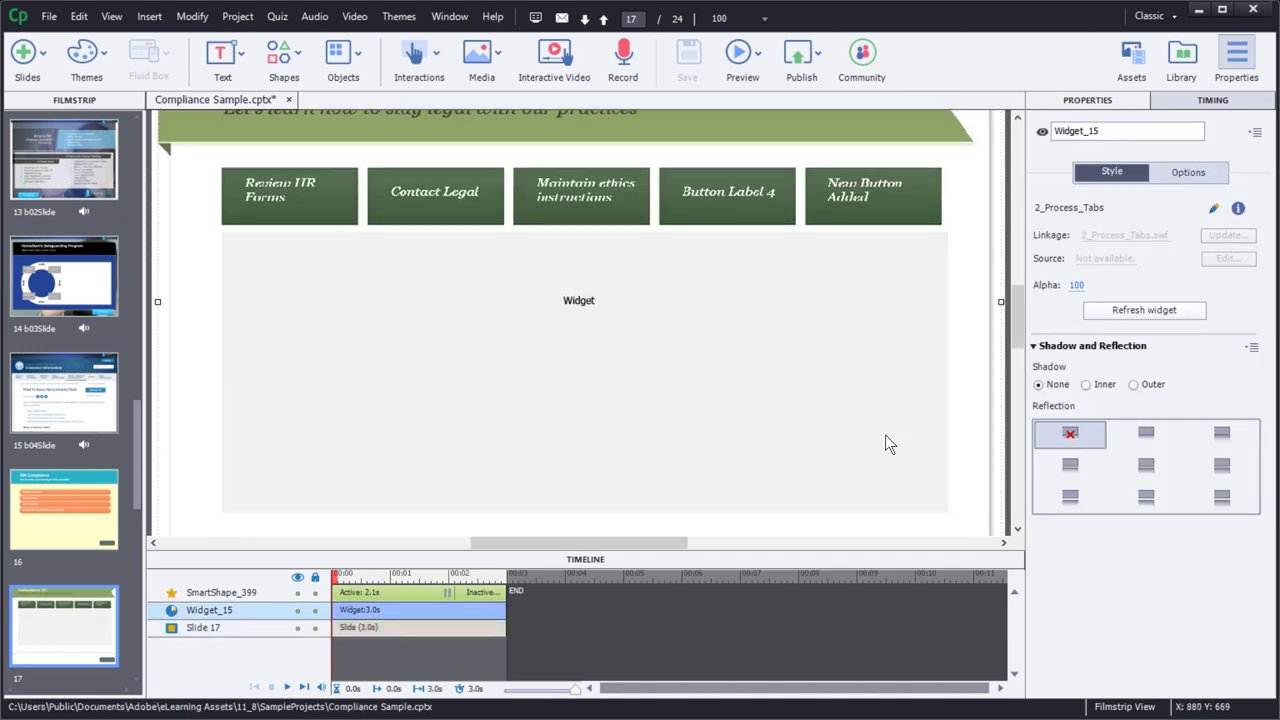
{"action": "scroll", "coordinate": [886, 443], "scroll_direction": "down", "scroll_amount": 2}
{"action": "scroll", "coordinate": [860, 400], "scroll_direction": "up", "scroll_amount": 2}
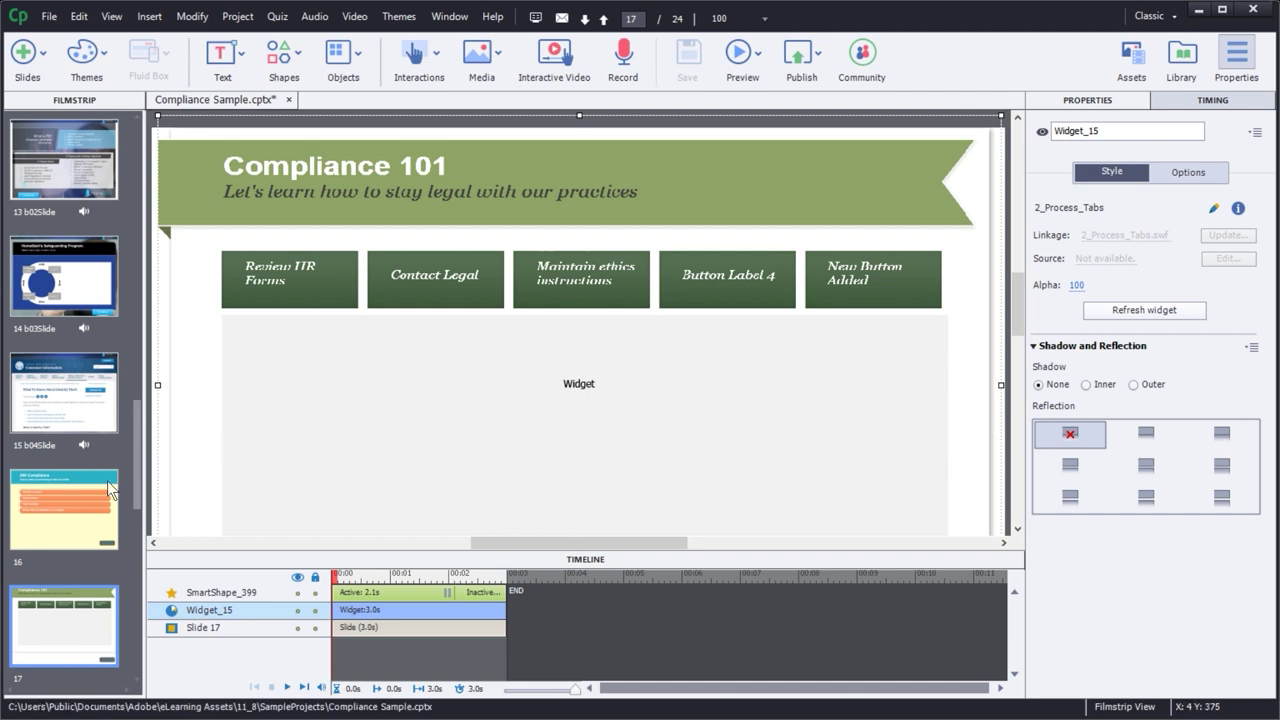
{"action": "left_click", "coordinate": [48, 617]}
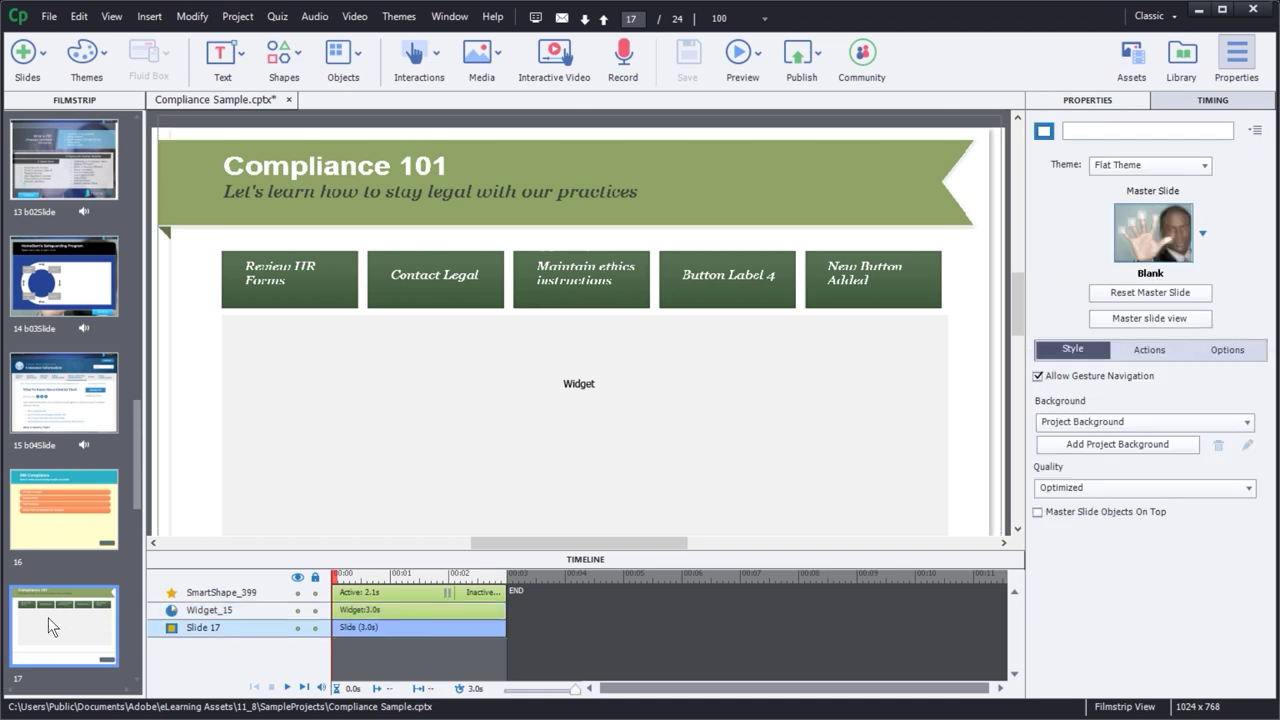
{"action": "key", "text": "ctrl+s"}
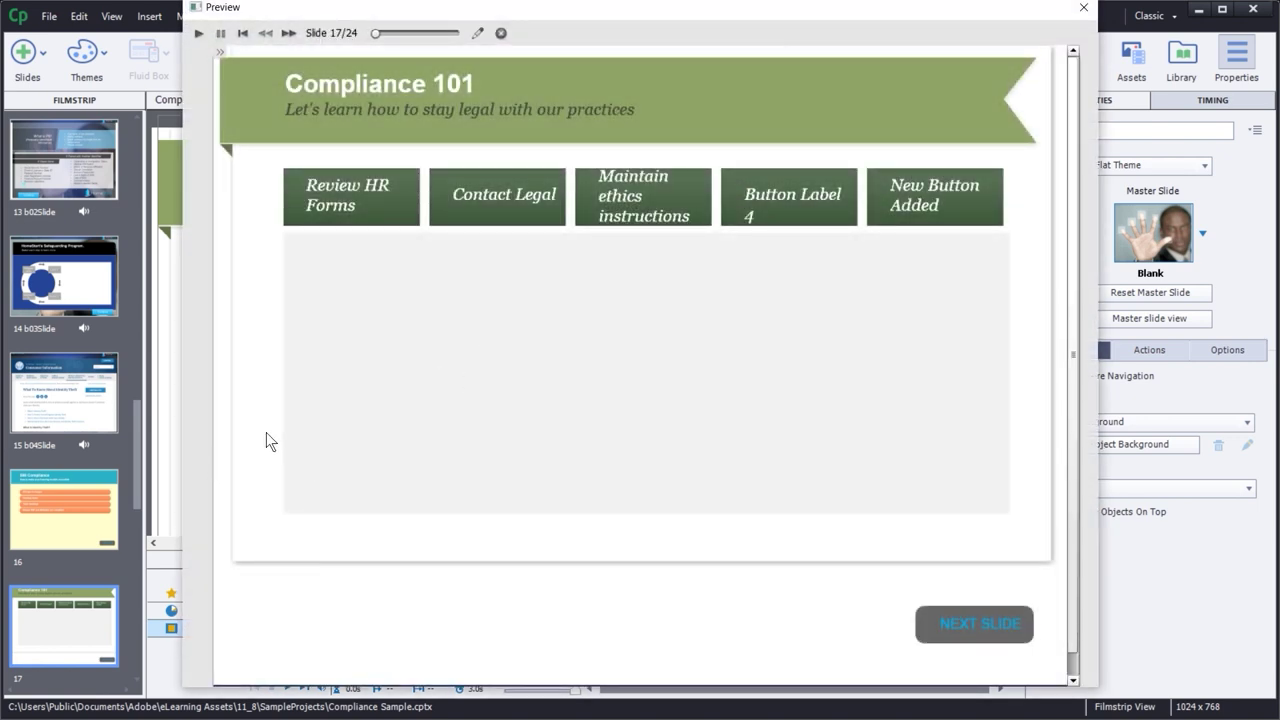
- Test all five tabs, Review HR Forms through New Button Added and back, then close the preview
{"action": "left_click", "coordinate": [354, 203]}
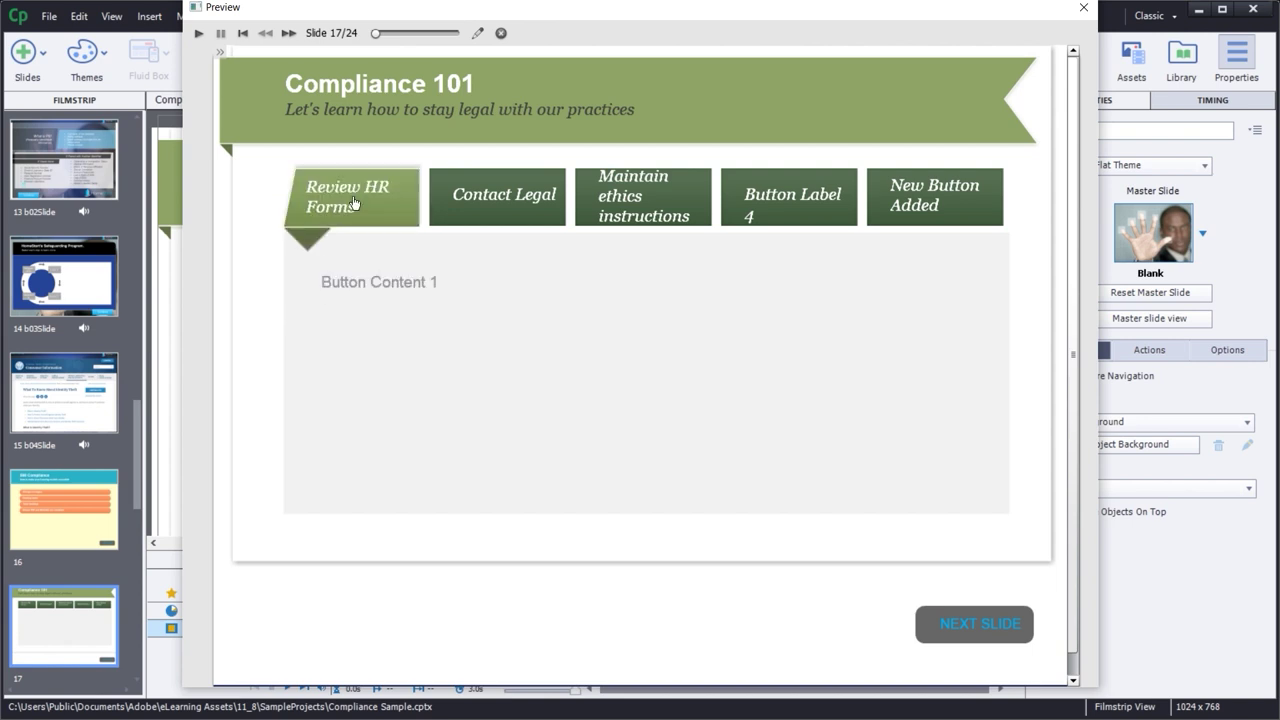
{"action": "left_click", "coordinate": [472, 200]}
{"action": "left_click", "coordinate": [613, 207]}
{"action": "left_click", "coordinate": [740, 205]}
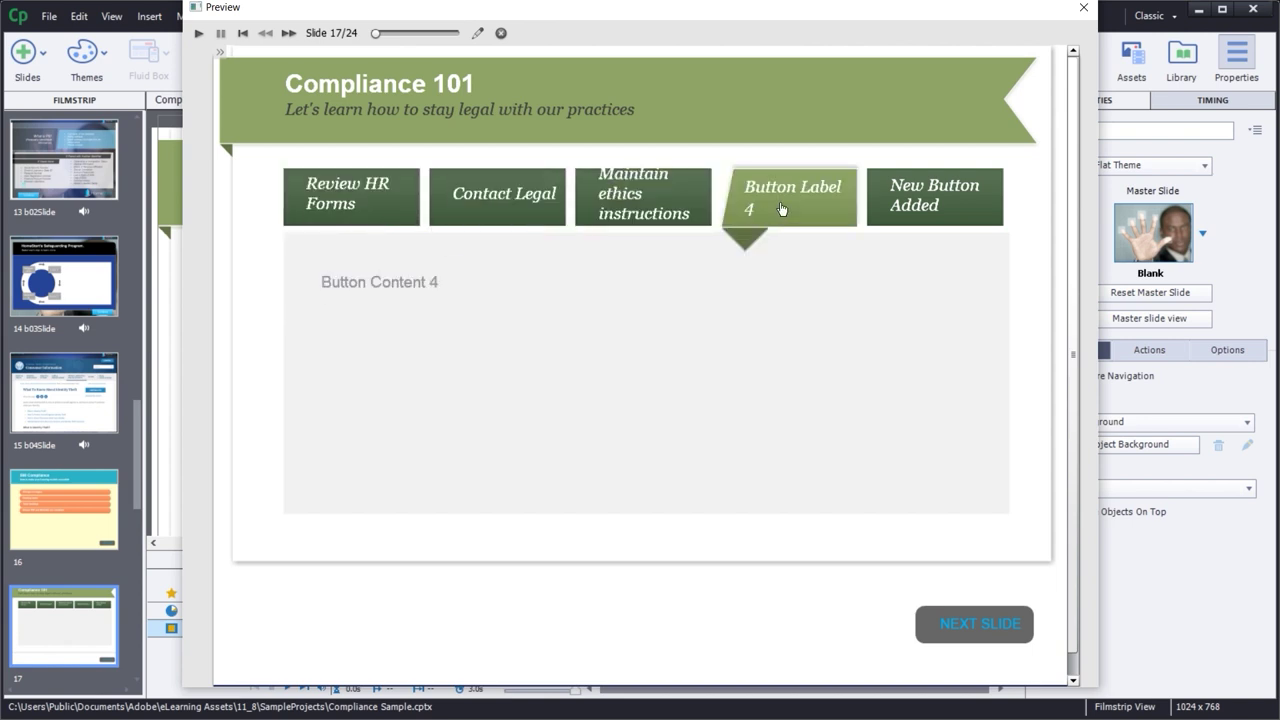
{"action": "left_click", "coordinate": [900, 200]}
{"action": "left_click", "coordinate": [831, 206]}
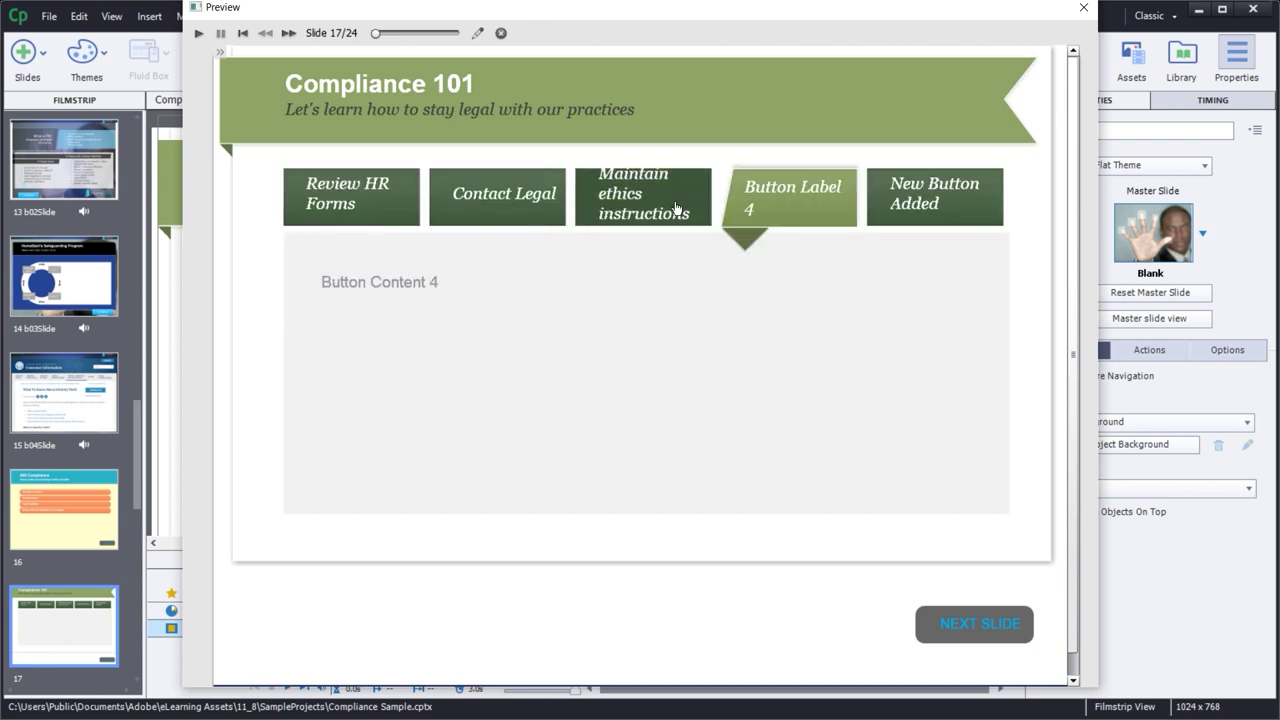
{"action": "left_click", "coordinate": [677, 207]}
{"action": "left_click", "coordinate": [500, 198]}
{"action": "left_click", "coordinate": [302, 200]}
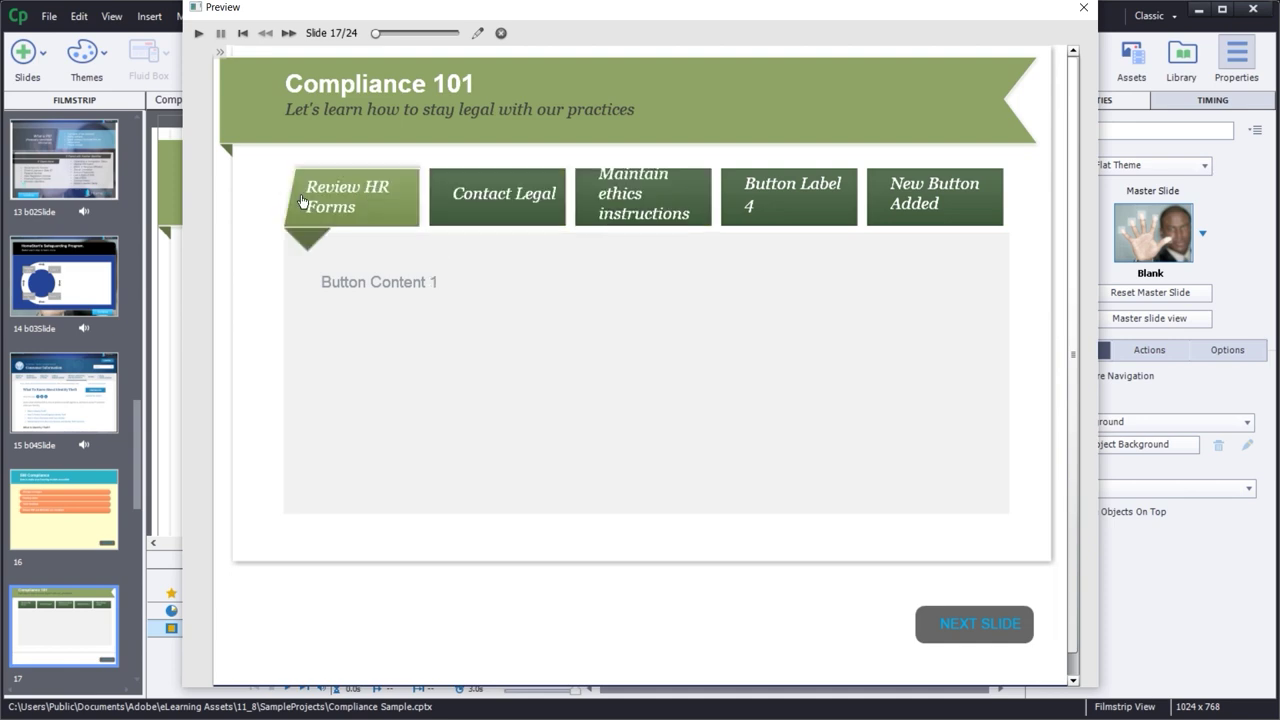
{"action": "left_click", "coordinate": [1083, 7]}
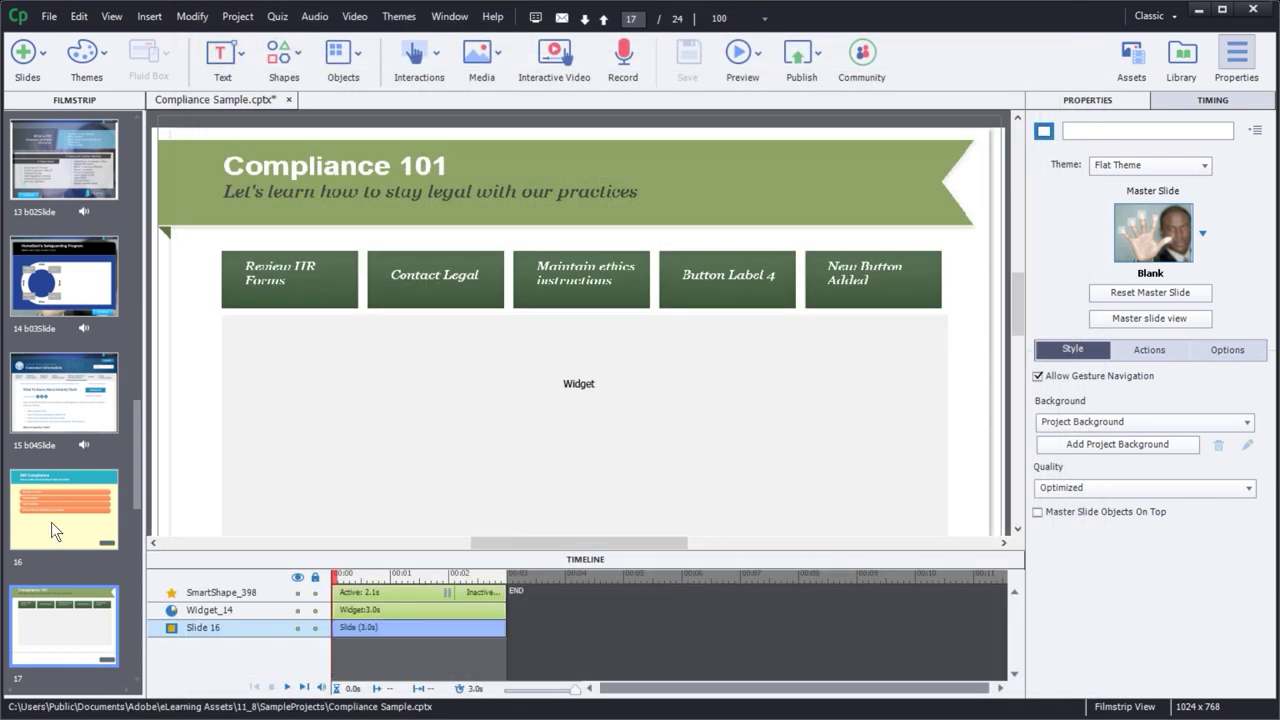
- Insert blank slide 18 after slide 17 and bring up the Learning Interactions gallery
{"action": "left_click", "coordinate": [51, 522]}
{"action": "scroll", "coordinate": [51, 531], "scroll_direction": "down", "scroll_amount": 2}
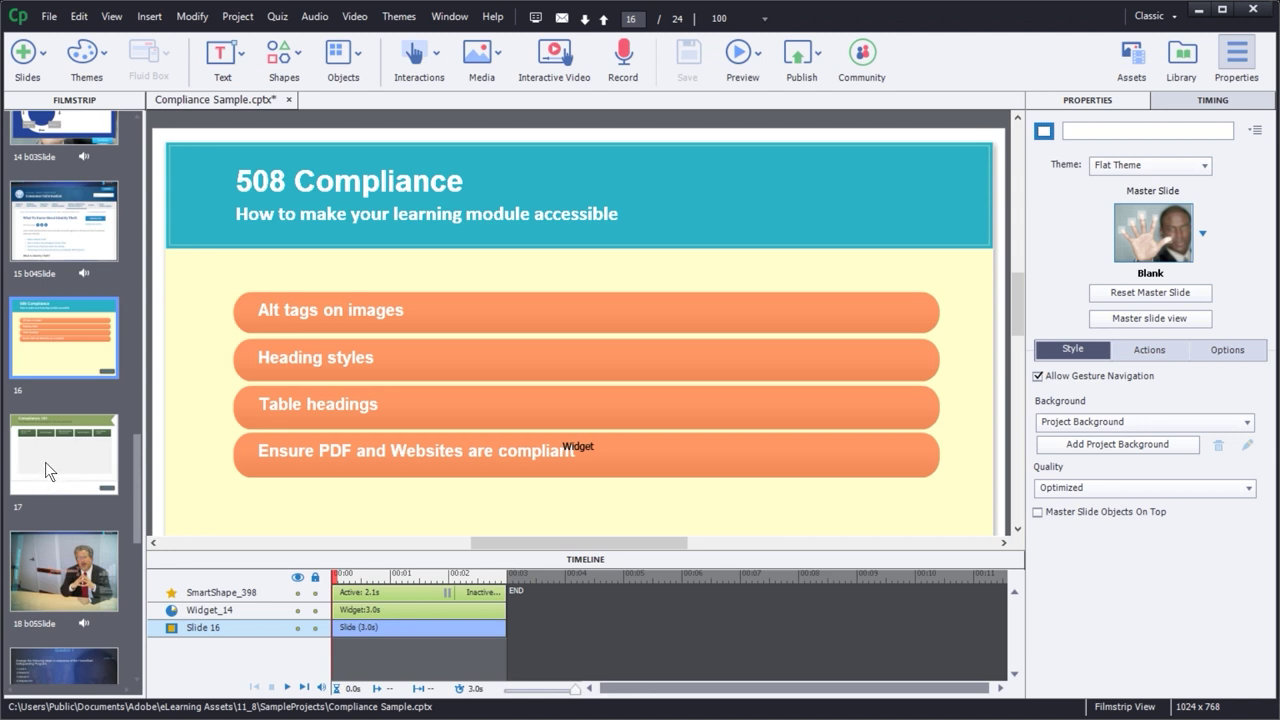
{"action": "left_click", "coordinate": [45, 462]}
{"action": "left_click", "coordinate": [24, 52]}
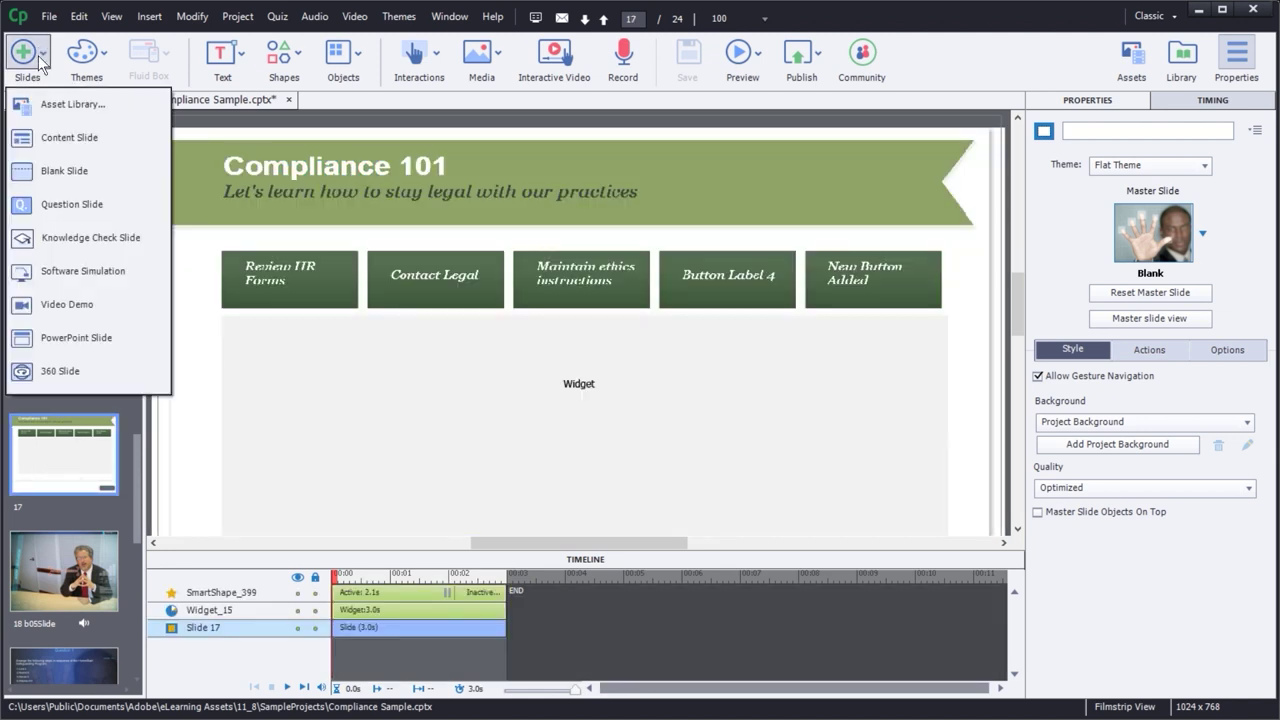
{"action": "left_click", "coordinate": [86, 177]}
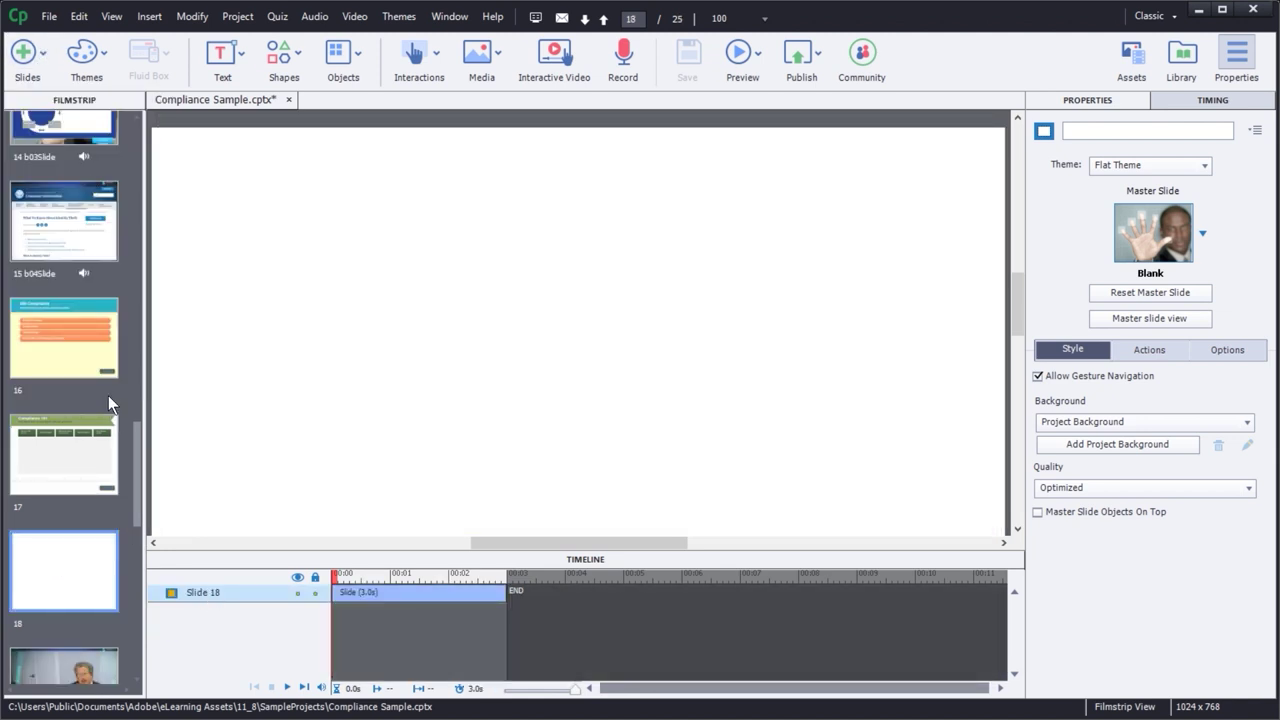
{"action": "left_click", "coordinate": [414, 55]}
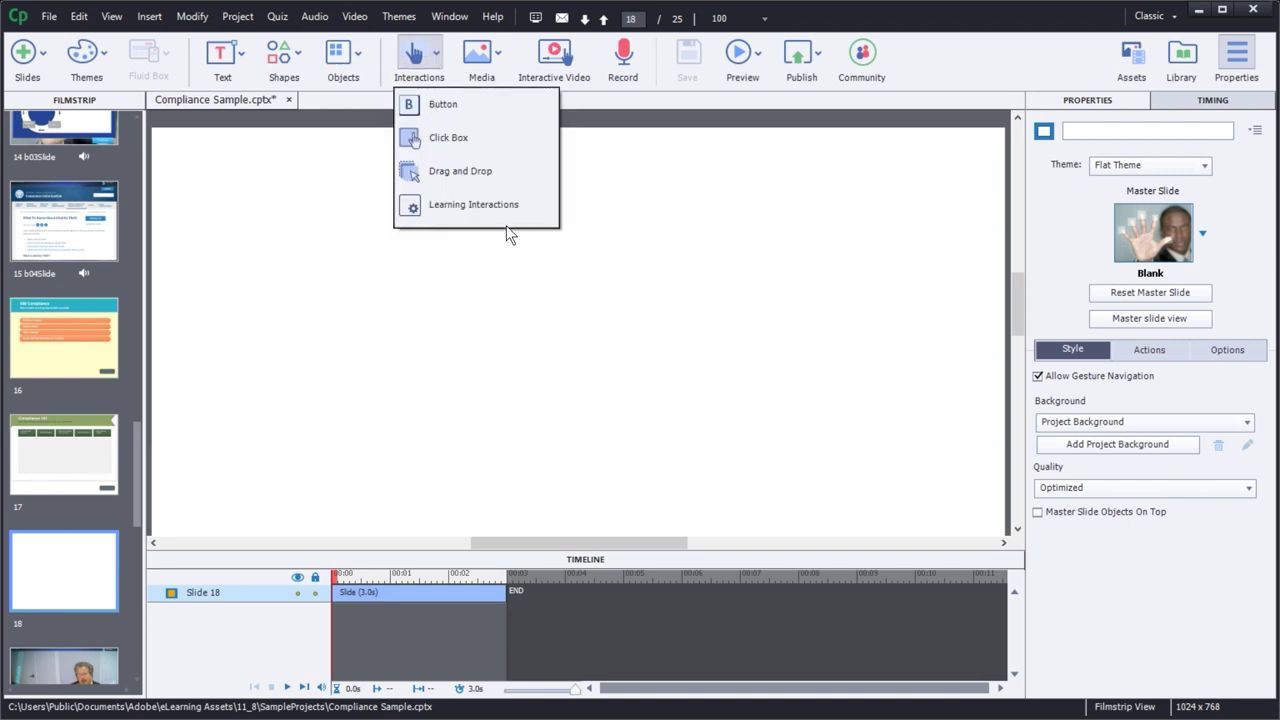
{"action": "left_click", "coordinate": [490, 208]}
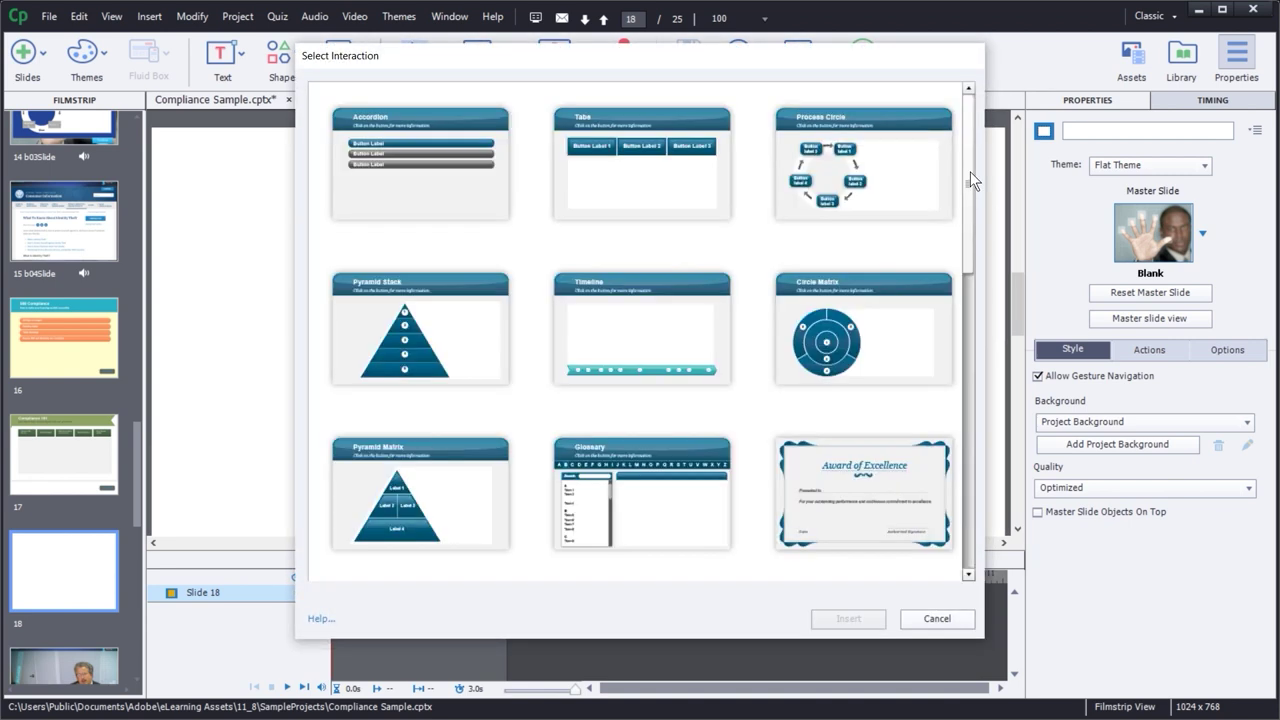
{"action": "left_click_drag", "start_coordinate": [970, 171], "coordinate": [960, 272]}
- Insert a Glossary interaction on slide 18 and style it with Theme 4 Clean Blue
{"action": "left_click", "coordinate": [650, 229]}
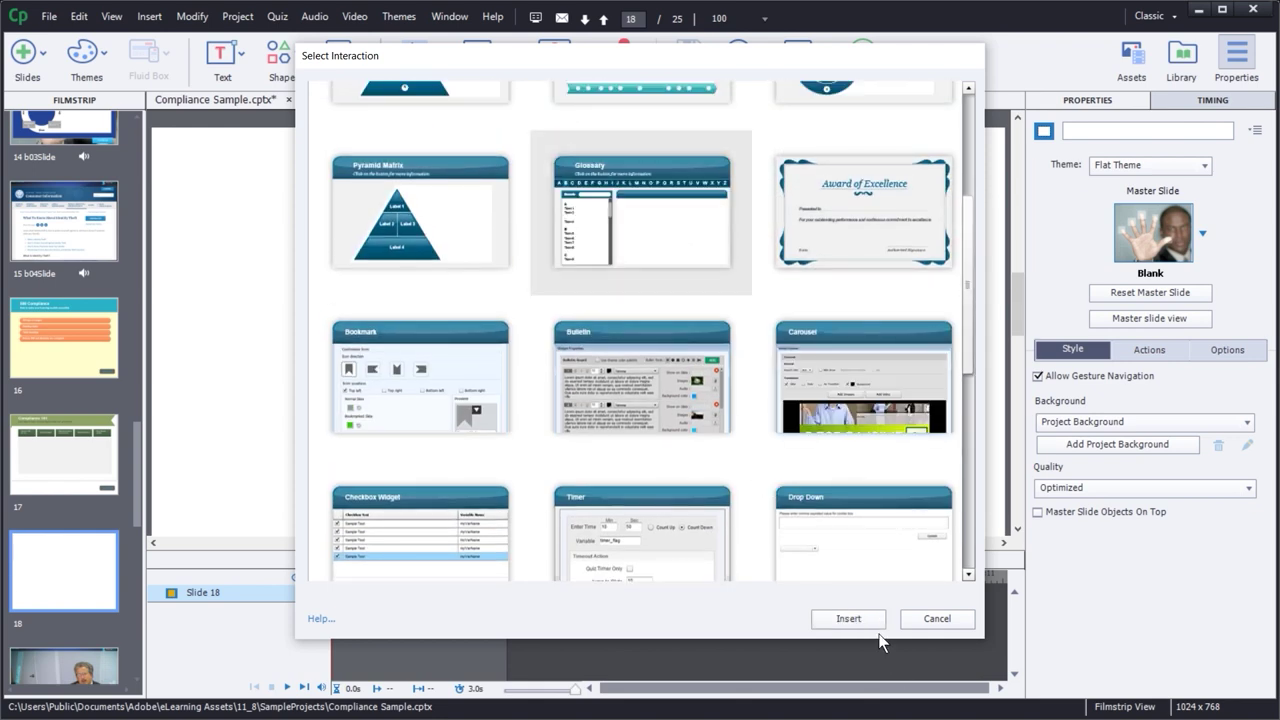
{"action": "left_click", "coordinate": [848, 619]}
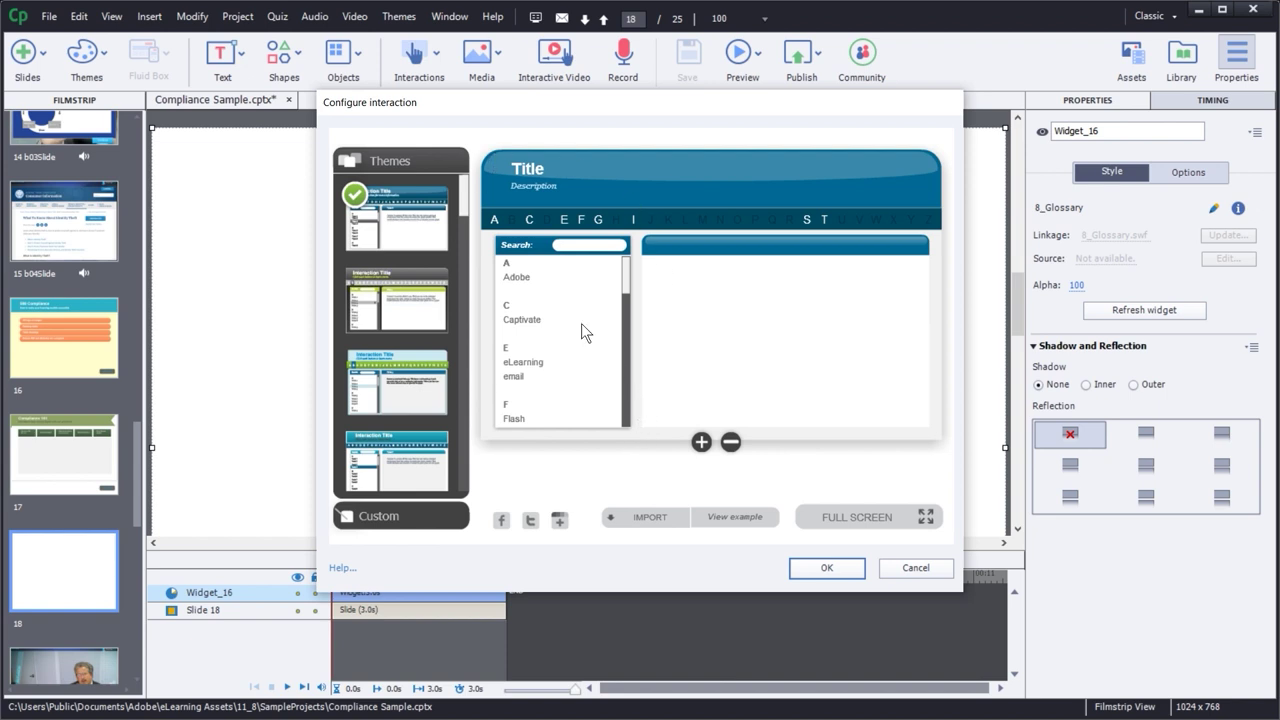
{"action": "left_click", "coordinate": [410, 305]}
{"action": "scroll", "coordinate": [468, 213], "scroll_direction": "down", "scroll_amount": 1}
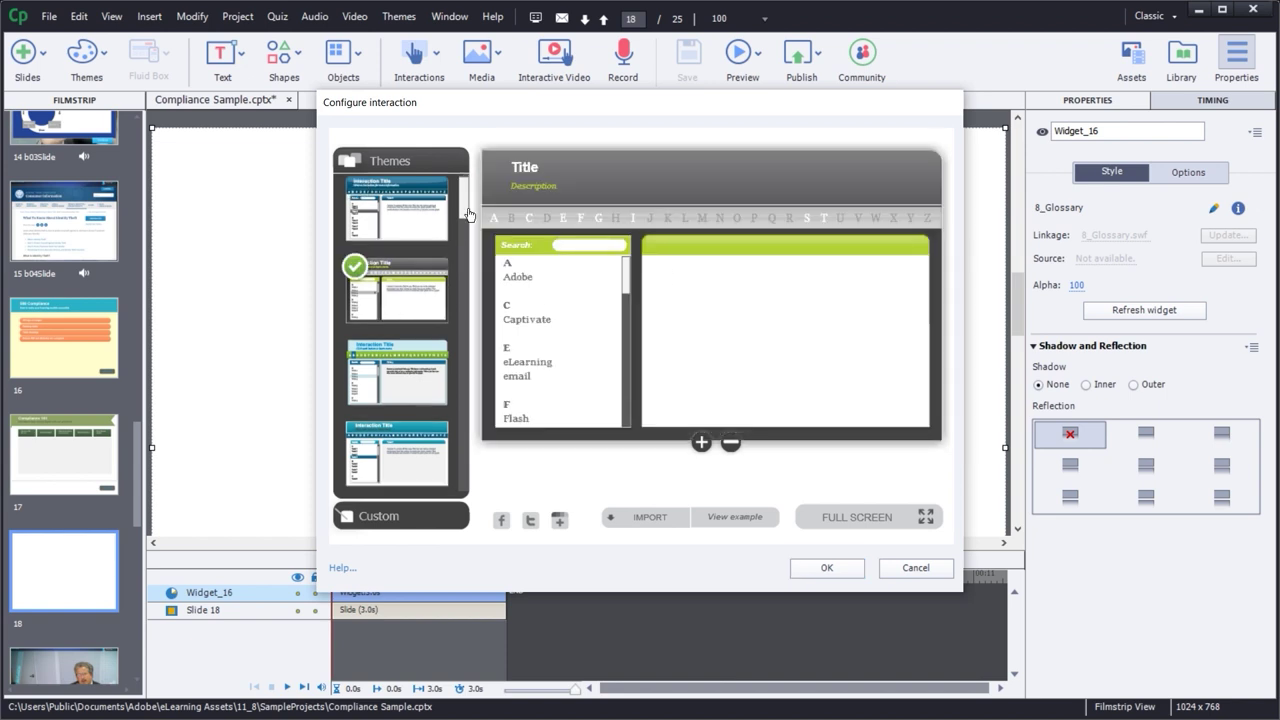
{"action": "scroll", "coordinate": [468, 213], "scroll_direction": "down", "scroll_amount": 2}
{"action": "left_click", "coordinate": [445, 255]}
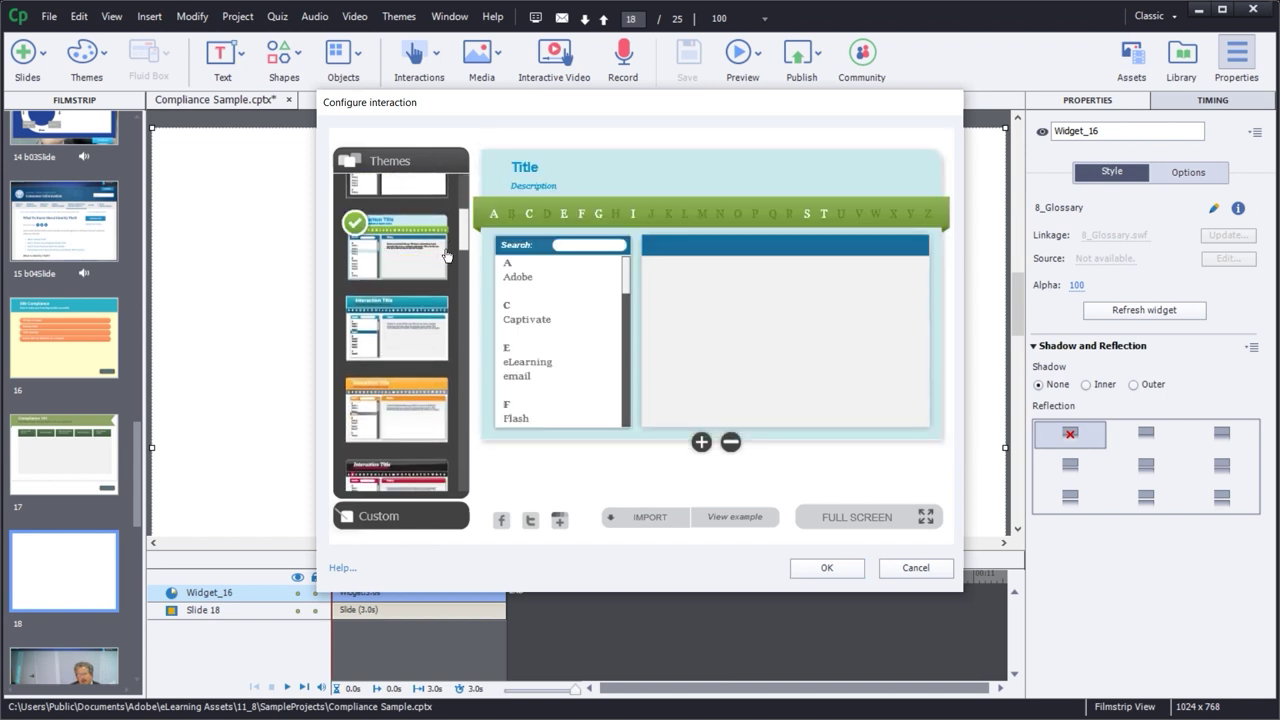
{"action": "left_click_drag", "start_coordinate": [466, 226], "coordinate": [467, 242]}
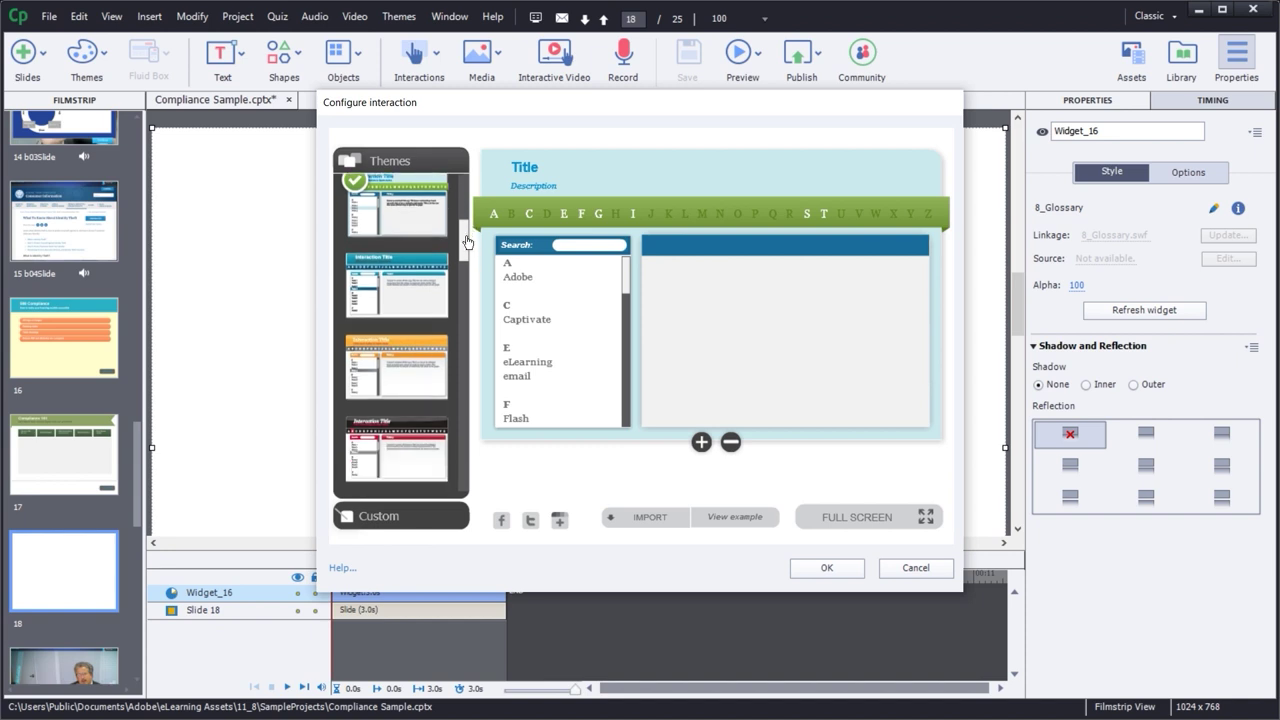
{"action": "left_click", "coordinate": [395, 318]}
- Turn on customized glossary colours and review the Terms, Content and Header colour settings
{"action": "left_click", "coordinate": [395, 516]}
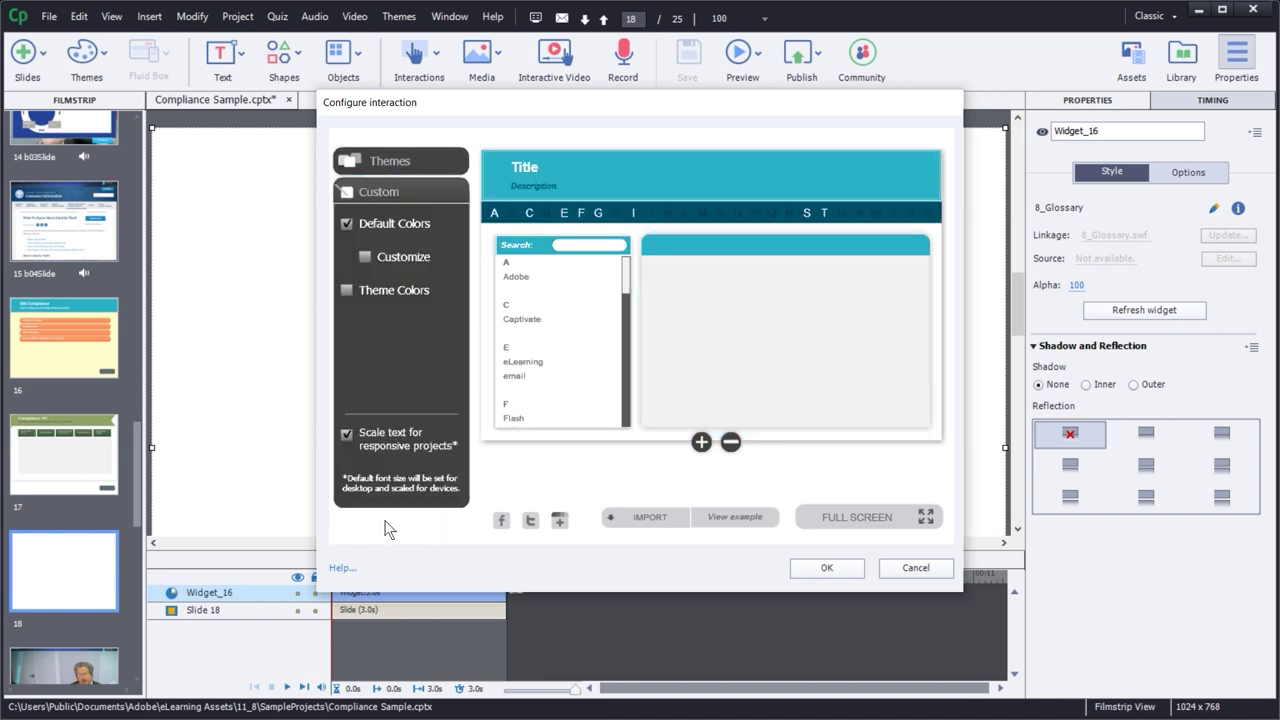
{"action": "left_click", "coordinate": [366, 257]}
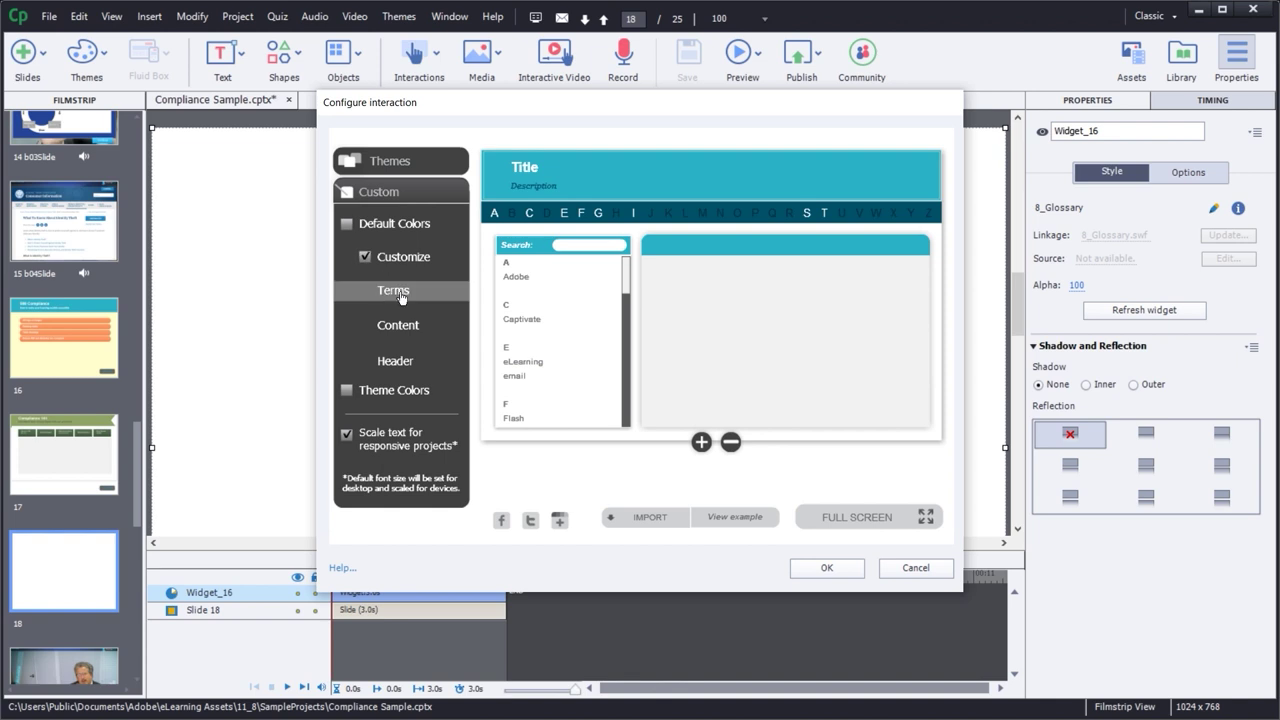
{"action": "left_click", "coordinate": [405, 292]}
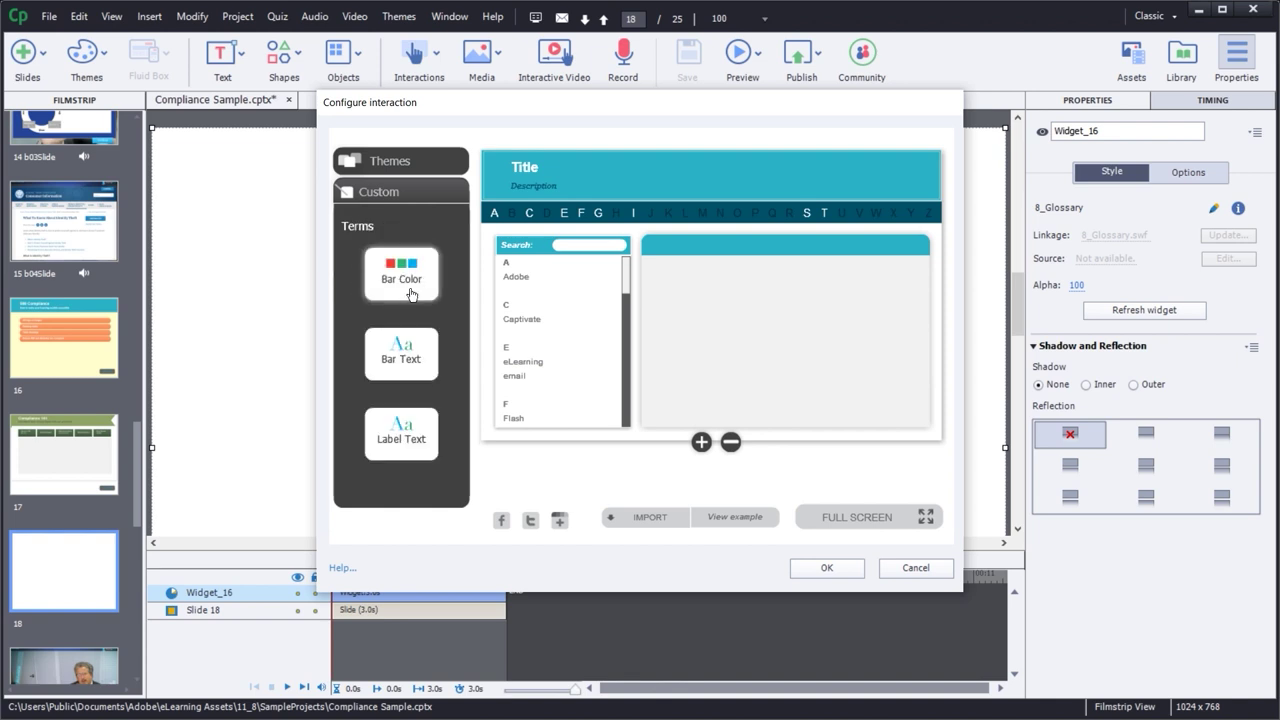
{"action": "left_click", "coordinate": [384, 200]}
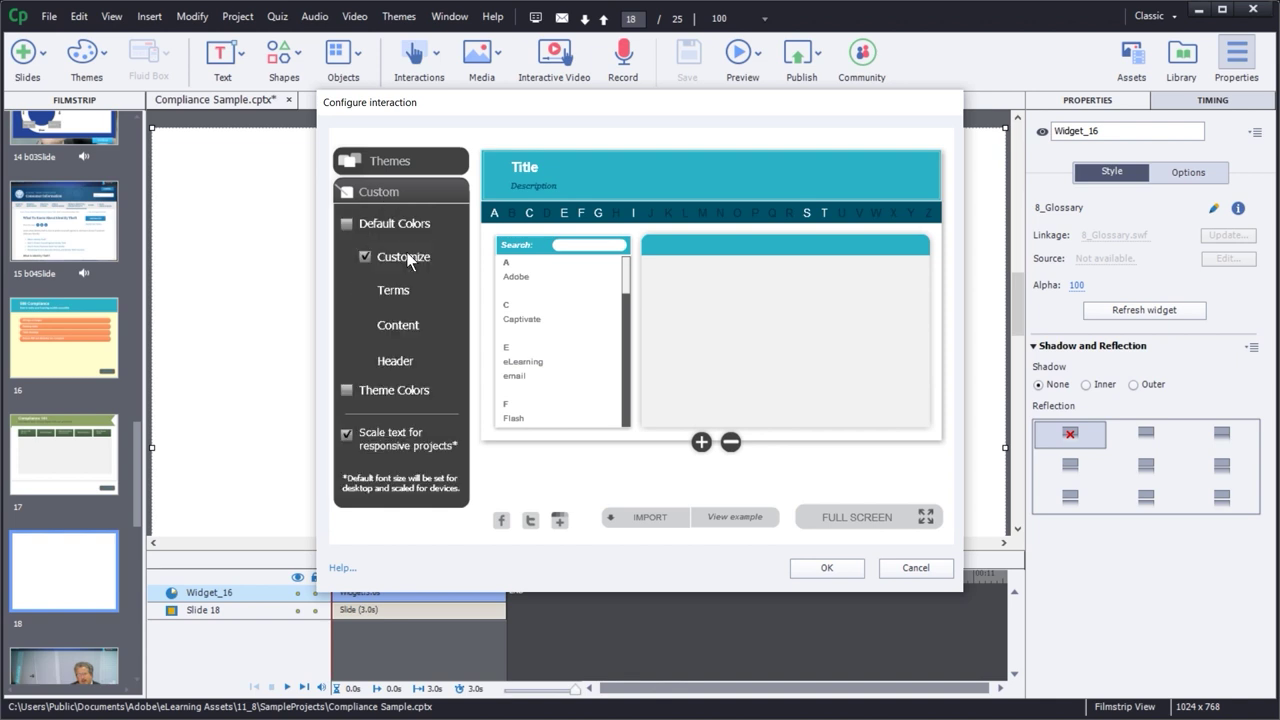
{"action": "left_click", "coordinate": [405, 325]}
{"action": "left_click", "coordinate": [384, 195]}
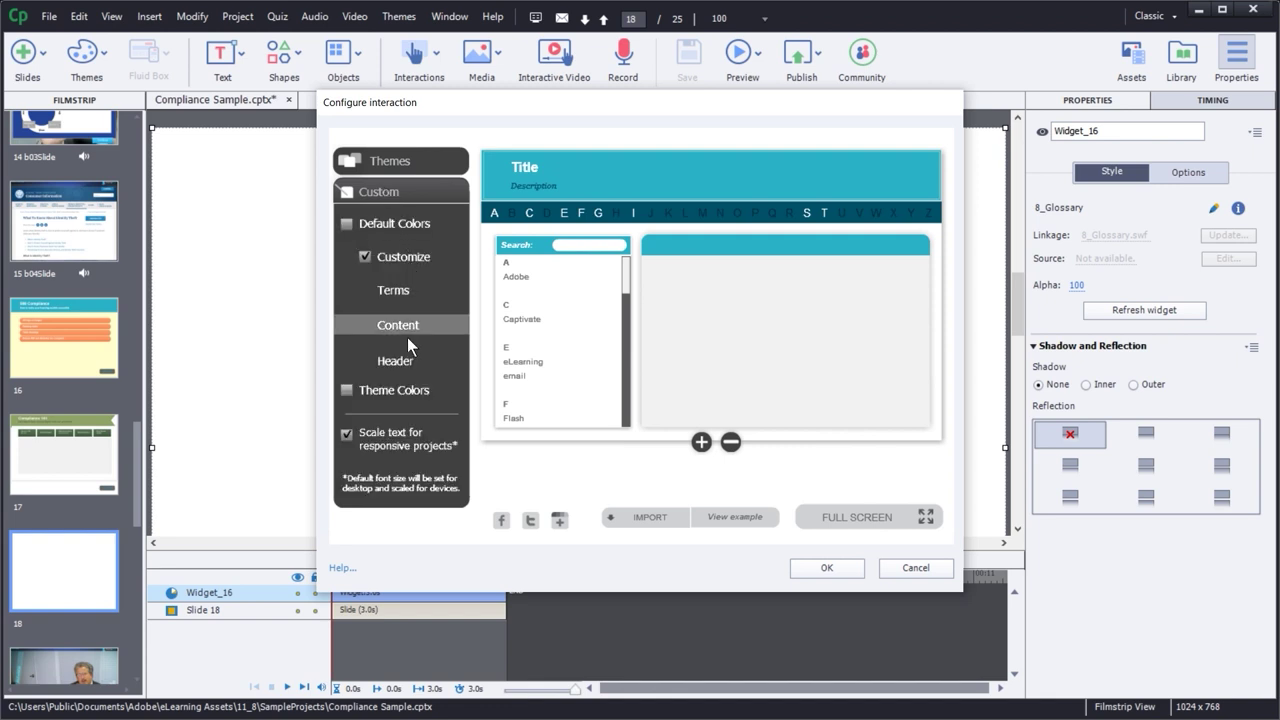
{"action": "left_click", "coordinate": [390, 357]}
{"action": "left_click", "coordinate": [393, 196]}
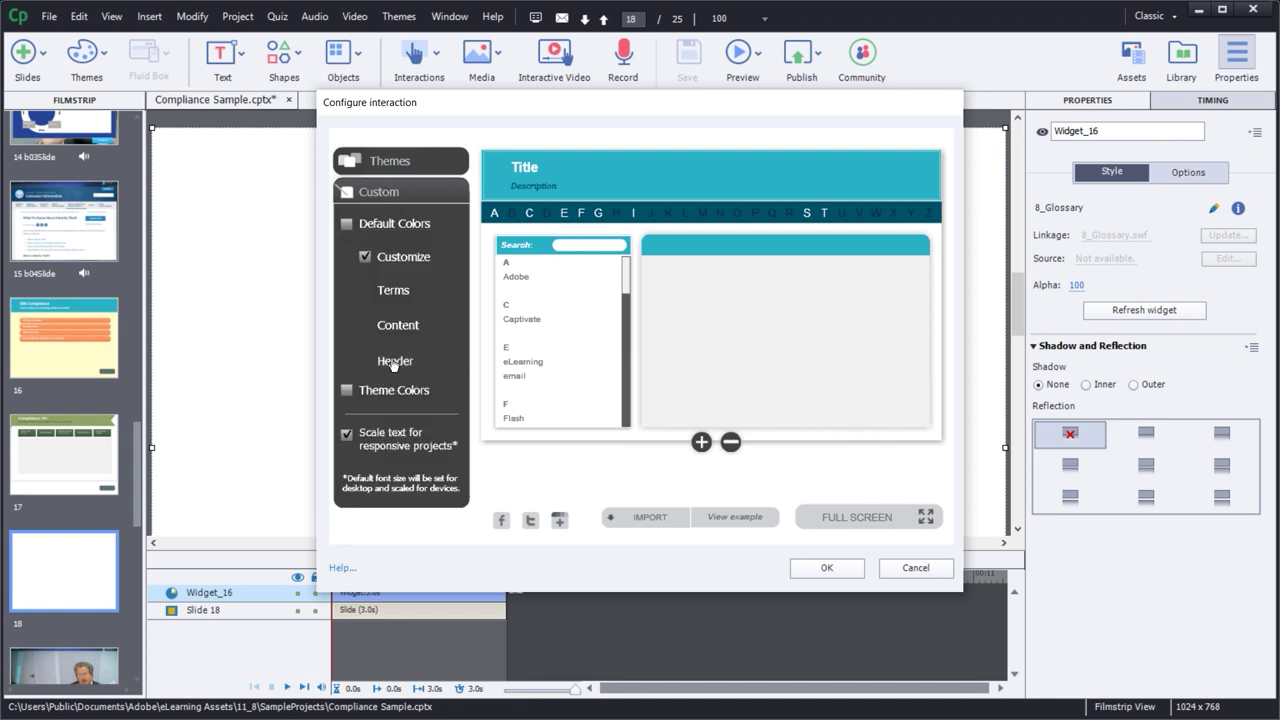
- Delete the Adobe and Captivate sample terms from the glossary
{"action": "left_click", "coordinate": [520, 277]}
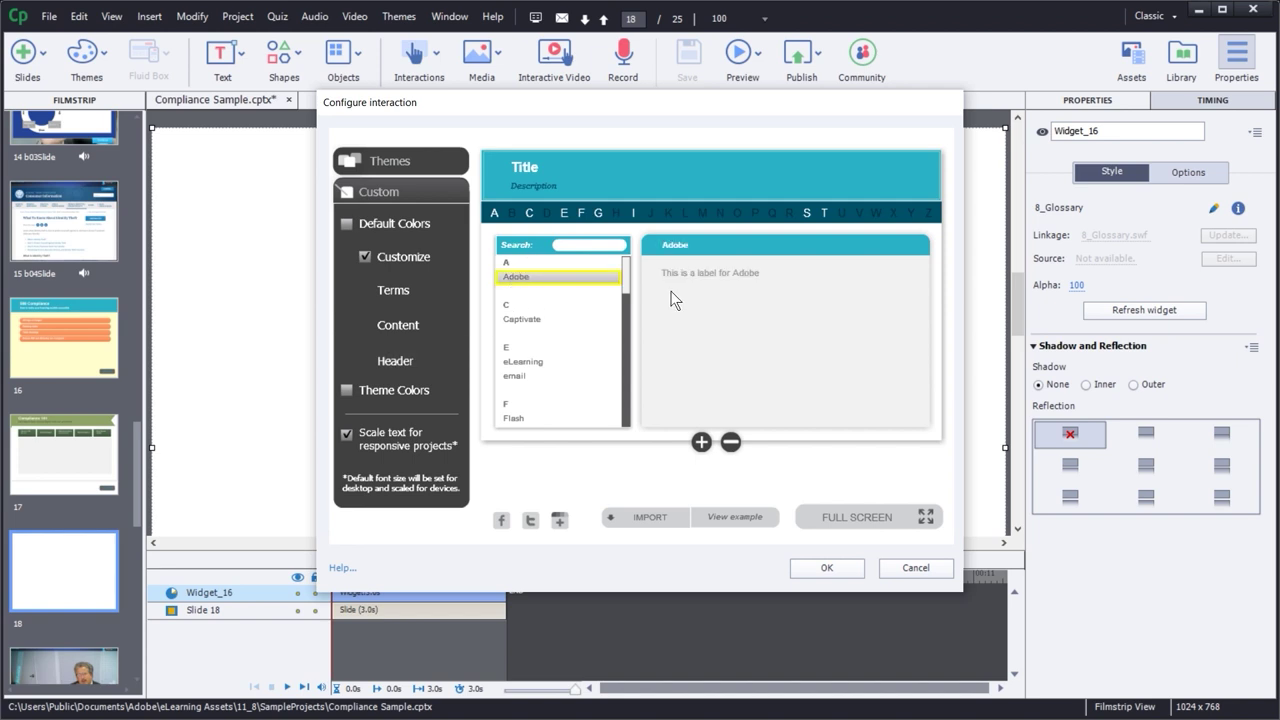
{"action": "left_click_drag", "start_coordinate": [629, 284], "coordinate": [626, 276]}
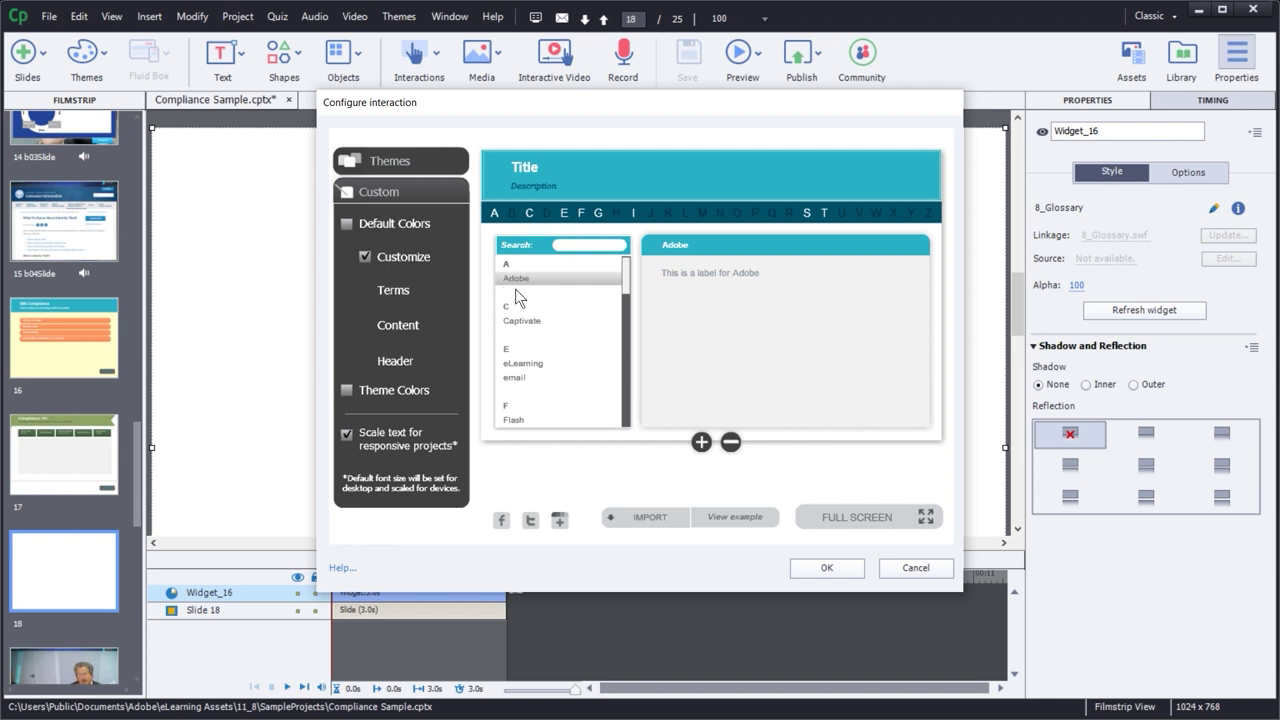
{"action": "left_click", "coordinate": [519, 322]}
{"action": "left_click", "coordinate": [522, 363]}
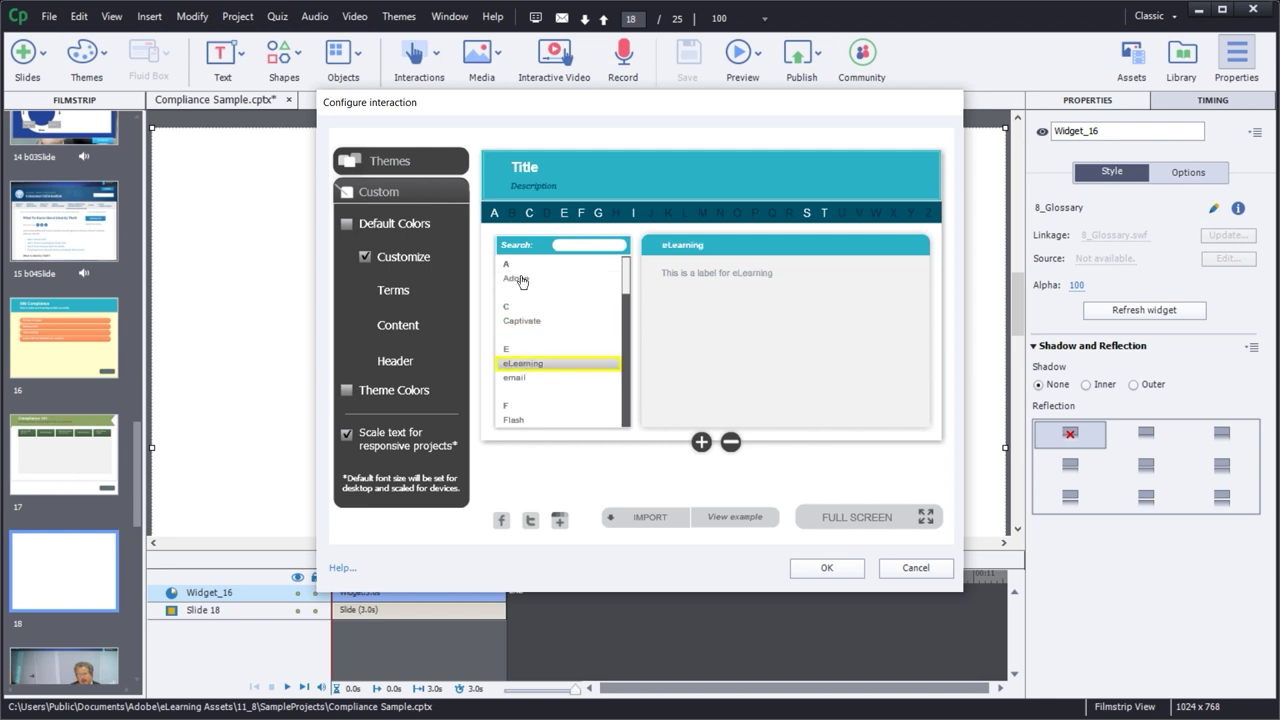
{"action": "left_click", "coordinate": [521, 280]}
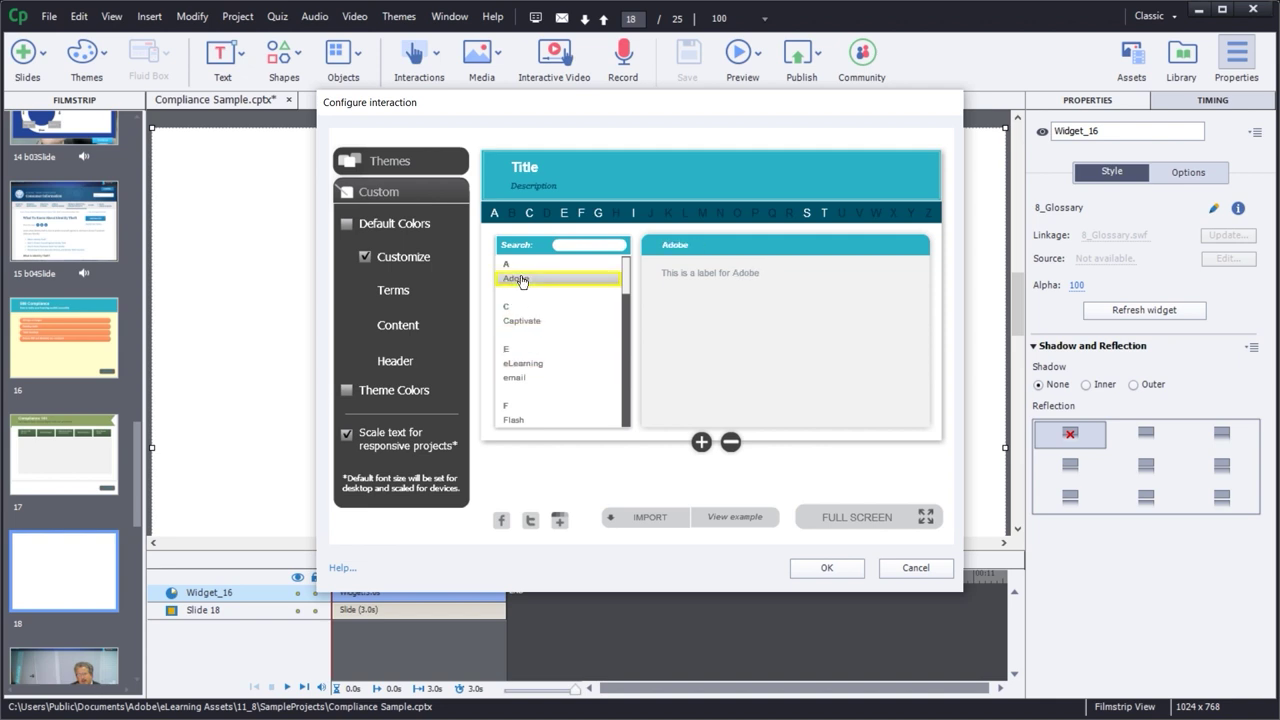
{"action": "left_click", "coordinate": [731, 443]}
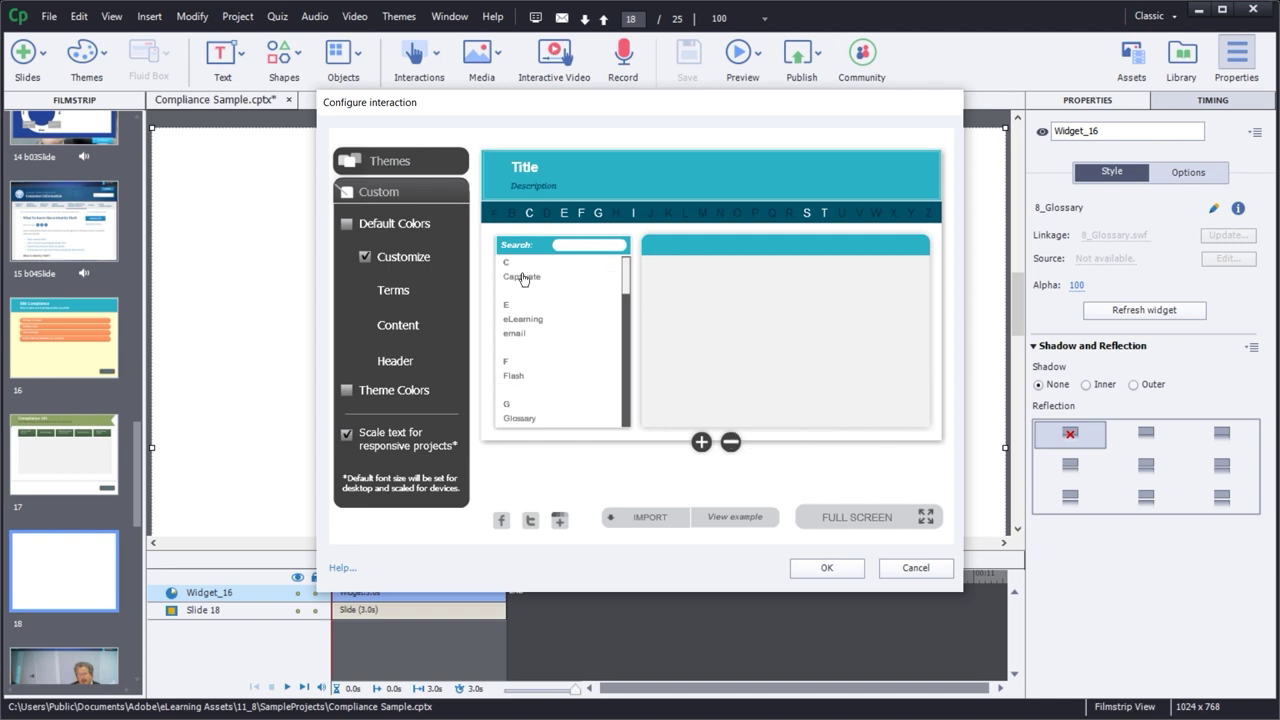
{"action": "left_click", "coordinate": [521, 277]}
{"action": "left_click", "coordinate": [730, 441]}
- Add term ADA, 'Americans with Disabilities Act of 1992.', and delete the eLearning sample term
{"action": "left_click", "coordinate": [702, 443]}
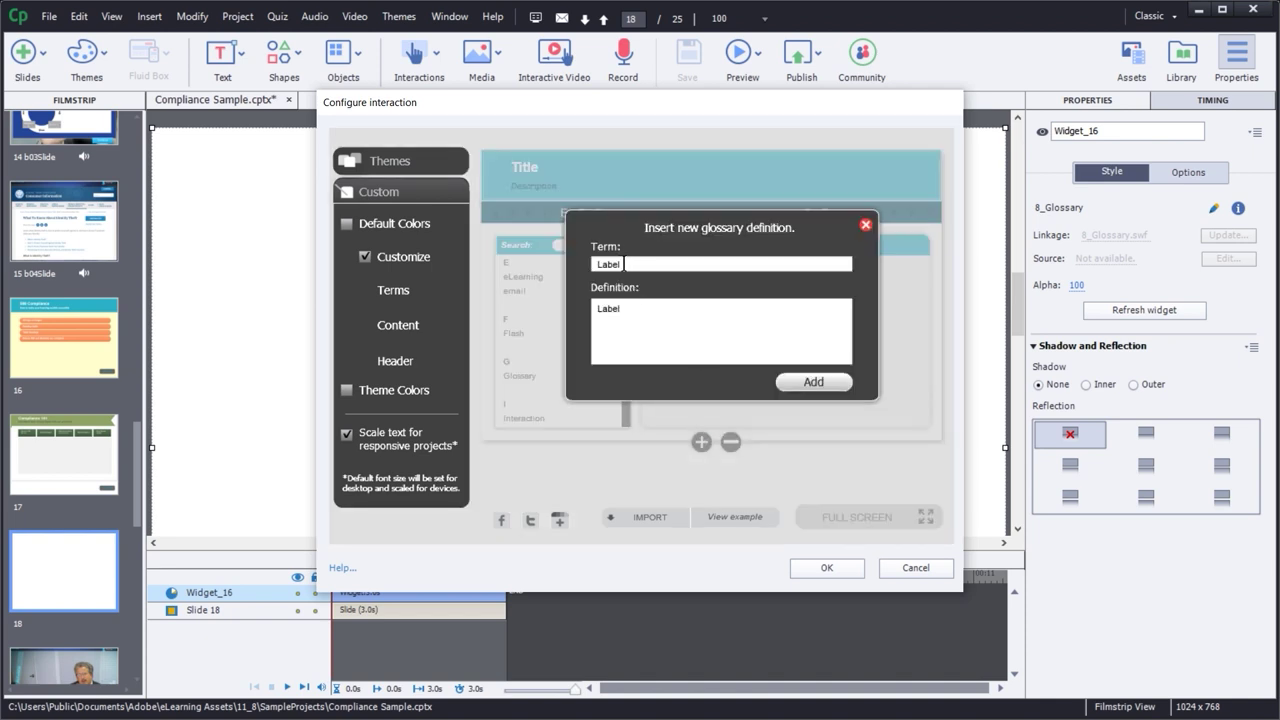
{"action": "left_click_drag", "start_coordinate": [625, 264], "coordinate": [578, 268]}
{"action": "type", "text": "ADA"}
{"action": "left_click_drag", "start_coordinate": [645, 309], "coordinate": [583, 305]}
{"action": "type", "text": "Americans with Disabil"}
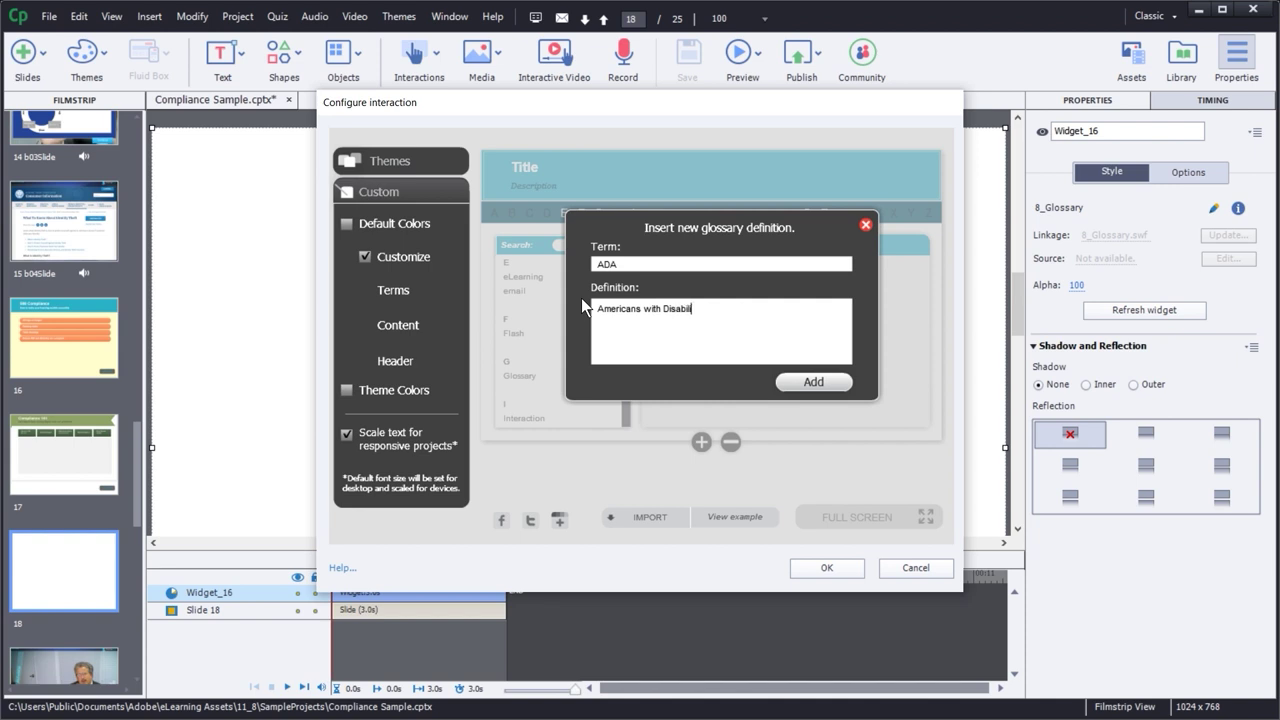
{"action": "type", "text": "ities Act of 1992."}
{"action": "left_click", "coordinate": [813, 382]}
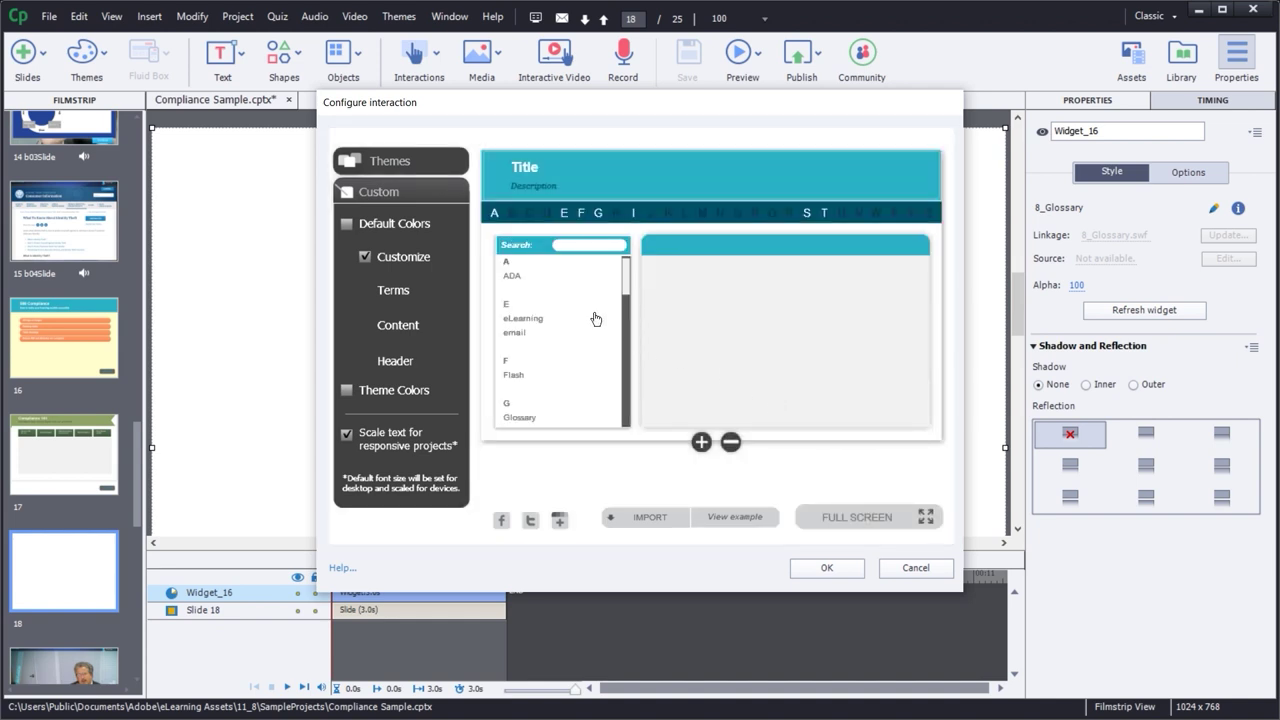
{"action": "left_click", "coordinate": [514, 280]}
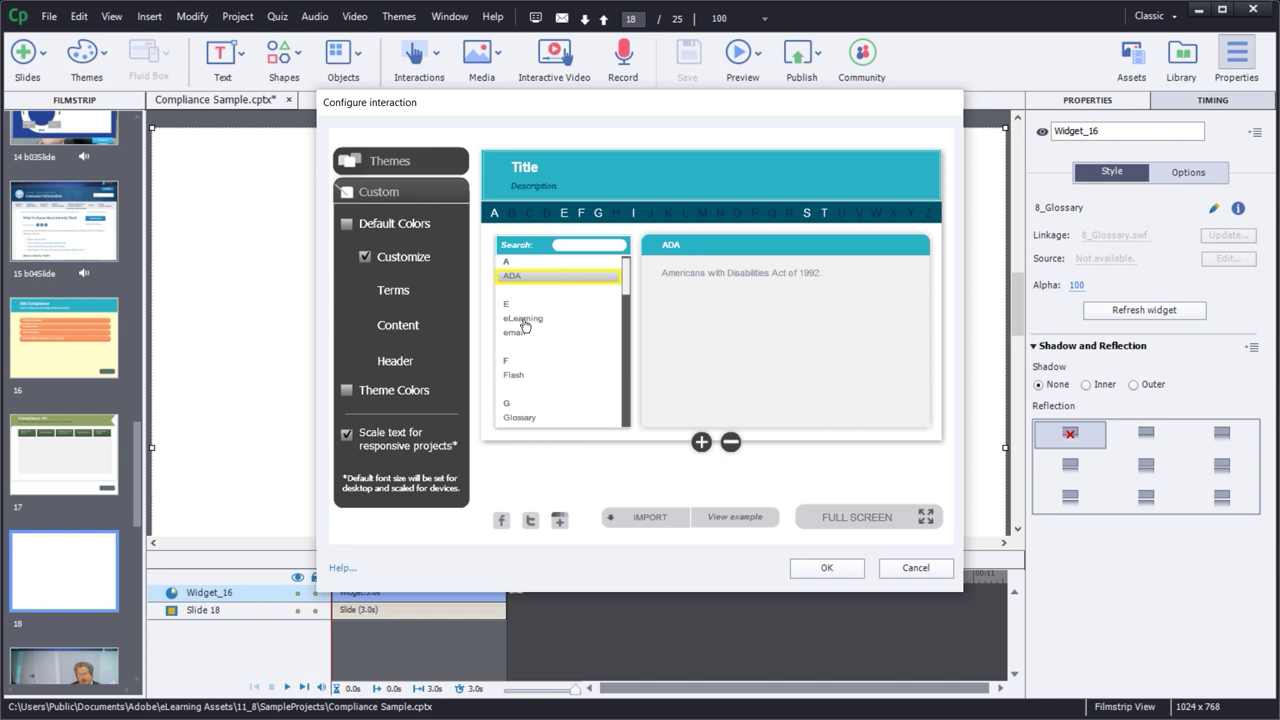
{"action": "left_click", "coordinate": [522, 319]}
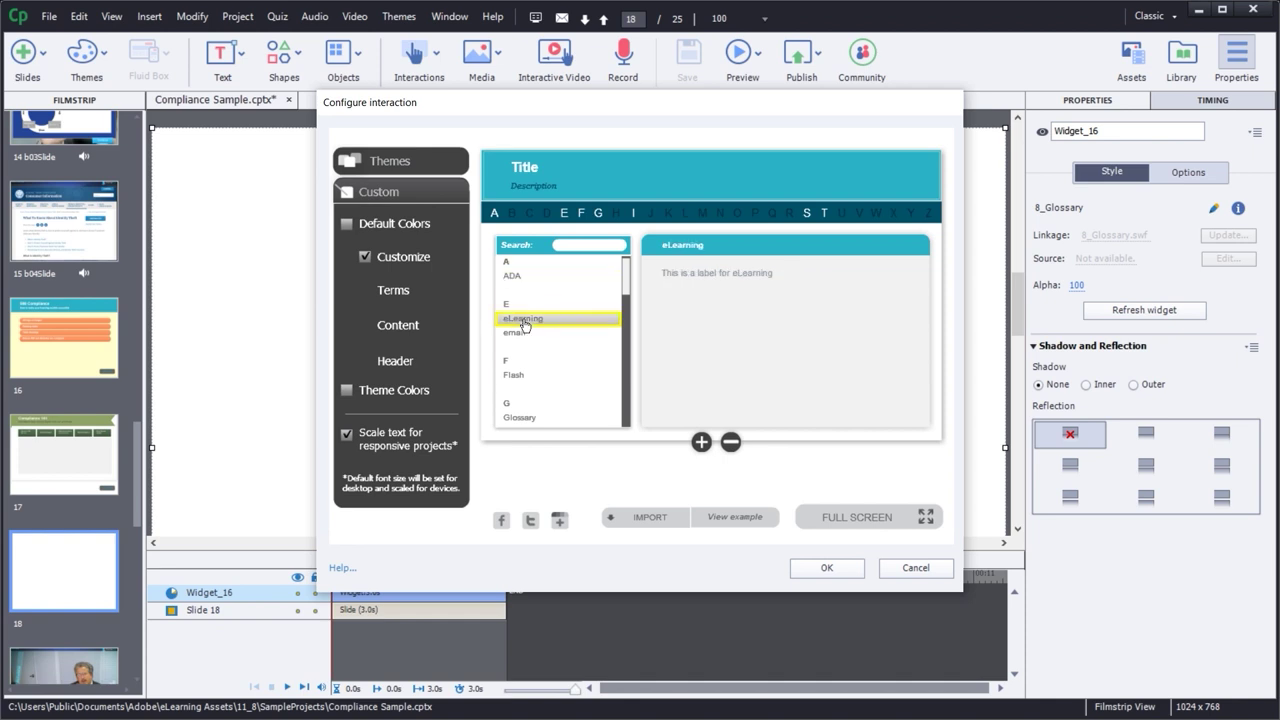
{"action": "left_click", "coordinate": [731, 441]}
- Add term Headings defined as 'Headings are an important part of ADA or 508 compliance'
{"action": "left_click", "coordinate": [701, 441]}
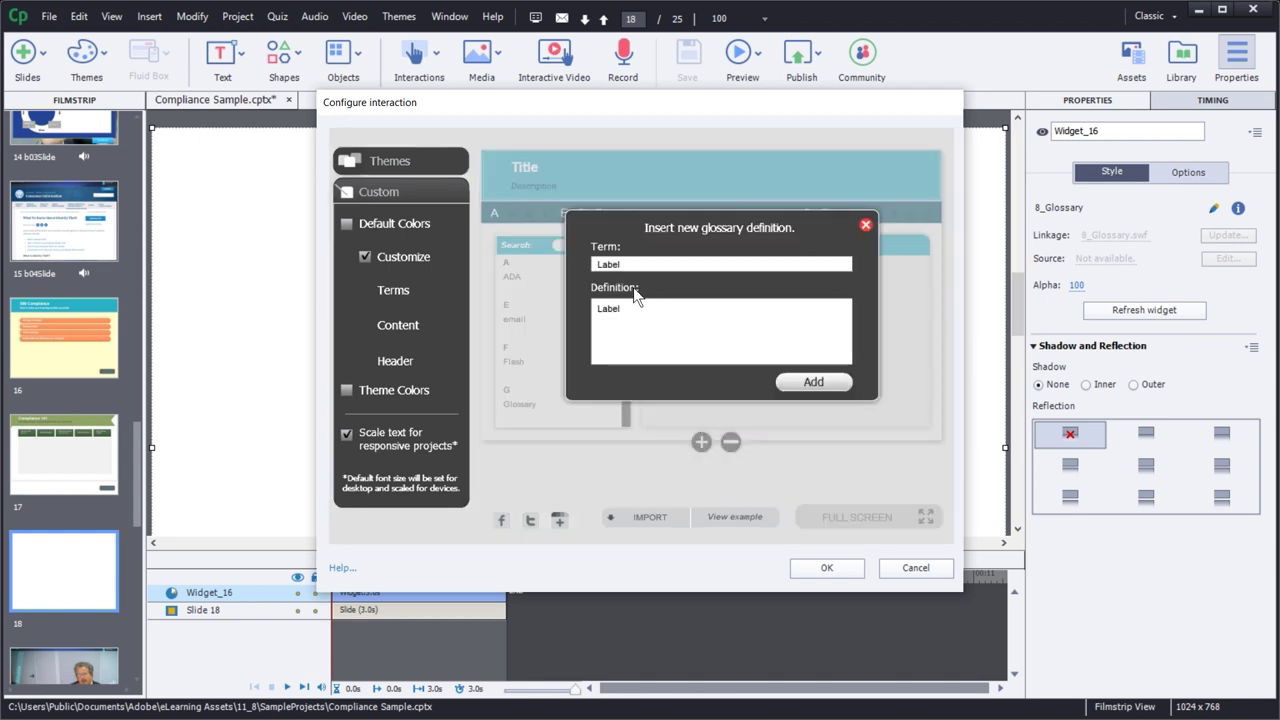
{"action": "left_click_drag", "start_coordinate": [626, 263], "coordinate": [577, 265]}
{"action": "type", "text": "Headings"}
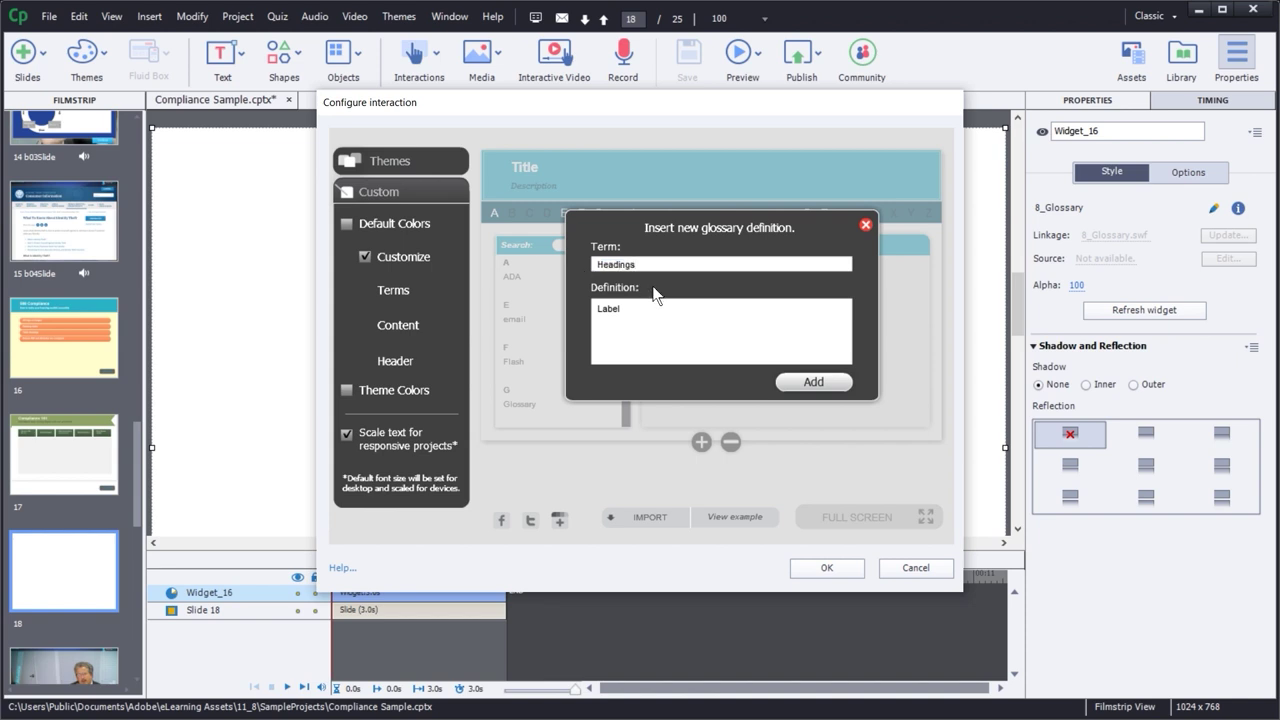
{"action": "left_click_drag", "start_coordinate": [588, 308], "coordinate": [622, 310]}
{"action": "type", "text": "Headings are an important p"}
{"action": "key", "text": "BackSpace"}
{"action": "key", "text": "BackSpace"}
{"action": "key", "text": "BackSpace"}
{"action": "type", "text": "nt pa"}
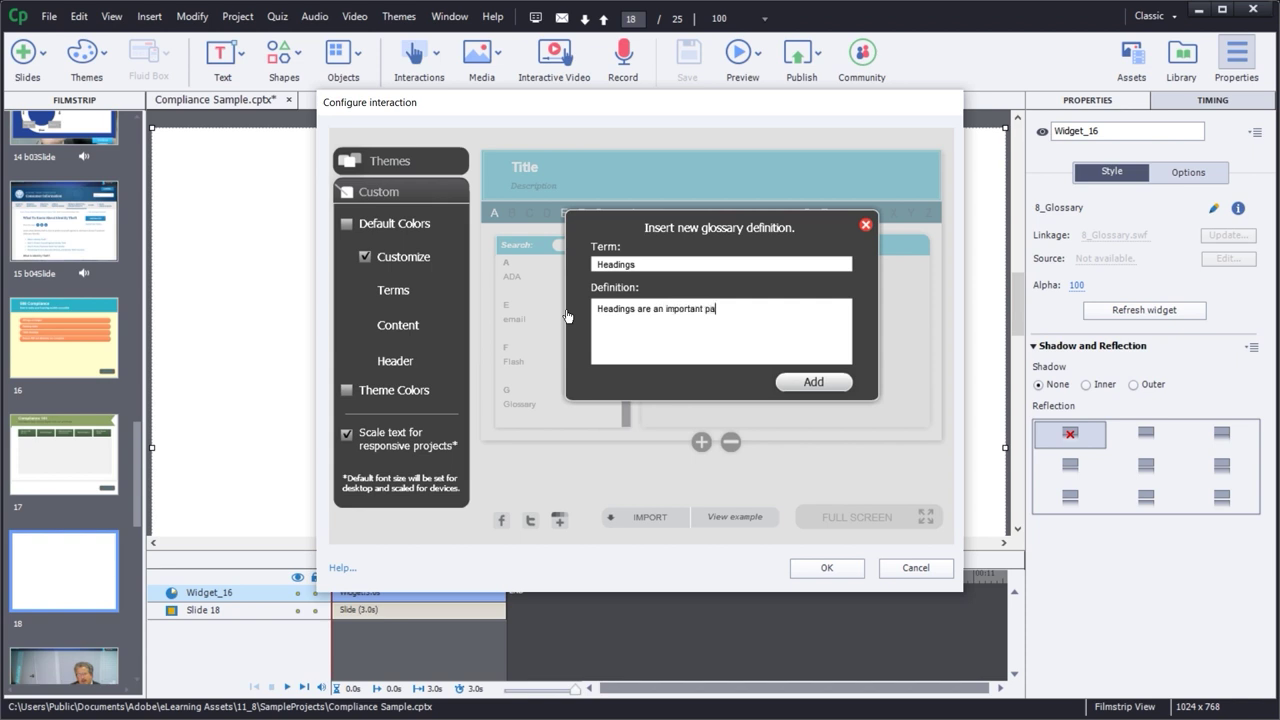
{"action": "type", "text": "rt of ADA or 508 compliance."}
{"action": "left_click", "coordinate": [813, 382]}
- Add the term 'Alt tags' with a definition beginning 'Alt tags are'
{"action": "left_click", "coordinate": [701, 441]}
{"action": "left_click_drag", "start_coordinate": [634, 267], "coordinate": [575, 278]}
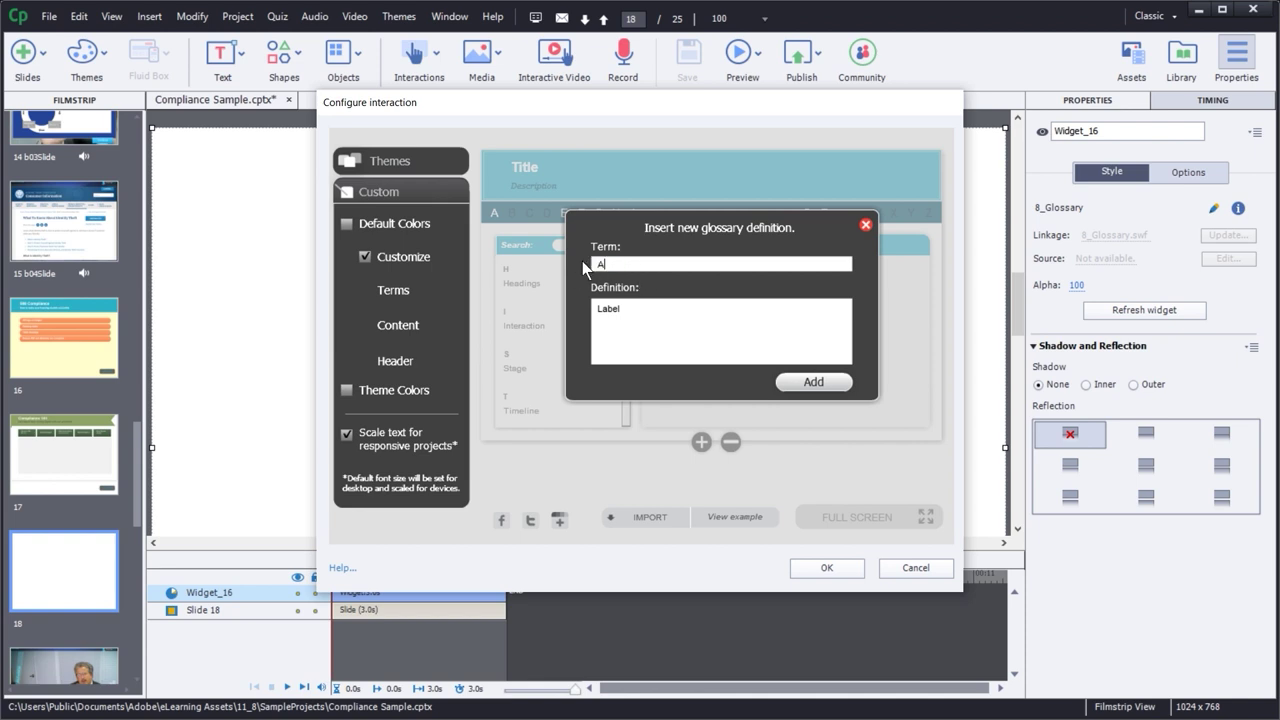
{"action": "type", "text": "Alt tags"}
{"action": "left_click_drag", "start_coordinate": [639, 308], "coordinate": [551, 321]}
{"action": "type", "text": "Alt tags are"}
{"action": "left_click", "coordinate": [806, 383]}
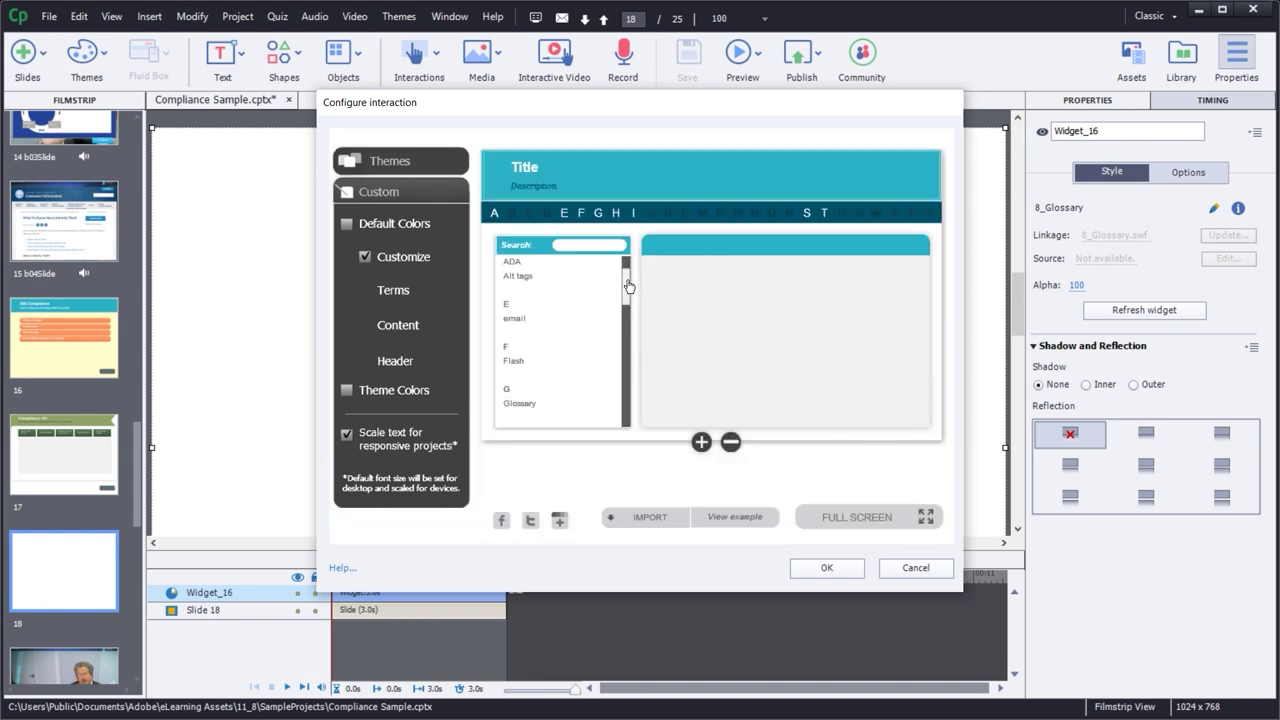
{"action": "left_click_drag", "start_coordinate": [628, 287], "coordinate": [626, 262]}
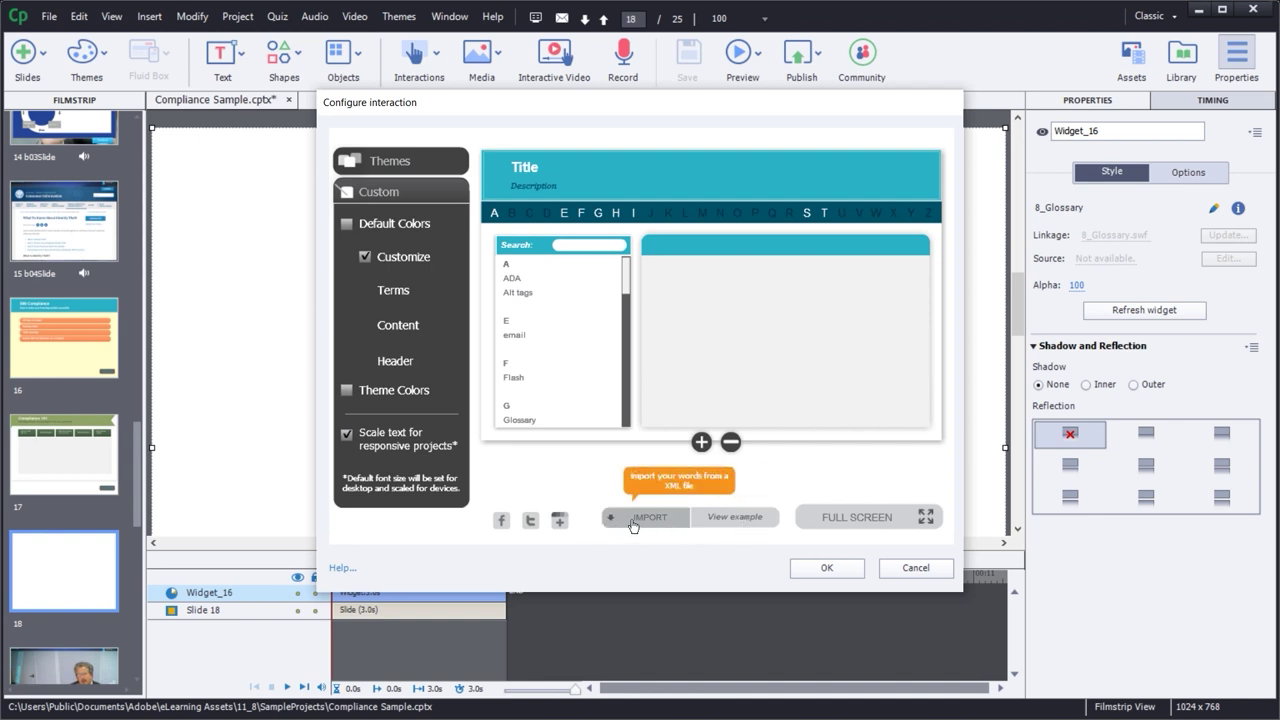
- Show the sample glossary XML and examine its XMLBit tag, term tag, label and definition lines
{"action": "left_click", "coordinate": [730, 517]}
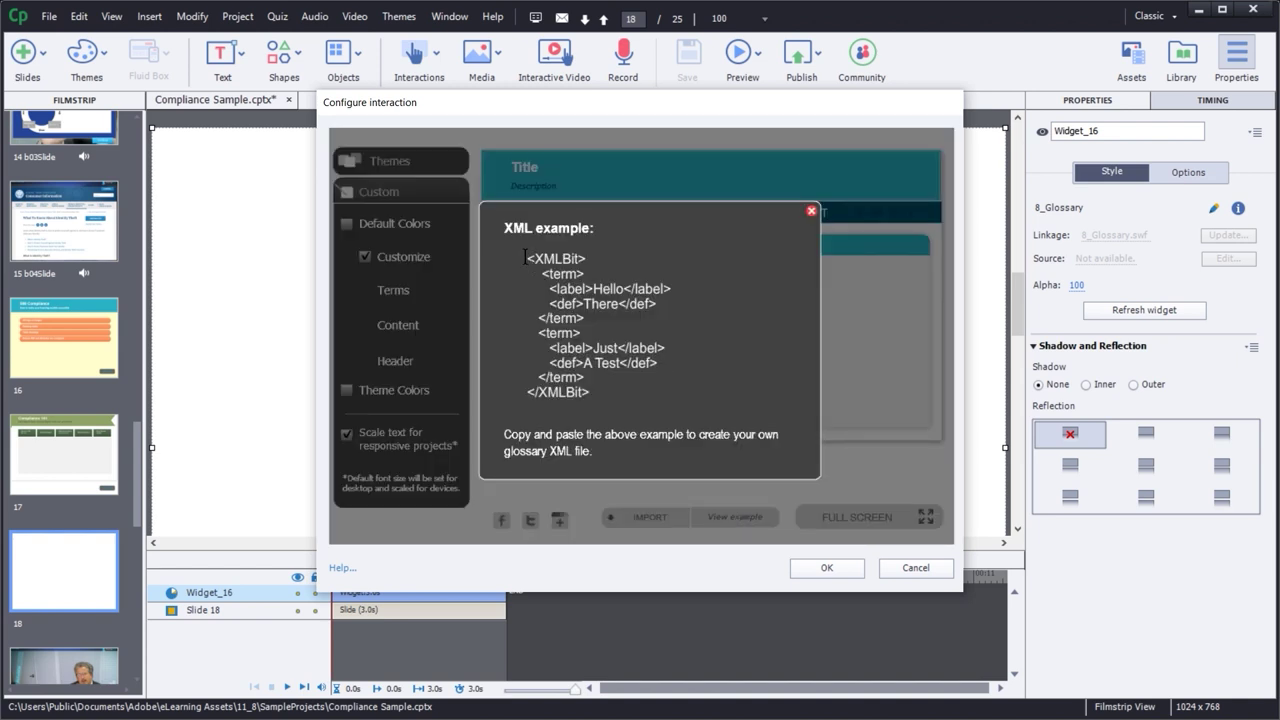
{"action": "left_click_drag", "start_coordinate": [524, 257], "coordinate": [590, 395]}
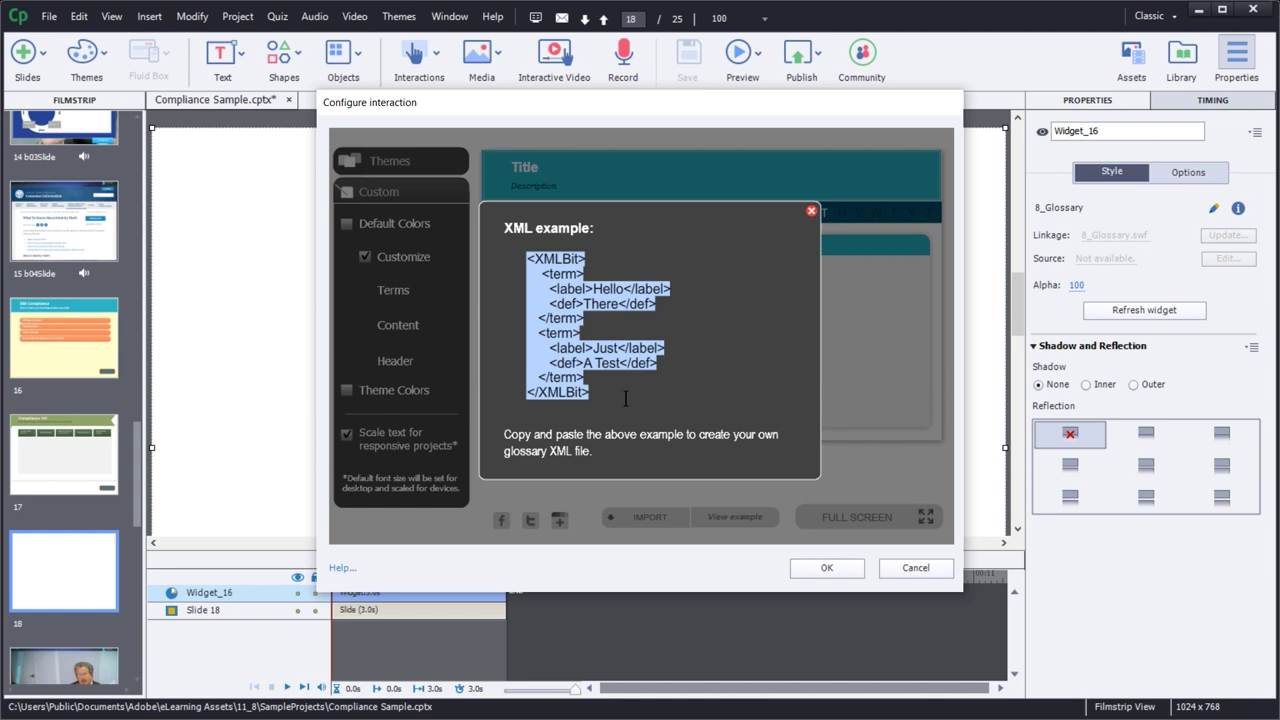
{"action": "left_click", "coordinate": [581, 341]}
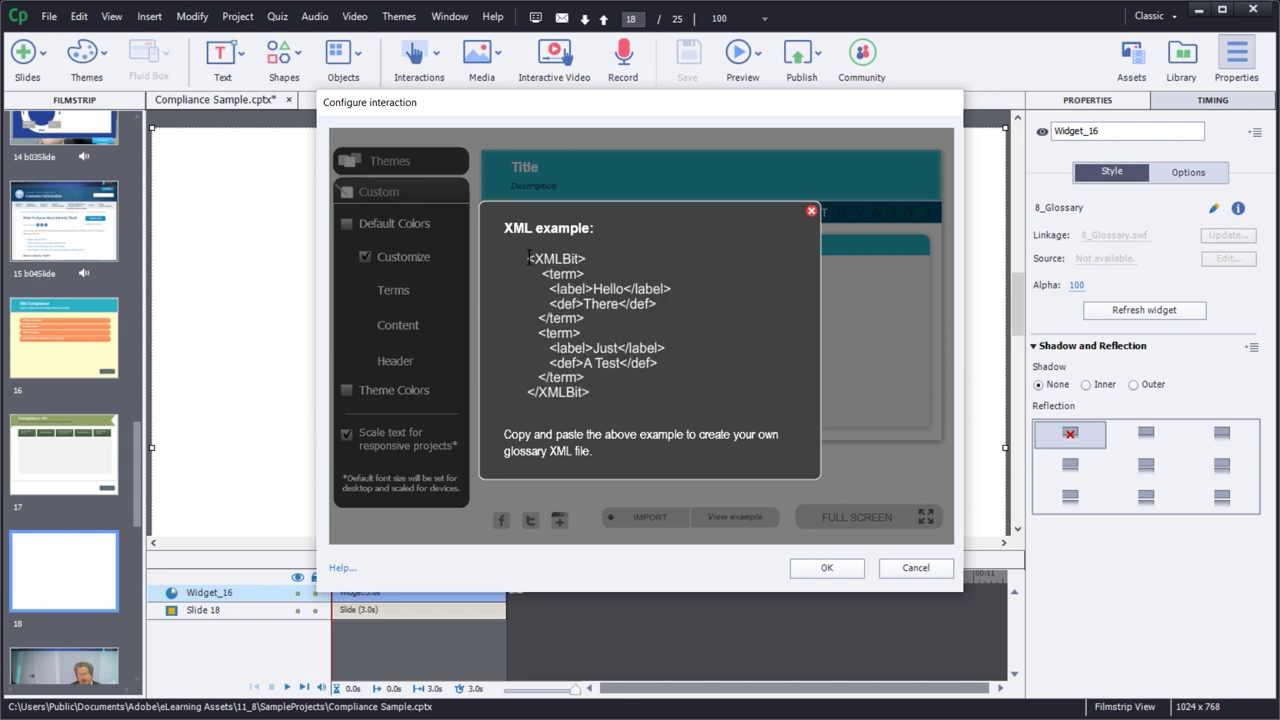
{"action": "left_click_drag", "start_coordinate": [528, 258], "coordinate": [687, 287]}
{"action": "left_click", "coordinate": [570, 295]}
{"action": "left_click", "coordinate": [552, 286]}
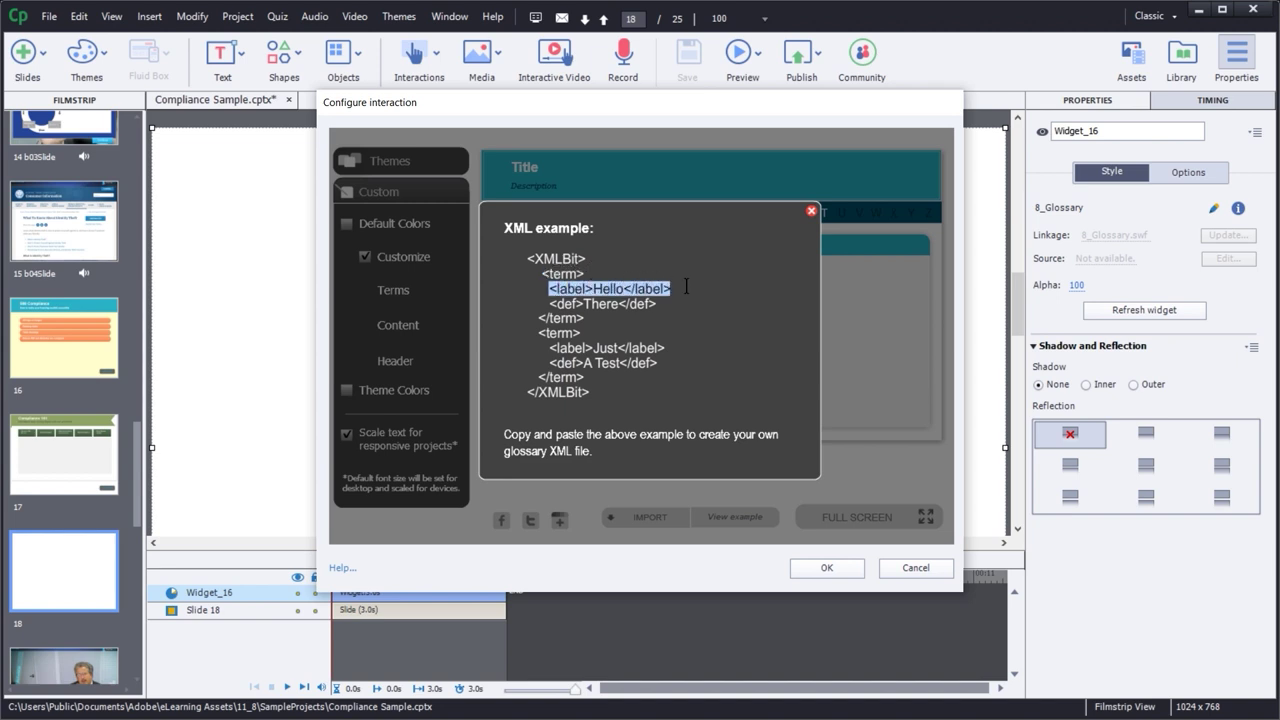
{"action": "left_click", "coordinate": [603, 290]}
{"action": "left_click_drag", "start_coordinate": [551, 303], "coordinate": [648, 303]}
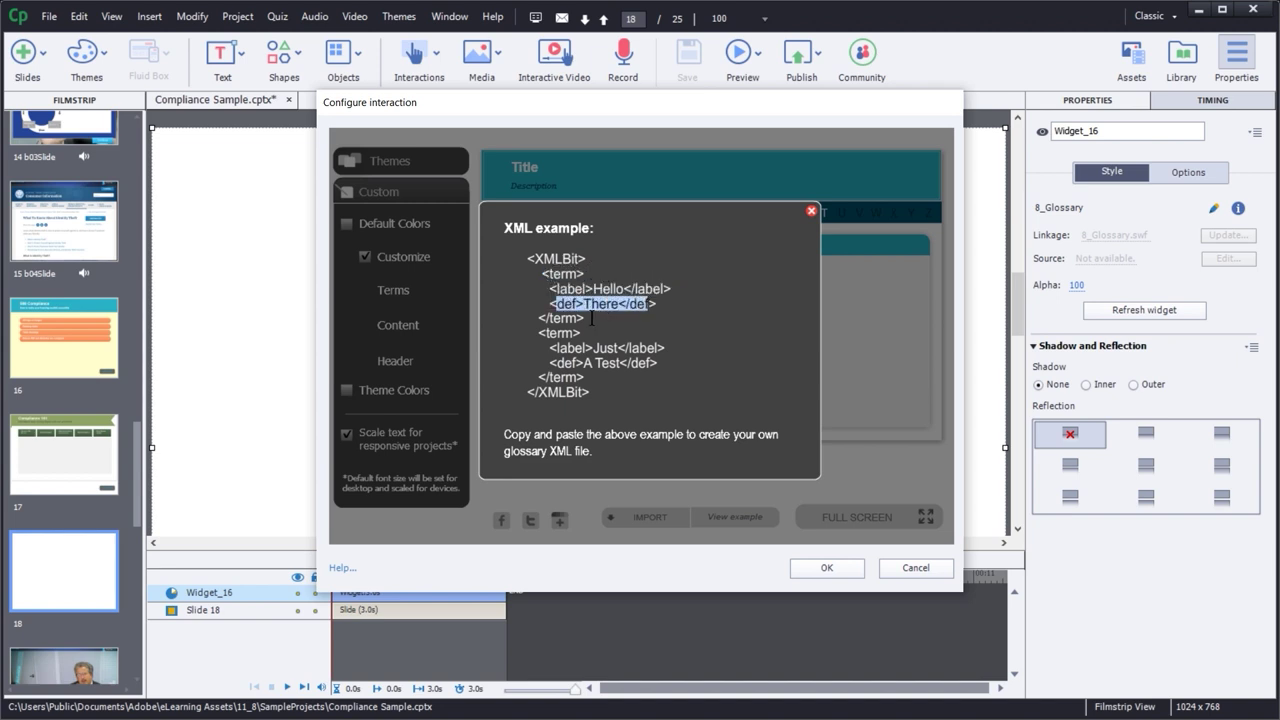
{"action": "left_click", "coordinate": [593, 317]}
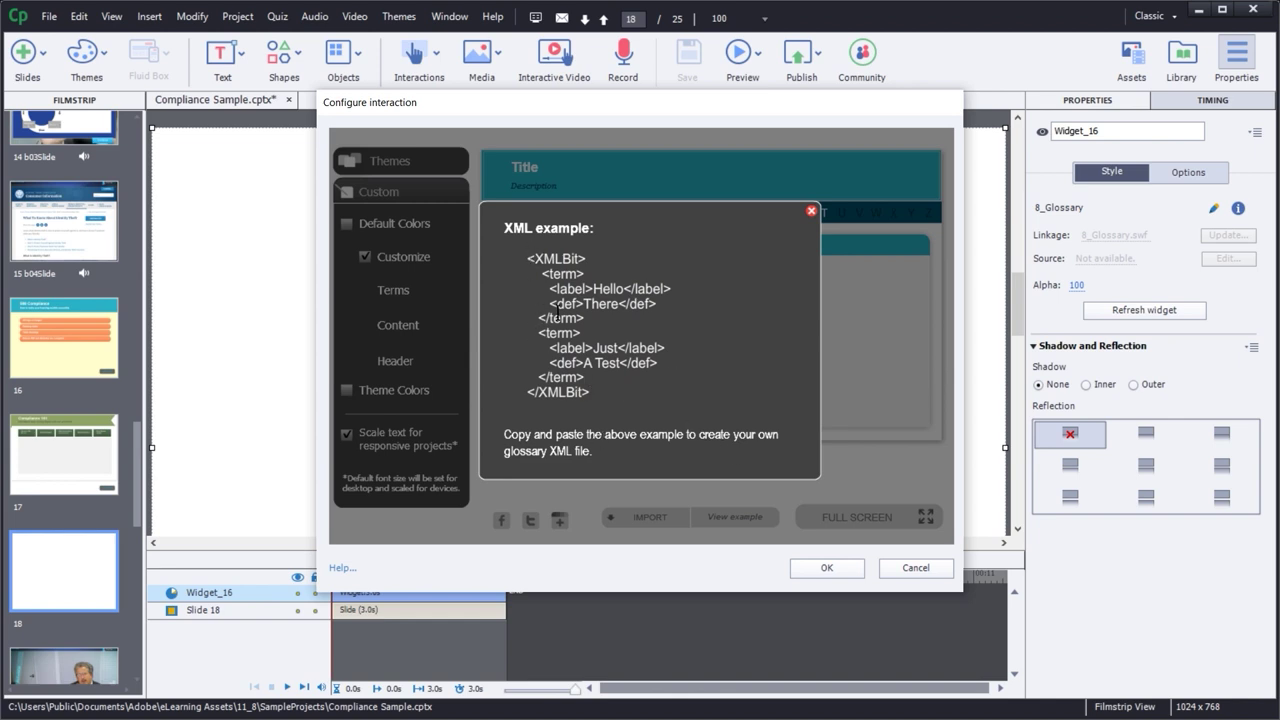
- Highlight the first and second term blocks in the XML example, then close it
{"action": "left_click_drag", "start_coordinate": [590, 318], "coordinate": [539, 288]}
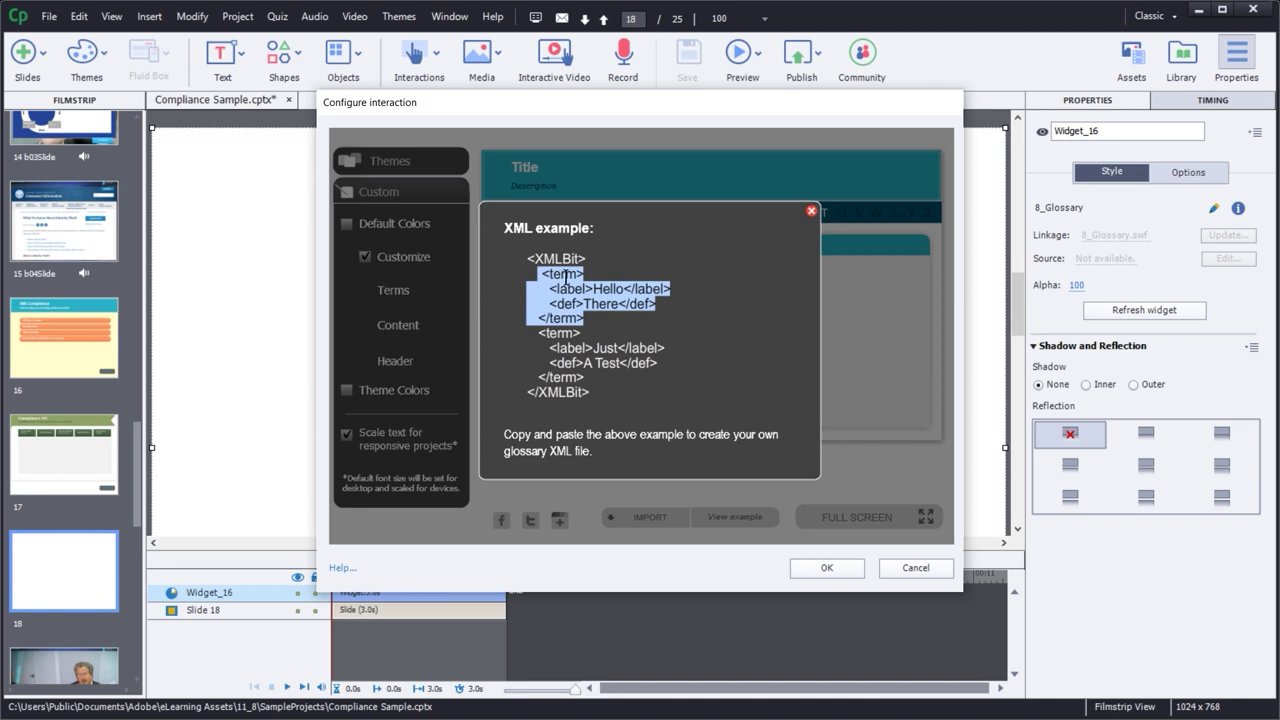
{"action": "left_click_drag", "start_coordinate": [593, 322], "coordinate": [535, 281]}
{"action": "left_click_drag", "start_coordinate": [541, 333], "coordinate": [698, 376]}
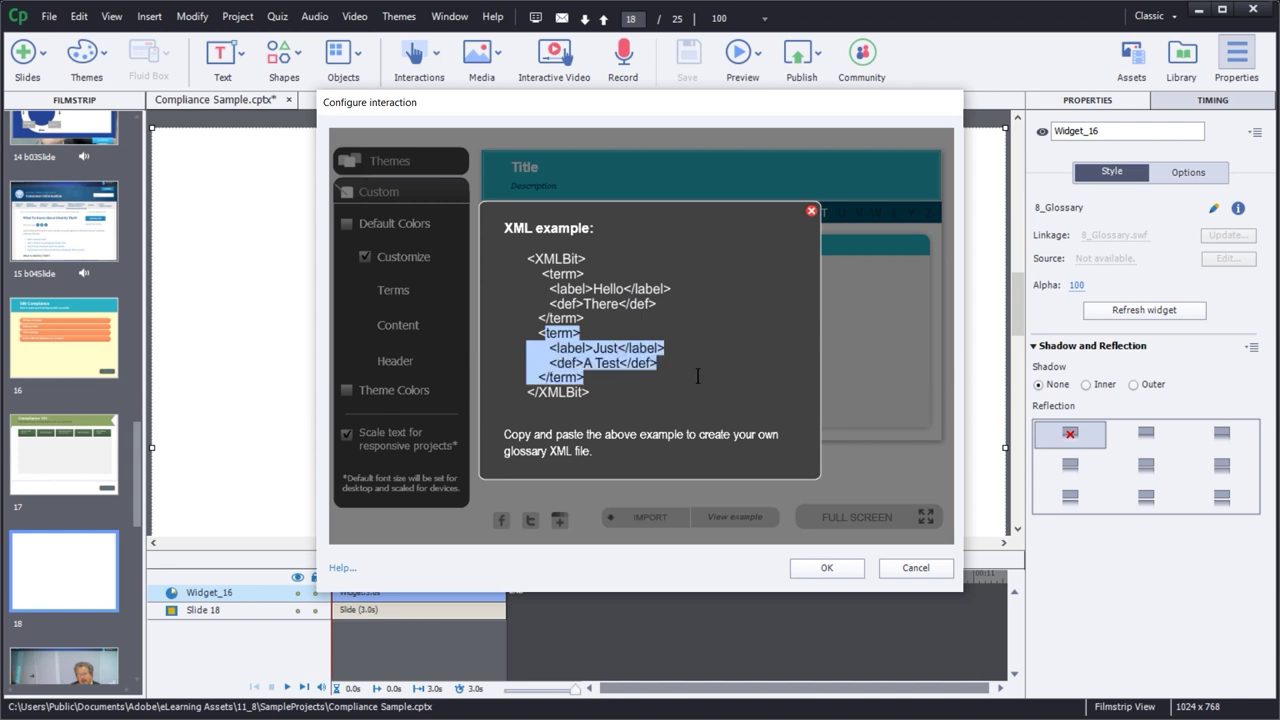
{"action": "left_click", "coordinate": [581, 290]}
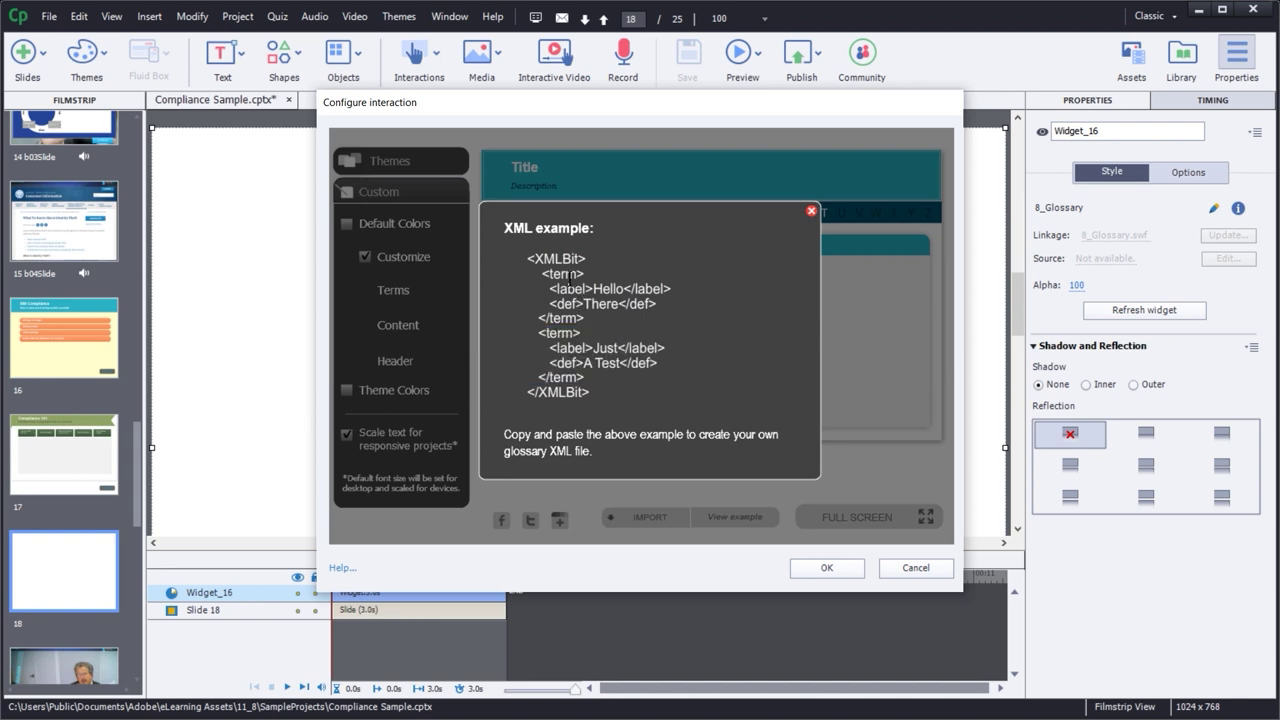
{"action": "left_click_drag", "start_coordinate": [544, 274], "coordinate": [659, 319]}
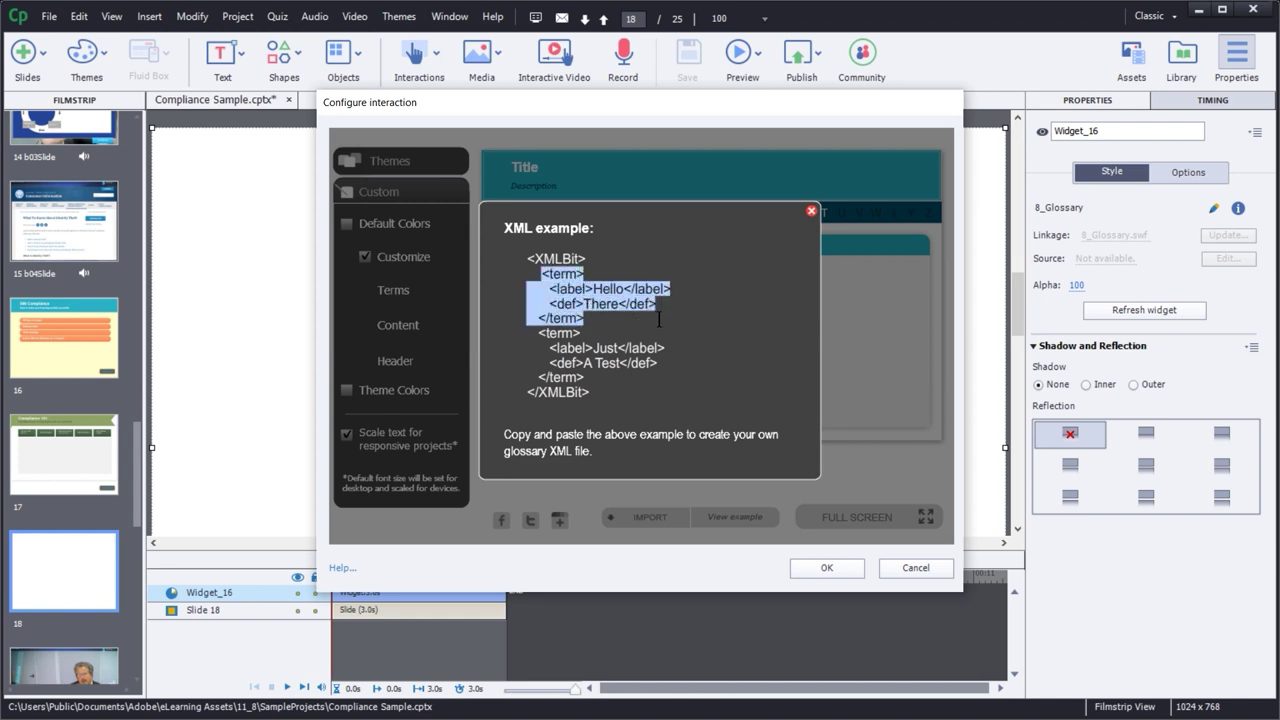
{"action": "left_click_drag", "start_coordinate": [539, 332], "coordinate": [606, 377]}
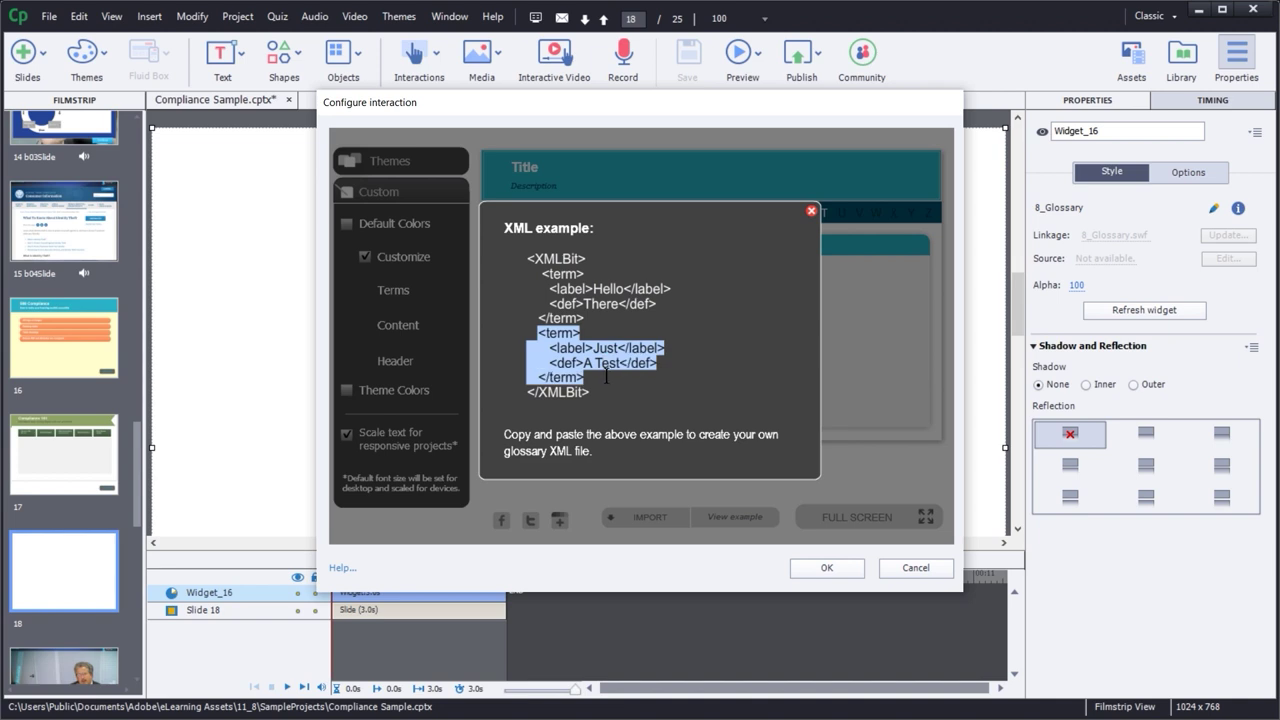
{"action": "left_click", "coordinate": [811, 213]}
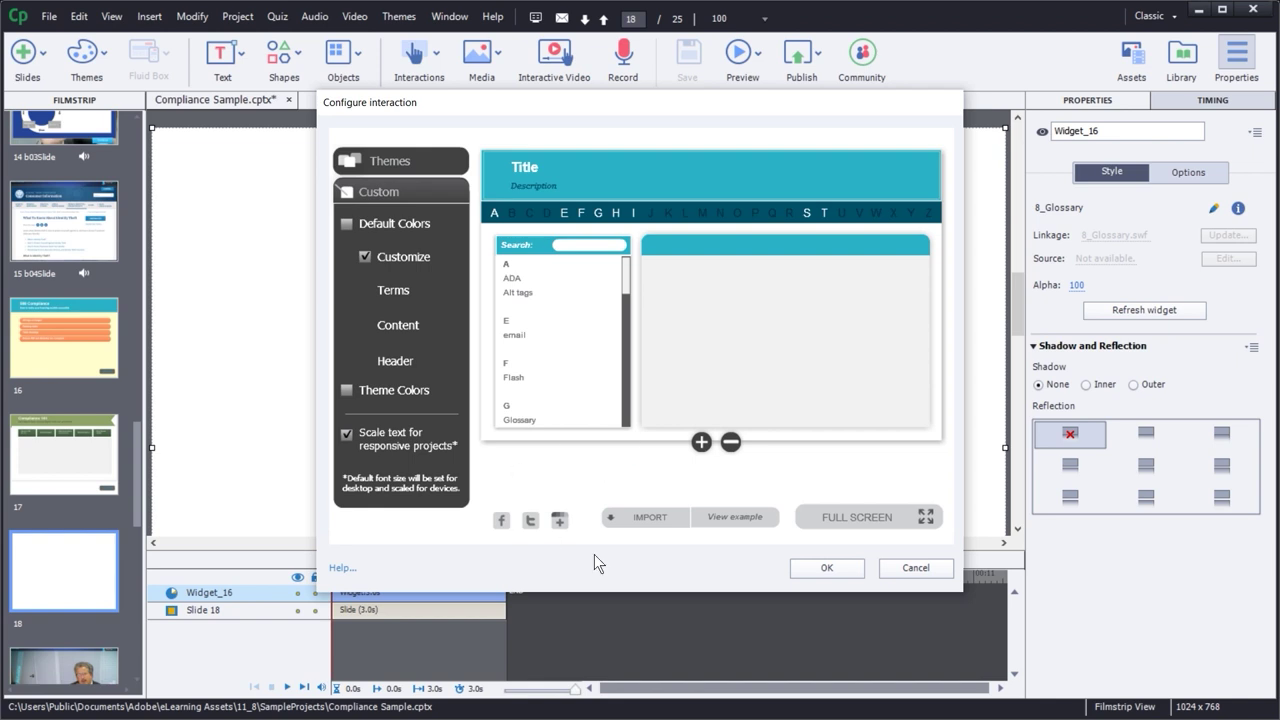
- Apply the glossary configuration and select the NEXT SLIDE button on slide 17
{"action": "left_click", "coordinate": [835, 567]}
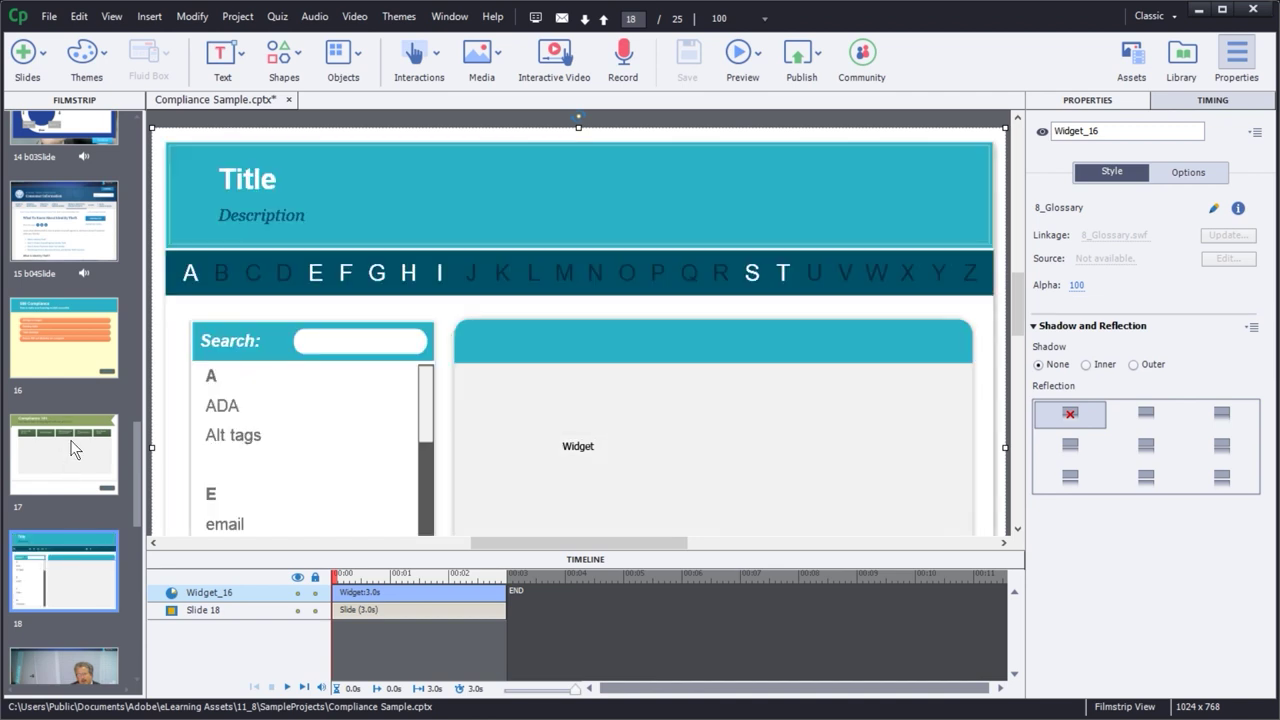
{"action": "left_click", "coordinate": [71, 449]}
{"action": "left_click_drag", "start_coordinate": [1013, 292], "coordinate": [1014, 330]}
{"action": "left_click", "coordinate": [898, 490]}
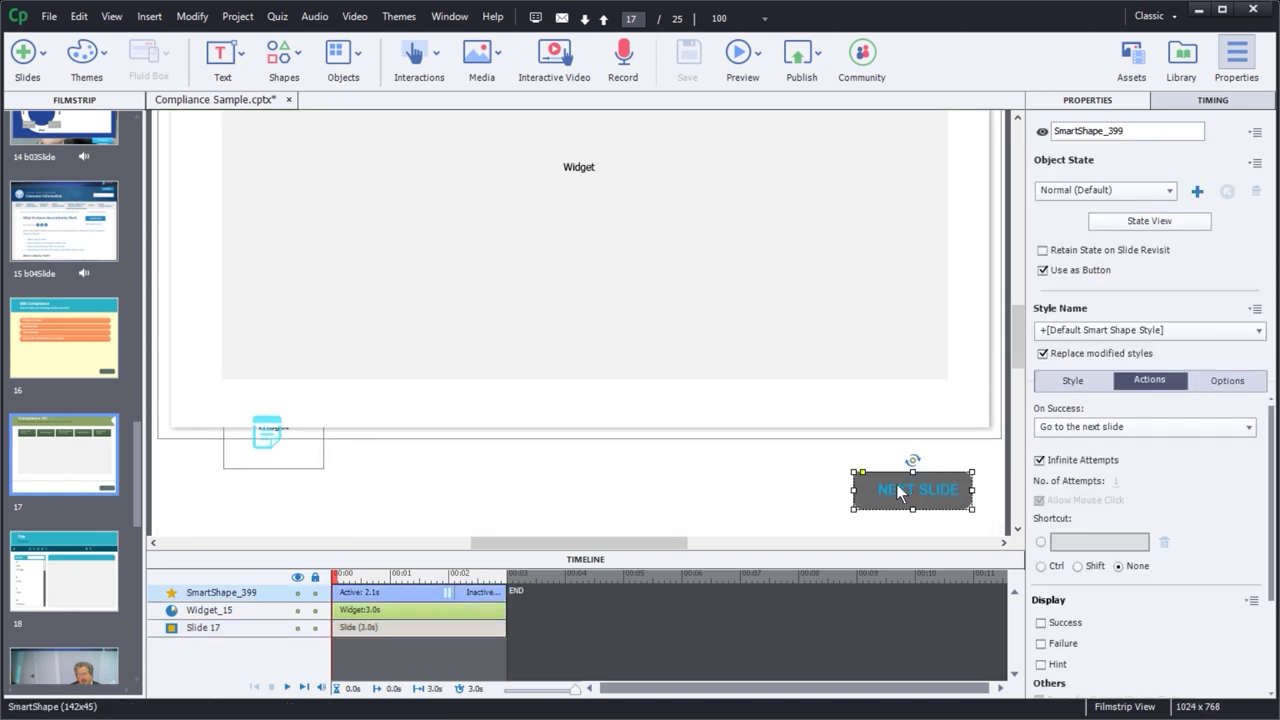
- Paste the NEXT SLIDE button onto slide 18 and preview the slide
{"action": "left_click", "coordinate": [76, 578]}
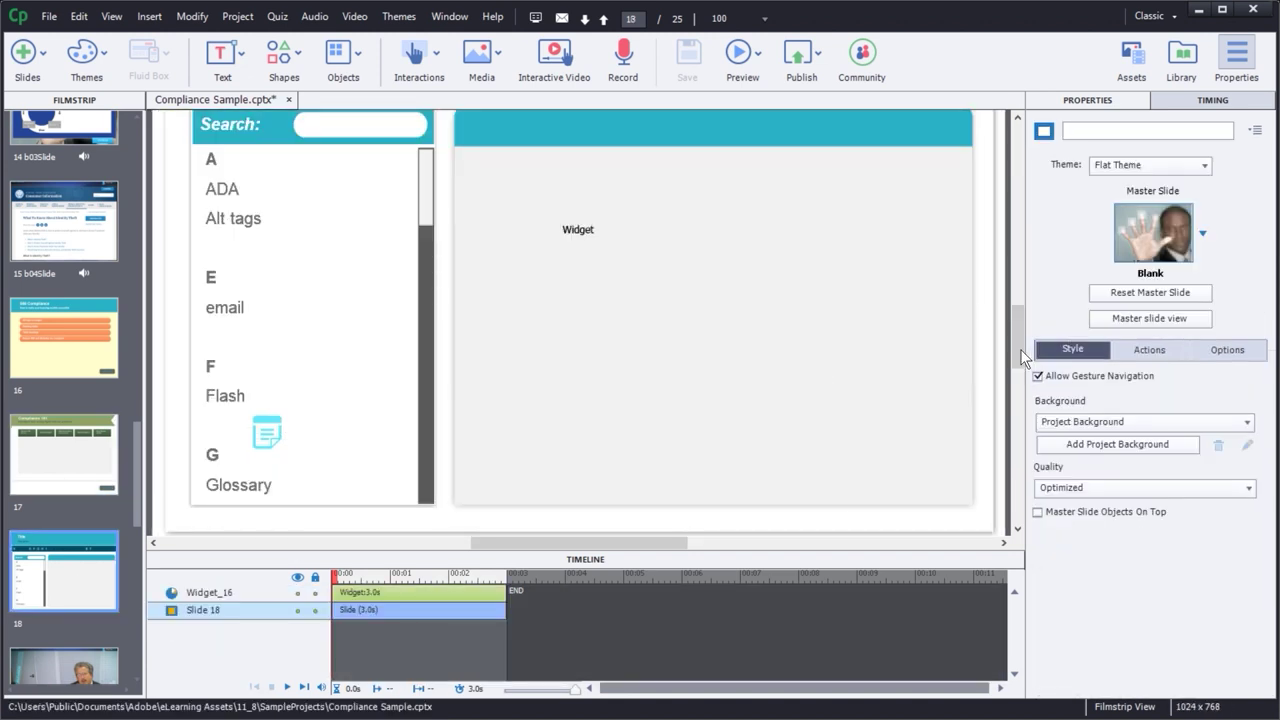
{"action": "left_click_drag", "start_coordinate": [1014, 350], "coordinate": [933, 347]}
{"action": "left_click", "coordinate": [1000, 402]}
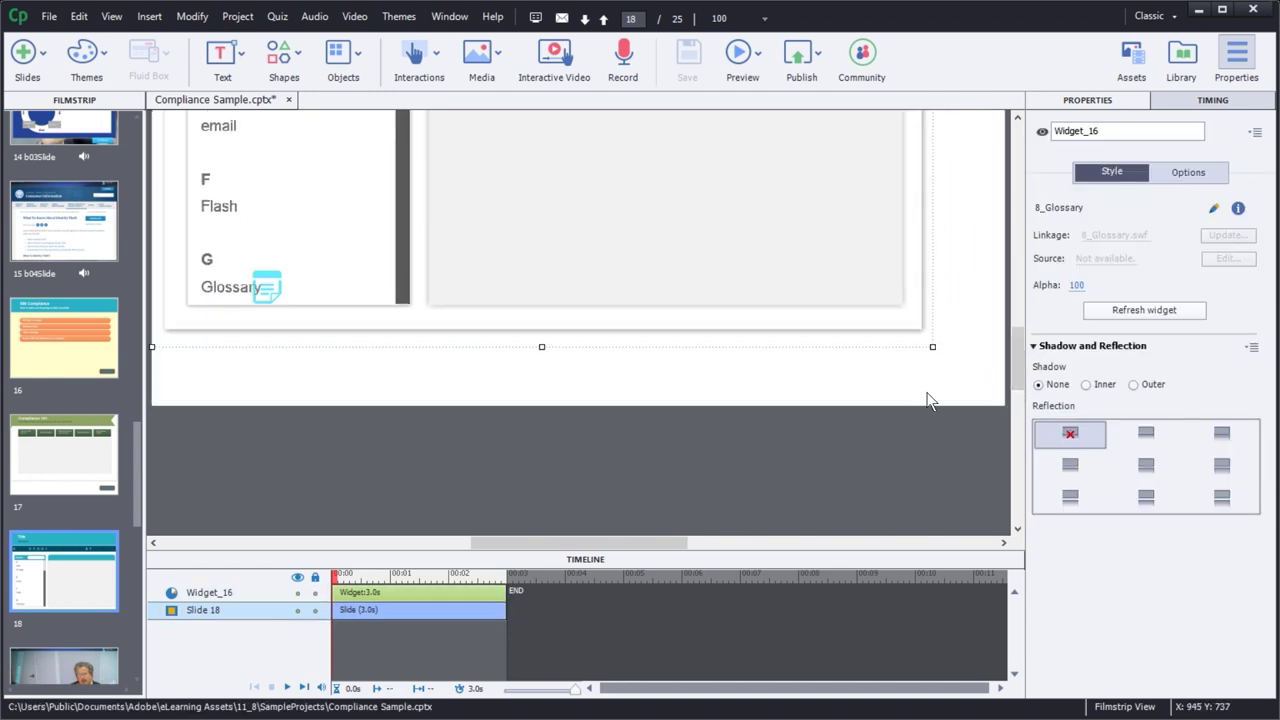
{"action": "left_click", "coordinate": [913, 407]}
{"action": "key", "text": "ctrl+v"}
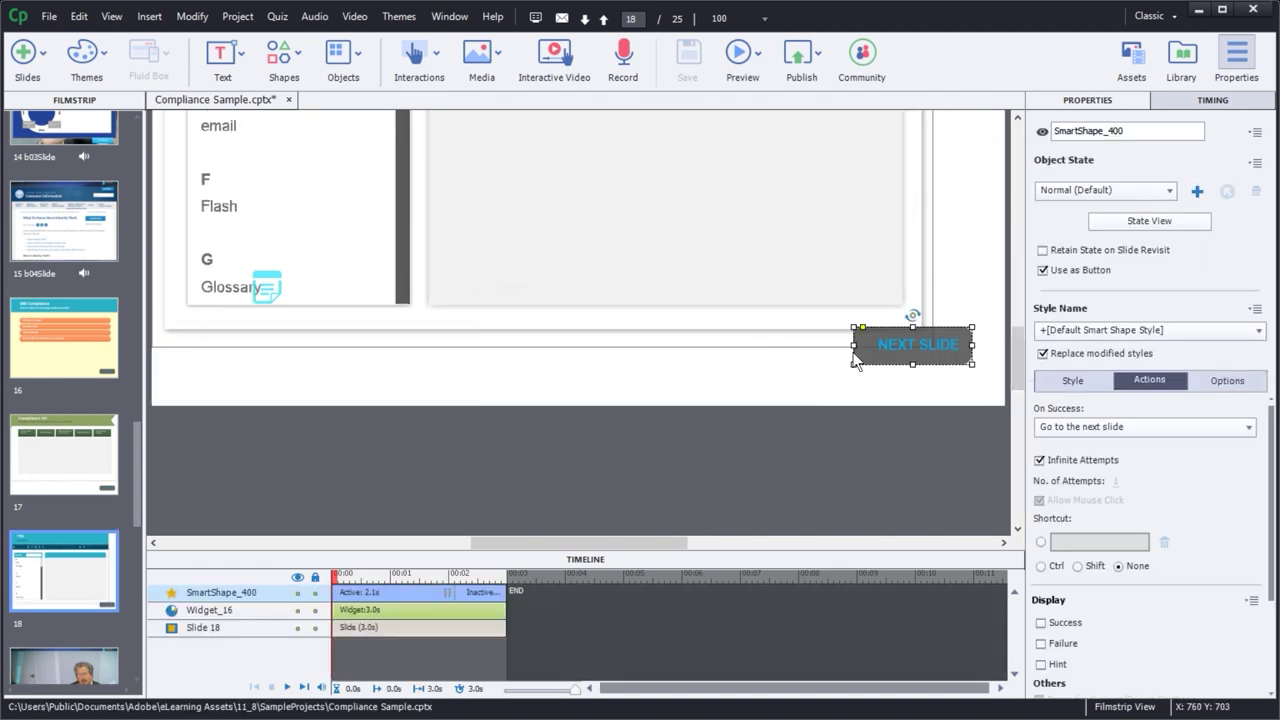
{"action": "left_click", "coordinate": [789, 371]}
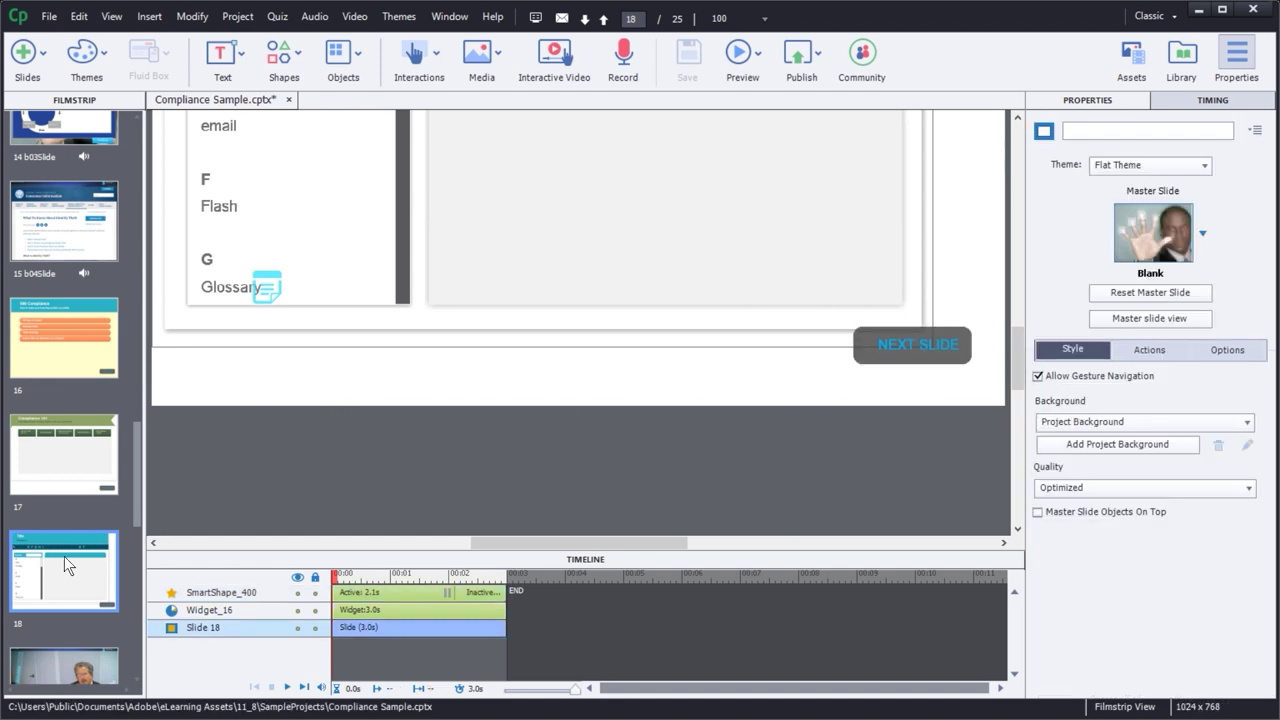
{"action": "key", "text": "ctrl+d"}
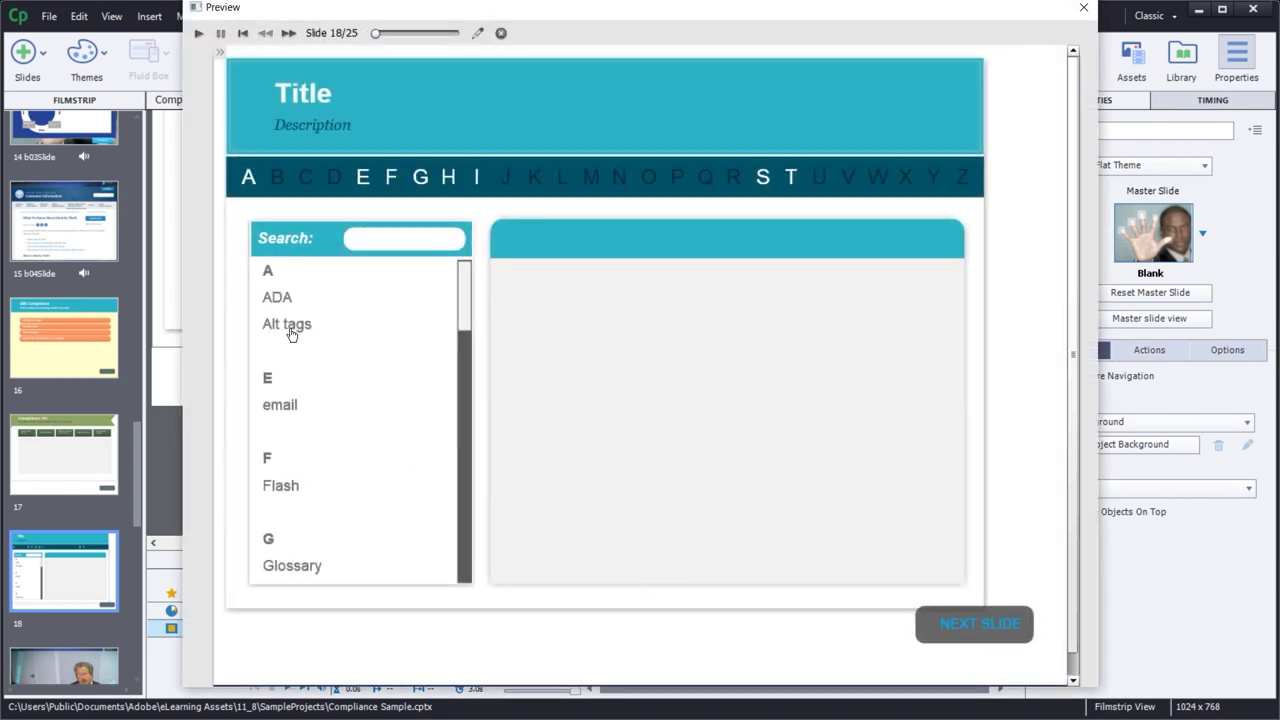
- Check the Alt tags, ADA, email and Headings definitions in the preview
{"action": "left_click", "coordinate": [288, 326]}
{"action": "left_click", "coordinate": [282, 299]}
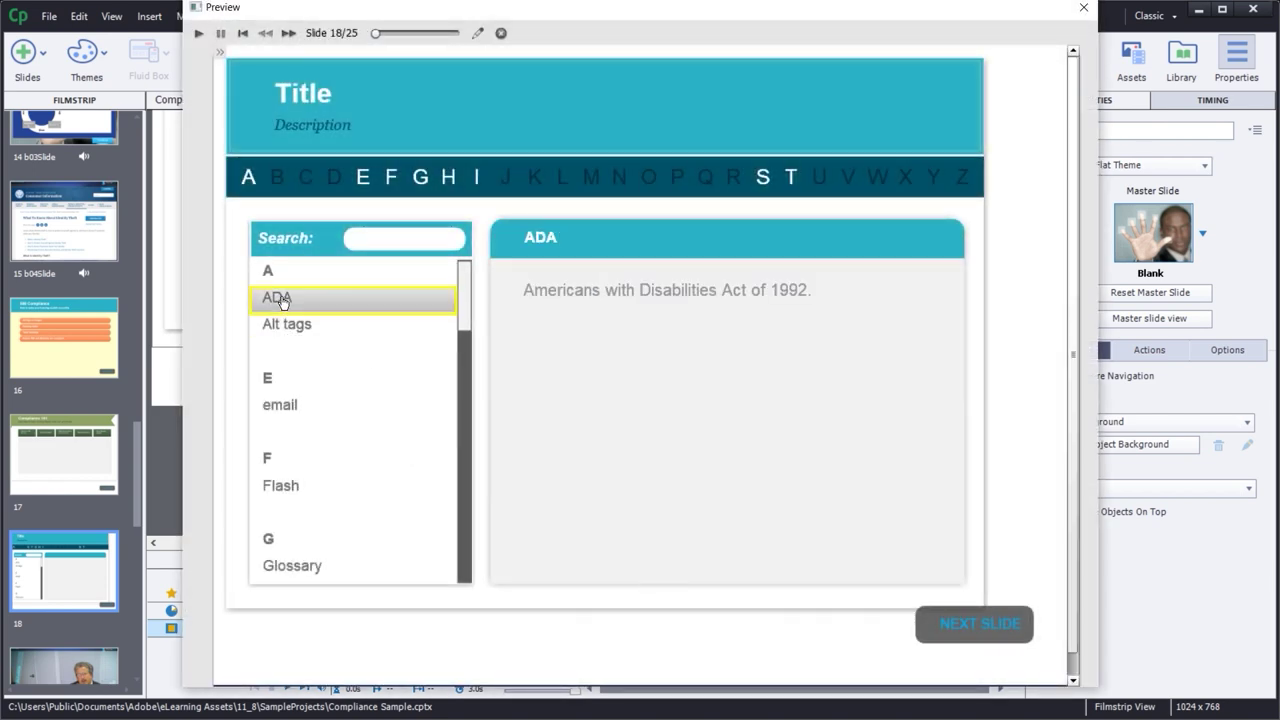
{"action": "left_click", "coordinate": [298, 408]}
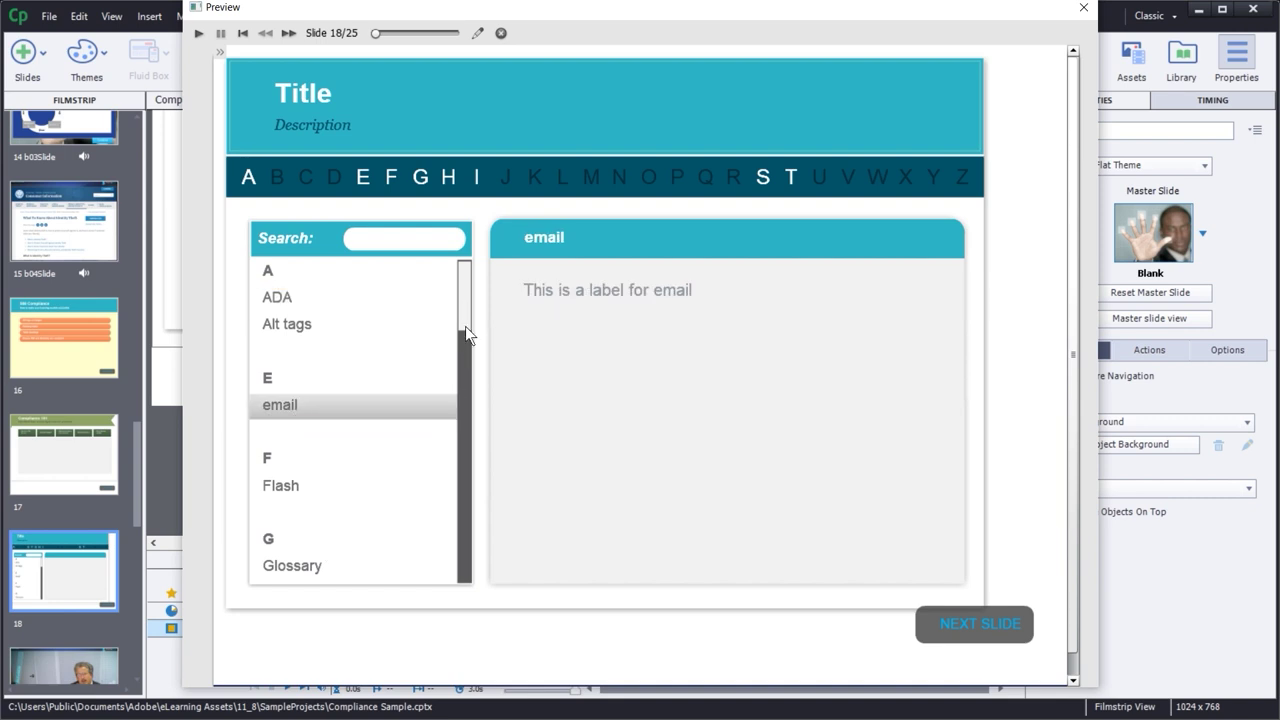
{"action": "left_click_drag", "start_coordinate": [463, 311], "coordinate": [457, 480]}
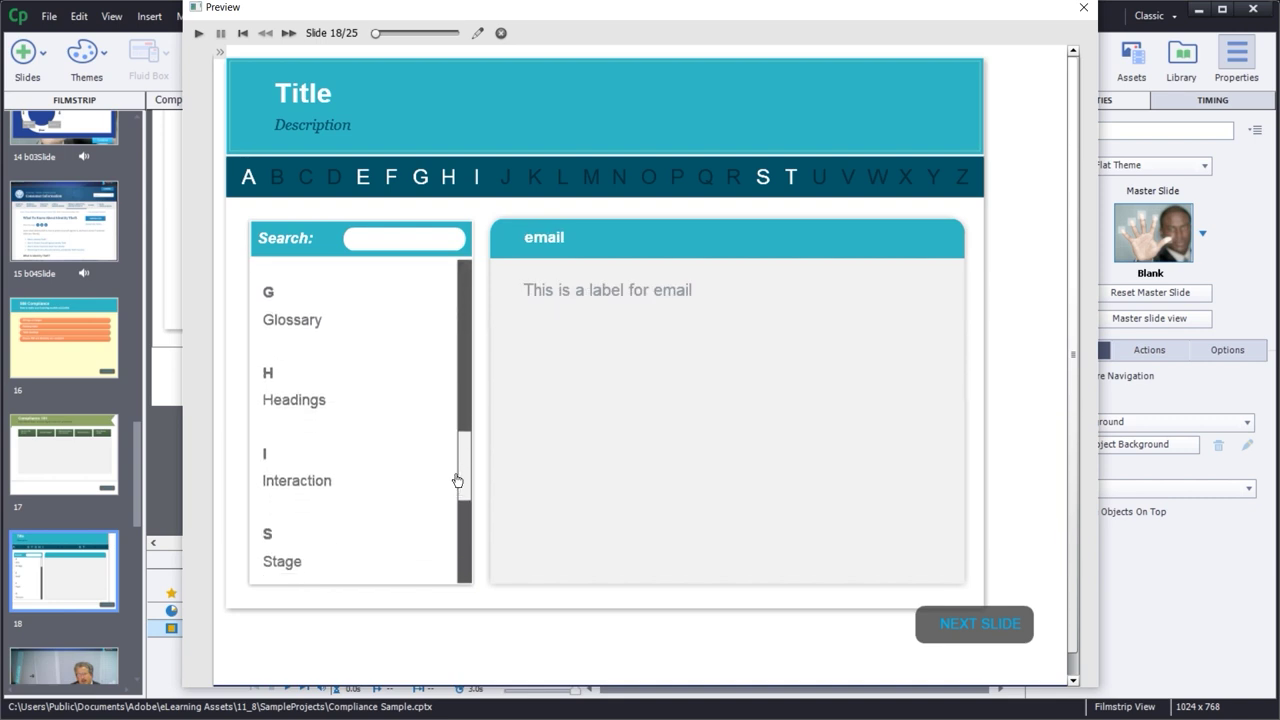
{"action": "left_click", "coordinate": [285, 405]}
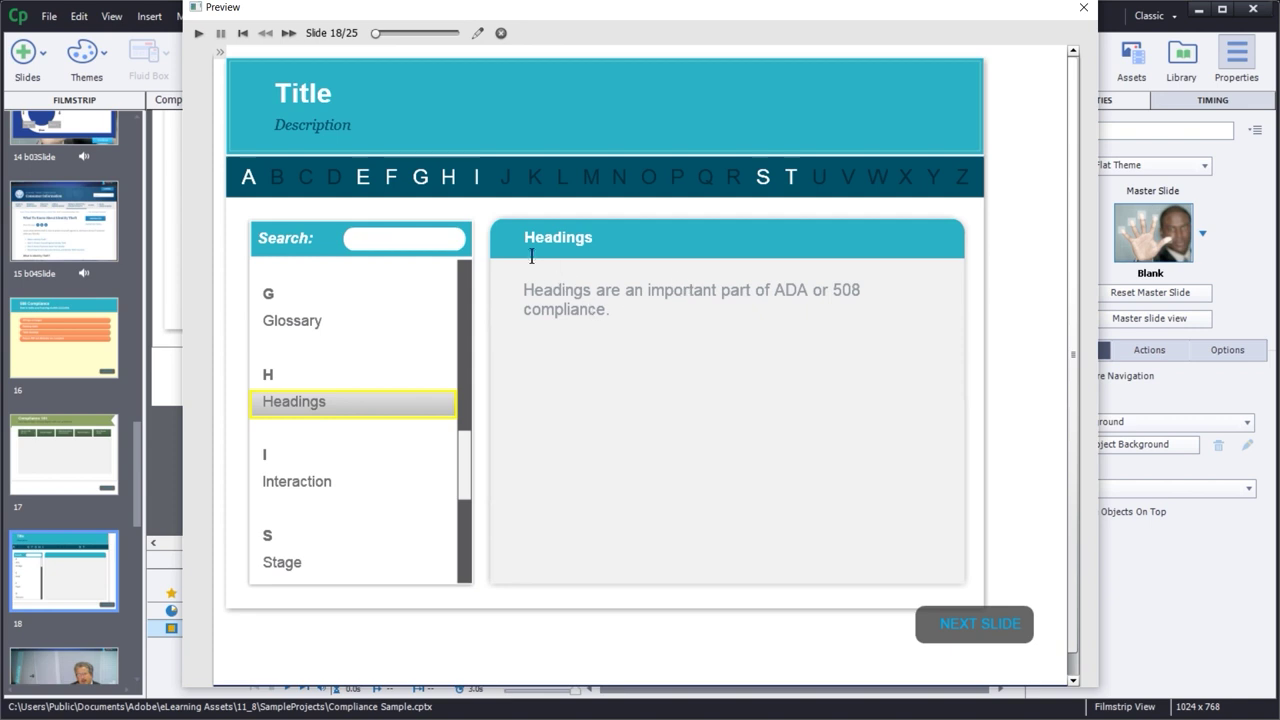
- Jump the term list to letters E, F, G, H and back to A, then recheck Alt tags
{"action": "left_click", "coordinate": [363, 178]}
{"action": "left_click", "coordinate": [391, 178]}
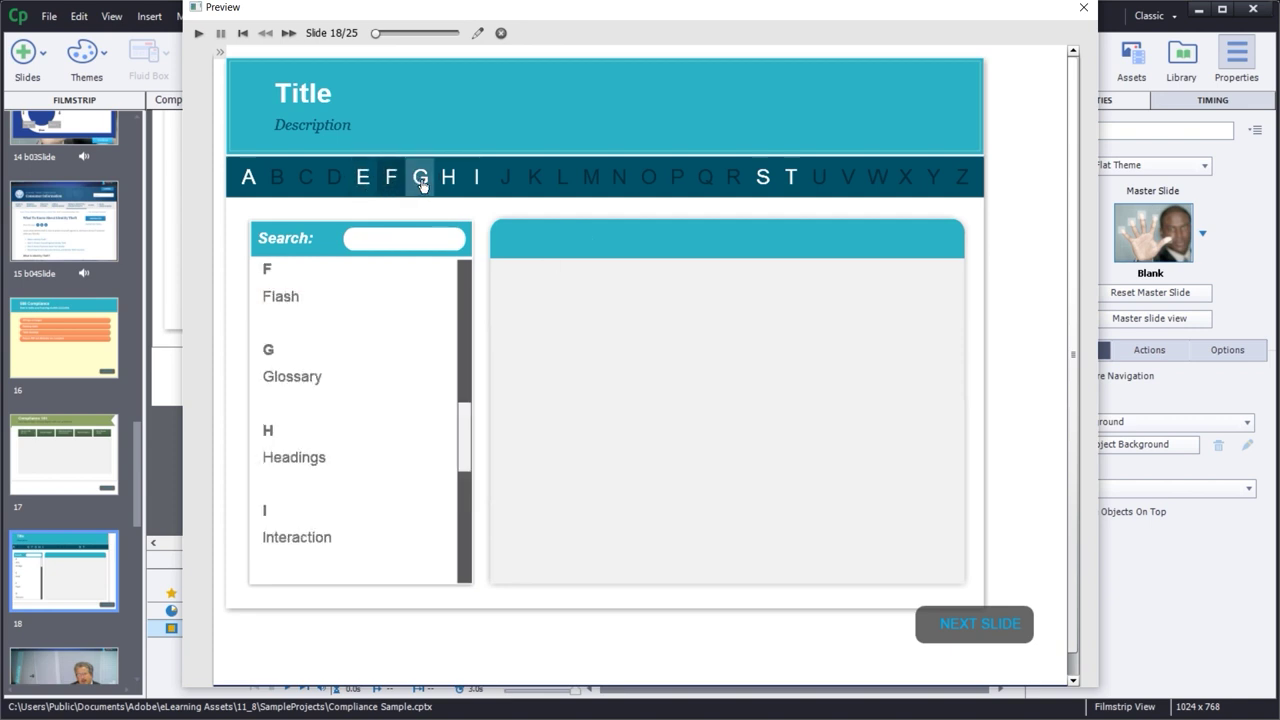
{"action": "left_click", "coordinate": [421, 184]}
{"action": "left_click", "coordinate": [449, 183]}
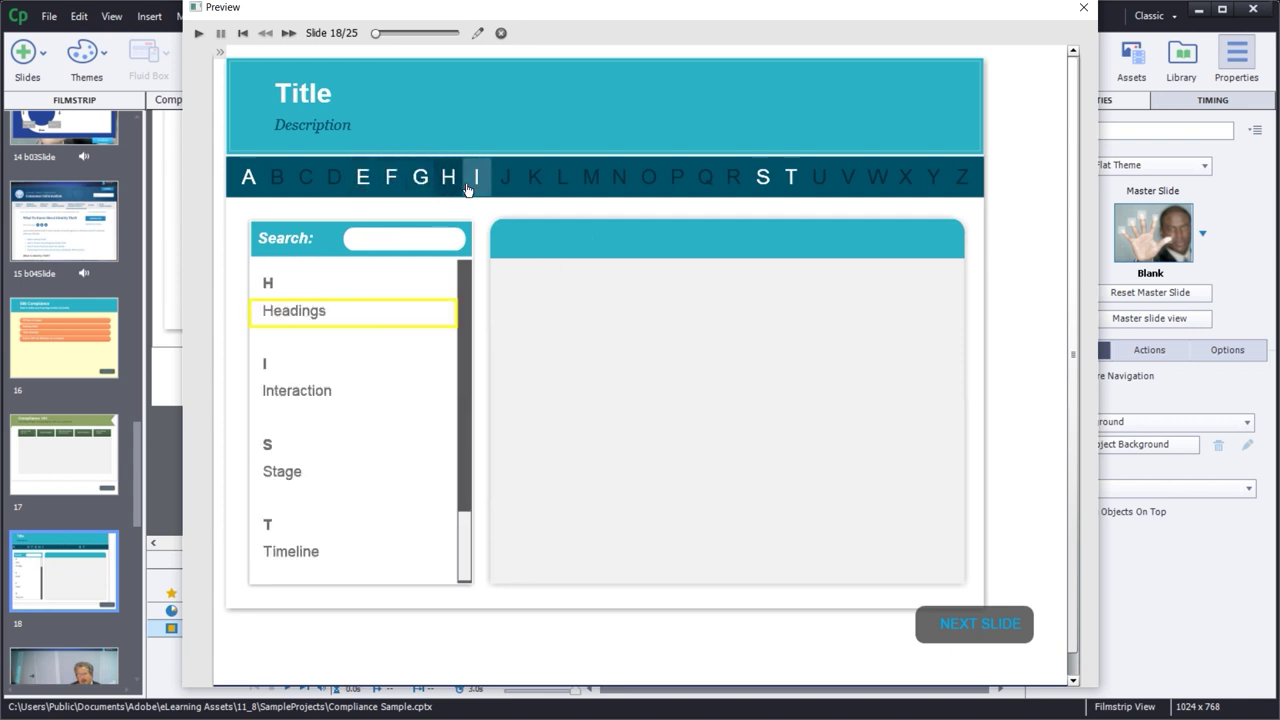
{"action": "left_click", "coordinate": [250, 180]}
{"action": "left_click", "coordinate": [294, 322]}
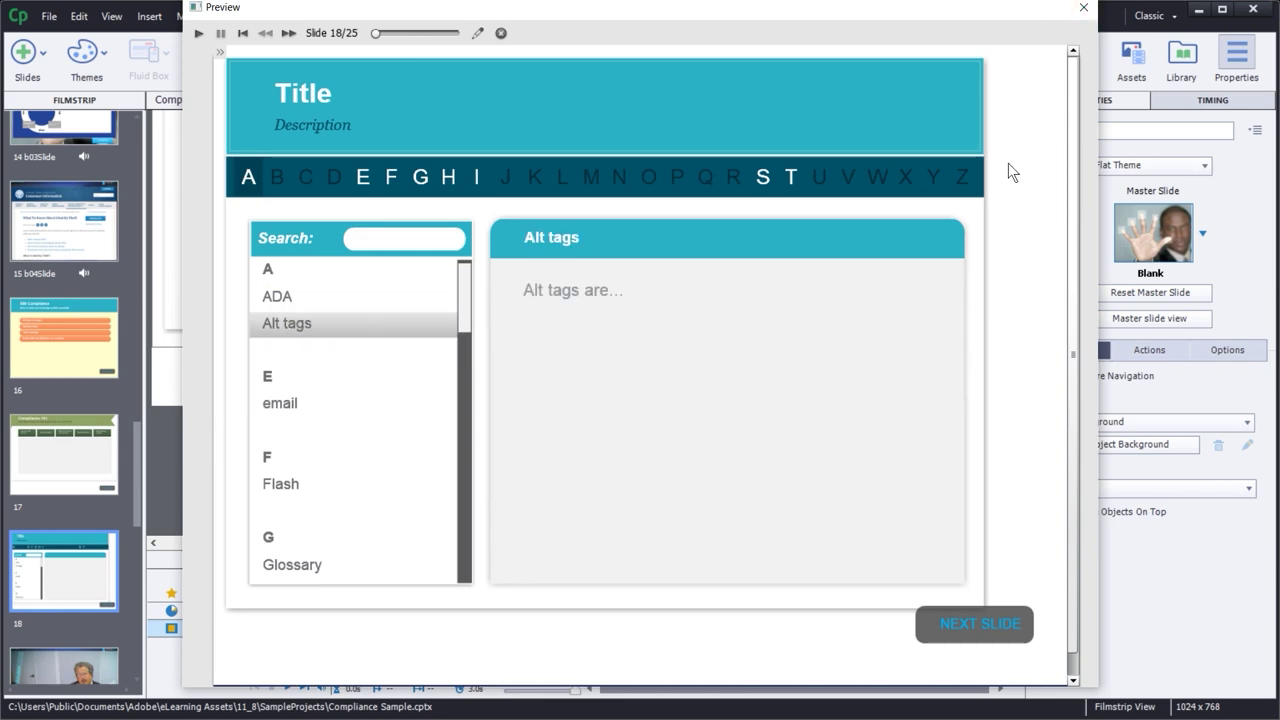
{"action": "left_click", "coordinate": [1083, 8]}
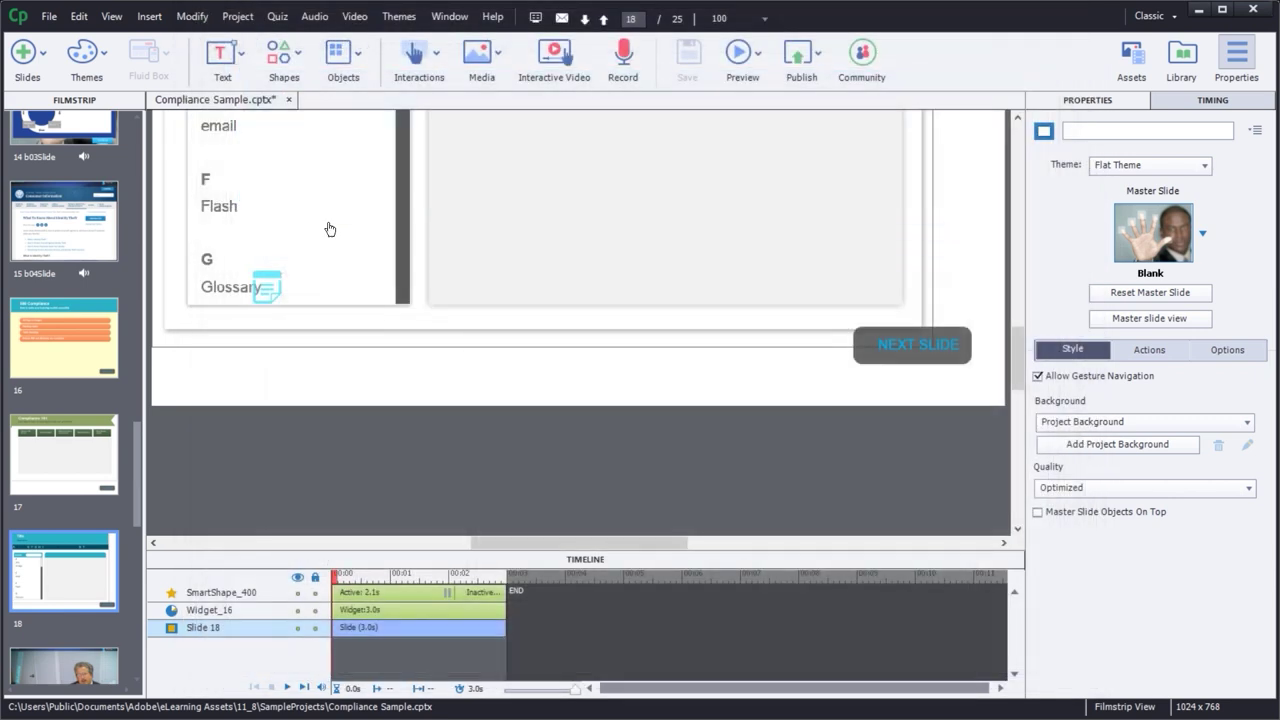
{"action": "left_click", "coordinate": [415, 72]}
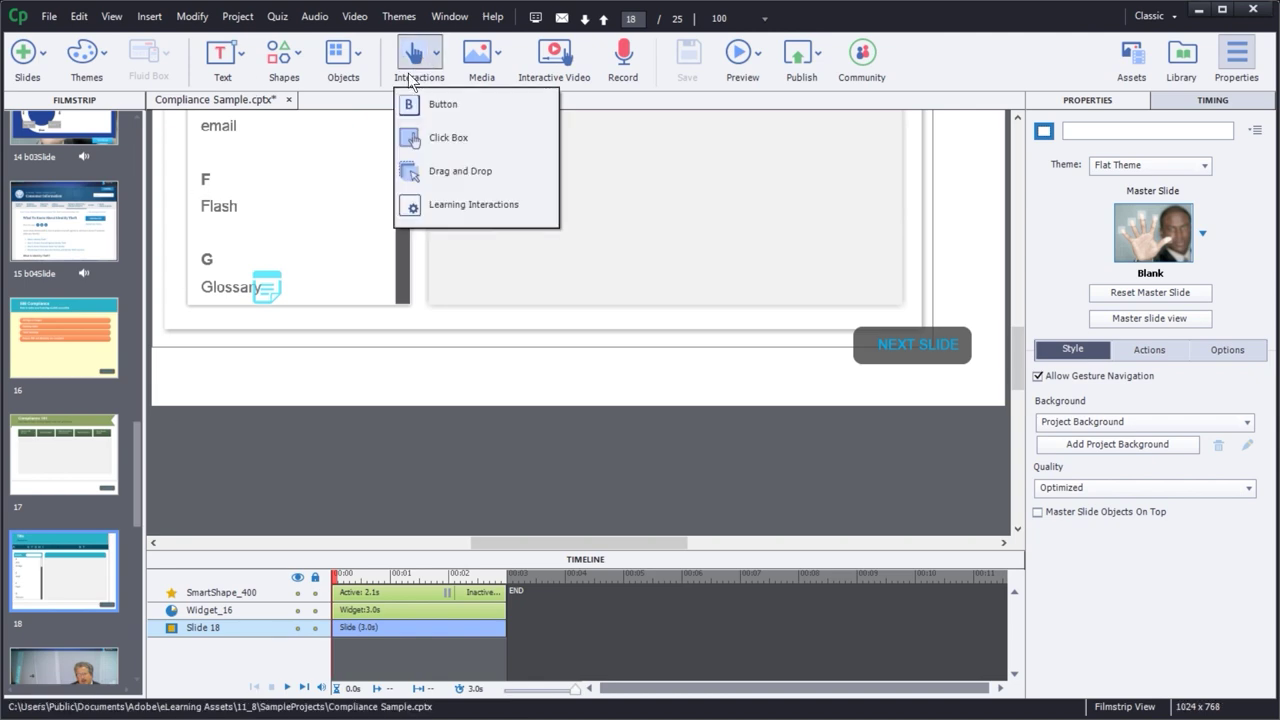
{"action": "left_click", "coordinate": [441, 205]}
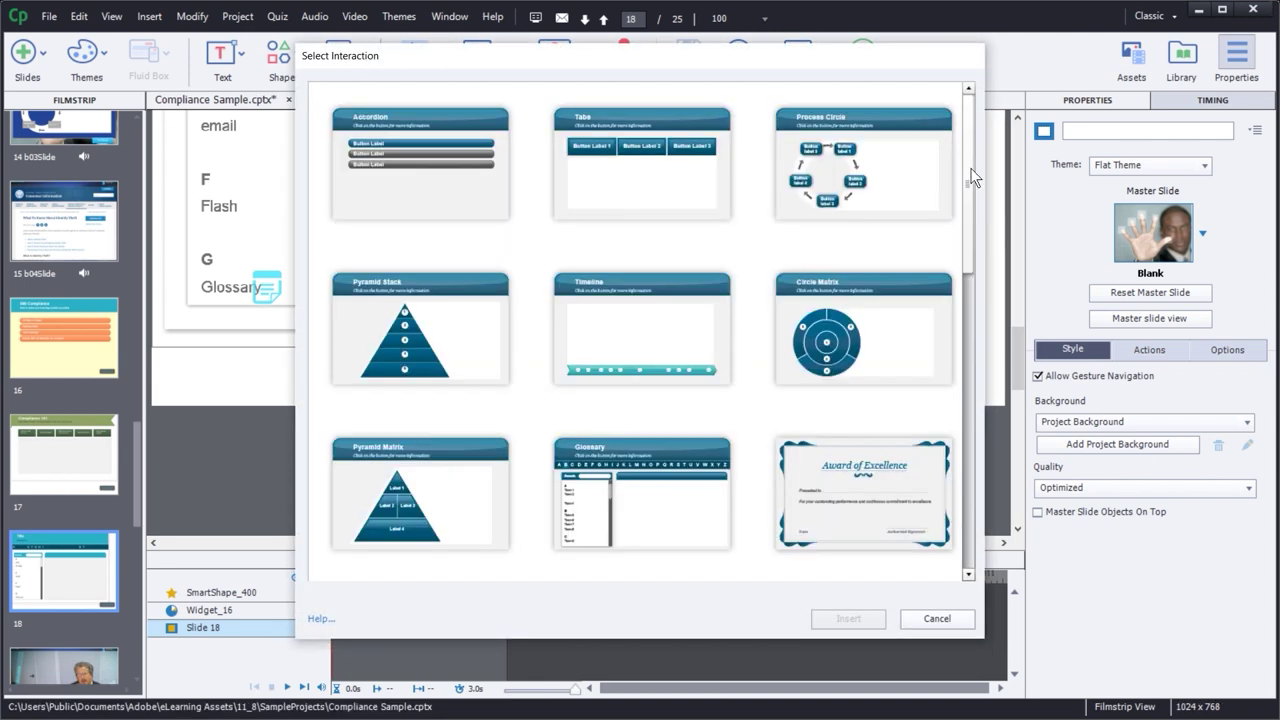
{"action": "left_click_drag", "start_coordinate": [966, 171], "coordinate": [868, 200]}
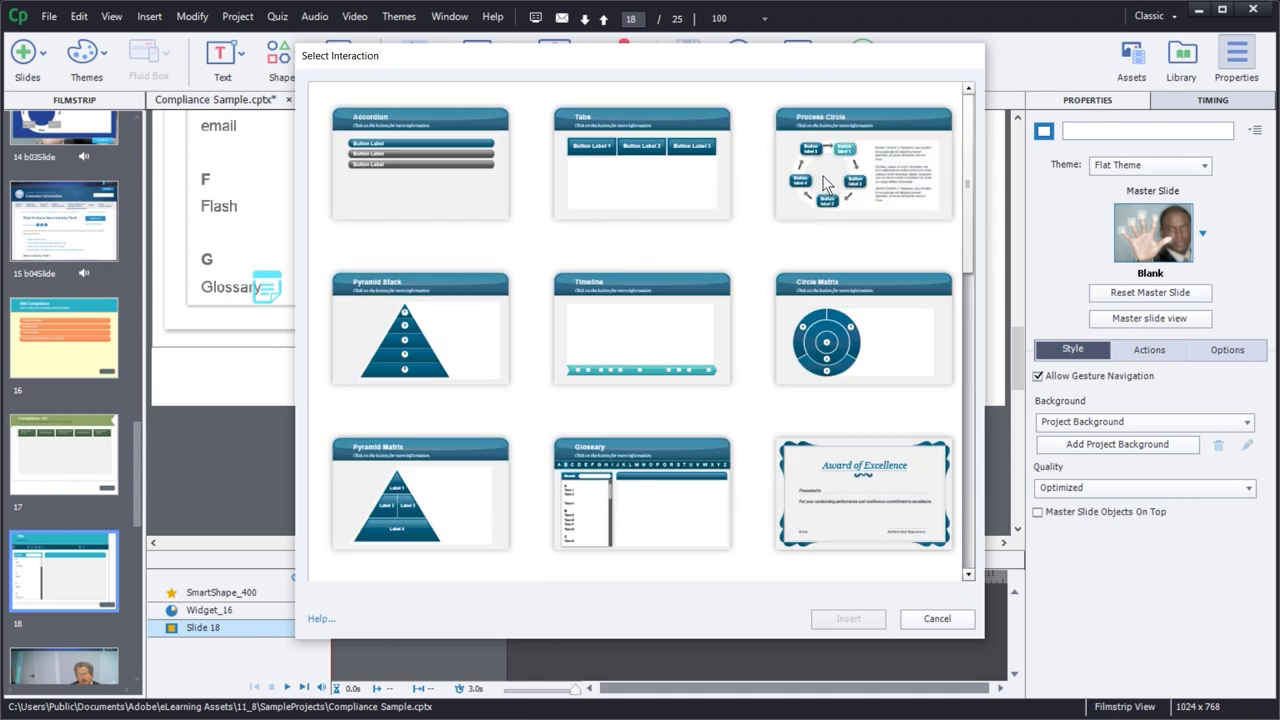
{"action": "left_click_drag", "start_coordinate": [965, 184], "coordinate": [947, 180]}
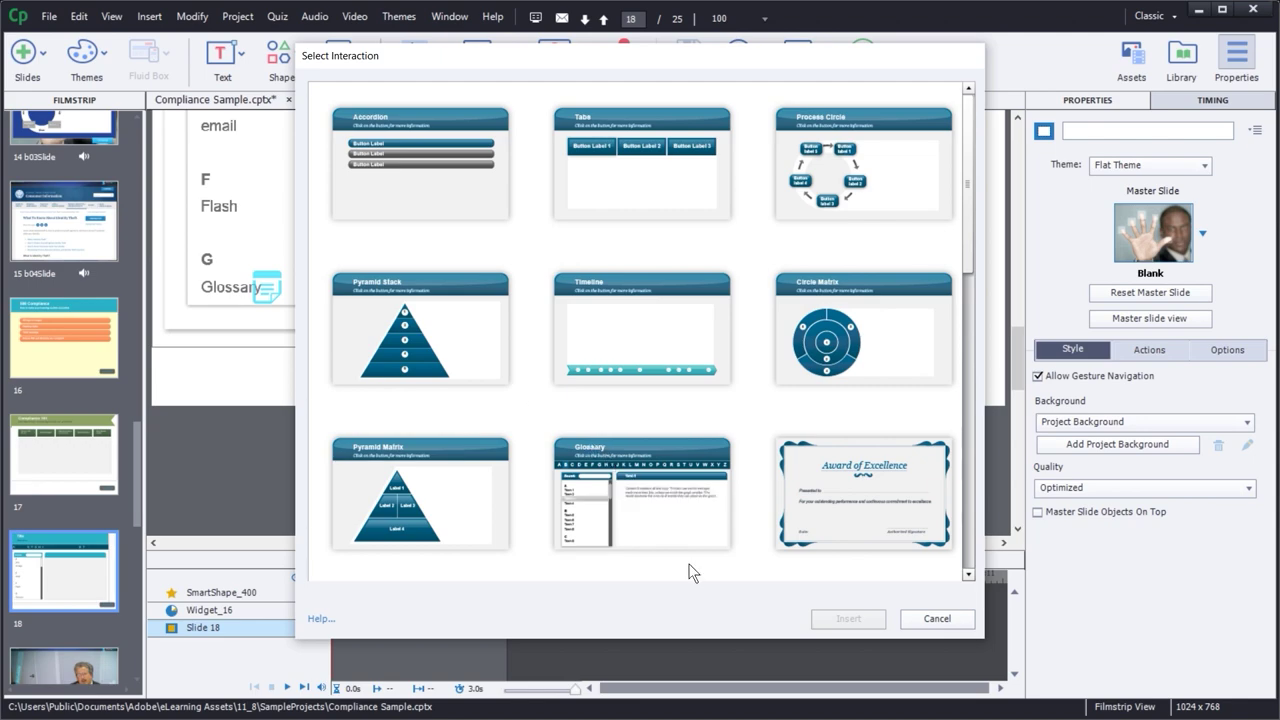
{"action": "left_click", "coordinate": [936, 619]}
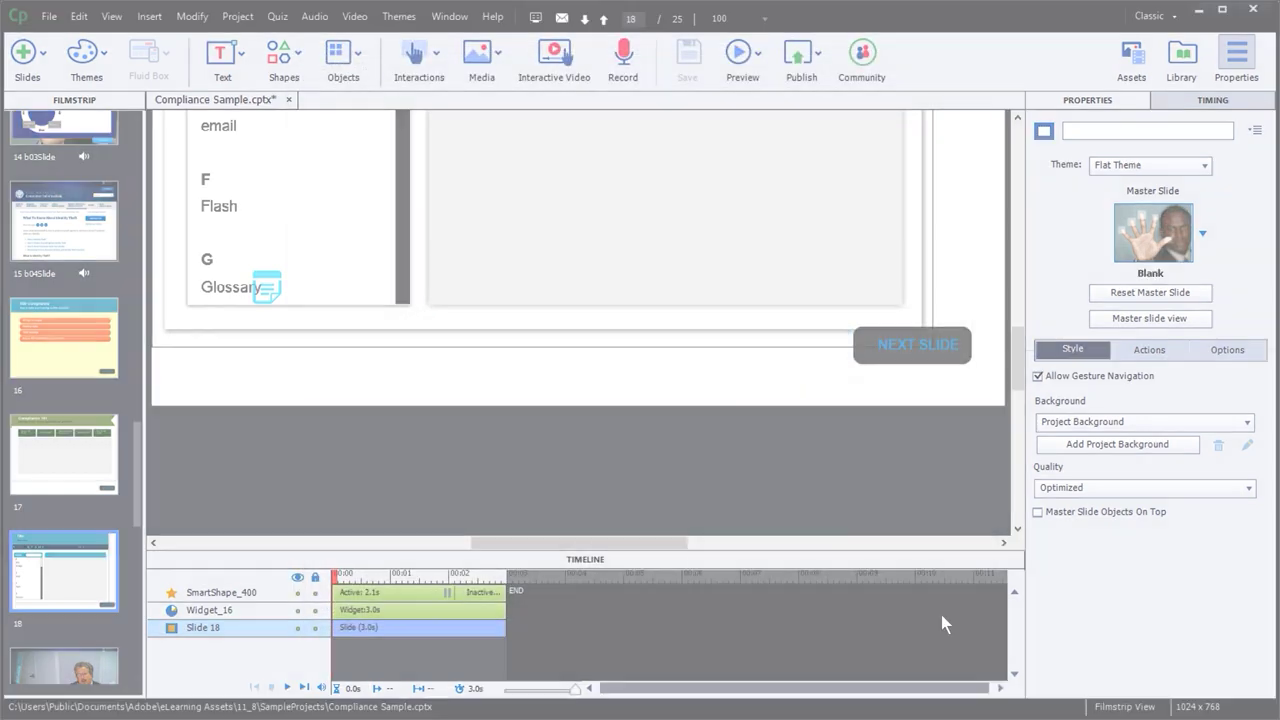
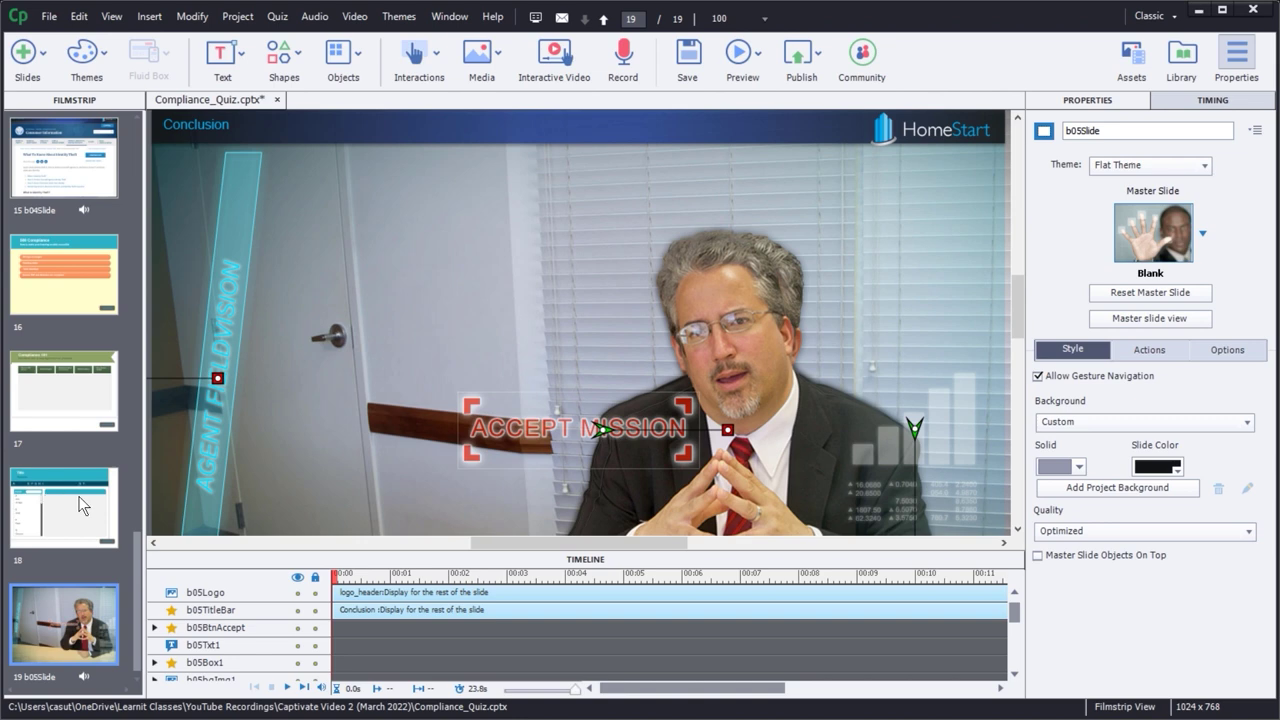
{"action": "left_click", "coordinate": [74, 496]}
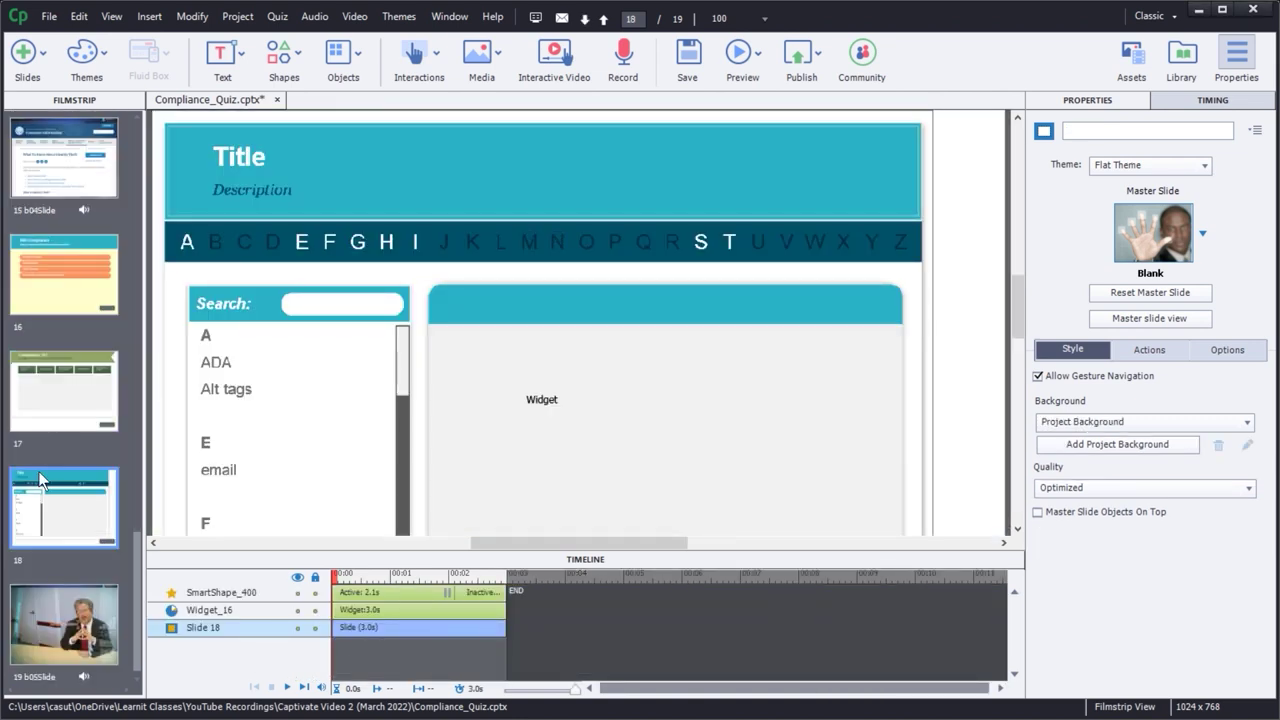
{"action": "left_click", "coordinate": [72, 618]}
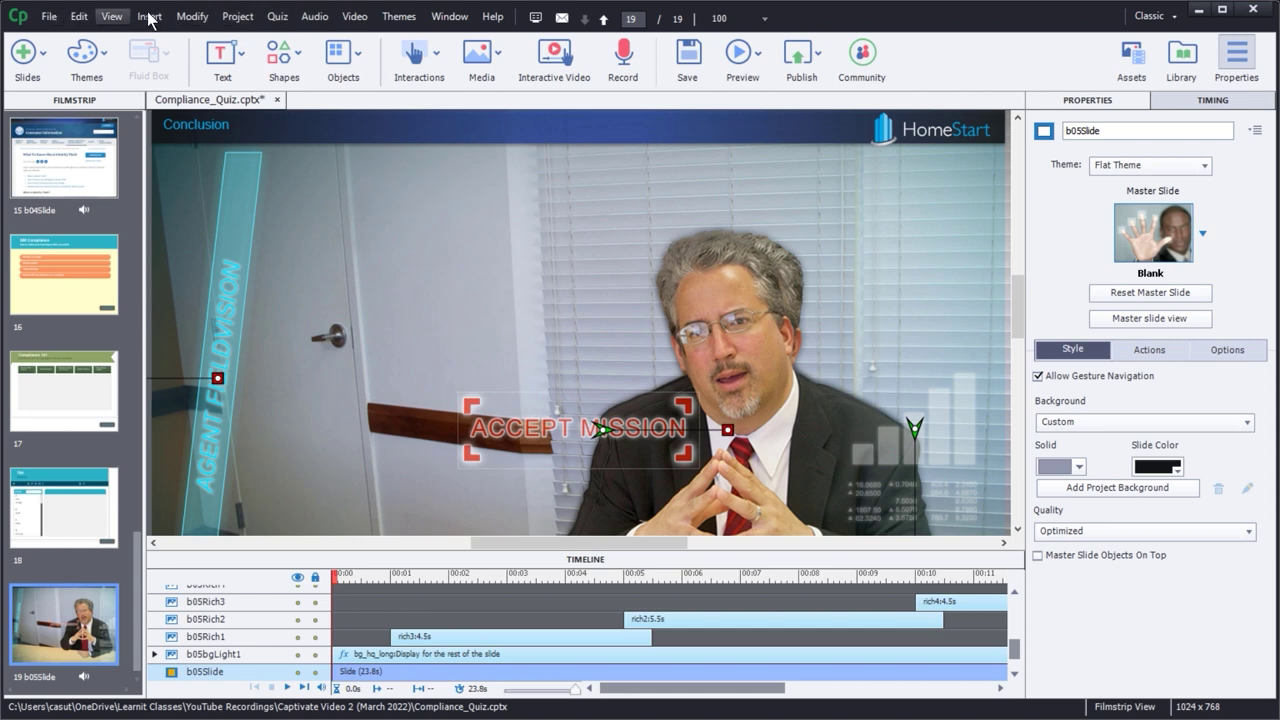
- Bring up Quiz Preferences from the Quiz menu
{"action": "left_click", "coordinate": [276, 18]}
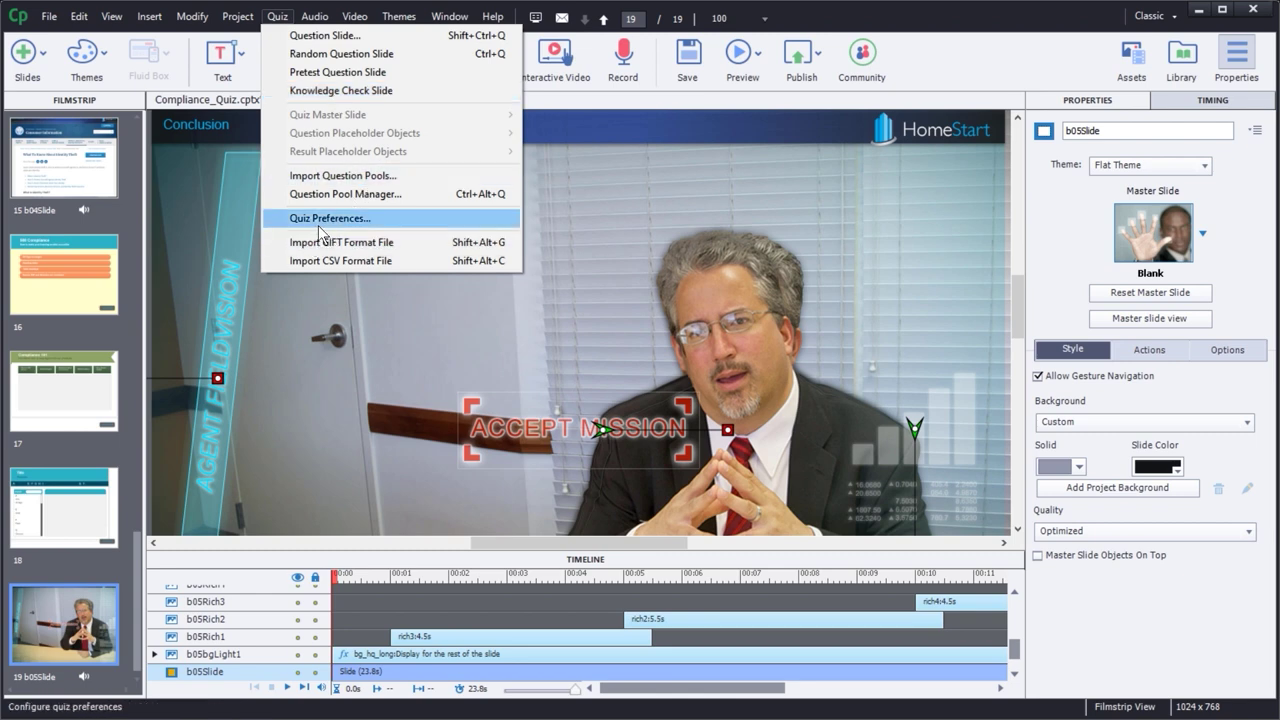
{"action": "key", "text": "Escape"}
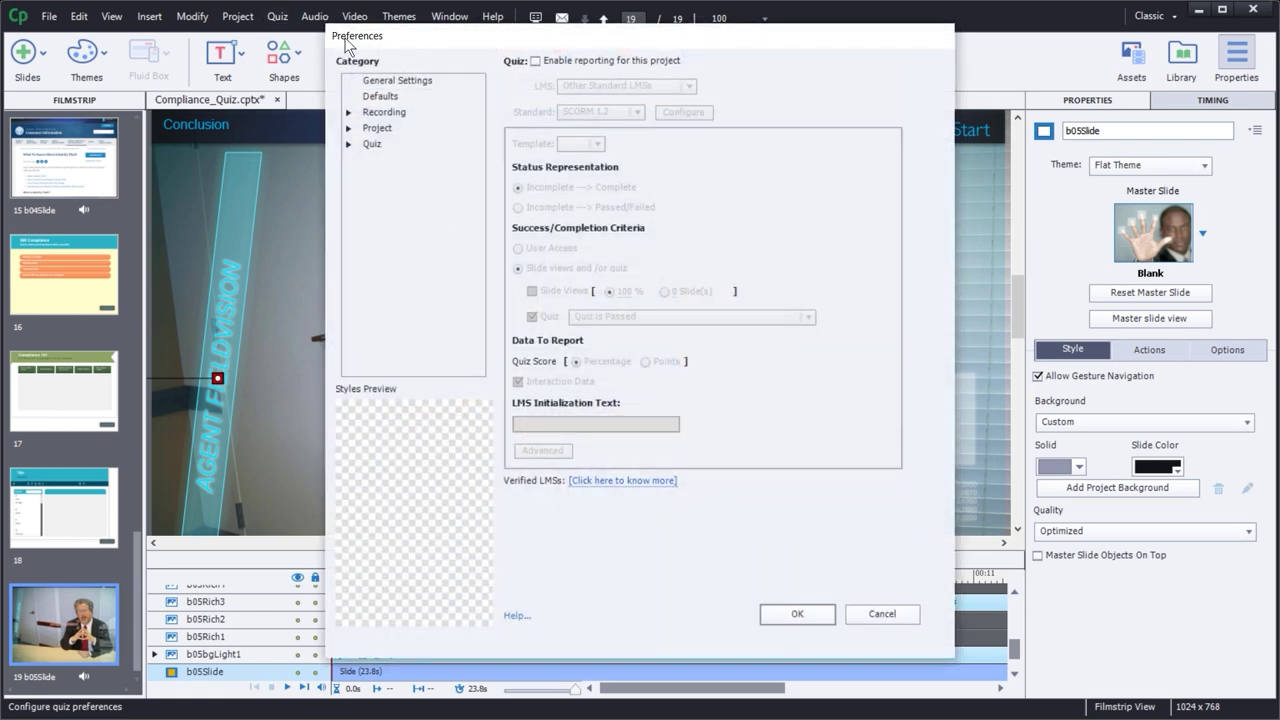
- Expand the Quiz category and browse its Settings, Pass or Fail and Default Labels pages
{"action": "left_click", "coordinate": [378, 146]}
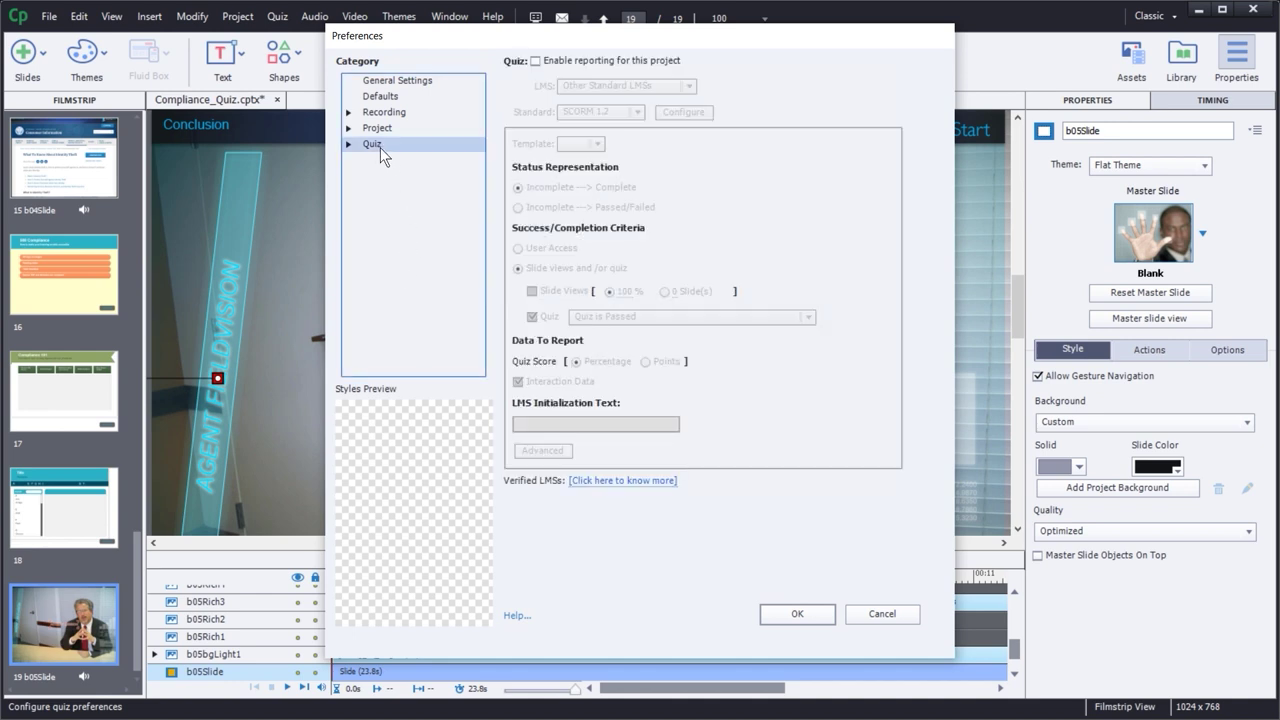
{"action": "left_click", "coordinate": [349, 144]}
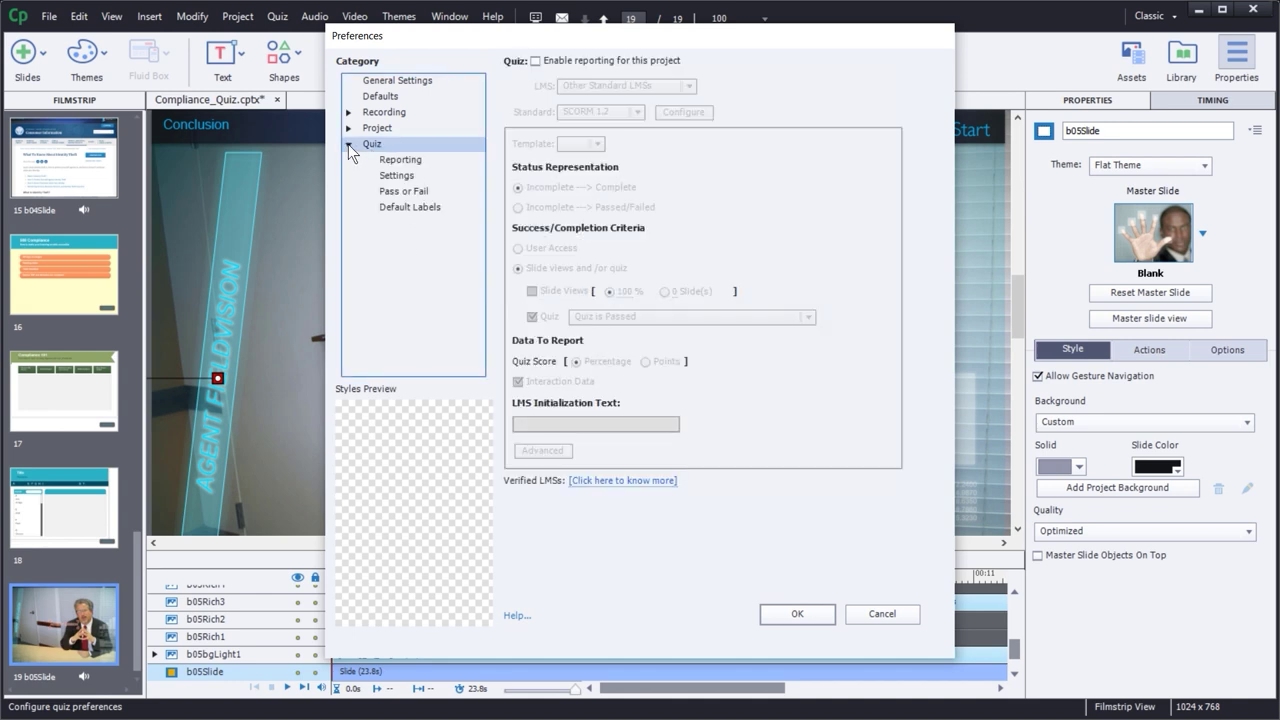
{"action": "left_click", "coordinate": [406, 162]}
{"action": "left_click", "coordinate": [405, 177]}
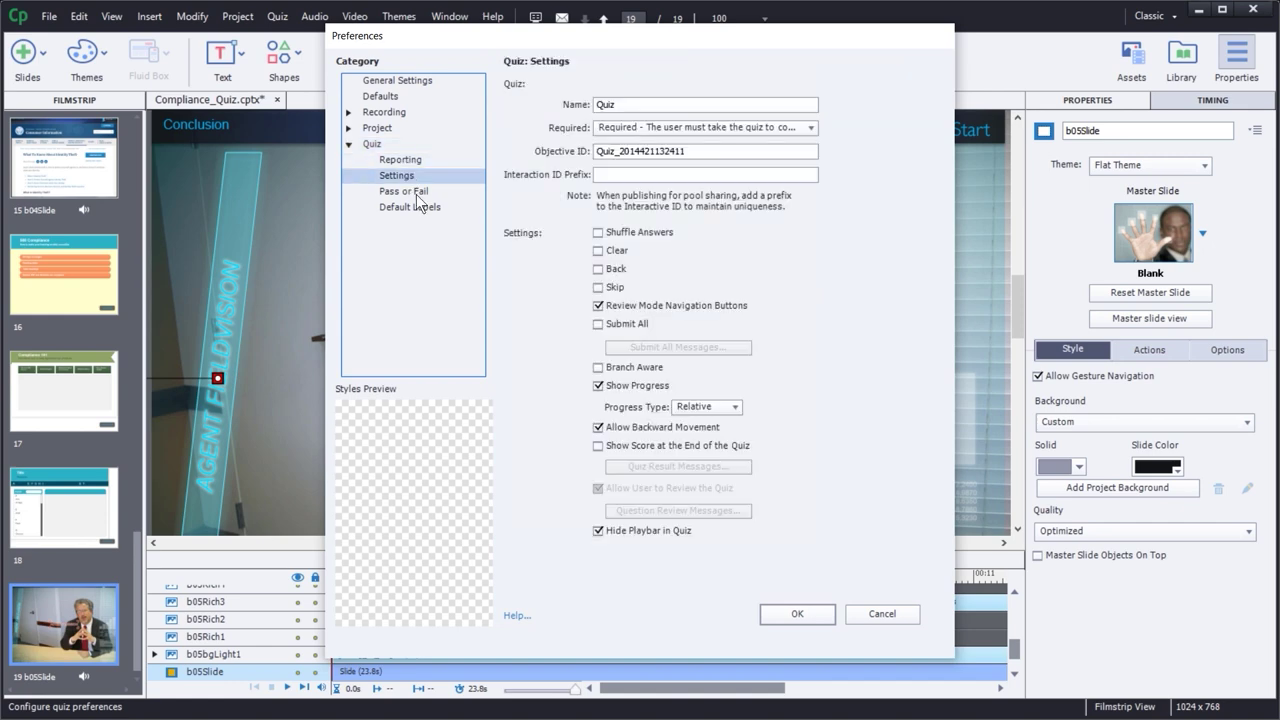
{"action": "left_click", "coordinate": [415, 194]}
{"action": "left_click", "coordinate": [414, 208]}
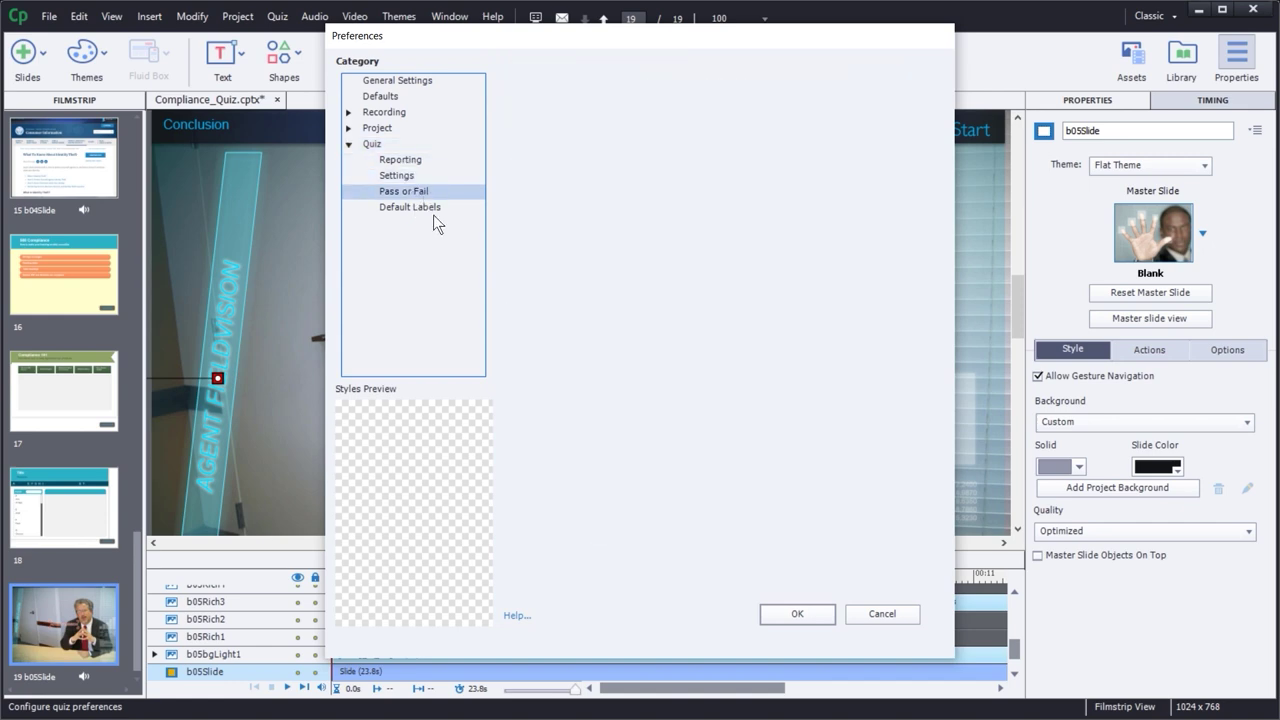
- On the quiz Reporting page, check Enable reporting for this project
{"action": "left_click", "coordinate": [400, 162]}
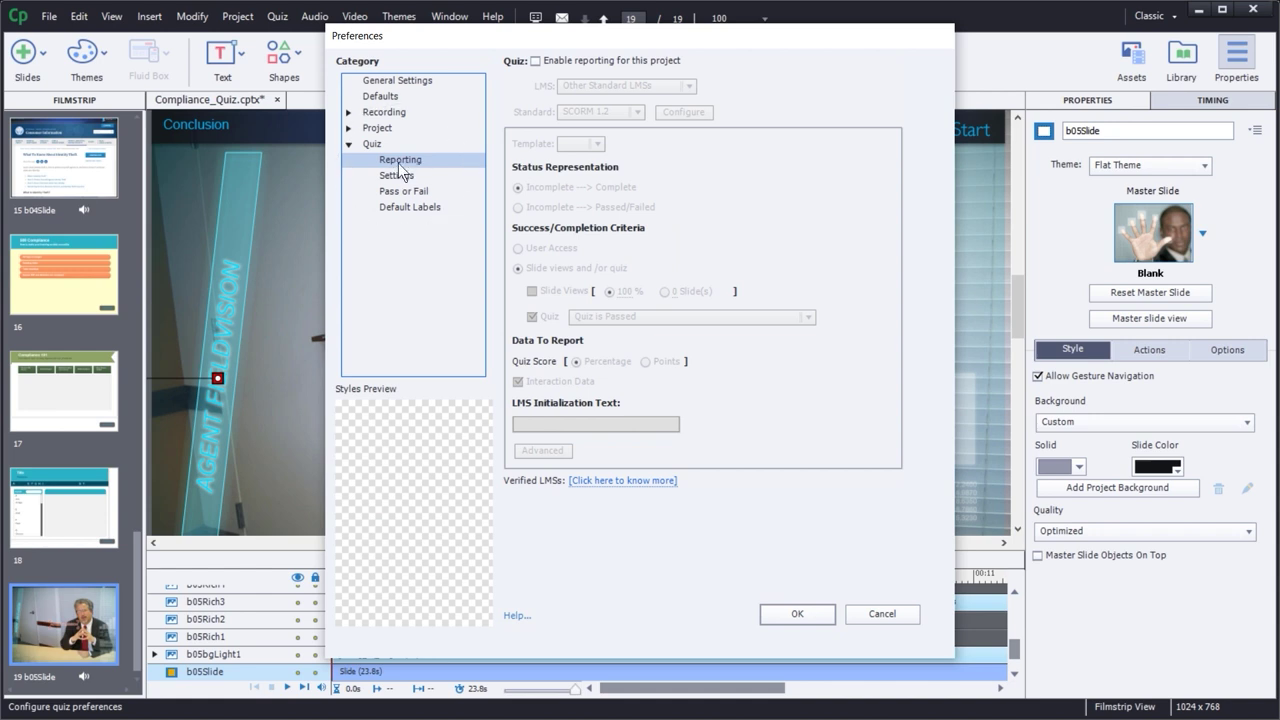
{"action": "left_click", "coordinate": [376, 147]}
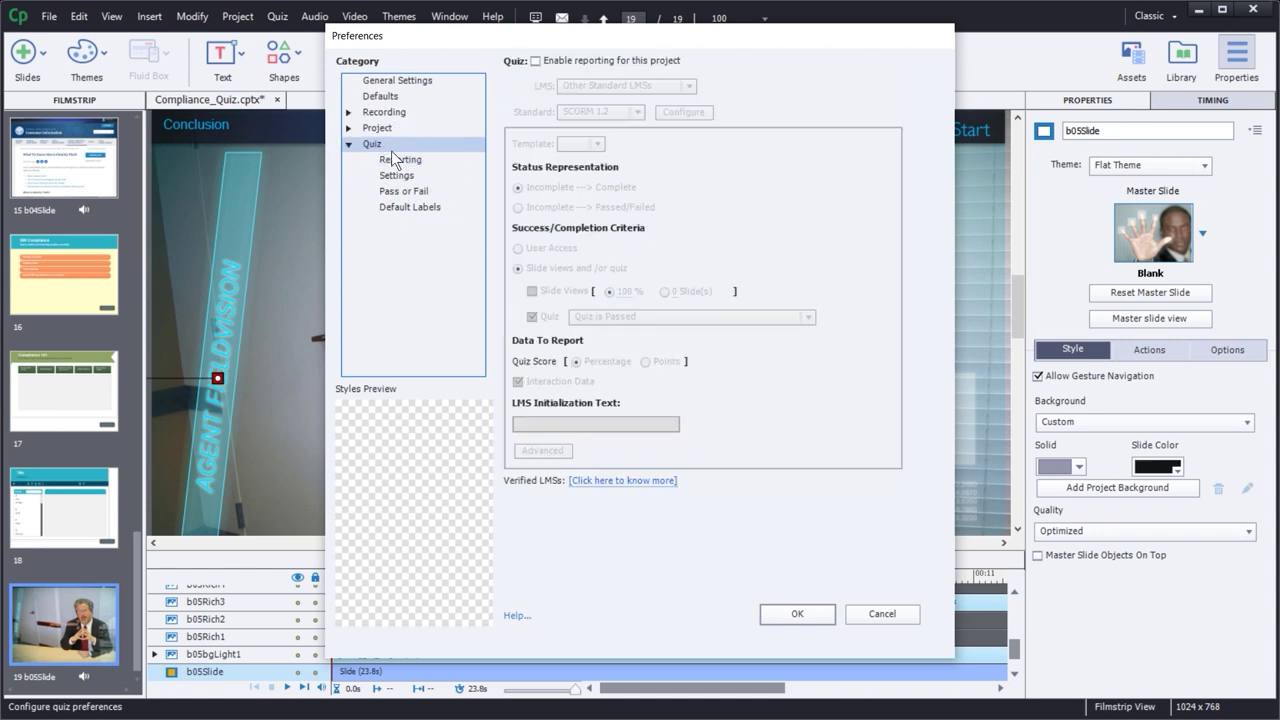
{"action": "left_click", "coordinate": [401, 159]}
{"action": "left_click", "coordinate": [374, 147]}
{"action": "left_click", "coordinate": [400, 160]}
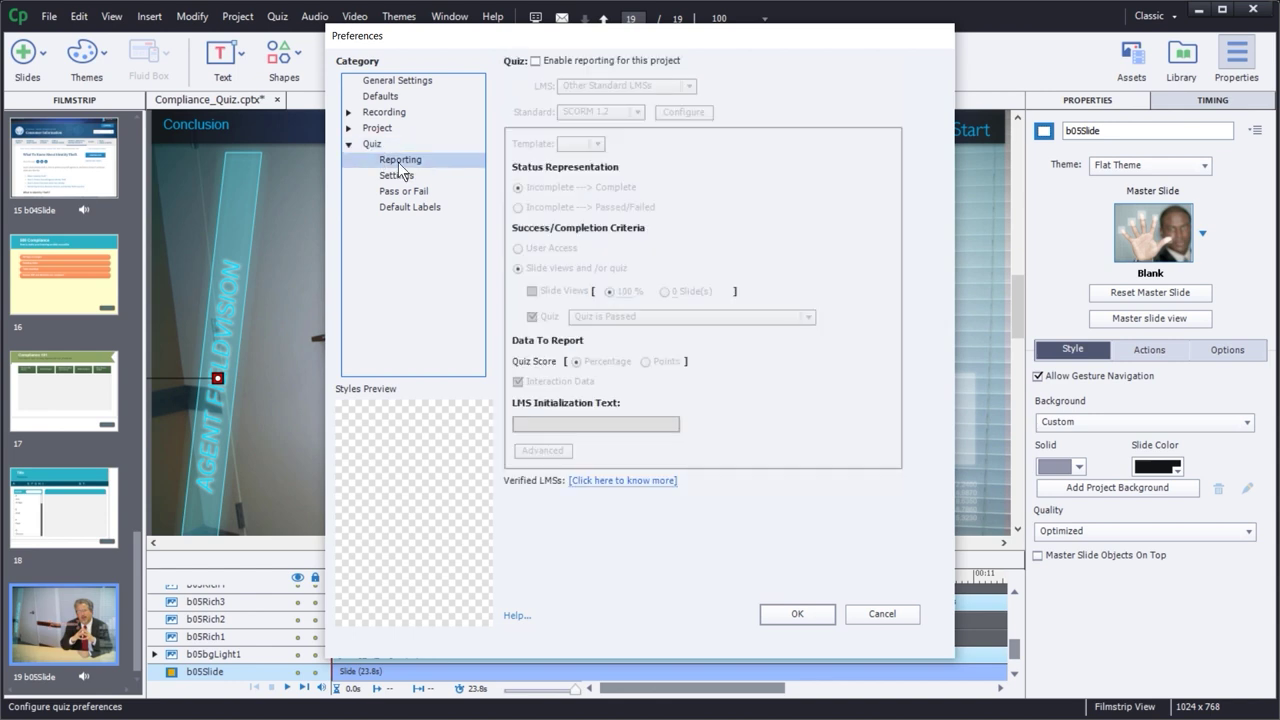
{"action": "left_click", "coordinate": [346, 144]}
{"action": "left_click", "coordinate": [347, 145]}
{"action": "left_click", "coordinate": [535, 61]}
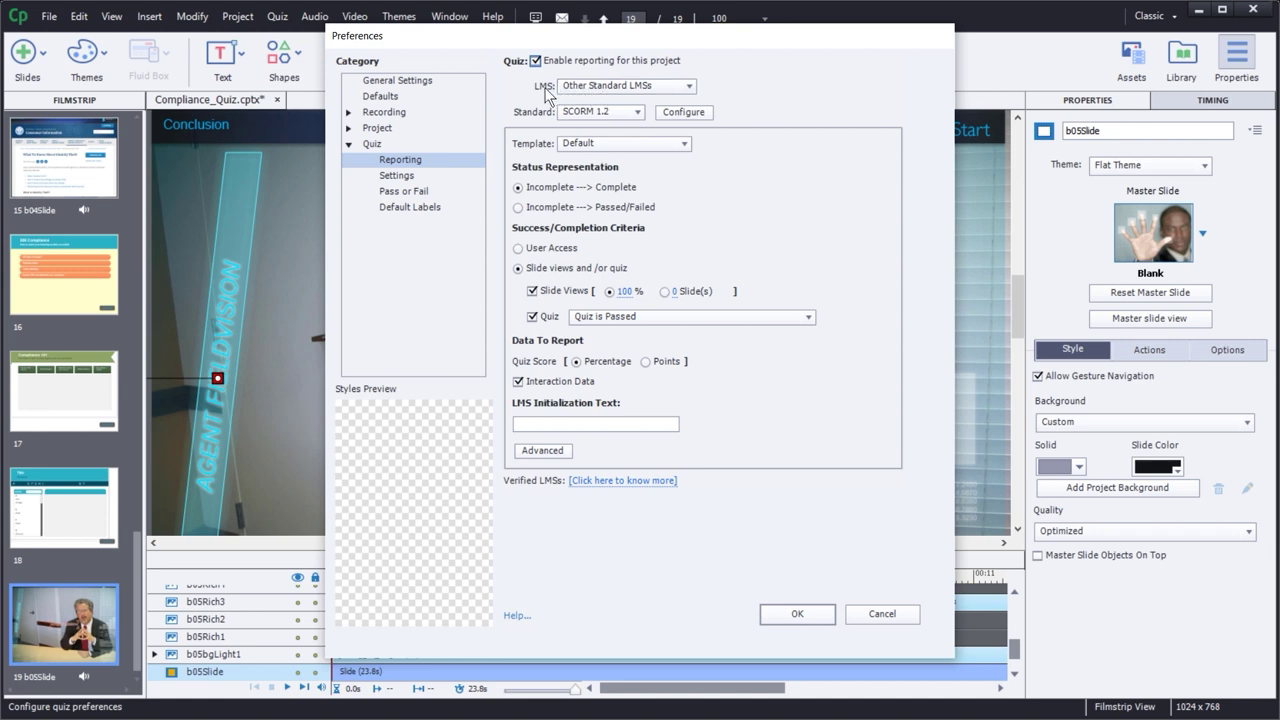
- Keep Other Standard LMSs with SCORM 1.2 and open the manifest configuration
{"action": "left_click", "coordinate": [600, 88]}
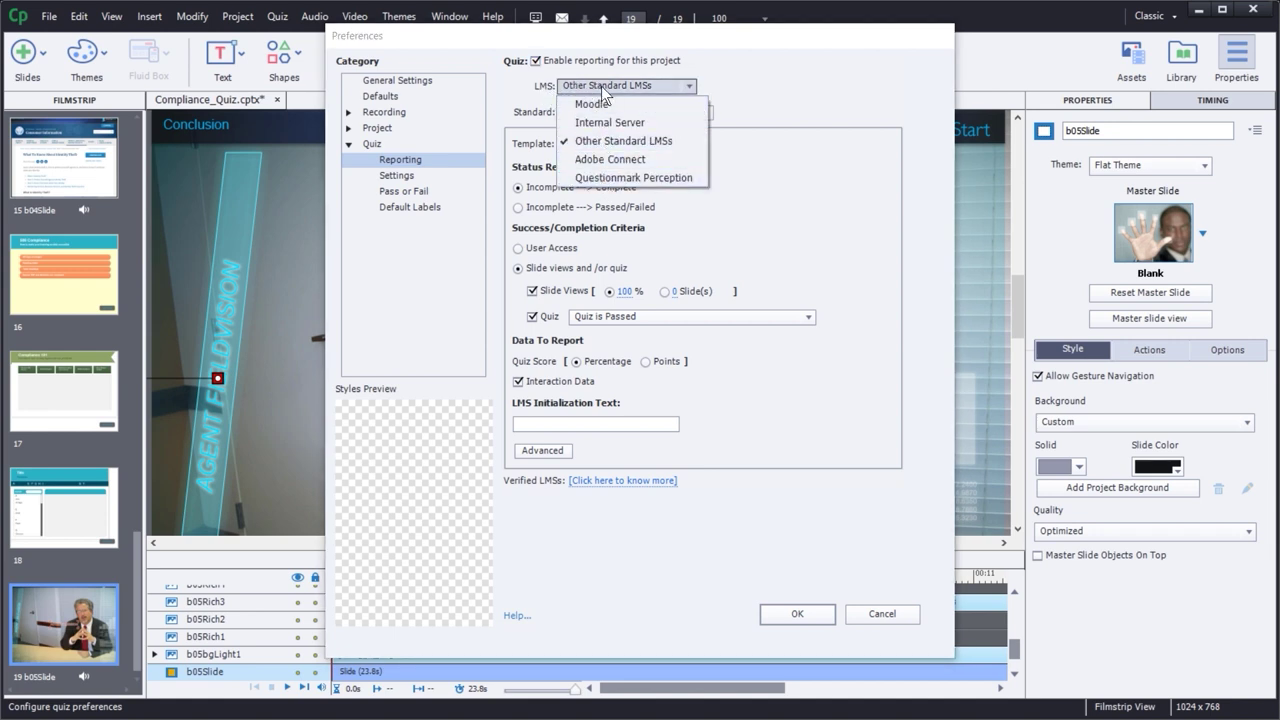
{"action": "left_click", "coordinate": [590, 146]}
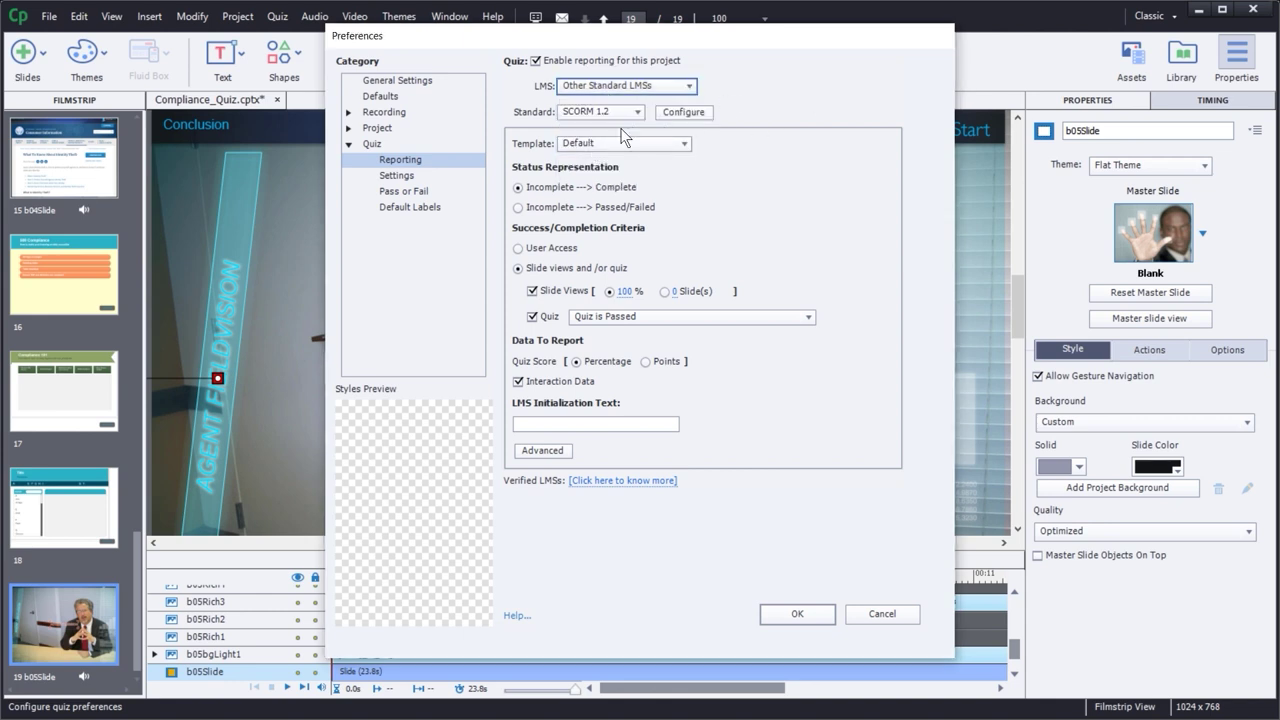
{"action": "left_click", "coordinate": [596, 111]}
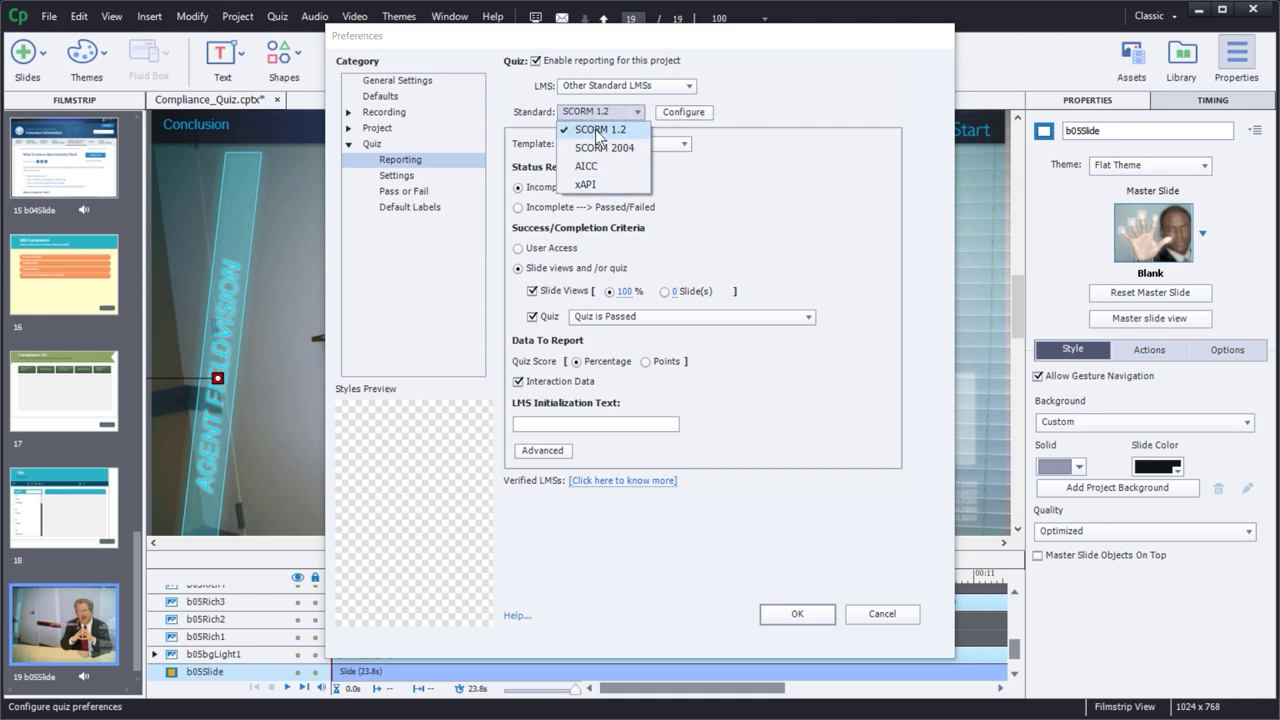
{"action": "left_click", "coordinate": [797, 112]}
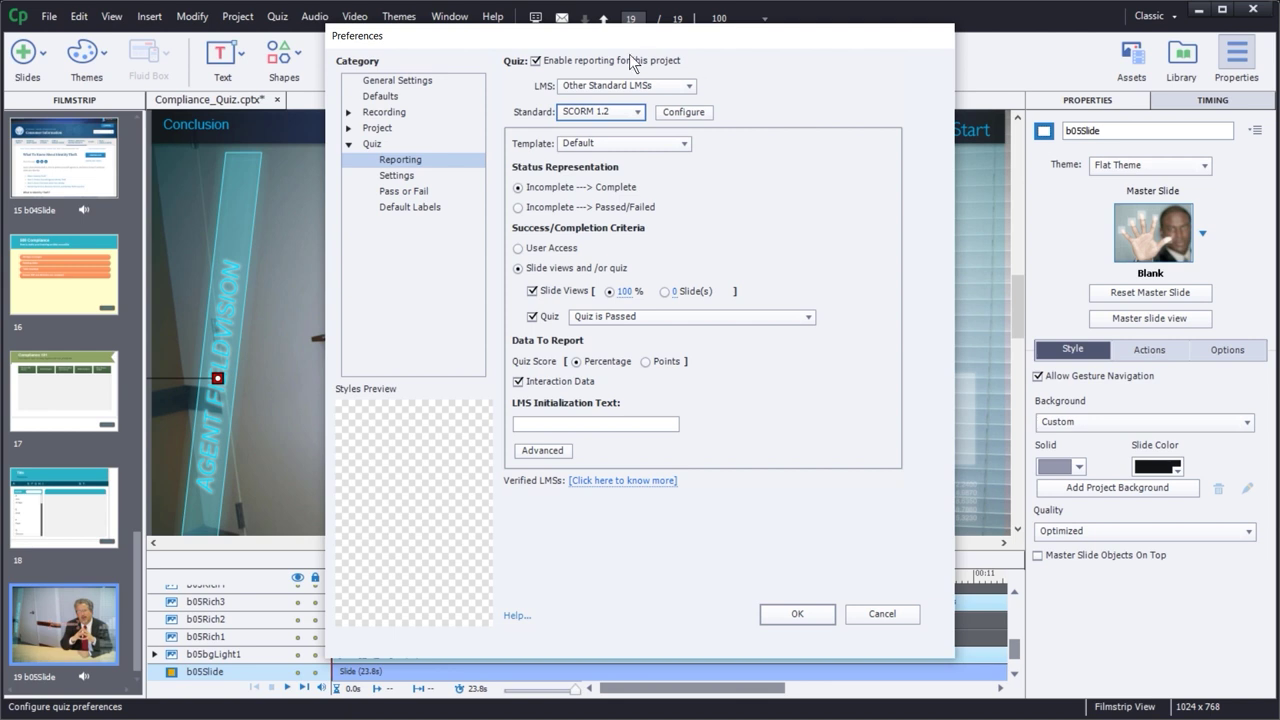
{"action": "left_click", "coordinate": [683, 112]}
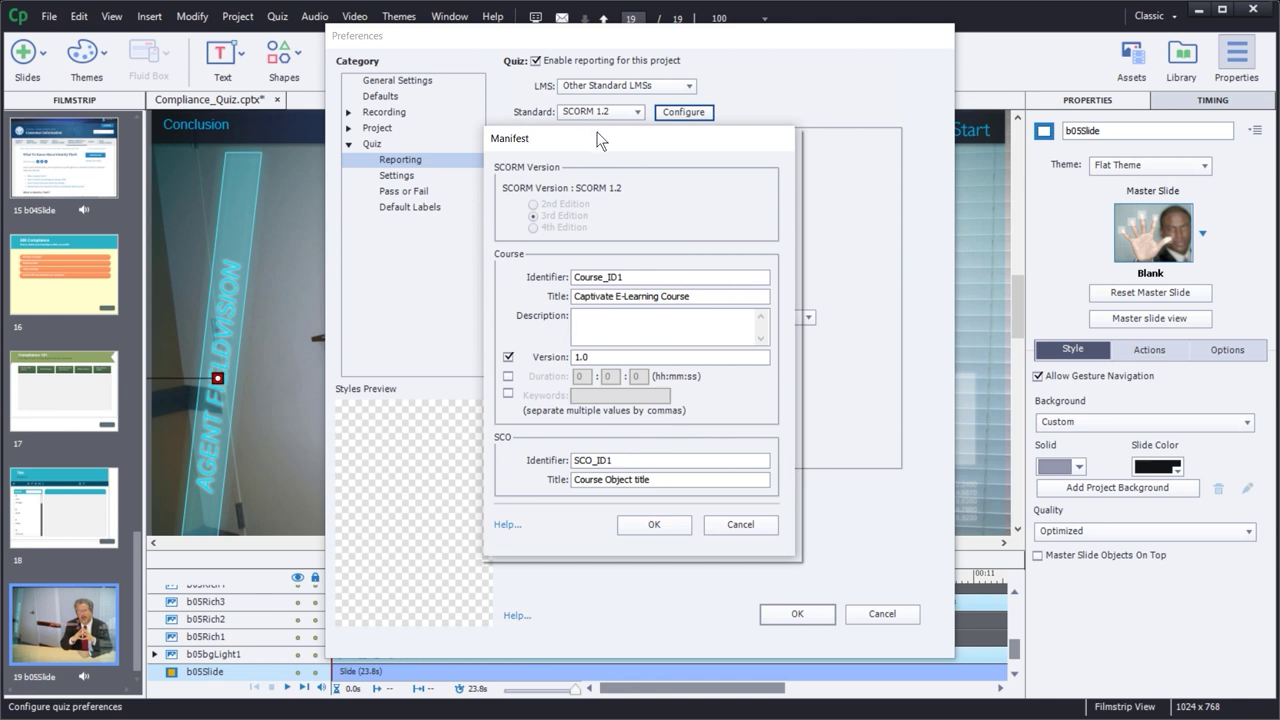
- Retitle the SCORM course to 'Compliance Intro - 2022' and confirm the manifest
{"action": "left_click_drag", "start_coordinate": [597, 140], "coordinate": [576, 57]}
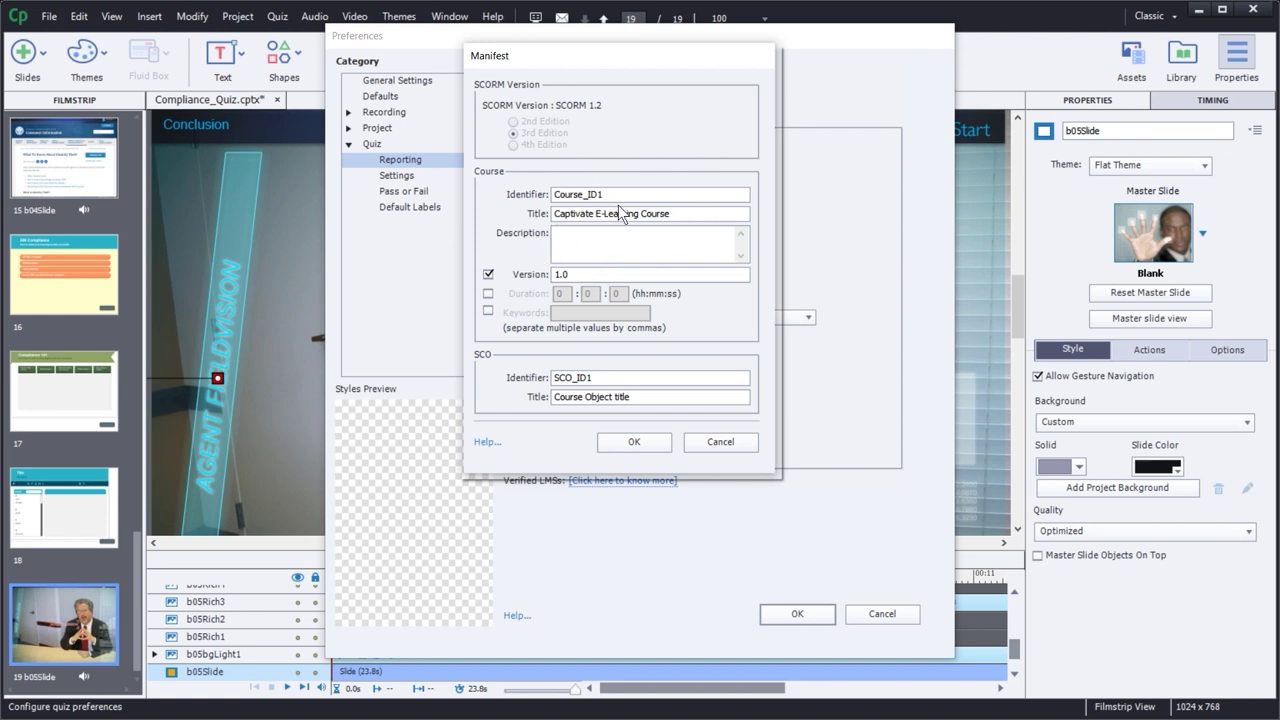
{"action": "left_click_drag", "start_coordinate": [687, 213], "coordinate": [525, 210]}
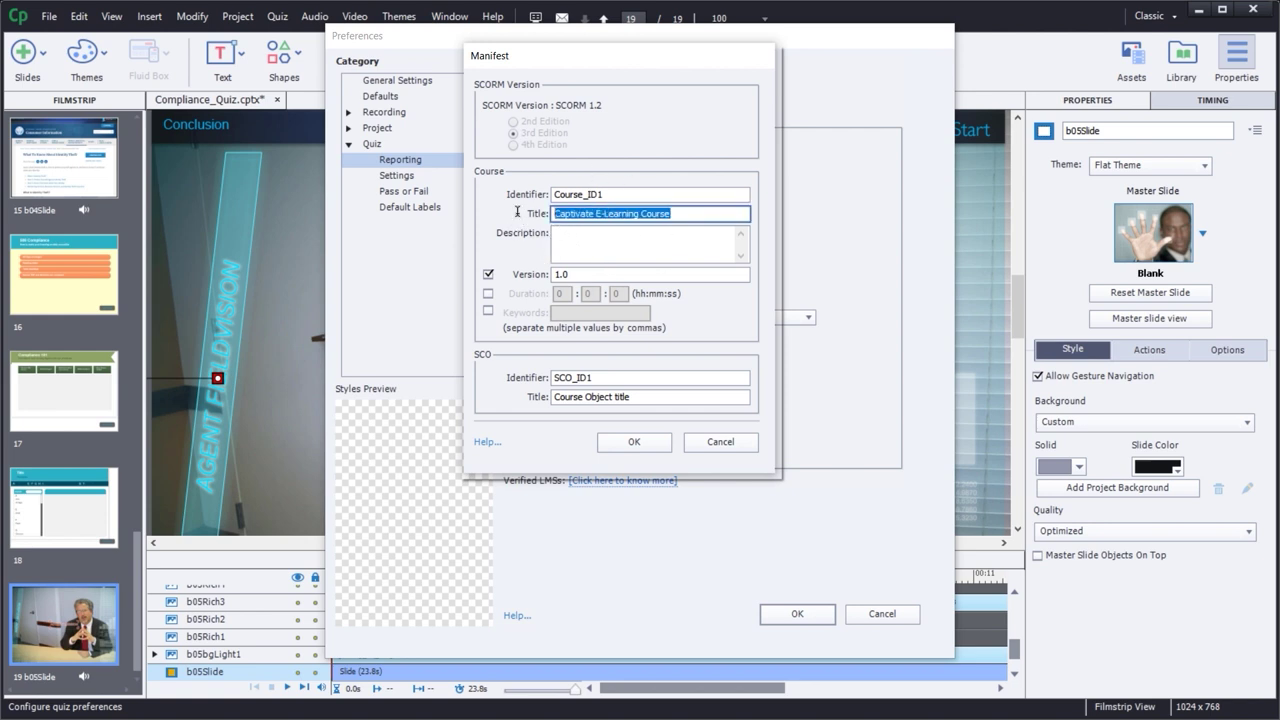
{"action": "type", "text": "Complianc"}
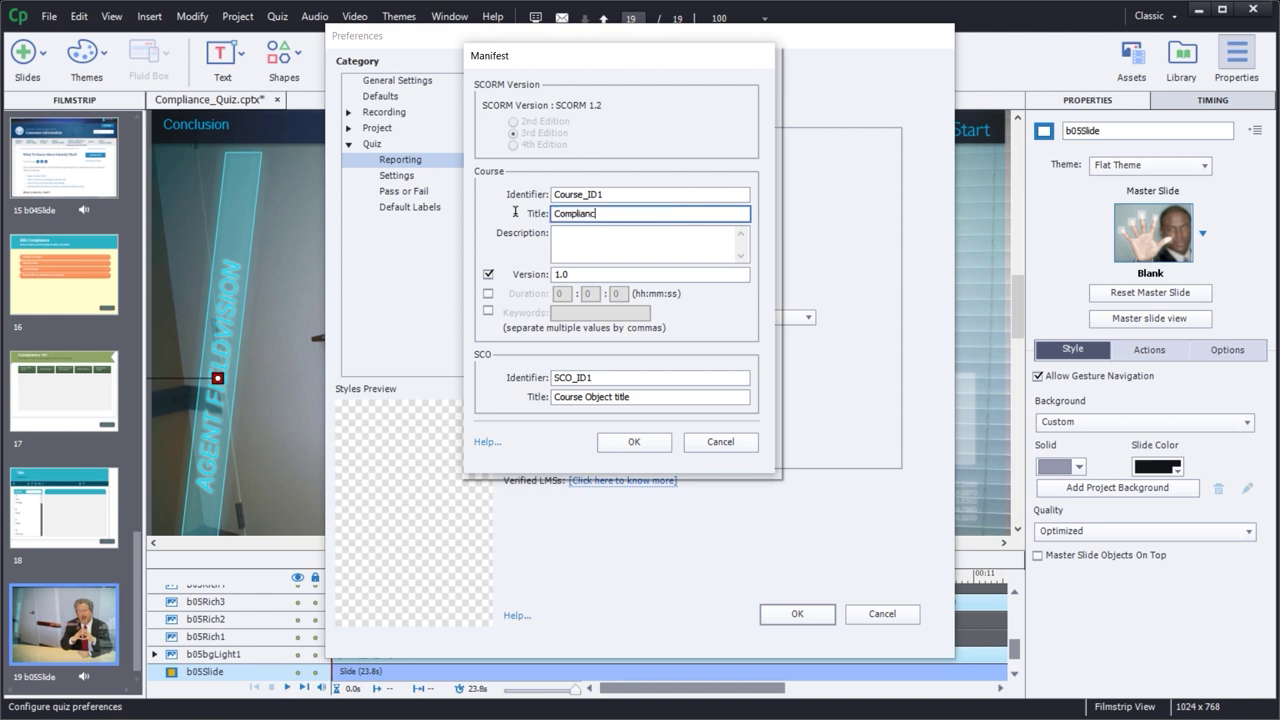
{"action": "type", "text": "e Intro - 2022"}
{"action": "left_click", "coordinate": [561, 234]}
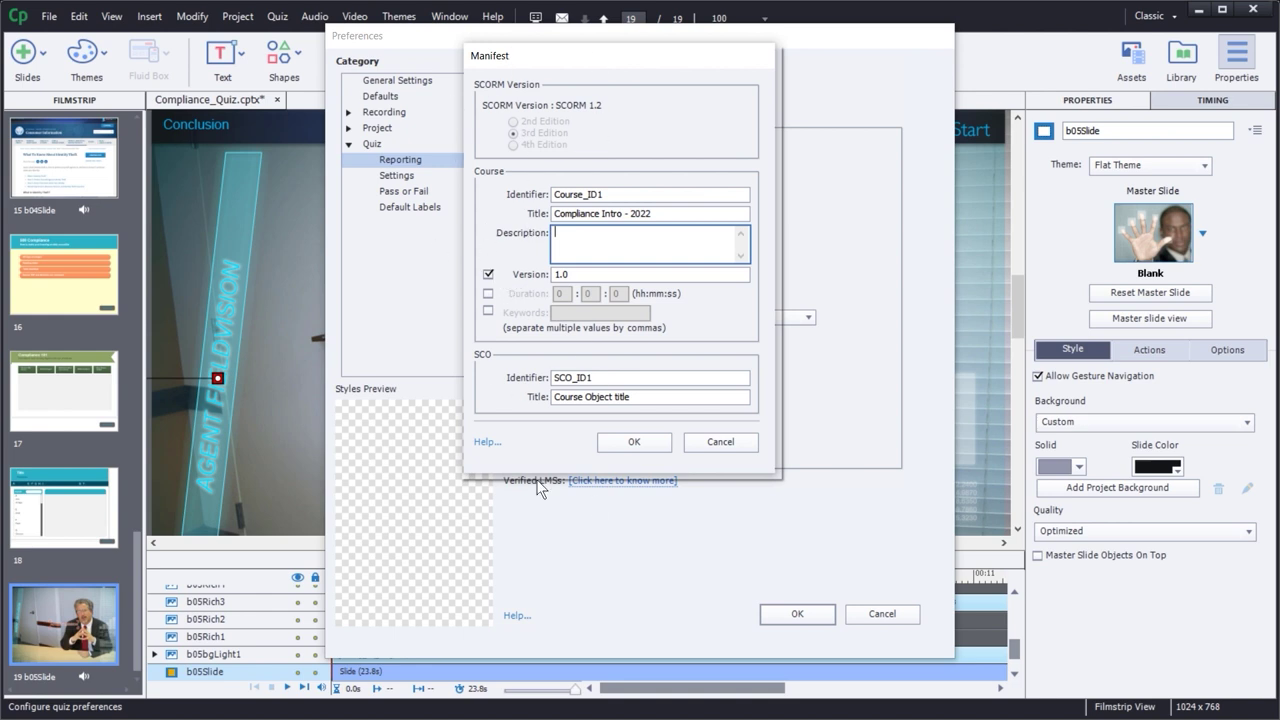
{"action": "left_click", "coordinate": [632, 446]}
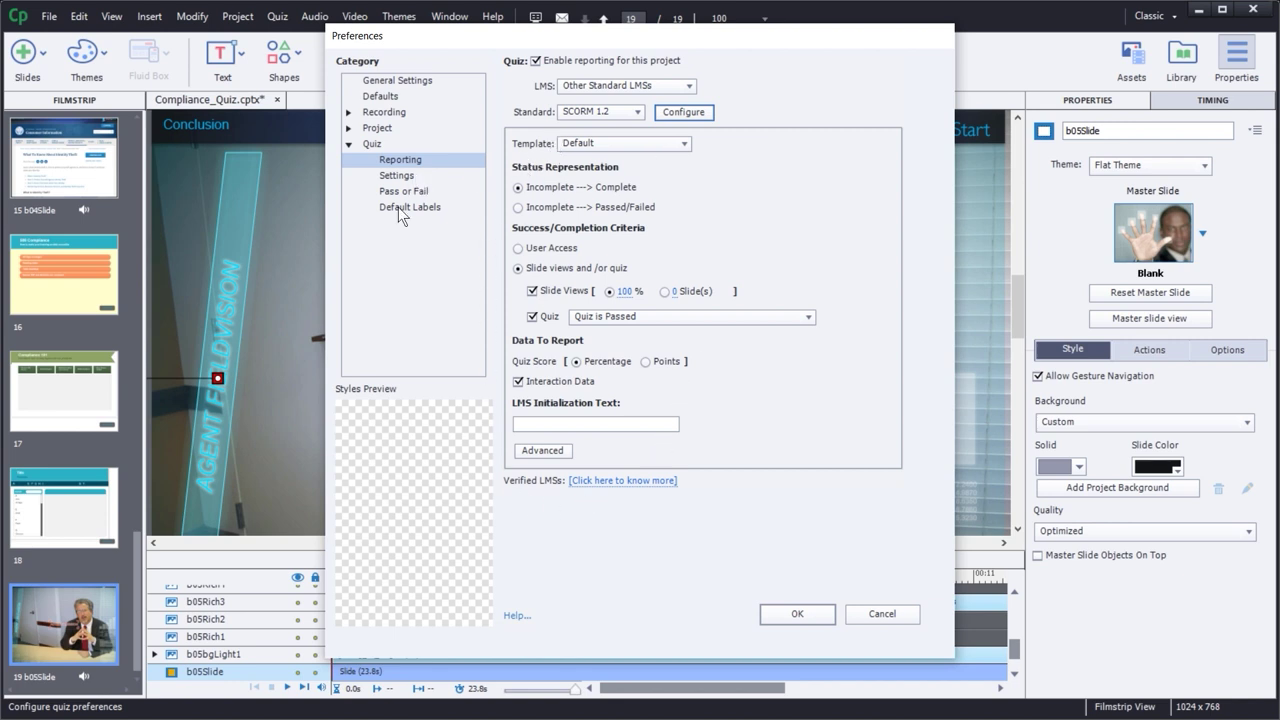
- Keep the Default reporting template and report status as Incomplete ---> Passed/Failed
{"action": "left_click", "coordinate": [590, 143]}
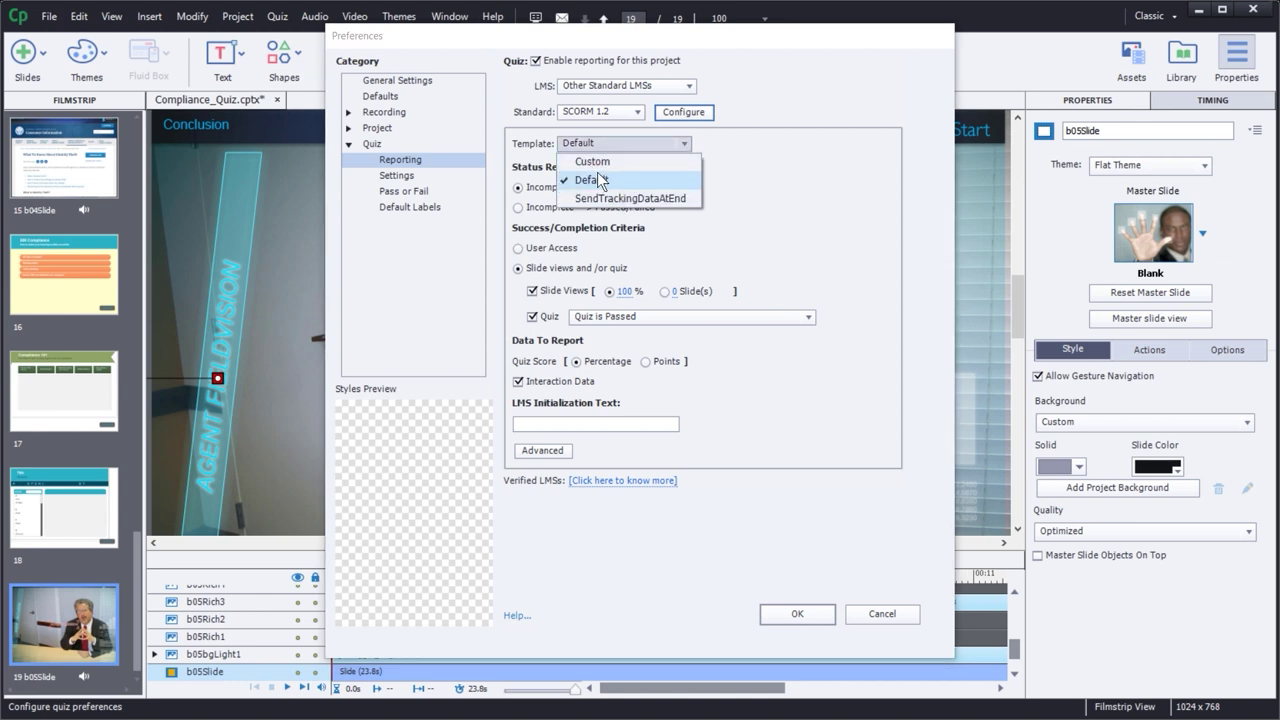
{"action": "left_click", "coordinate": [617, 182]}
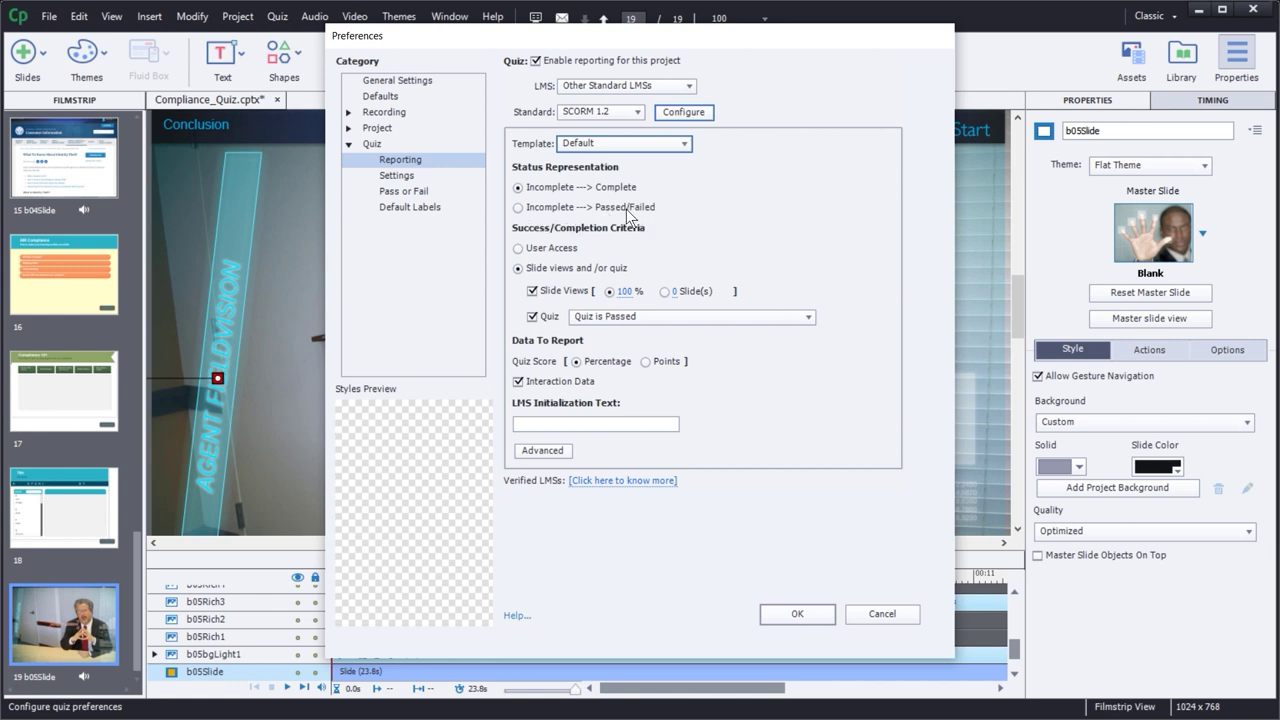
{"action": "left_click", "coordinate": [542, 211]}
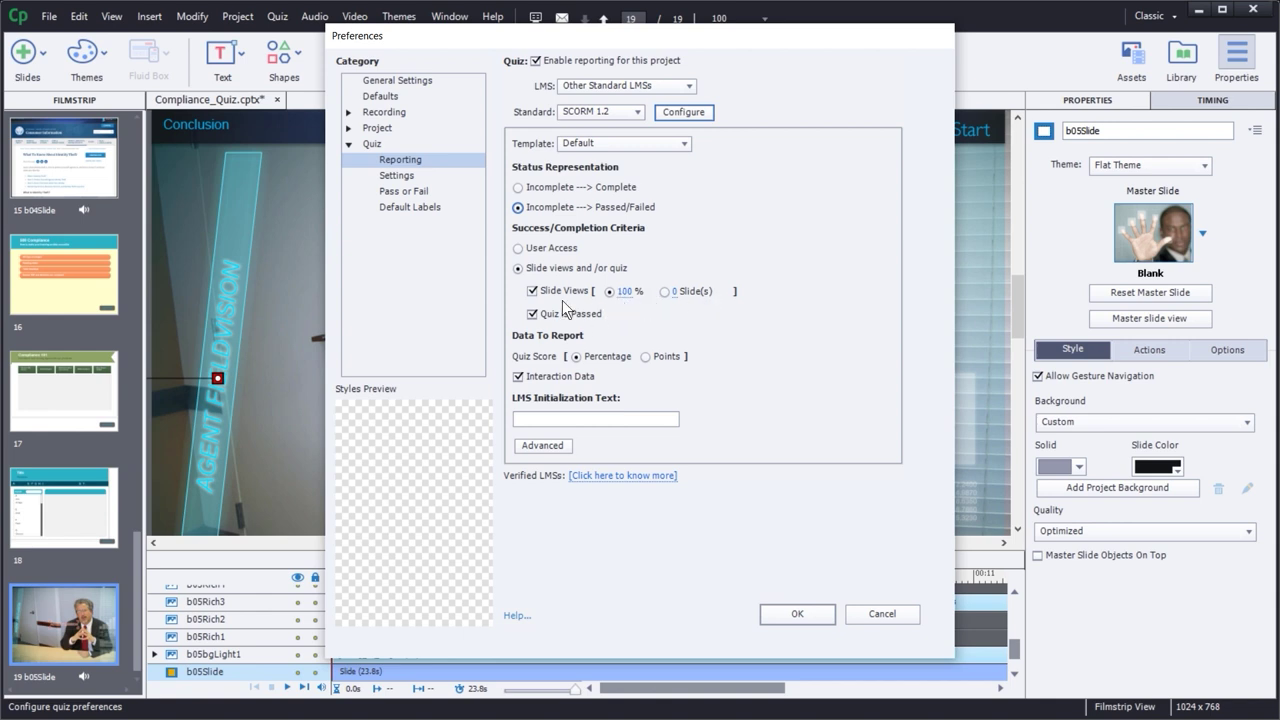
- Keep 100% Slide Views and Quiz is Passed checked as completion criteria
{"action": "left_click", "coordinate": [532, 291]}
{"action": "left_click", "coordinate": [532, 291]}
{"action": "left_click", "coordinate": [532, 291]}
{"action": "left_click", "coordinate": [532, 291]}
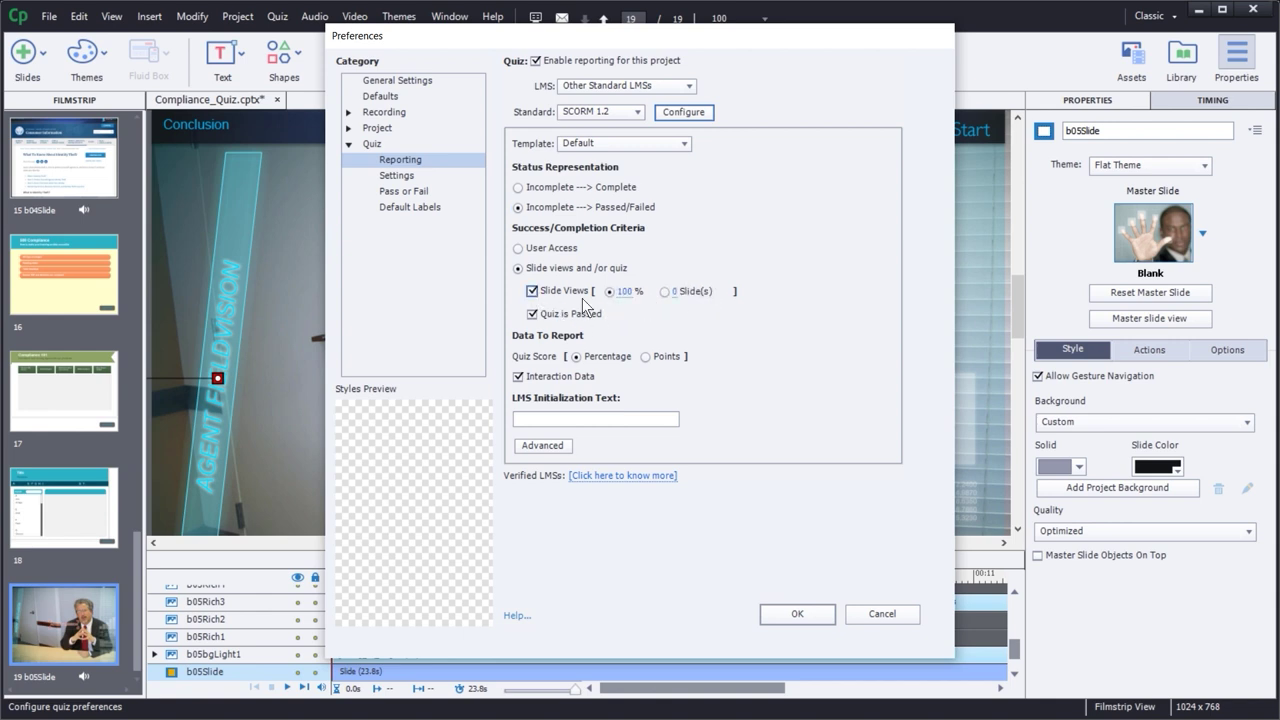
{"action": "left_click", "coordinate": [532, 313]}
{"action": "left_click", "coordinate": [532, 313]}
{"action": "left_click", "coordinate": [532, 333]}
- Review the LMS Advanced Settings, cancel unchanged, and go to the quiz Settings page
{"action": "left_click", "coordinate": [530, 449]}
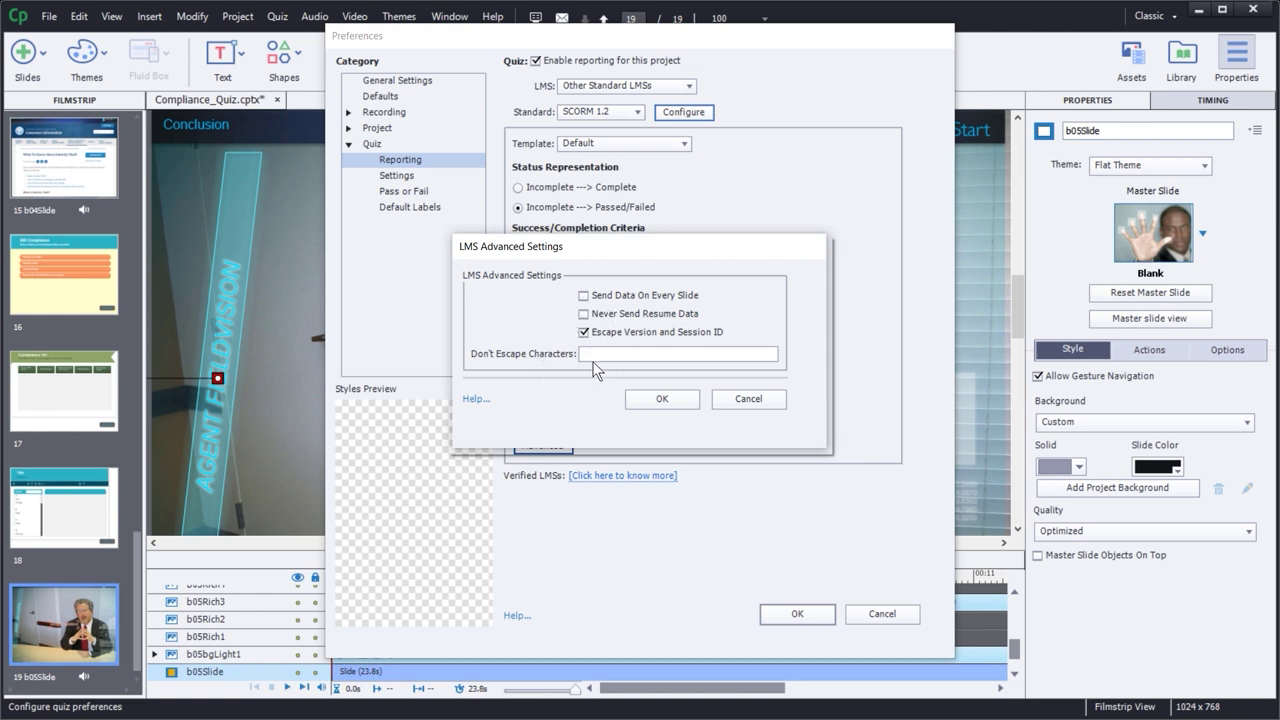
{"action": "left_click", "coordinate": [745, 399]}
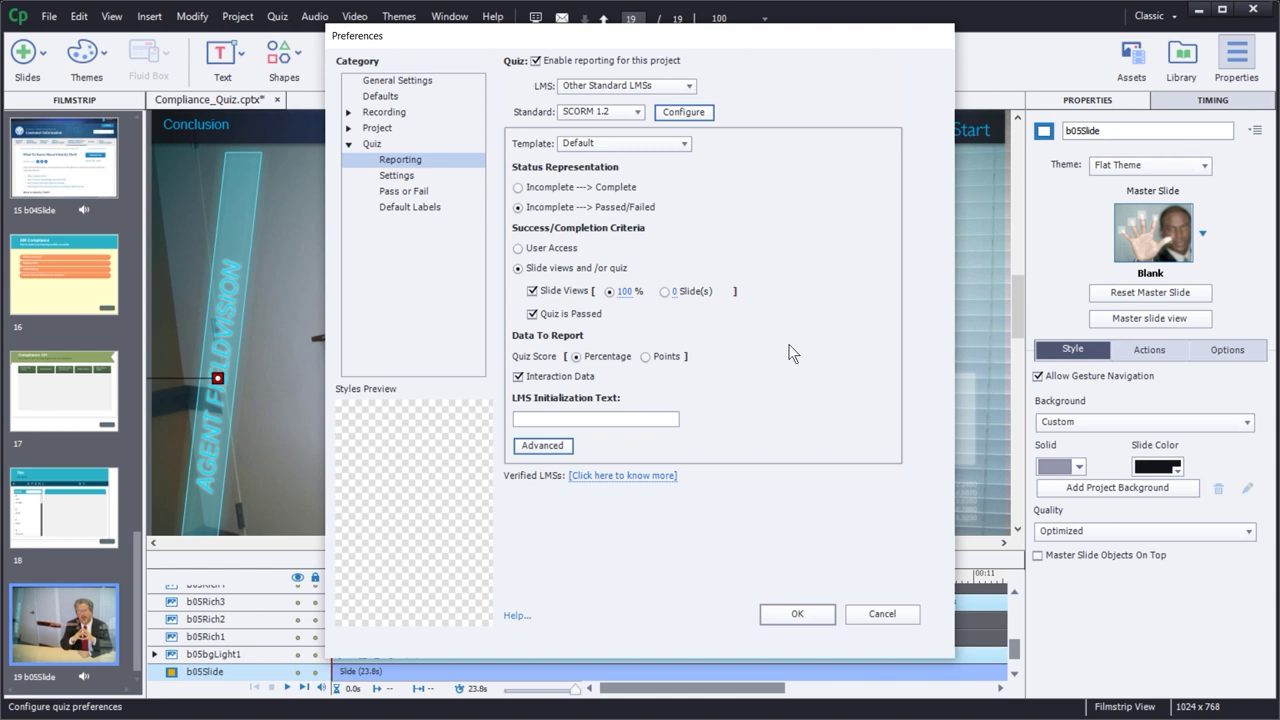
{"action": "left_click", "coordinate": [398, 177]}
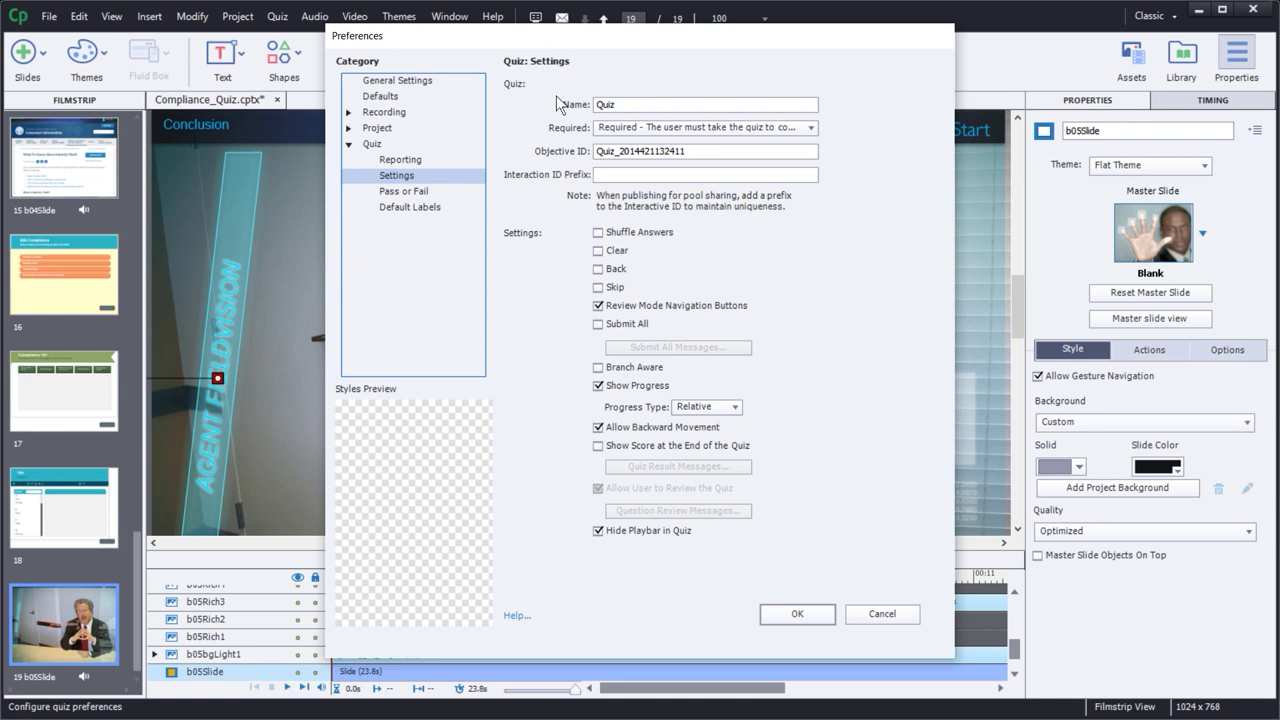
- Keep the quiz Required and shuffle answers for all applicable questions
{"action": "left_click", "coordinate": [627, 126]}
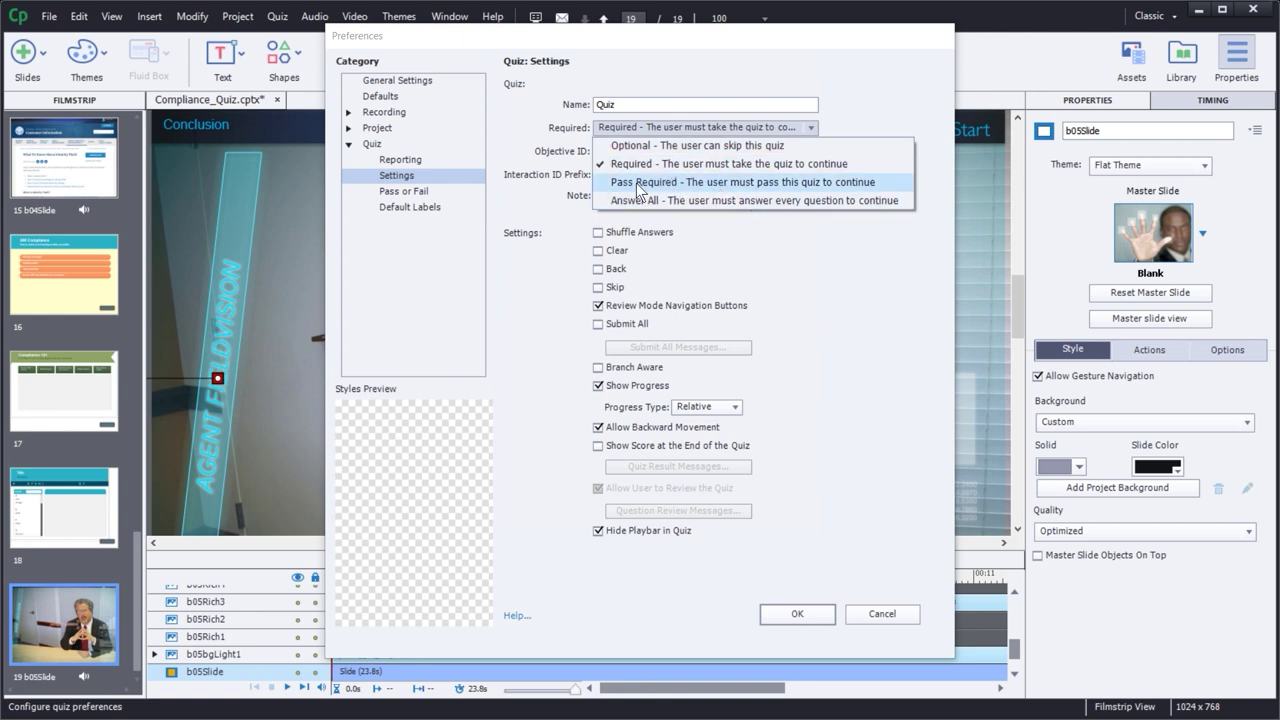
{"action": "left_click", "coordinate": [750, 167]}
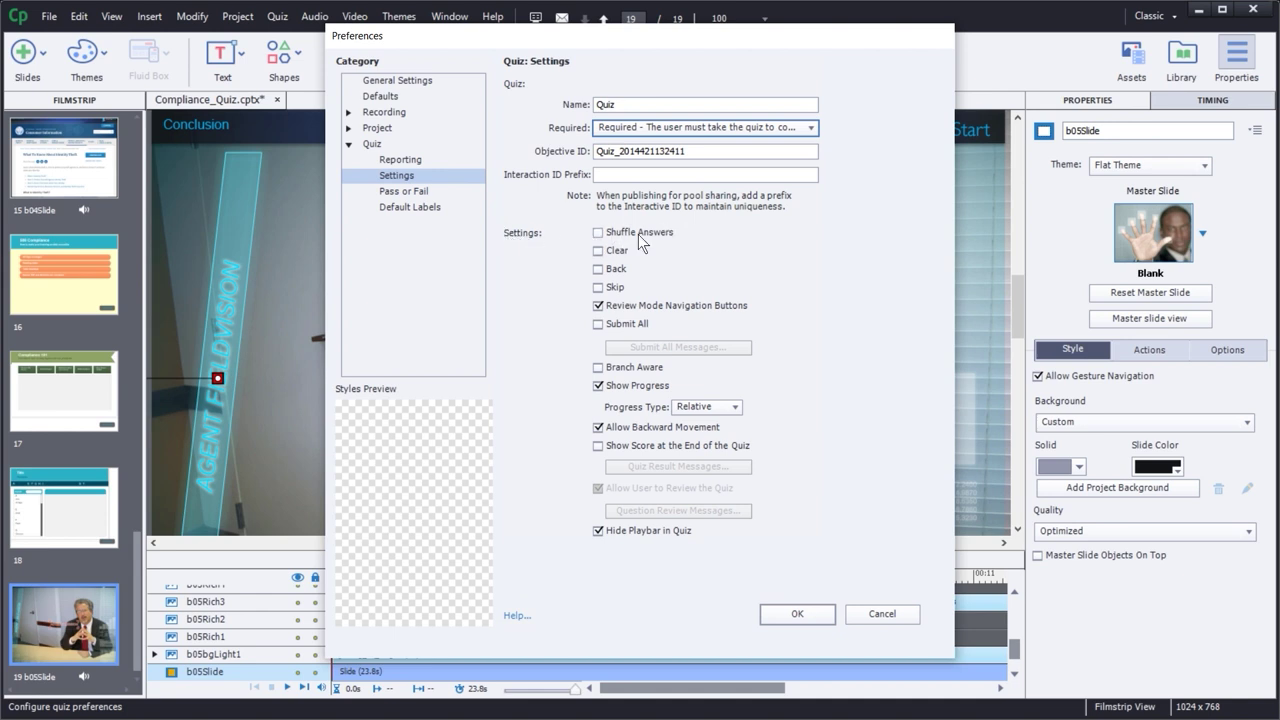
{"action": "left_click", "coordinate": [598, 233]}
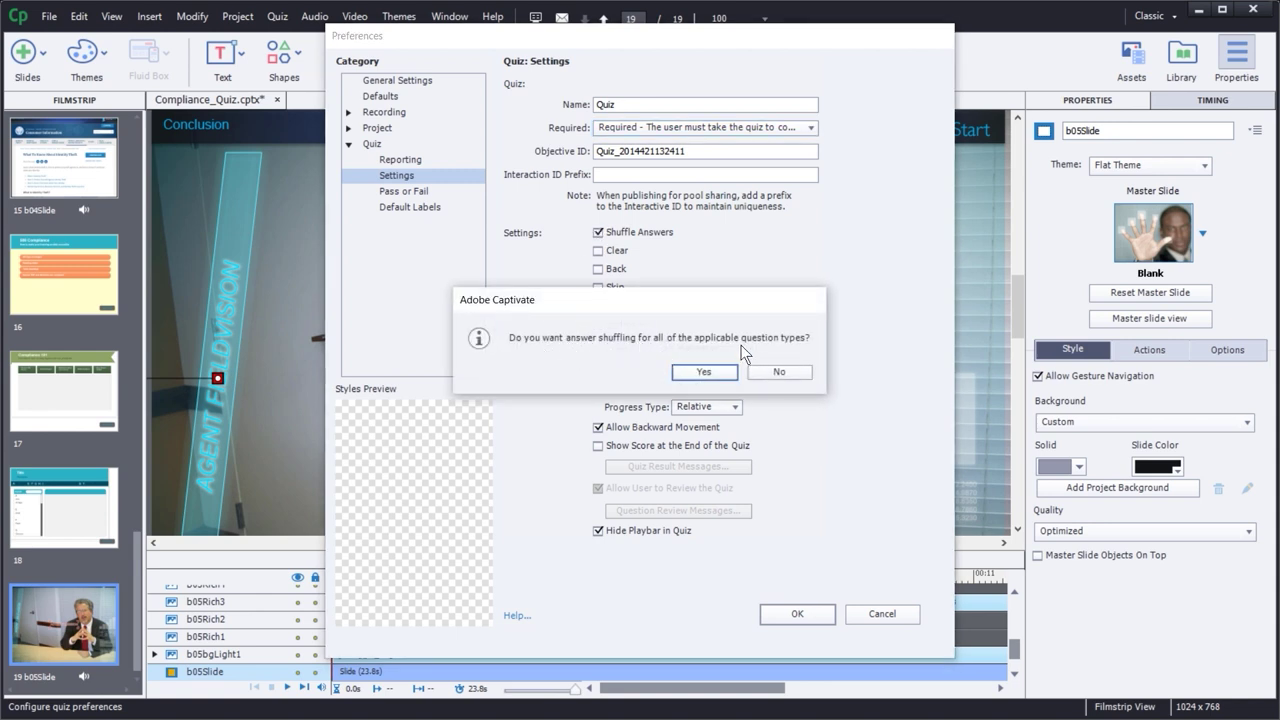
{"action": "left_click", "coordinate": [704, 372]}
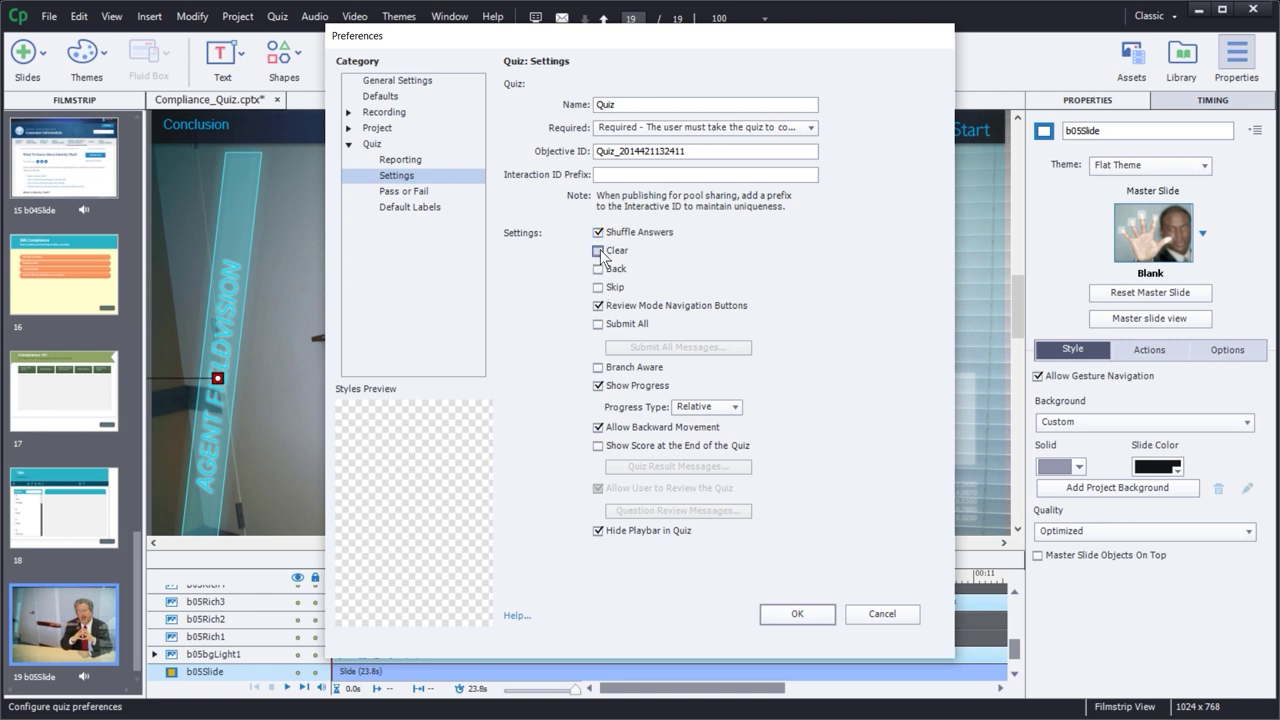
- Add Clear, Back and Skip buttons to all questions
{"action": "left_click", "coordinate": [599, 251]}
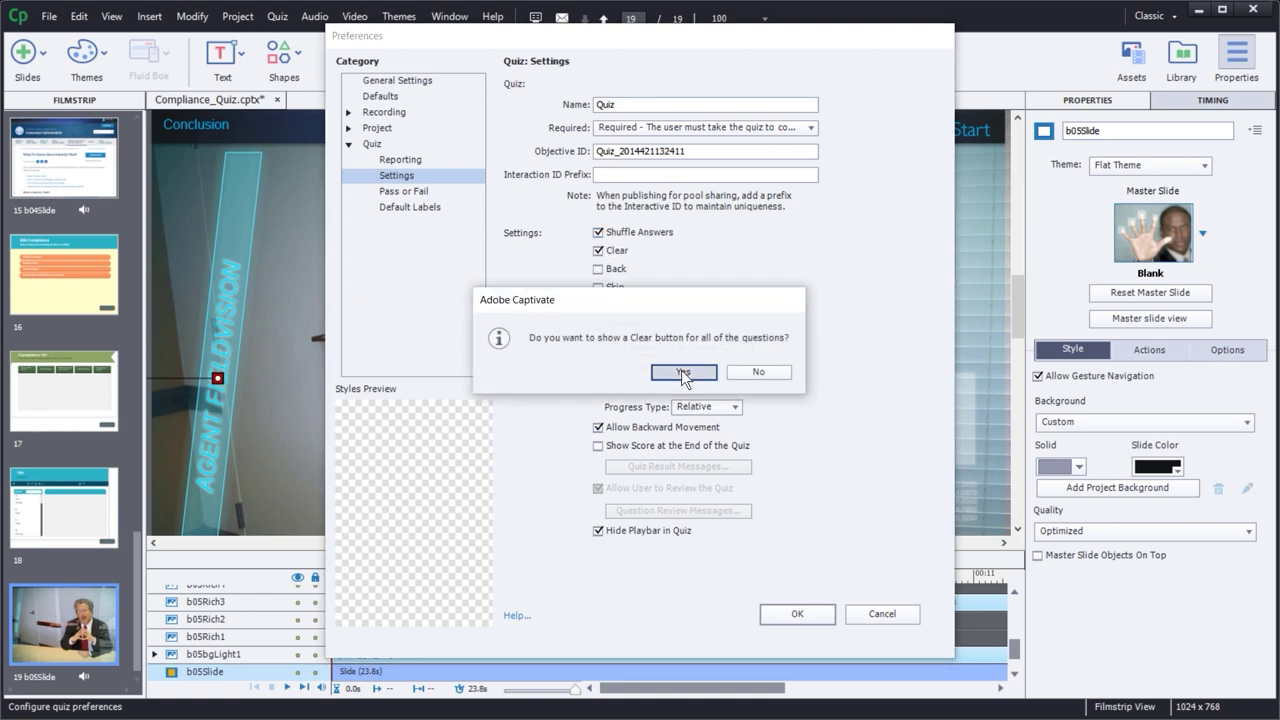
{"action": "left_click", "coordinate": [683, 372]}
{"action": "left_click", "coordinate": [599, 269]}
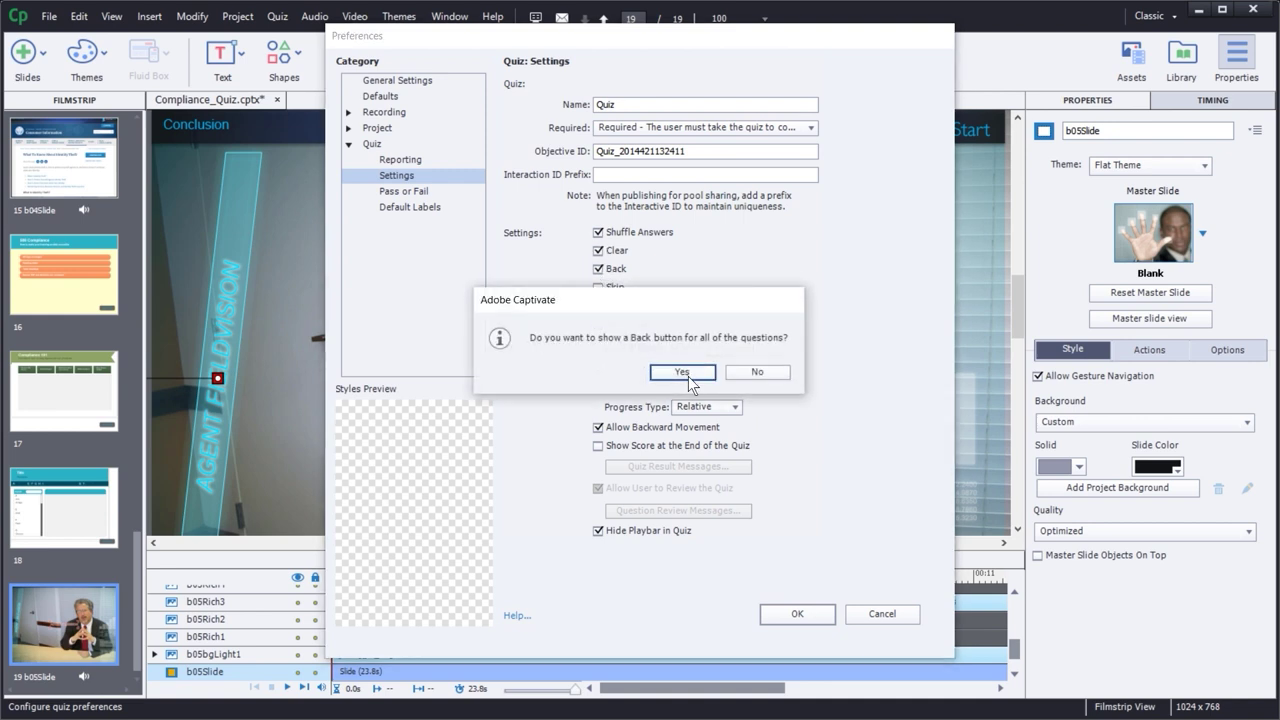
{"action": "left_click", "coordinate": [683, 372]}
{"action": "left_click", "coordinate": [597, 287]}
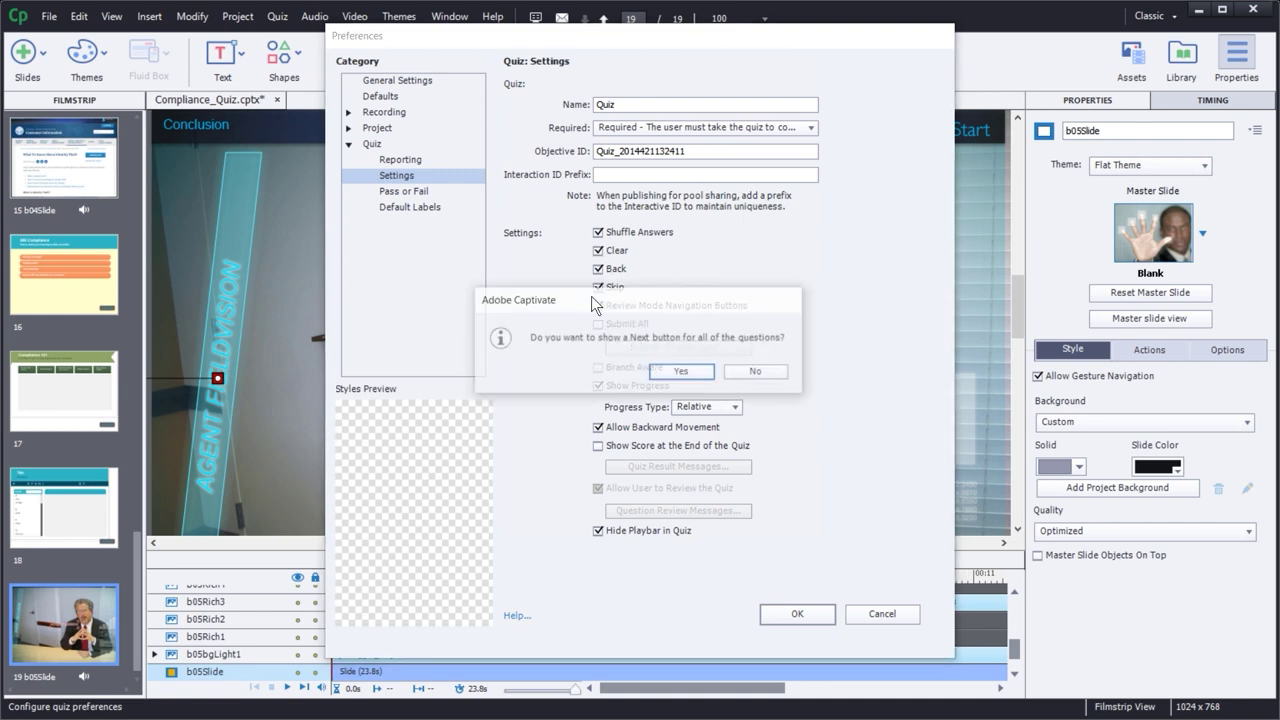
{"action": "left_click", "coordinate": [694, 375]}
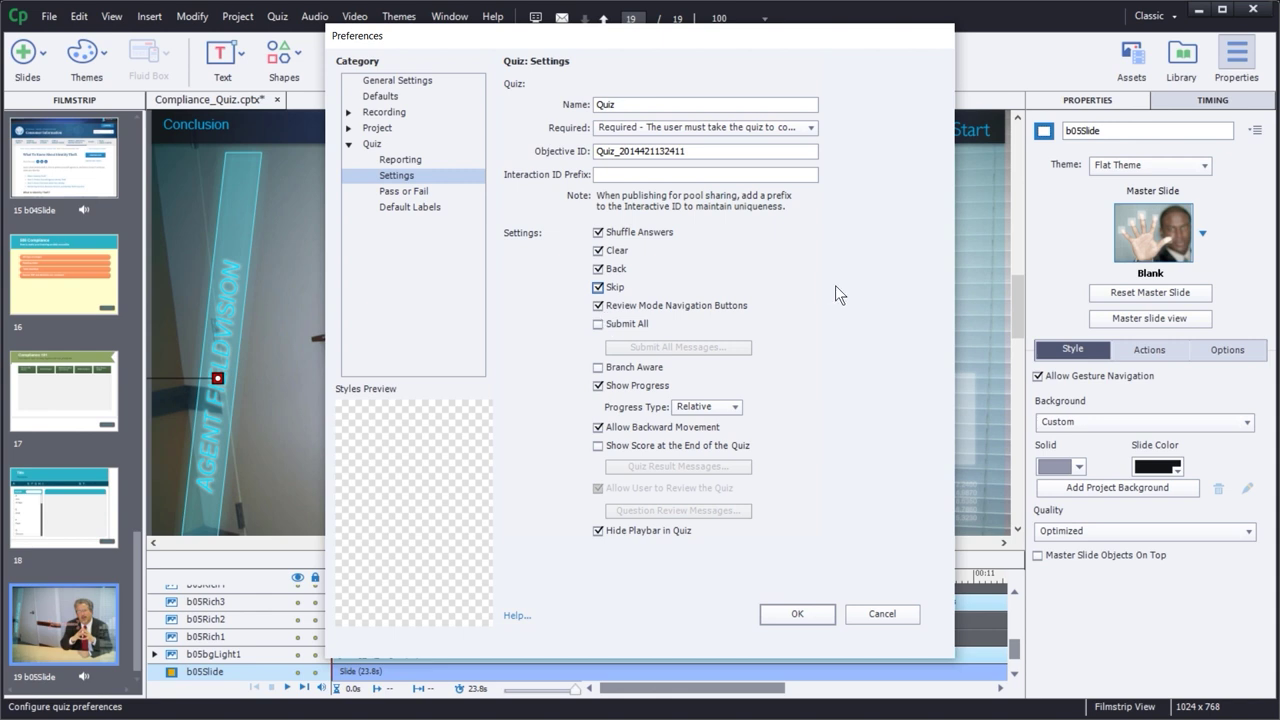
- Enable Submit All and bring up the Submit All Messages texts
{"action": "left_click", "coordinate": [598, 324]}
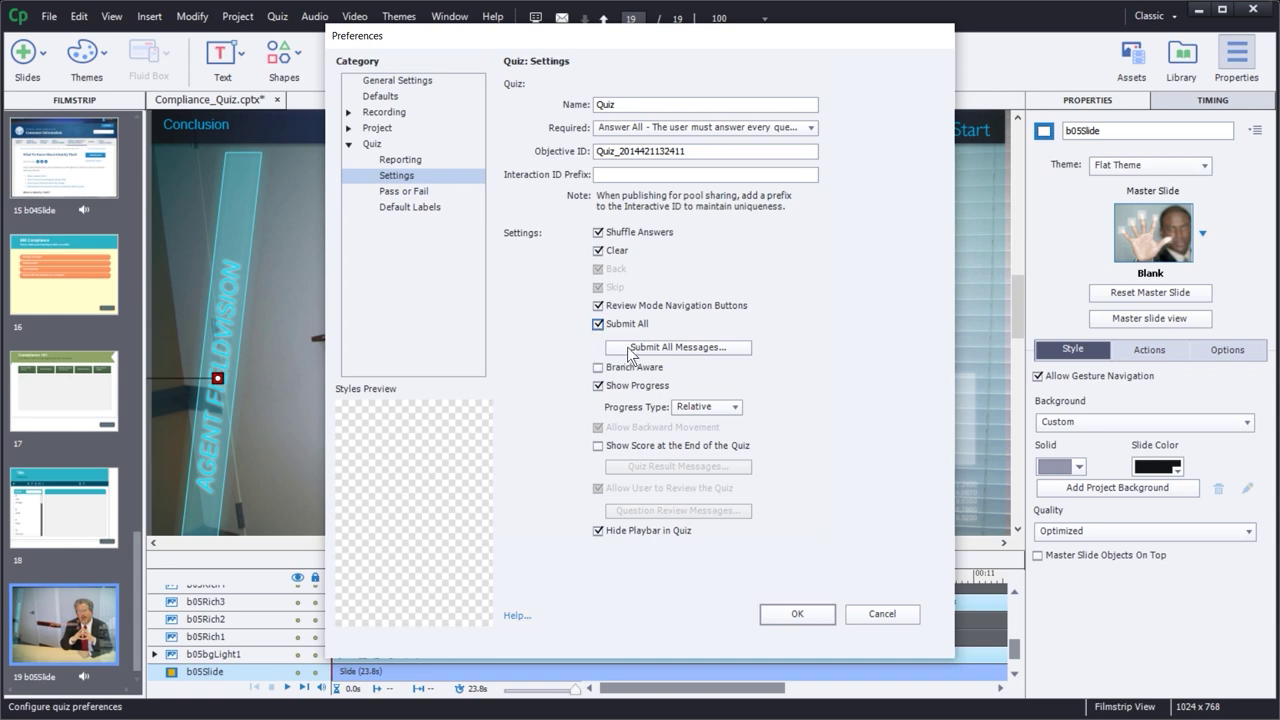
{"action": "left_click", "coordinate": [664, 349]}
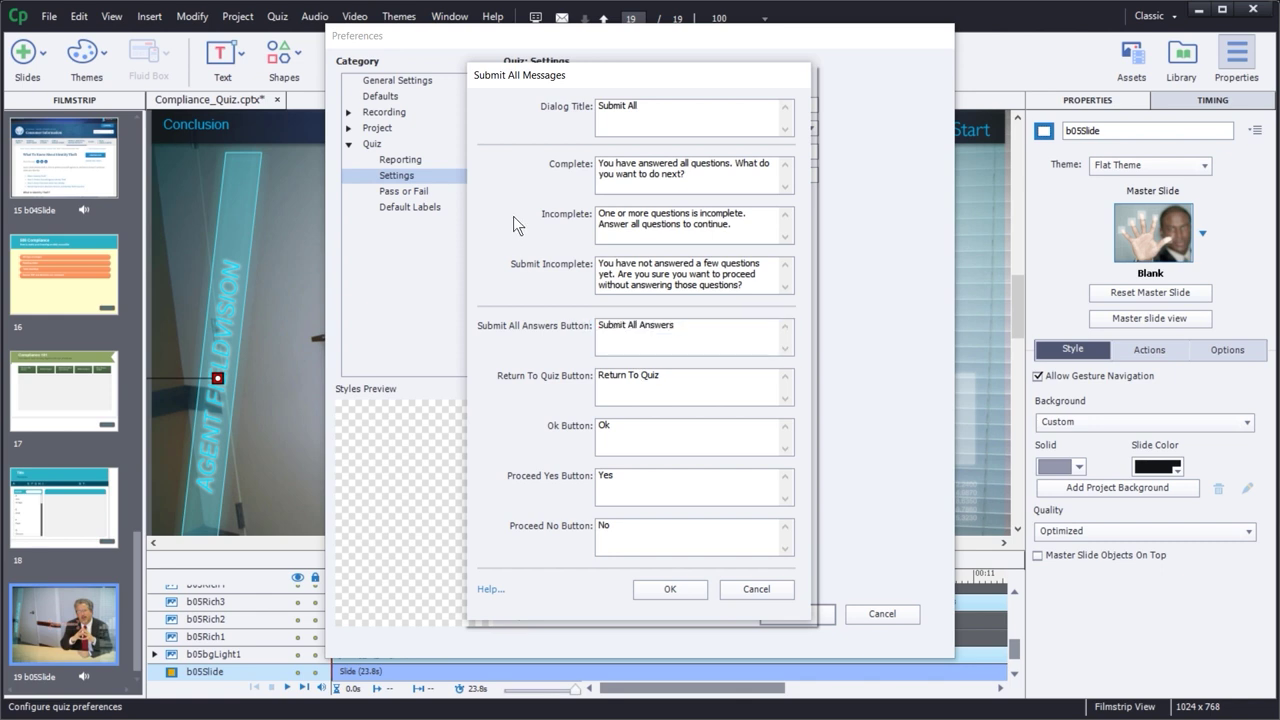
- Cancel the Submit All Messages dialog without changing any texts
{"action": "left_click", "coordinate": [754, 588]}
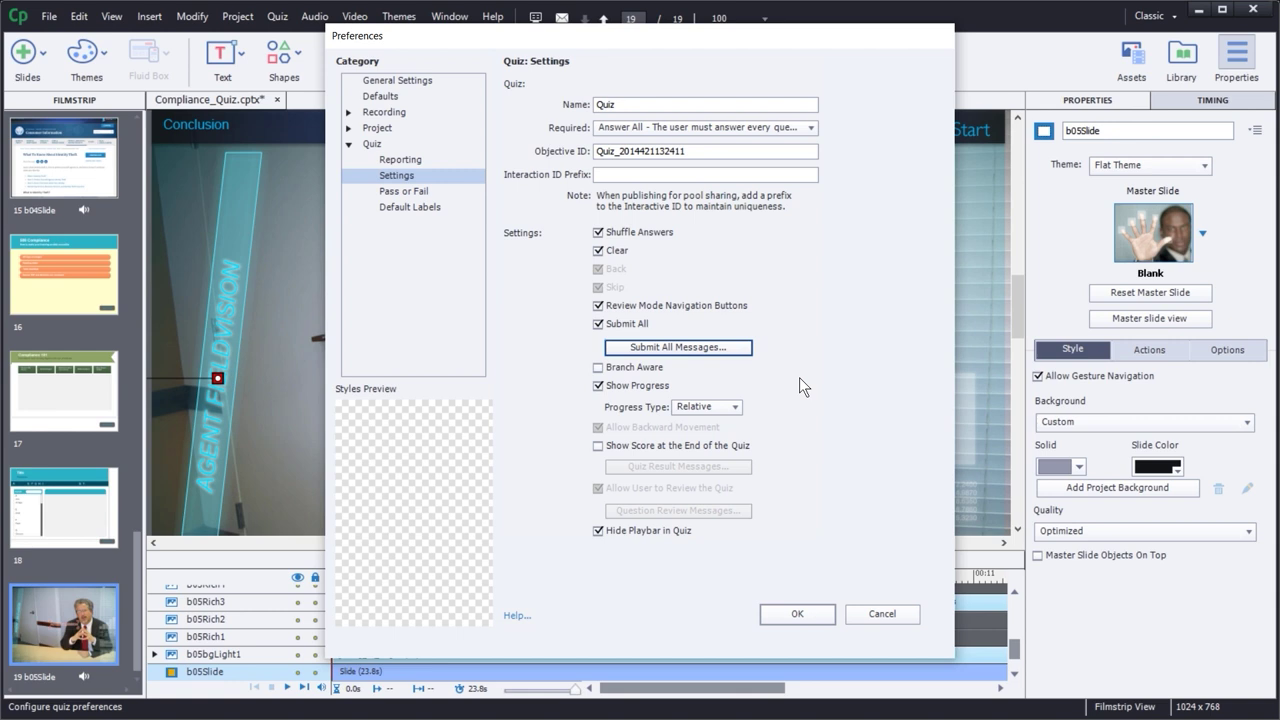
- Keep Relative progress, show the score at the quiz end, and open Quiz Result Messages
{"action": "left_click", "coordinate": [708, 410]}
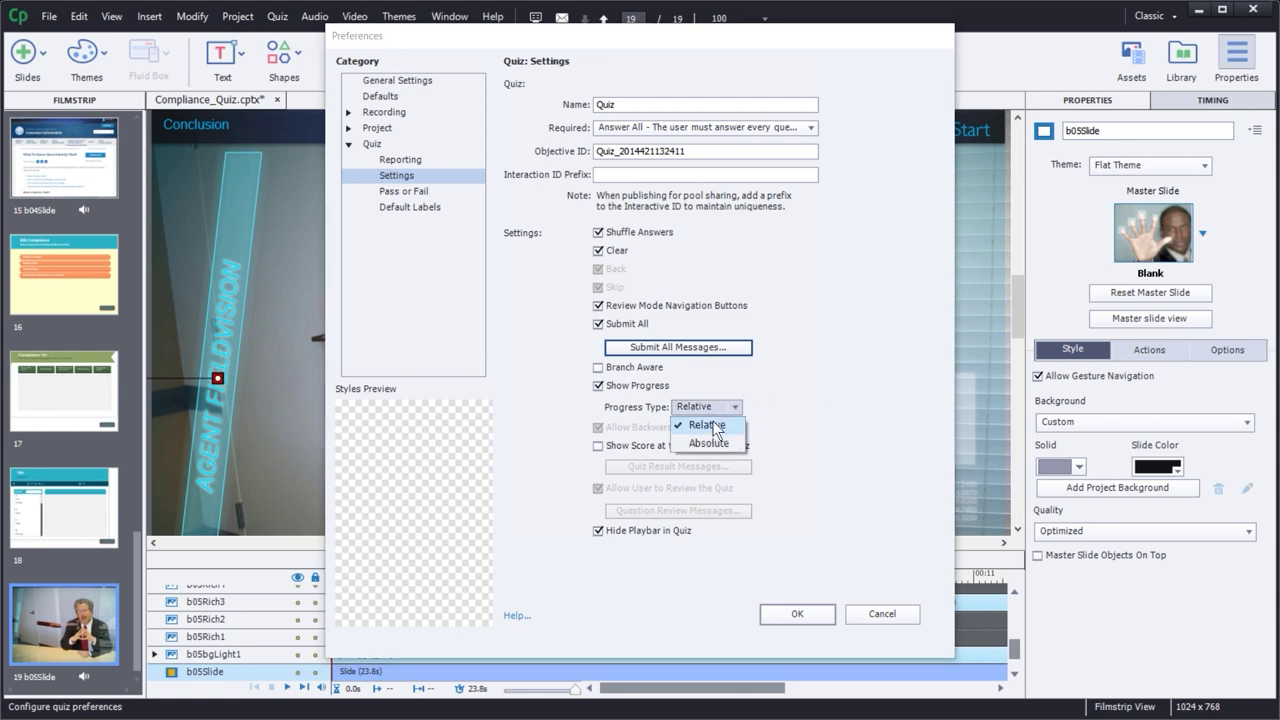
{"action": "left_click", "coordinate": [710, 444]}
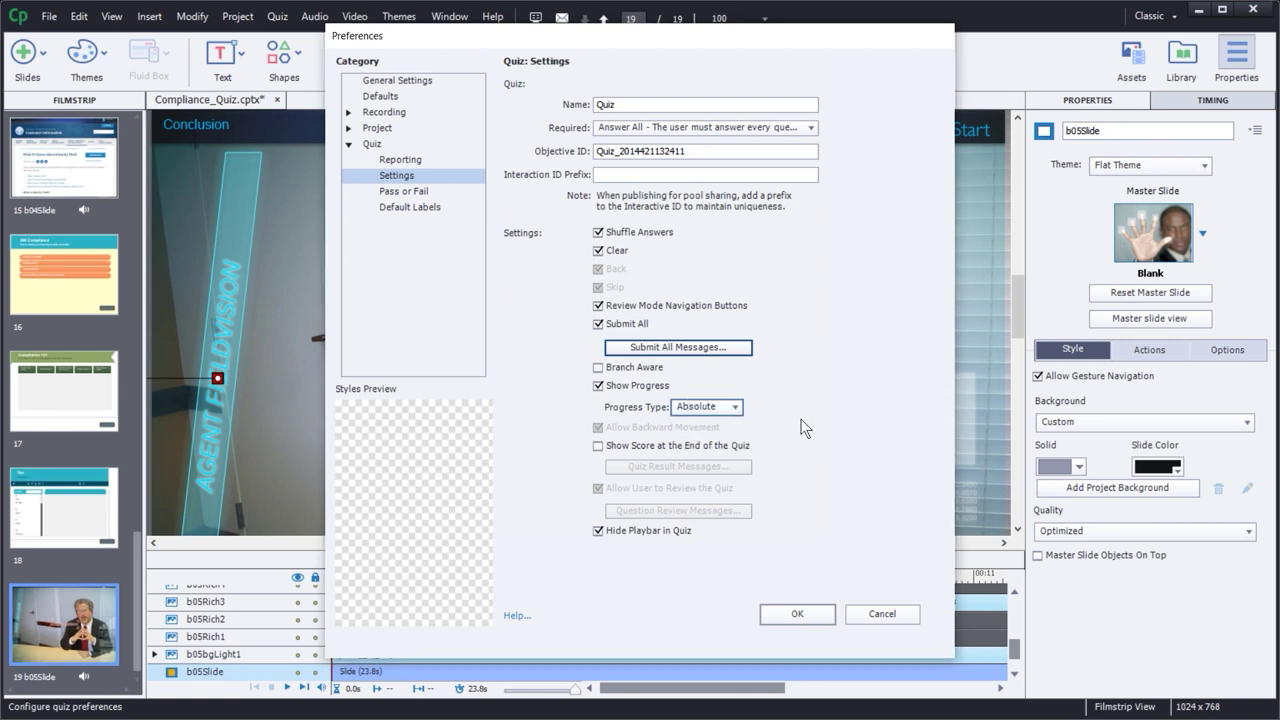
{"action": "left_click", "coordinate": [710, 408]}
{"action": "left_click", "coordinate": [698, 427]}
{"action": "left_click", "coordinate": [598, 446]}
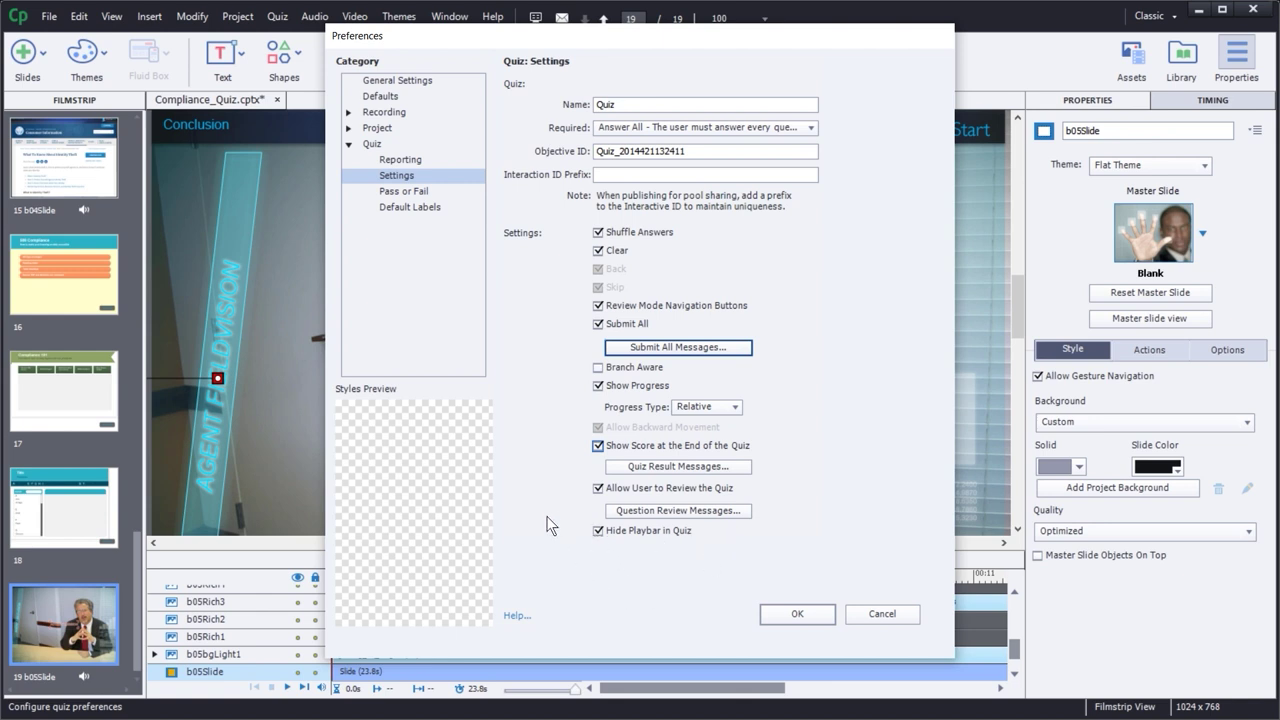
{"action": "left_click", "coordinate": [652, 467]}
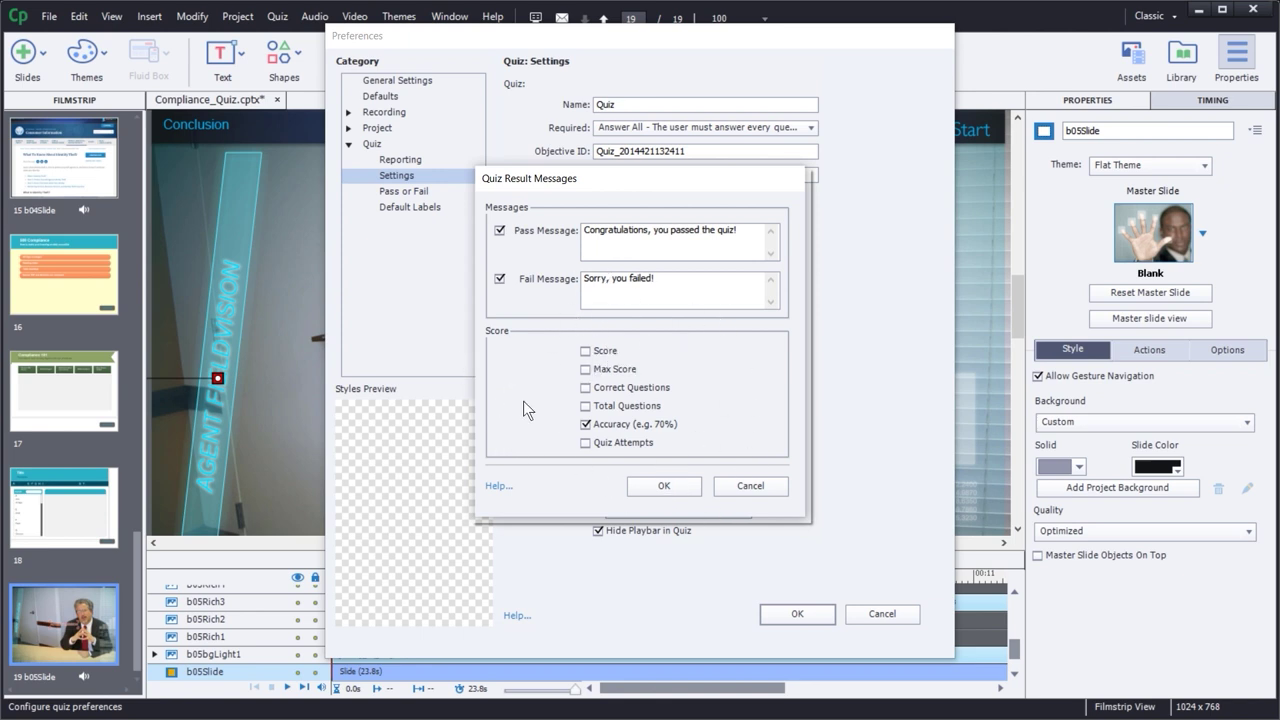
- Report Score, Max Score, Correct Questions, Total Questions and Accuracy in the quiz result messages
{"action": "left_click", "coordinate": [584, 351]}
{"action": "left_click", "coordinate": [585, 370]}
{"action": "left_click", "coordinate": [585, 388]}
{"action": "left_click", "coordinate": [585, 406]}
{"action": "left_click", "coordinate": [585, 423]}
{"action": "left_click", "coordinate": [660, 486]}
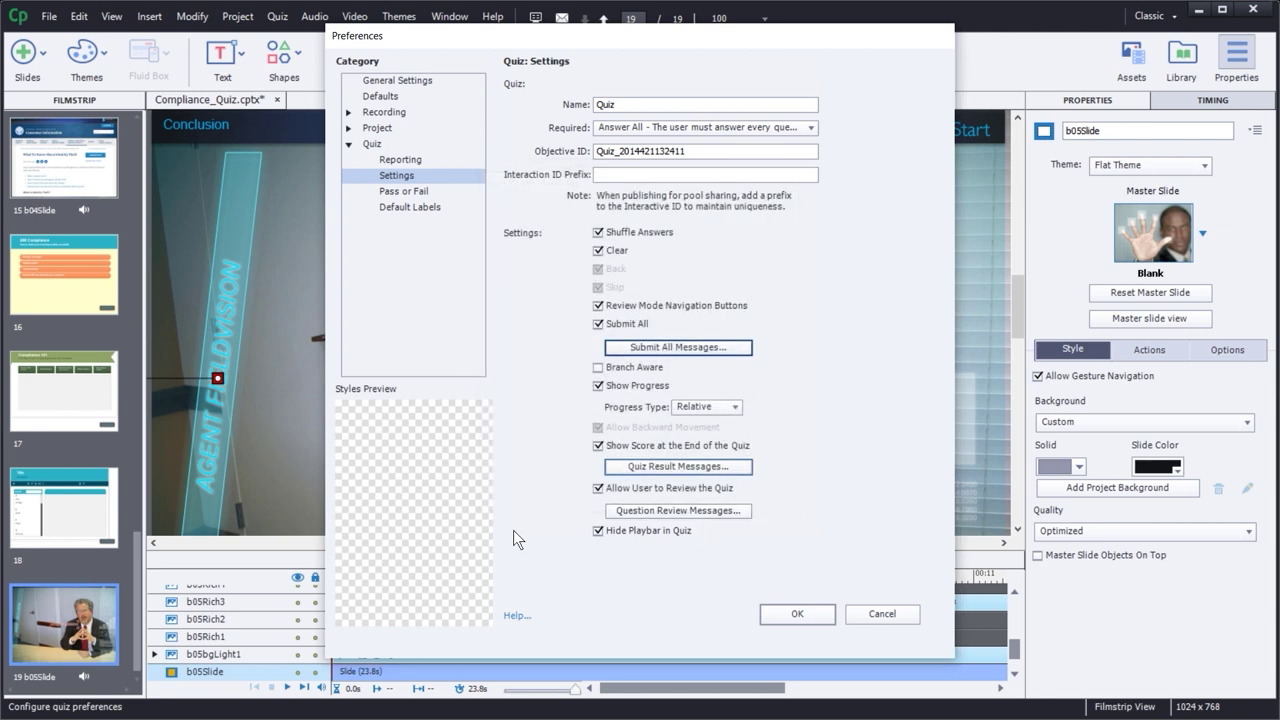
- Set the Pass or Fail pass mark to 75% of total points
{"action": "left_click", "coordinate": [405, 193]}
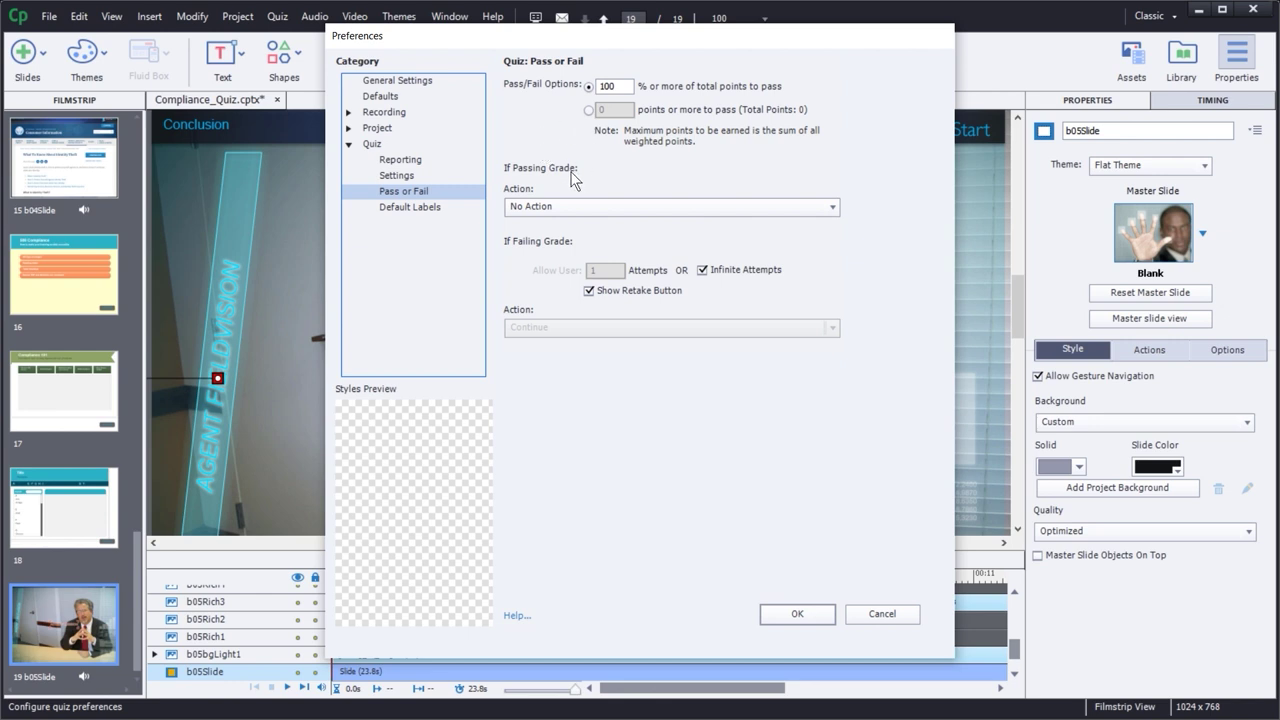
{"action": "left_click_drag", "start_coordinate": [617, 87], "coordinate": [588, 87]}
{"action": "type", "text": "75"}
{"action": "key", "text": "Tab"}
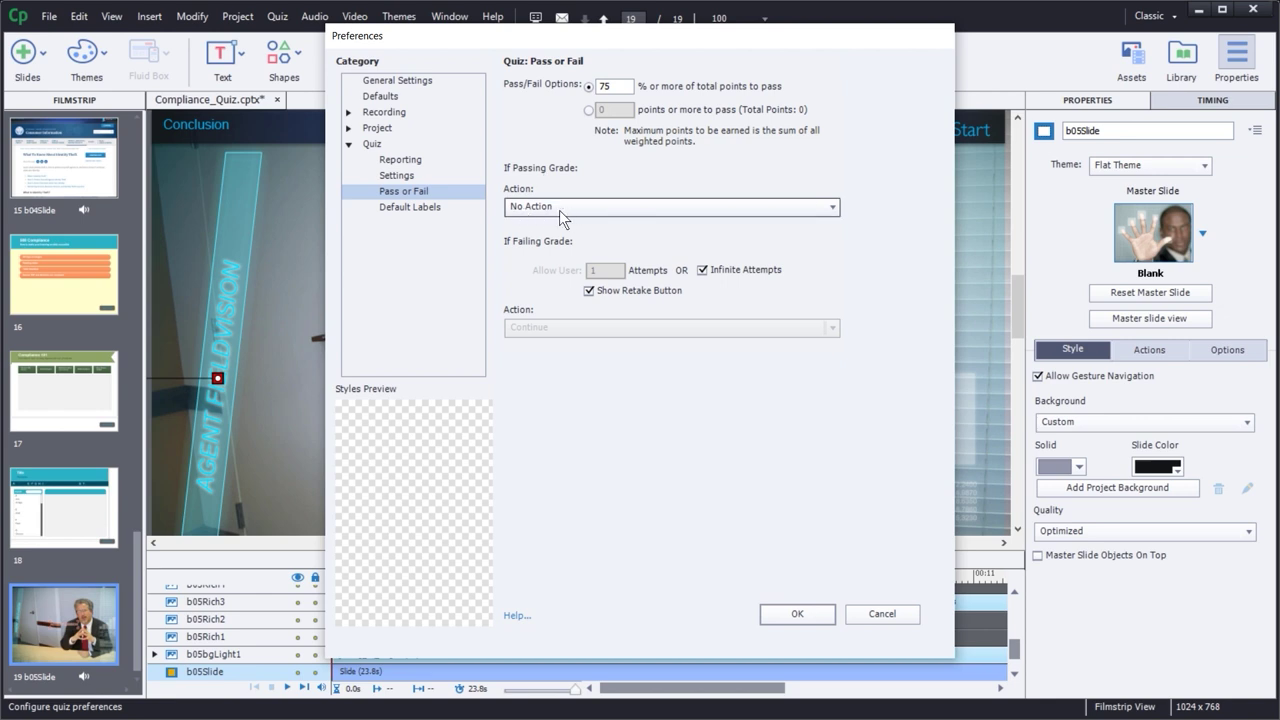
- Set the passing-grade action to Continue
{"action": "left_click", "coordinate": [559, 210]}
{"action": "left_click_drag", "start_coordinate": [831, 408], "coordinate": [832, 250]}
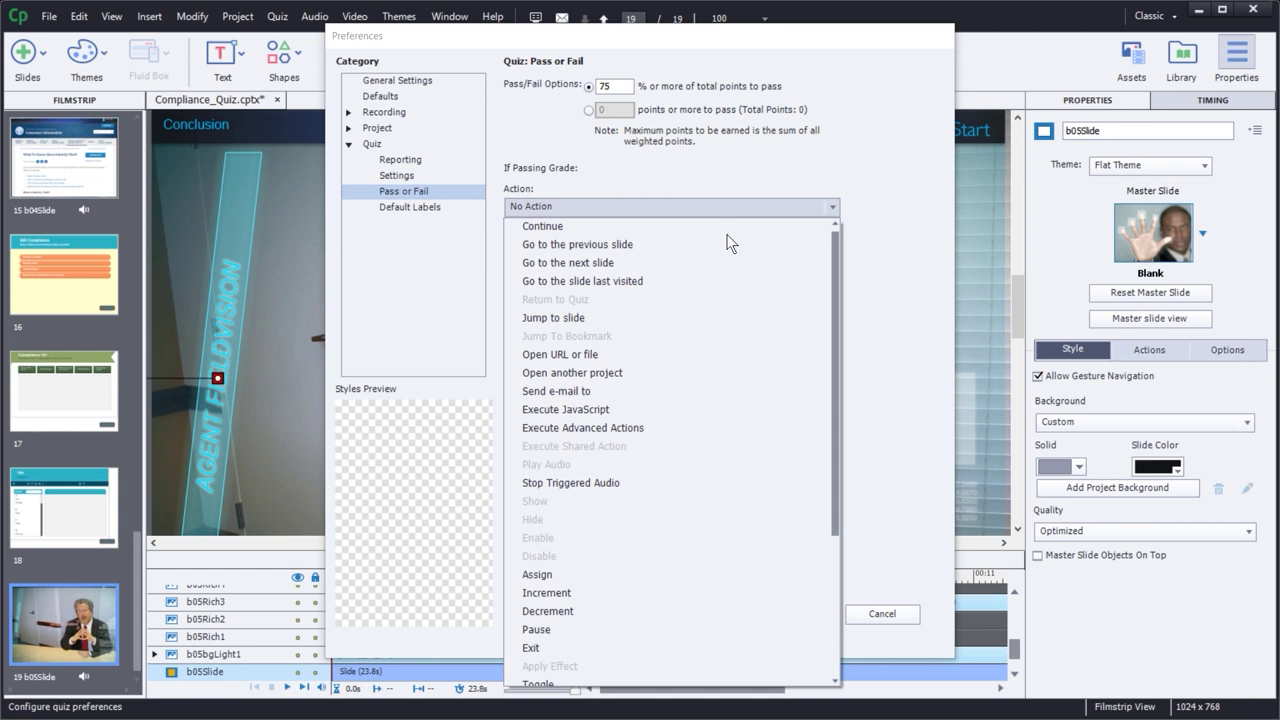
{"action": "left_click", "coordinate": [591, 317]}
{"action": "left_click", "coordinate": [590, 243]}
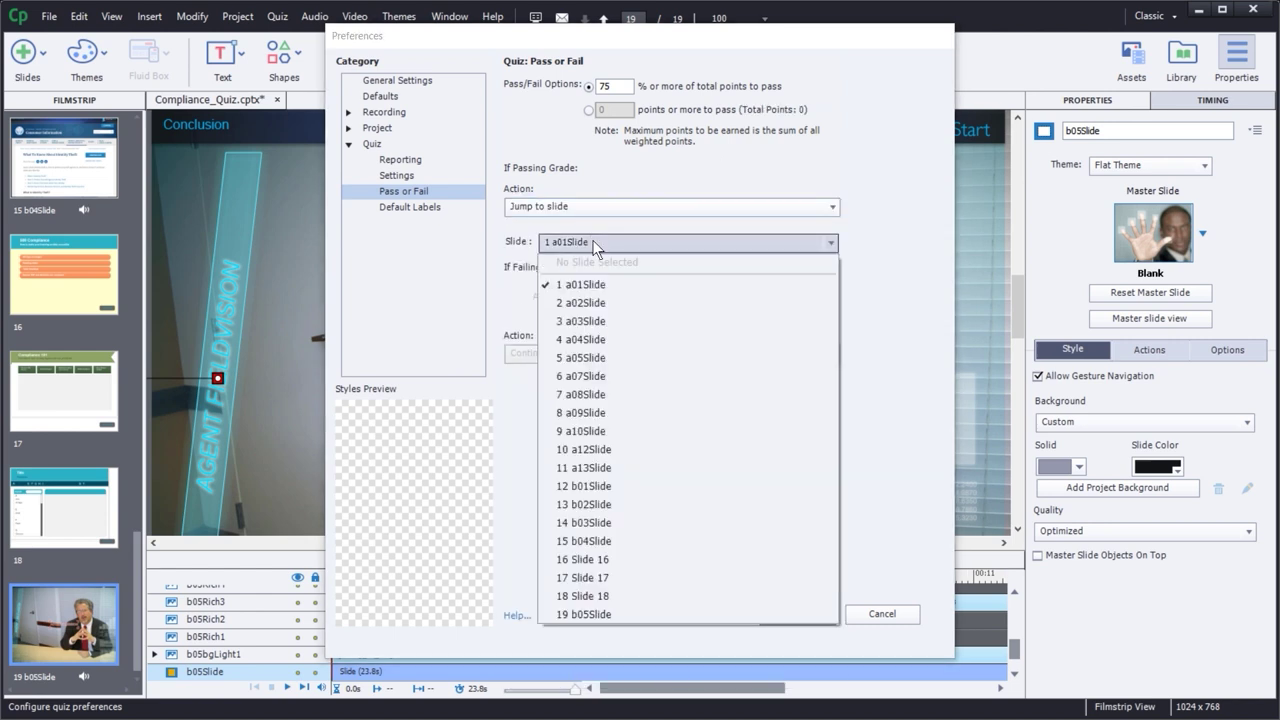
{"action": "left_click", "coordinate": [920, 254]}
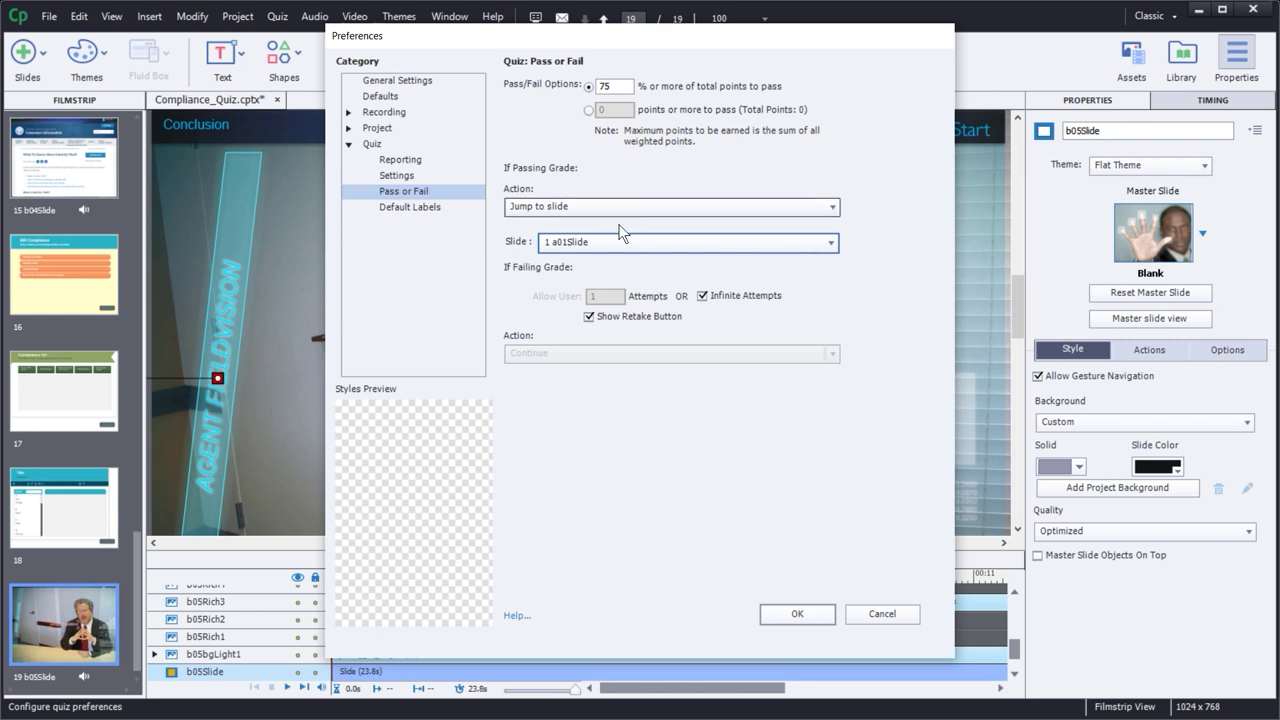
{"action": "left_click", "coordinate": [586, 206]}
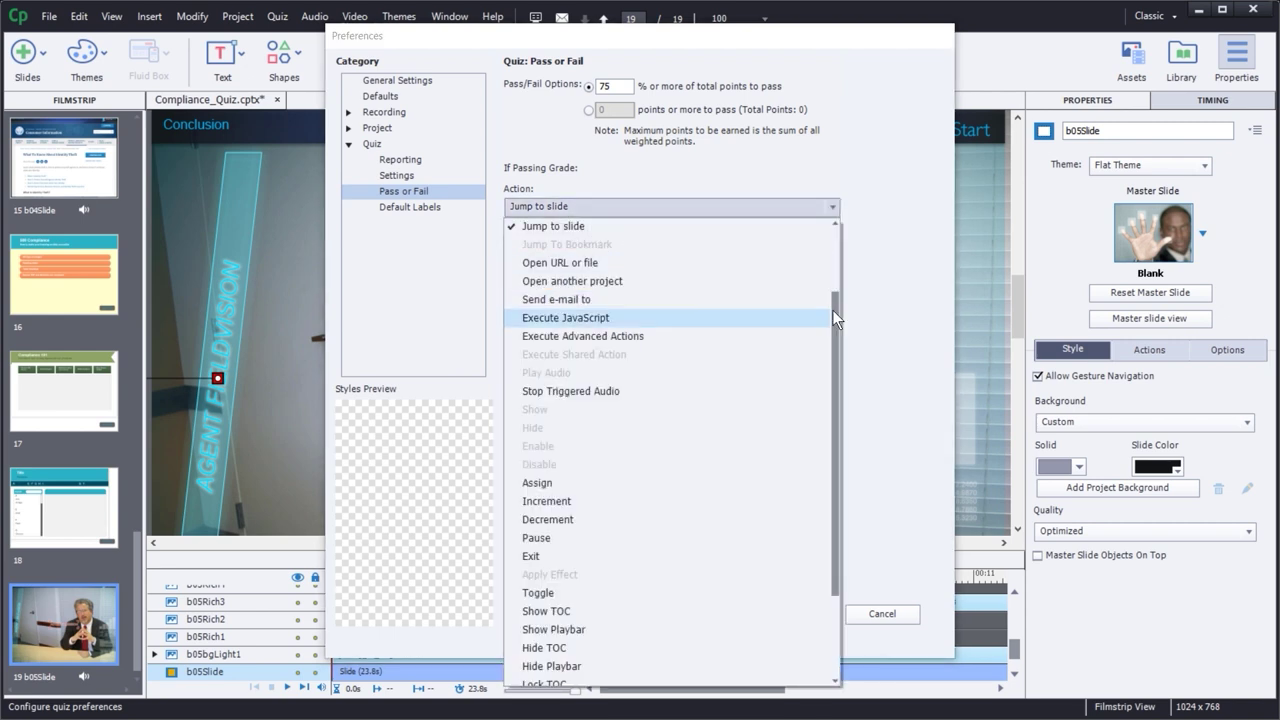
{"action": "left_click_drag", "start_coordinate": [832, 322], "coordinate": [816, 236]}
{"action": "left_click", "coordinate": [687, 229]}
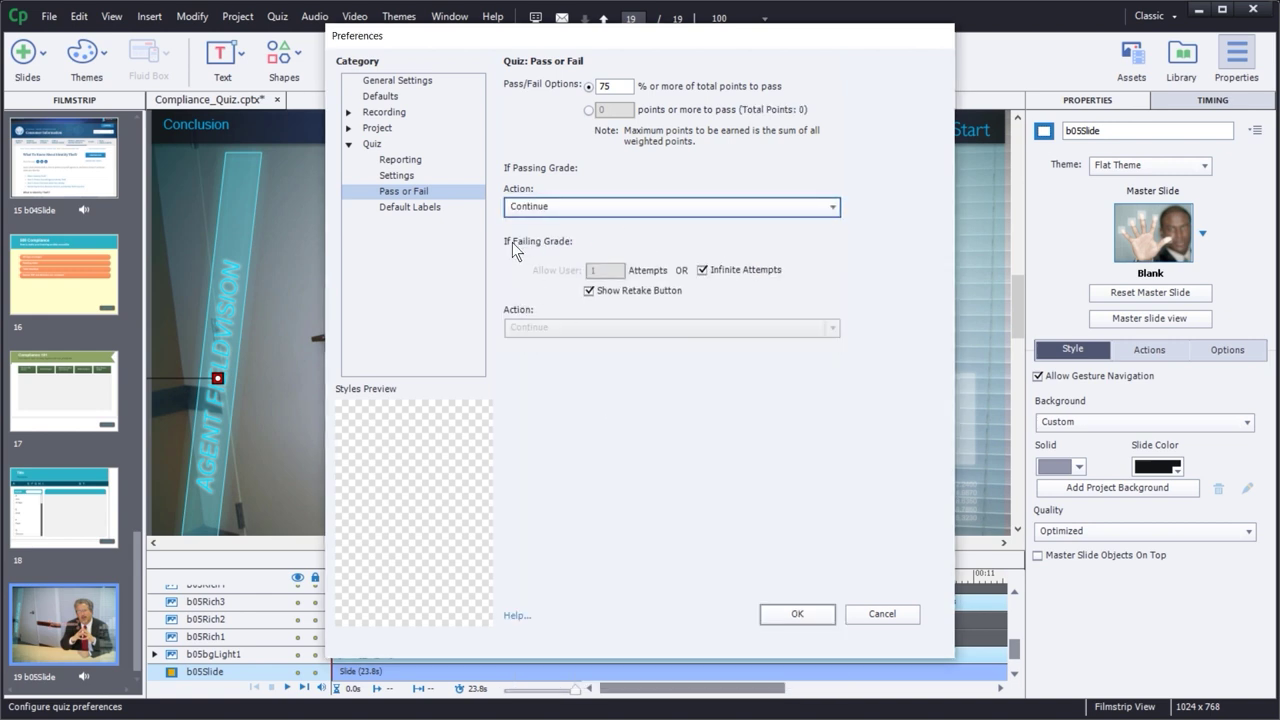
{"action": "left_click", "coordinate": [591, 291]}
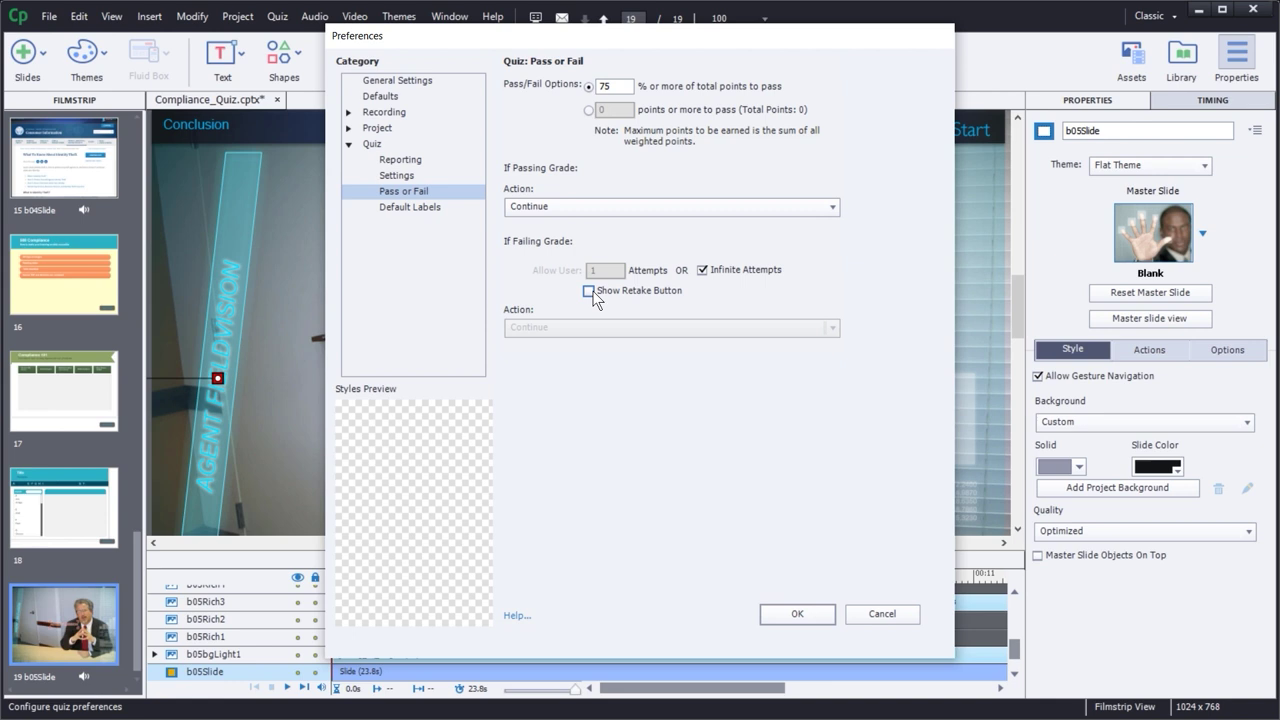
{"action": "left_click", "coordinate": [703, 270]}
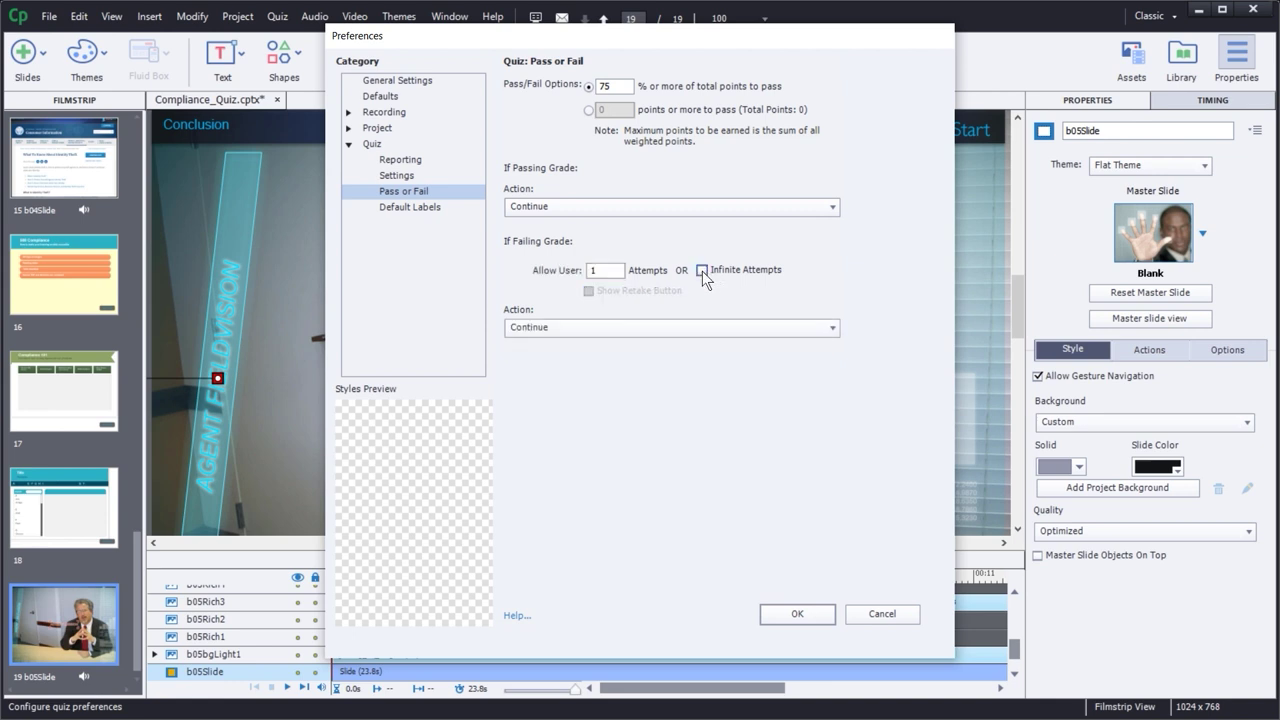
{"action": "left_click", "coordinate": [564, 330]}
{"action": "key", "text": "Escape"}
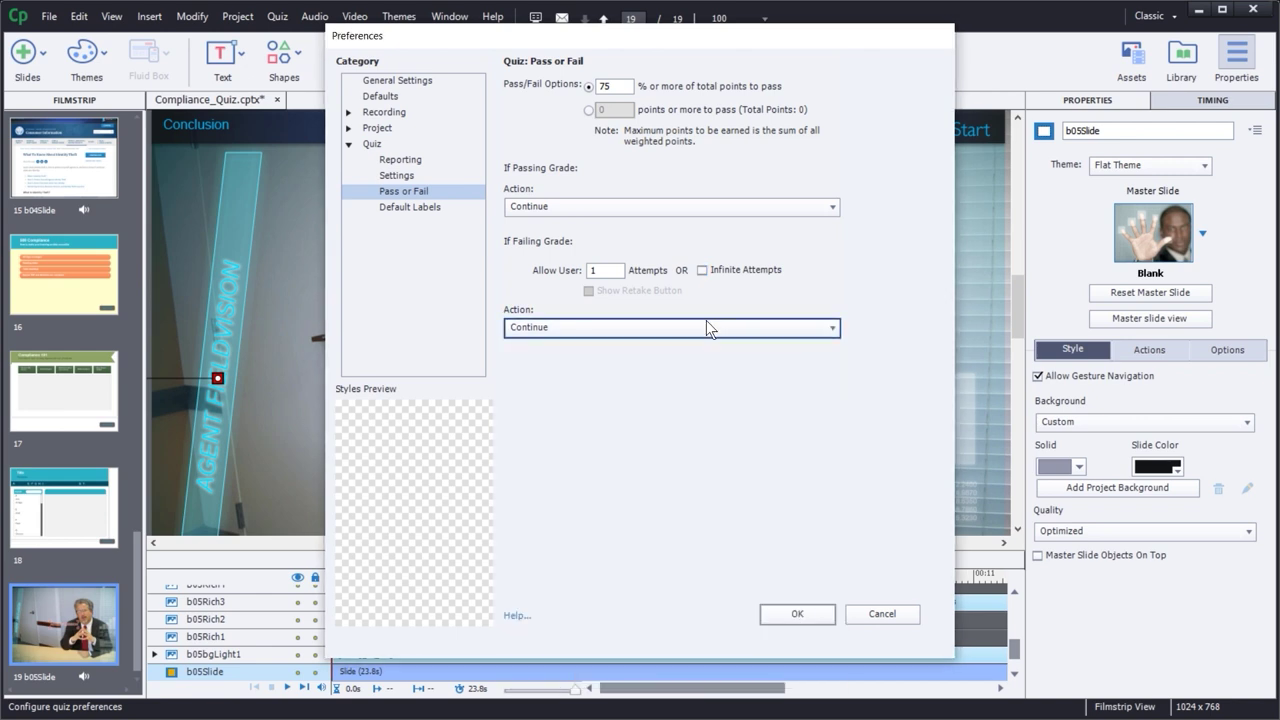
{"action": "left_click", "coordinate": [676, 325]}
{"action": "left_click_drag", "start_coordinate": [837, 410], "coordinate": [847, 271]}
{"action": "left_click", "coordinate": [828, 322]}
{"action": "left_click", "coordinate": [702, 271]}
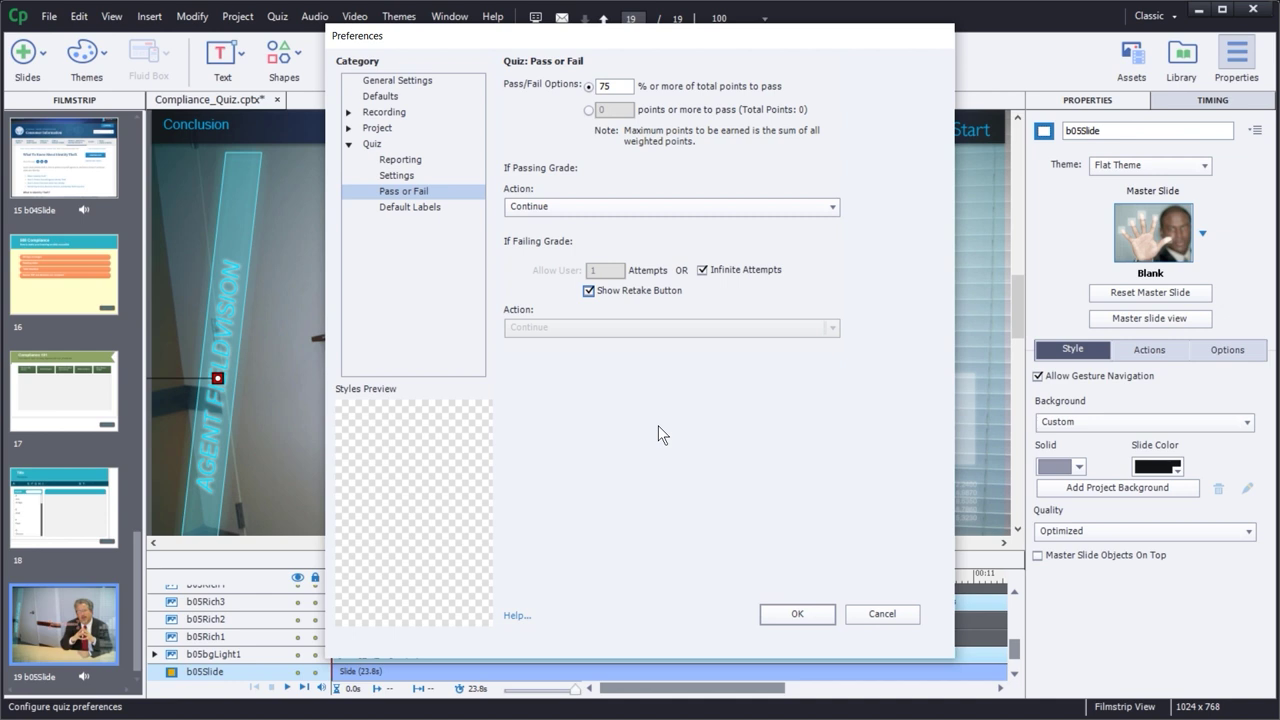
- Show the Default Labels page and inspect the Correct Message text
{"action": "left_click", "coordinate": [414, 209]}
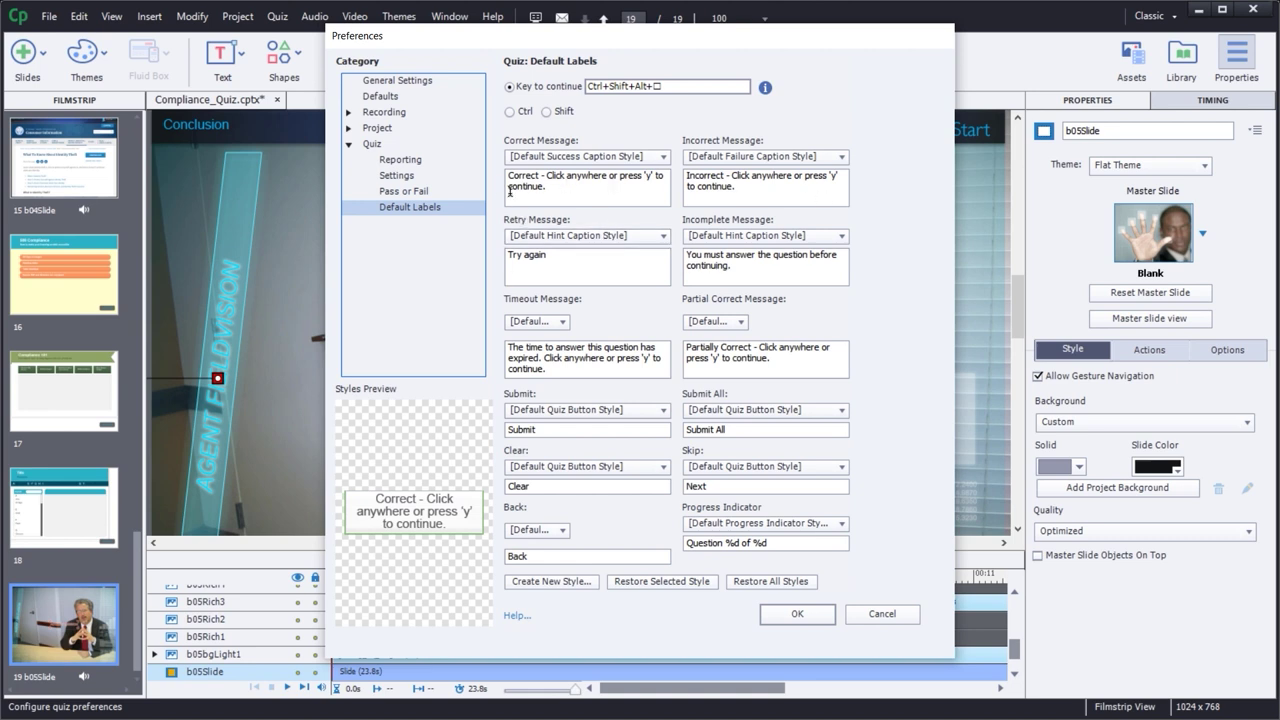
{"action": "triple_click", "coordinate": [557, 189]}
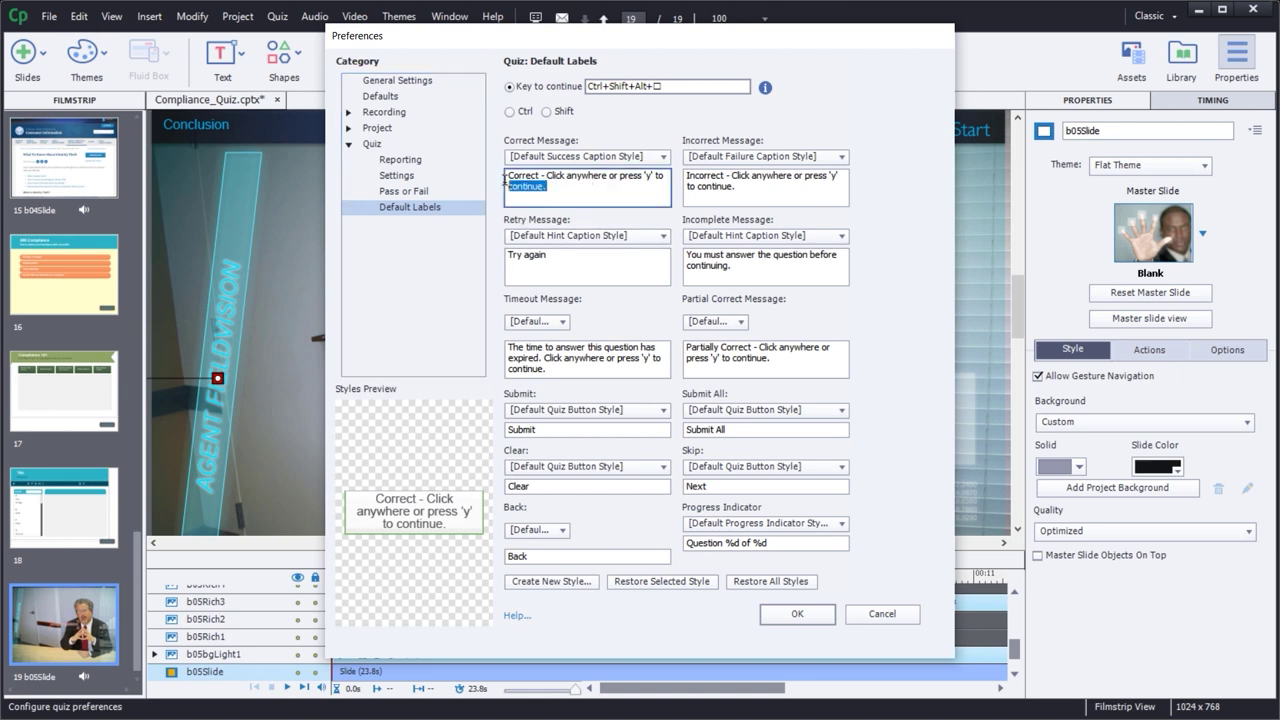
{"action": "left_click", "coordinate": [577, 178]}
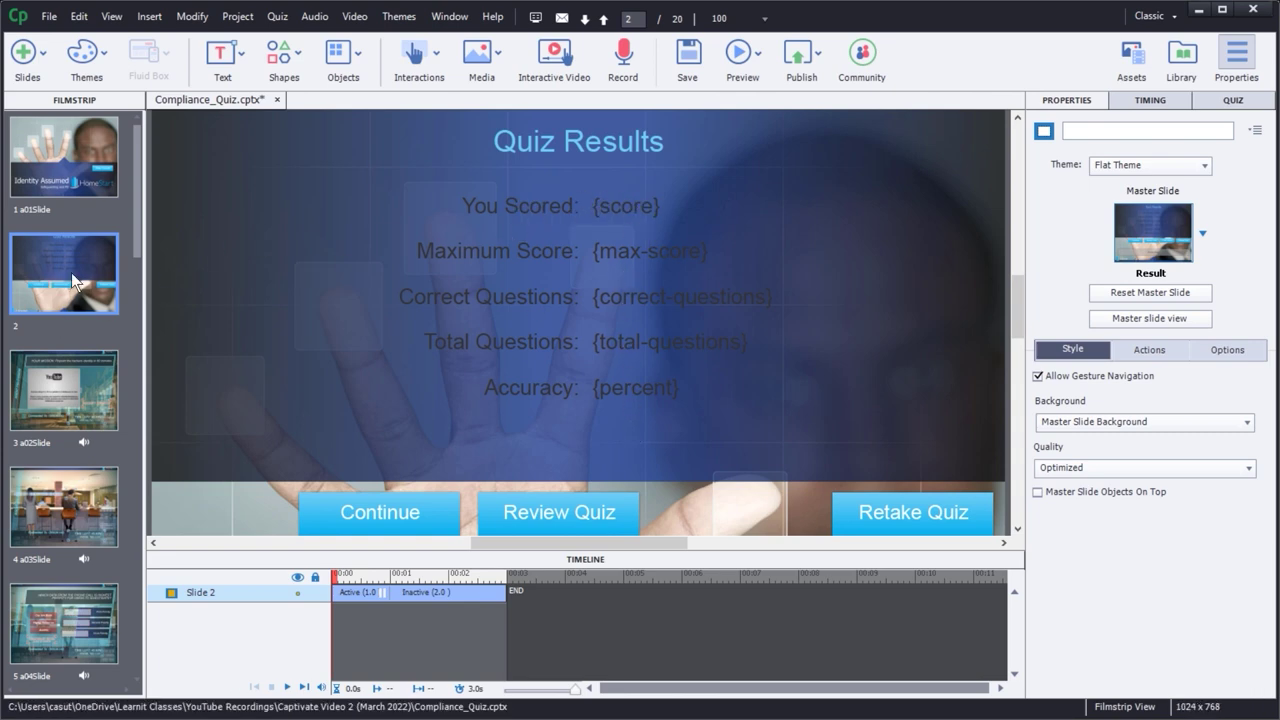
- Move the Quiz Results slide to the end of the filmstrip, after b05Slide
{"action": "left_click_drag", "start_coordinate": [68, 277], "coordinate": [75, 675]}
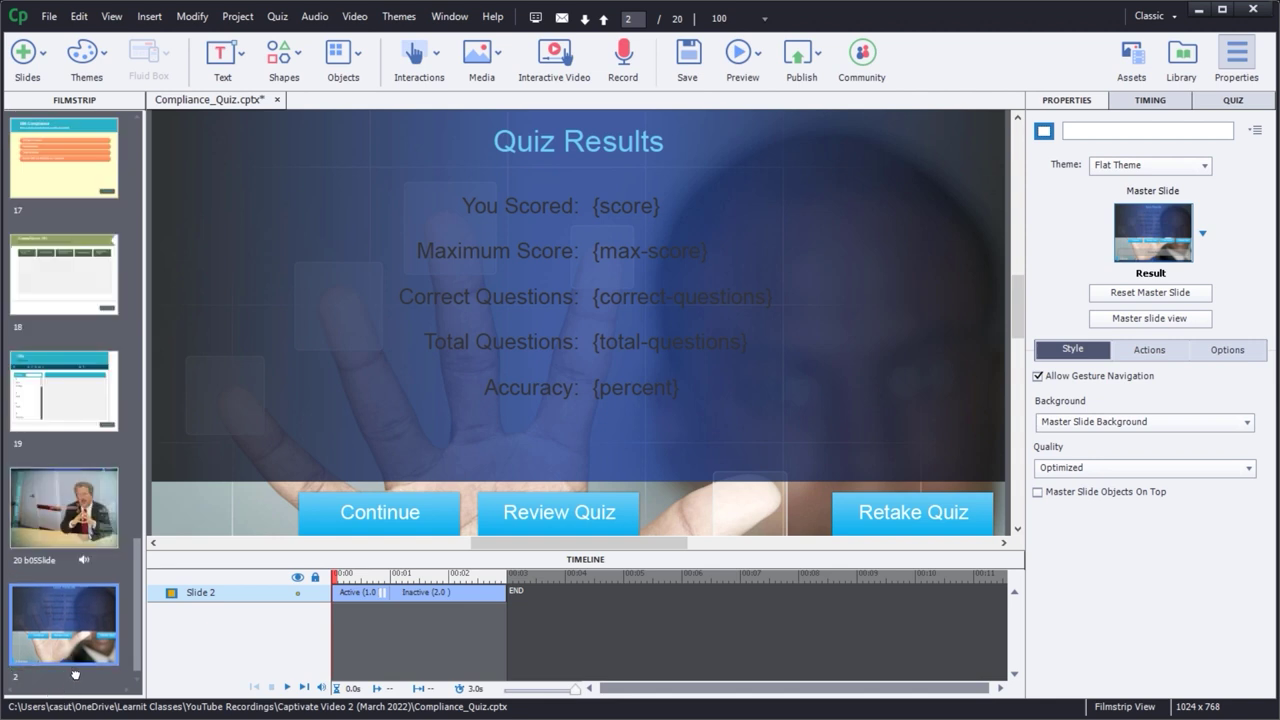
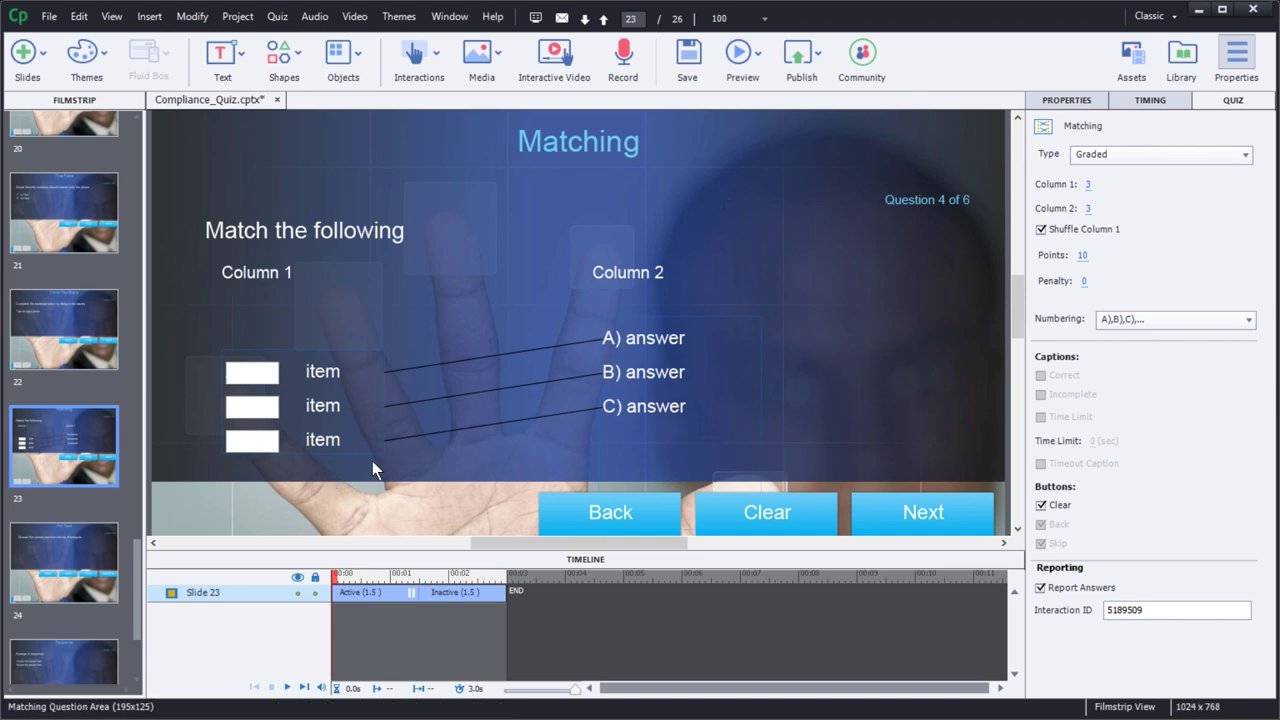
- Check which answer each Column 1 item of the matching question currently matches
{"action": "left_click", "coordinate": [338, 407]}
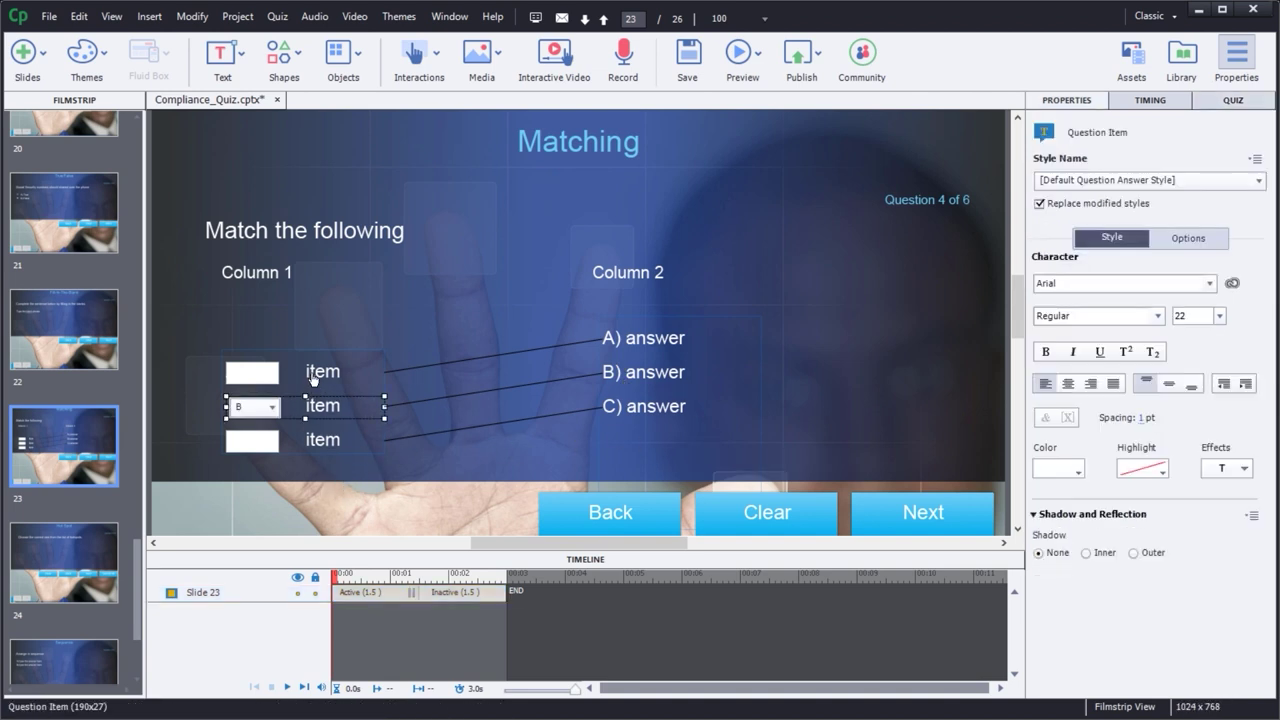
{"action": "left_click", "coordinate": [310, 371]}
{"action": "left_click", "coordinate": [318, 408]}
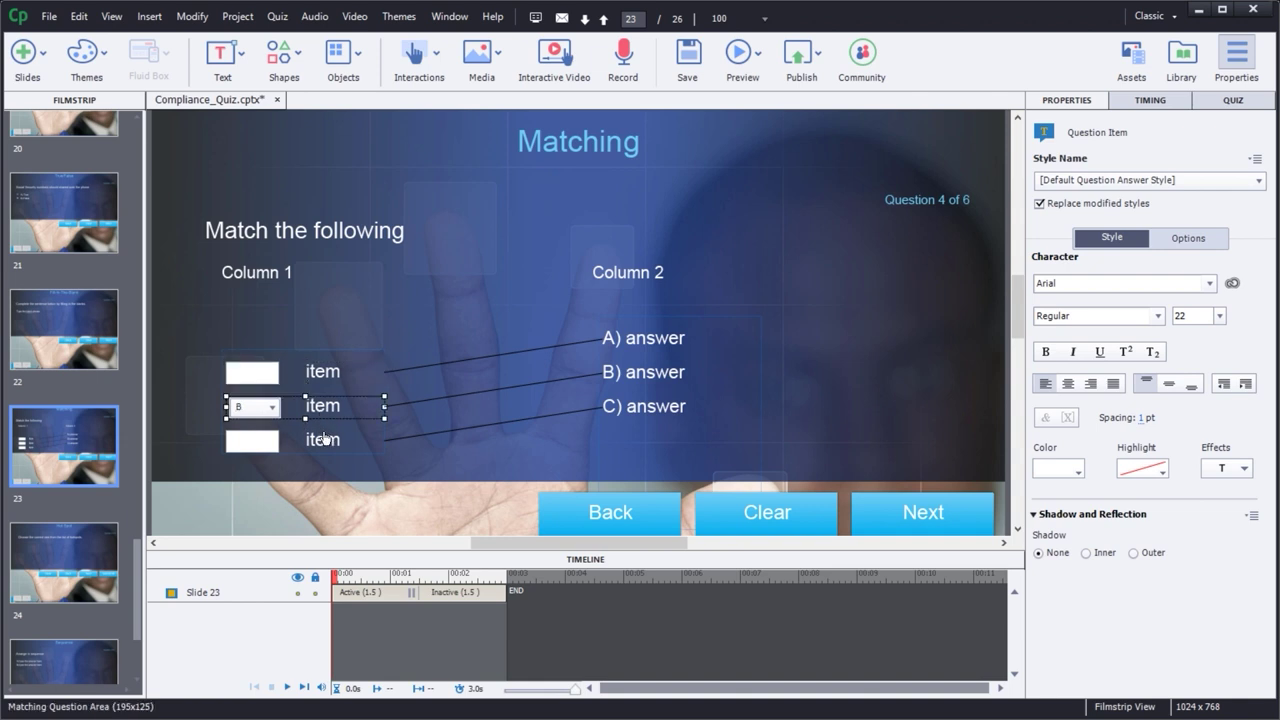
{"action": "left_click", "coordinate": [323, 441]}
{"action": "left_click", "coordinate": [323, 405]}
{"action": "left_click", "coordinate": [323, 371]}
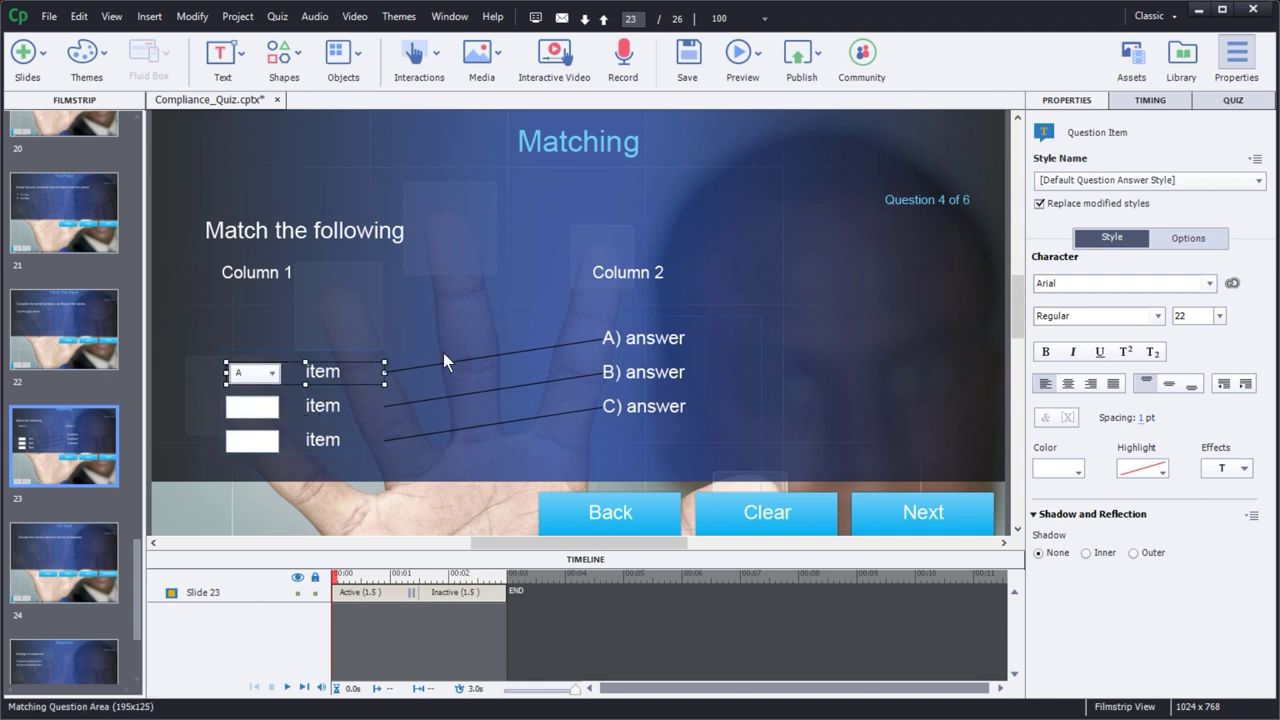
{"action": "left_click", "coordinate": [278, 276]}
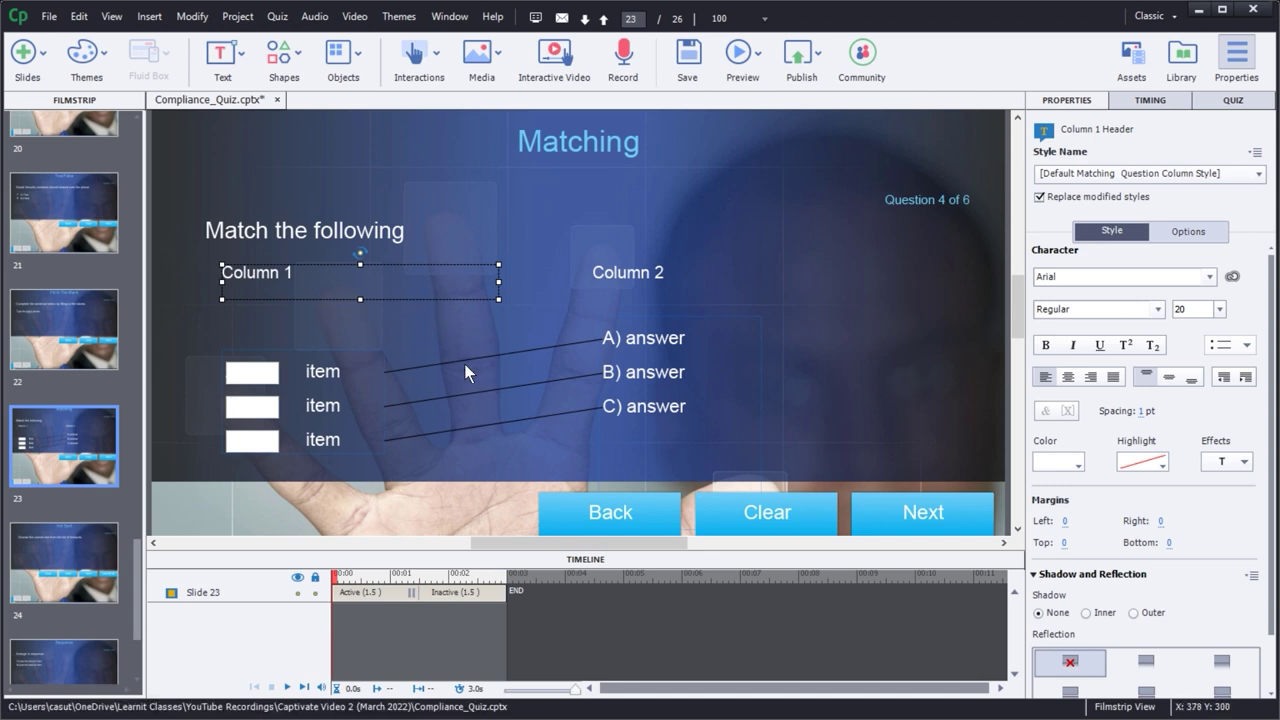
- Match the first item to answer C, the second to A, and the third to B
{"action": "left_click", "coordinate": [320, 373]}
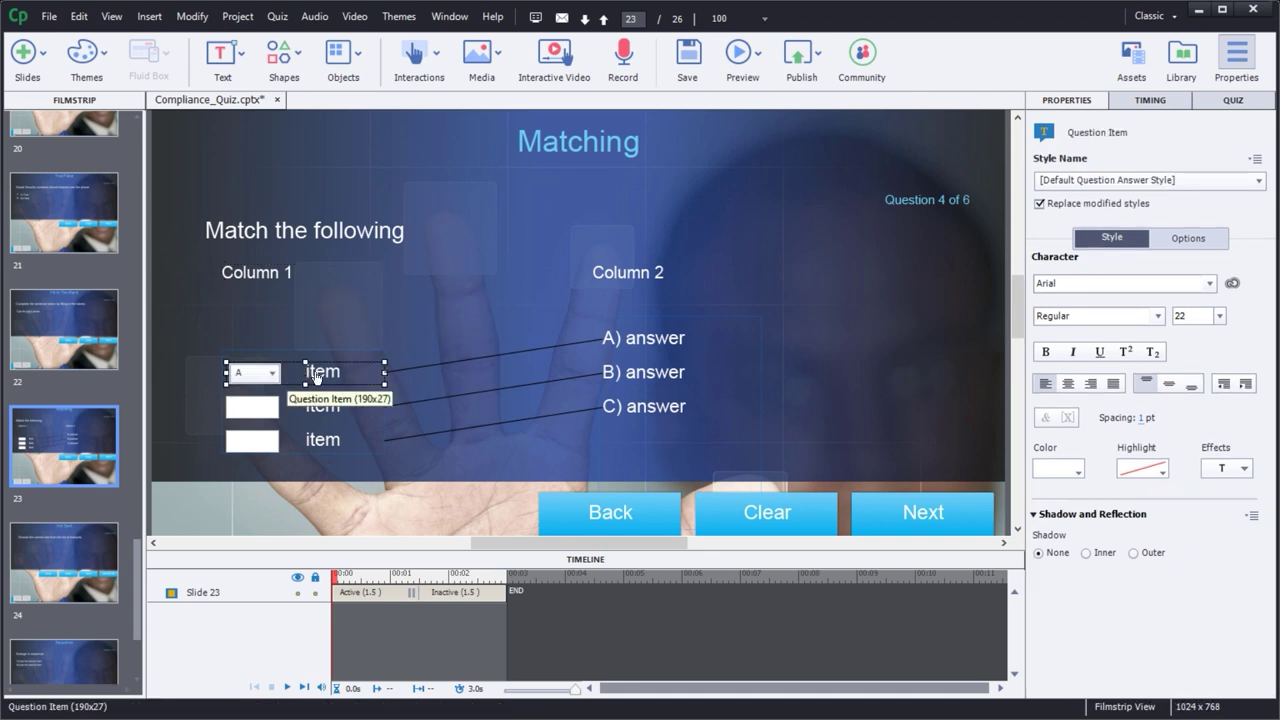
{"action": "left_click", "coordinate": [274, 372]}
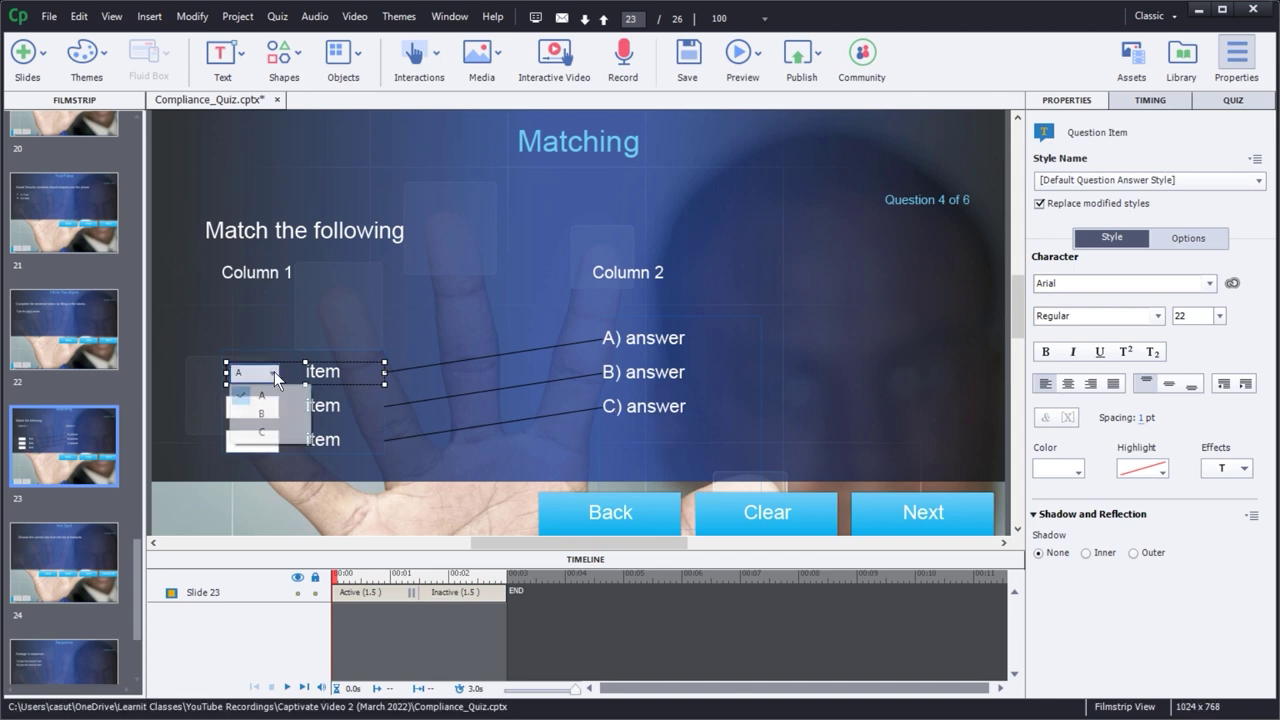
{"action": "left_click", "coordinate": [274, 432]}
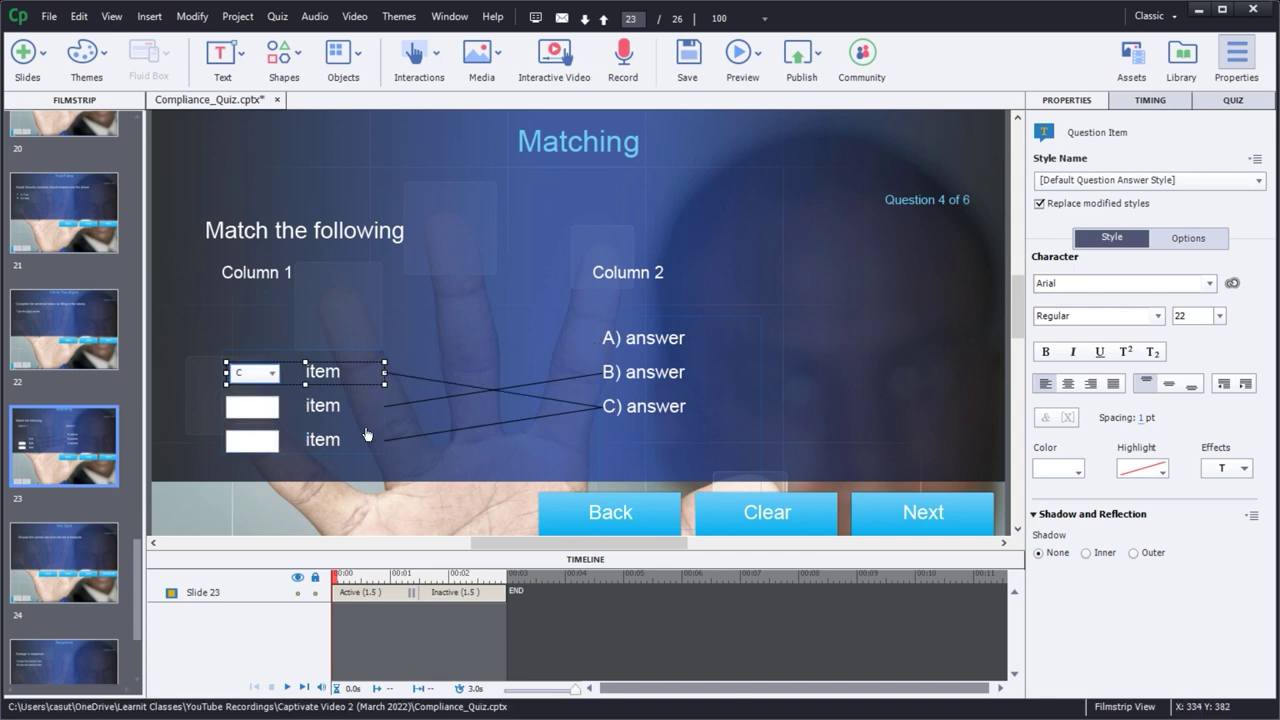
{"action": "left_click", "coordinate": [271, 410]}
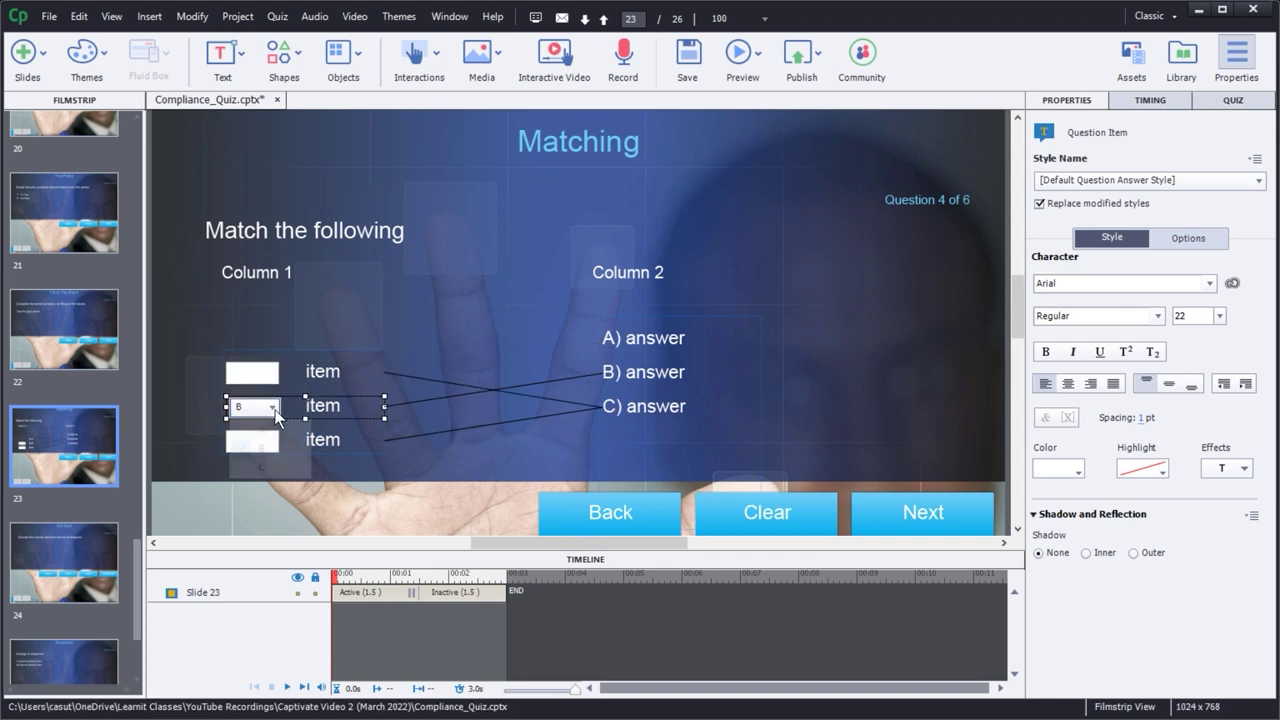
{"action": "left_click", "coordinate": [272, 411]}
{"action": "left_click", "coordinate": [283, 432]}
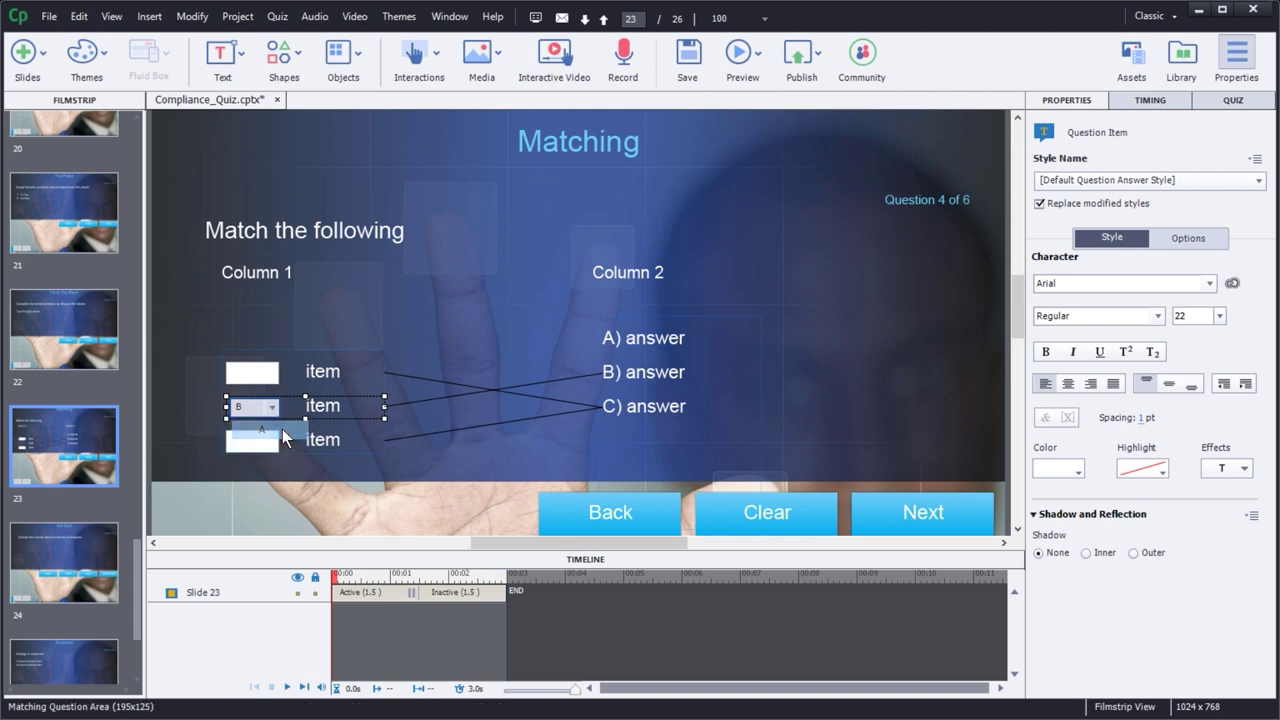
{"action": "left_click", "coordinate": [274, 441]}
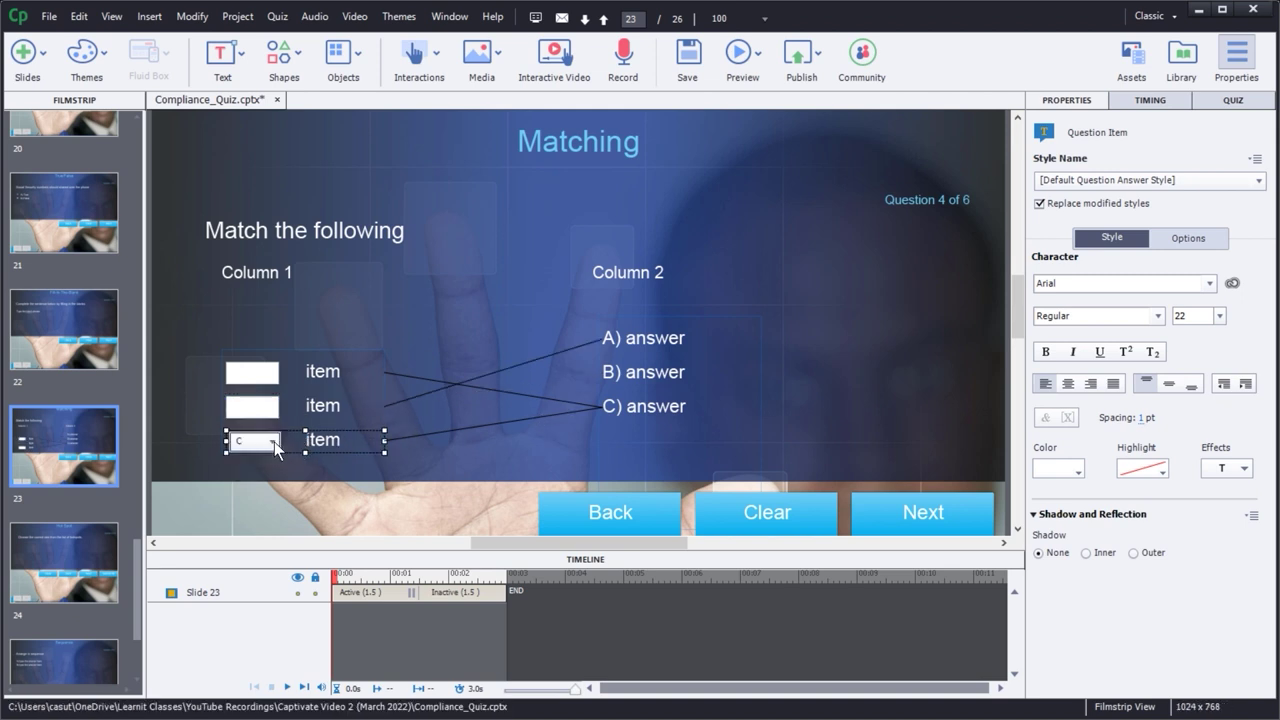
{"action": "left_click", "coordinate": [274, 441]}
{"action": "left_click", "coordinate": [268, 478]}
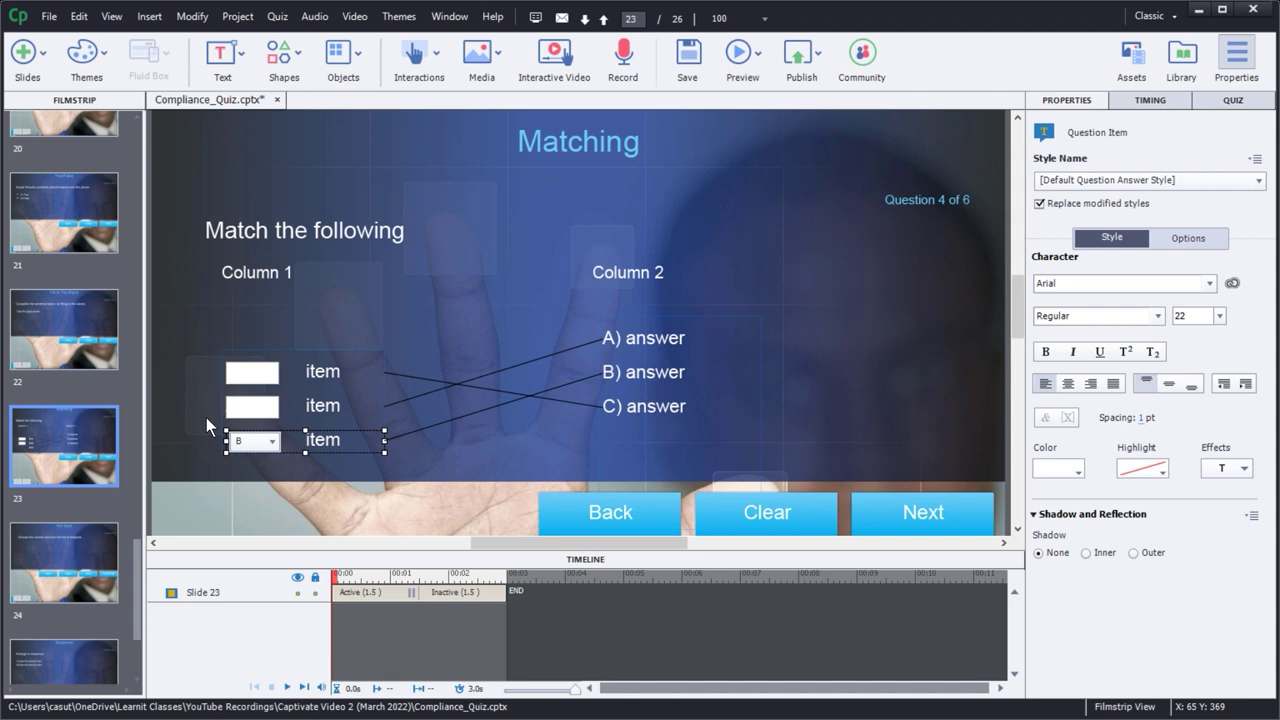
{"action": "left_click", "coordinate": [327, 372]}
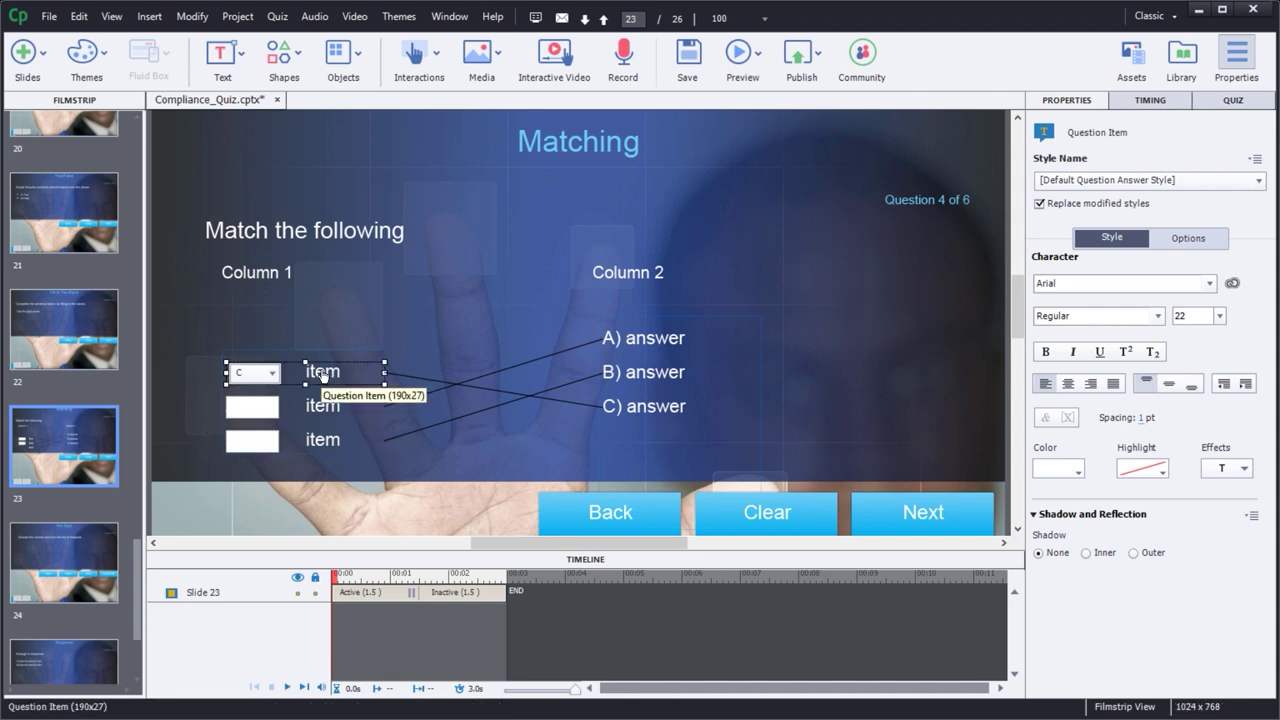
{"action": "left_click", "coordinate": [265, 277]}
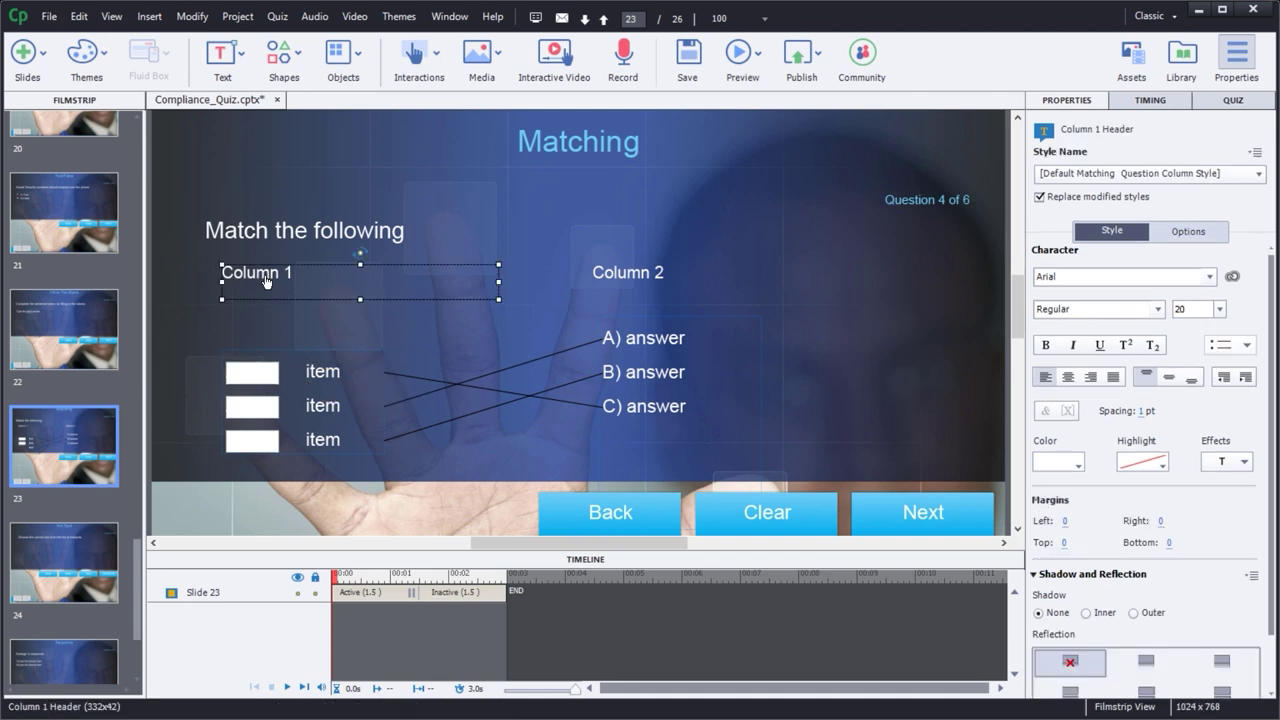
- Rename the column headers to 'Situation' and 'Dept to Contact'
{"action": "left_click", "coordinate": [265, 277]}
{"action": "left_click_drag", "start_coordinate": [296, 273], "coordinate": [191, 276]}
{"action": "type", "text": "Sitia"}
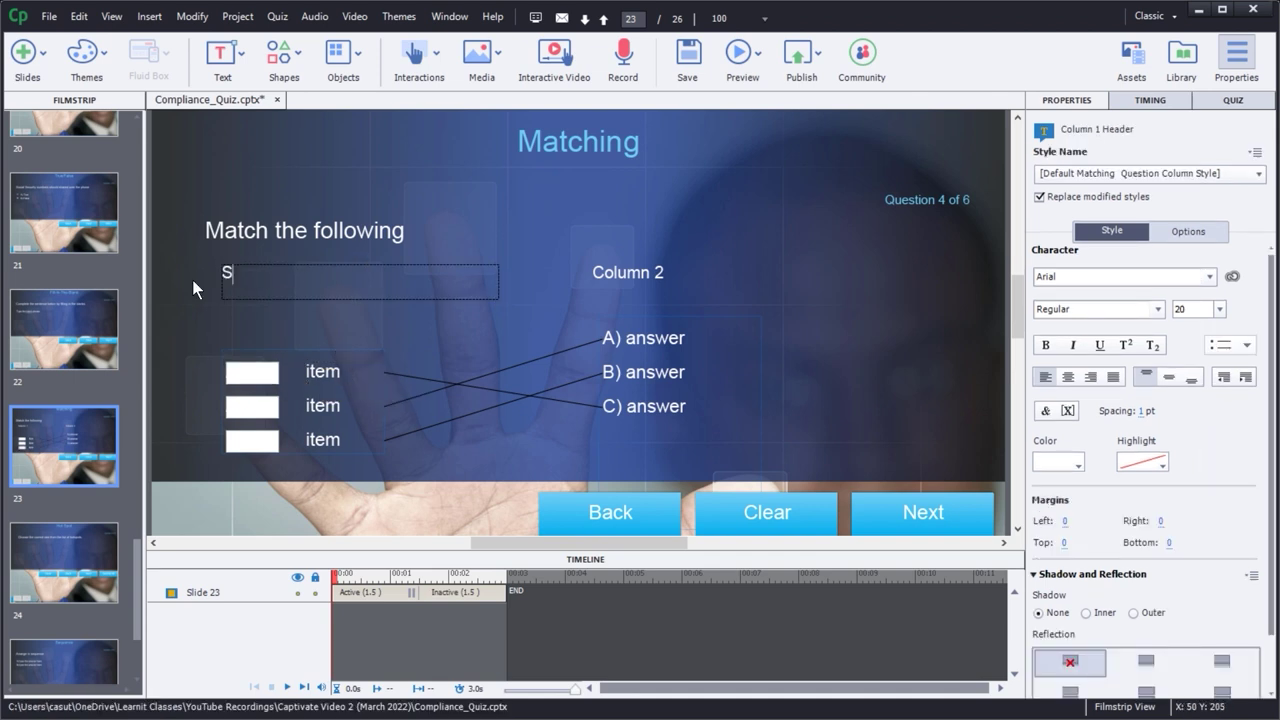
{"action": "key", "text": "BackSpace"}
{"action": "key", "text": "BackSpace"}
{"action": "type", "text": "uation"}
{"action": "left_click", "coordinate": [615, 271]}
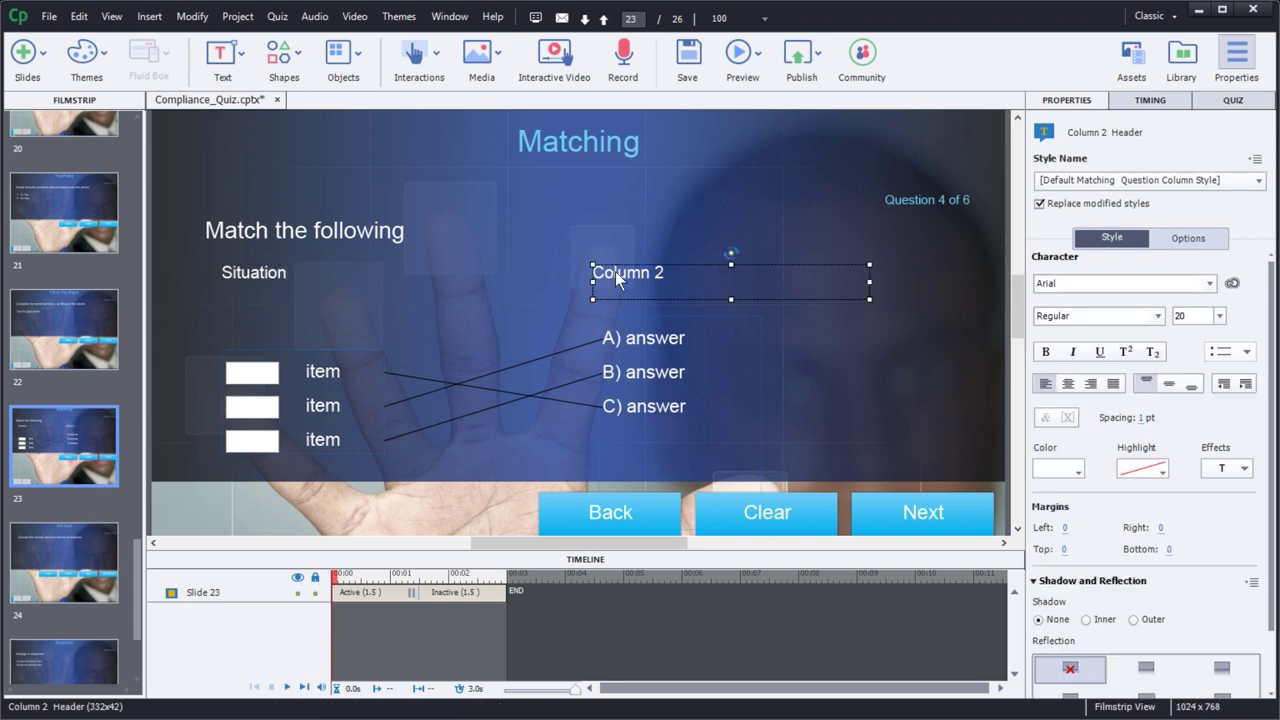
{"action": "left_click", "coordinate": [618, 272]}
{"action": "left_click_drag", "start_coordinate": [677, 272], "coordinate": [572, 270]}
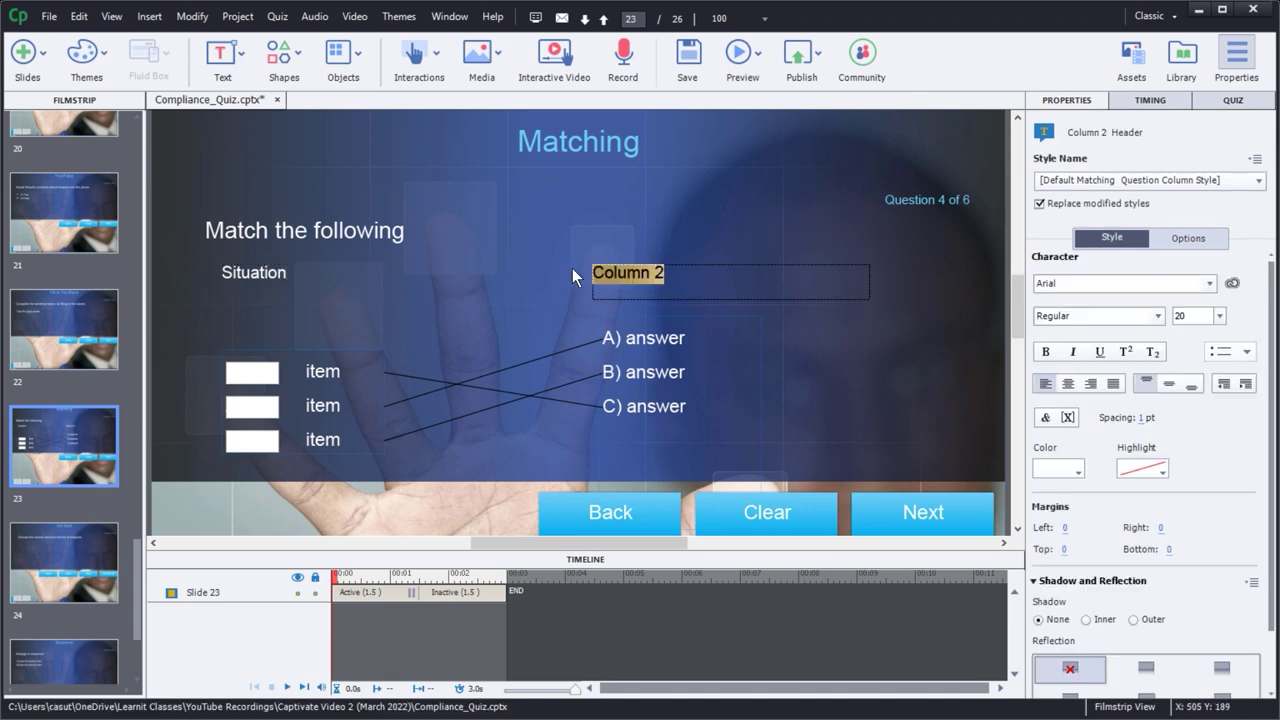
{"action": "type", "text": "Dept to Contact"}
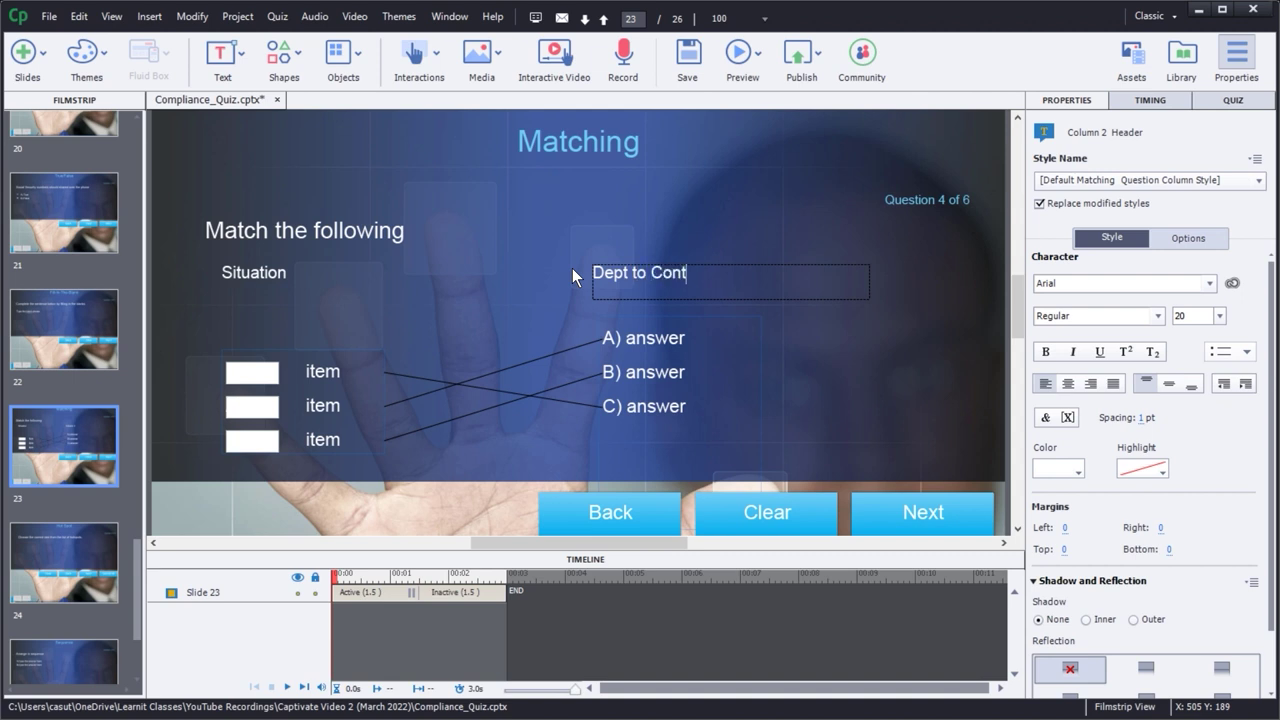
- Change the answer captions to IT, HR and US Government
{"action": "double_click", "coordinate": [668, 338]}
{"action": "double_click", "coordinate": [650, 337]}
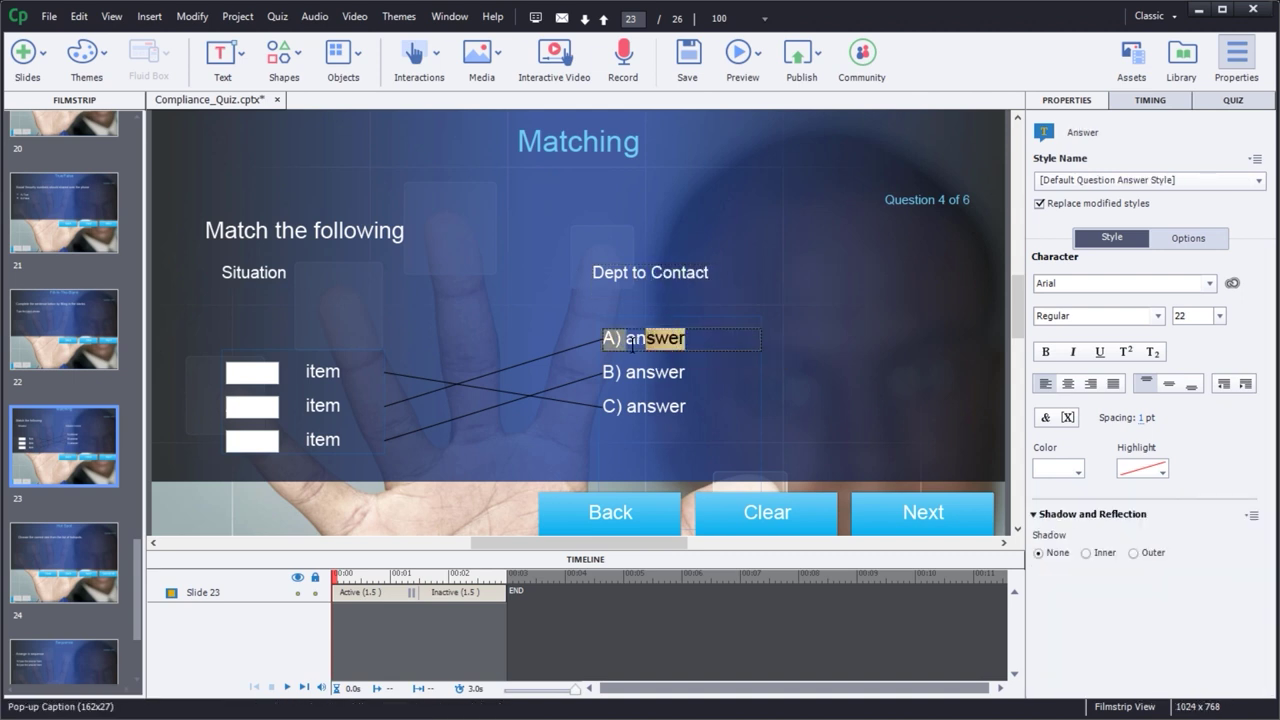
{"action": "type", "text": "IT"}
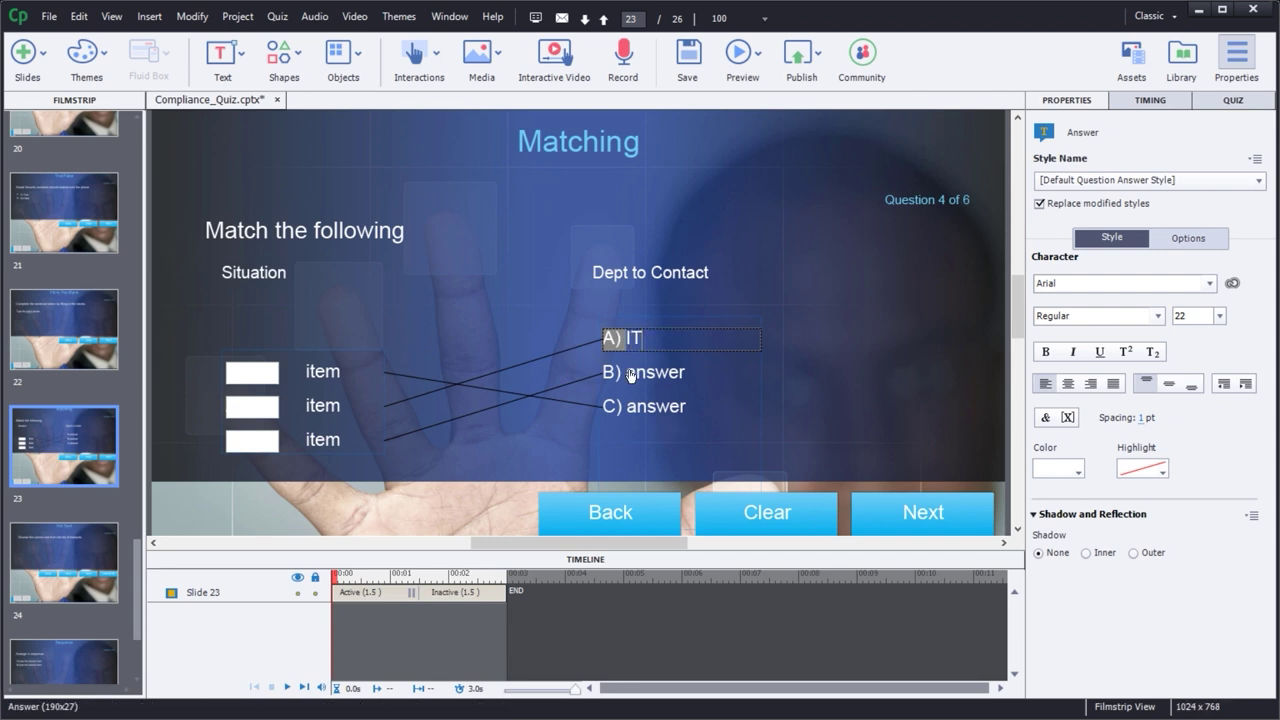
{"action": "double_click", "coordinate": [670, 371]}
{"action": "left_click_drag", "start_coordinate": [685, 368], "coordinate": [626, 371]}
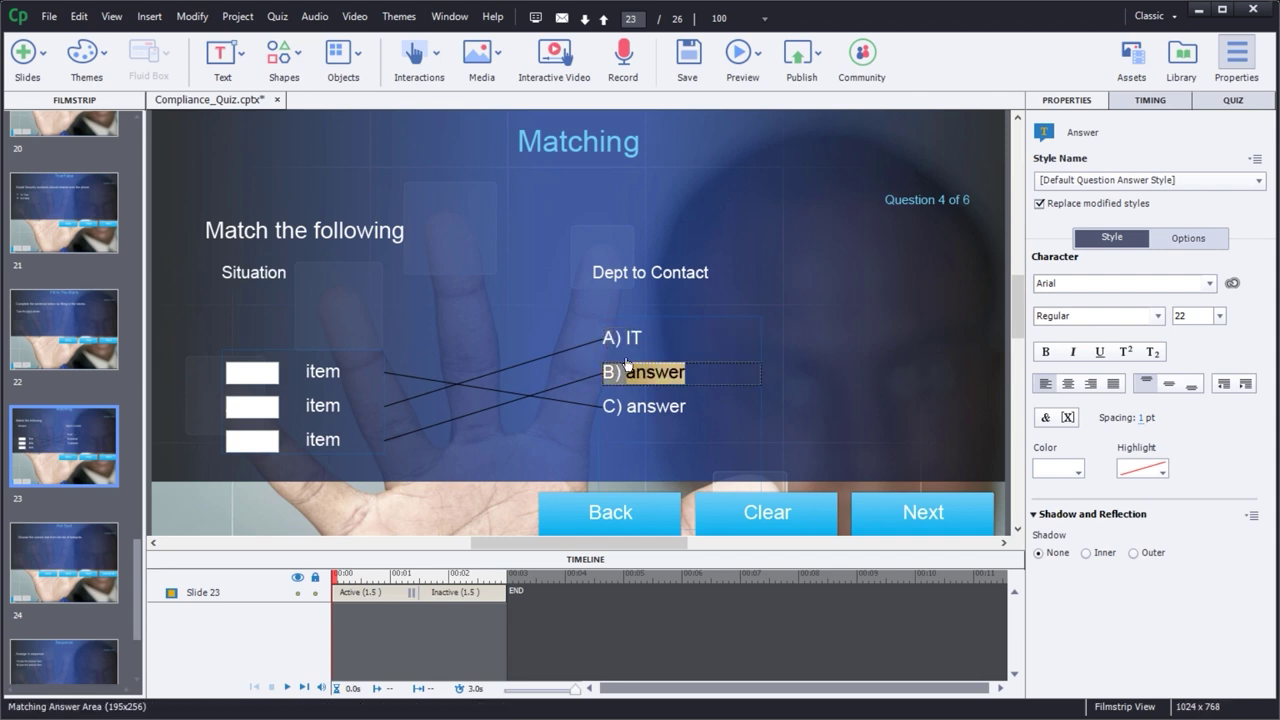
{"action": "type", "text": "HR"}
{"action": "double_click", "coordinate": [680, 408]}
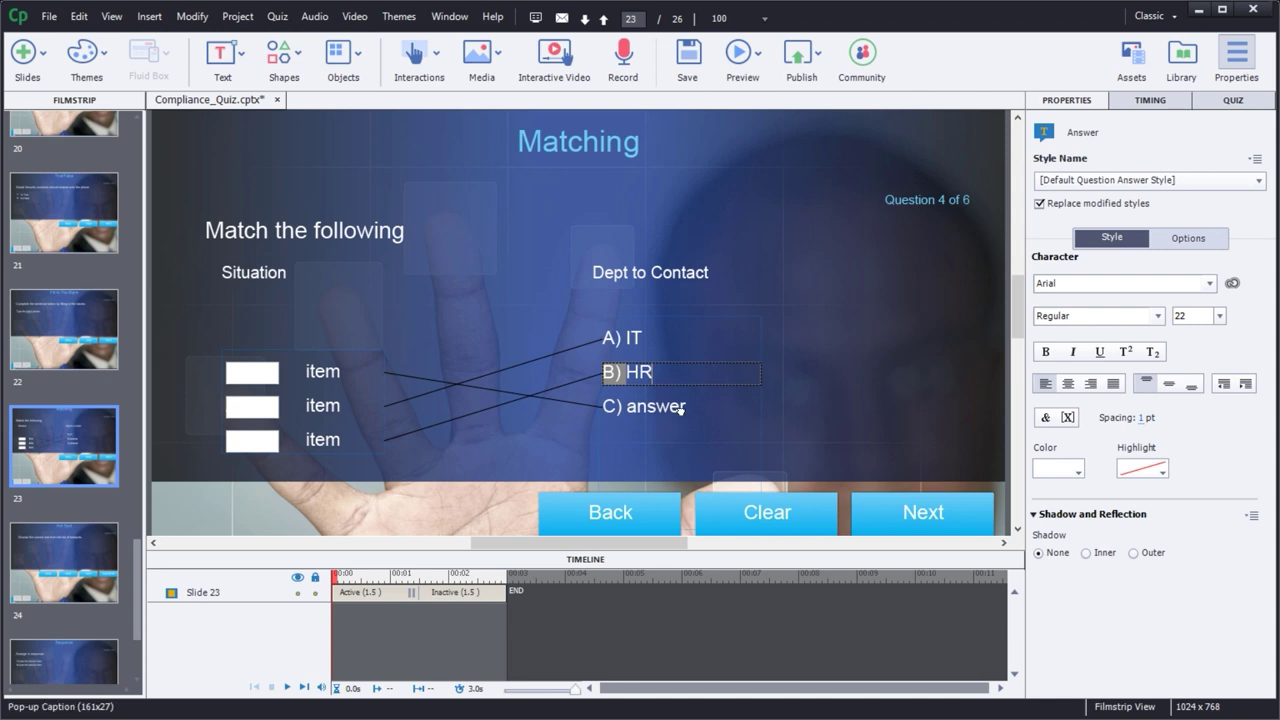
{"action": "left_click_drag", "start_coordinate": [686, 406], "coordinate": [624, 418]}
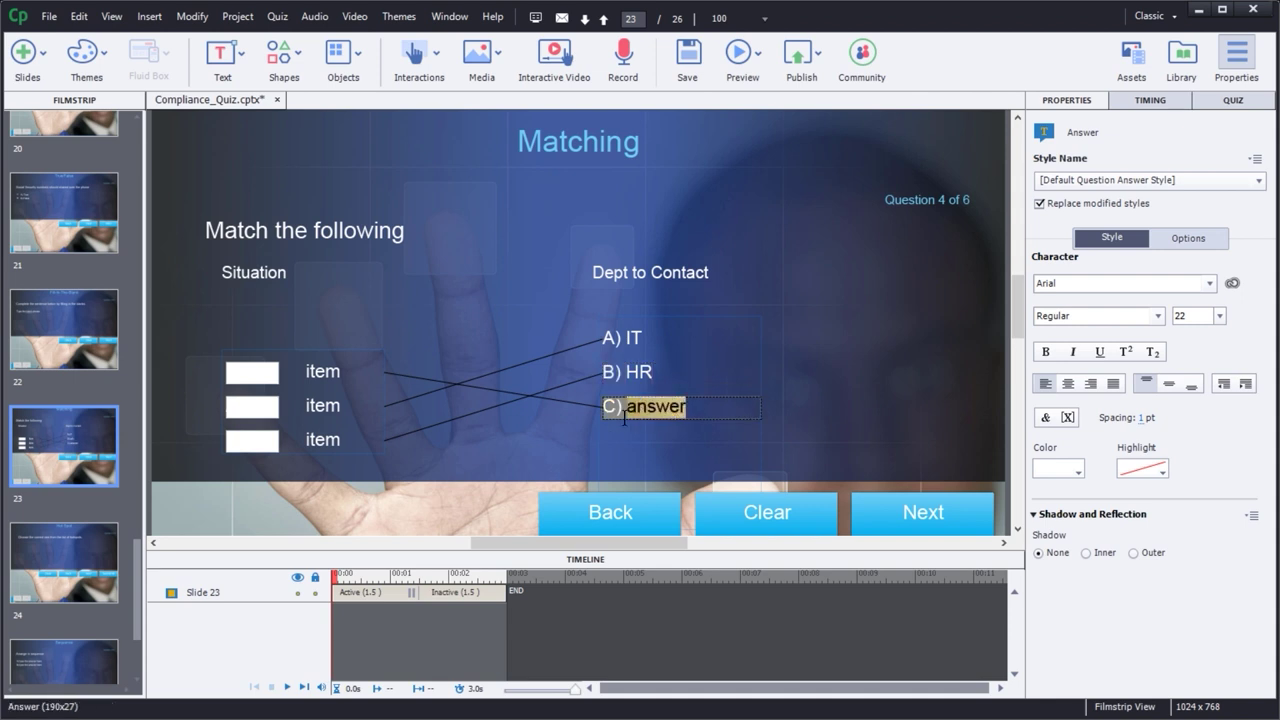
{"action": "type", "text": "US Go"}
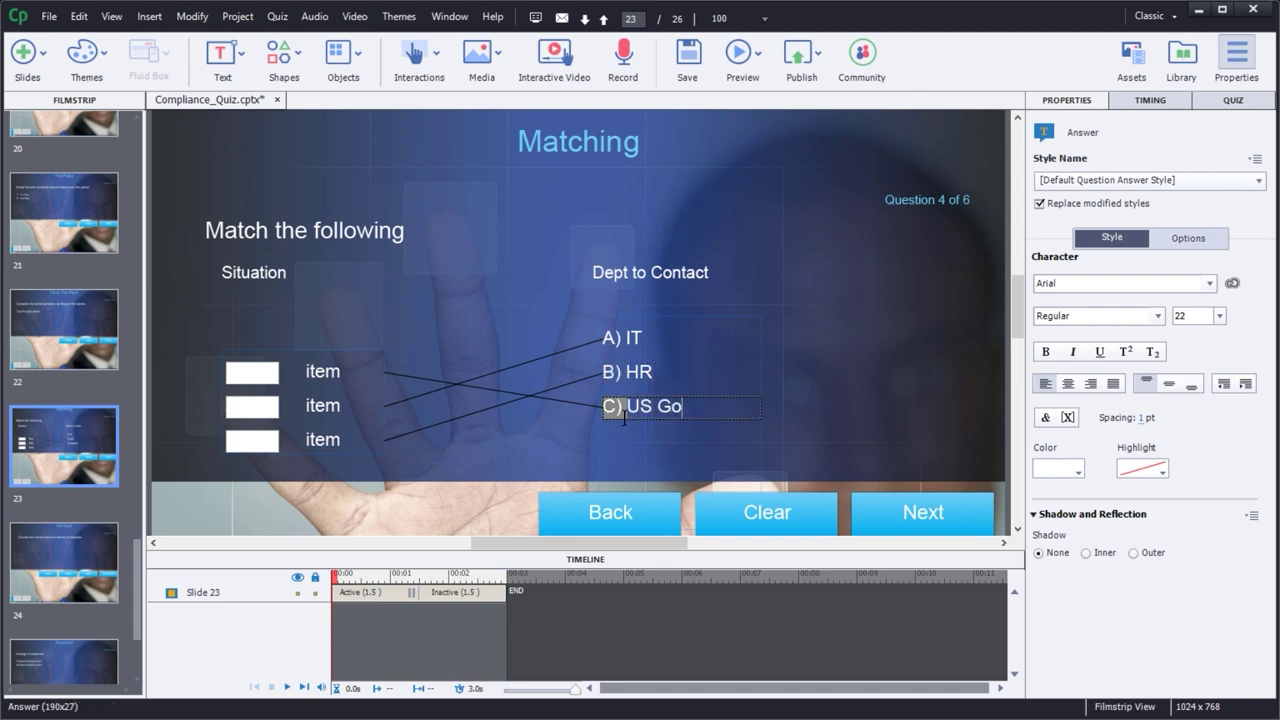
{"action": "type", "text": "vernment"}
{"action": "left_click", "coordinate": [326, 371]}
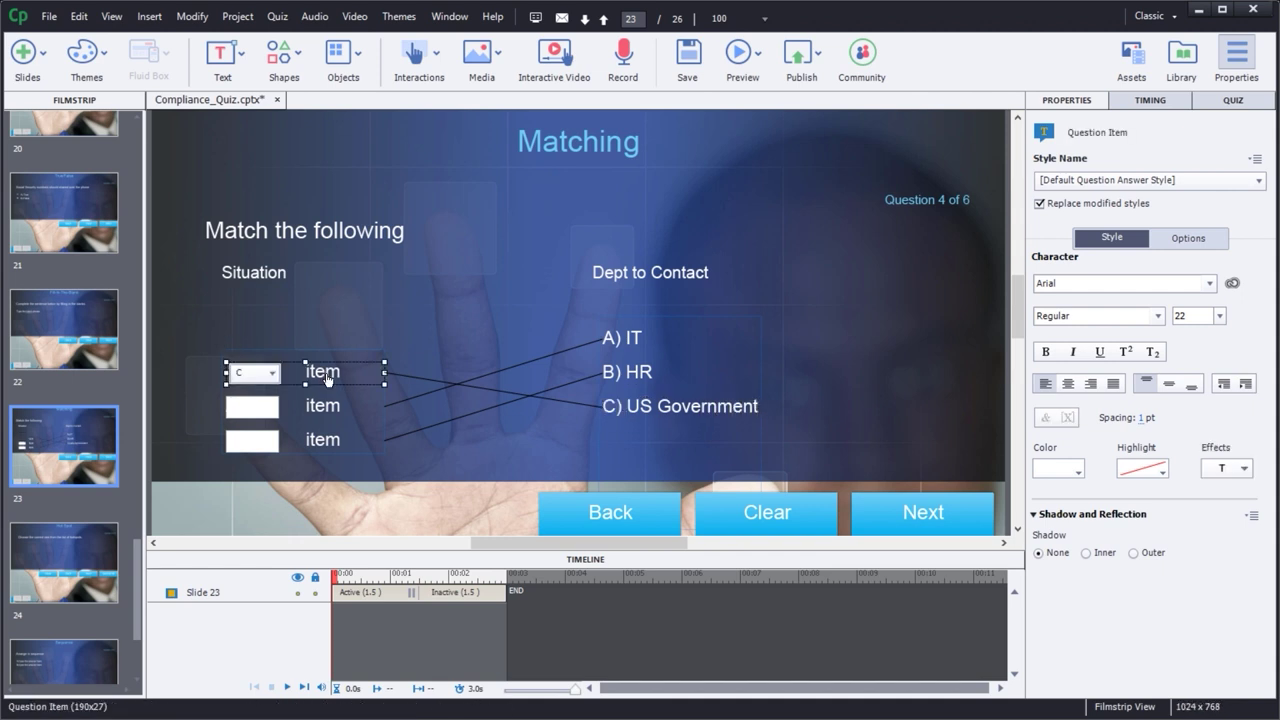
{"action": "left_click", "coordinate": [439, 502]}
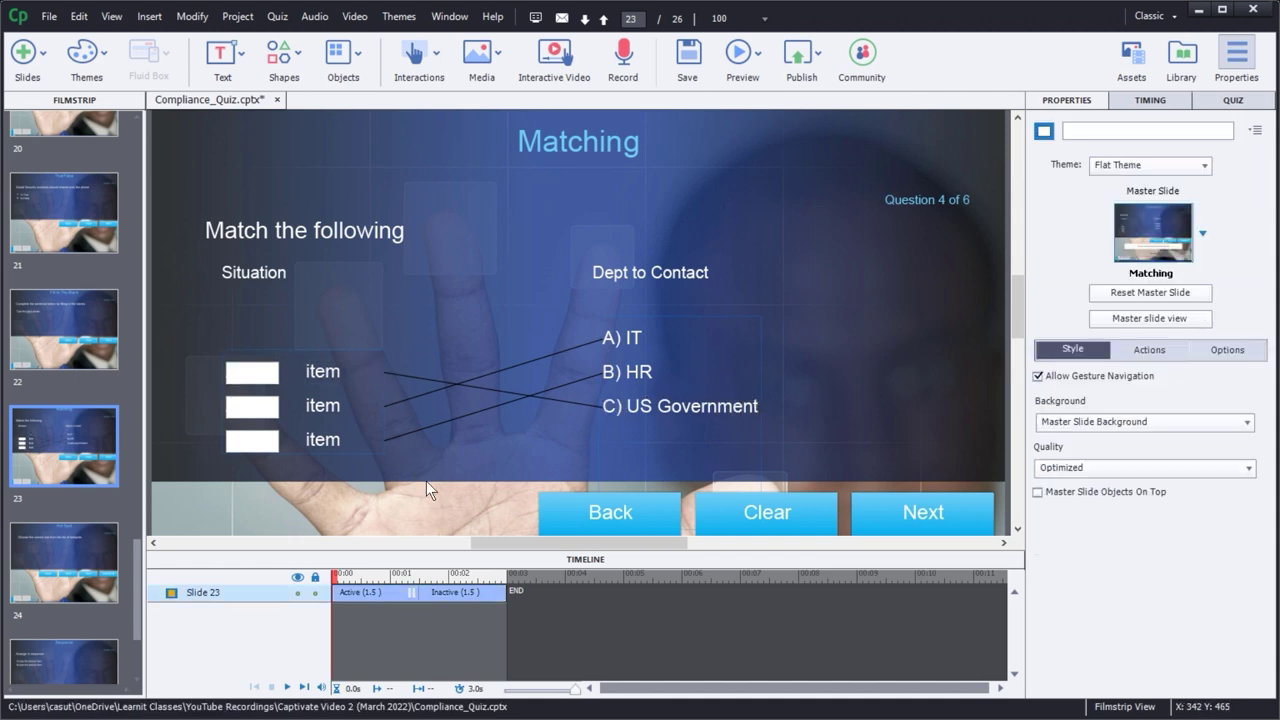
- Rename the three situation items to virus, phishing and theft
{"action": "double_click", "coordinate": [318, 373]}
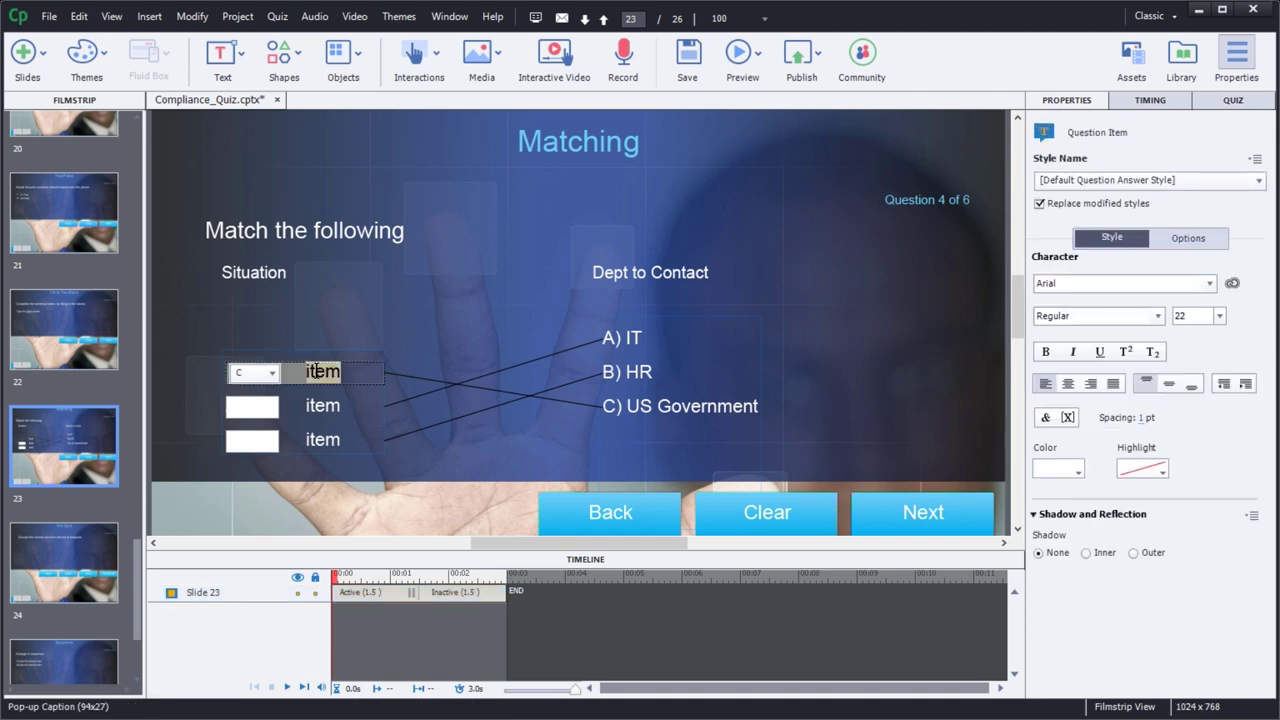
{"action": "type", "text": "virus"}
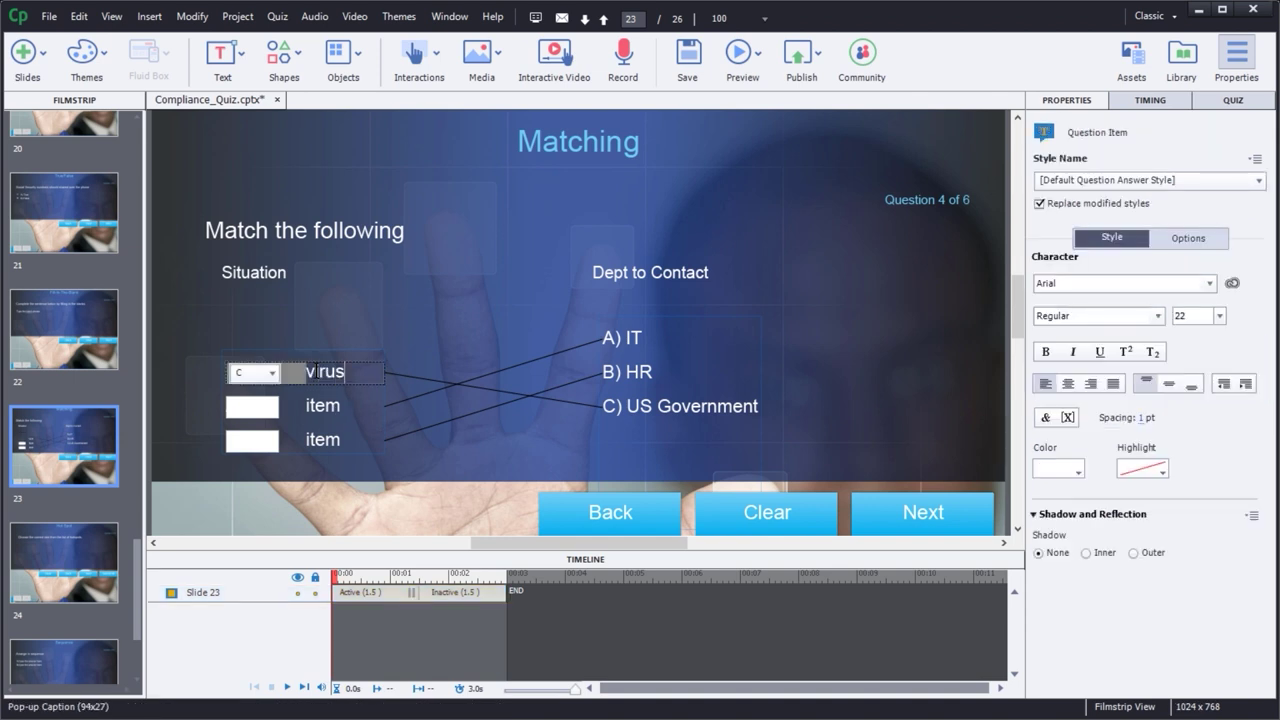
{"action": "left_click", "coordinate": [340, 405]}
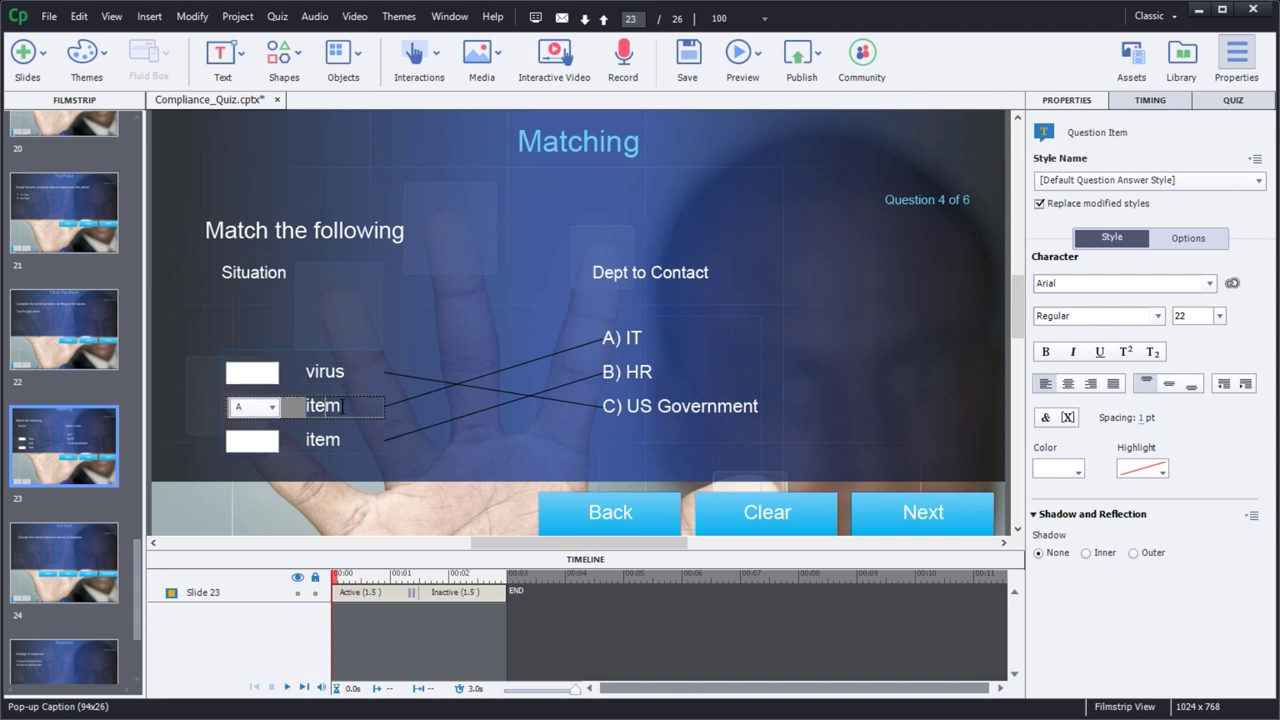
{"action": "left_click_drag", "start_coordinate": [342, 405], "coordinate": [304, 411]}
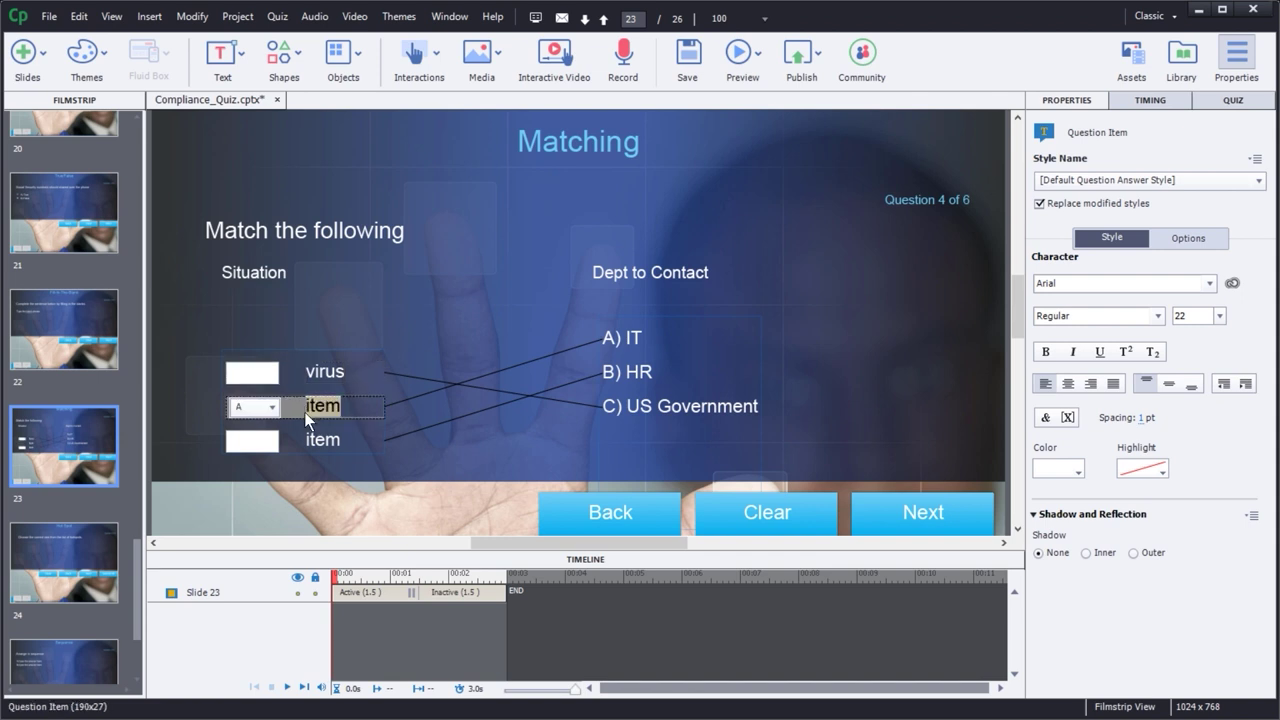
{"action": "type", "text": "phishing"}
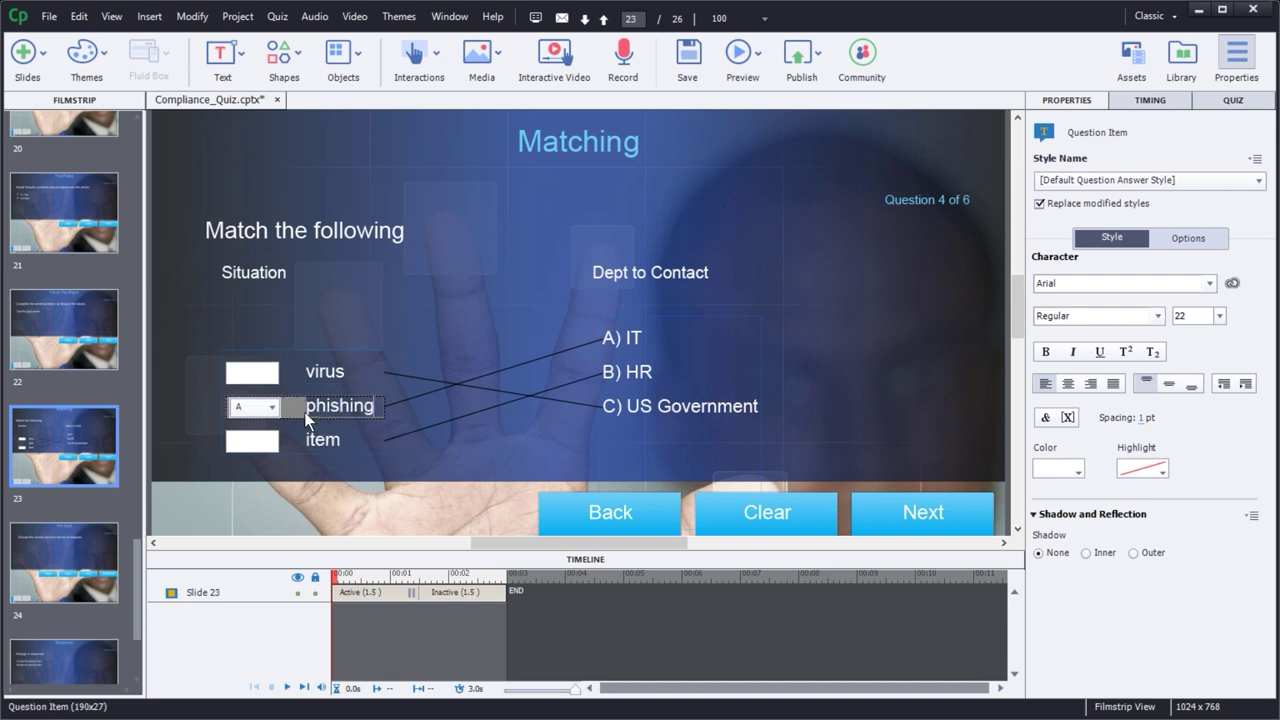
{"action": "left_click", "coordinate": [327, 441]}
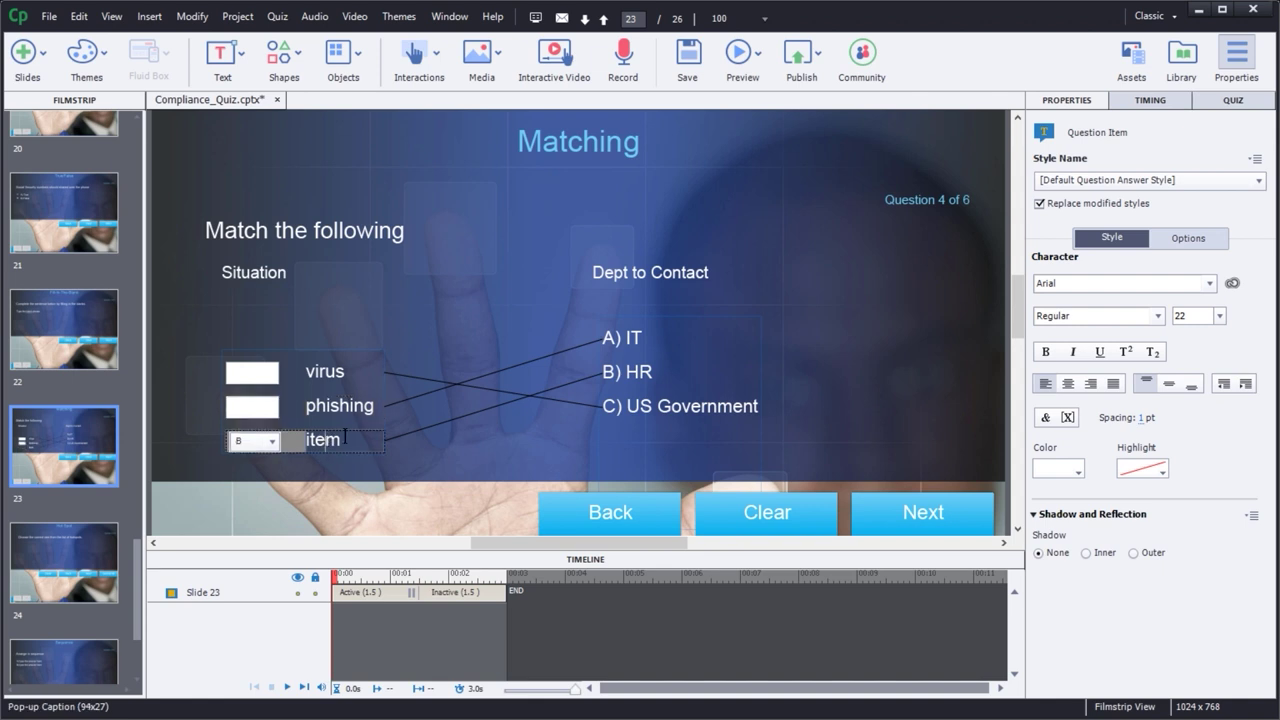
{"action": "left_click_drag", "start_coordinate": [345, 435], "coordinate": [304, 444]}
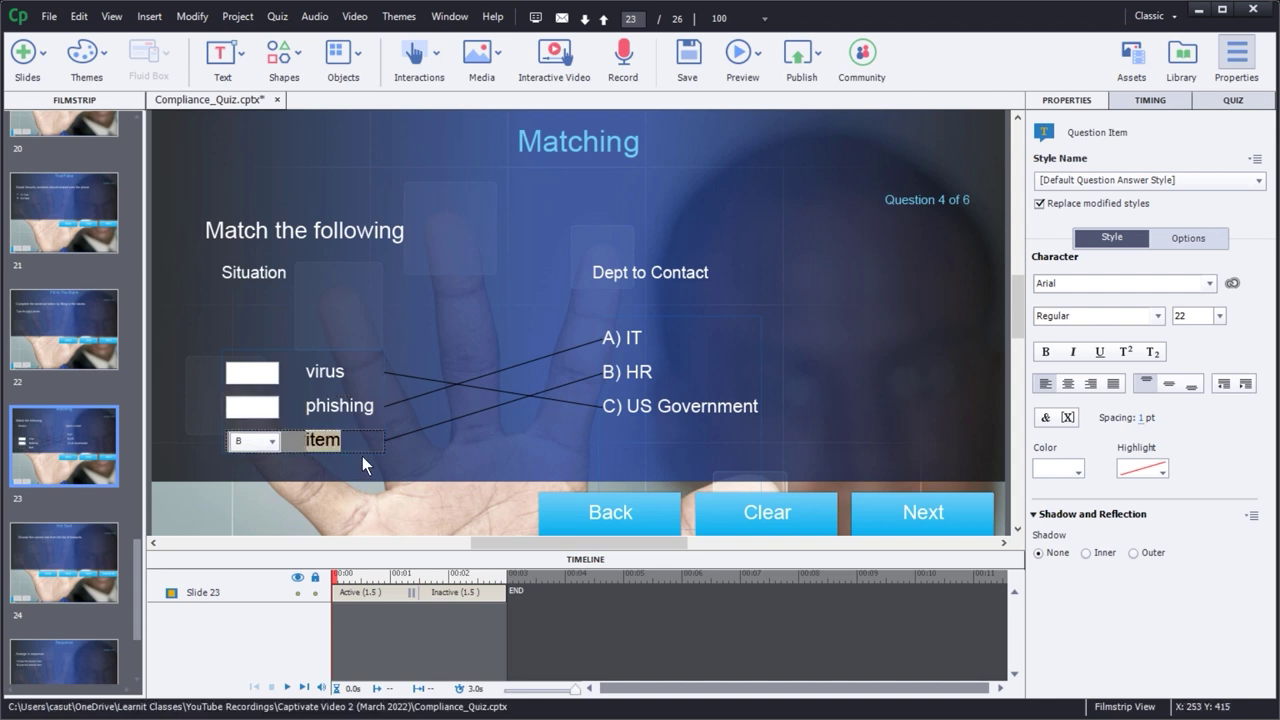
{"action": "type", "text": "theft"}
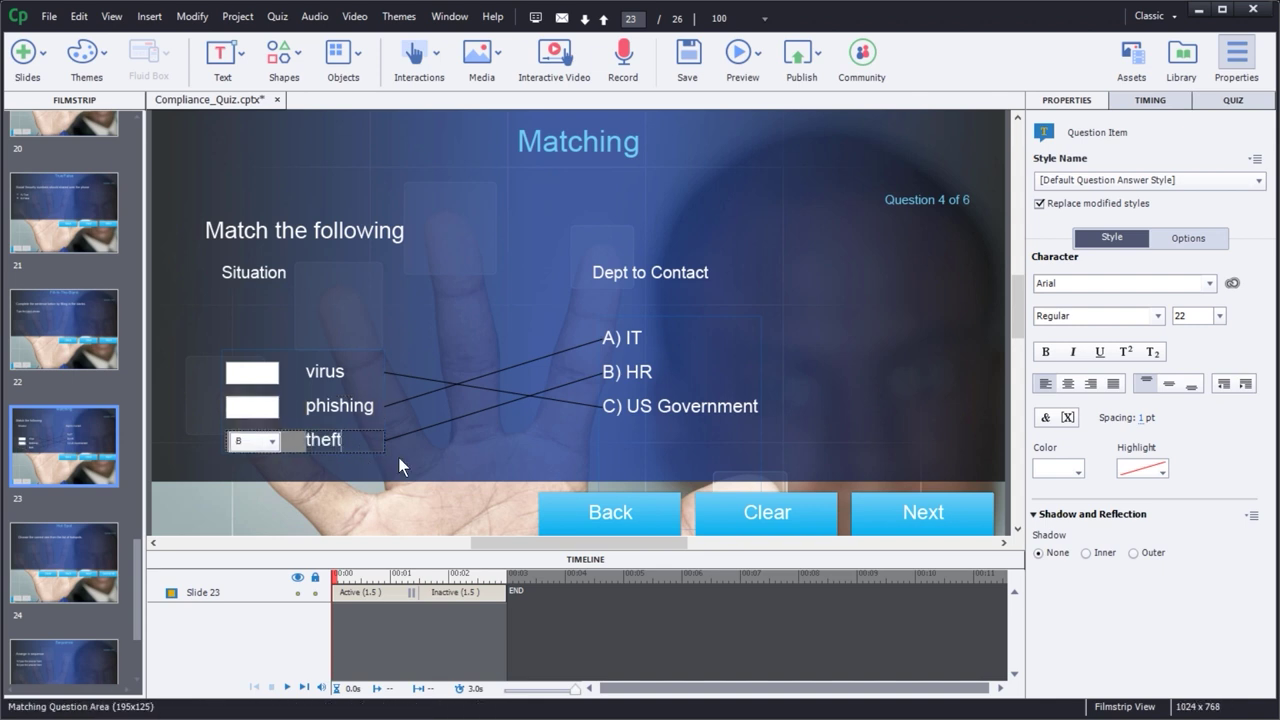
{"action": "left_click", "coordinate": [428, 488]}
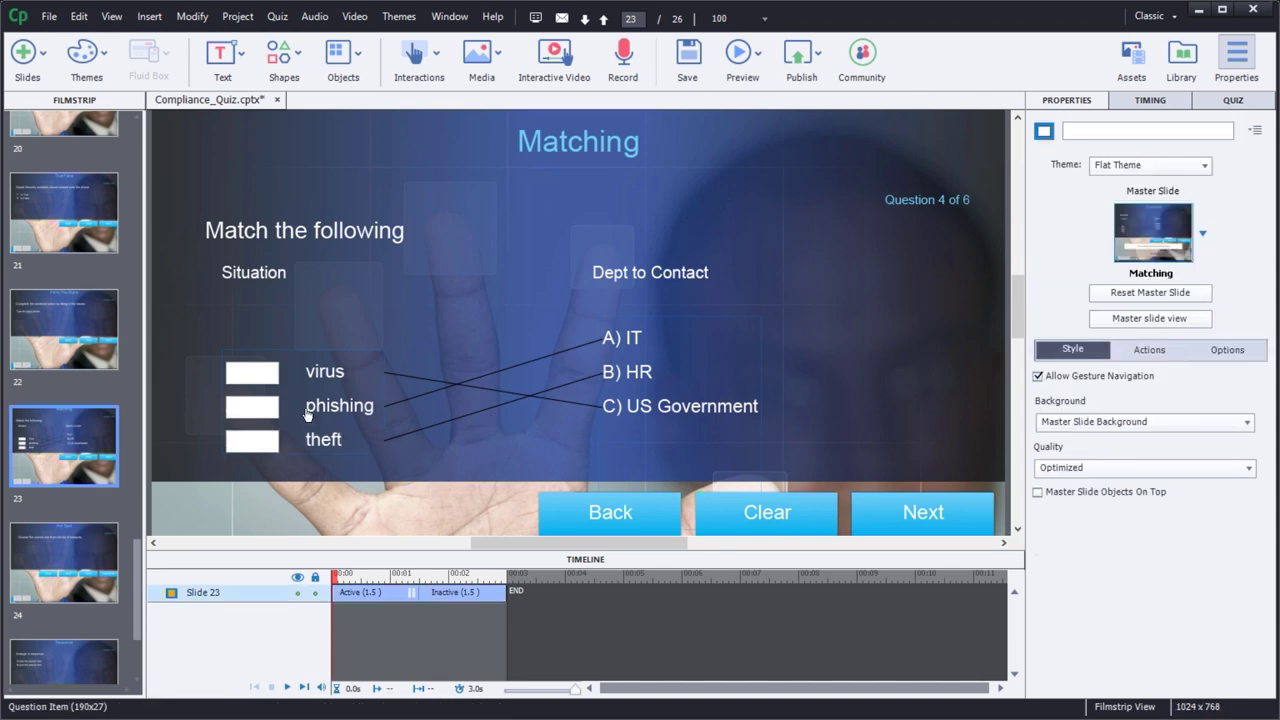
- Match virus and phishing to answer A and theft to answer C
{"action": "left_click", "coordinate": [276, 373]}
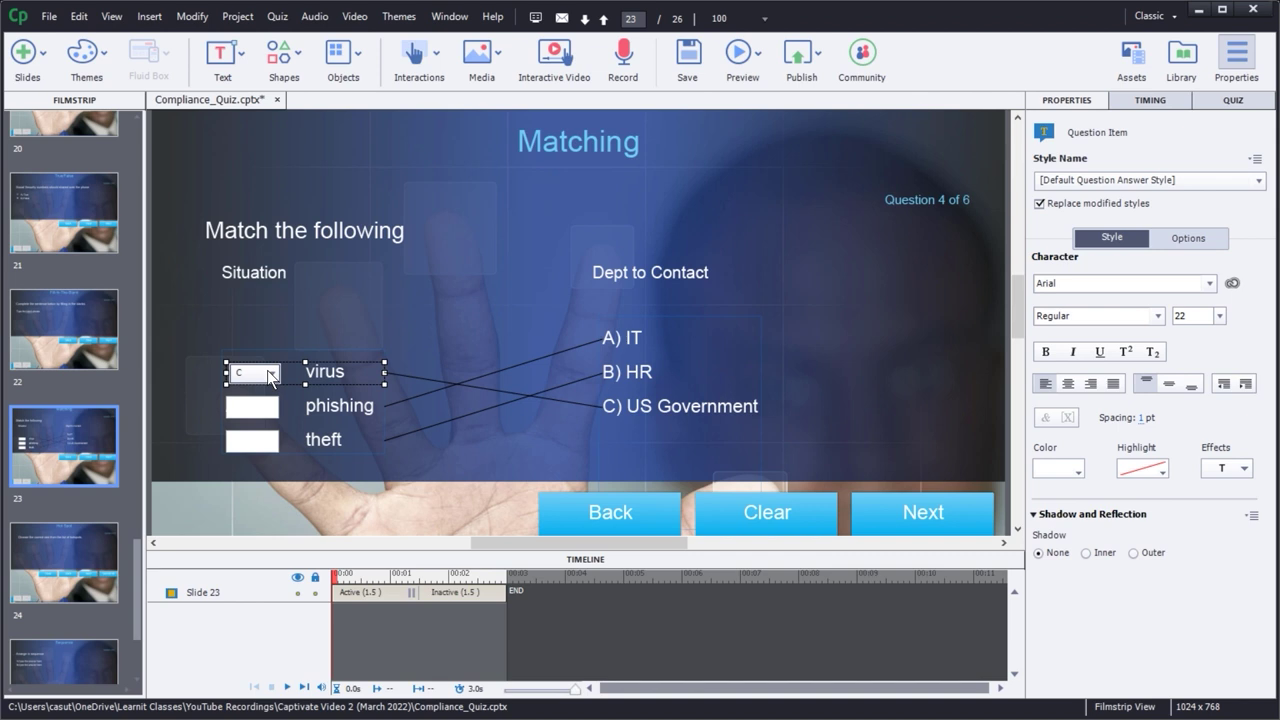
{"action": "left_click", "coordinate": [270, 374]}
{"action": "left_click", "coordinate": [262, 395]}
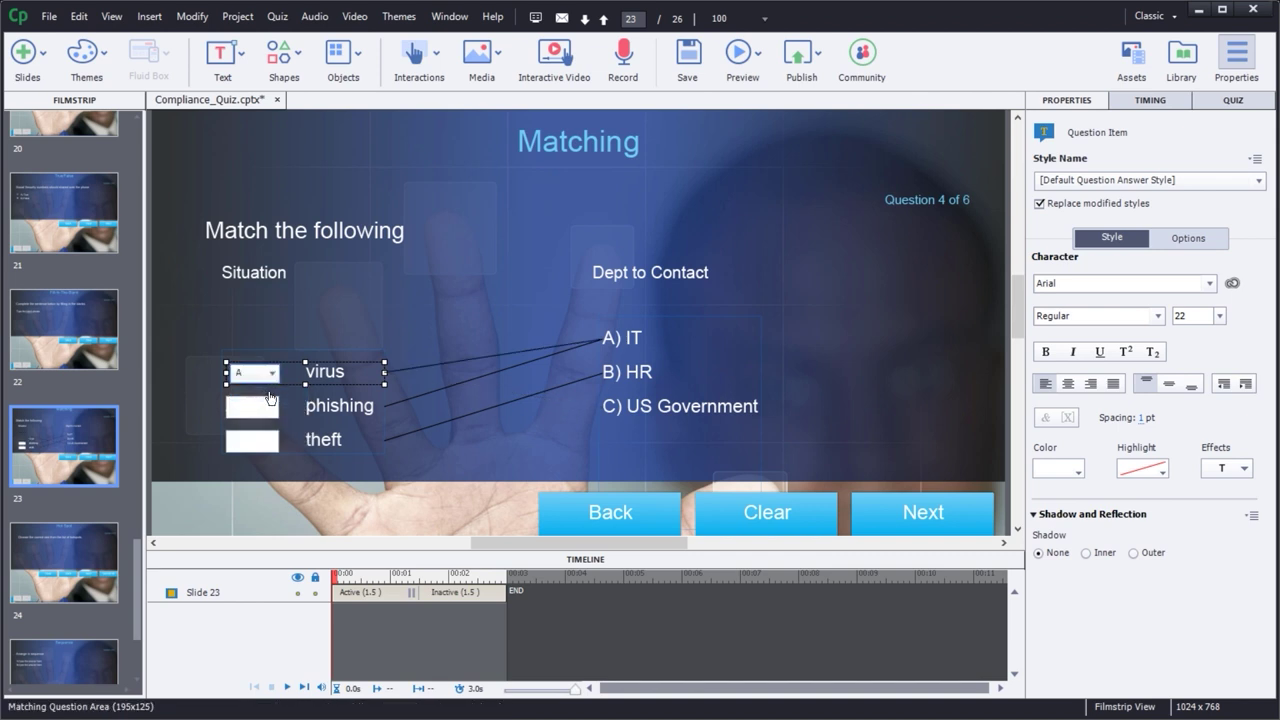
{"action": "left_click", "coordinate": [274, 415]}
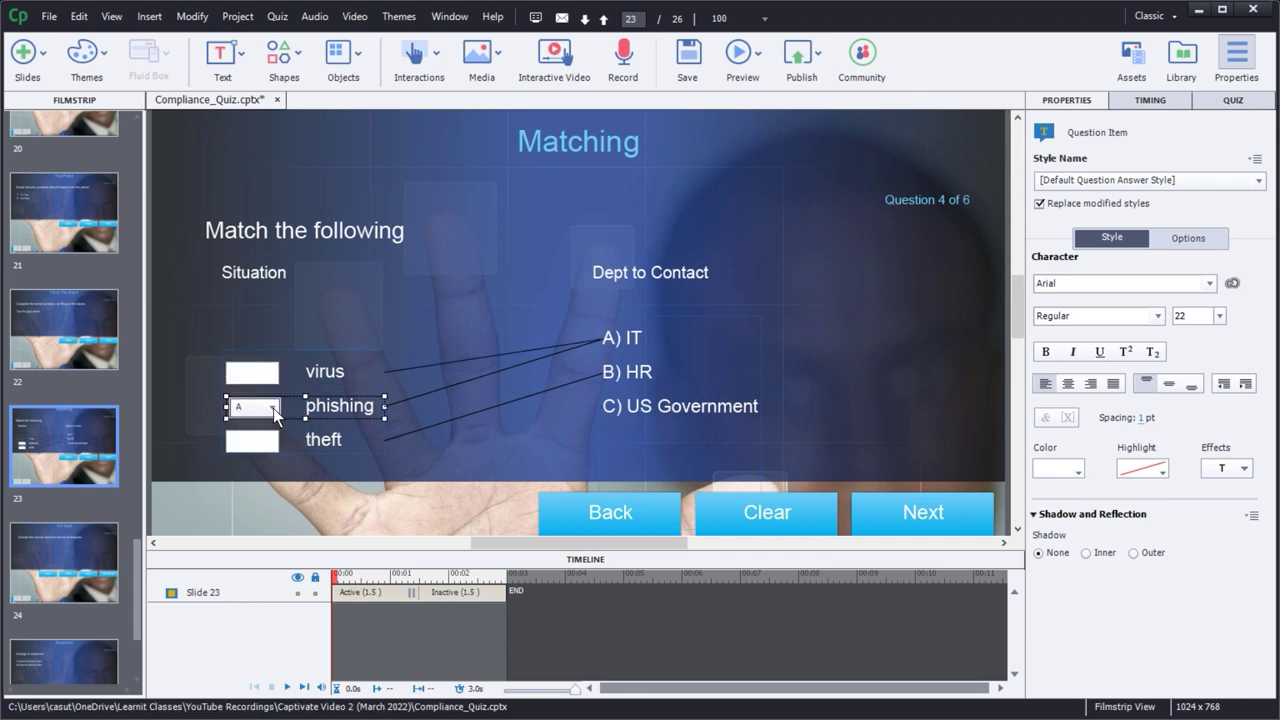
{"action": "left_click", "coordinate": [273, 408]}
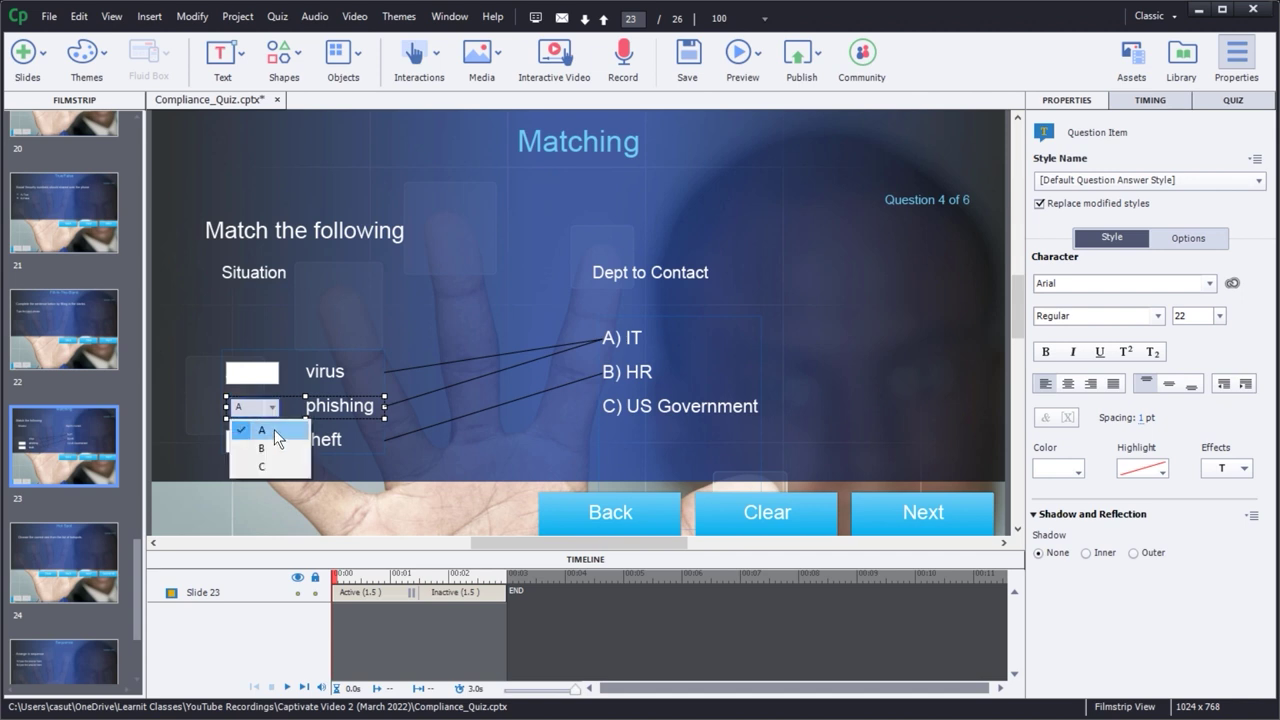
{"action": "left_click", "coordinate": [274, 429]}
{"action": "left_click", "coordinate": [272, 446]}
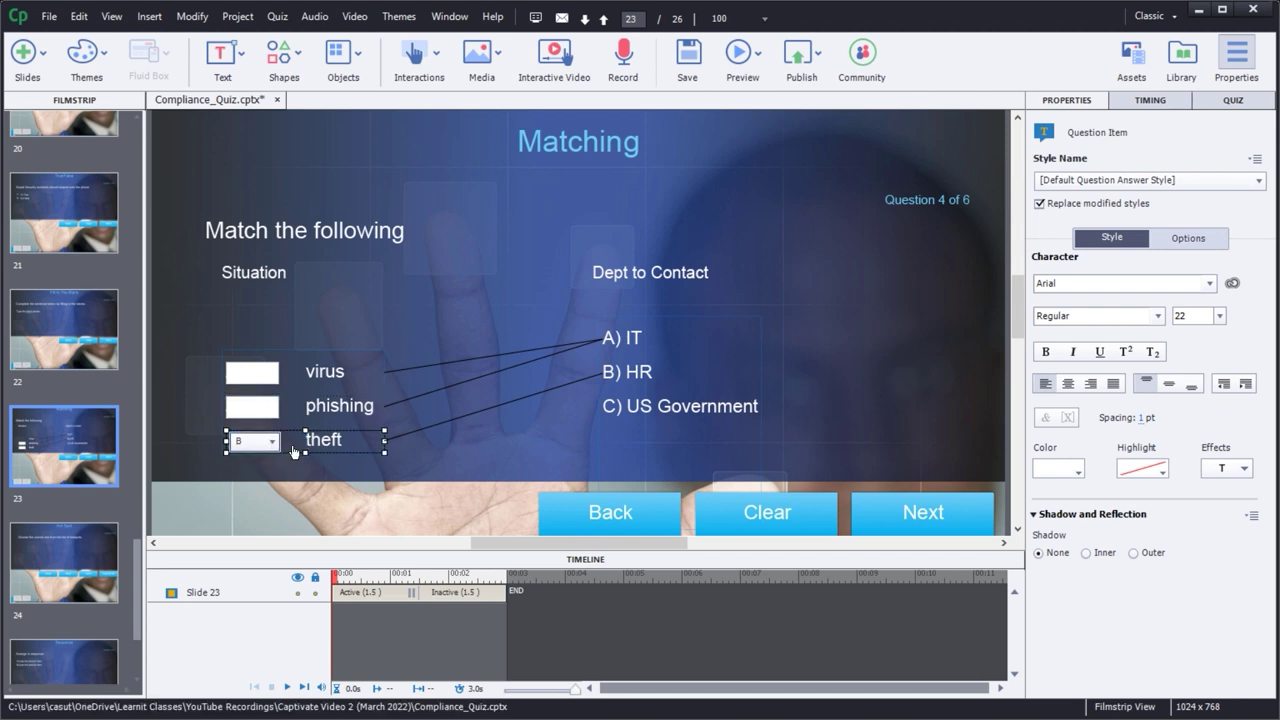
{"action": "left_click", "coordinate": [273, 447]}
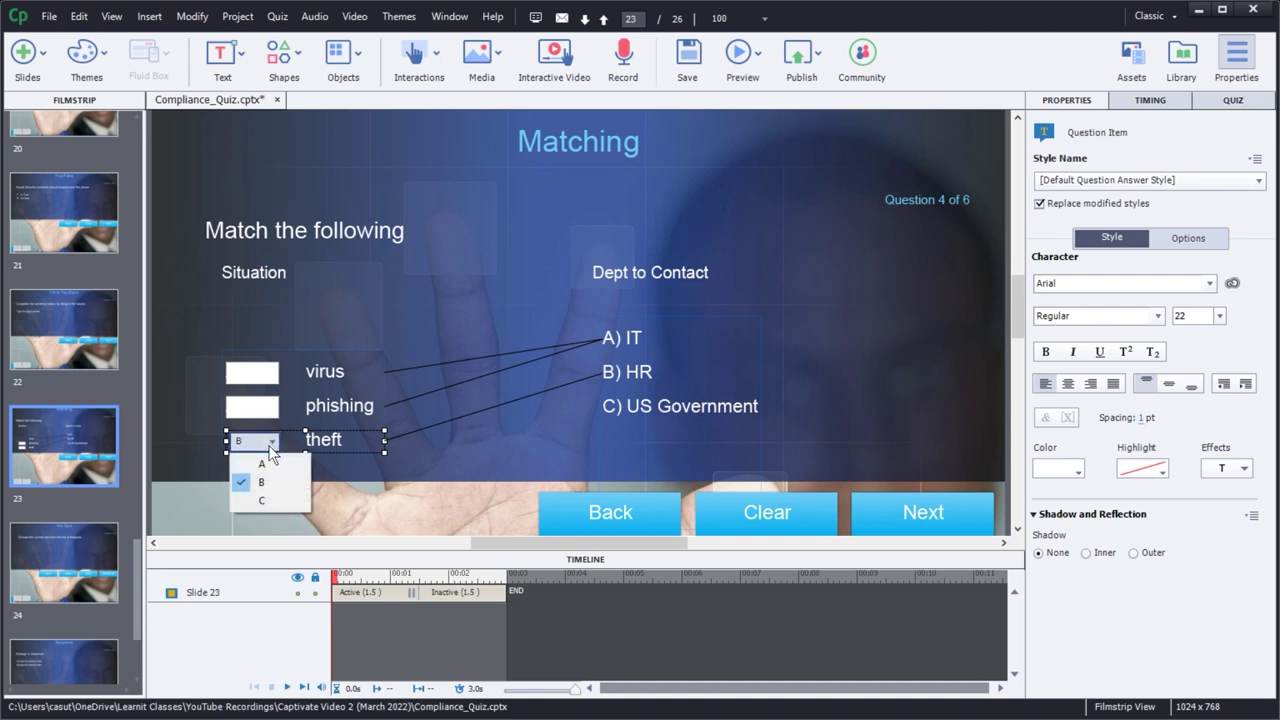
{"action": "left_click", "coordinate": [262, 502]}
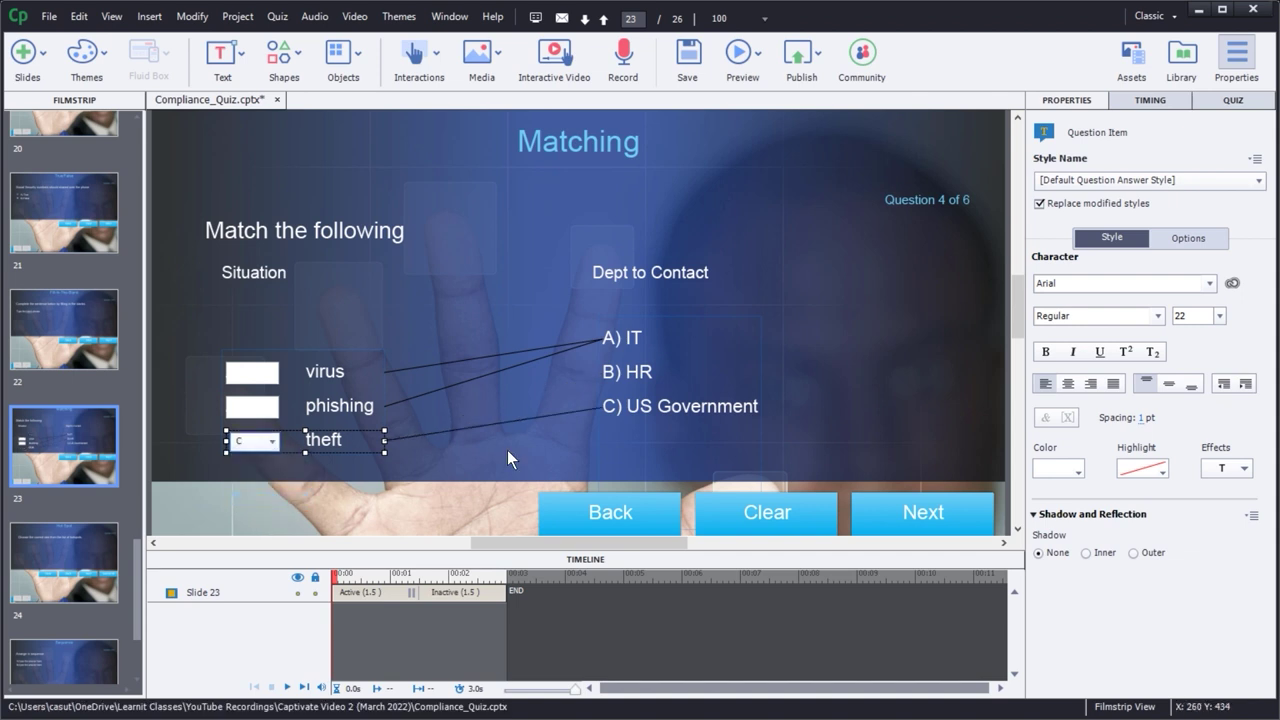
{"action": "left_click", "coordinate": [664, 405]}
- Change answer C from US Government to 'Police', then show slide 21's True/False question
{"action": "left_click_drag", "start_coordinate": [627, 406], "coordinate": [759, 405]}
{"action": "type", "text": "Polic"}
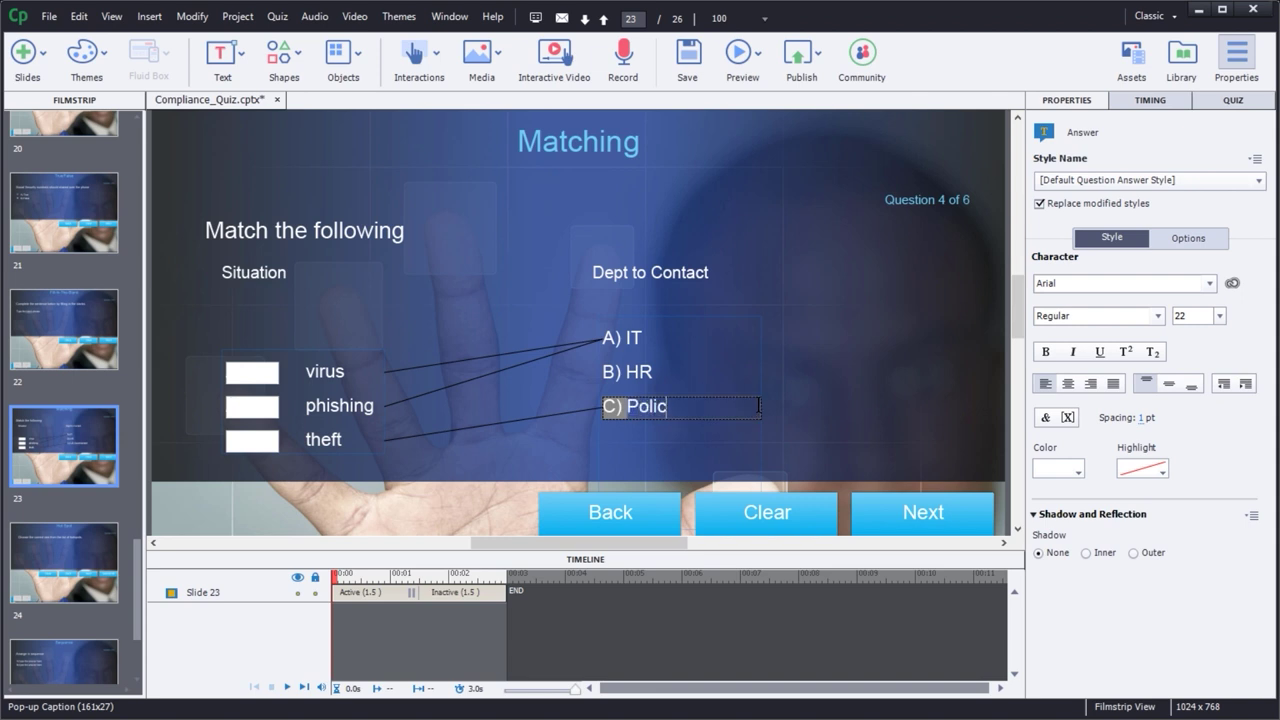
{"action": "type", "text": "e"}
{"action": "left_click", "coordinate": [68, 431]}
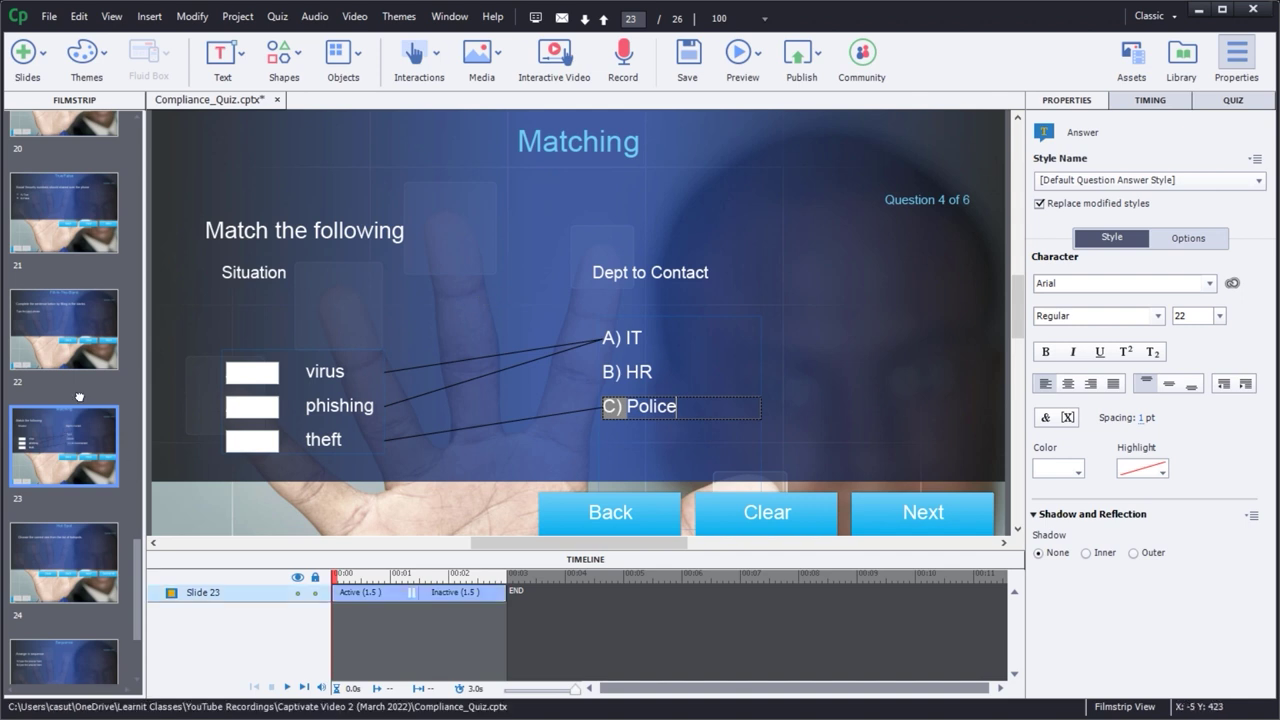
{"action": "left_click", "coordinate": [68, 347]}
{"action": "left_click", "coordinate": [66, 200]}
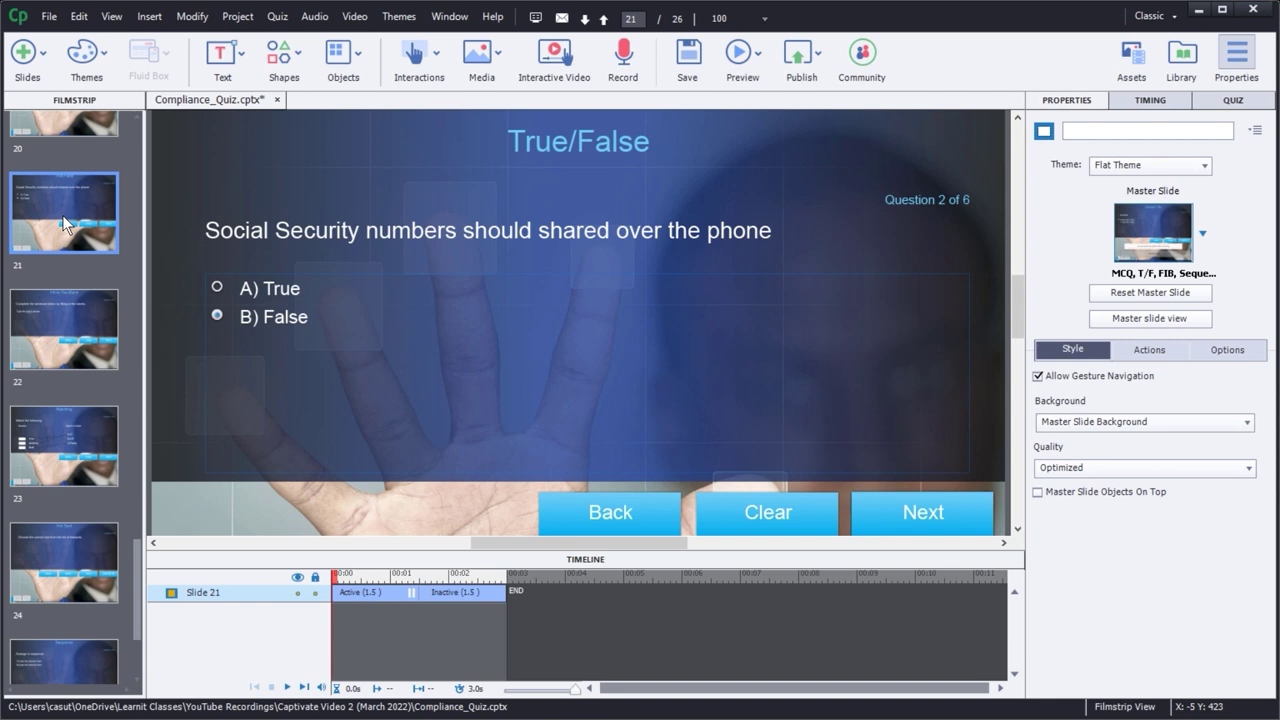
- Preview the quiz from slide 21, answering False and advancing to the fill-in-the-blank question
{"action": "key", "text": "F8"}
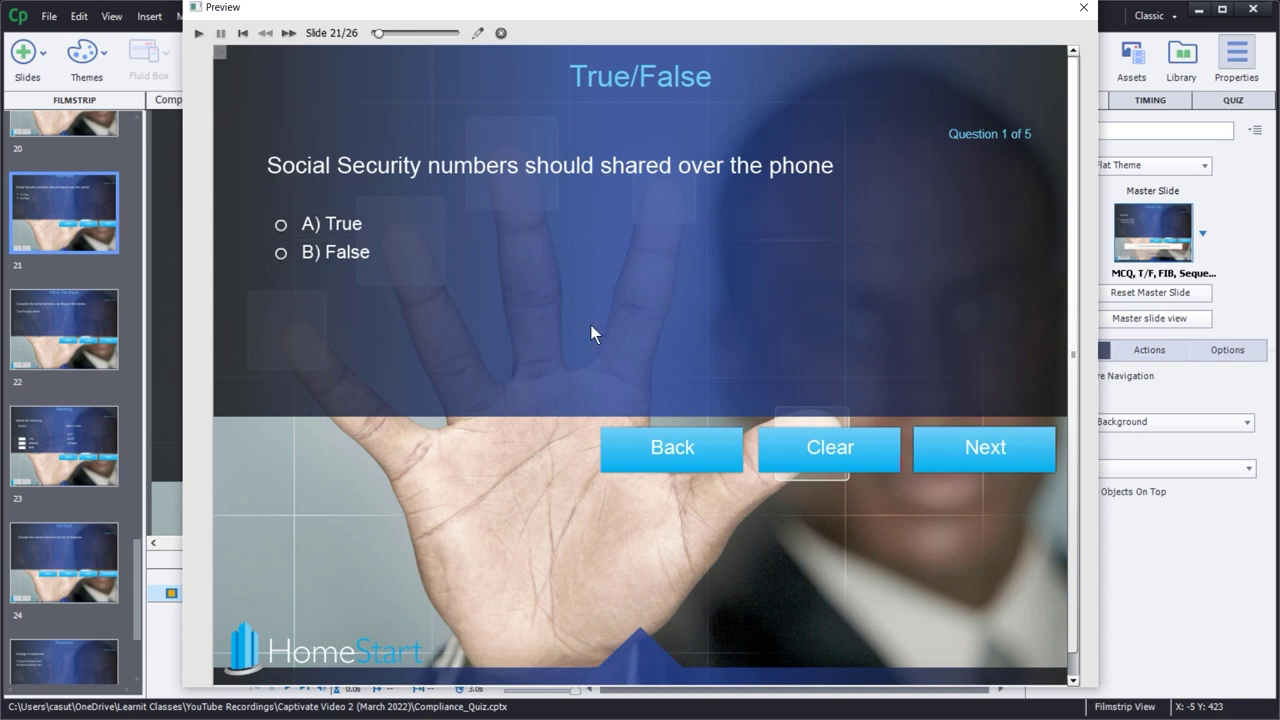
{"action": "left_click", "coordinate": [281, 252]}
{"action": "left_click", "coordinate": [996, 447]}
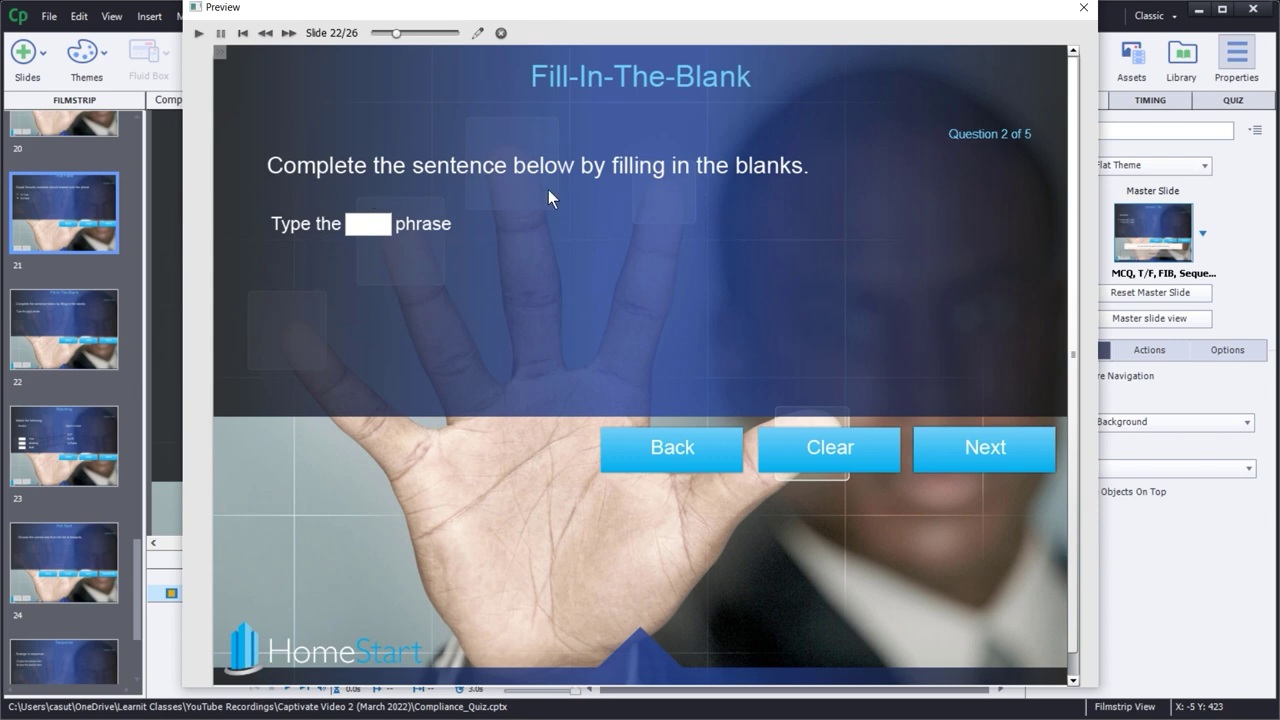
{"action": "left_click", "coordinate": [363, 215]}
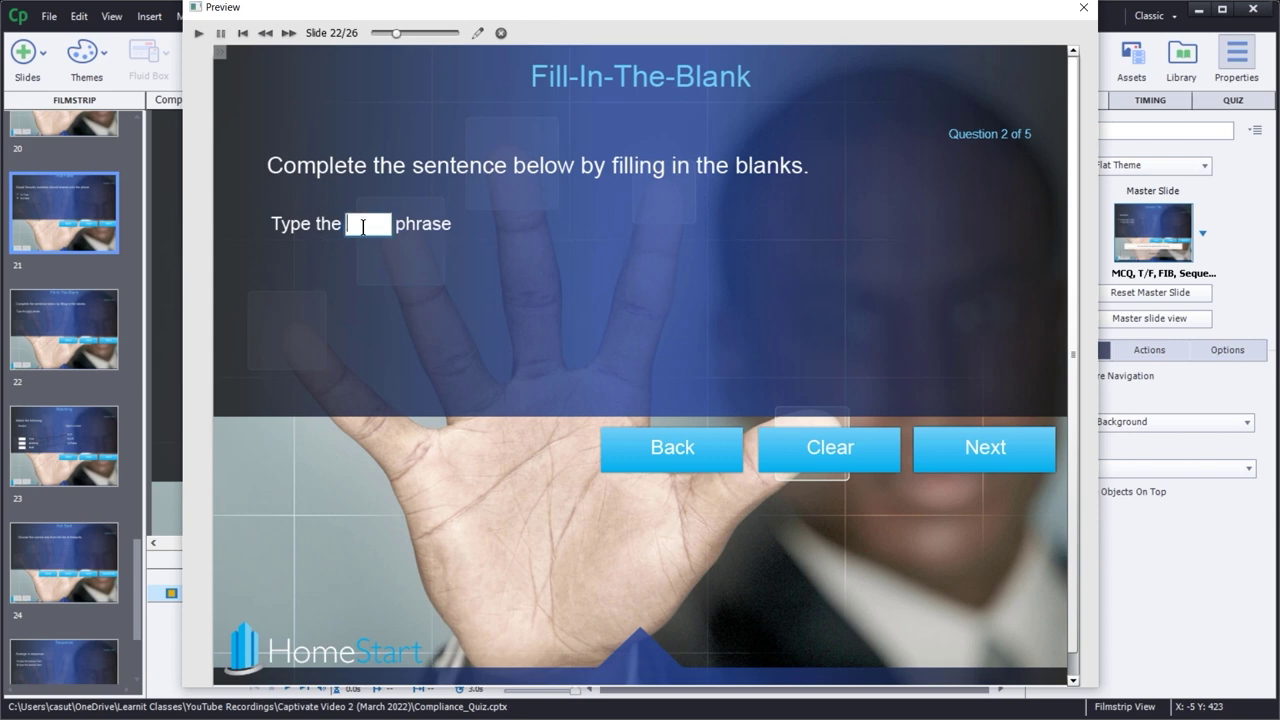
- Close the preview and return to the Fill-In-The-Blank and Matching slides
{"action": "left_click", "coordinate": [1084, 12]}
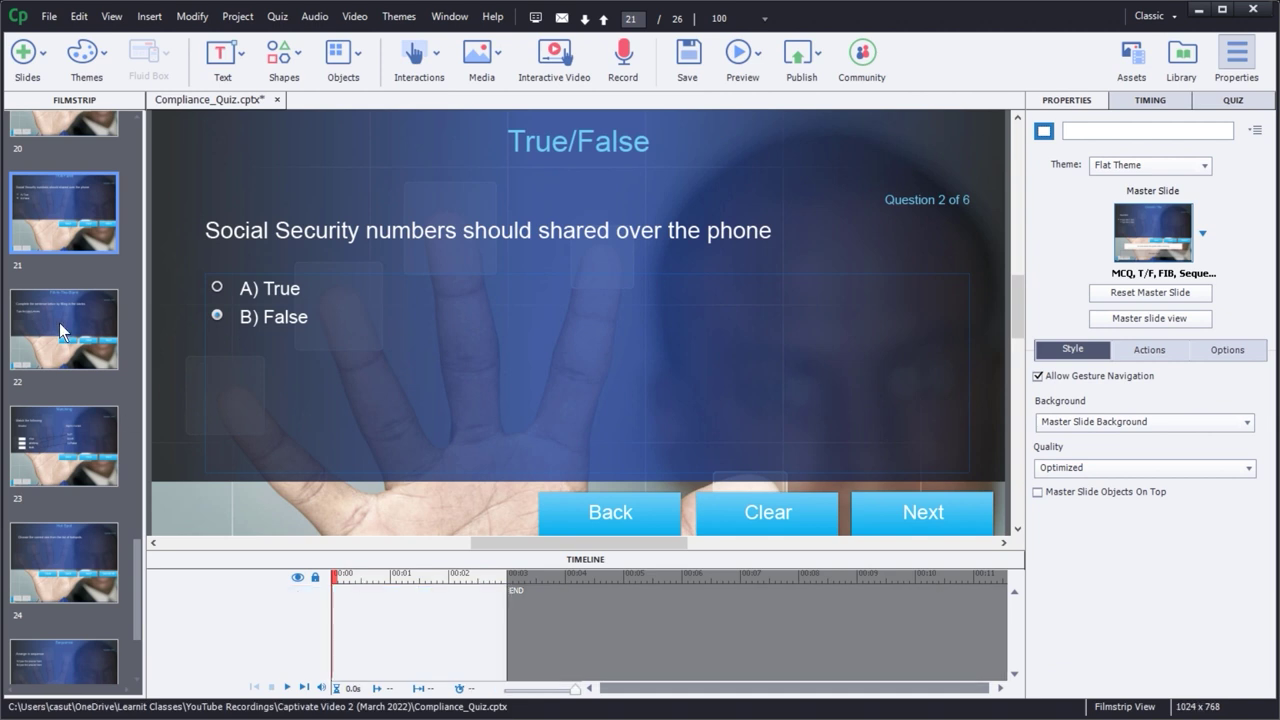
{"action": "left_click", "coordinate": [59, 322]}
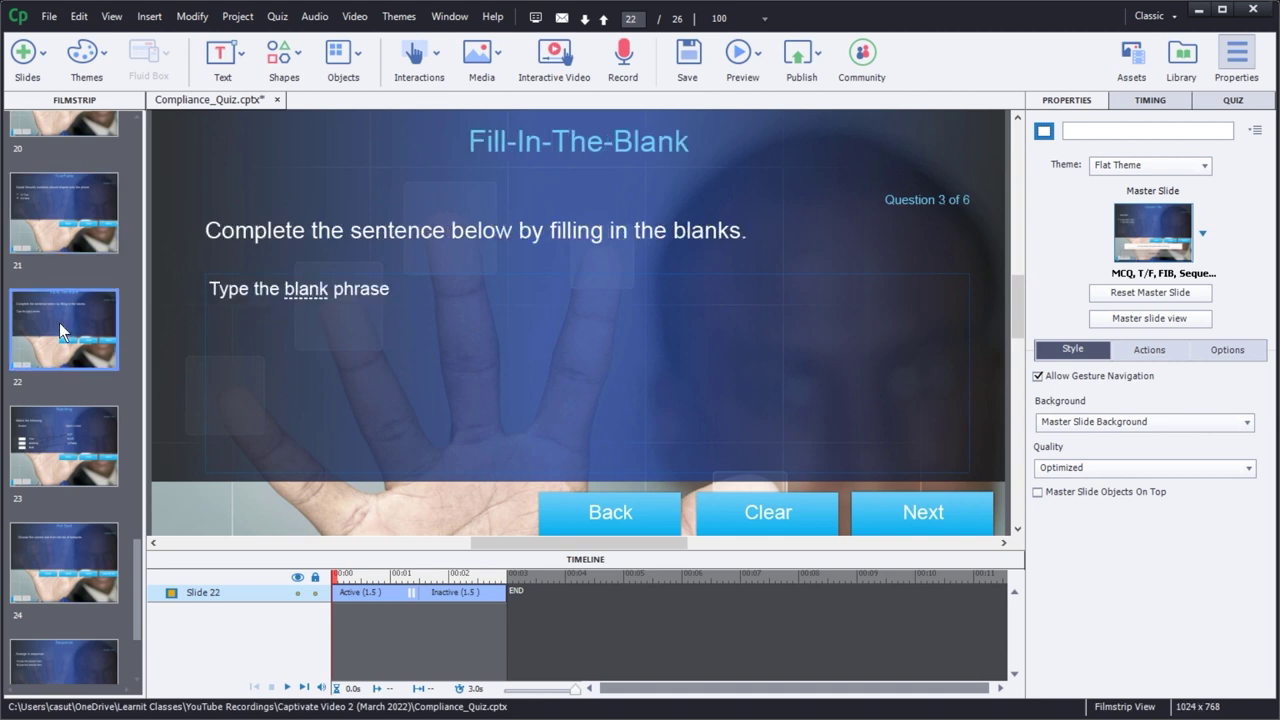
{"action": "left_click", "coordinate": [44, 451]}
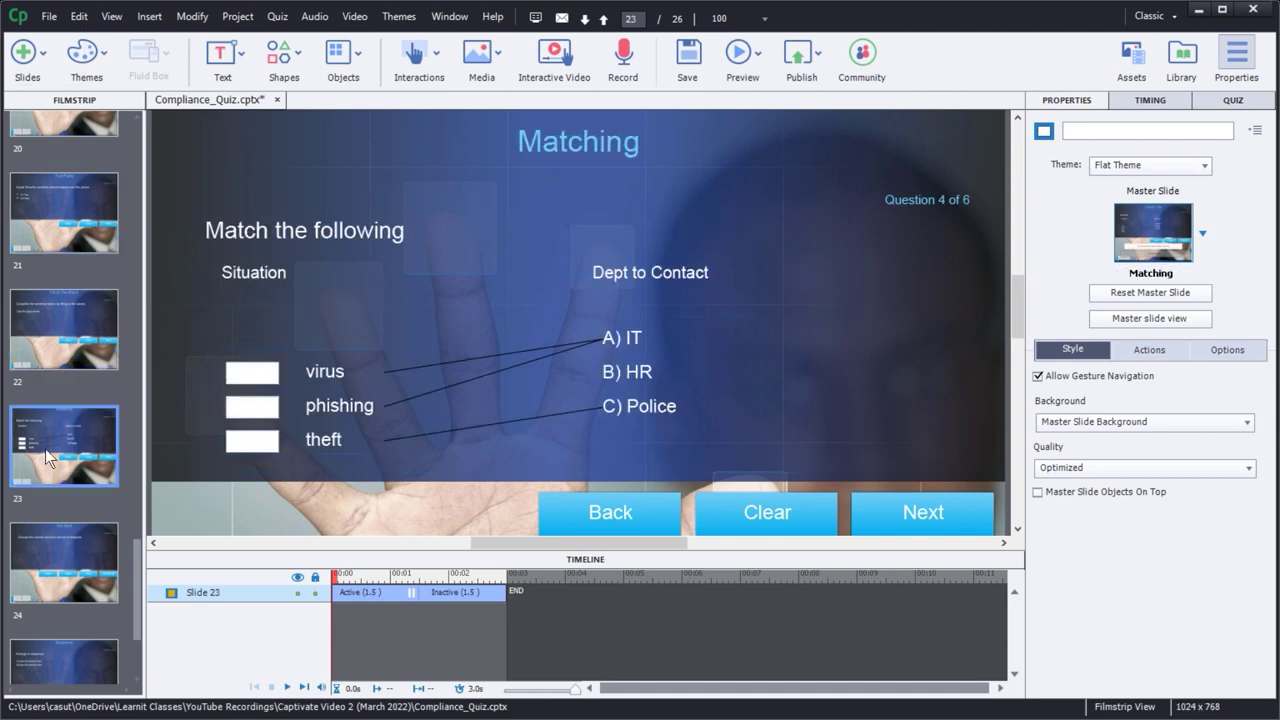
{"action": "key", "text": "F8"}
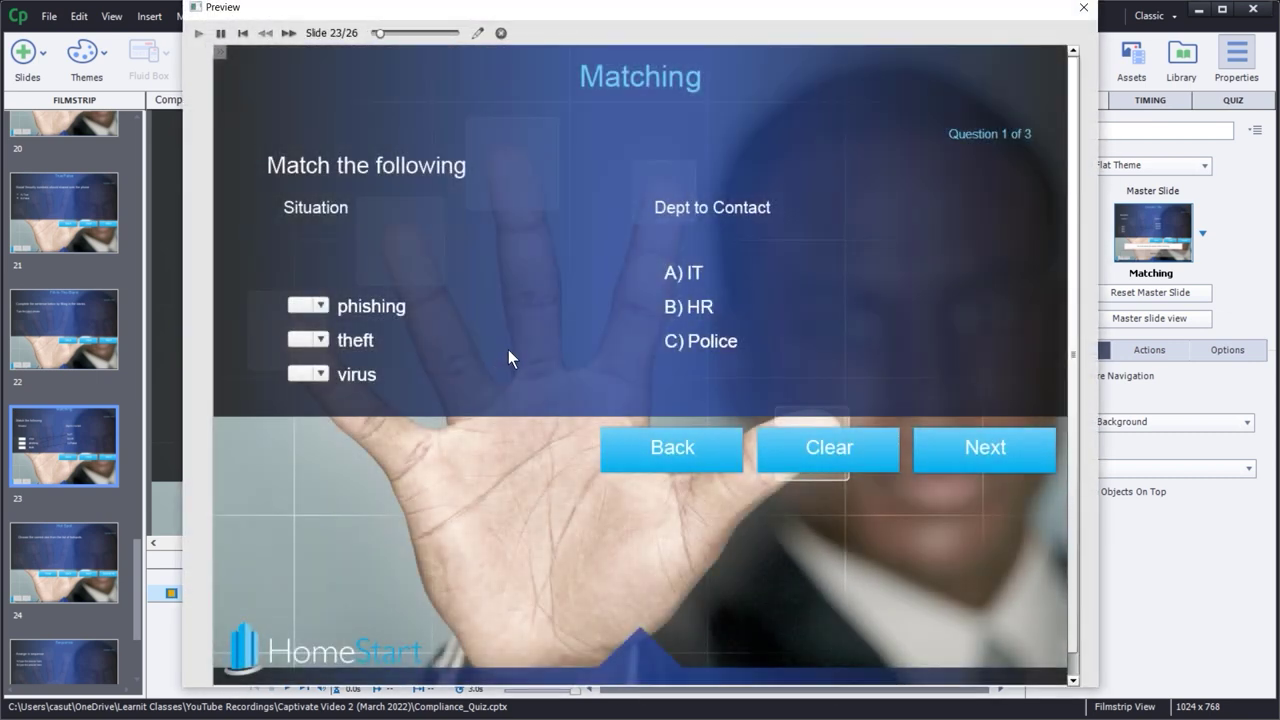
{"action": "left_click", "coordinate": [321, 305]}
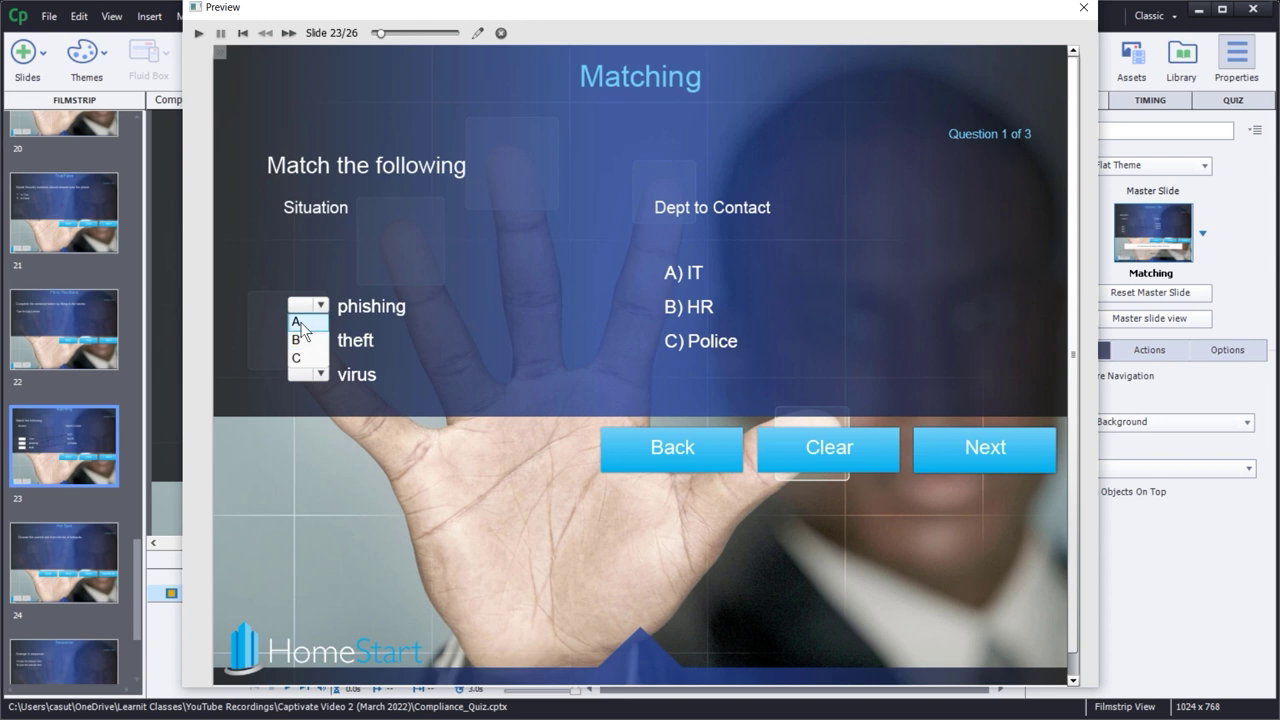
{"action": "left_click", "coordinate": [300, 322]}
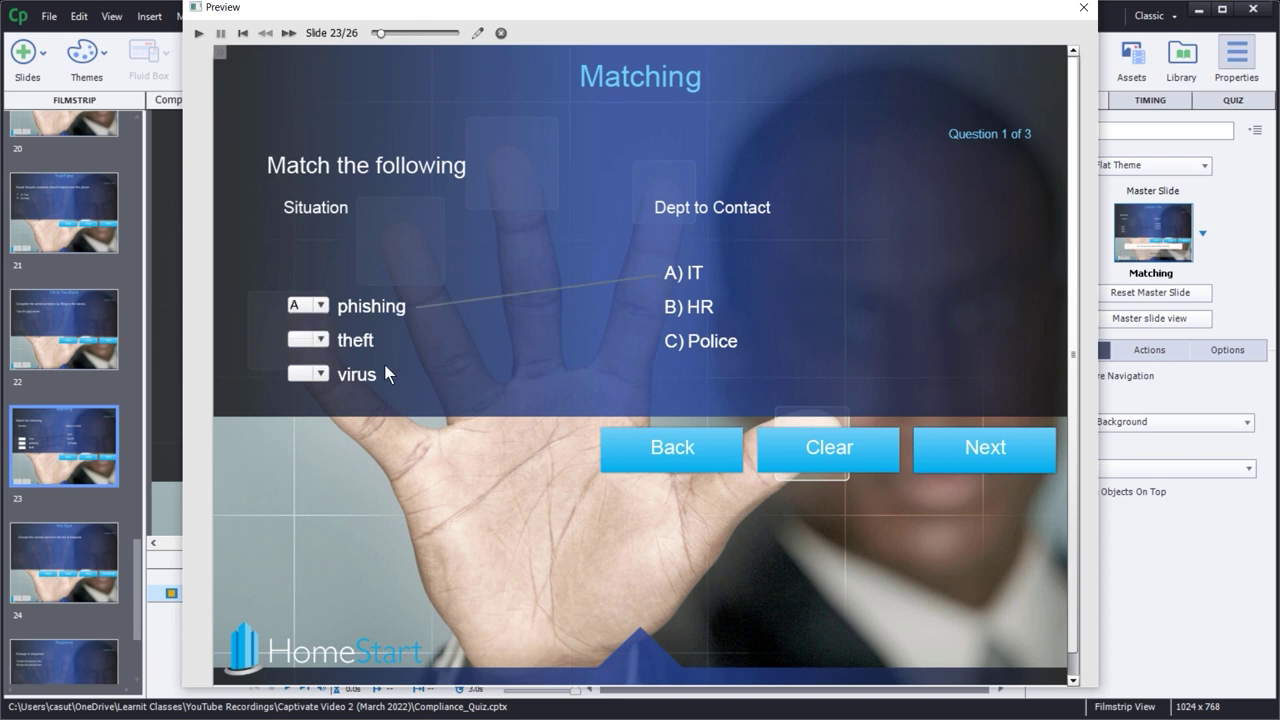
{"action": "left_click", "coordinate": [322, 340]}
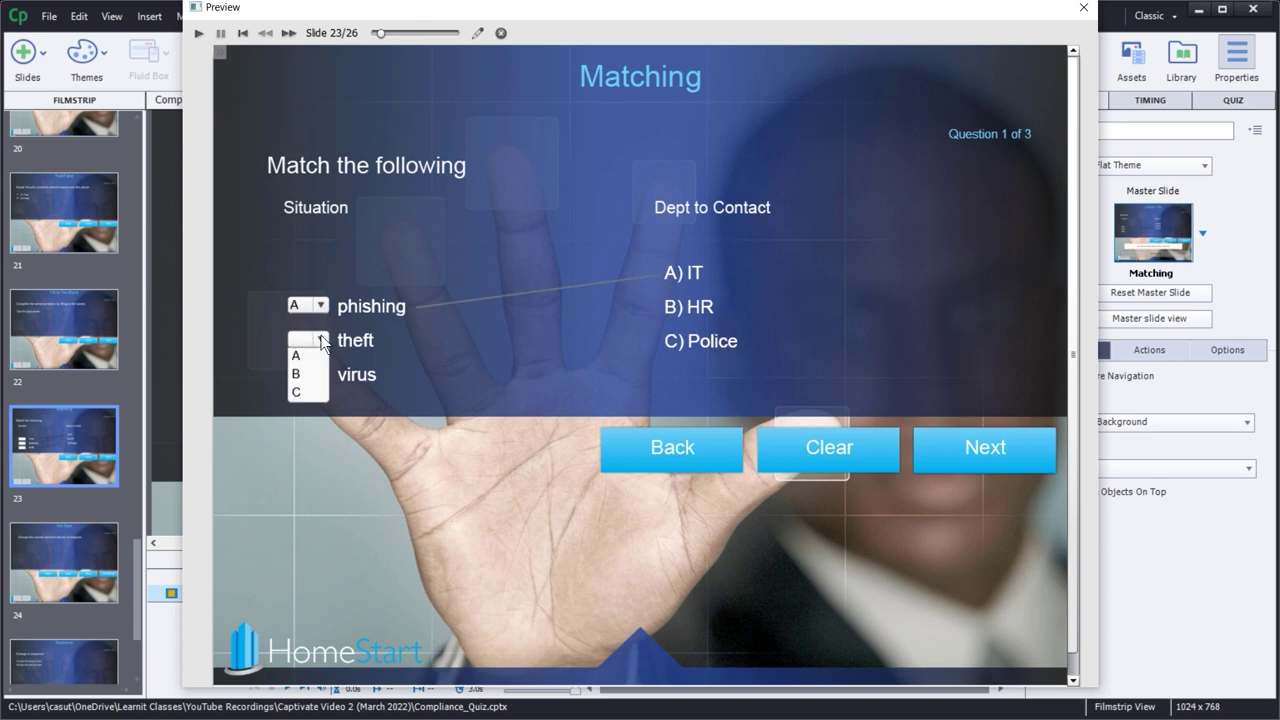
{"action": "left_click", "coordinate": [305, 393]}
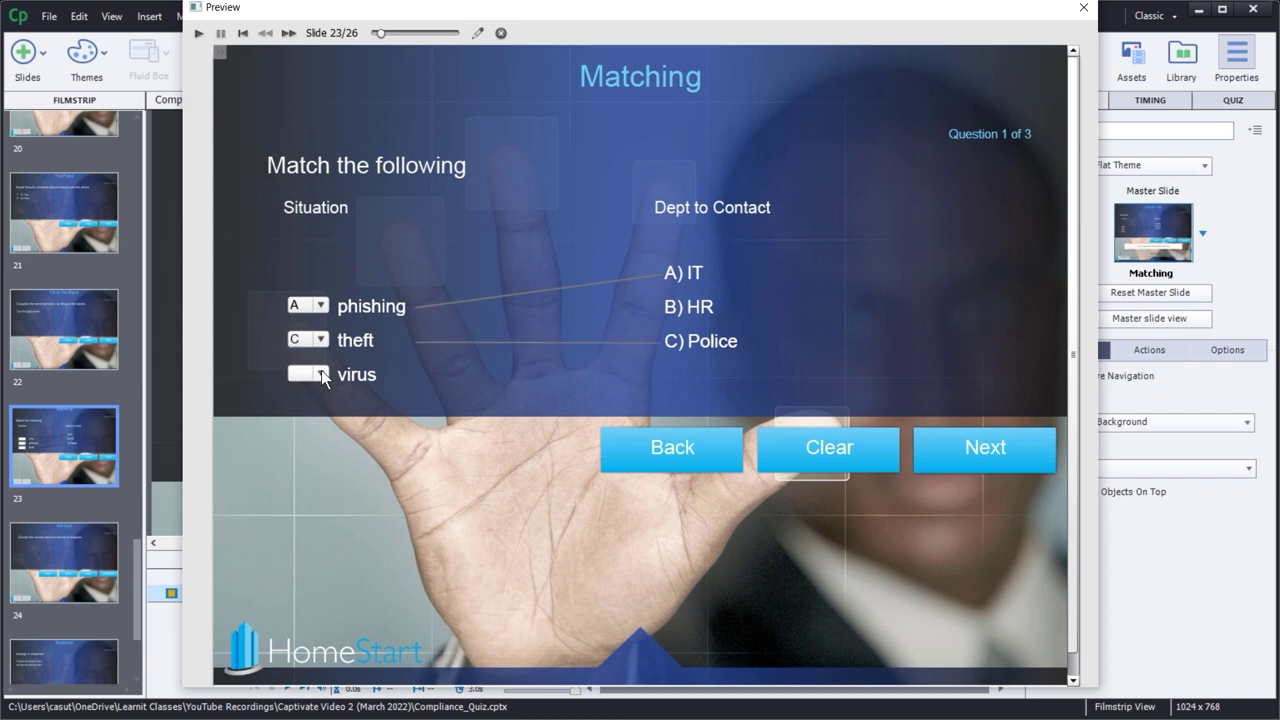
{"action": "left_click", "coordinate": [322, 373]}
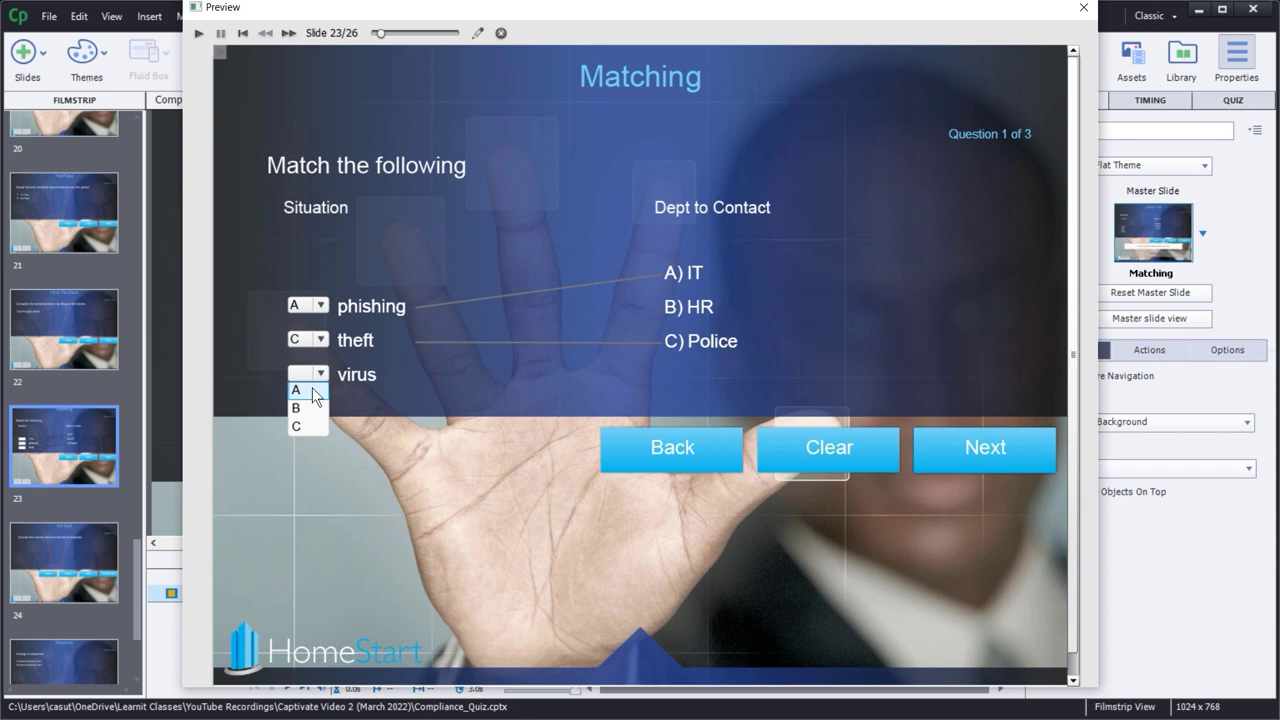
{"action": "left_click", "coordinate": [315, 392]}
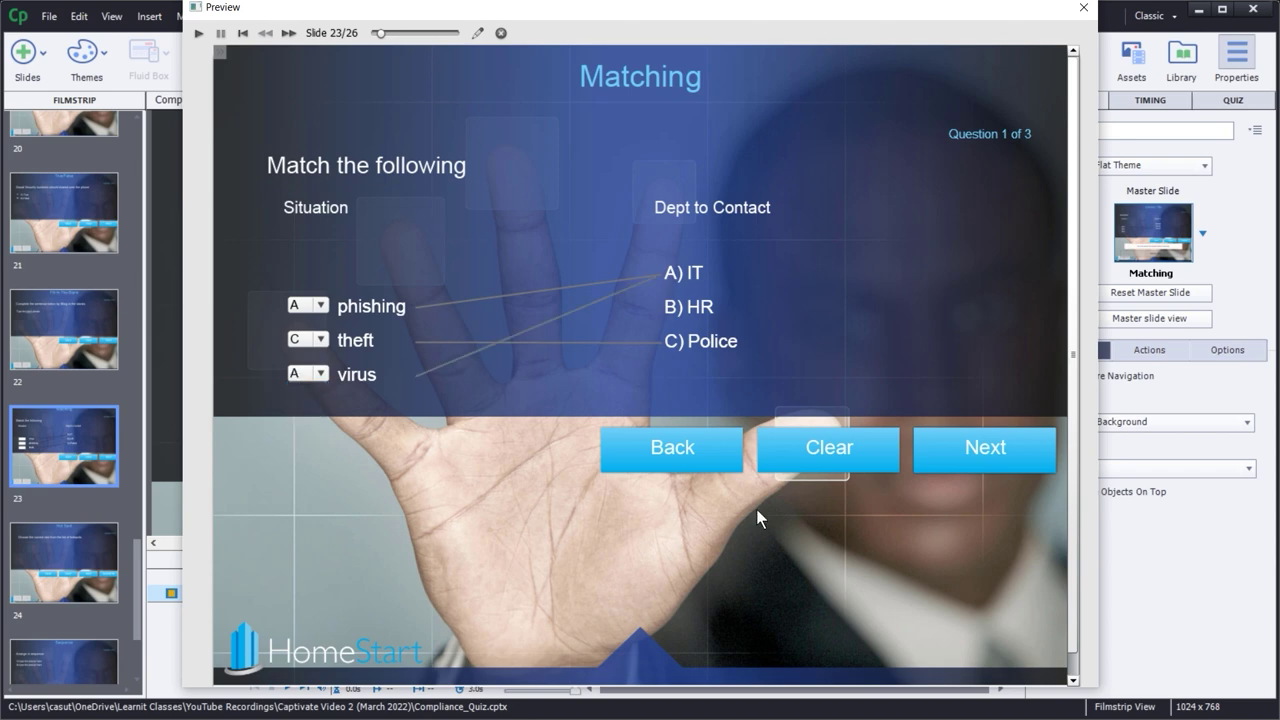
{"action": "left_click", "coordinate": [979, 448]}
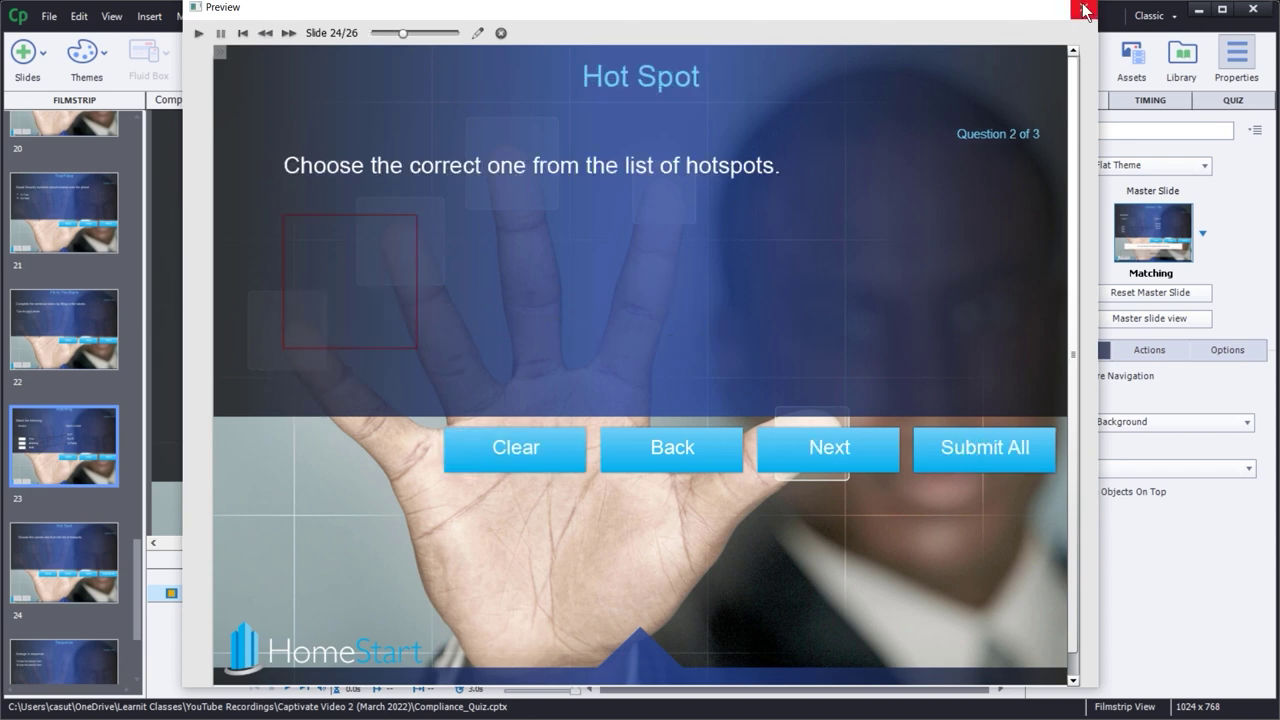
{"action": "left_click", "coordinate": [1083, 7]}
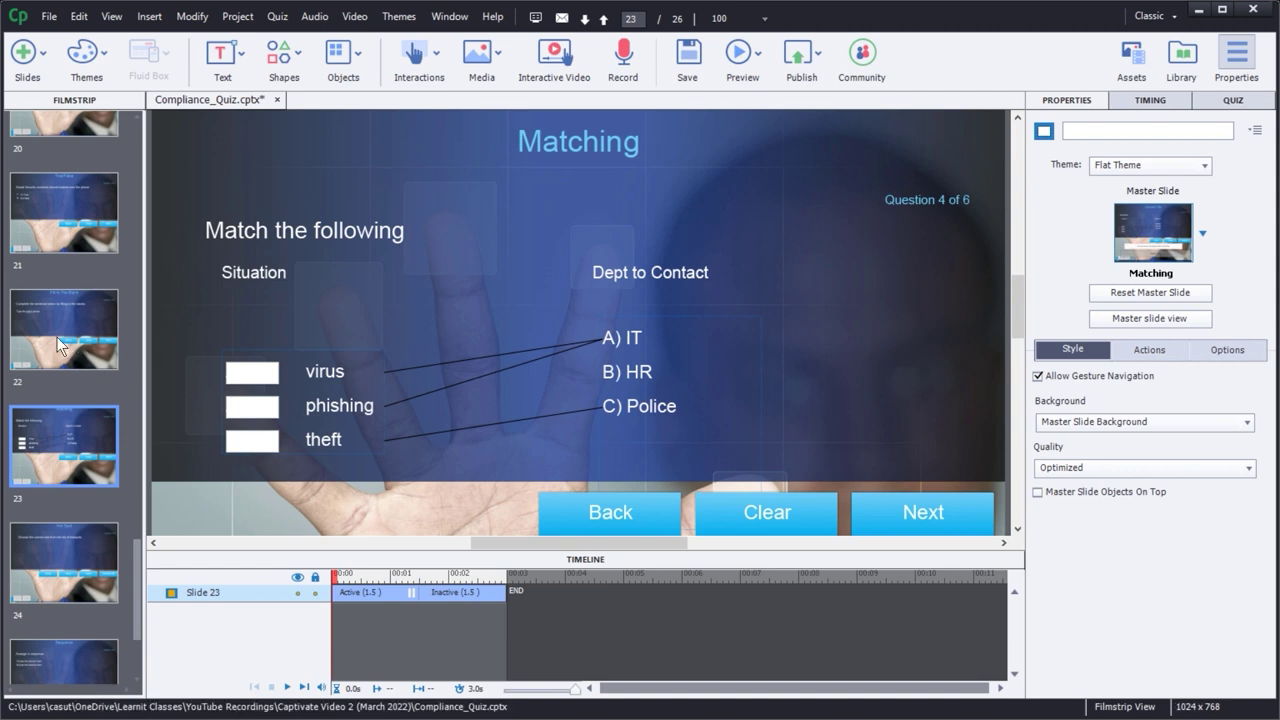
- Replace slide 22's question text with 'The term for when a threat actor poses as'
{"action": "left_click", "coordinate": [57, 337]}
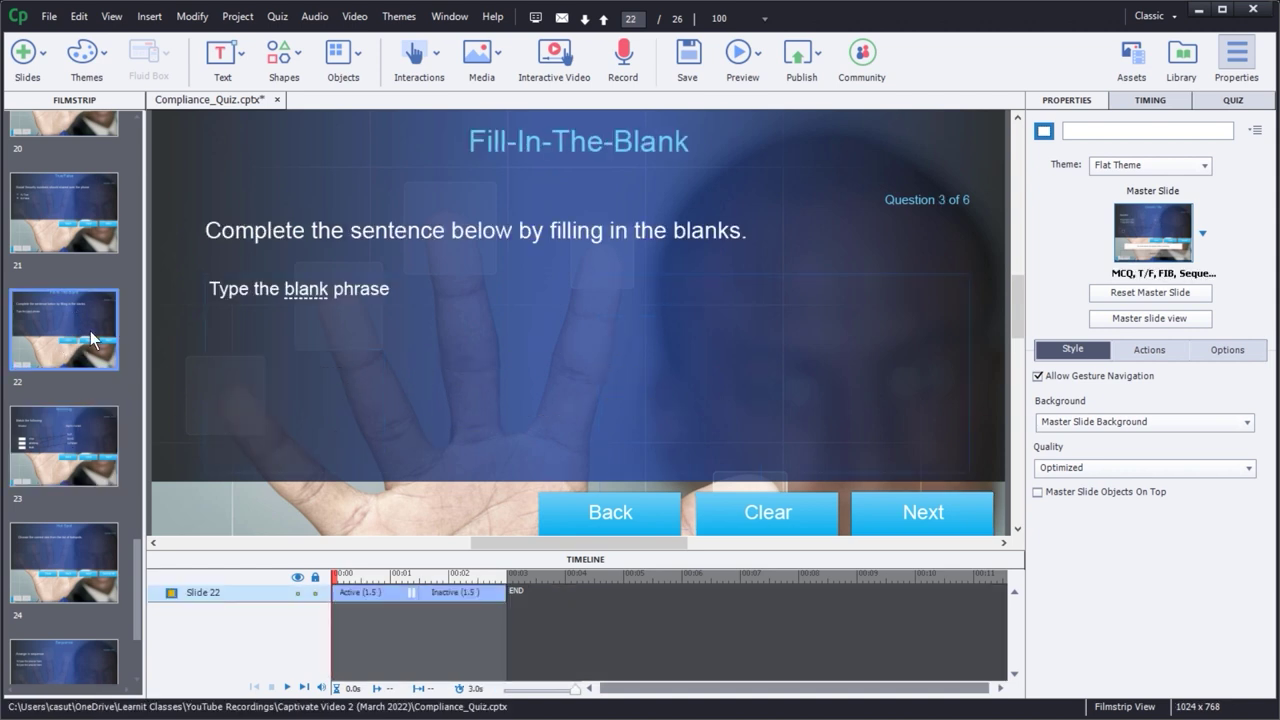
{"action": "left_click", "coordinate": [301, 288]}
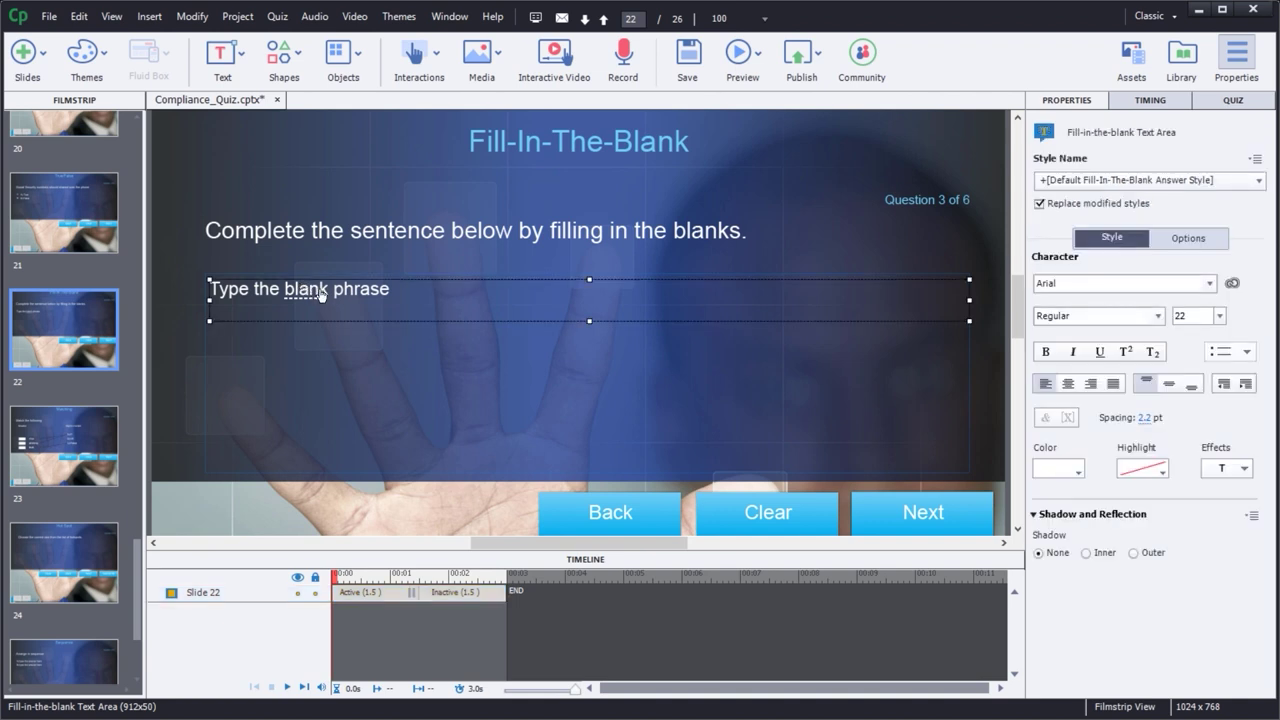
{"action": "left_click", "coordinate": [298, 233]}
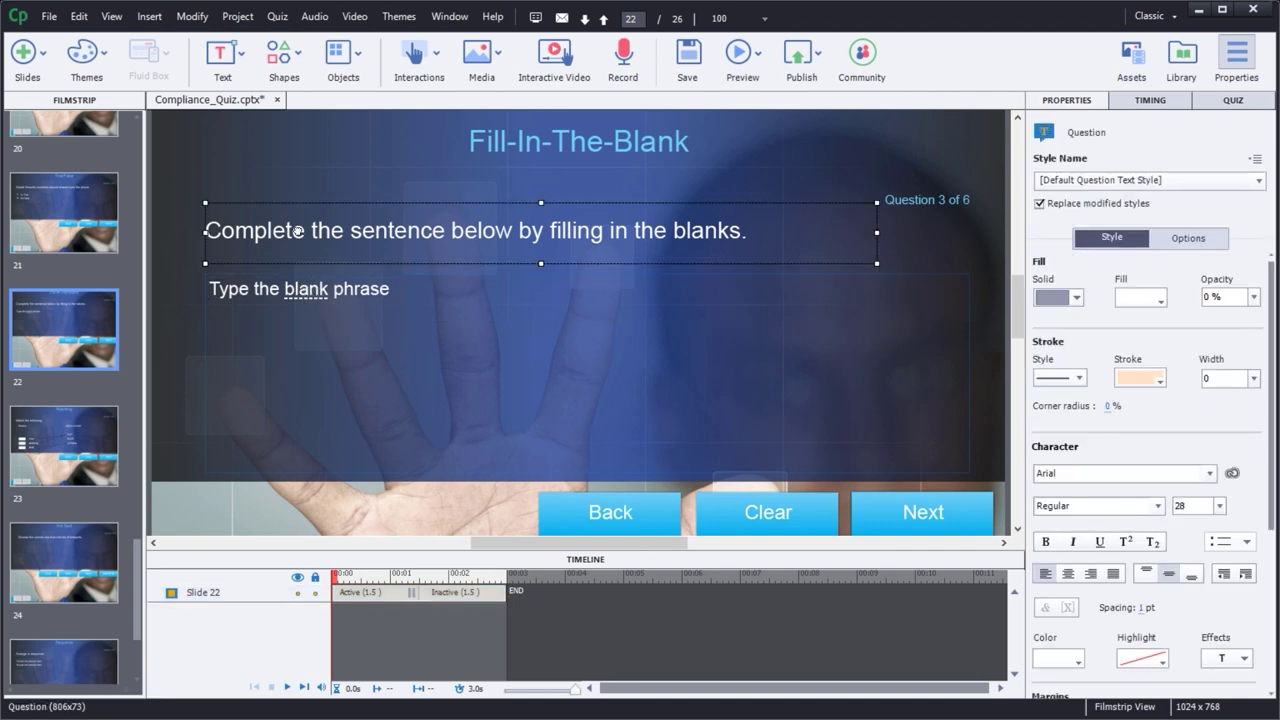
{"action": "double_click", "coordinate": [298, 231]}
{"action": "key", "text": "ctrl+a"}
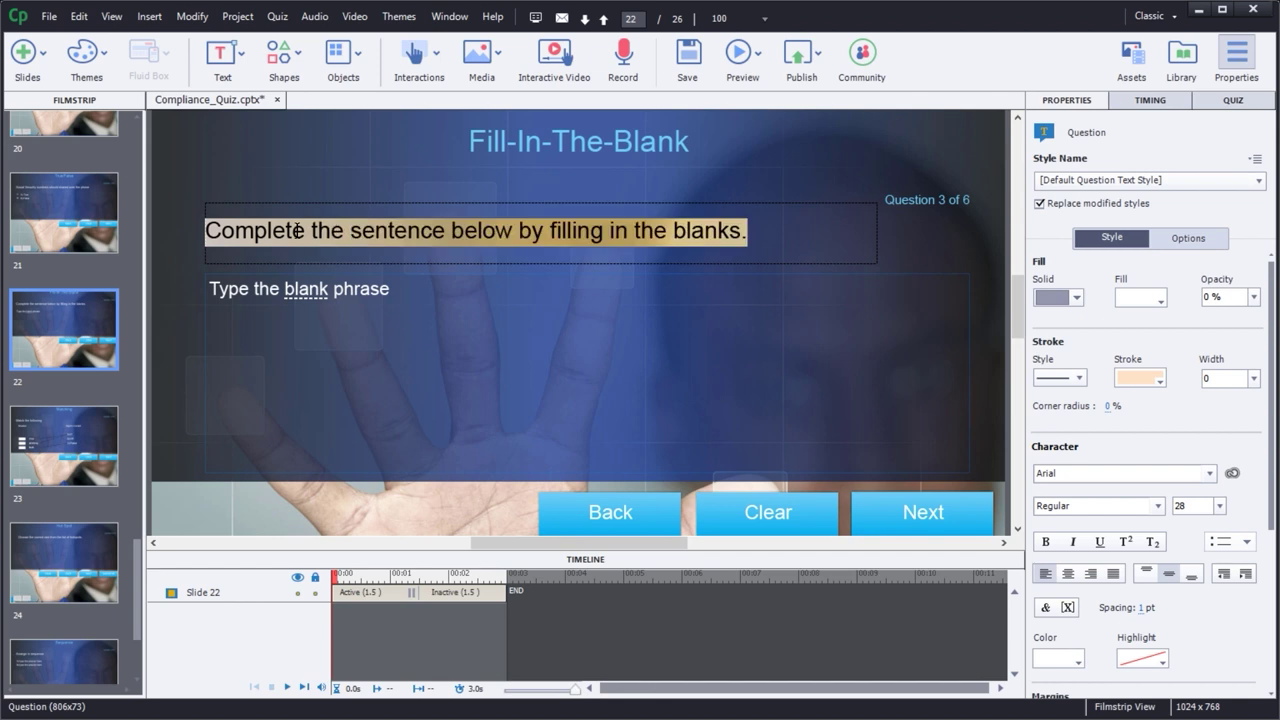
{"action": "type", "text": "The te"}
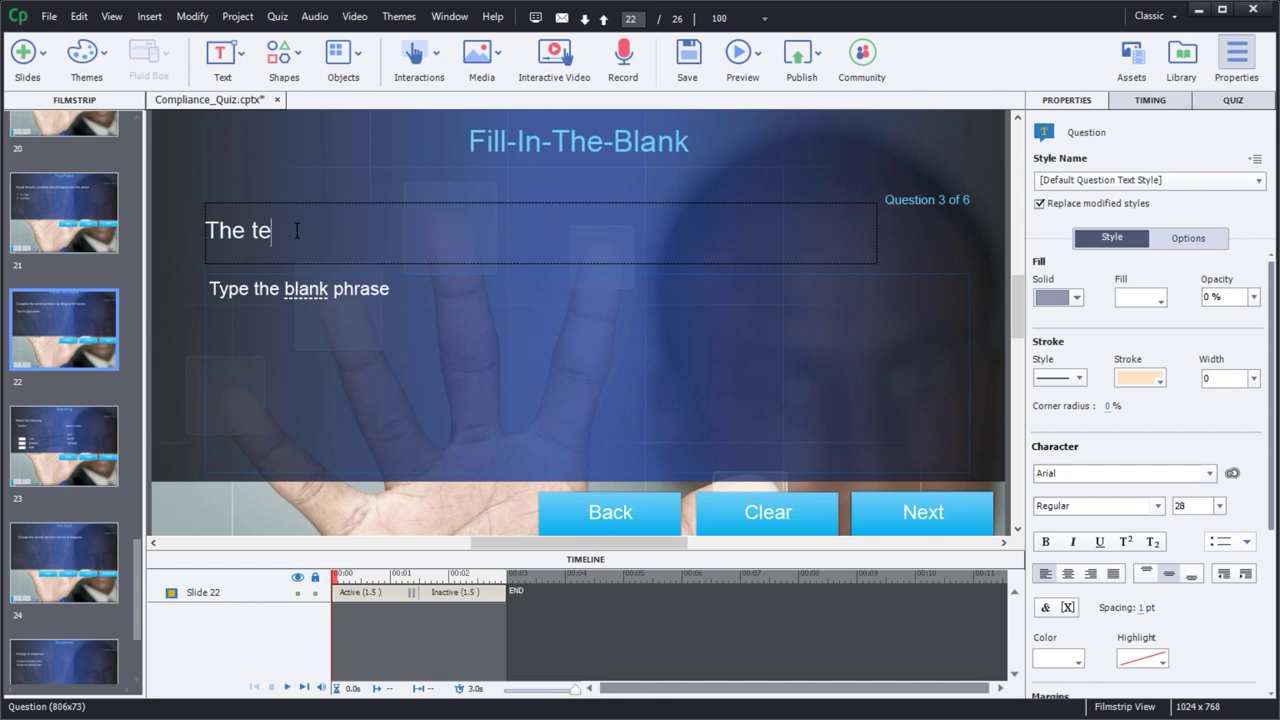
{"action": "type", "text": "rm for when "}
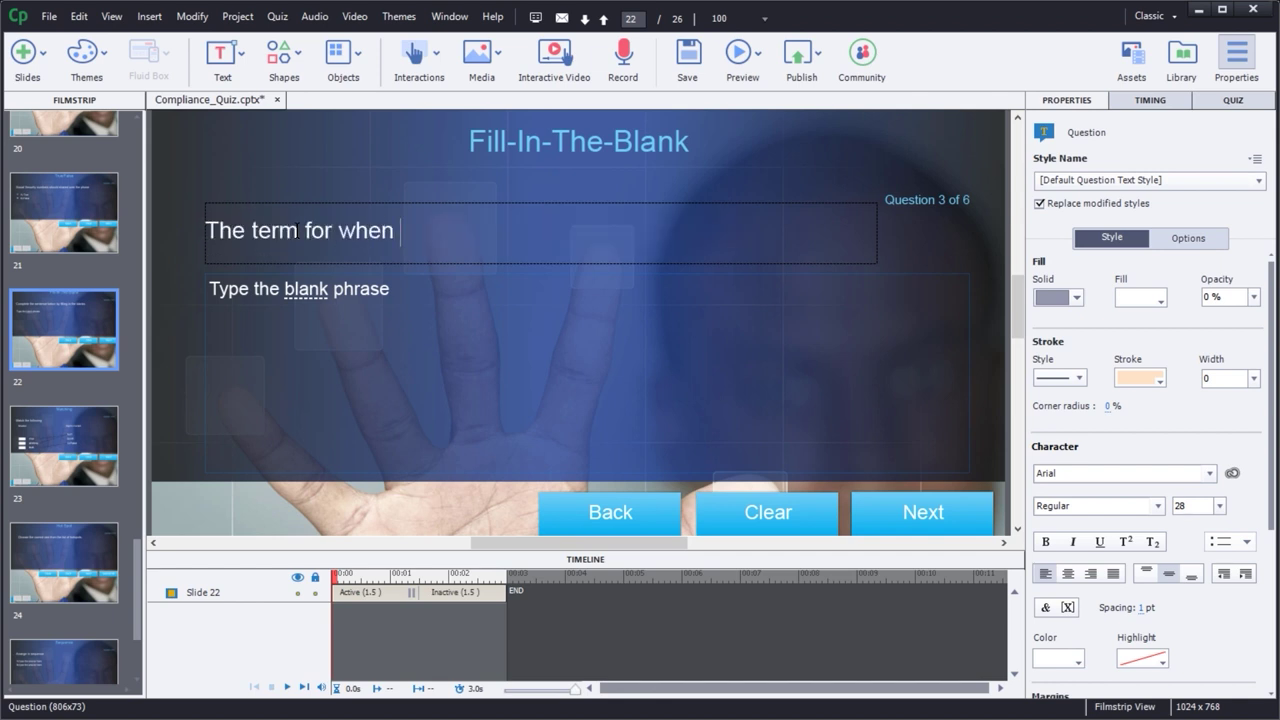
{"action": "type", "text": "a t"}
{"action": "type", "text": "hreat"}
{"action": "type", "text": "ct"}
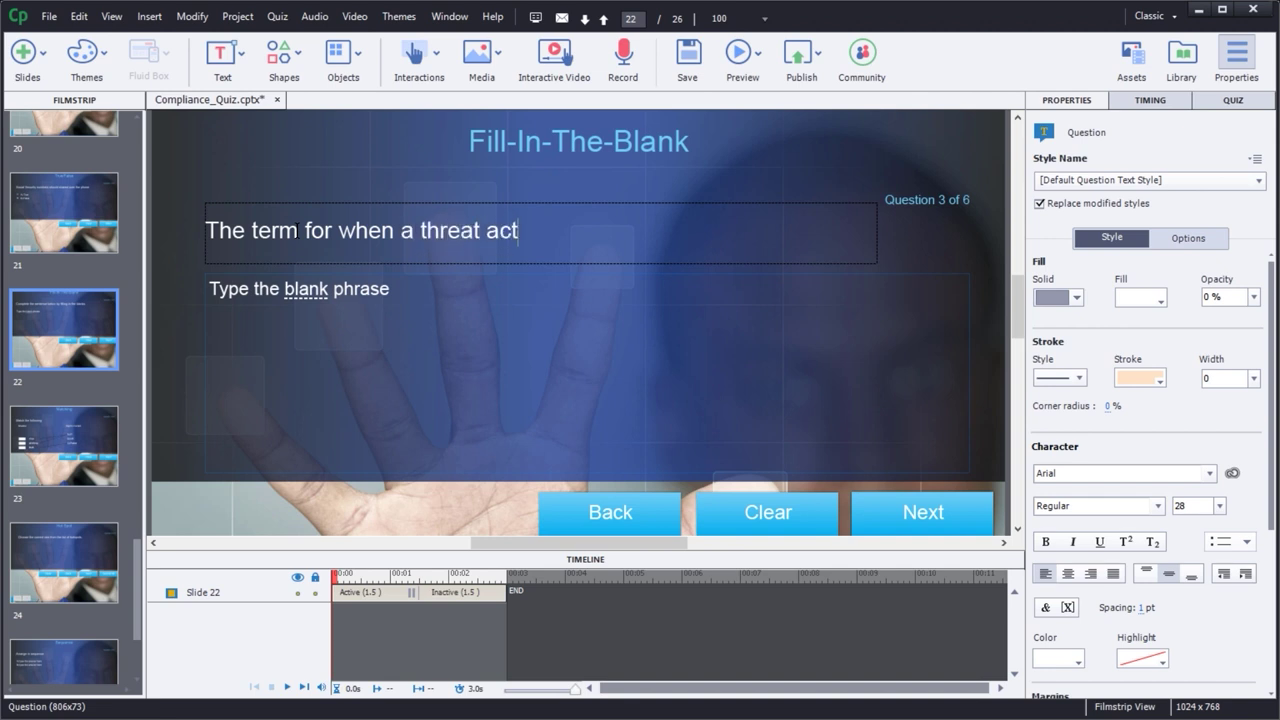
{"action": "type", "text": "or poses as"}
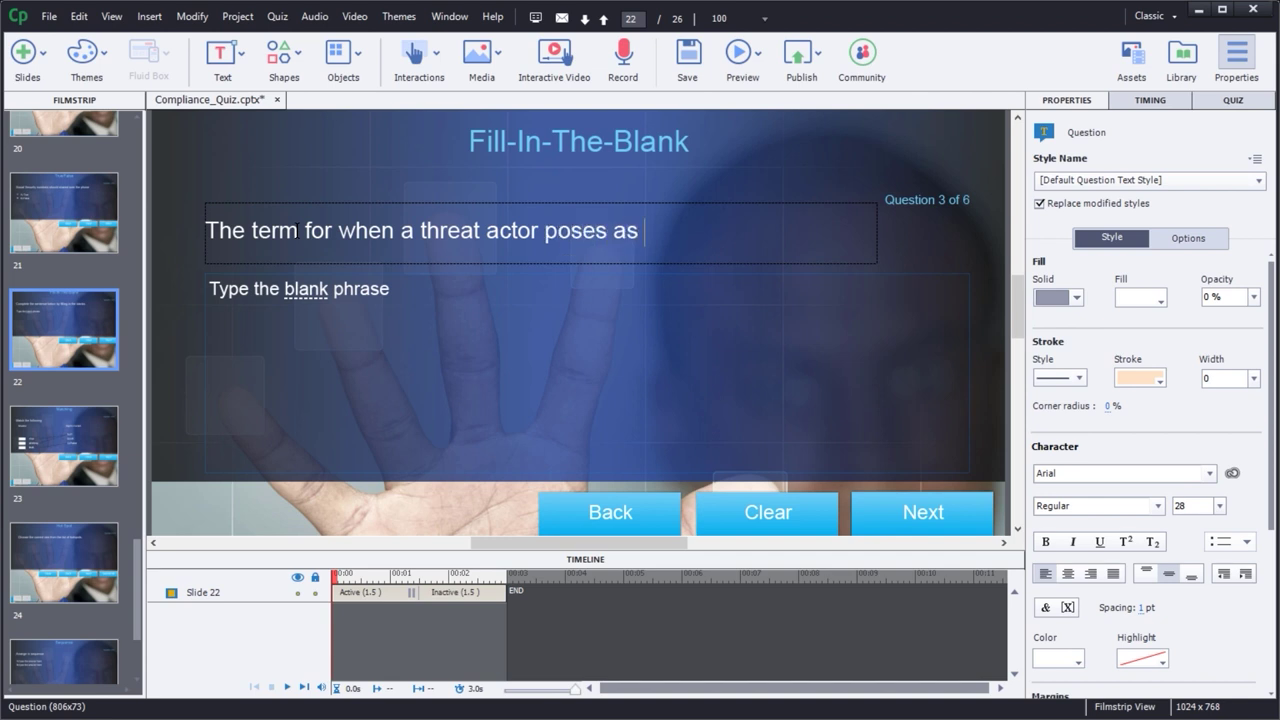
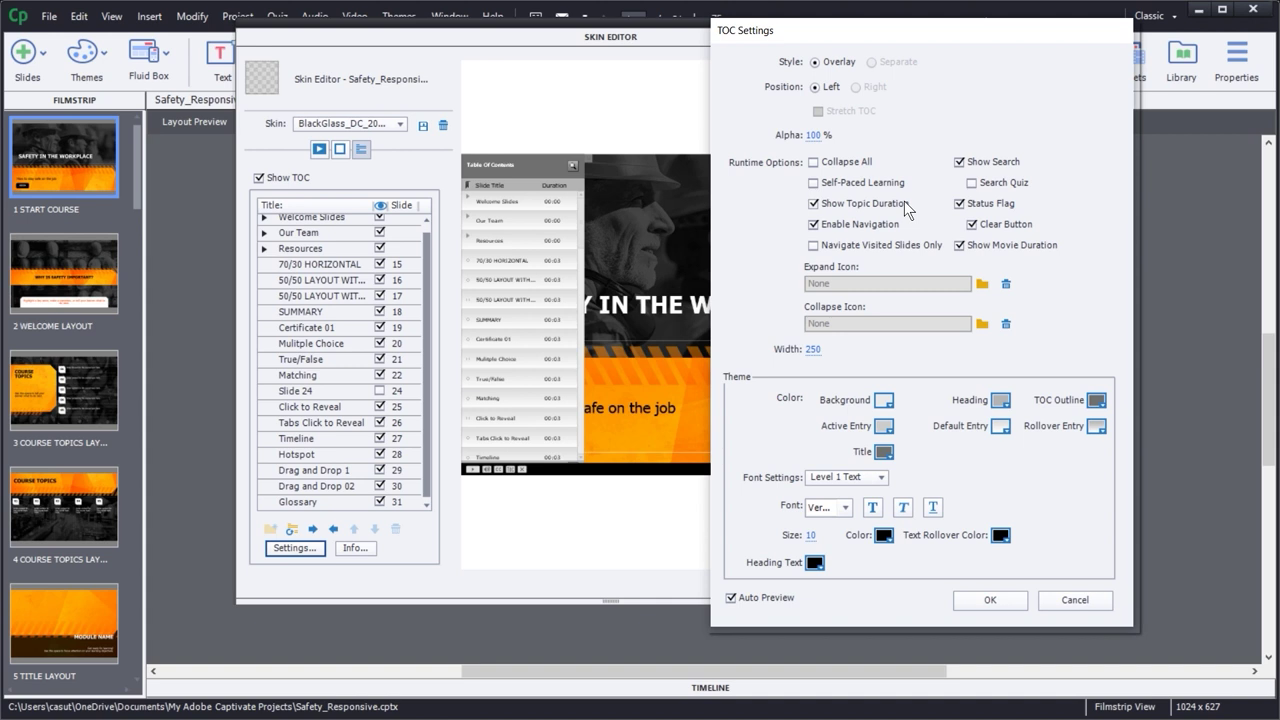
- Leave Collapse All off and uncheck Show Topic Duration in the TOC settings
{"action": "left_click", "coordinate": [813, 162]}
{"action": "left_click", "coordinate": [814, 163]}
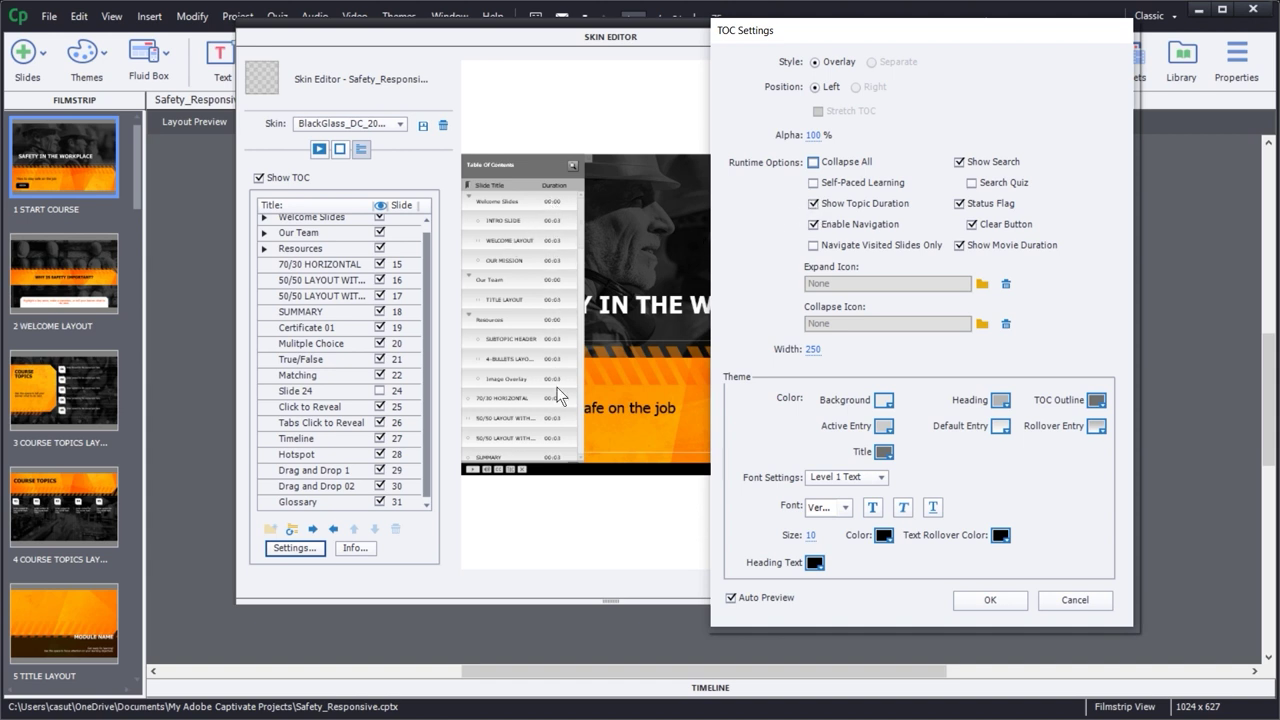
{"action": "left_click", "coordinate": [814, 203]}
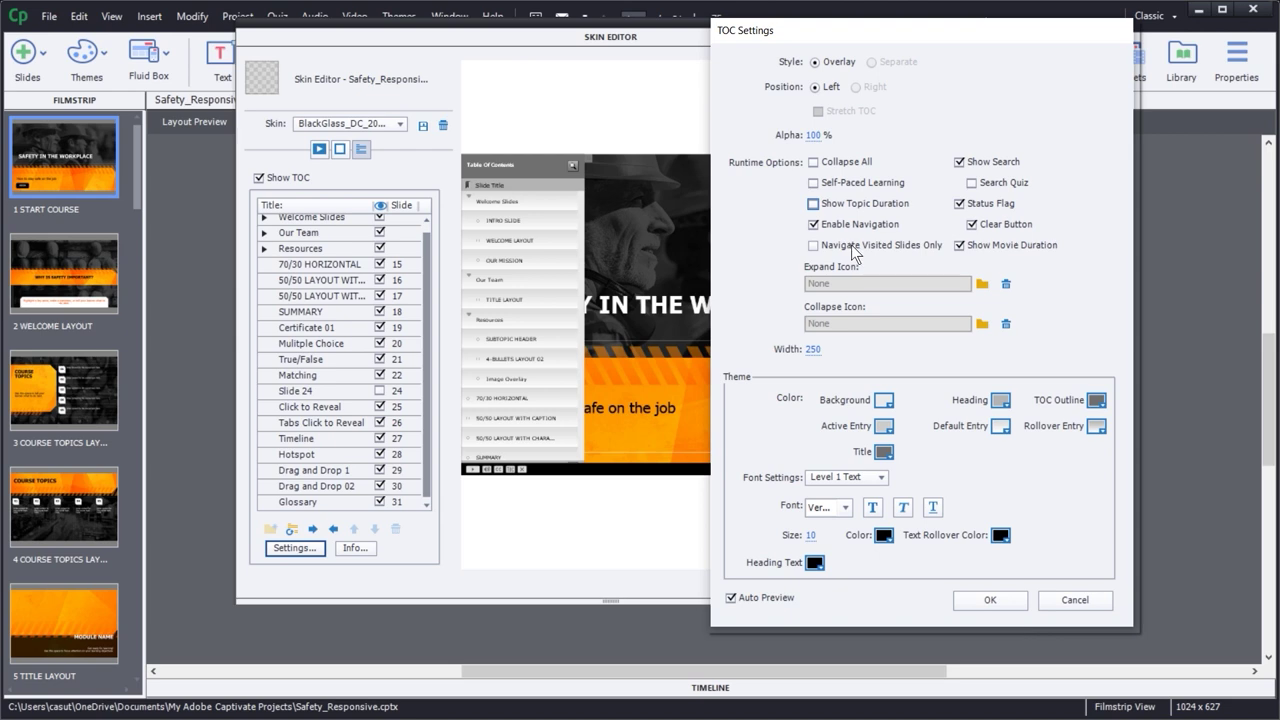
{"action": "left_click_drag", "start_coordinate": [907, 38], "coordinate": [1118, 119]}
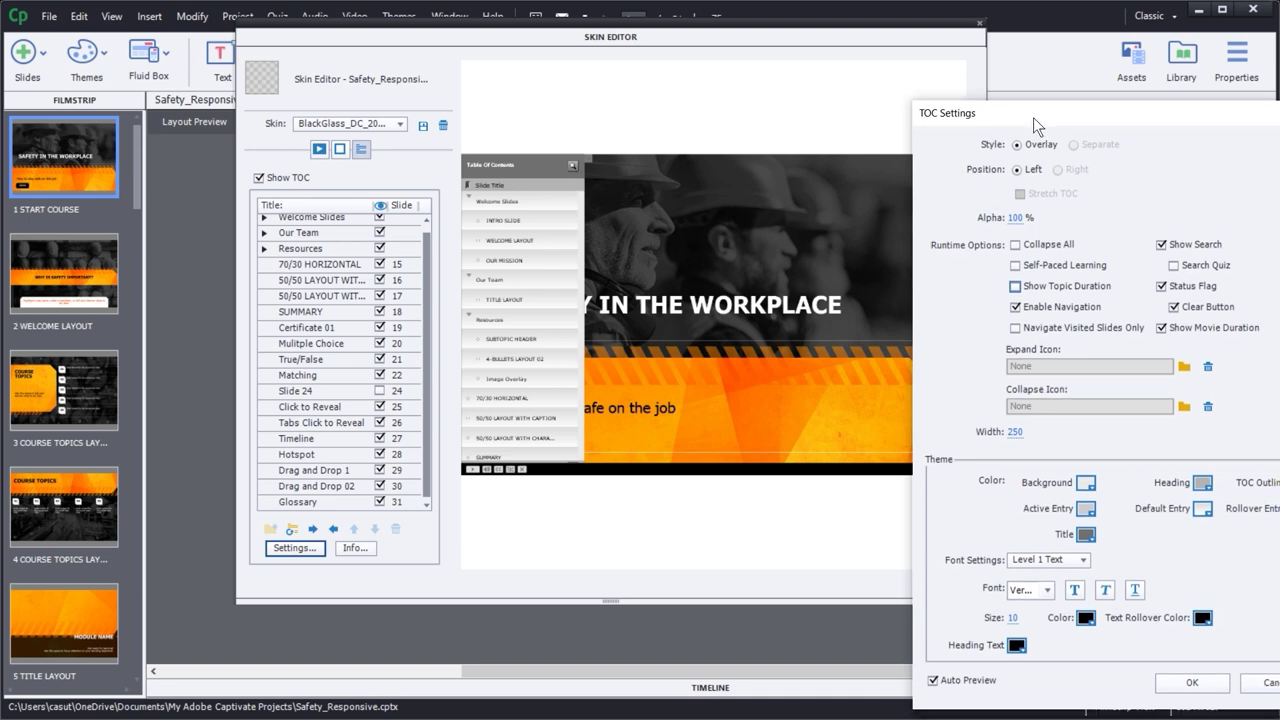
{"action": "left_click_drag", "start_coordinate": [1033, 117], "coordinate": [810, 74]}
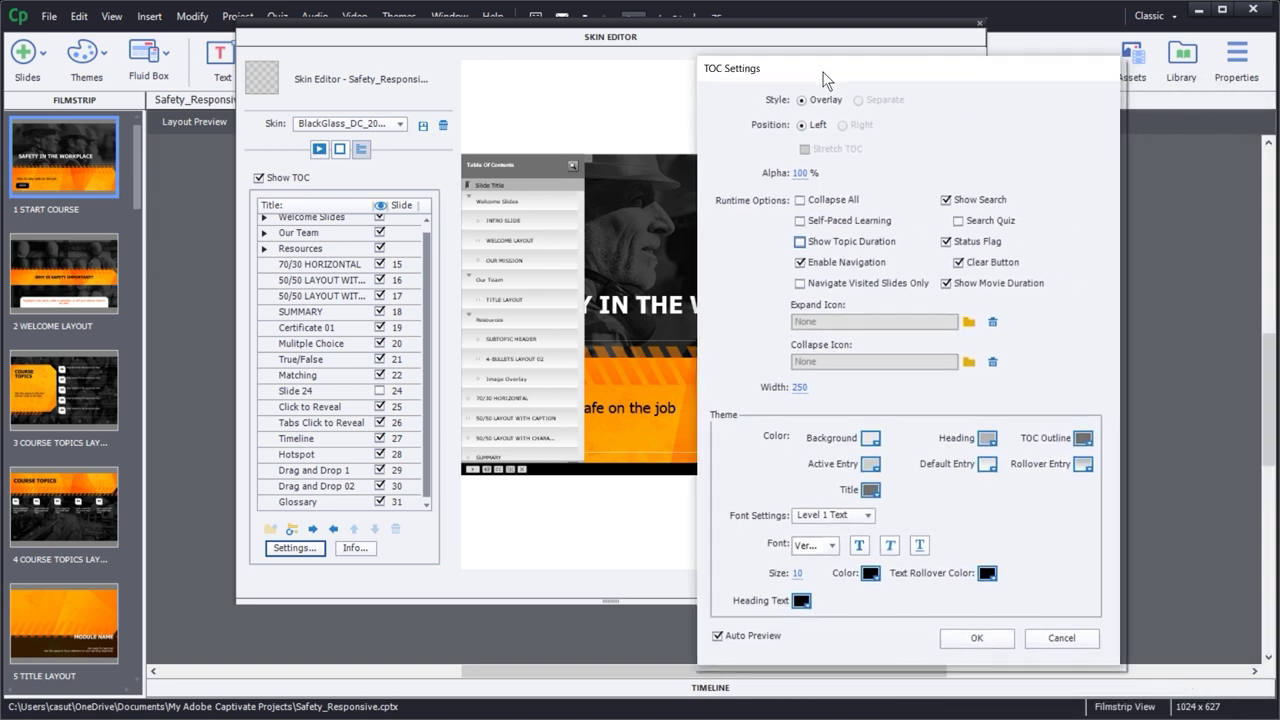
{"action": "left_click", "coordinate": [959, 222]}
{"action": "left_click", "coordinate": [959, 222]}
{"action": "left_click", "coordinate": [958, 222]}
{"action": "left_click", "coordinate": [946, 242]}
{"action": "left_click", "coordinate": [946, 242]}
{"action": "left_click", "coordinate": [946, 242]}
{"action": "left_click", "coordinate": [946, 242]}
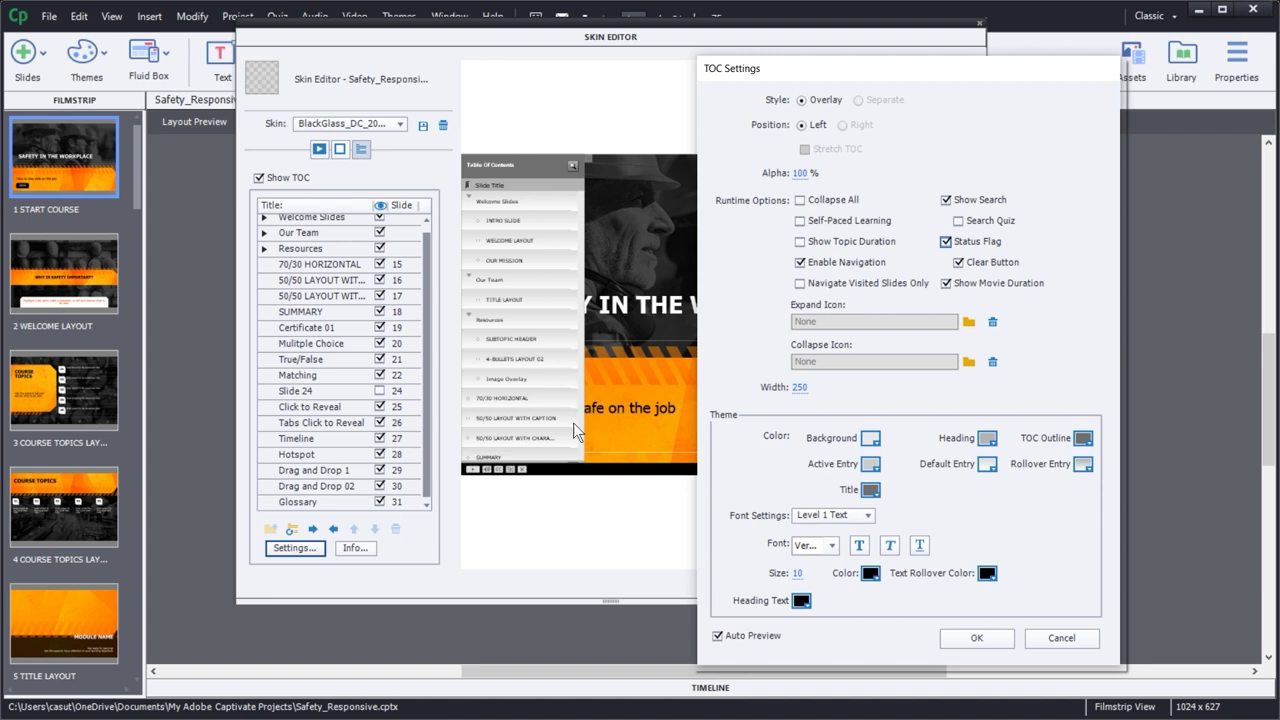
{"action": "left_click", "coordinate": [958, 262]}
{"action": "left_click", "coordinate": [958, 263]}
{"action": "left_click", "coordinate": [958, 263]}
{"action": "left_click_drag", "start_coordinate": [914, 71], "coordinate": [887, 72]}
{"action": "left_click", "coordinate": [1179, 310]}
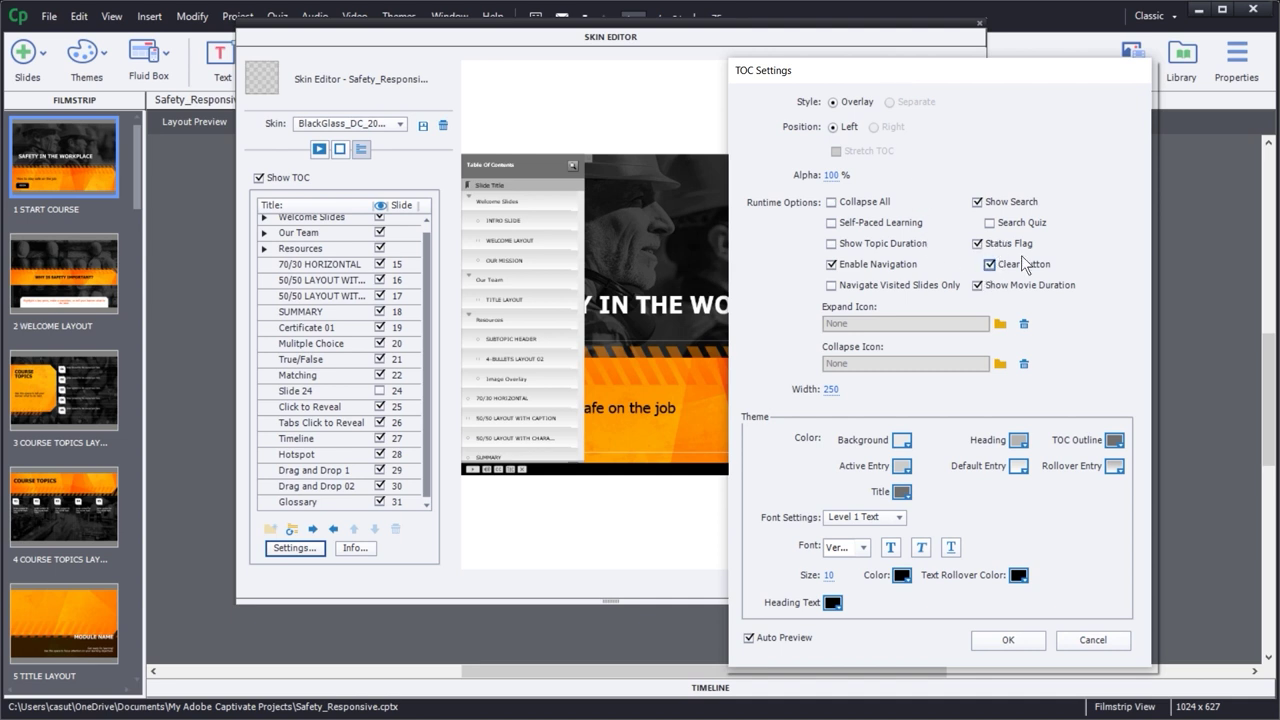
{"action": "left_click", "coordinate": [977, 285]}
{"action": "left_click_drag", "start_coordinate": [852, 75], "coordinate": [843, 62]}
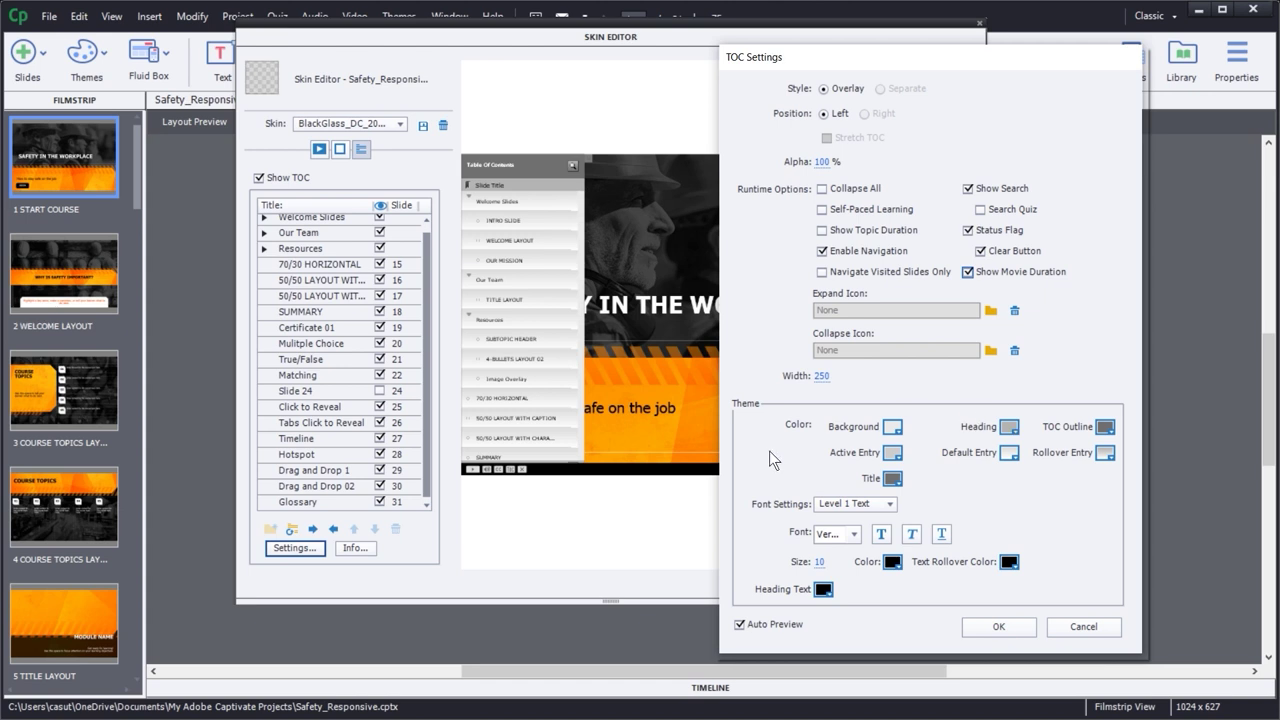
- Make the TOC background black and try red for the heading
{"action": "left_click", "coordinate": [894, 430]}
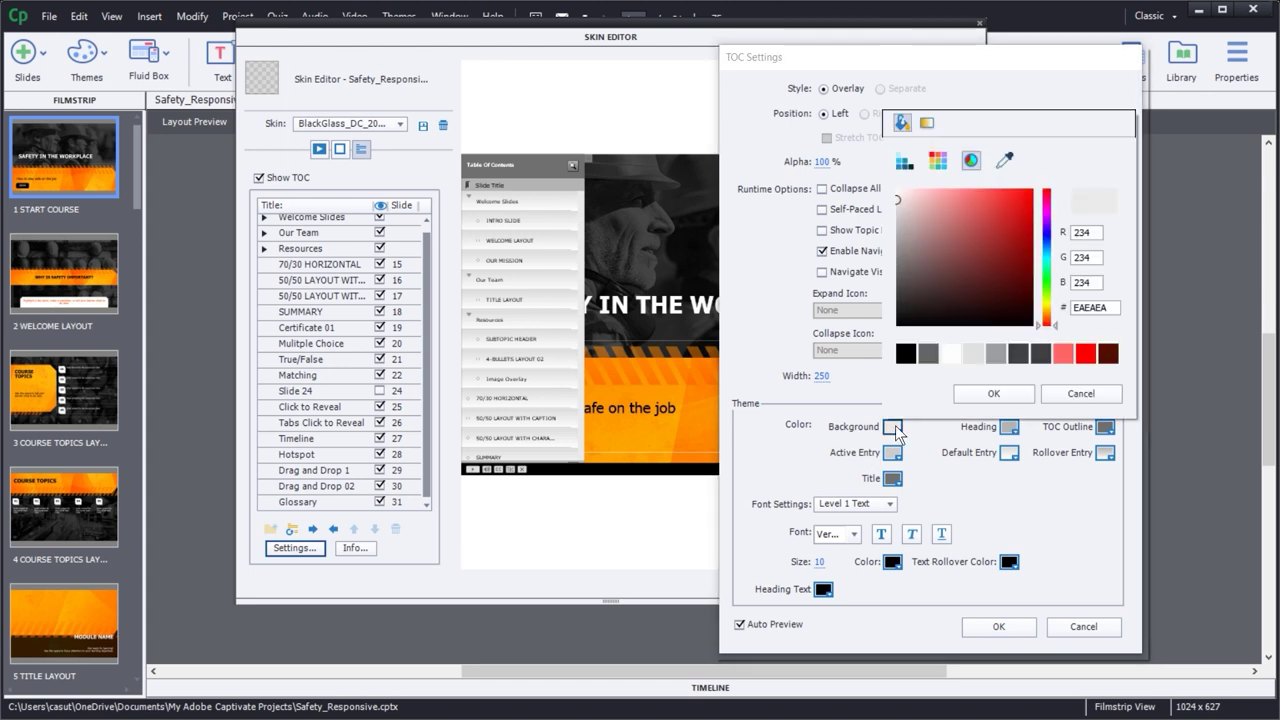
{"action": "left_click", "coordinate": [898, 325]}
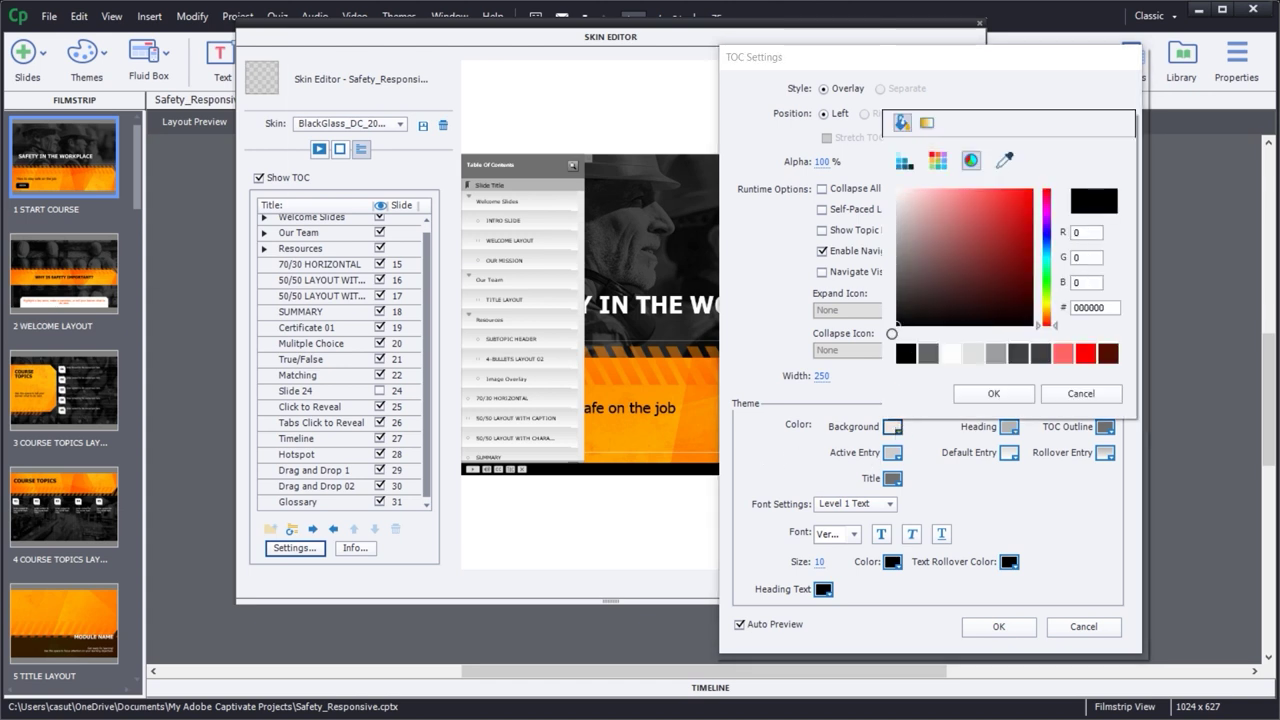
{"action": "left_click", "coordinate": [993, 395]}
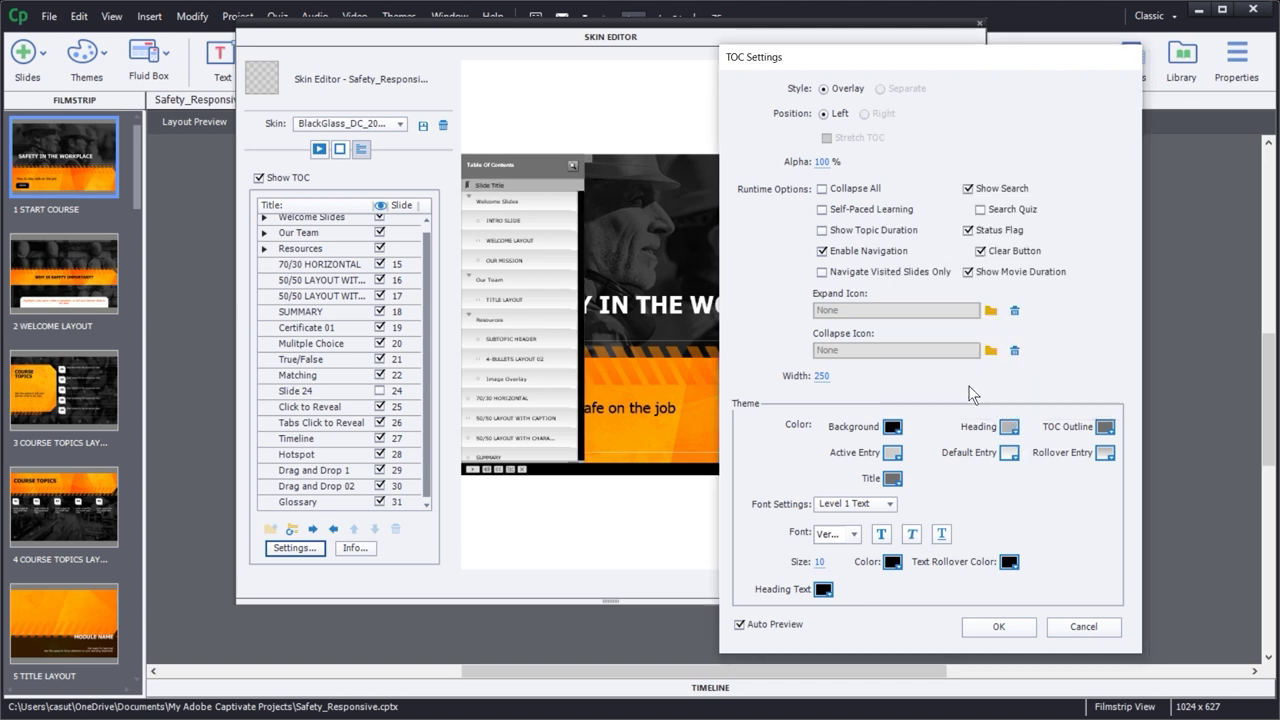
{"action": "left_click", "coordinate": [1008, 429]}
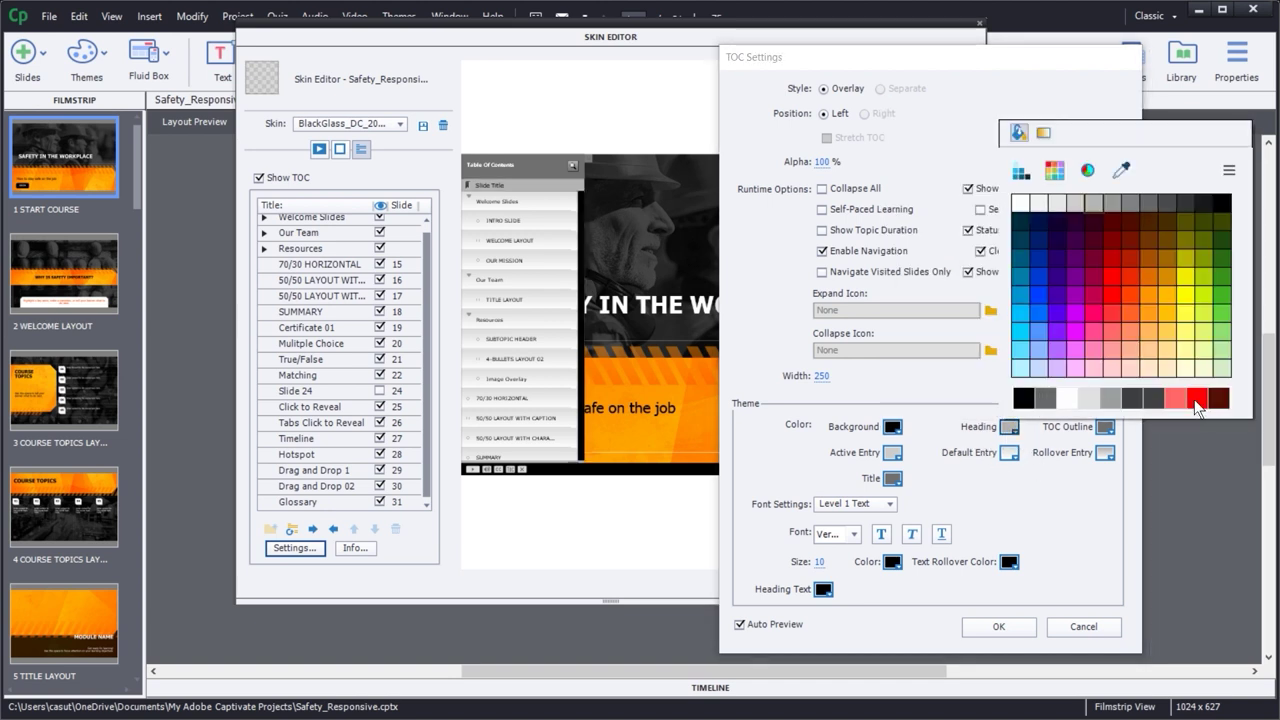
{"action": "left_click", "coordinate": [1196, 399]}
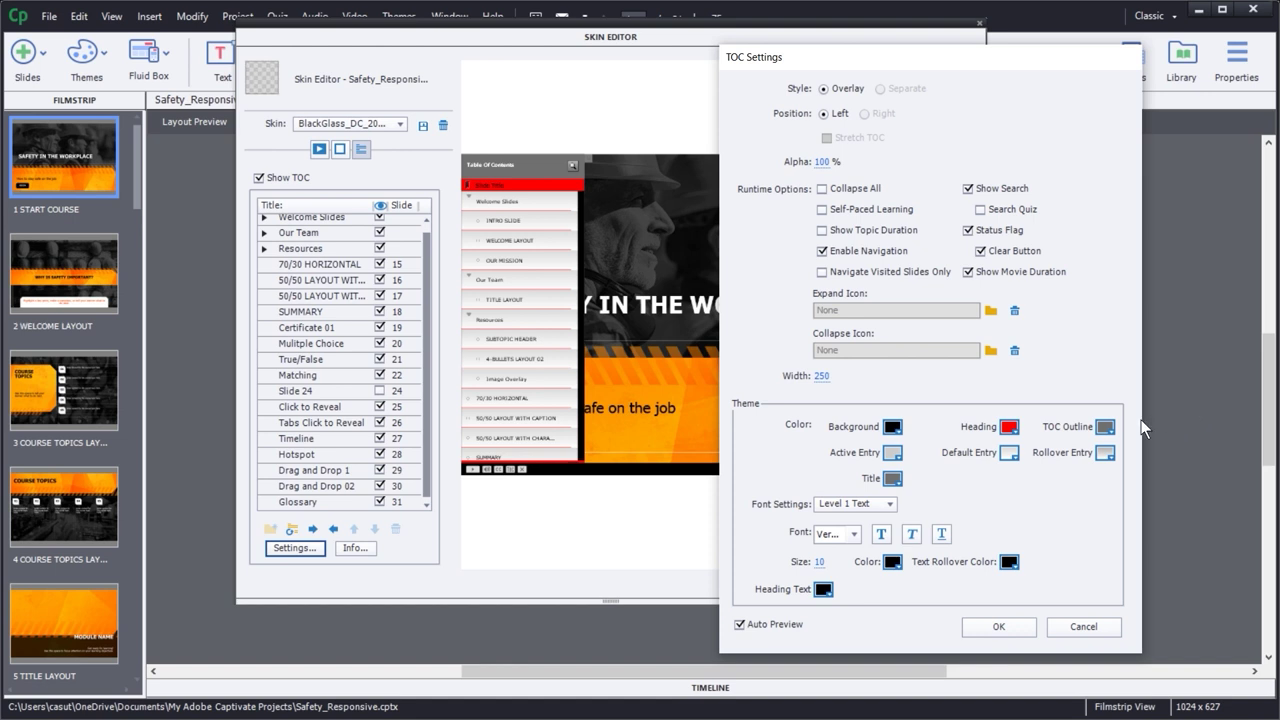
- Set the active TOC entry colour to bright green
{"action": "left_click", "coordinate": [892, 454]}
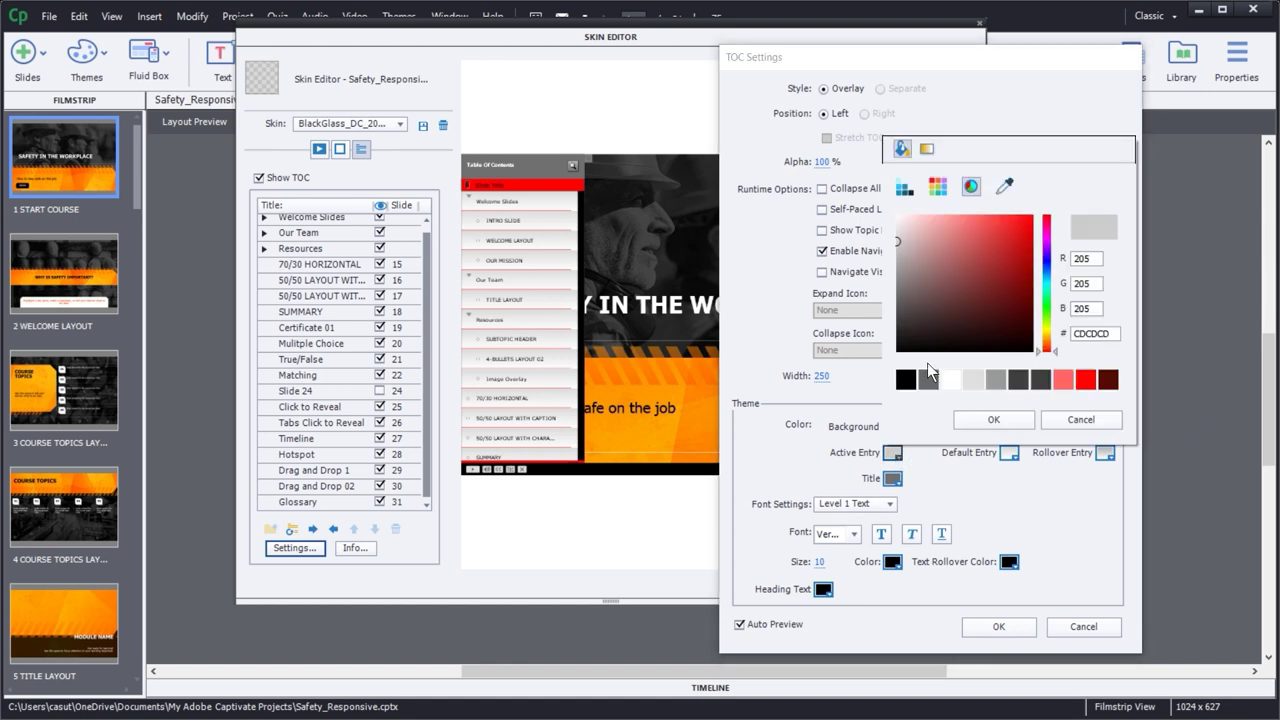
{"action": "left_click", "coordinate": [975, 380]}
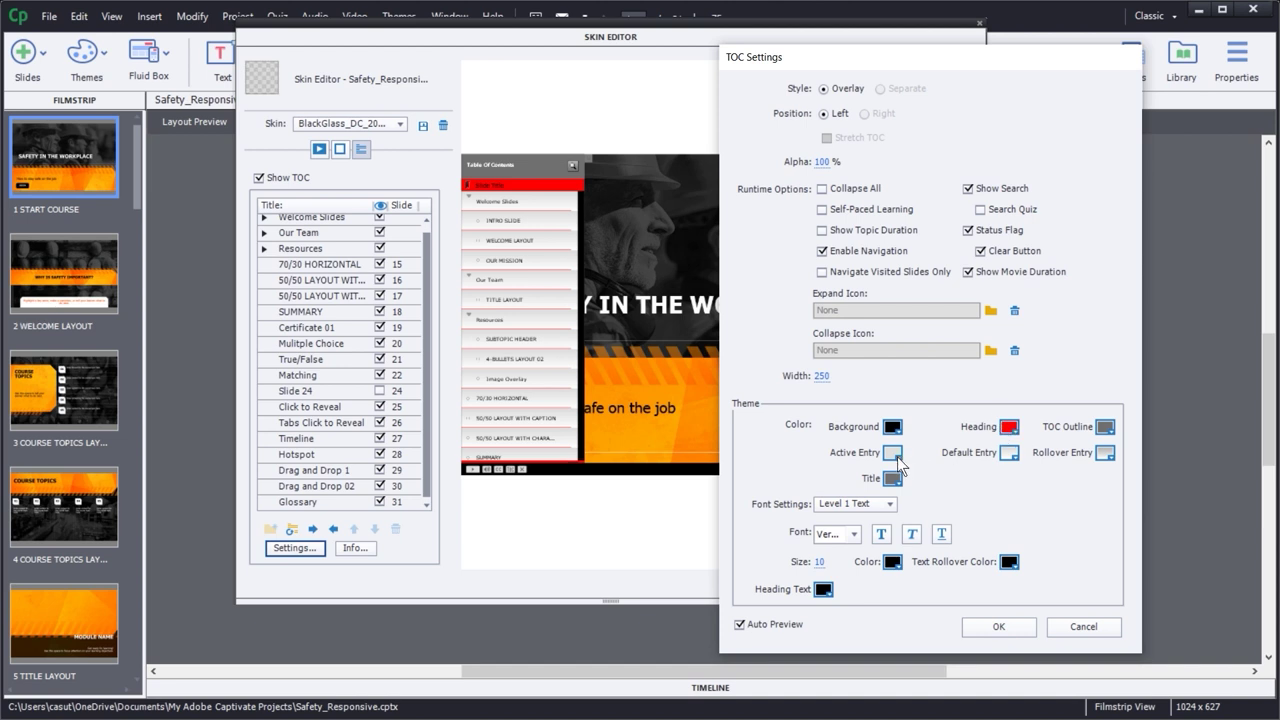
{"action": "left_click", "coordinate": [892, 454]}
{"action": "left_click", "coordinate": [1052, 313]}
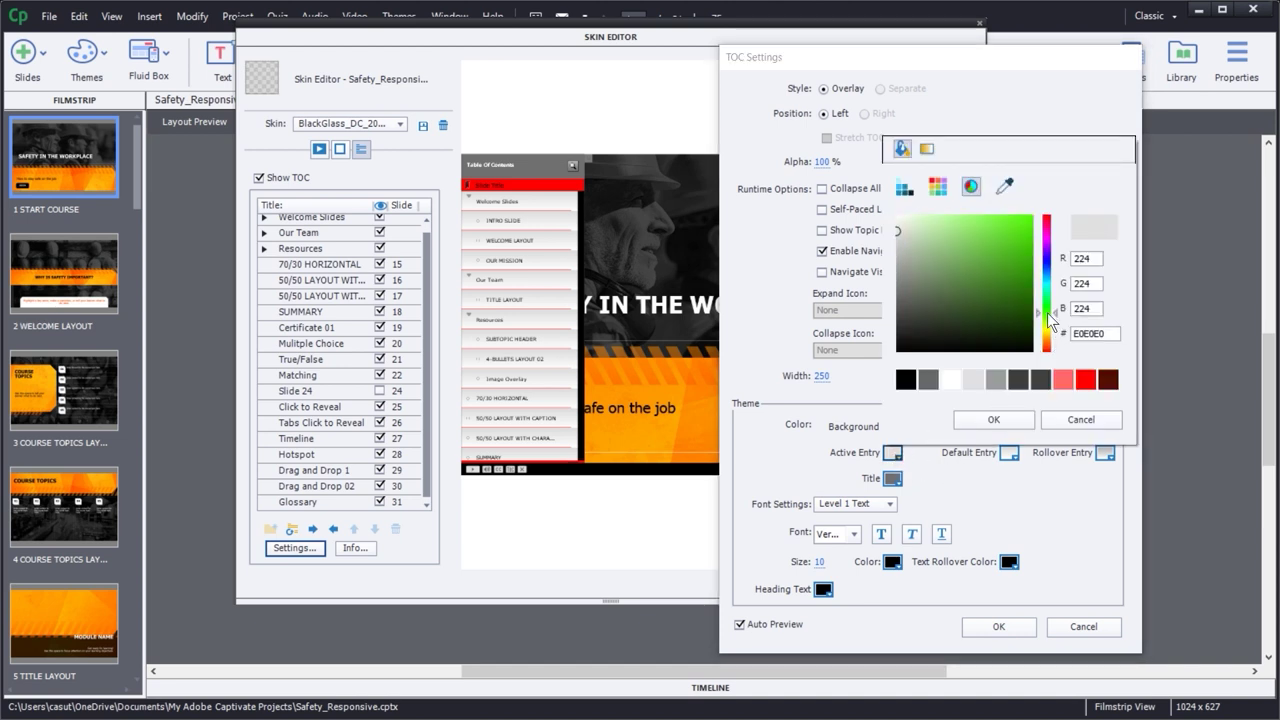
{"action": "left_click", "coordinate": [1025, 216]}
{"action": "left_click", "coordinate": [1023, 418]}
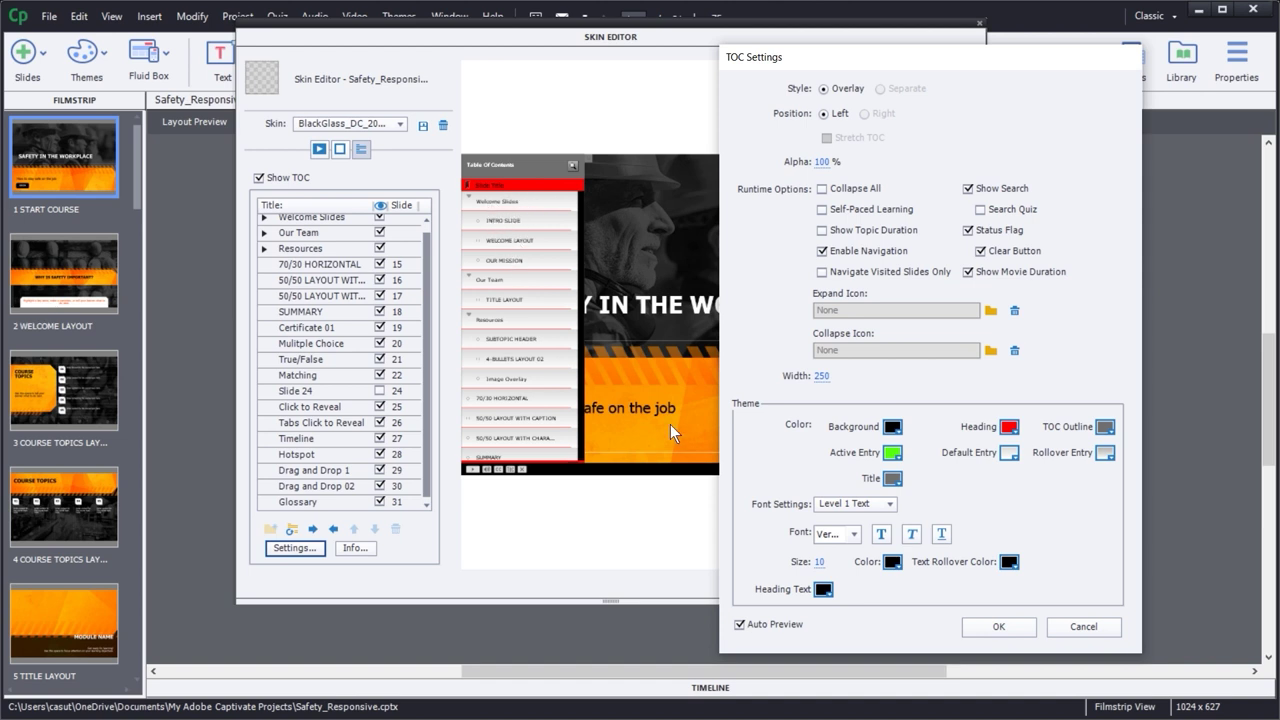
- Give the default TOC entries a grey gradient after previewing other gradients
{"action": "left_click", "coordinate": [1011, 456]}
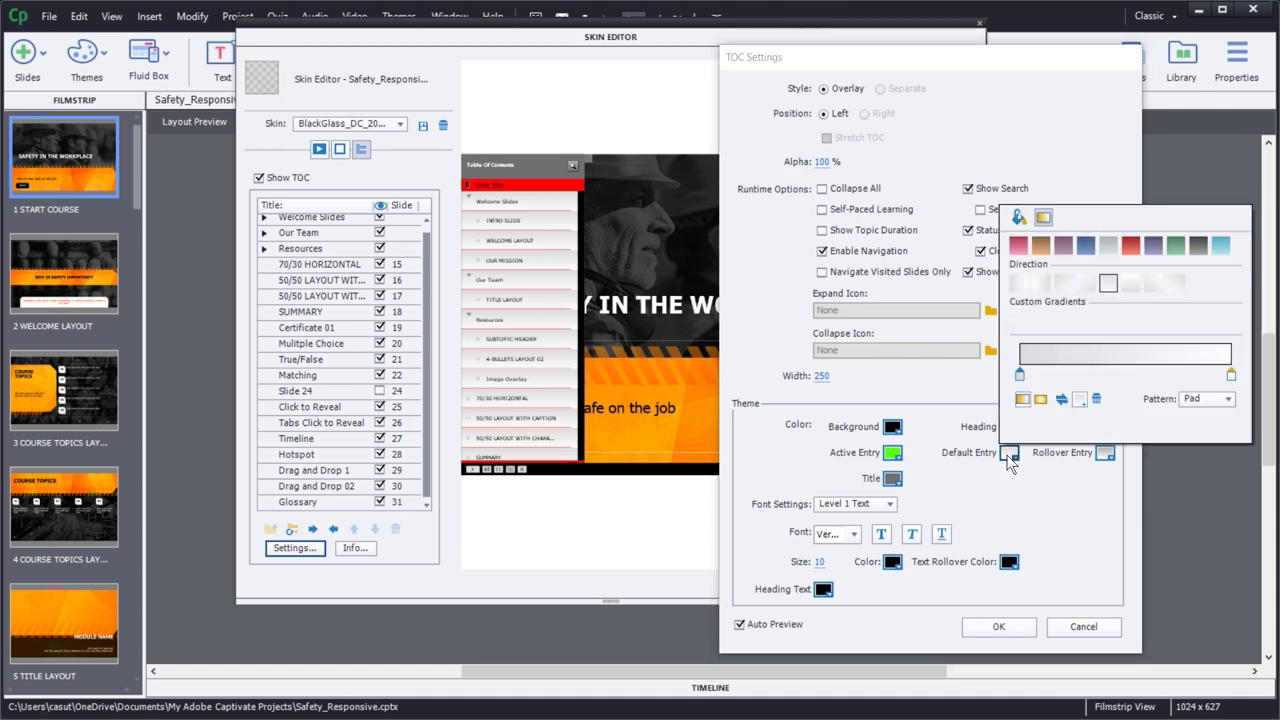
{"action": "left_click", "coordinate": [1041, 247]}
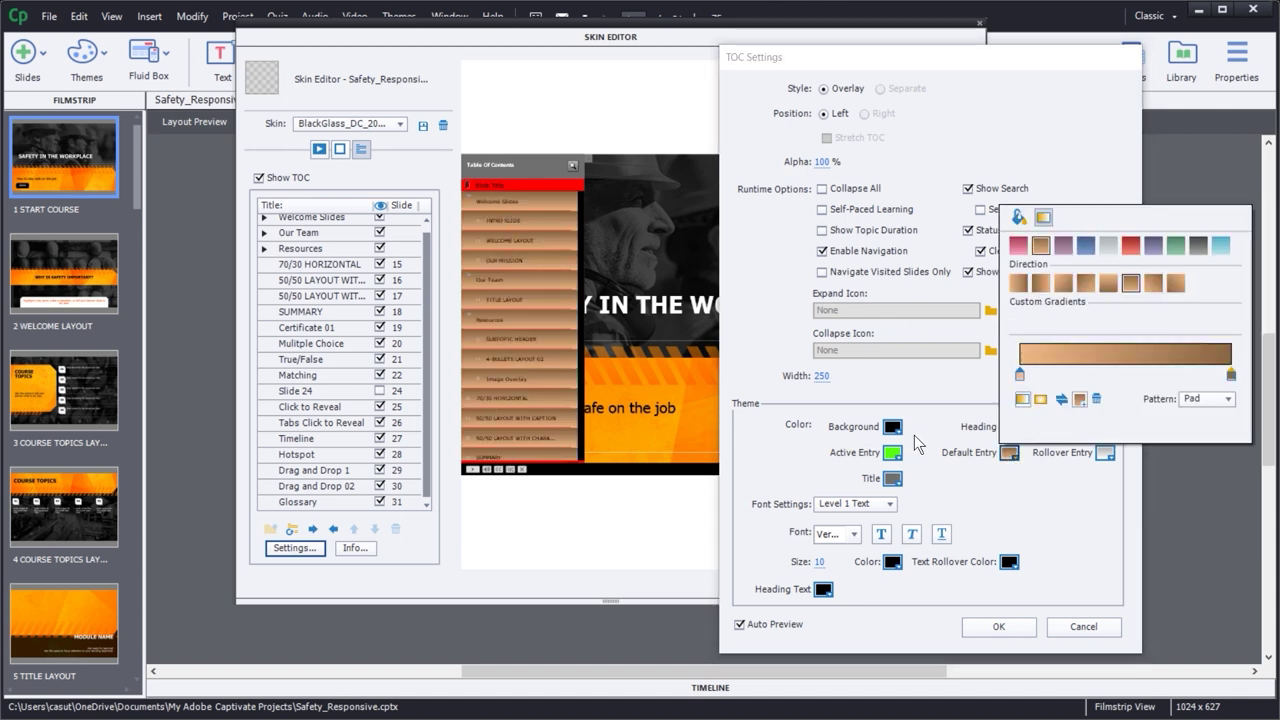
{"action": "left_click", "coordinate": [1063, 247]}
{"action": "left_click", "coordinate": [1085, 246]}
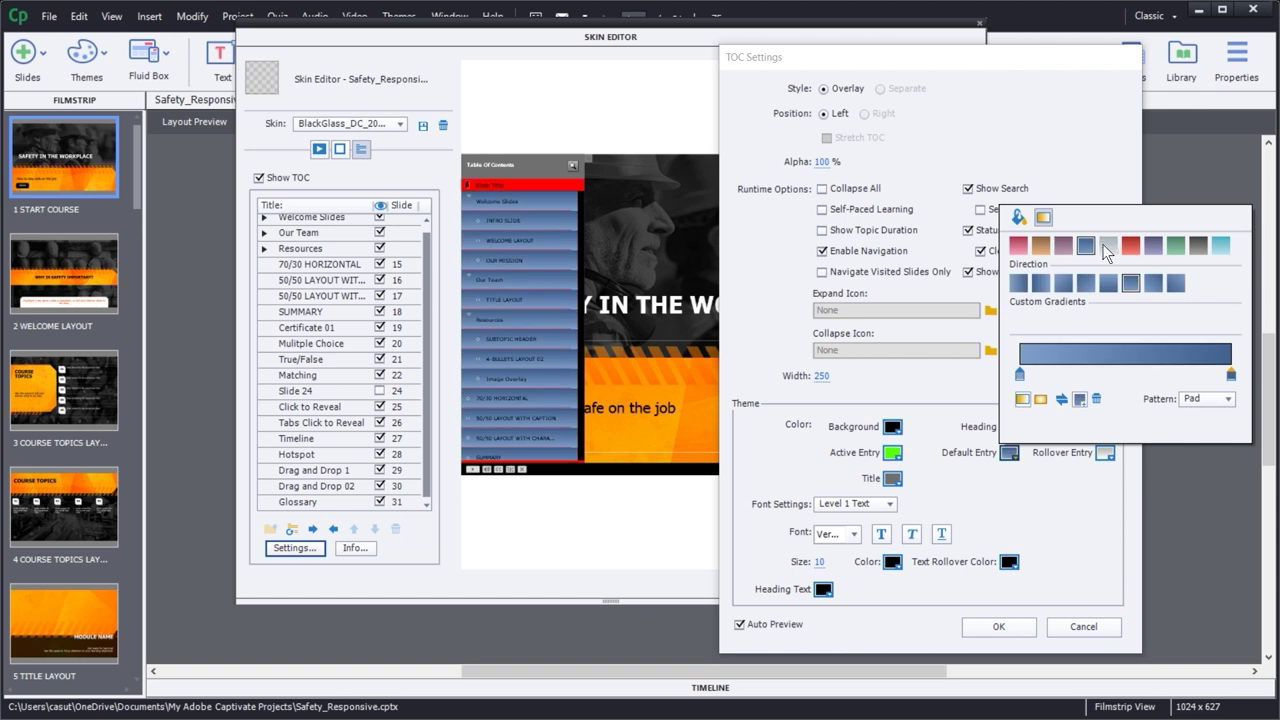
{"action": "left_click", "coordinate": [1108, 246]}
{"action": "left_click", "coordinate": [1130, 246]}
{"action": "left_click", "coordinate": [1107, 247]}
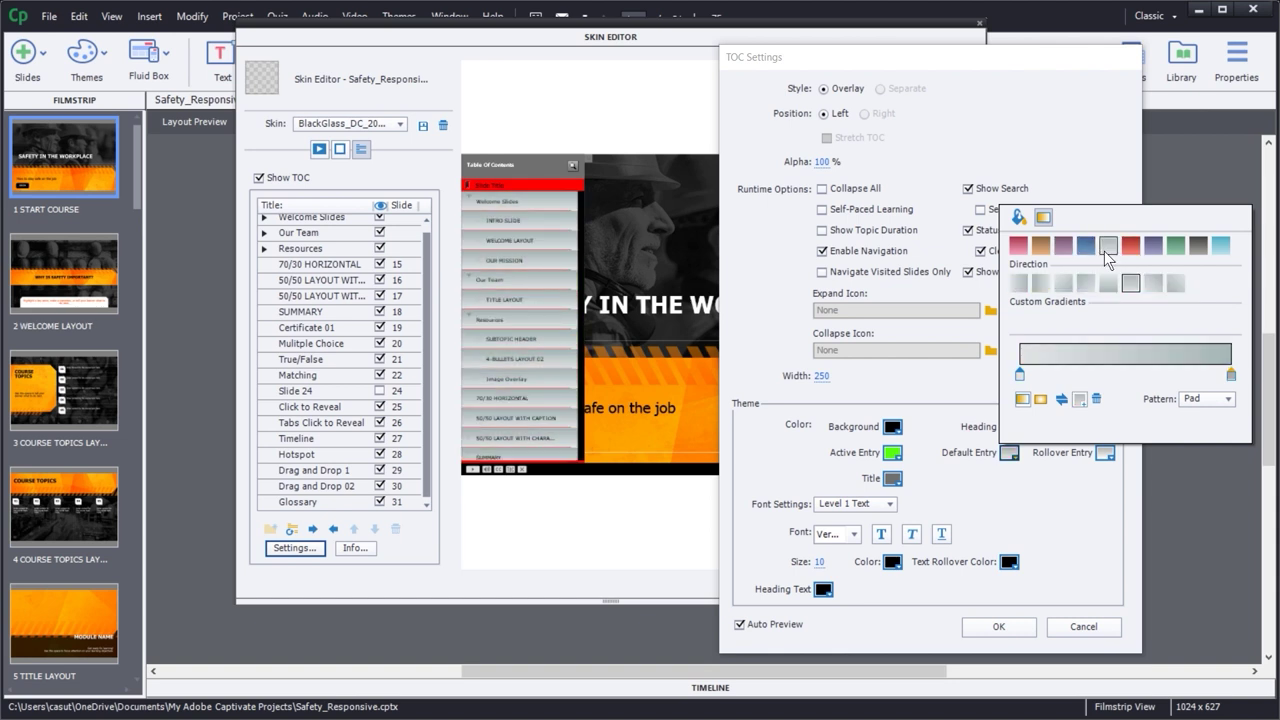
{"action": "left_click", "coordinate": [1056, 524]}
- Change the TOC heading to dark grey and the TOC outline to grey
{"action": "left_click", "coordinate": [1009, 427]}
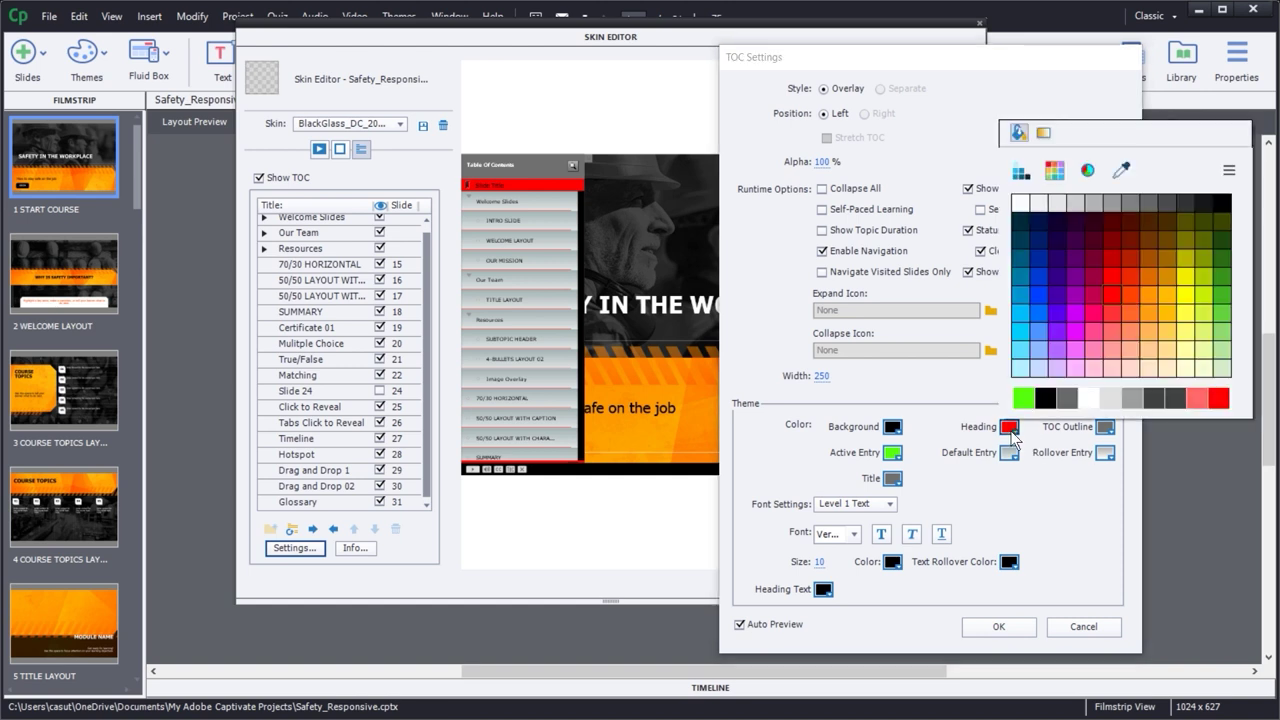
{"action": "left_click", "coordinate": [1187, 204]}
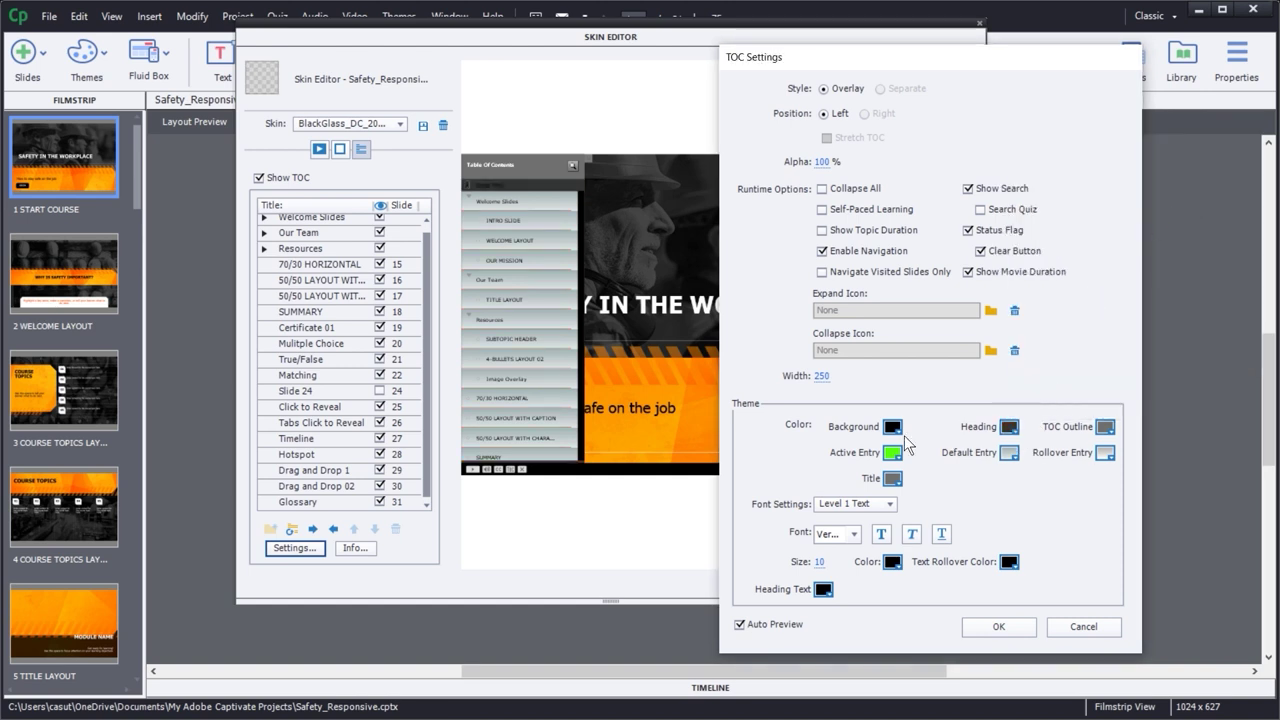
{"action": "left_click", "coordinate": [1107, 427]}
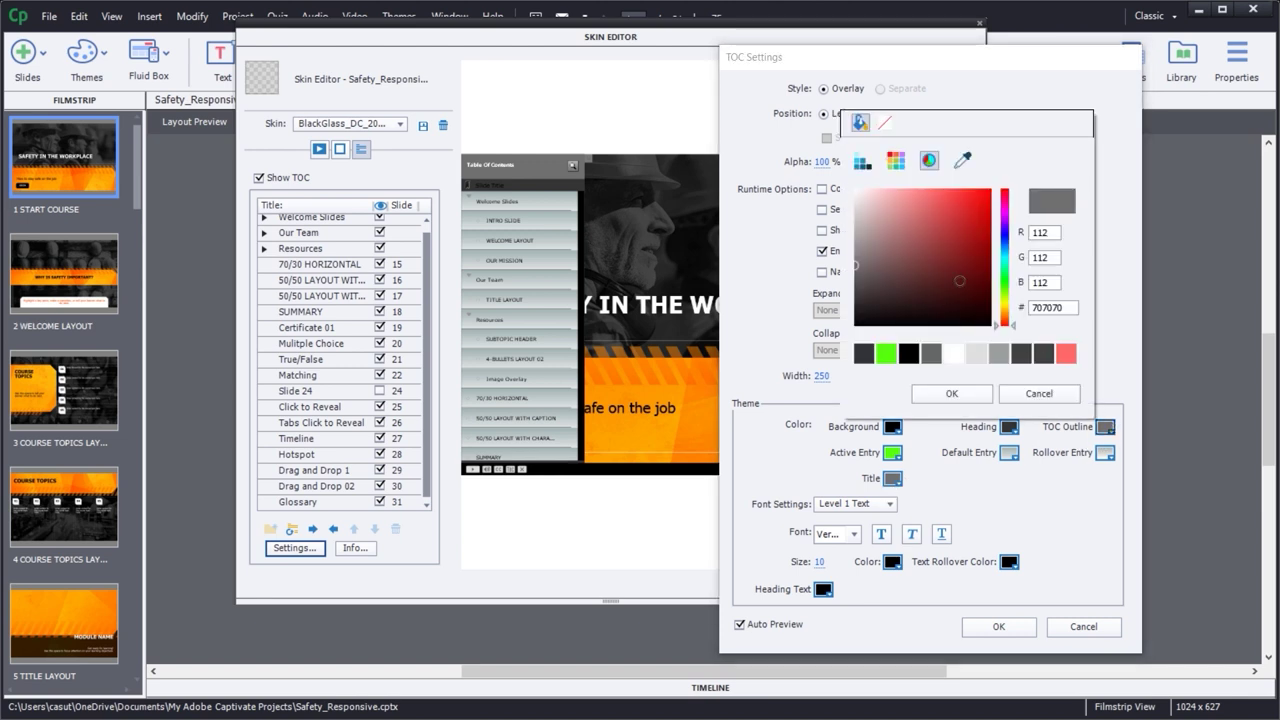
{"action": "left_click", "coordinate": [957, 395]}
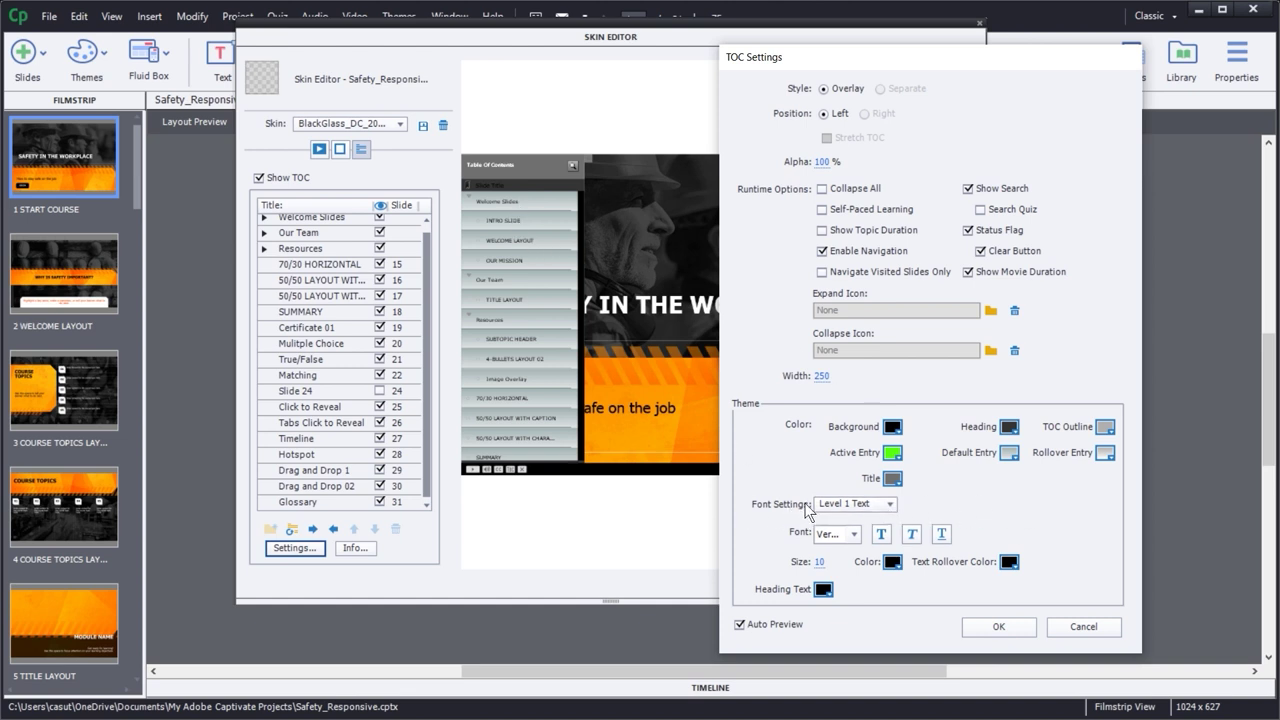
- Style Level 1 TOC text as bold 14-point Verdana
{"action": "left_click", "coordinate": [853, 506]}
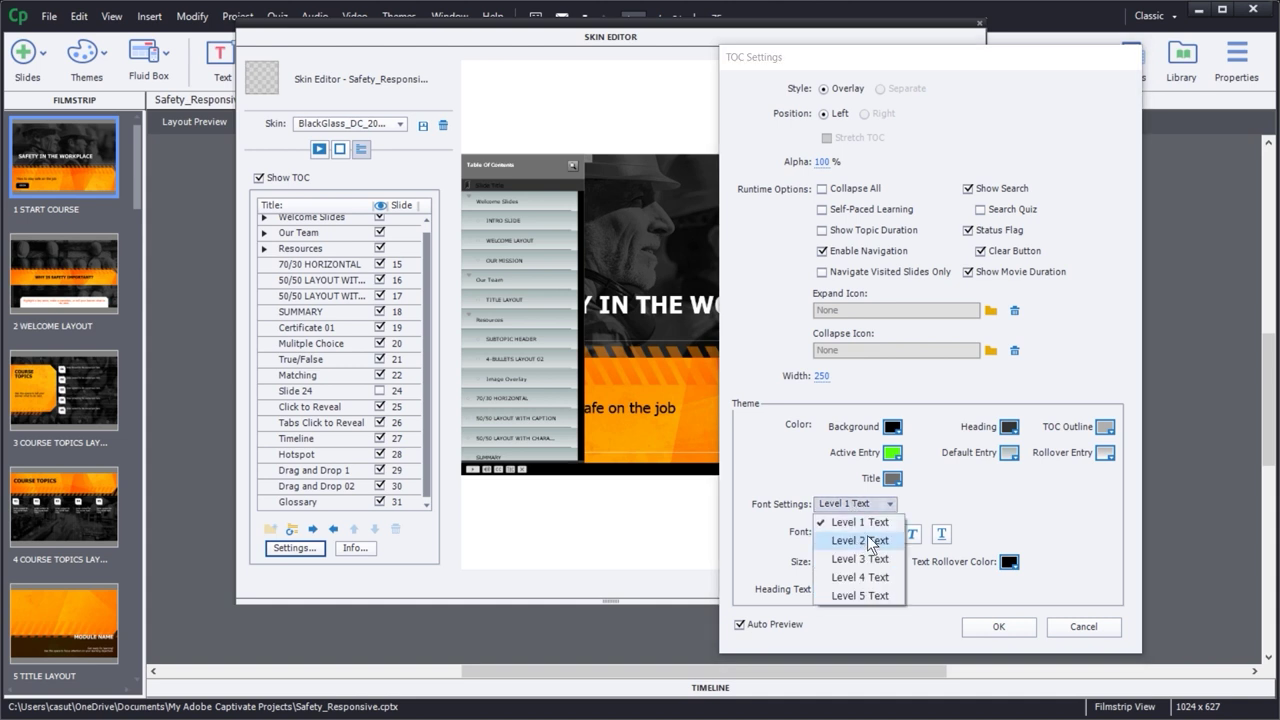
{"action": "left_click", "coordinate": [1016, 513]}
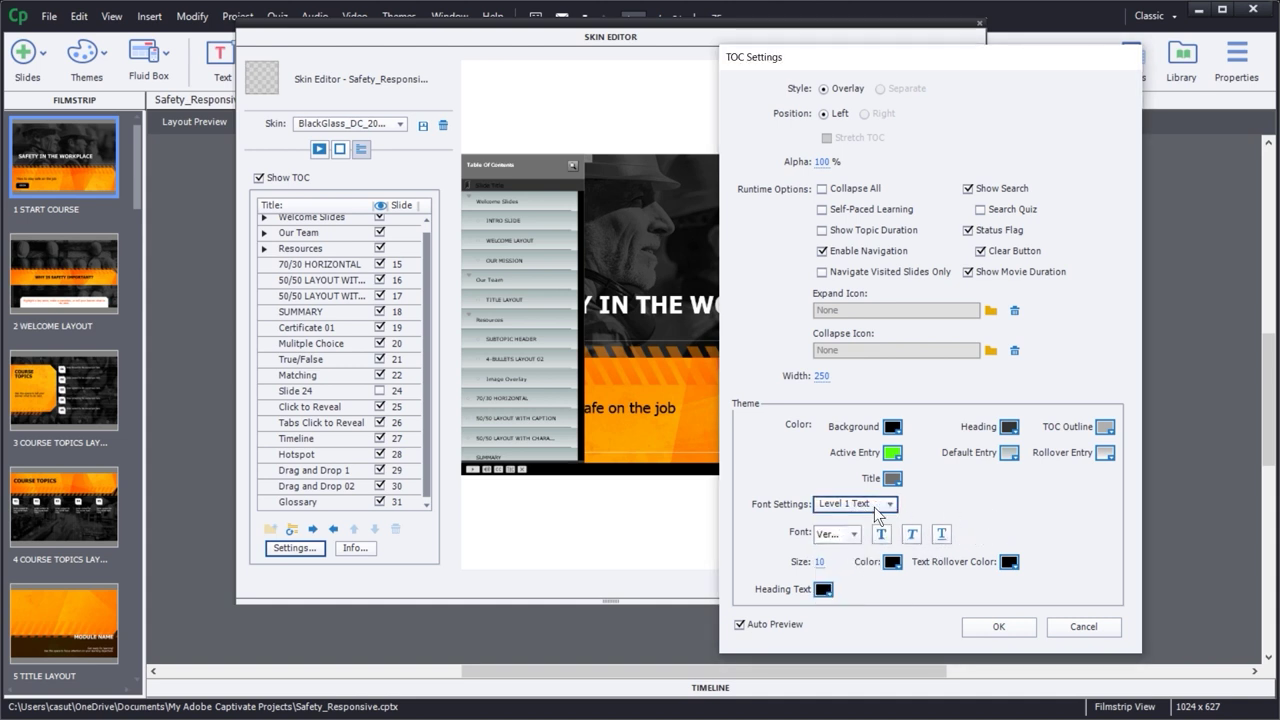
{"action": "left_click", "coordinate": [820, 562]}
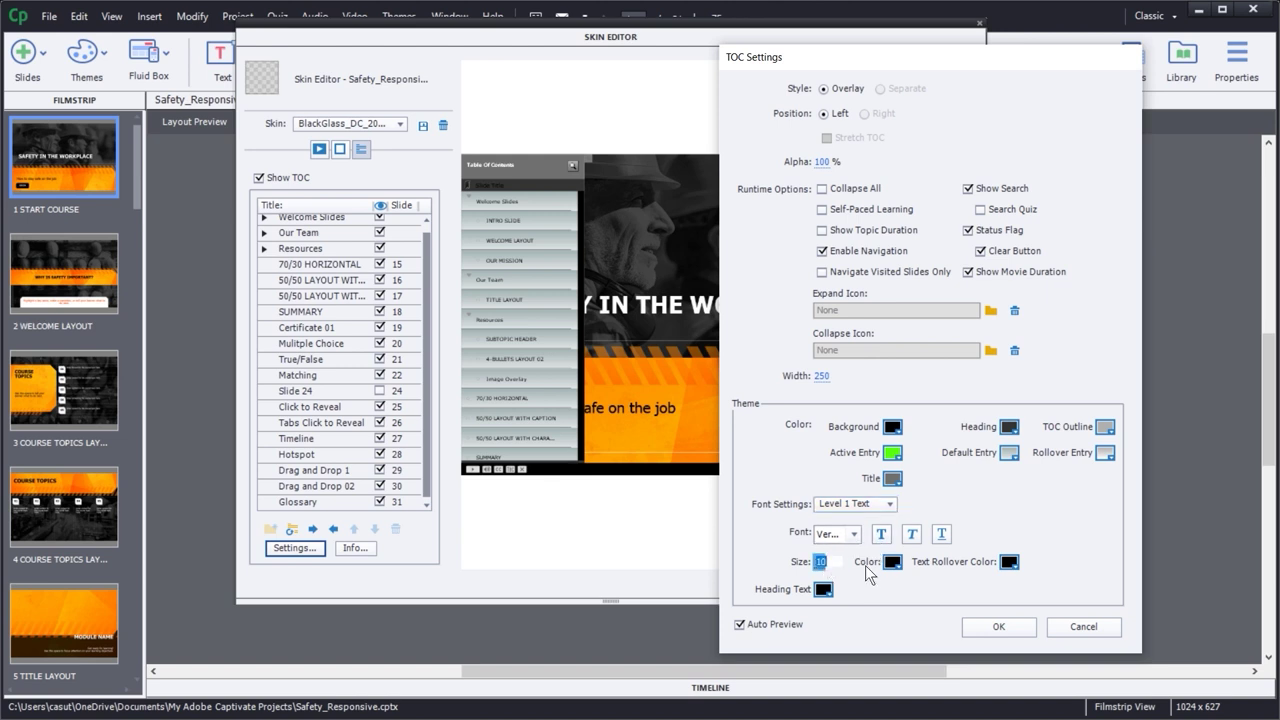
{"action": "type", "text": "16"}
{"action": "key", "text": "Return"}
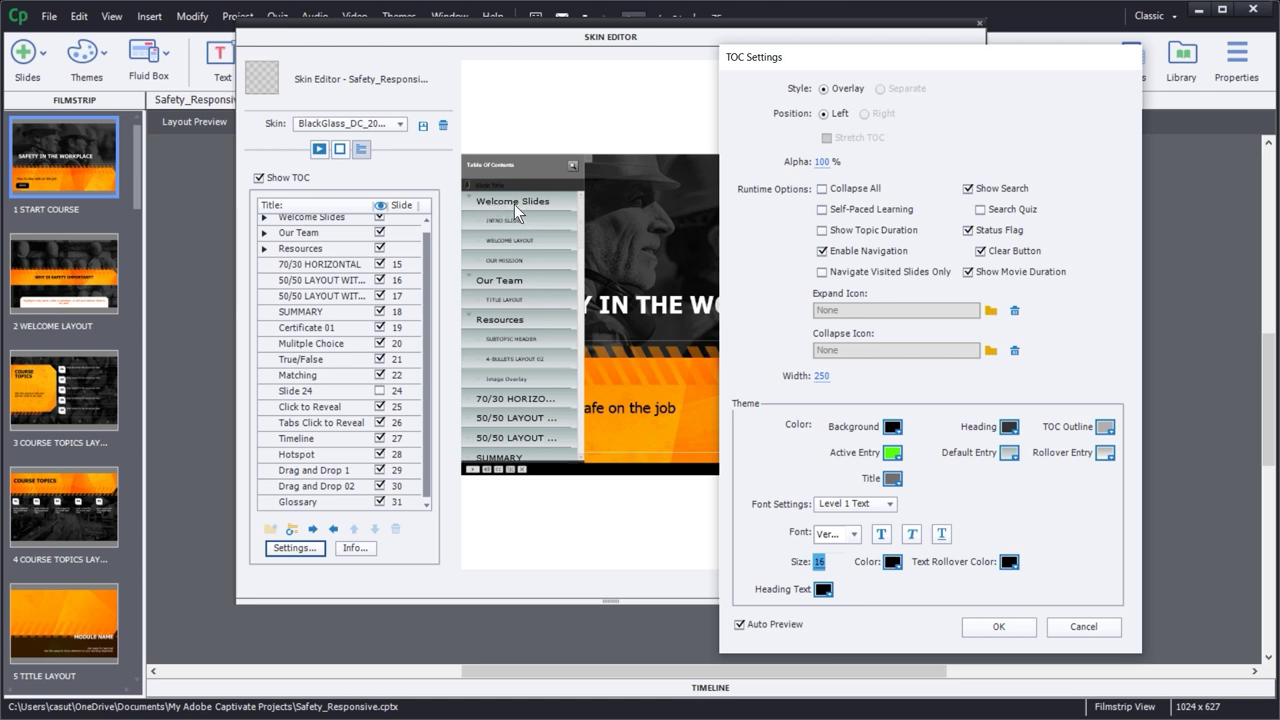
{"action": "left_click", "coordinate": [881, 533]}
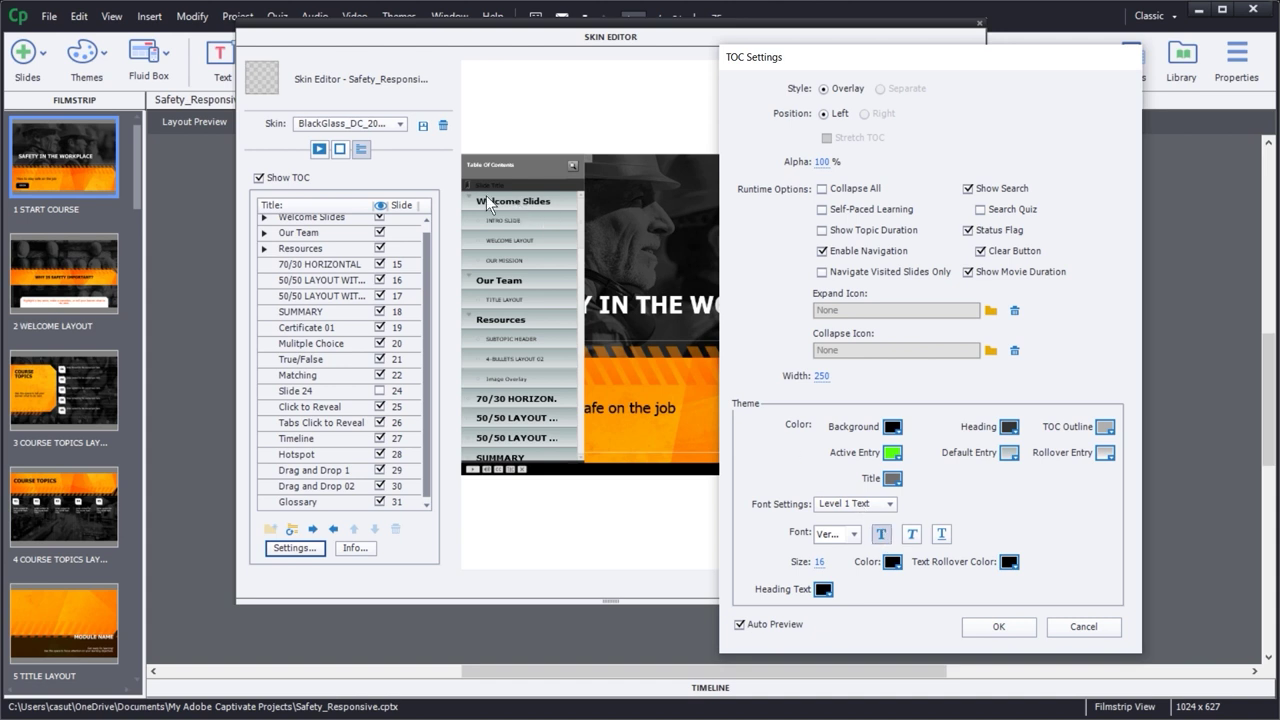
{"action": "left_click", "coordinate": [818, 562]}
{"action": "type", "text": "14"}
{"action": "key", "text": "Return"}
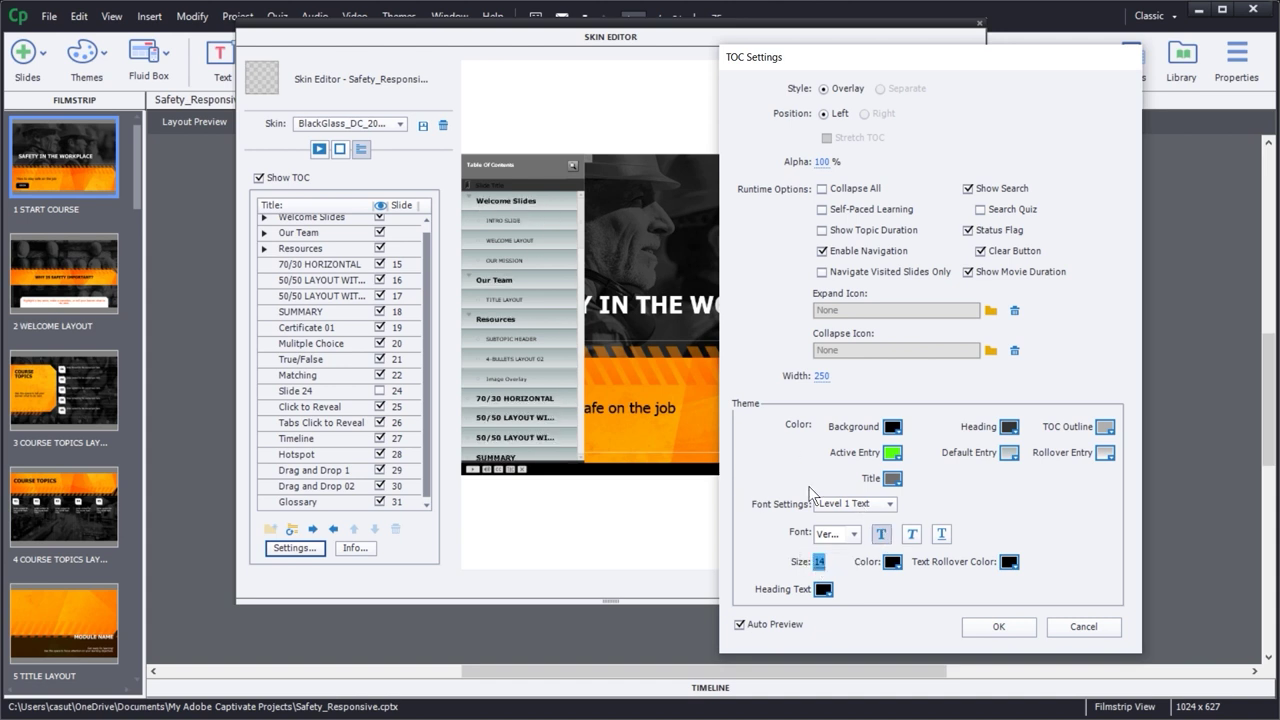
{"action": "left_click", "coordinate": [856, 533]}
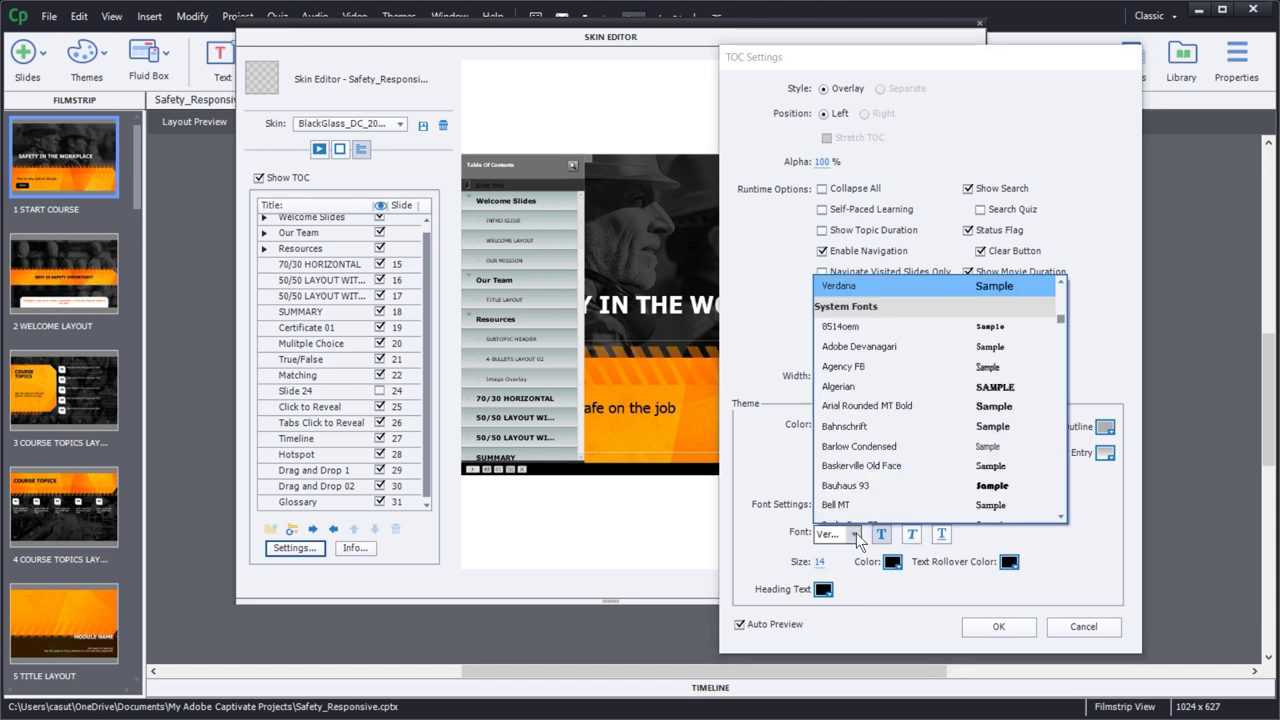
{"action": "left_click", "coordinate": [749, 351]}
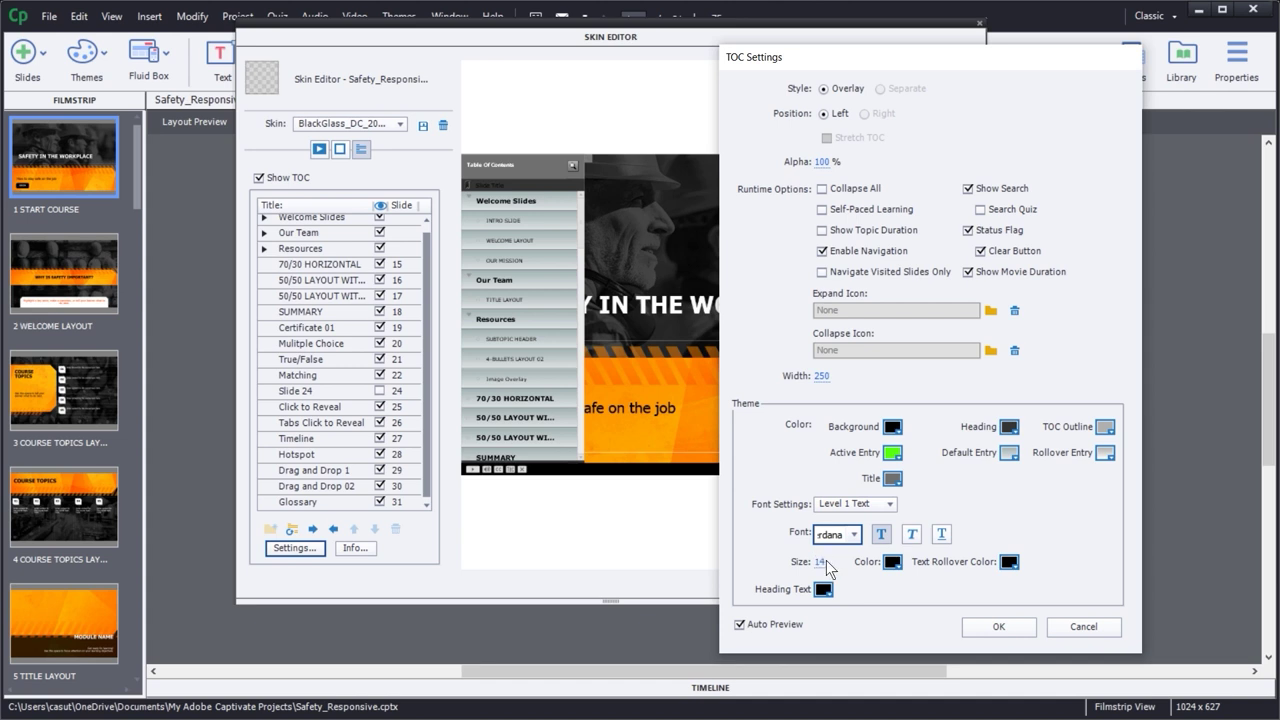
- Make Level 2 TOC text bold at size 12
{"action": "left_click", "coordinate": [874, 505]}
{"action": "left_click", "coordinate": [862, 538]}
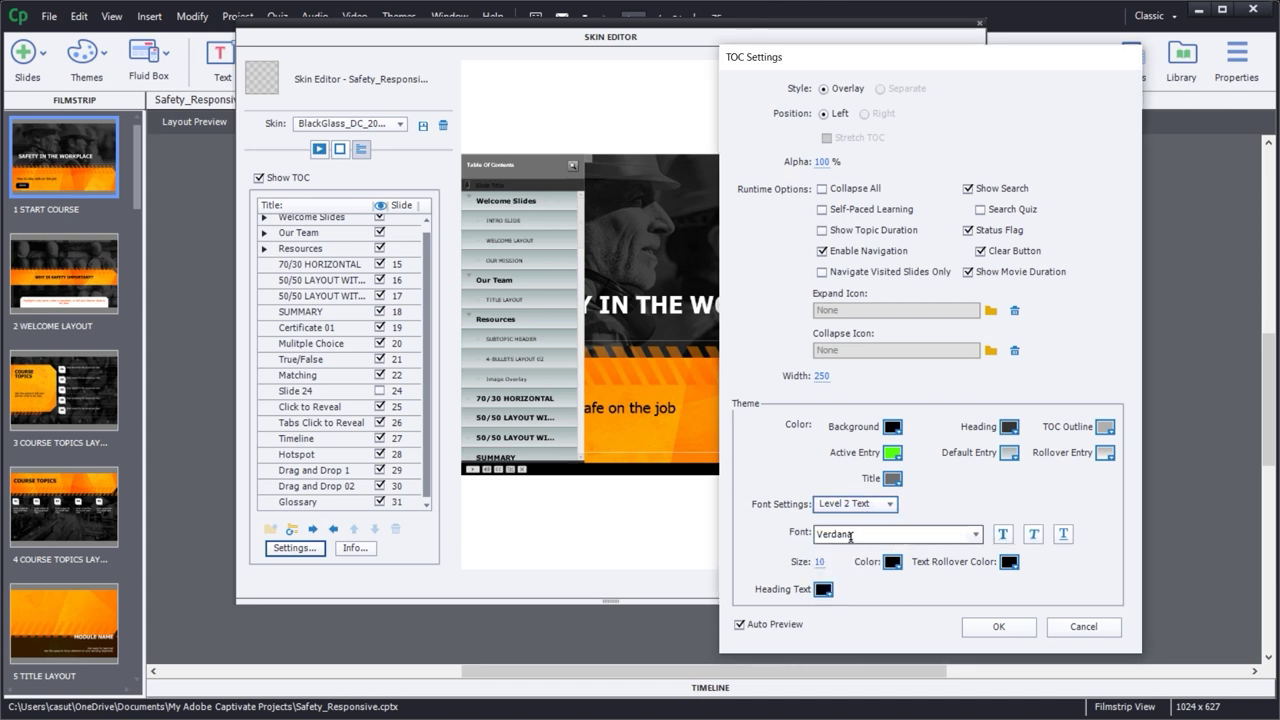
{"action": "left_click", "coordinate": [1002, 535]}
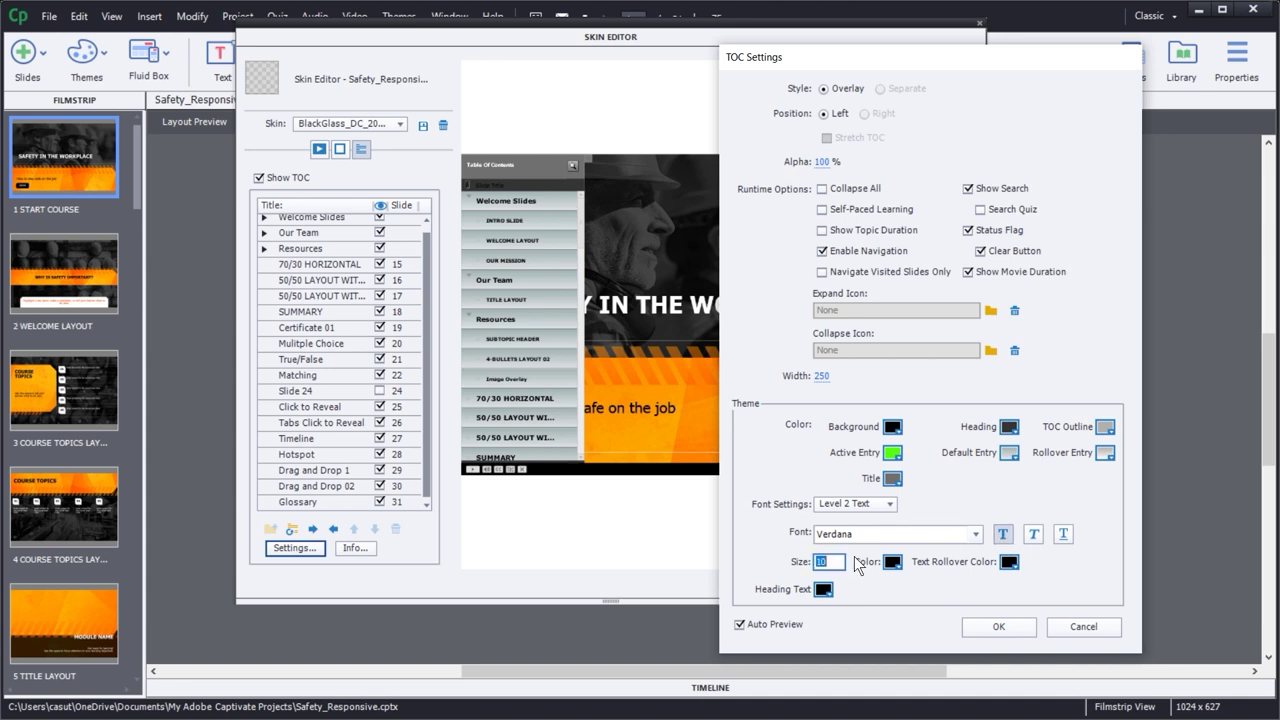
{"action": "type", "text": "12"}
{"action": "key", "text": "Return"}
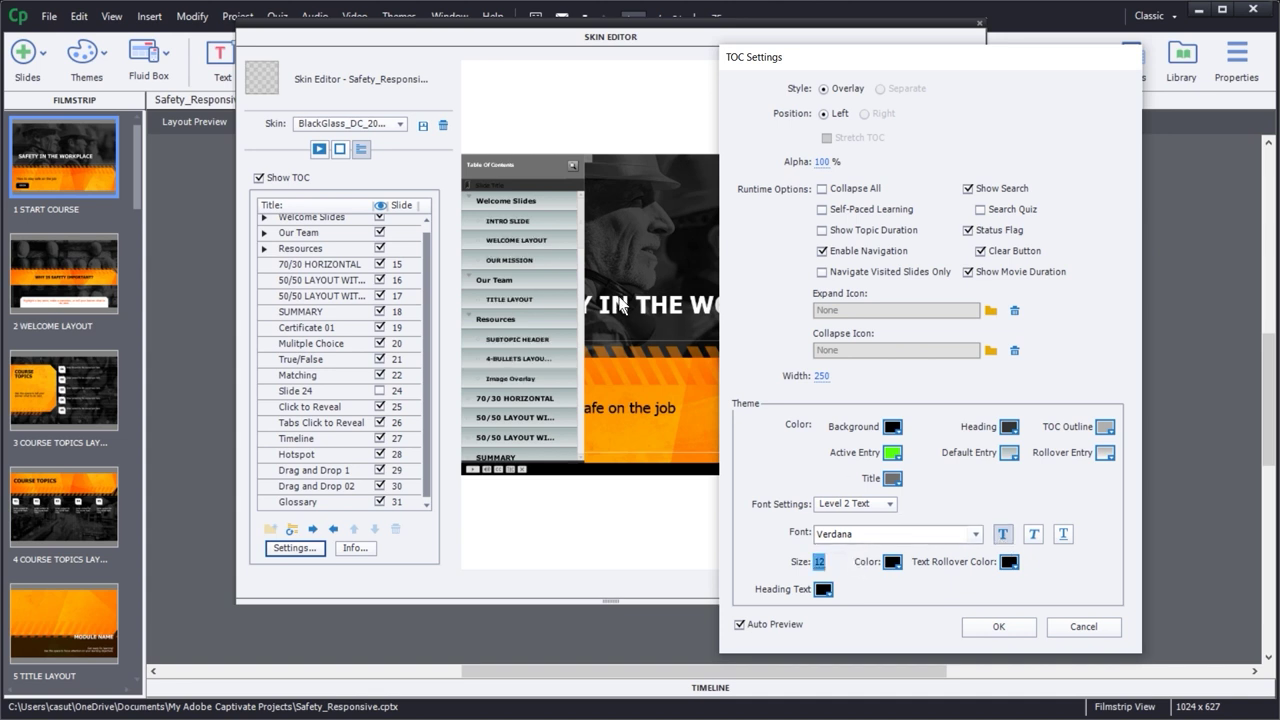
{"action": "left_click", "coordinate": [889, 505]}
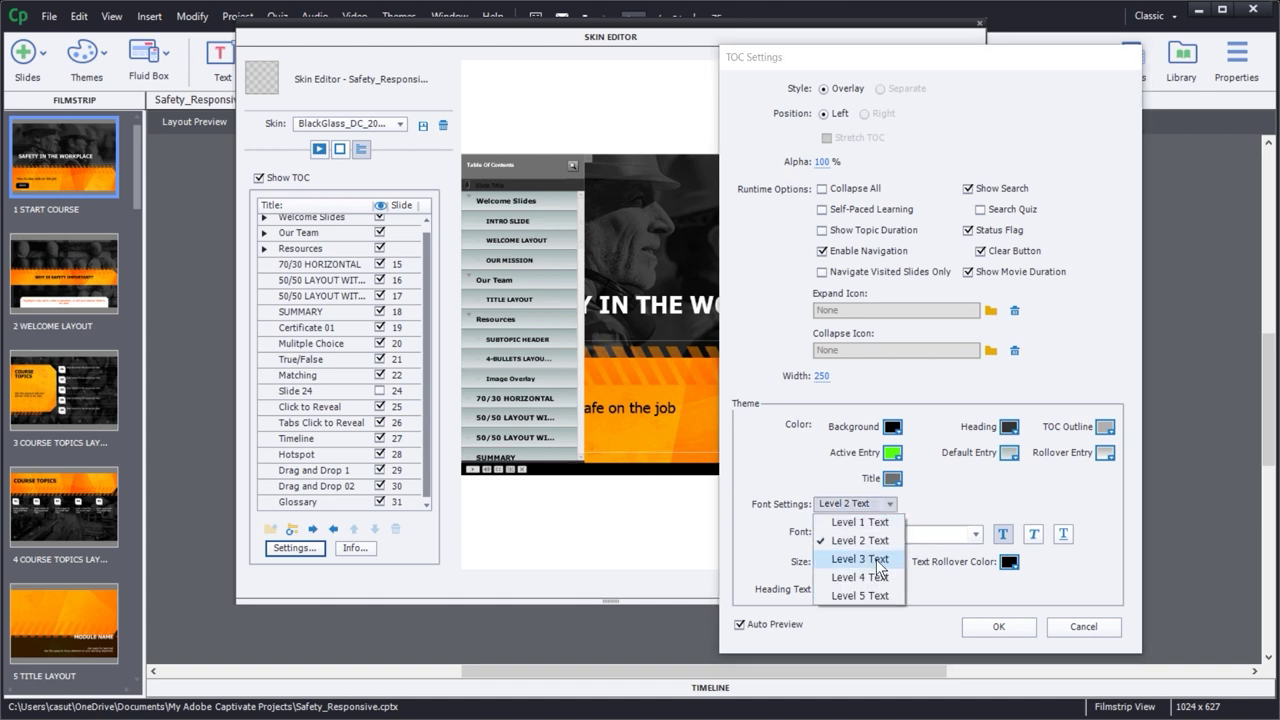
{"action": "left_click", "coordinate": [852, 541]}
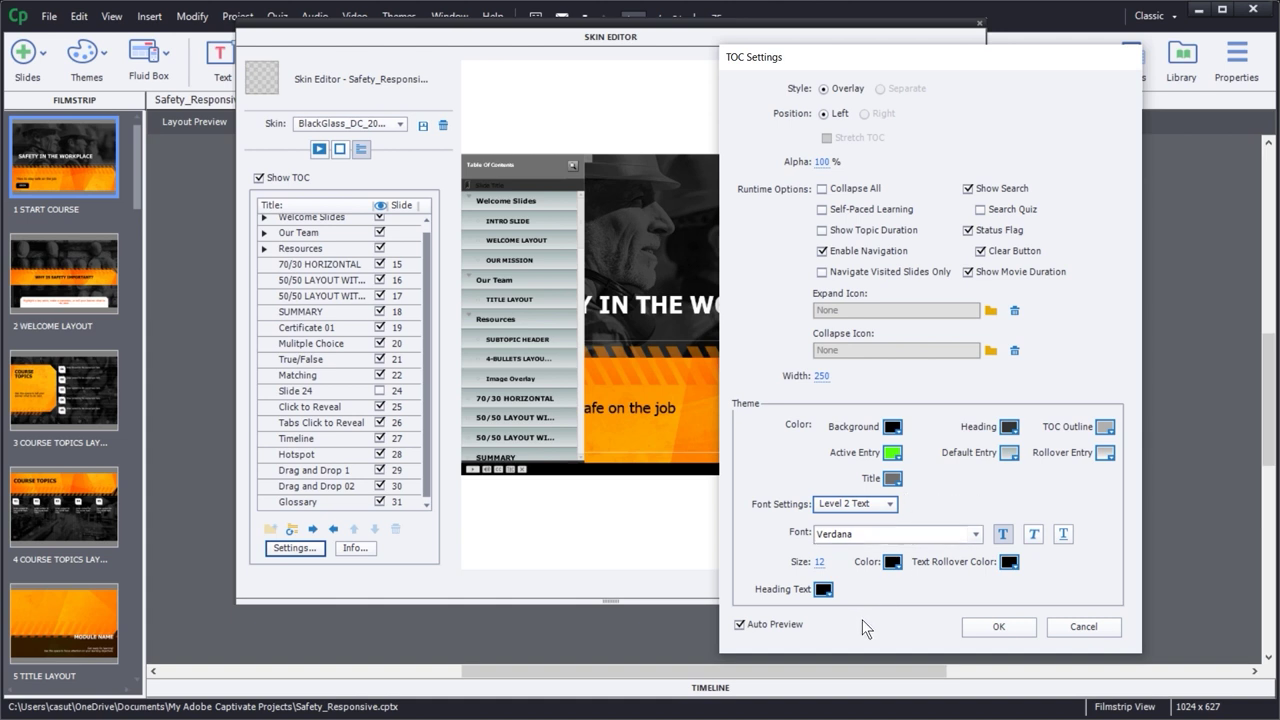
{"action": "key", "text": "shift+Tab"}
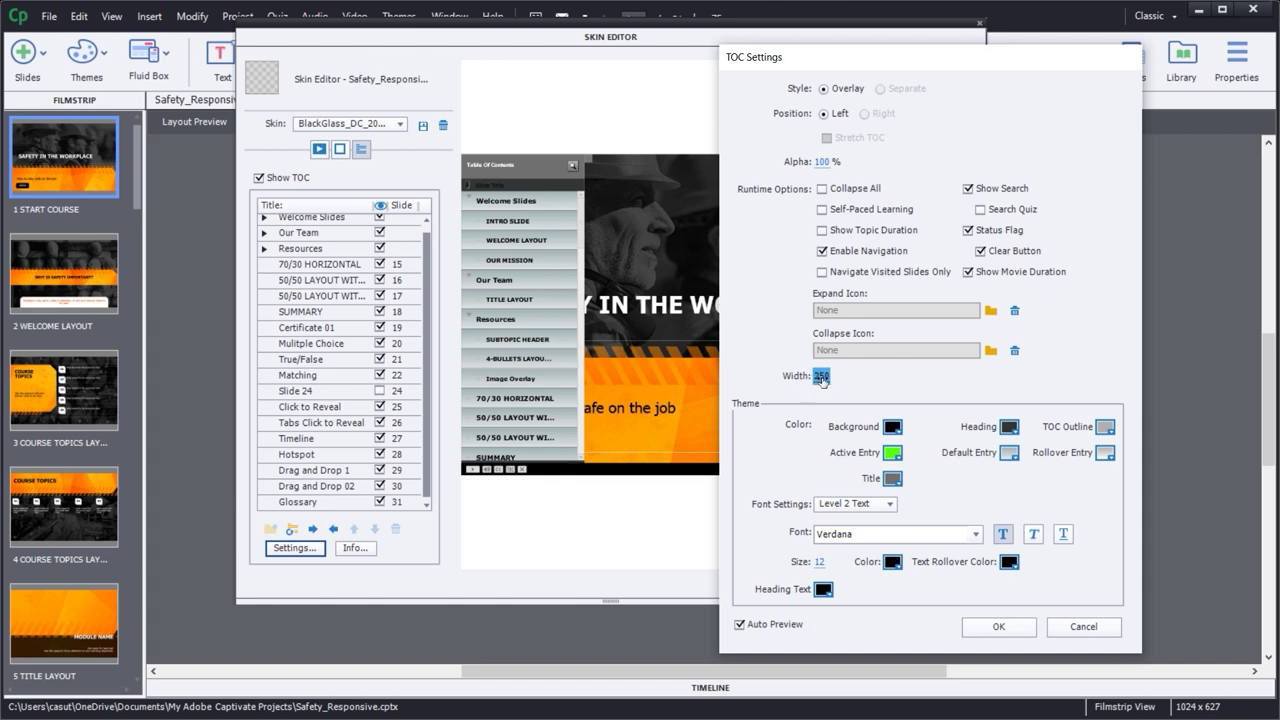
- Try TOC widths of 300 and wider, settle on 250, and apply the settings
{"action": "left_click", "coordinate": [821, 378]}
{"action": "type", "text": "300"}
{"action": "key", "text": "Return"}
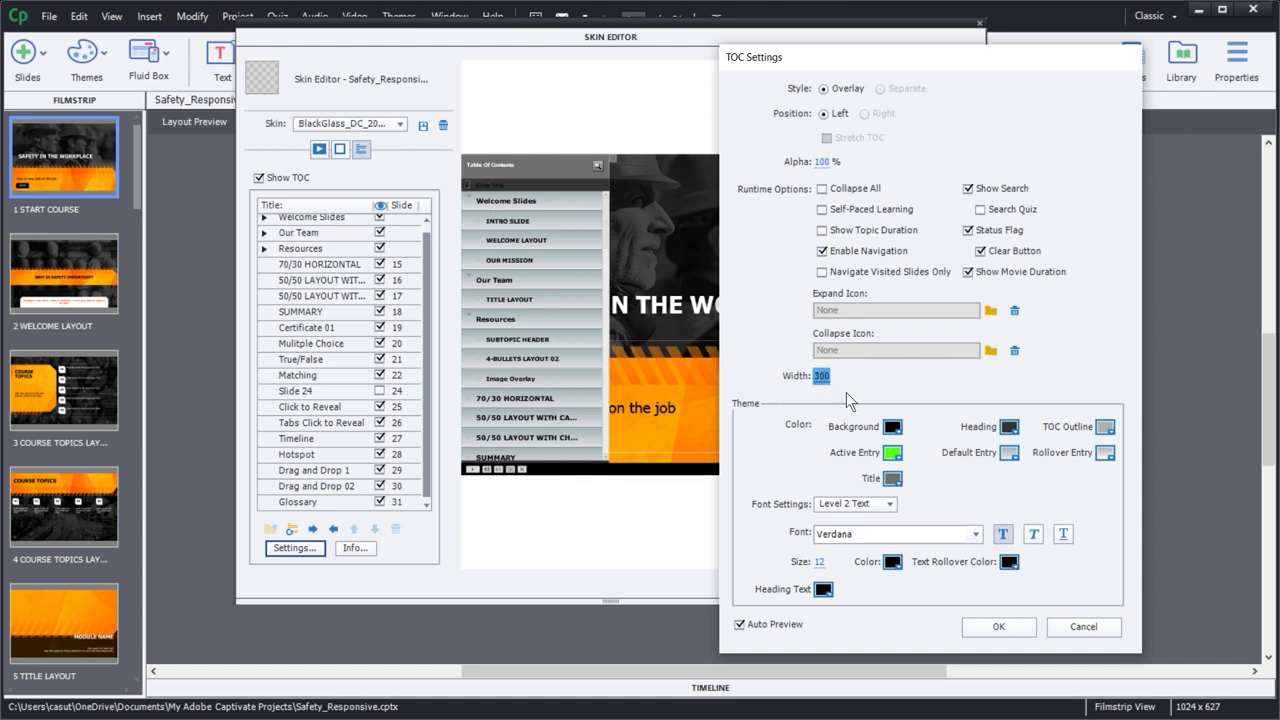
{"action": "left_click_drag", "start_coordinate": [821, 378], "coordinate": [625, 428]}
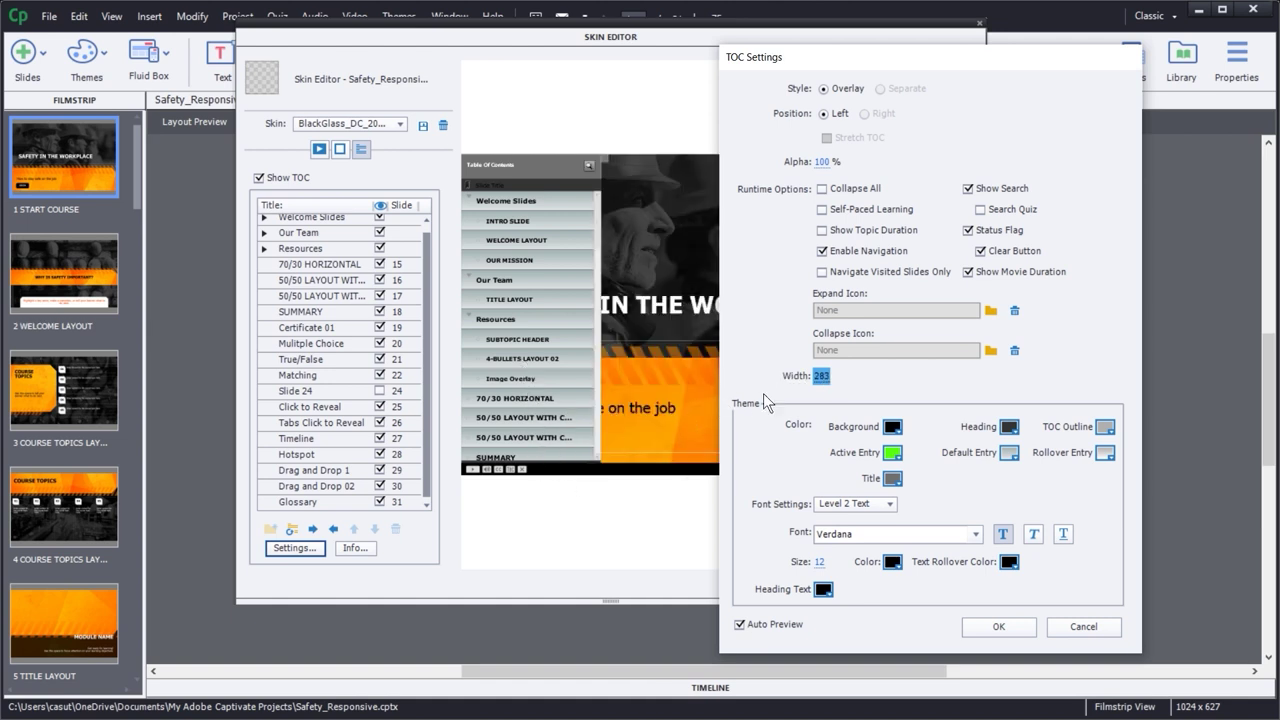
{"action": "left_click", "coordinate": [826, 375]}
{"action": "type", "text": "250"}
{"action": "key", "text": "Return"}
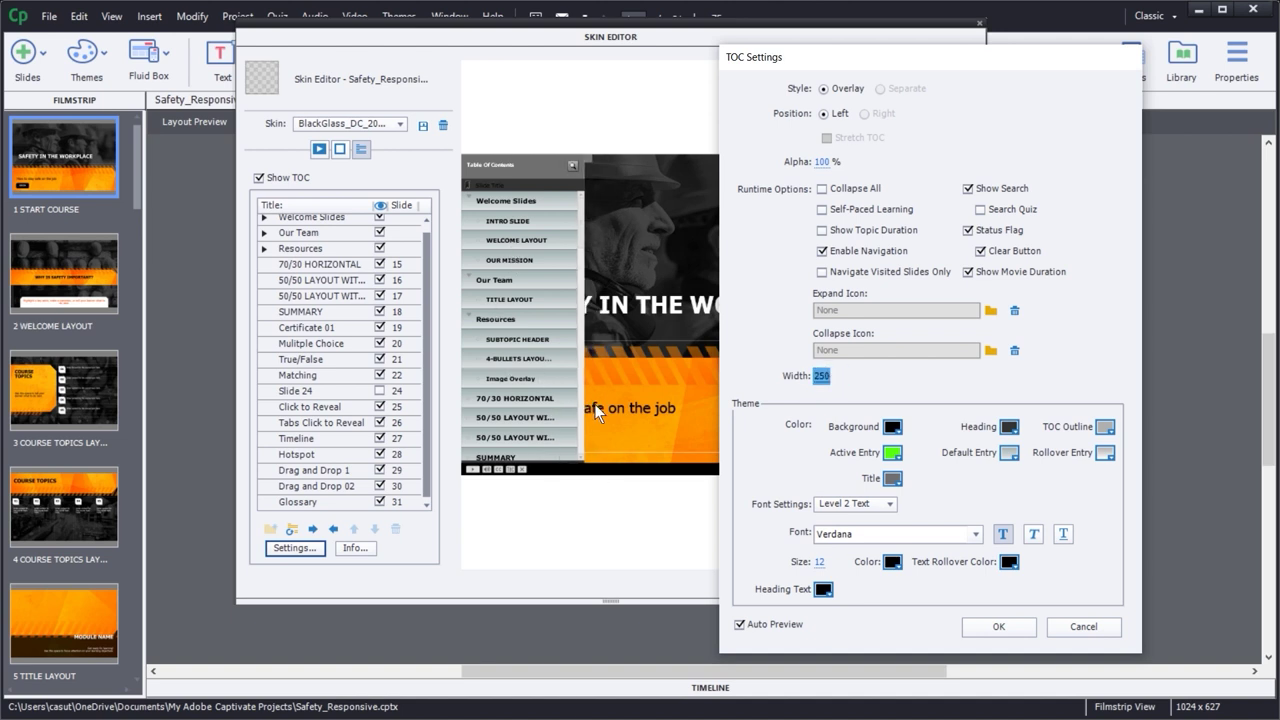
{"action": "left_click", "coordinate": [990, 622]}
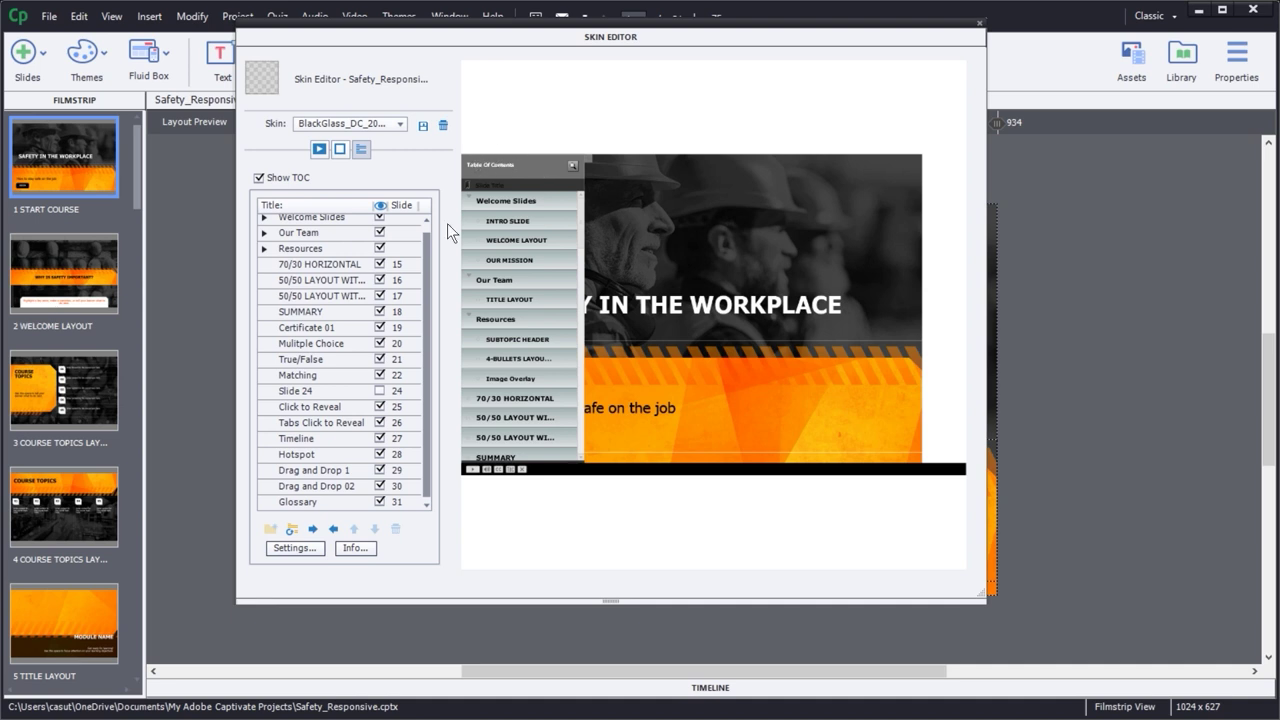
- Open TOC Info and enter the title 'Safety in the Workplace' and company name Safeco
{"action": "left_click", "coordinate": [356, 548]}
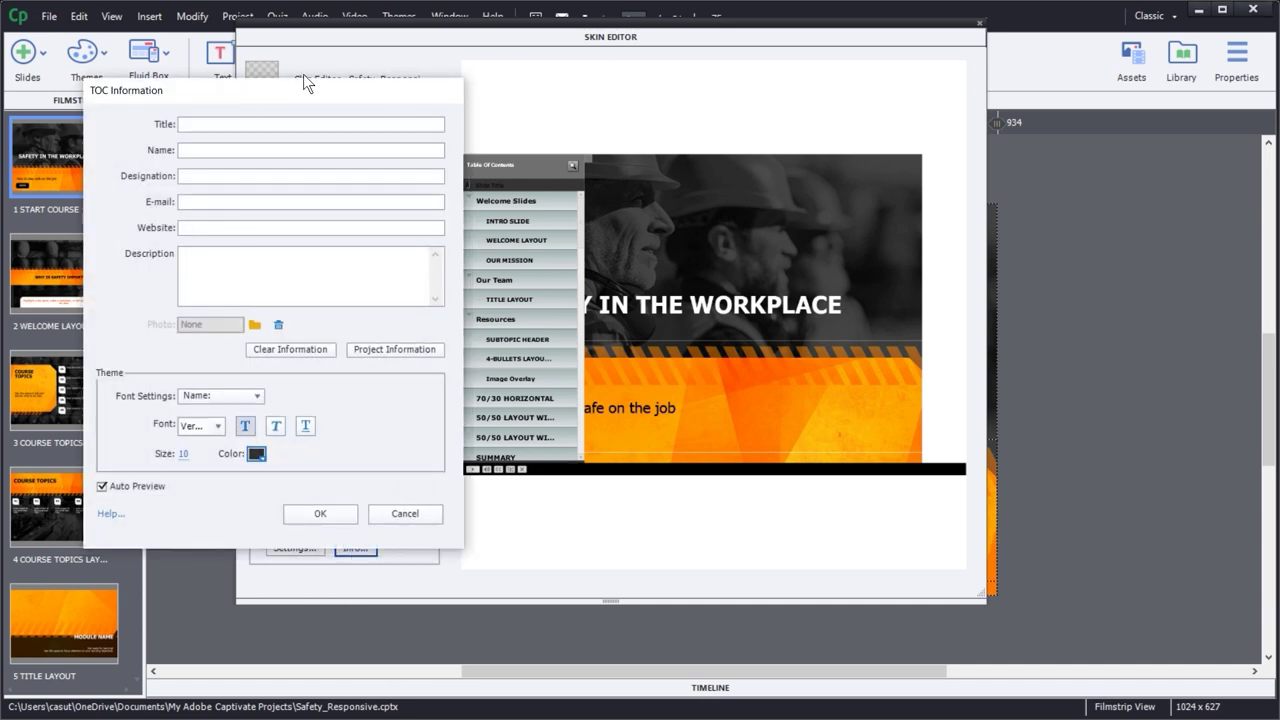
{"action": "left_click_drag", "start_coordinate": [300, 99], "coordinate": [988, 59]}
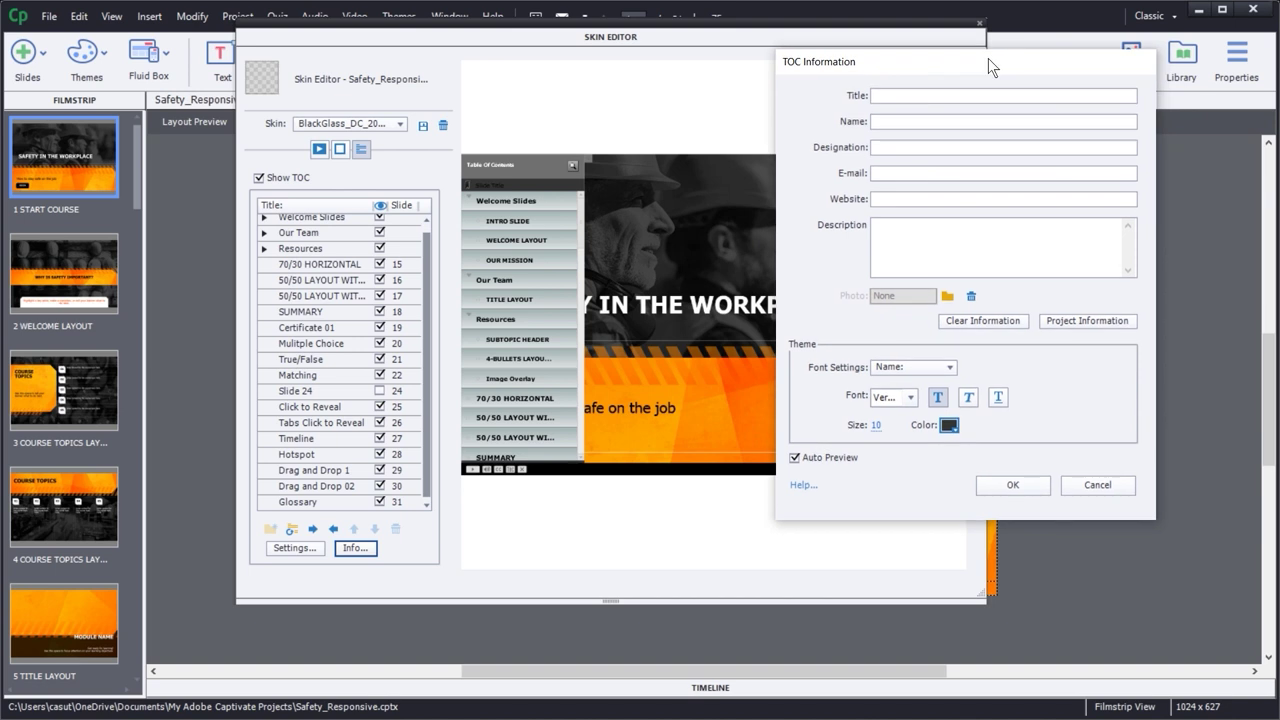
{"action": "left_click", "coordinate": [891, 95]}
{"action": "type", "text": "Safe"}
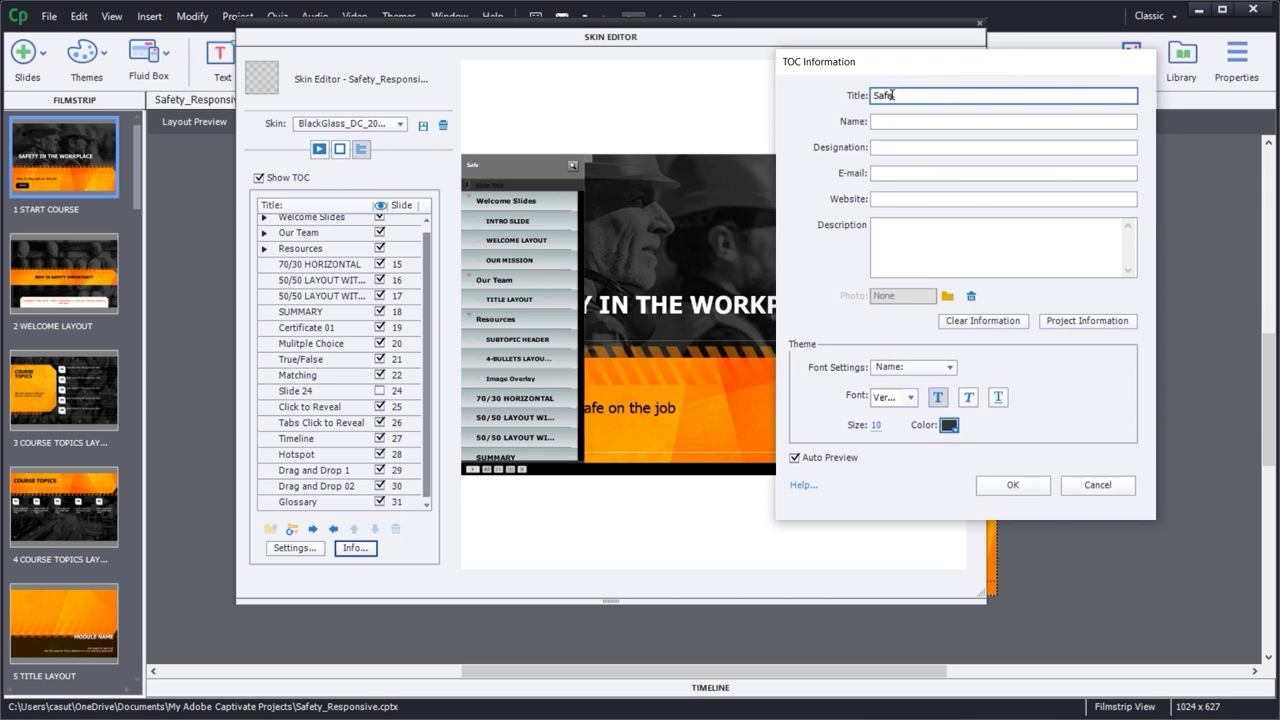
{"action": "type", "text": "ty in the Workplace"}
{"action": "left_click", "coordinate": [885, 120]}
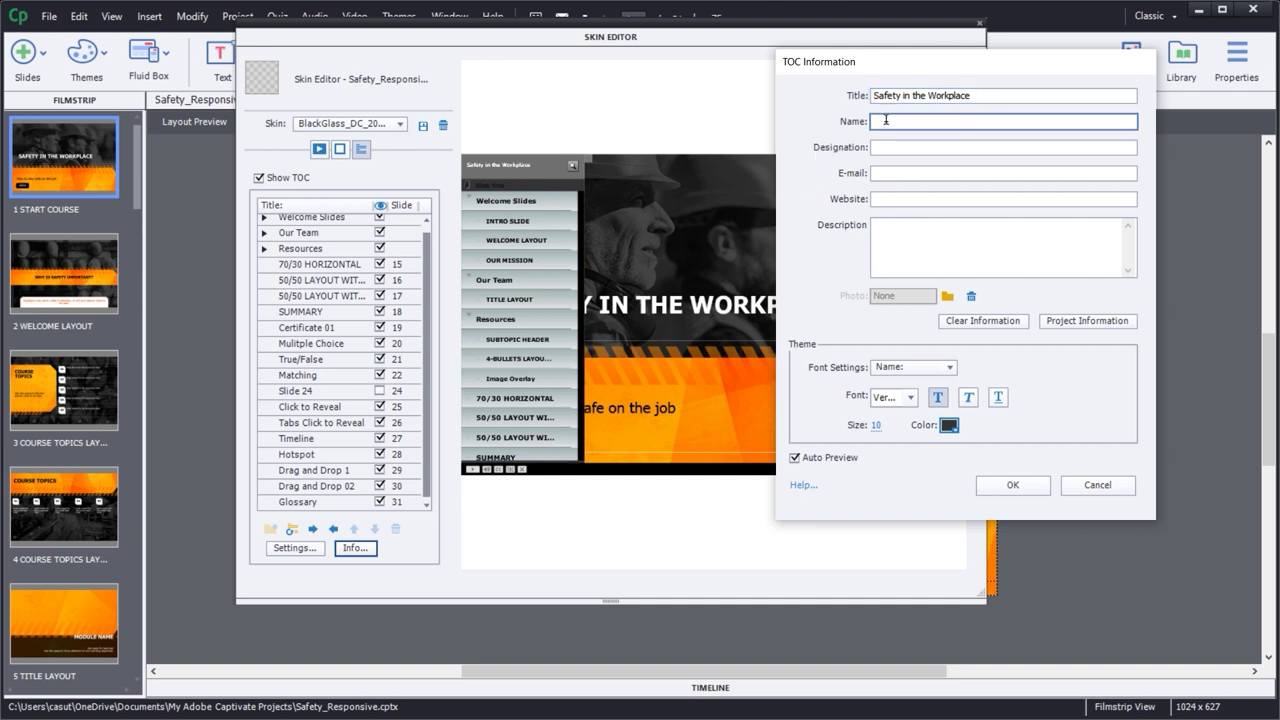
{"action": "type", "text": "Safeco"}
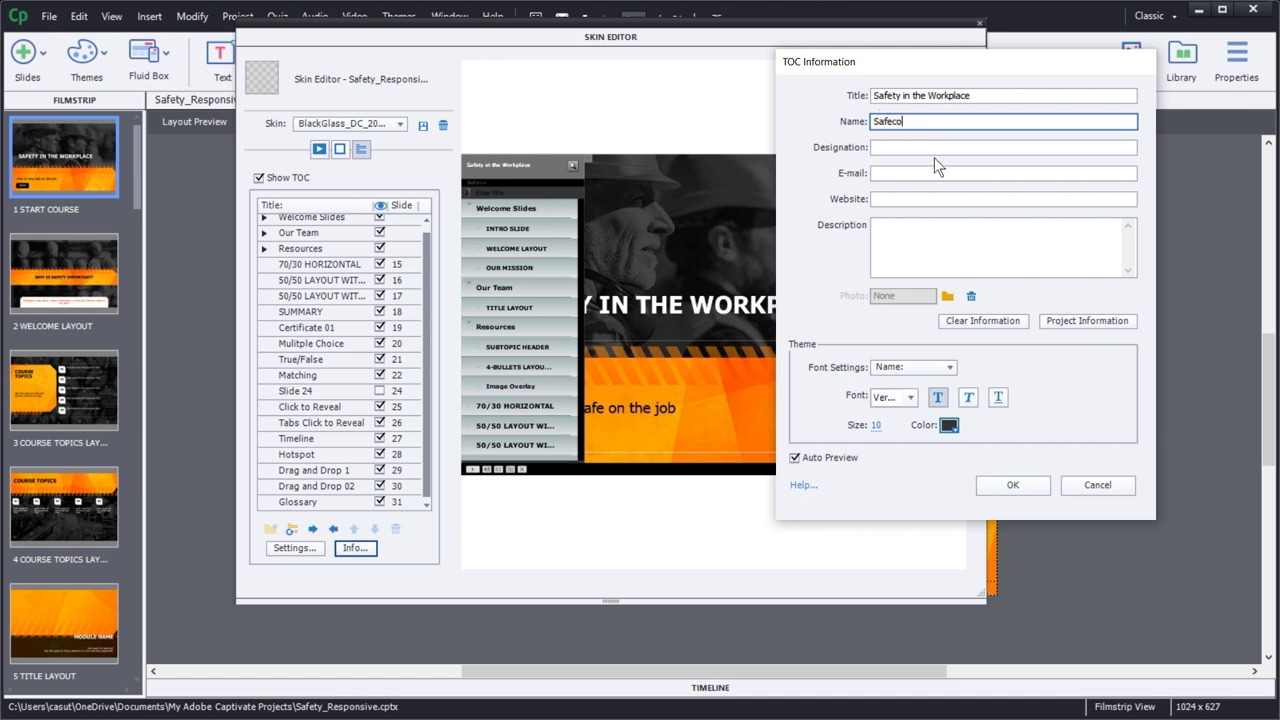
{"action": "left_click", "coordinate": [882, 182]}
{"action": "left_click", "coordinate": [882, 174]}
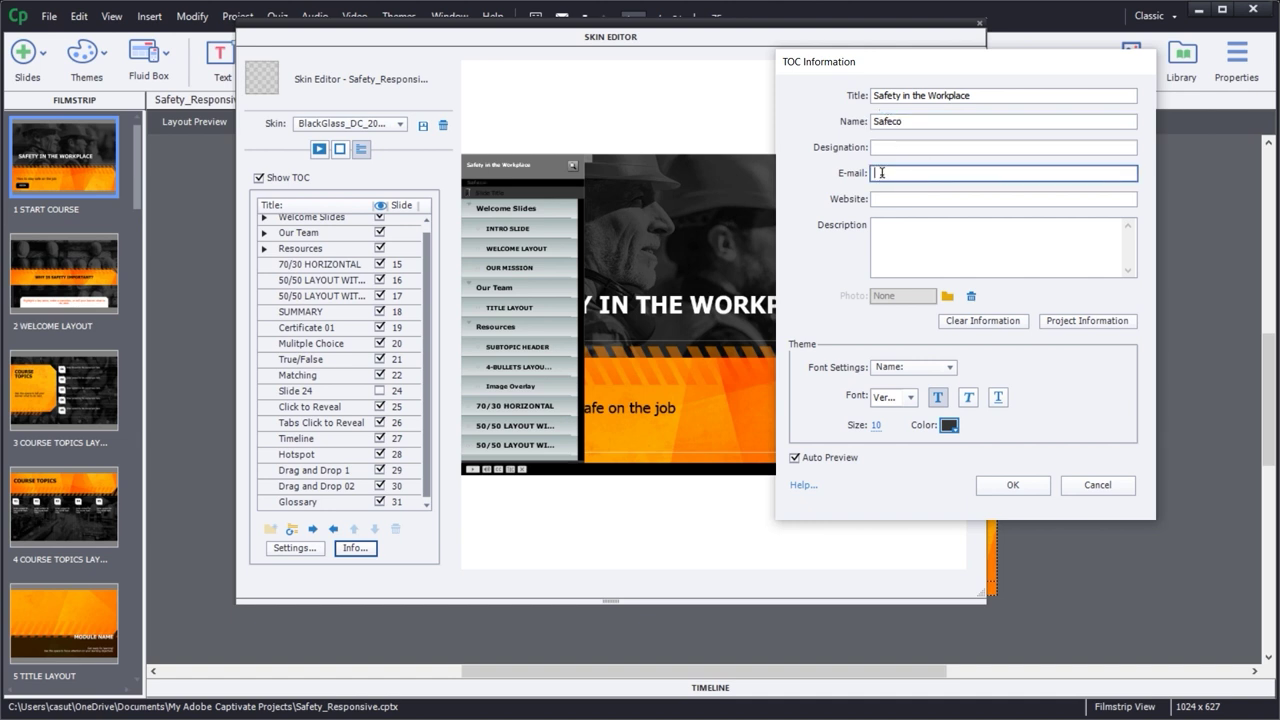
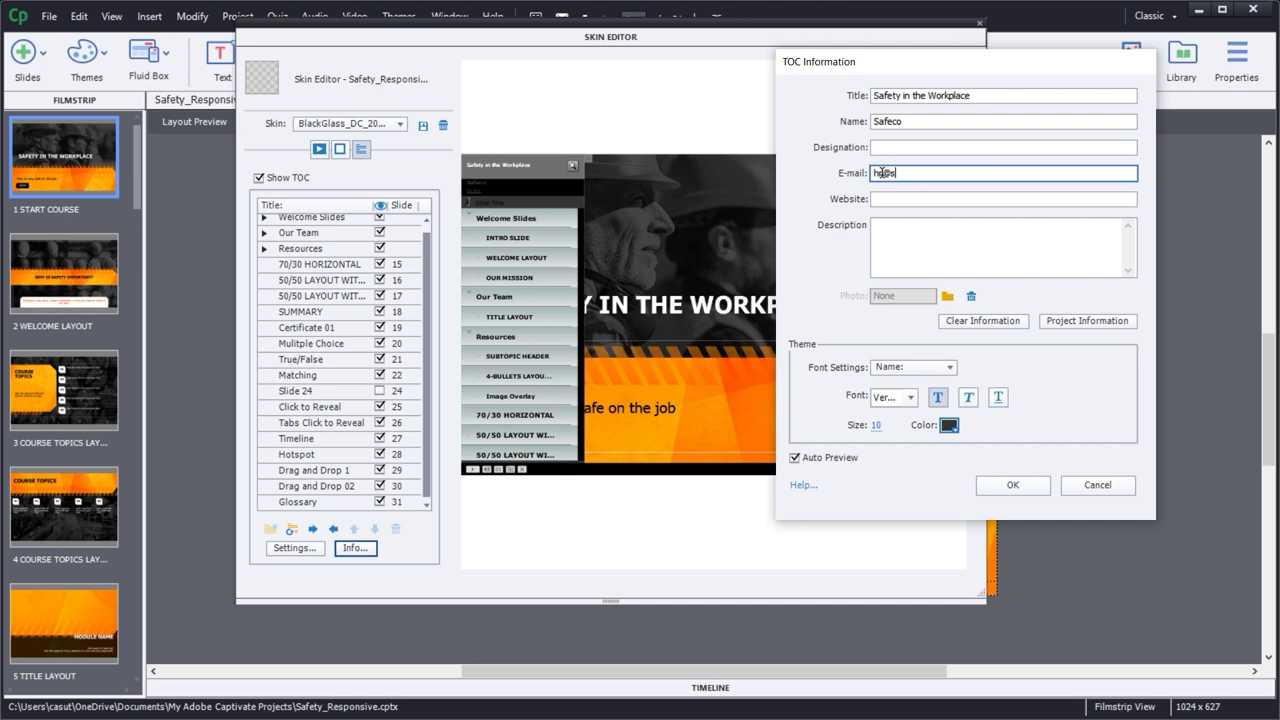
{"action": "key", "text": "Tab"}
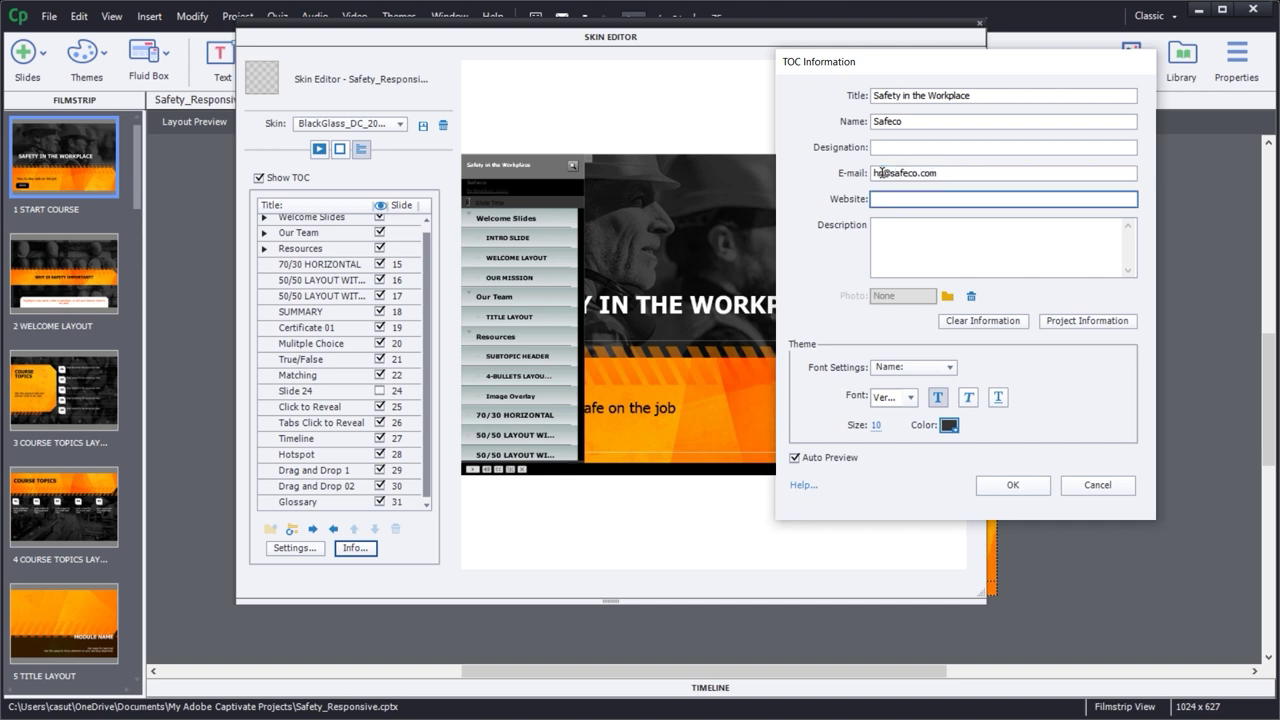
{"action": "type", "text": "www.safe"}
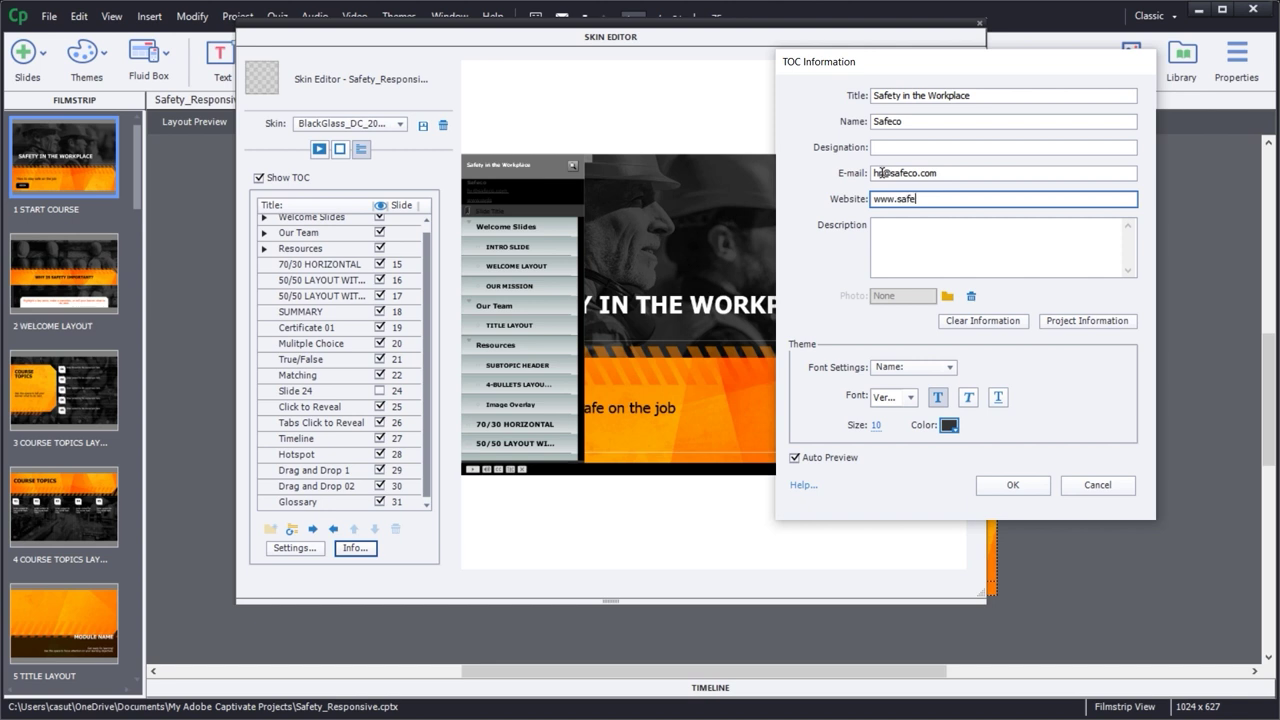
{"action": "type", "text": "comc"}
{"action": "key", "text": "BackSpace"}
{"action": "key", "text": "BackSpace"}
{"action": "key", "text": "BackSpace"}
{"action": "type", "text": "o.com"}
{"action": "key", "text": "Tab"}
{"action": "type", "text": "Safety"}
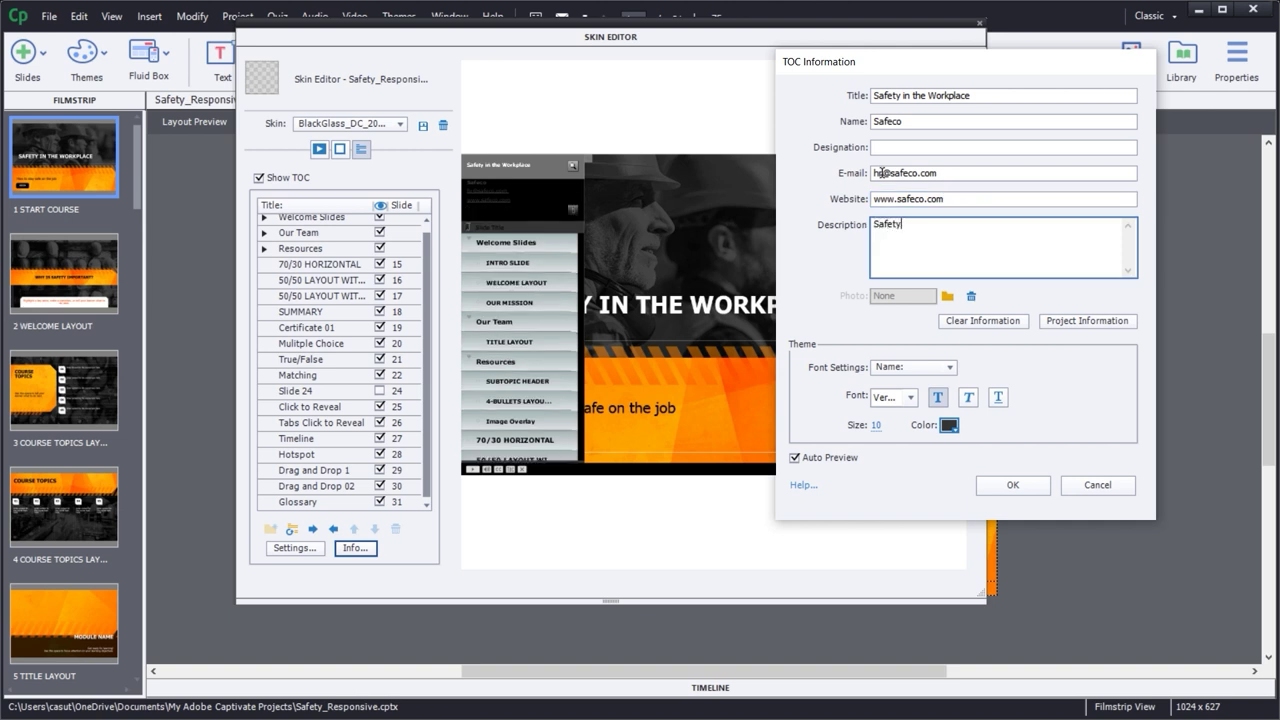
{"action": "type", "text": " is our middle name!"}
- Import NextTurnLogo.png from disk as the TOC information photo
{"action": "left_click", "coordinate": [947, 297]}
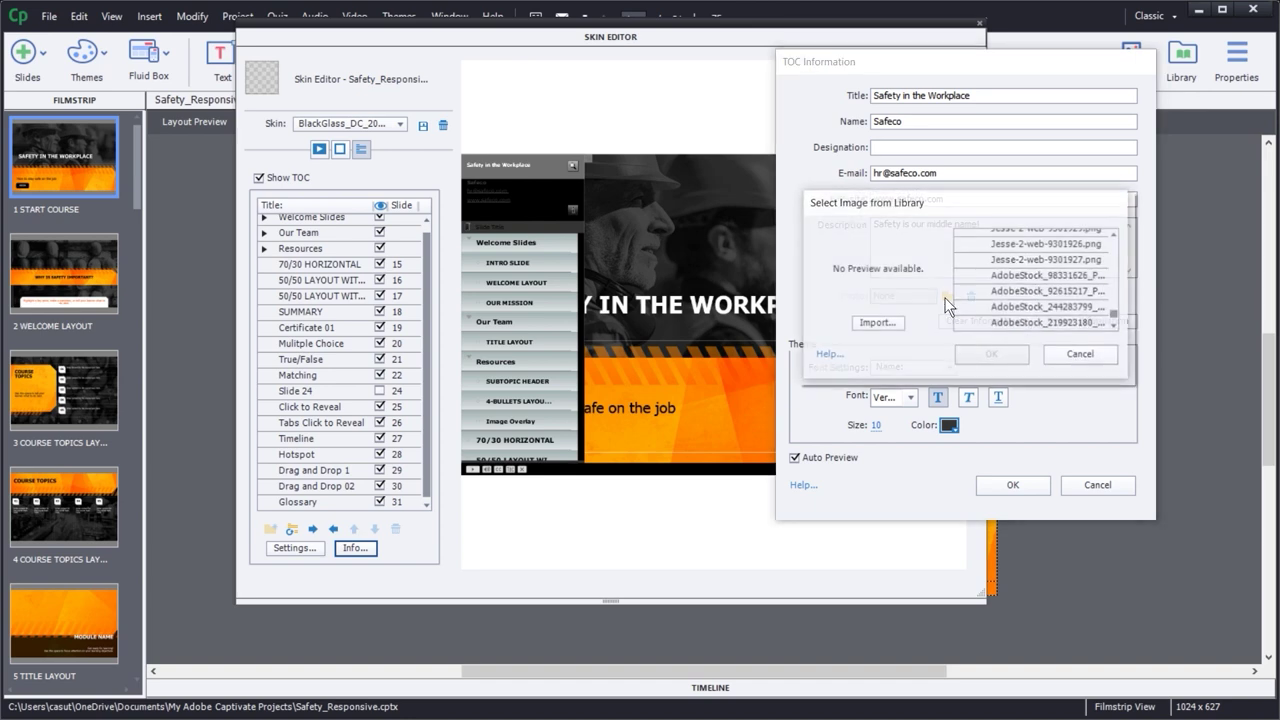
{"action": "left_click", "coordinate": [893, 327]}
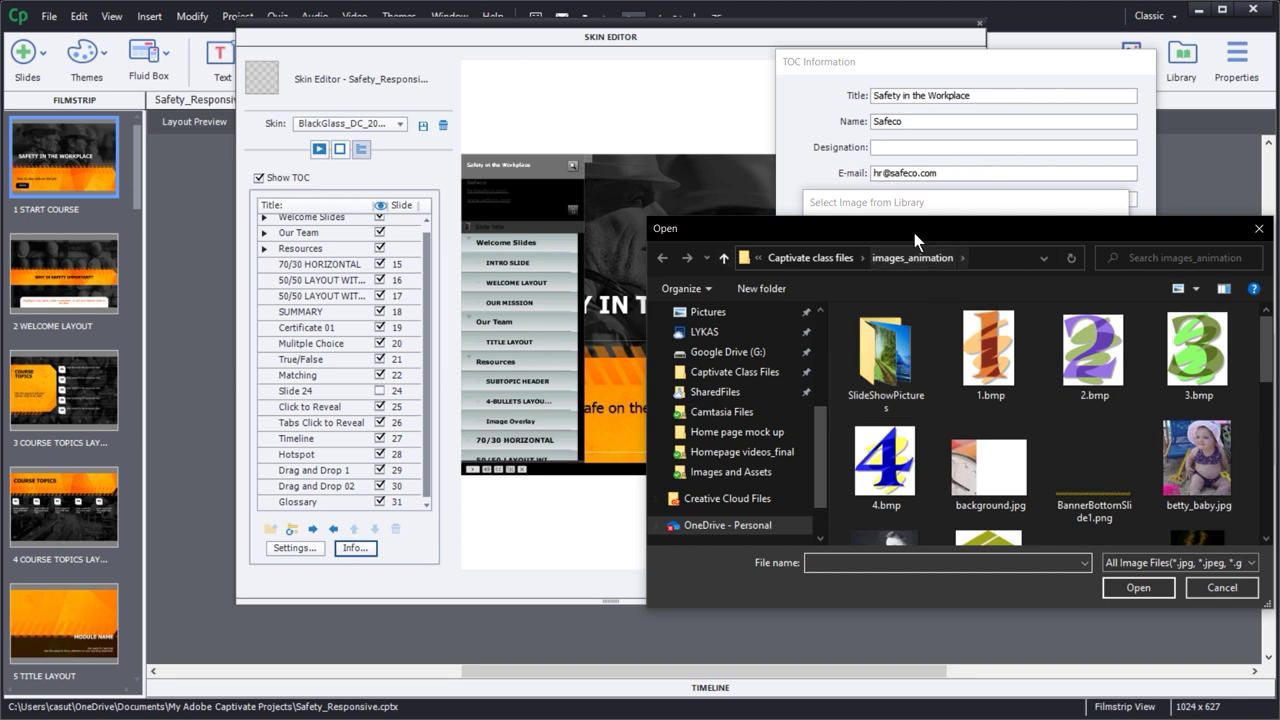
{"action": "left_click_drag", "start_coordinate": [914, 233], "coordinate": [595, 104]}
{"action": "left_click_drag", "start_coordinate": [942, 227], "coordinate": [899, 311]}
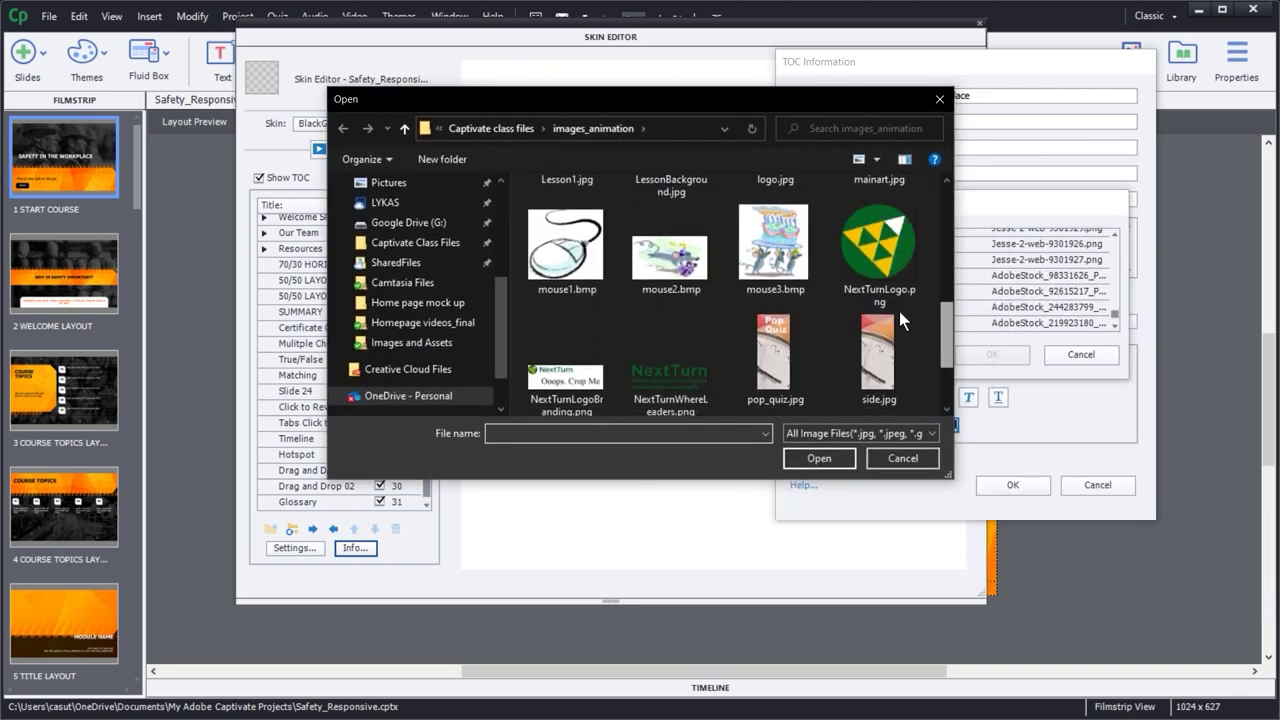
{"action": "double_click", "coordinate": [879, 265]}
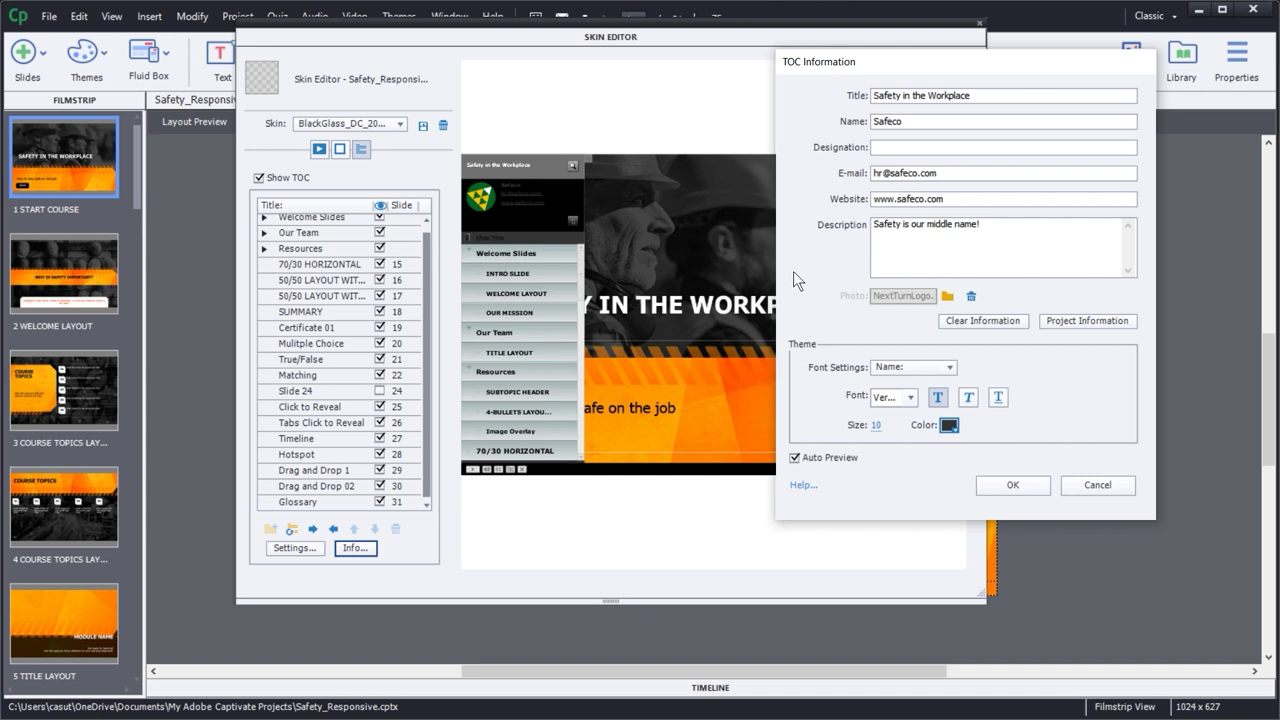
- Style the TOC title text at 14 point, bold, with the extra underline styling removed
{"action": "left_click", "coordinate": [904, 365]}
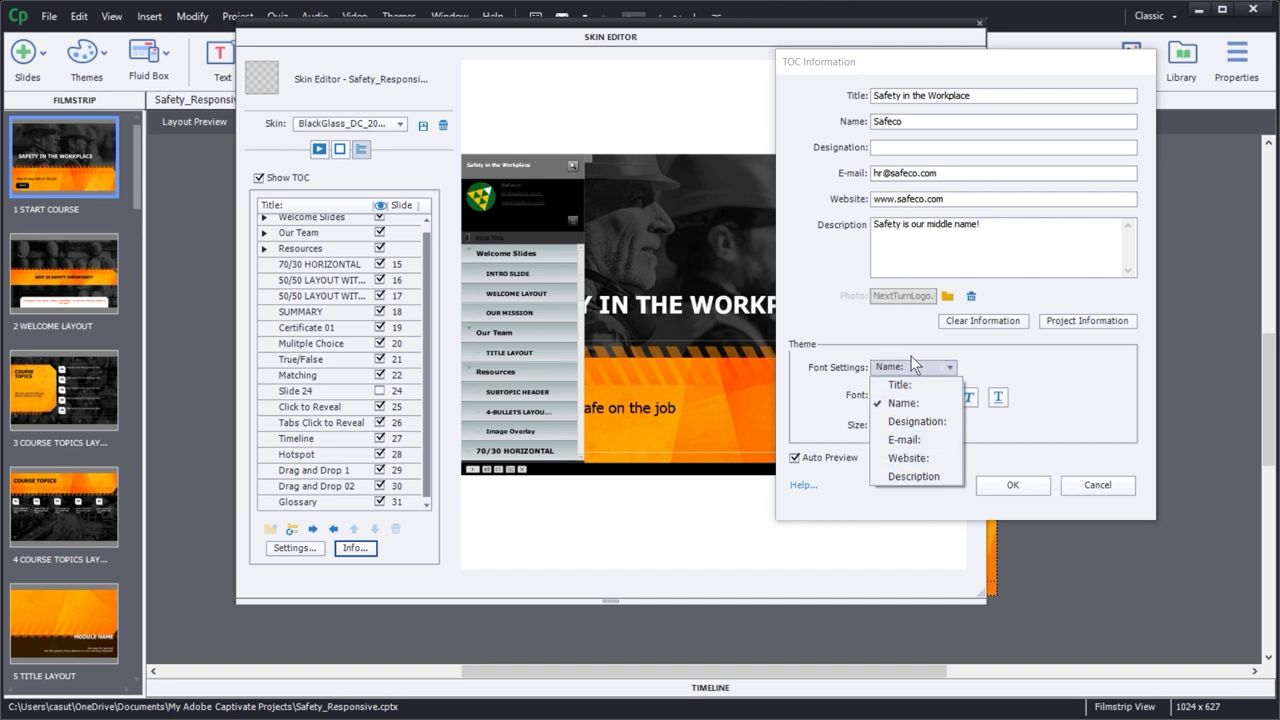
{"action": "left_click", "coordinate": [903, 384]}
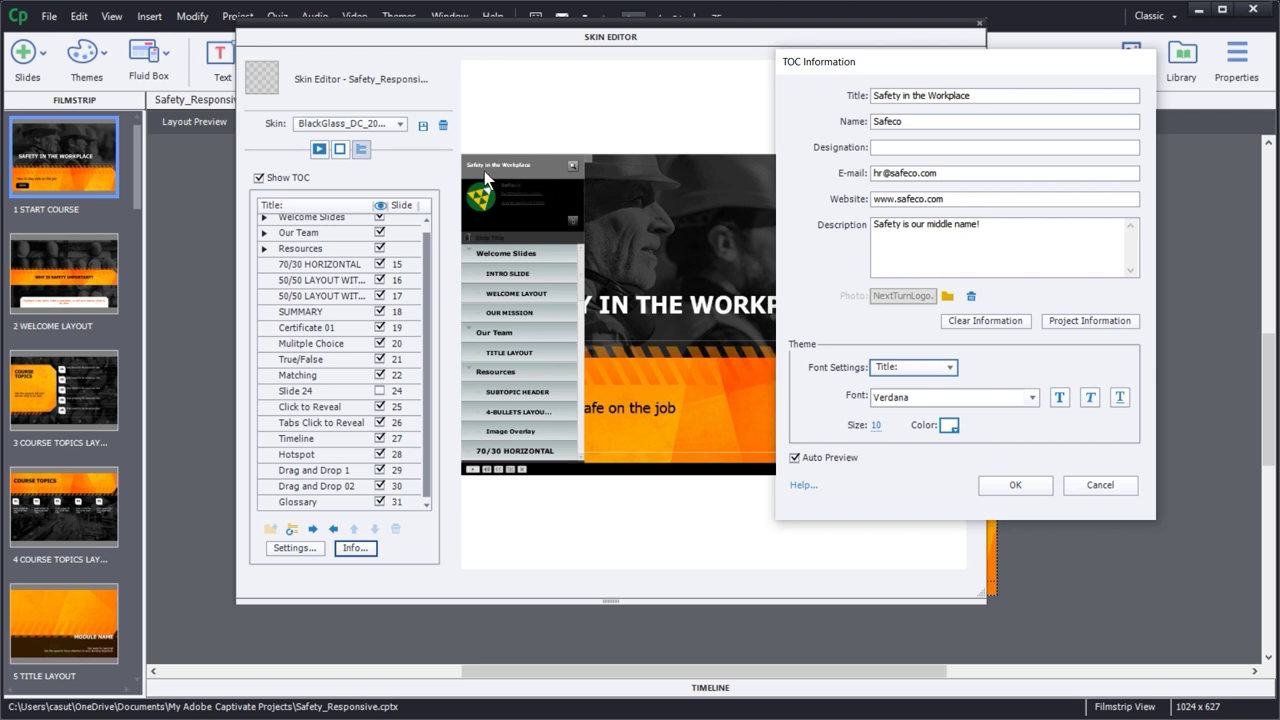
{"action": "left_click", "coordinate": [877, 427]}
{"action": "type", "text": "14"}
{"action": "key", "text": "Return"}
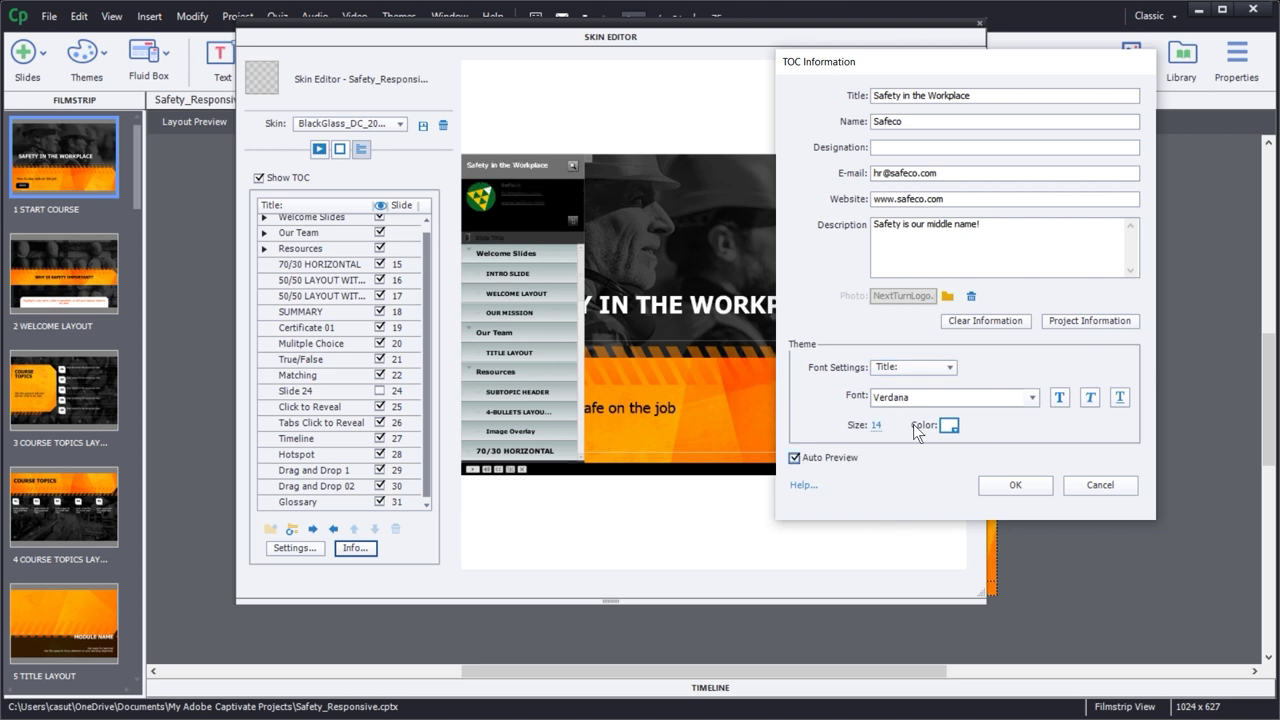
{"action": "left_click", "coordinate": [876, 425]}
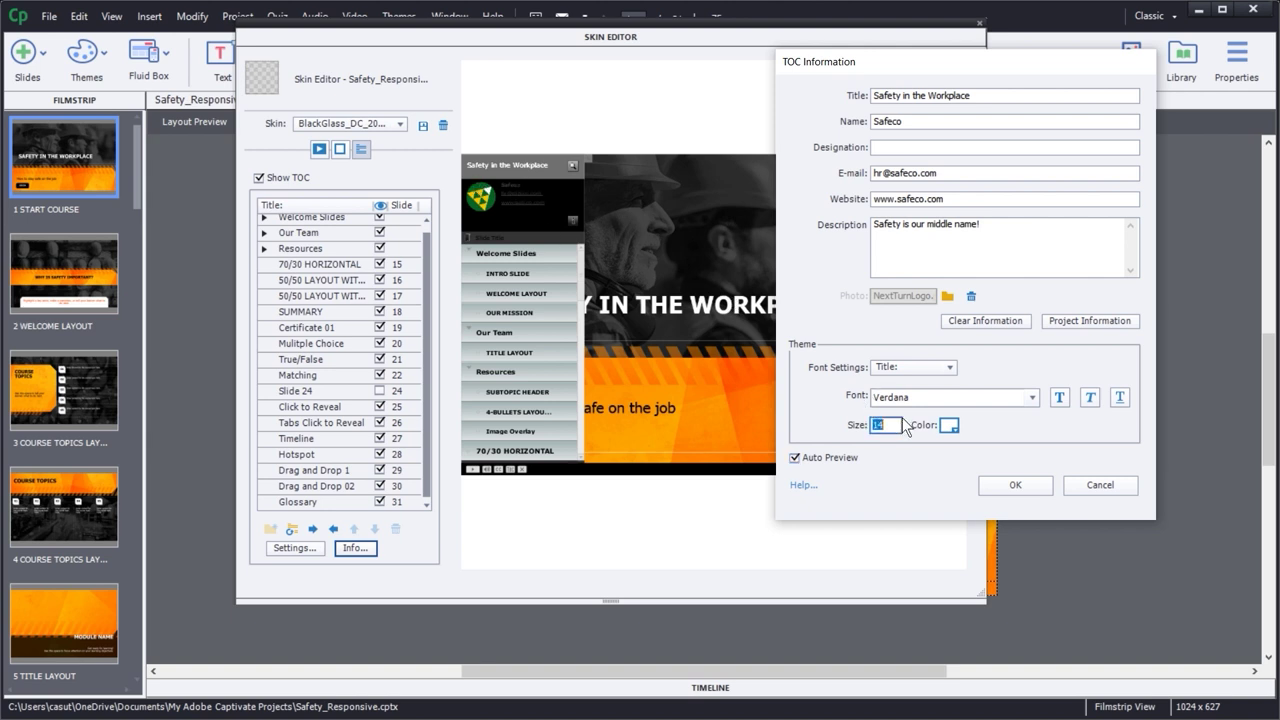
{"action": "type", "text": "16"}
{"action": "key", "text": "Return"}
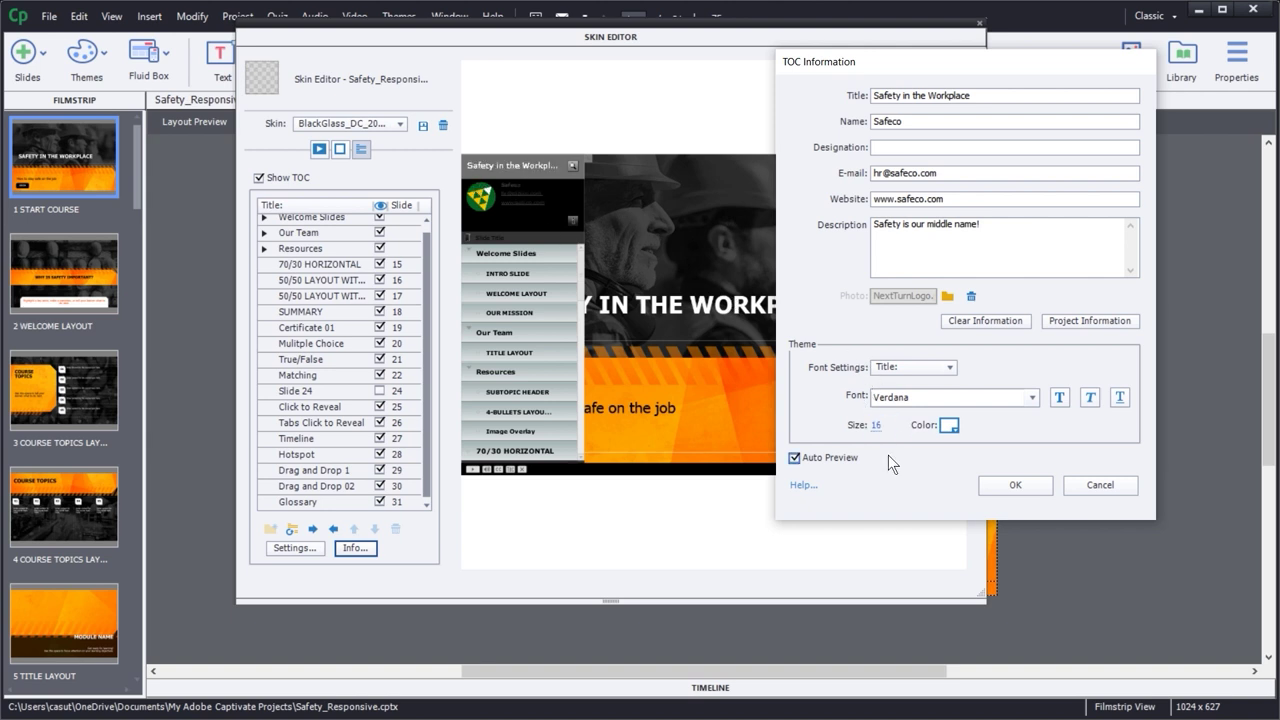
{"action": "left_click", "coordinate": [878, 428]}
{"action": "type", "text": "14"}
{"action": "key", "text": "Return"}
{"action": "left_click", "coordinate": [1061, 401]}
{"action": "left_click", "coordinate": [1120, 398]}
{"action": "left_click", "coordinate": [1121, 397]}
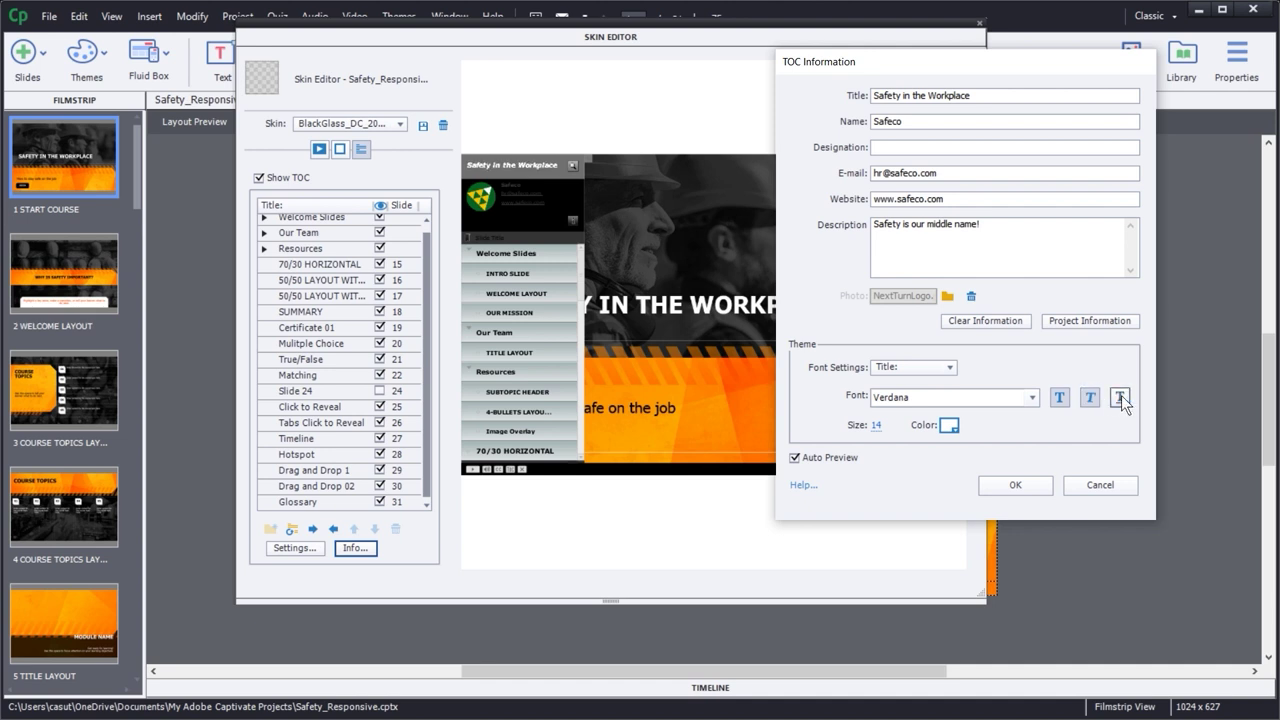
{"action": "left_click", "coordinate": [1092, 397]}
- Set the company Name text to 14 point in white
{"action": "left_click", "coordinate": [884, 370]}
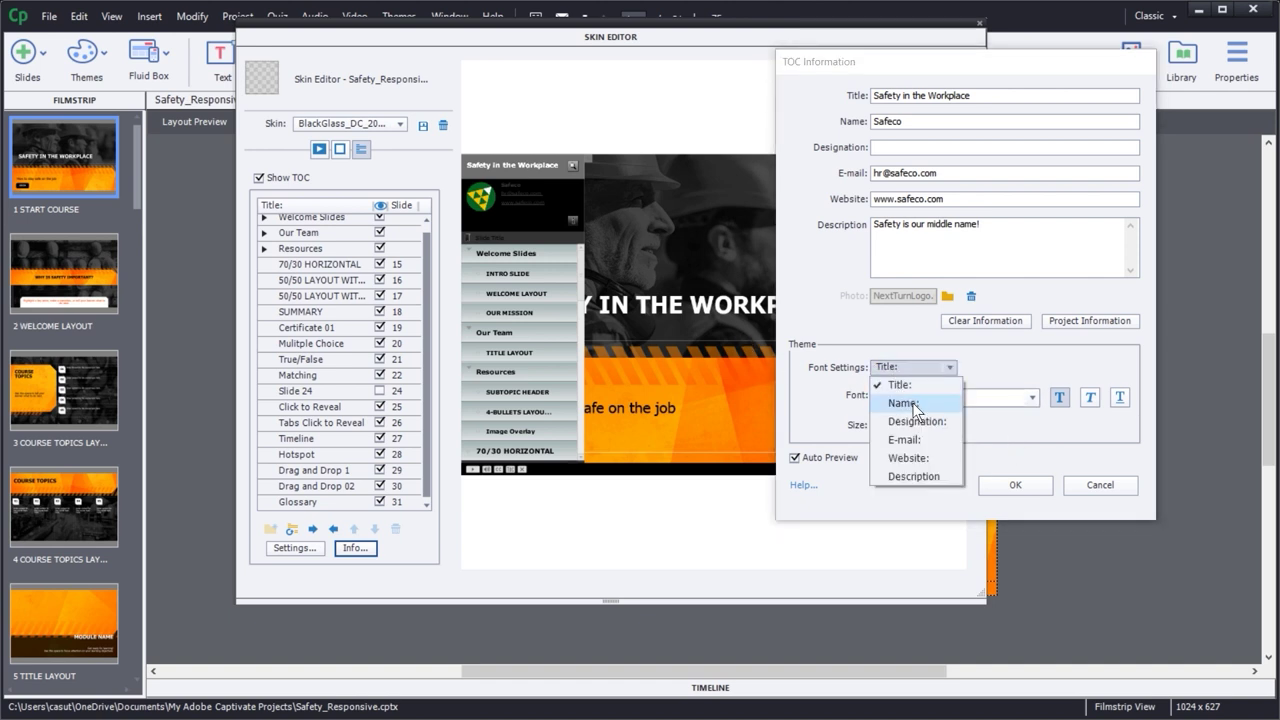
{"action": "left_click", "coordinate": [913, 405]}
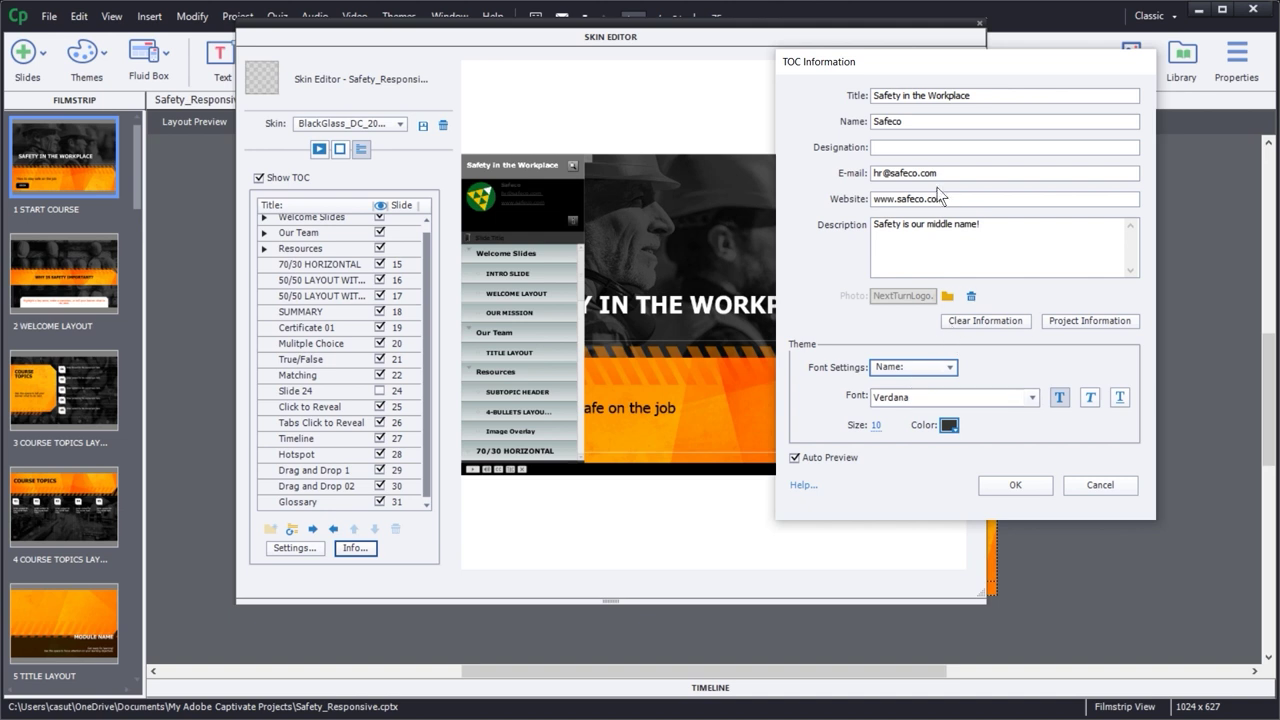
{"action": "left_click", "coordinate": [876, 426]}
{"action": "type", "text": "14"}
{"action": "key", "text": "Tab"}
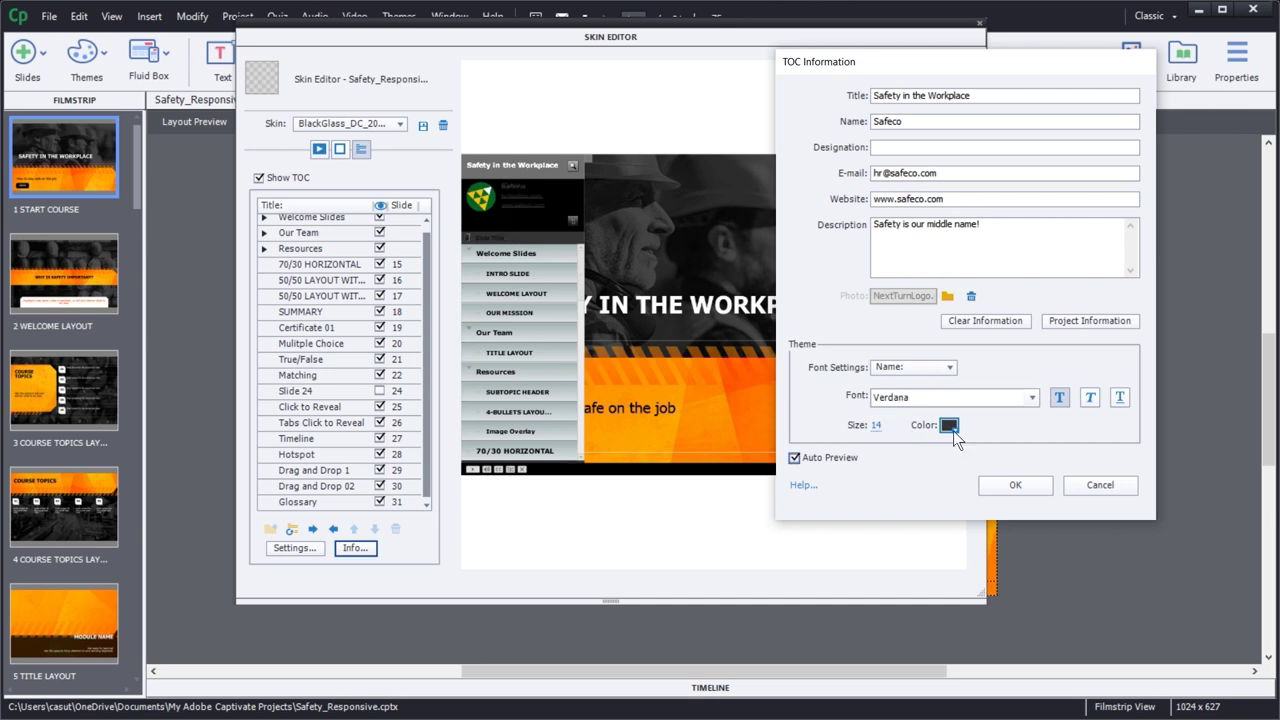
{"action": "left_click", "coordinate": [949, 425]}
{"action": "left_click", "coordinate": [954, 190]}
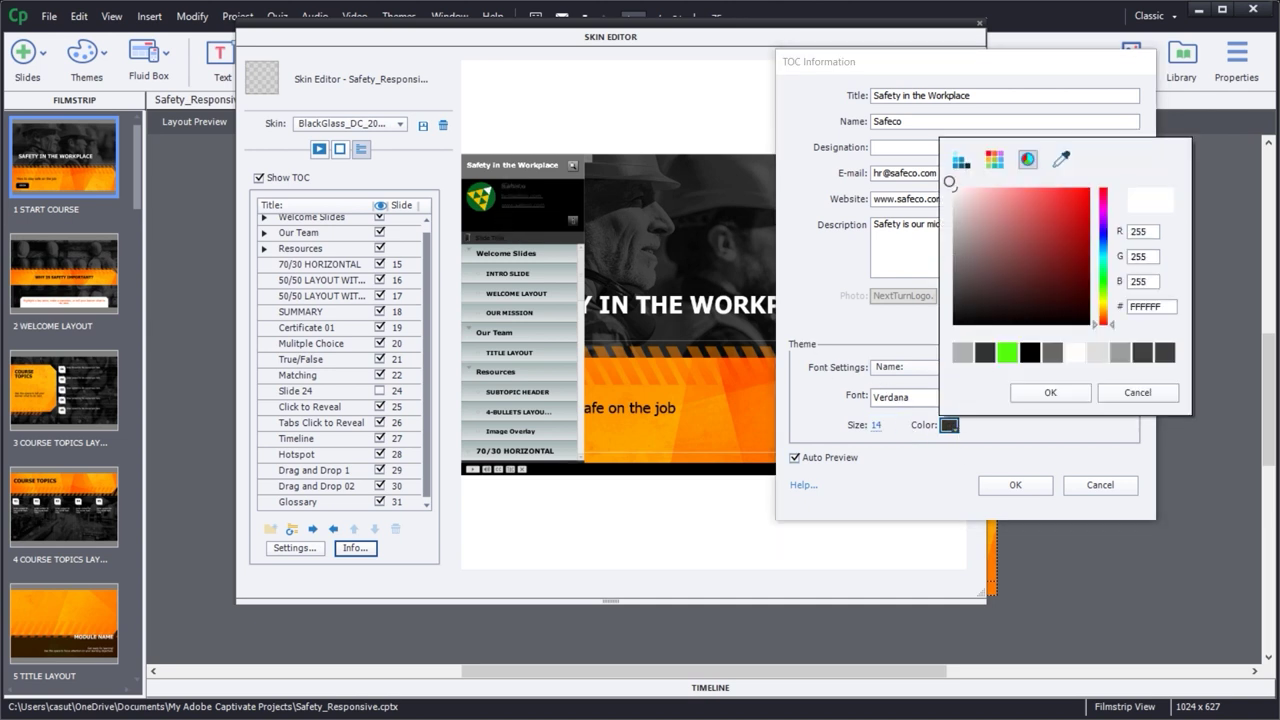
{"action": "left_click", "coordinate": [1050, 392]}
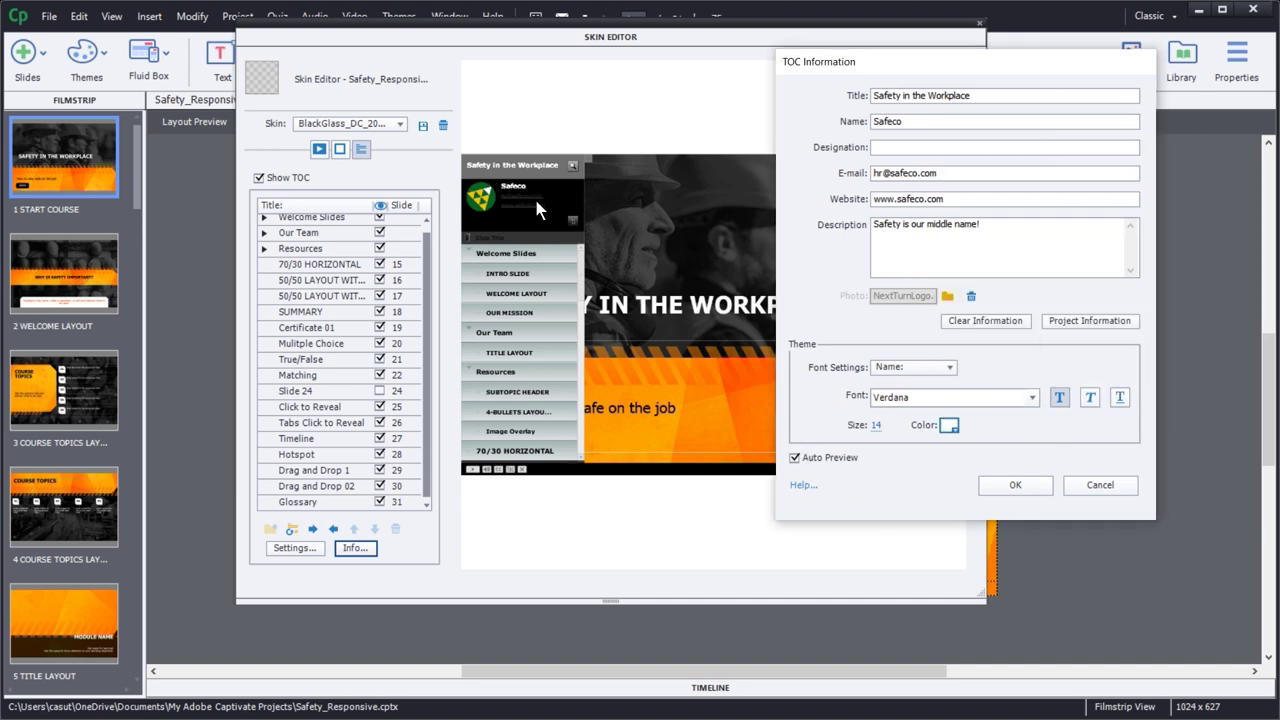
- Colour the E-mail text bright cyan and turn off its underline
{"action": "left_click", "coordinate": [903, 370]}
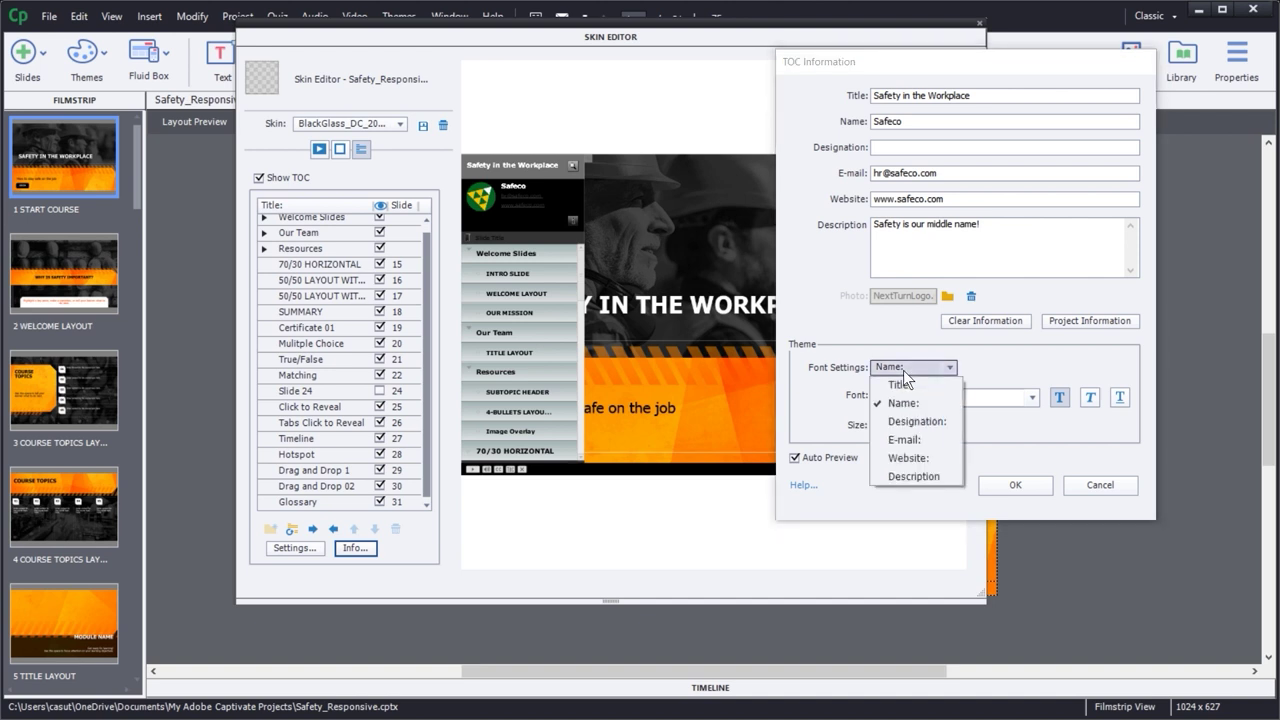
{"action": "left_click", "coordinate": [900, 437]}
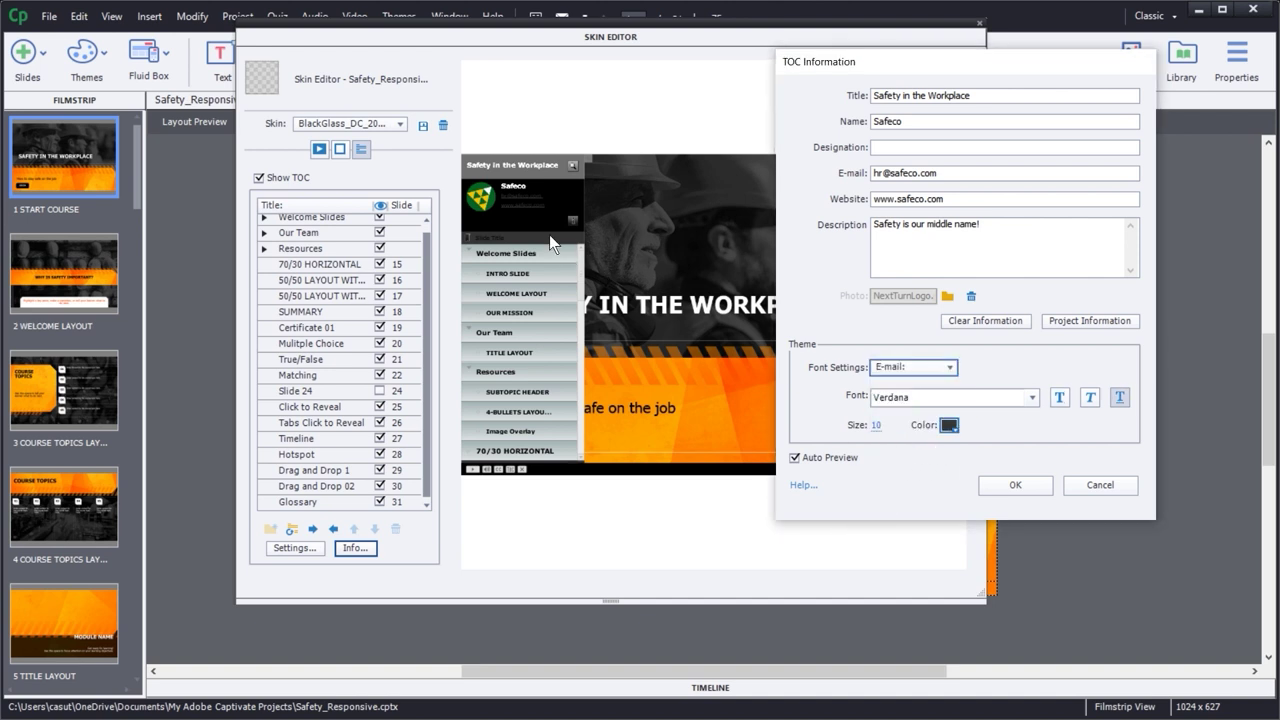
{"action": "left_click", "coordinate": [952, 428]}
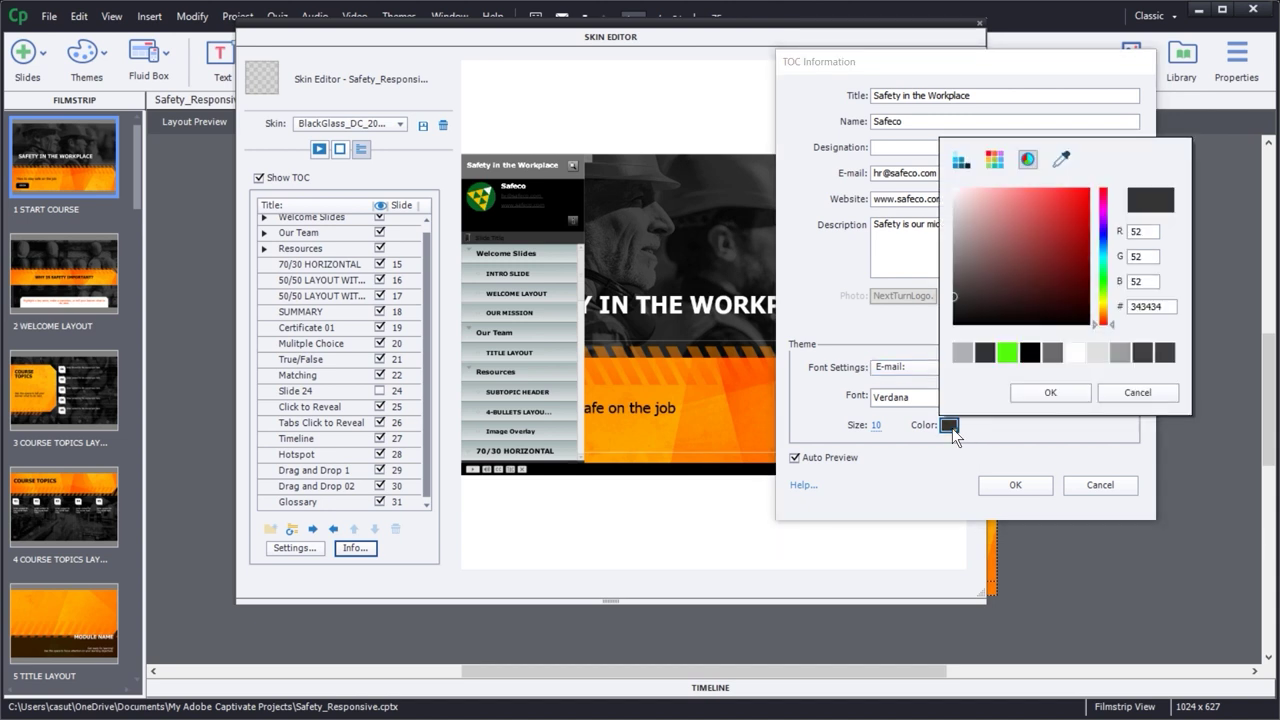
{"action": "left_click", "coordinate": [1103, 259]}
{"action": "left_click_drag", "start_coordinate": [1080, 226], "coordinate": [1082, 188]}
{"action": "left_click", "coordinate": [1048, 393]}
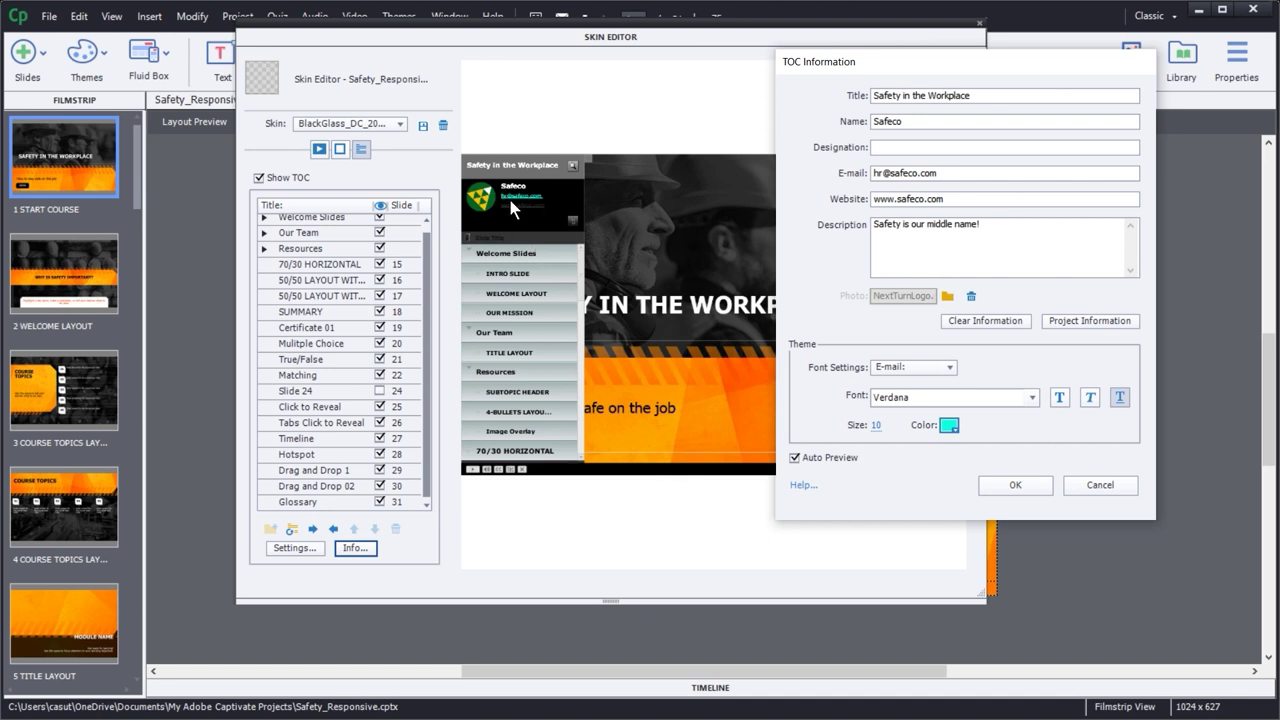
{"action": "left_click", "coordinate": [1120, 397]}
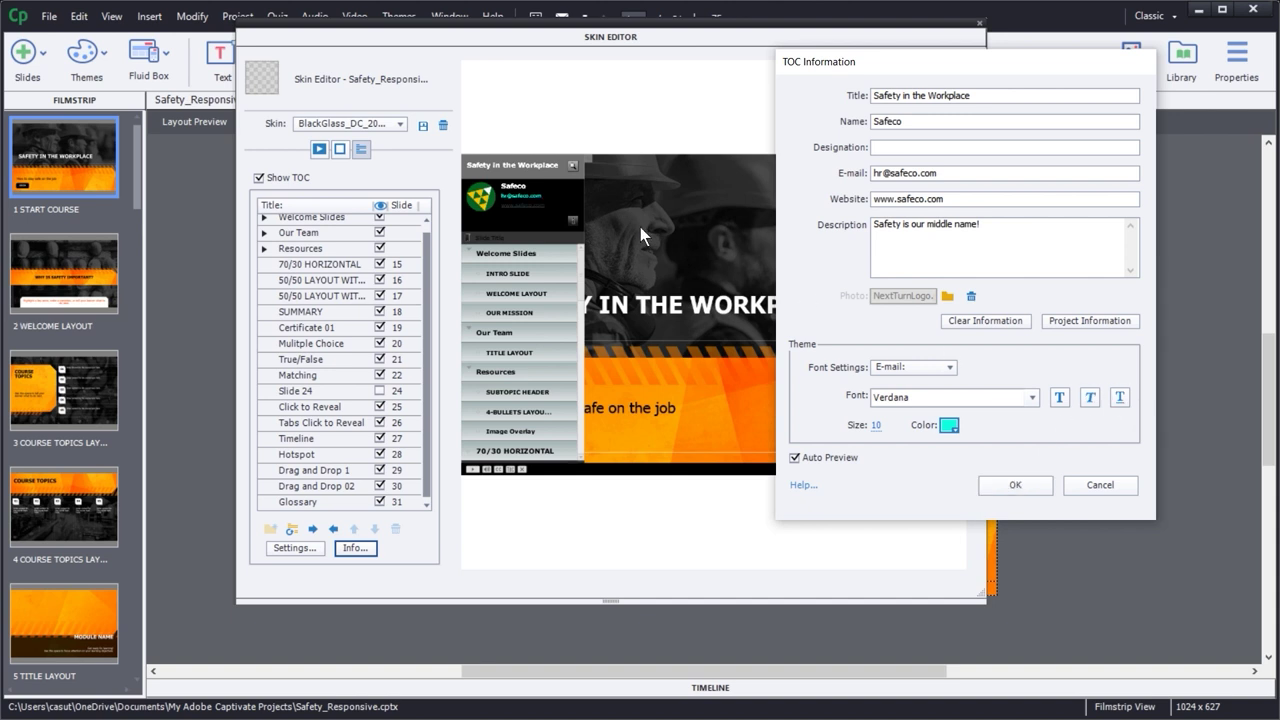
{"action": "left_click", "coordinate": [876, 425]}
{"action": "left_click", "coordinate": [924, 397]}
- Set the Website text to 12 point, sampling a colour matching the cyan e-mail
{"action": "left_click", "coordinate": [915, 367]}
{"action": "left_click", "coordinate": [924, 455]}
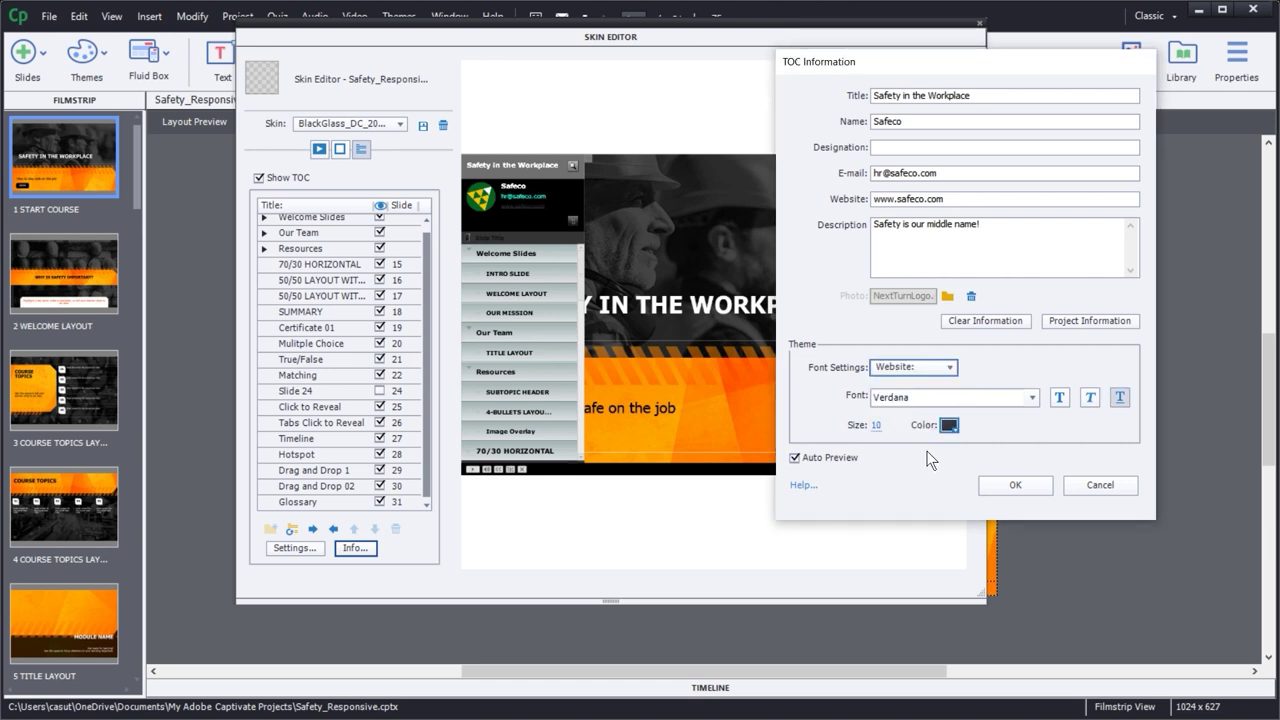
{"action": "left_click", "coordinate": [878, 427]}
{"action": "type", "text": "12"}
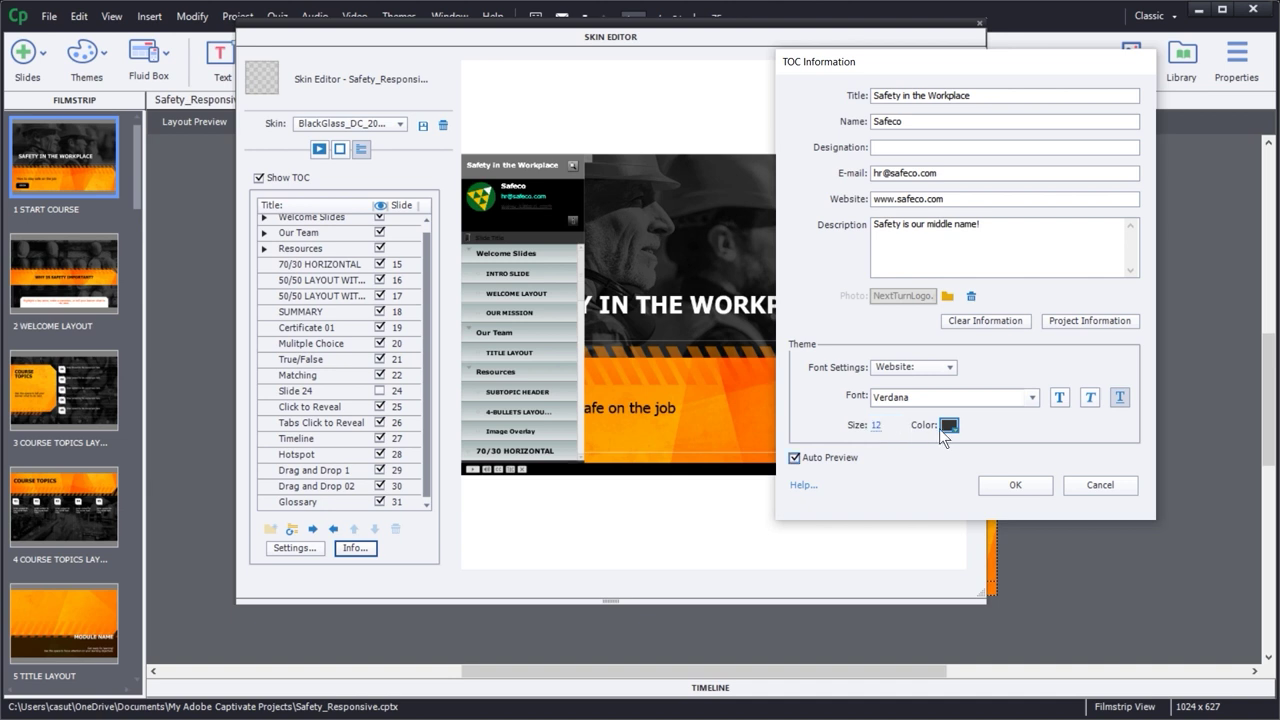
{"action": "left_click", "coordinate": [949, 425]}
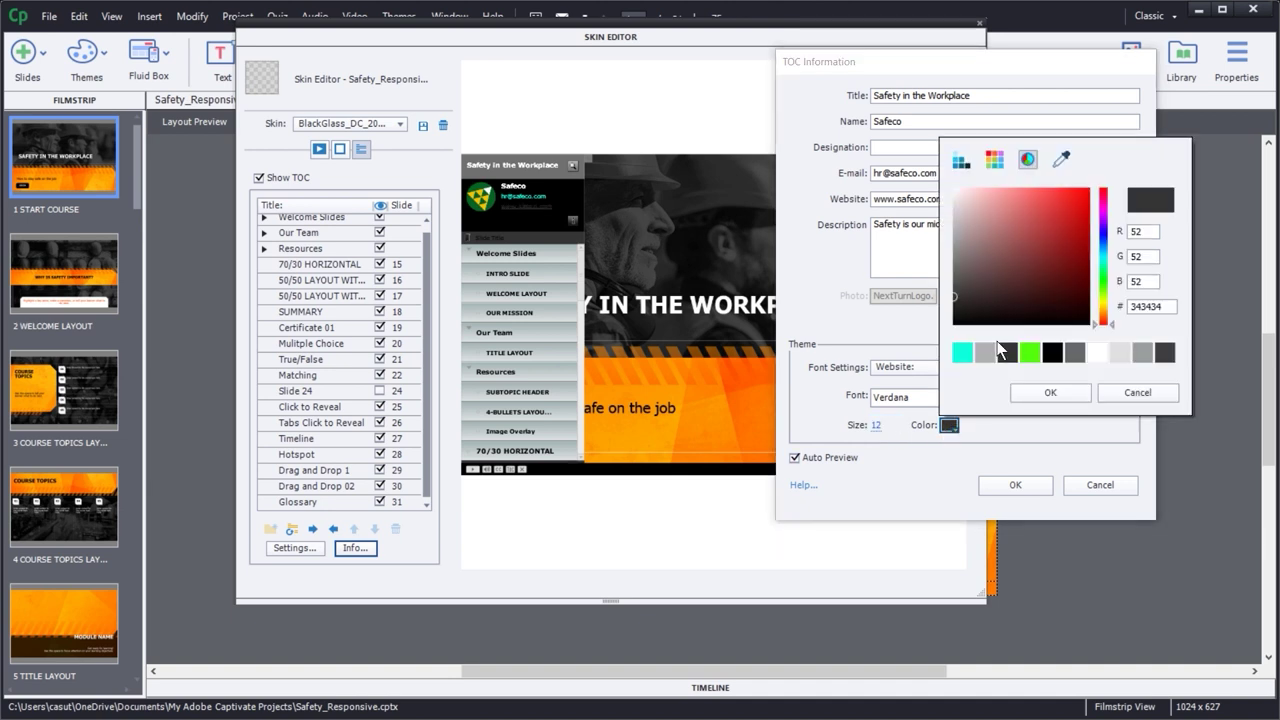
{"action": "left_click", "coordinate": [1057, 160]}
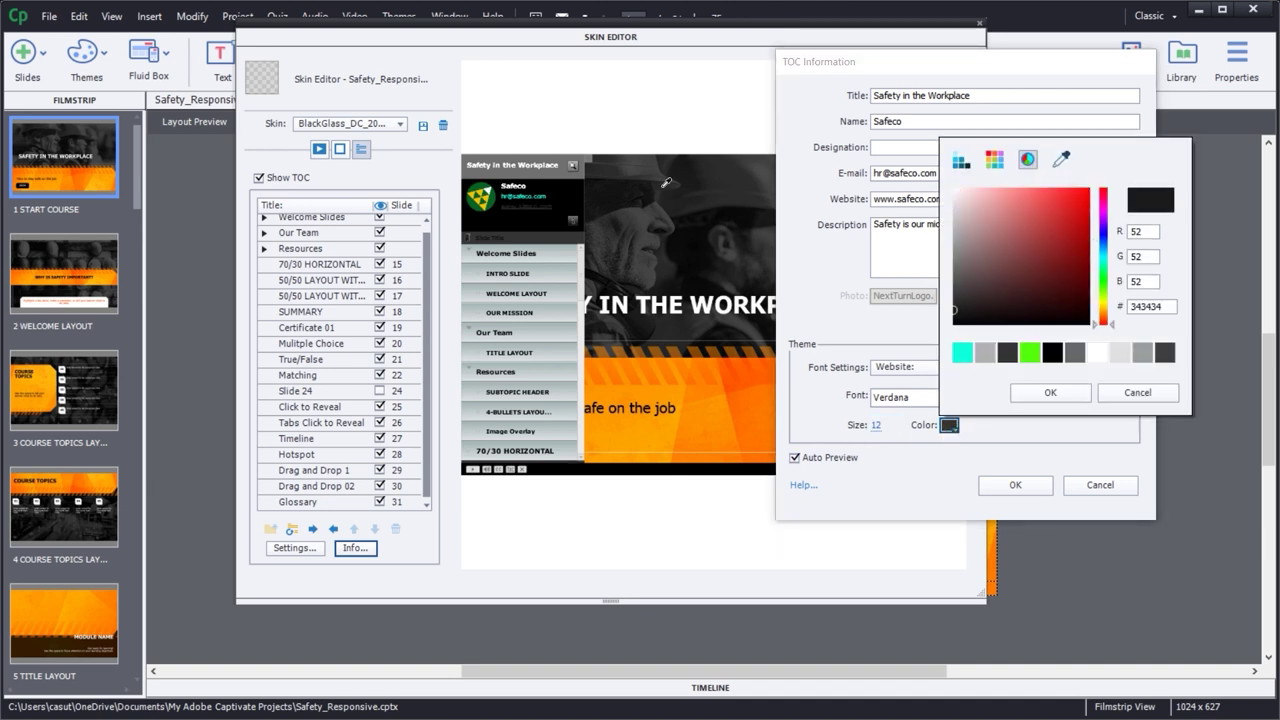
{"action": "left_click", "coordinate": [540, 198]}
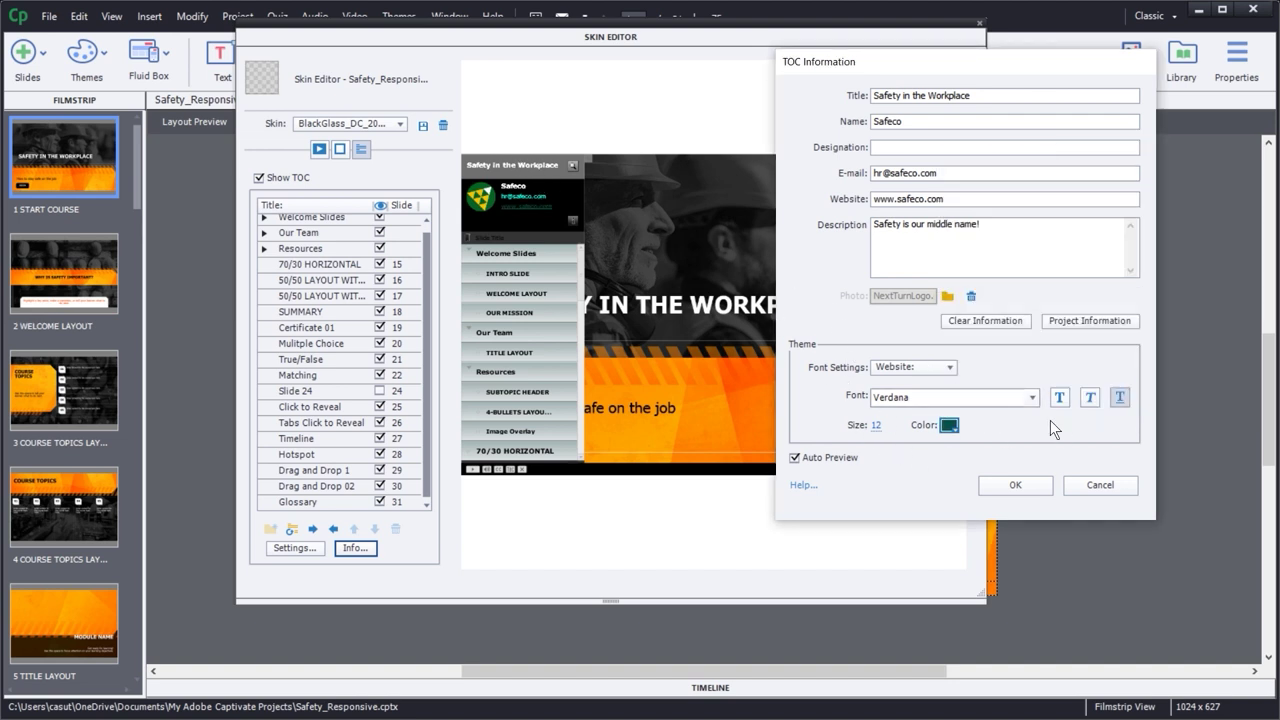
{"action": "left_click", "coordinate": [956, 426]}
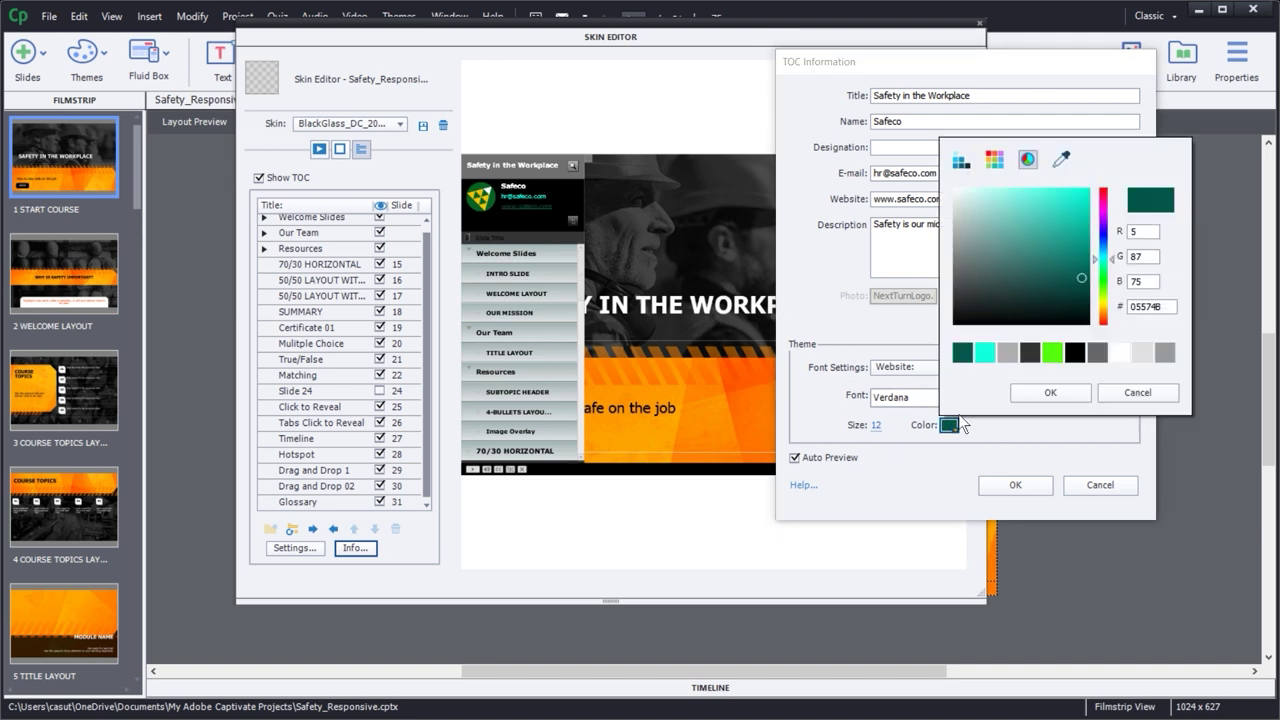
{"action": "left_click", "coordinate": [1061, 160]}
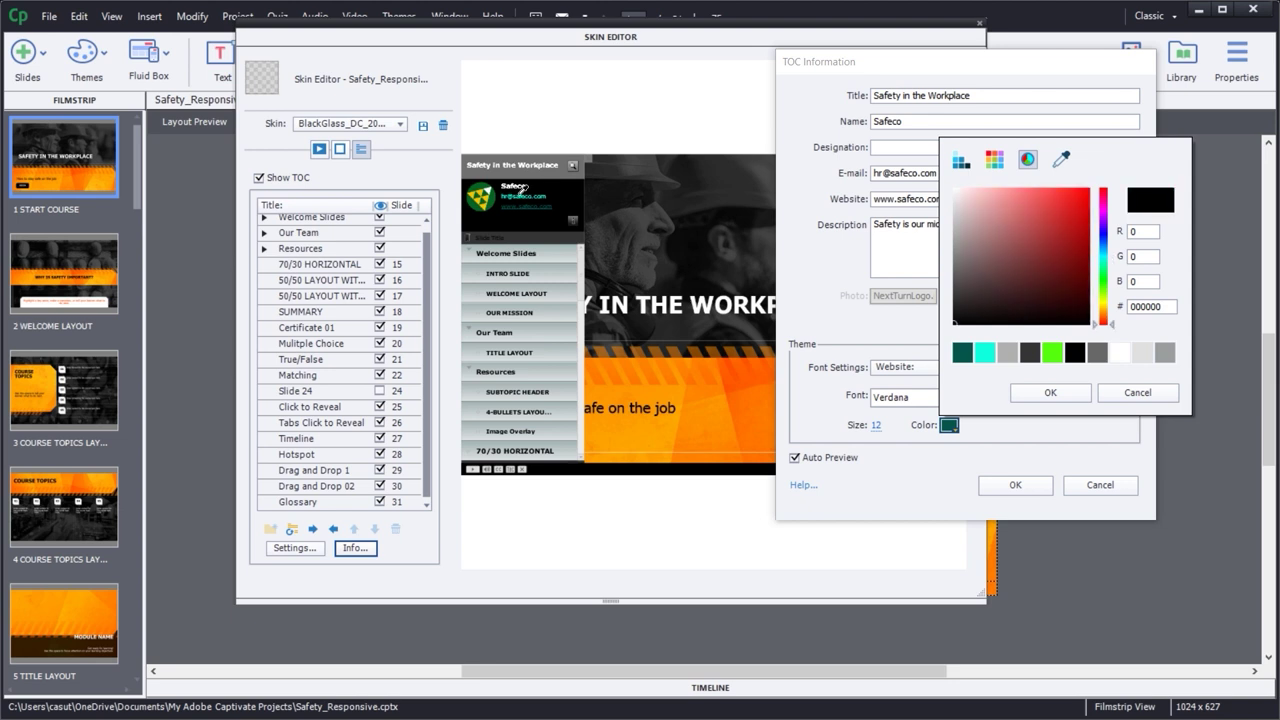
{"action": "left_click", "coordinate": [522, 199]}
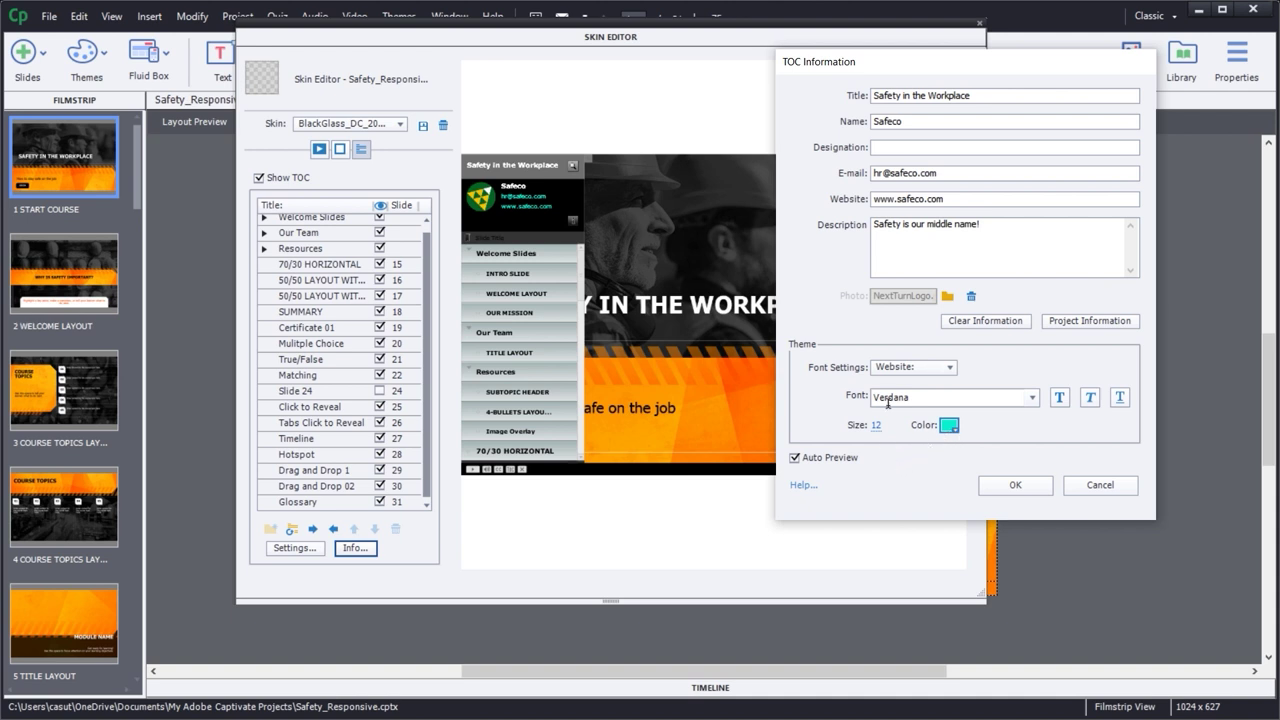
- Set the Description to 14 point in reddish B55D5D and apply the TOC information
{"action": "left_click", "coordinate": [900, 368]}
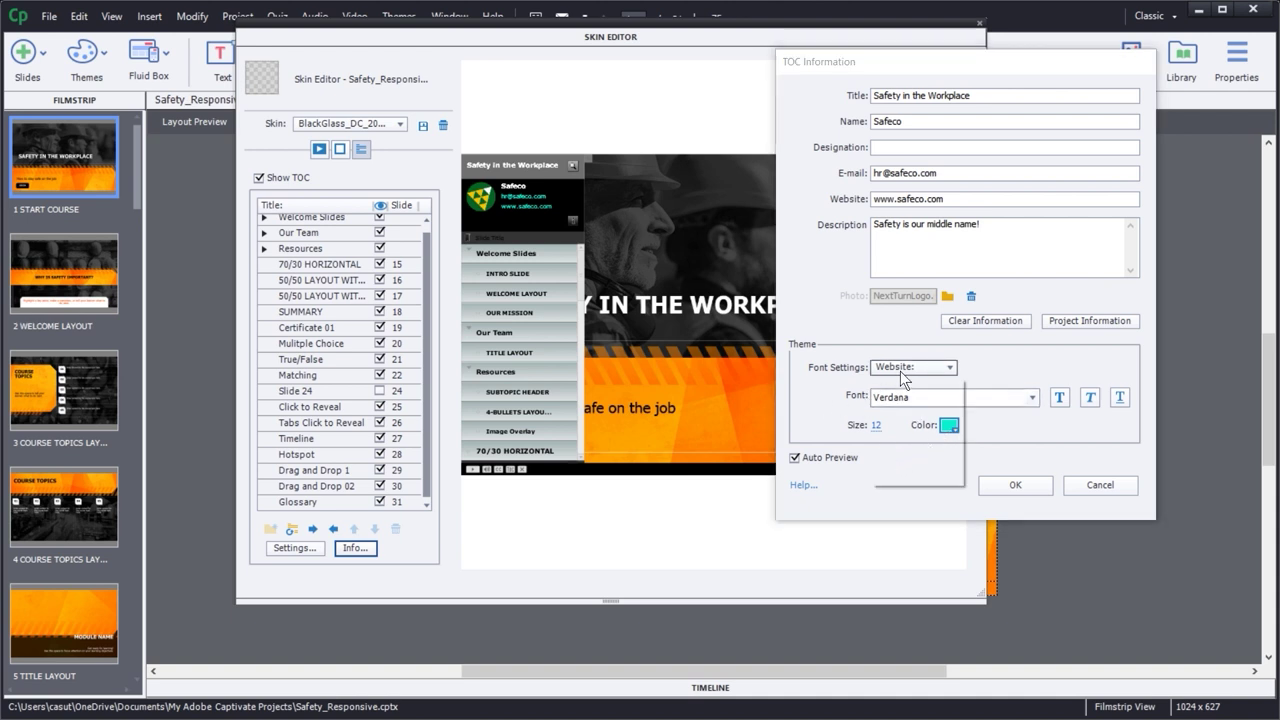
{"action": "left_click", "coordinate": [908, 474]}
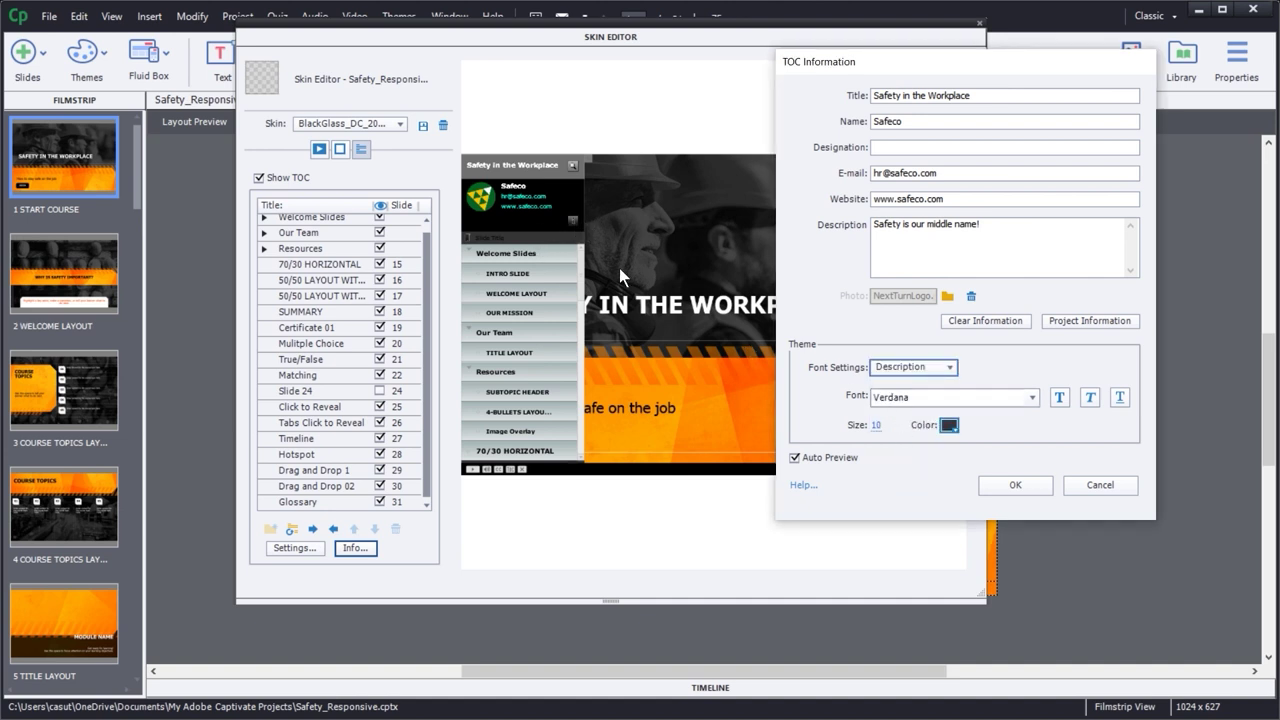
{"action": "left_click", "coordinate": [876, 426]}
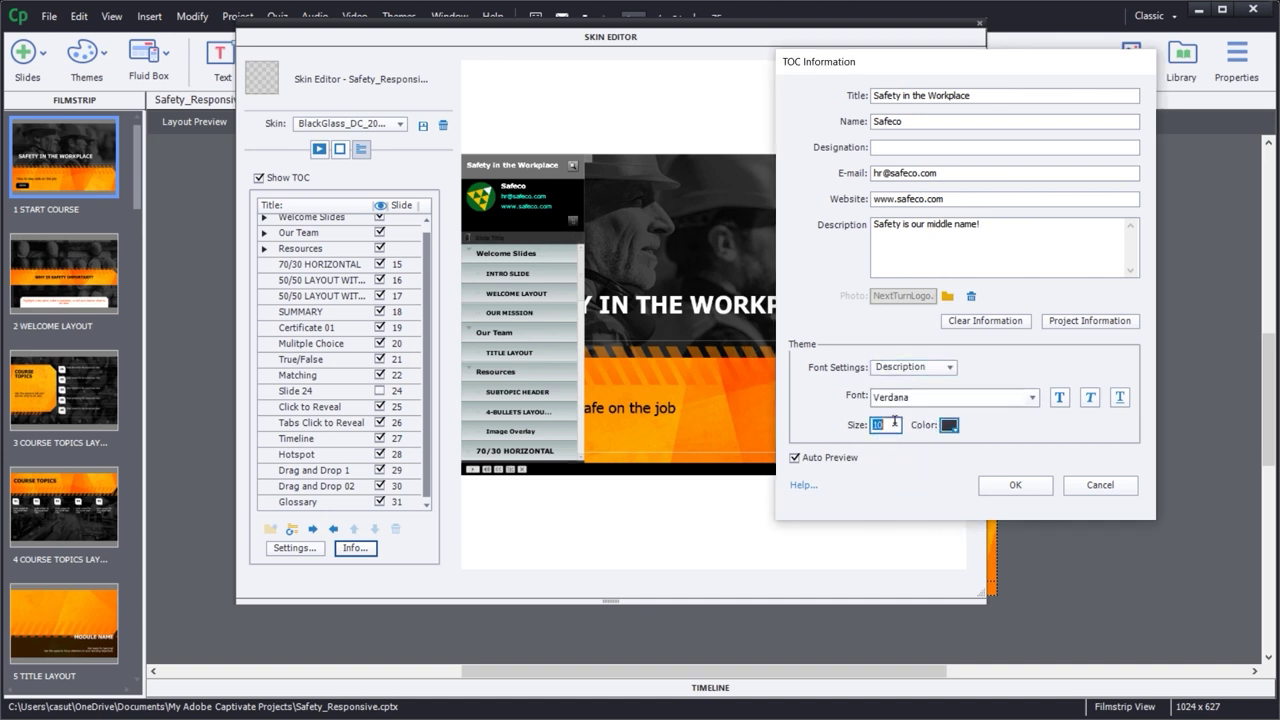
{"action": "type", "text": "14"}
{"action": "key", "text": "Tab"}
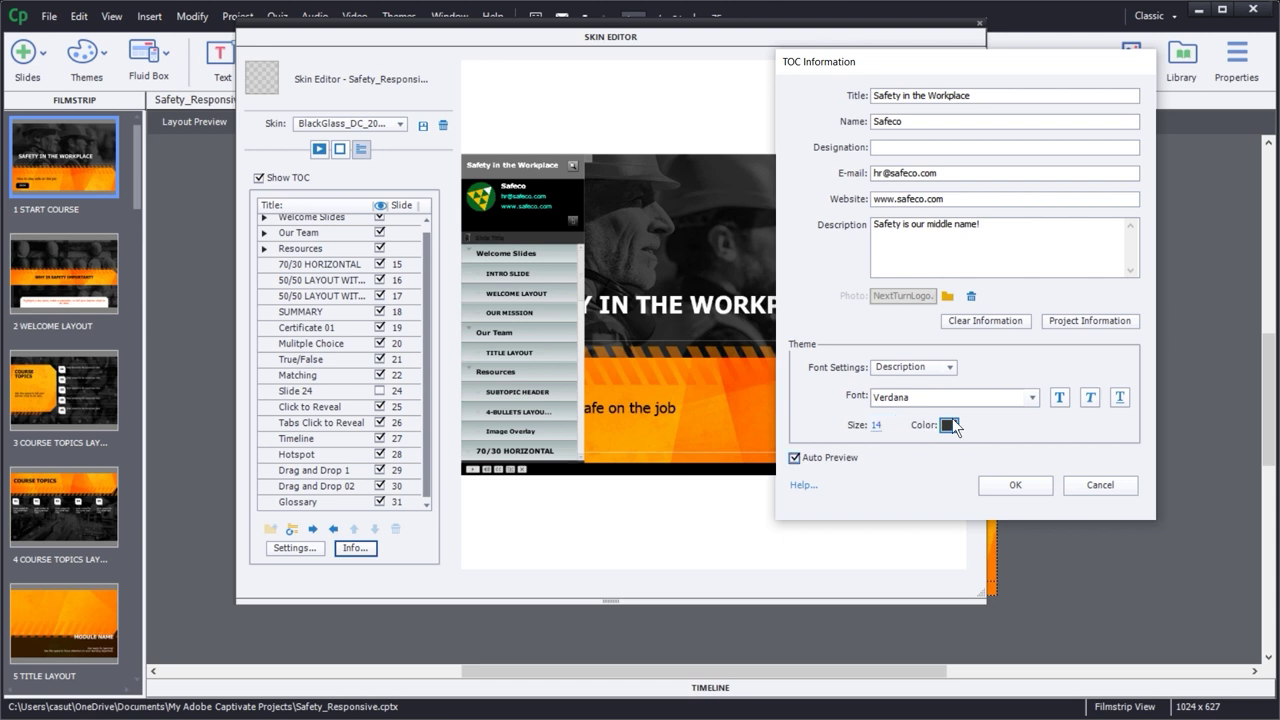
{"action": "left_click", "coordinate": [952, 419]}
{"action": "left_click_drag", "start_coordinate": [1021, 262], "coordinate": [1019, 227]}
{"action": "left_click", "coordinate": [1050, 392]}
{"action": "left_click", "coordinate": [998, 485]}
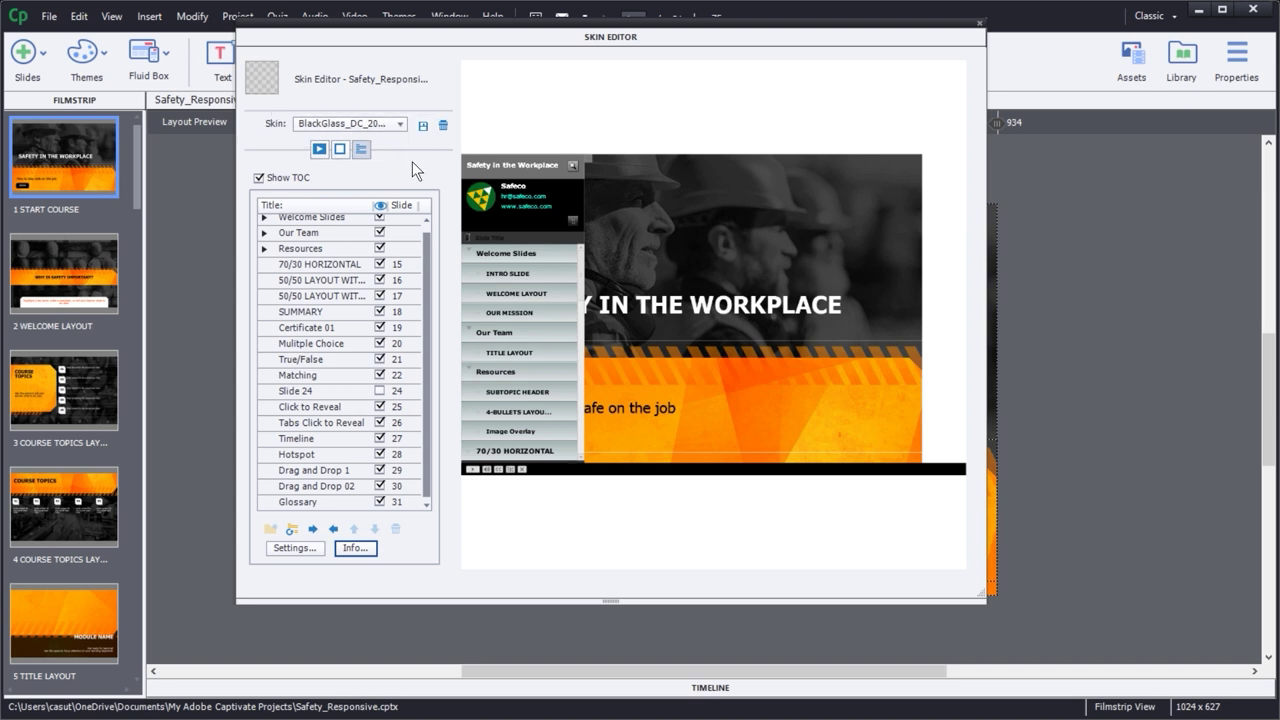
- Save the skin over BlackGlass_DC_2022, close the Skin Editor, and preview with F12
{"action": "left_click", "coordinate": [322, 149]}
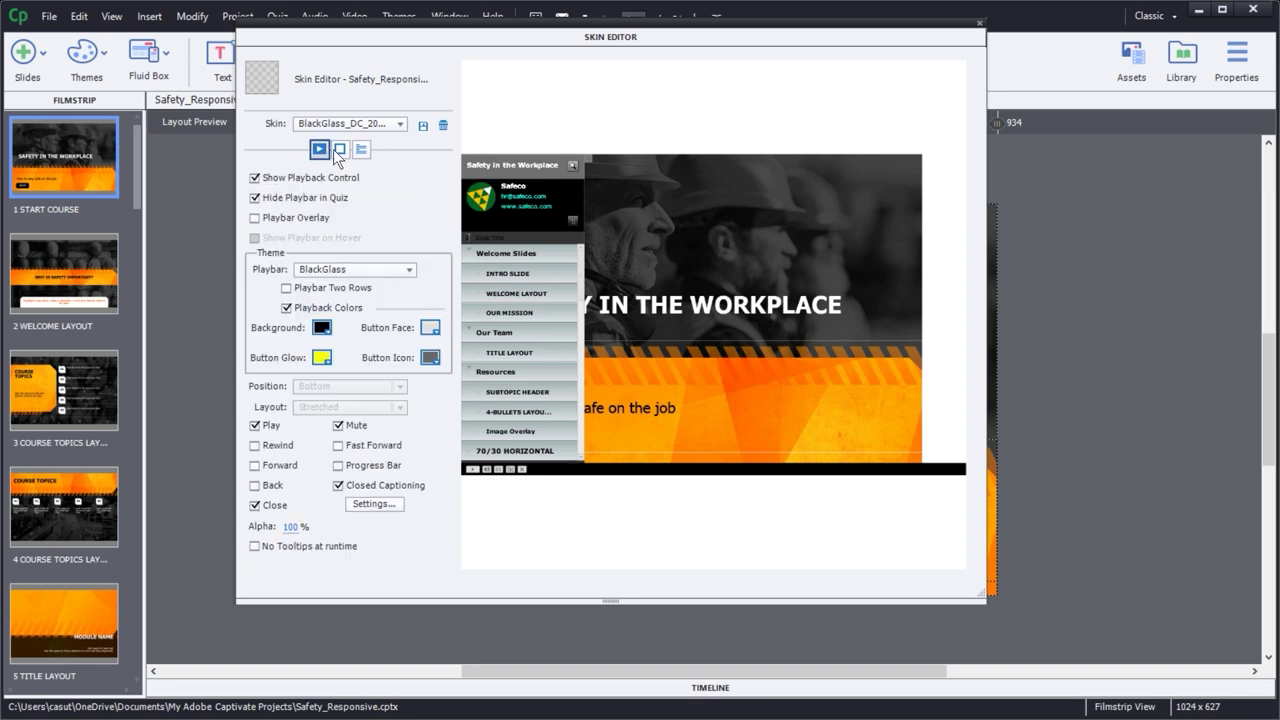
{"action": "left_click", "coordinate": [362, 150]}
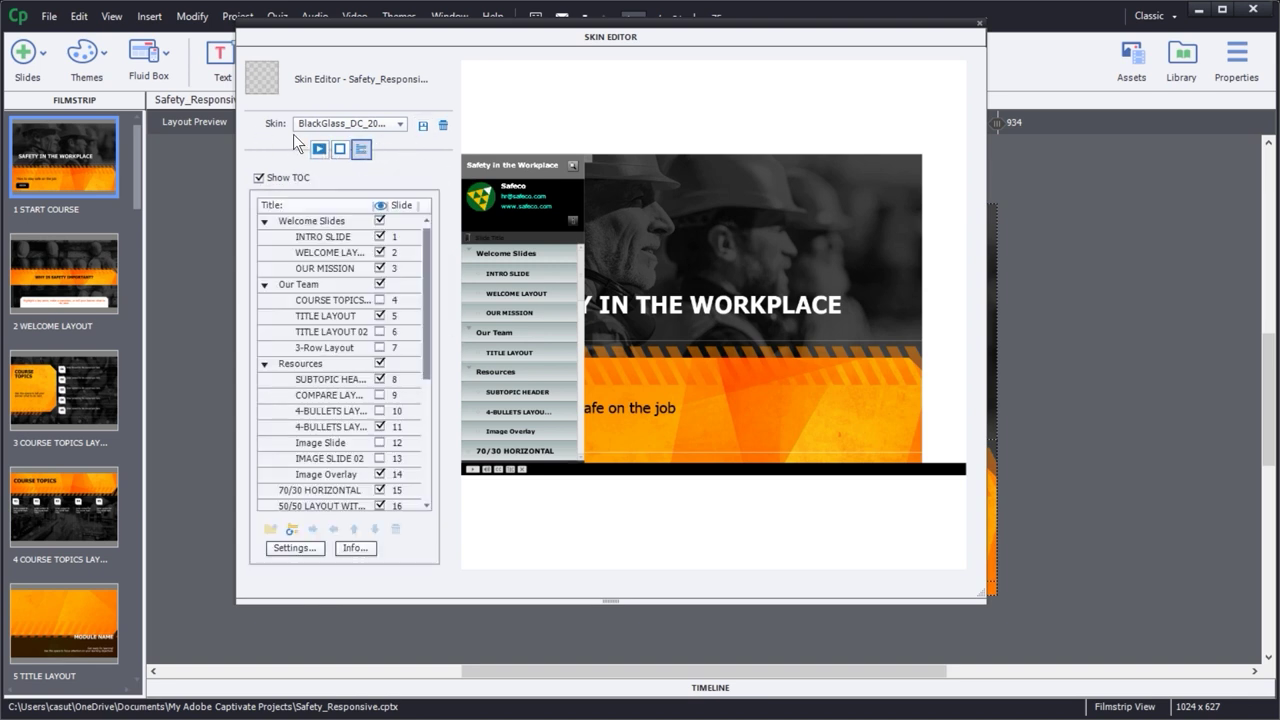
{"action": "left_click", "coordinate": [422, 126]}
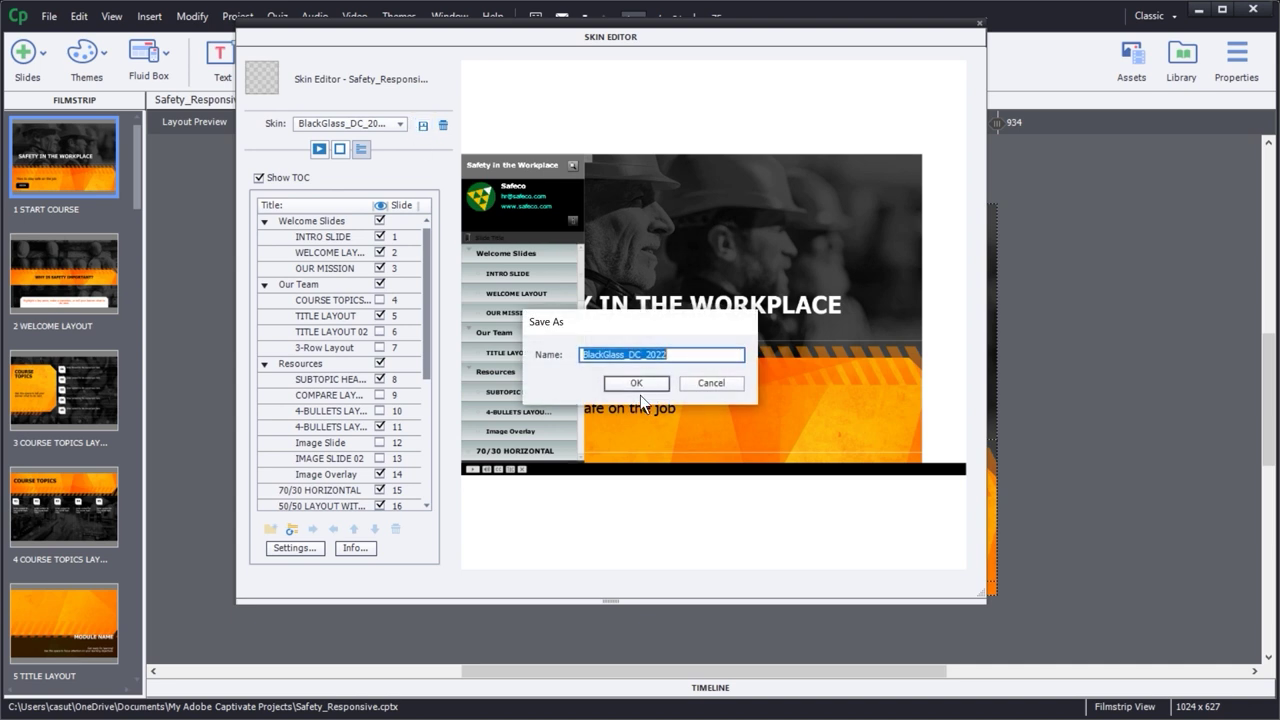
{"action": "left_click", "coordinate": [637, 385]}
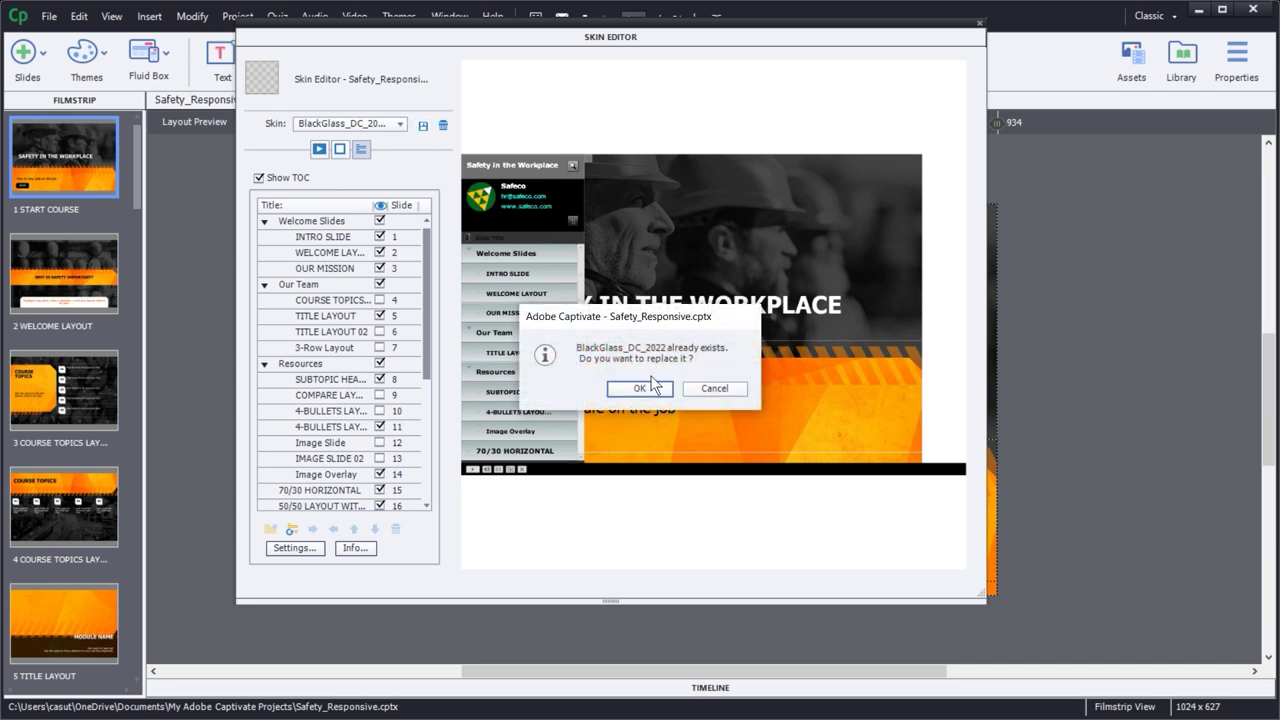
{"action": "left_click", "coordinate": [652, 387]}
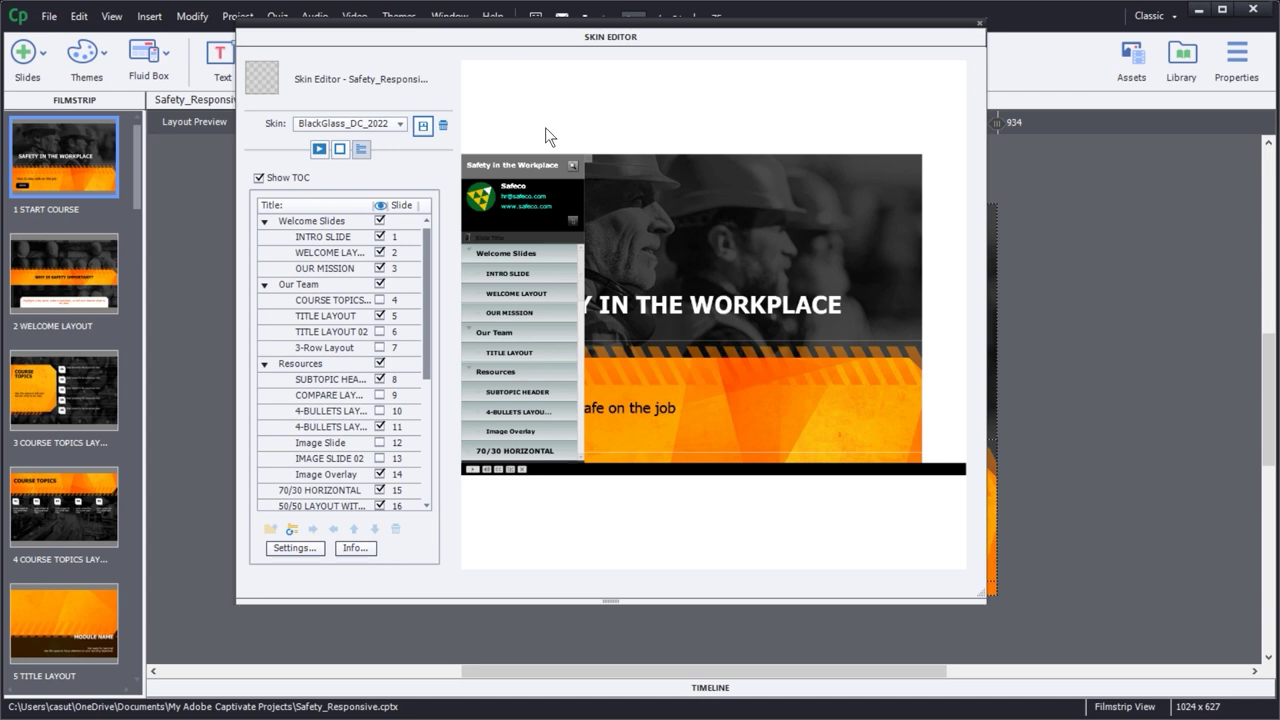
{"action": "left_click", "coordinate": [979, 25]}
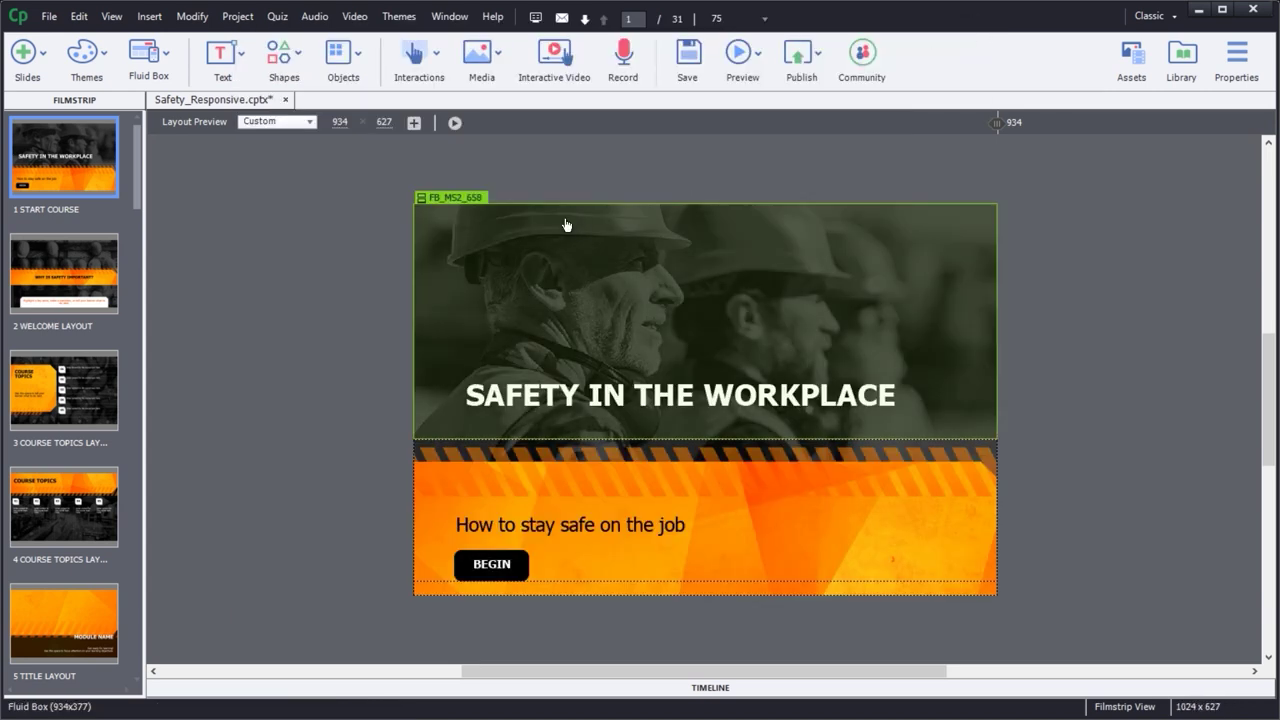
{"action": "key", "text": "F12"}
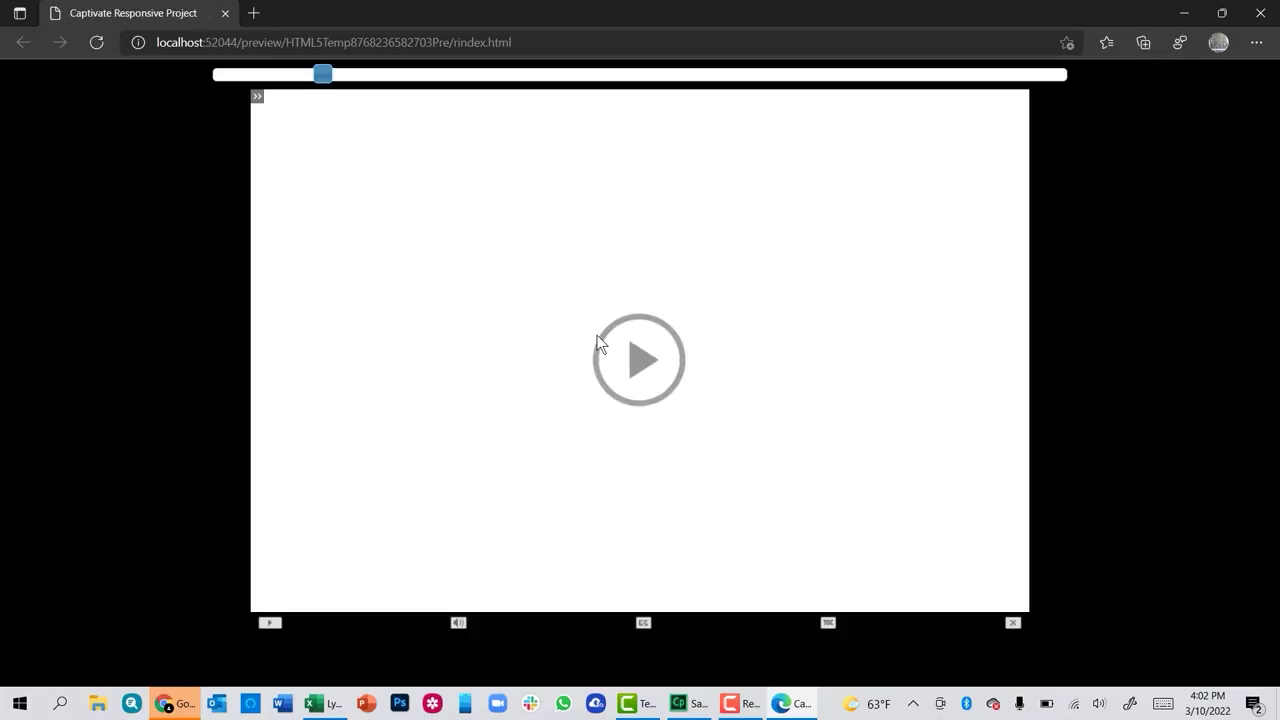
- Start the course preview and check that the table of contents panel opens and closes
{"action": "left_click", "coordinate": [634, 346]}
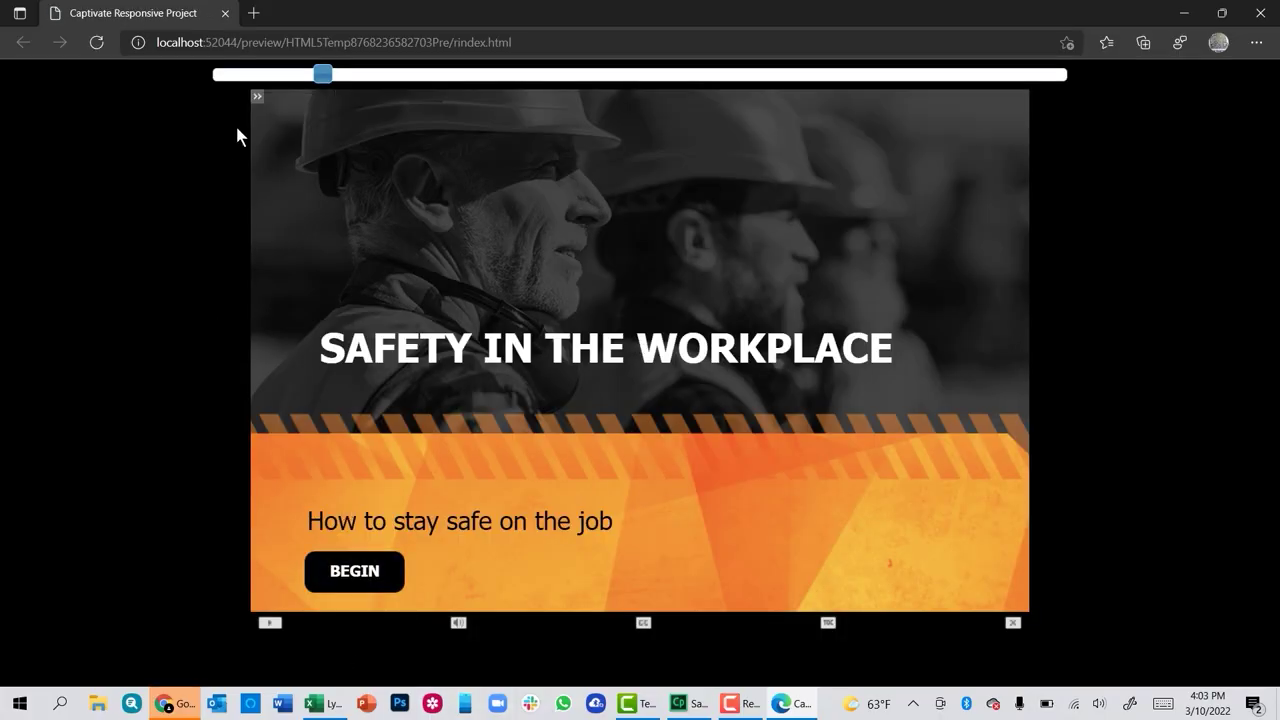
{"action": "left_click", "coordinate": [255, 97]}
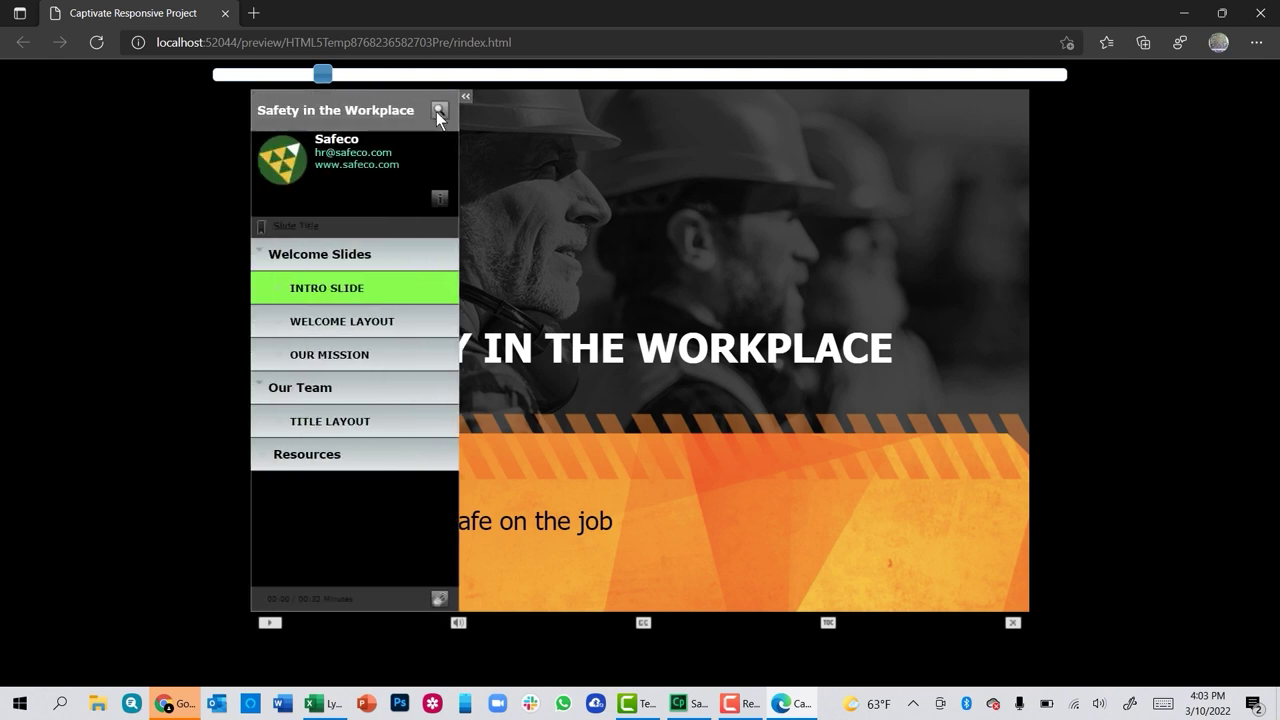
{"action": "left_click", "coordinate": [466, 98]}
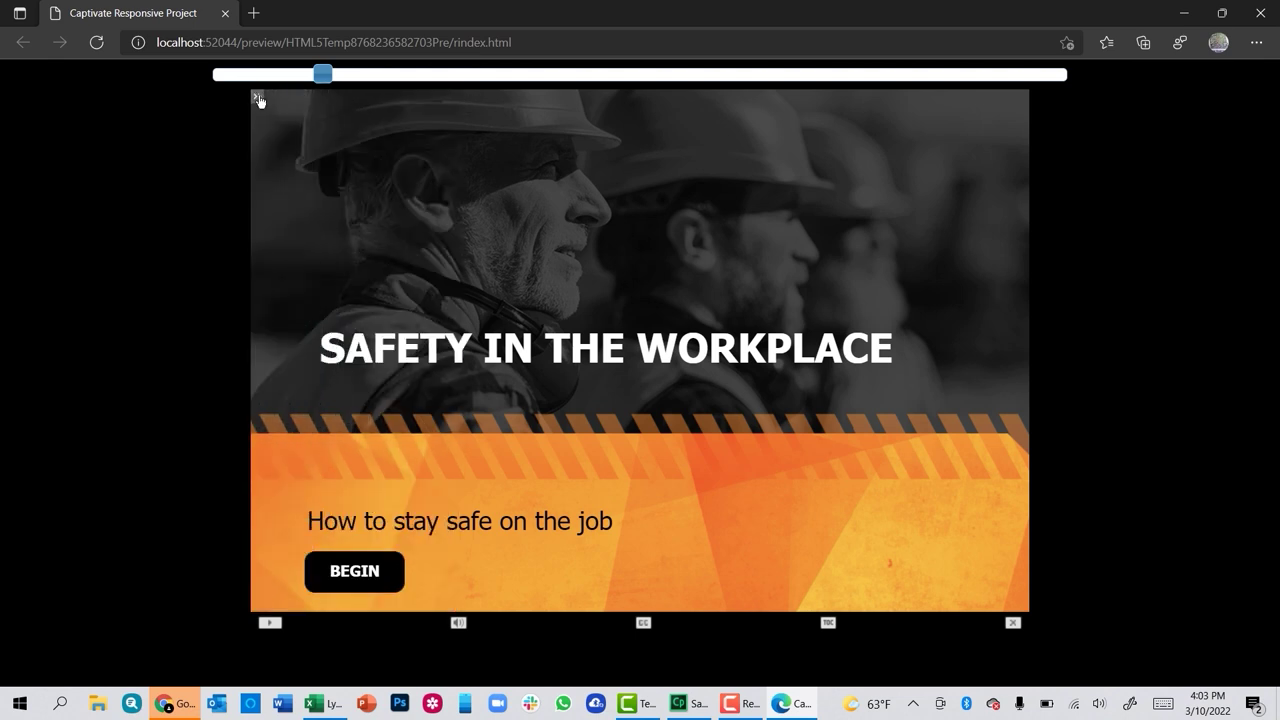
{"action": "left_click", "coordinate": [257, 100]}
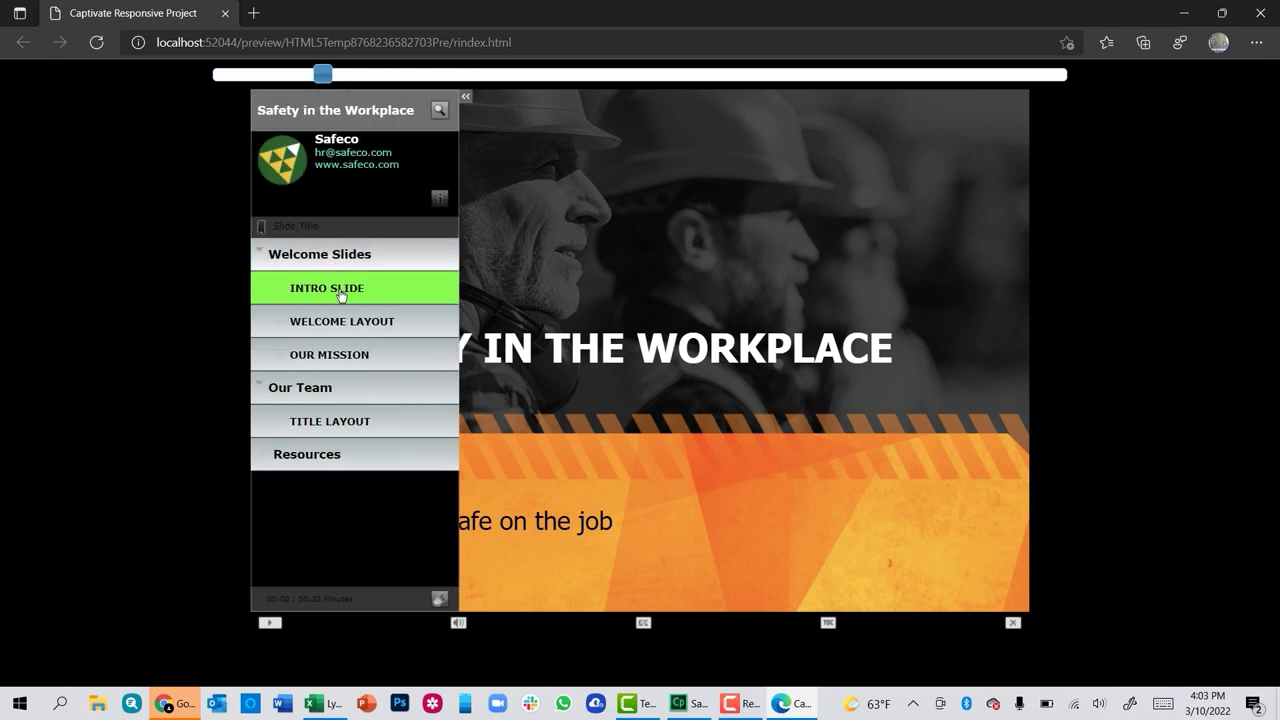
- Jump between the Why is safety important, OUR MISSION and intro slides from the TOC
{"action": "left_click", "coordinate": [344, 321]}
{"action": "left_click", "coordinate": [337, 356]}
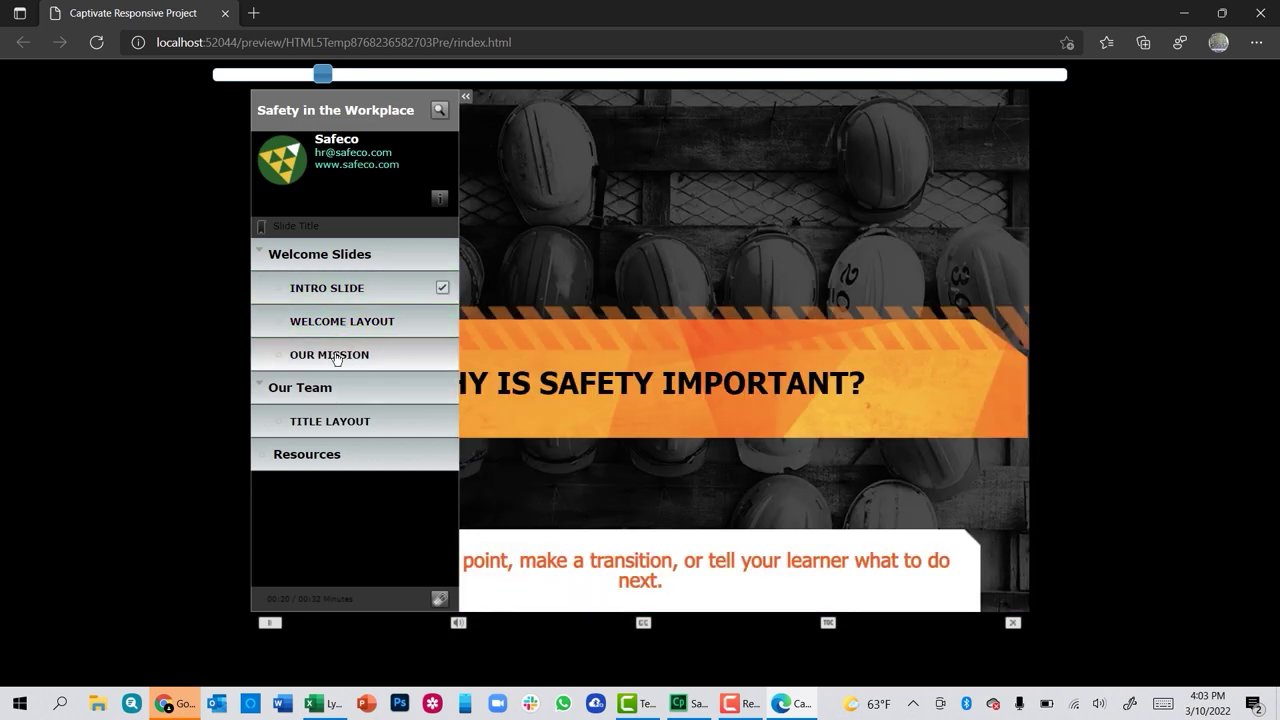
{"action": "left_click", "coordinate": [327, 288]}
{"action": "left_click", "coordinate": [337, 355]}
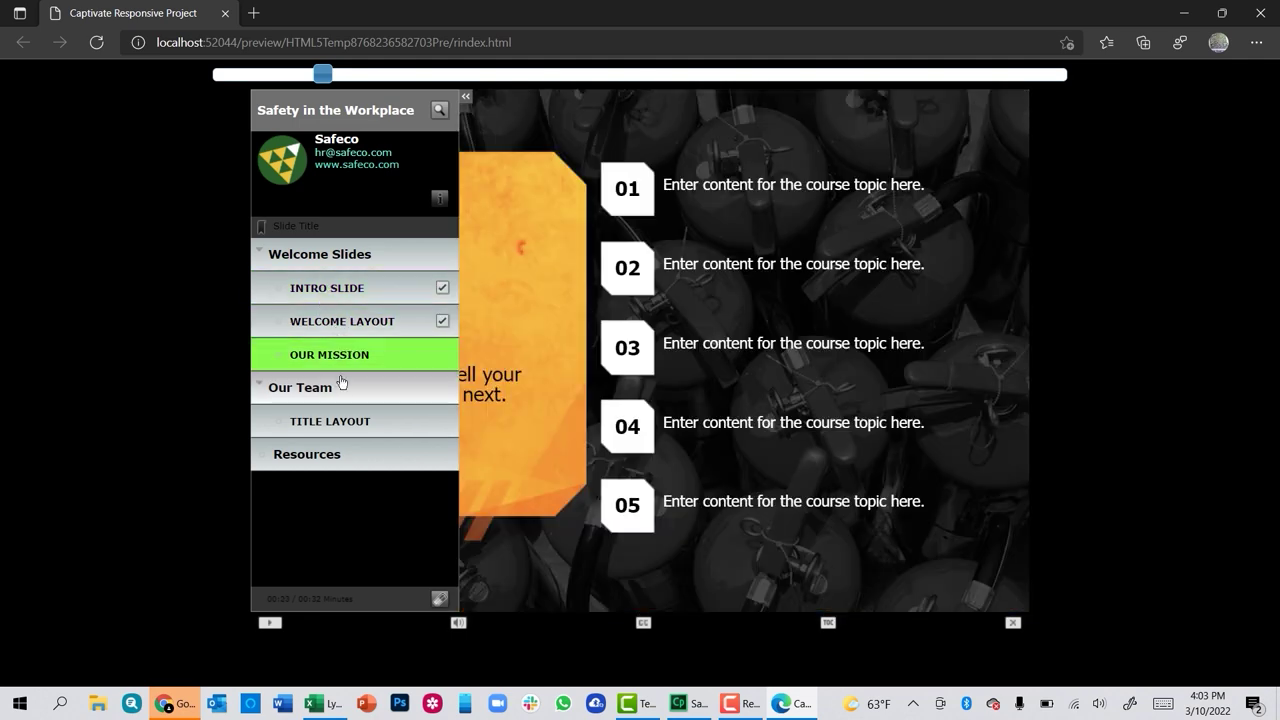
- Collapse and expand the Our Team and Welcome Slides sections in the TOC
{"action": "left_click", "coordinate": [310, 388]}
{"action": "left_click", "coordinate": [310, 388]}
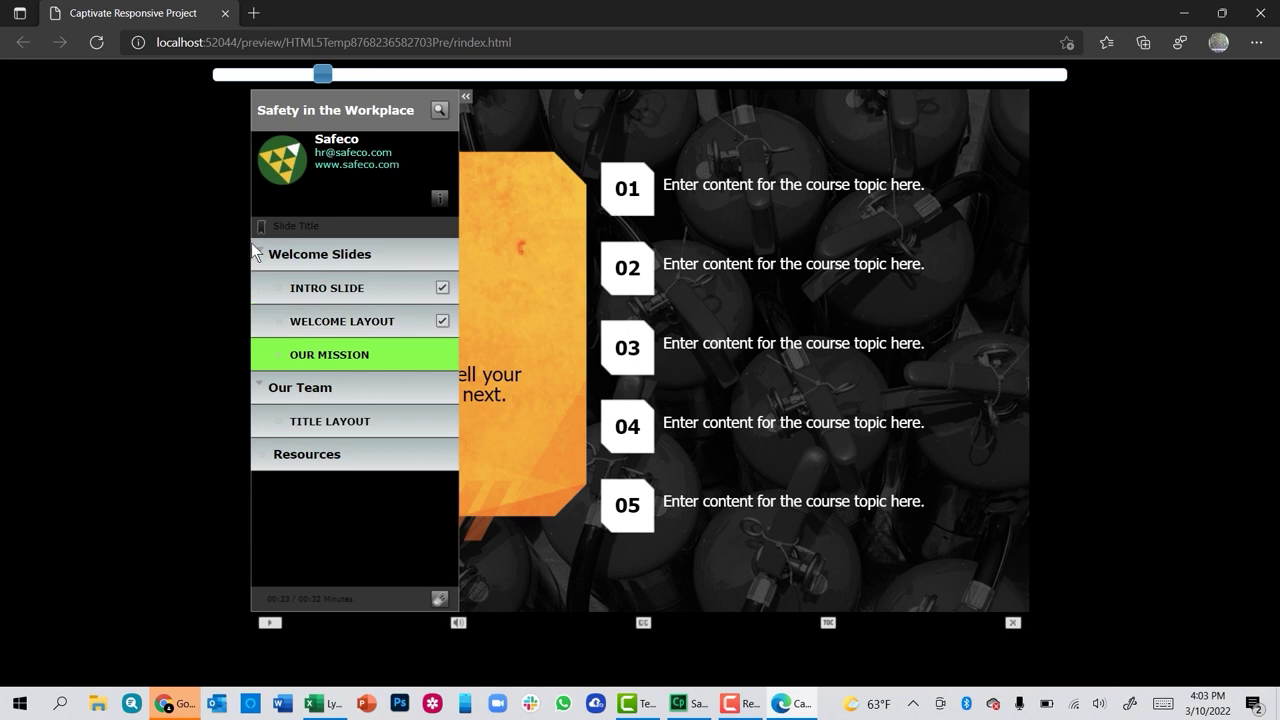
{"action": "left_click", "coordinate": [318, 256]}
{"action": "left_click", "coordinate": [334, 289]}
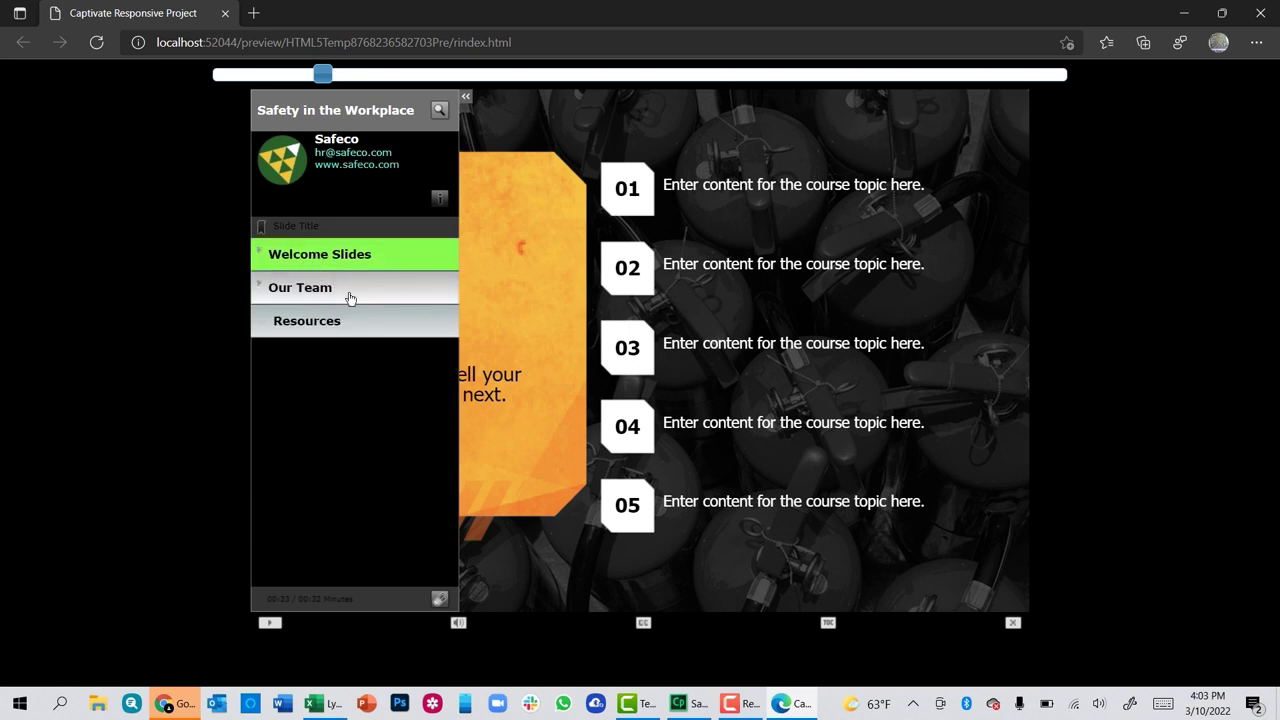
{"action": "left_click", "coordinate": [348, 292]}
- Test the company info panel and TOC search, re-expand the sections, then hide the TOC
{"action": "left_click", "coordinate": [438, 200]}
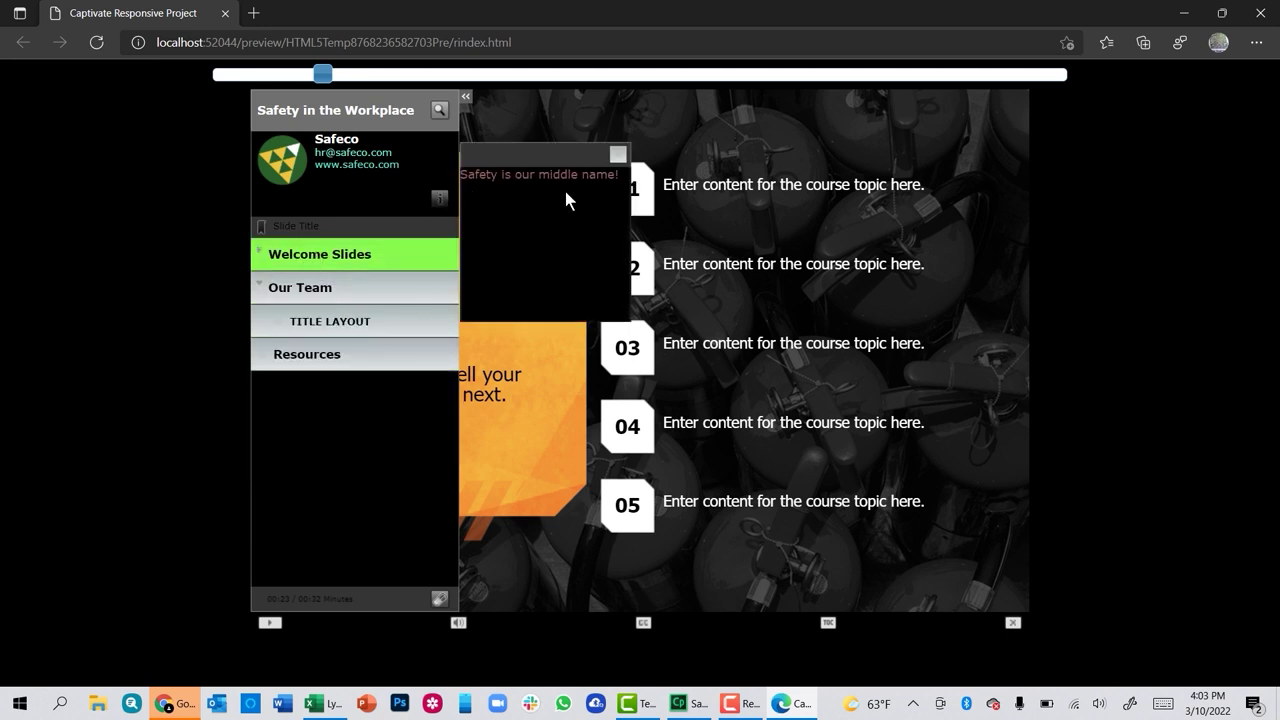
{"action": "left_click", "coordinate": [439, 113]}
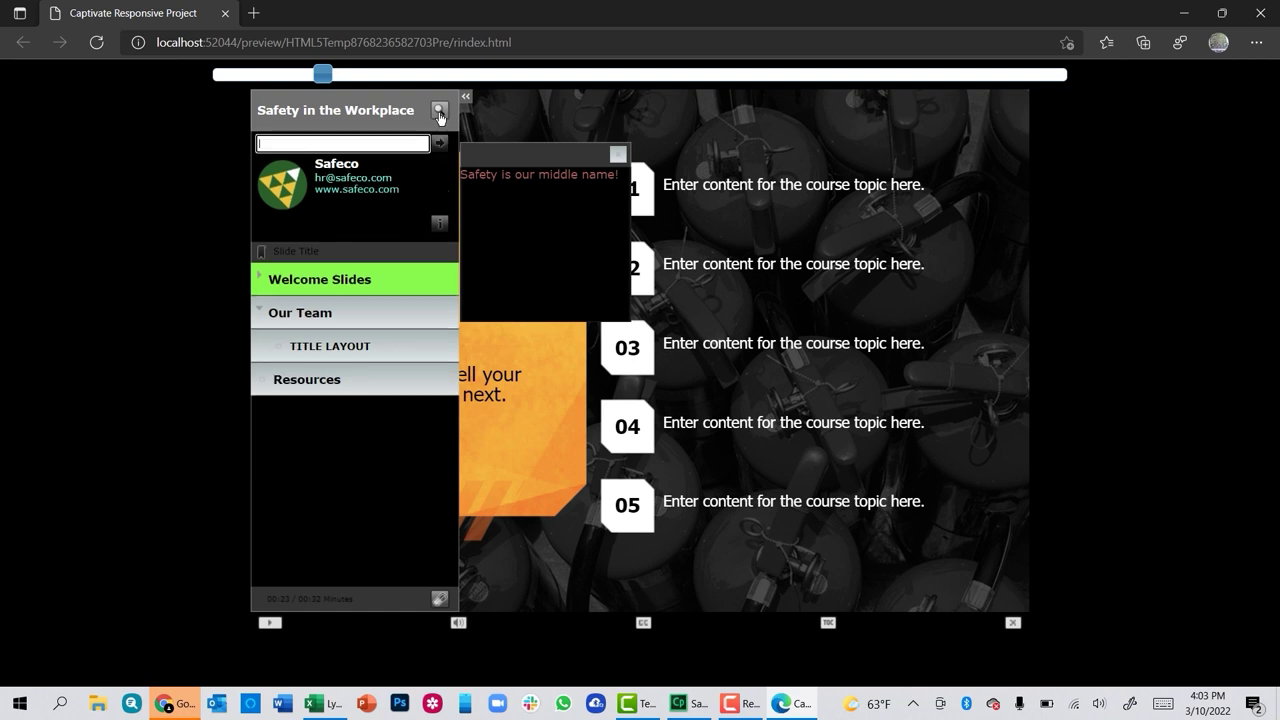
{"action": "left_click", "coordinate": [439, 113]}
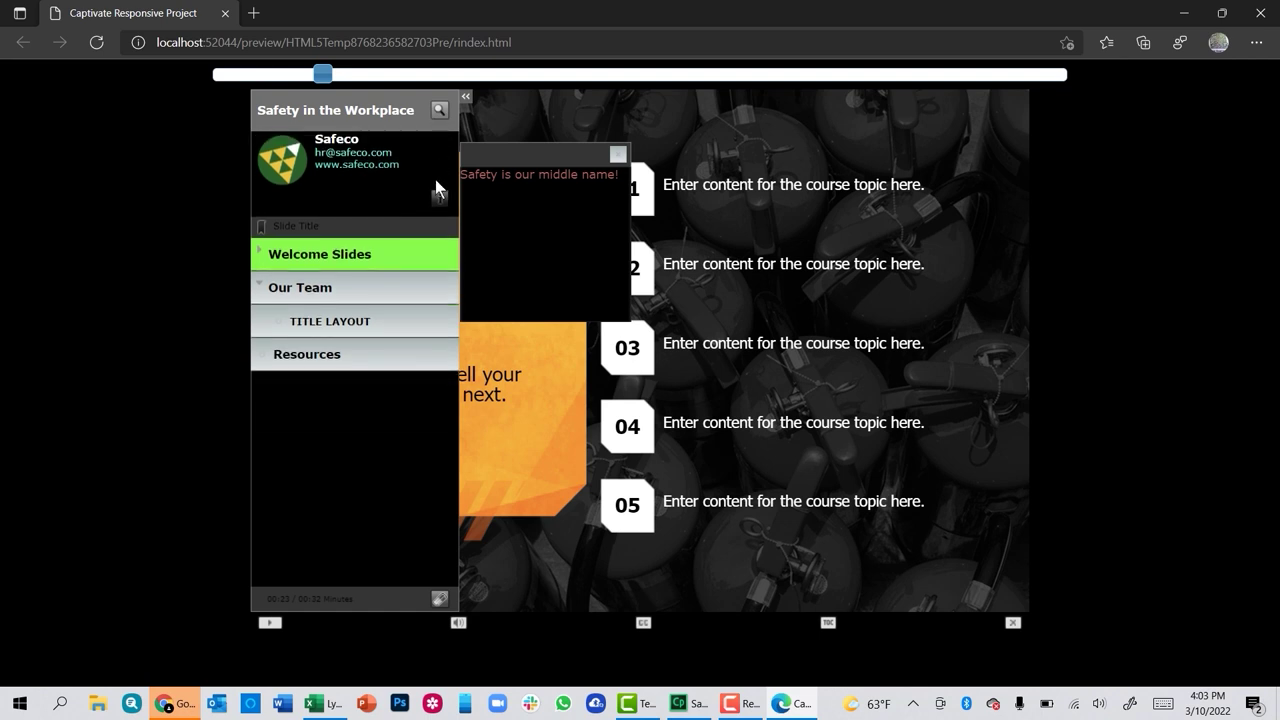
{"action": "left_click", "coordinate": [348, 289]}
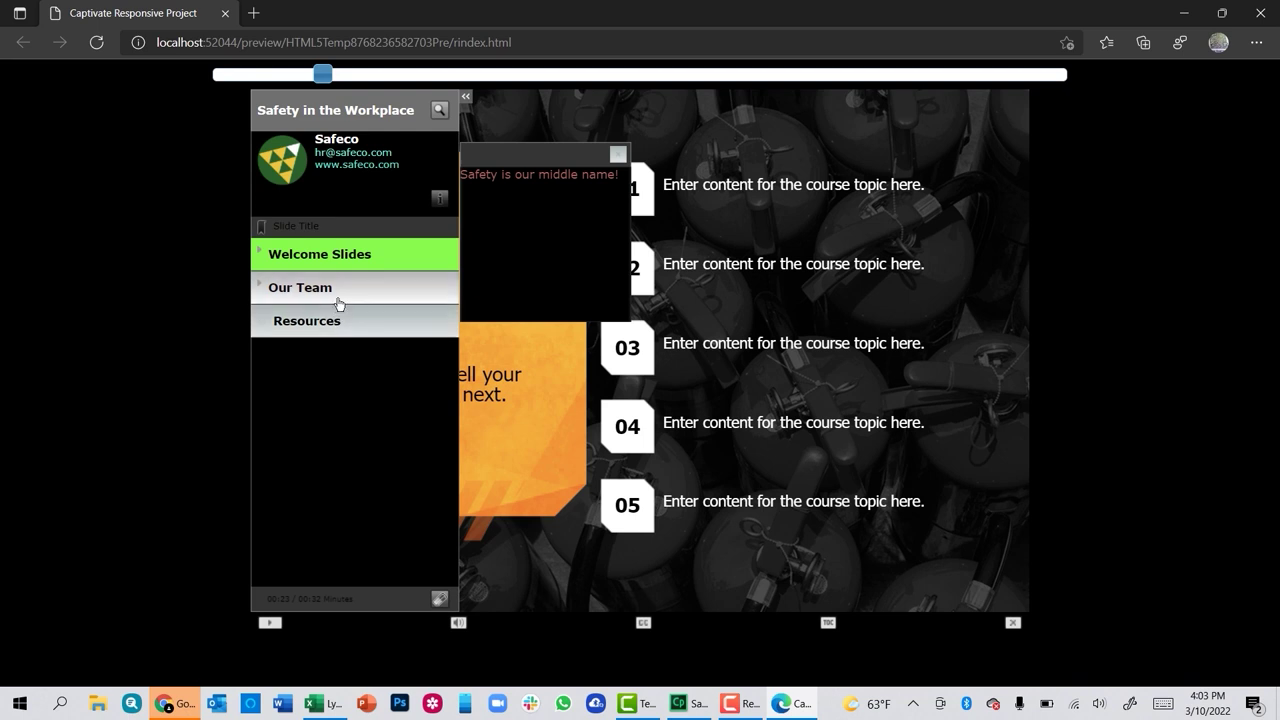
{"action": "left_click", "coordinate": [338, 302]}
{"action": "left_click", "coordinate": [258, 252]}
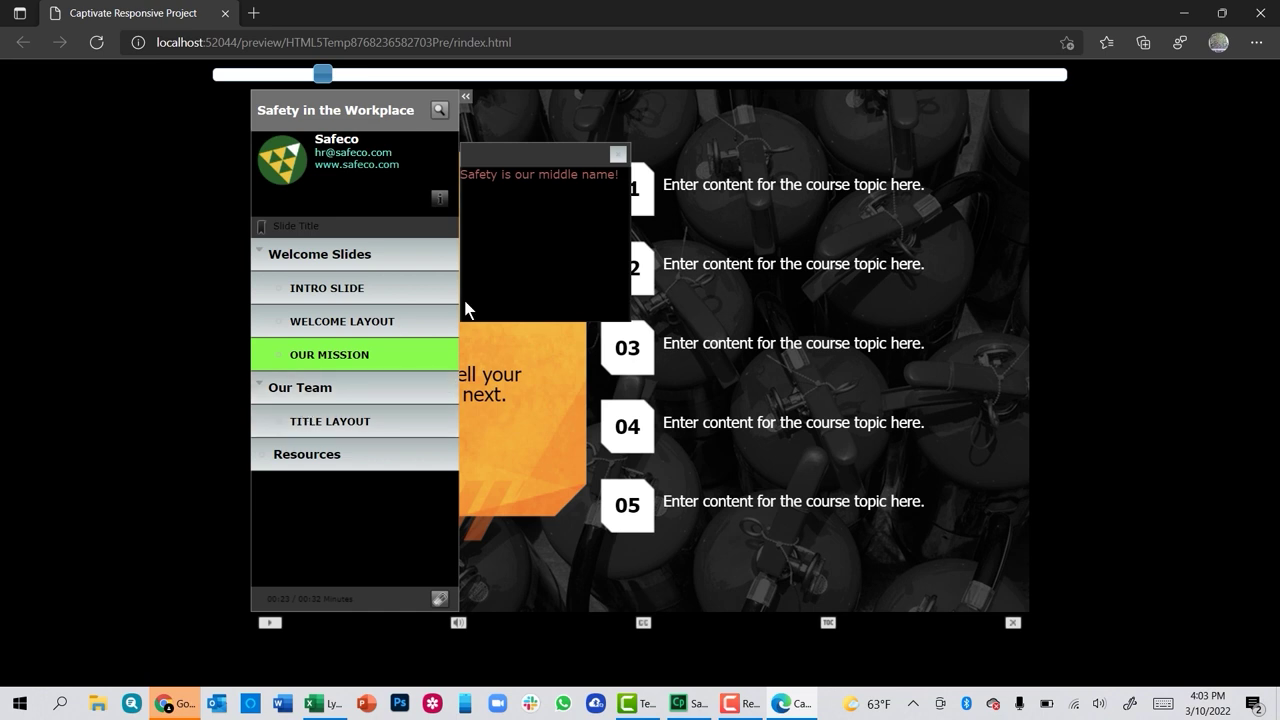
{"action": "left_click", "coordinate": [465, 97]}
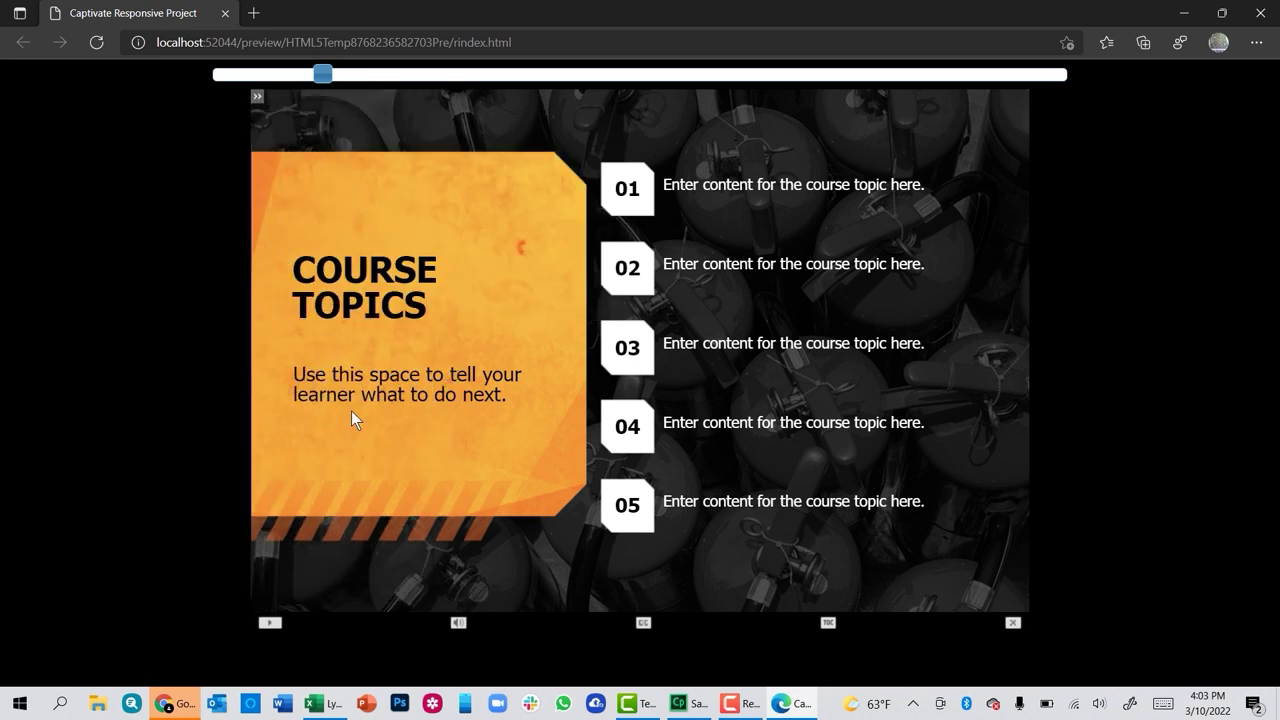